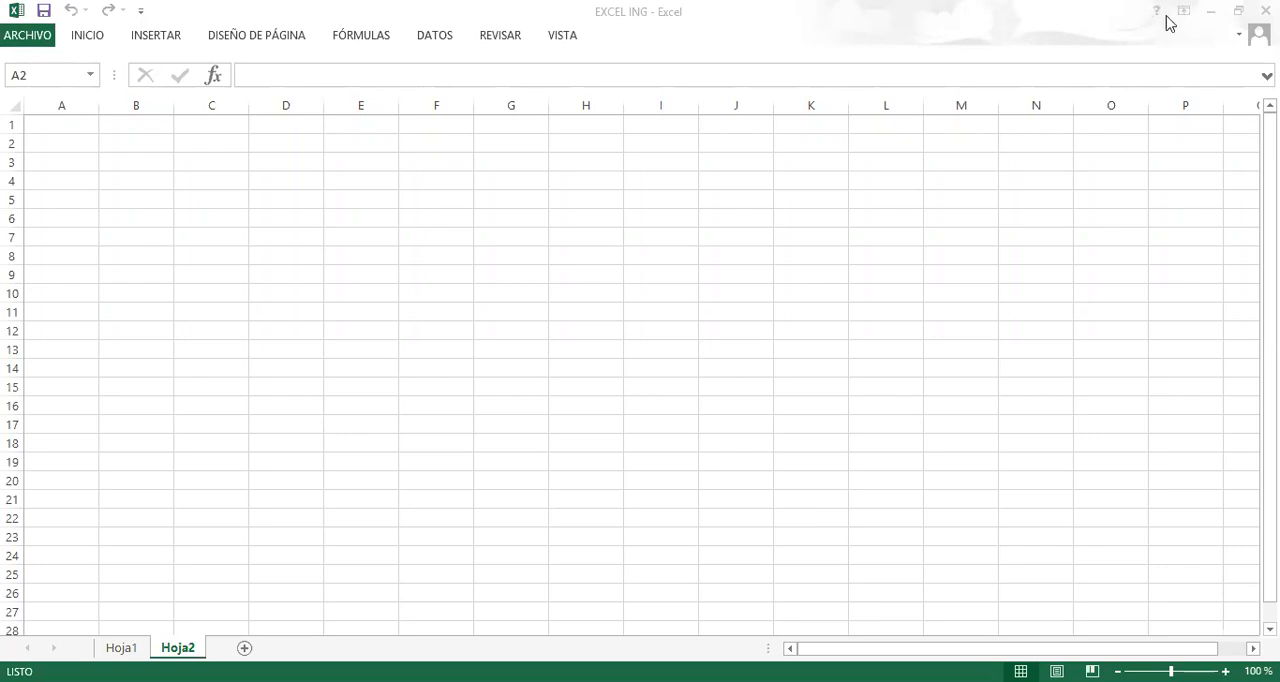
left_click(566, 293)
left_click(98, 187)
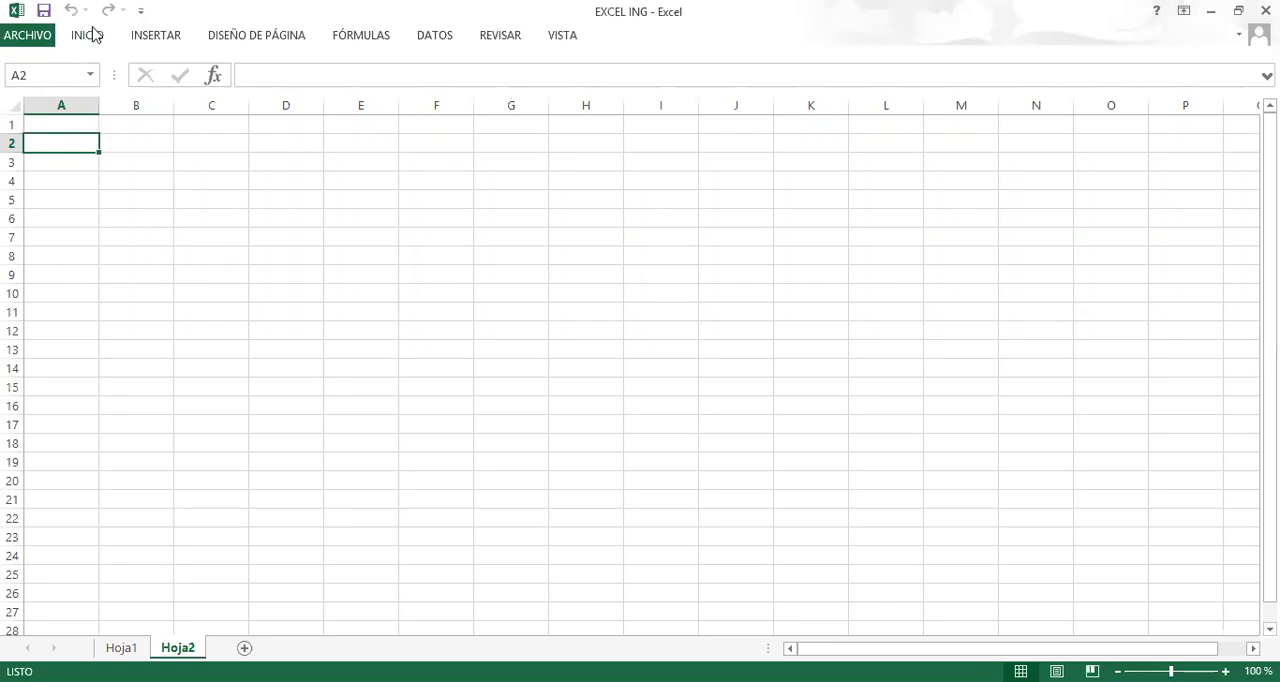
Open the custom header editor from the page setup of sheet Hoja2.
left_click(226, 38)
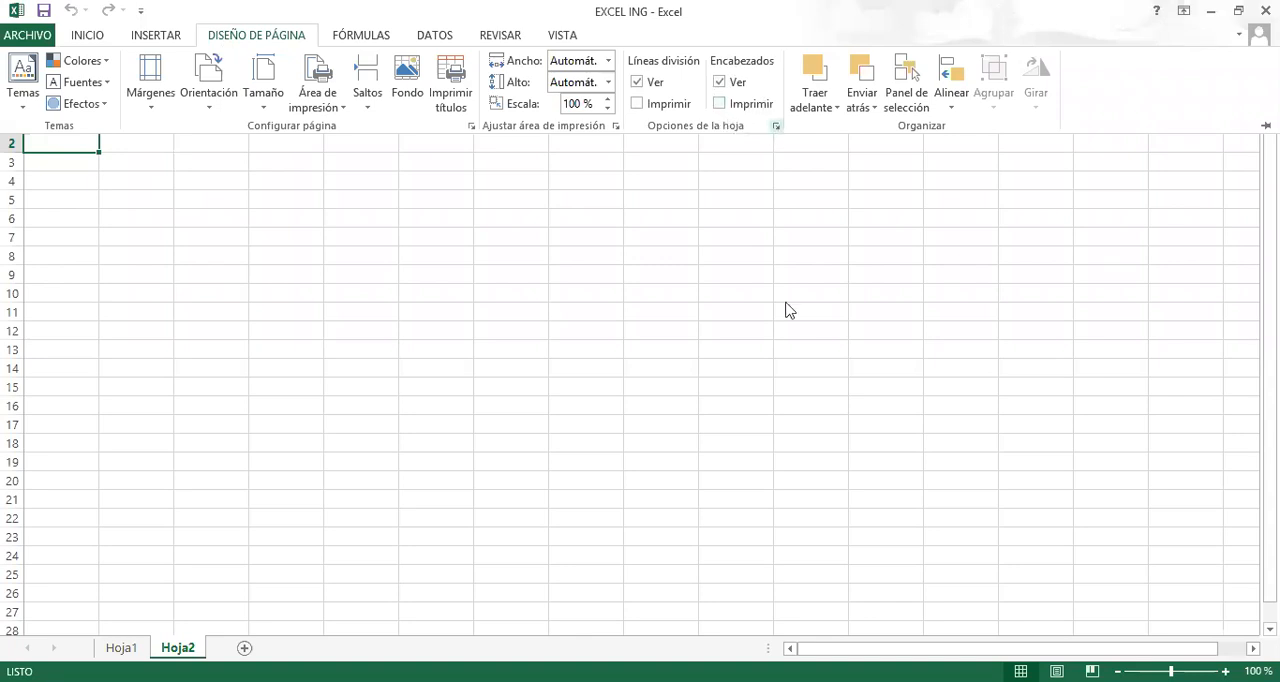
left_click(776, 127)
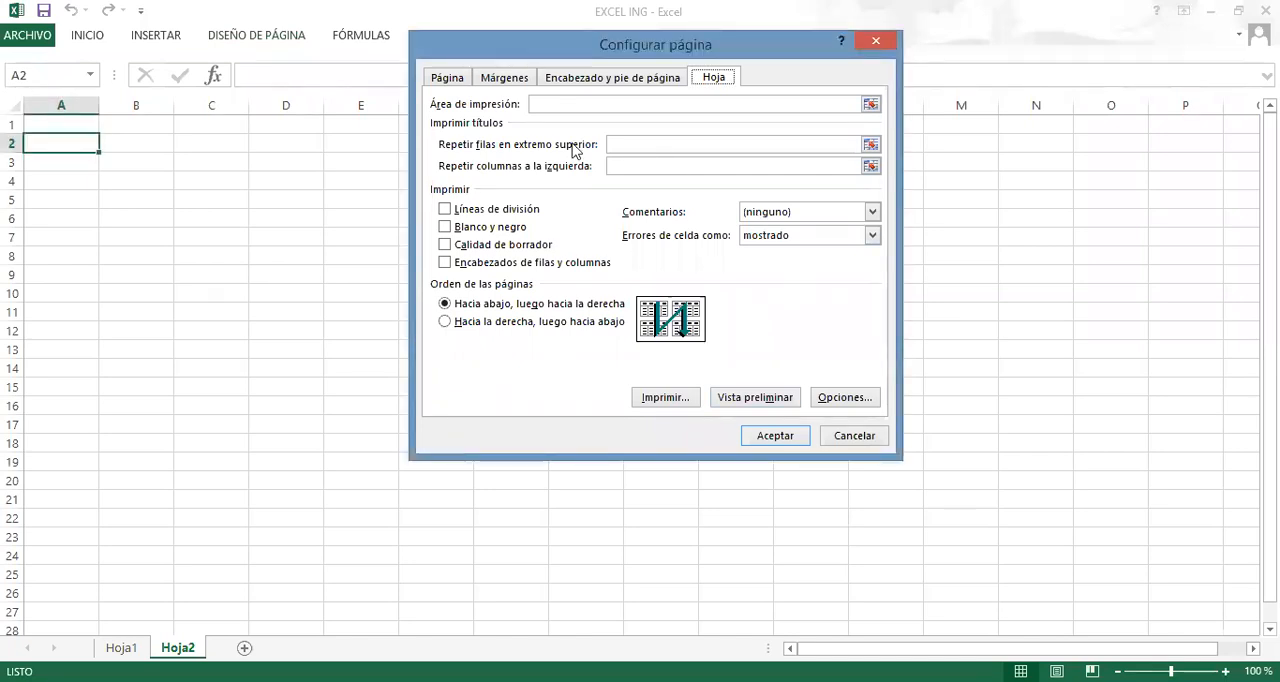
left_click(608, 84)
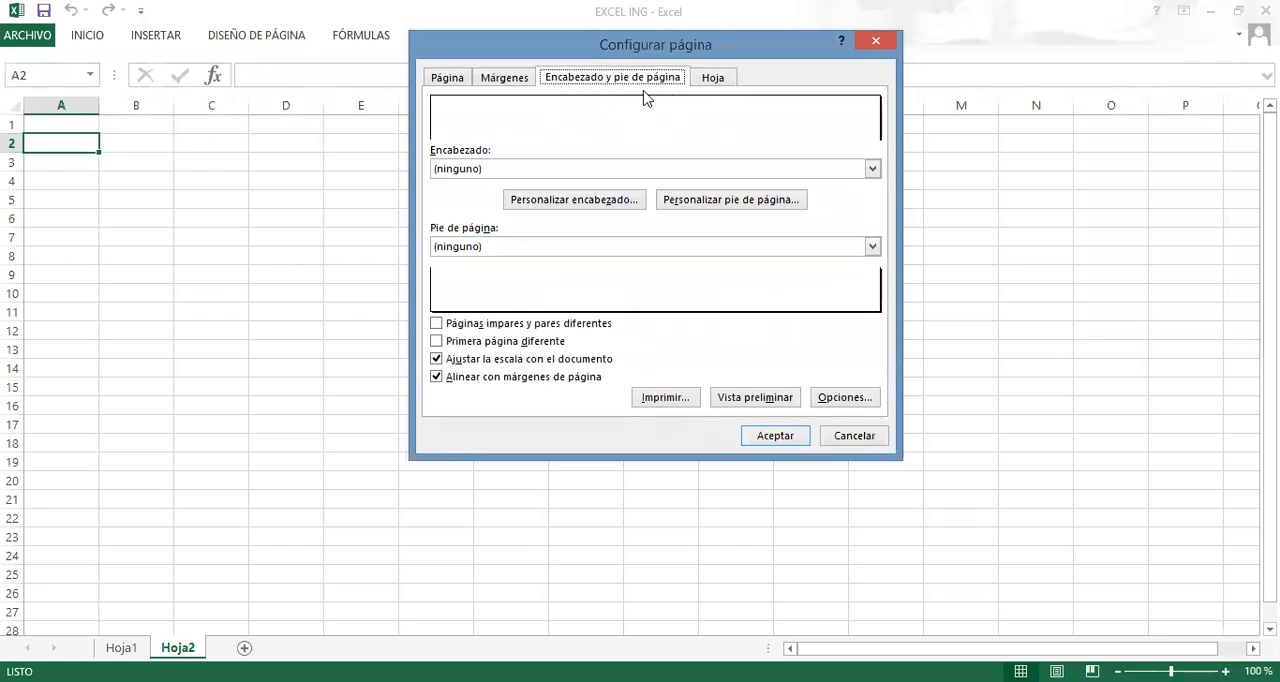
left_click(595, 204)
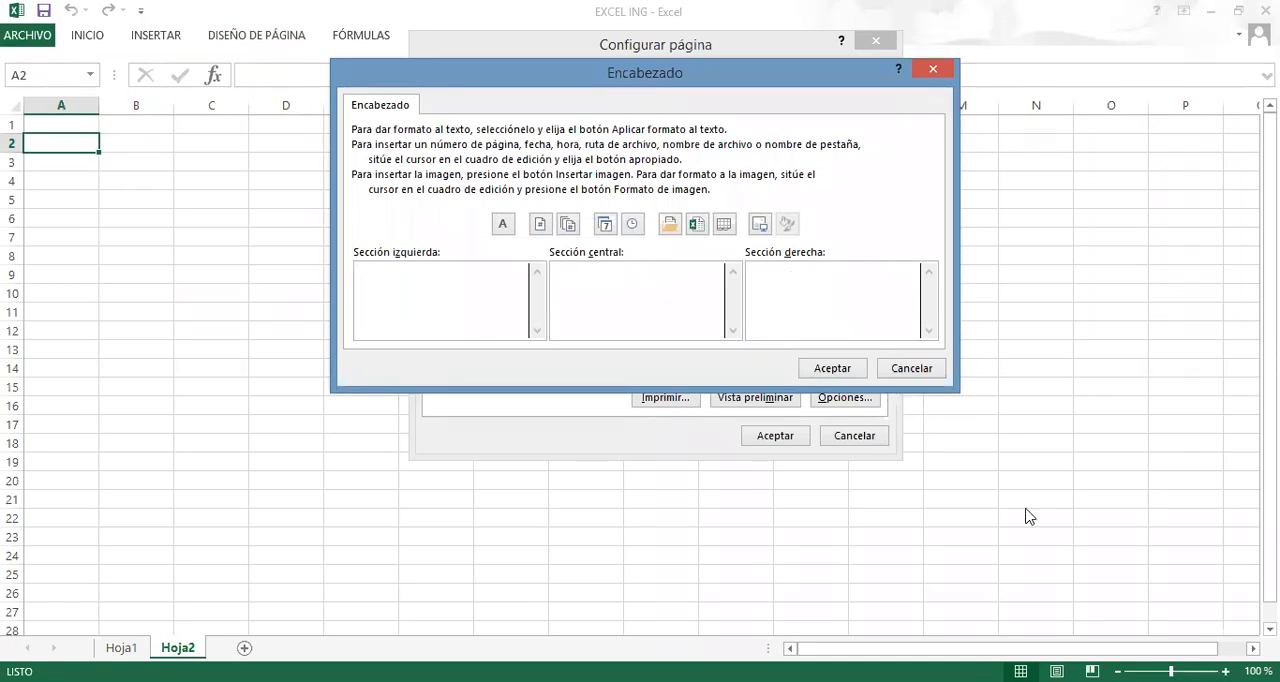
key("Escape")
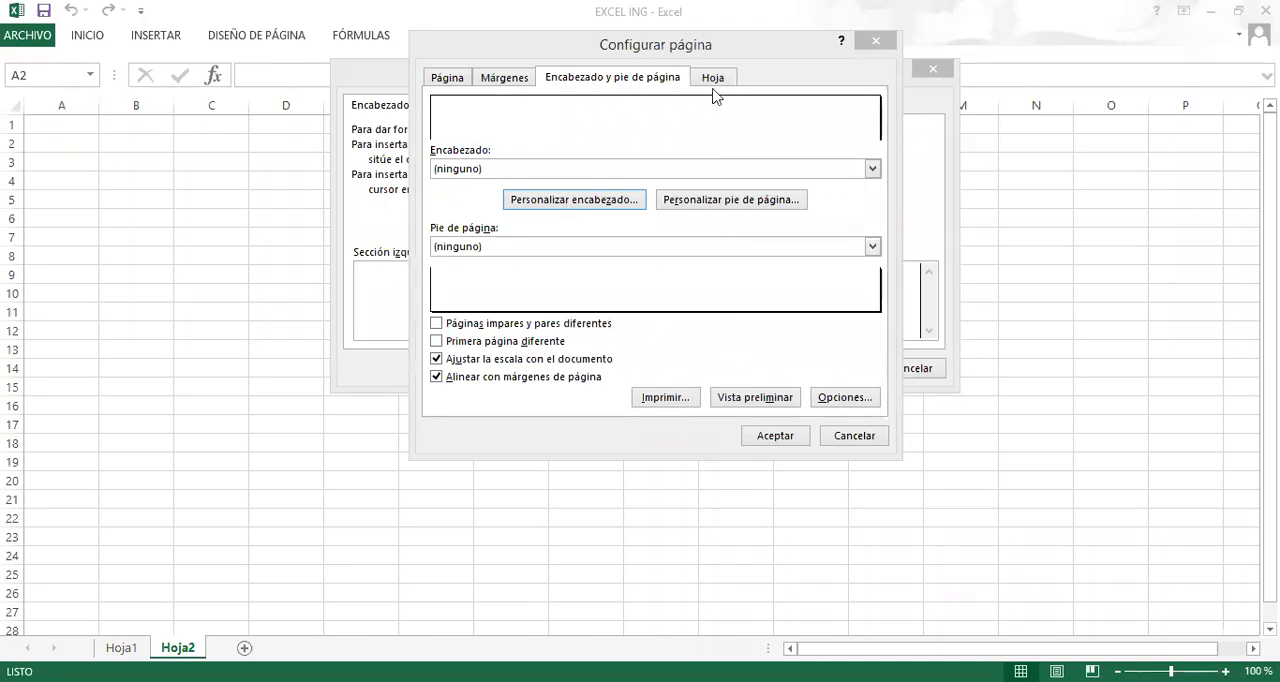
left_click(575, 203)
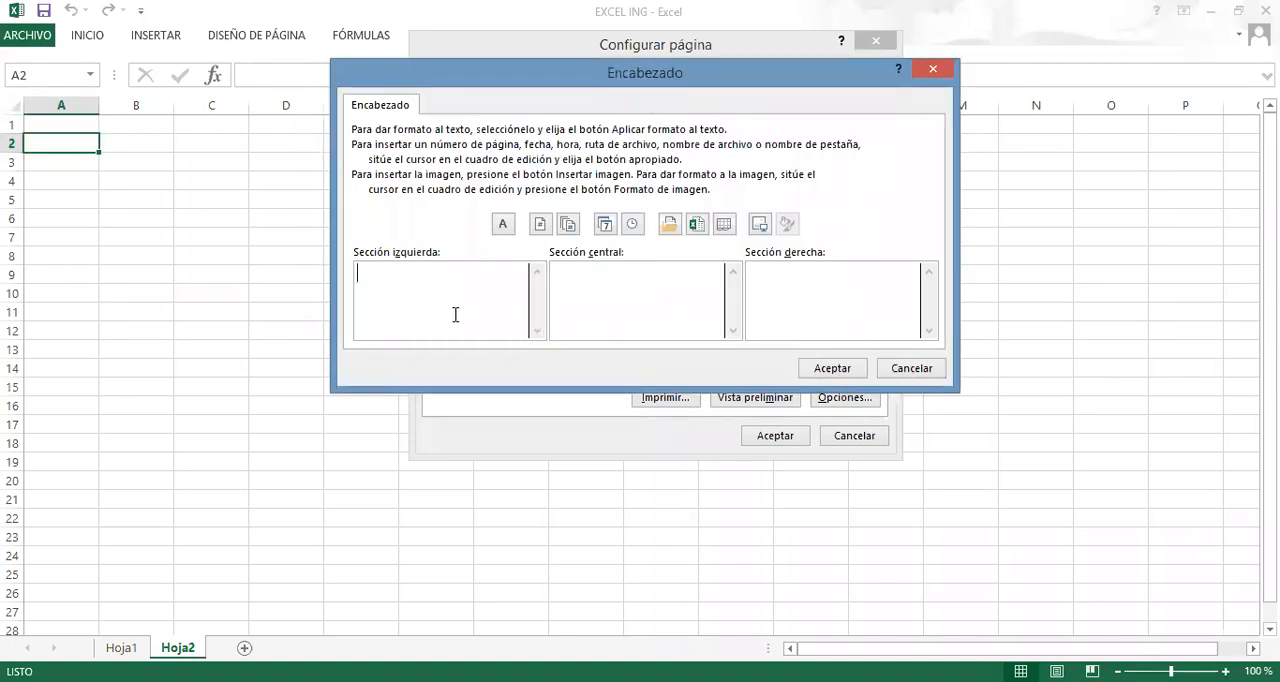
Enter EXCEL PARA INGENIERIA in the header's centre section and insert the date field in its left section.
left_click(596, 268)
type("e")
key("BackSpace")
type("E")
key("BackSpace")
type("EC")
key("BackSpace")
type("XCEL PARA INGENI")
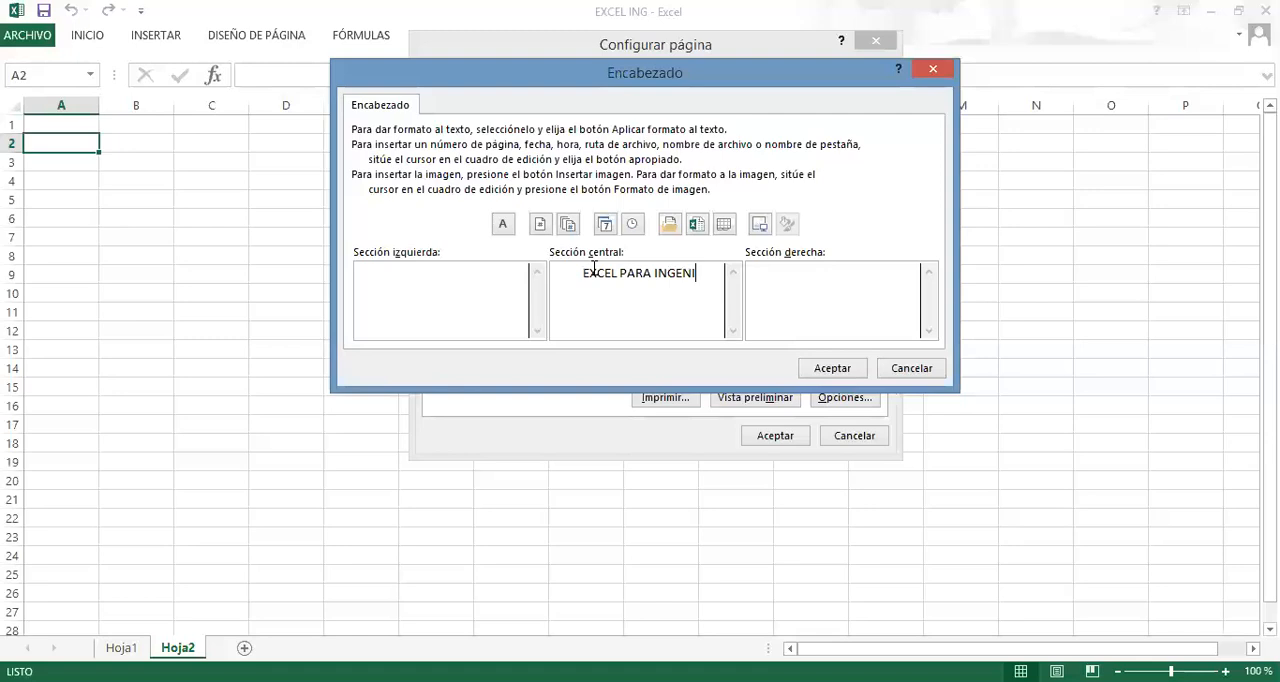
type("ERIA")
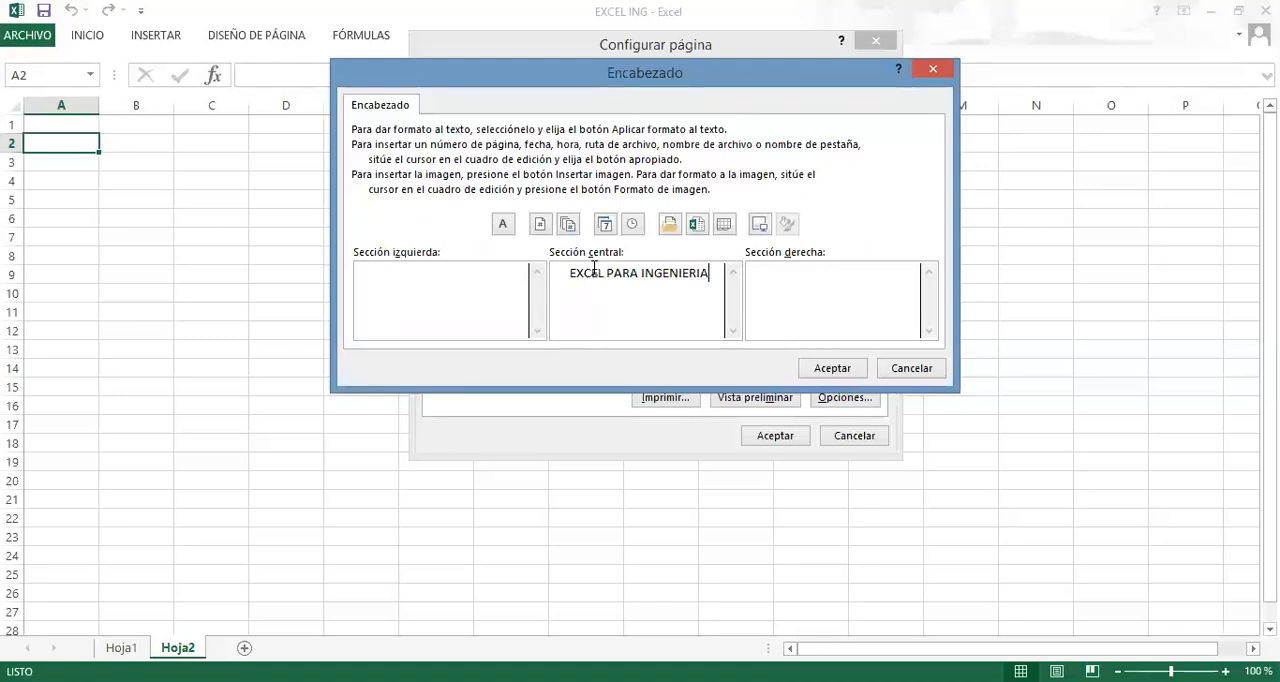
left_click(406, 287)
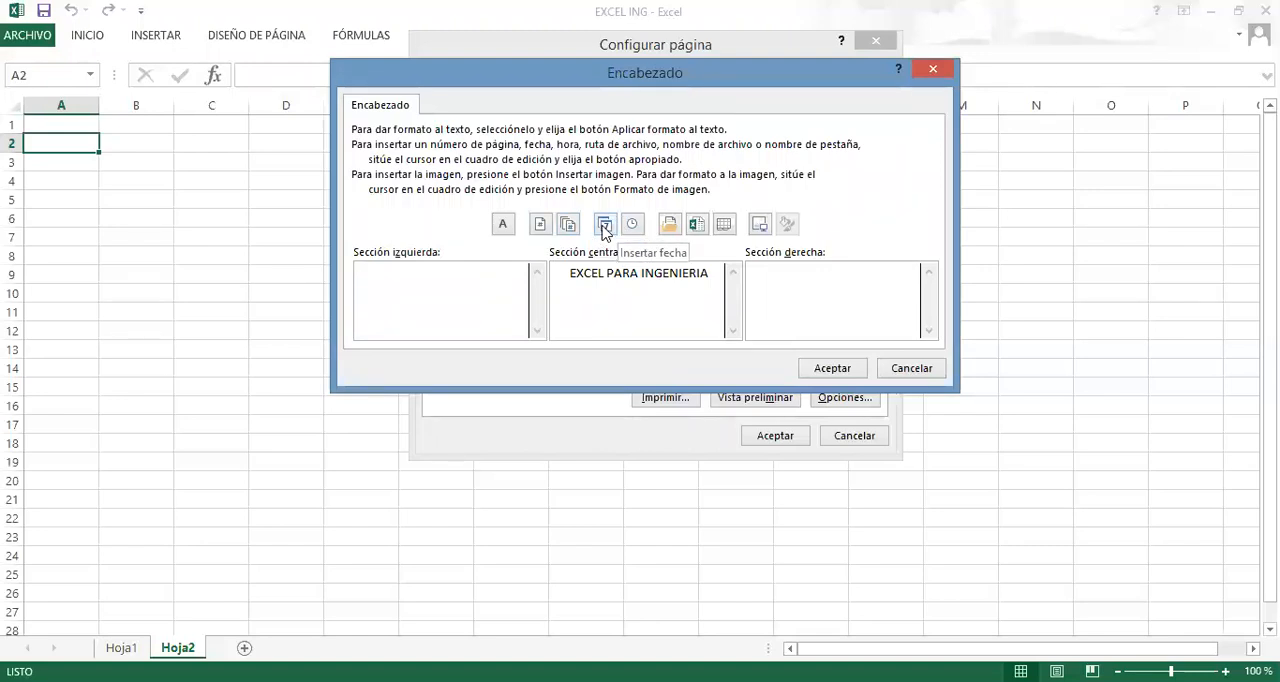
left_click(604, 226)
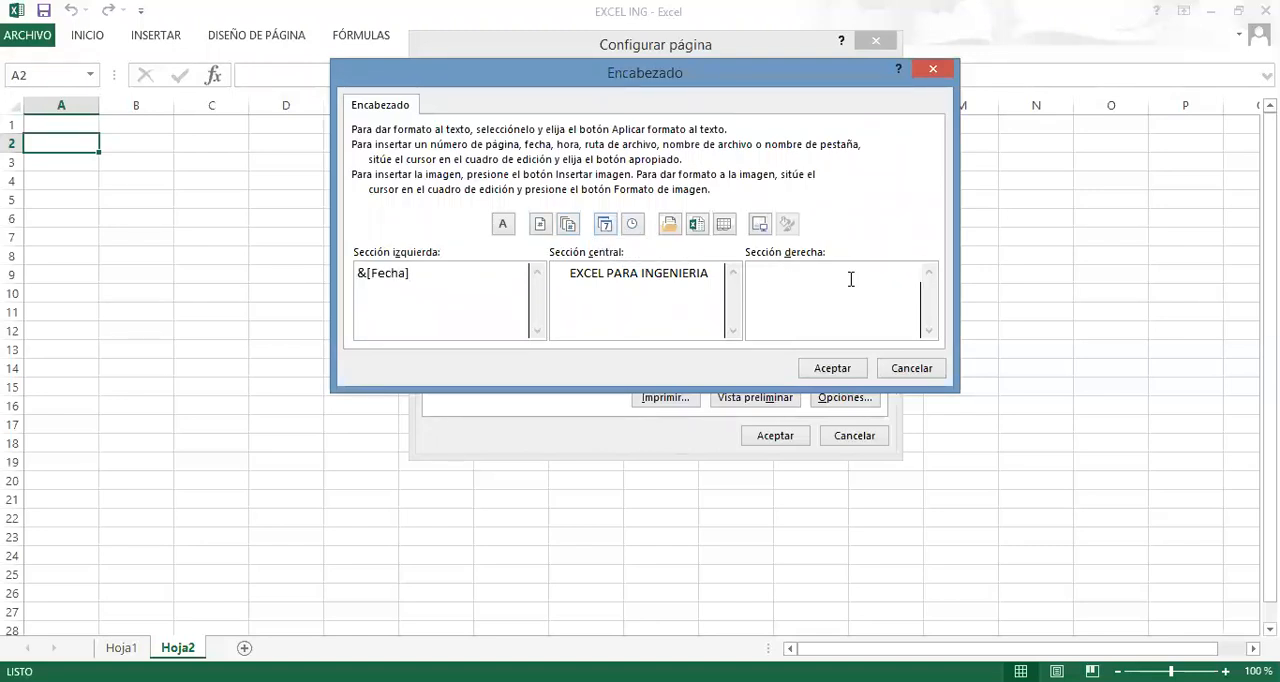
Insert the picture CESIB MODIFICADO from the desktop folder EXCEL ING into the header's right section and accept the header.
left_click(759, 226)
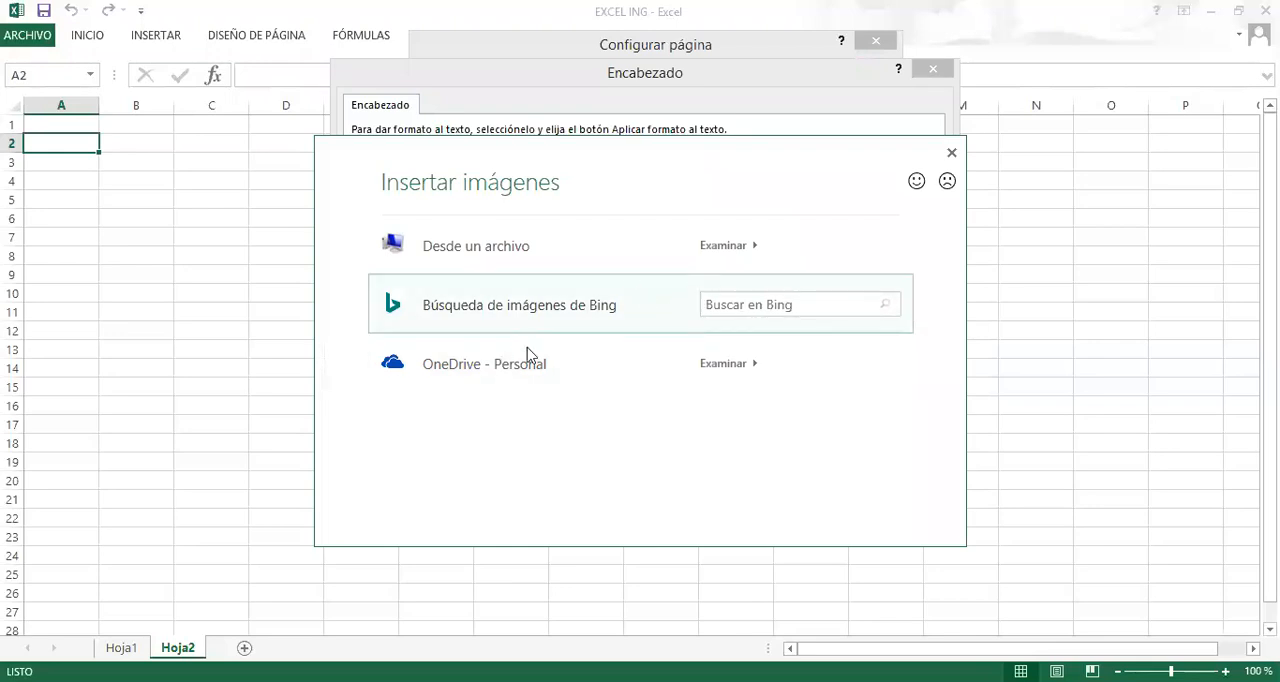
left_click(514, 250)
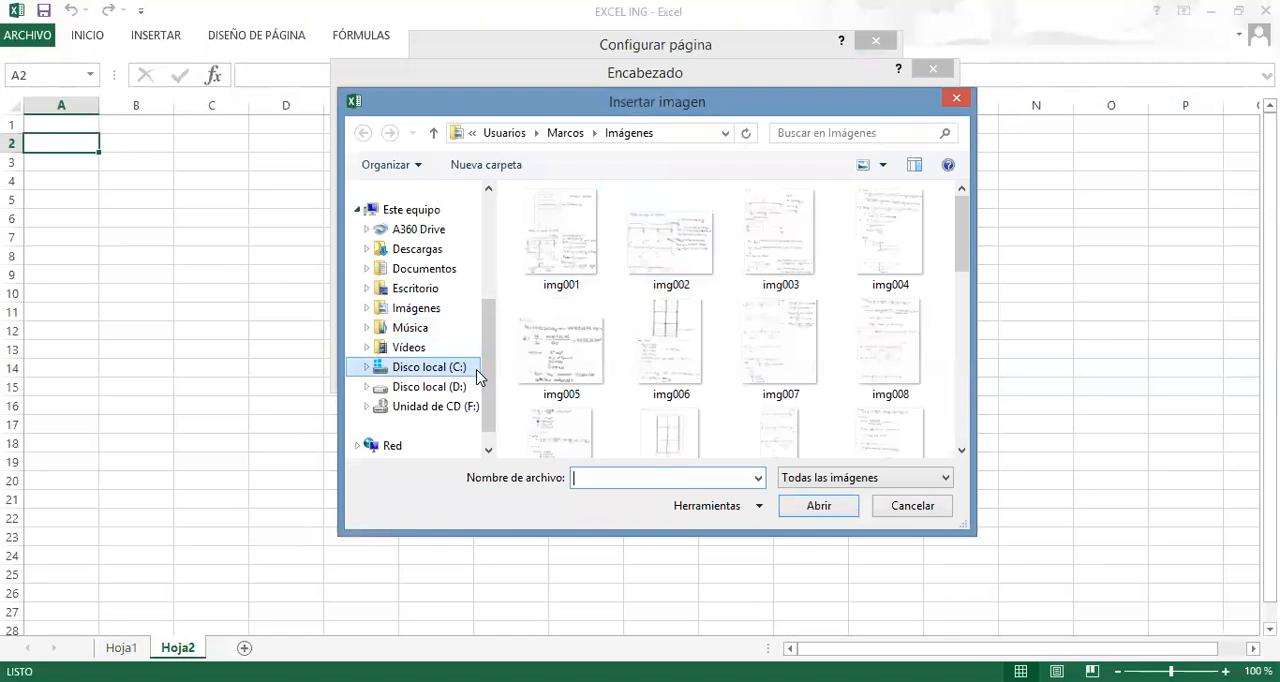
left_click_drag(486, 394, 489, 251)
left_click(408, 258)
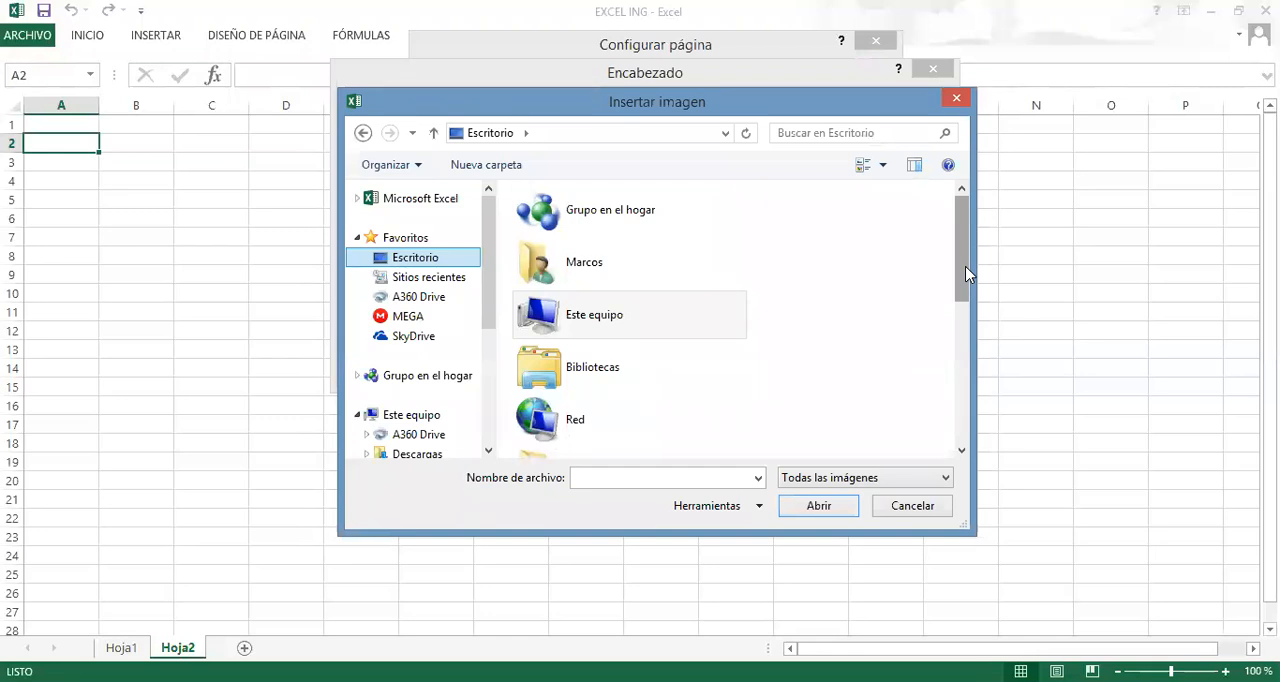
left_click_drag(966, 273, 964, 382)
double_click(640, 236)
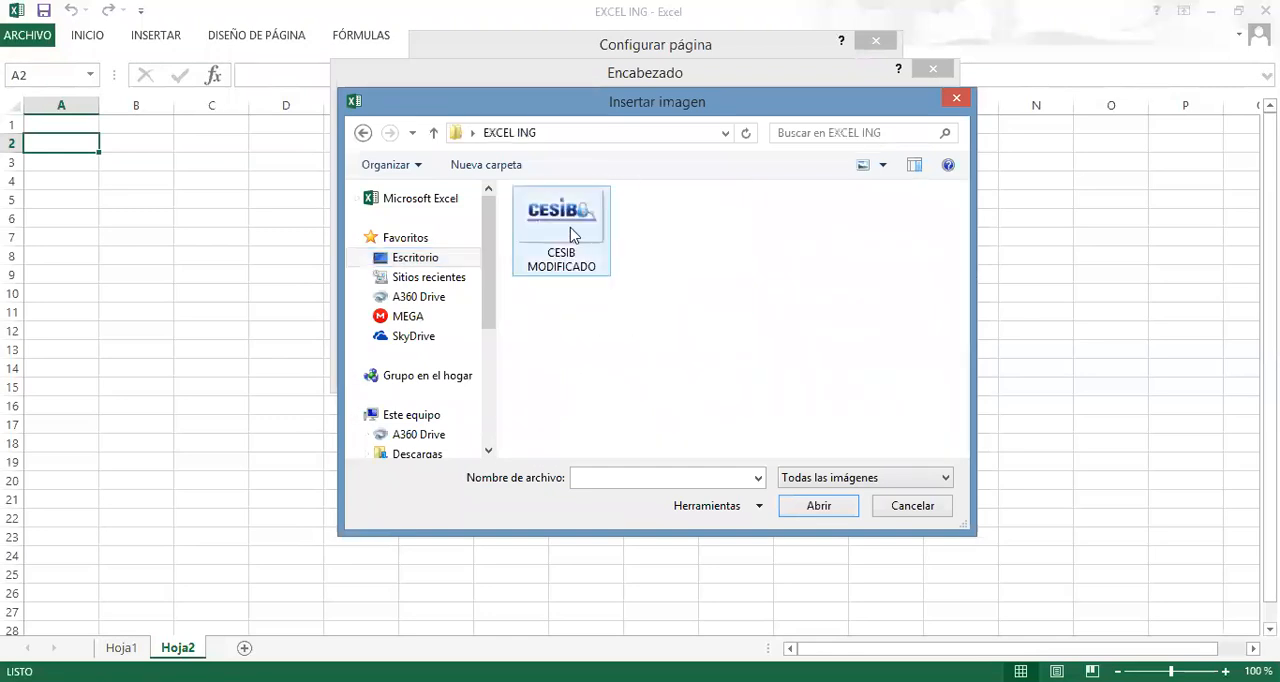
left_click(572, 234)
left_click(820, 505)
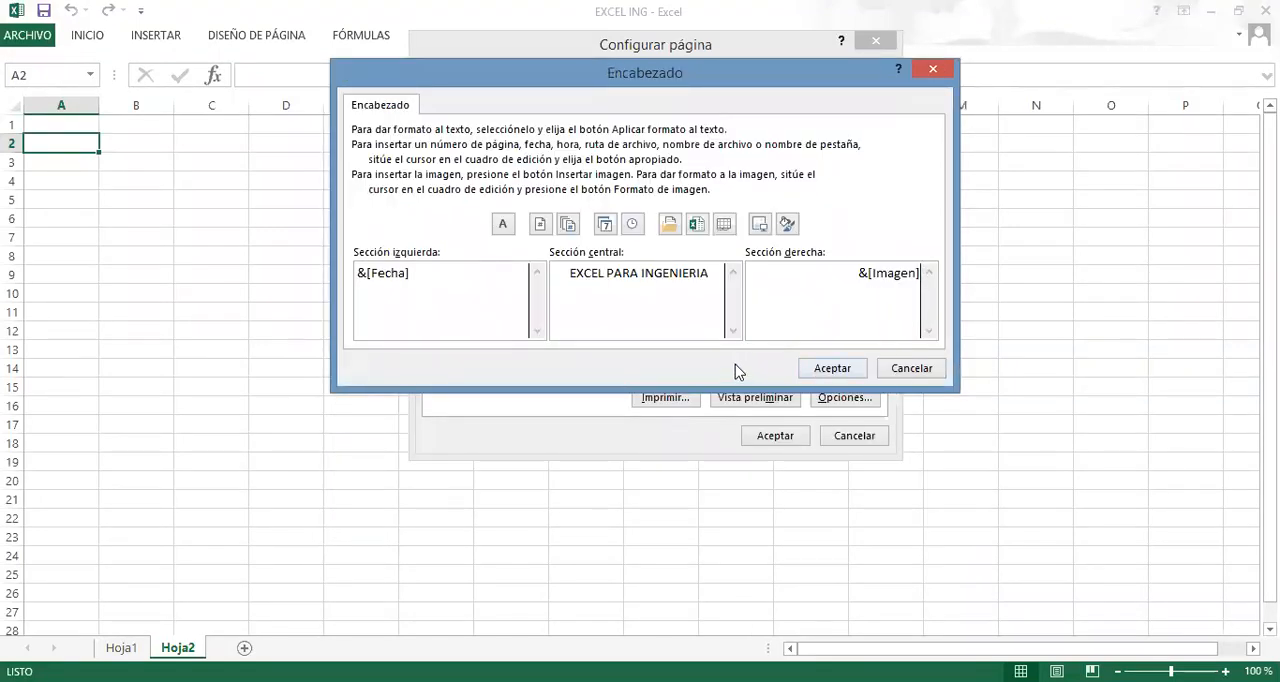
left_click(827, 372)
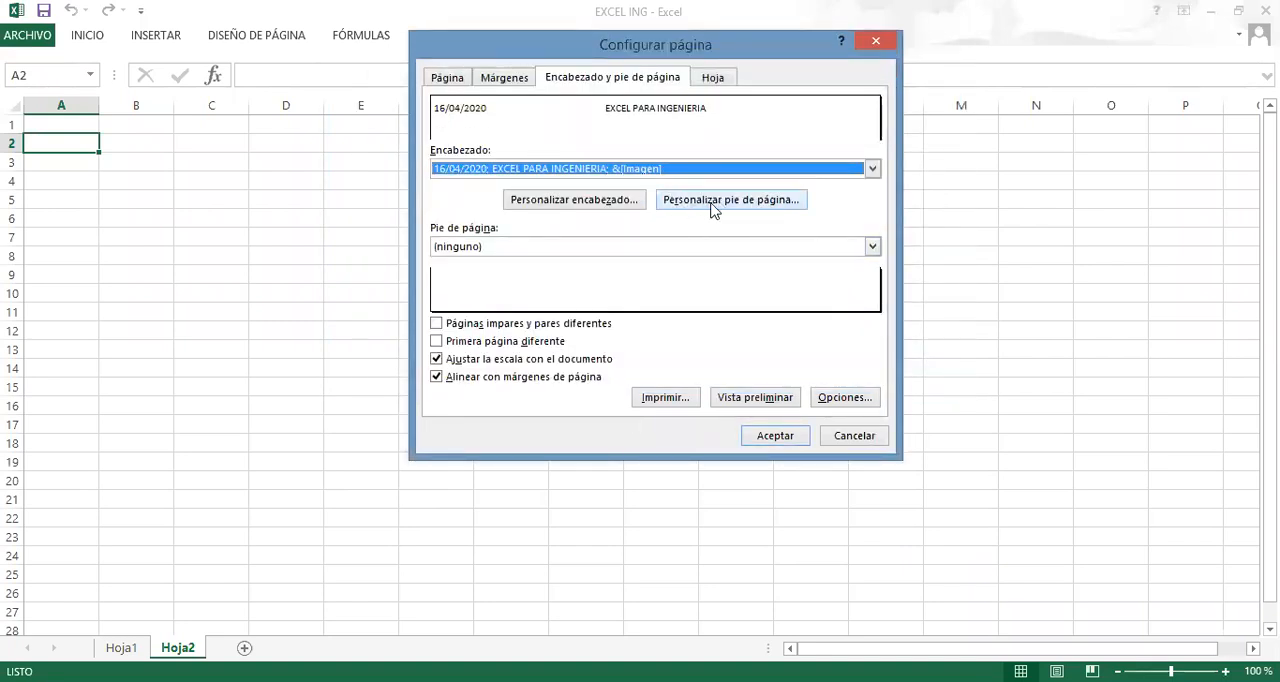
Create a custom footer with the page number in the right section and the author's full name in the centre, and apply the page setup.
left_click(712, 203)
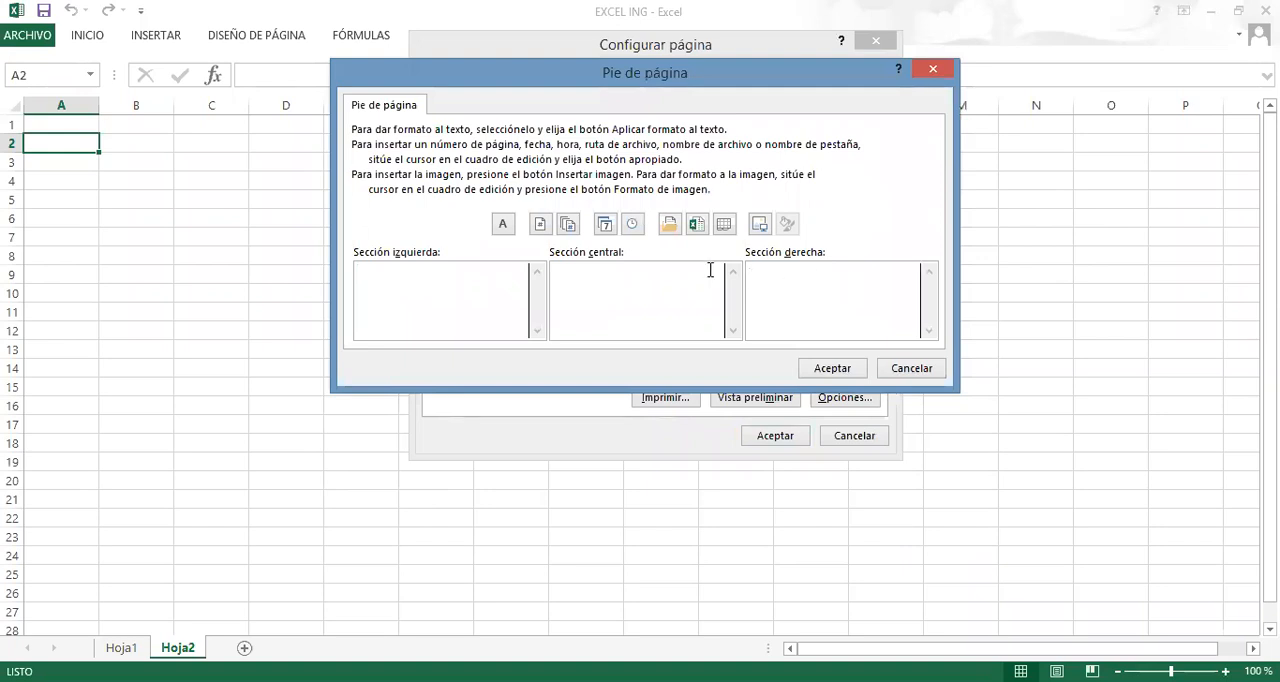
left_click(541, 226)
type("MARCO ANTONIO SAUCEDO")
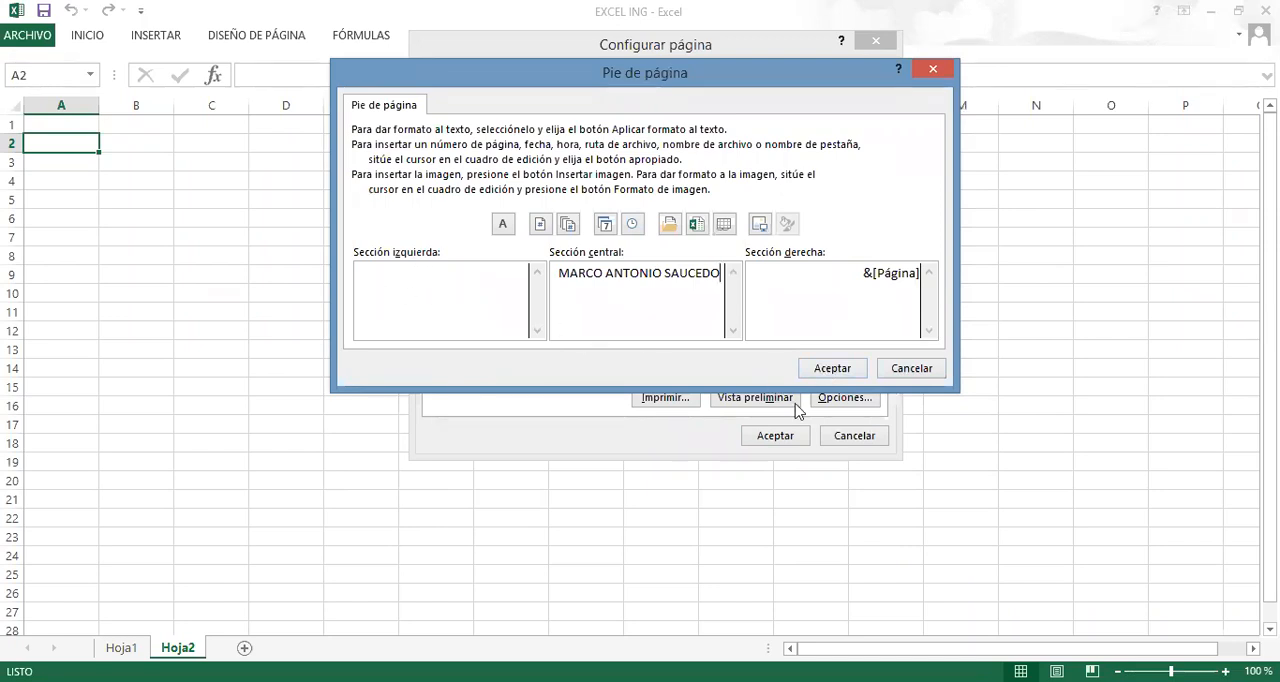
left_click(836, 370)
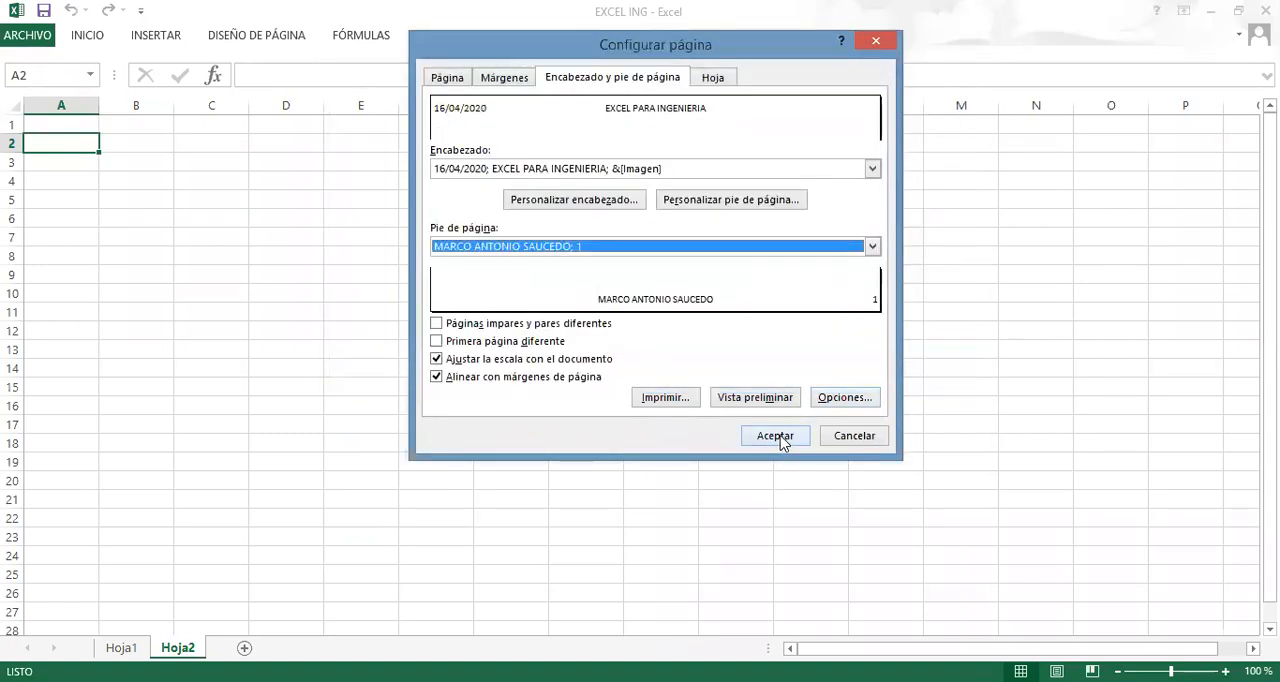
left_click(780, 440)
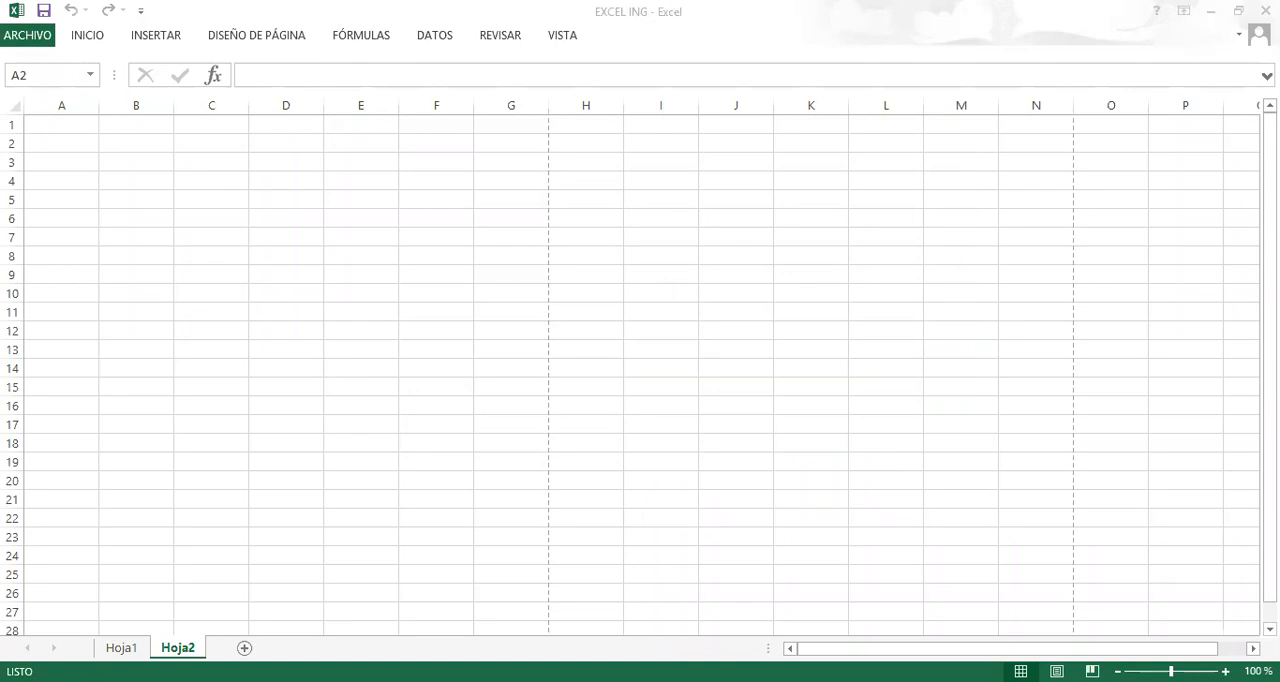
Switch the sheet to Page Layout view and check the header's date and picture sections.
left_click(1056, 671)
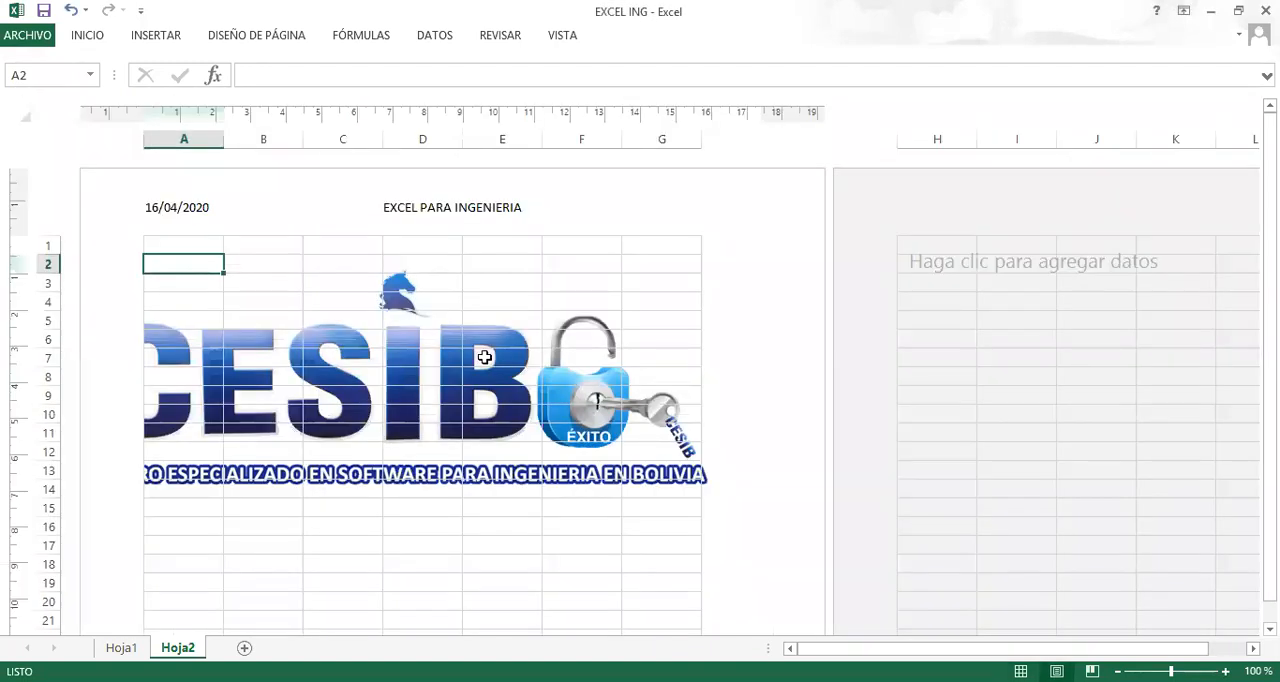
left_click(240, 206)
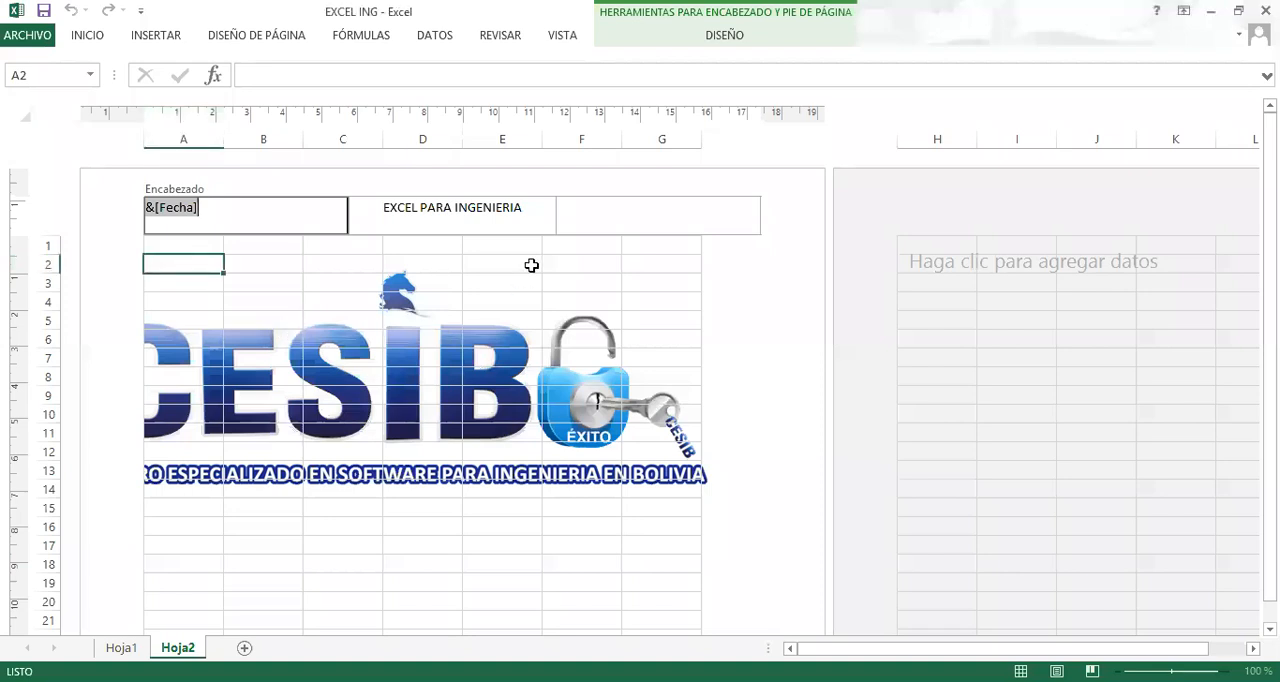
left_click(600, 225)
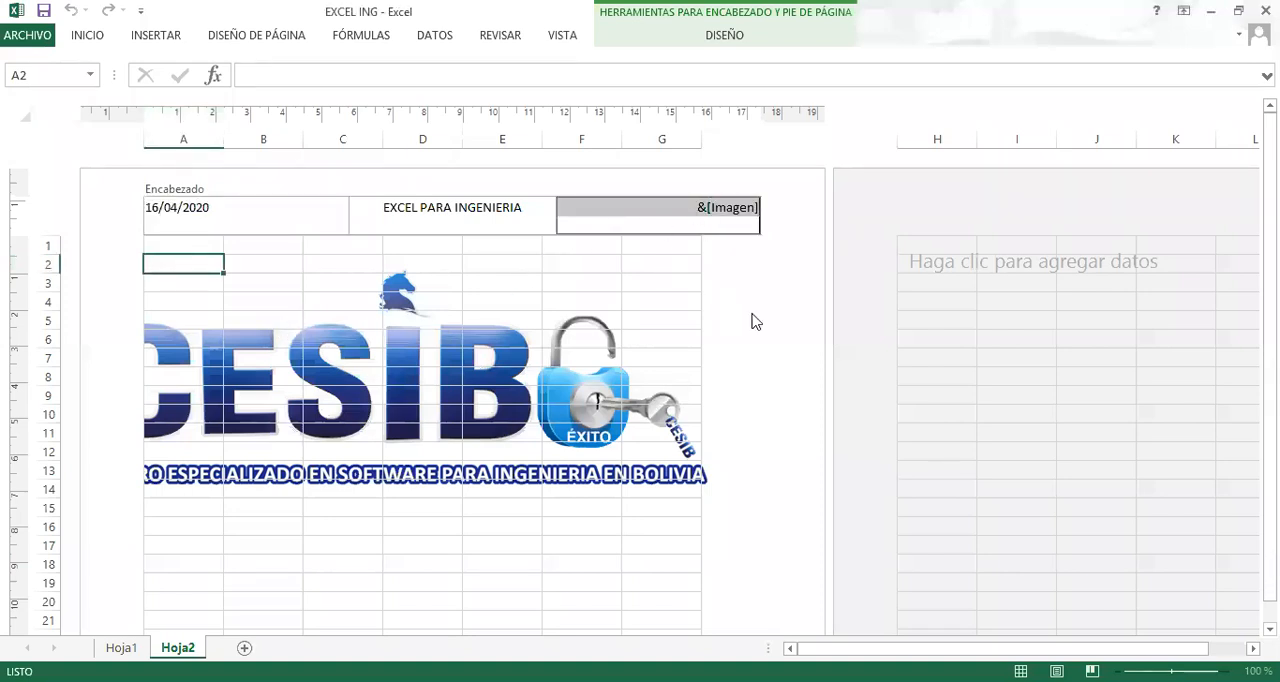
left_click(576, 316)
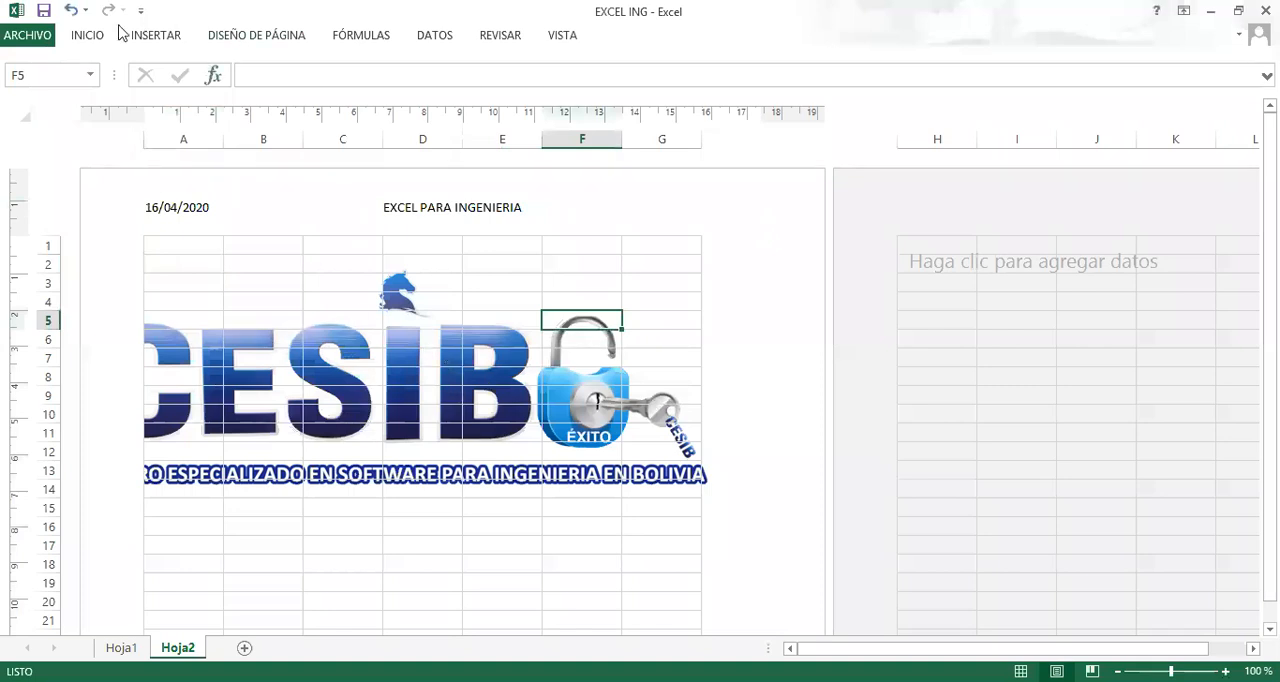
Set the height of the header's right-section picture to 1 cm and apply the page setup.
left_click(274, 36)
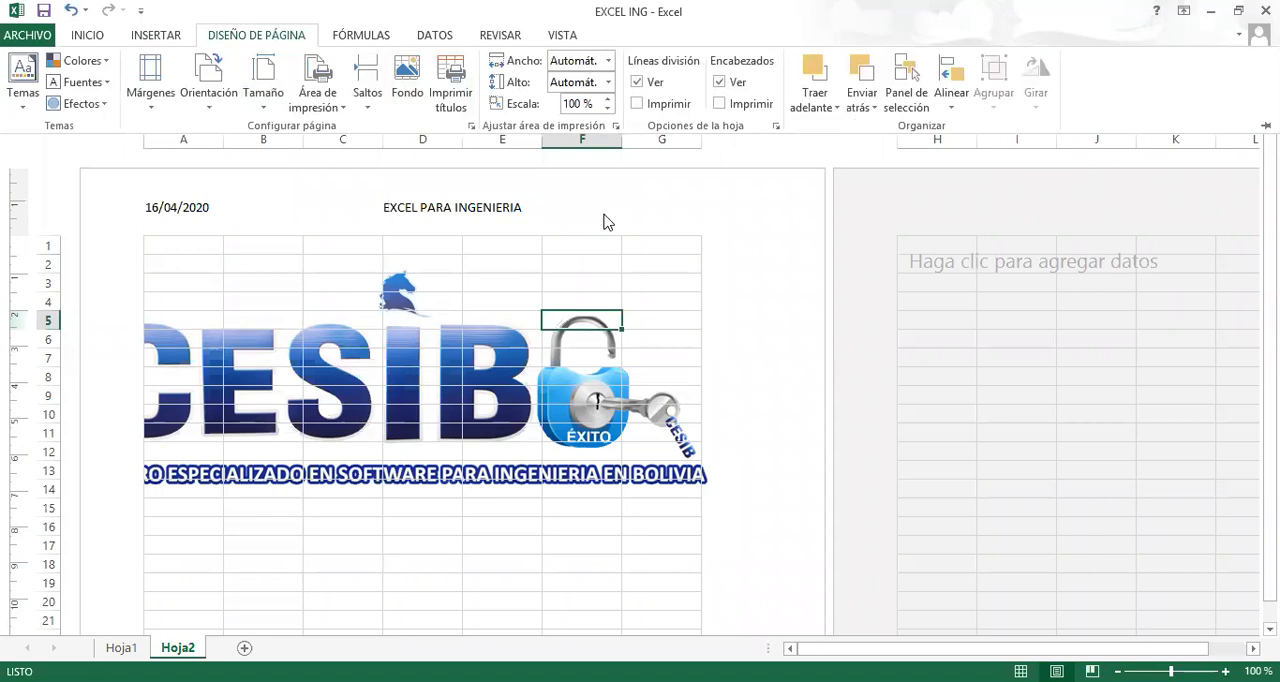
left_click(777, 131)
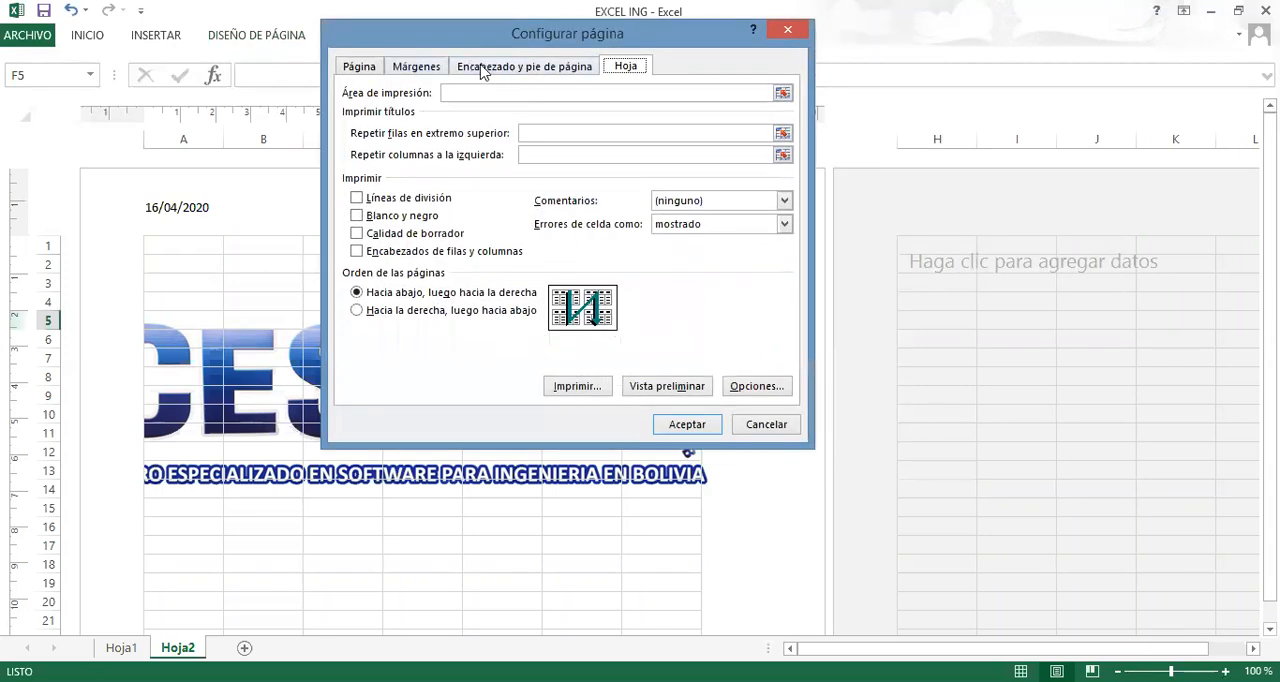
left_click(483, 68)
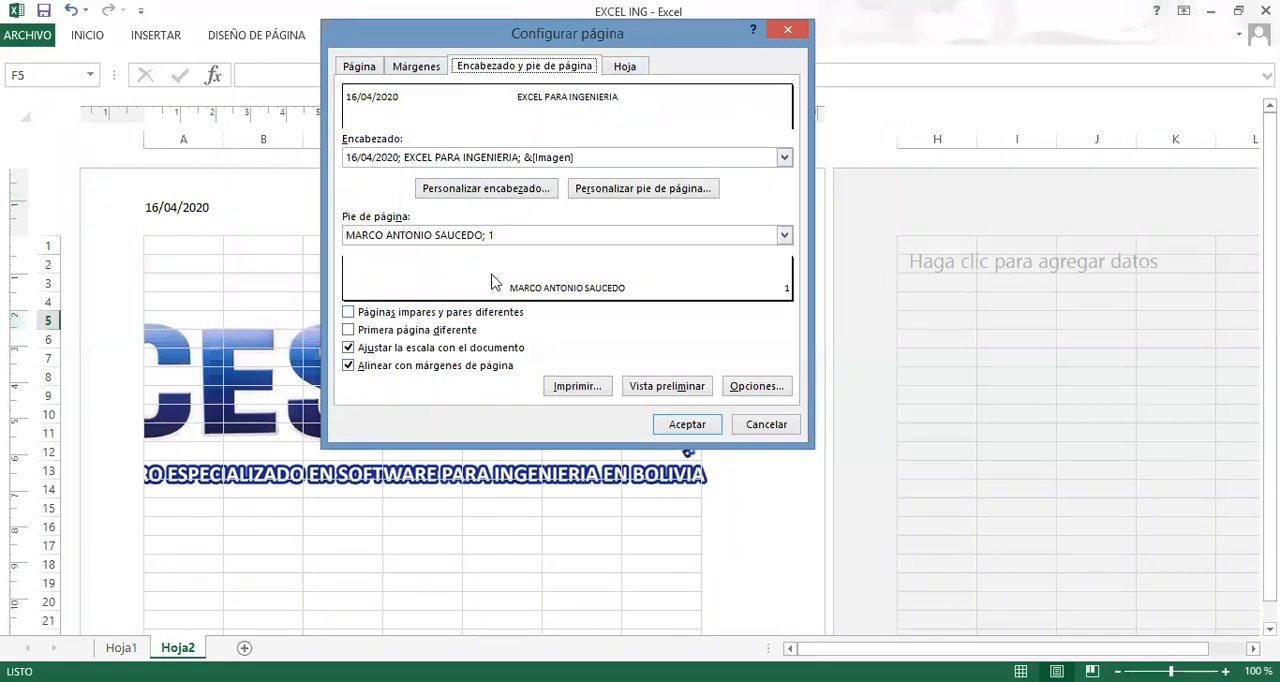
left_click(494, 194)
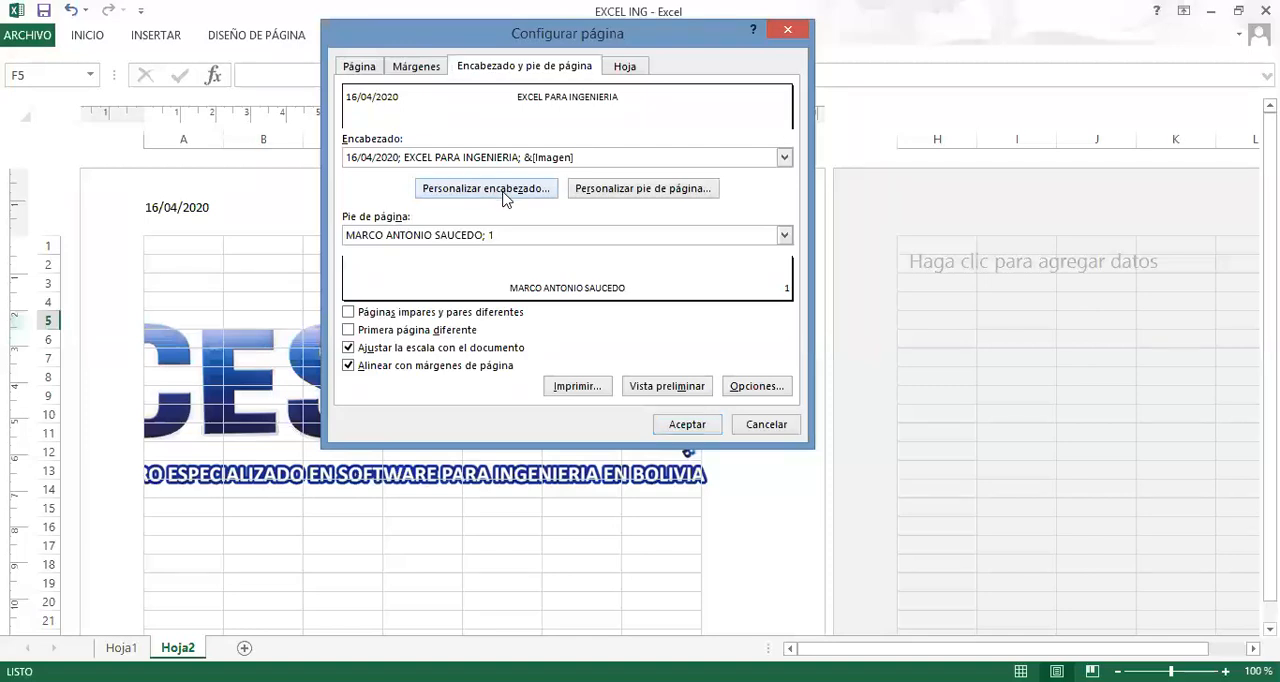
left_click(914, 297)
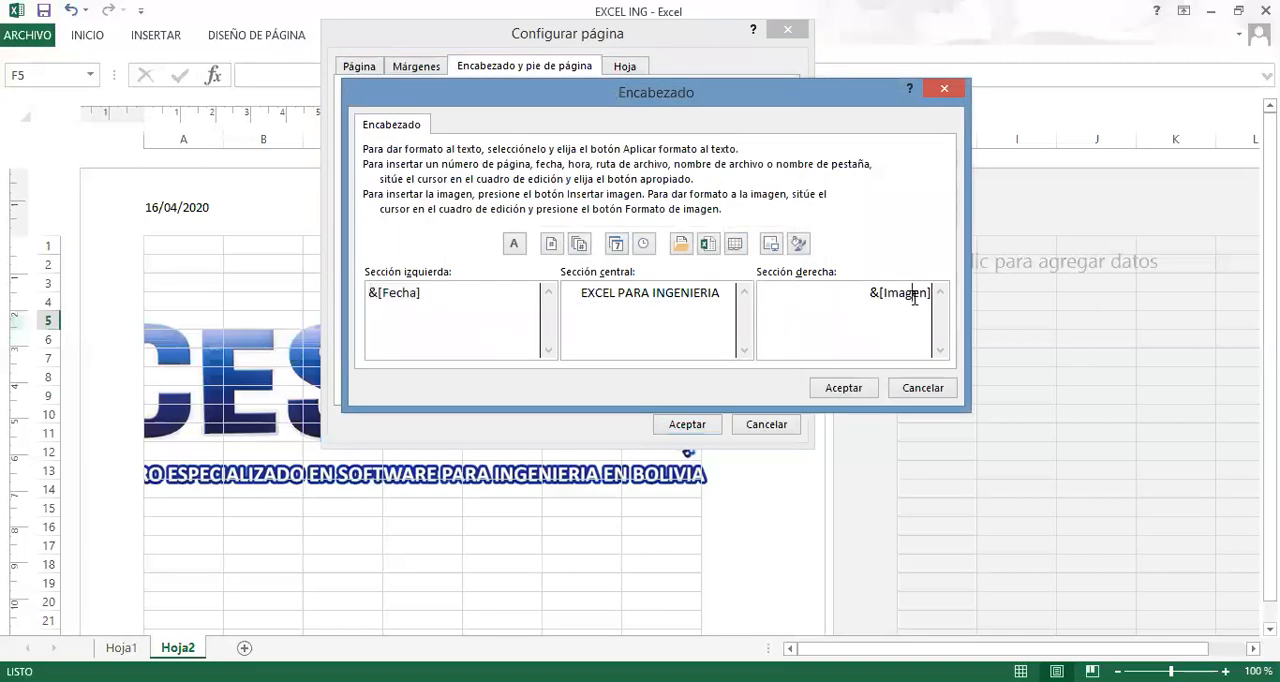
left_click(799, 245)
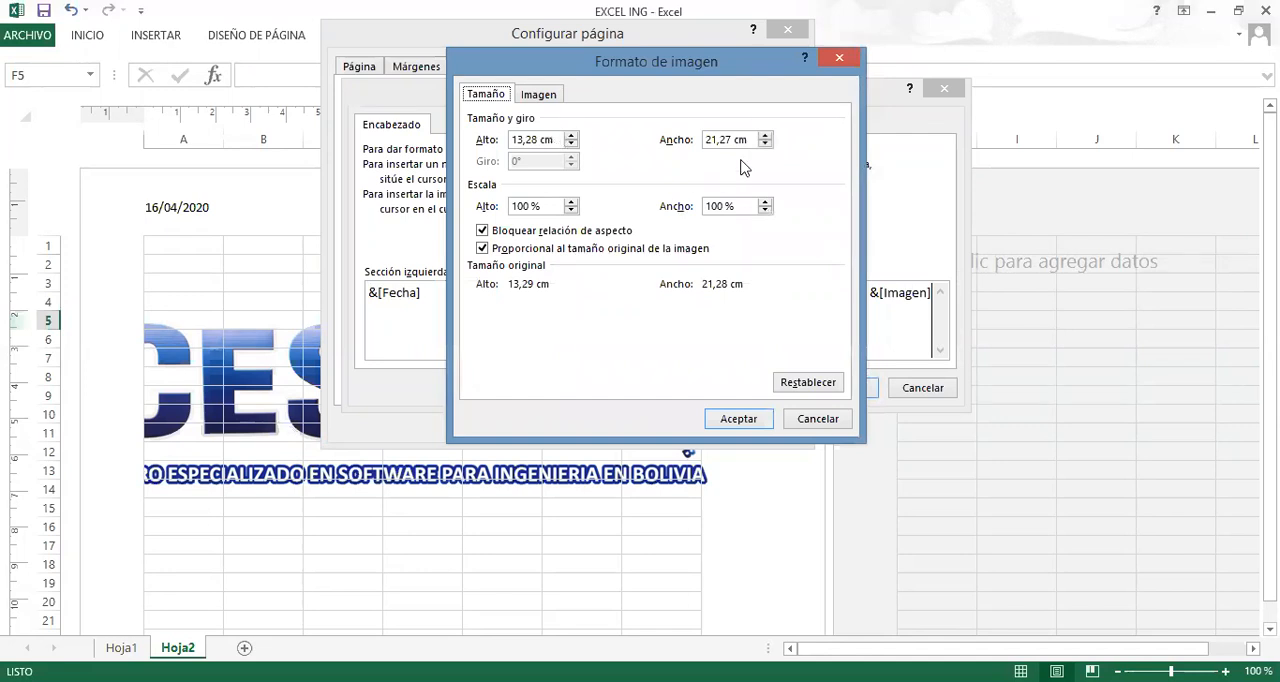
left_click_drag(558, 135, 458, 135)
type("1")
left_click(724, 421)
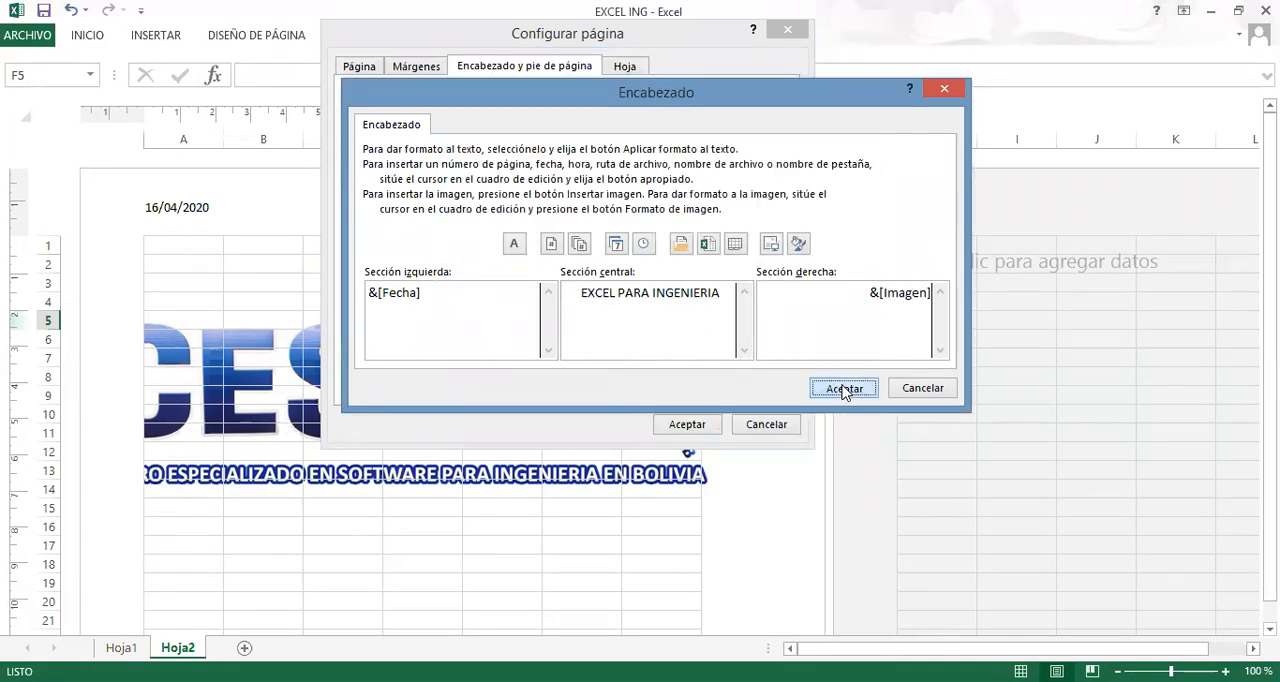
left_click(843, 388)
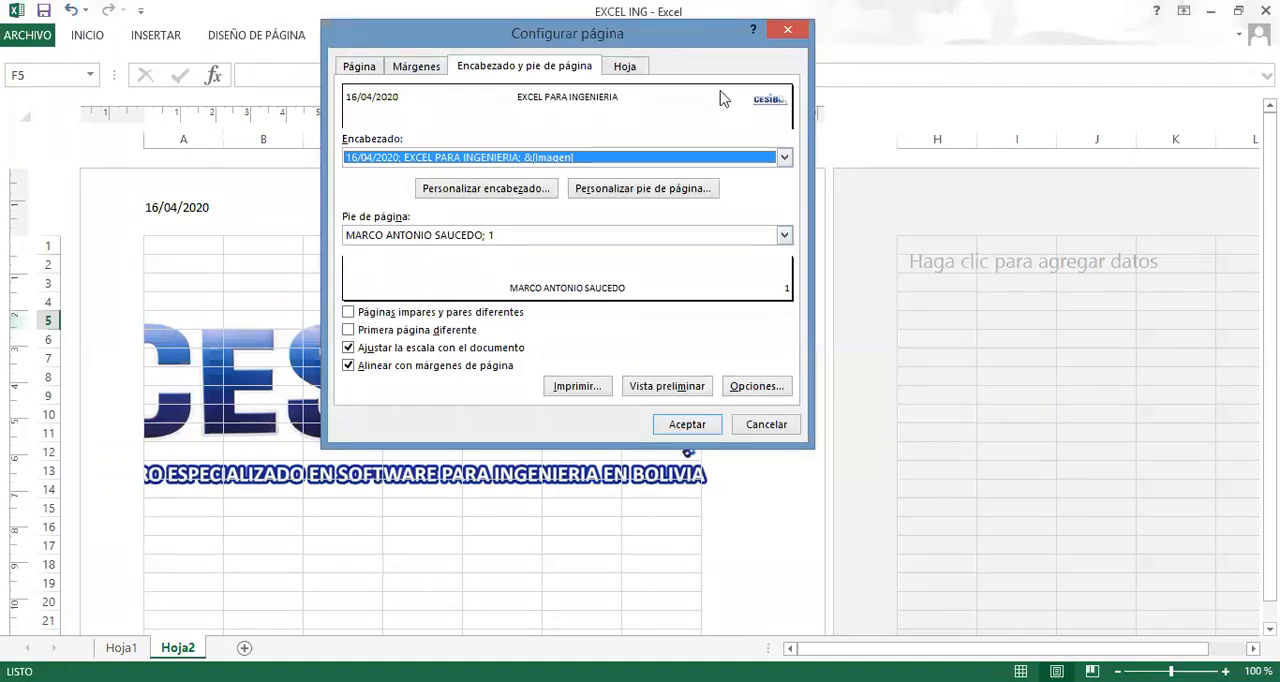
left_click(686, 424)
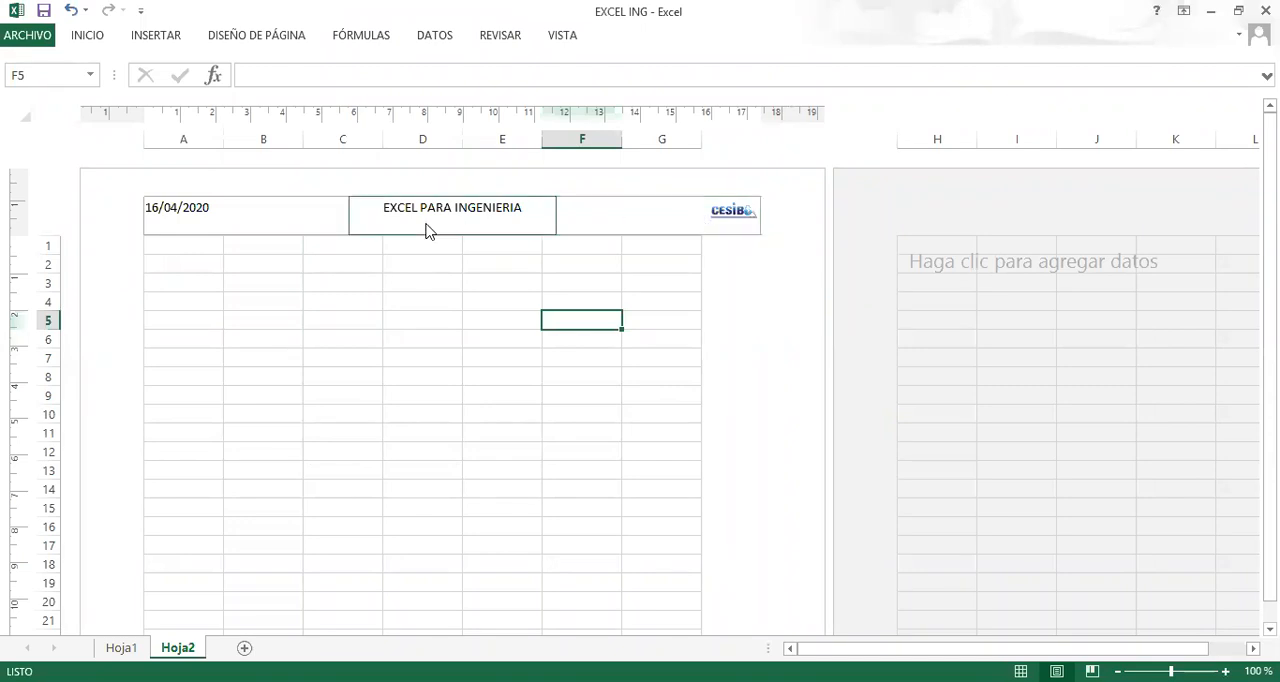
Enter the letter G in cell A2 and check the page number in the sheet's footer.
scroll(470, 420, "down", 15)
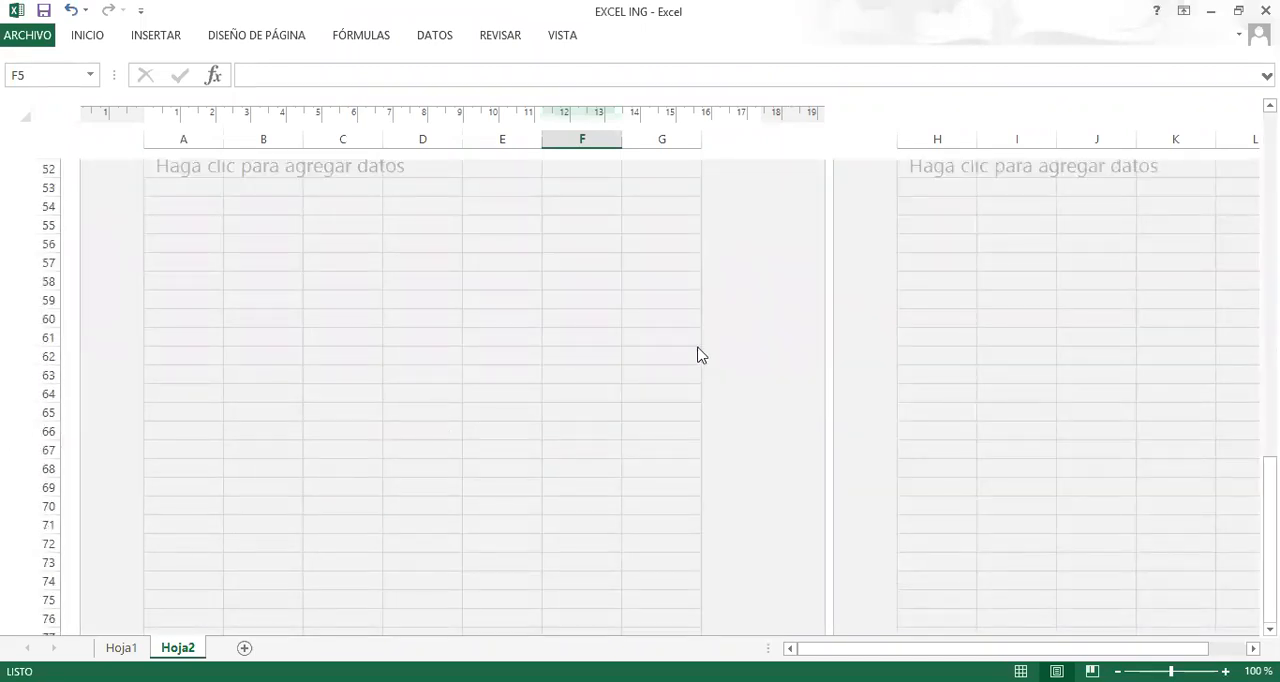
scroll(757, 337, "up", 4)
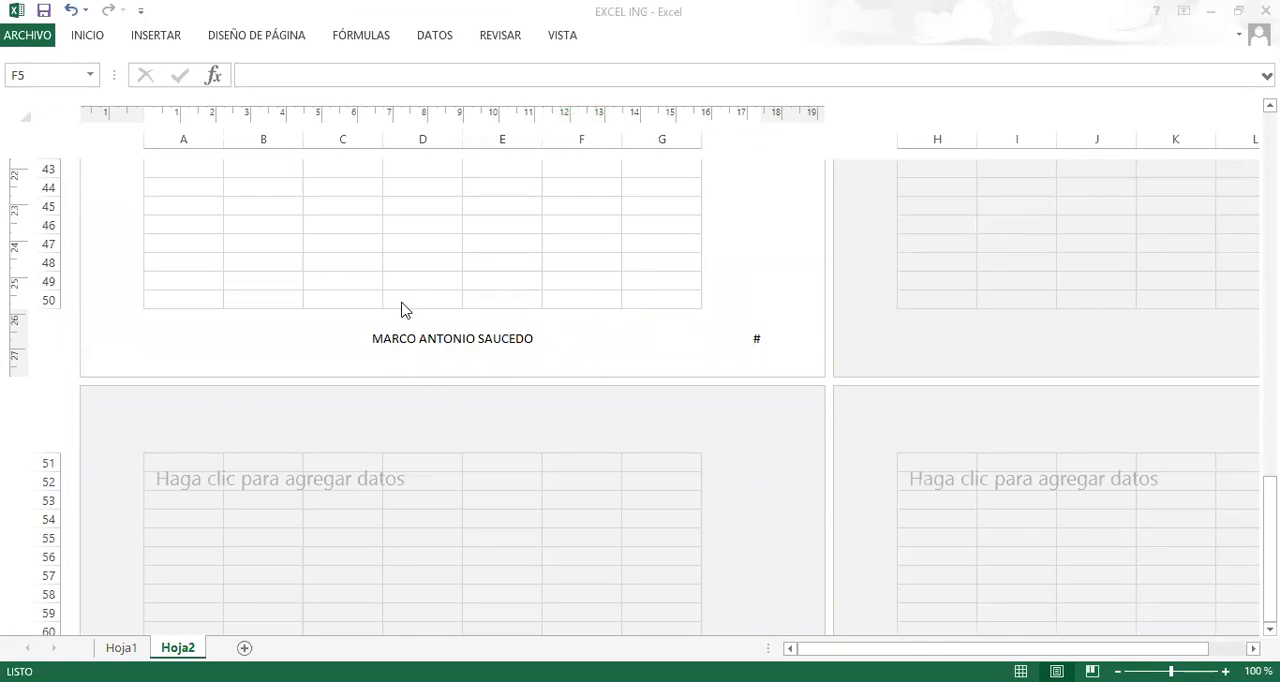
scroll(340, 317, "up", 12)
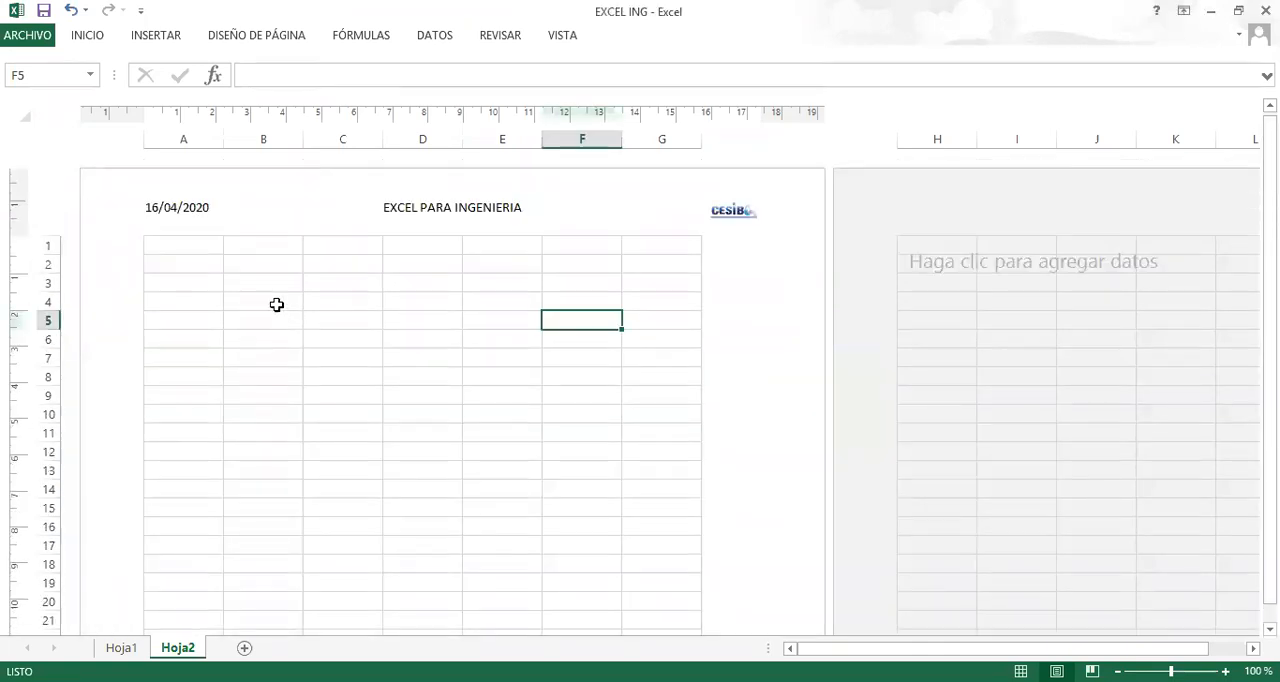
left_click(194, 259)
type("G")
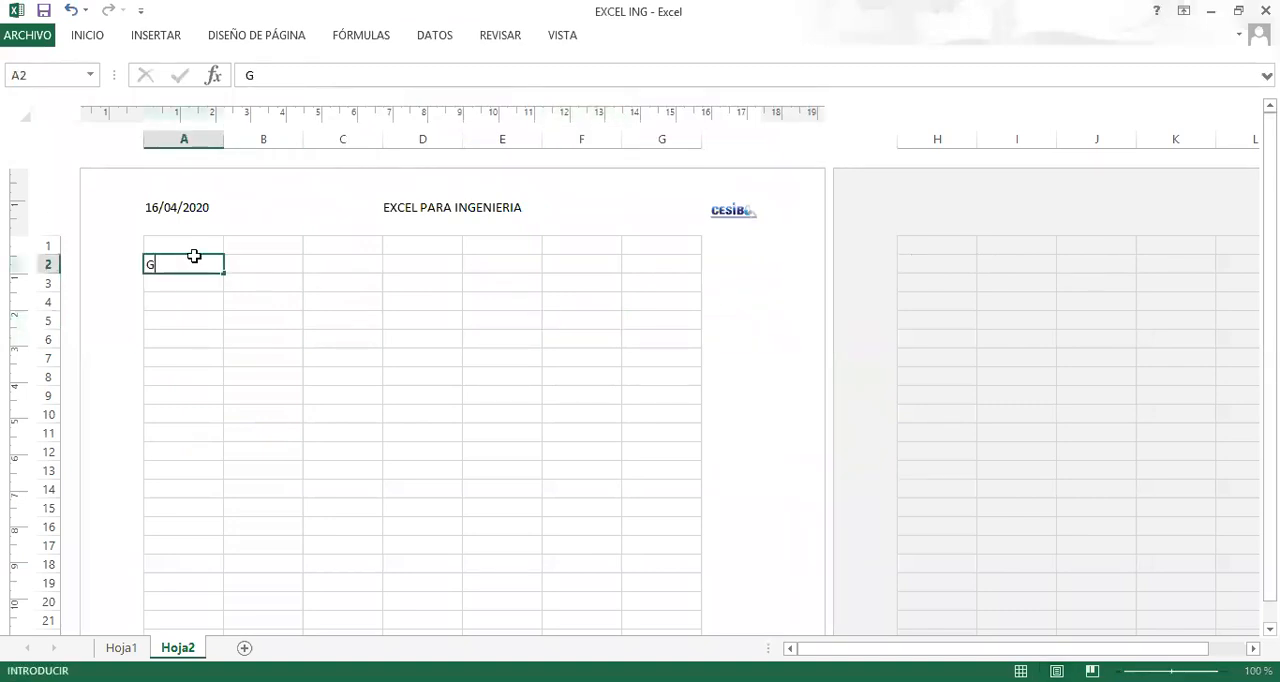
key("Return")
scroll(660, 360, "down", 18)
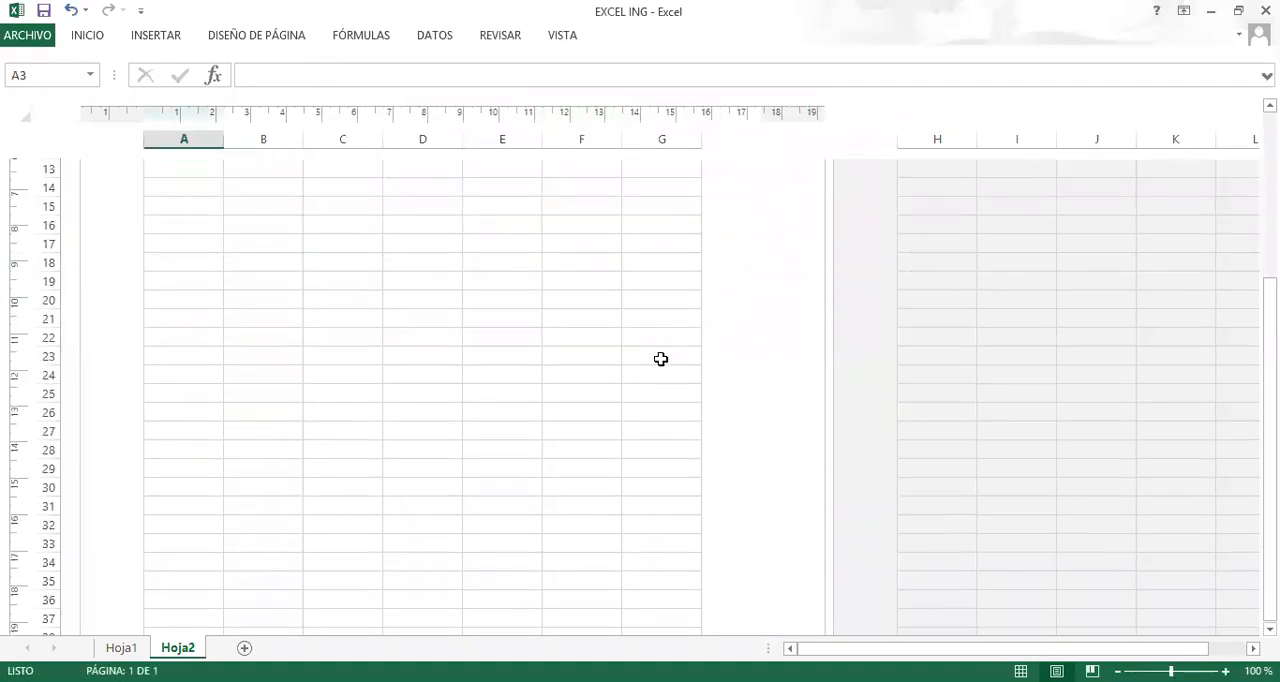
scroll(700, 300, "up", 4)
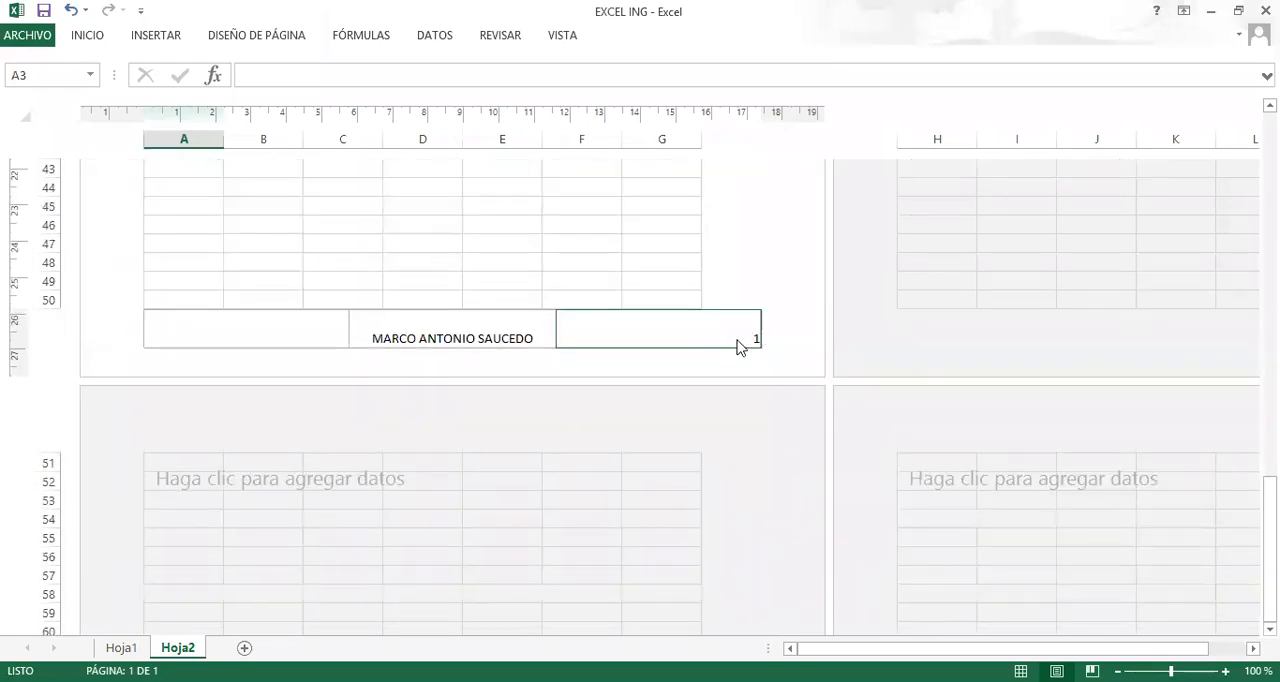
scroll(397, 335, "up", 5)
scroll(397, 335, "up", 5)
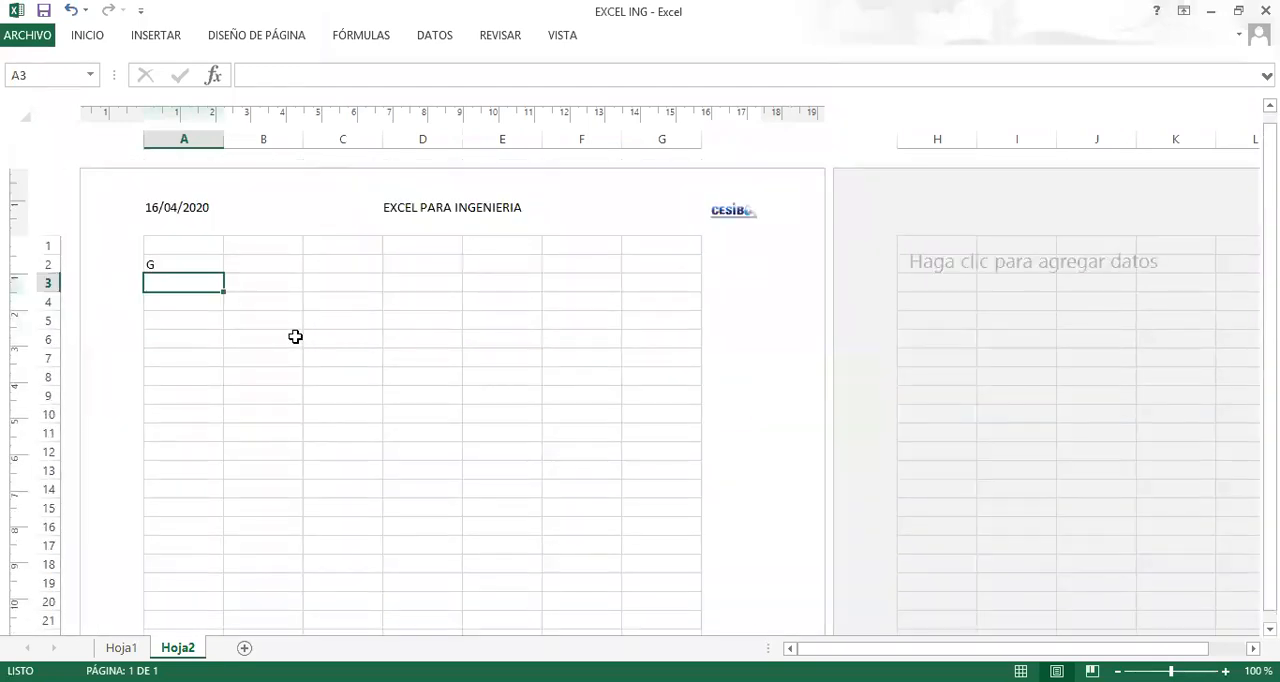
Clear the test letter from cell A2.
left_click(180, 266)
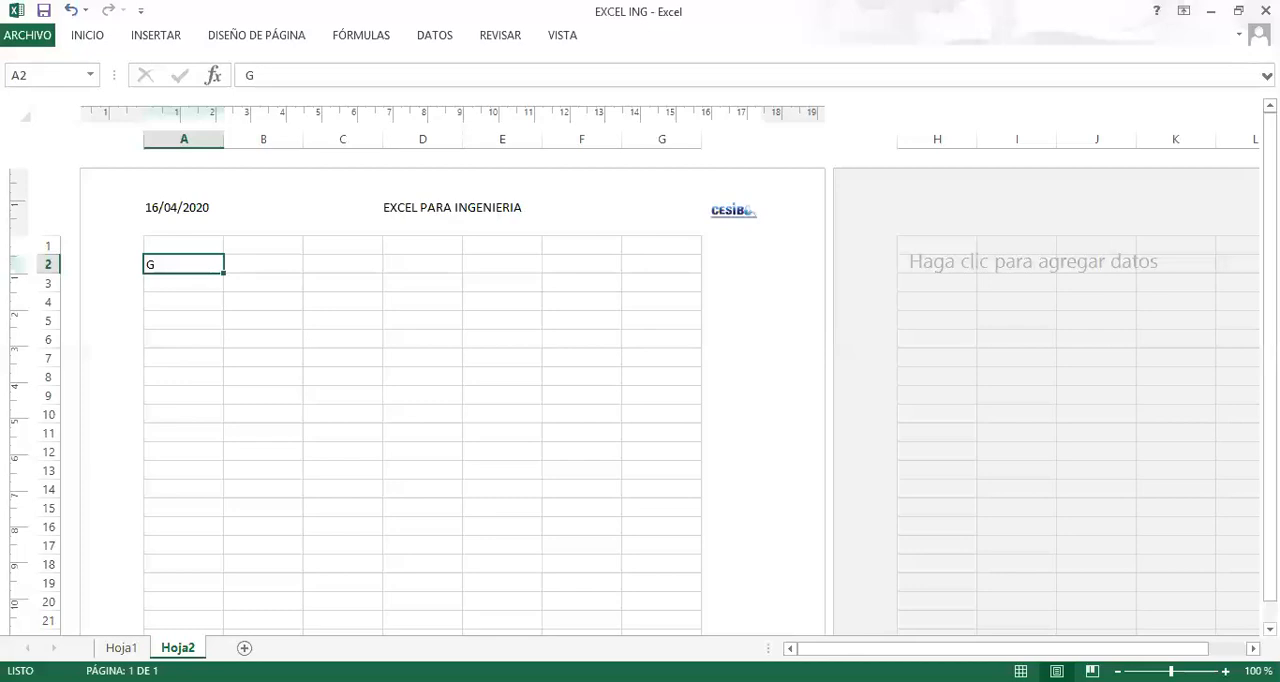
key("alt+Tab")
key("alt+Tab")
left_click(280, 320)
left_click(174, 300)
left_click(175, 260)
key("Delete")
left_click(226, 318)
left_click_drag(171, 263, 654, 277)
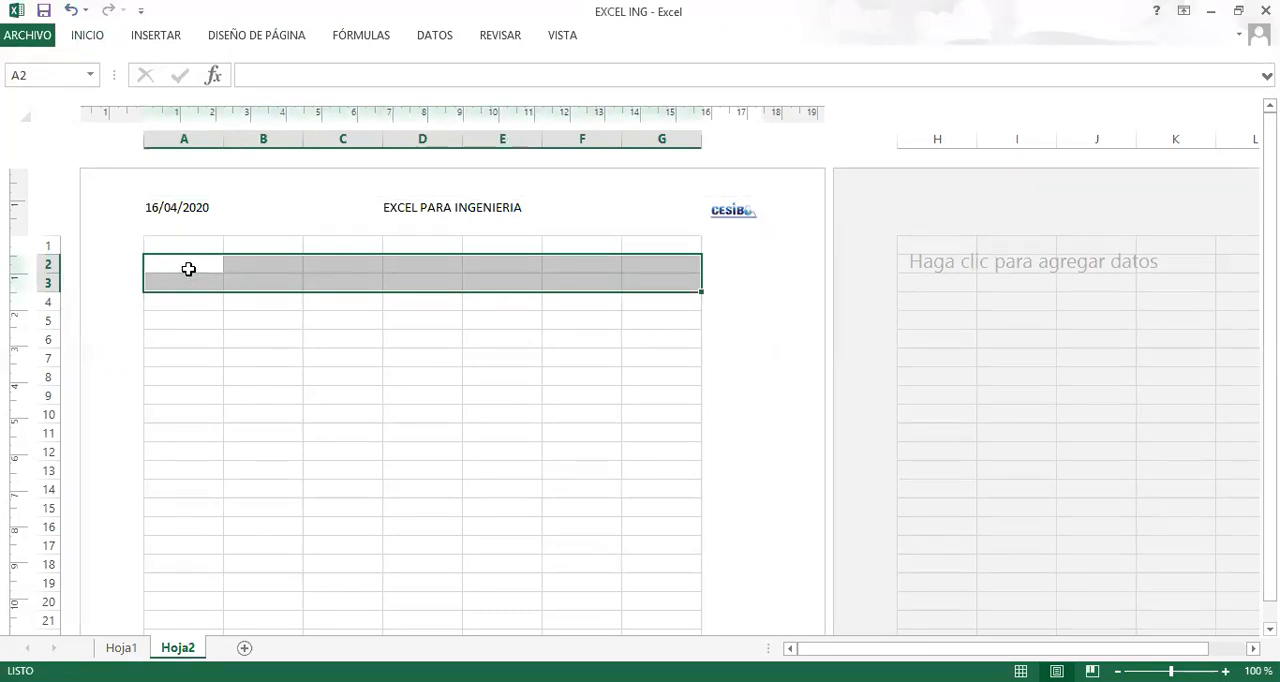
left_click(359, 381)
left_click_drag(183, 137, 343, 138)
left_click(532, 373)
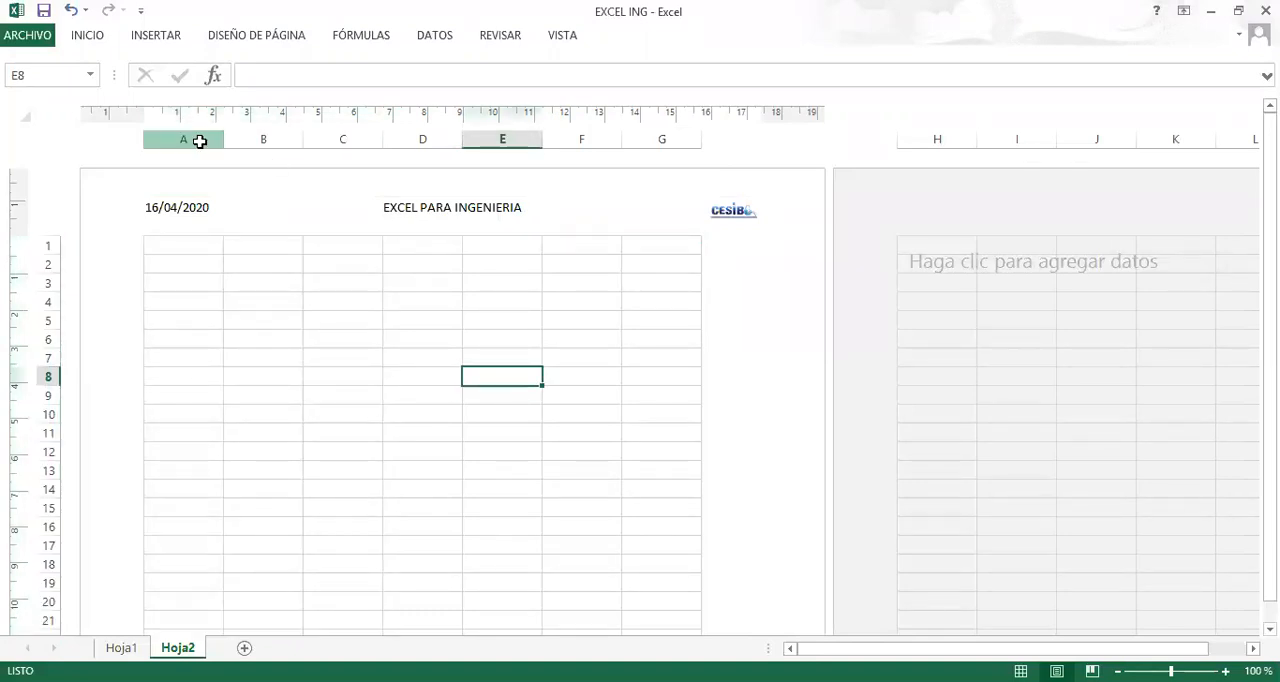
Set the width of columns A to I to 1 cm.
left_click_drag(200, 141, 1038, 155)
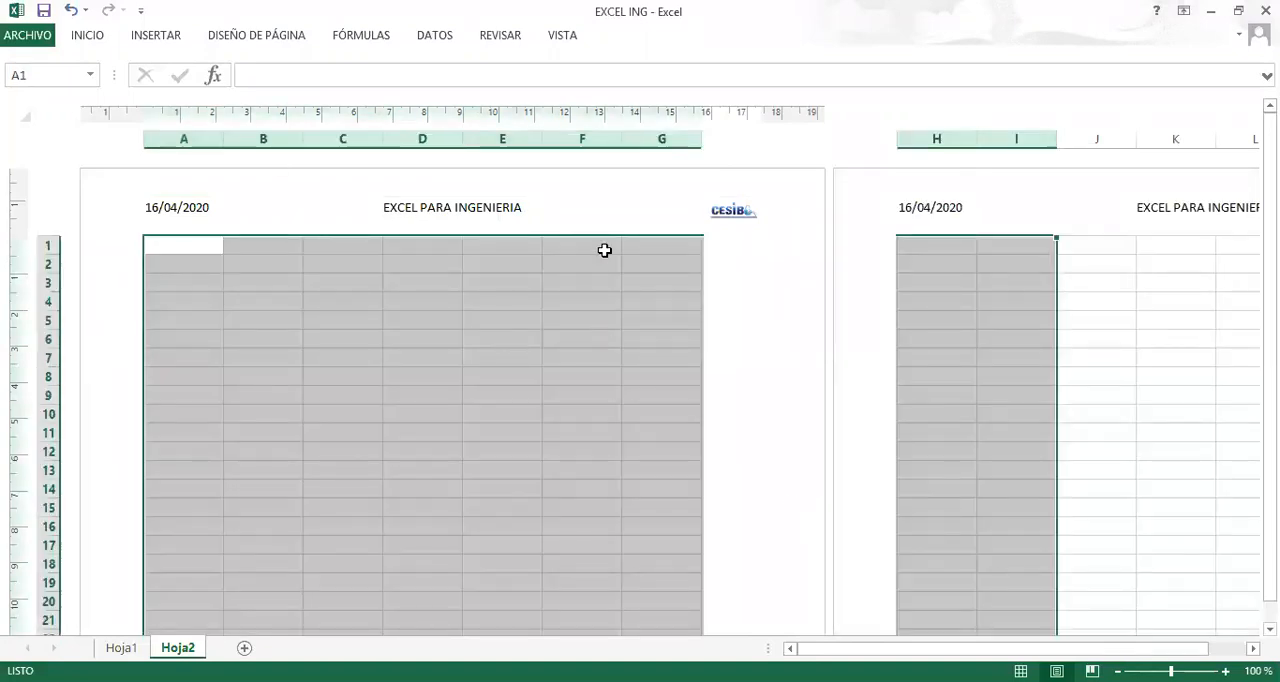
right_click(434, 144)
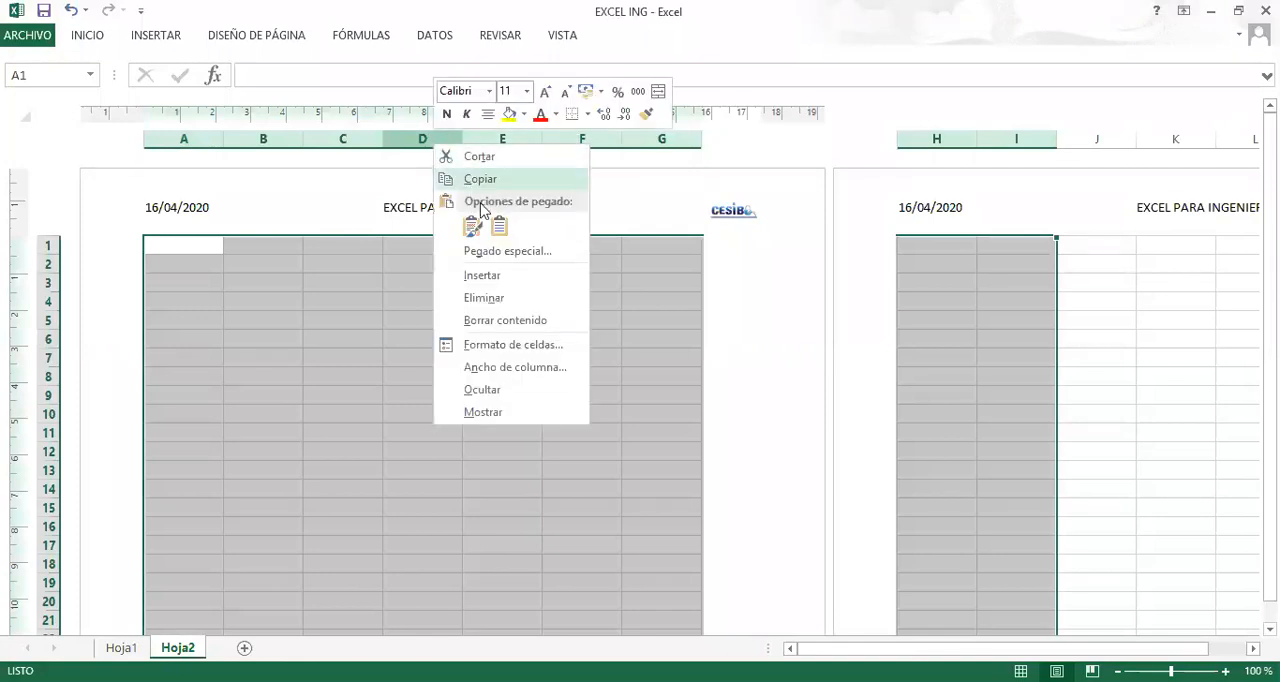
left_click(510, 368)
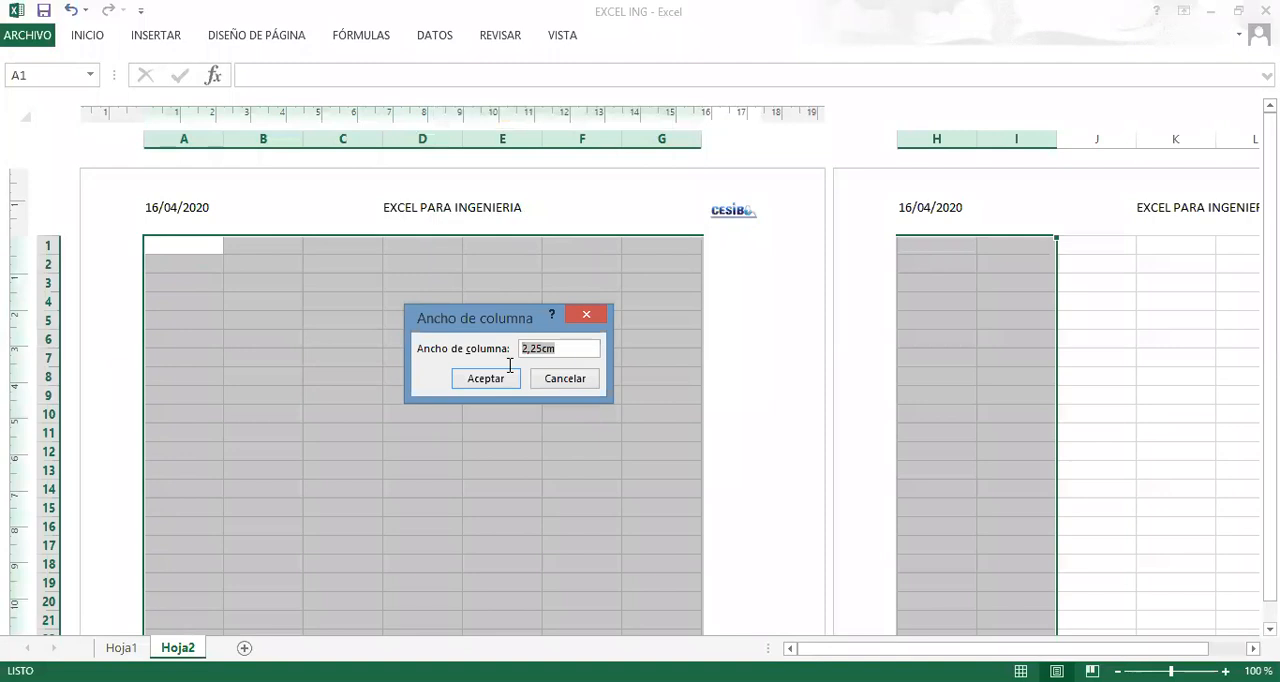
type("1")
left_click(488, 379)
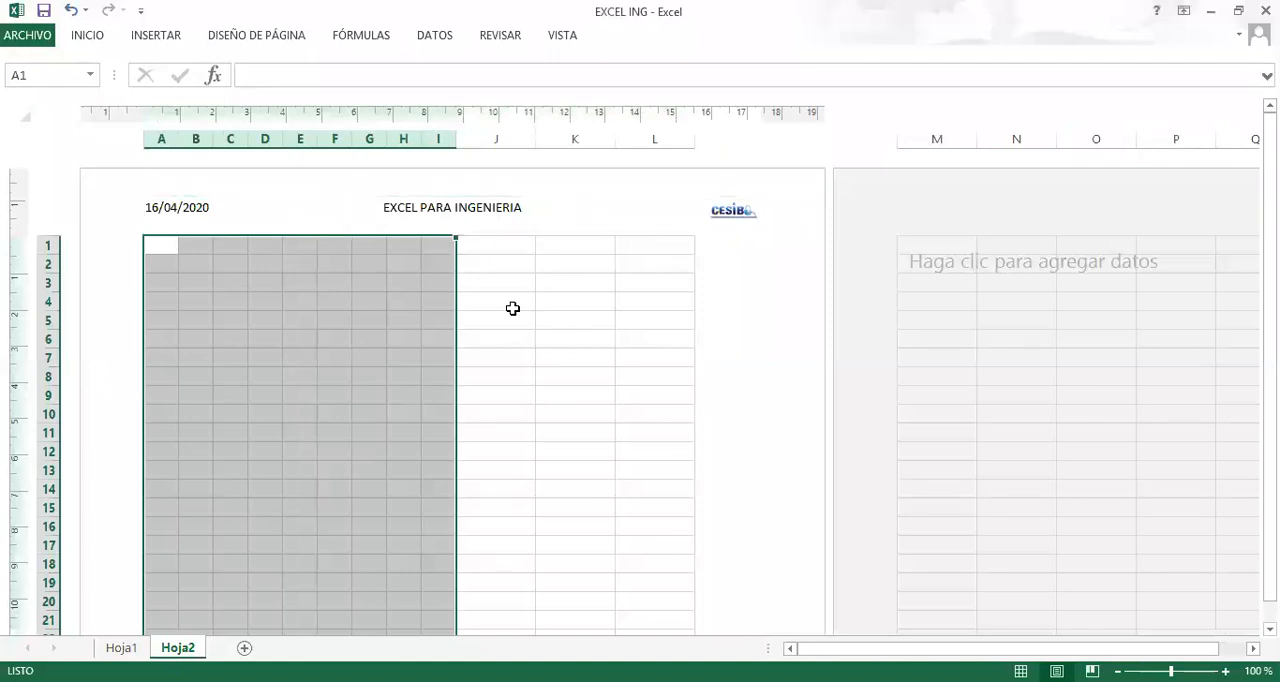
left_click(512, 305)
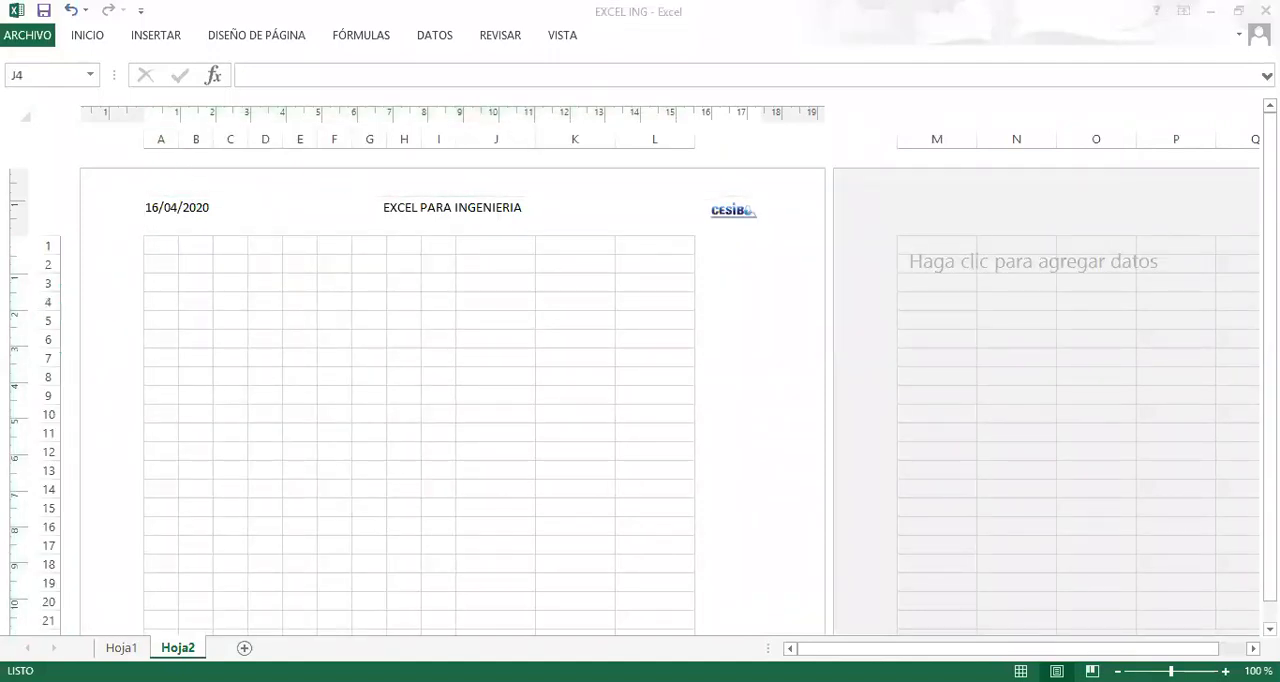
Set the width of columns A through P to 1 cm and check the resulting page grid.
left_click(168, 140)
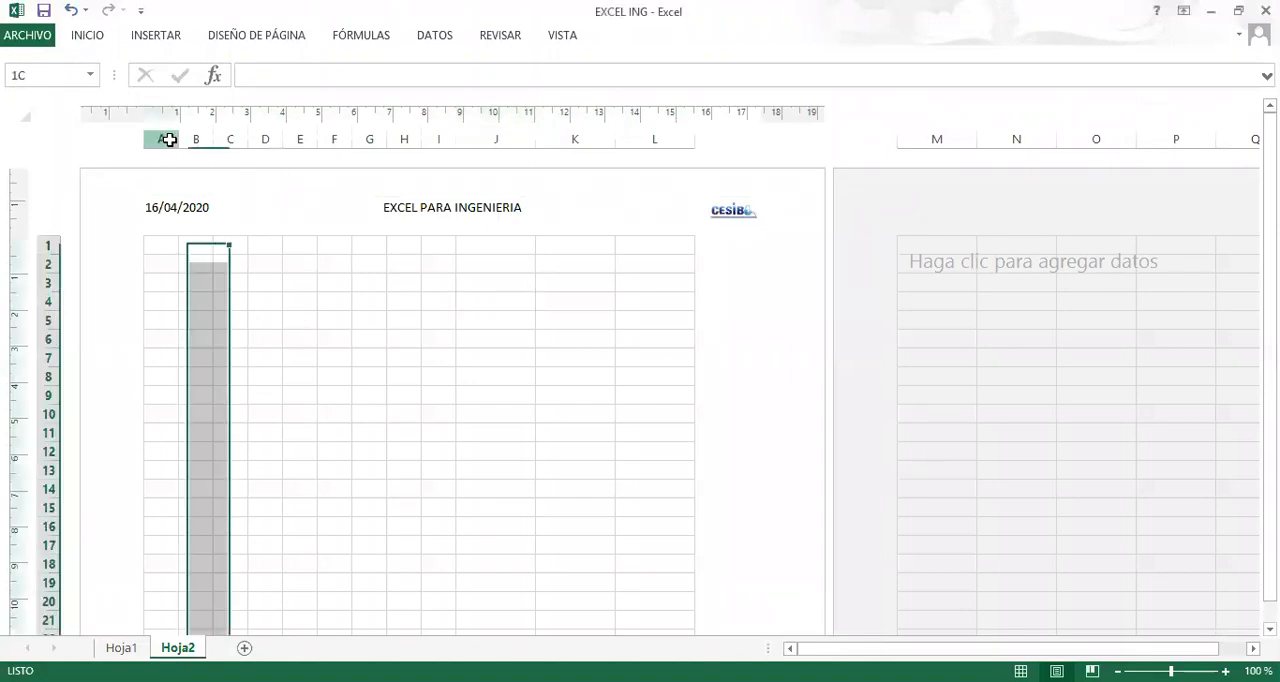
left_click_drag(168, 140, 1214, 146)
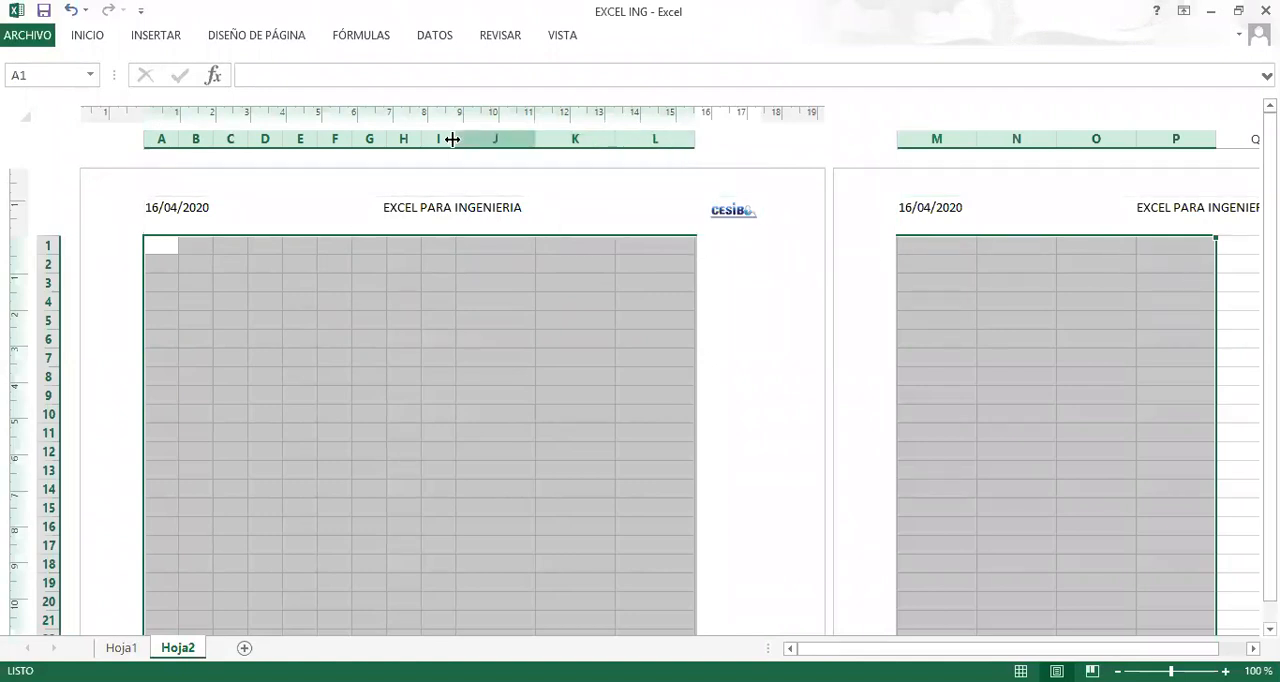
right_click(580, 136)
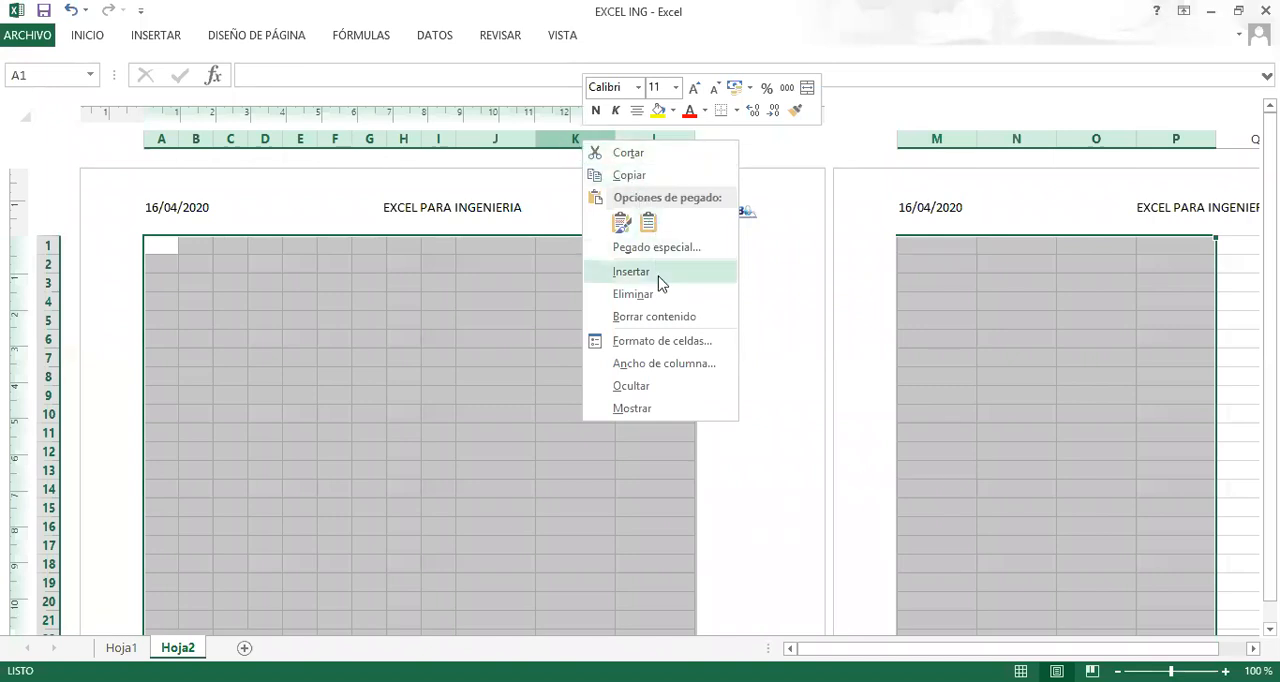
left_click(723, 364)
type("1")
left_click(643, 368)
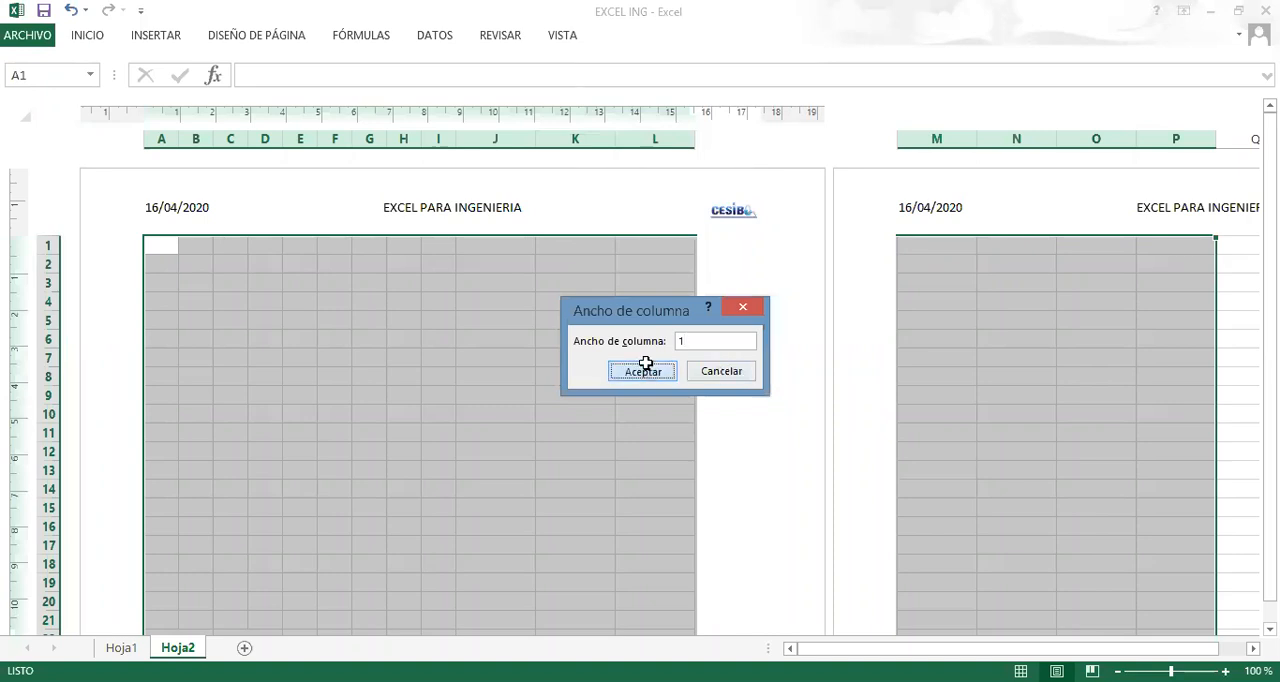
left_click(496, 378)
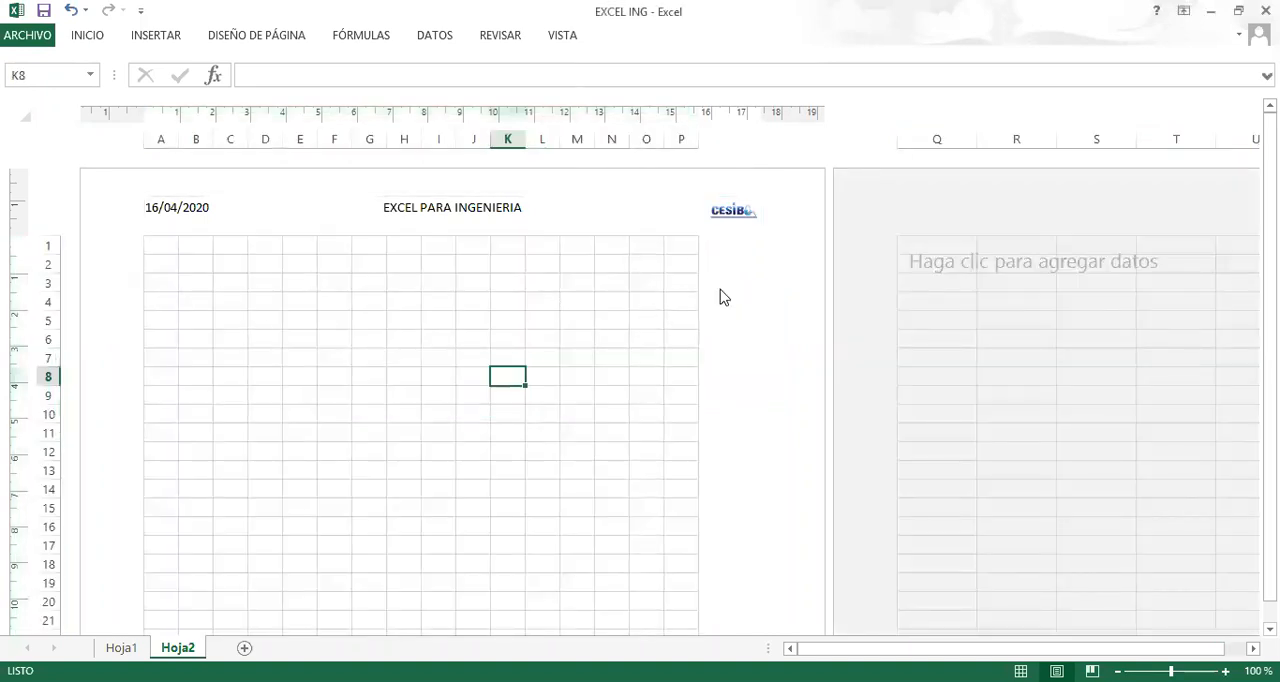
scroll(603, 420, "down", 8)
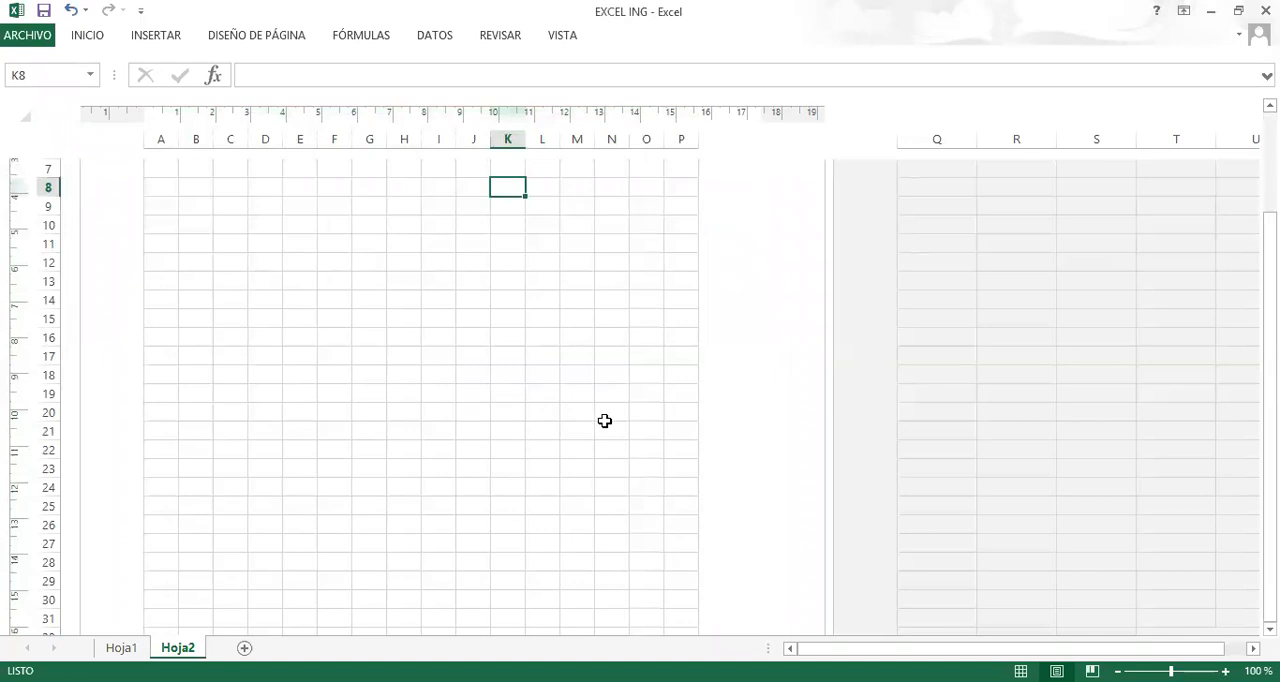
scroll(580, 430, "up", 8)
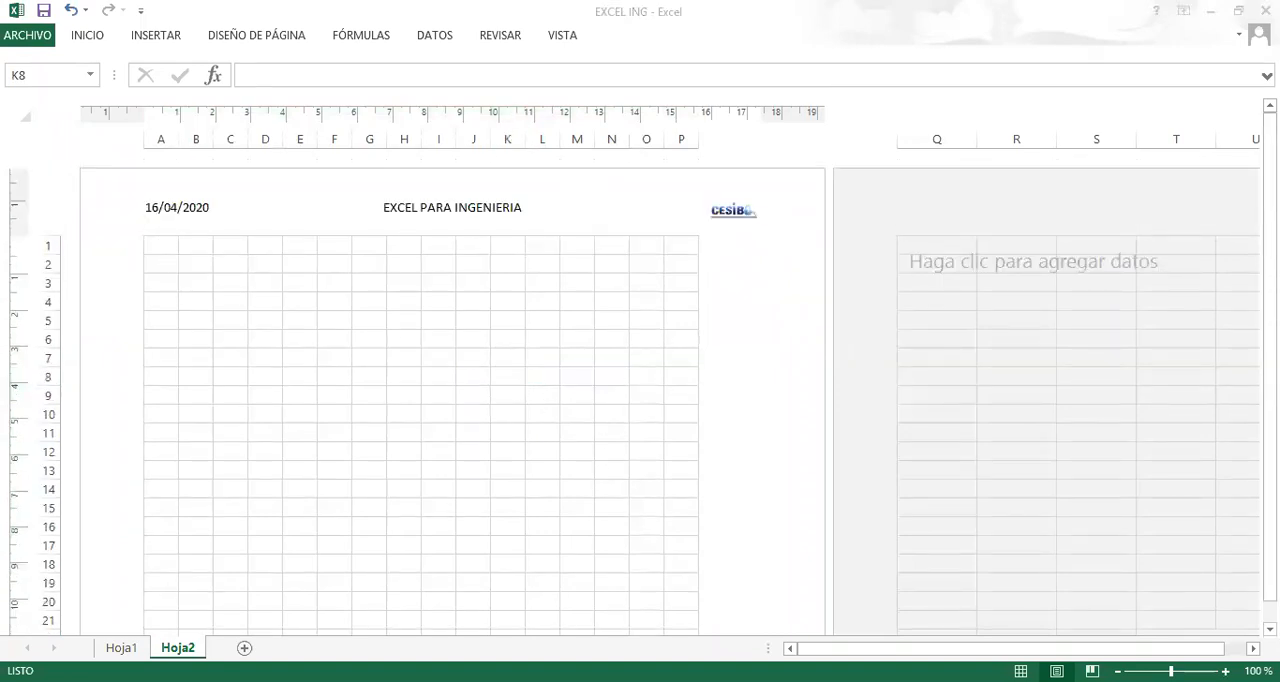
Merge and center the range A2:P3 across rows 2 and 3.
left_click_drag(161, 264, 681, 281)
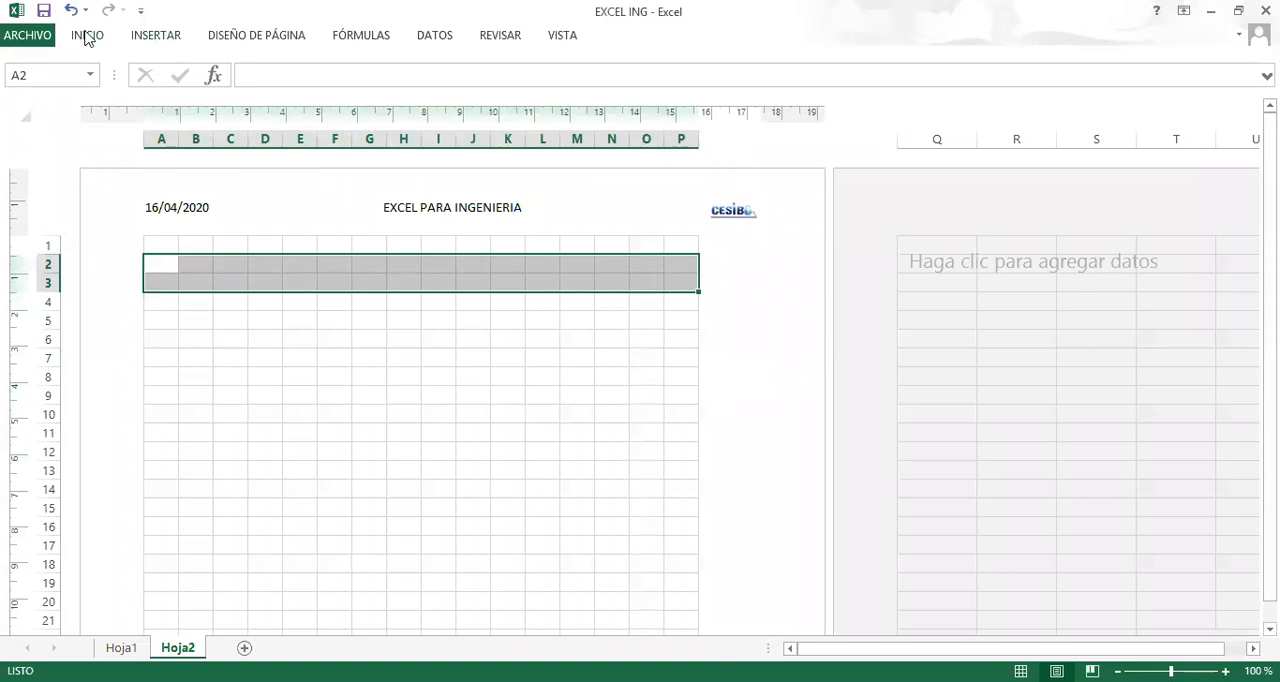
left_click(155, 40)
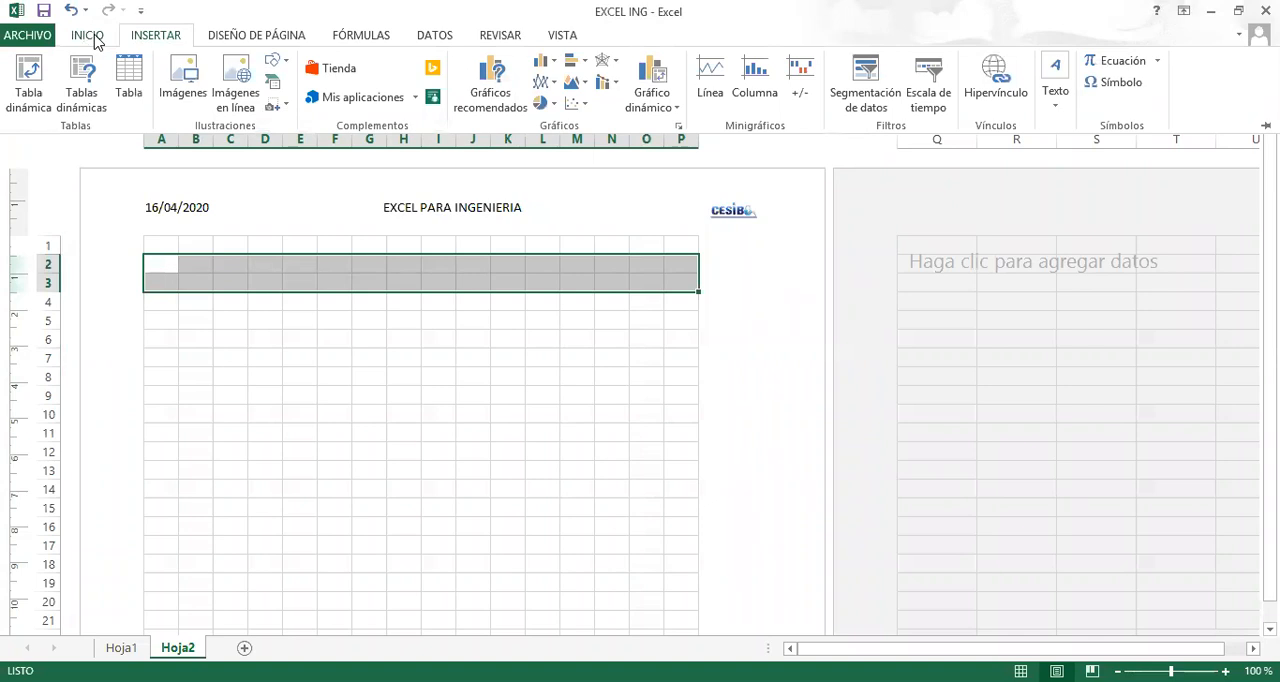
left_click(88, 36)
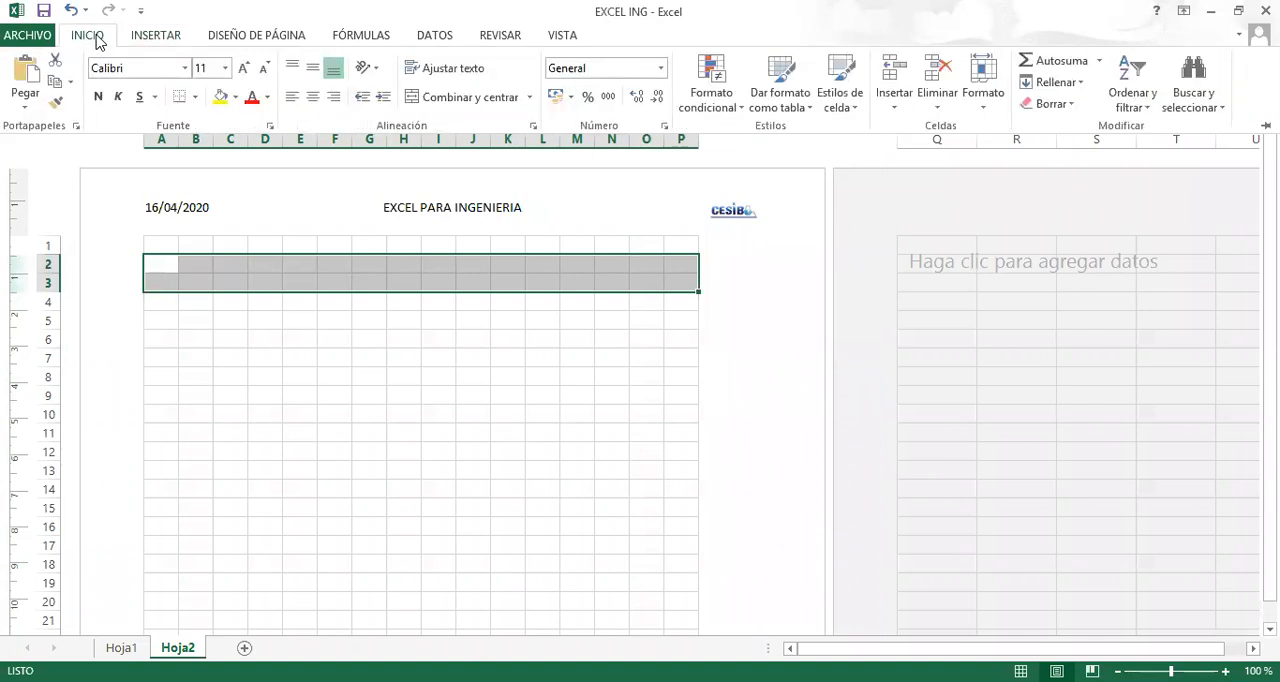
left_click(456, 100)
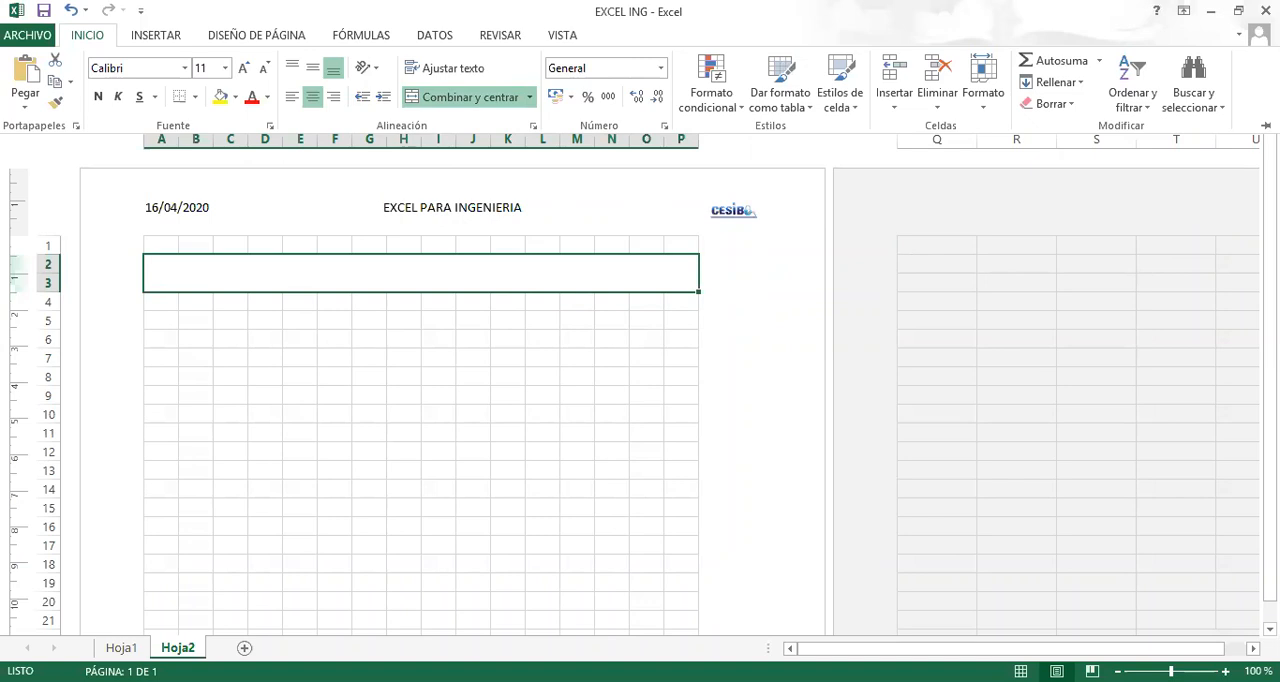
key("alt+Tab")
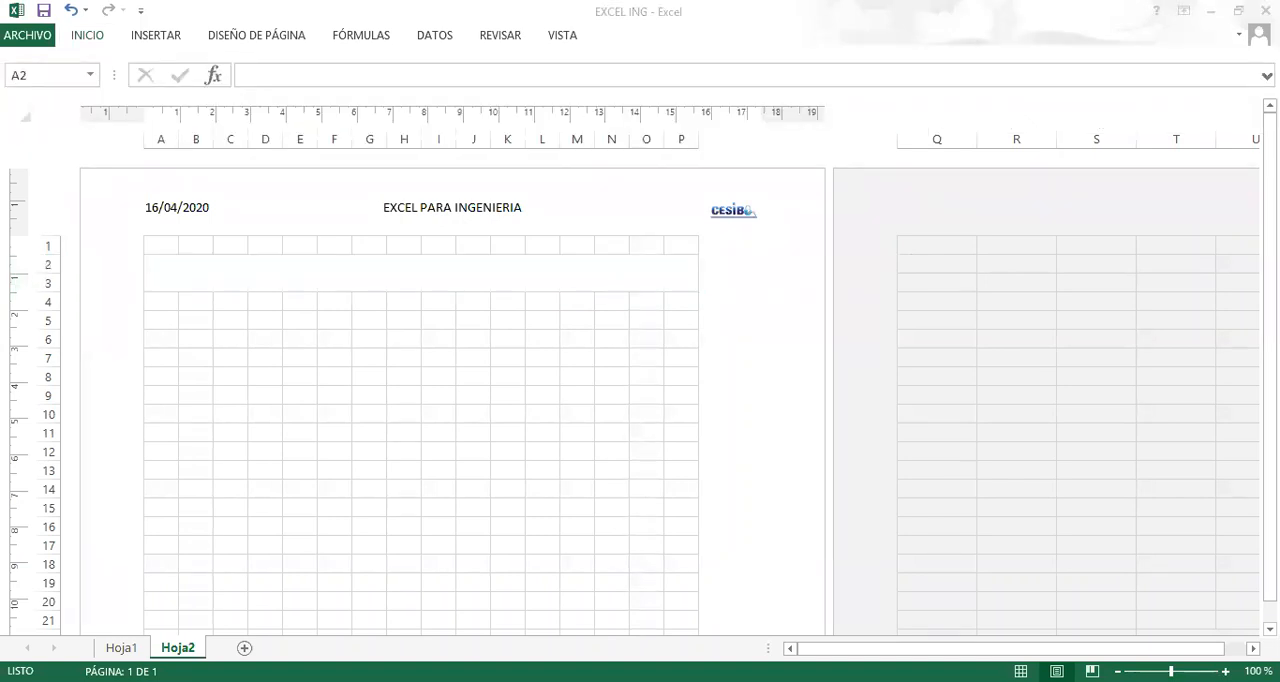
Enter the title FACTORES DE CONVERSION in the merged cell A2.
left_click(348, 276)
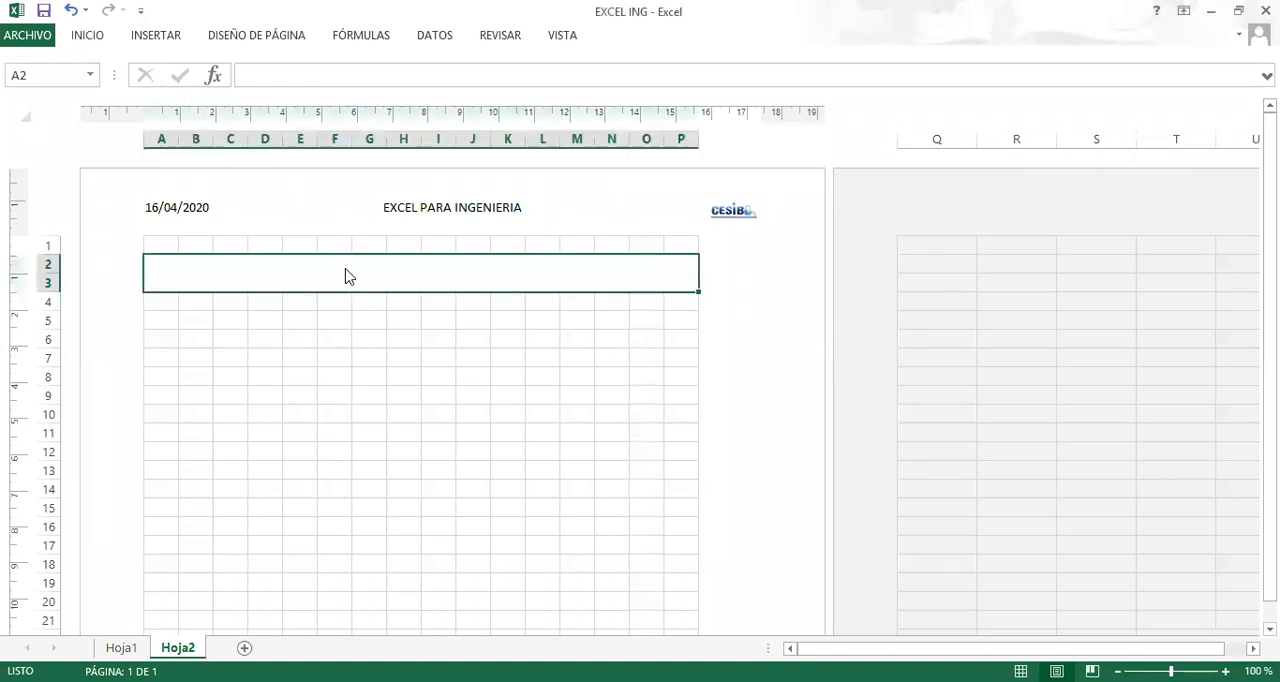
type("f")
key("BackSpace")
type("FACTORES SDE")
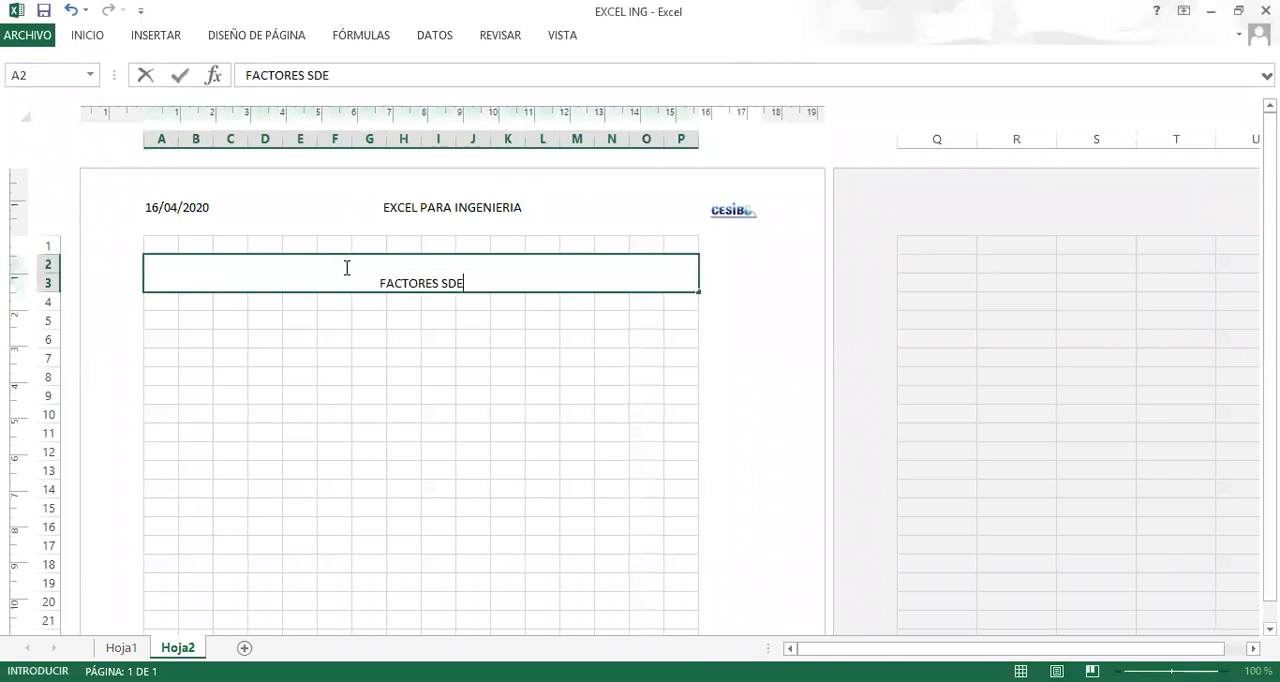
key("BackSpace")
key("BackSpace")
key("BackSpace")
type("DE CONVERSION")
key("Return")
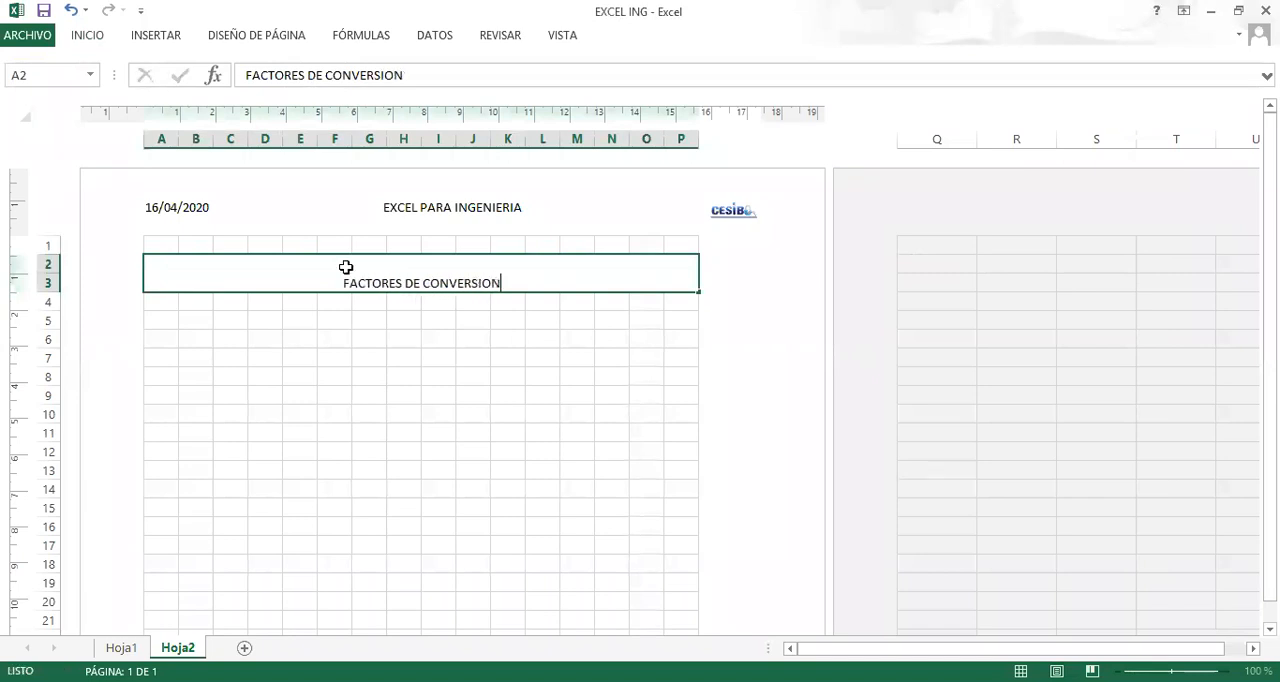
Format the merged title cell with middle vertical alignment, font size 16 and bold.
left_click(346, 266)
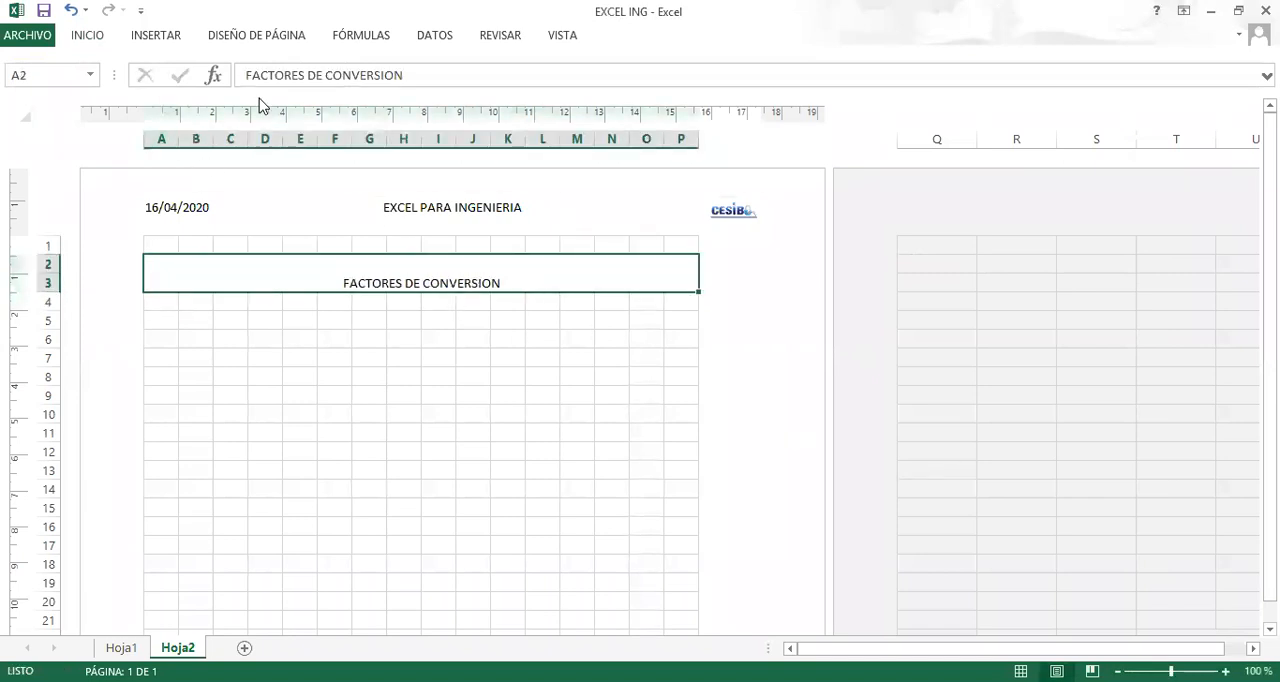
left_click(100, 38)
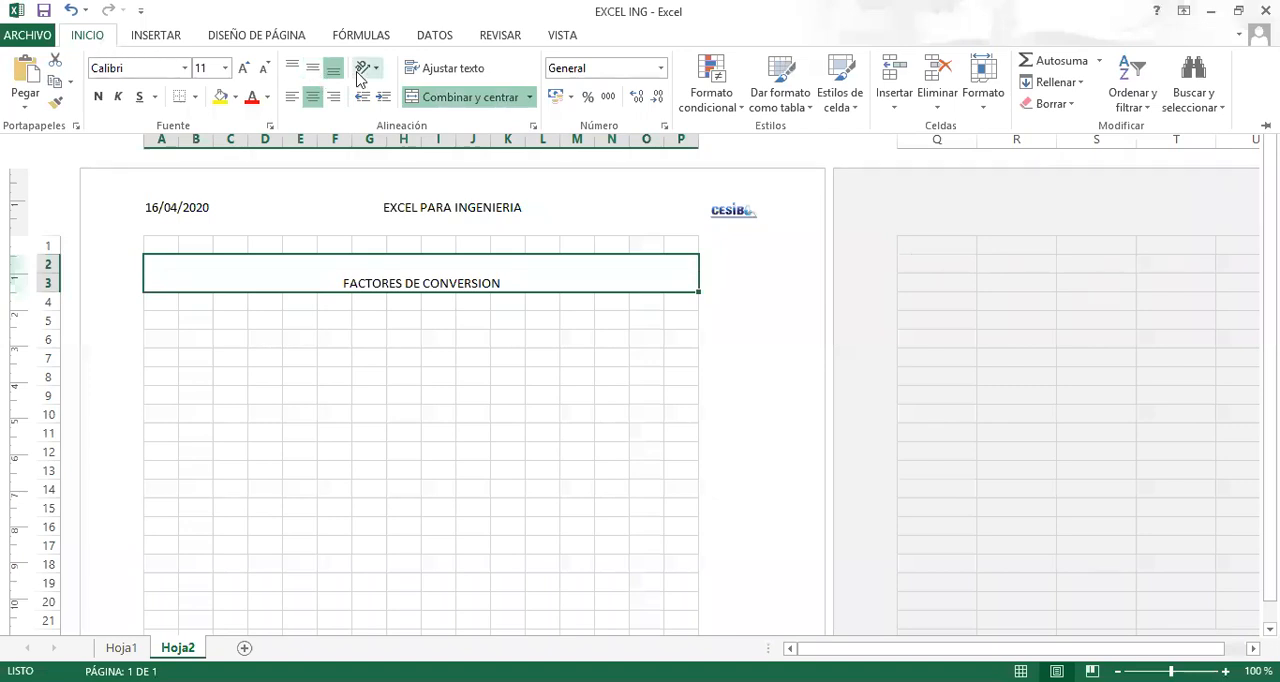
left_click(312, 68)
left_click(243, 68)
left_click(243, 68)
left_click(243, 68)
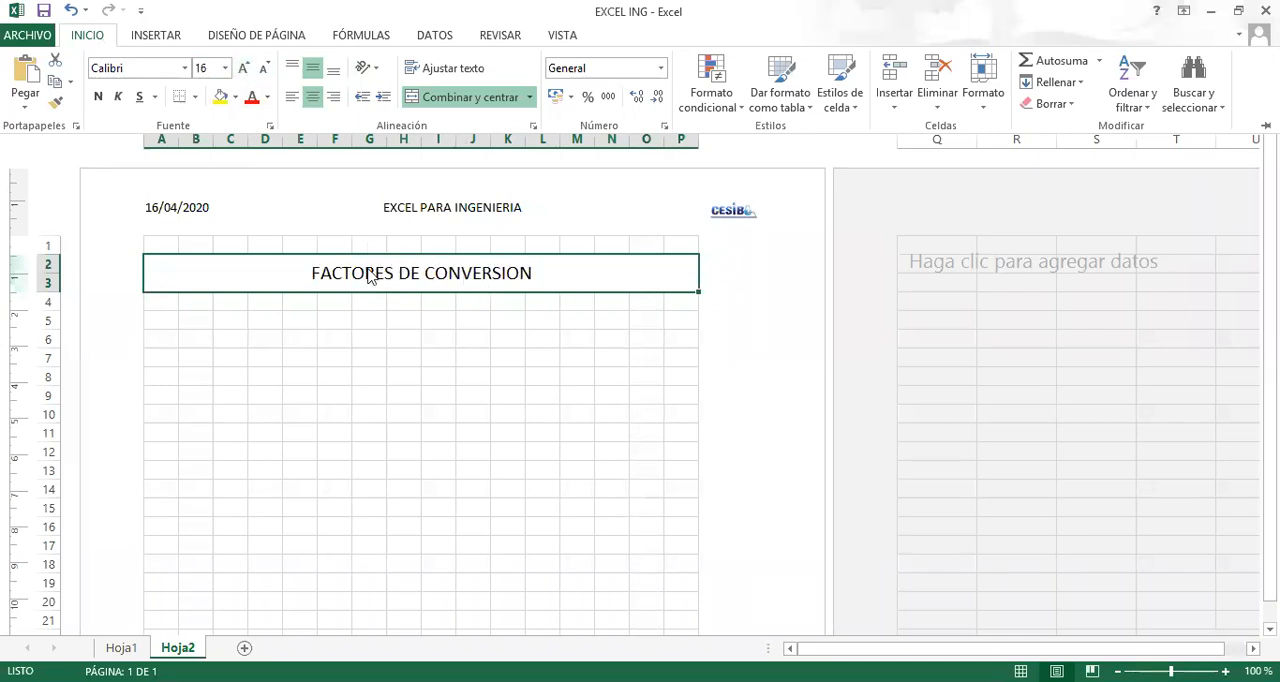
left_click(99, 97)
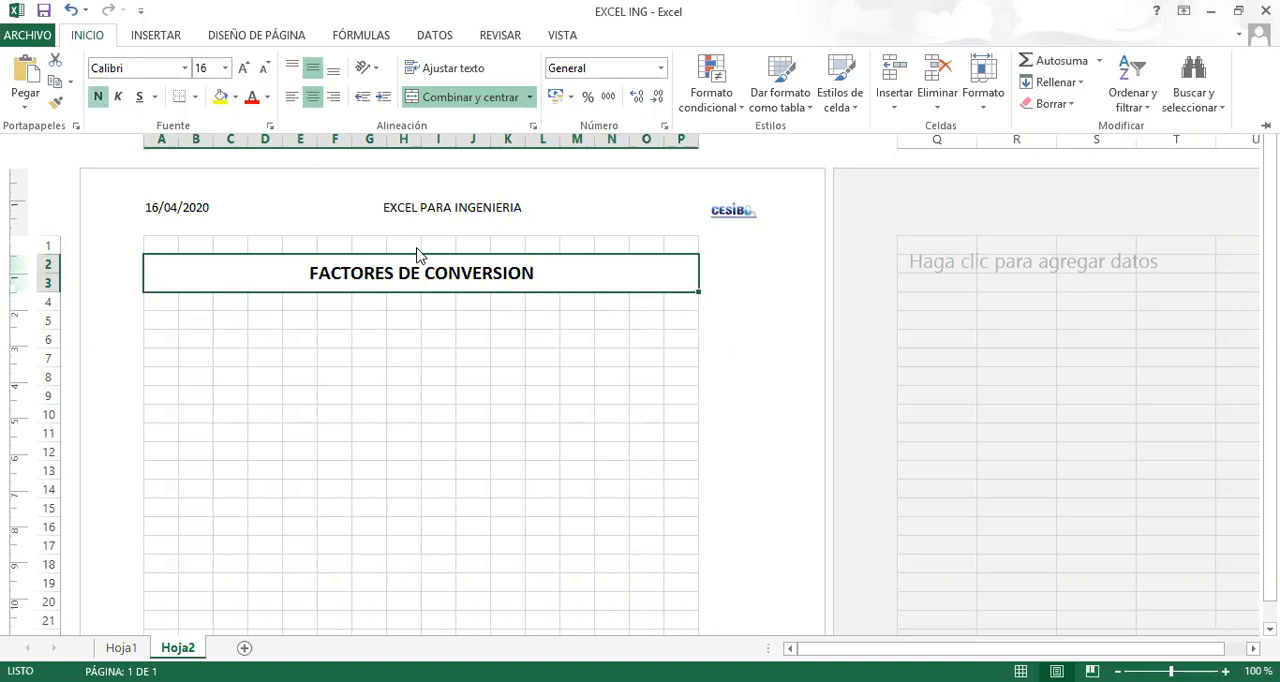
Change the font color of the FACTORES DE CONVERSION title to the standard dark red.
left_click(267, 97)
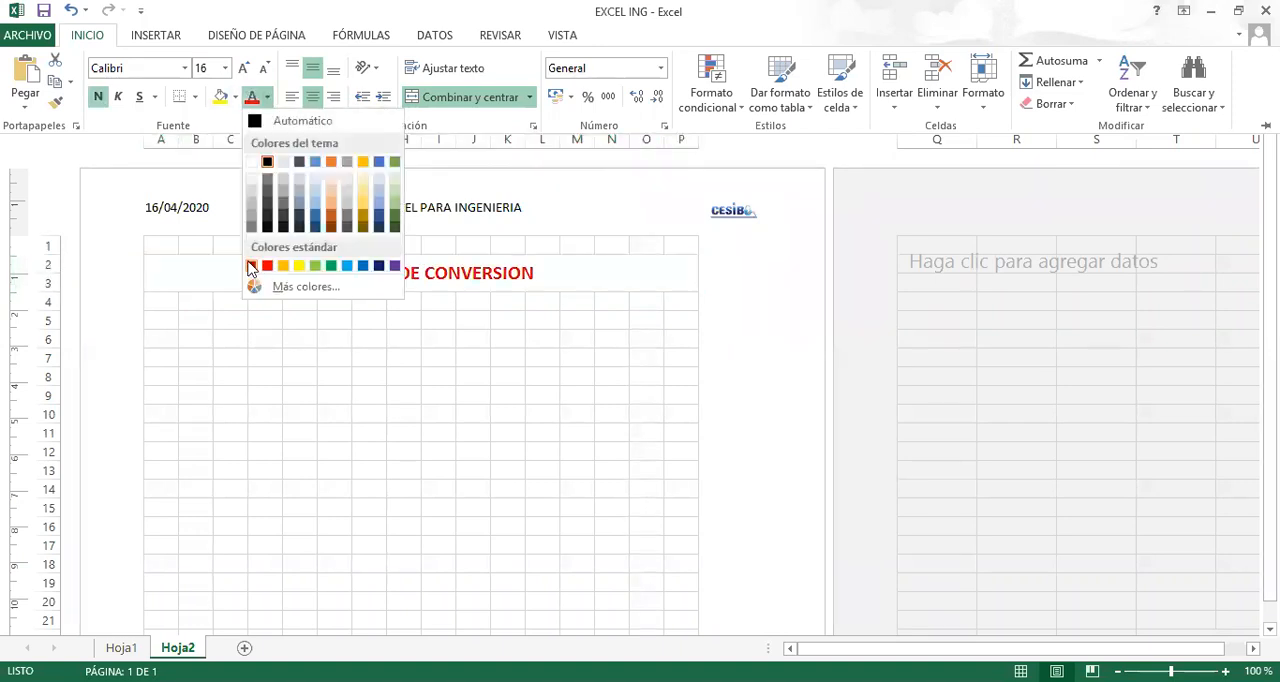
left_click(251, 268)
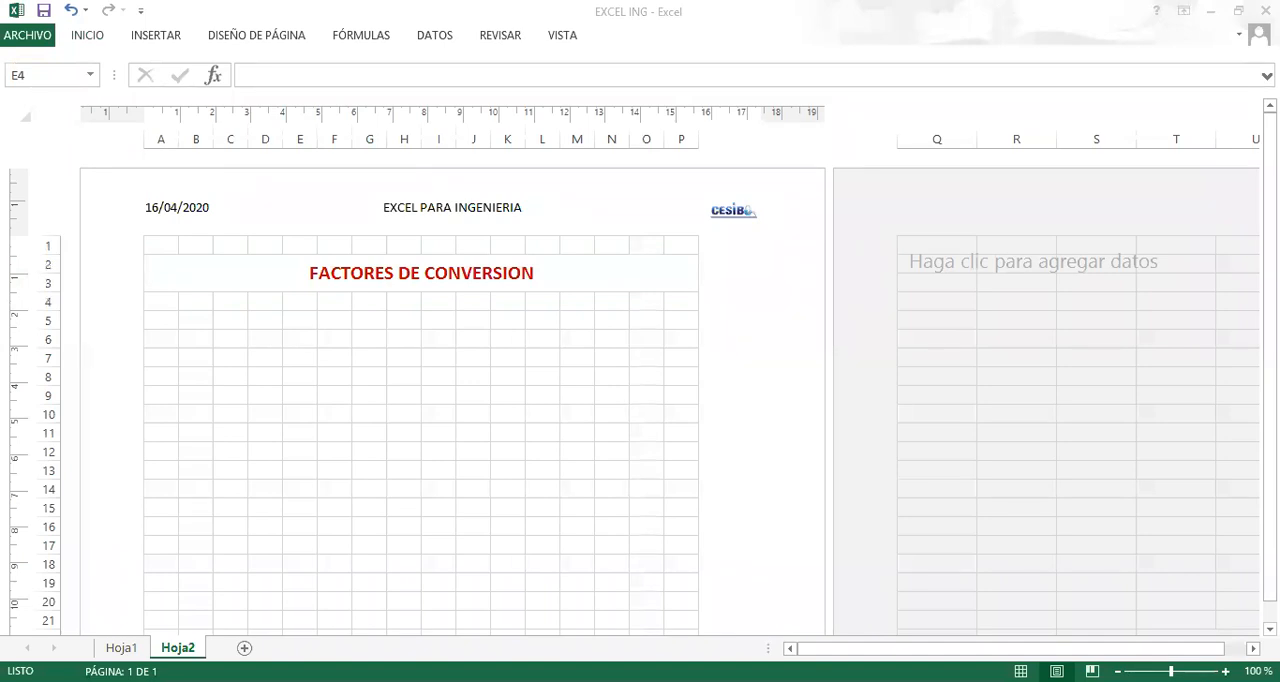
Enter the heading LONGITUD in cell A5, below the title.
left_click(233, 317)
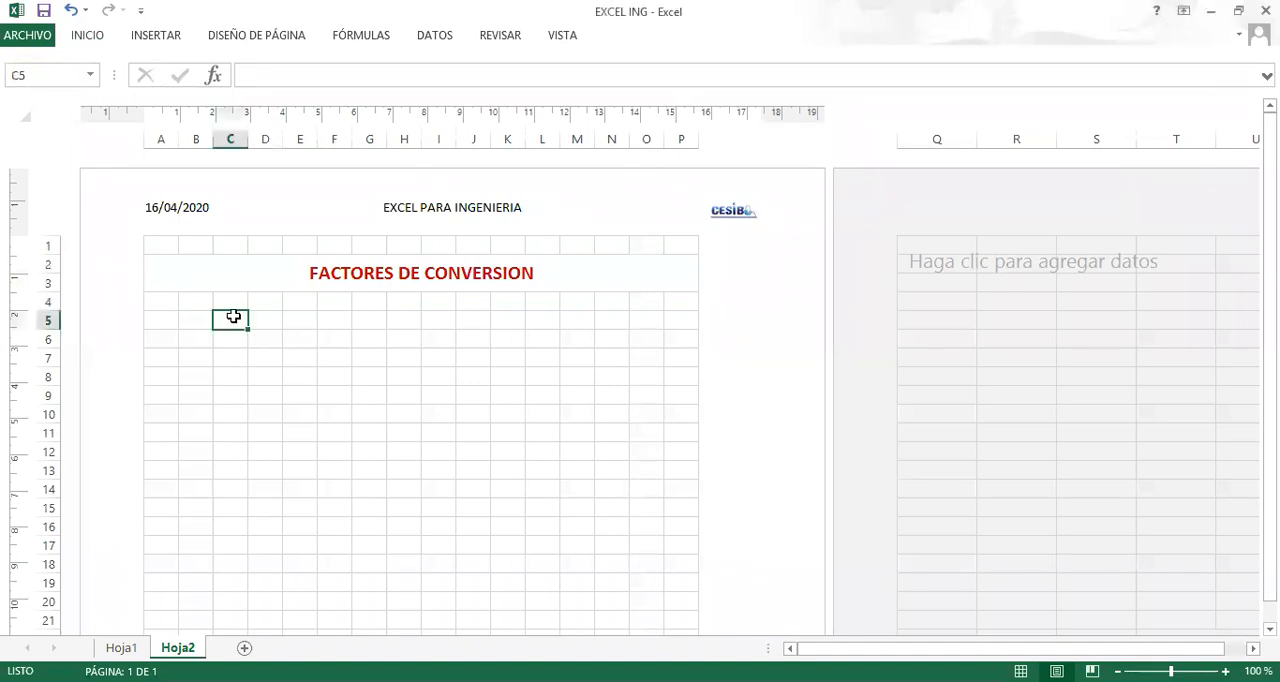
left_click(200, 319)
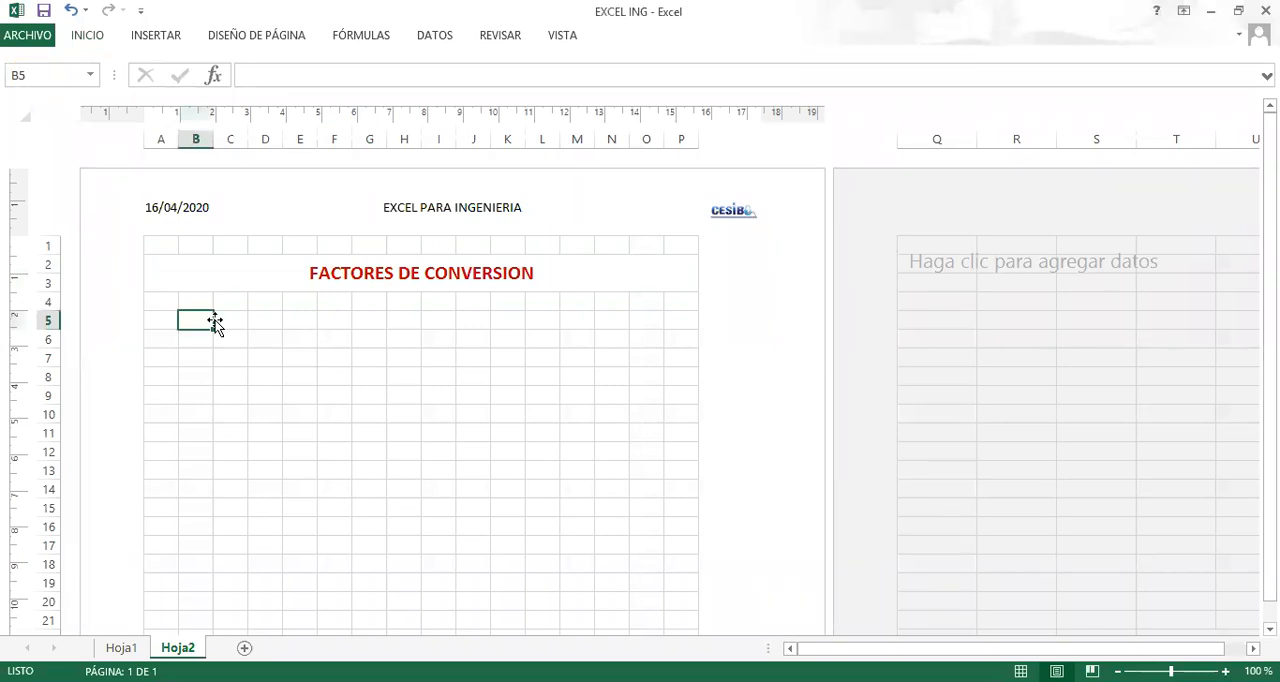
key("Left")
type("K")
key("BackSpace")
type("lo")
key("BackSpace")
key("BackSpace")
type("LONGITUD")
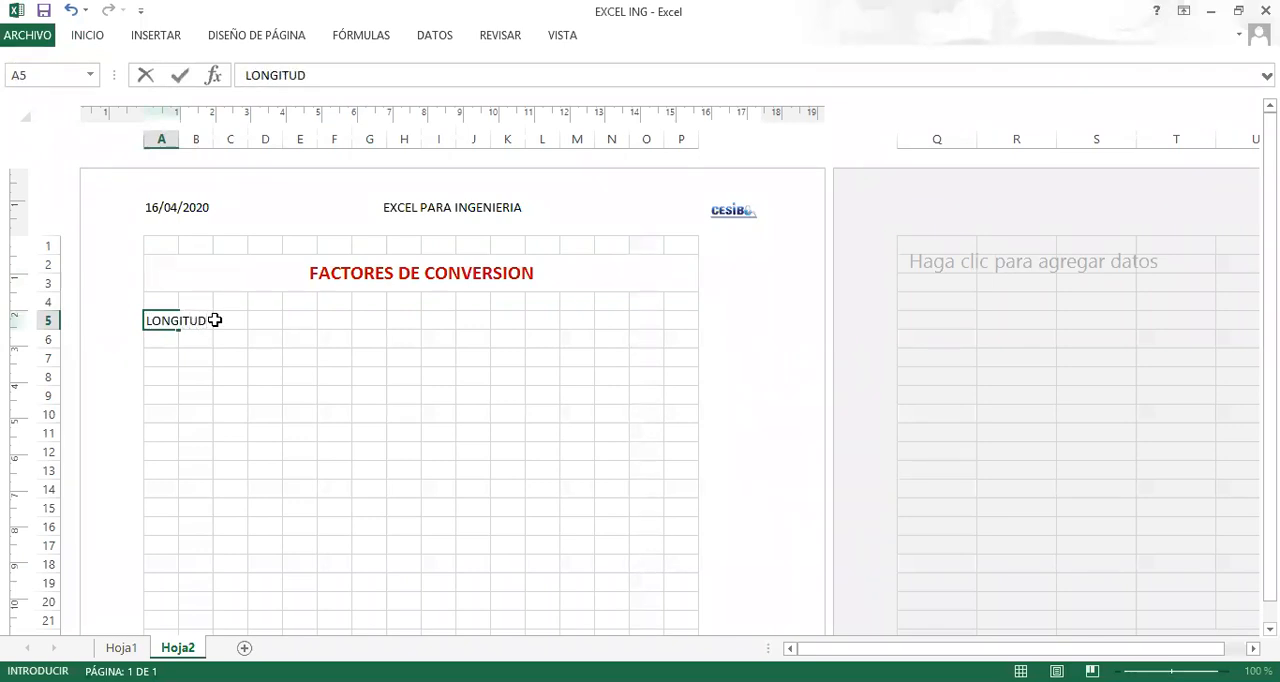
key("Return")
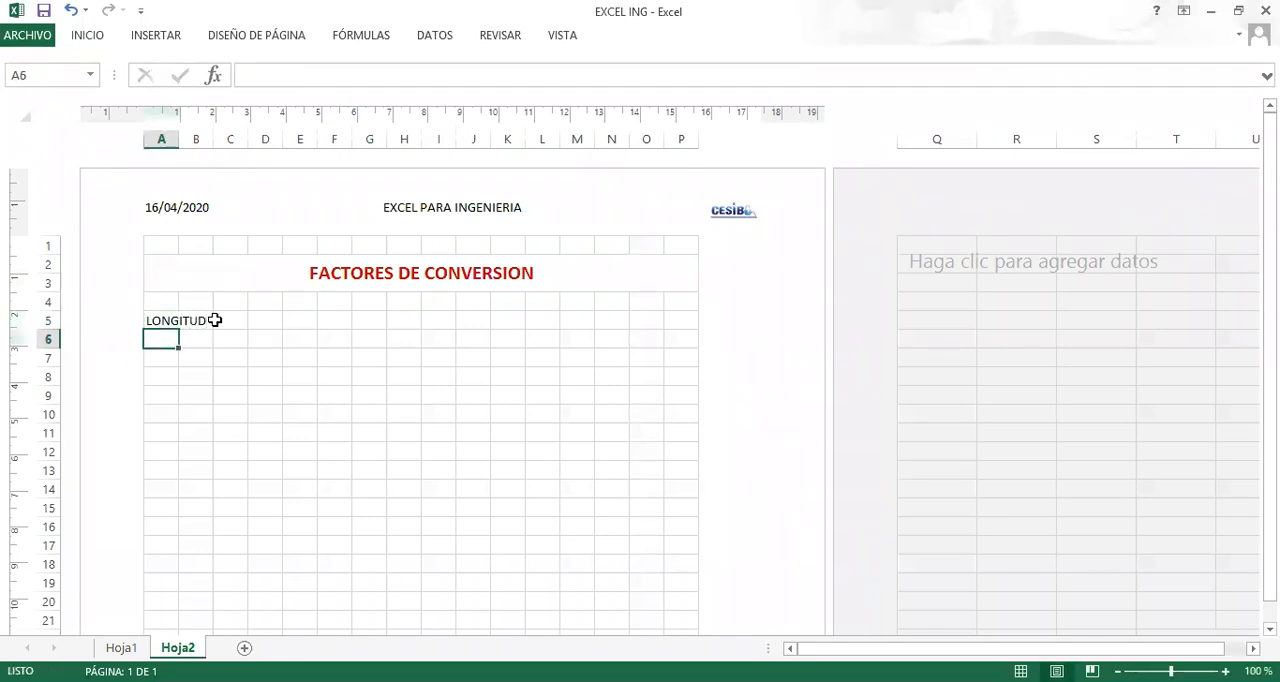
List the length units m and cm in lowercase in cells B6 and B7 under LONGITUD.
type("MI")
key("BackSpace")
key("BackSpace")
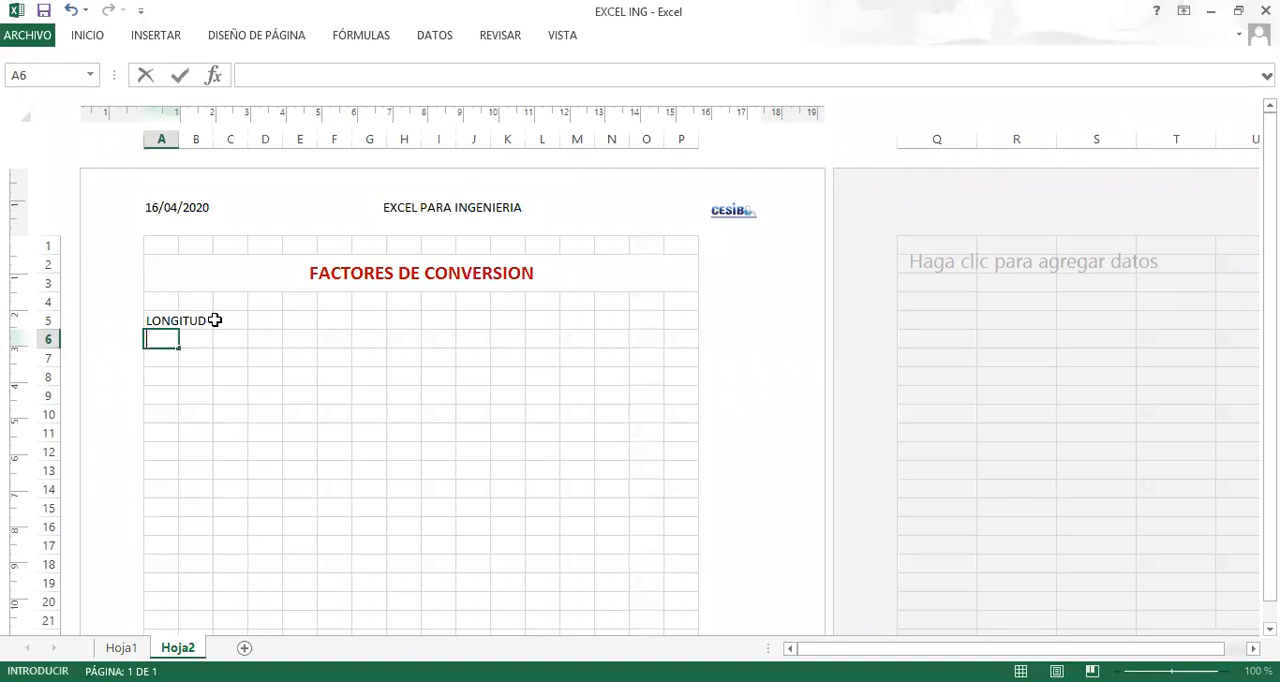
key("Tab")
type("M")
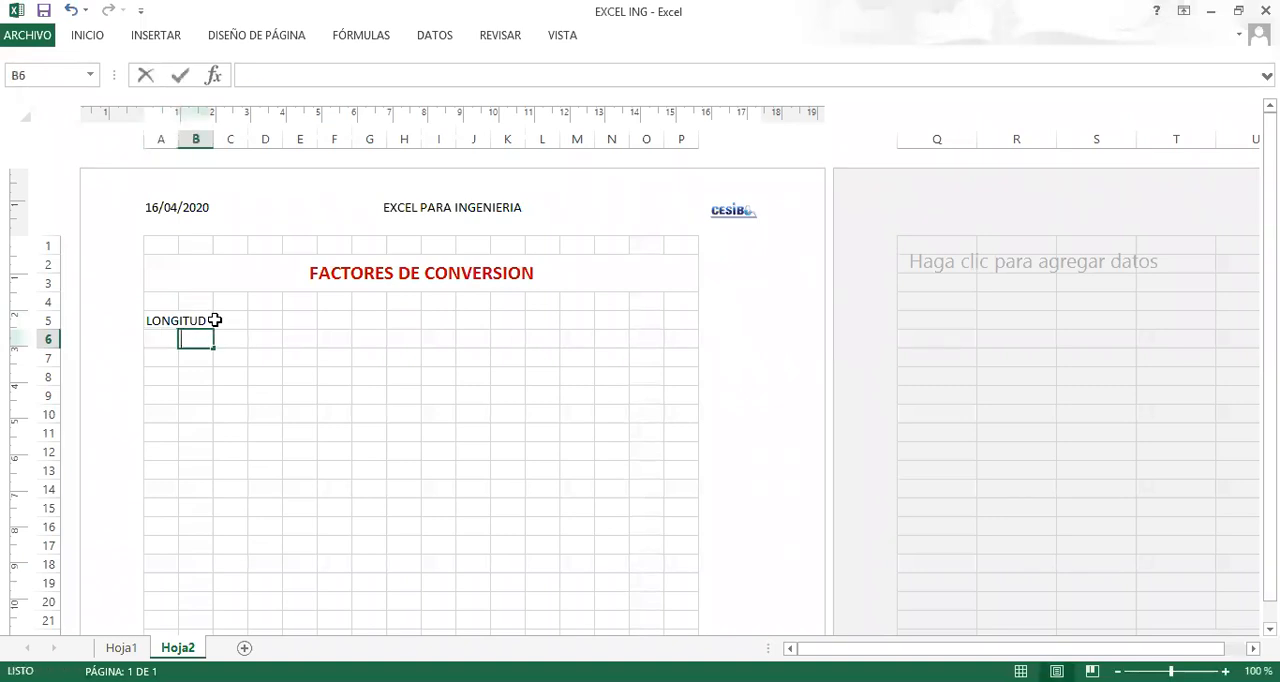
key("Return")
key("Up")
type("m")
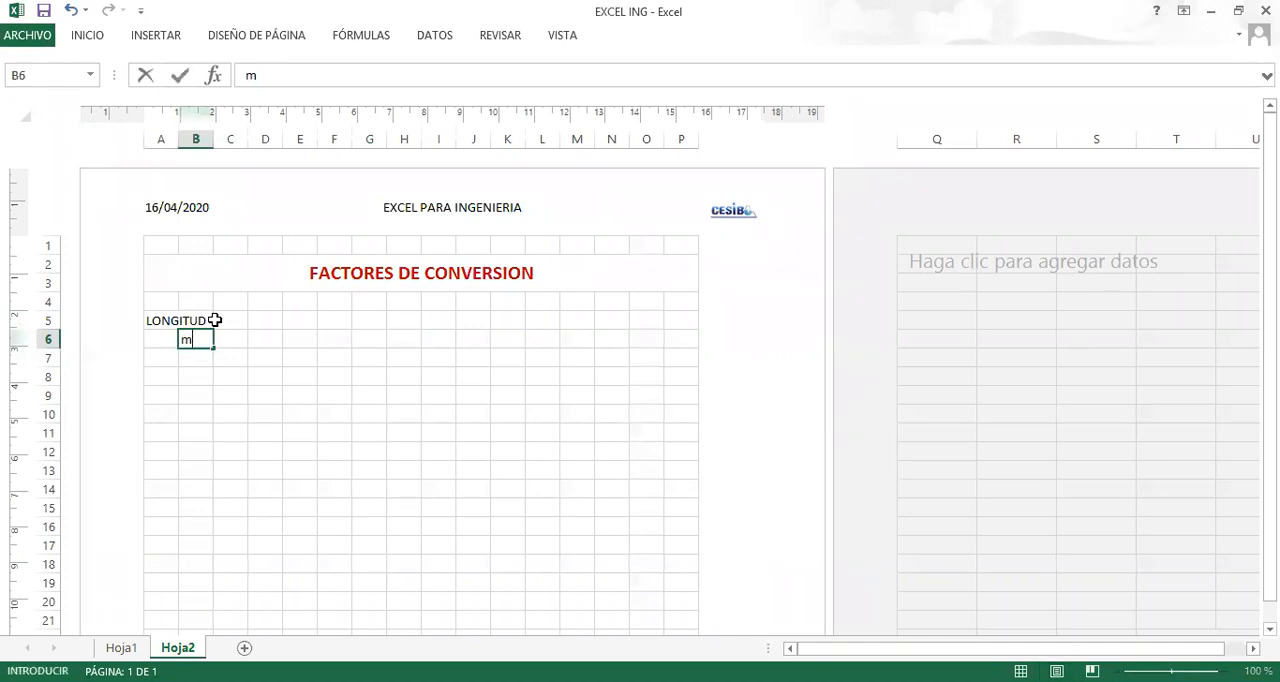
key("Return")
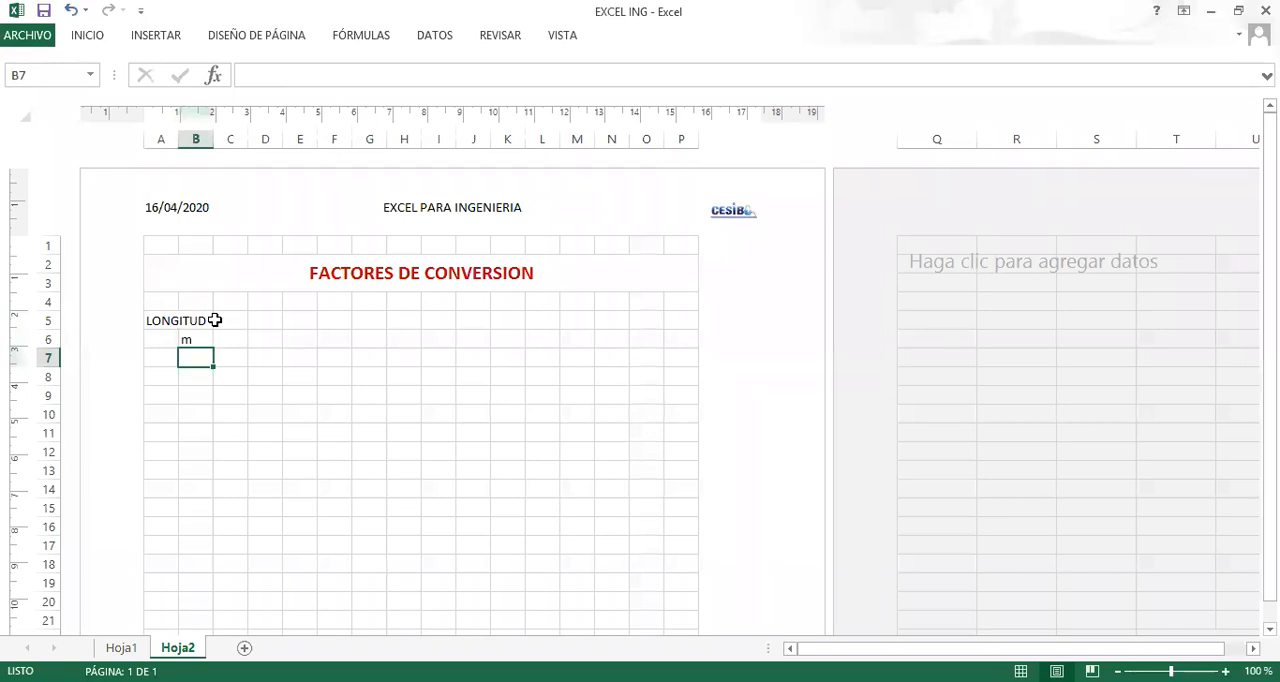
type("cm")
key("Return")
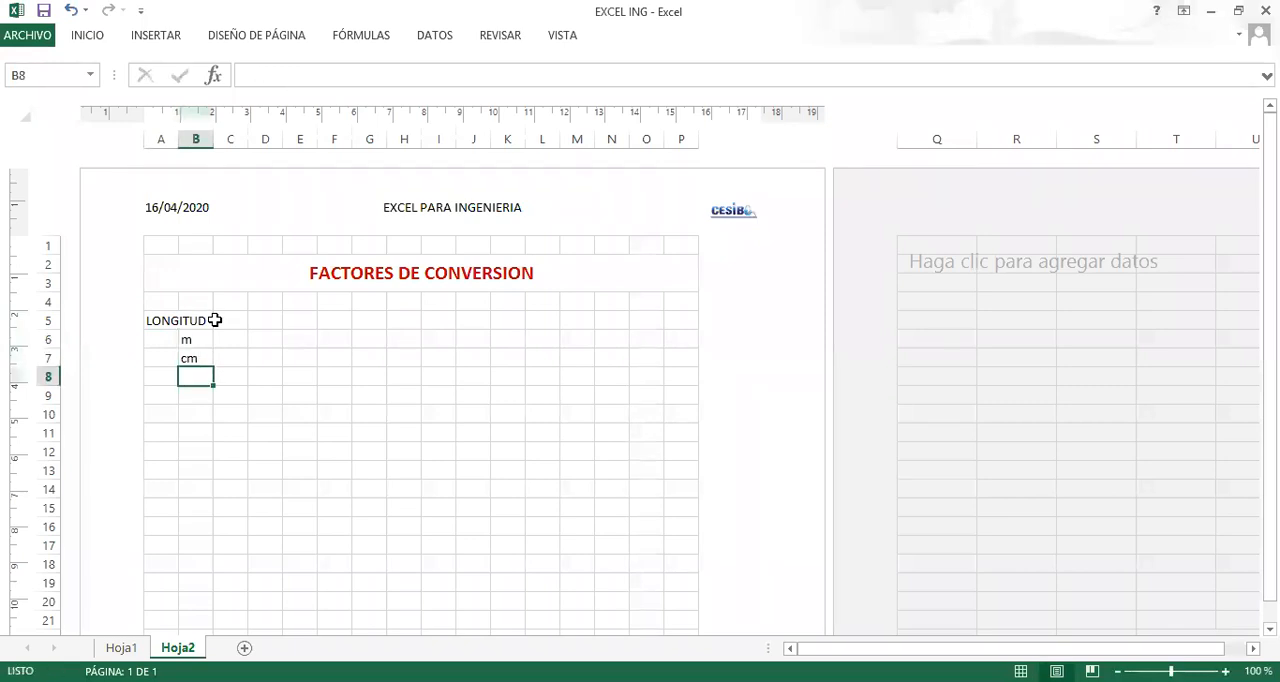
Continue the length unit list with yd, mi, in and km in cells B8 through B11.
key("alt+Tab")
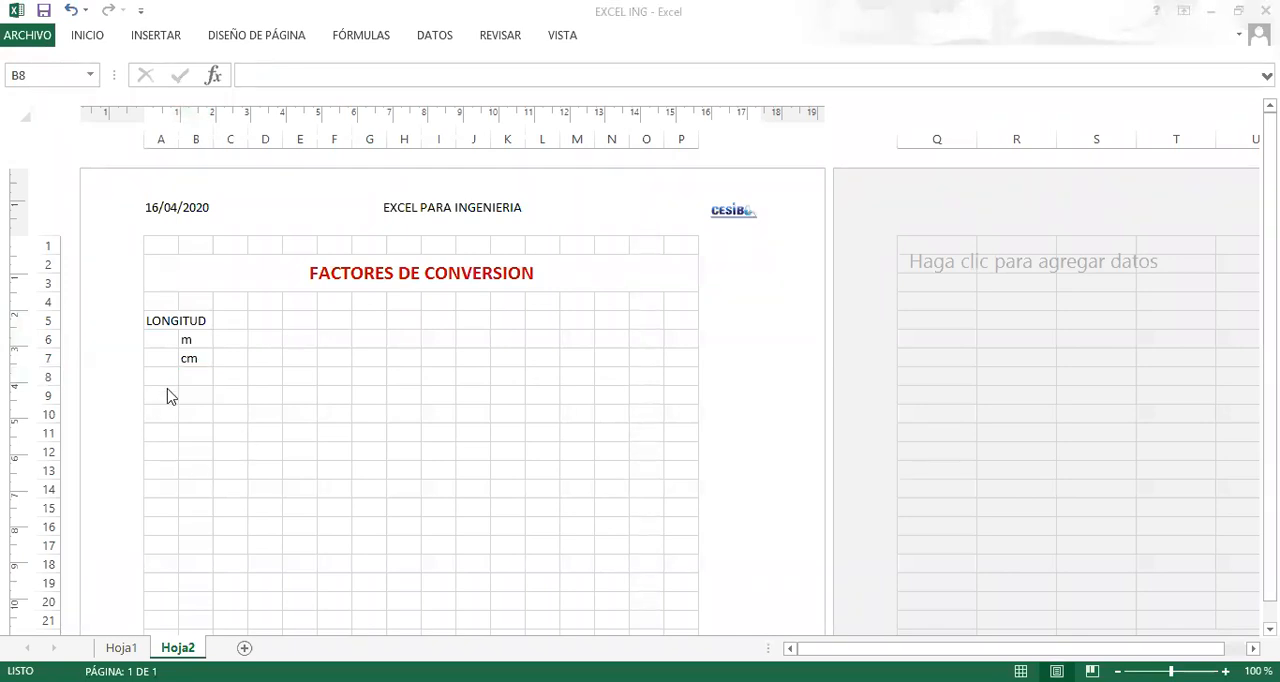
left_click(212, 380)
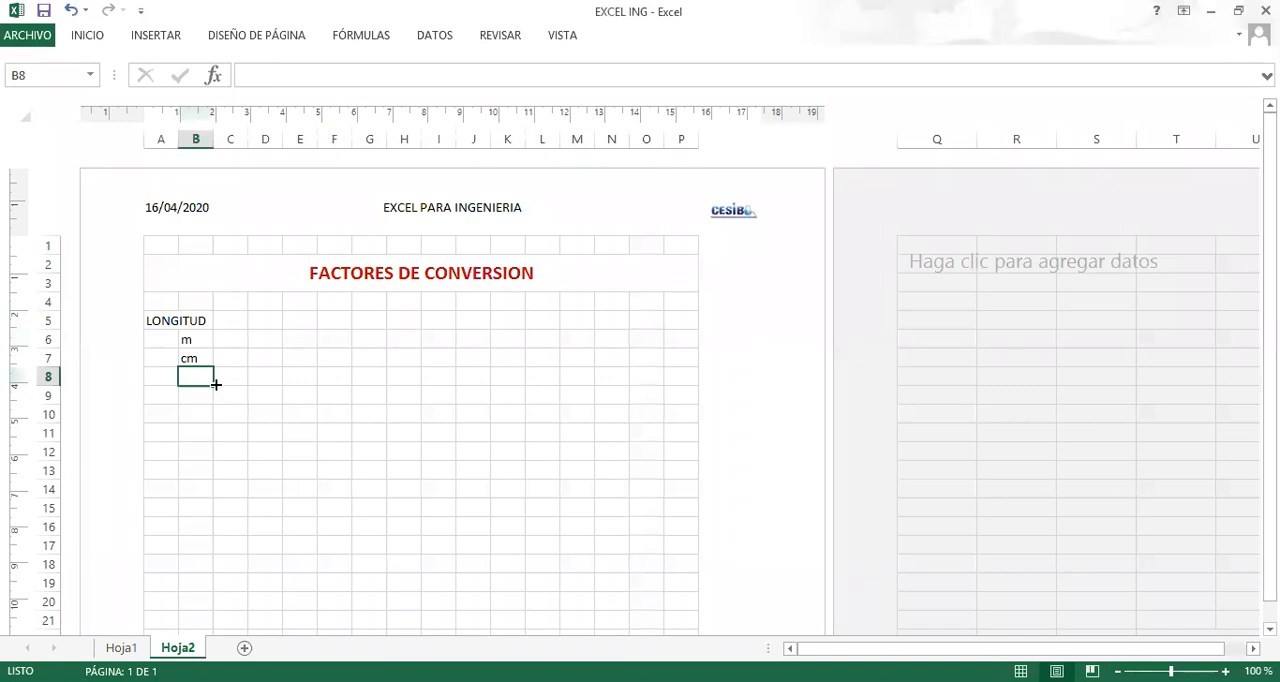
type("yd")
key("Return")
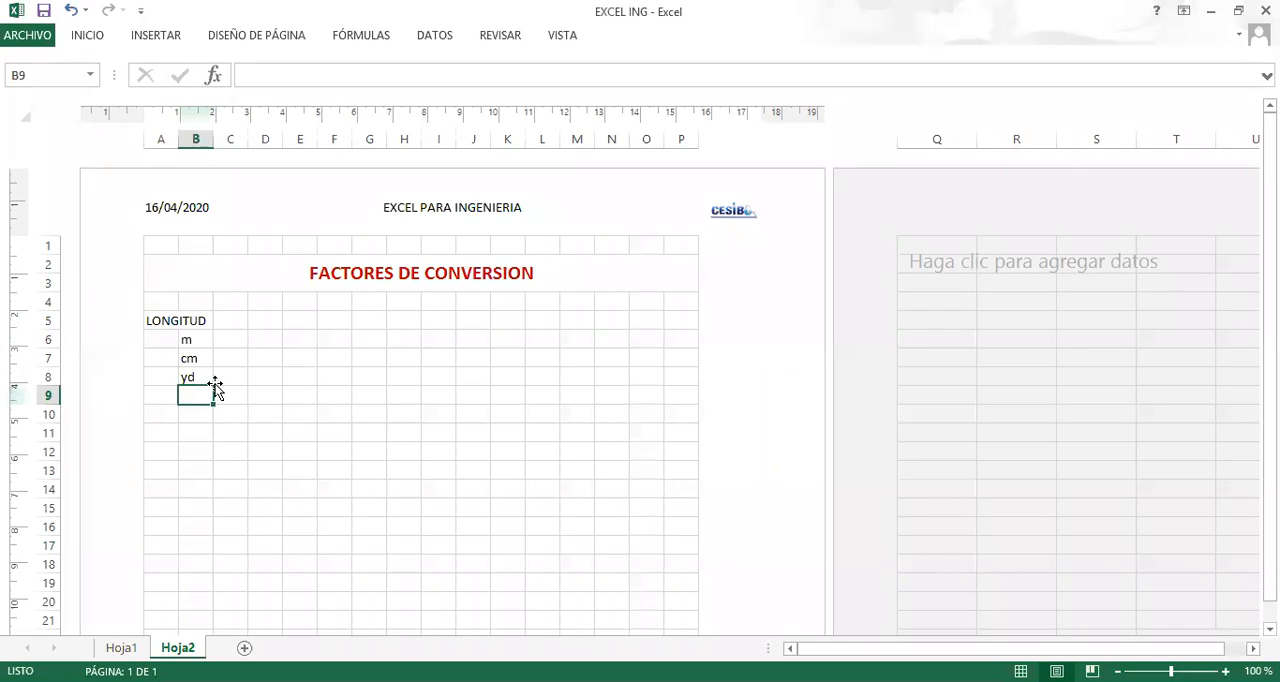
type("mi")
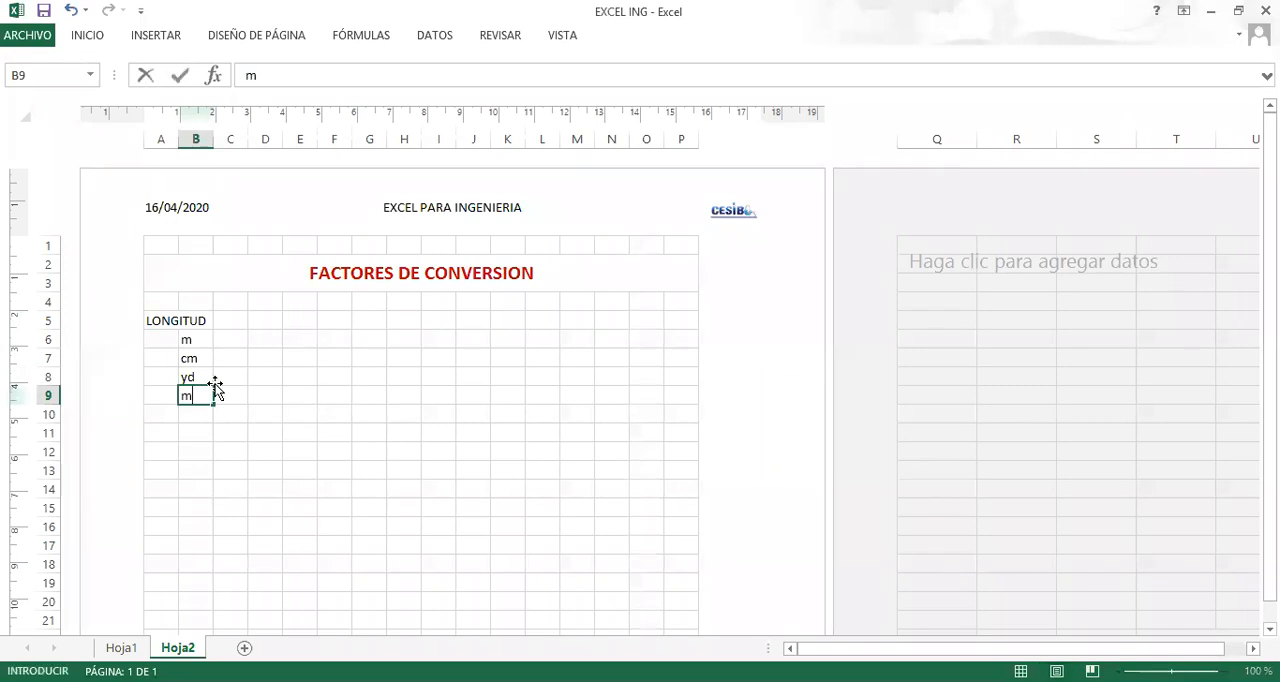
key("Return")
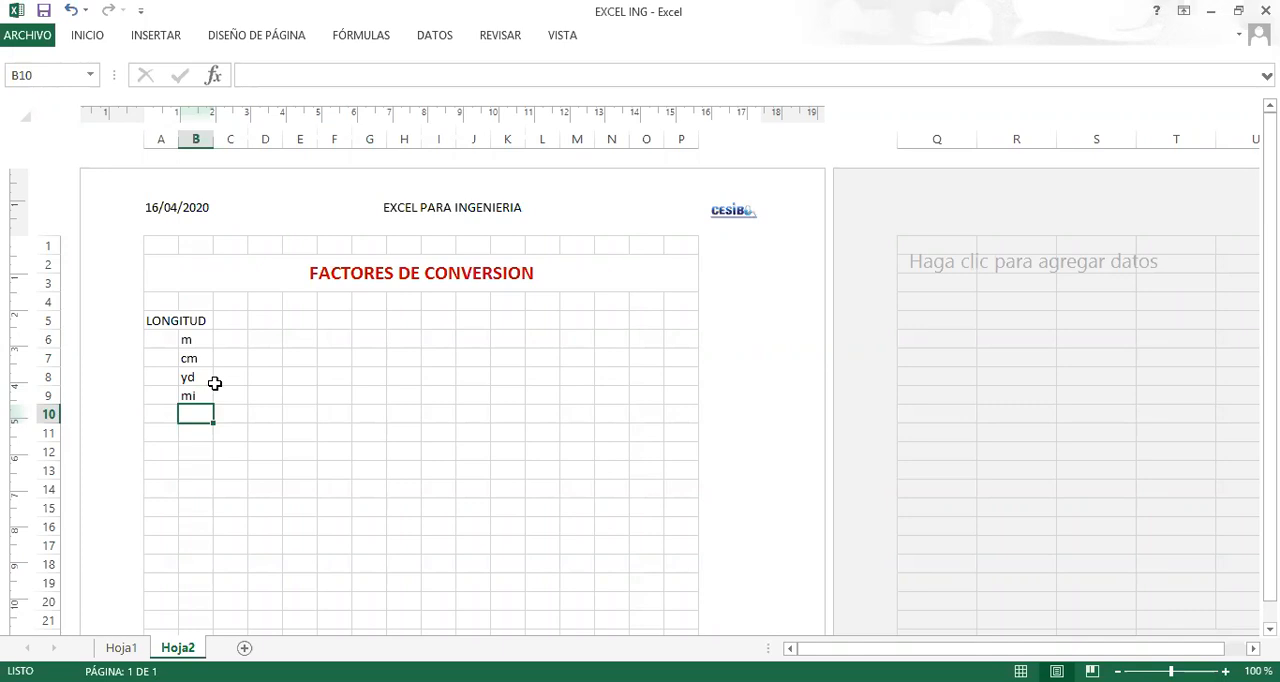
type("in")
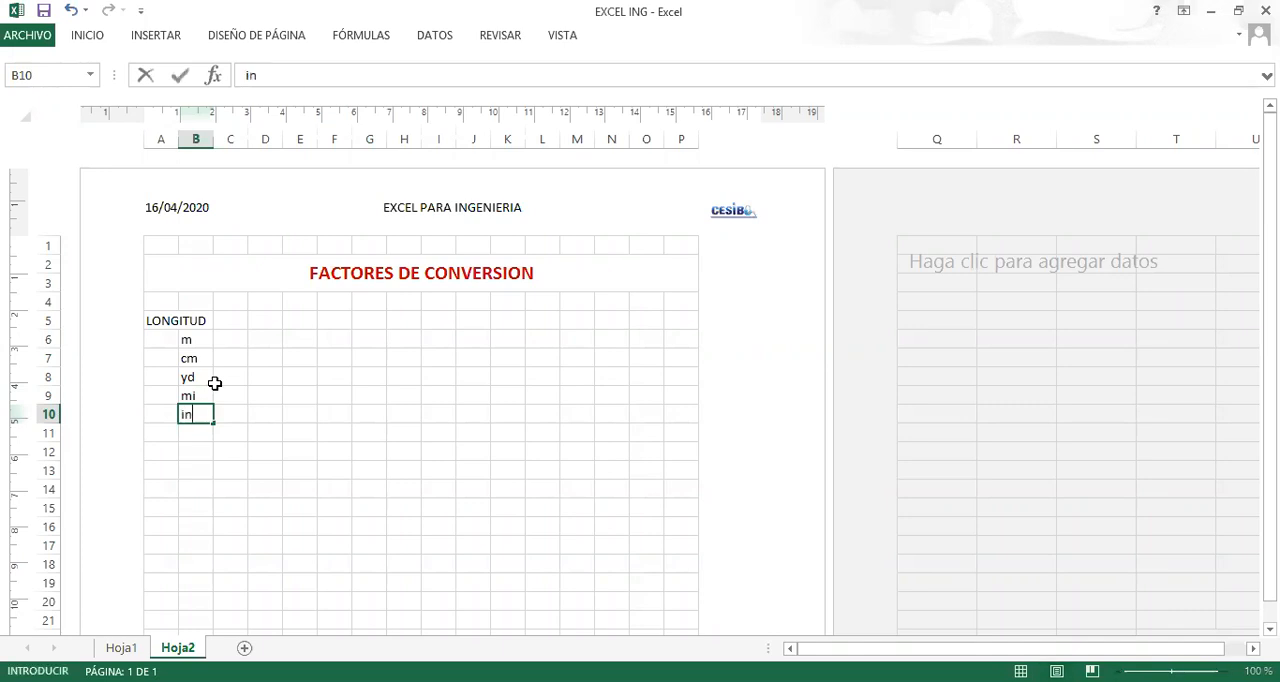
key("Return")
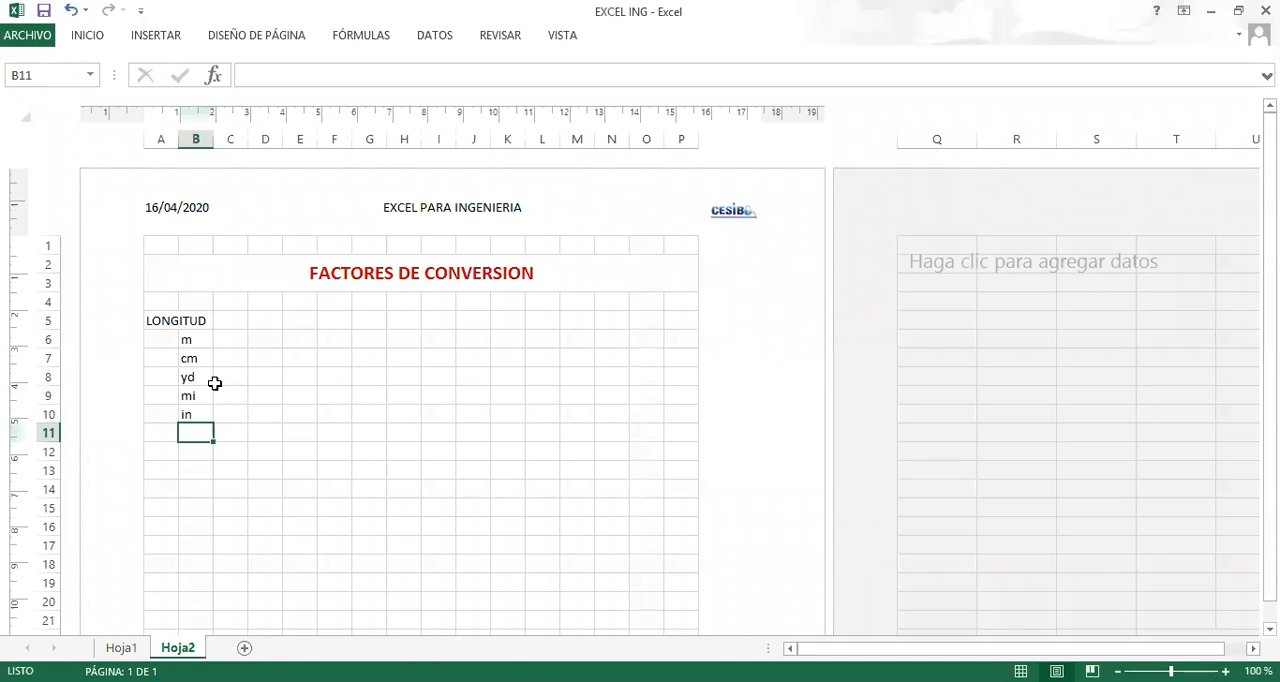
type("km")
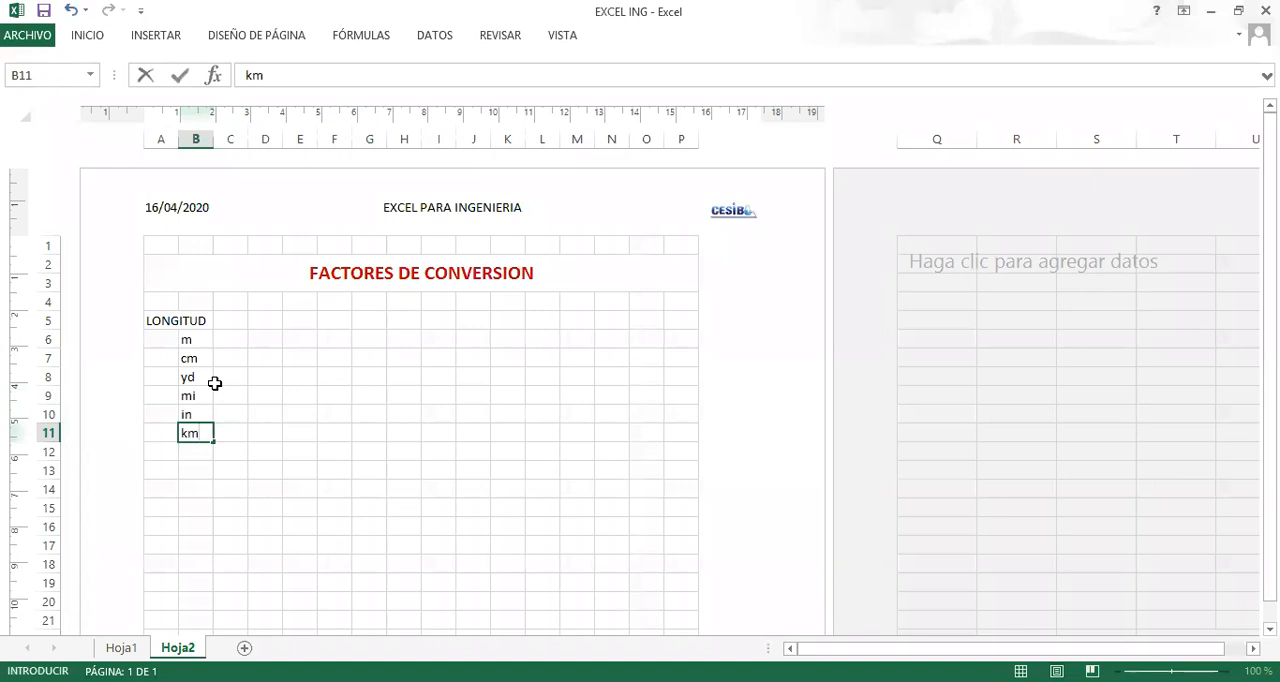
key("Return")
Enter the heading MASA in cell D5, in the same row as LONGITUD.
key("Right")
key("Up")
key("Up")
key("Up")
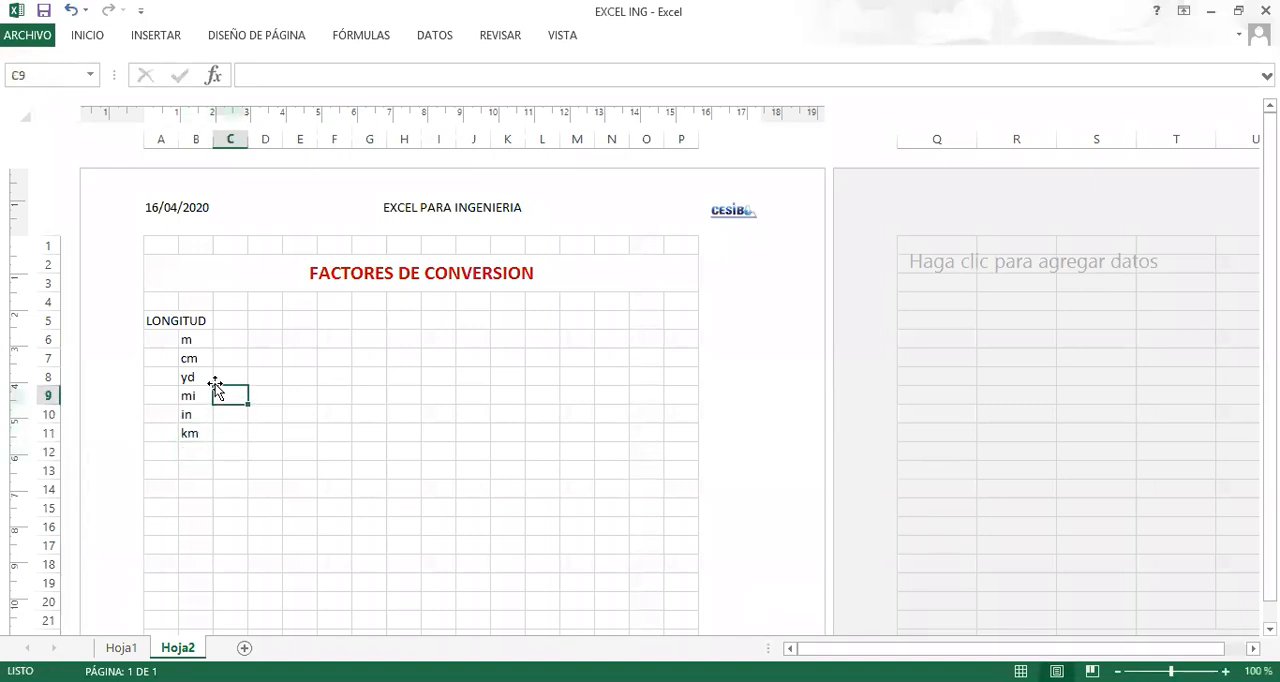
key("Right")
key("Up")
key("Up")
key("Up")
key("Up")
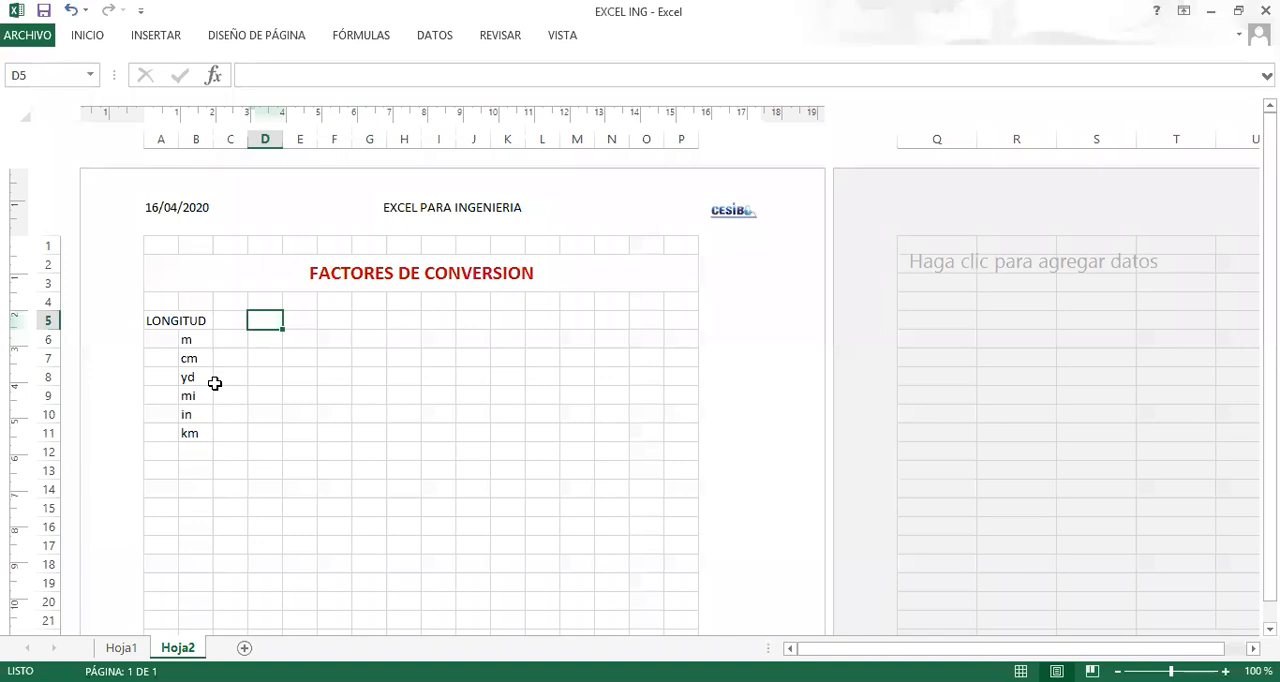
type("mas")
key("BackSpace")
key("BackSpace")
key("BackSpace")
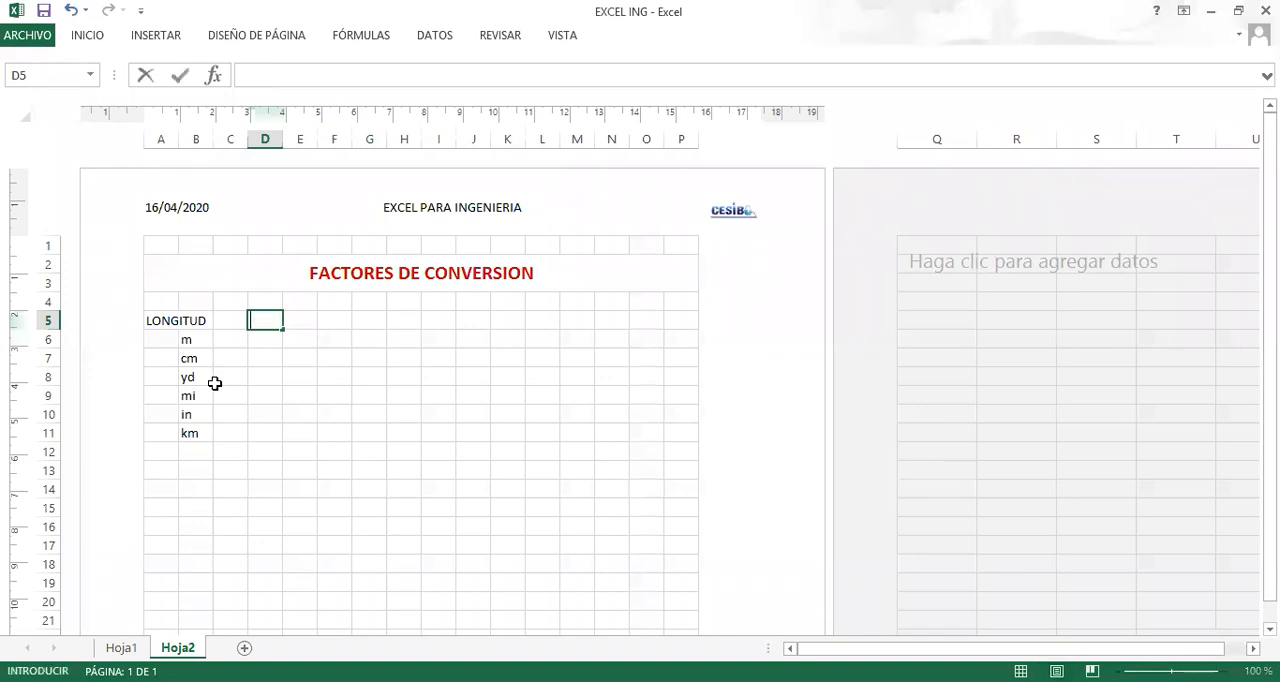
type("MASA")
key("Return")
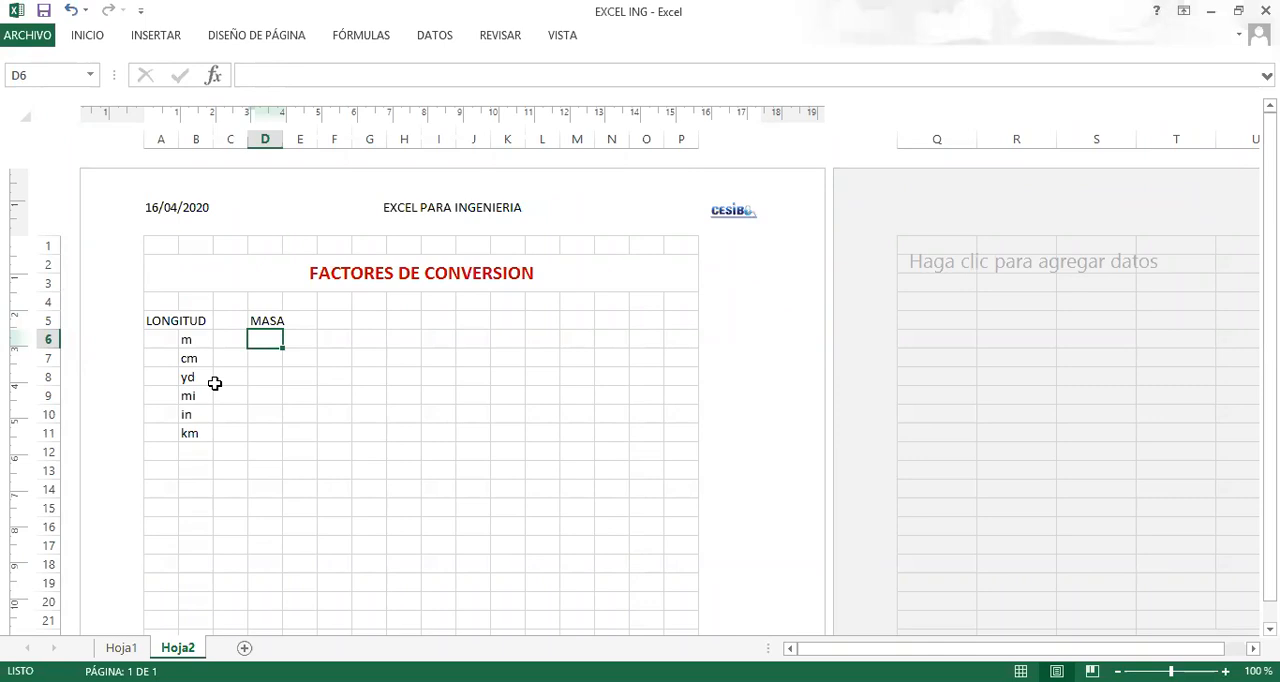
Enter the mass unit kg in lowercase in cell D6 under MASA.
type("KG")
key("Return")
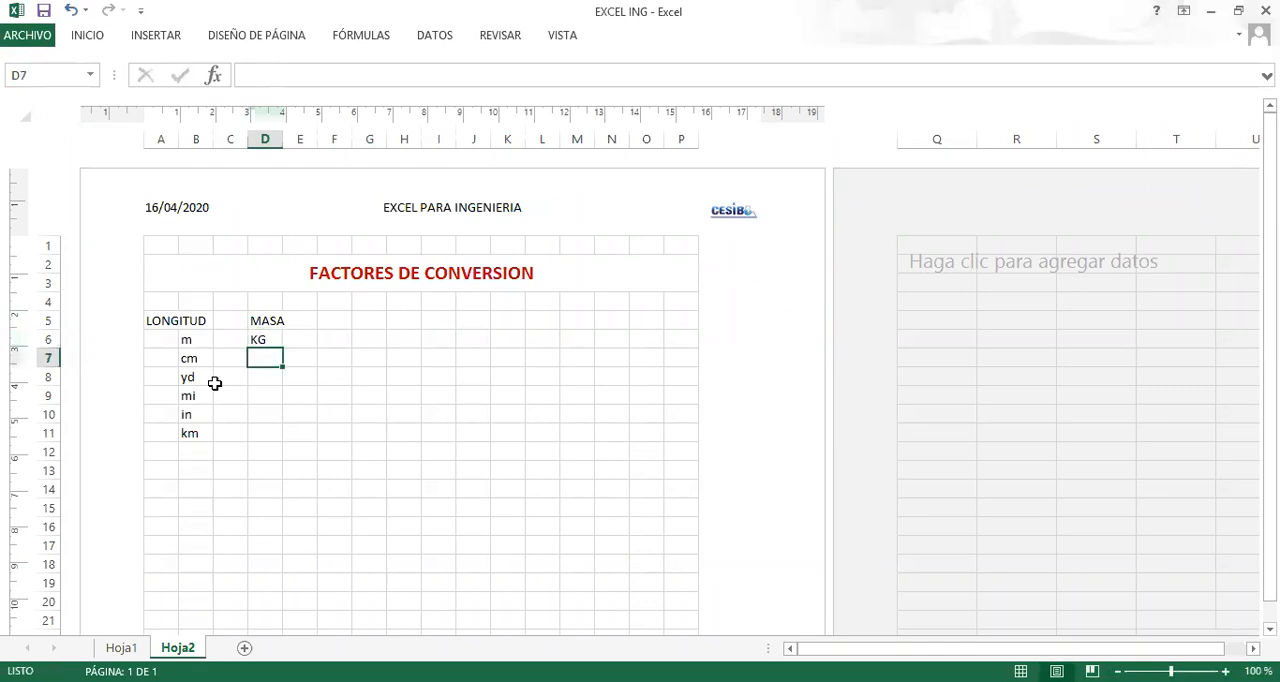
key("BackSpace")
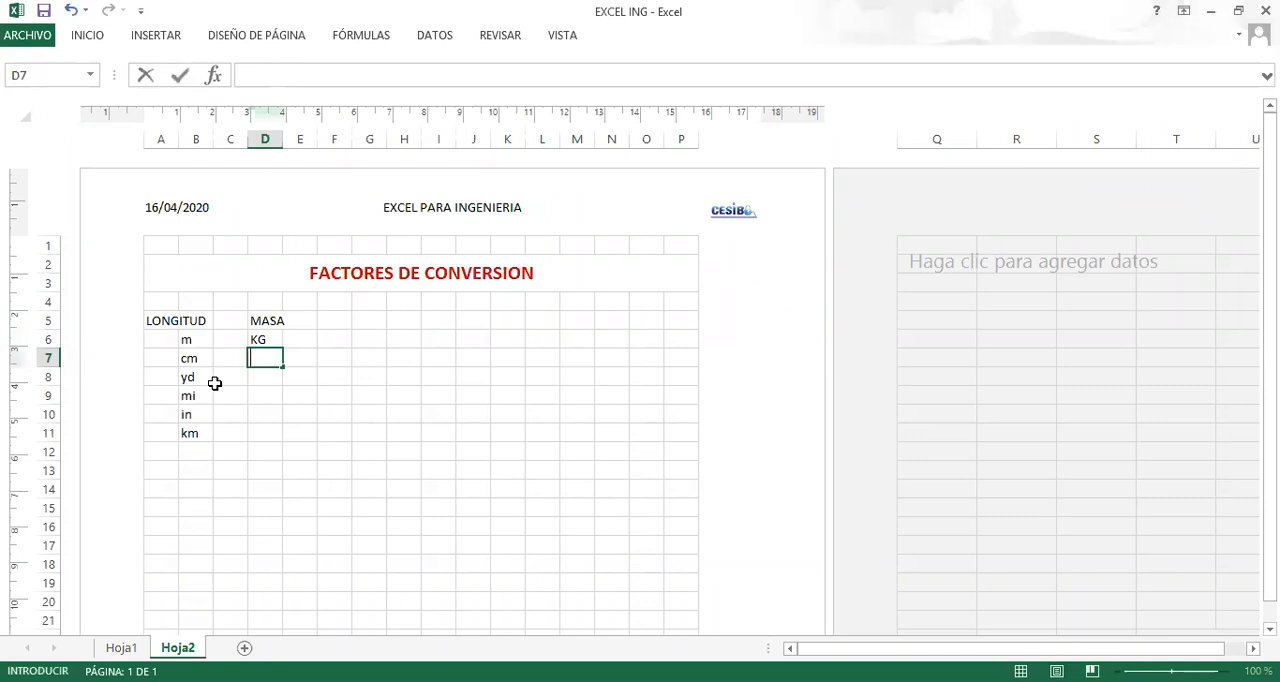
key("Up")
type("k")
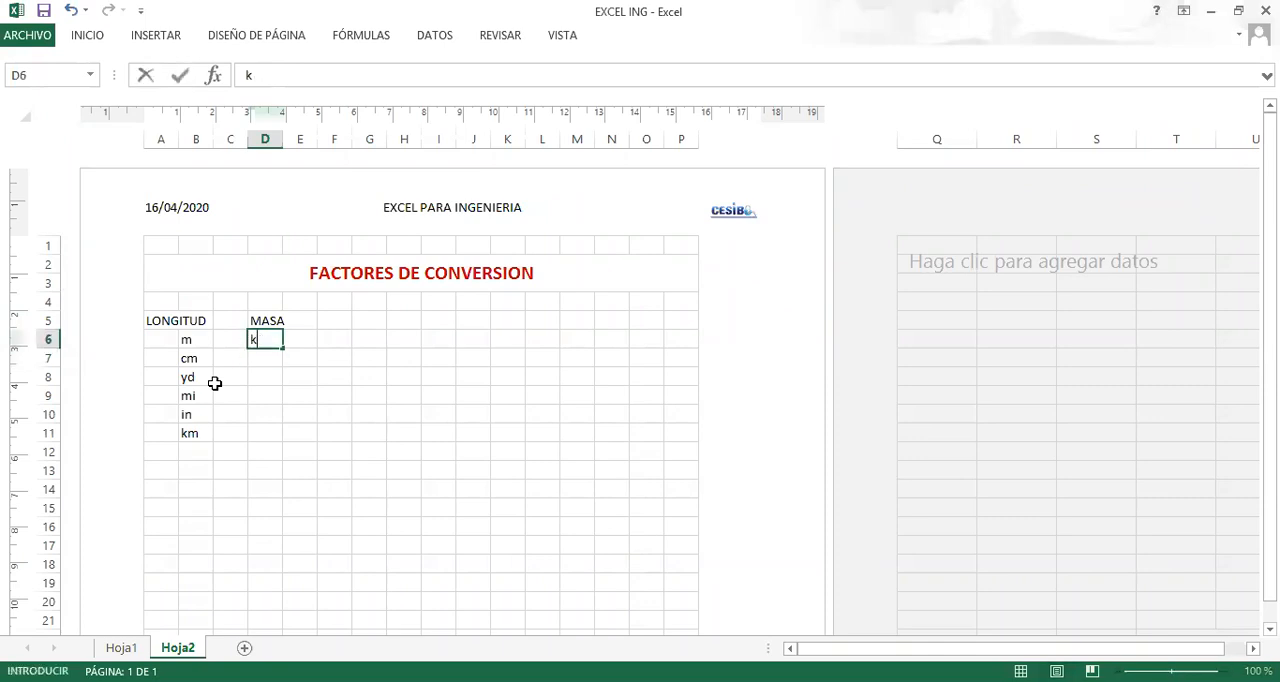
type("g")
key("Return")
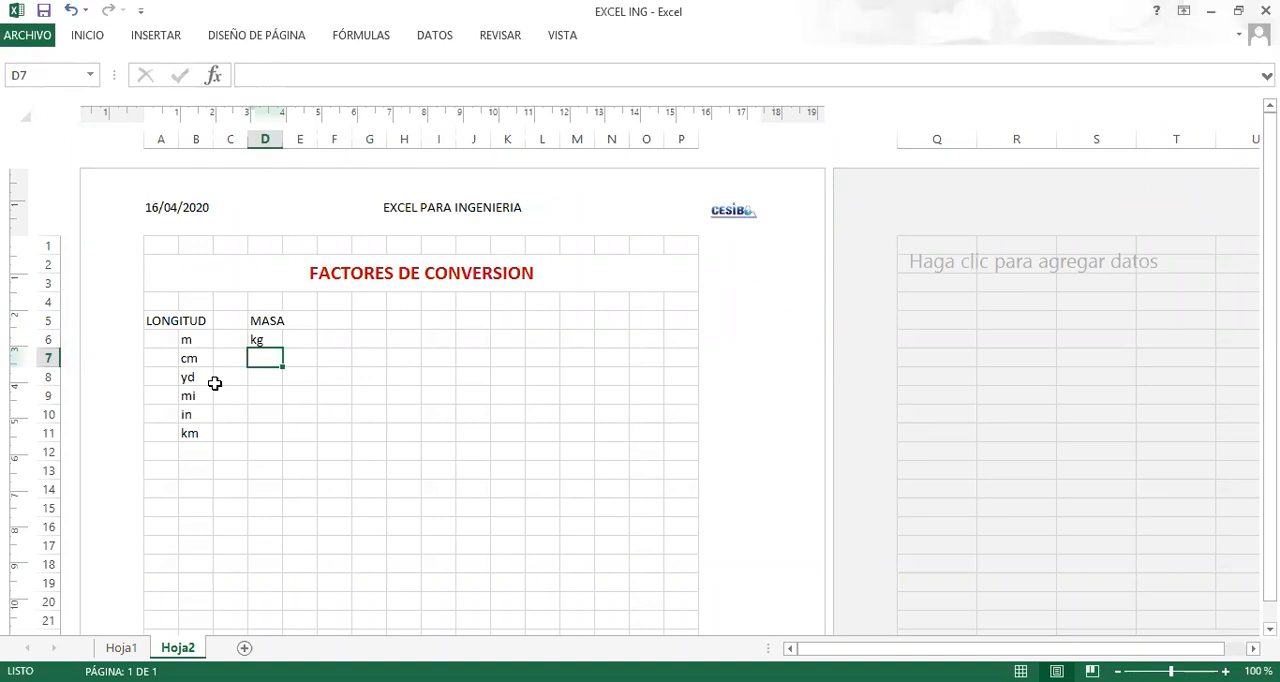
Add the mass units slg, g and lb in cells D7 through D9.
type("slg")
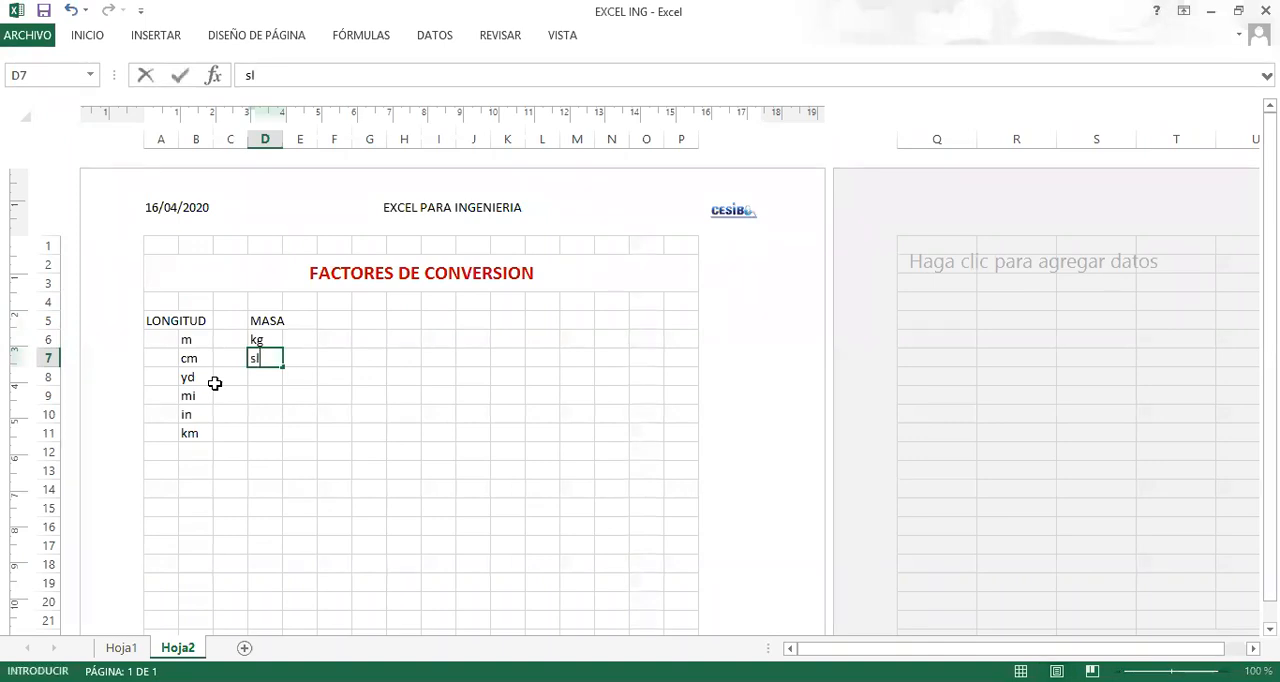
key("Return")
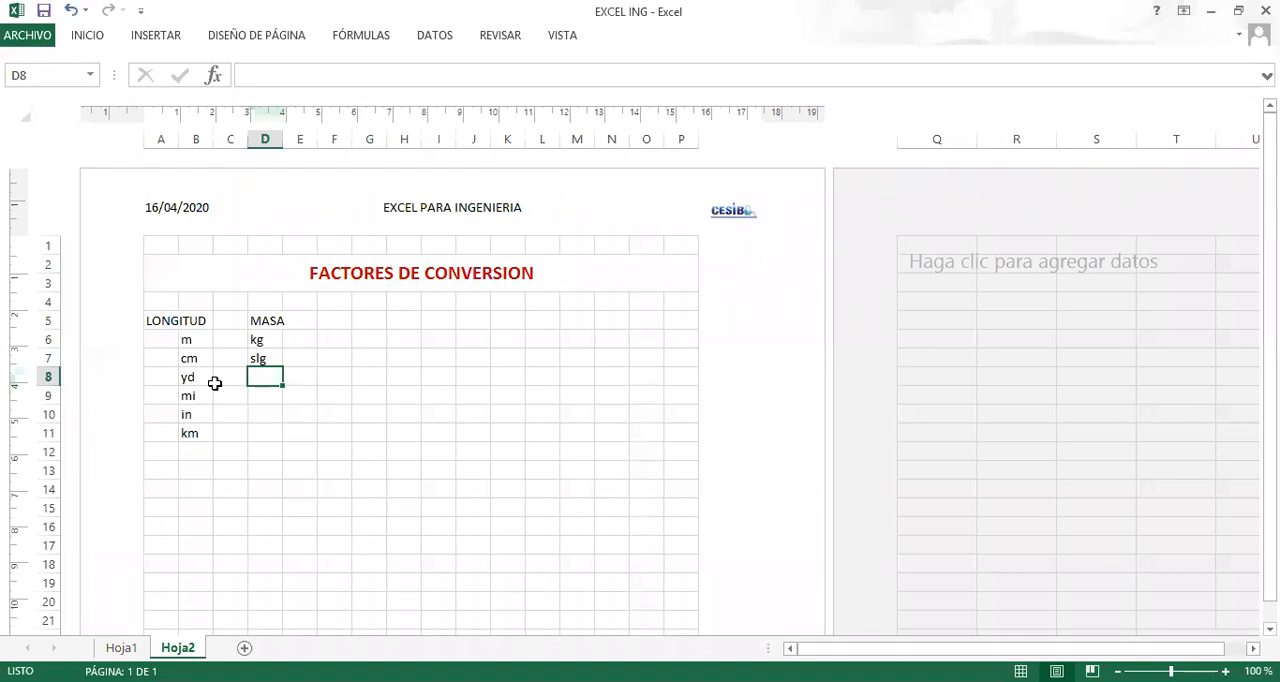
type("g")
key("Return")
type("lb")
key("Return")
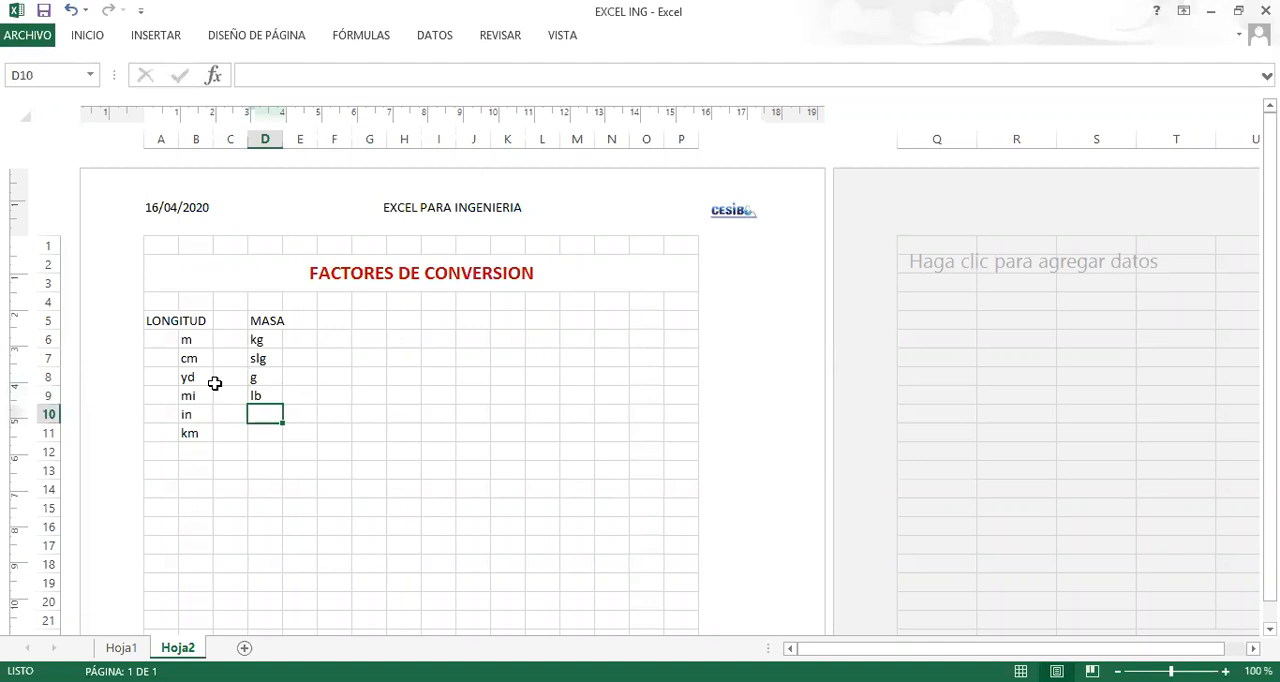
Add the mass unit Tn in cell D10 at the end of the MASA list.
key("Return")
key("Right")
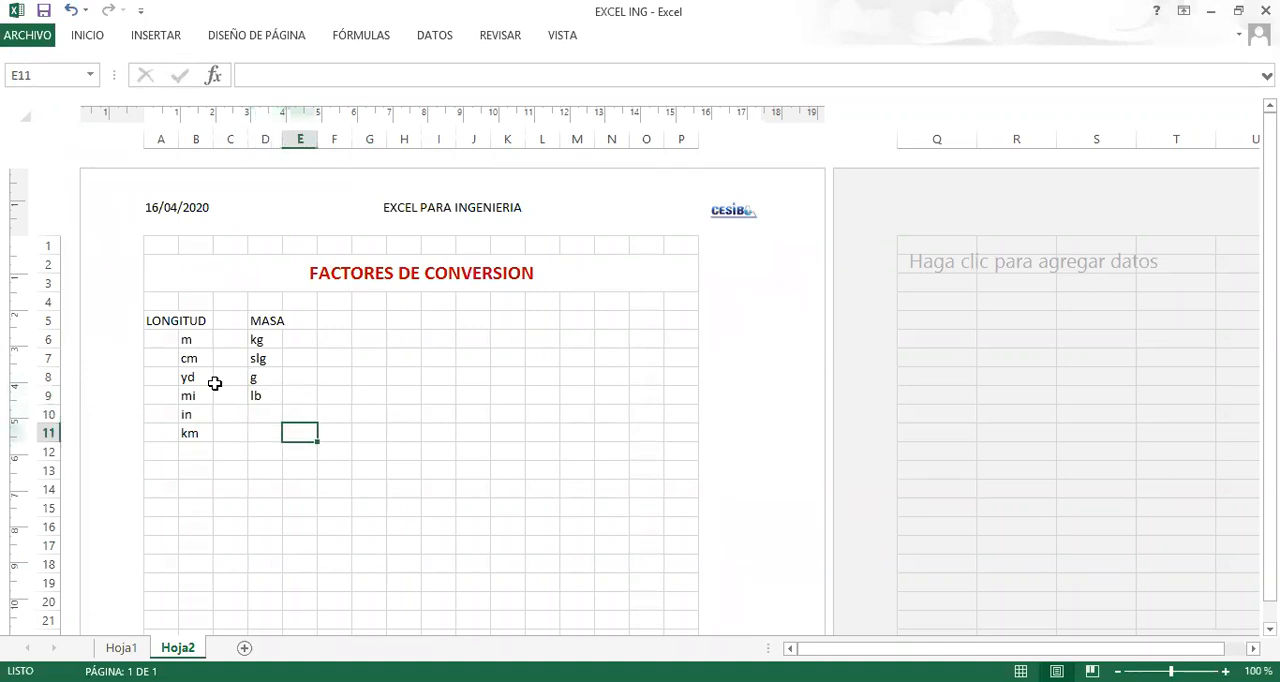
key("Left")
key("Up")
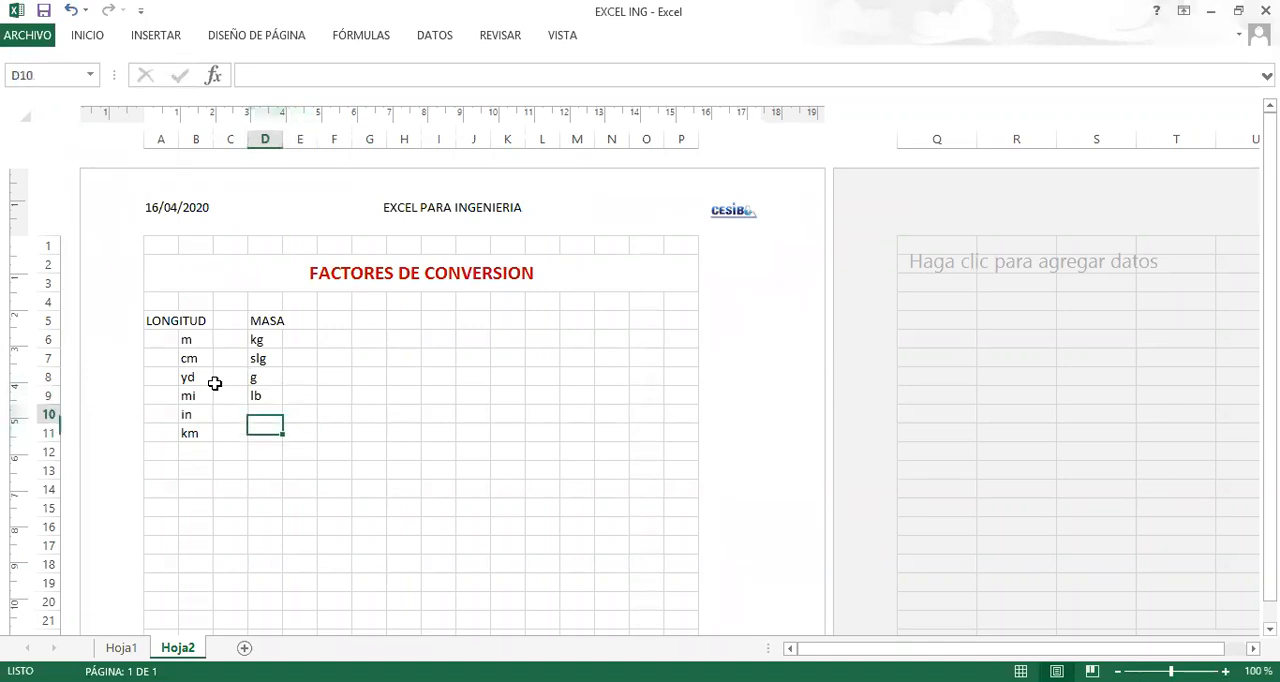
type("Tn")
key("Return")
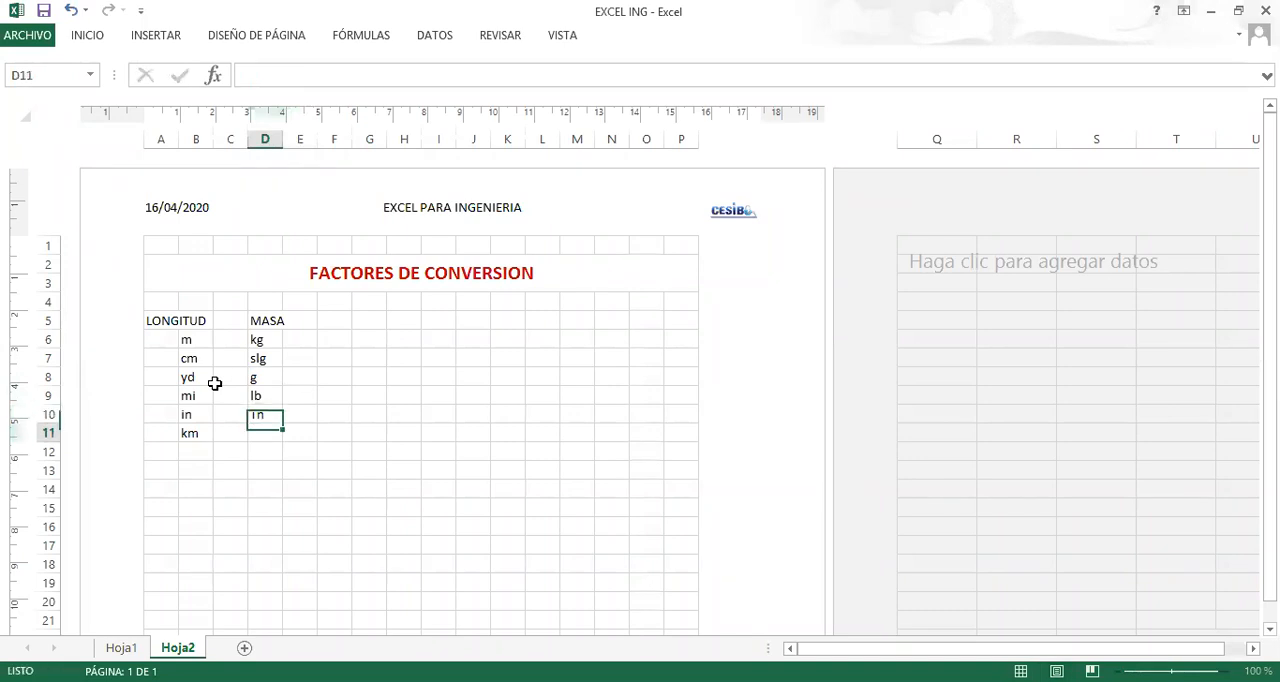
Enter the heading AREAS in cell F5, in the same row as LONGITUD and MASA.
key("Right")
key("Up")
key("Up")
key("Up")
key("Up")
key("Up")
key("Up")
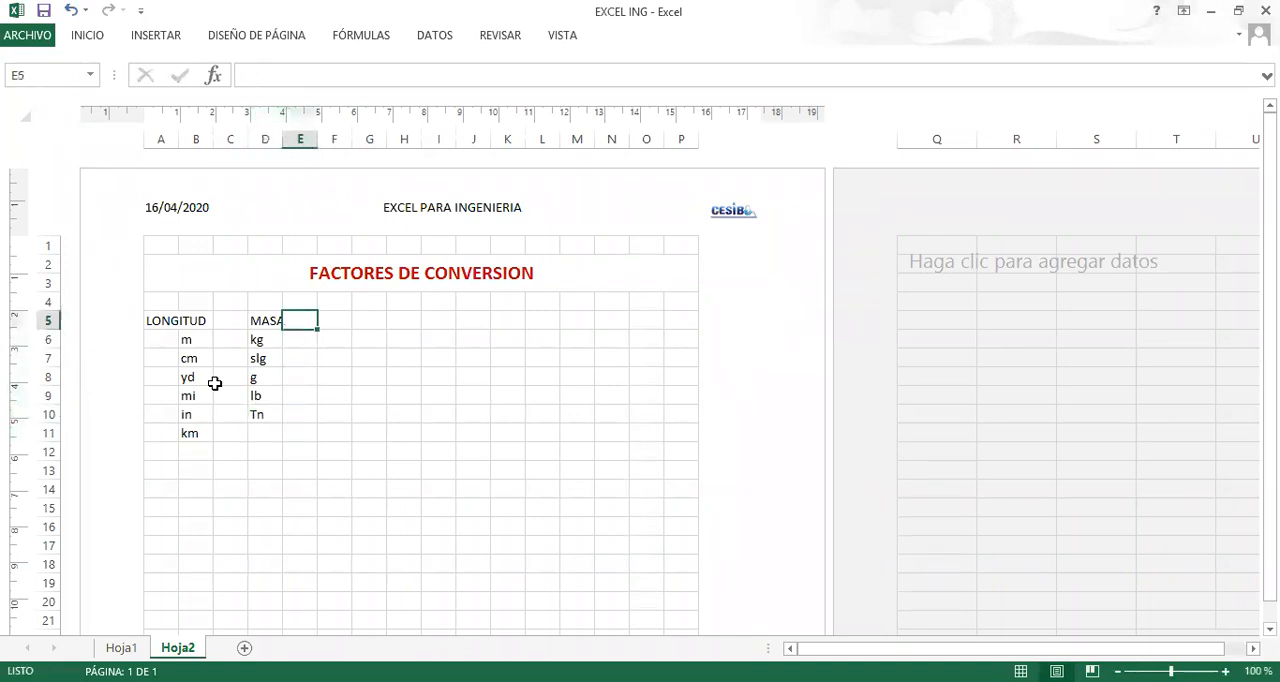
key("Right")
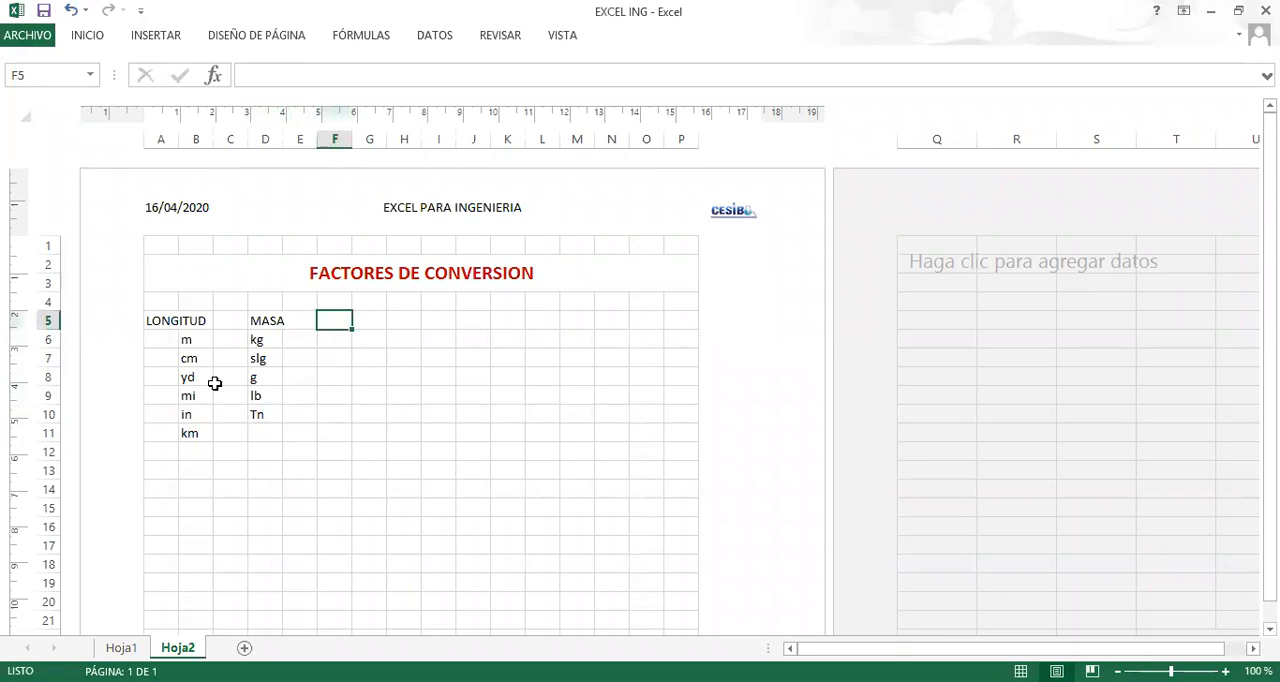
type("ar")
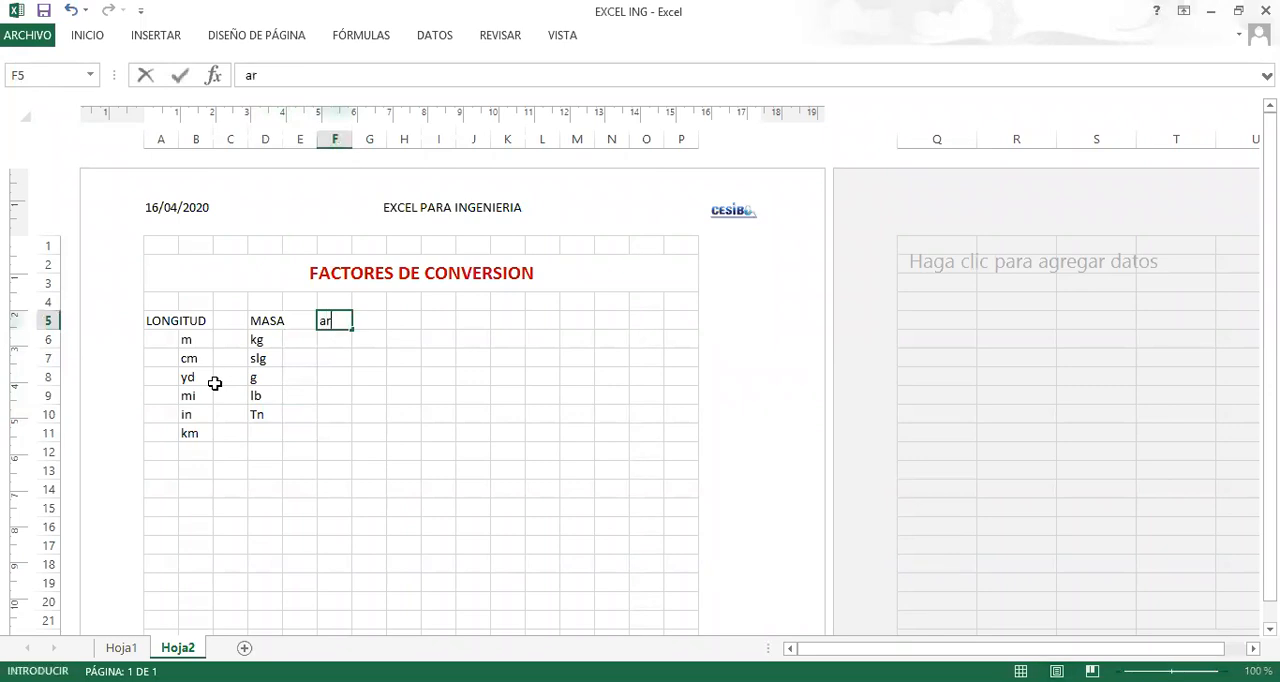
key("BackSpace")
key("BackSpace")
type("ARES")
key("BackSpace")
type("AS")
key("Return")
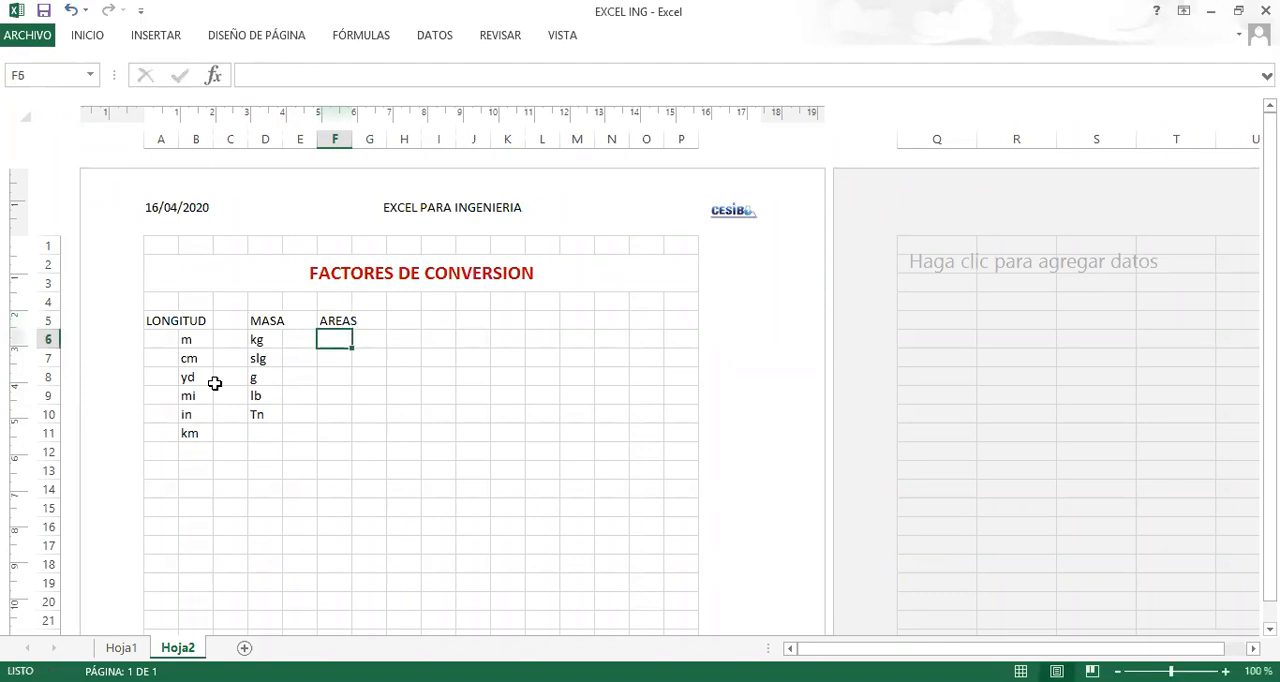
Enter the area unit m2 in lowercase in cell F6 under AREAS.
key("alt+Tab")
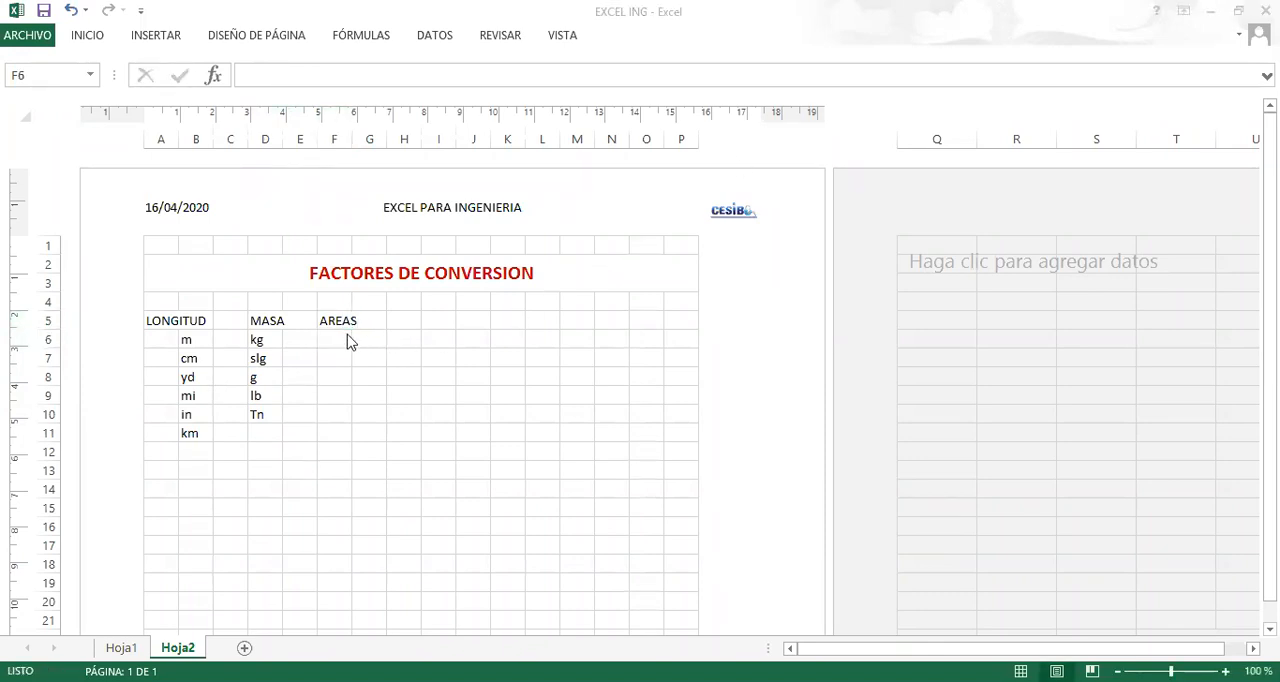
key("alt+Tab")
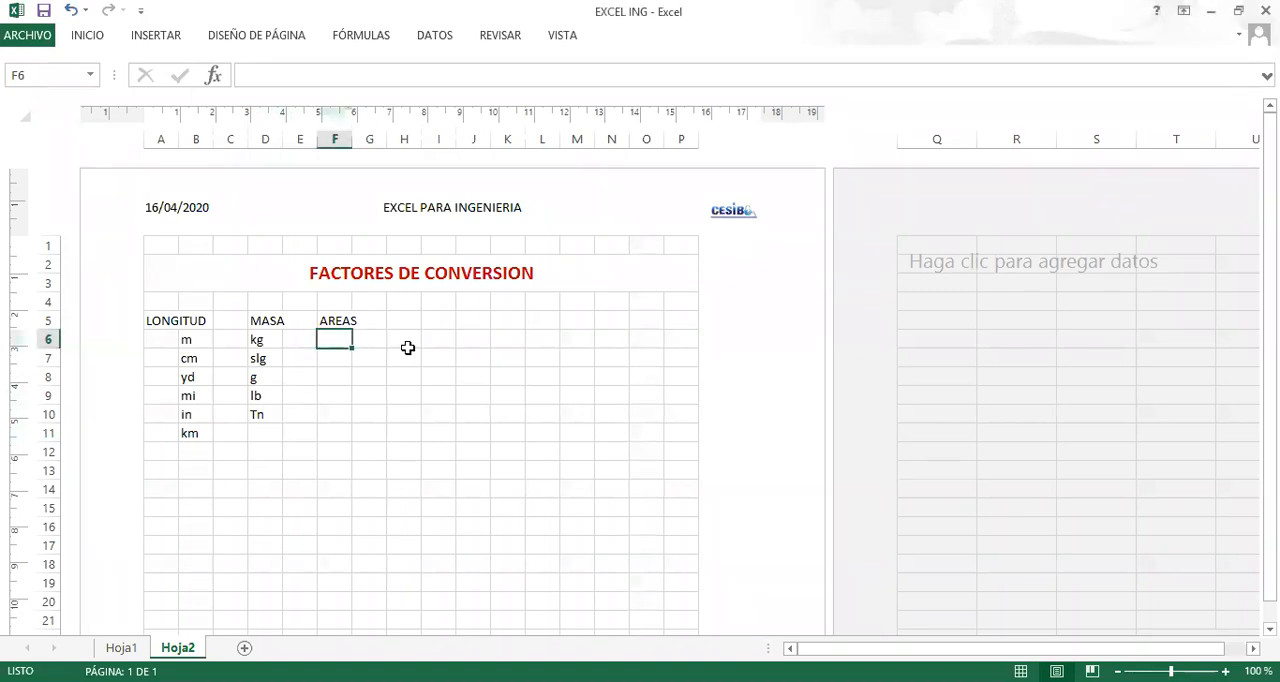
type("M2")
key("BackSpace")
key("BackSpace")
type("ma2")
key("BackSpace")
key("BackSpace")
type("2")
key("Return")
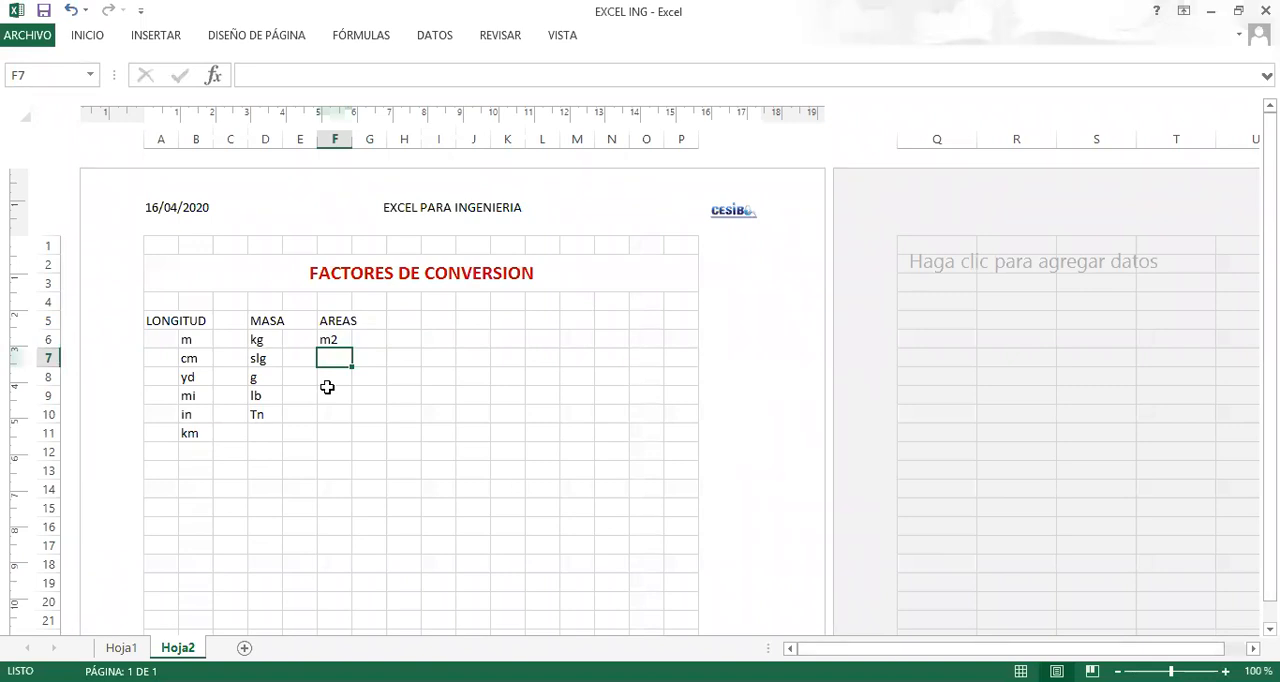
Add the area units plg2 and ft2 in cells F7 and F8.
type("p")
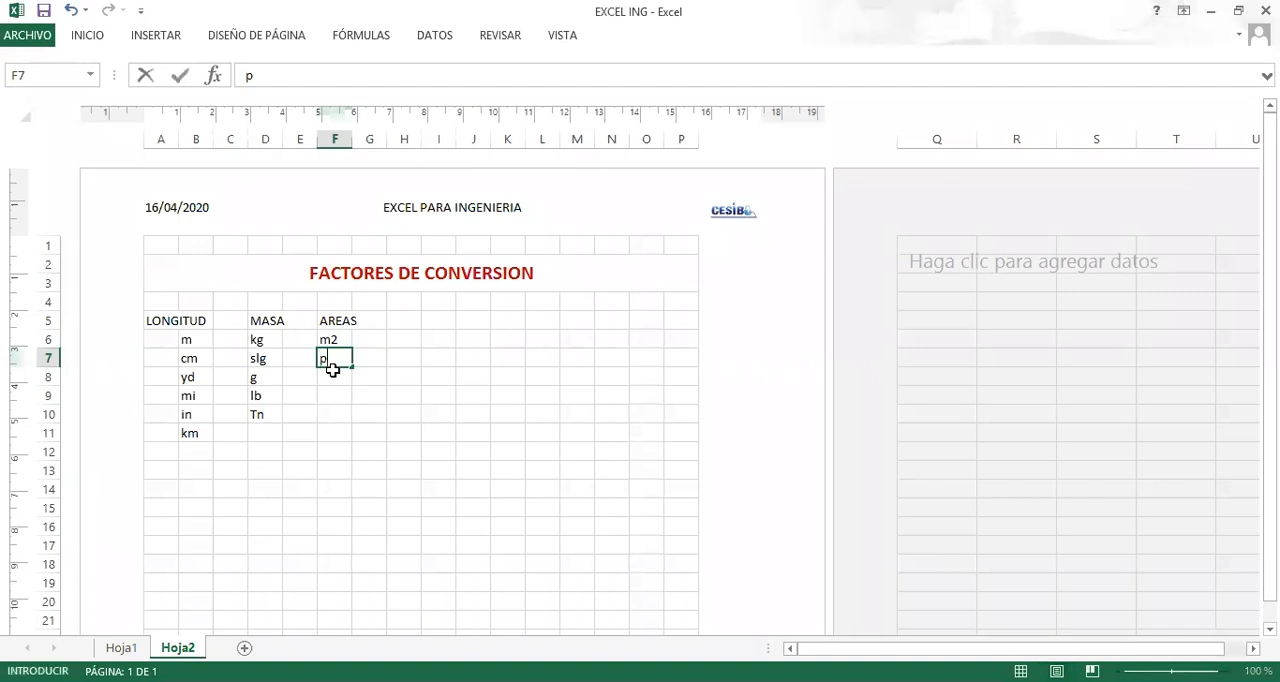
type("lg2")
key("Return")
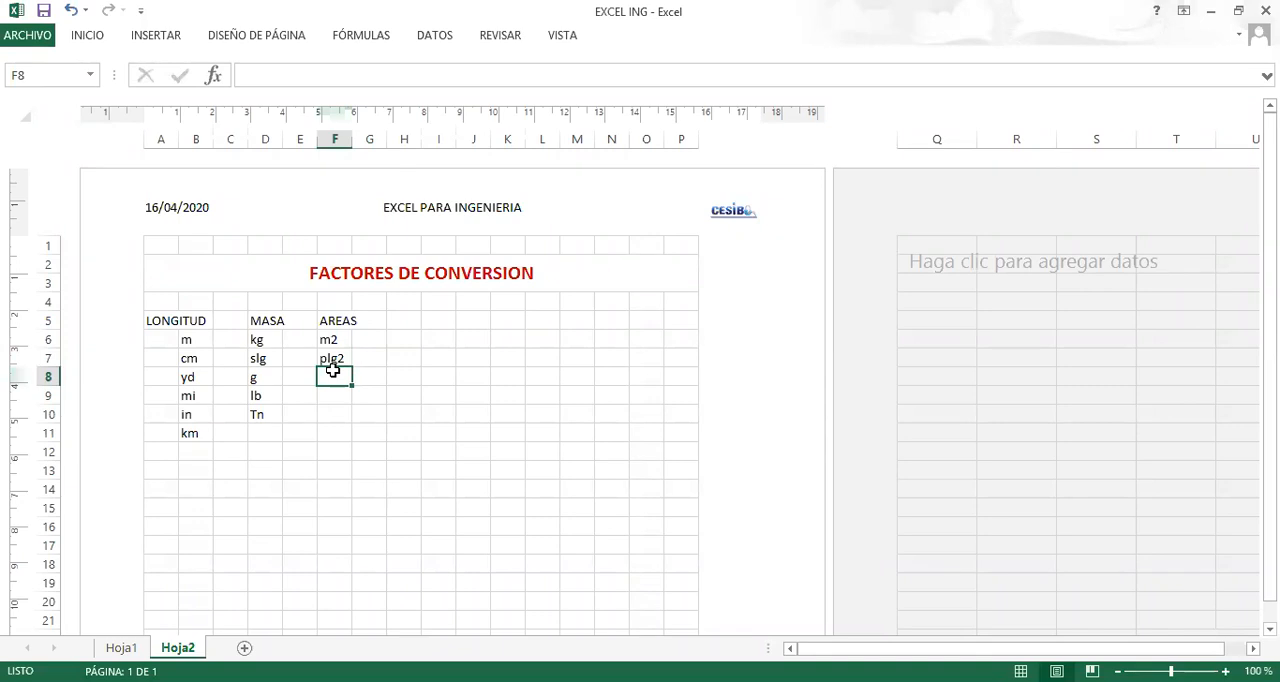
type("ft2")
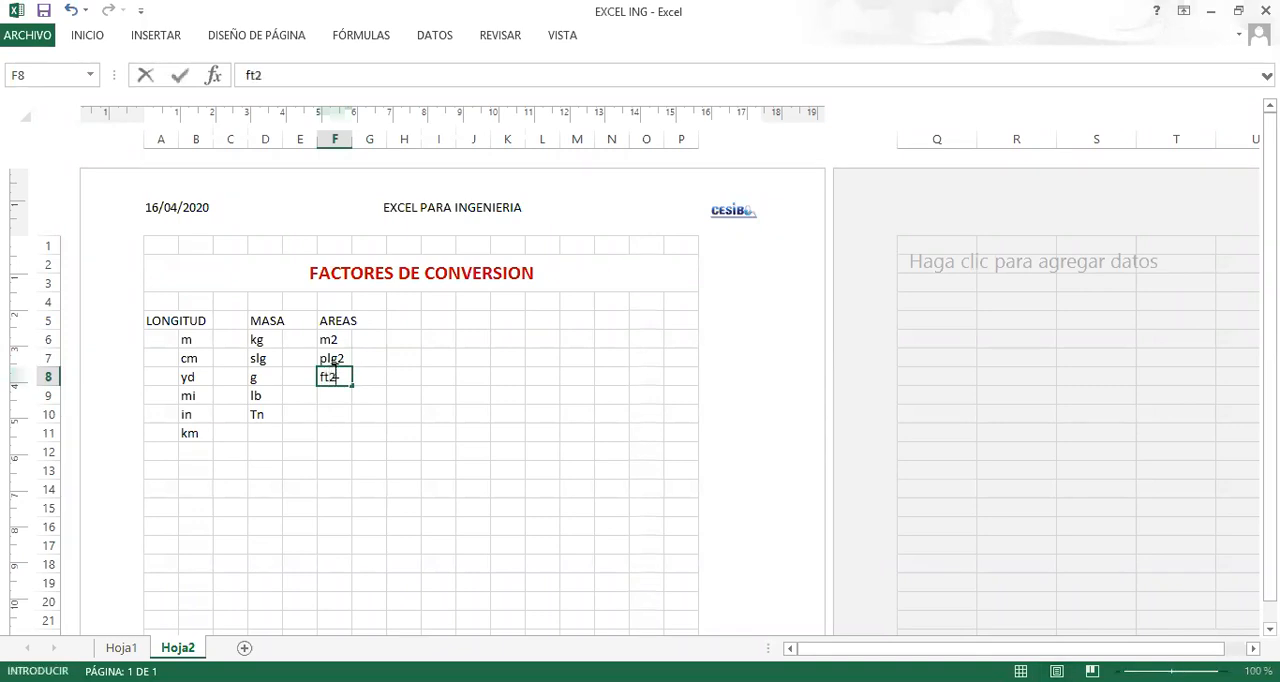
key("Return")
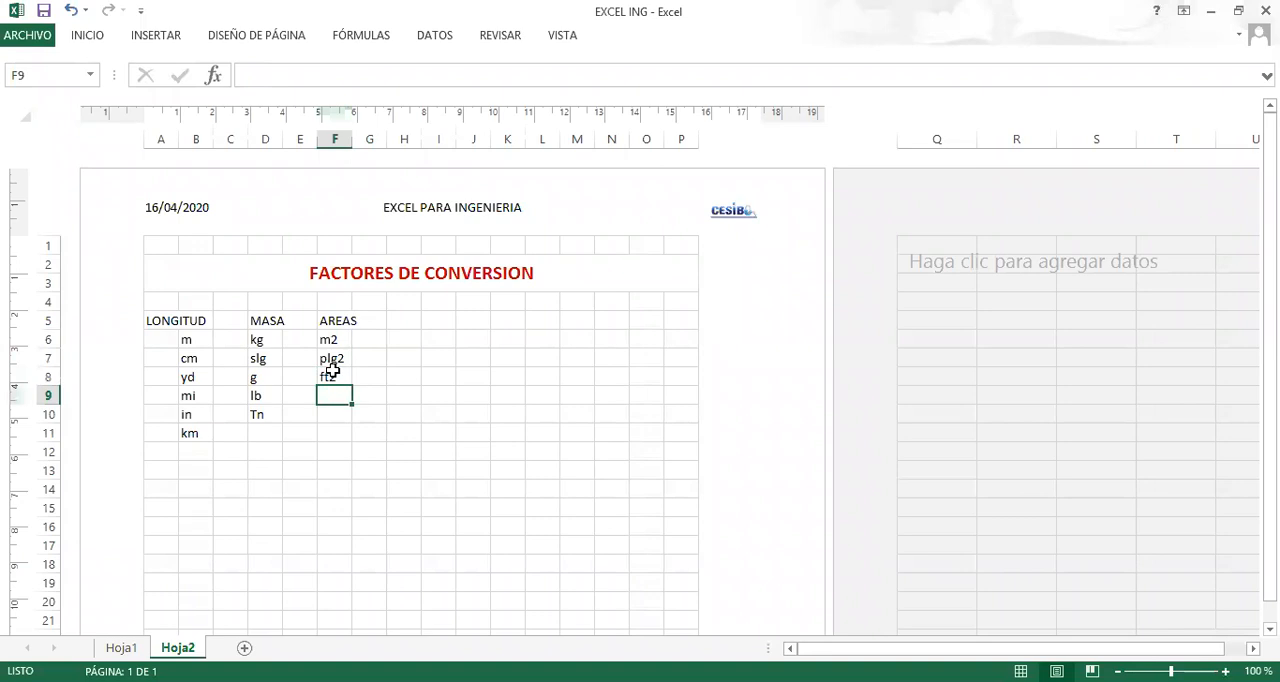
Enter the heading FUERZA in cell H5, in the same row as the other quantity headings.
left_click(225, 681)
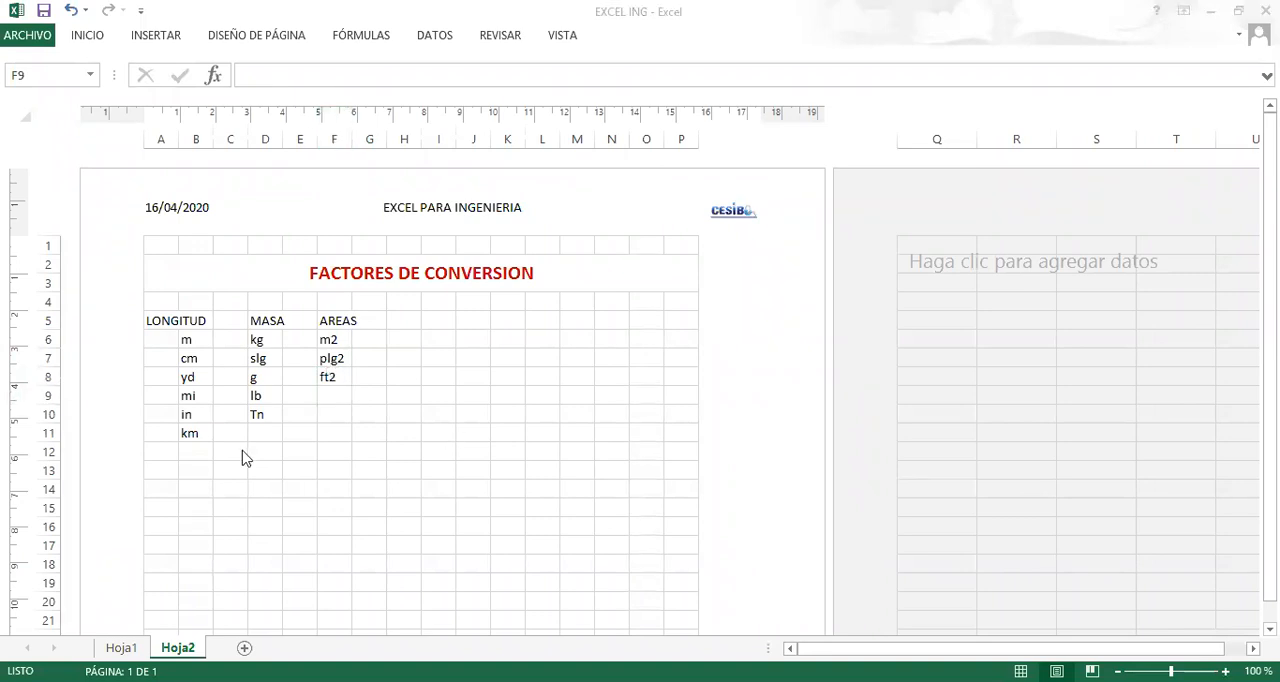
left_click(406, 317)
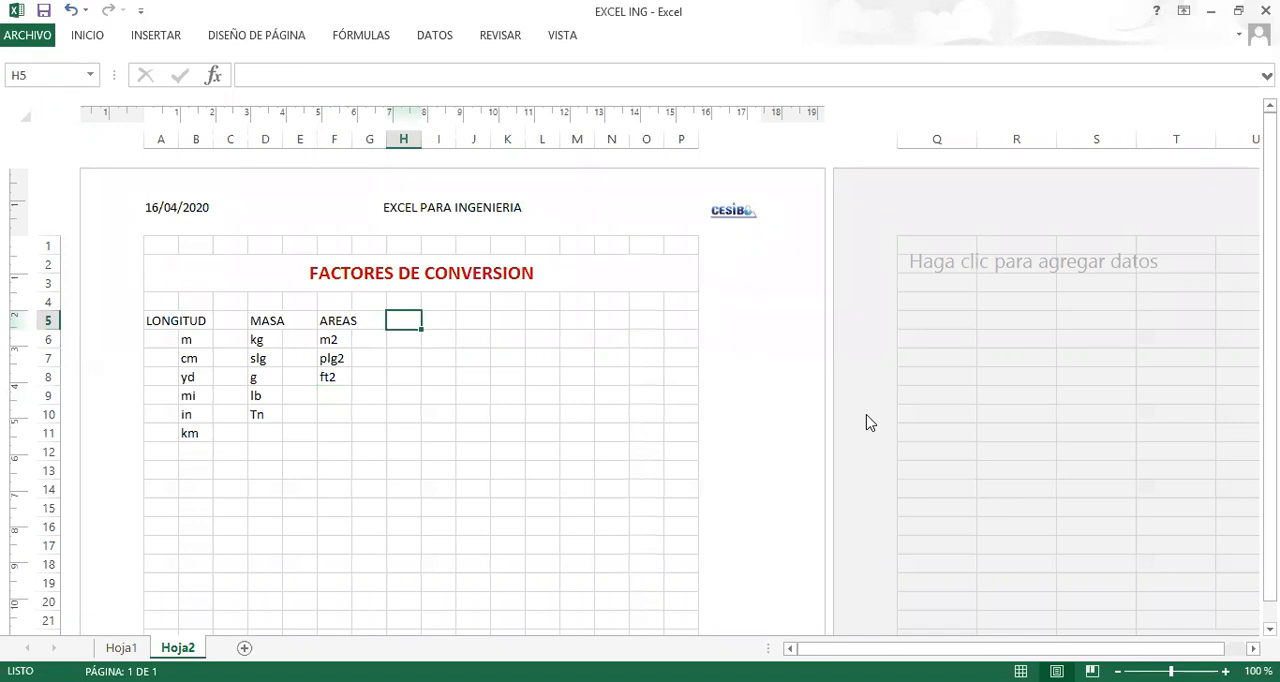
left_click(396, 323)
type("Fa")
key("BackSpace")
type("URE")
key("BackSpace")
key("BackSpace")
type("ERA")
key("BackSpace")
type("ZA")
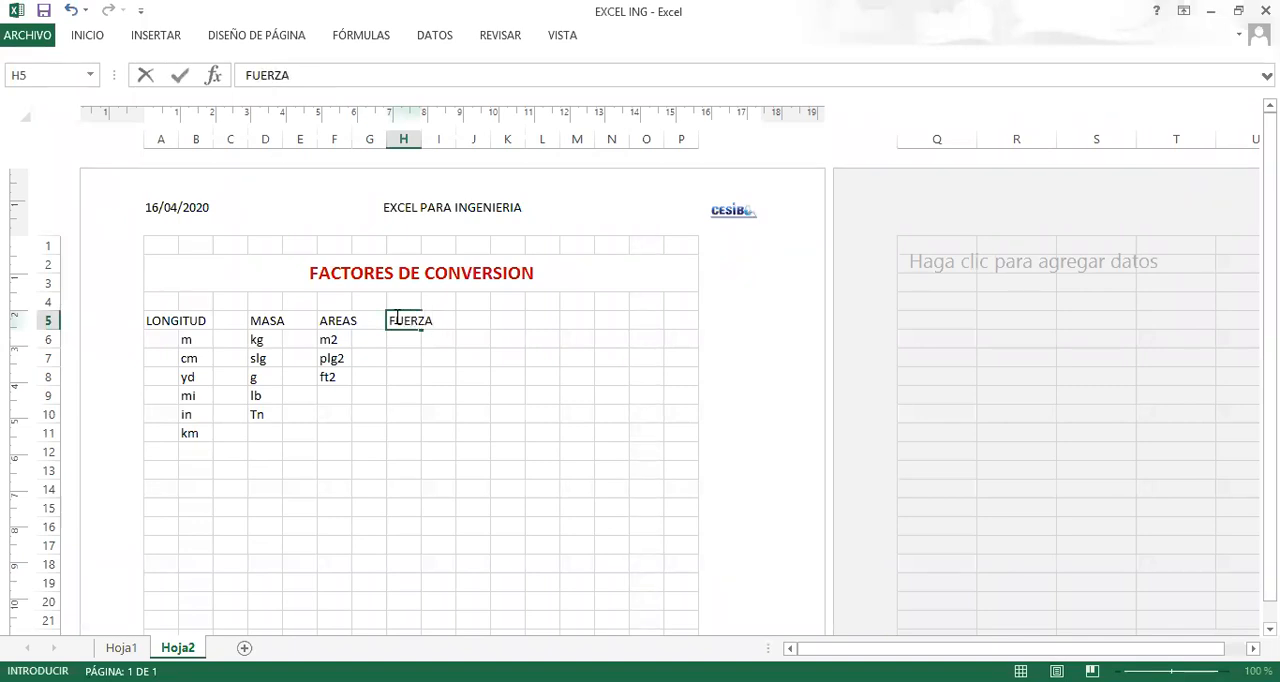
key("Return")
Add the force units N and kgf in cells H6 and H7 under FUERZA.
type("N")
key("Return")
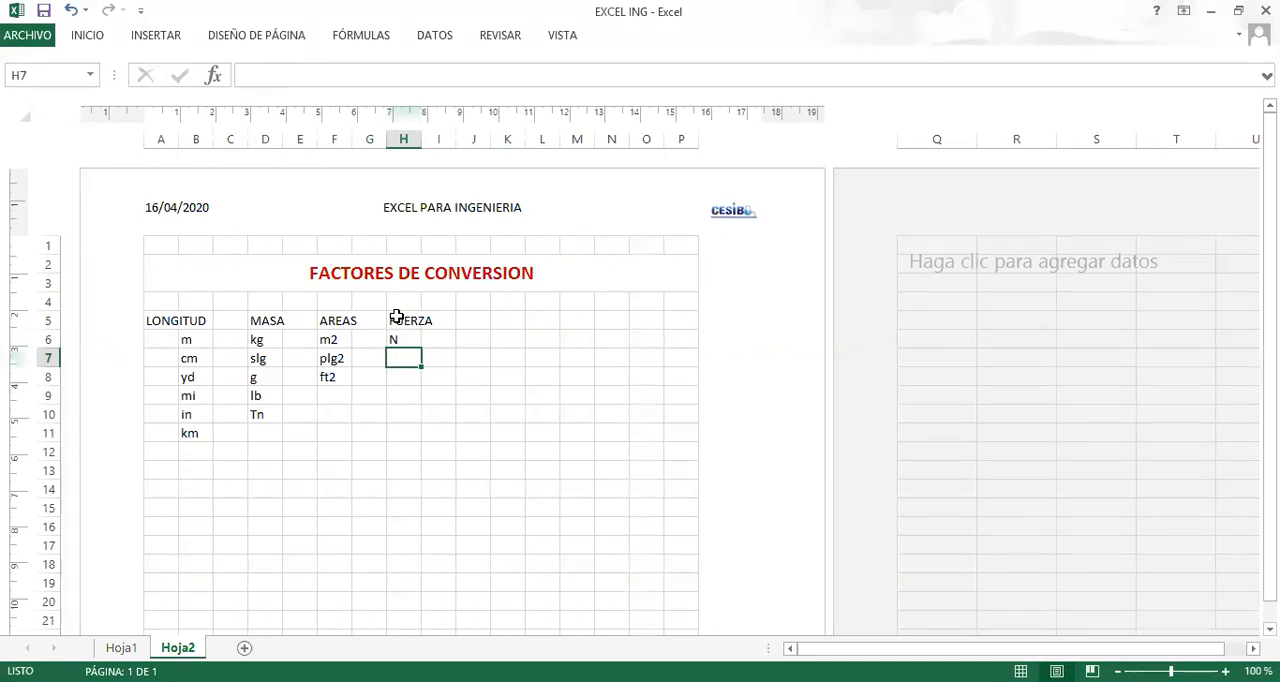
type("K")
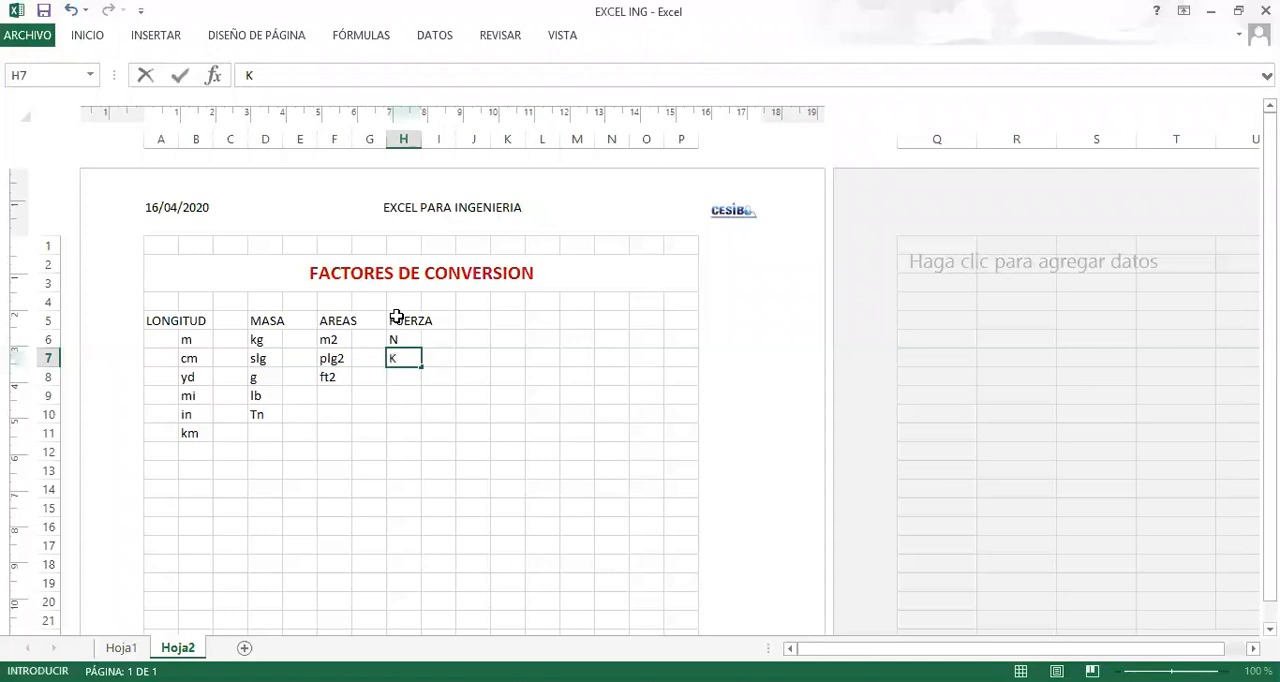
key("BackSpace")
type("kgf")
key("Return")
key("Return")
key("Return")
key("Return")
key("Return")
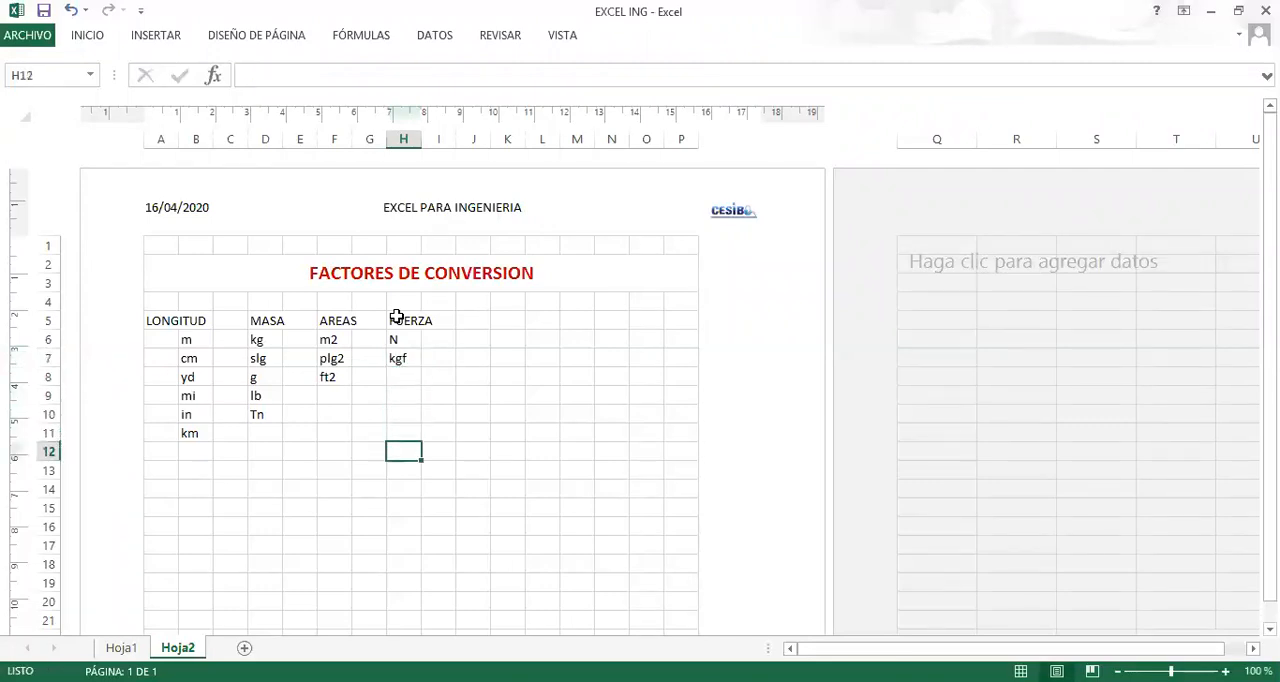
Enter the label LONGITUD in cell B14, below the unit lists, to start a conversion row.
left_click(186, 488)
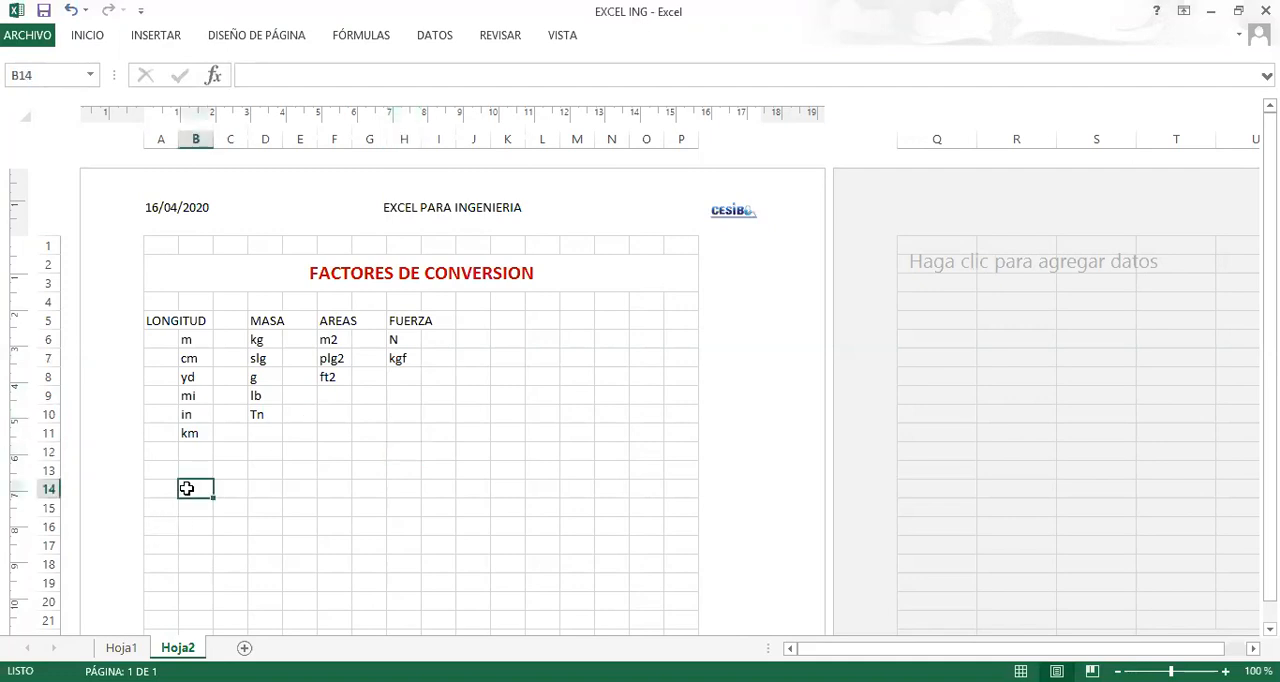
type("LON")
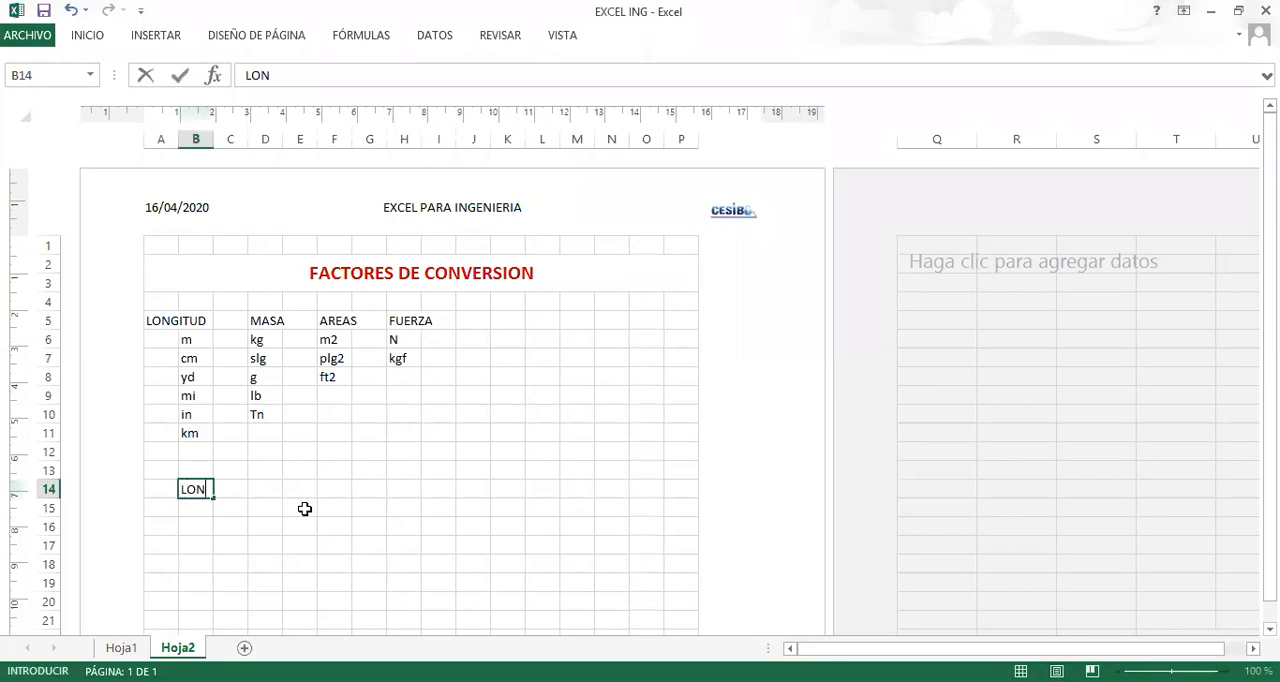
type("GITUD")
key("Tab")
key("Tab")
key("Tab")
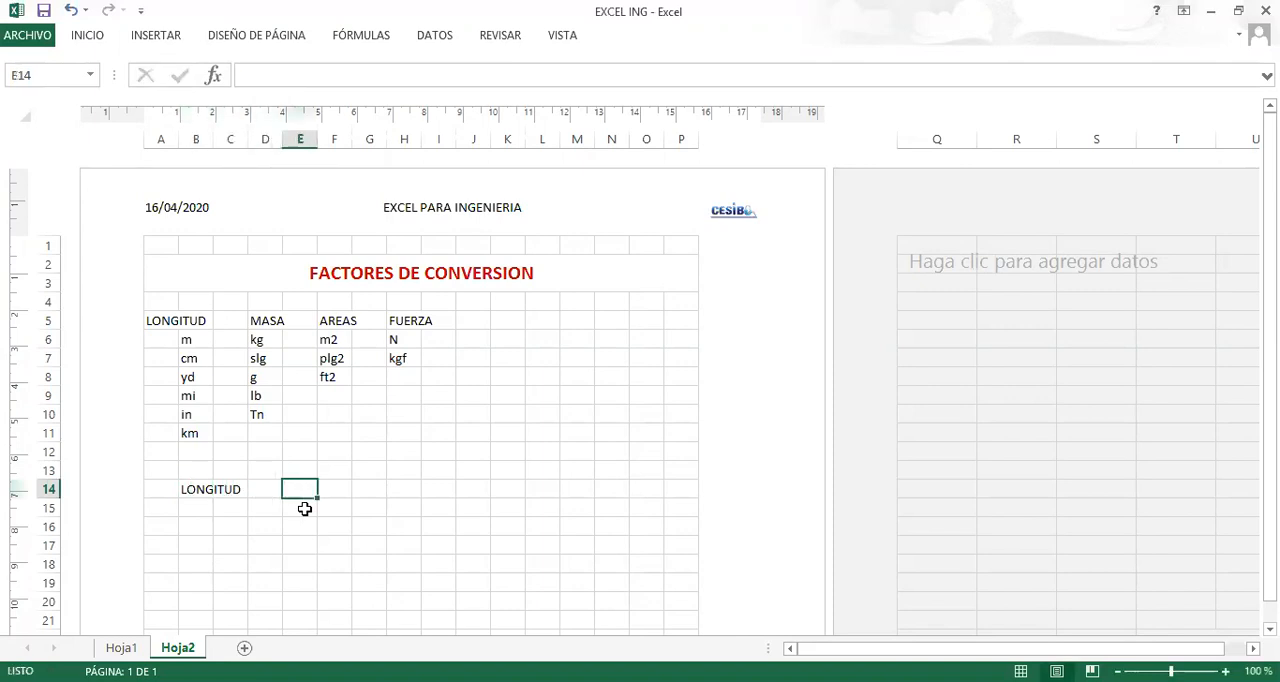
Fill cell E14 in the LONGITUD conversion row with yellow.
left_click(107, 40)
left_click(220, 96)
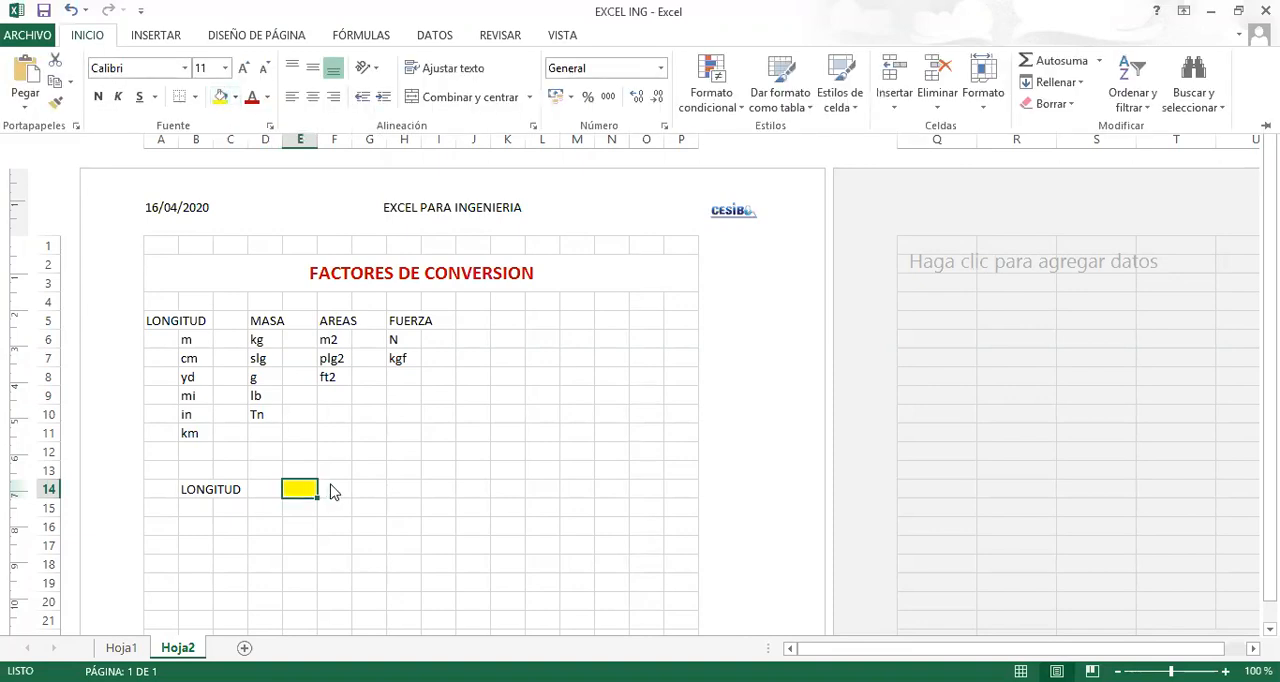
Enter the source unit m in lowercase in cell F14 beside the yellow cell.
left_click(335, 489)
type("M")
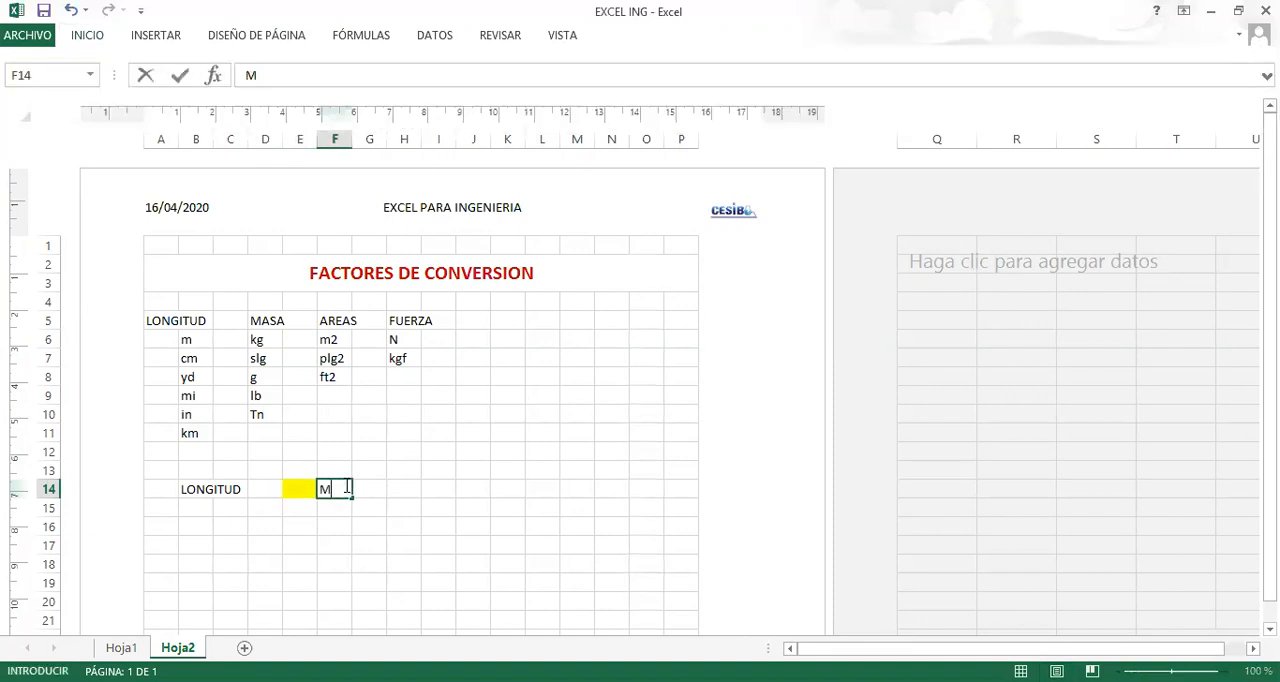
key("BackSpace")
type("m")
key("Return")
Fill cell G14, beside the unit m, with light green.
key("Right")
key("Up")
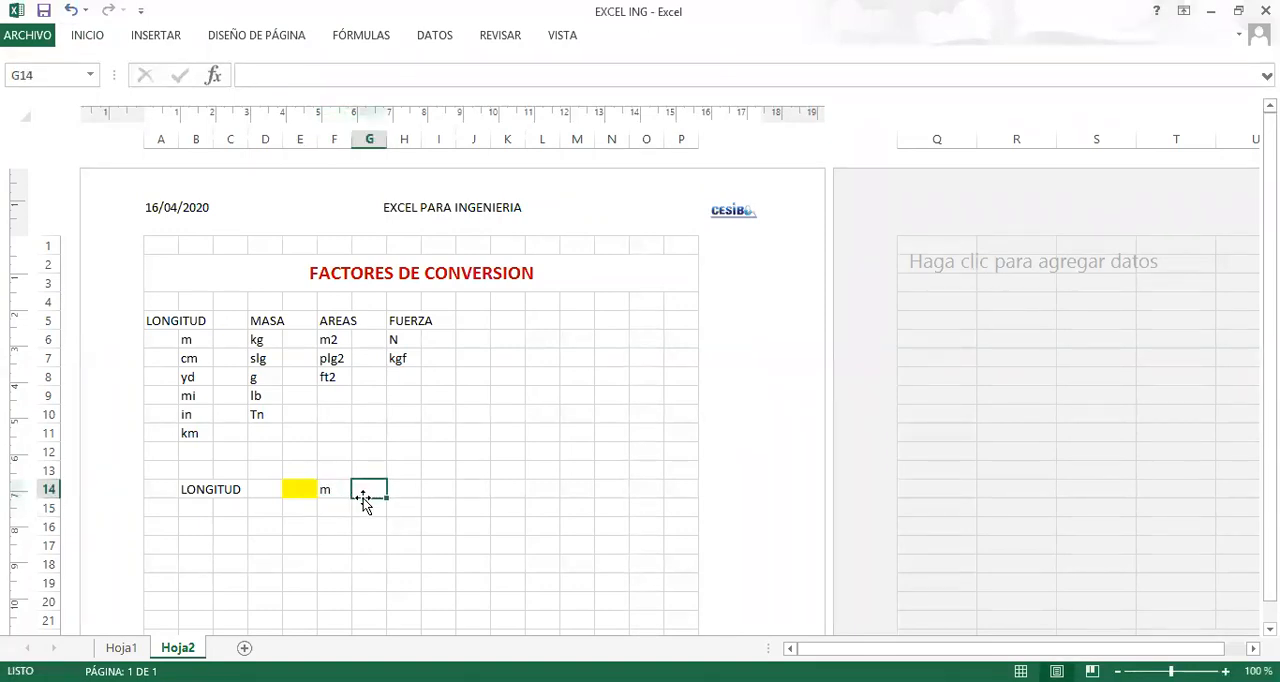
left_click(90, 36)
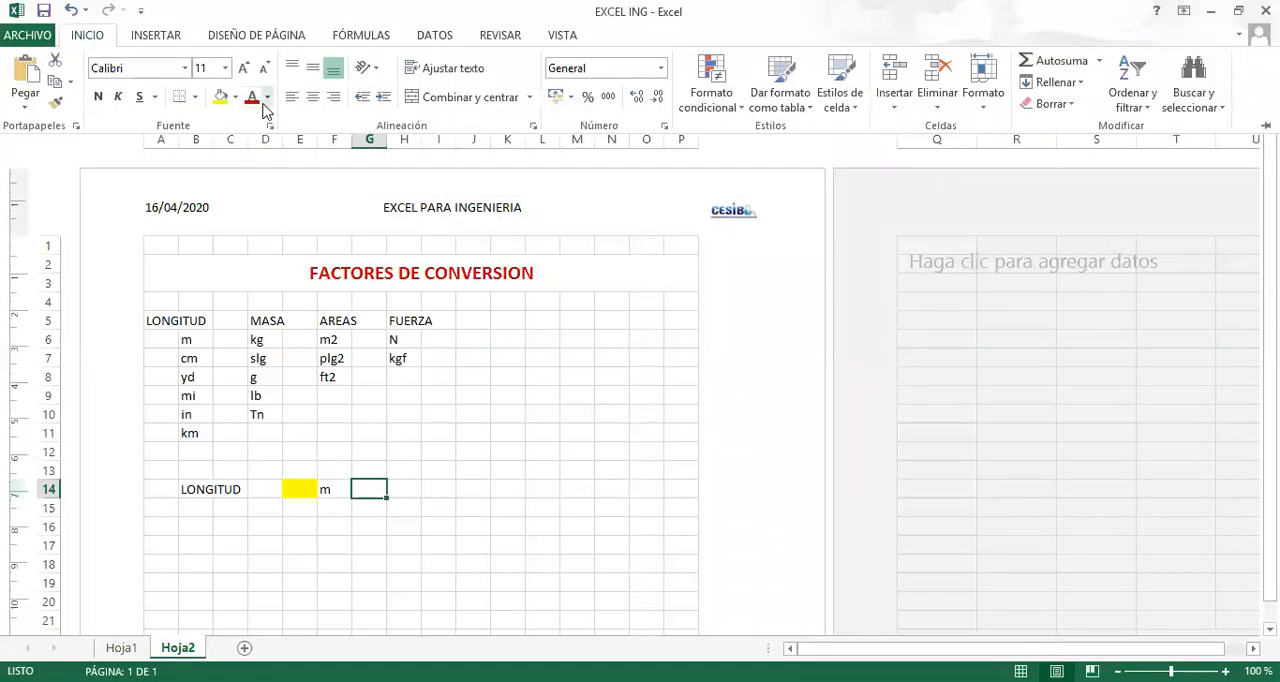
left_click(235, 97)
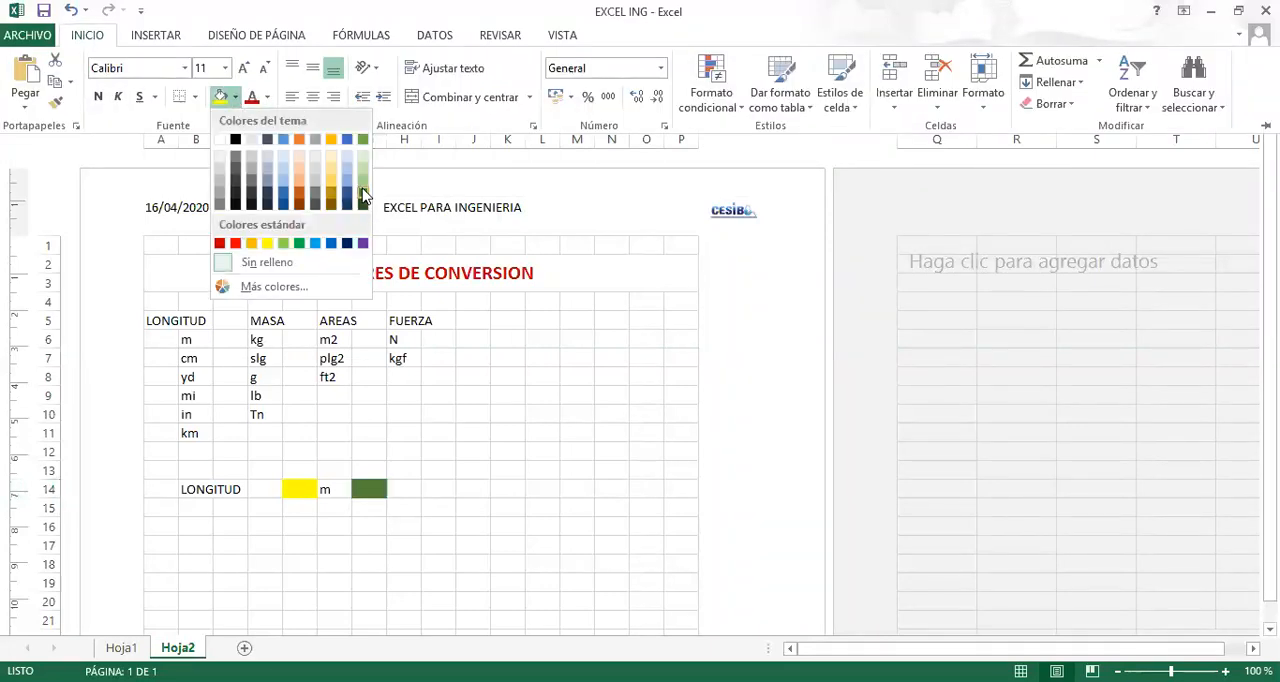
Enter the target unit in in lowercase in cell H14 beside the green cell.
left_click(408, 491)
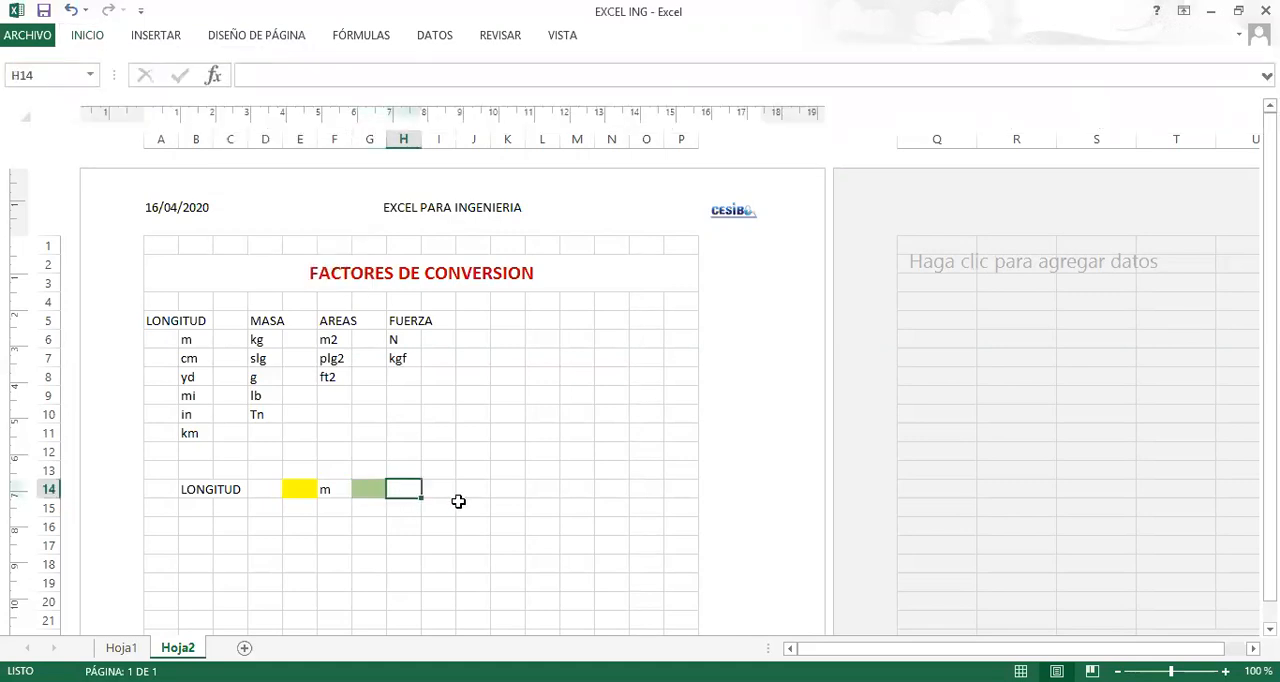
type("P")
key("BackSpace")
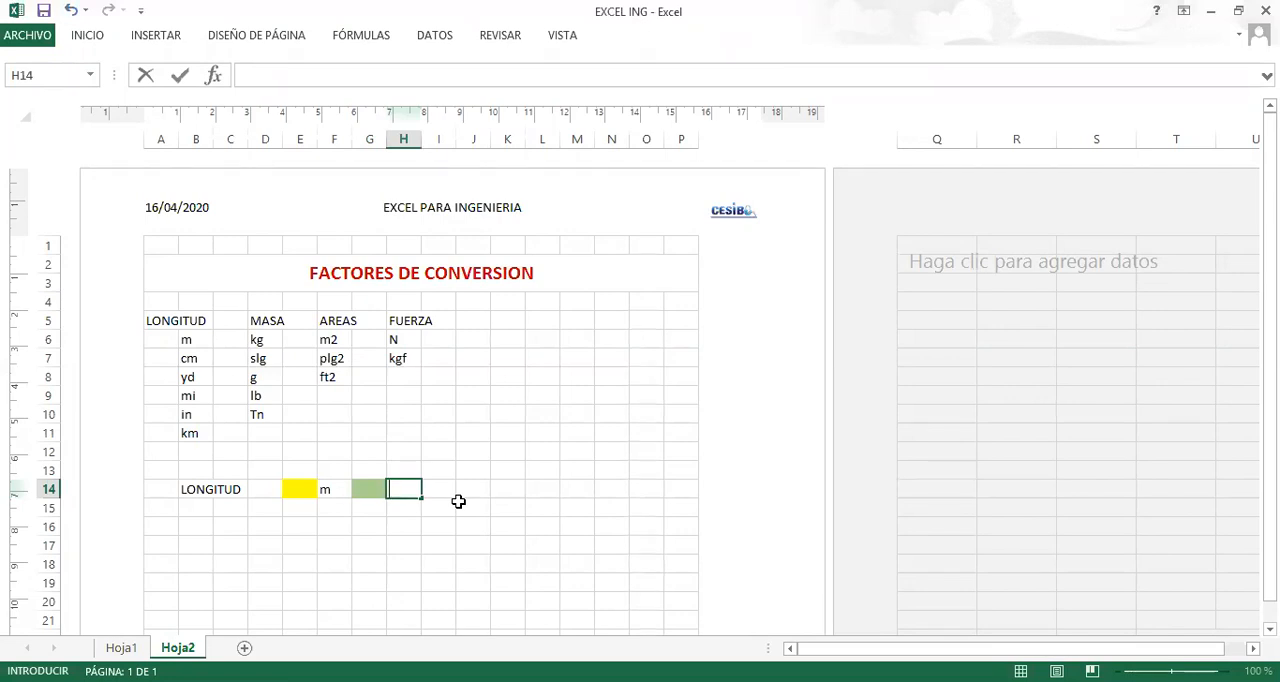
type("in")
key("Return")
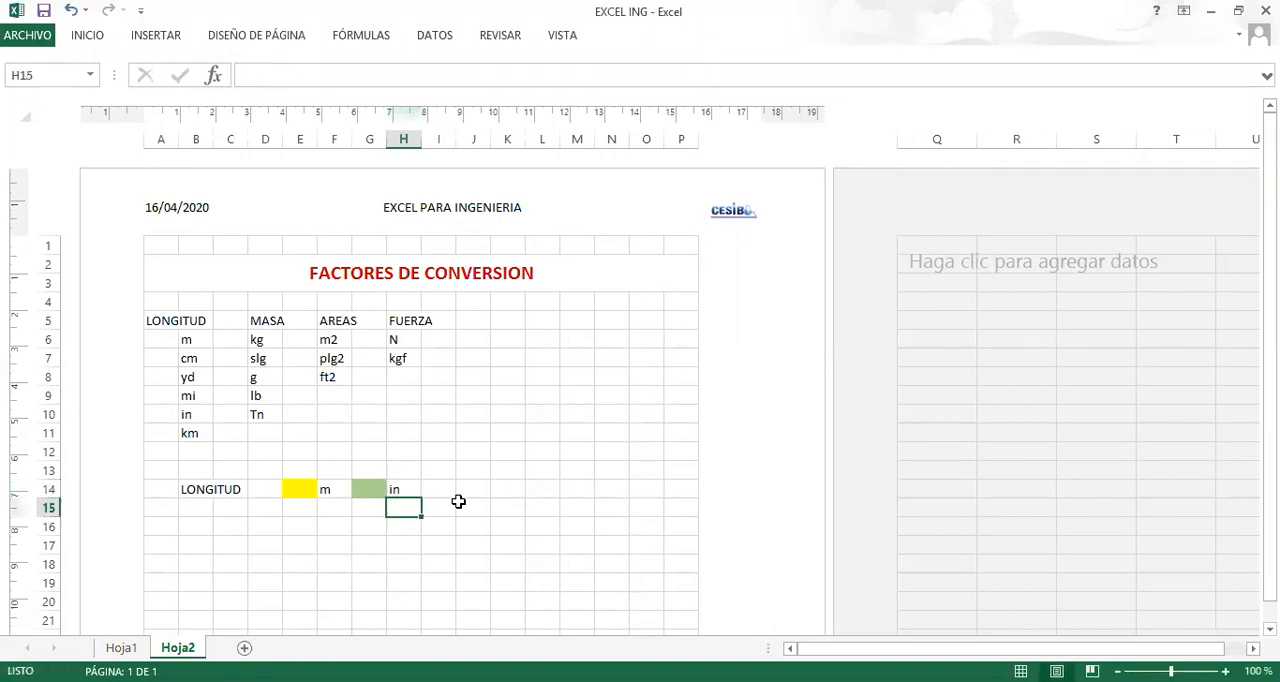
Enter the value 100 in the yellow cell E14 as the length to convert.
key("Left")
key("Left")
key("Left")
key("Up")
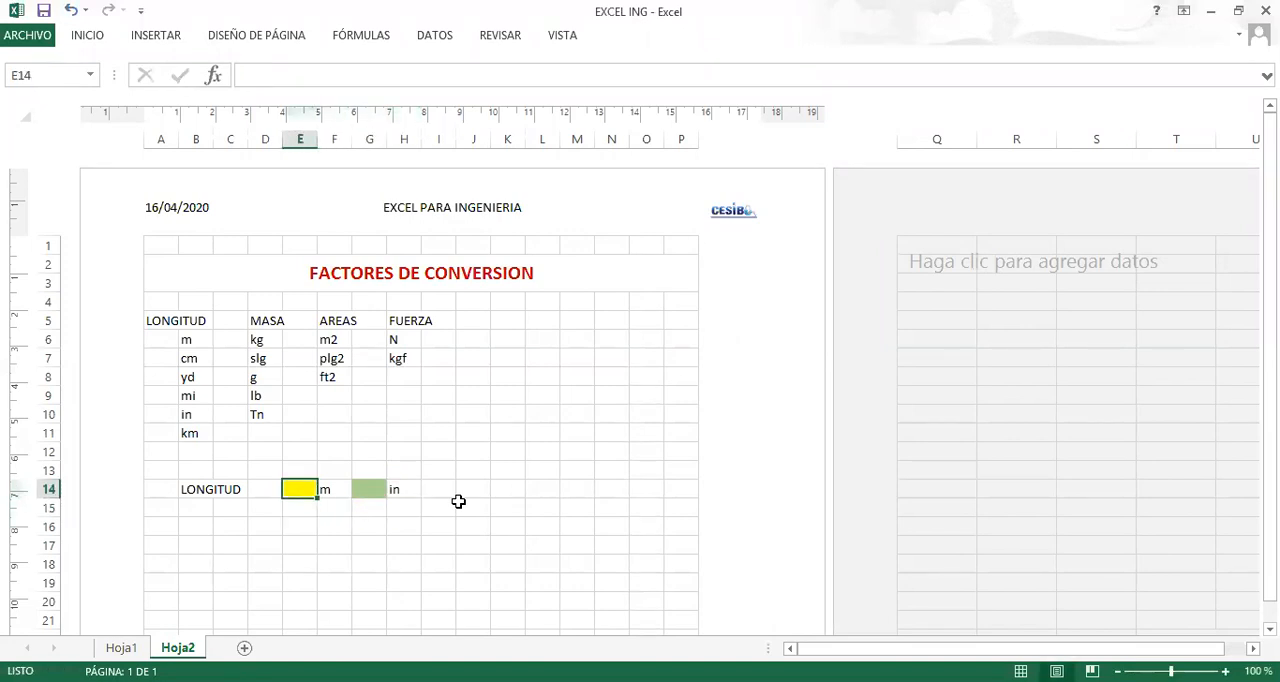
type("100")
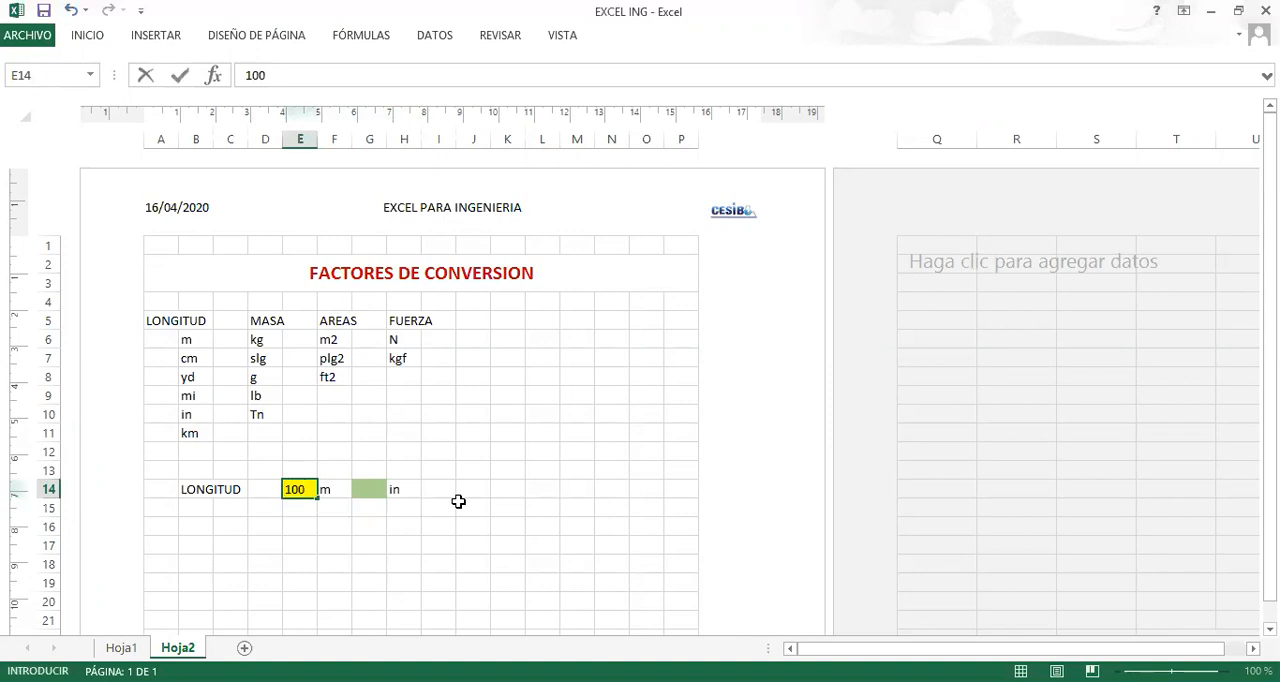
key("Right")
key("Right")
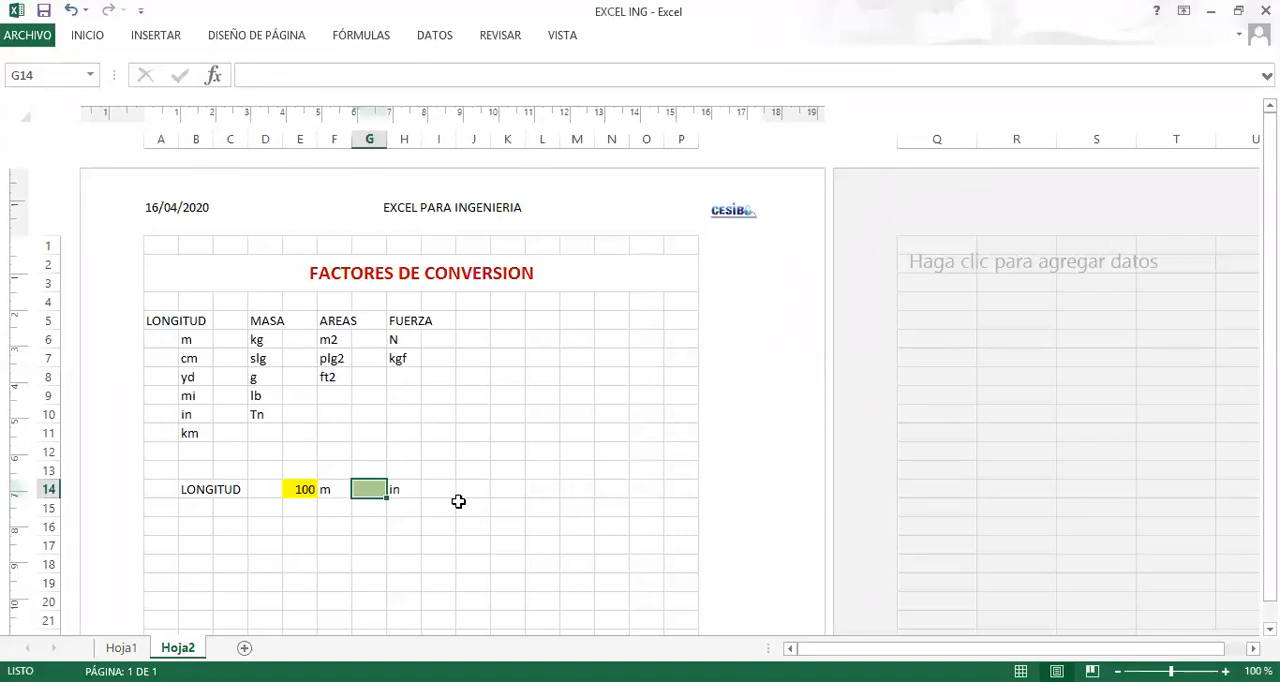
Start a CONVERTIR formula in the green cell G14 with E14 as the number to convert.
key("alt+Tab")
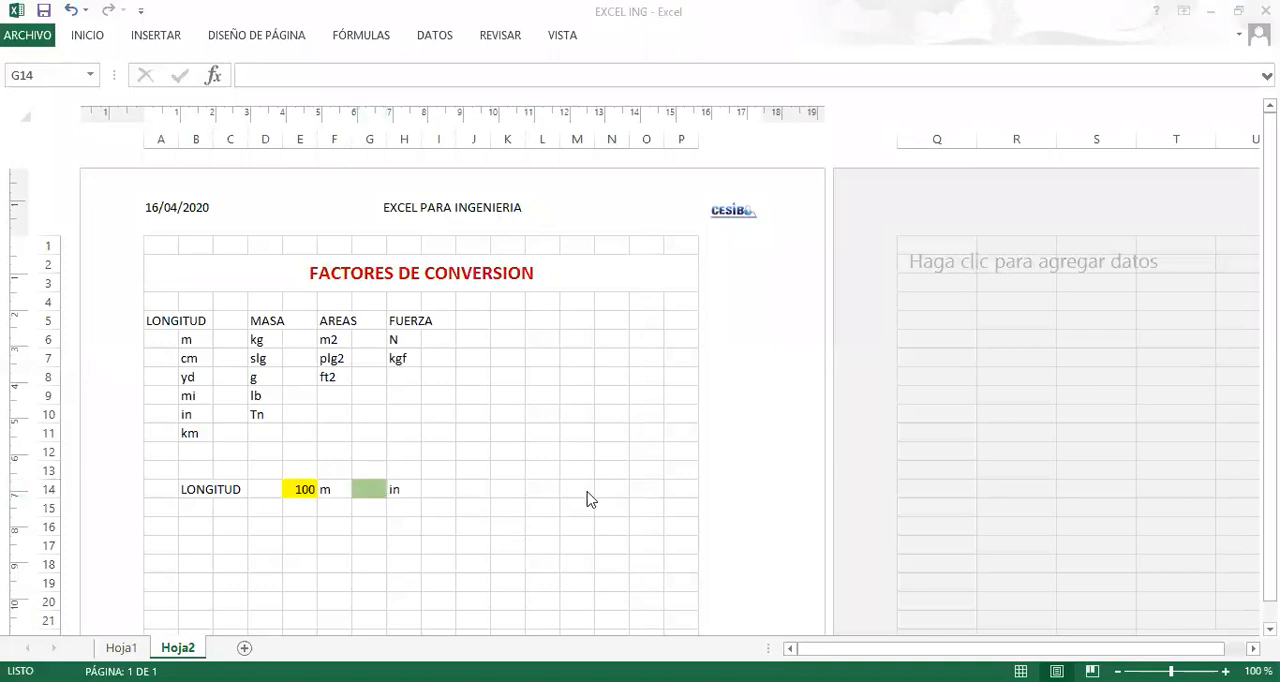
left_click(368, 489)
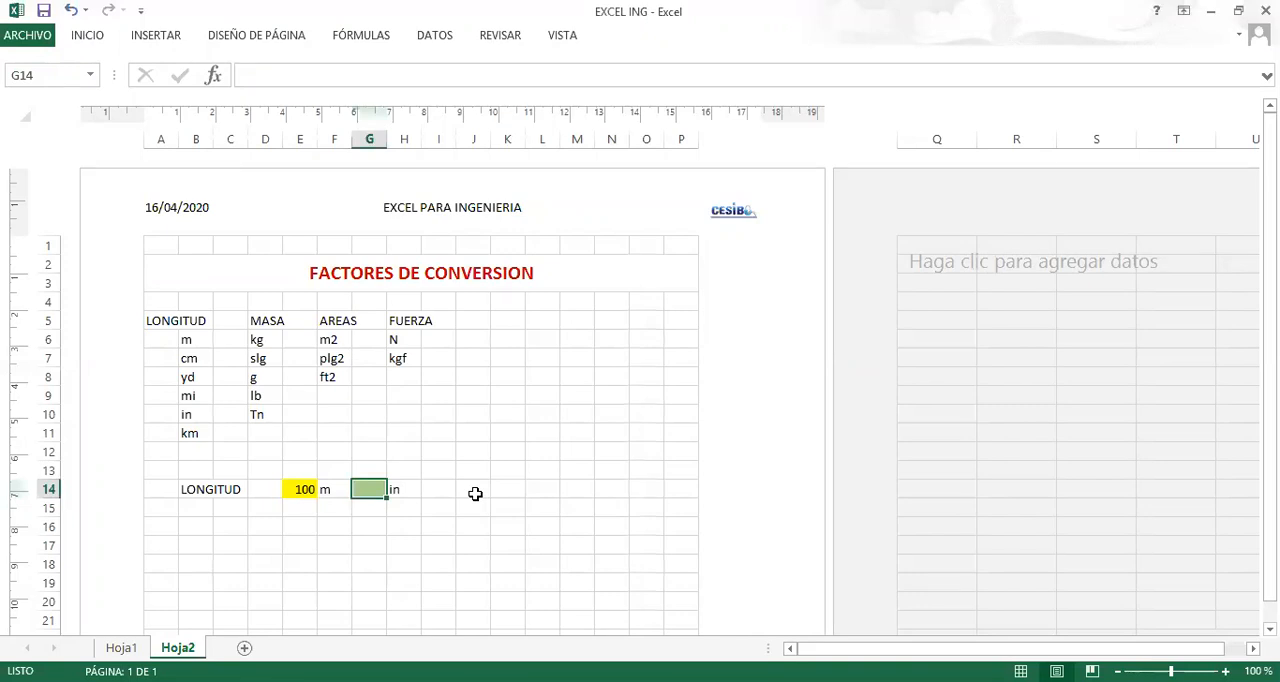
type("=")
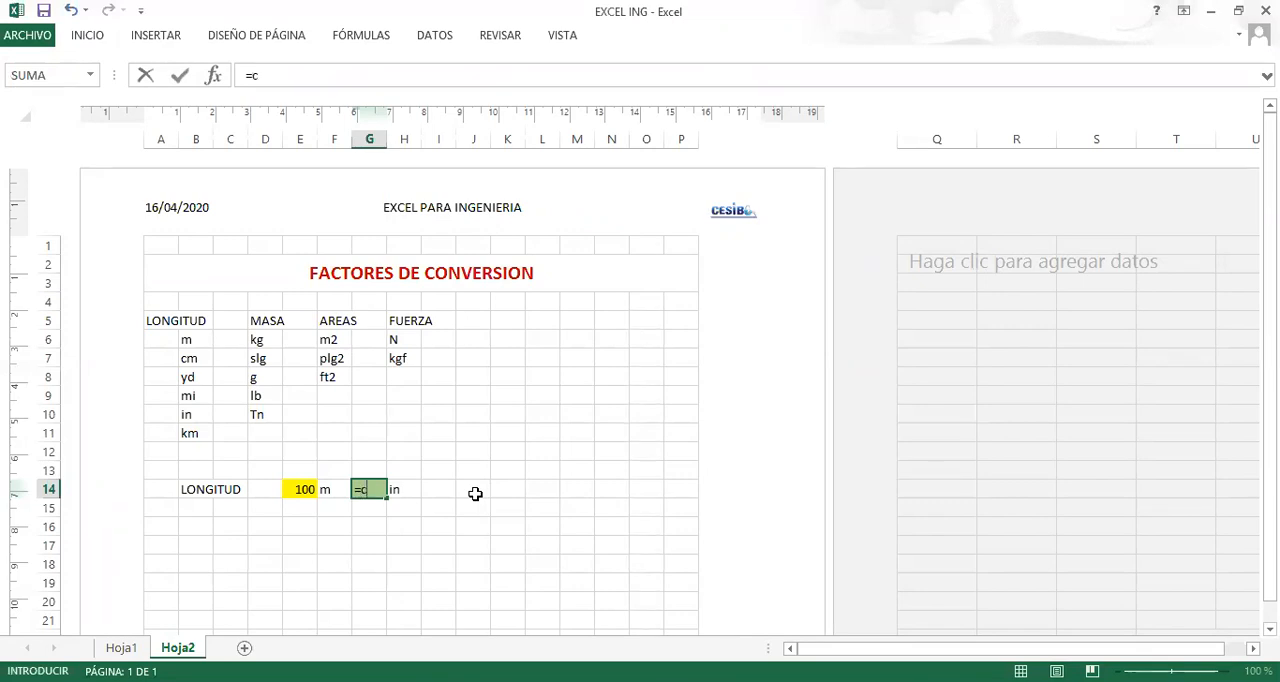
type("converti")
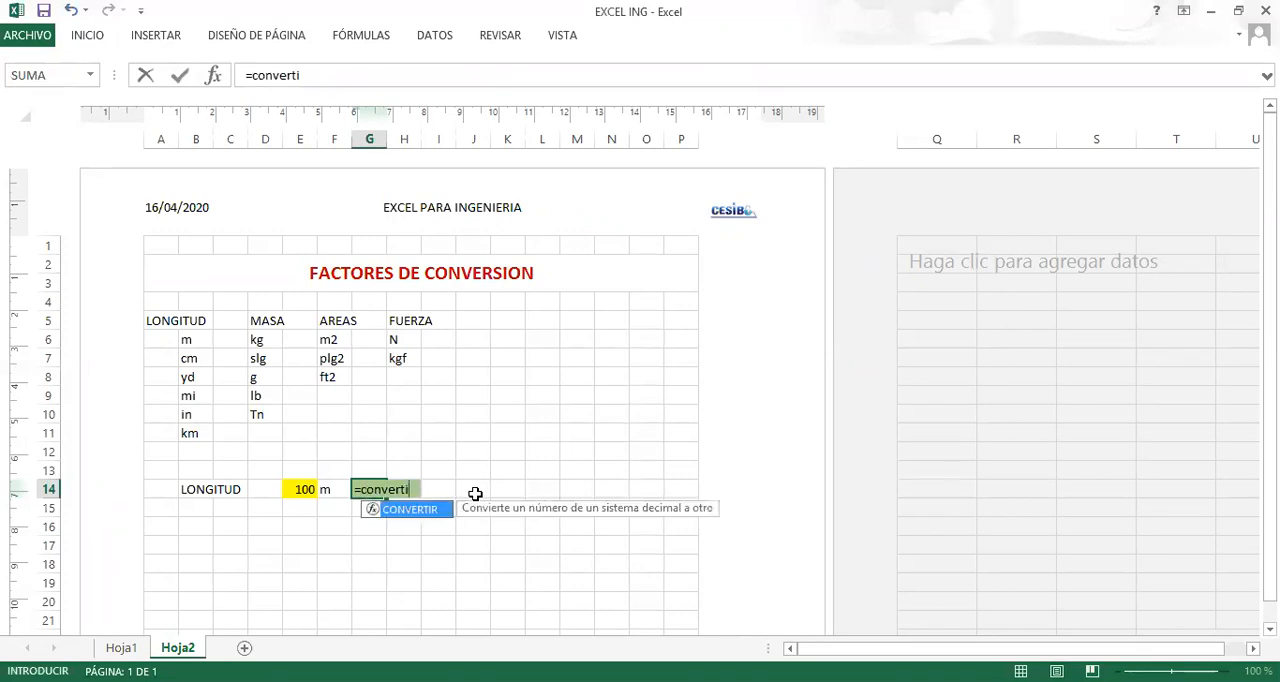
type("r(")
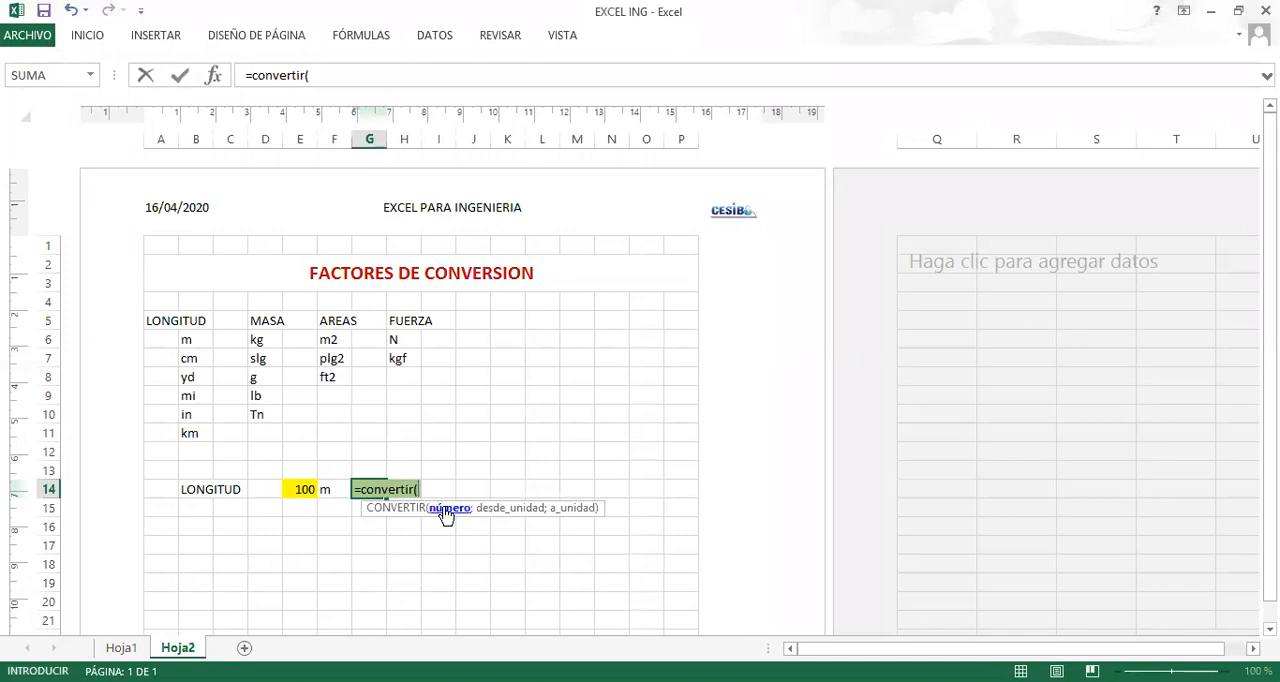
left_click(302, 488)
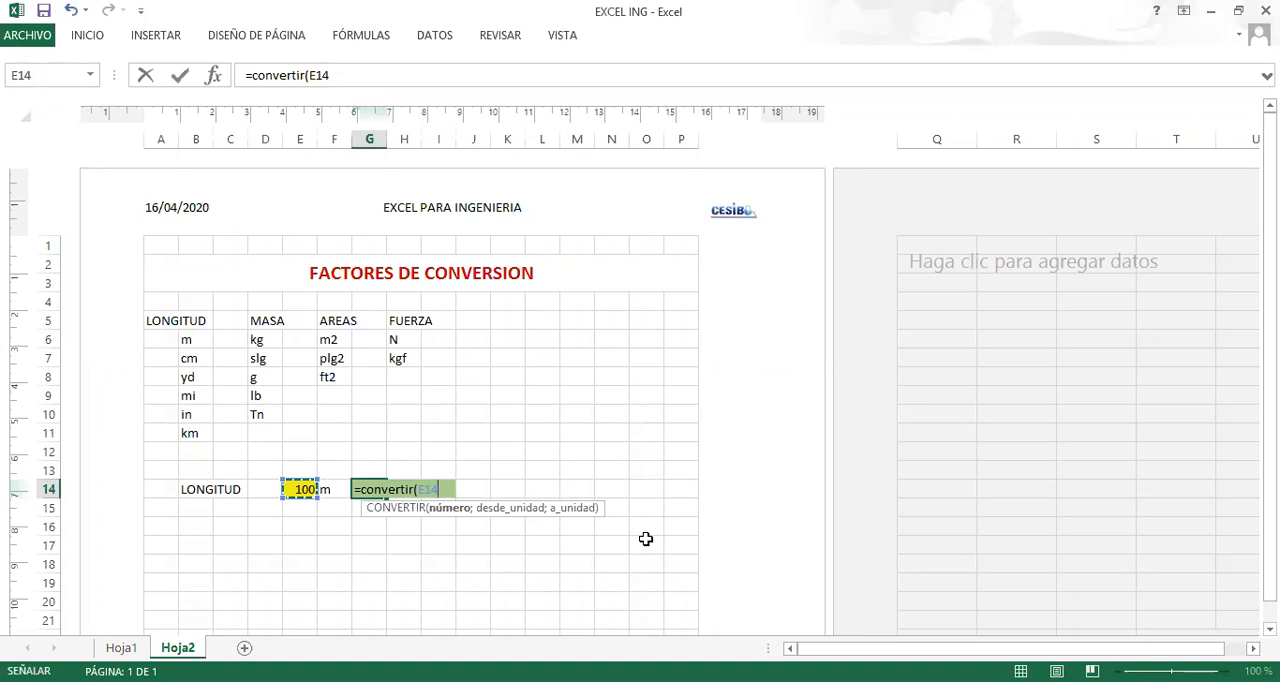
Complete the CONVERTIR formula in G14 with F14 as the source unit and H14 as the target unit.
type(";")
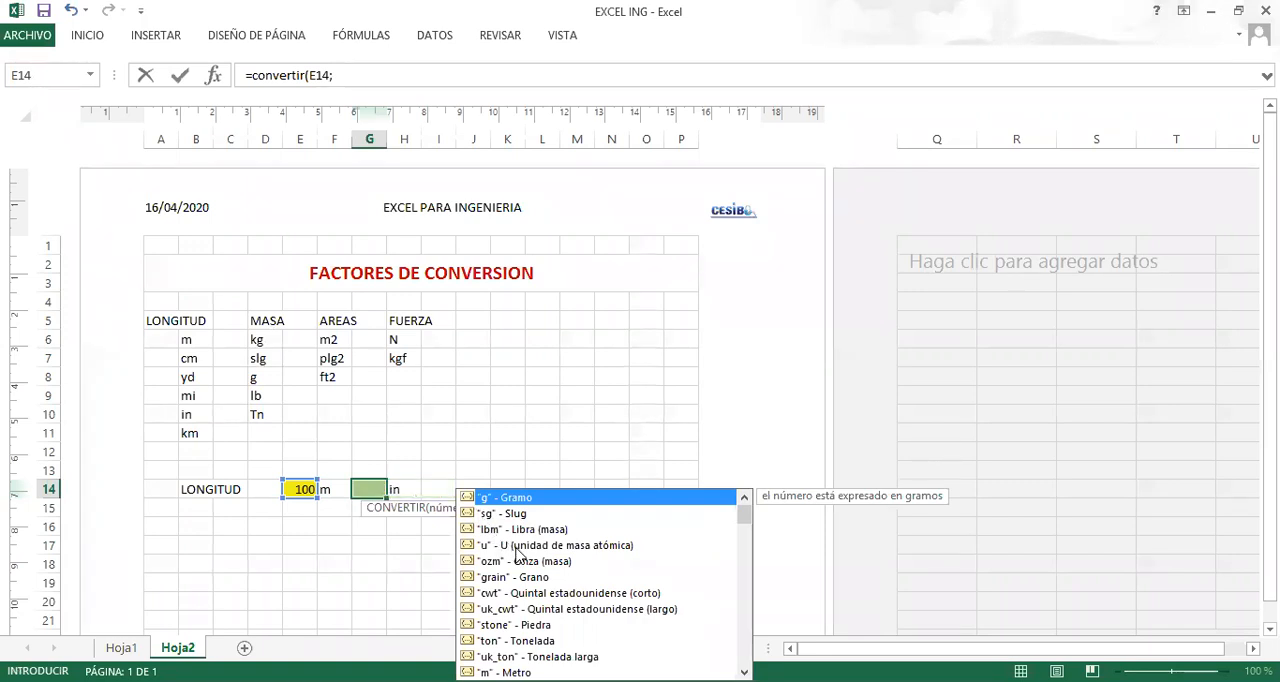
scroll(517, 553, "down", 2)
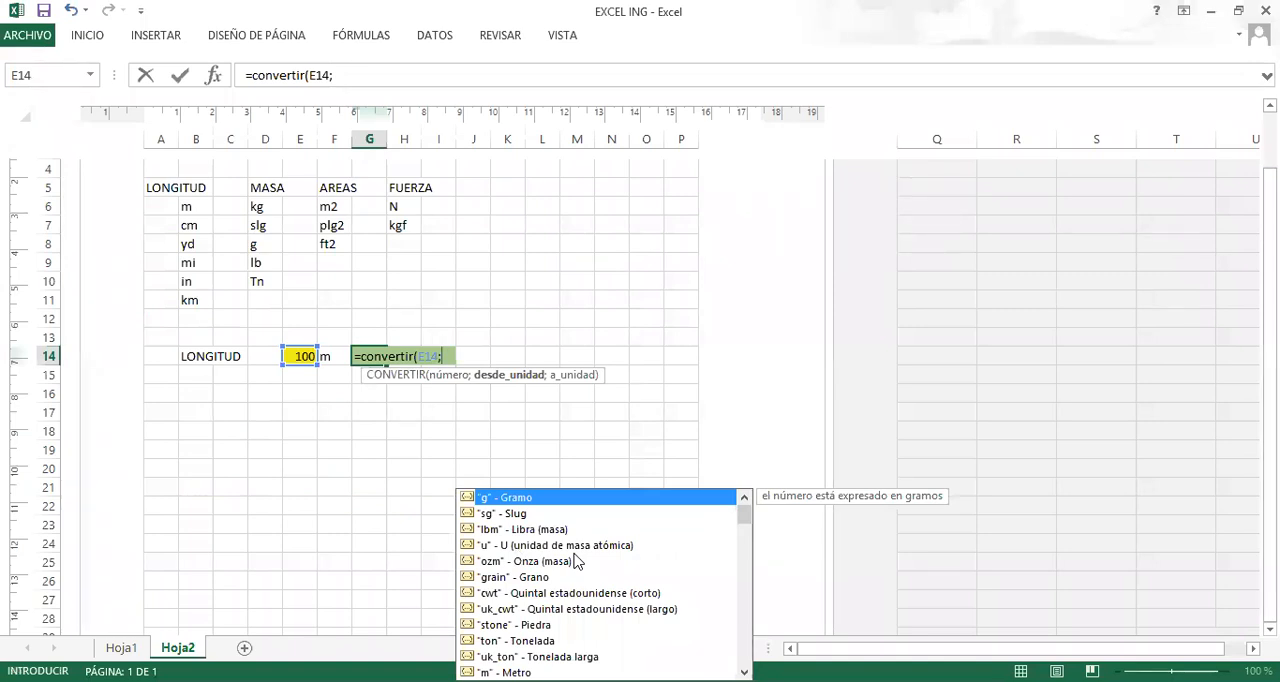
left_click(330, 356)
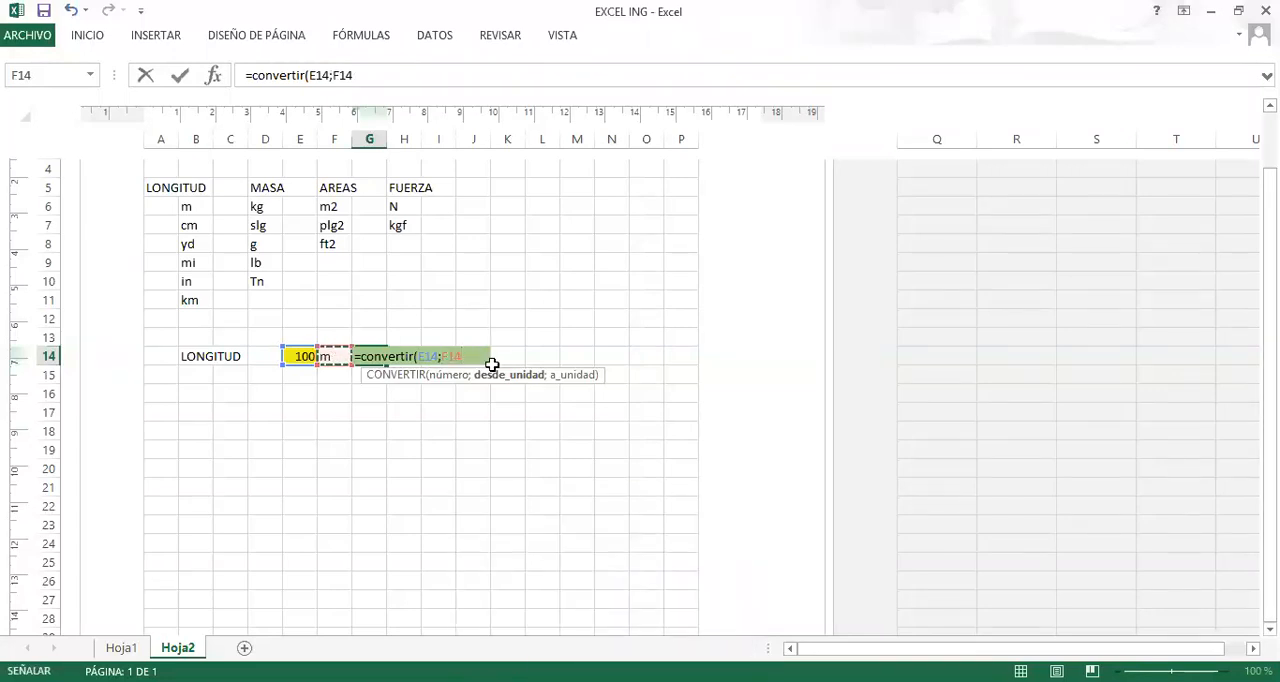
type(";")
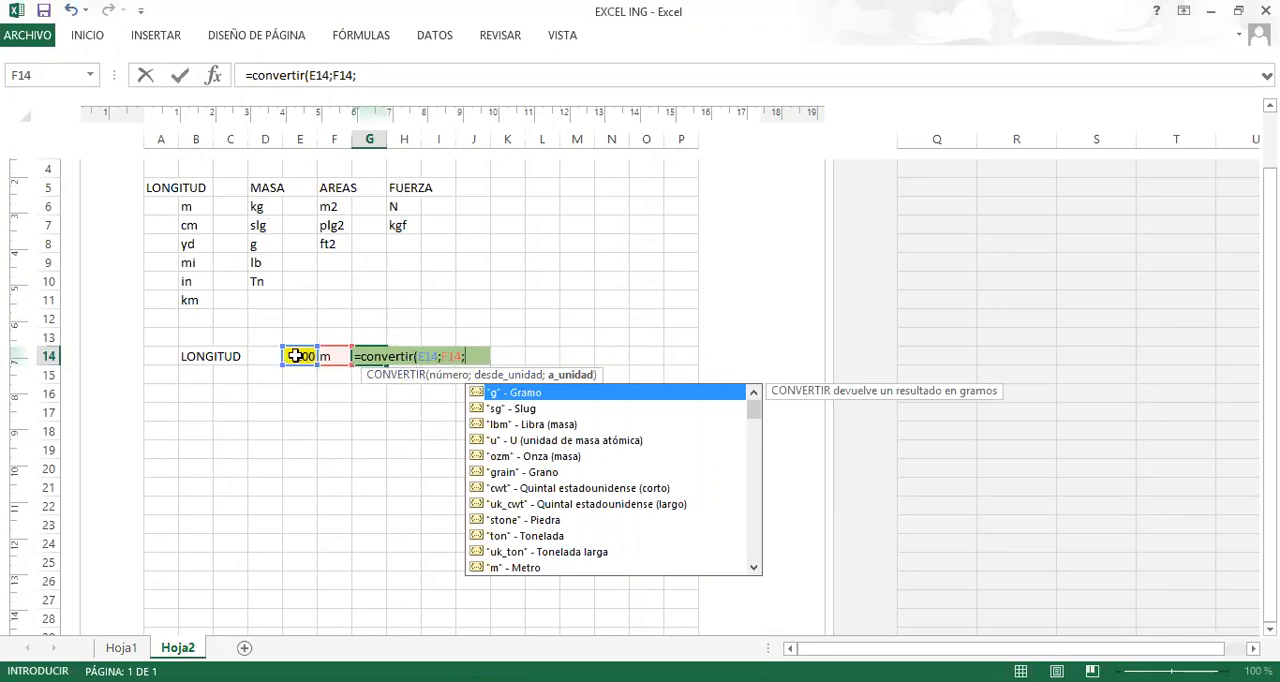
left_click(404, 339)
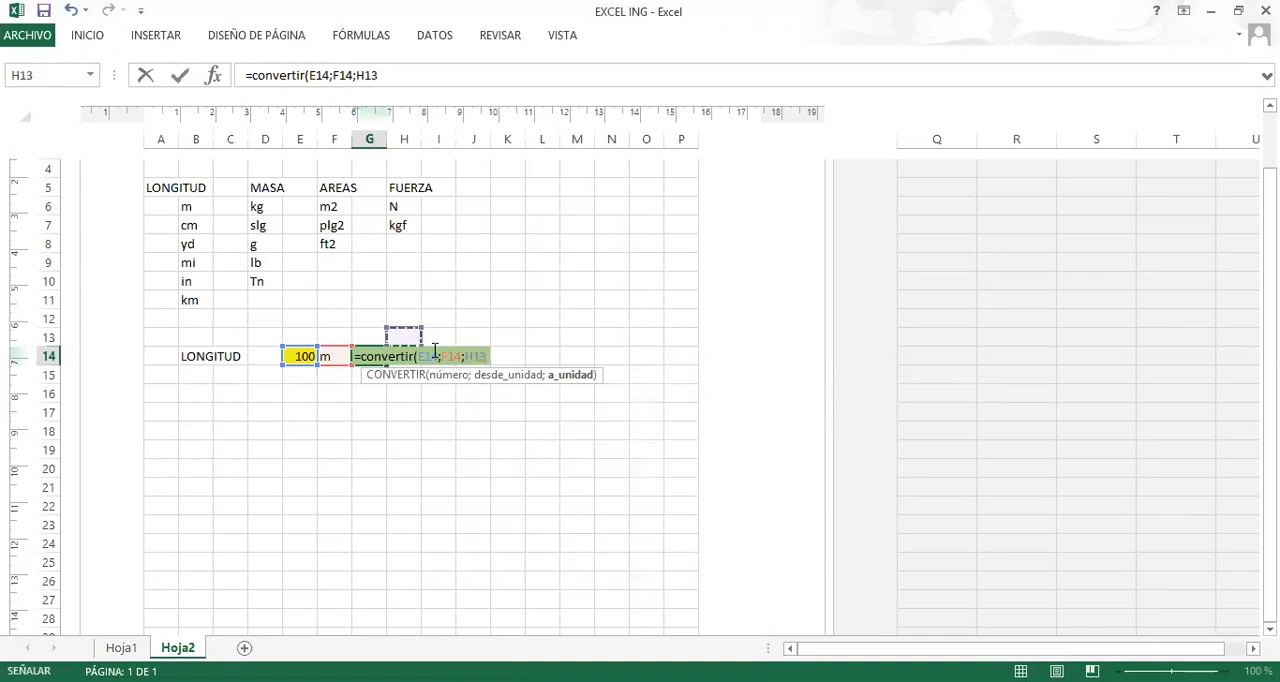
key("Down")
type(")")
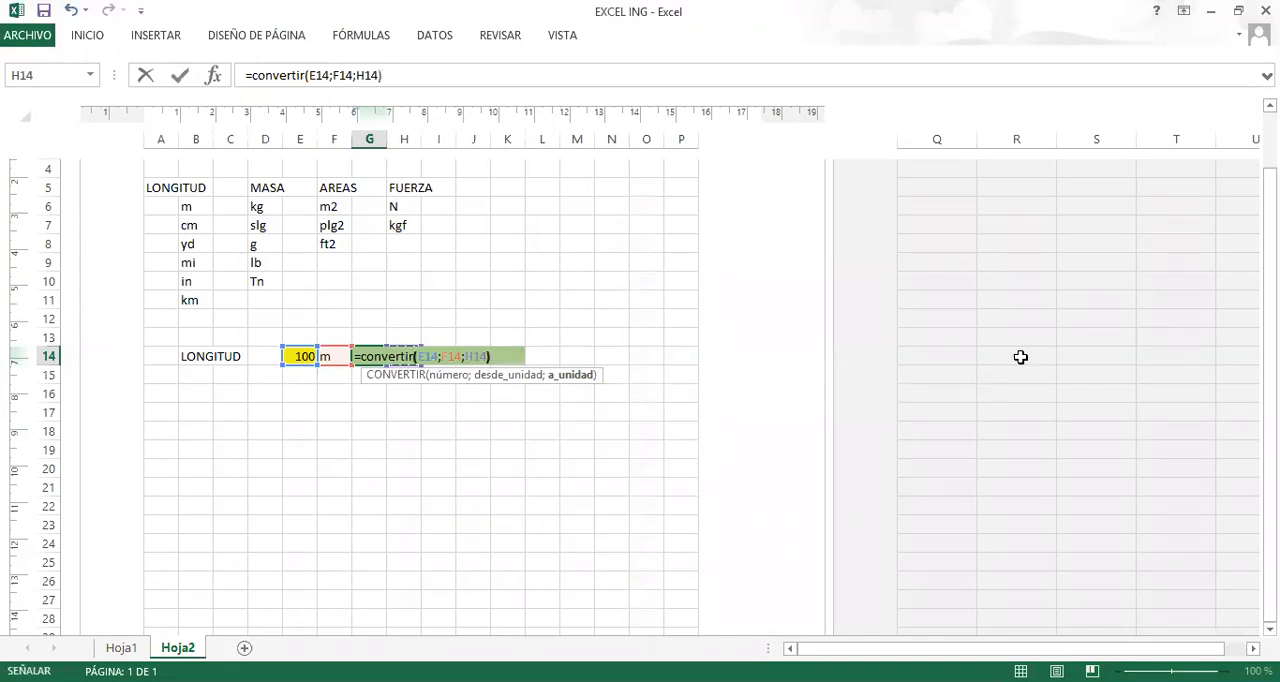
key("Return")
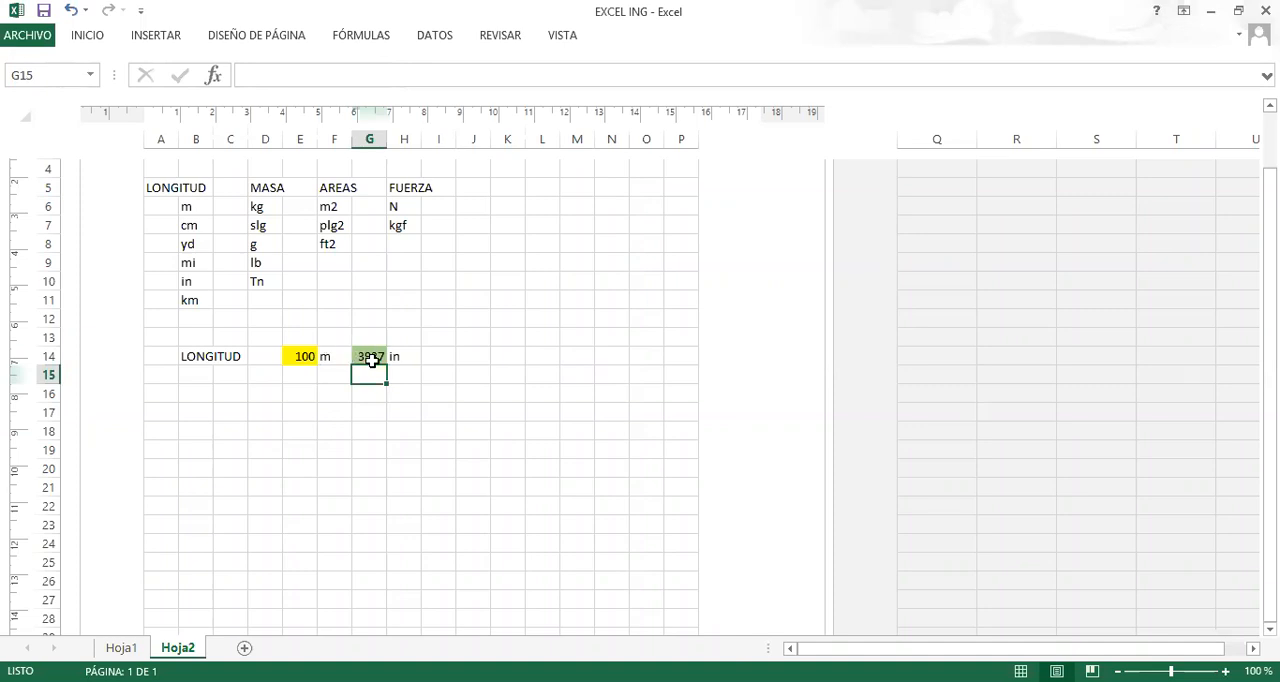
Set the length in the yellow cell E14 to 20 to test the conversion.
left_click(407, 357)
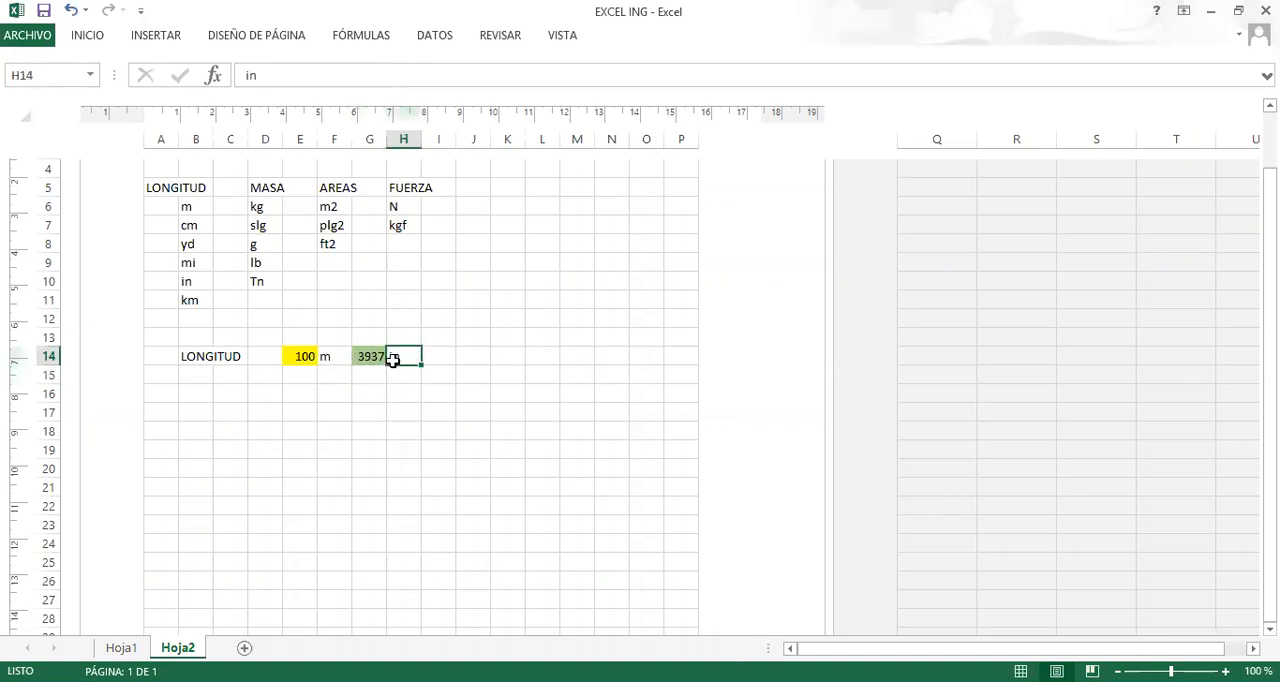
left_click(392, 392)
left_click(298, 357)
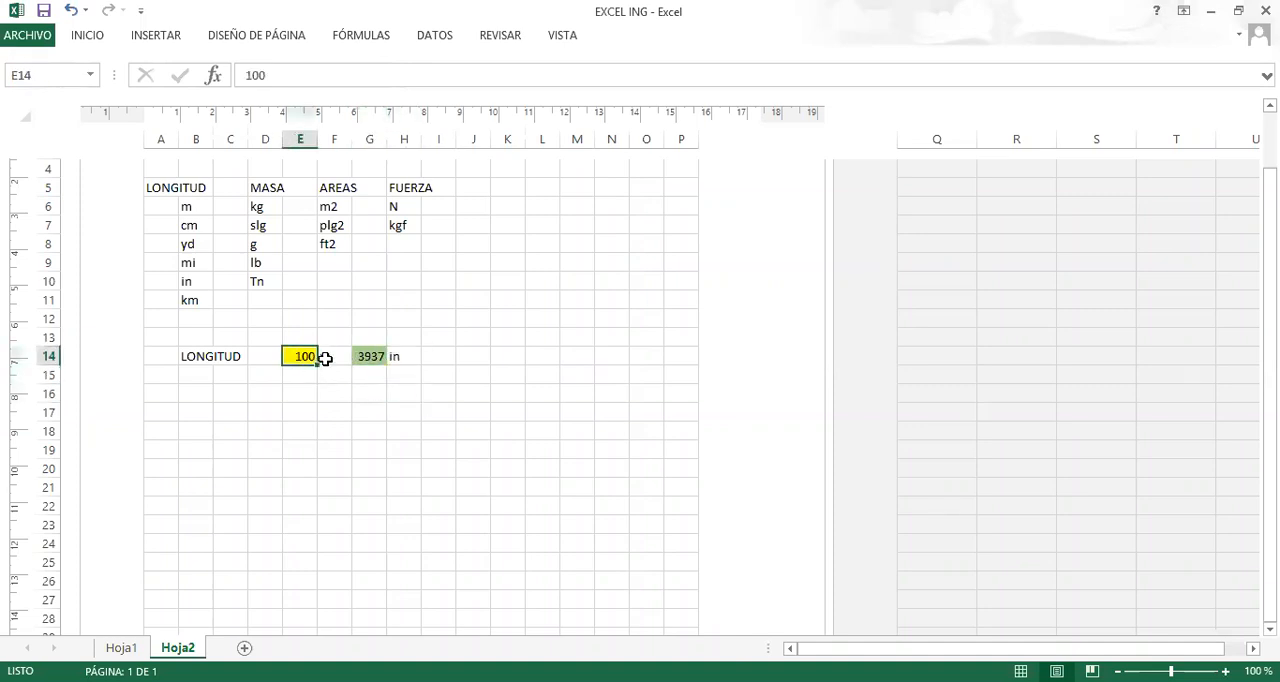
left_click(325, 358)
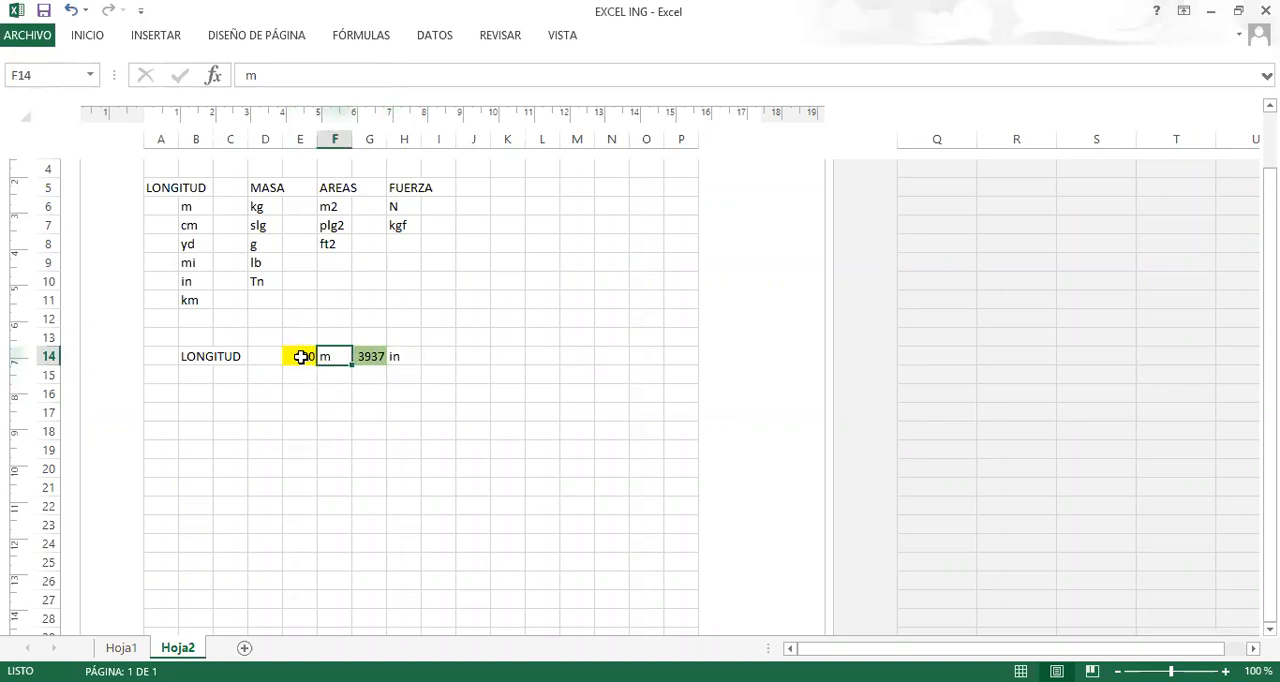
left_click(301, 357)
type("20")
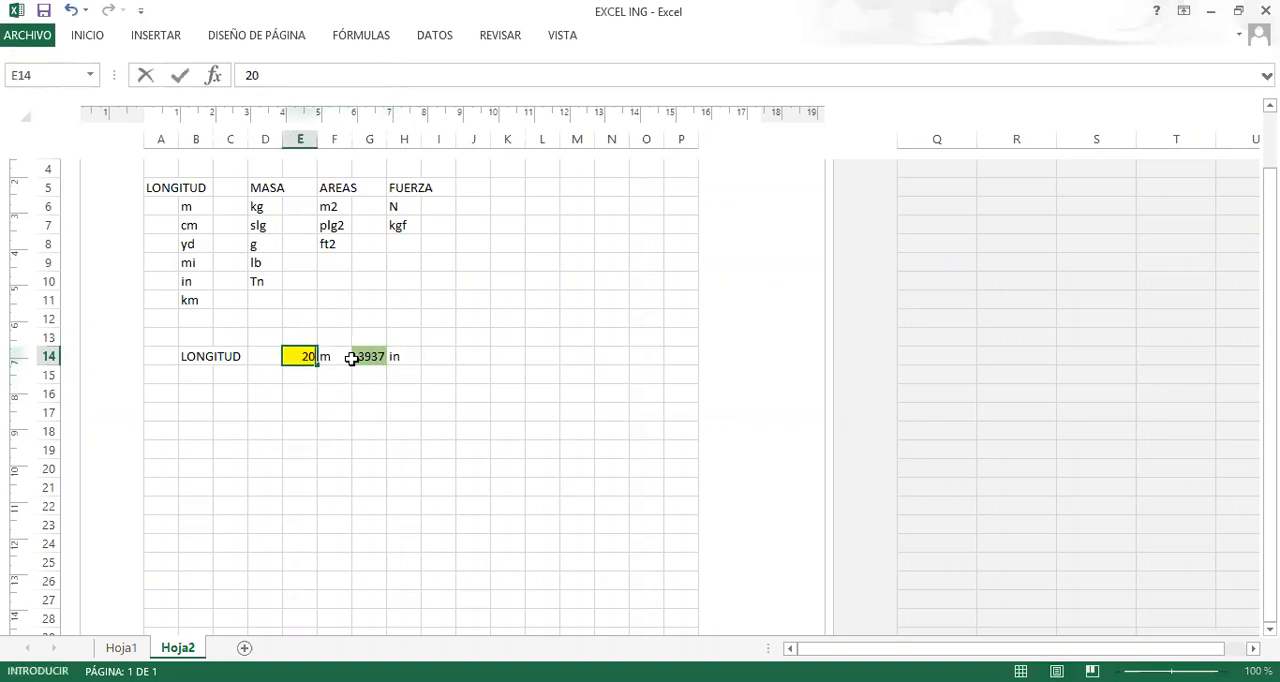
key("Return")
Set the length in the yellow cell E14 to 30.
key("Up")
type("30")
key("Return")
Change the source unit in cell F14 to cm.
key("Right")
key("Up")
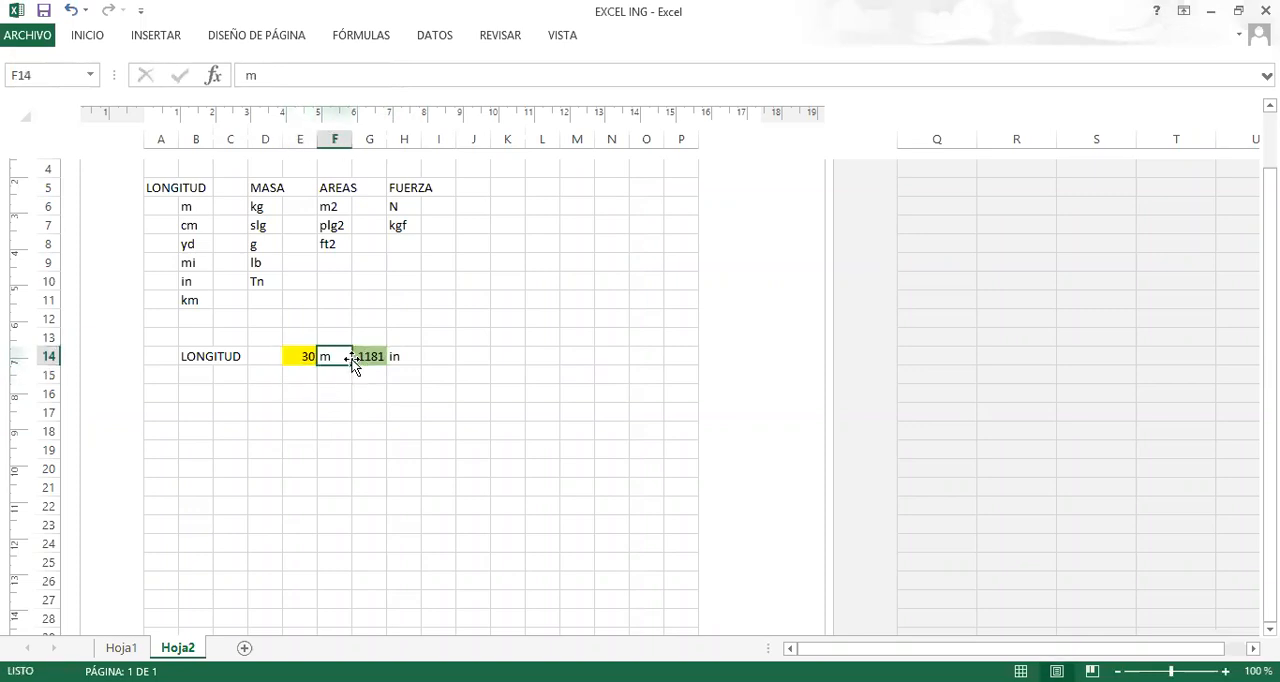
key("Right")
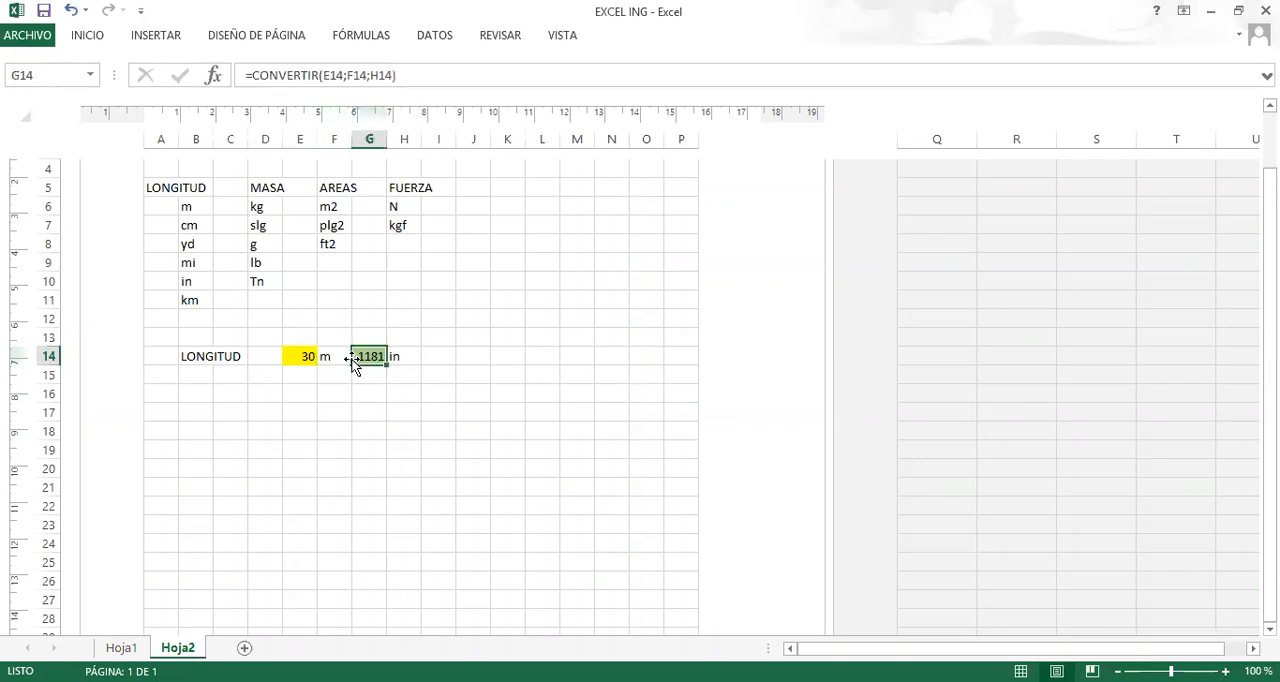
left_click(330, 358)
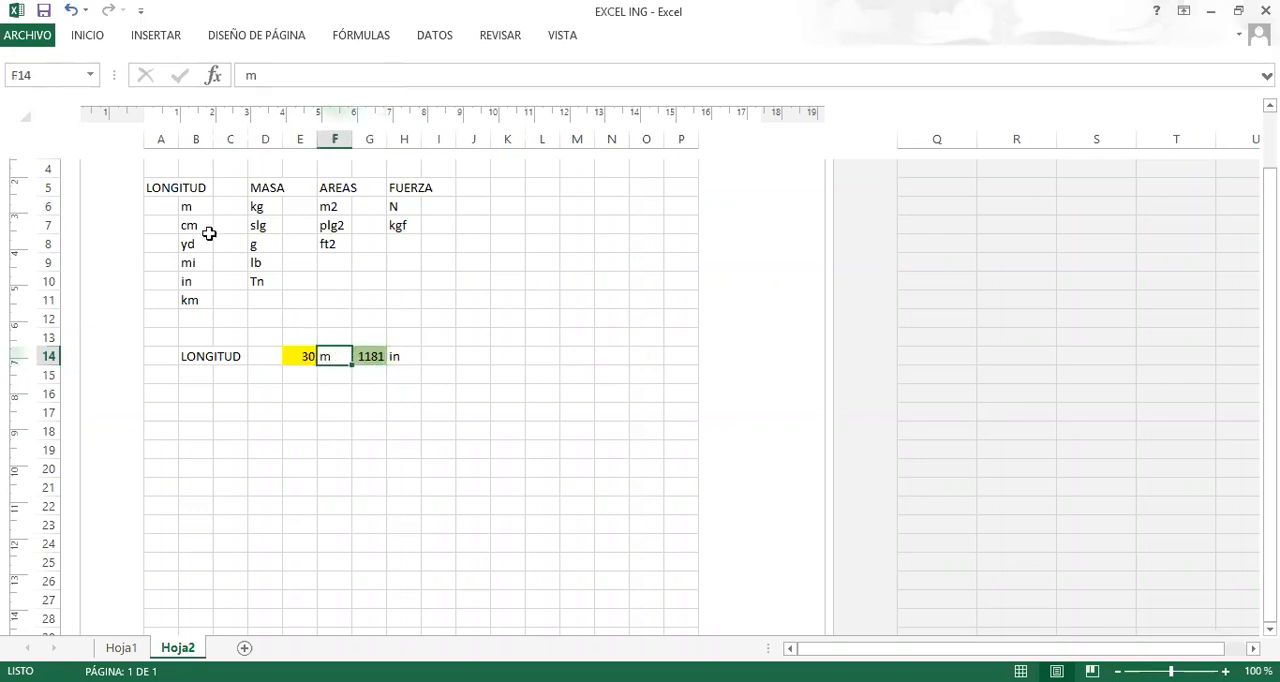
type("cm")
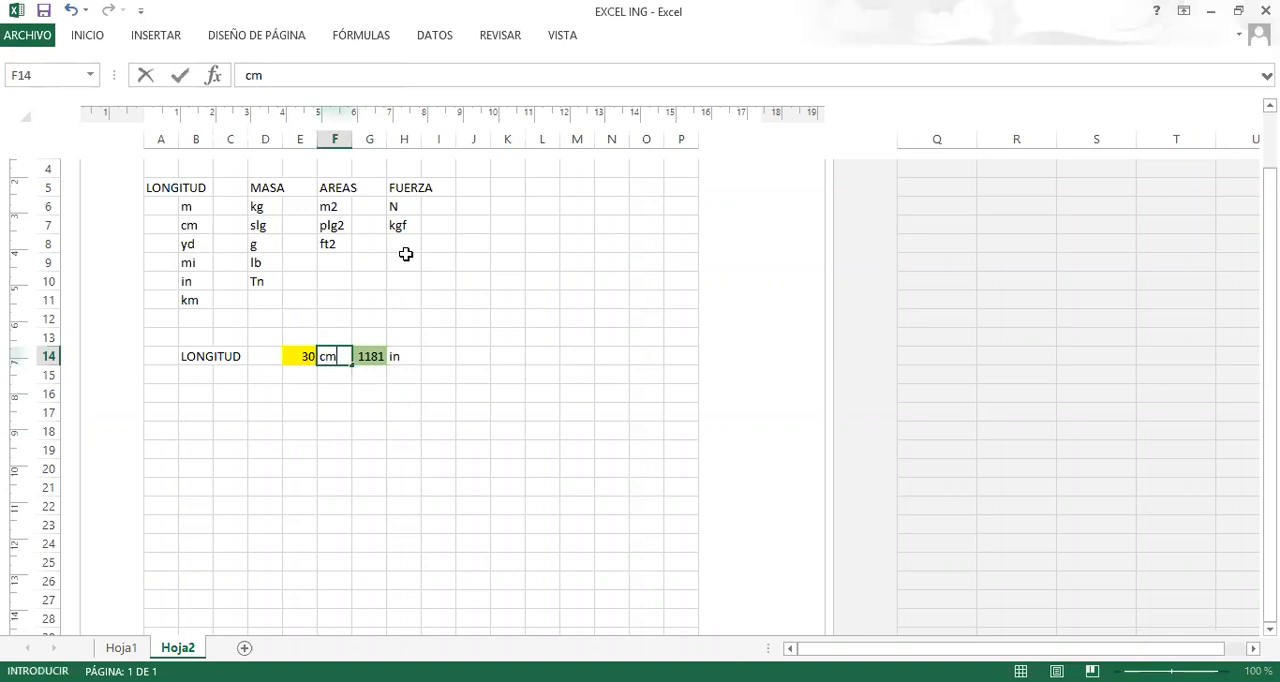
key("Return")
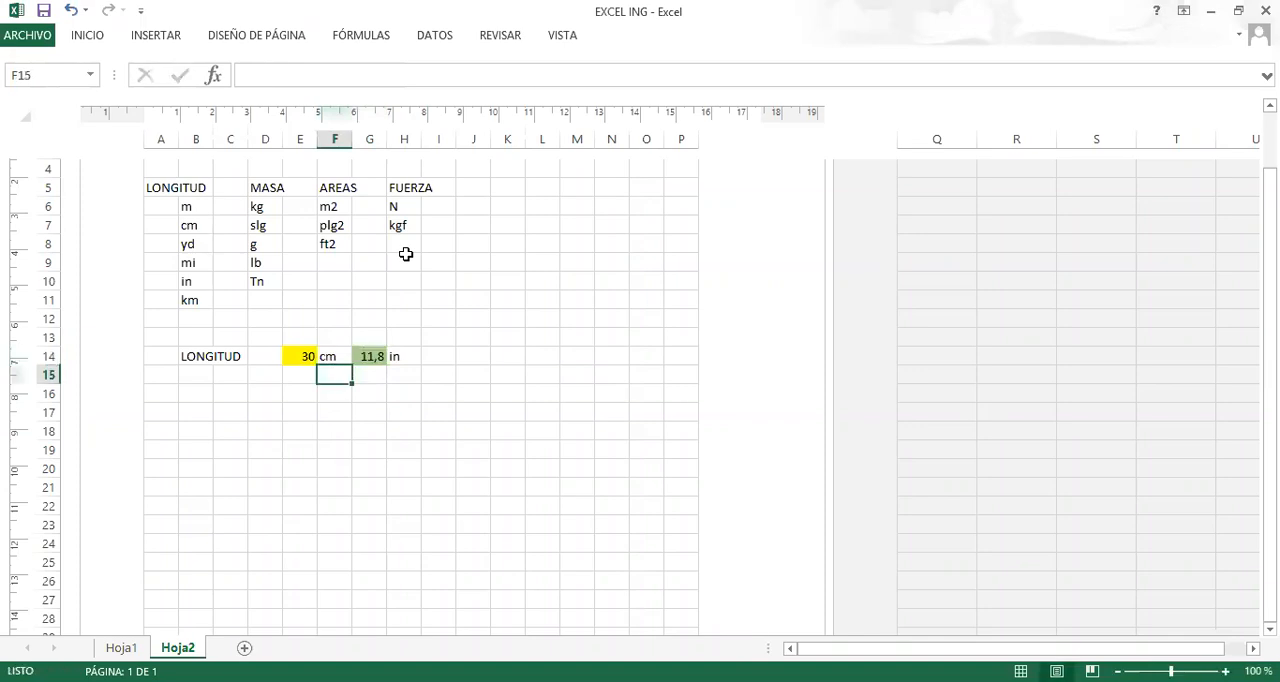
Change the target unit in cell H14 to yd.
key("Right")
key("Up")
key("Right")
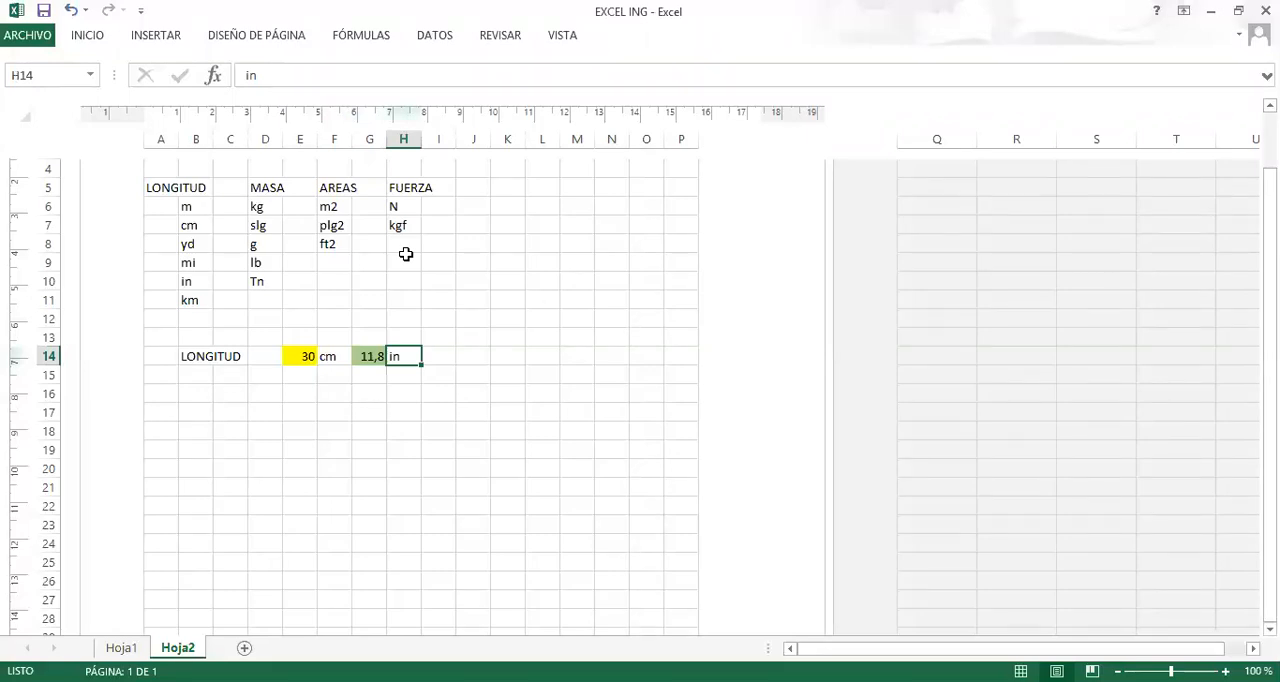
type("yd")
key("Return")
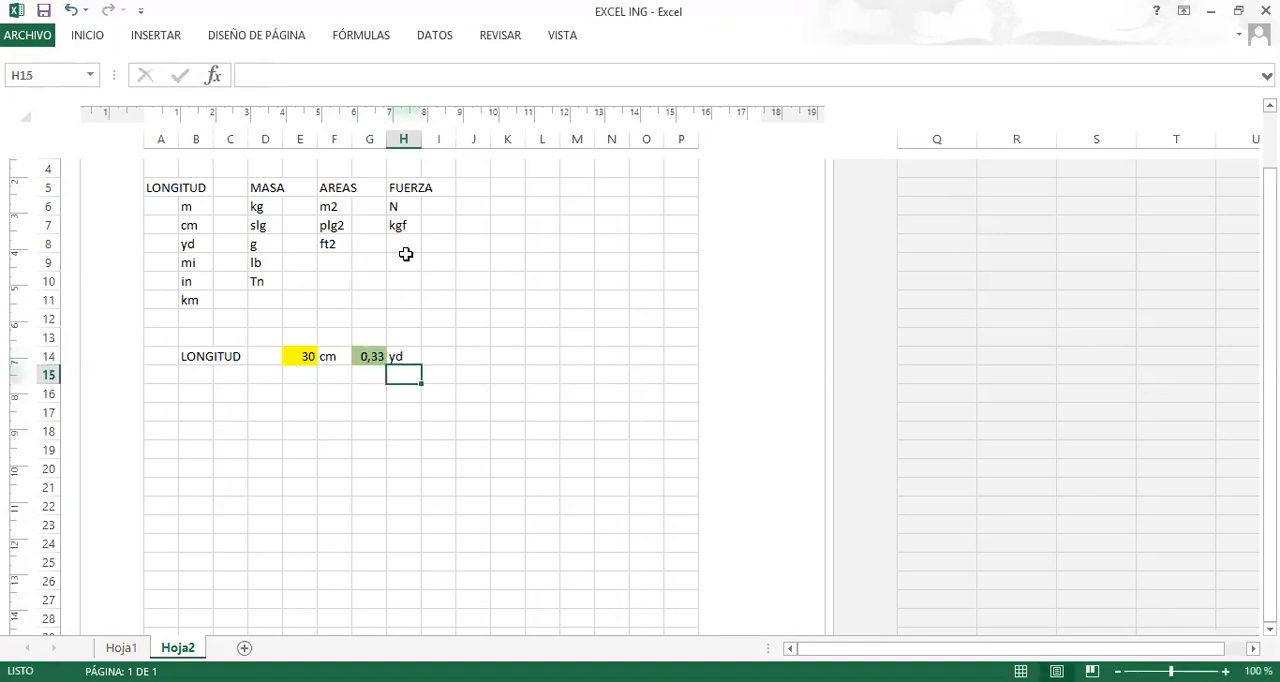
Start a data validation rule for the source unit cell F14 that allows a Lista.
left_click(203, 246)
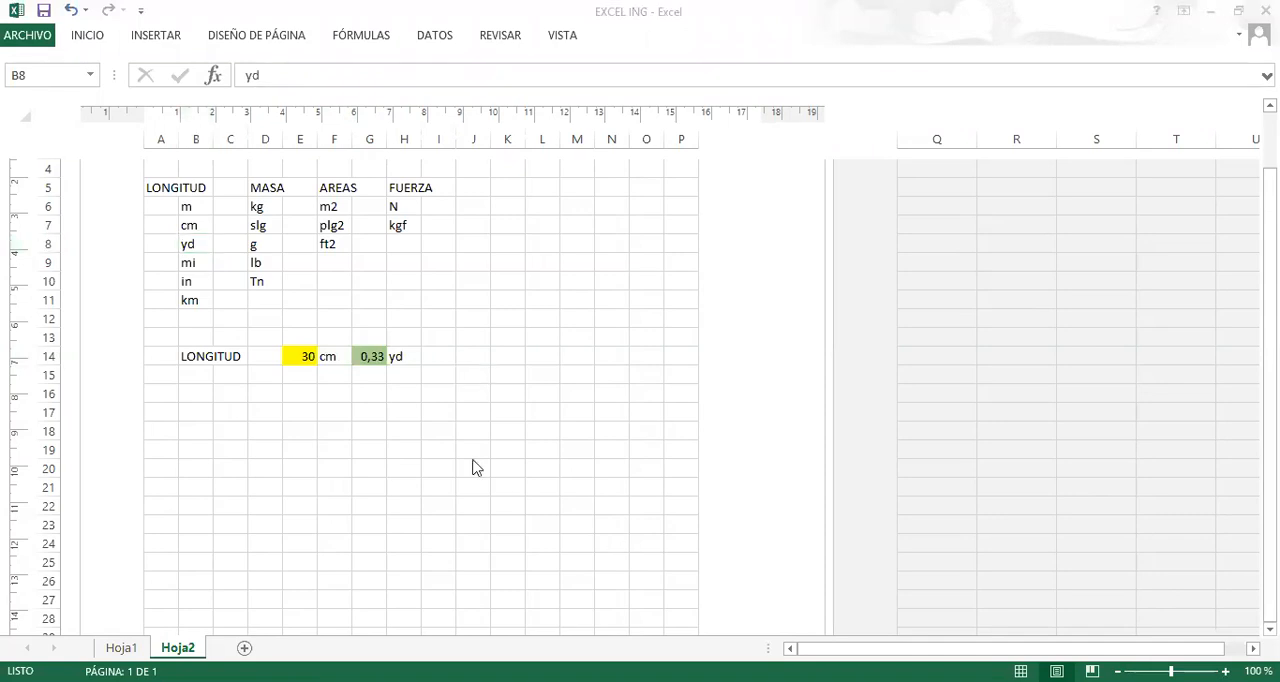
left_click(341, 356)
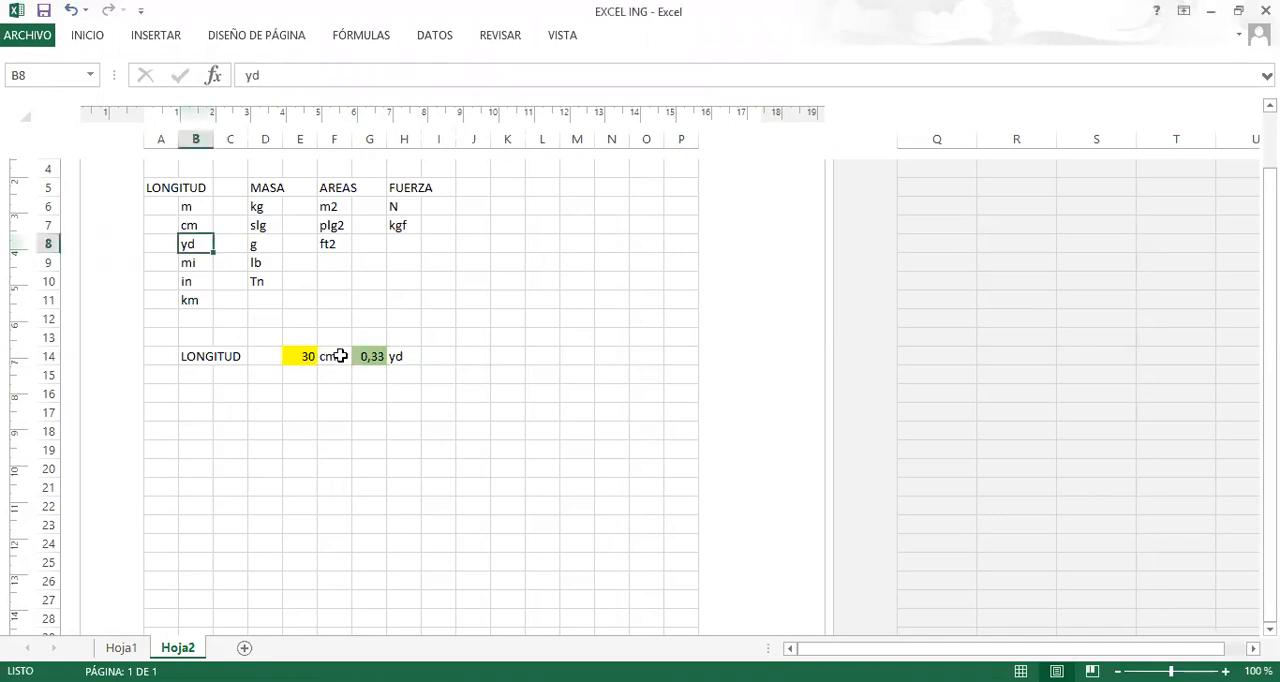
left_click(340, 356)
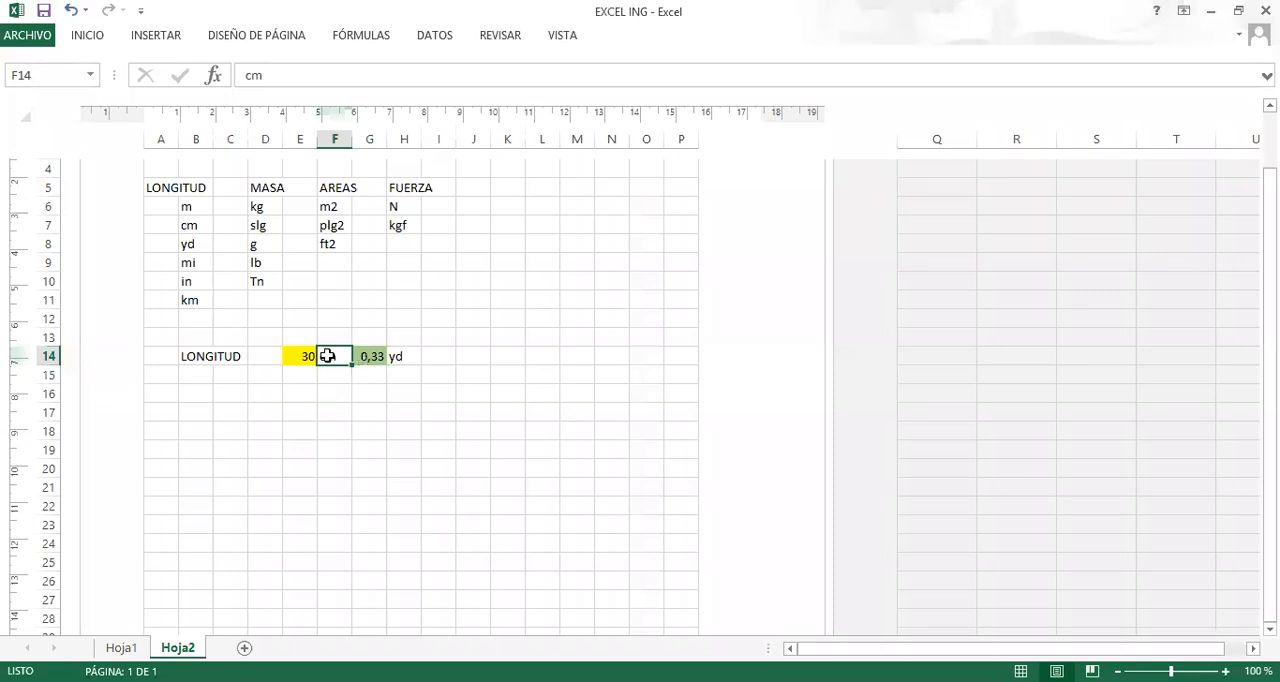
left_click(349, 396)
left_click(337, 357)
left_click(437, 38)
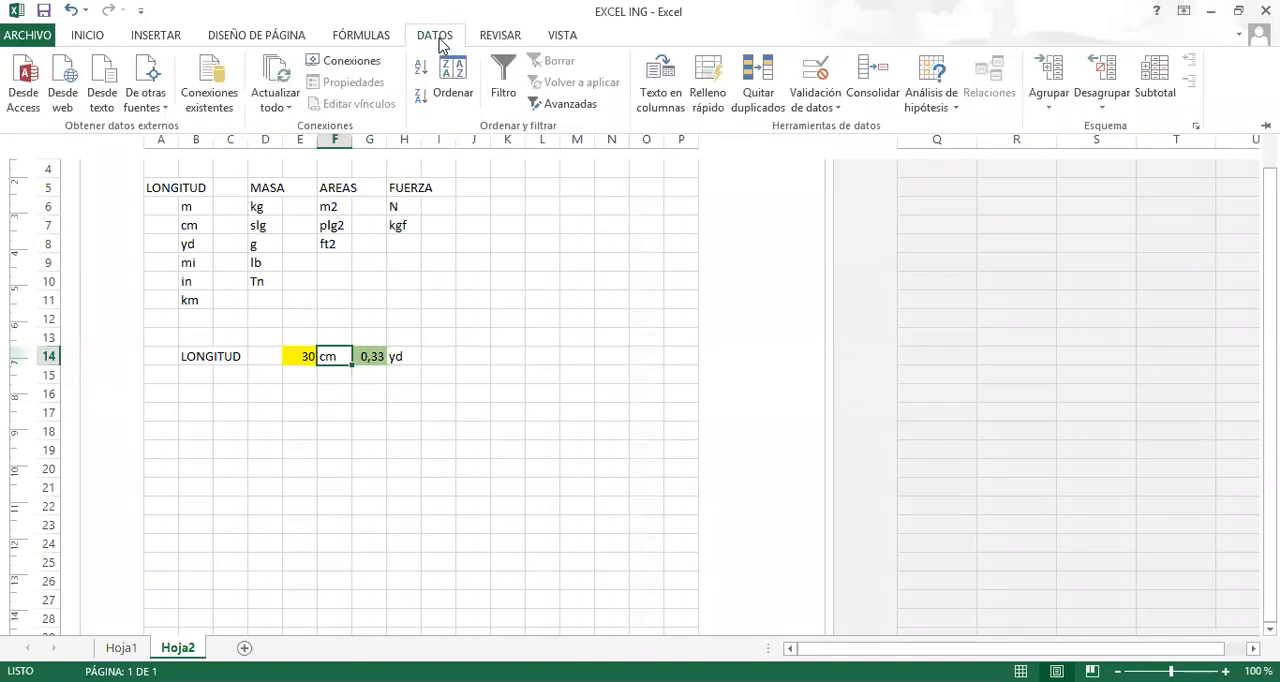
left_click(840, 110)
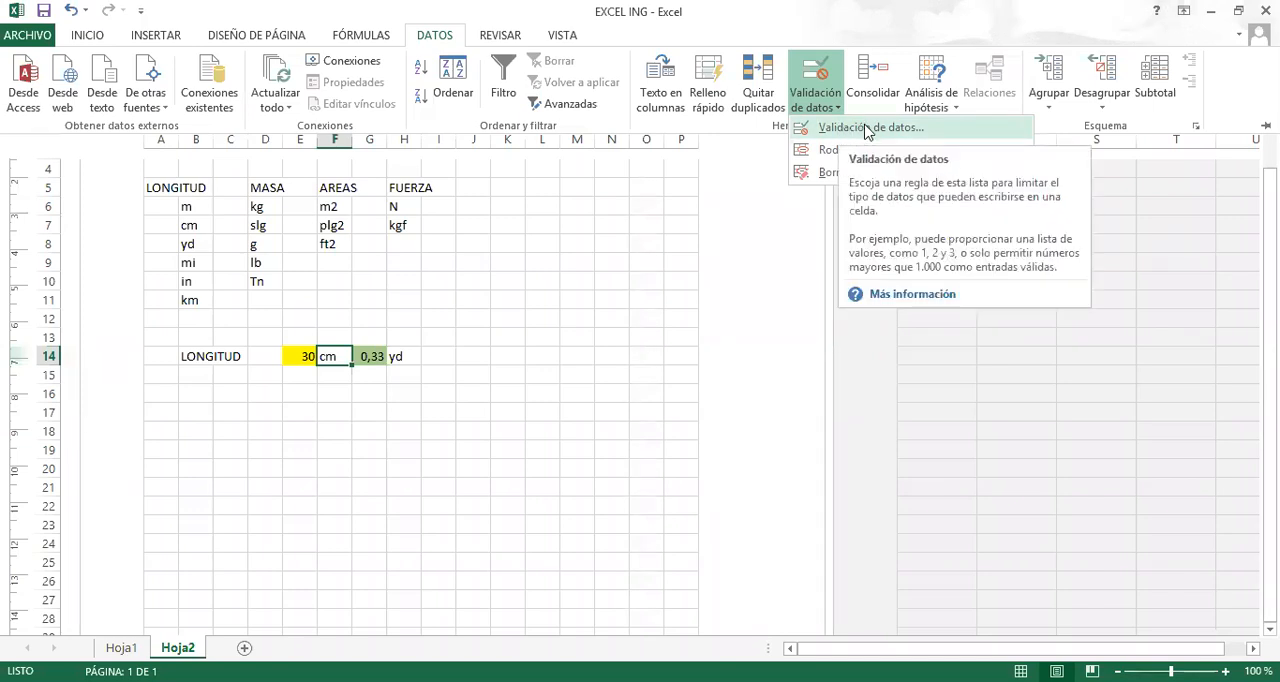
left_click(866, 131)
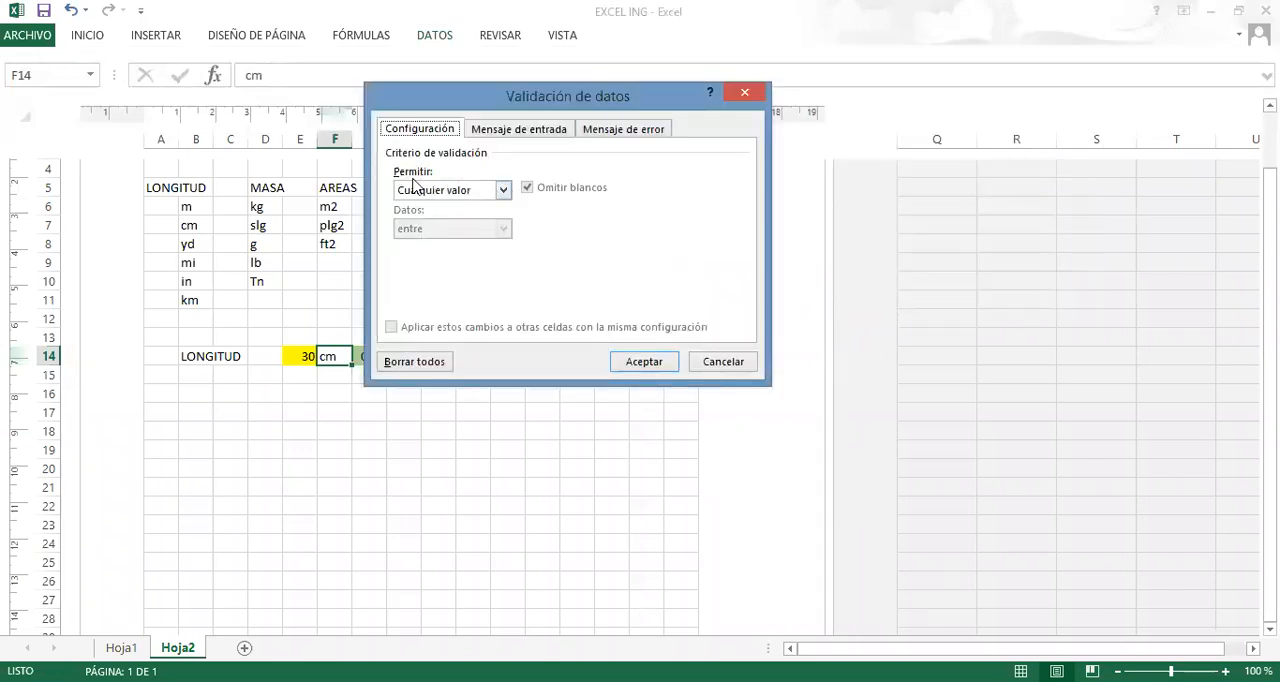
left_click(503, 190)
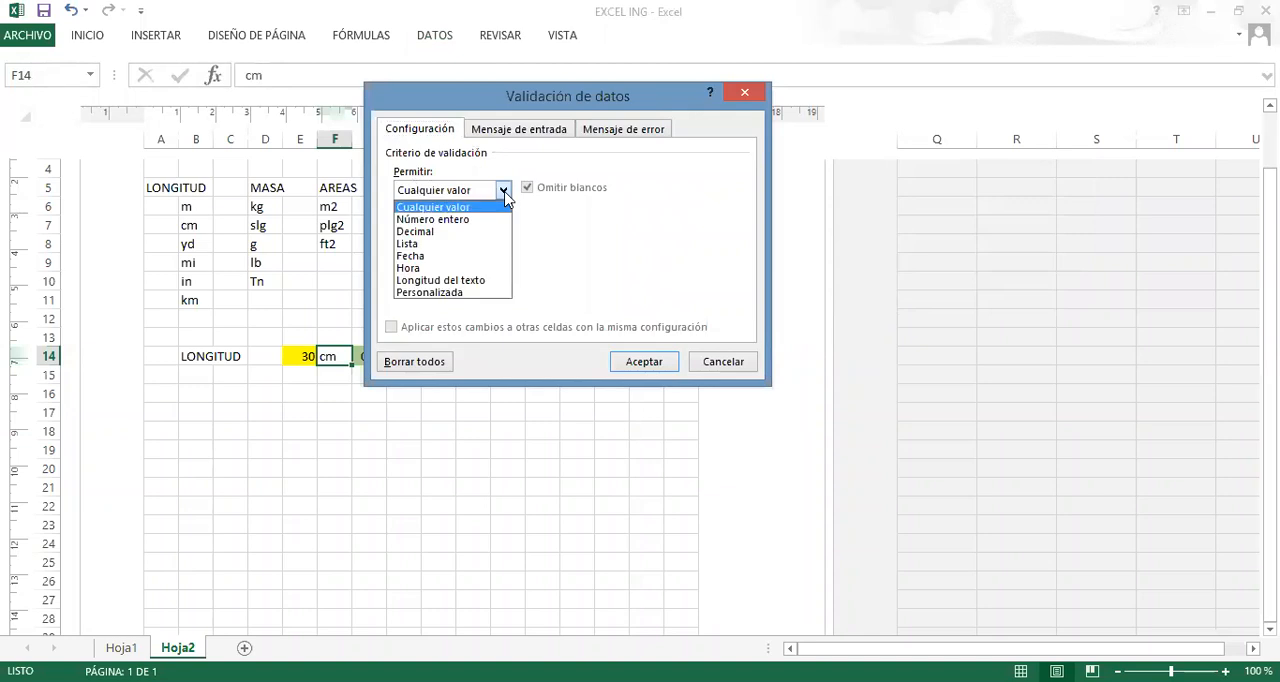
left_click(425, 247)
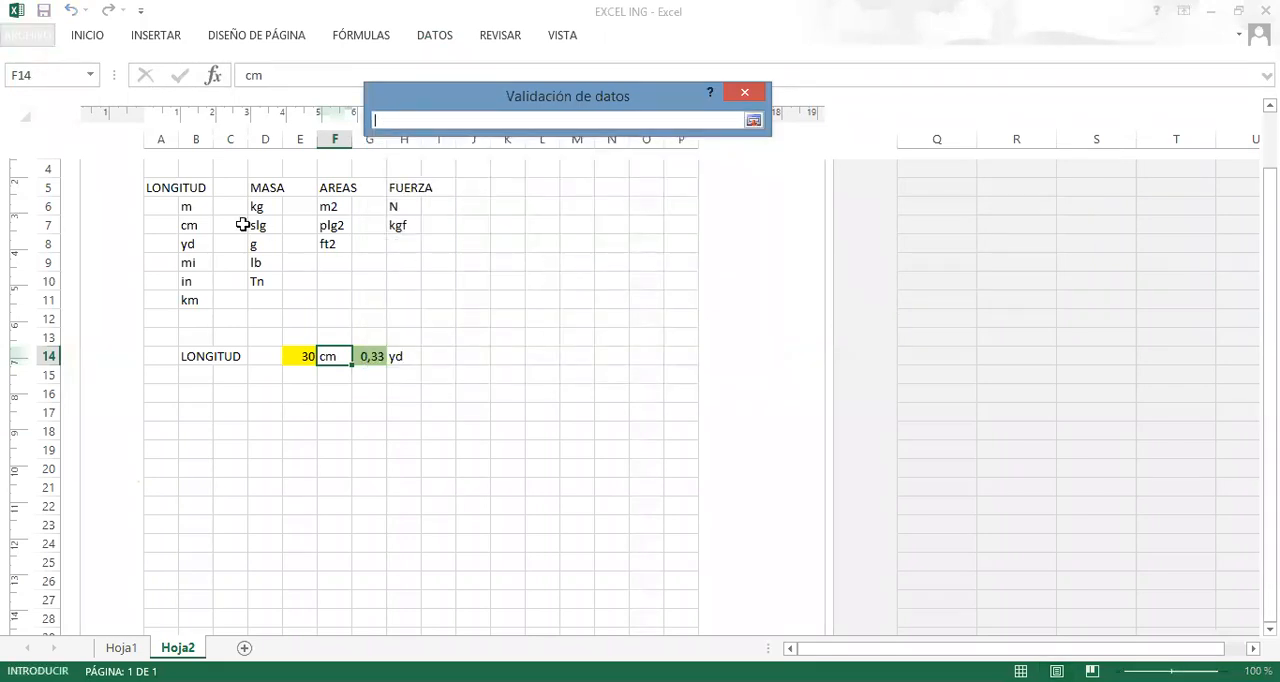
Use the length units in B6:B11 as the list source for F14 and apply the validation.
left_click(193, 206)
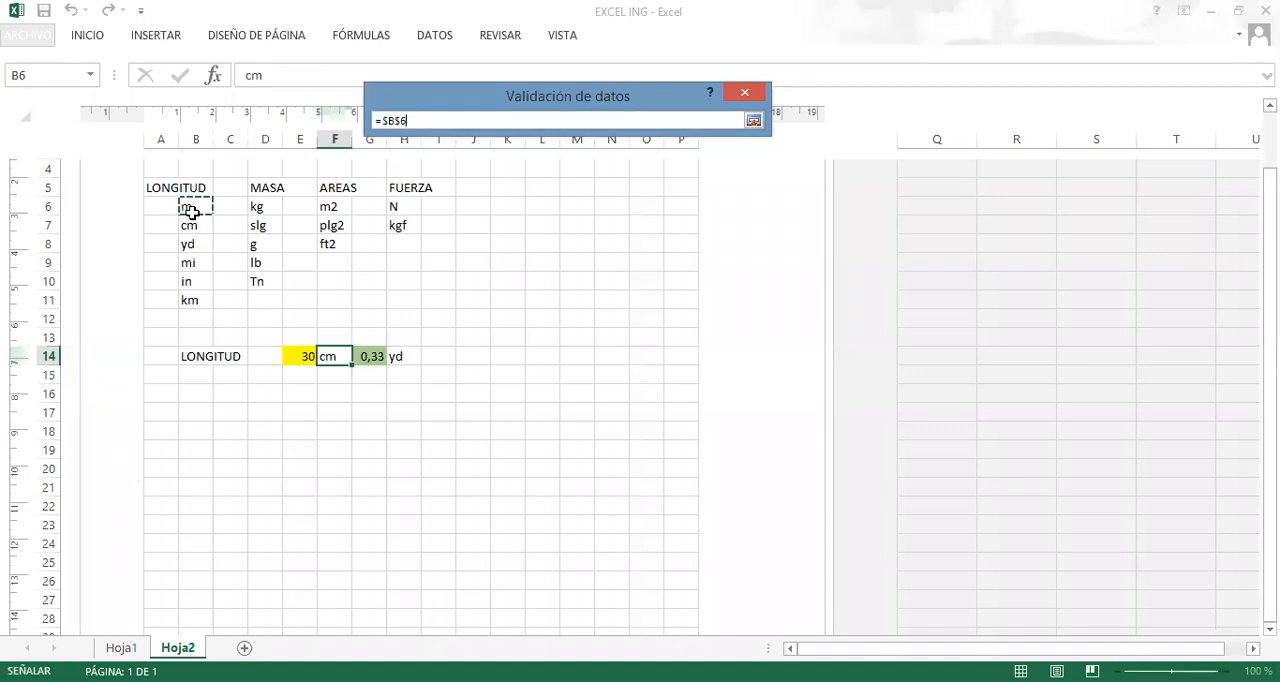
left_click_drag(190, 211, 195, 300)
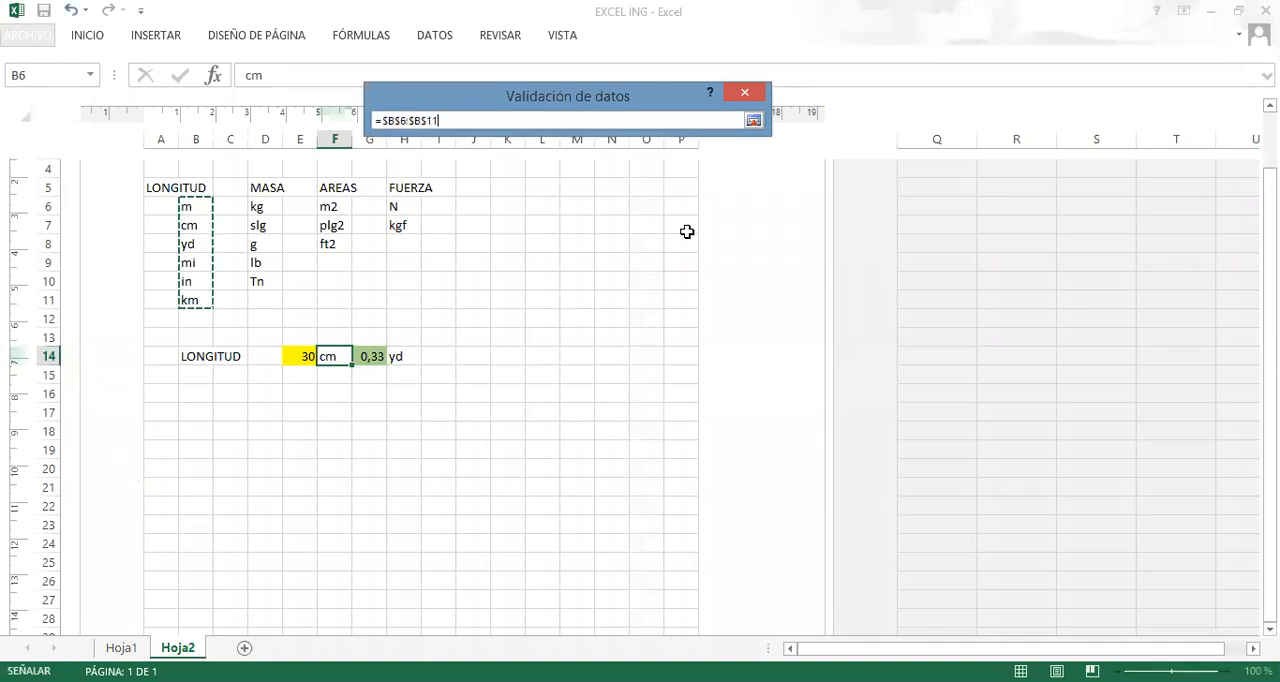
left_click(754, 121)
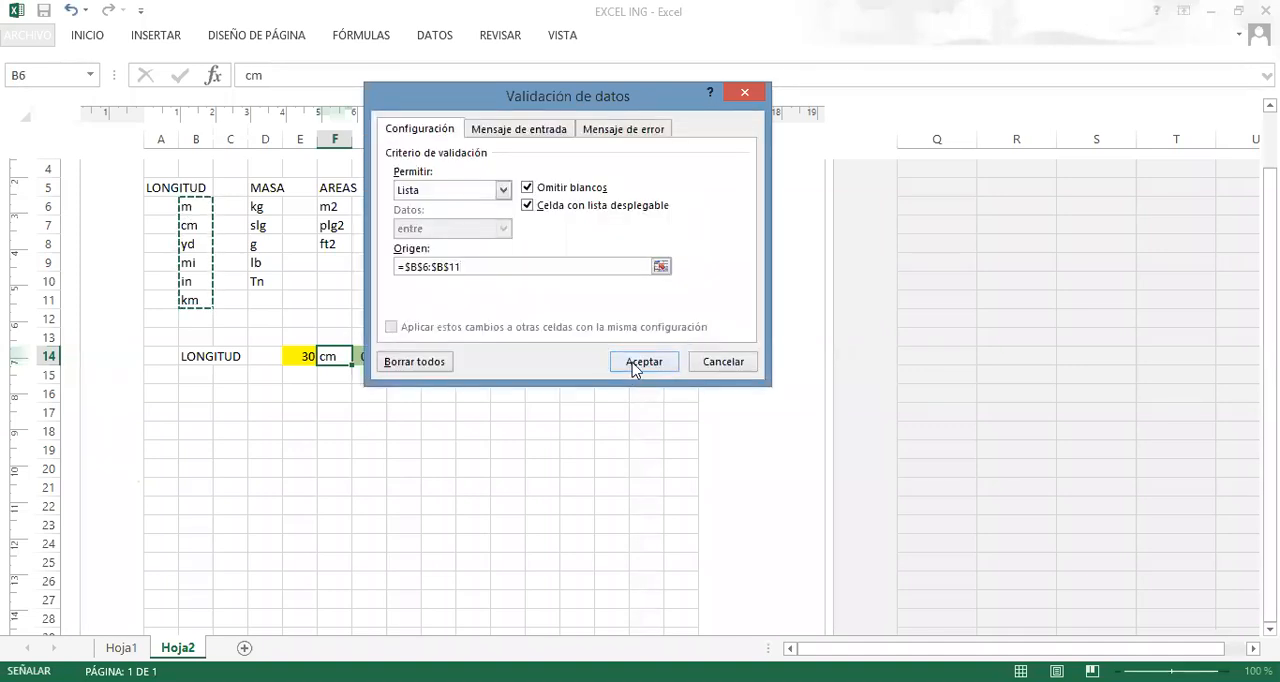
left_click(633, 364)
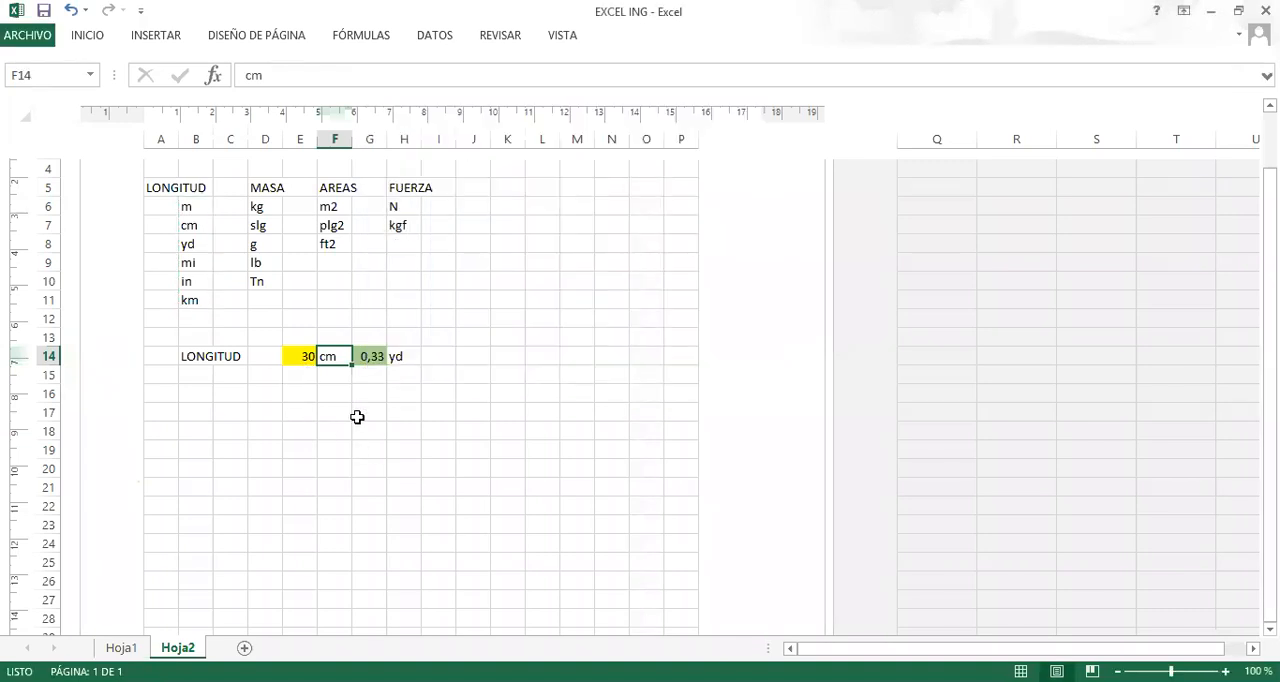
Try the new unit list in F14 by choosing m as the source unit.
left_click(360, 357)
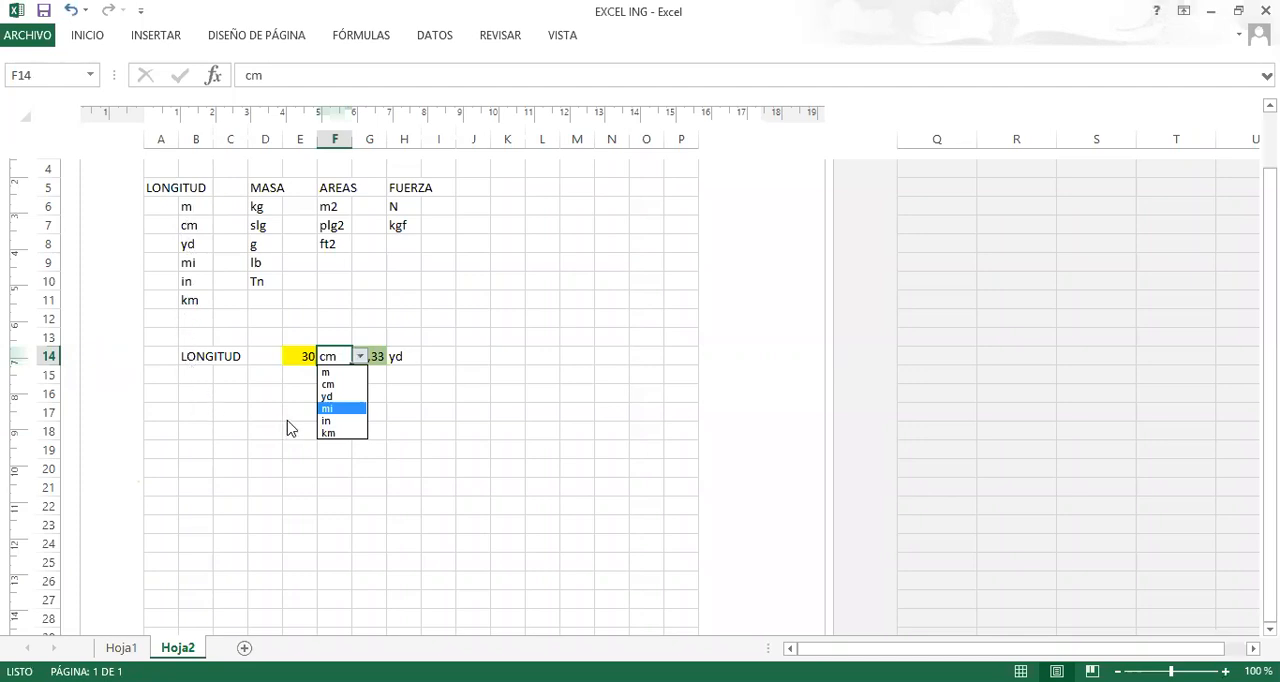
left_click(338, 388)
left_click(359, 357)
left_click(330, 372)
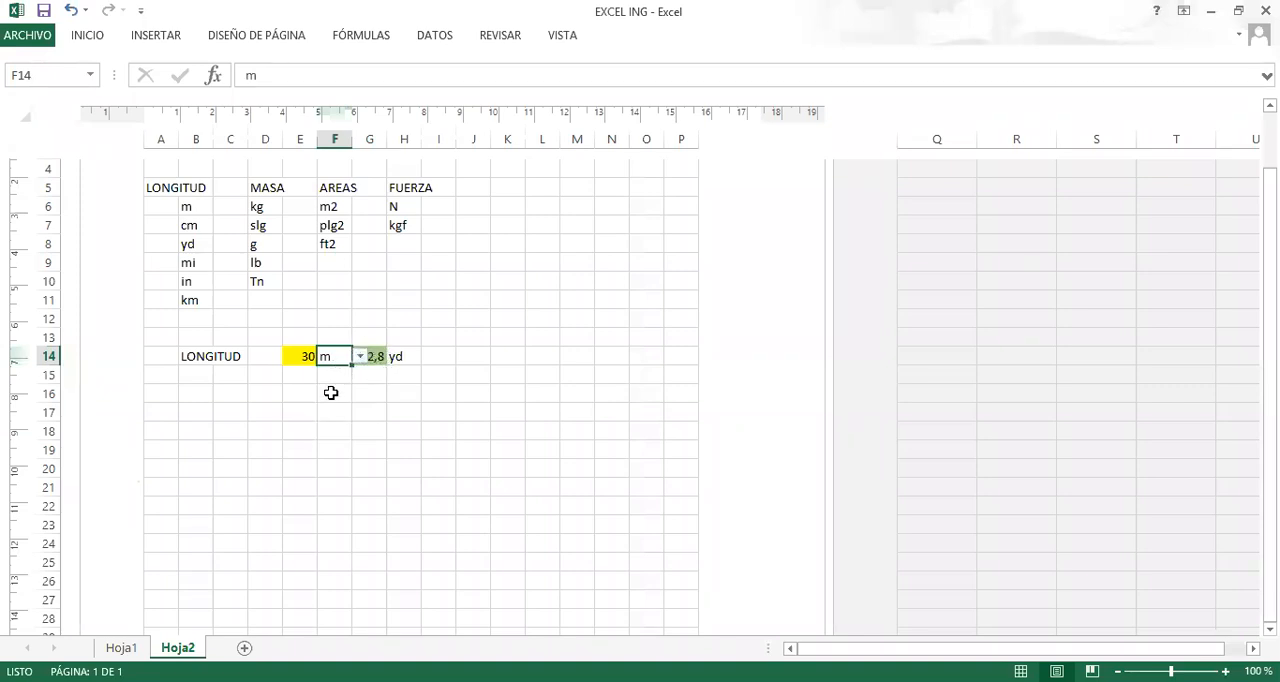
left_click(332, 392)
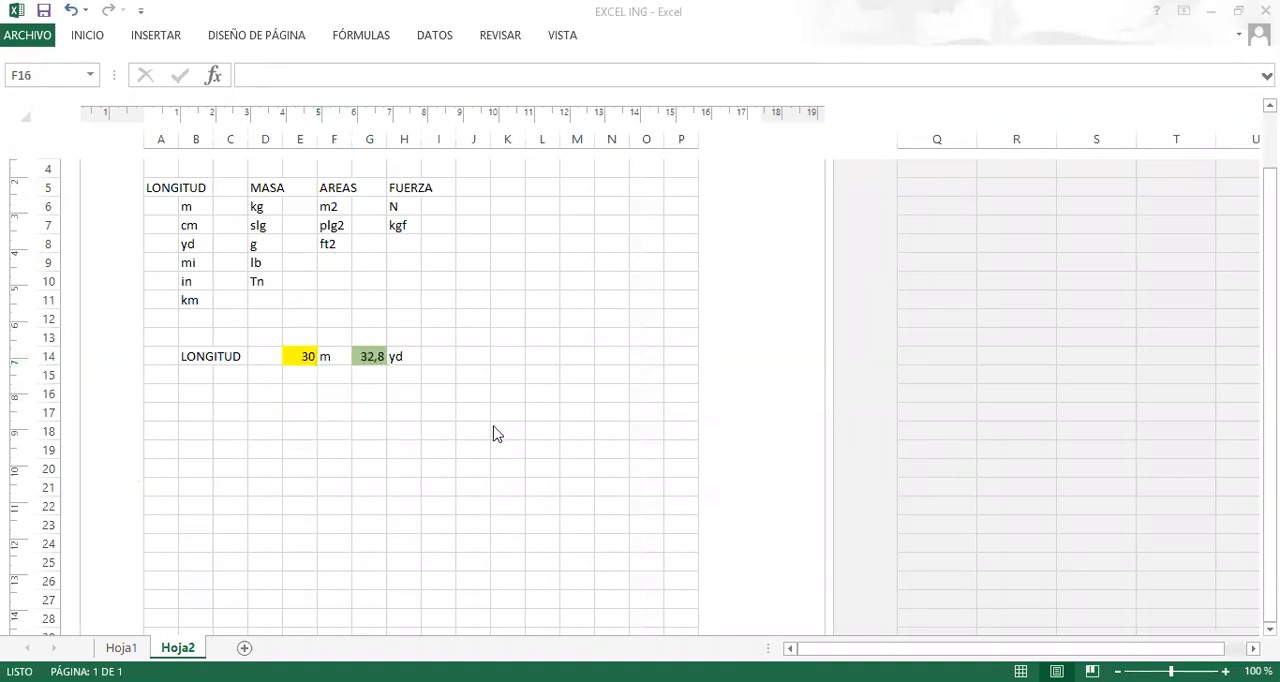
Choose yd from the unit list in cell F14 as the source unit.
left_click(195, 371)
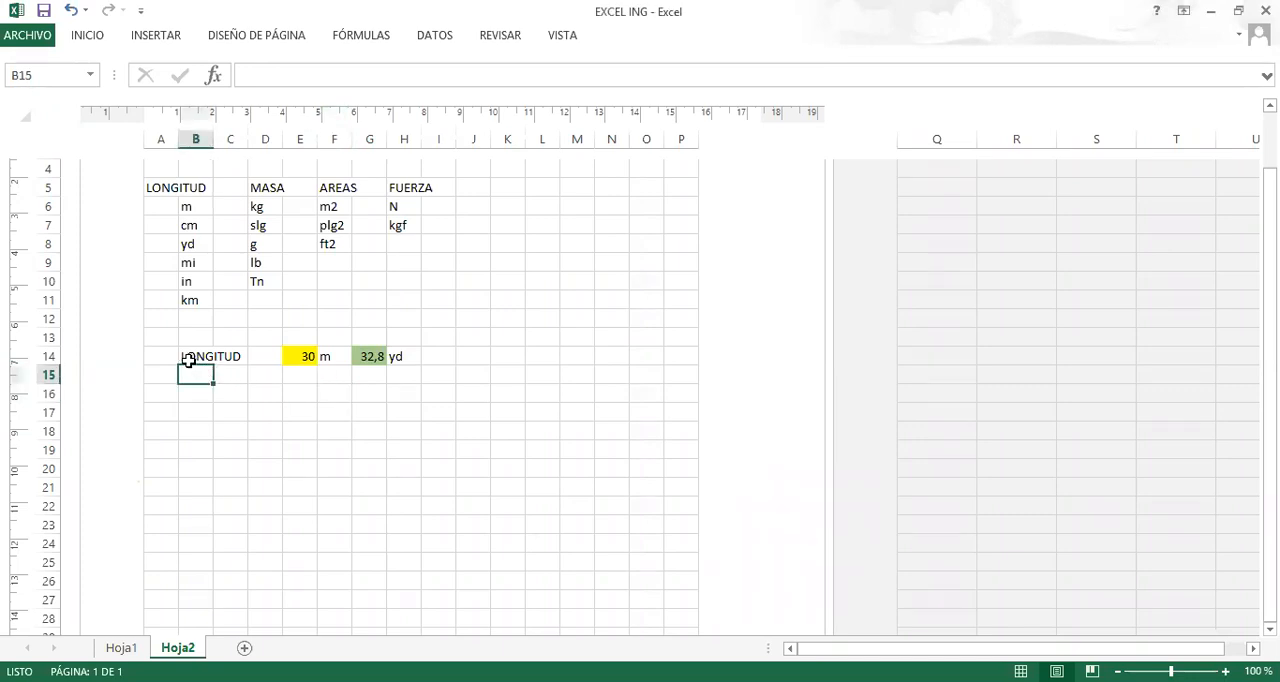
left_click(189, 358)
left_click(401, 358)
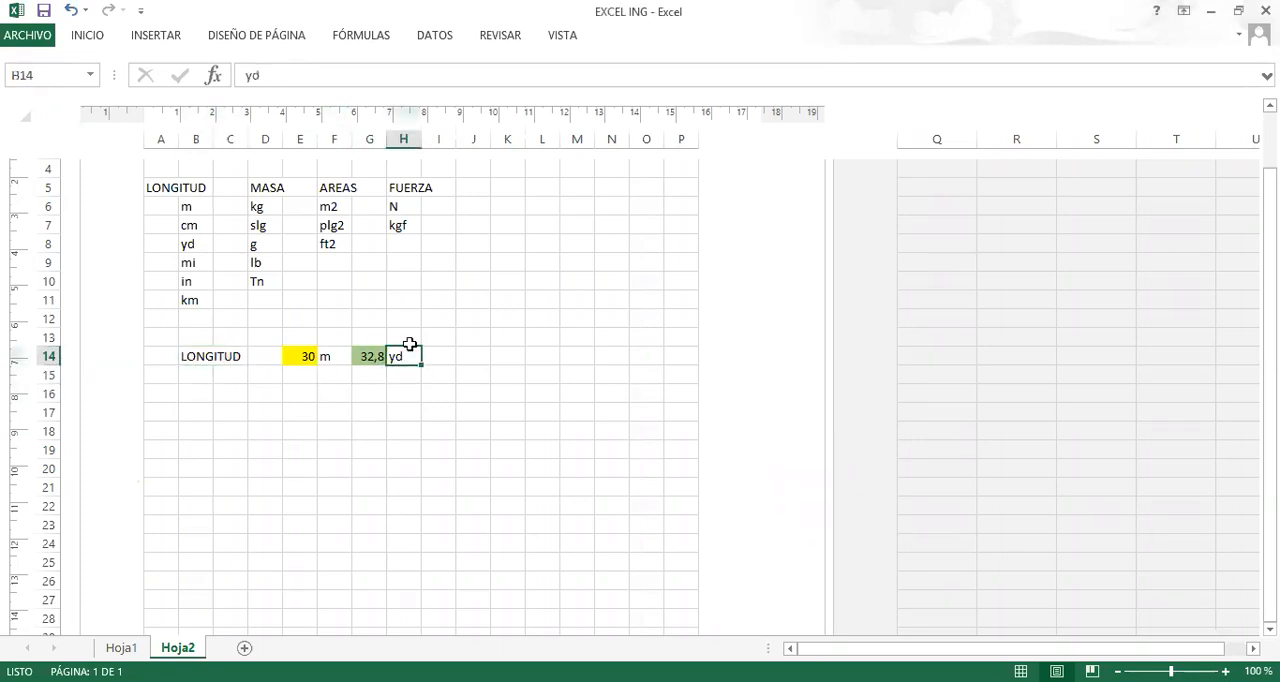
left_click(337, 357)
left_click(360, 358)
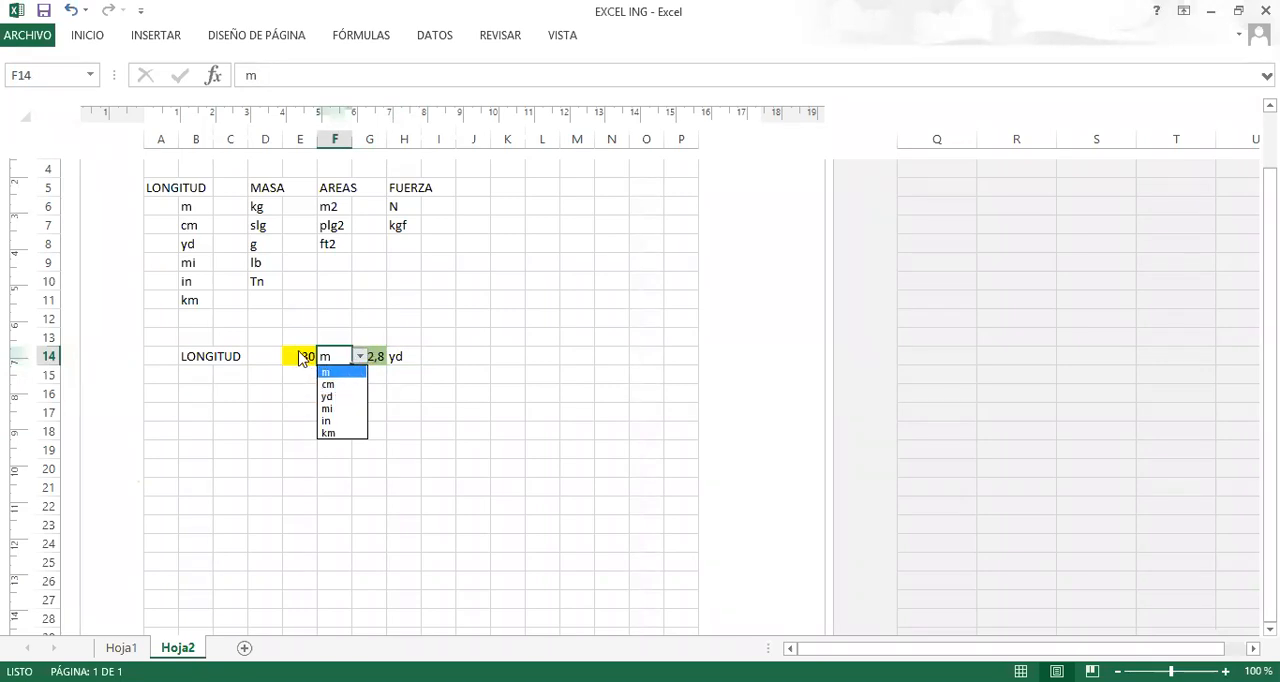
left_click(335, 397)
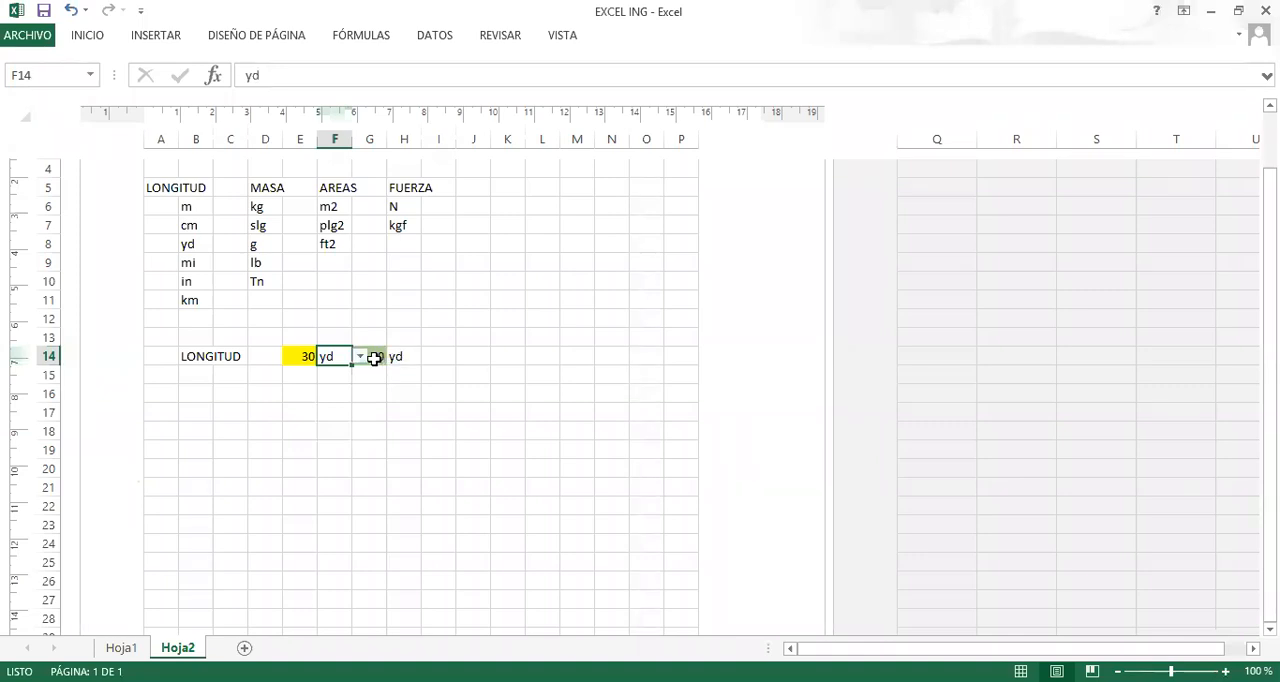
Start a data validation rule for the target unit cell H14 that allows a Lista.
left_click(406, 357)
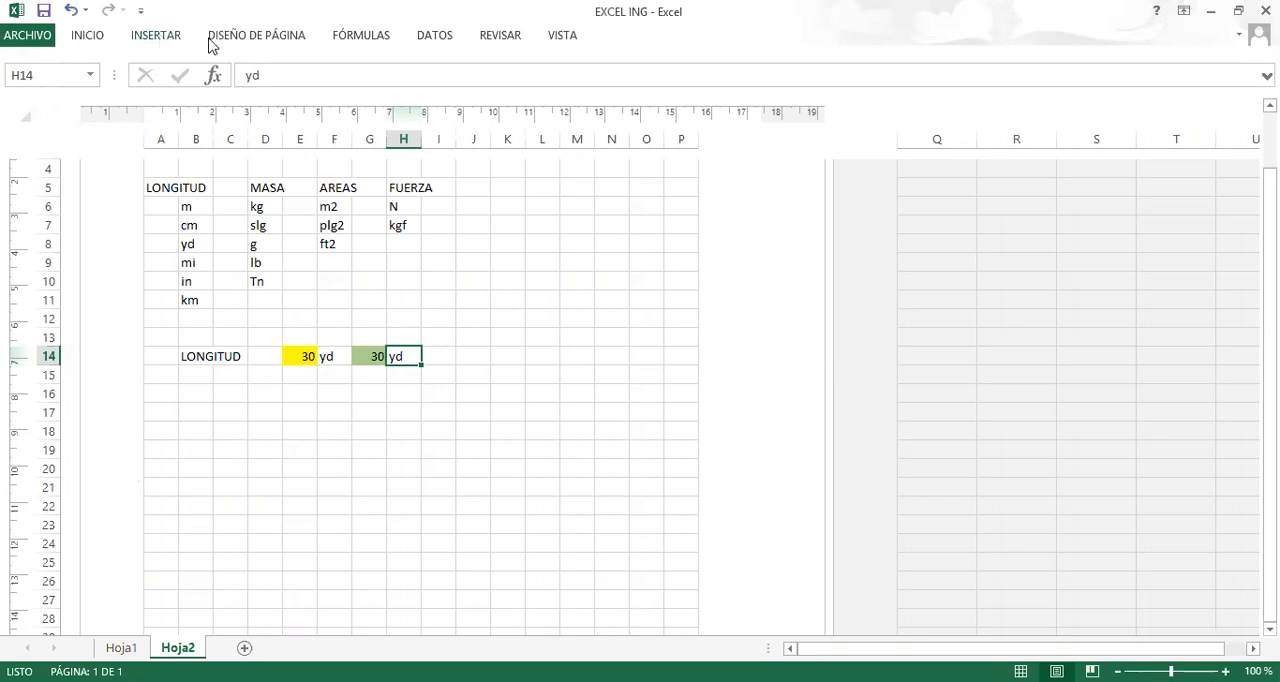
left_click(433, 37)
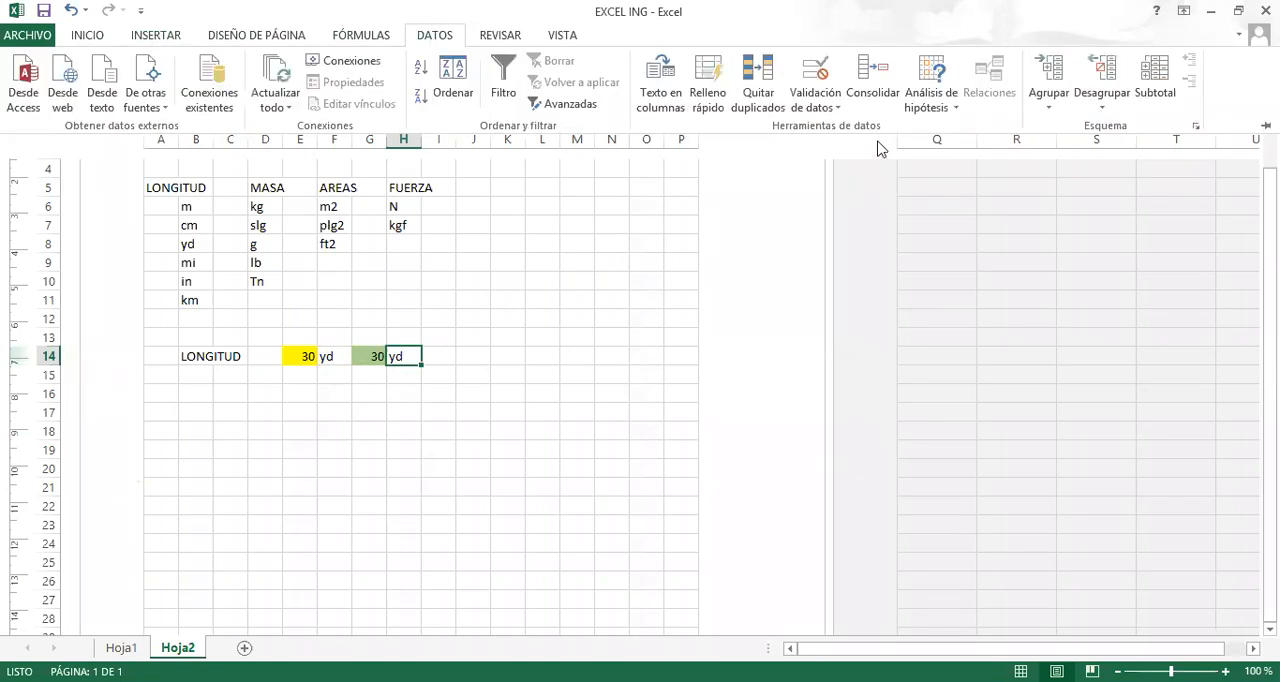
left_click(944, 113)
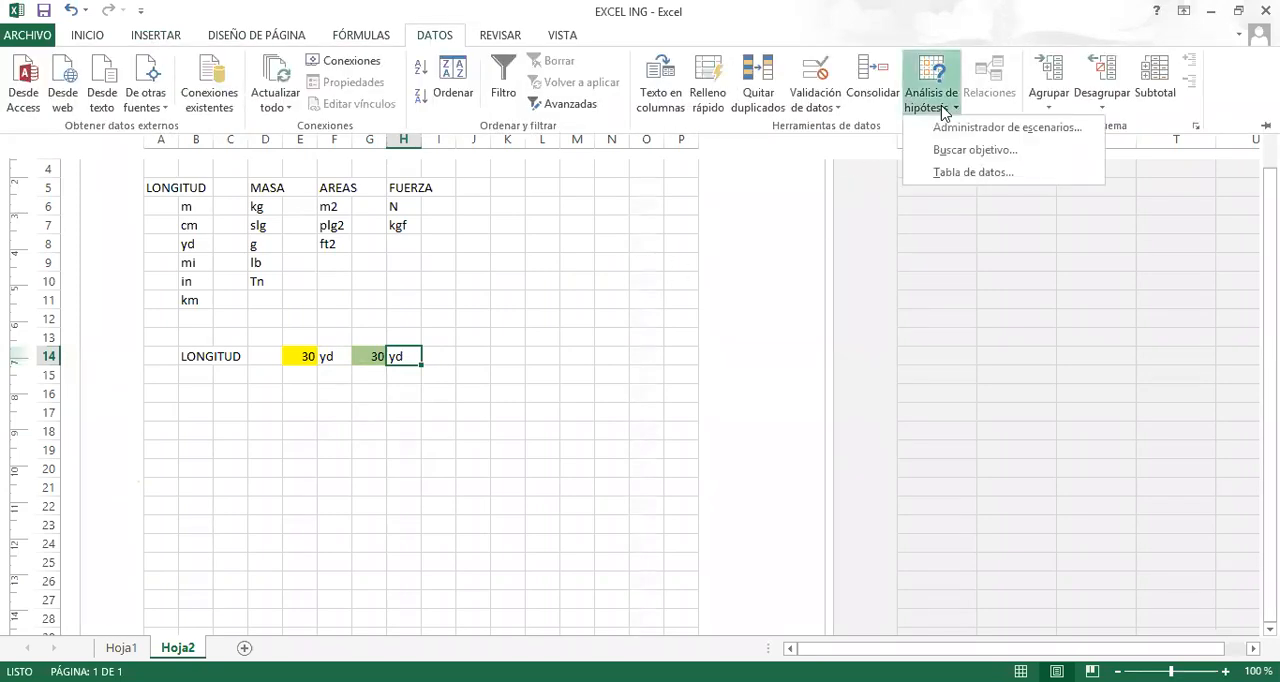
left_click(817, 110)
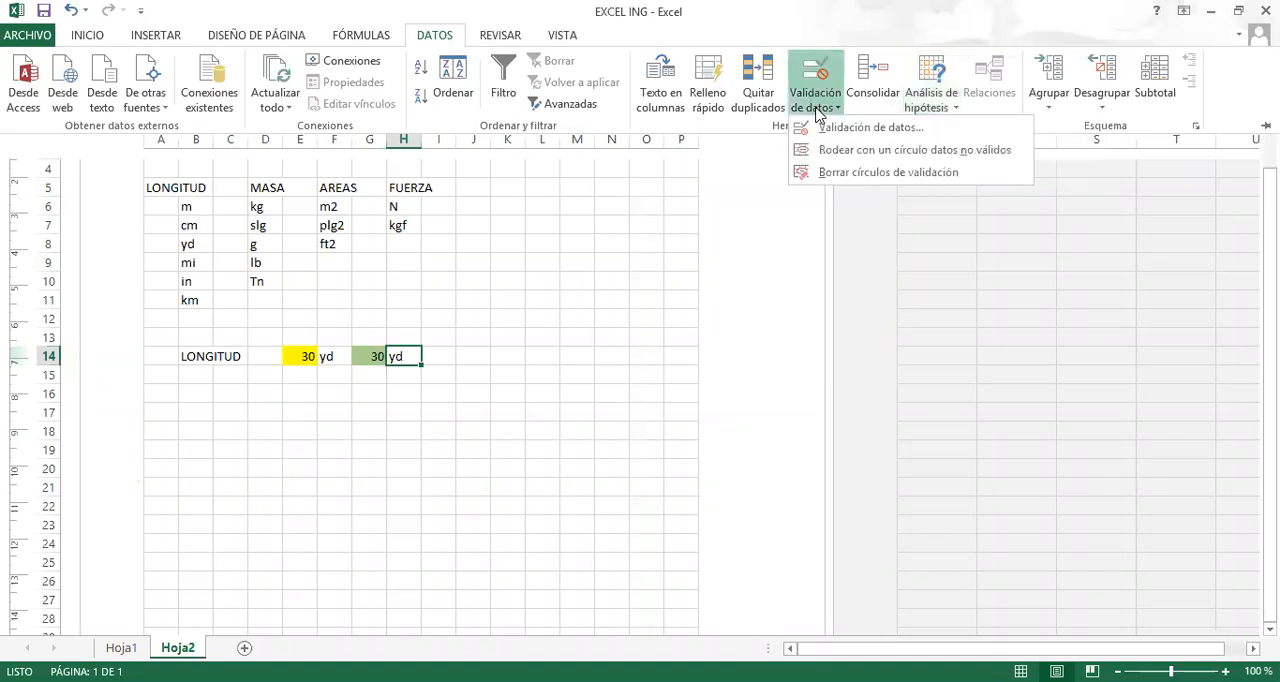
left_click(862, 130)
left_click_drag(604, 97, 732, 57)
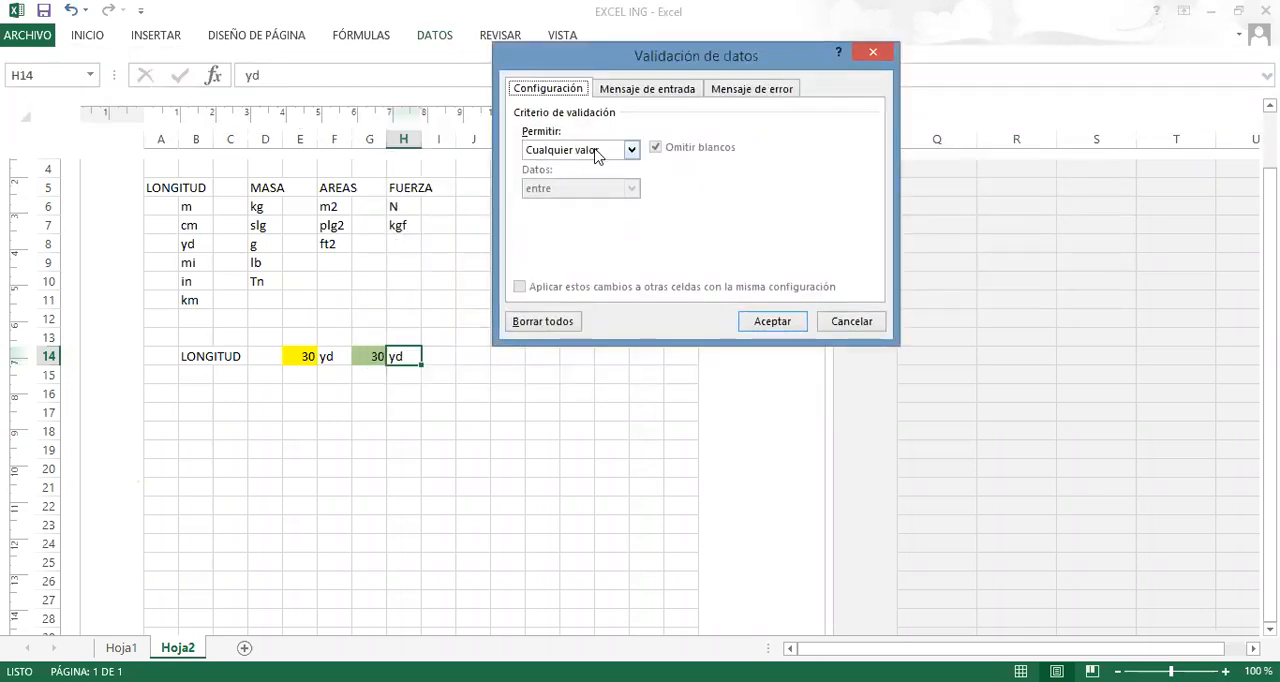
left_click(631, 150)
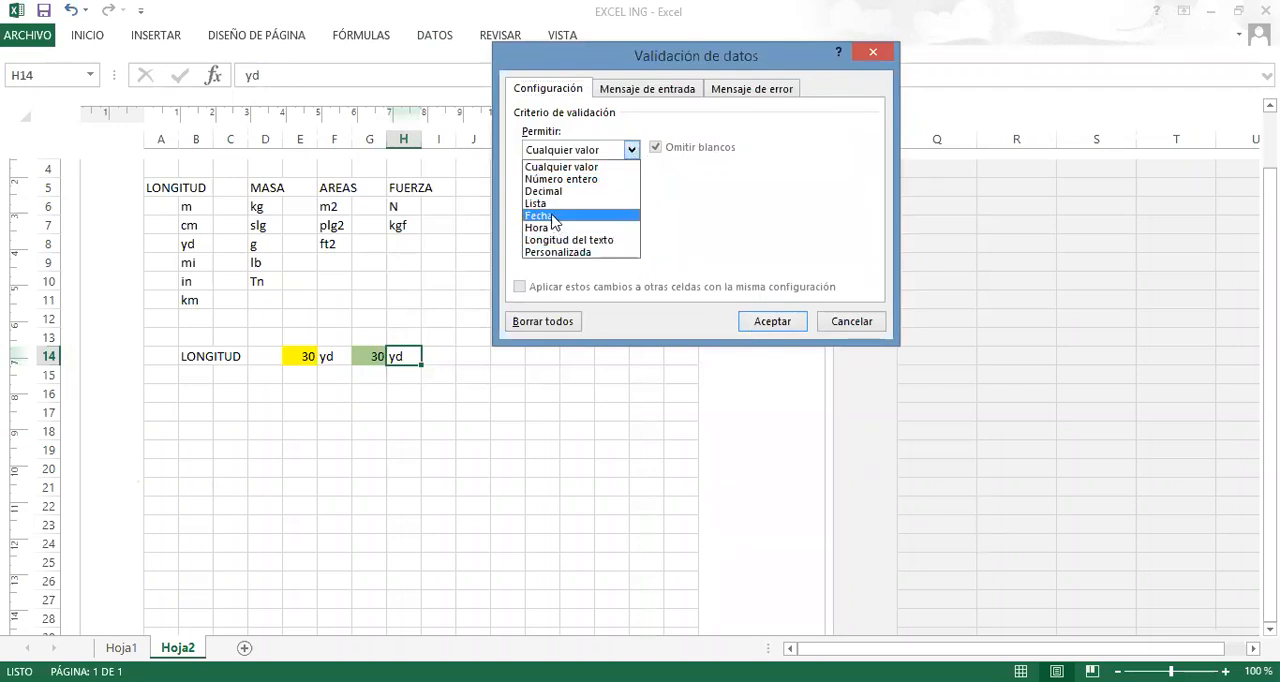
left_click(553, 207)
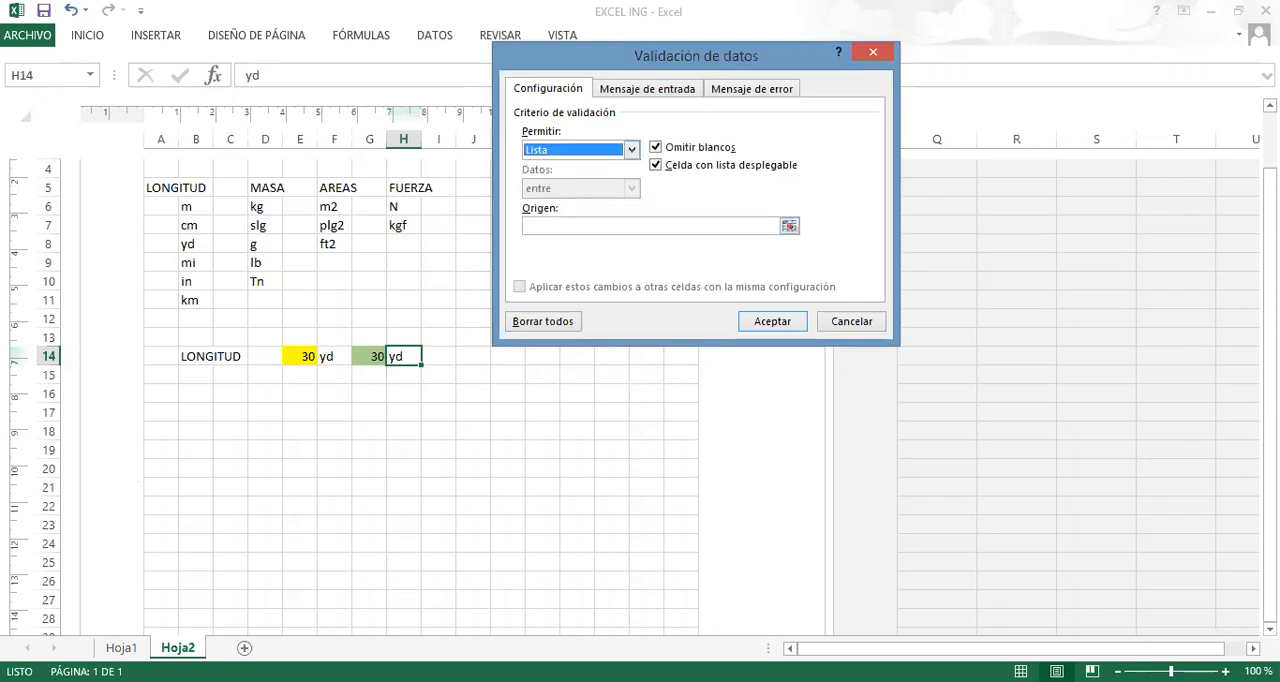
Use the length units in B6:B11 as the list source for H14 and apply the validation.
left_click(789, 226)
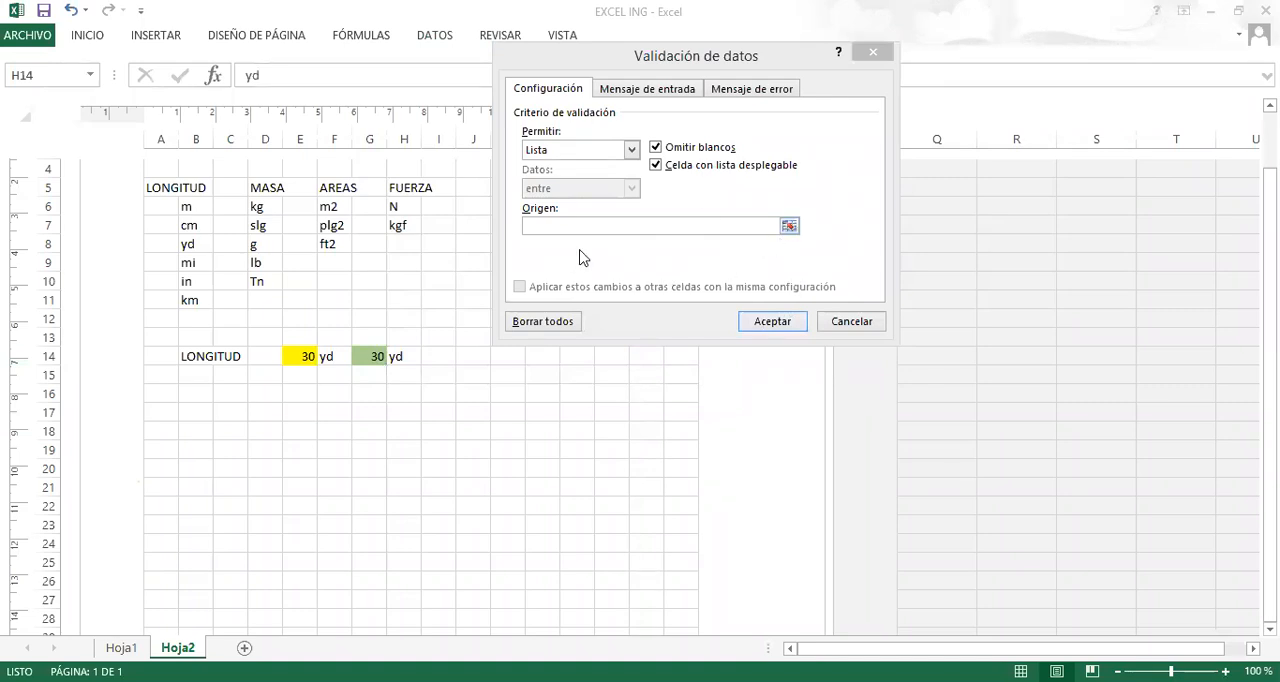
left_click(789, 228)
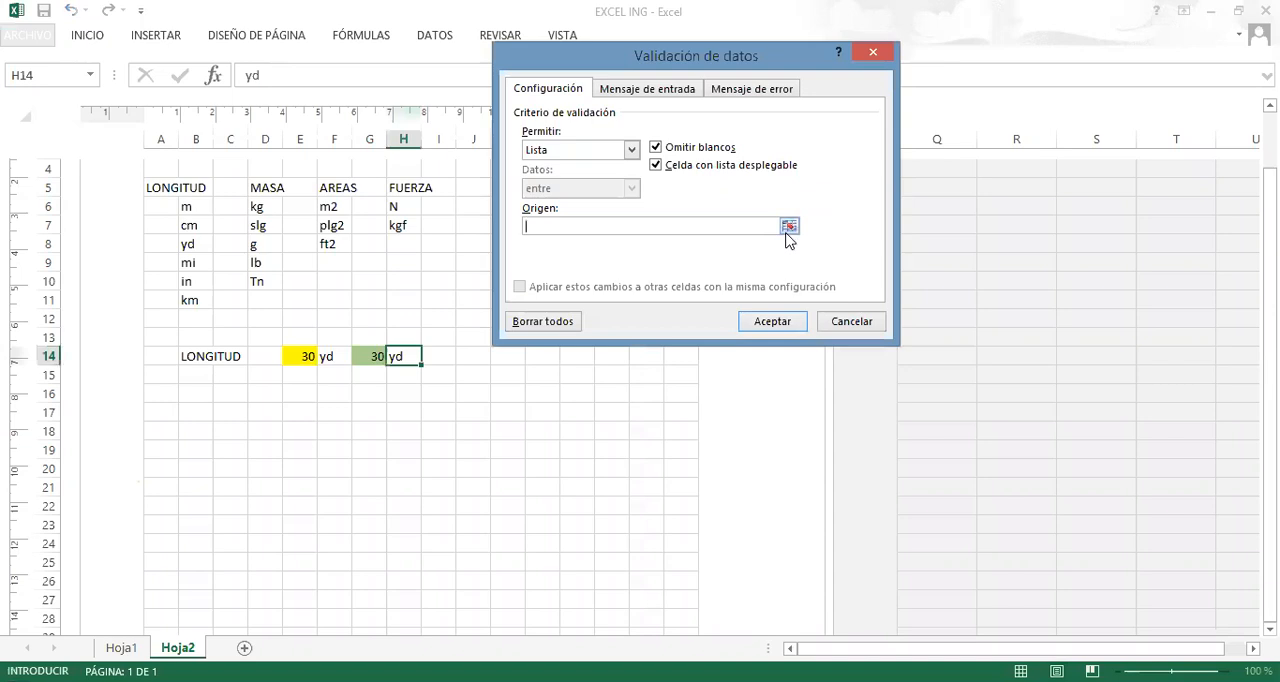
left_click(789, 228)
left_click(198, 208)
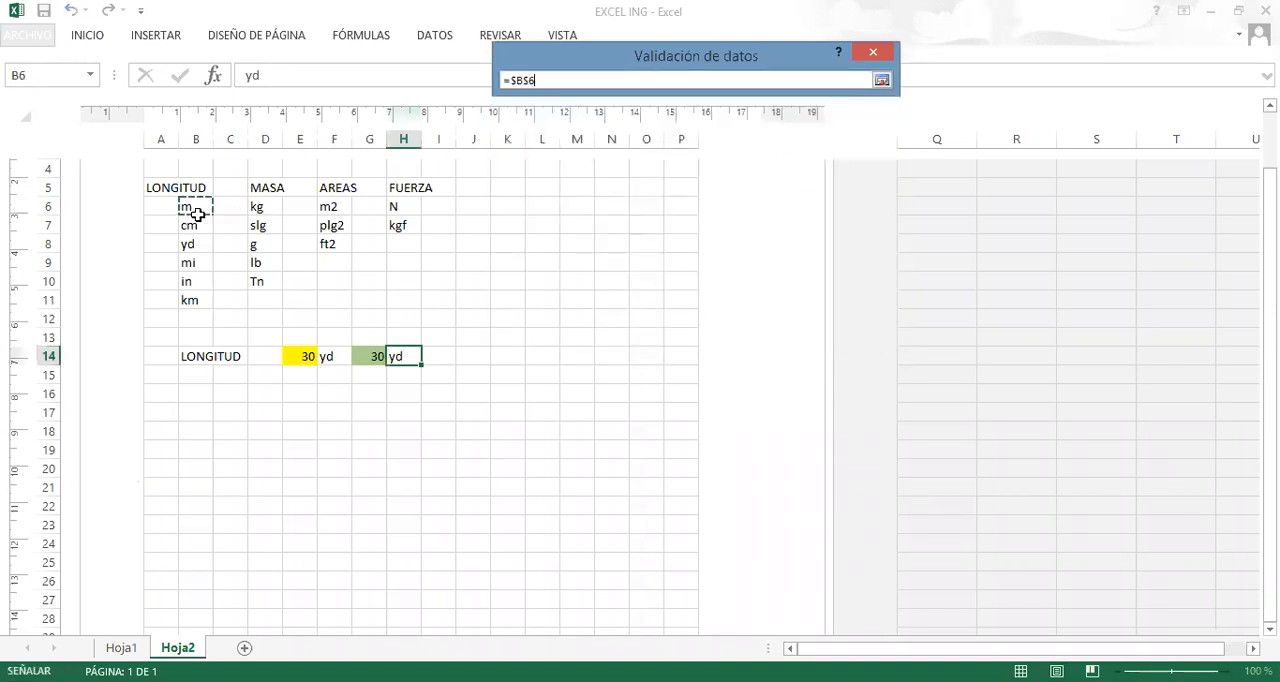
left_click_drag(198, 213, 195, 300)
left_click(882, 81)
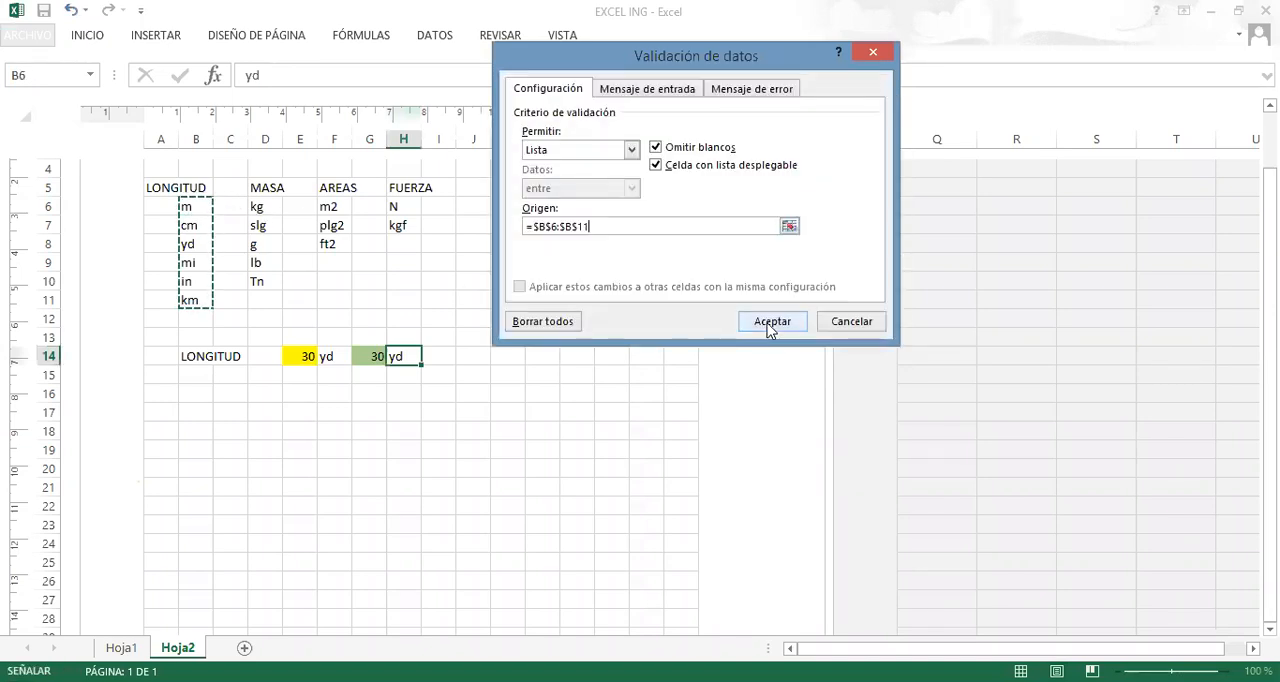
left_click(772, 322)
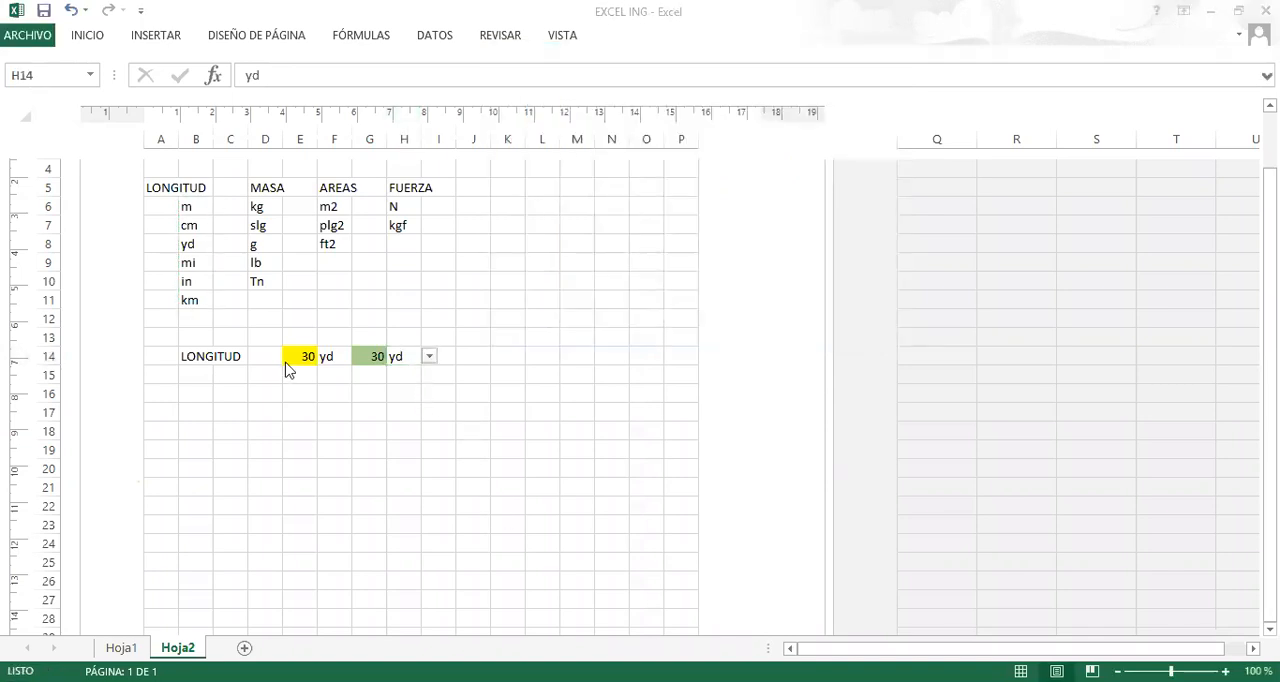
Choose km from the unit list in F14 as the source unit and select the conversion result in G14.
left_click(336, 358)
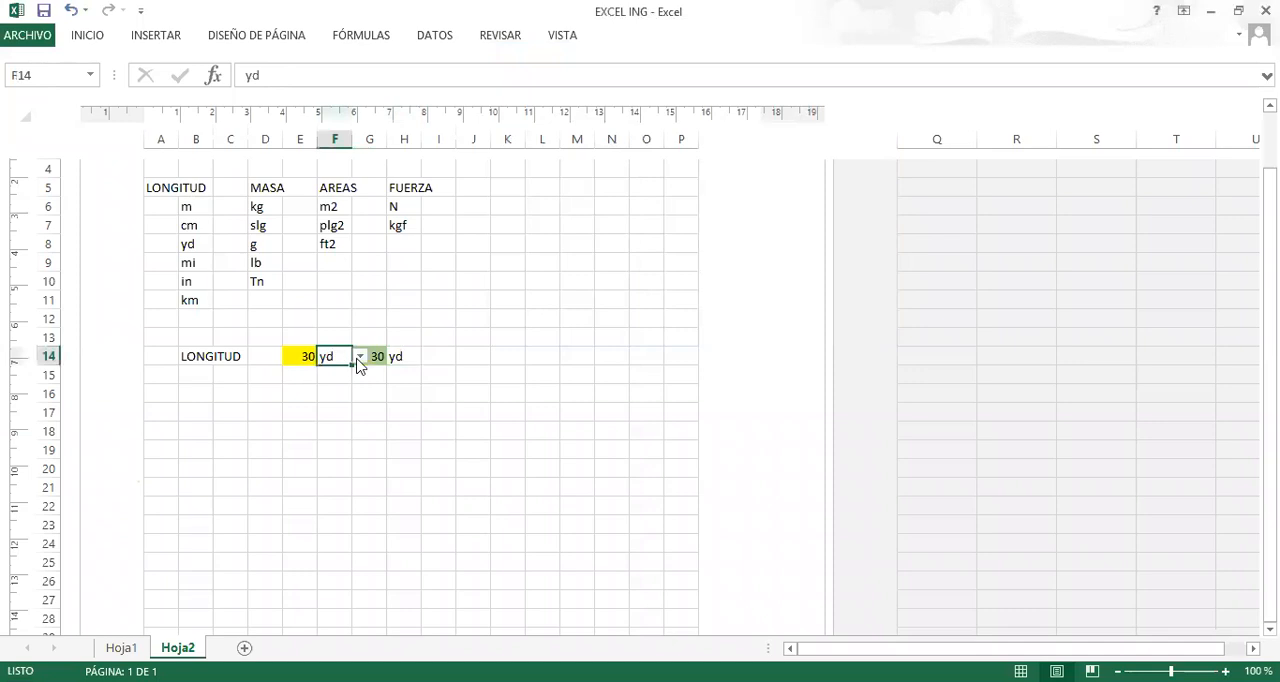
left_click(359, 357)
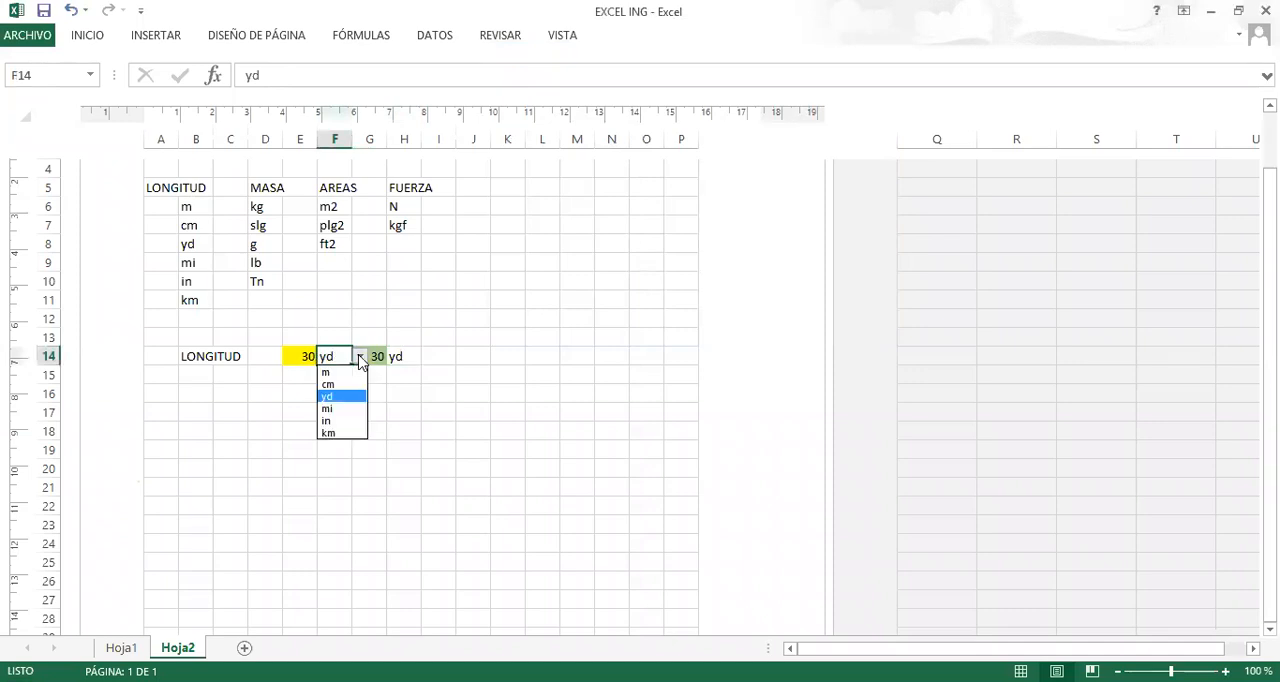
left_click(339, 433)
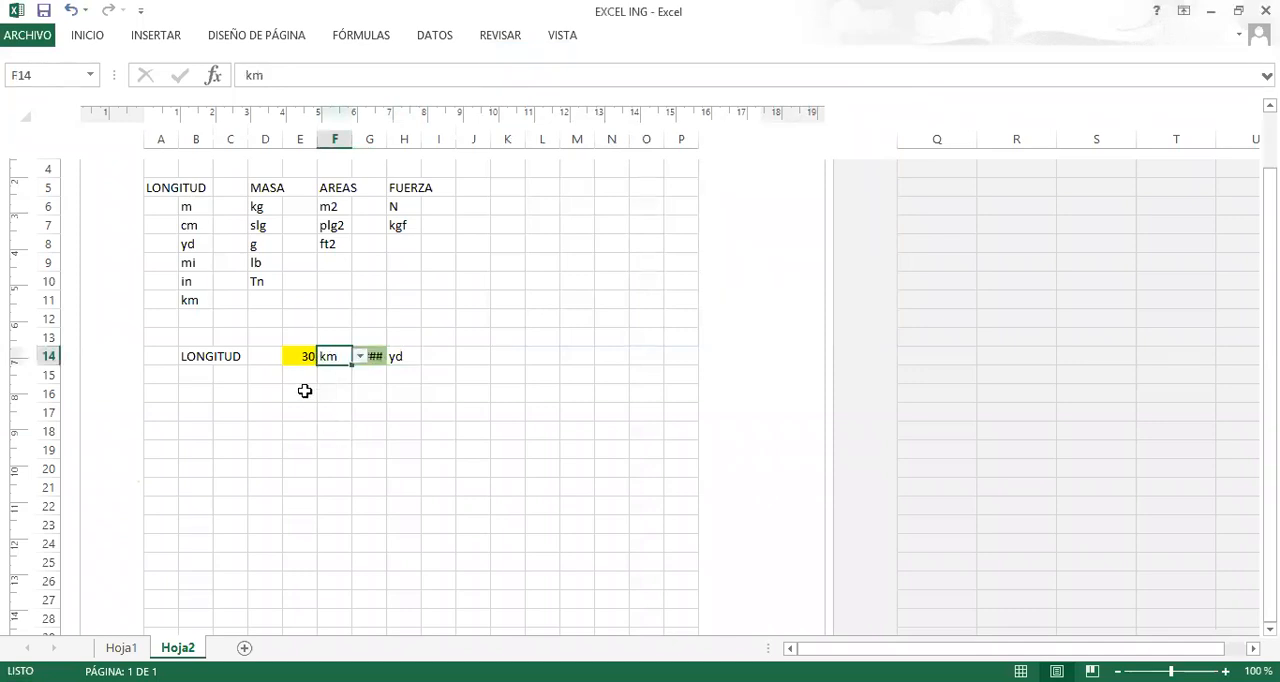
left_click(372, 356)
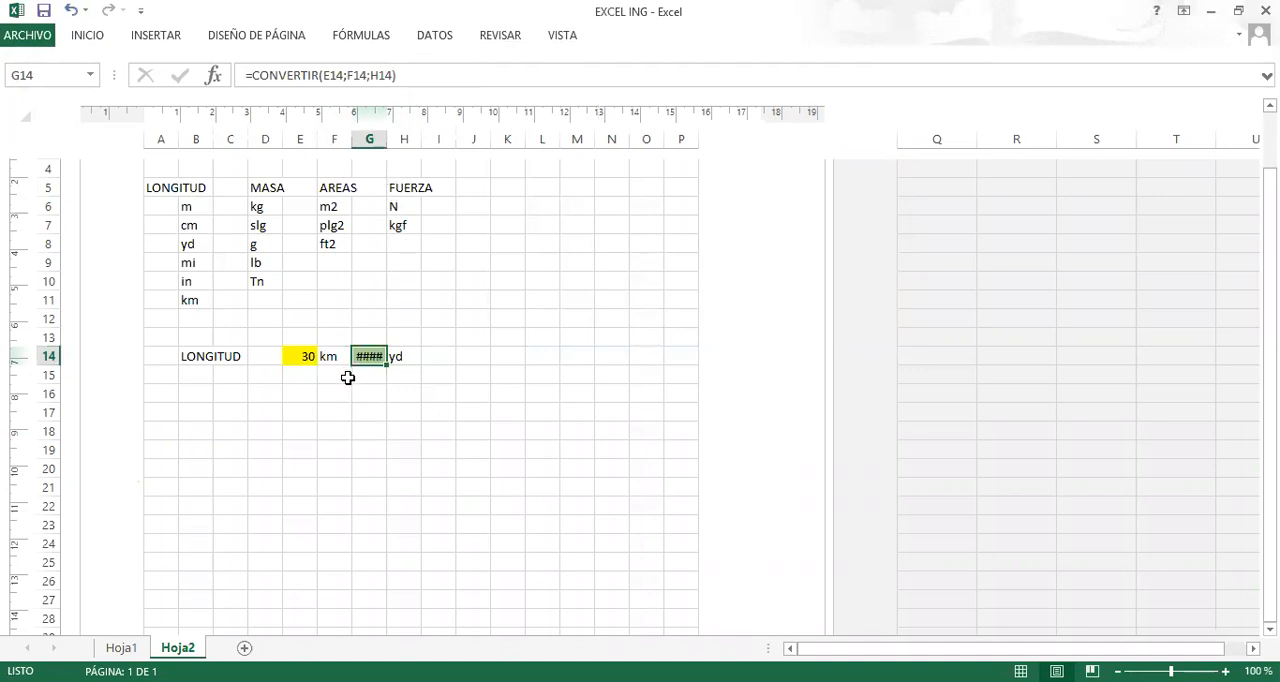
Choose m from the unit list in H14 as the target unit and autofit column G to its contents.
left_click(400, 357)
left_click(430, 360)
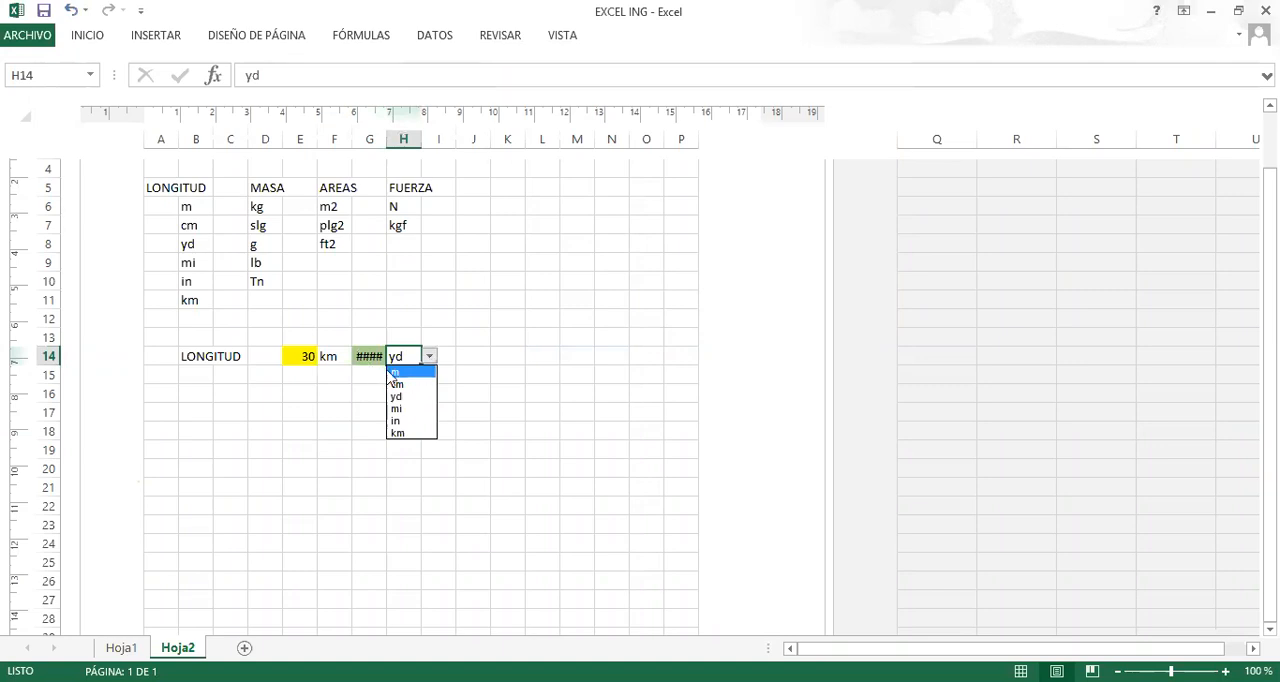
left_click(403, 373)
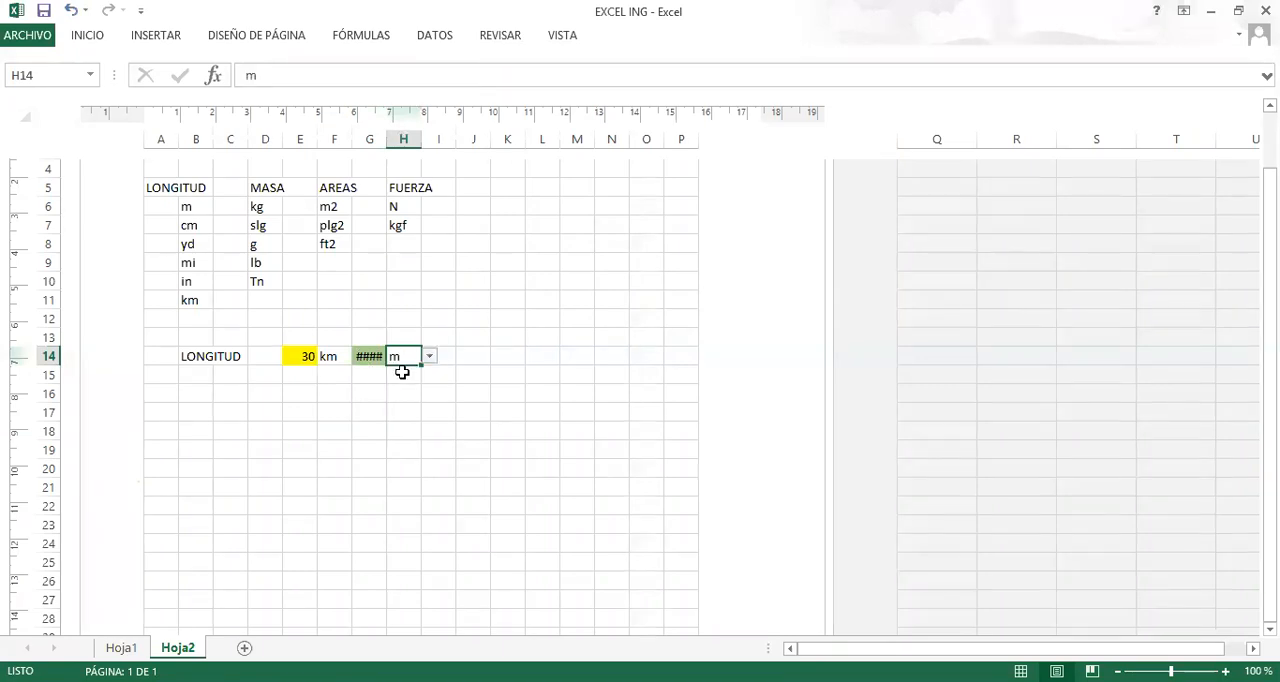
left_click(370, 354)
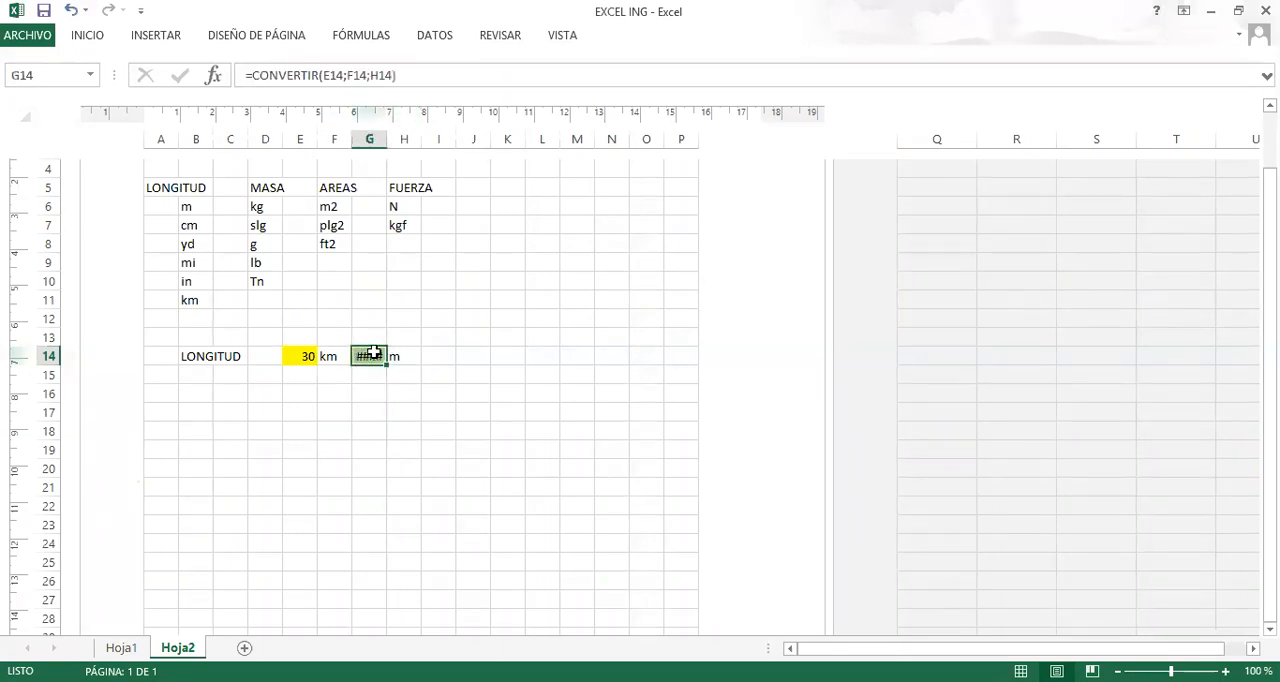
double_click(385, 139)
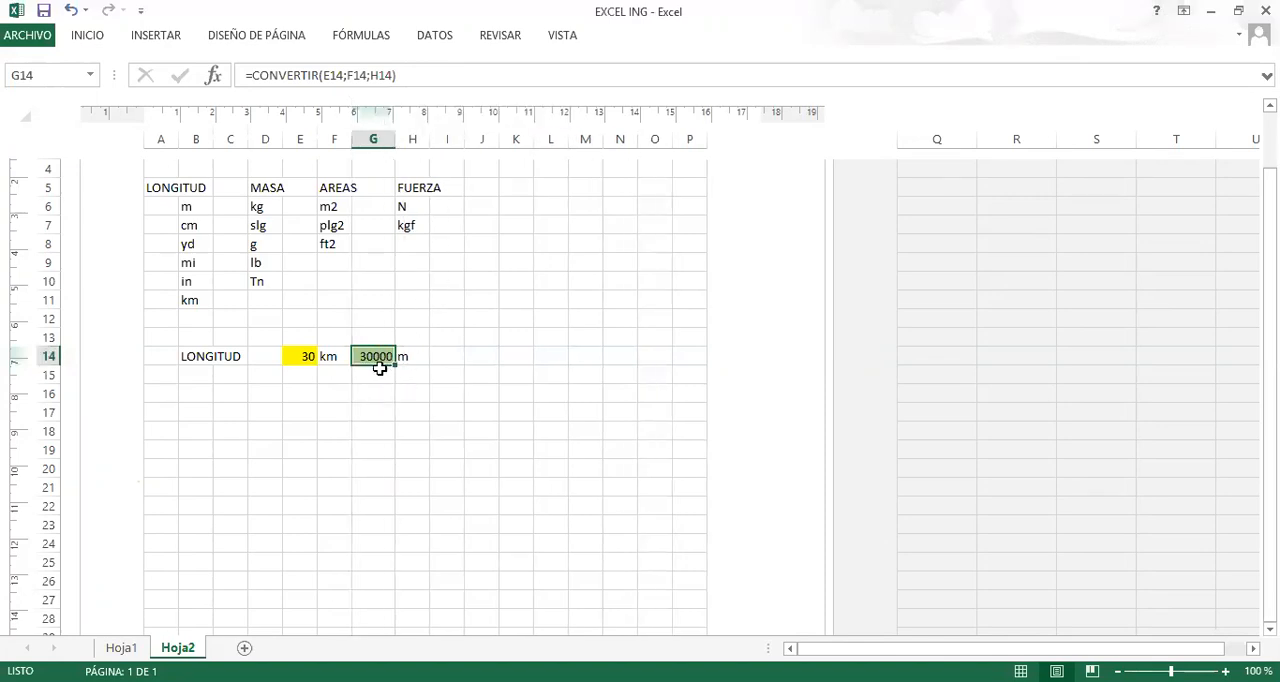
left_click(336, 414)
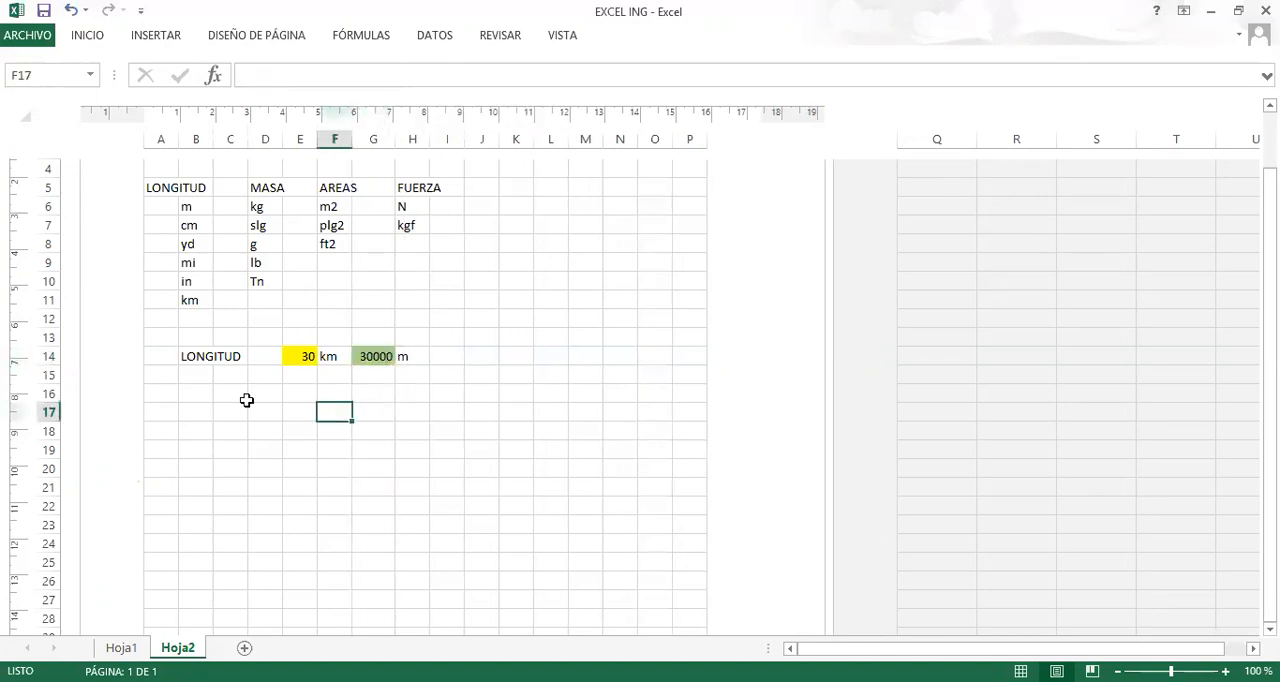
Merge and center the LONGITUD label across cells B14:D14.
left_click(194, 356)
left_click_drag(194, 356, 257, 354)
left_click(251, 426)
left_click(199, 353)
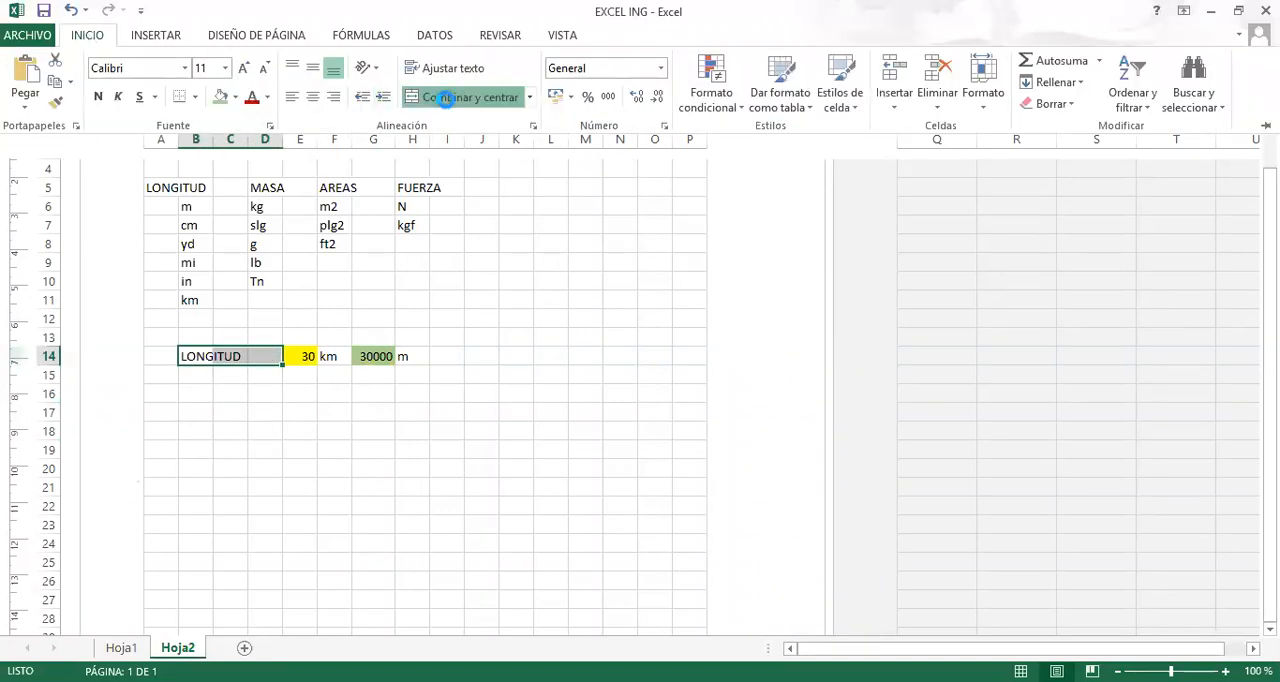
left_click(455, 97)
left_click(230, 431)
Apply a thick box border around the LONGITUD conversion row B14:H14.
left_click_drag(200, 354, 424, 354)
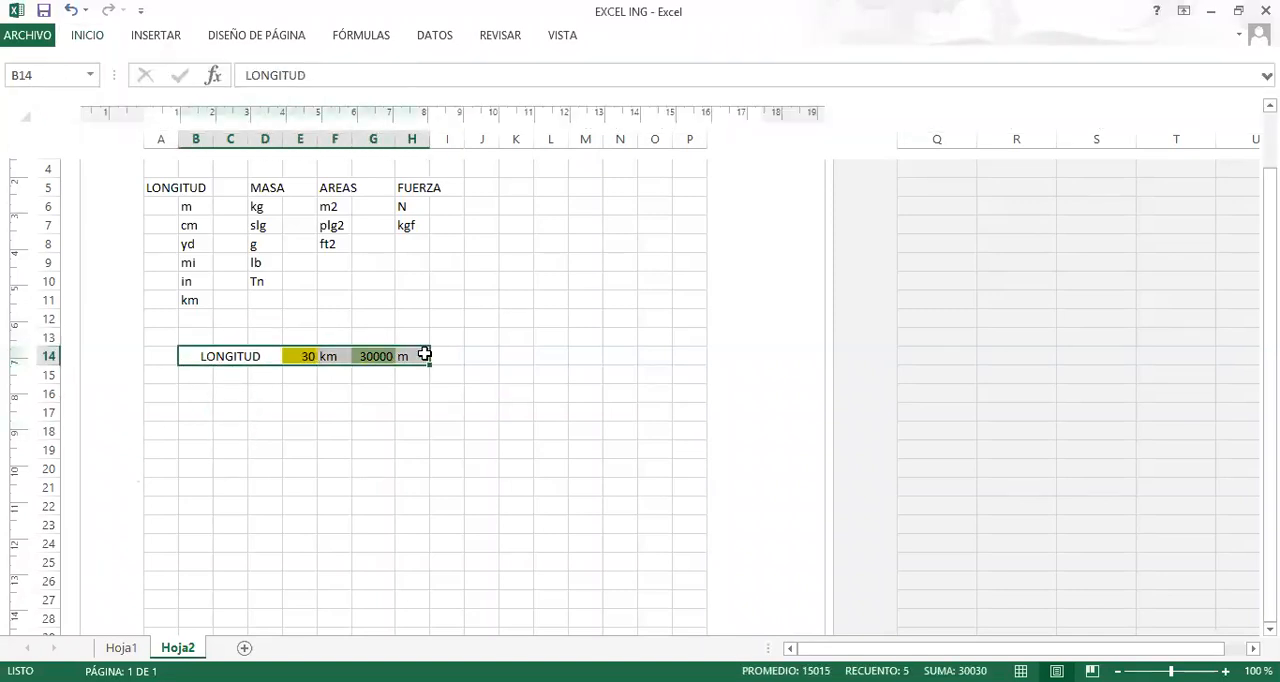
left_click(205, 505)
left_click(218, 353)
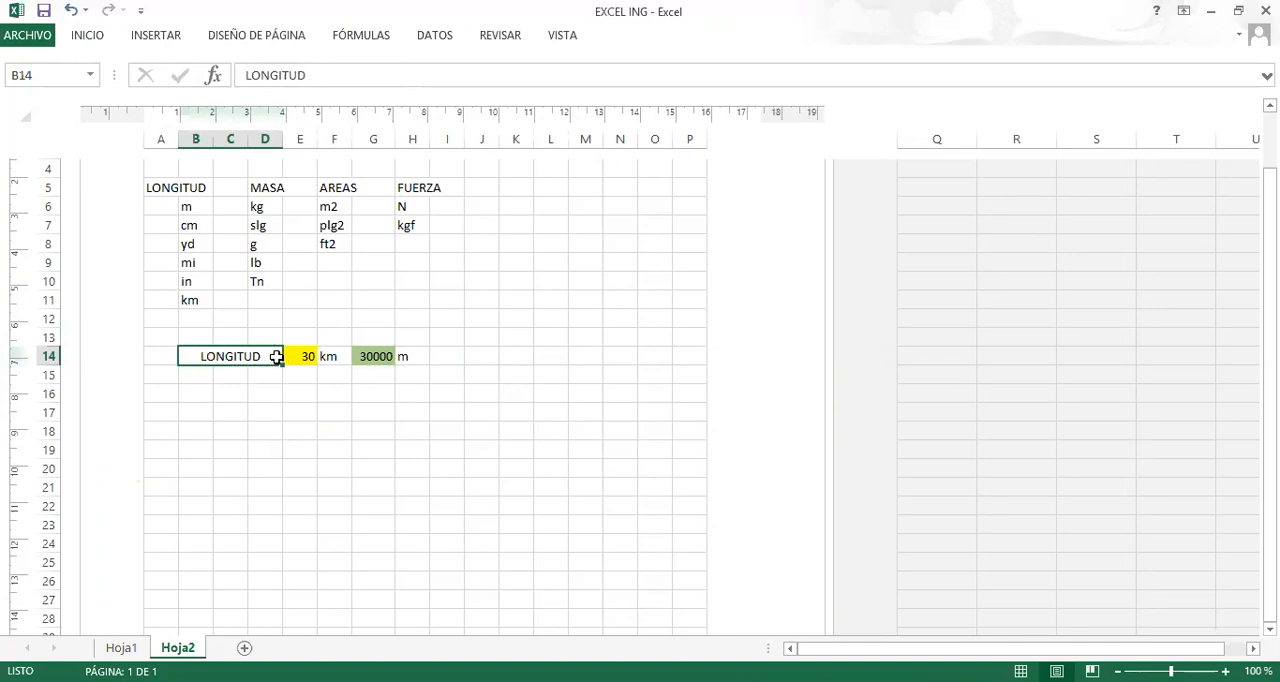
left_click(230, 412)
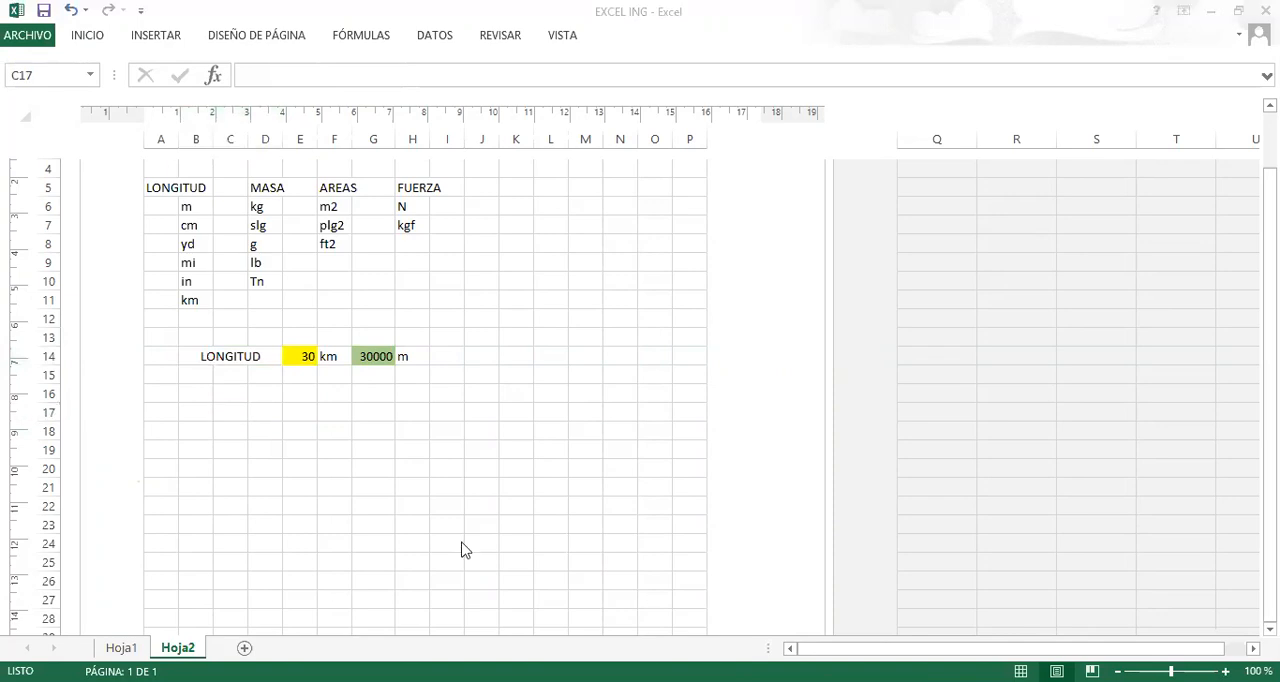
left_click_drag(240, 356, 406, 354)
left_click(93, 40)
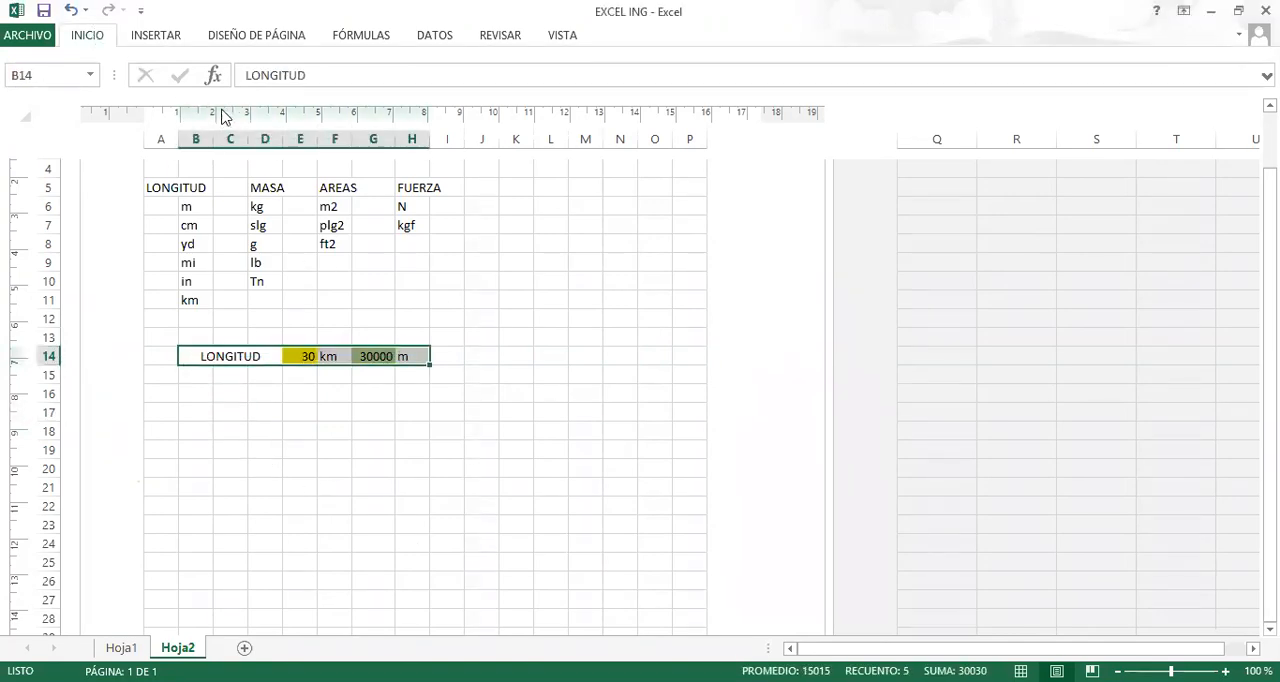
left_click(194, 97)
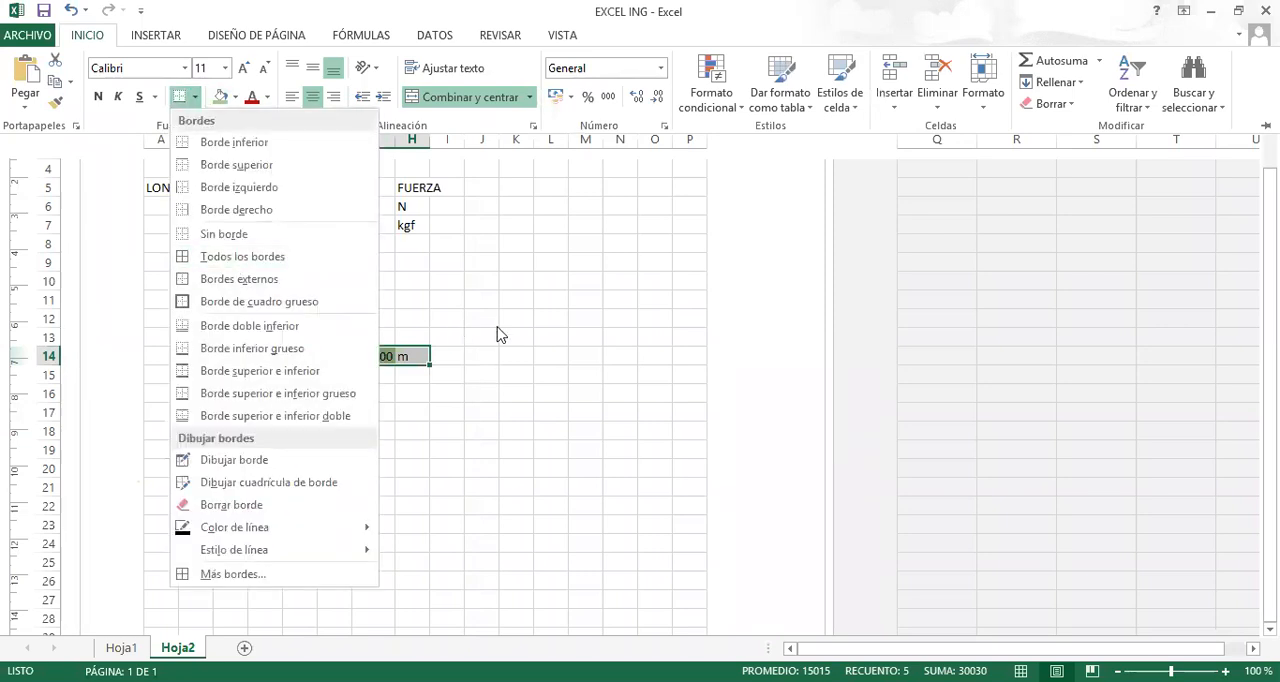
left_click(272, 401)
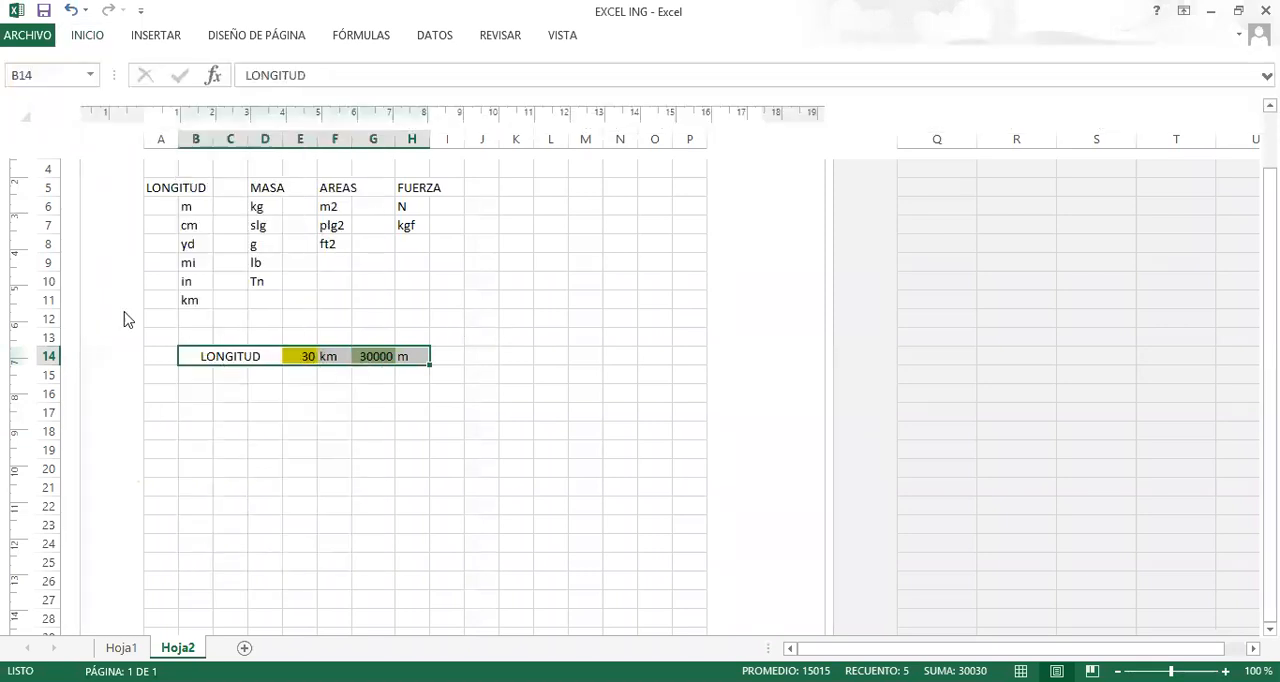
left_click(86, 36)
left_click(194, 97)
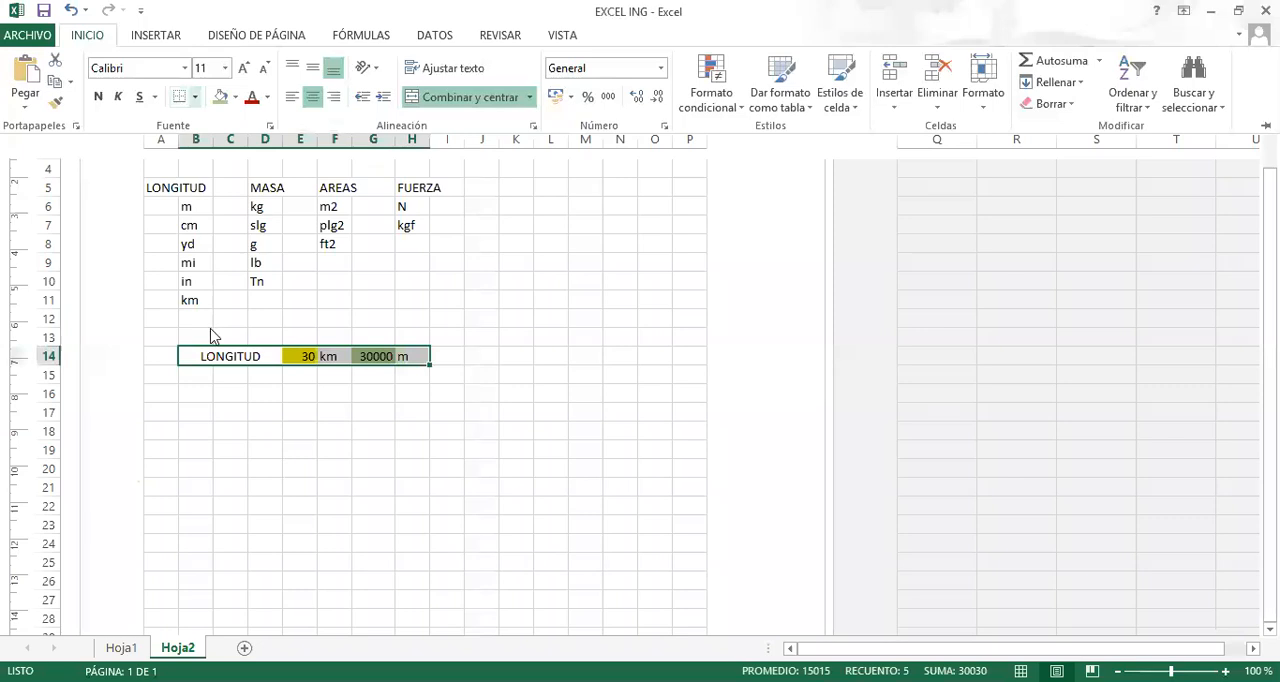
left_click(186, 301)
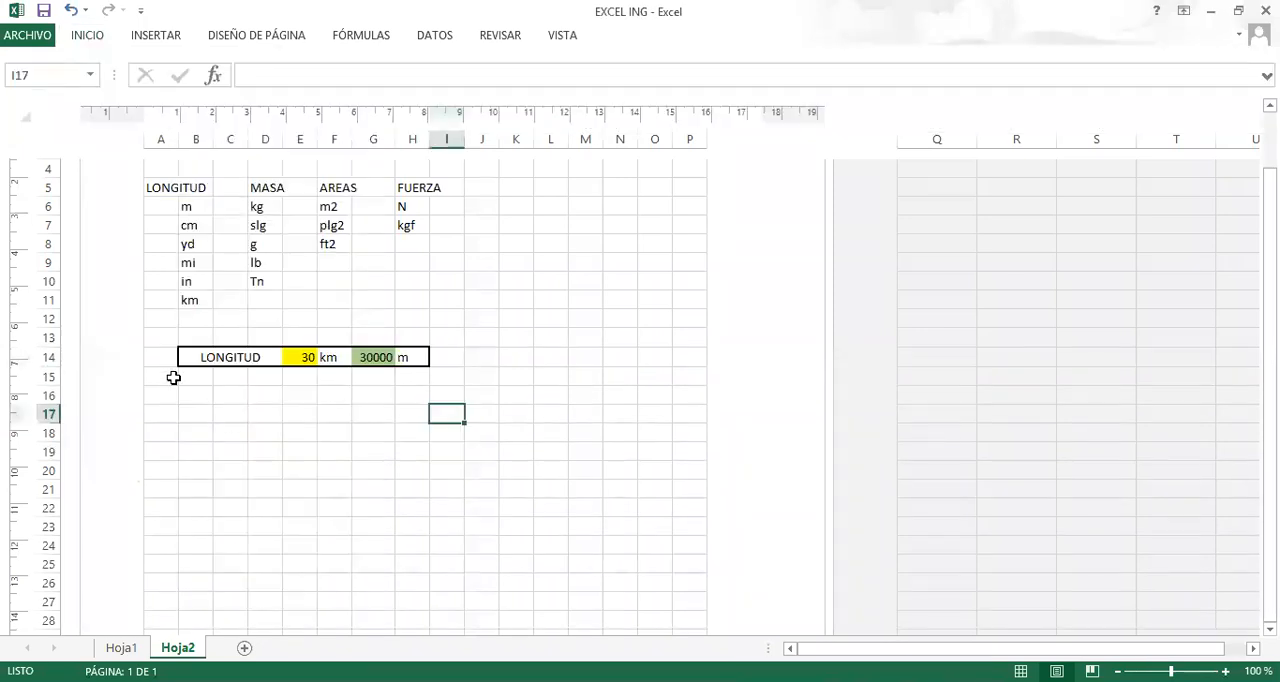
left_click(252, 417)
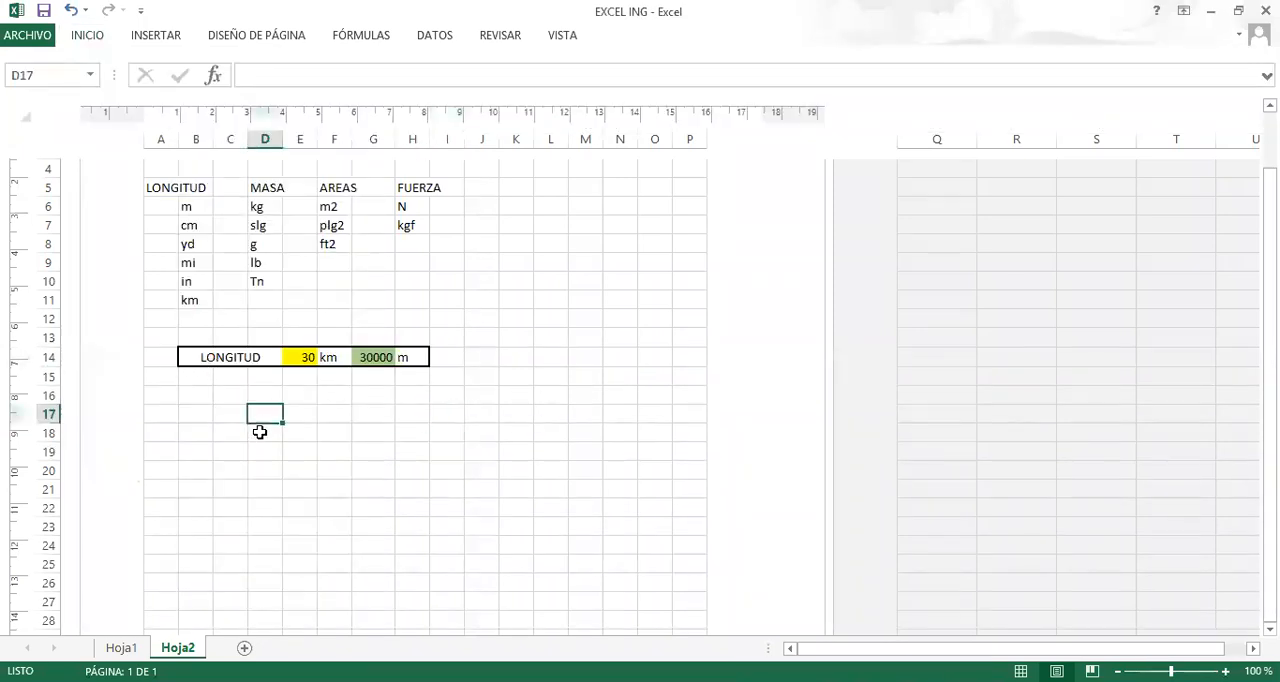
Copy the LONGITUD conversion row B14:H14 into rows 15, 16, 17 and 18 directly below it.
scroll(257, 428, "up", 2)
scroll(257, 435, "down", 4)
left_click_drag(190, 244, 409, 249)
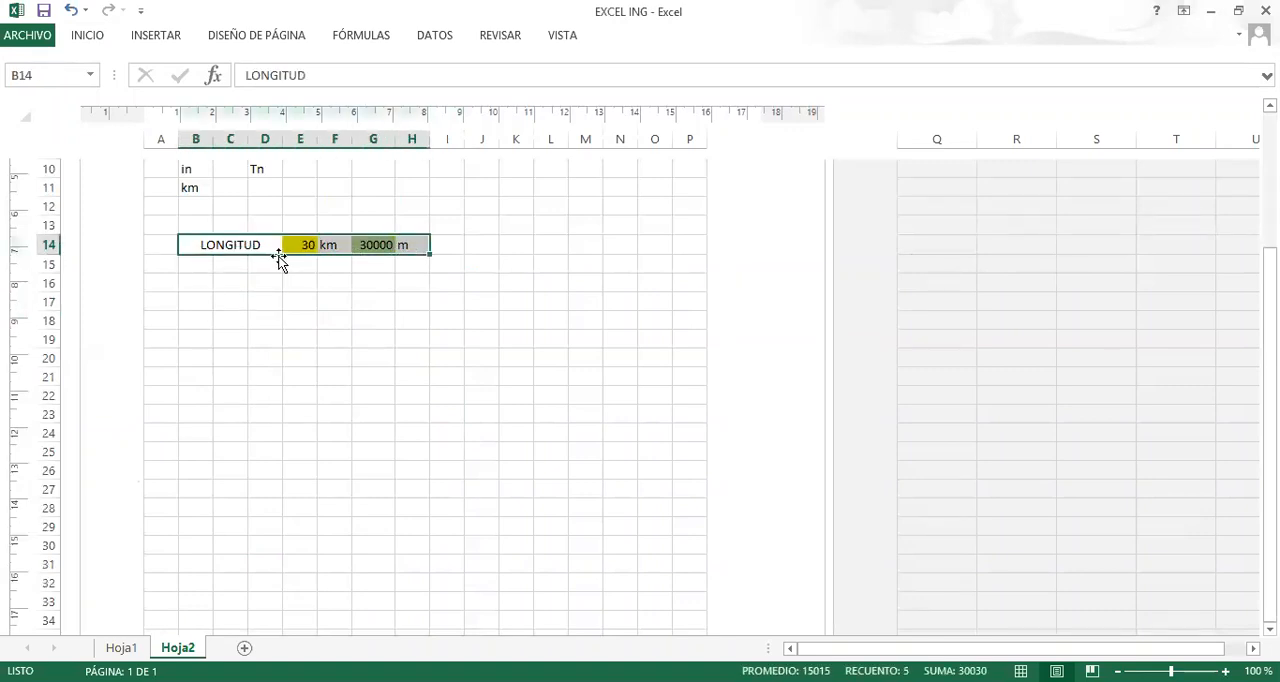
key("ctrl+c")
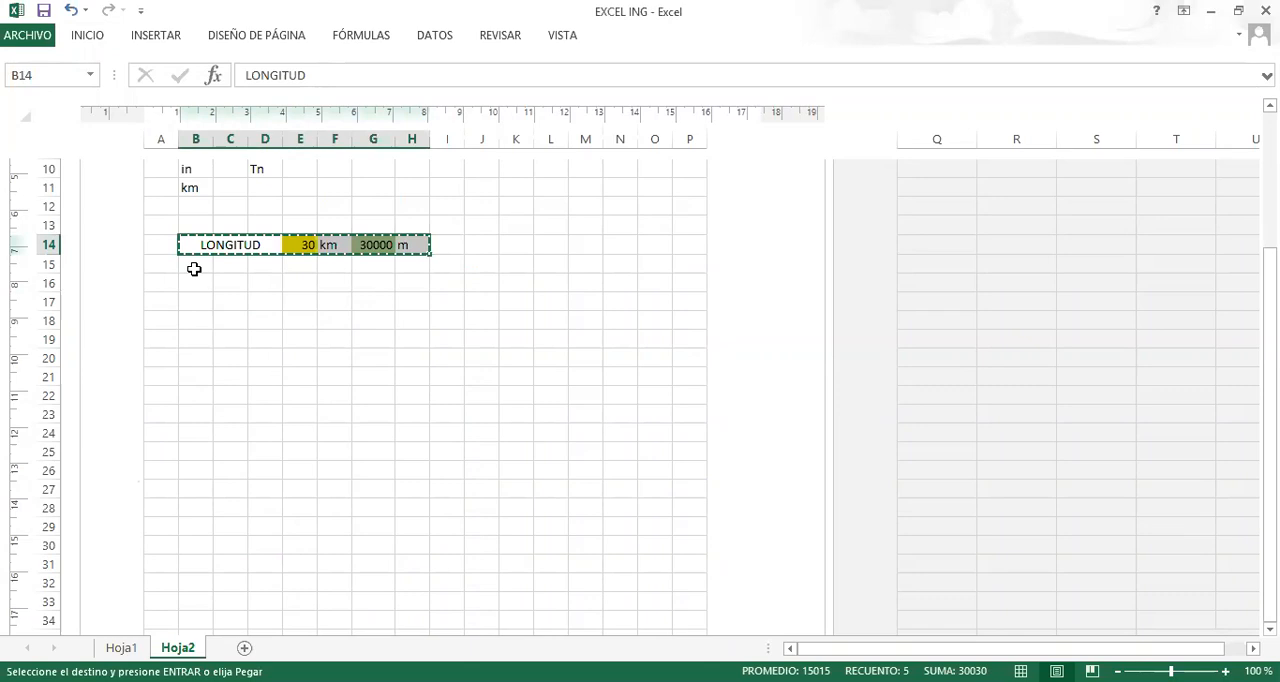
left_click(196, 266)
key("ctrl+v")
left_click(197, 288)
key("ctrl+v")
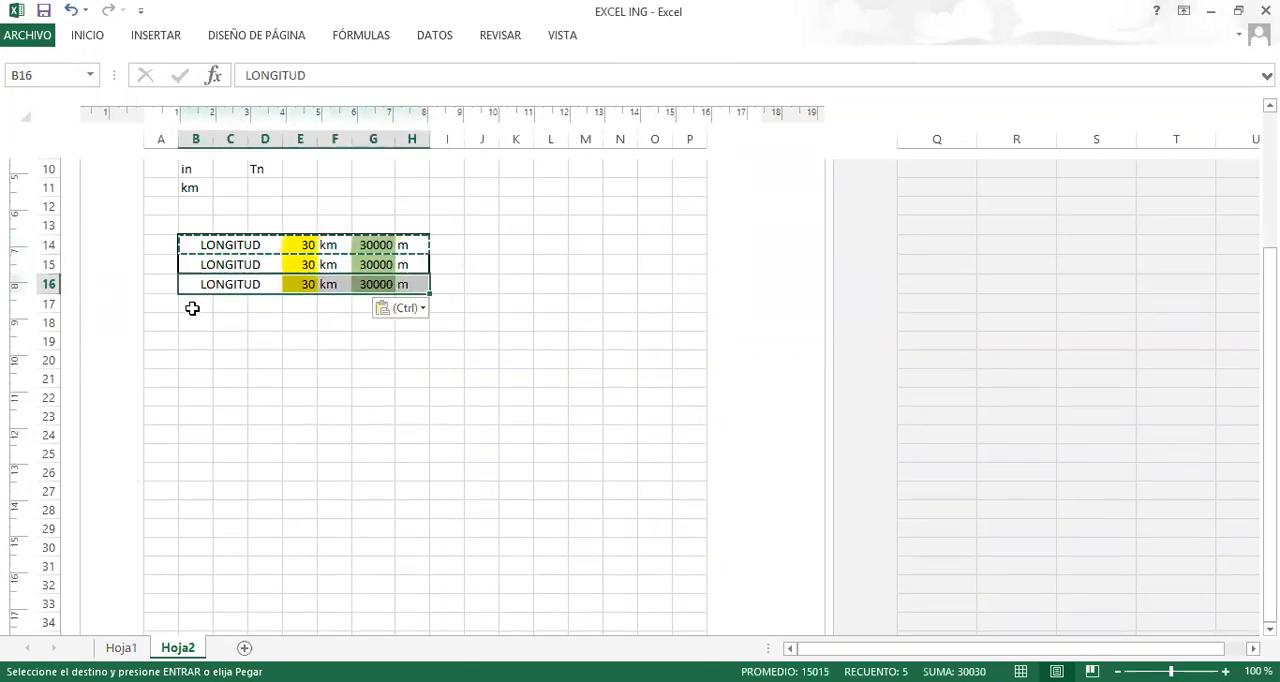
left_click(192, 305)
key("ctrl+v")
left_click(190, 323)
key("ctrl+v")
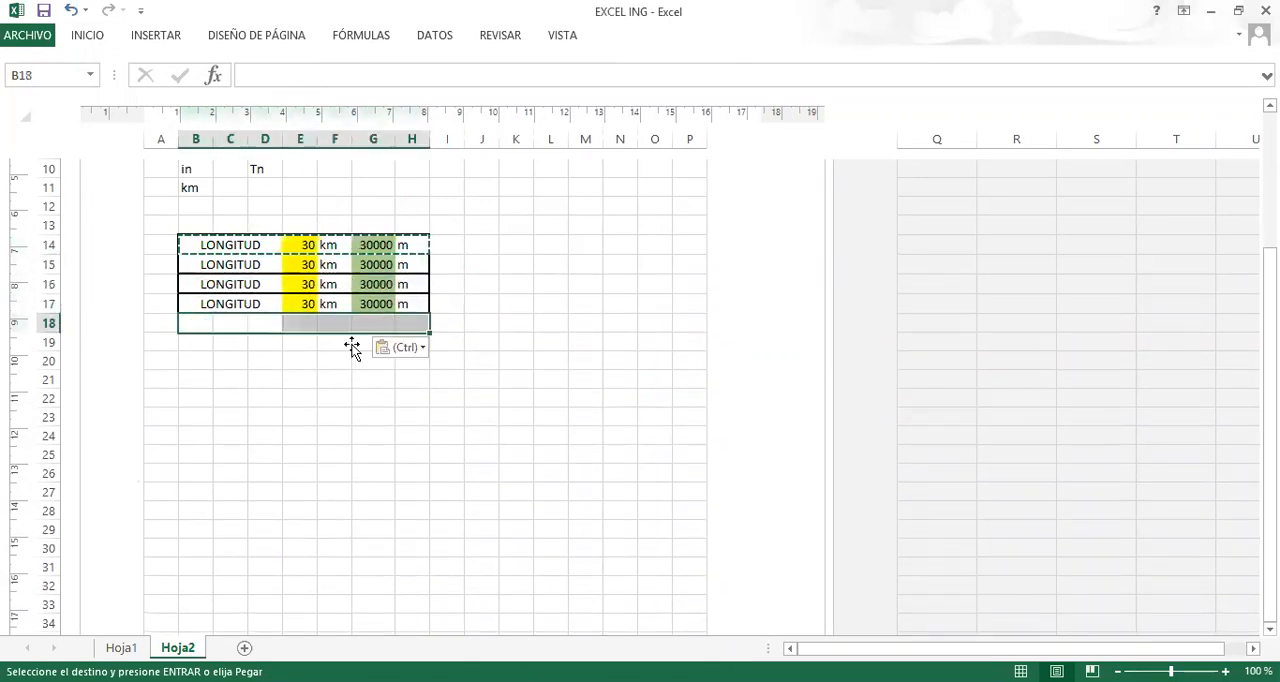
left_click(288, 392)
Relabel the first two copied rows as MASA in B15 and FUERZA in B16.
left_click(243, 264)
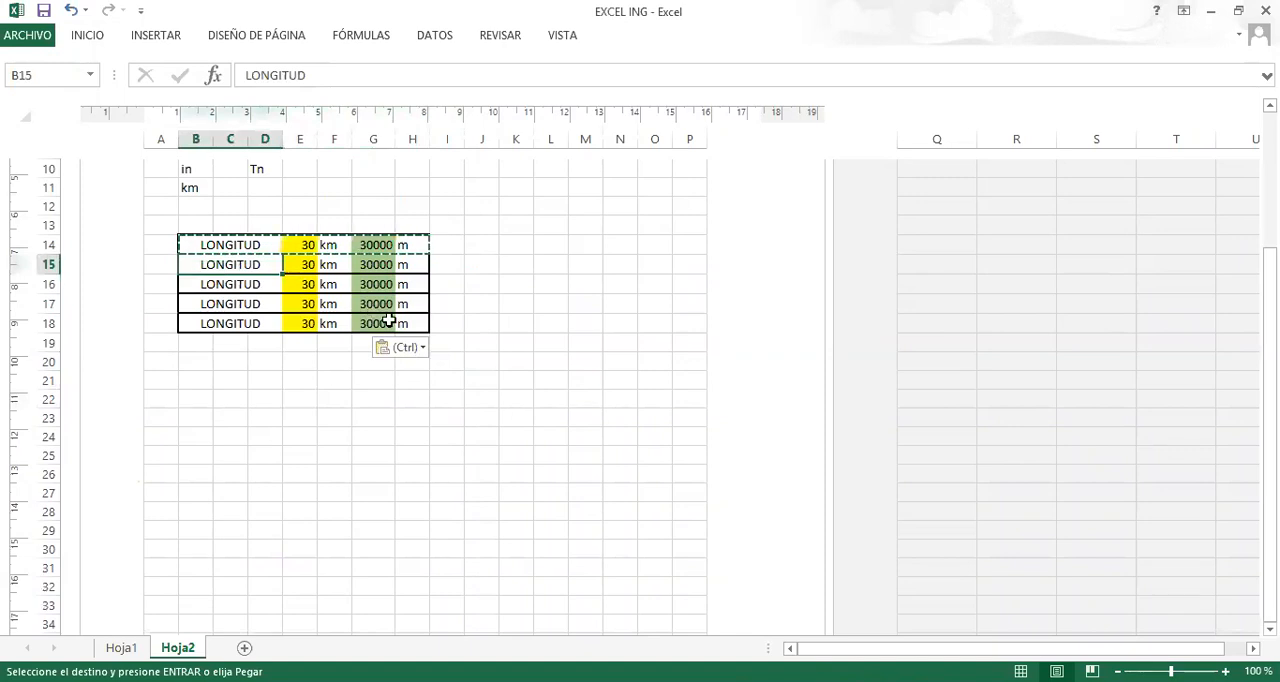
type("ma")
type("MAST")
key("BackSpace")
type("A")
key("Return")
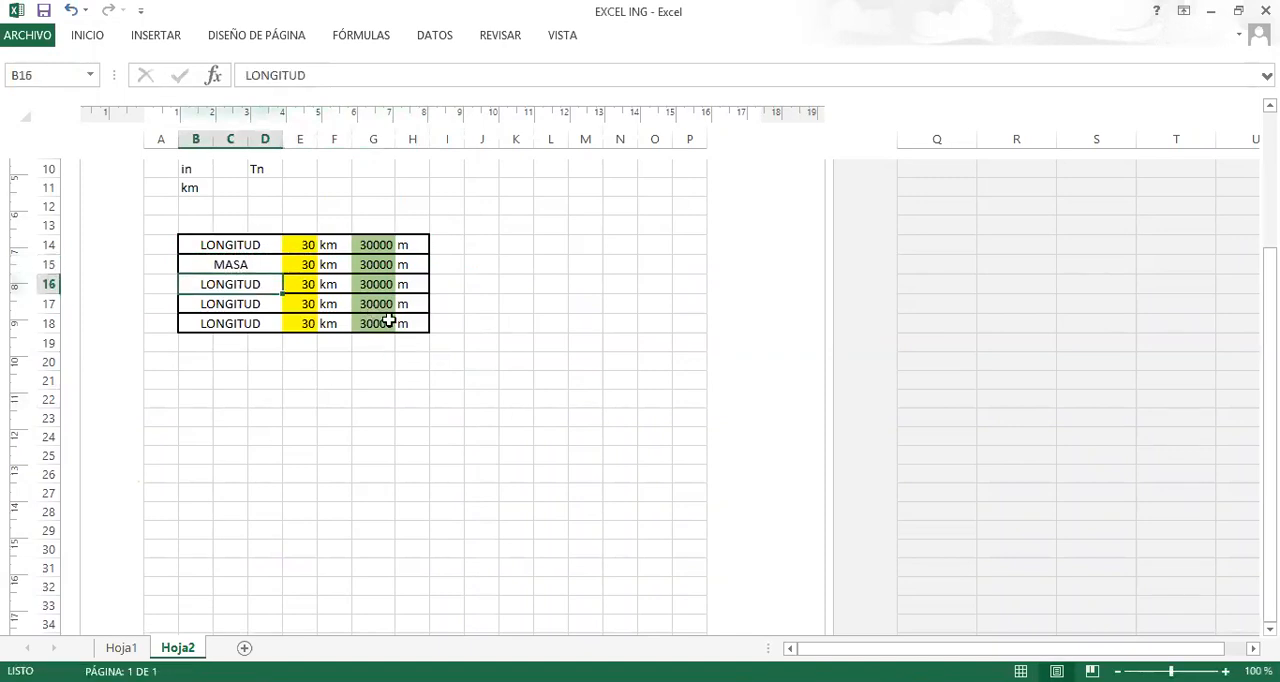
key("Up")
key("Down")
type("FUERZA")
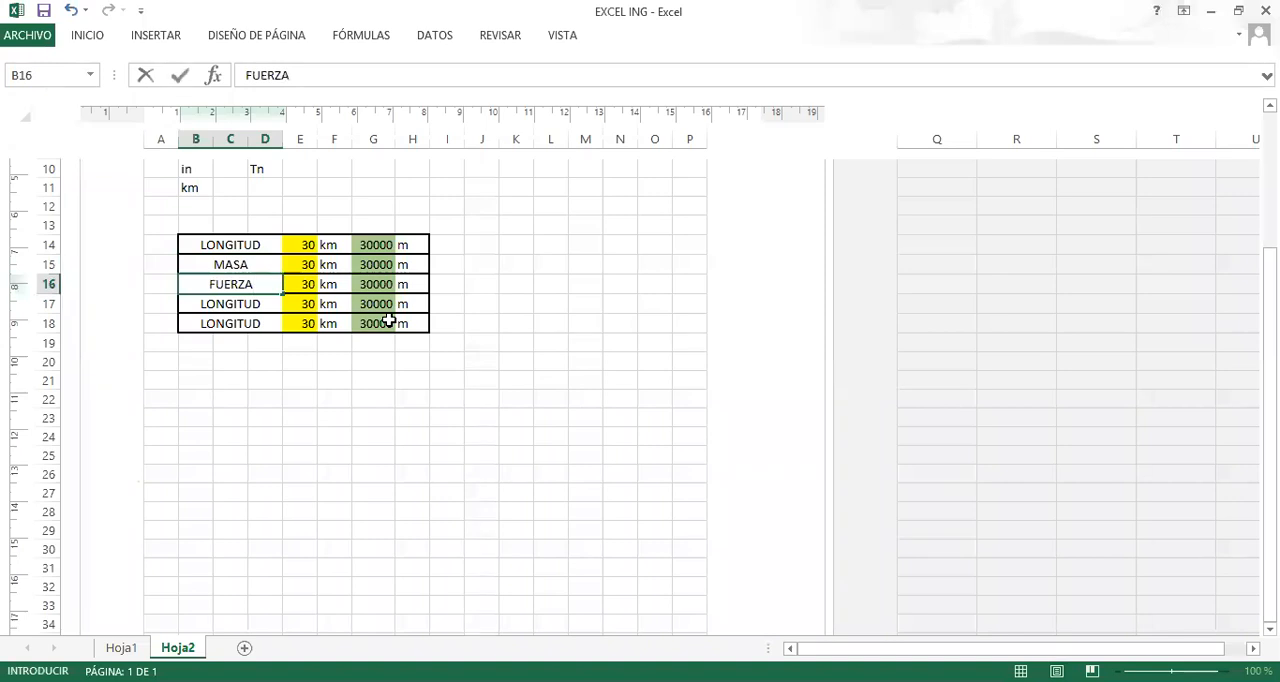
key("Return")
Relabel the last two copied rows as AREA in B17 and VOLUMEN in B18.
type("AREA")
key("Return")
type("VOLUMEN")
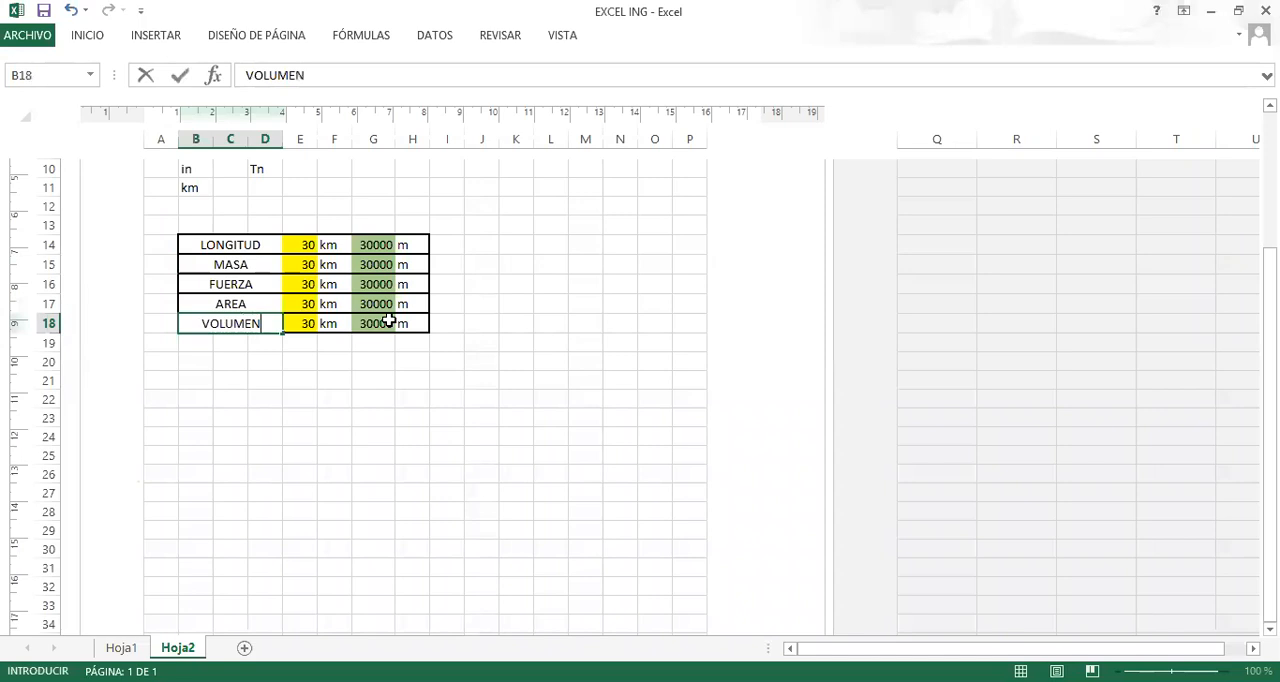
key("Return")
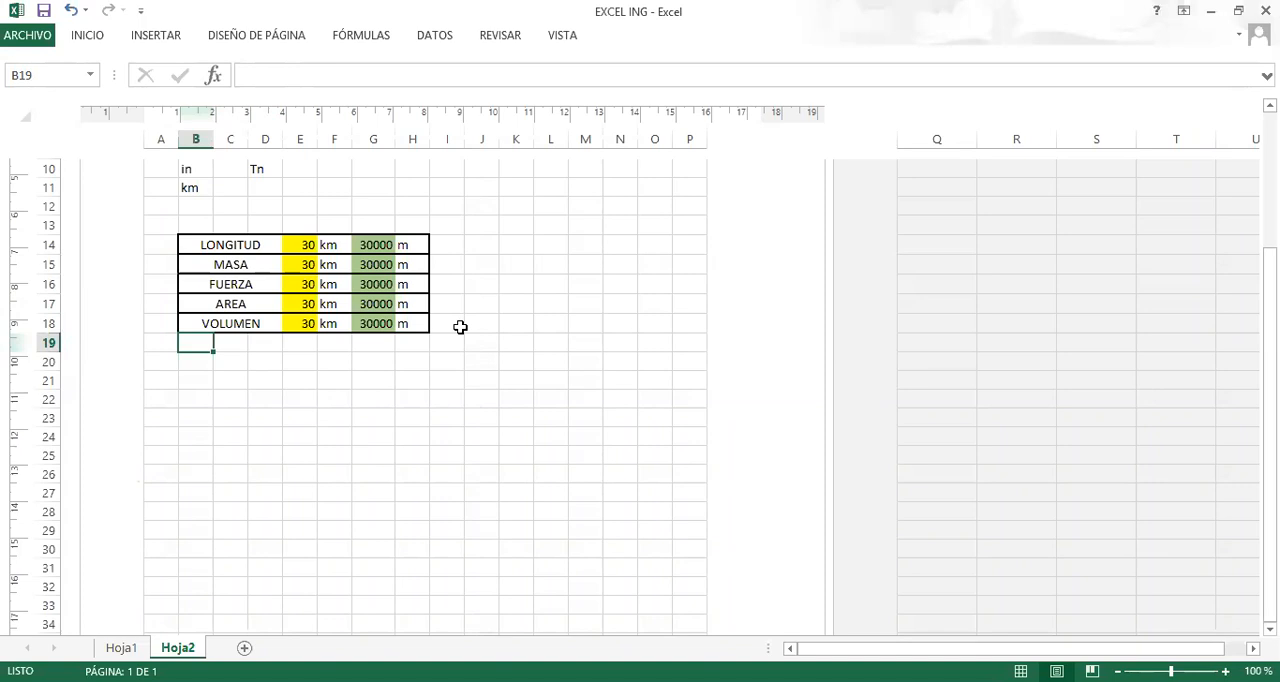
left_click(299, 396)
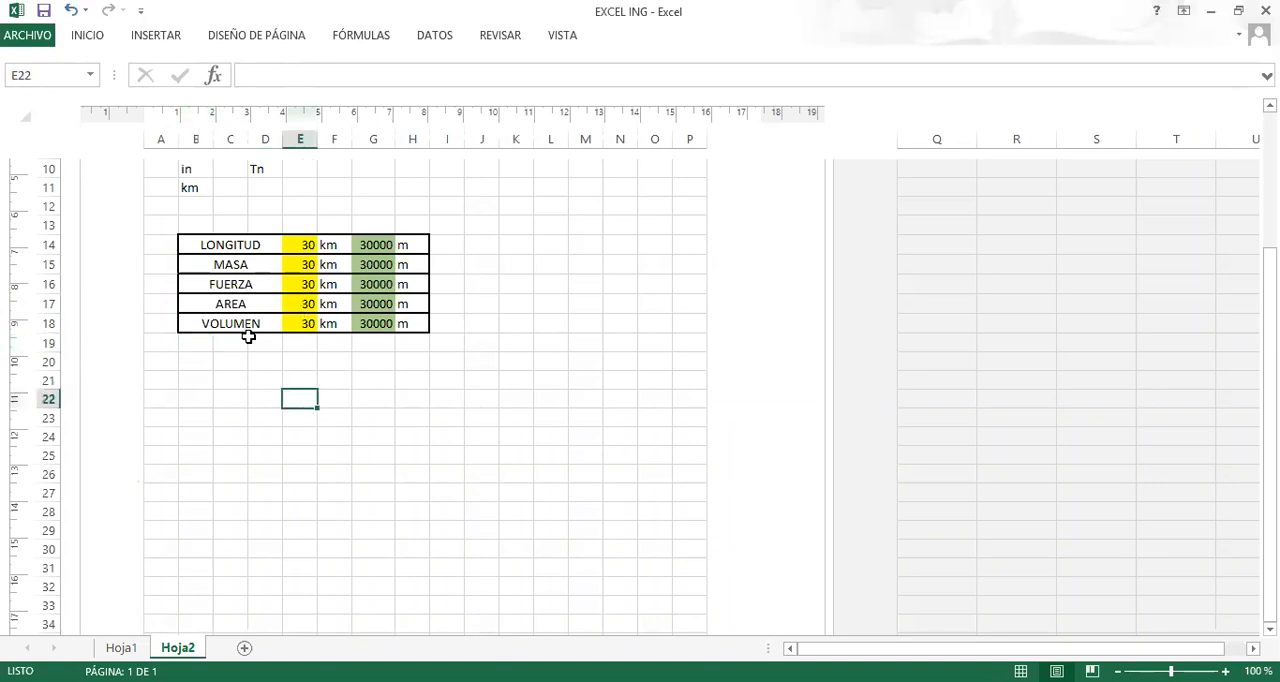
Check which units the dropdown list in the MASA row's source unit cell F15 offers.
scroll(308, 423, "up", 5)
left_click(303, 513)
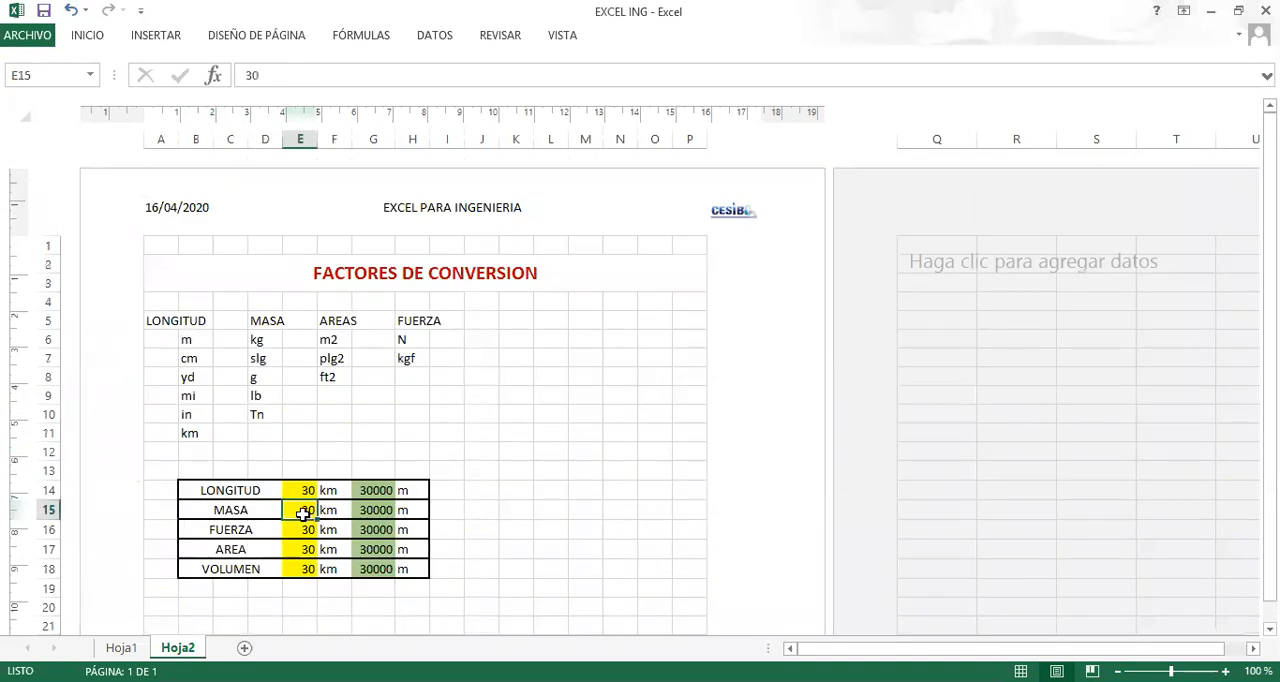
left_click(329, 510)
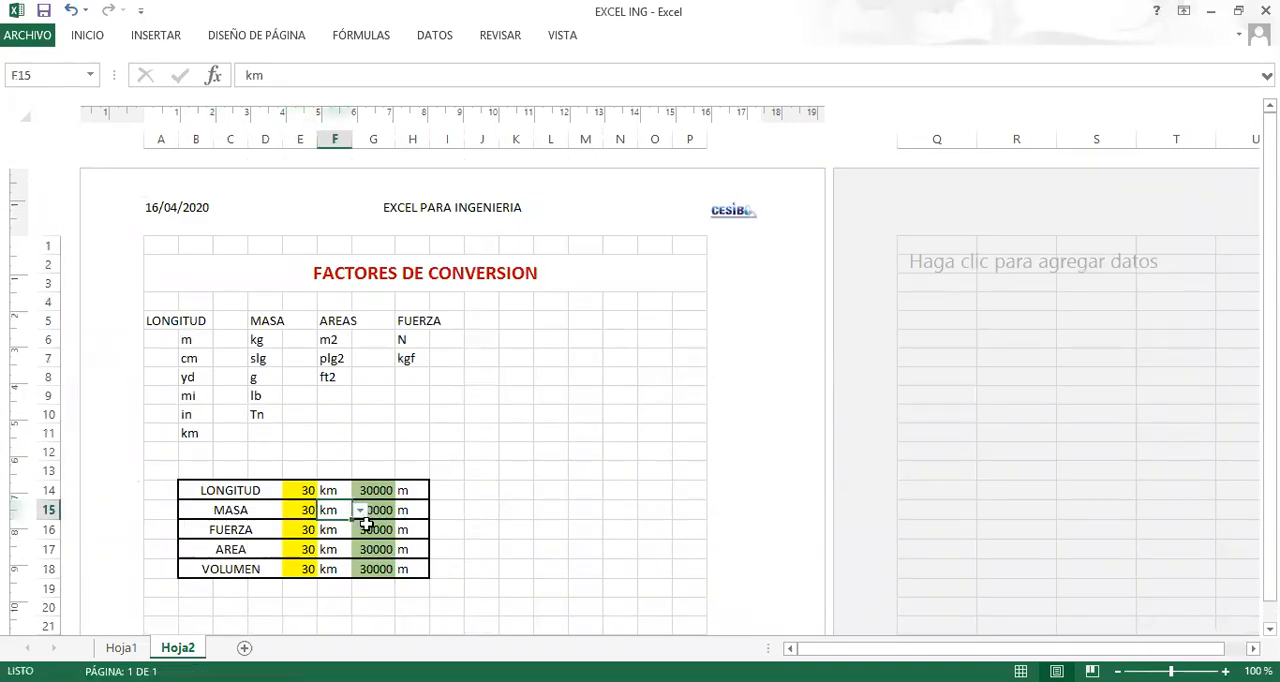
left_click(360, 510)
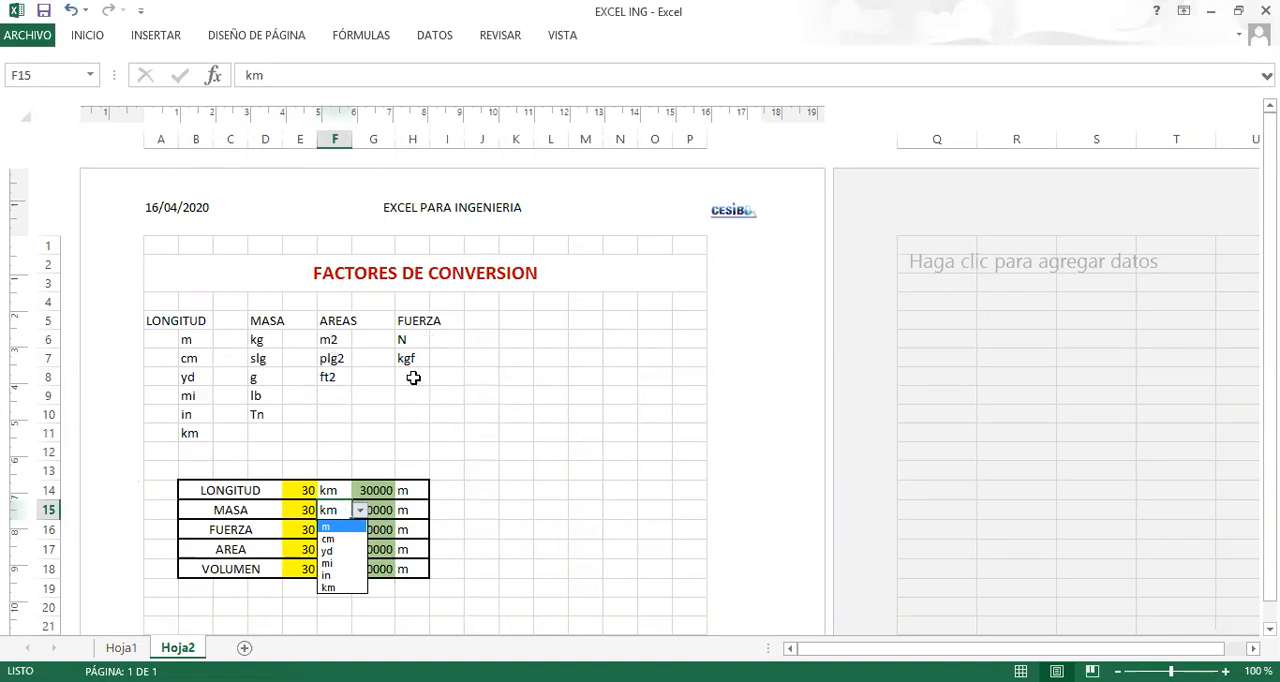
key("Escape")
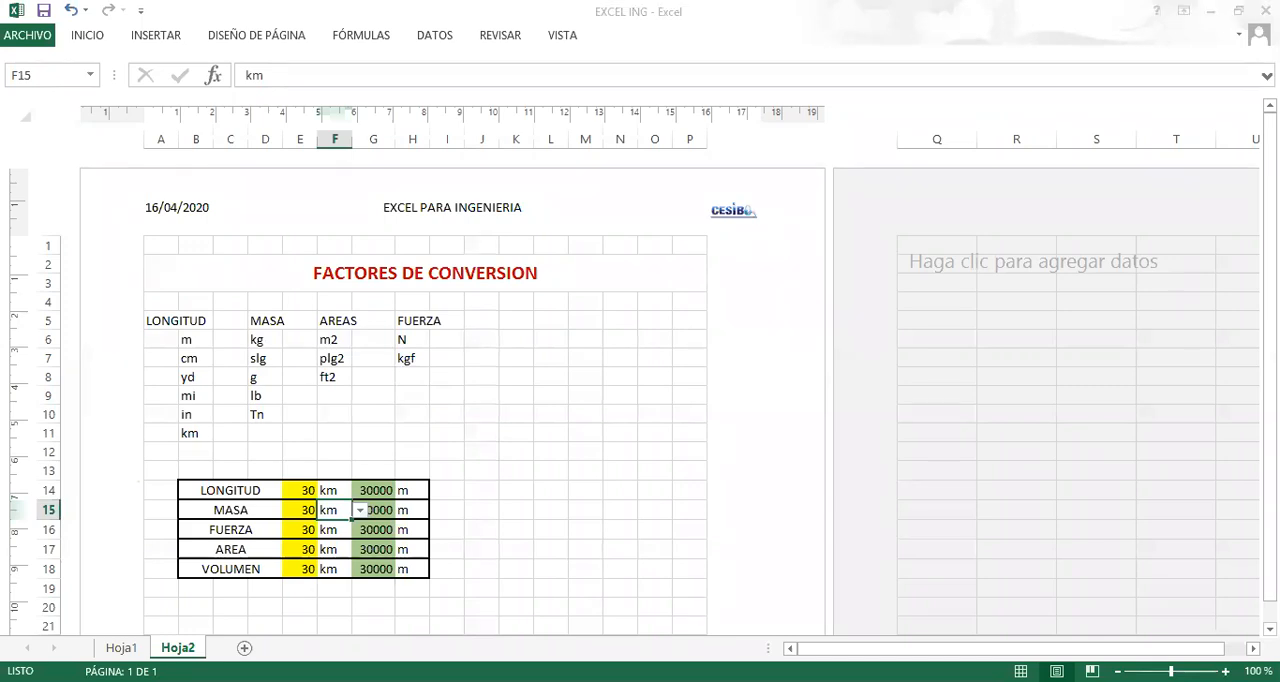
left_click(402, 398)
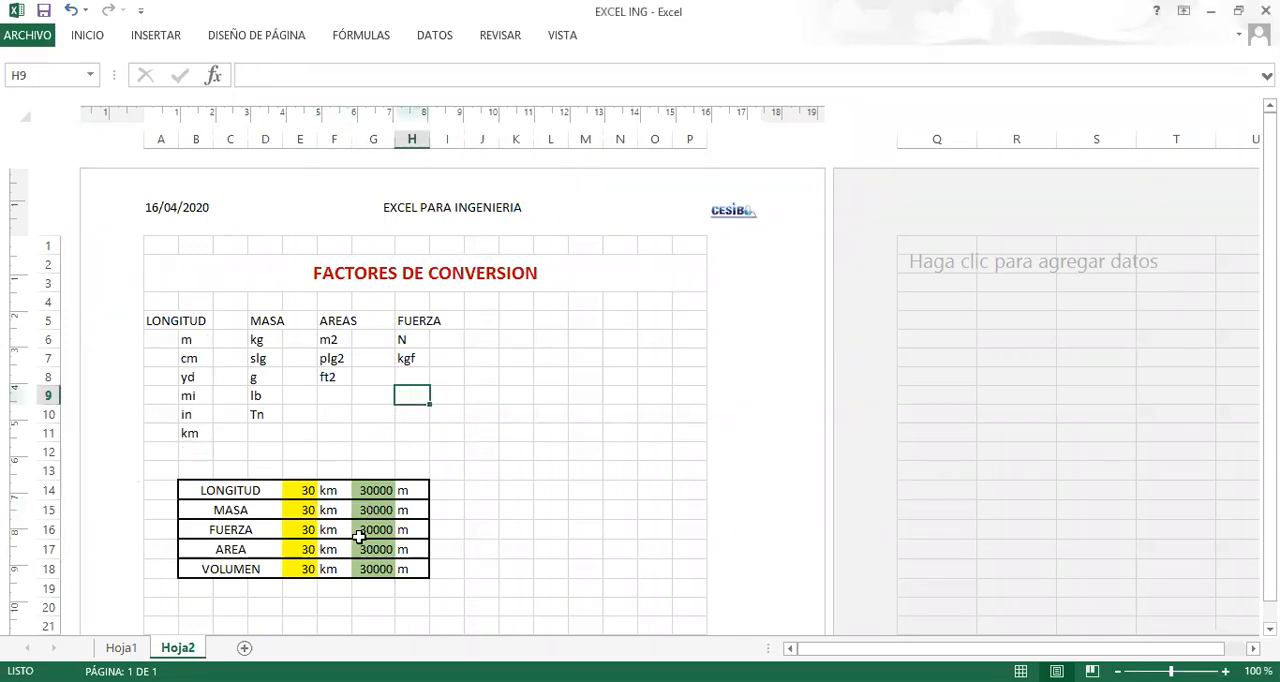
left_click(305, 508)
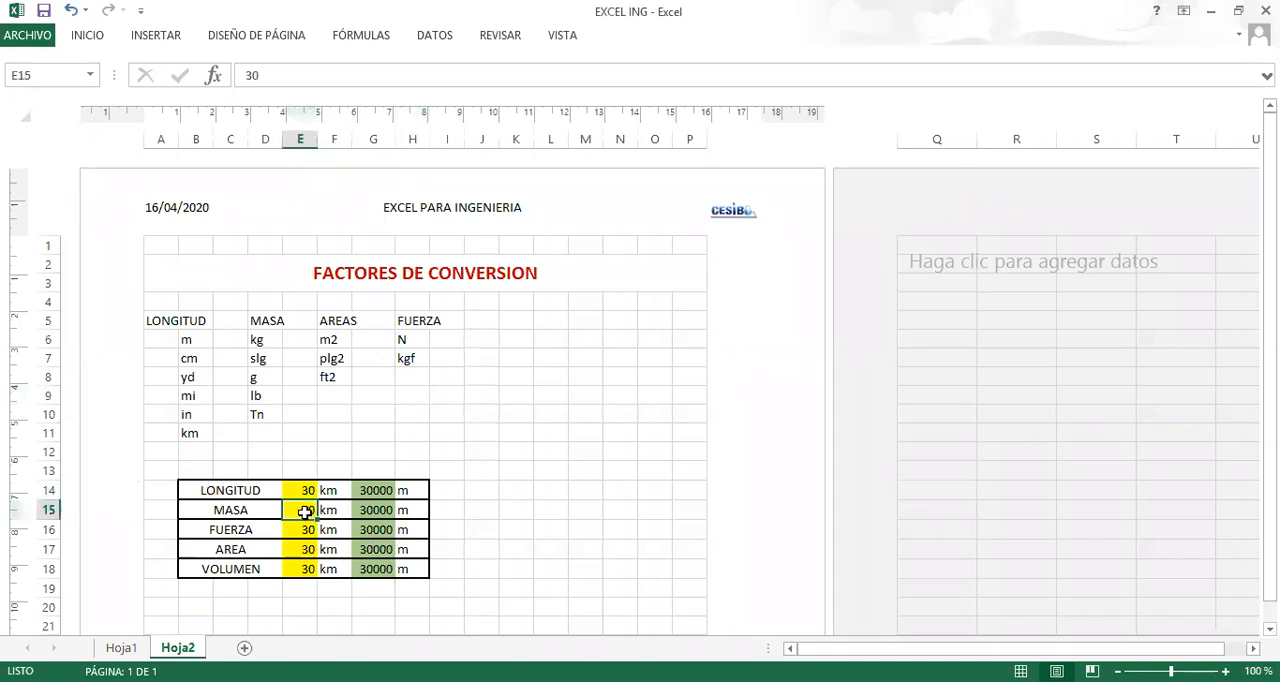
Change the list validation source of the MASA source unit cell F15 to the mass units in D6:D10.
left_click(325, 508)
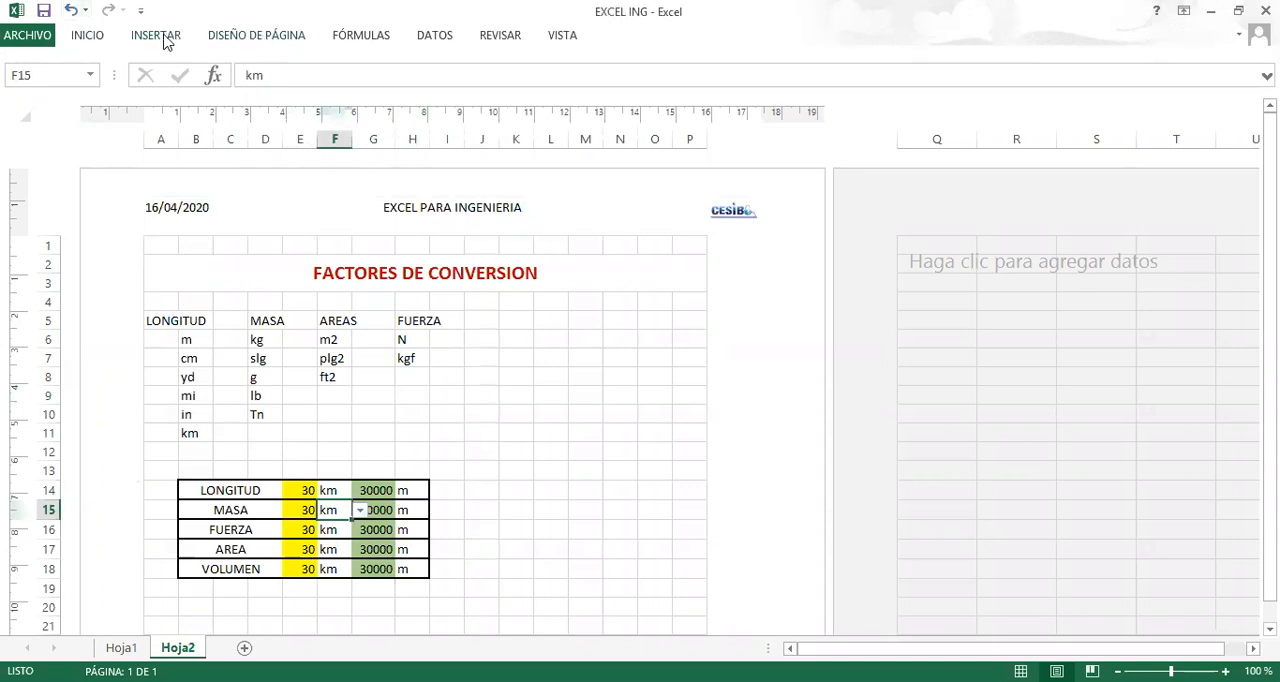
left_click(434, 35)
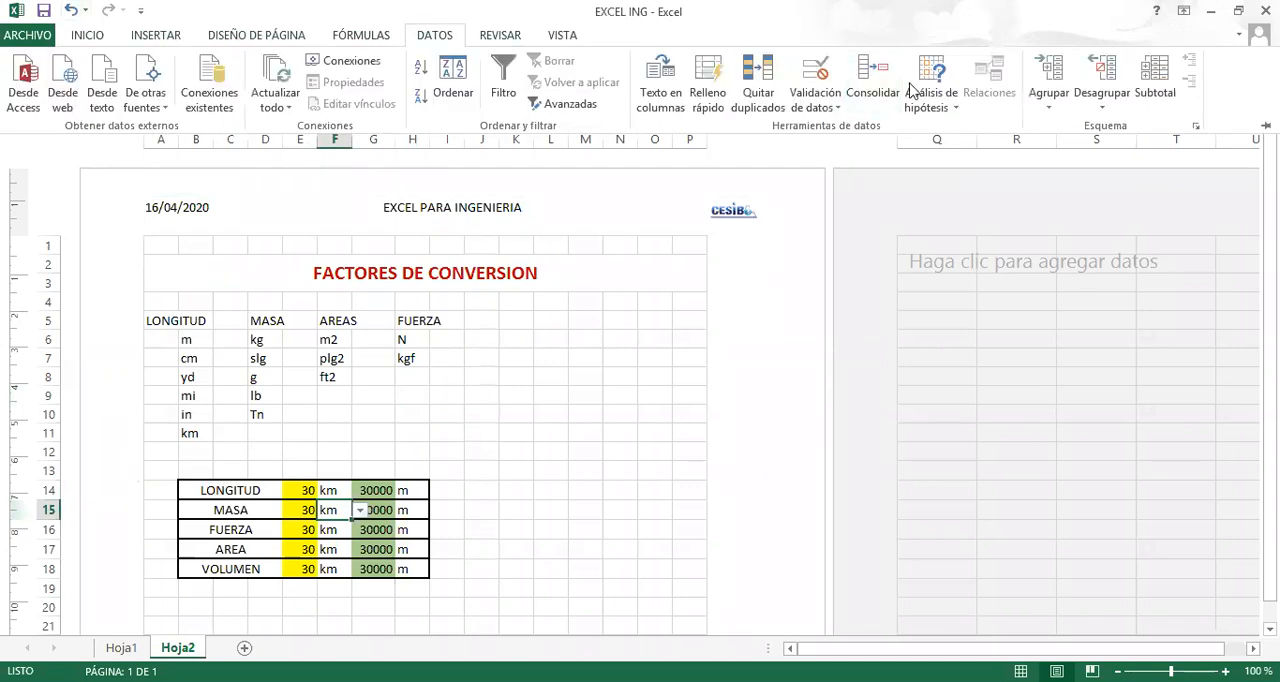
left_click(812, 107)
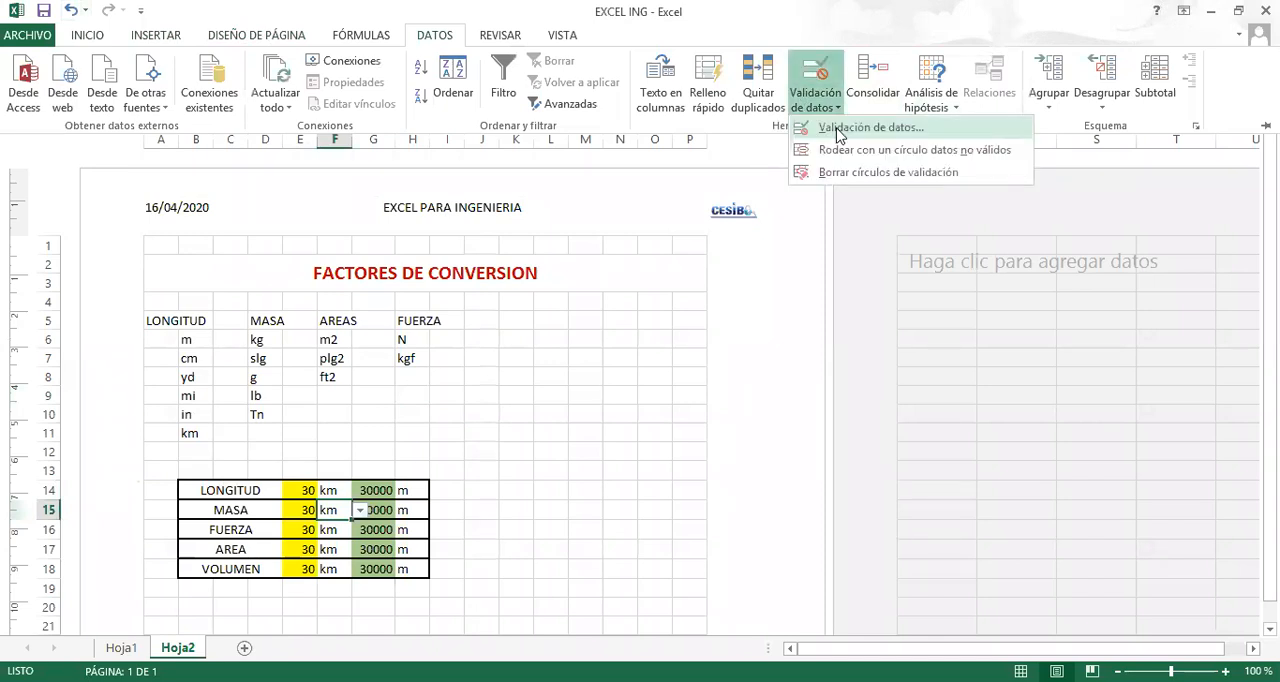
left_click(838, 130)
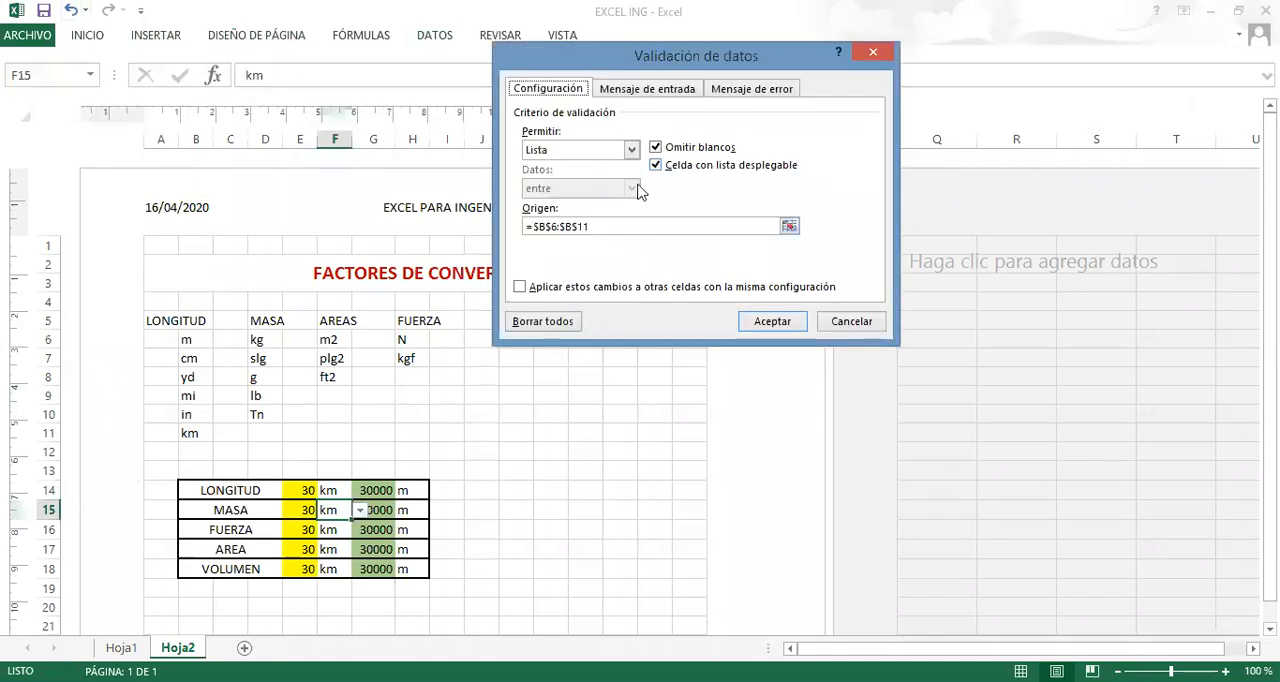
left_click(790, 227)
left_click(268, 341)
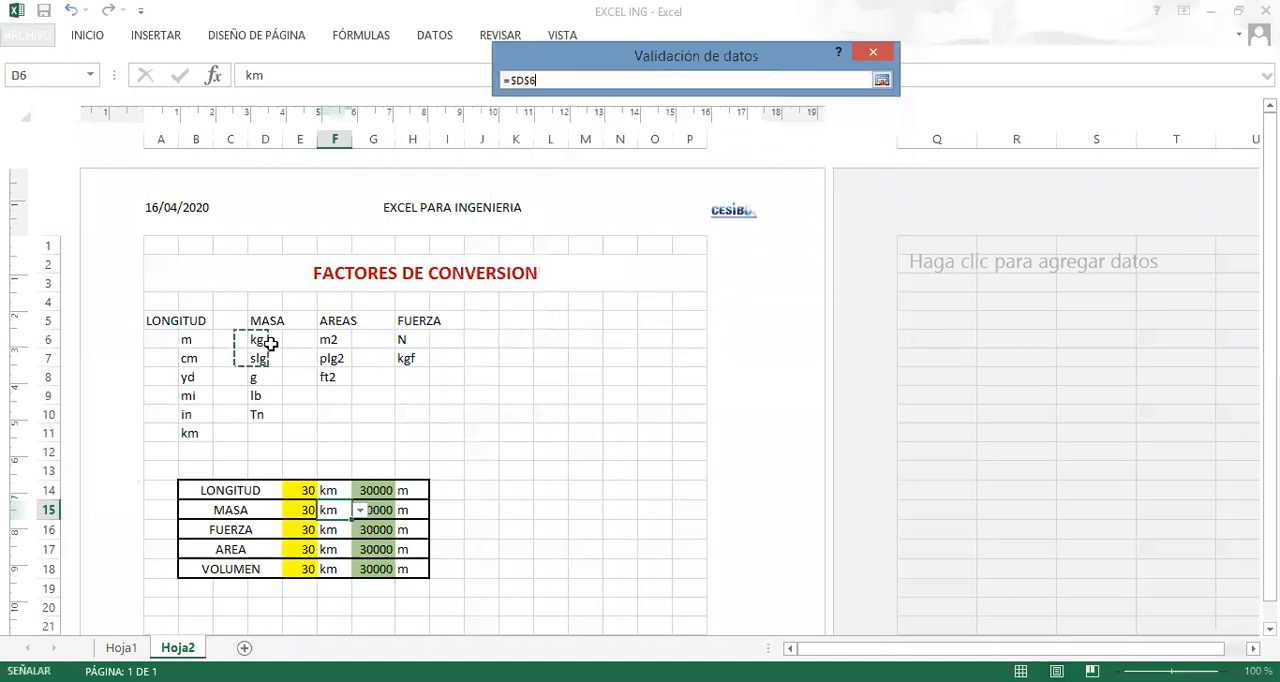
left_click_drag(270, 345, 265, 414)
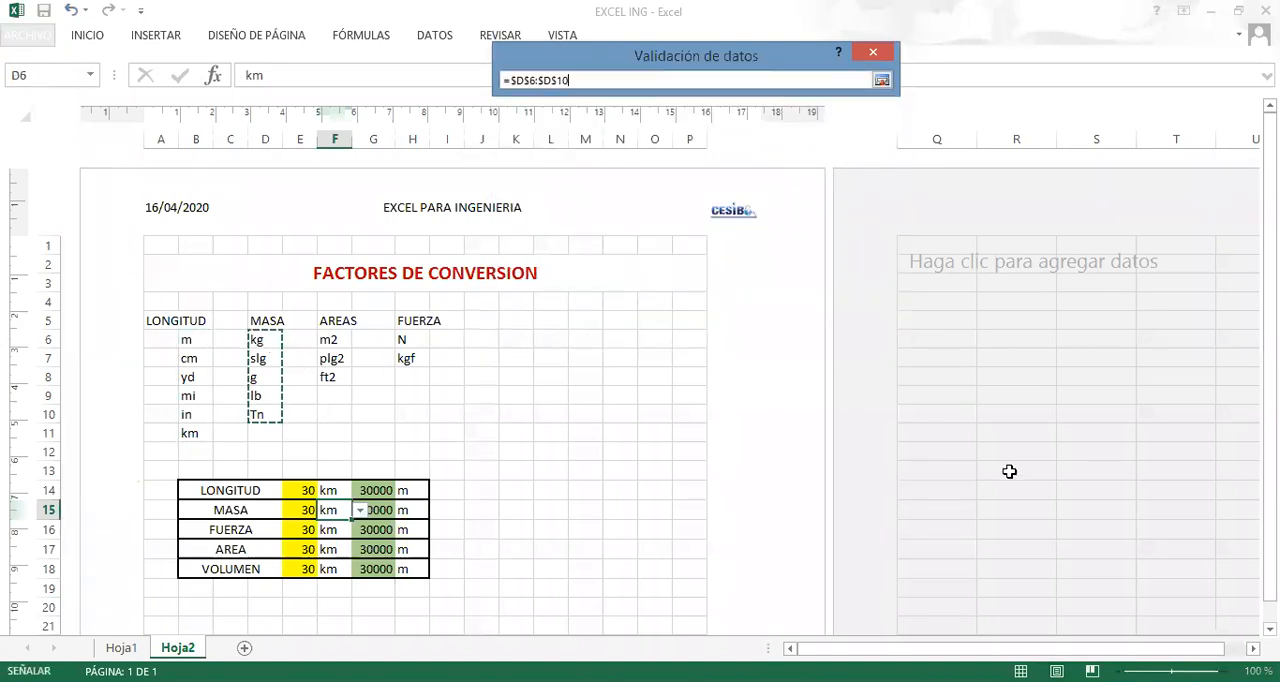
key("Return")
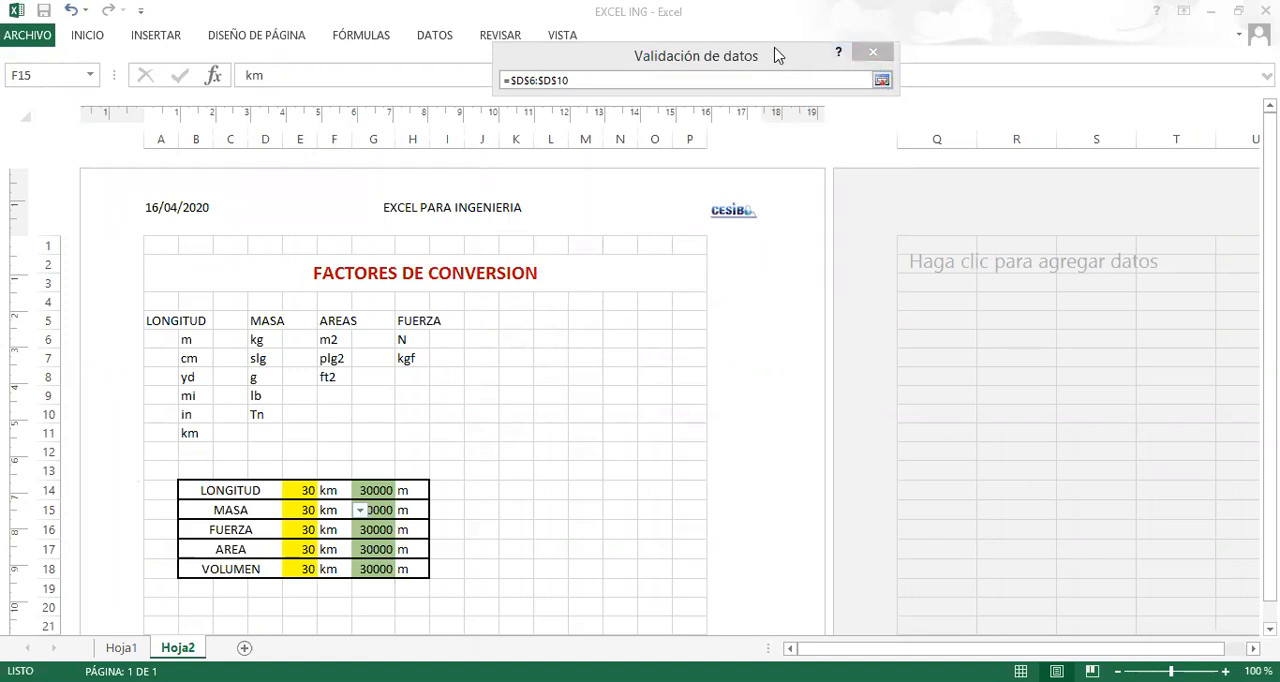
left_click_drag(777, 55, 569, 249)
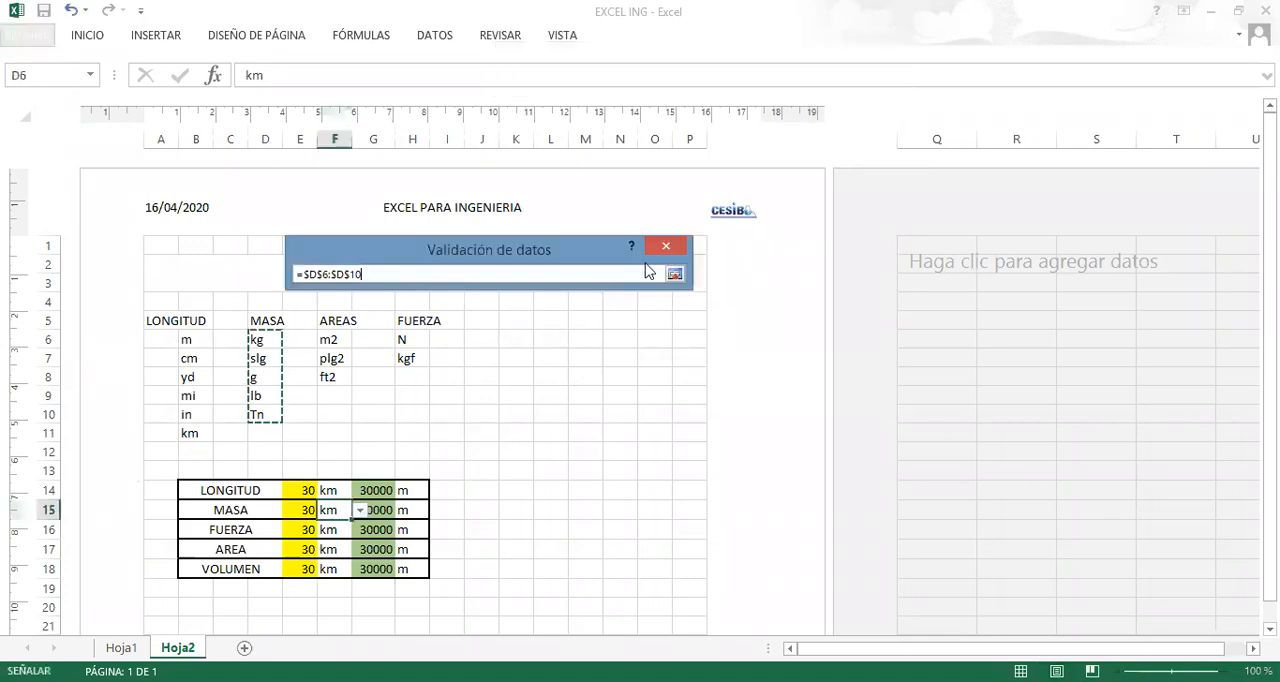
left_click(675, 276)
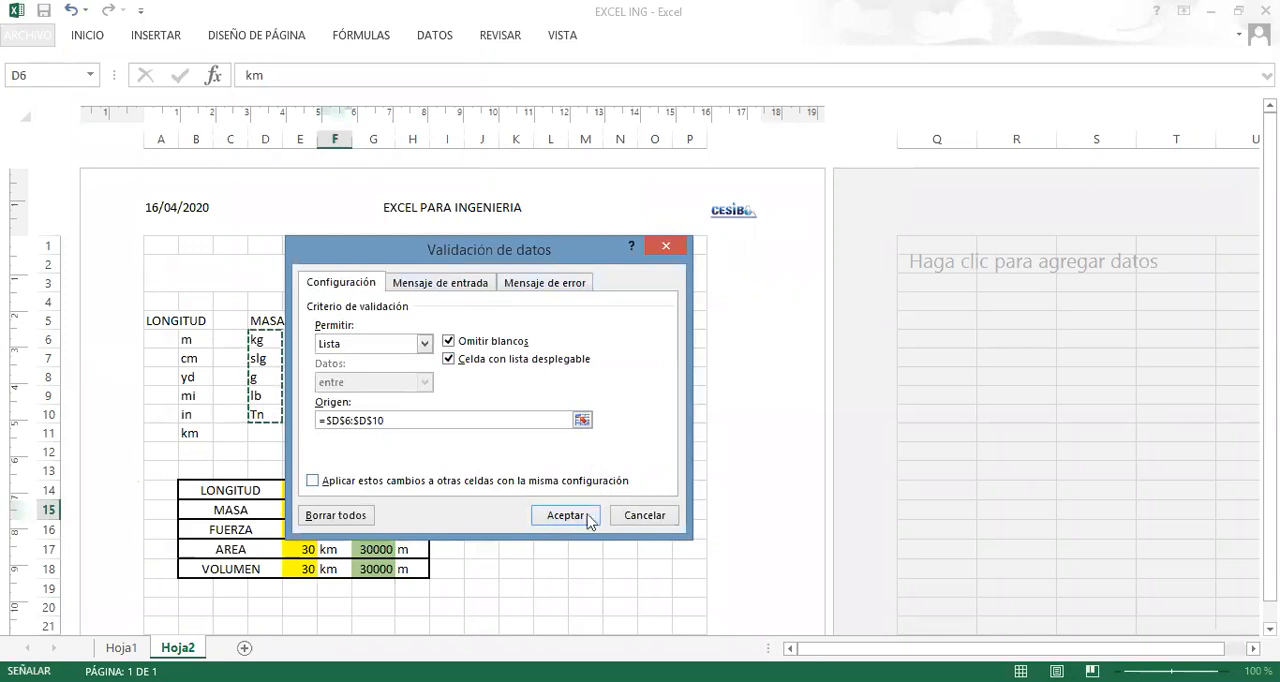
left_click(565, 516)
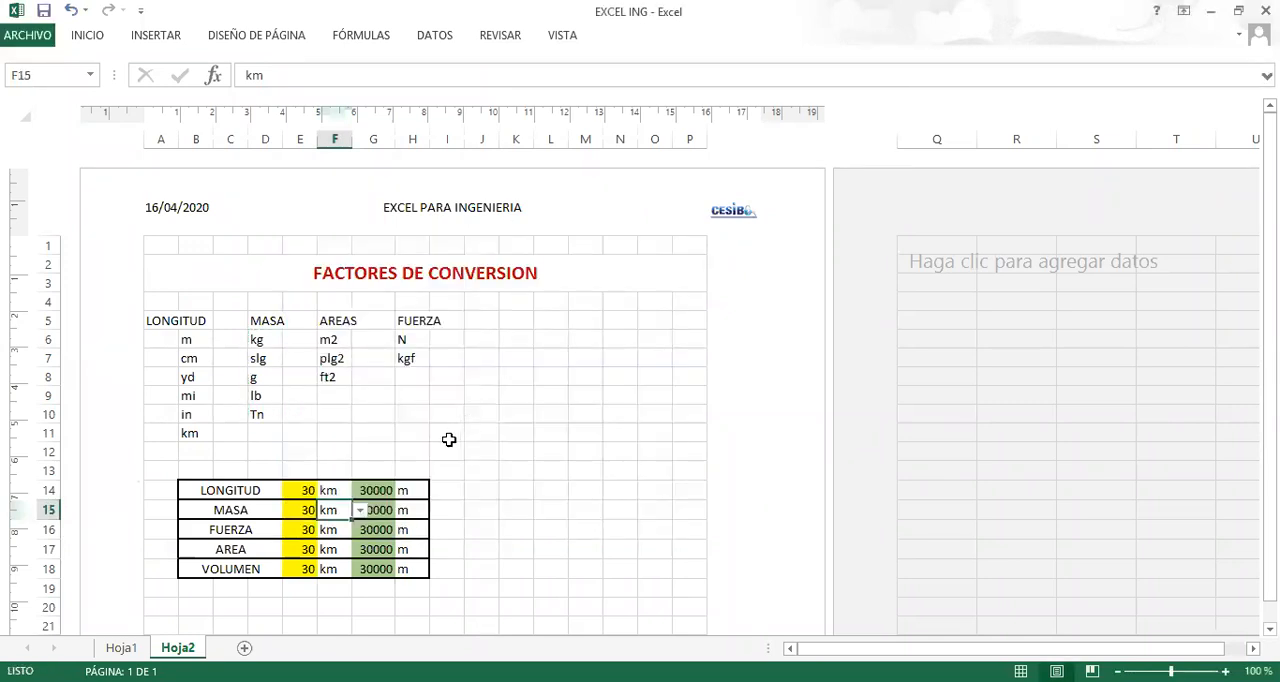
Choose kg as the MASA source unit in F15 and copy that cell with its validation list to H15.
left_click(359, 511)
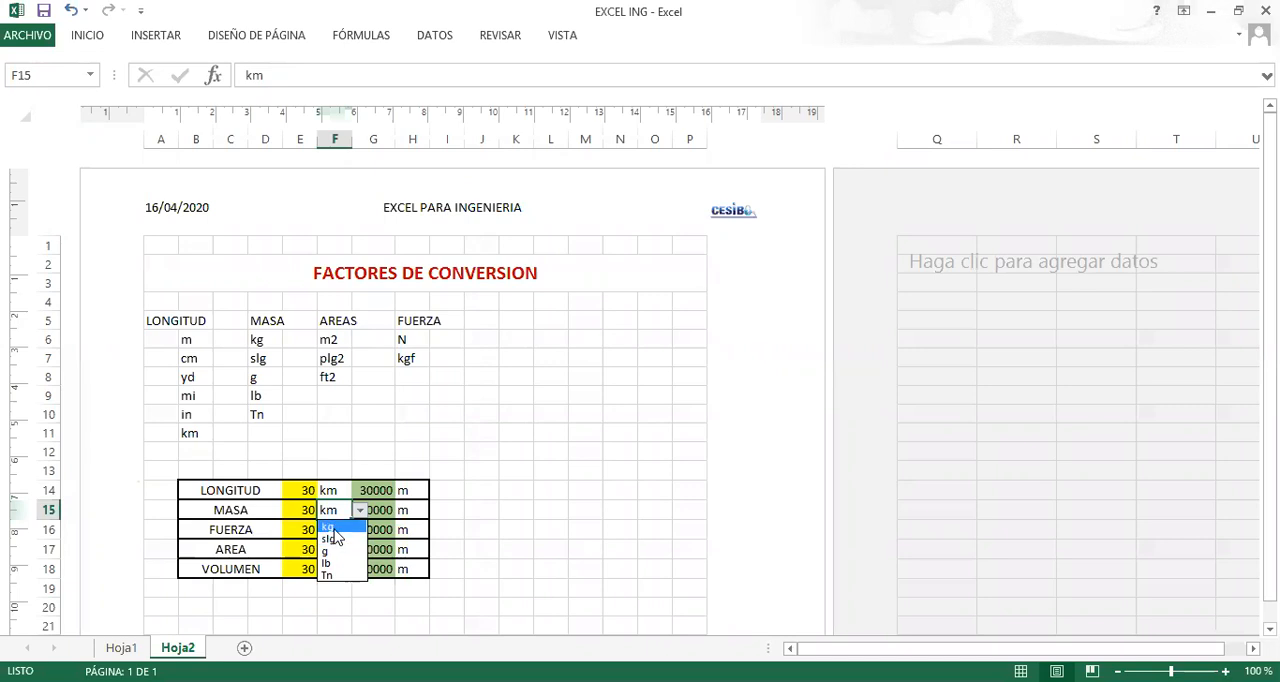
left_click(336, 530)
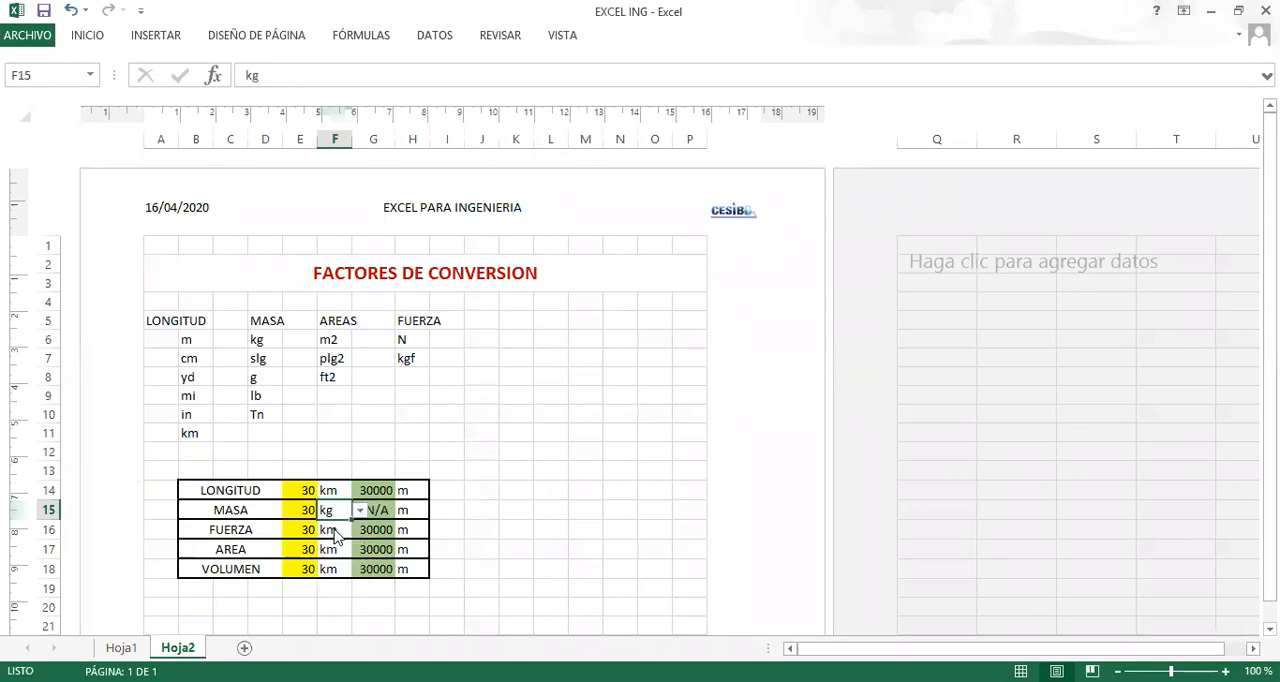
left_click(409, 511)
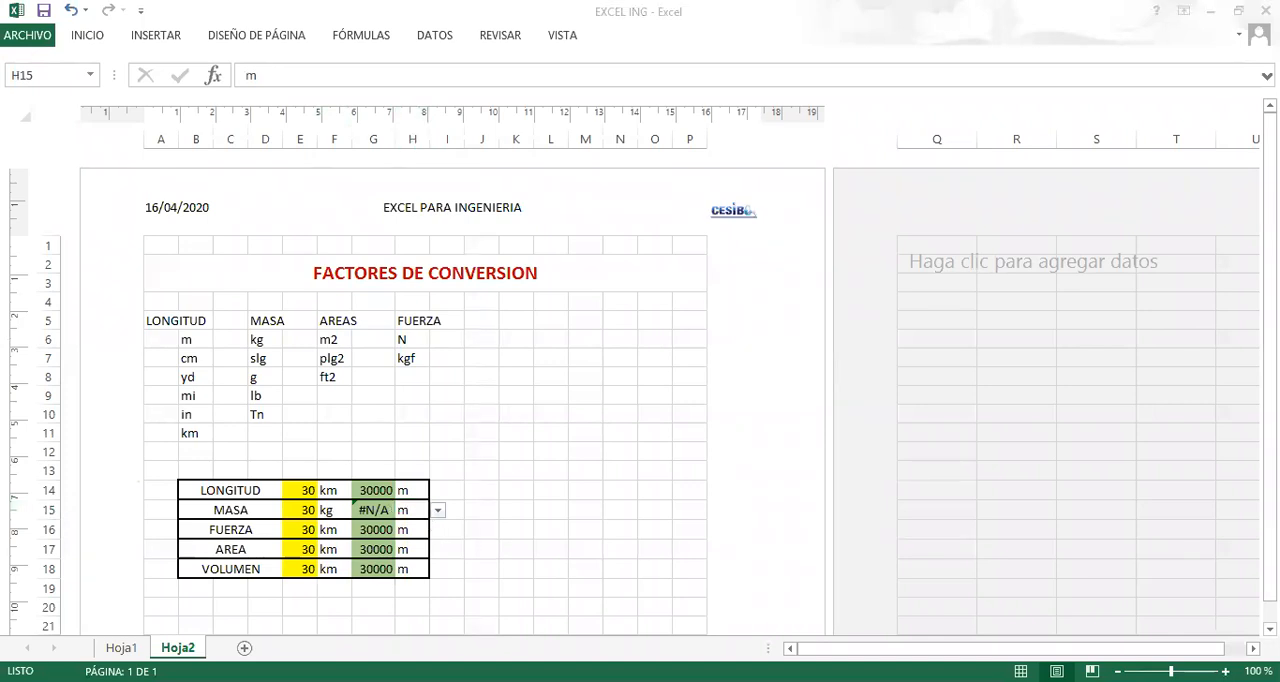
left_click(416, 513)
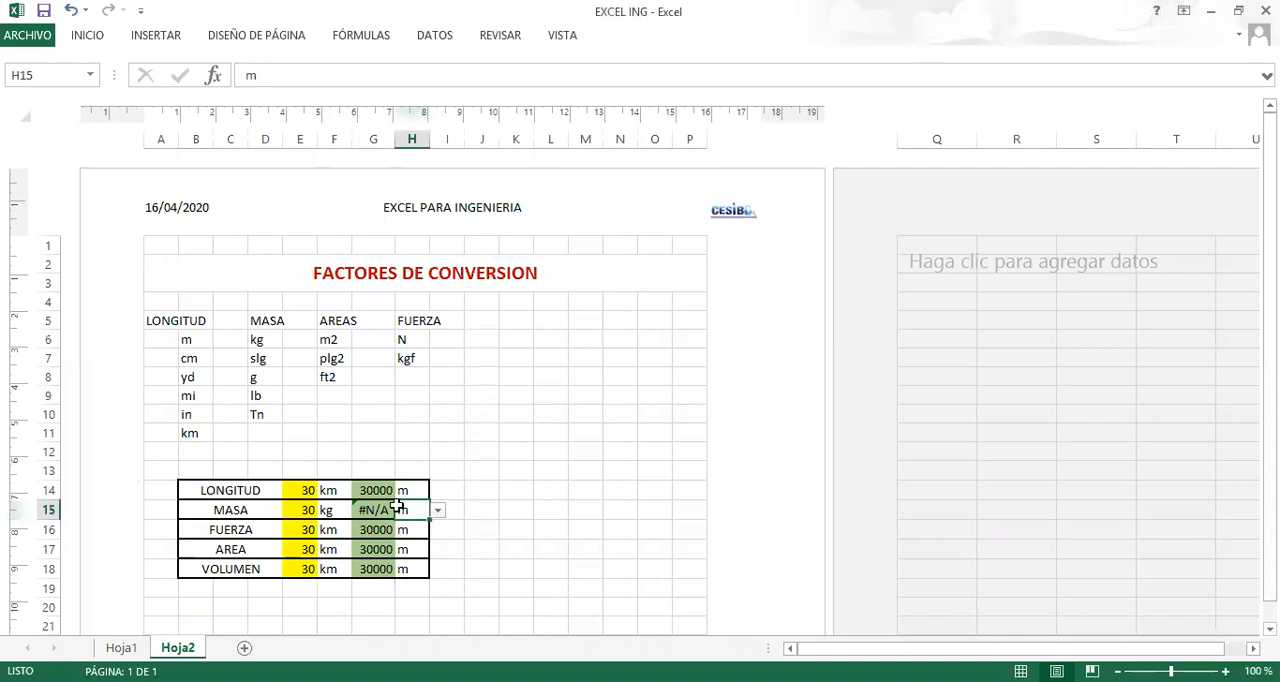
left_click(333, 511)
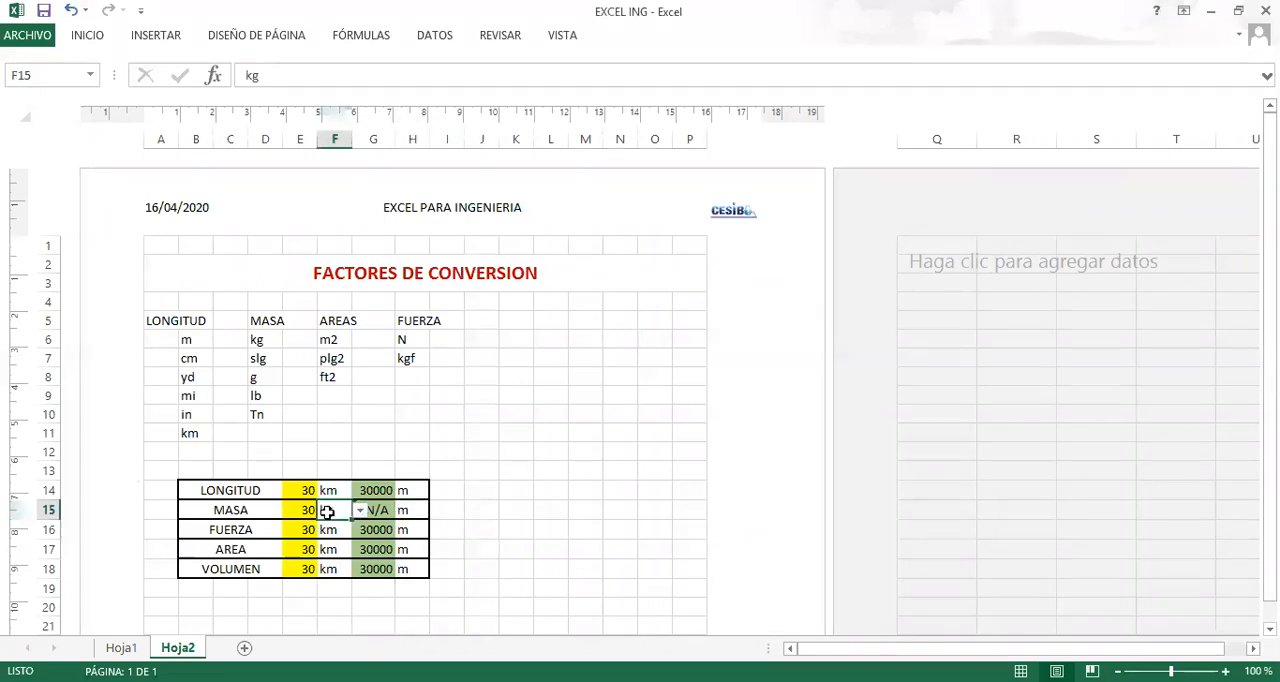
key("ctrl+c")
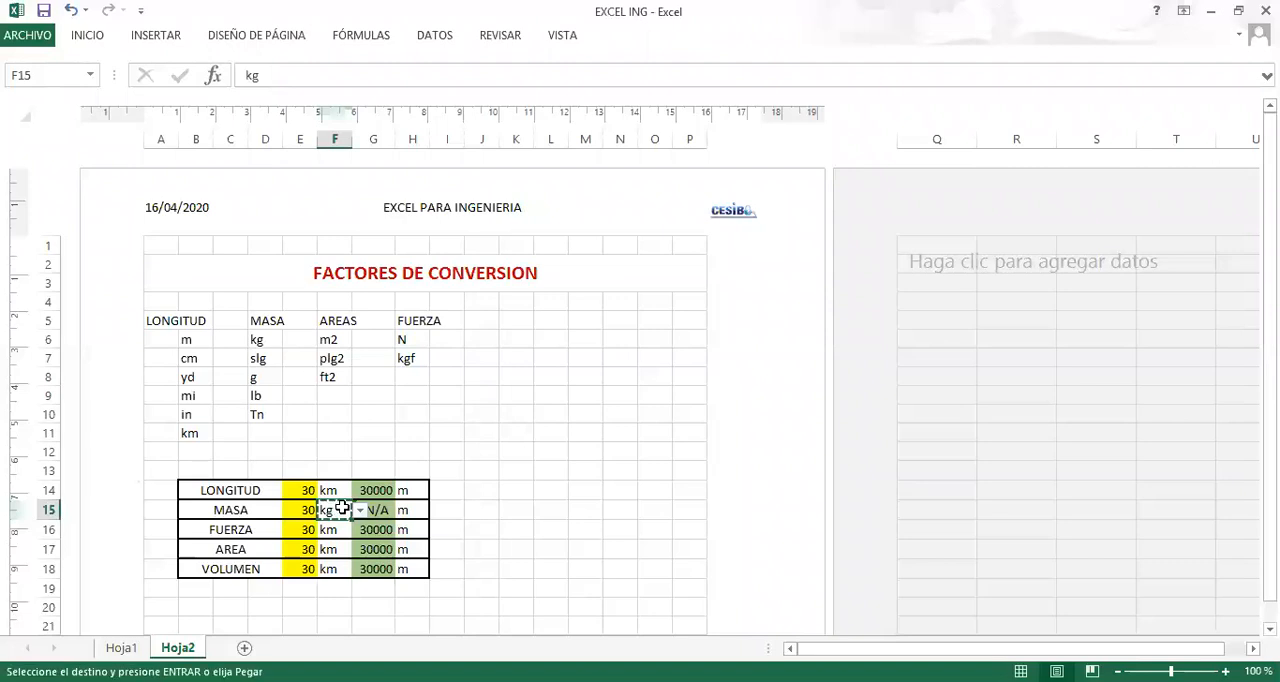
left_click(410, 510)
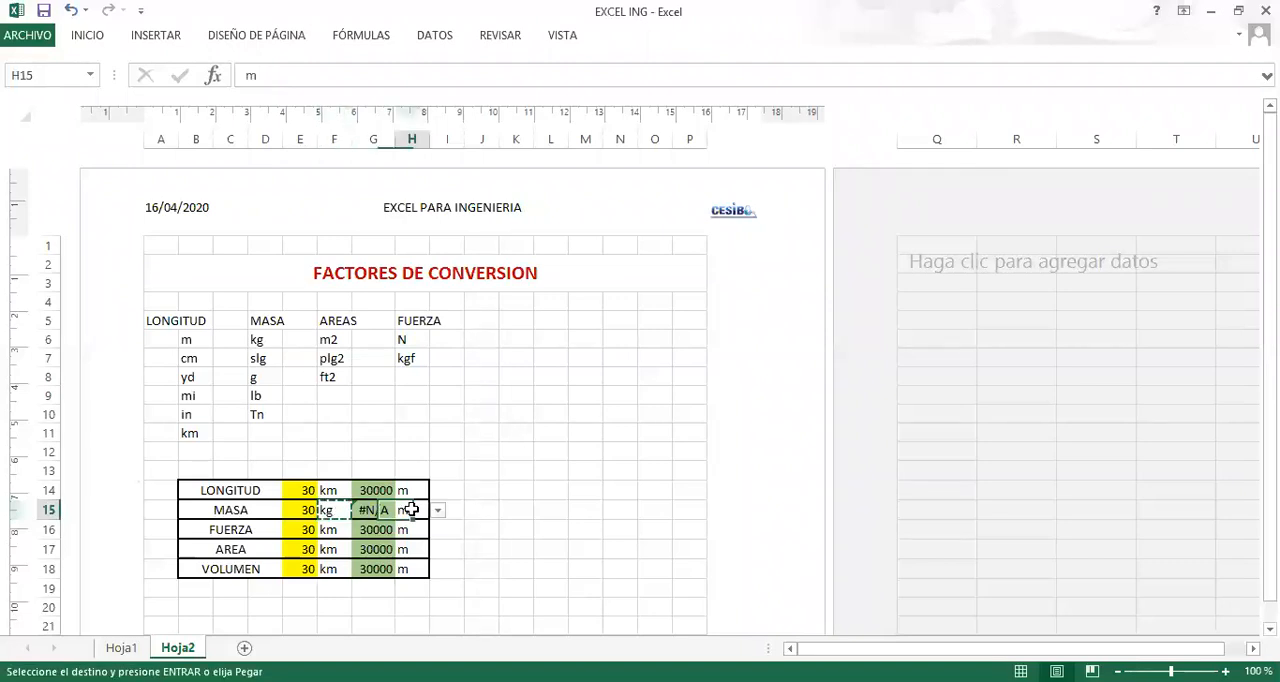
key("ctrl+v")
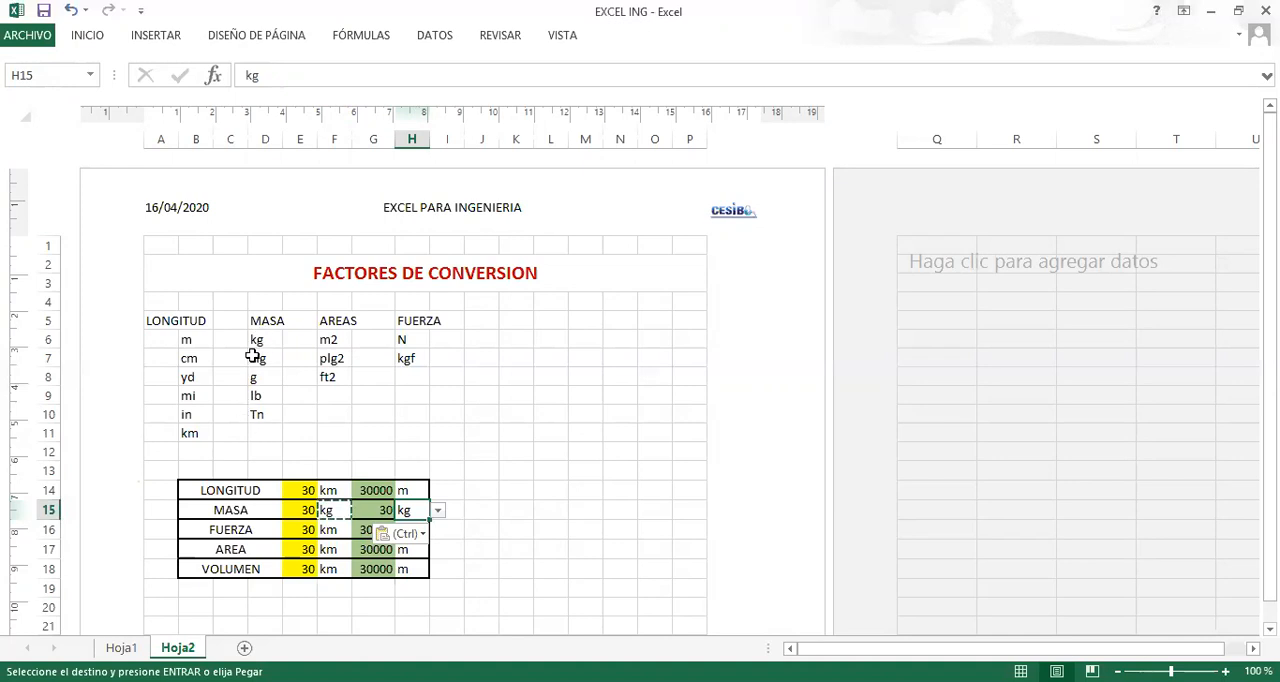
Choose slg as the MASA target unit in H15 and inspect the conversion formula in G15.
left_click(439, 512)
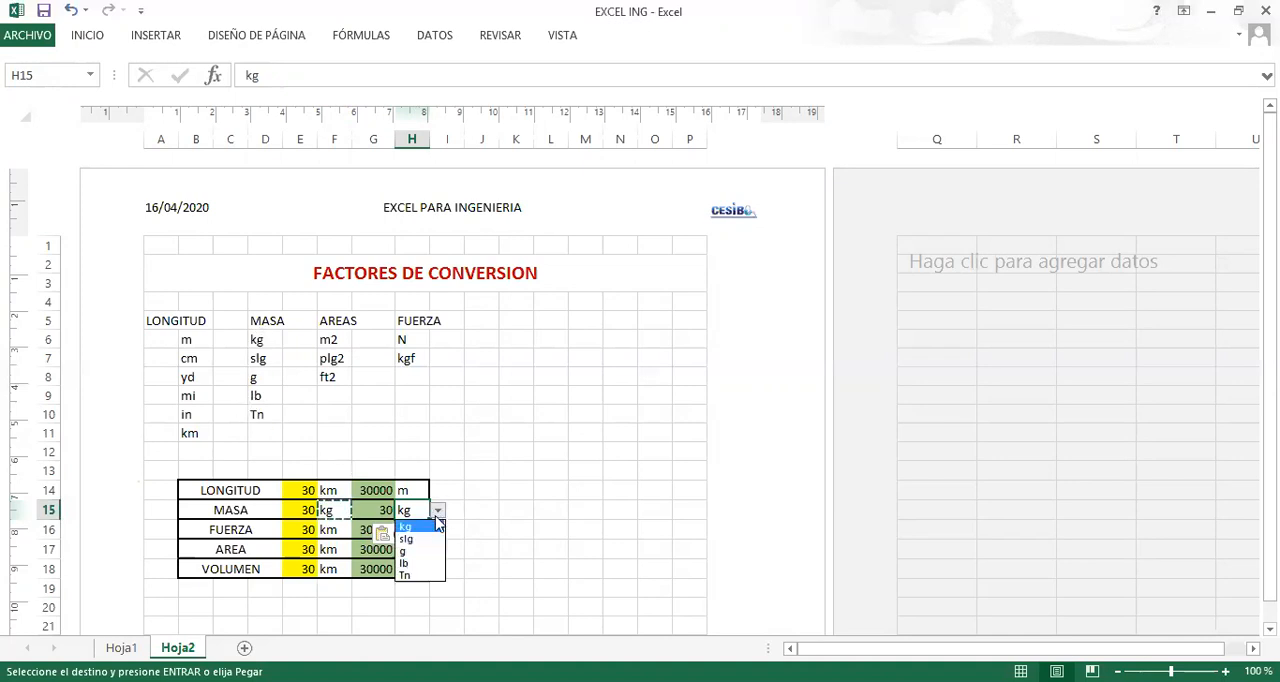
left_click(411, 540)
left_click(497, 466)
left_click(383, 507)
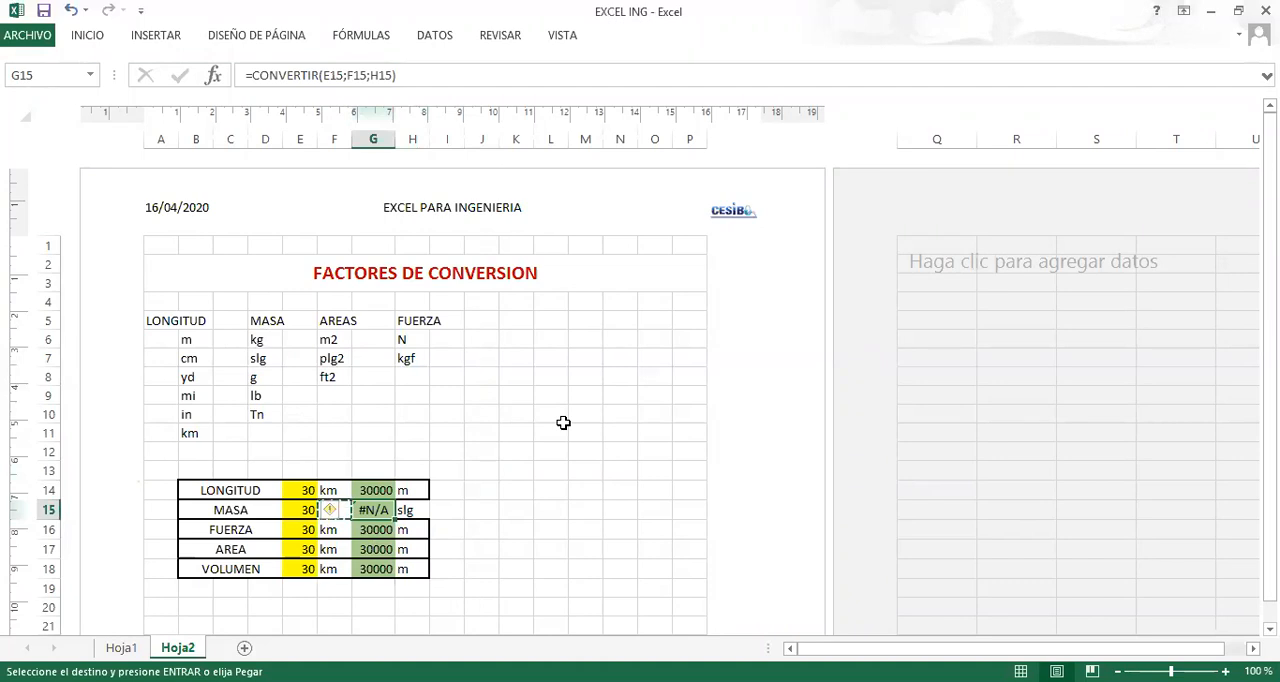
Start a trial CONVERTIR formula in J10 with E14 as the number to look up the unit codes the function accepts.
left_click(469, 412)
type("+")
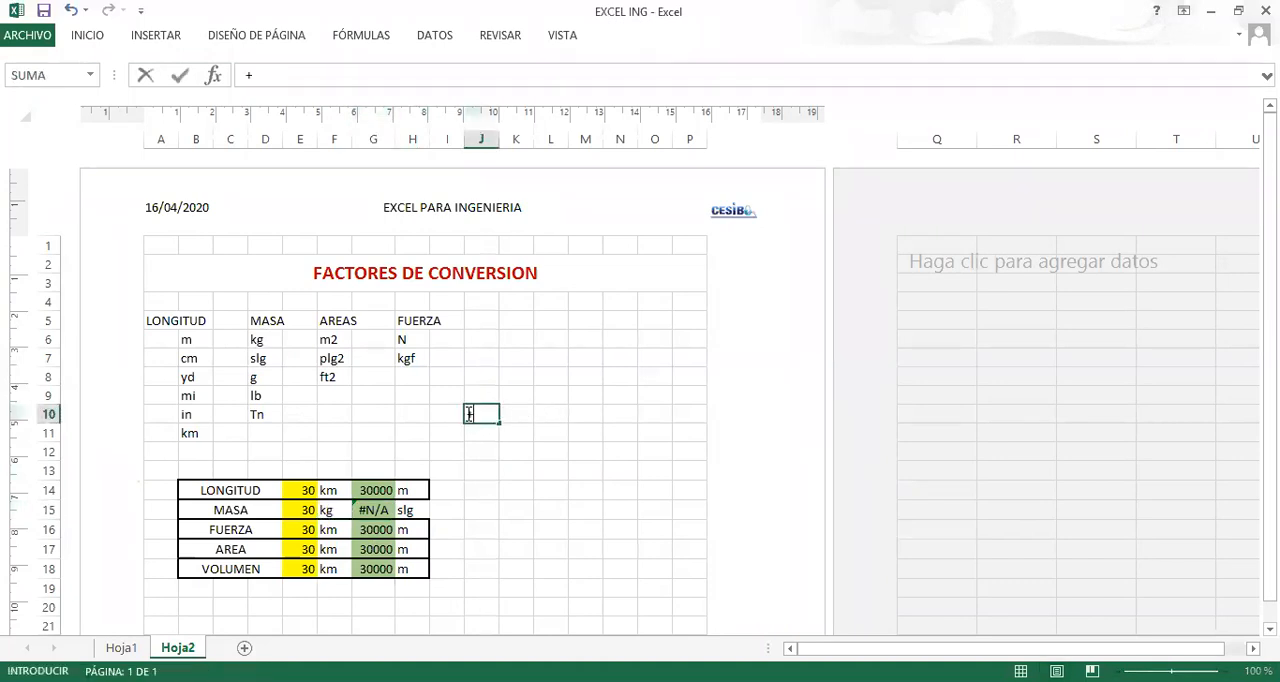
key("BackSpace")
type("=CONVERTI")
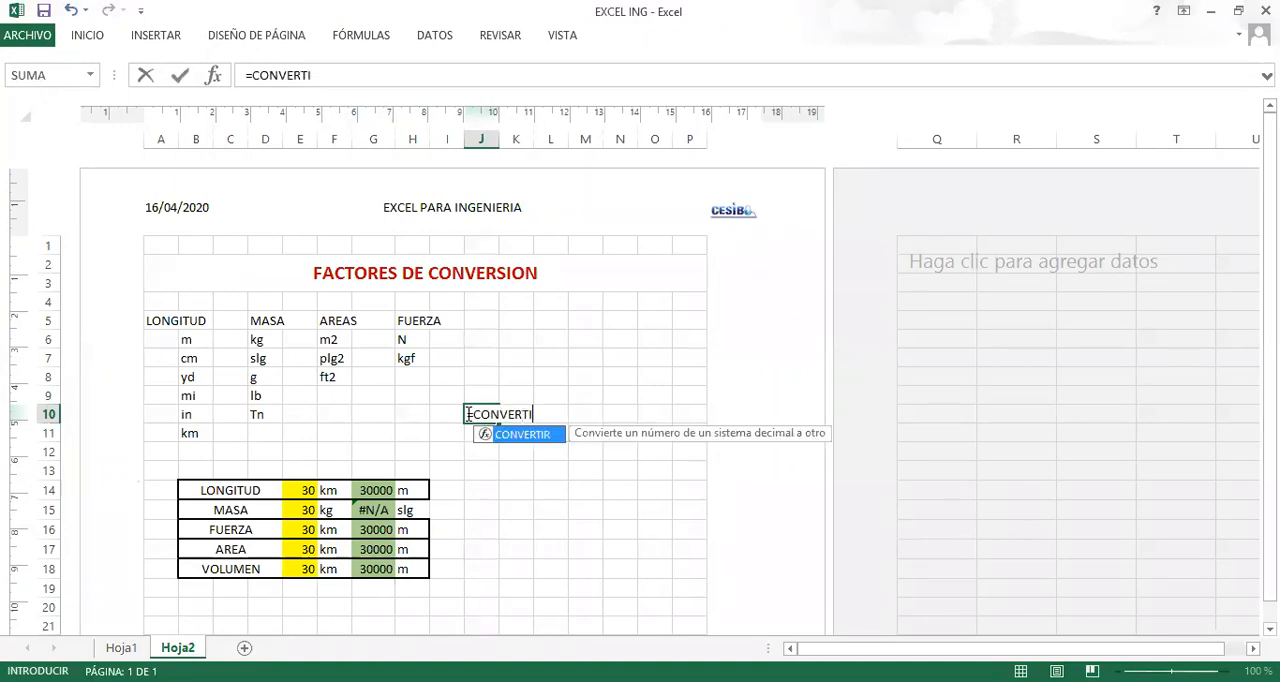
type("R(")
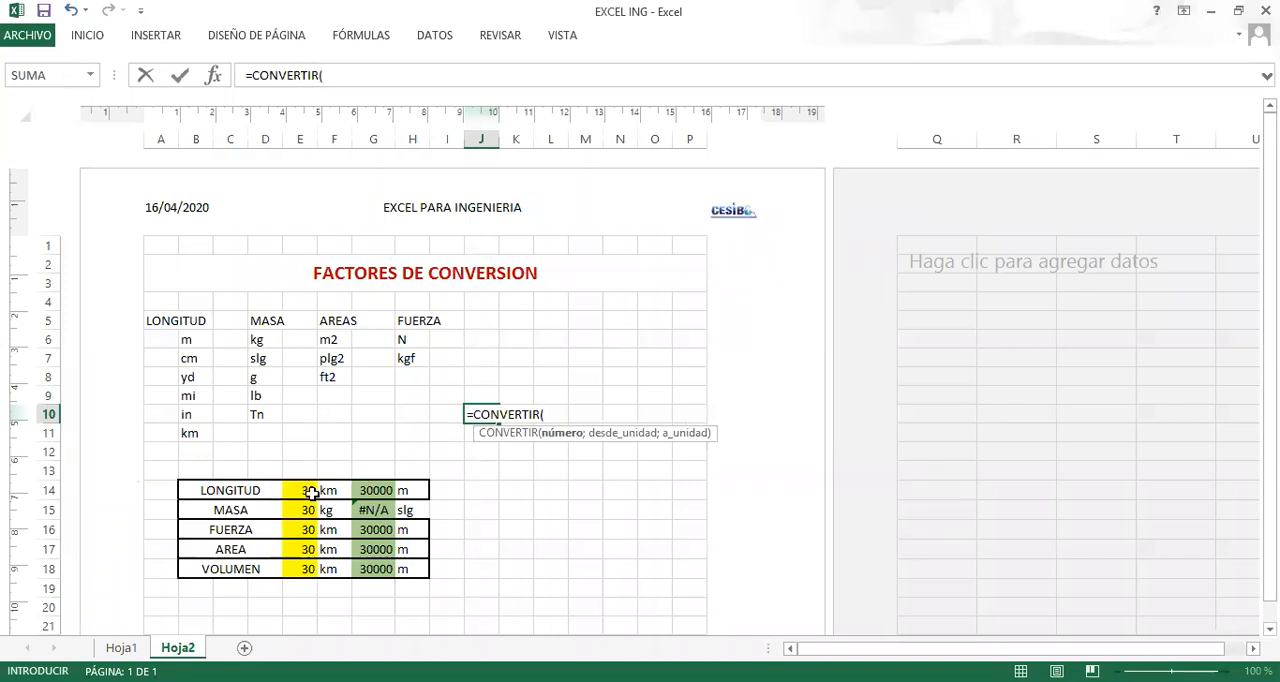
left_click(305, 490)
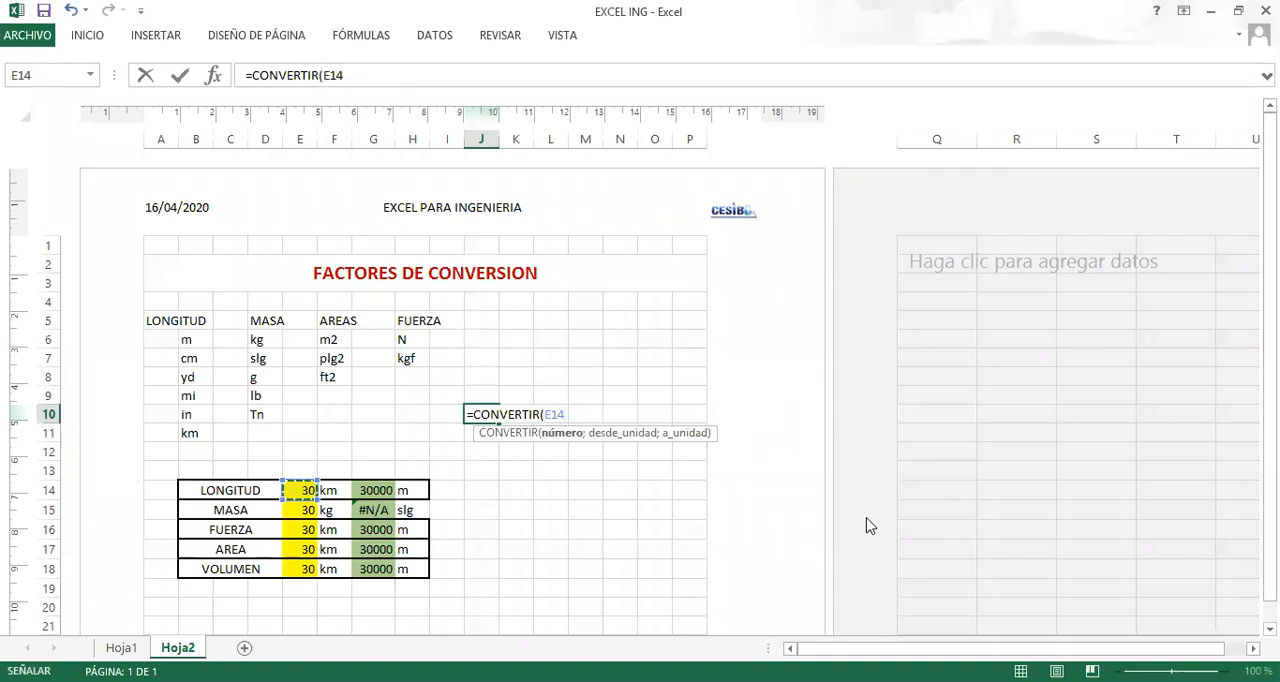
type(";")
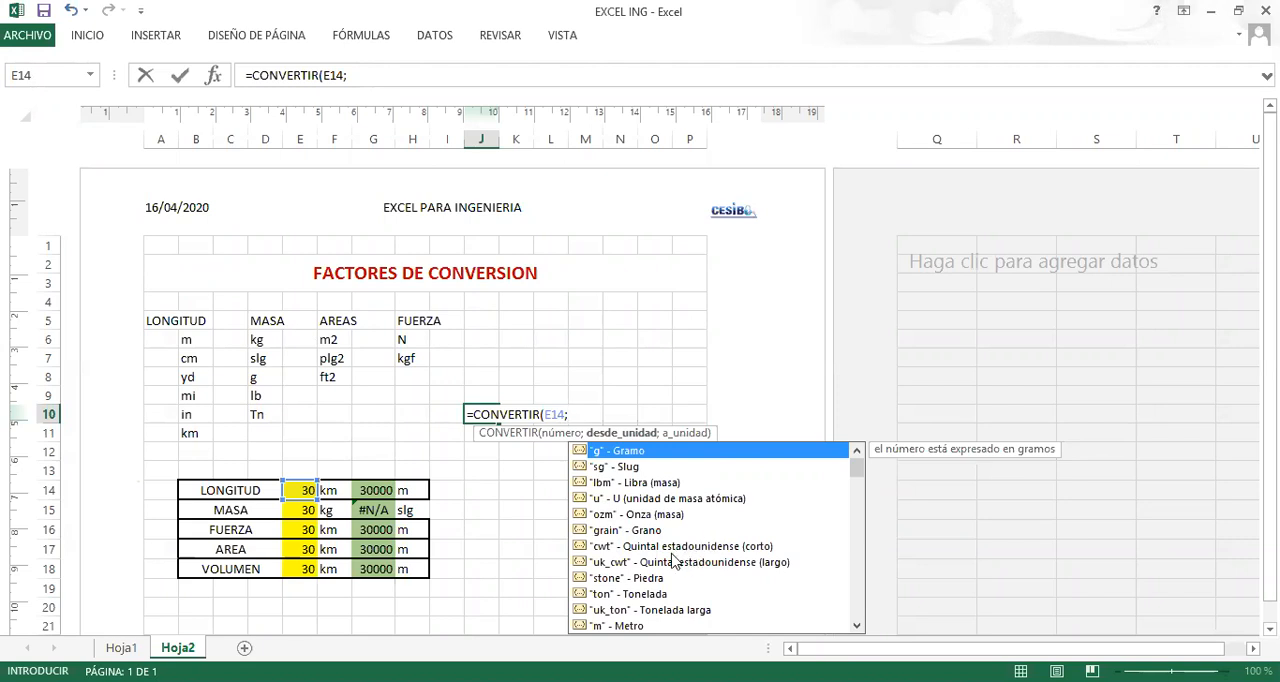
Discard the unfinished trial CONVERTIR formula in J10.
key("Escape")
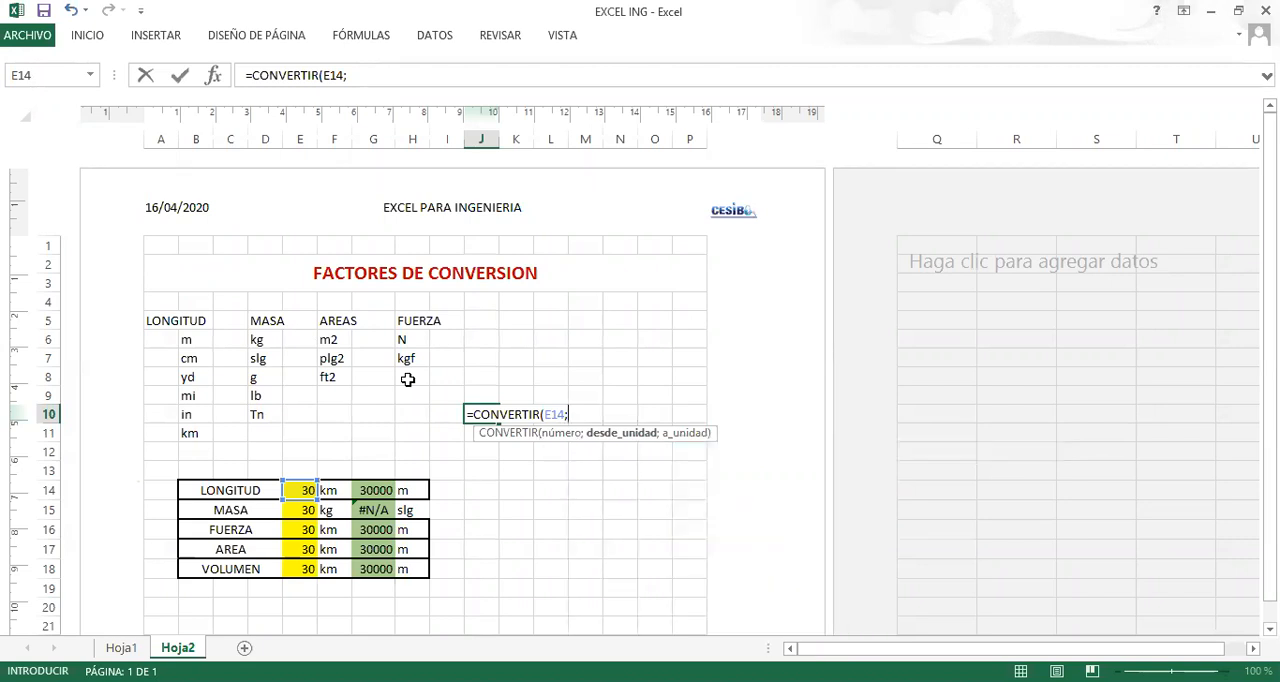
left_click(257, 359)
key("Escape")
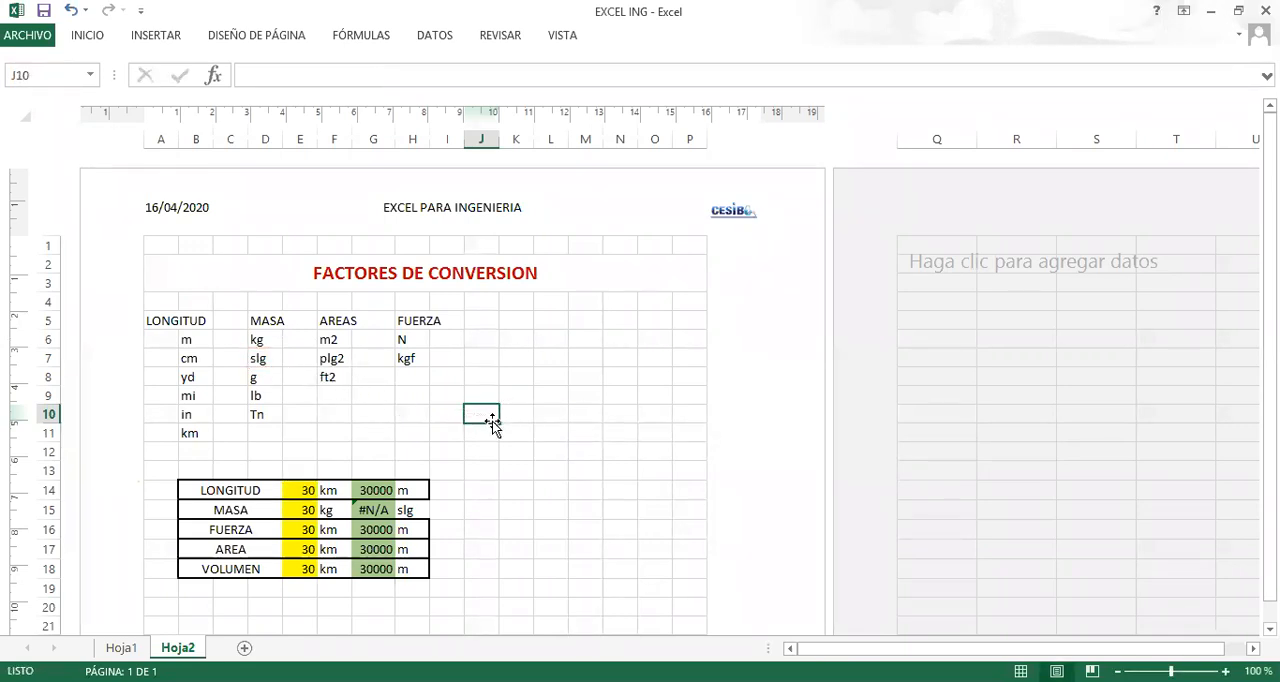
Try SG as the slug unit code in D7 and choose it as the MASA target unit in H15.
left_click(259, 361)
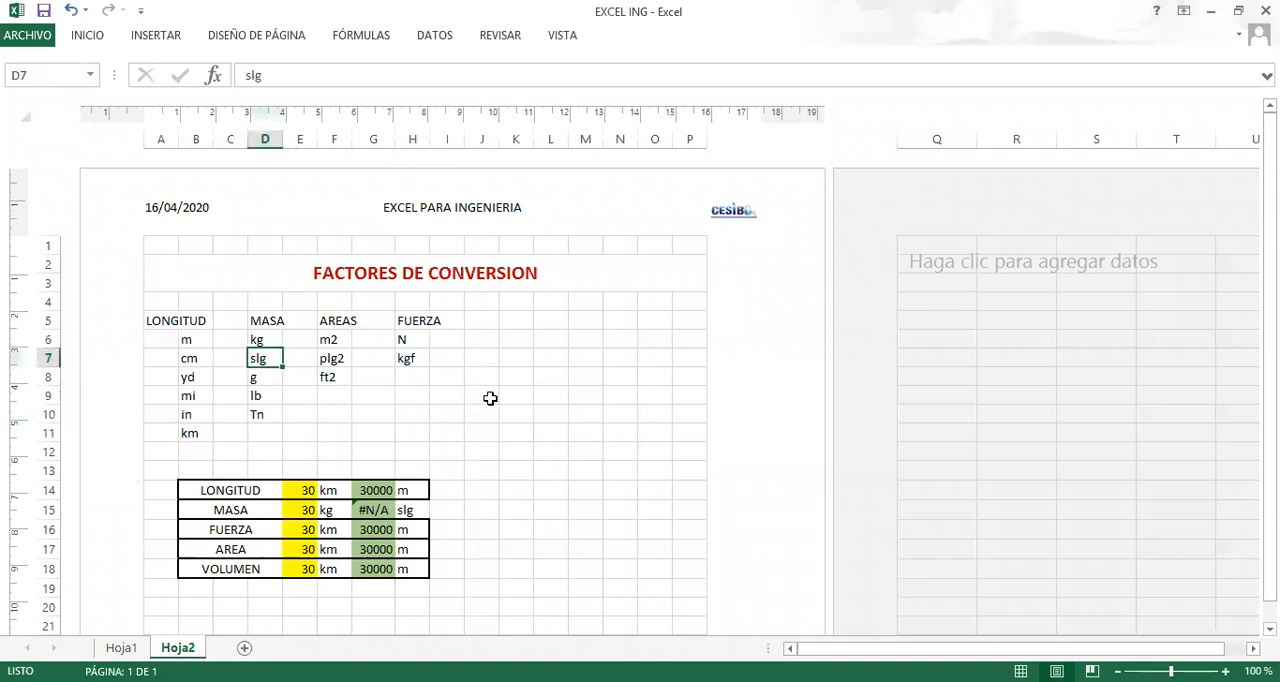
type("SG")
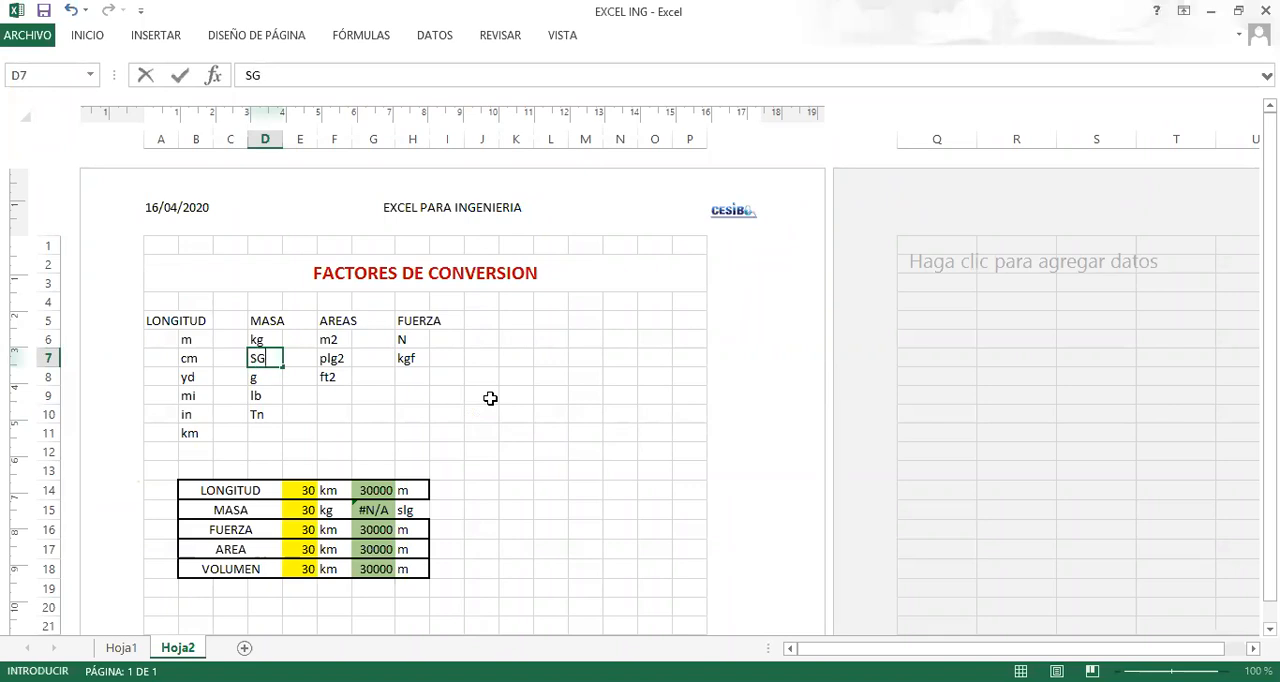
key("Return")
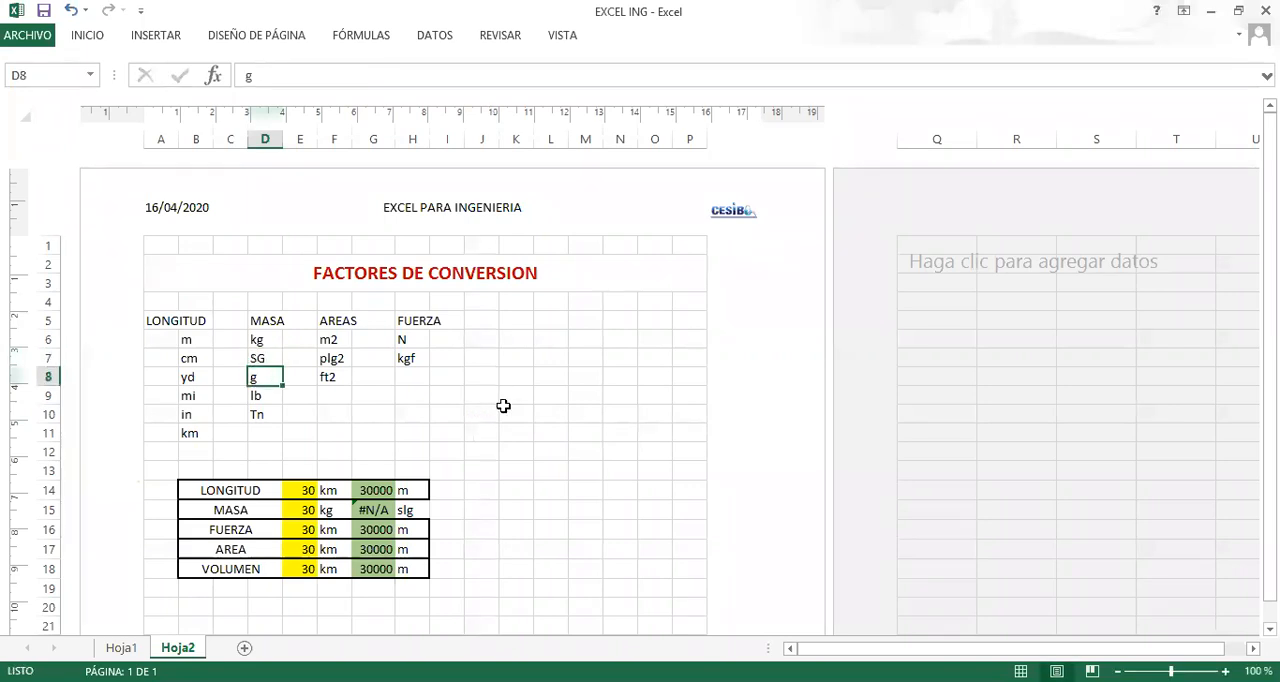
left_click(258, 362)
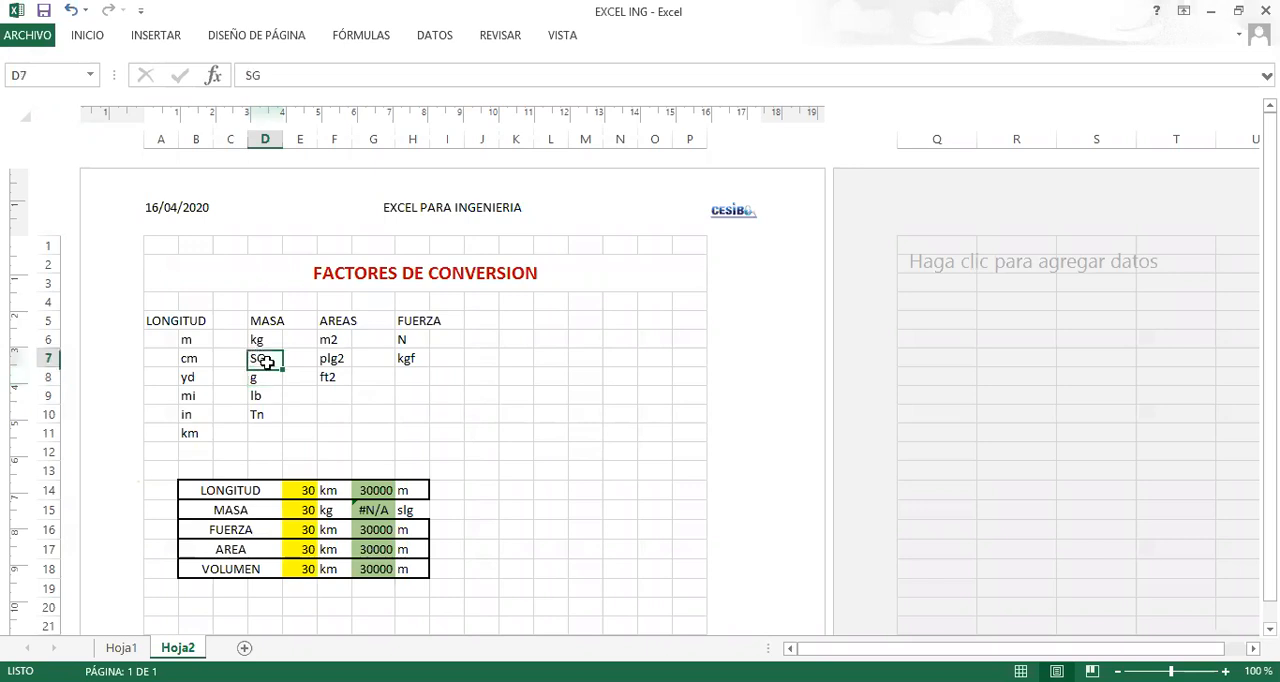
left_click(413, 511)
left_click(438, 512)
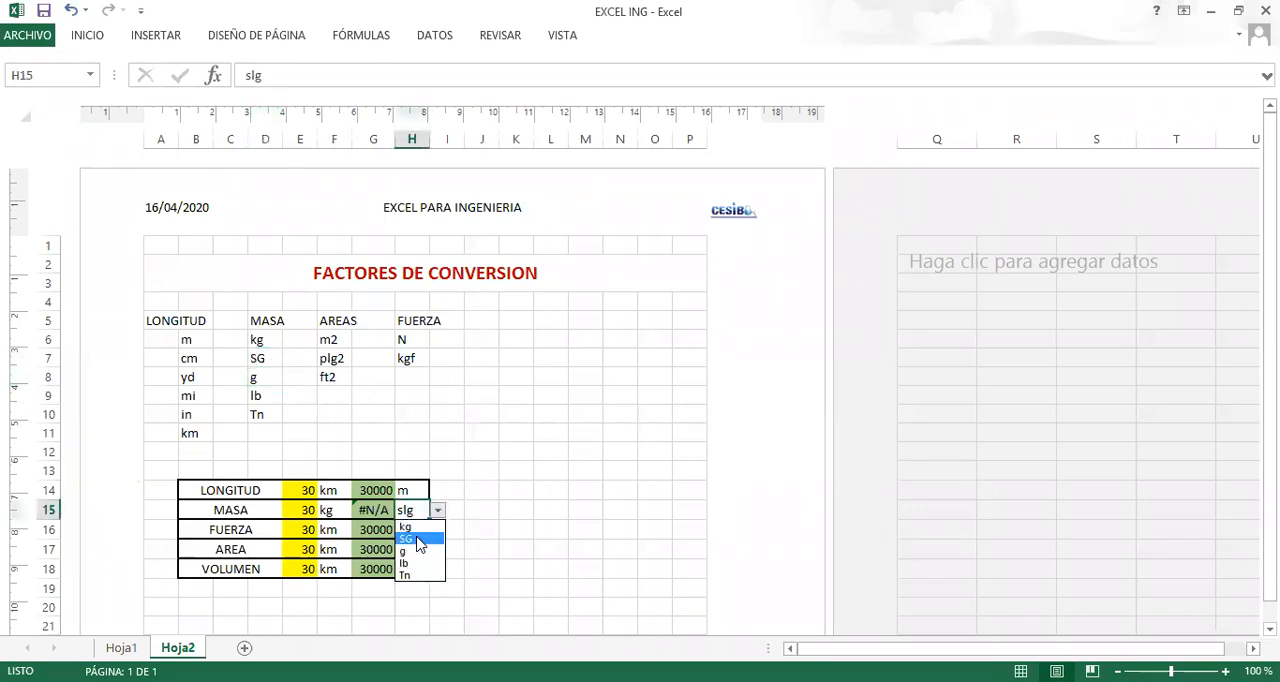
left_click(415, 541)
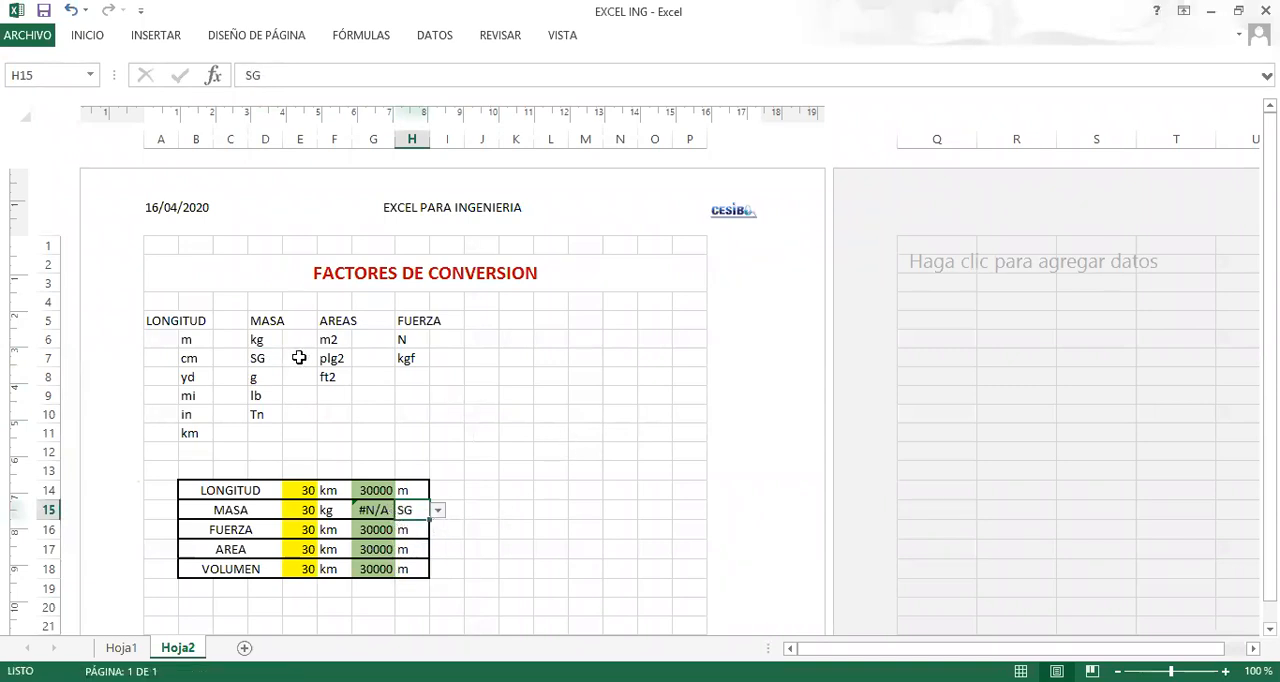
Change the slug unit code in D7 to lowercase sg and choose it as the MASA target unit in H15.
left_click(268, 359)
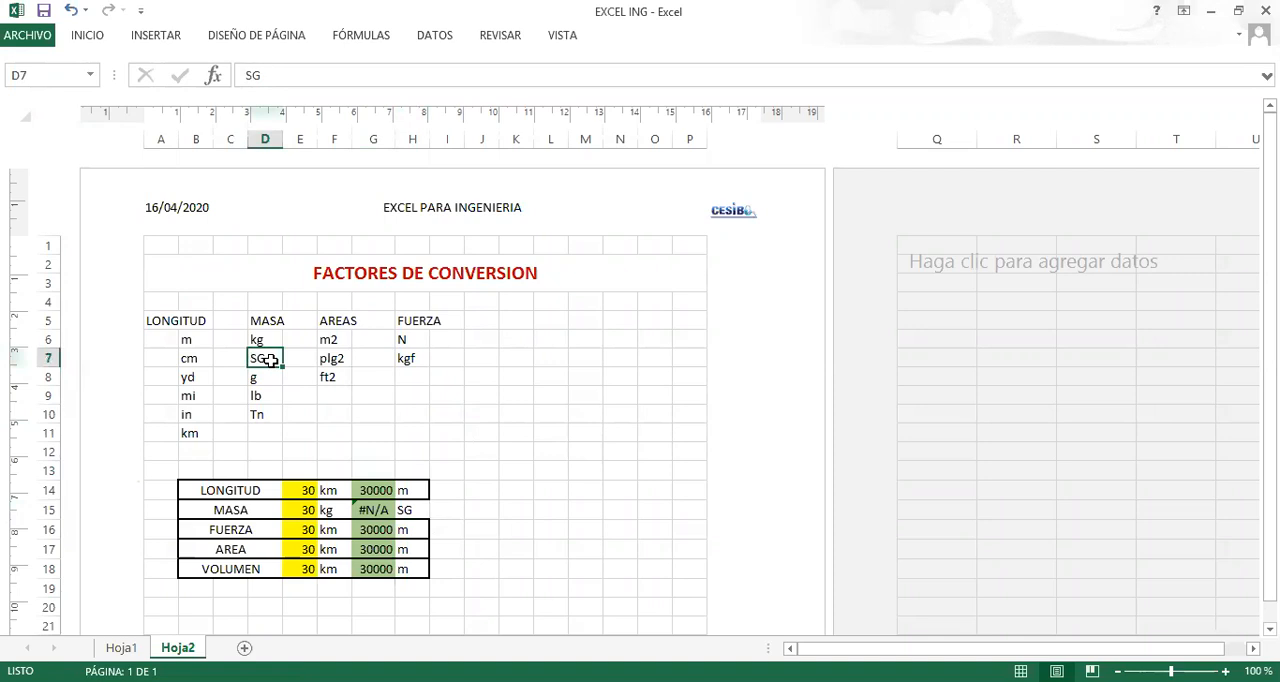
type("sg")
key("Return")
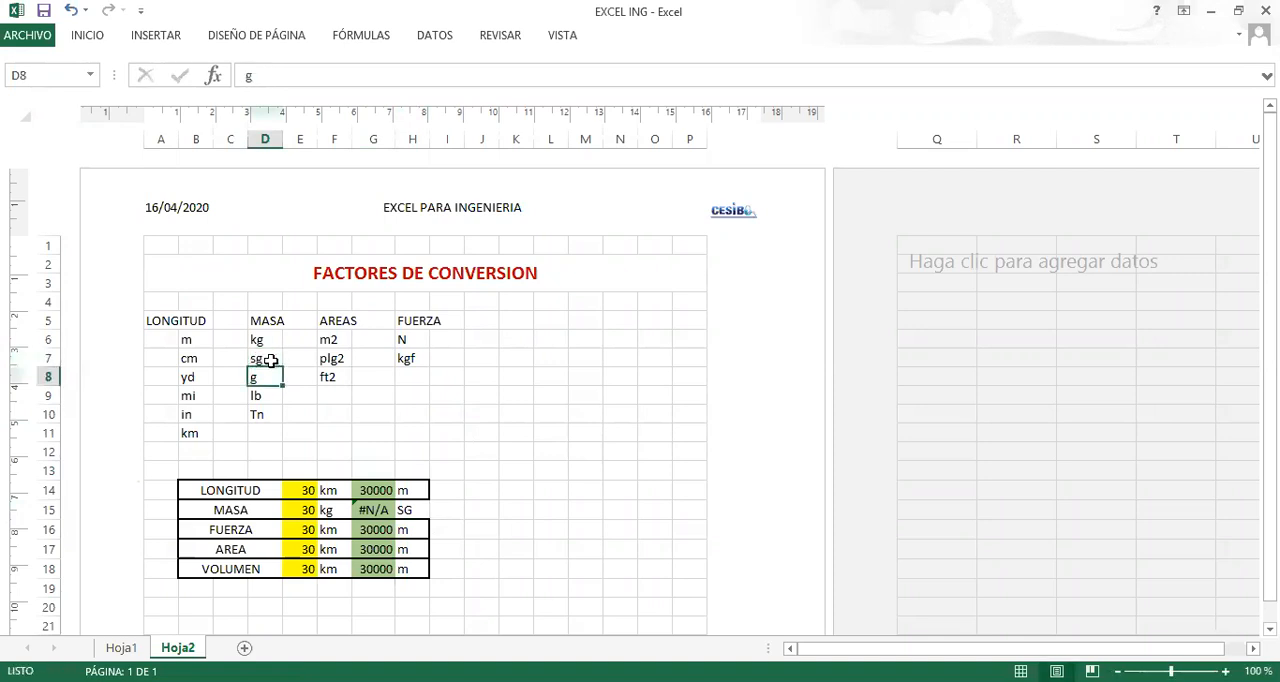
left_click(405, 510)
left_click(438, 510)
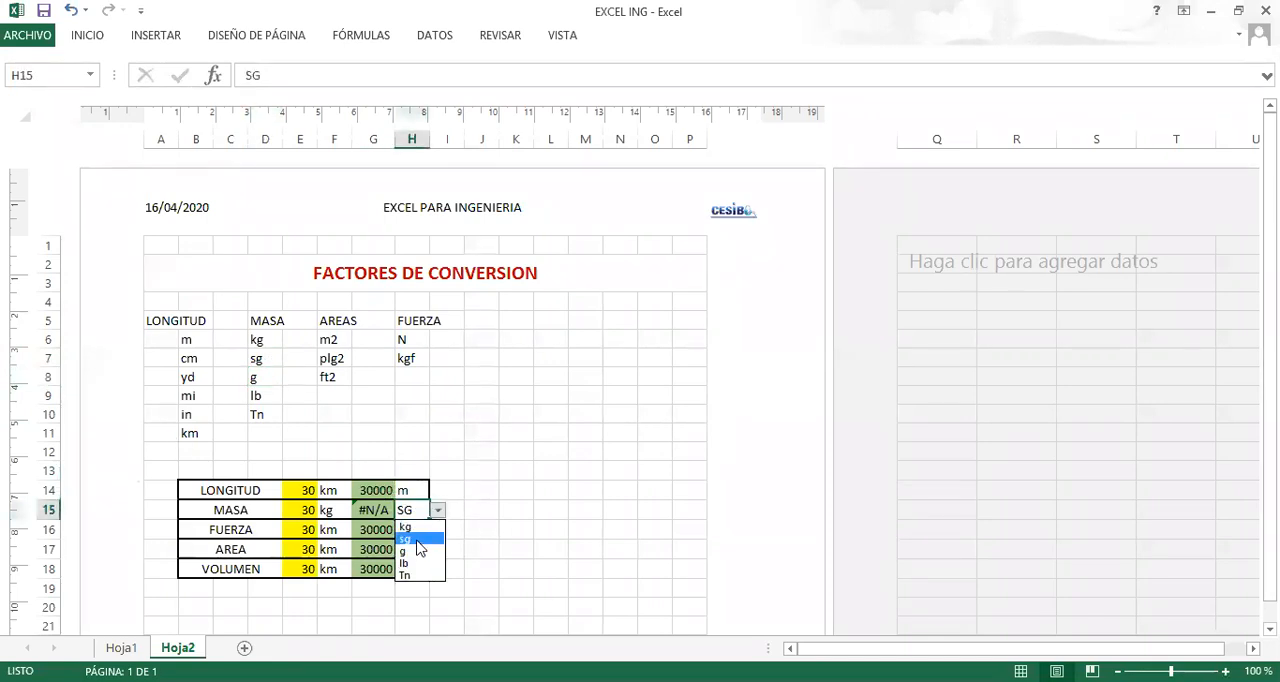
left_click(419, 540)
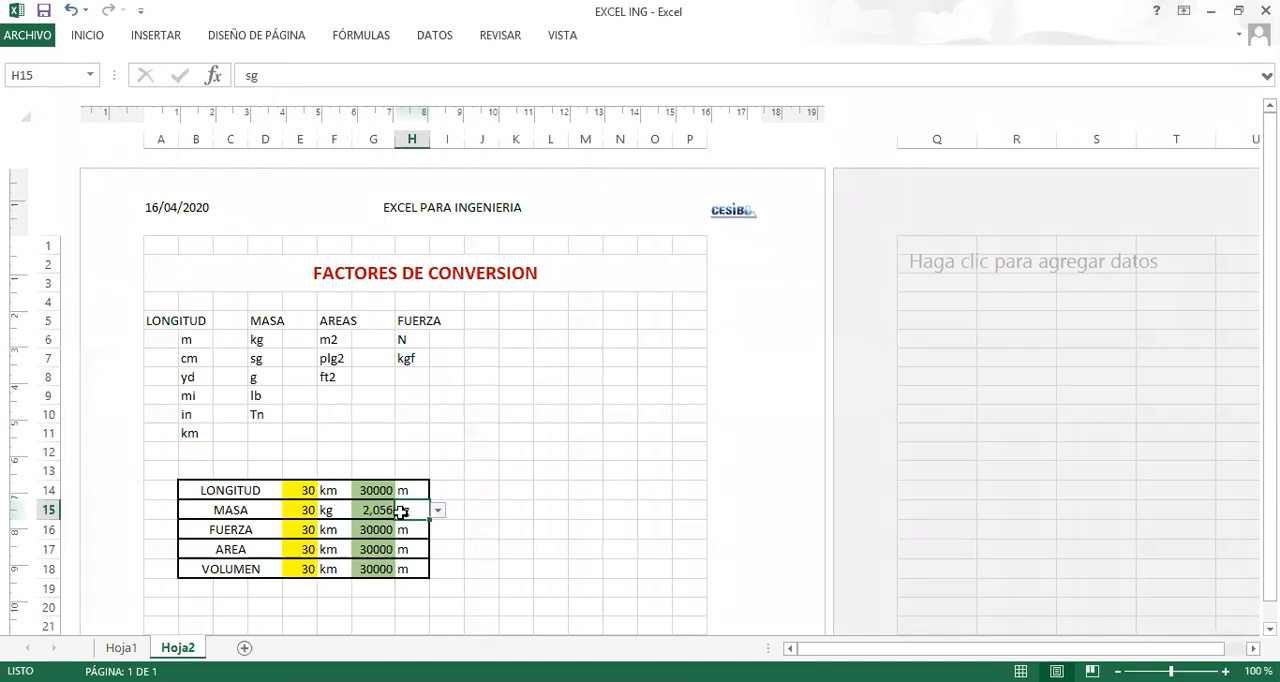
left_click(440, 681)
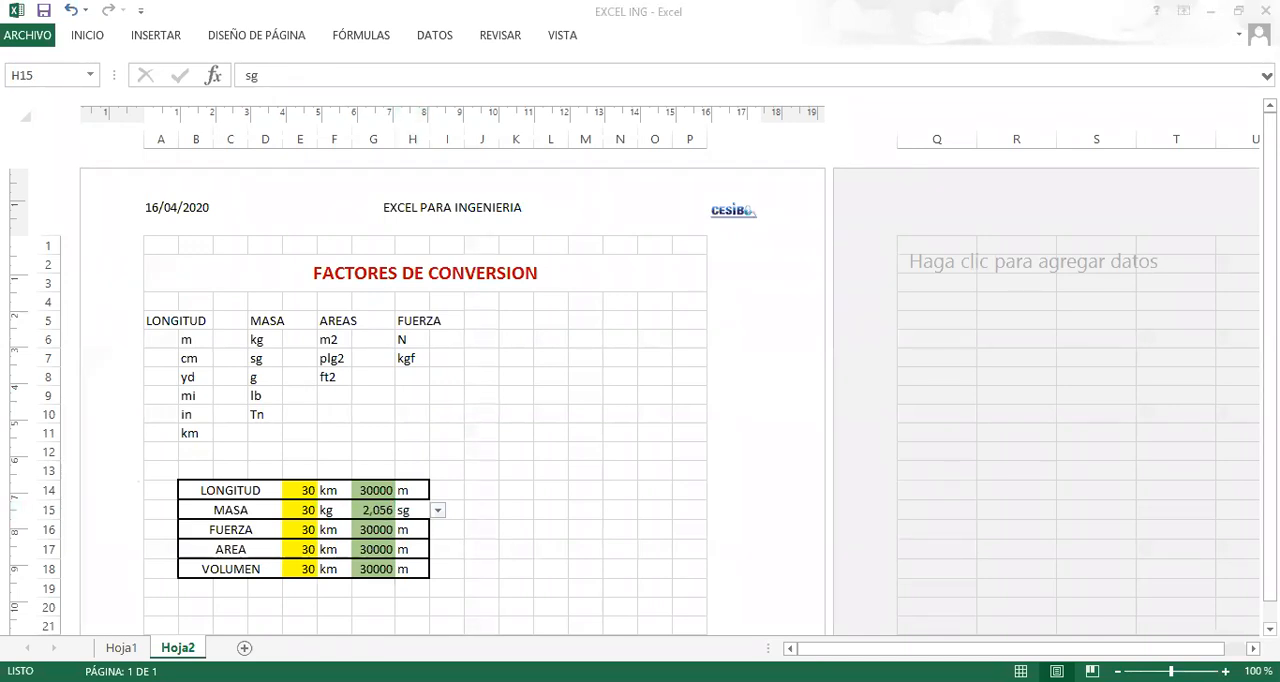
left_click(522, 474)
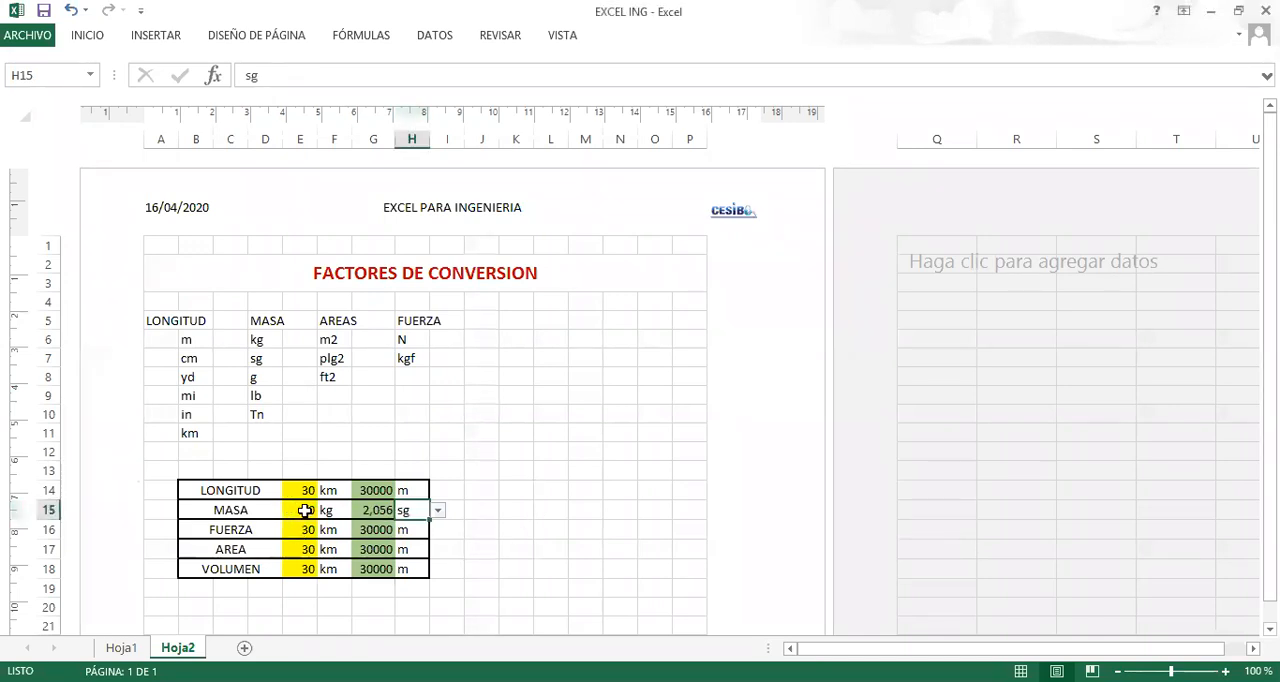
left_click(520, 468)
left_click(535, 421)
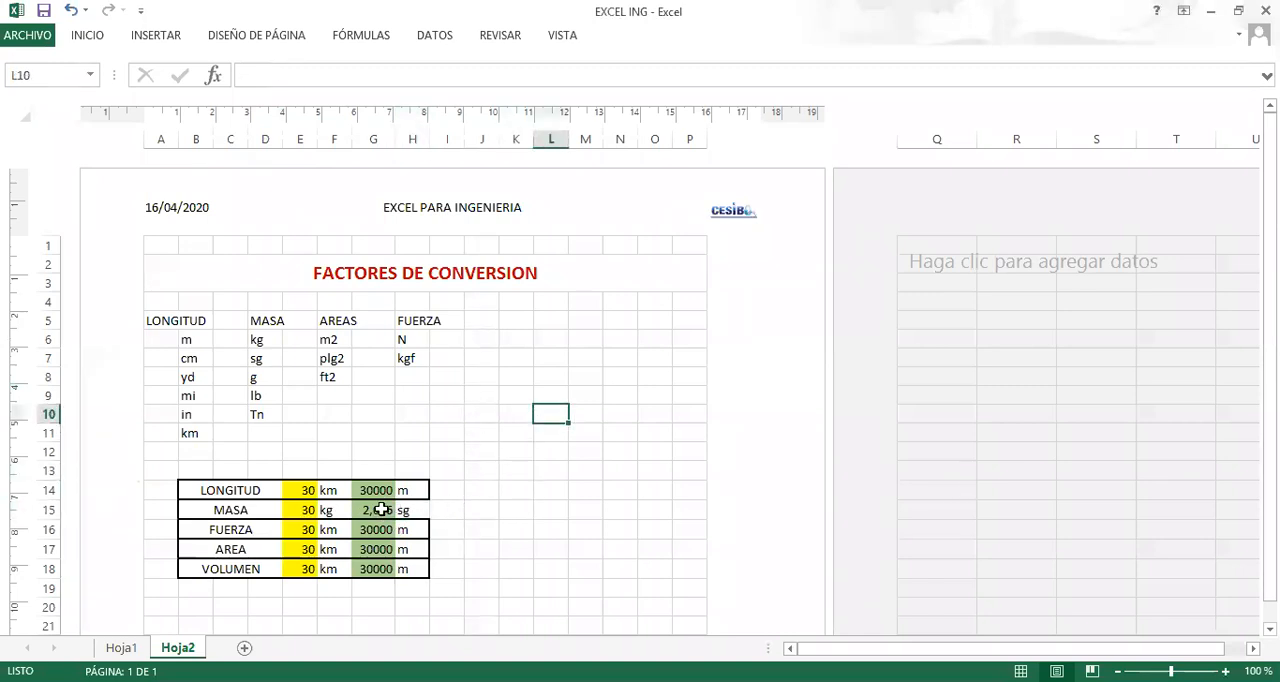
left_click_drag(192, 508, 412, 508)
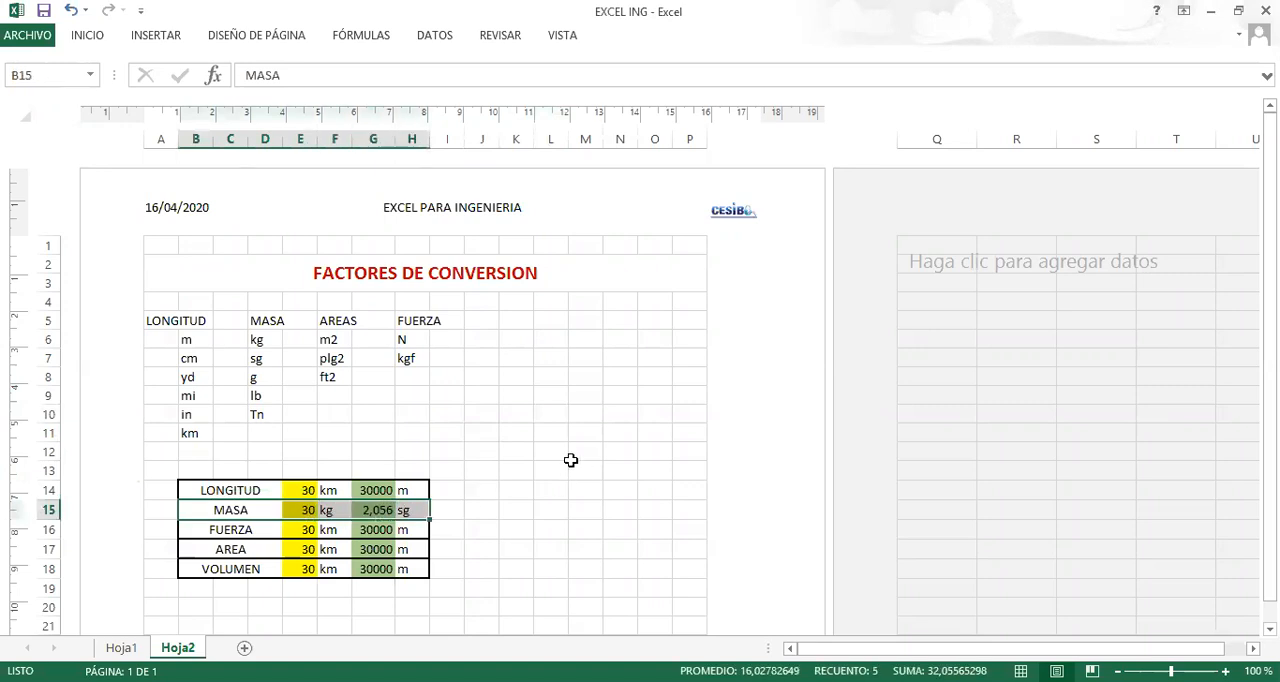
left_click(510, 456)
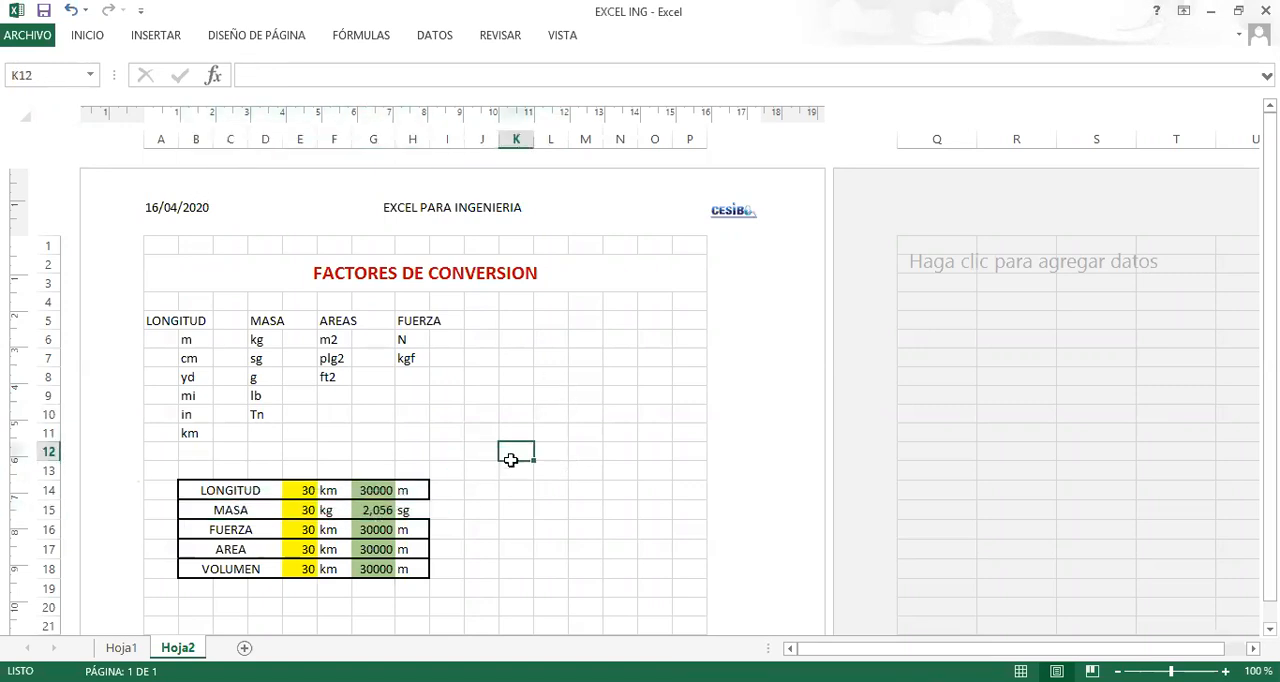
Write the note "1, funcion convertir" in J8 and begin a second note in J9 with the number 2.
left_click(494, 374)
type("1,")
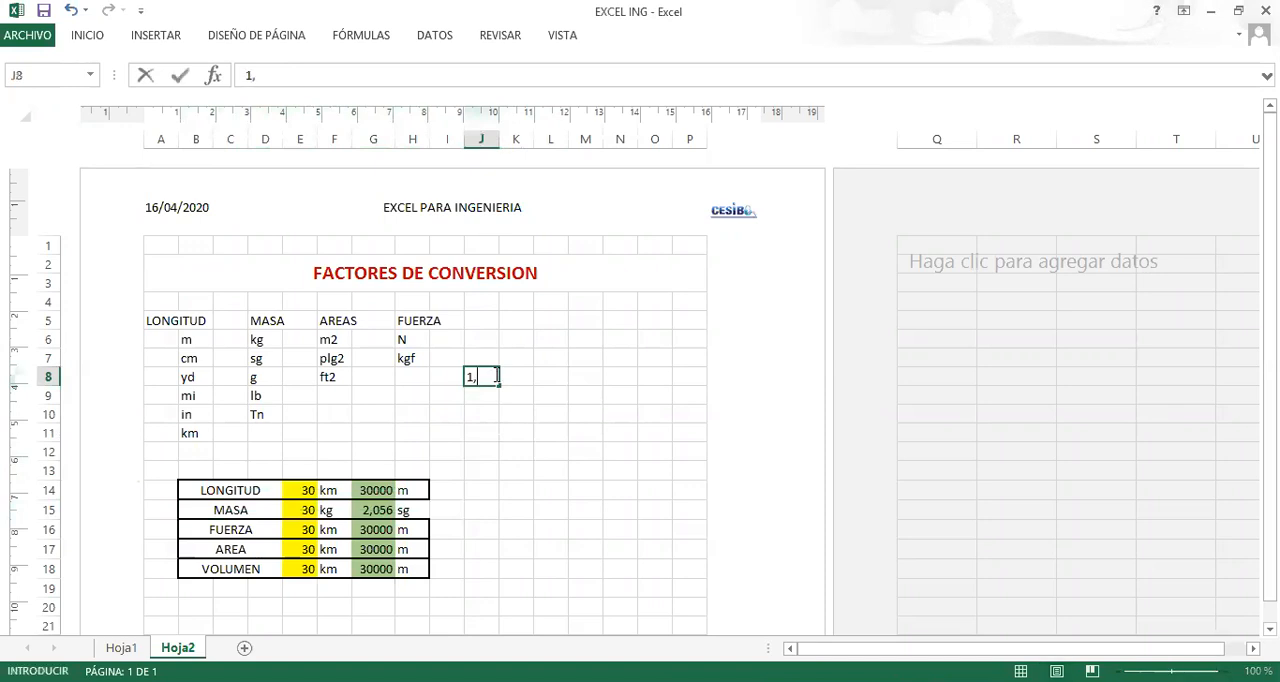
type(" funcion conv")
key("BackSpace")
key("BackSpace")
type("nve")
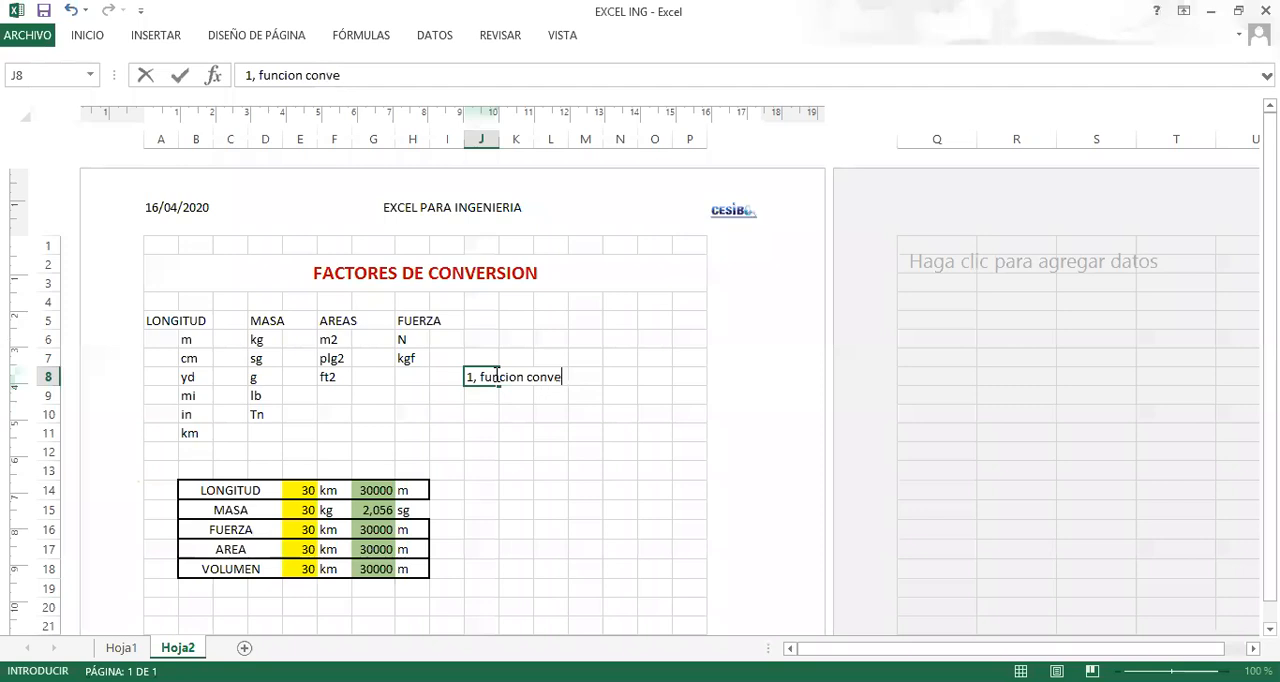
type("rtir")
key("Return")
type("2,")
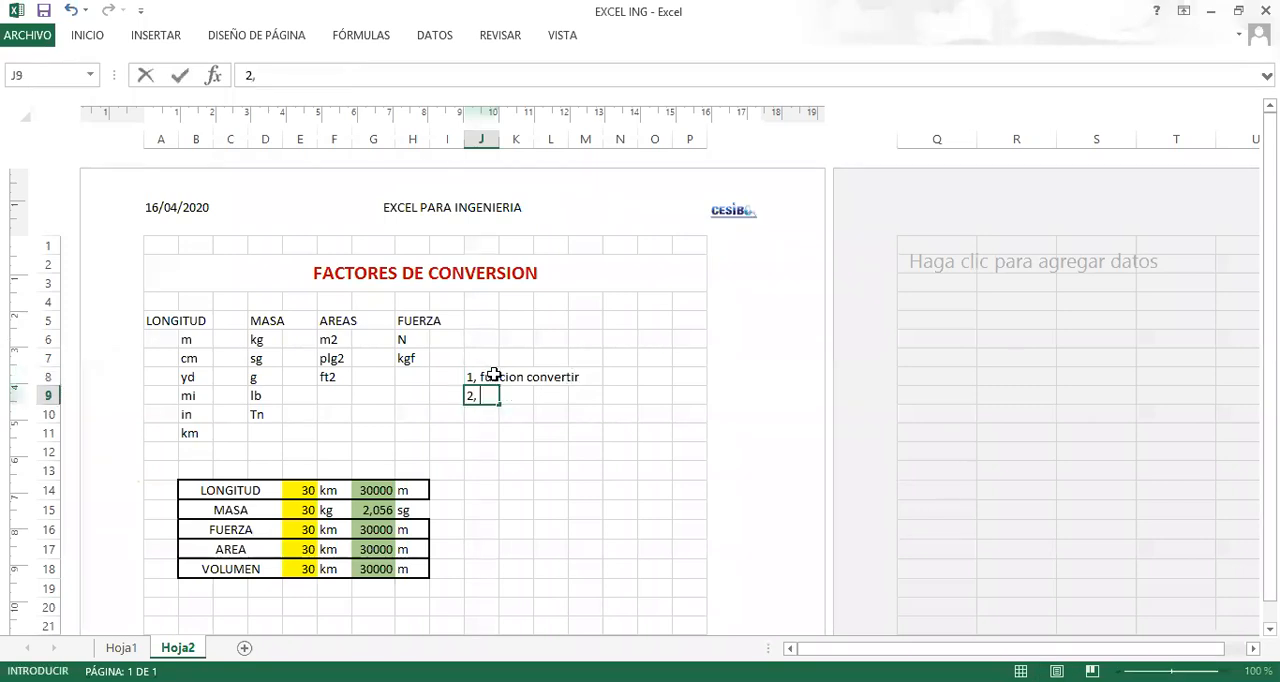
left_click(446, 47)
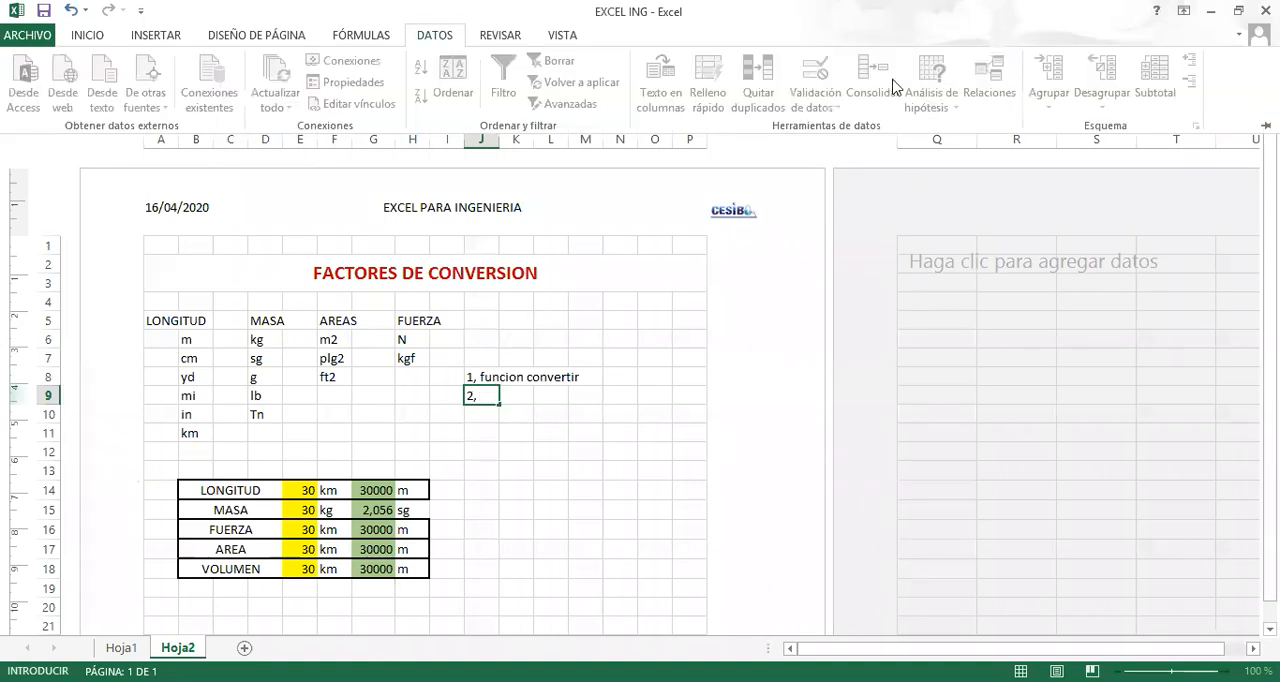
left_click(527, 416)
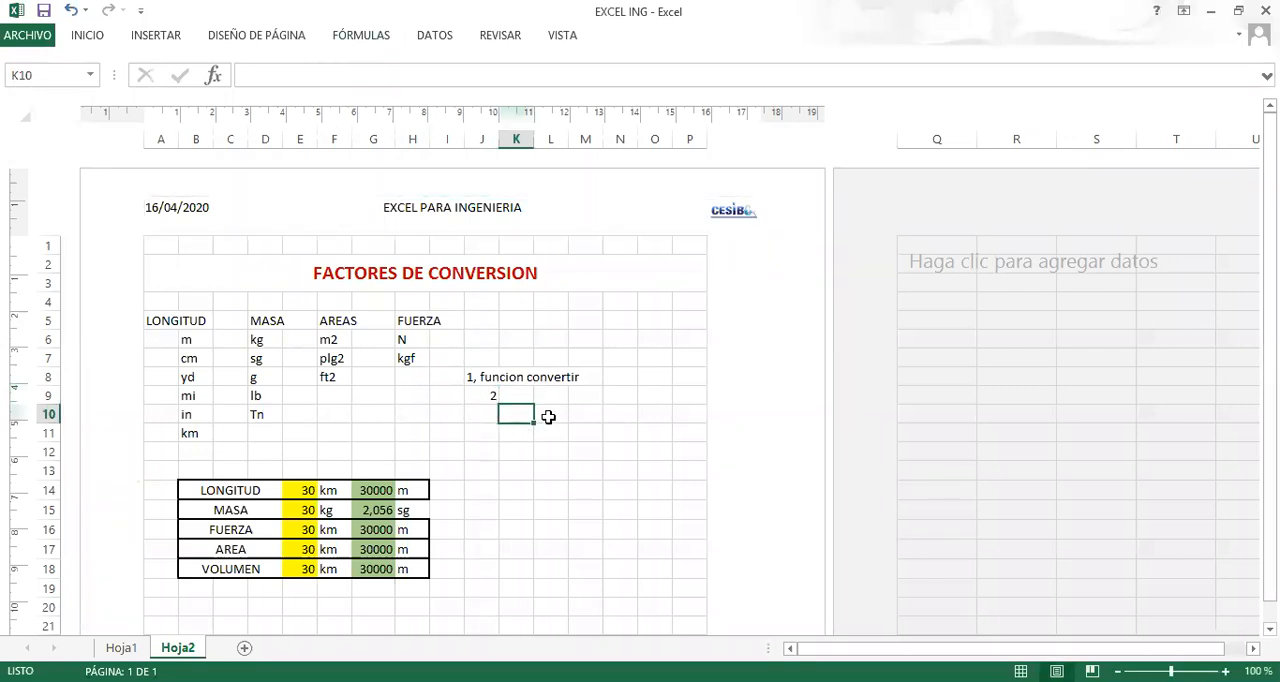
left_click(440, 38)
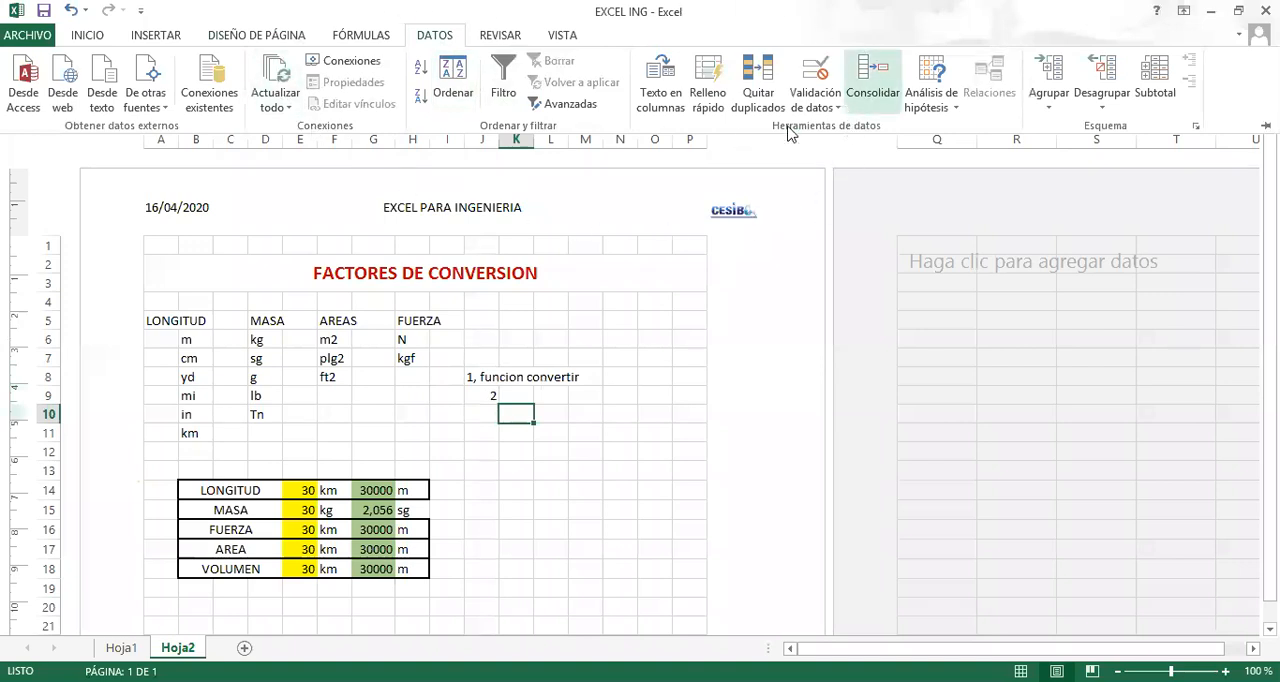
left_click(301, 489)
left_click(306, 530)
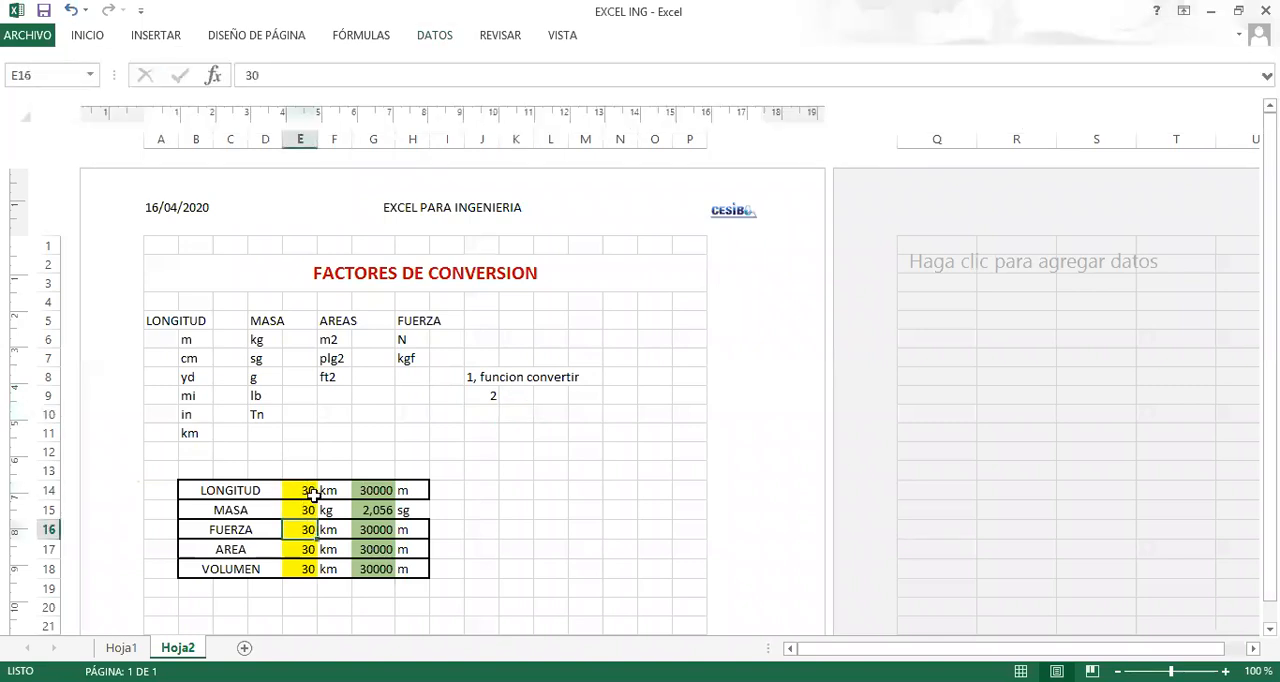
left_click(343, 491)
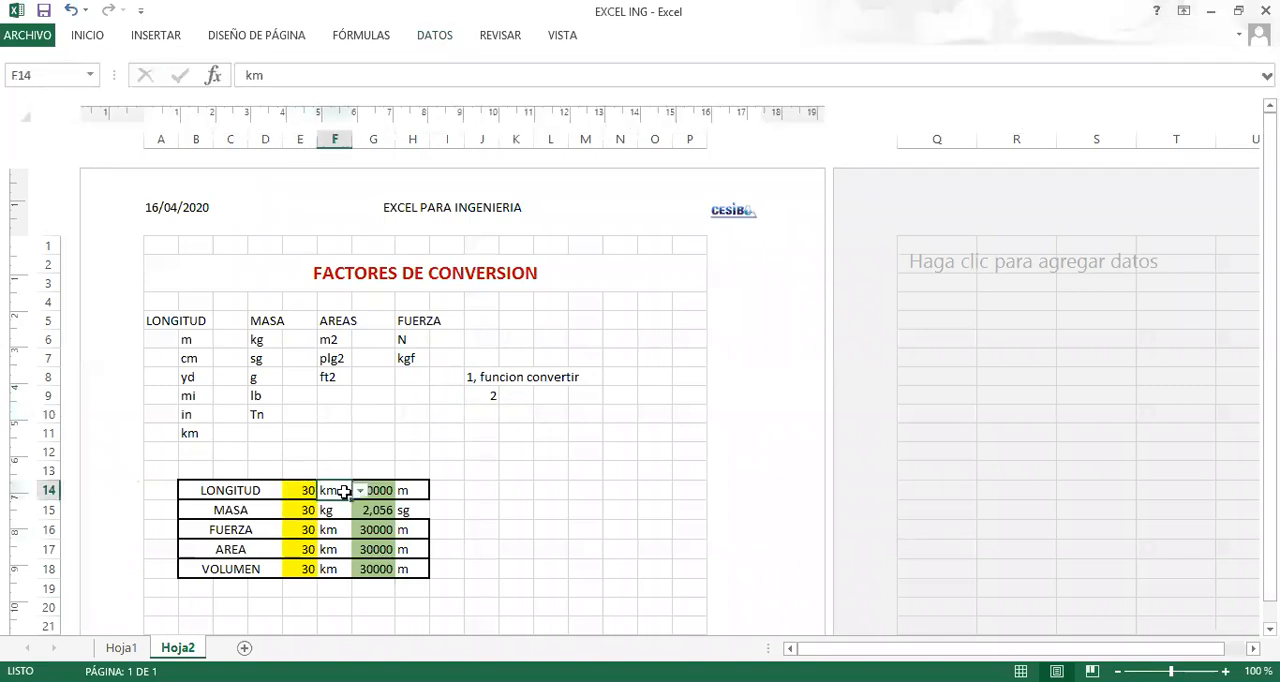
left_click(584, 432)
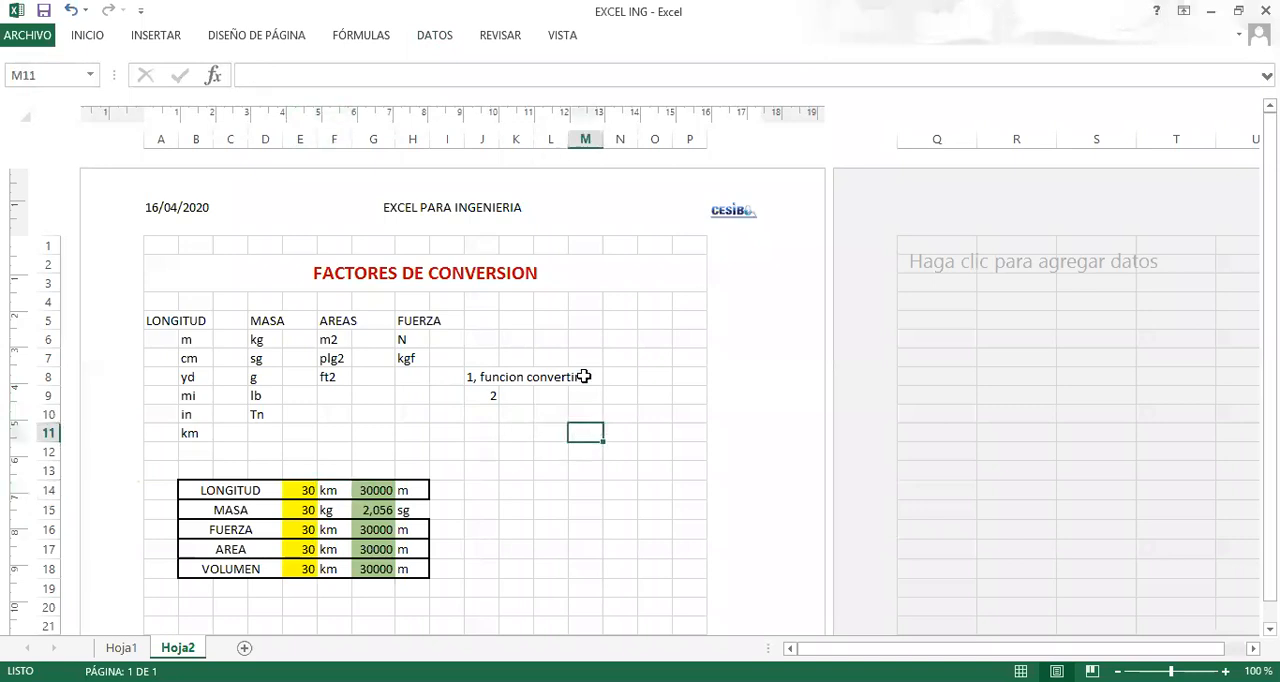
left_click(446, 38)
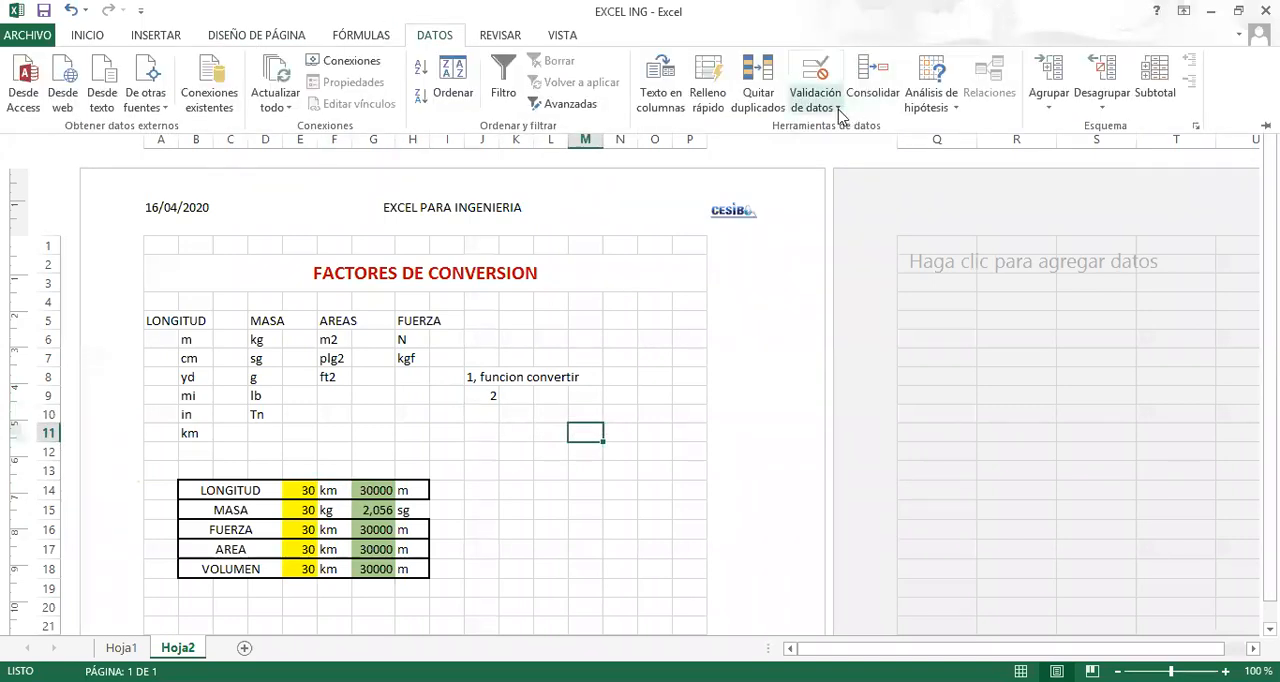
left_click(838, 108)
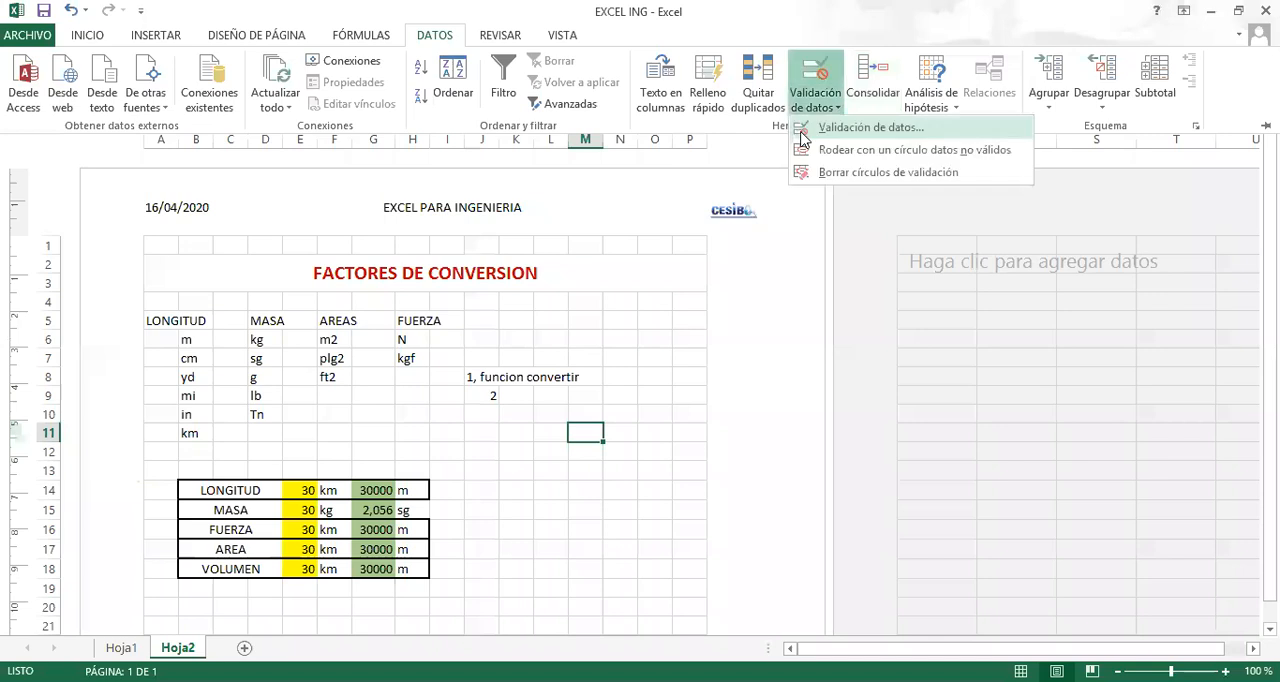
Complete the second note in J9 so it reads "2, validacio de datos".
left_click(486, 394)
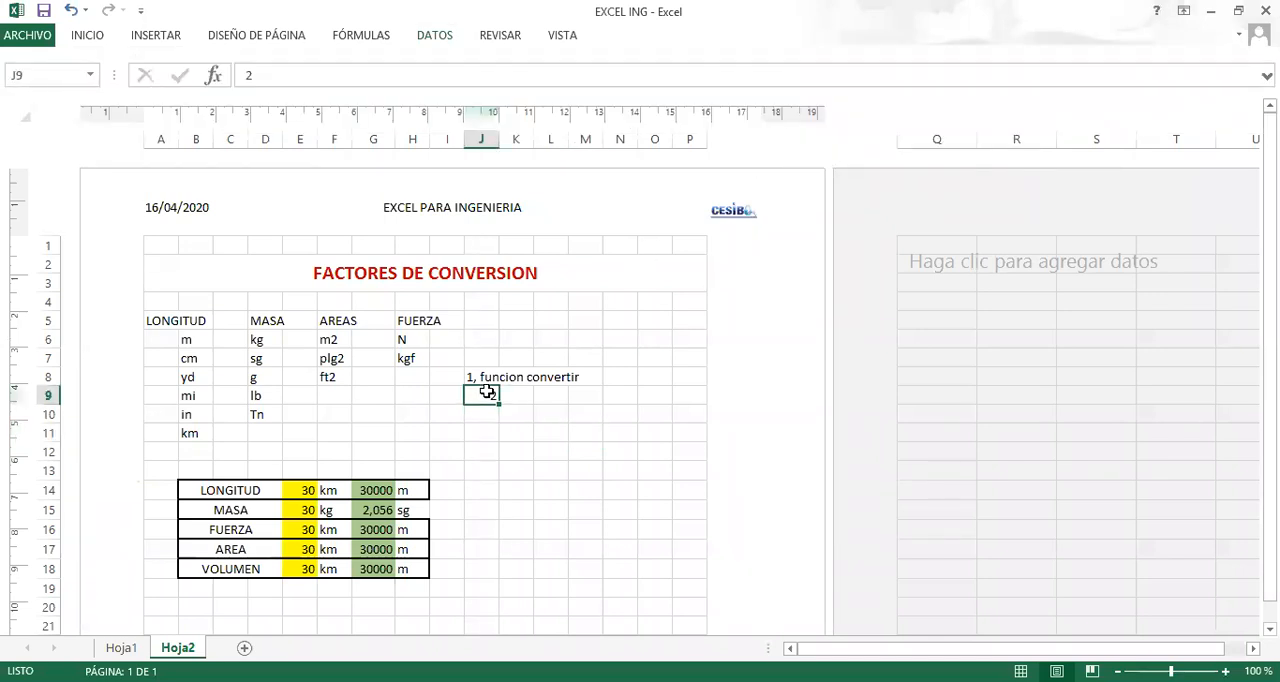
double_click(486, 394)
type(",")
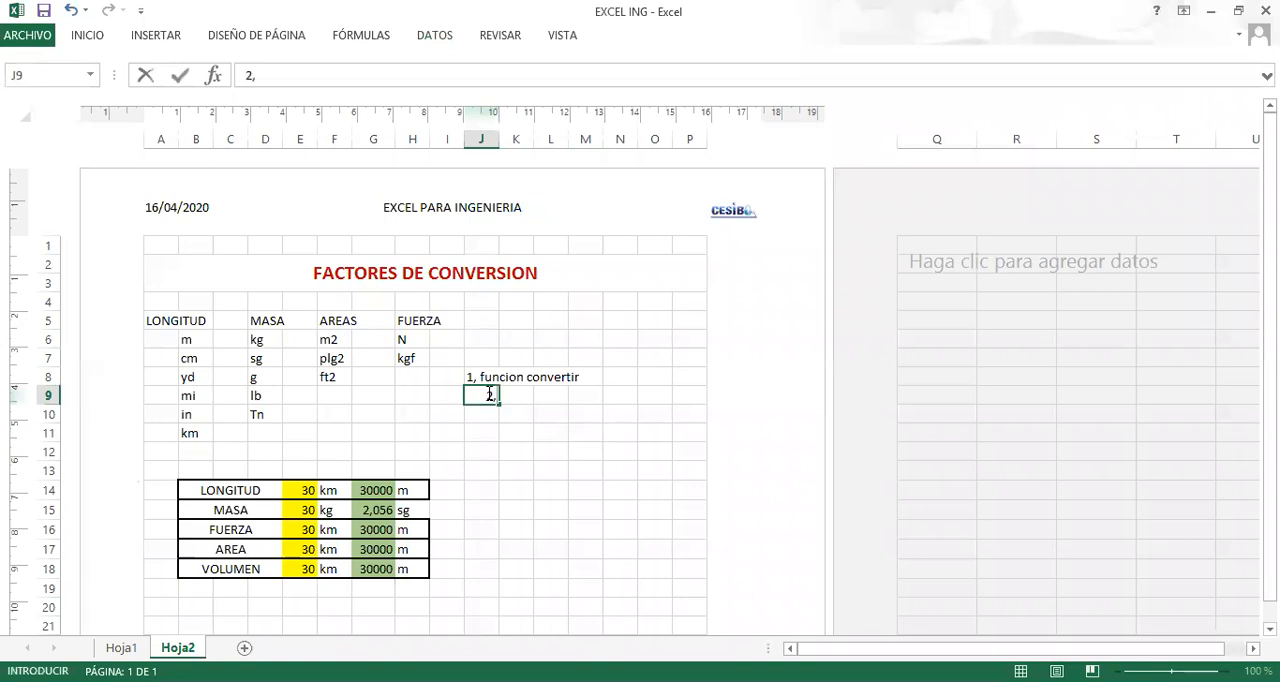
type(" validacio de")
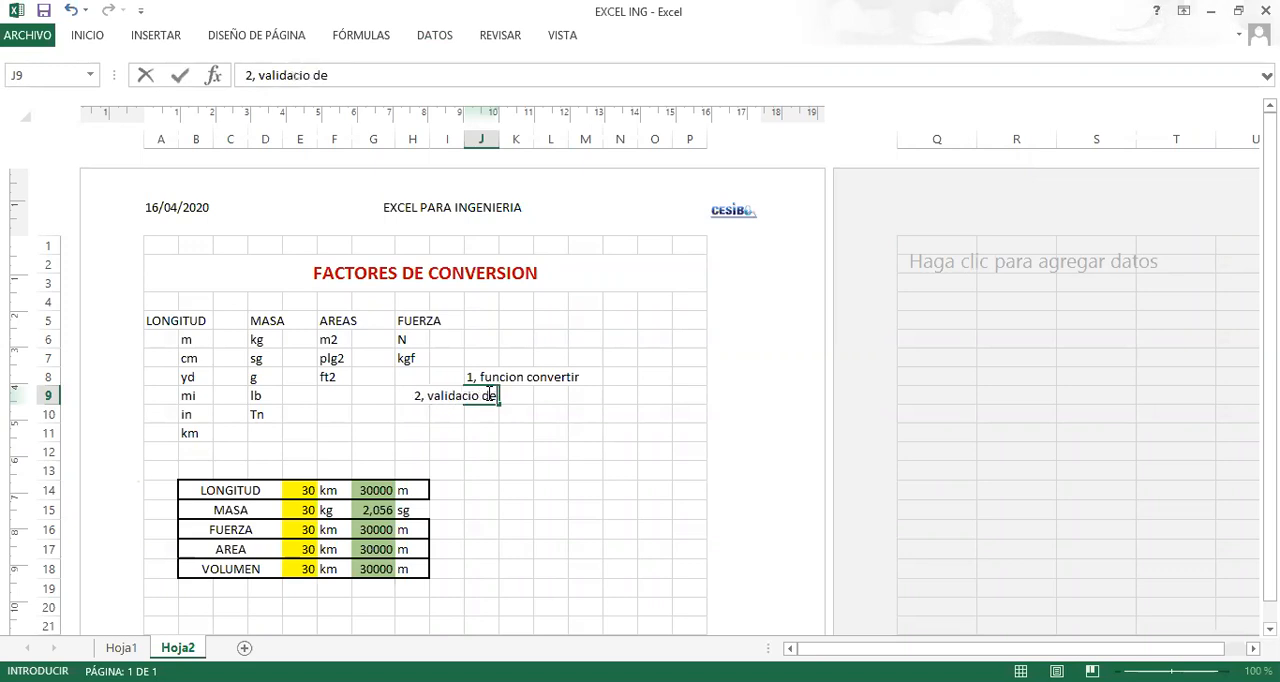
type(" datos")
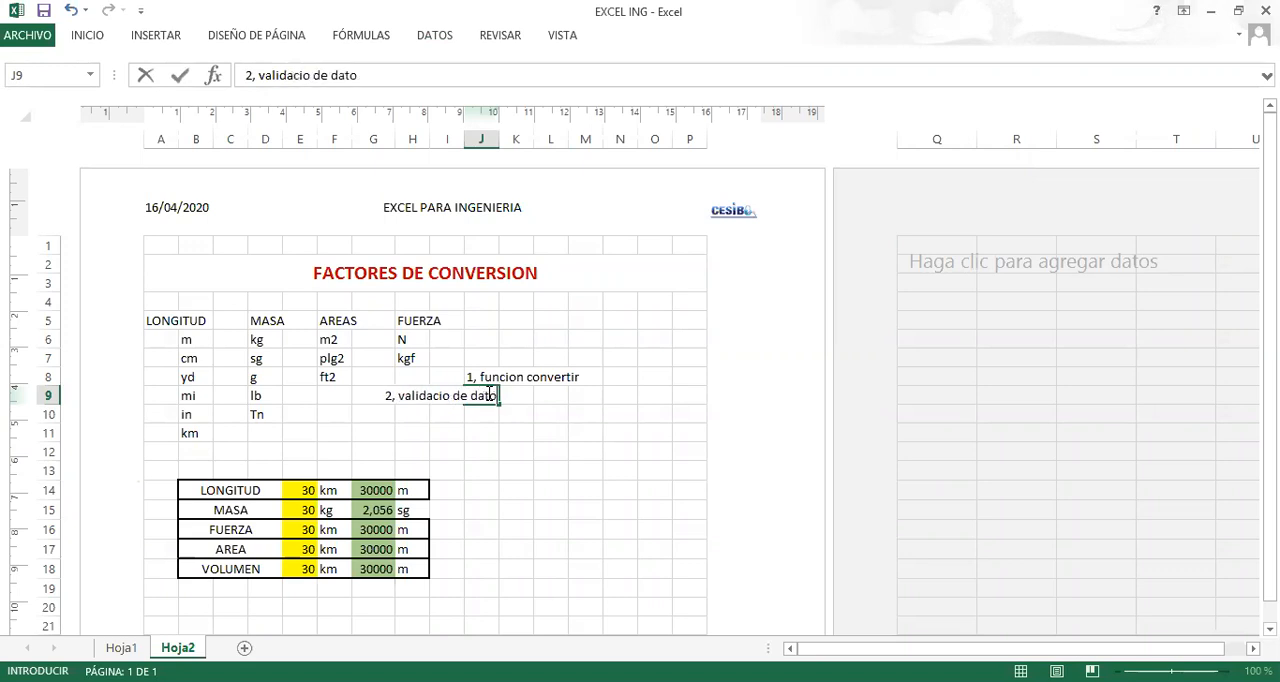
key("Return")
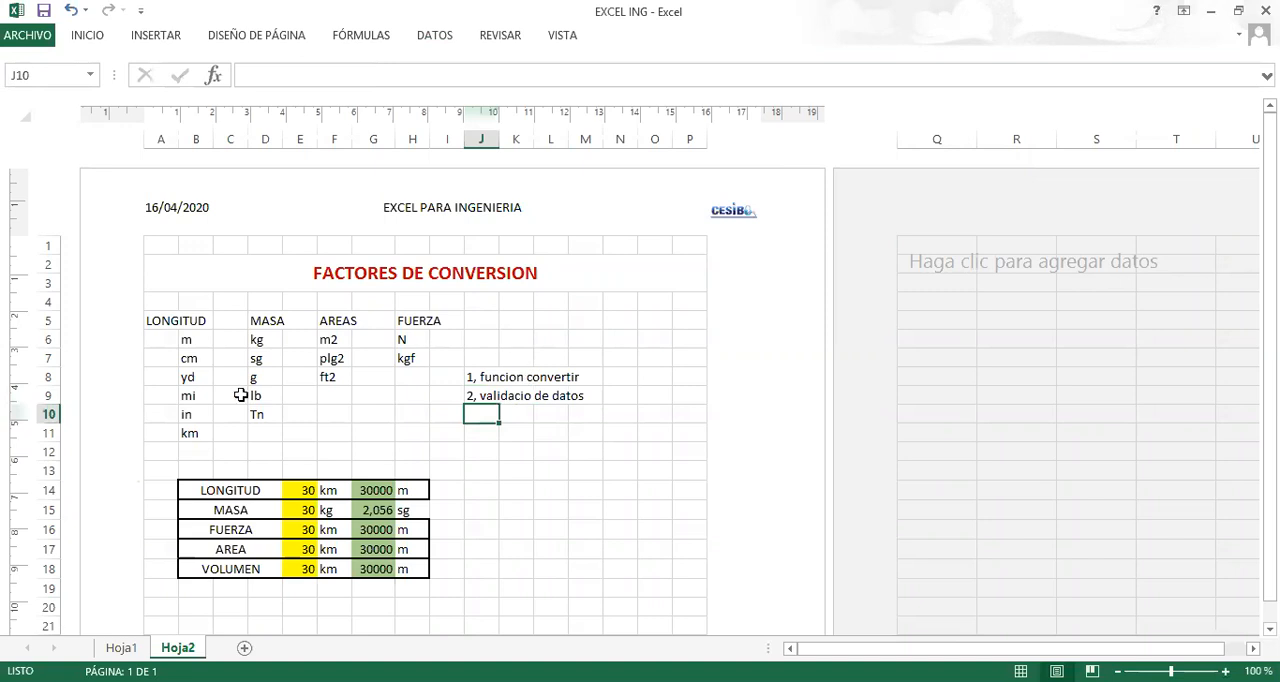
scroll(351, 343, "down", 2)
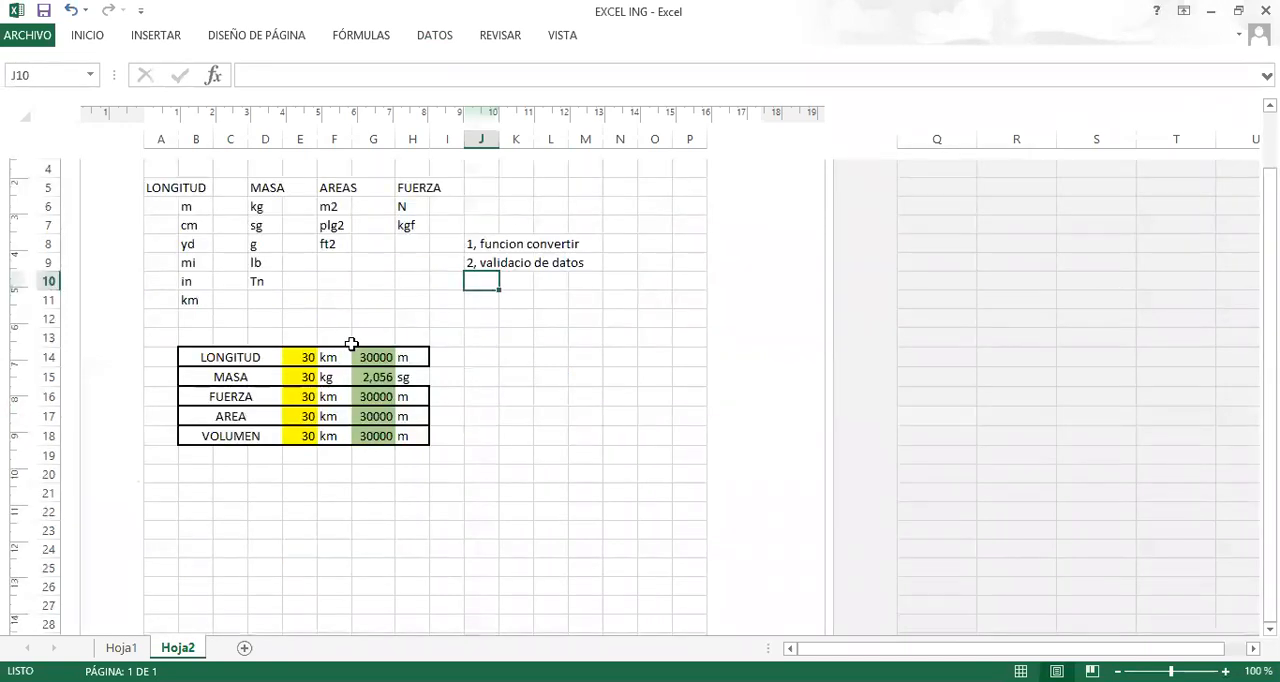
scroll(351, 343, "up", 2)
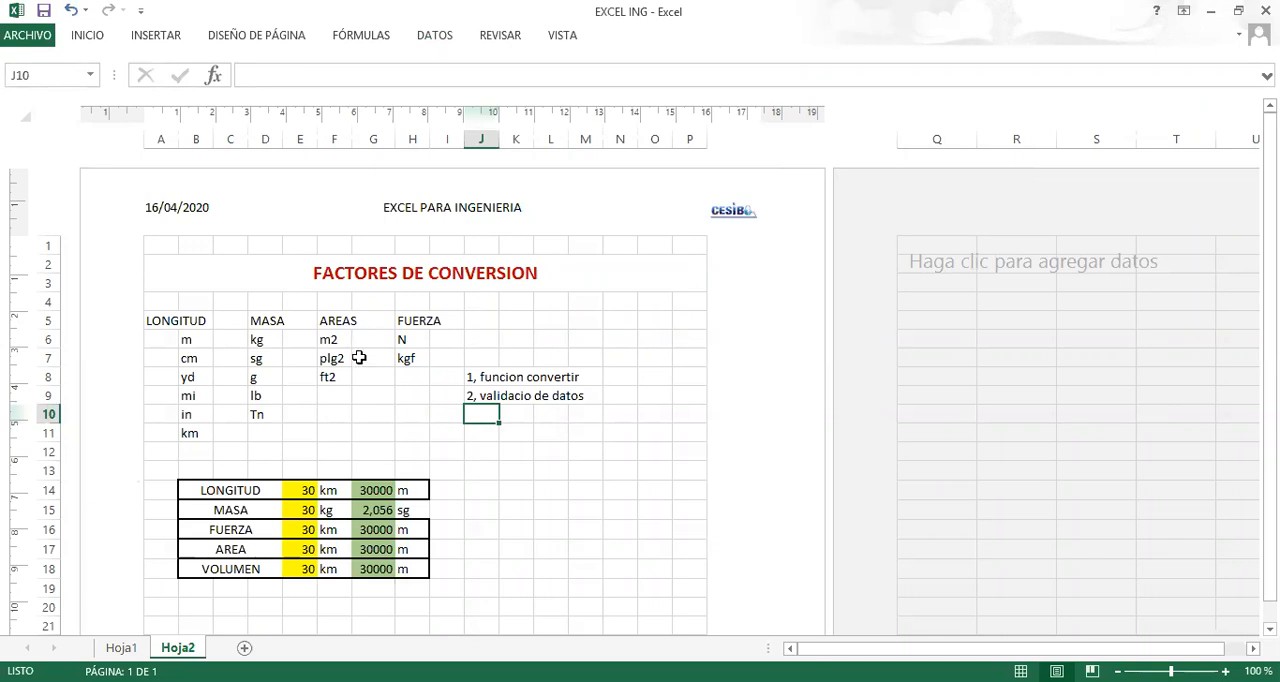
scroll(354, 426, "down", 2)
scroll(353, 428, "up", 2)
scroll(474, 391, "down", 3)
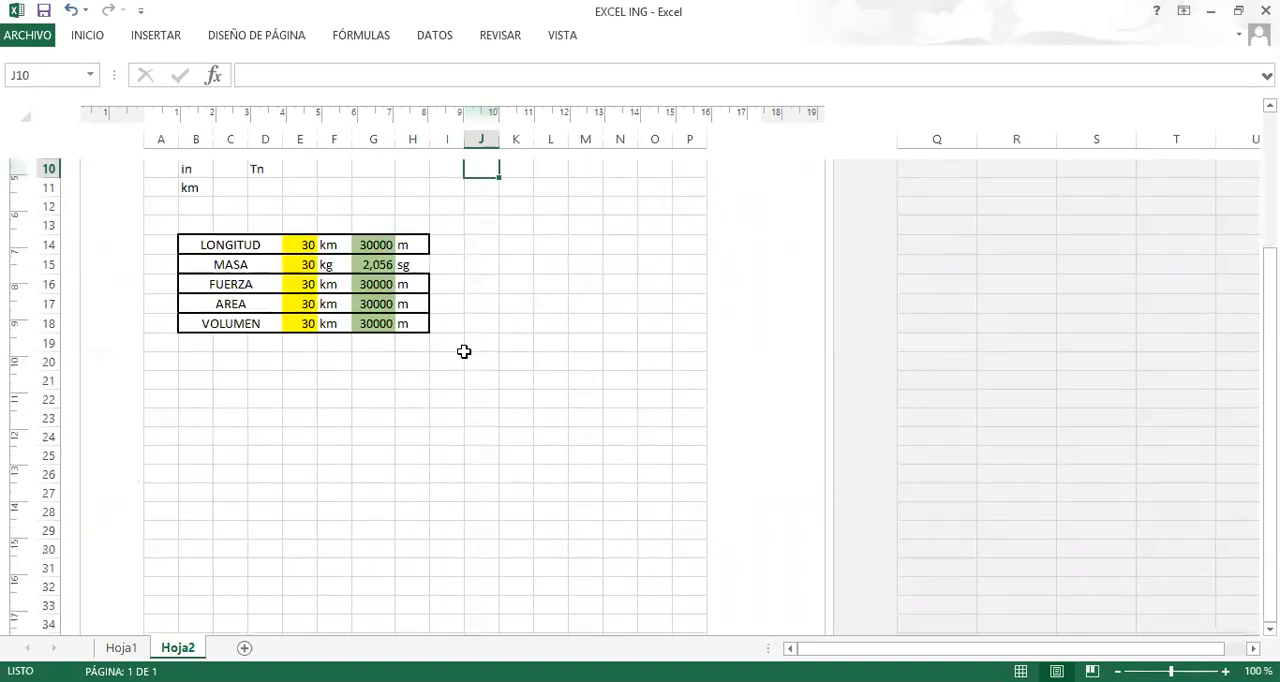
scroll(463, 351, "up", 2)
scroll(330, 355, "up", 2)
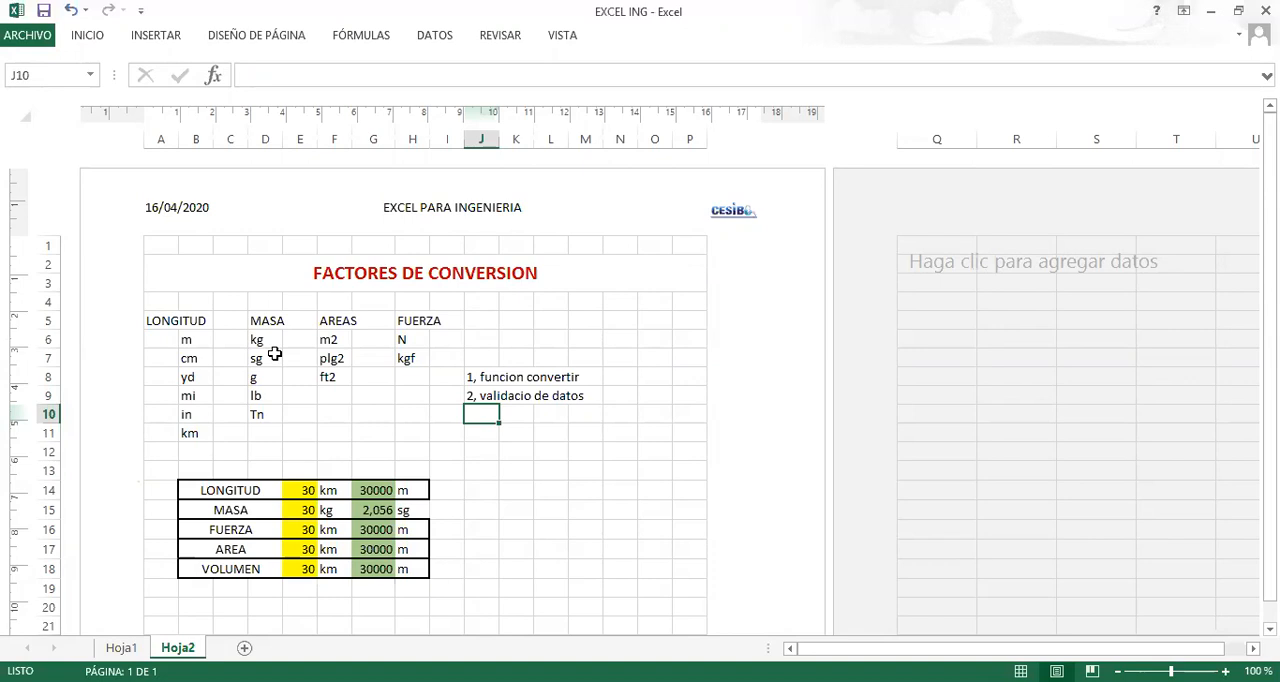
scroll(220, 323, "down", 2)
scroll(220, 323, "up", 2)
left_click(479, 377)
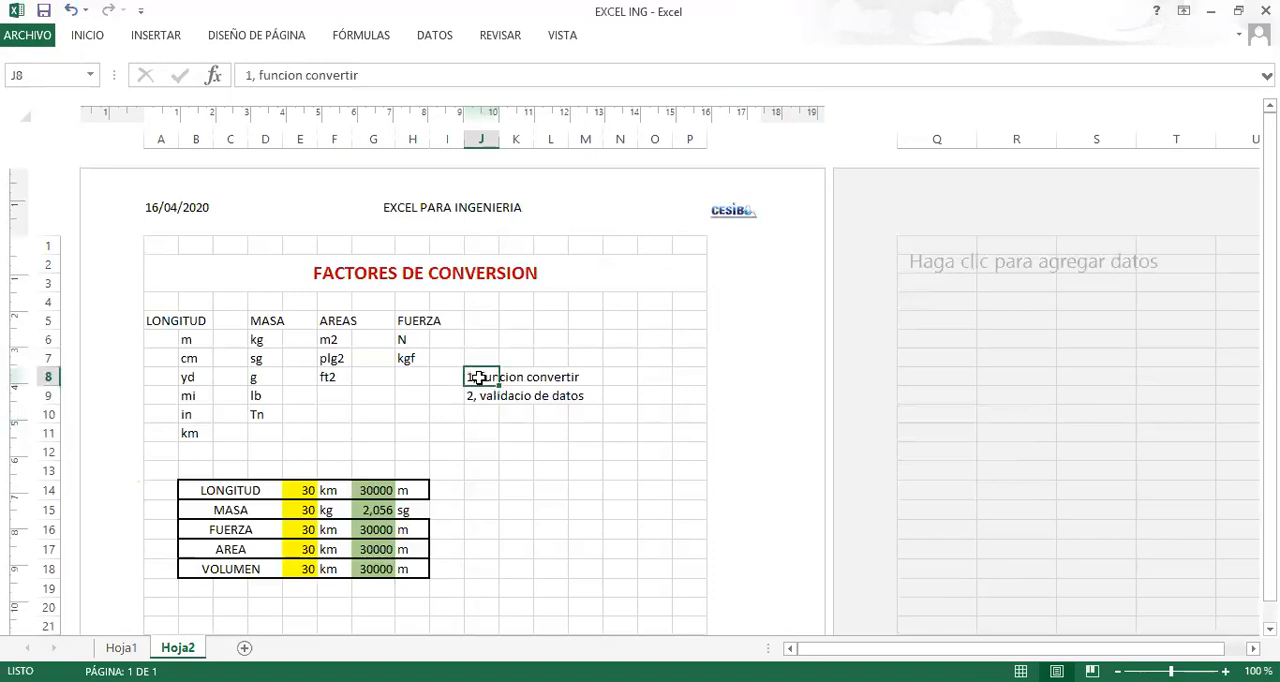
scroll(429, 382, "down", 3)
scroll(361, 425, "up", 2)
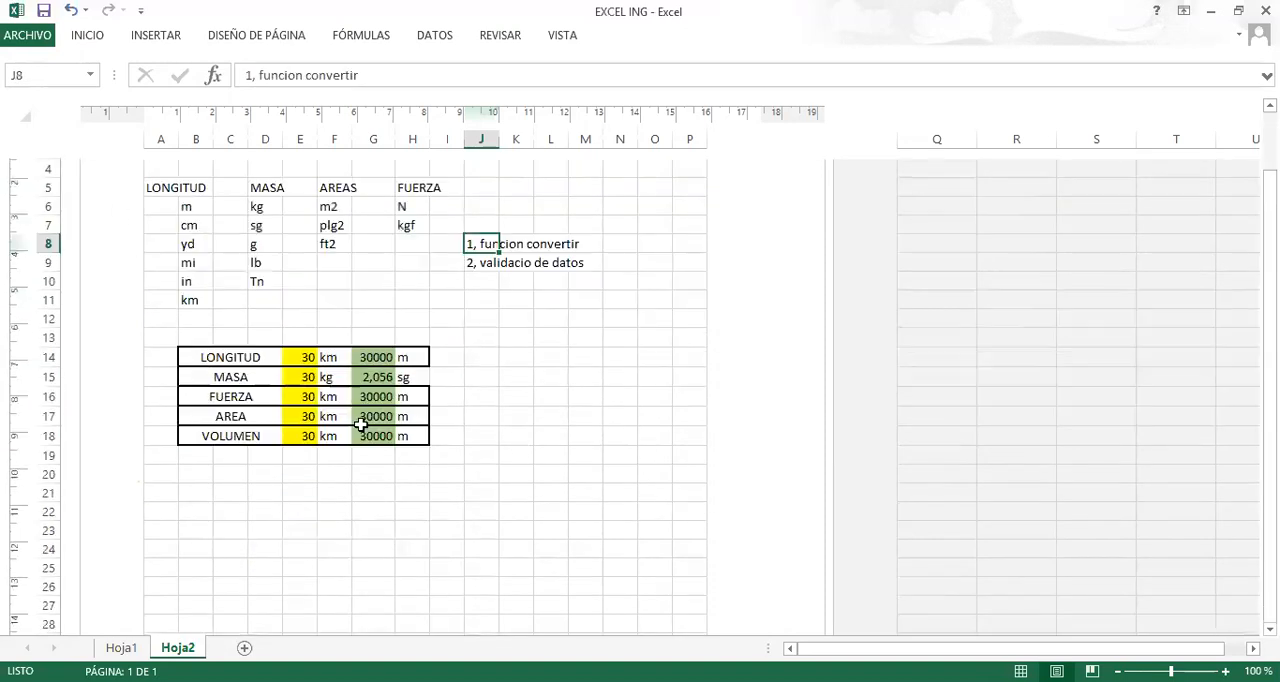
scroll(414, 417, "up", 2)
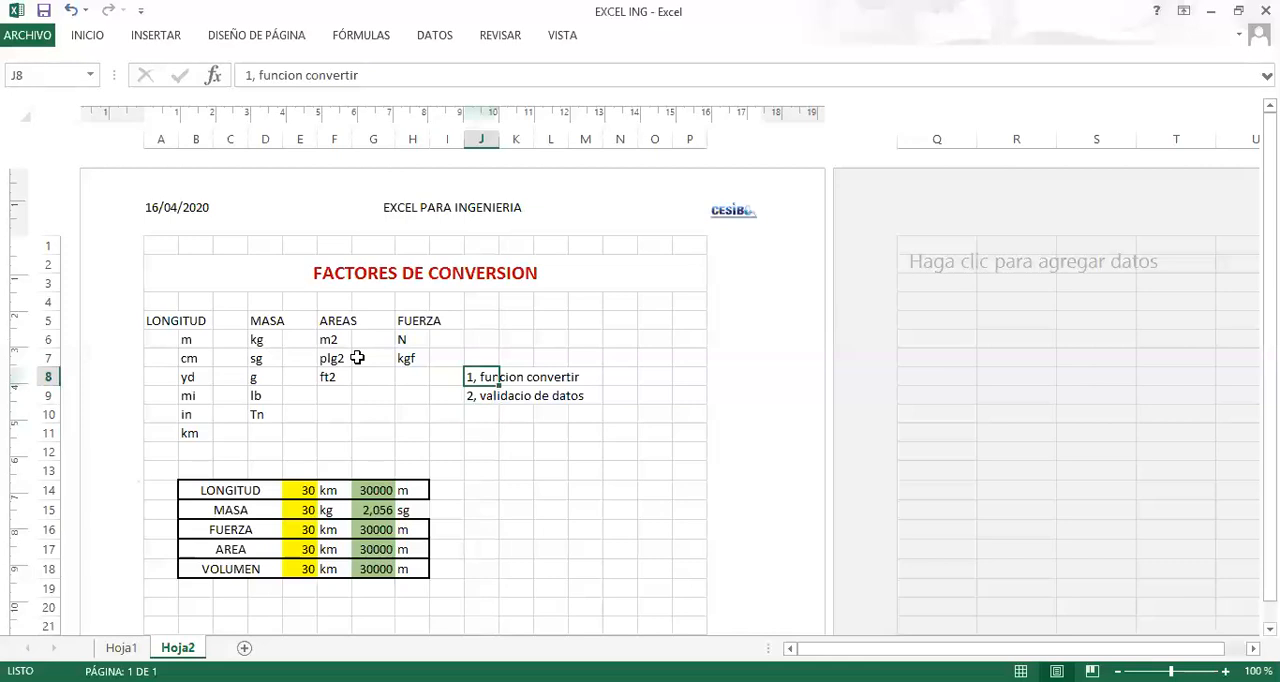
scroll(366, 397, "down", 3)
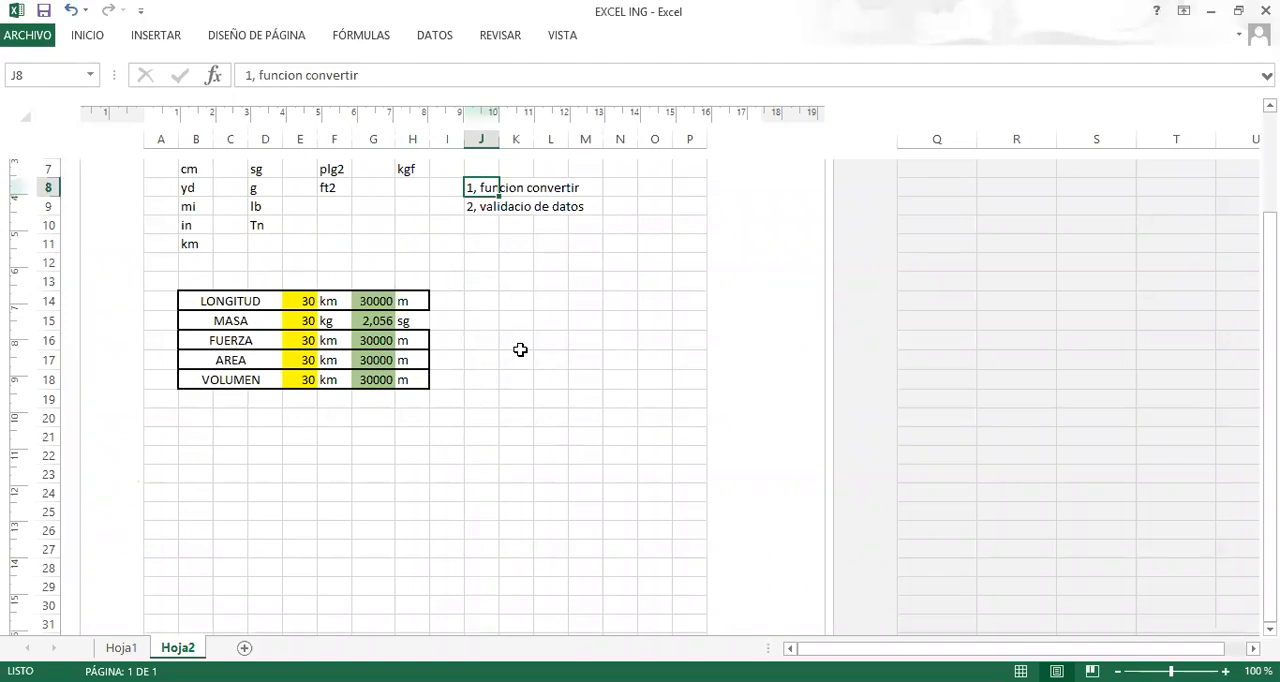
Check the unit choices offered for the LONGITUD source unit in F14 and target unit in H14 without changing them.
left_click(328, 304)
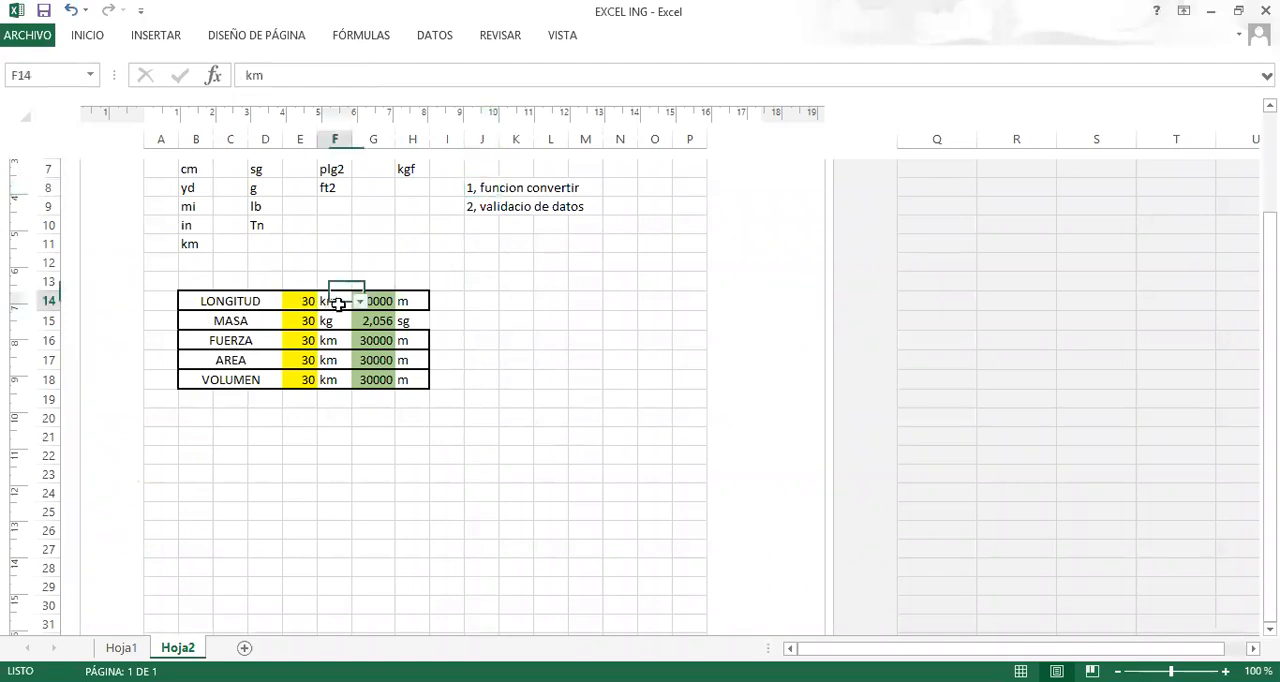
left_click(359, 303)
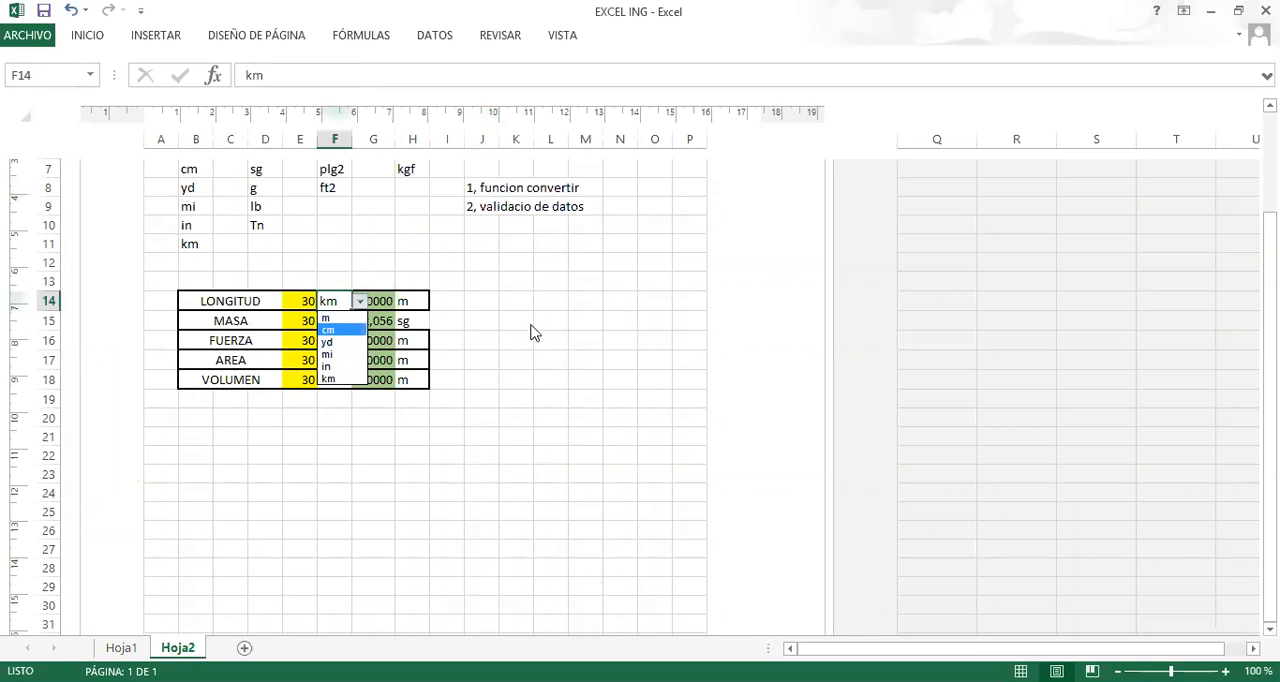
key("Escape")
left_click(417, 301)
left_click(437, 301)
key("Escape")
left_click(560, 303)
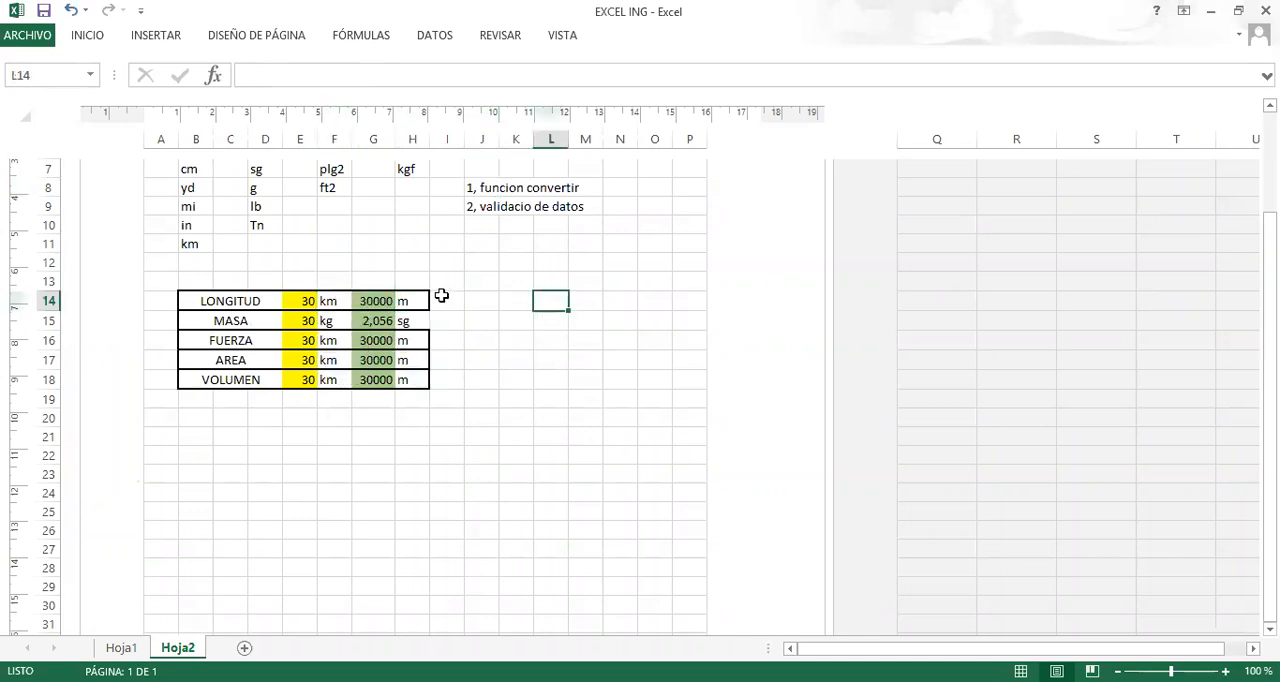
Review the data validation note in J9, the sheet title in A2 and the LONGITUD input value in E14.
scroll(436, 456, "up", 3)
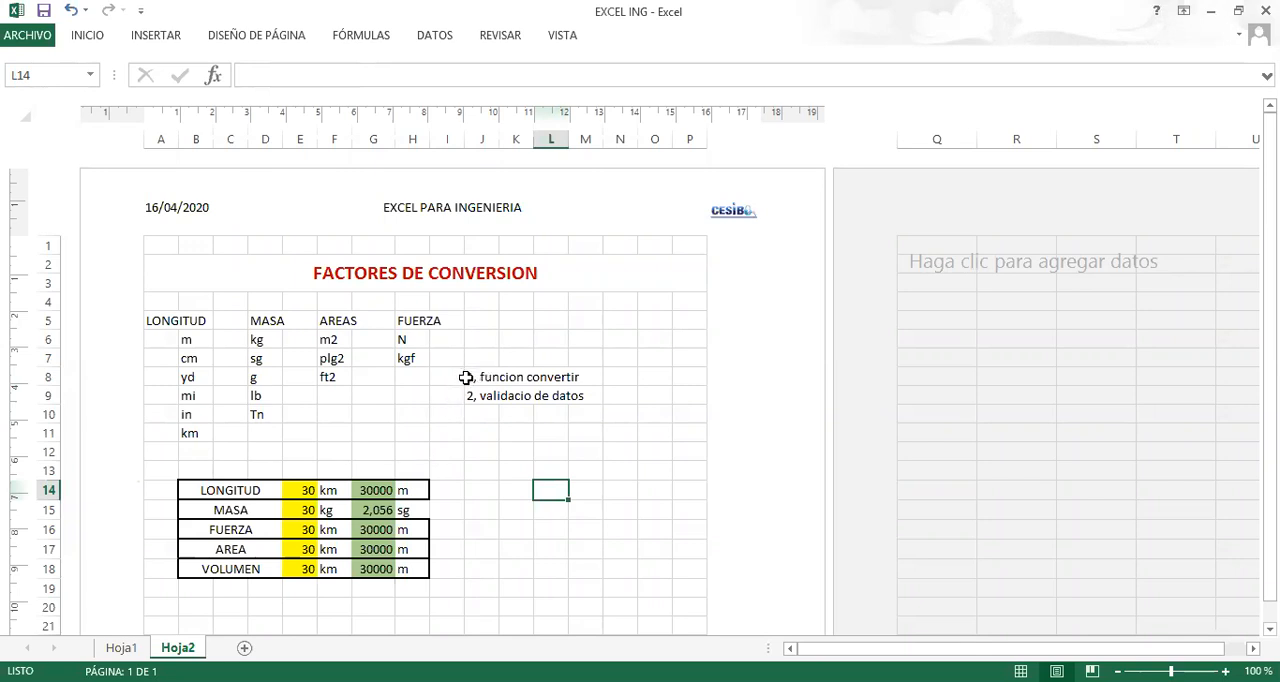
left_click(472, 408)
left_click(477, 396)
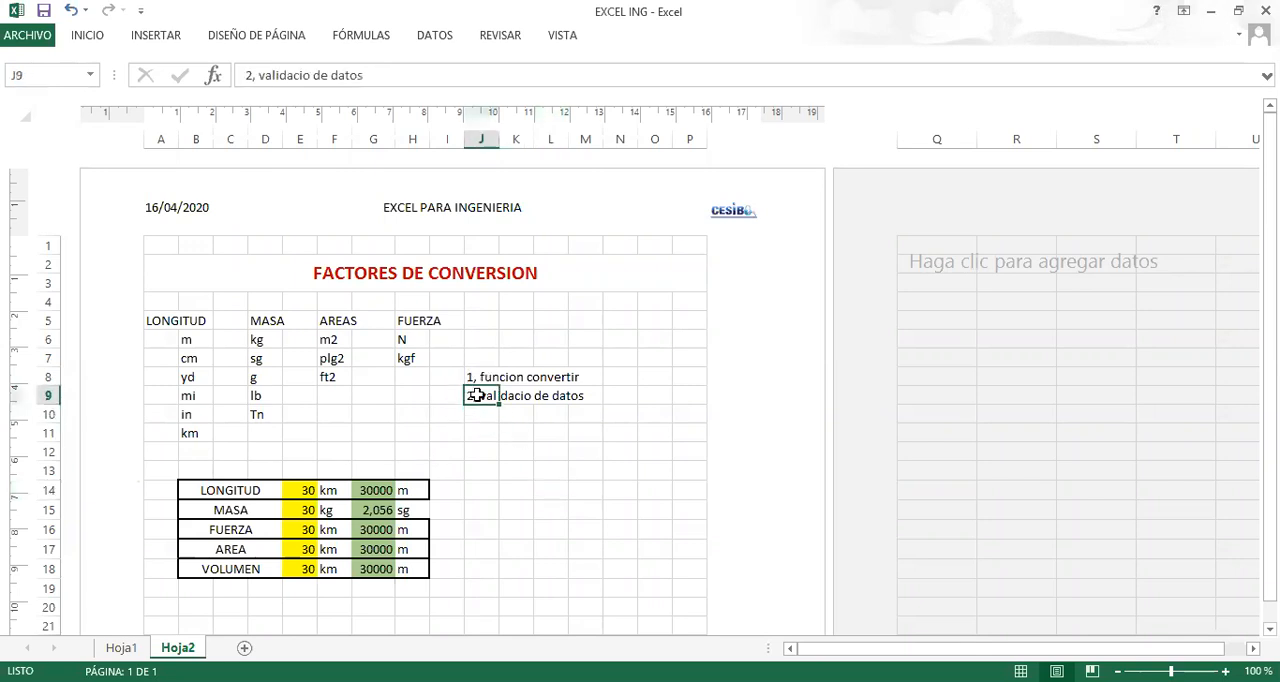
left_click(258, 276)
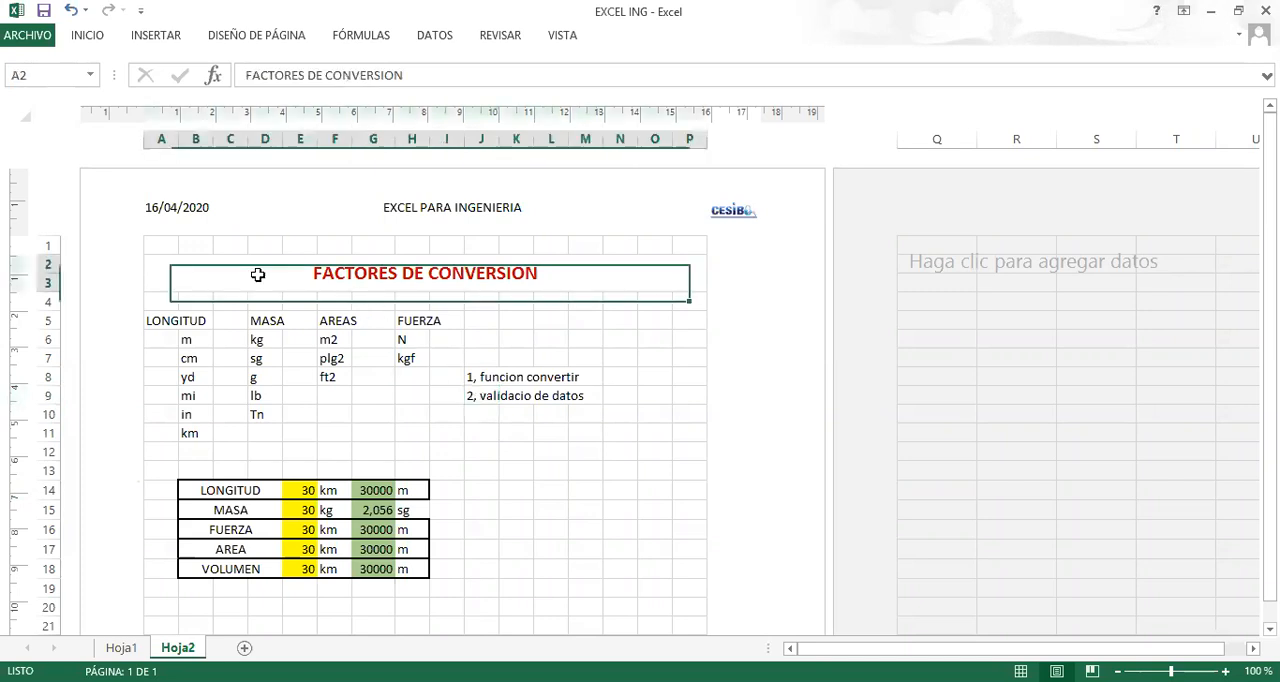
scroll(329, 318, "down", 5)
scroll(360, 357, "up", 5)
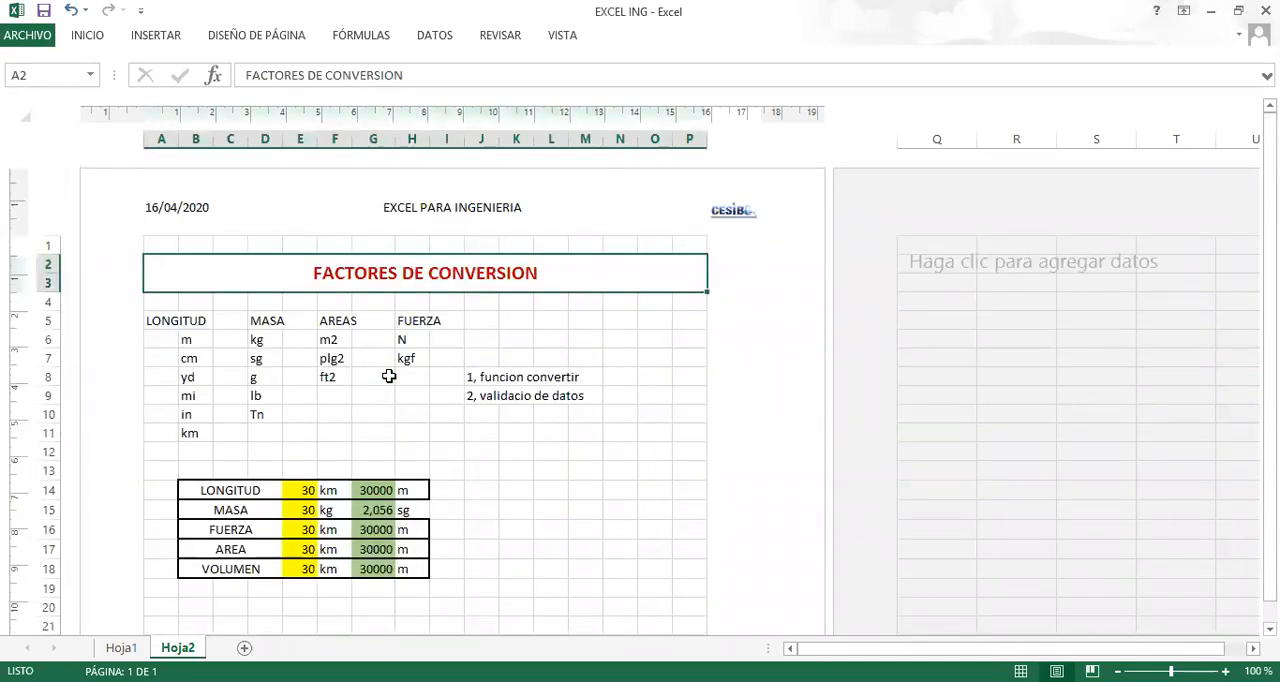
scroll(373, 385, "down", 3)
scroll(363, 357, "up", 3)
left_click(306, 490)
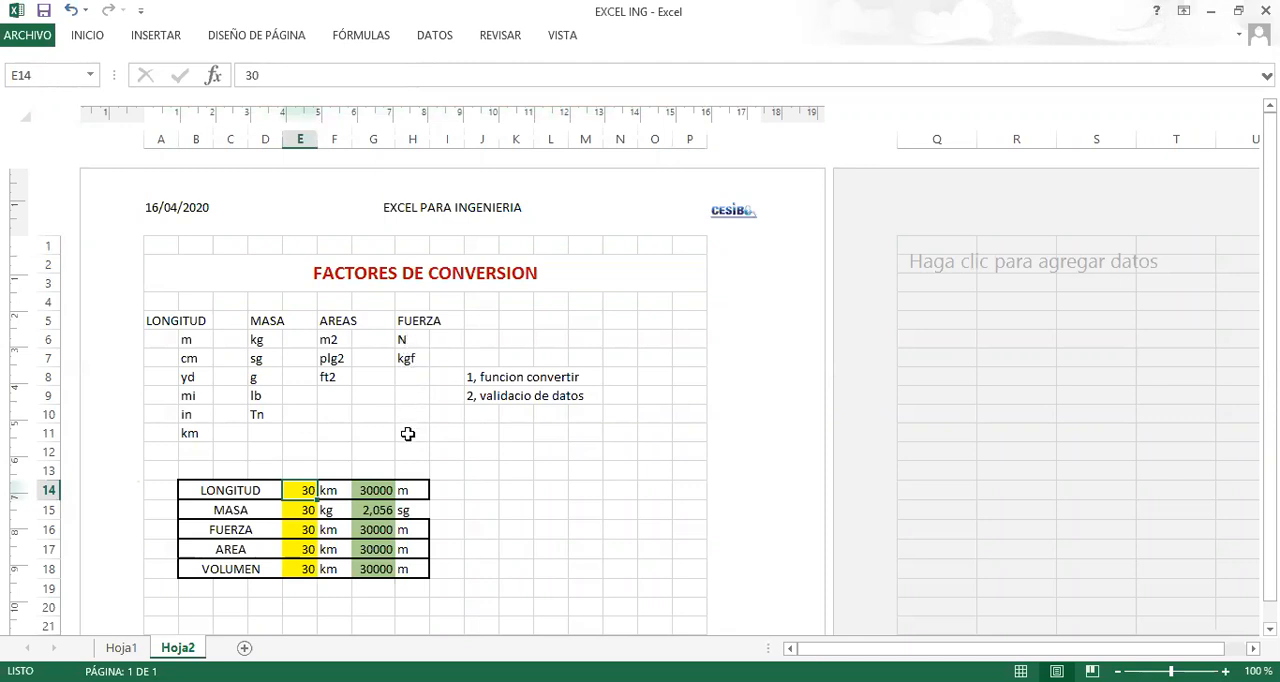
Go through the LONGITUD unit codes in B6 to B11 one by one.
left_click(196, 342)
left_click(192, 360)
left_click(194, 379)
left_click(198, 397)
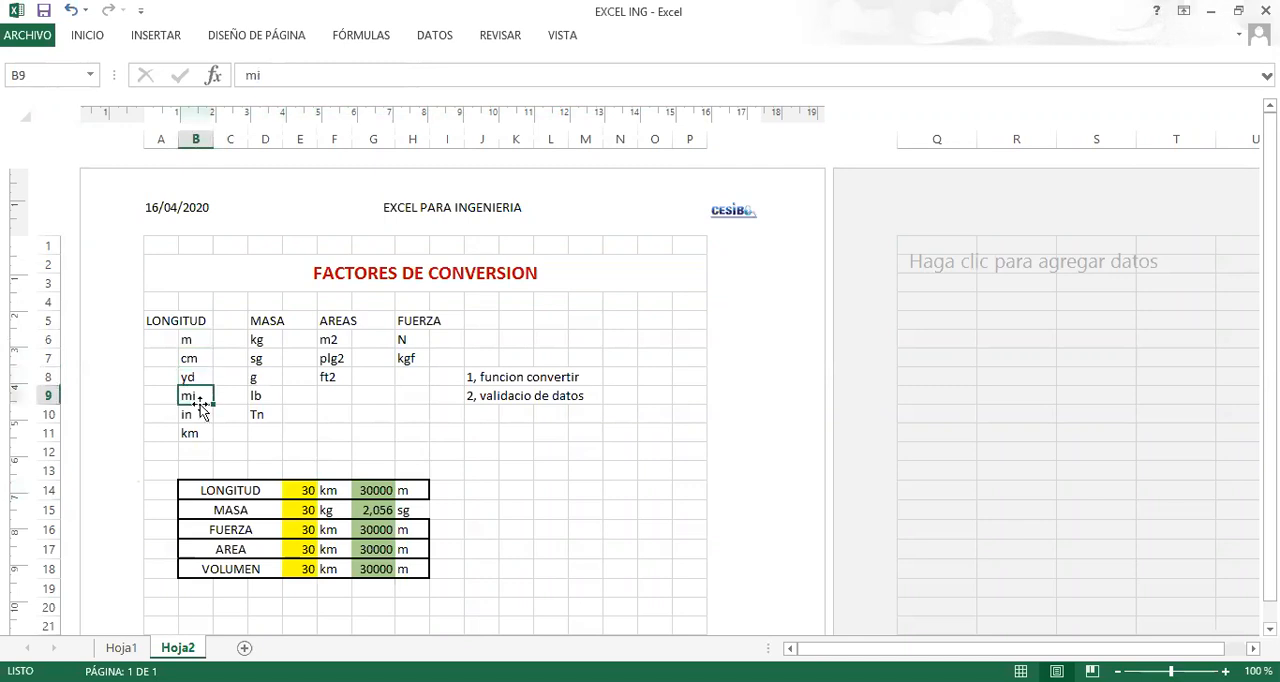
left_click(200, 415)
left_click(200, 434)
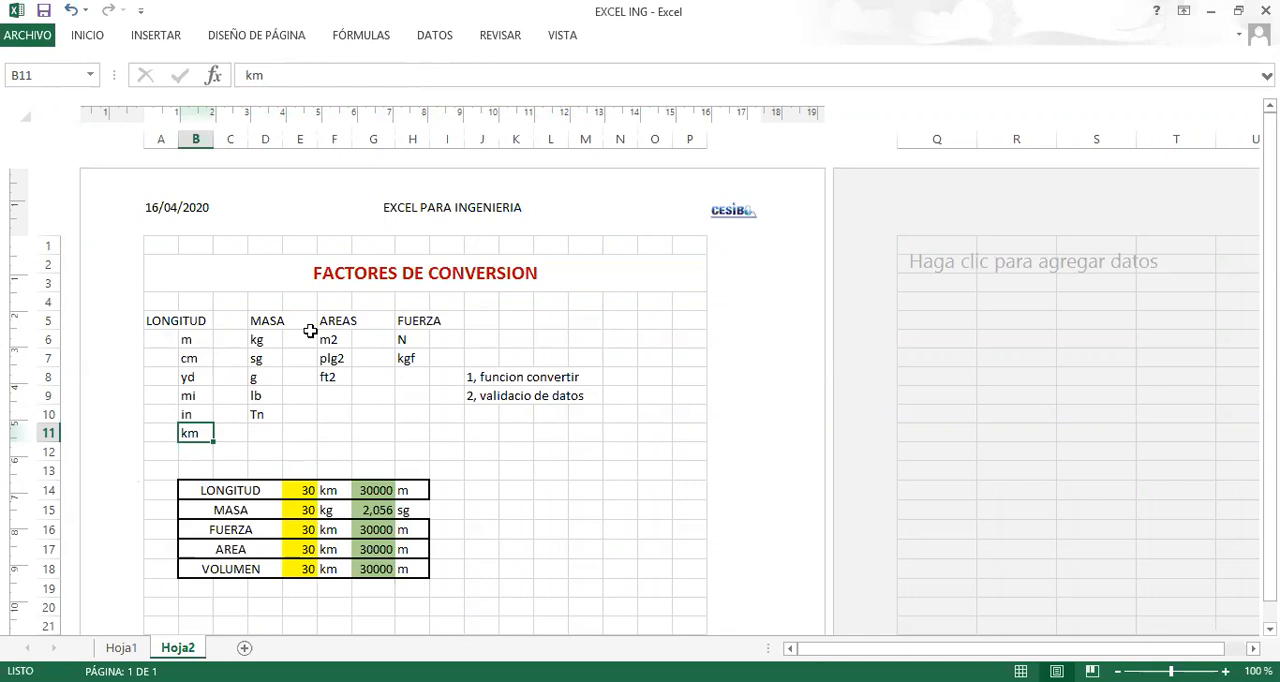
scroll(450, 494, "down", 3)
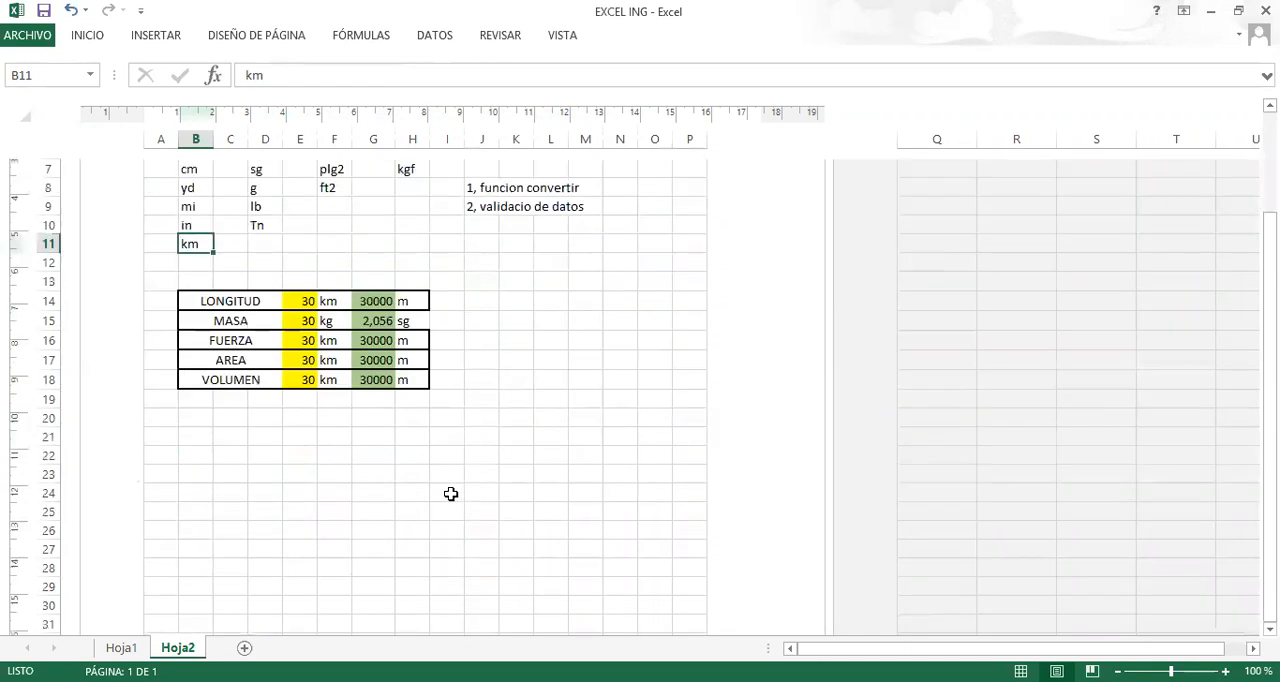
scroll(400, 438, "up", 3)
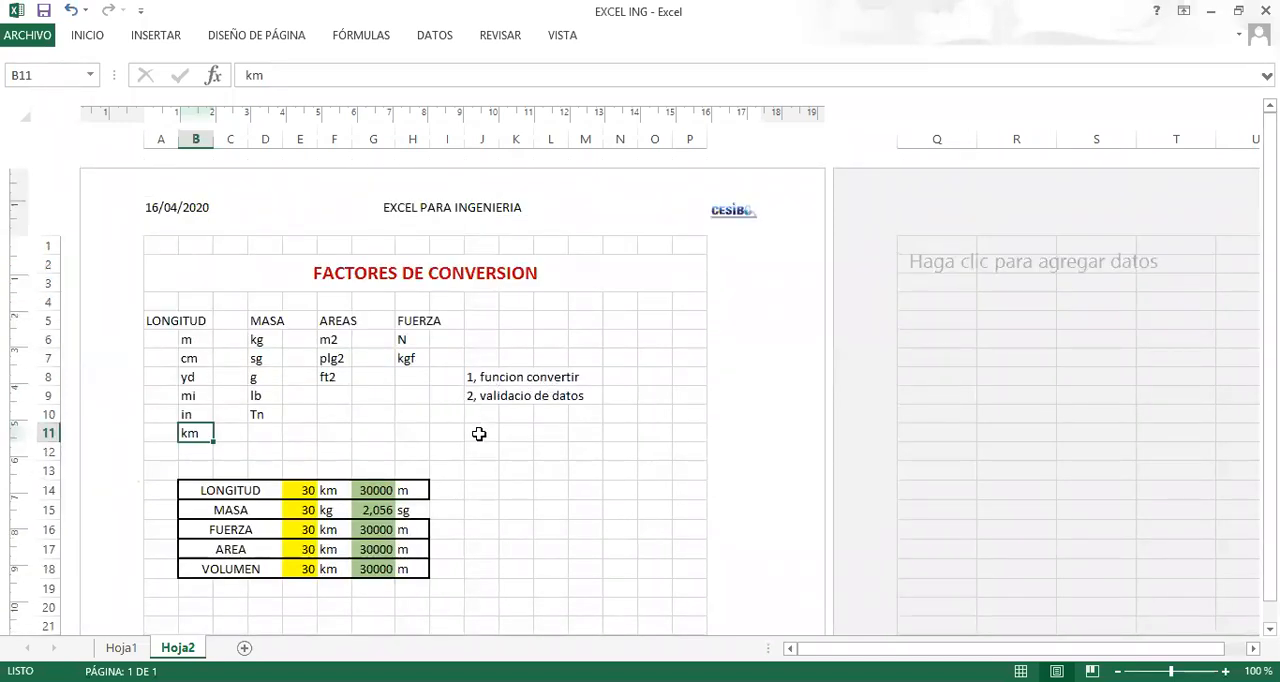
scroll(511, 397, "down", 3)
scroll(511, 397, "up", 3)
scroll(497, 460, "down", 15)
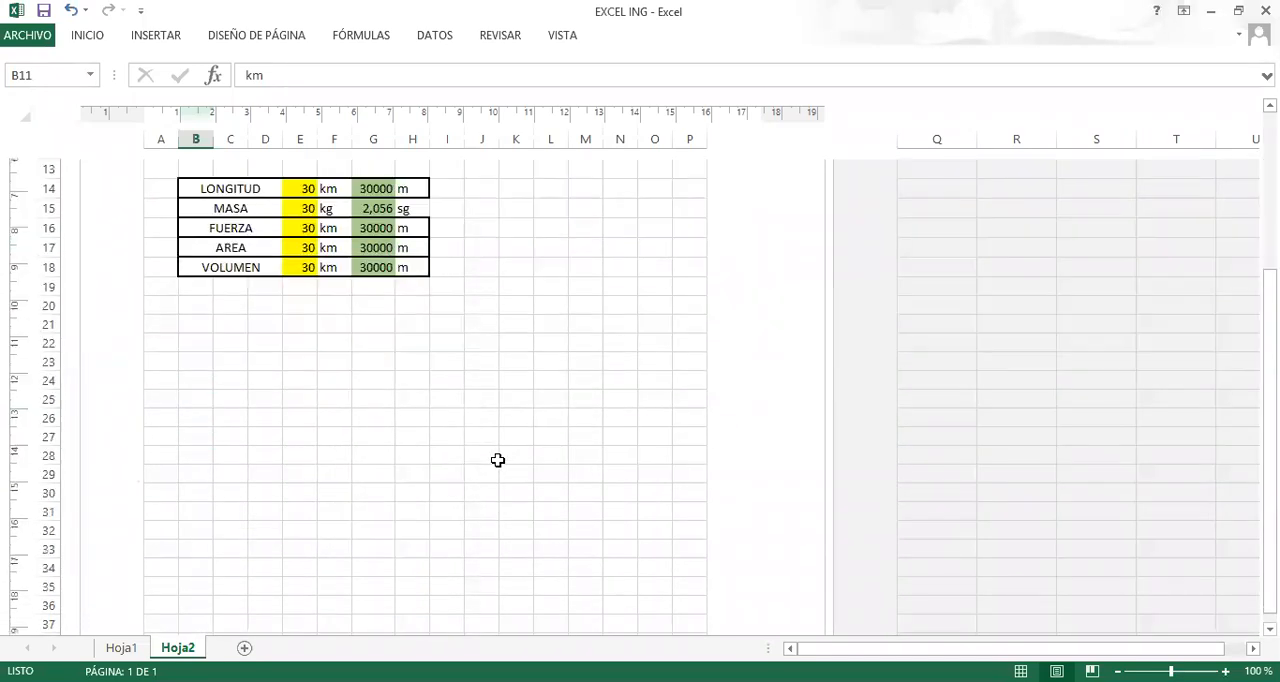
Copy the merged title FACTORES DE CONVERSION from A2 to A53 on the second page of Hoja2.
left_click(286, 422)
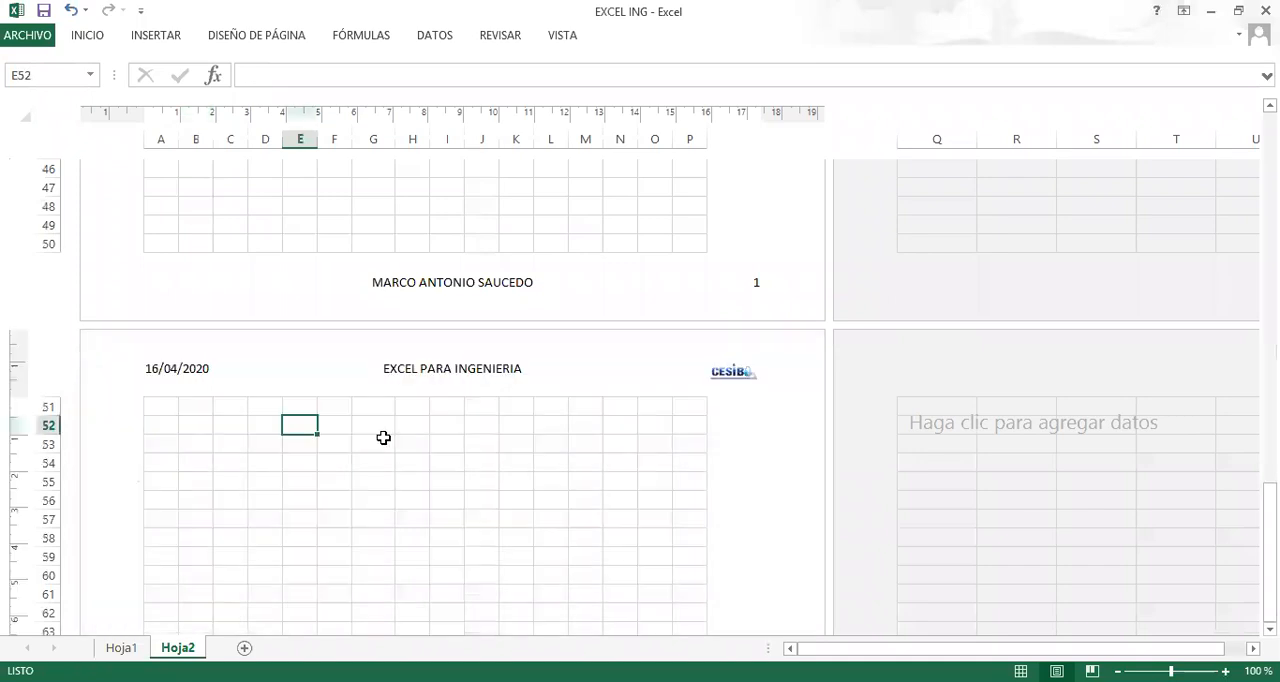
scroll(391, 434, "up", 12)
scroll(398, 434, "up", 5)
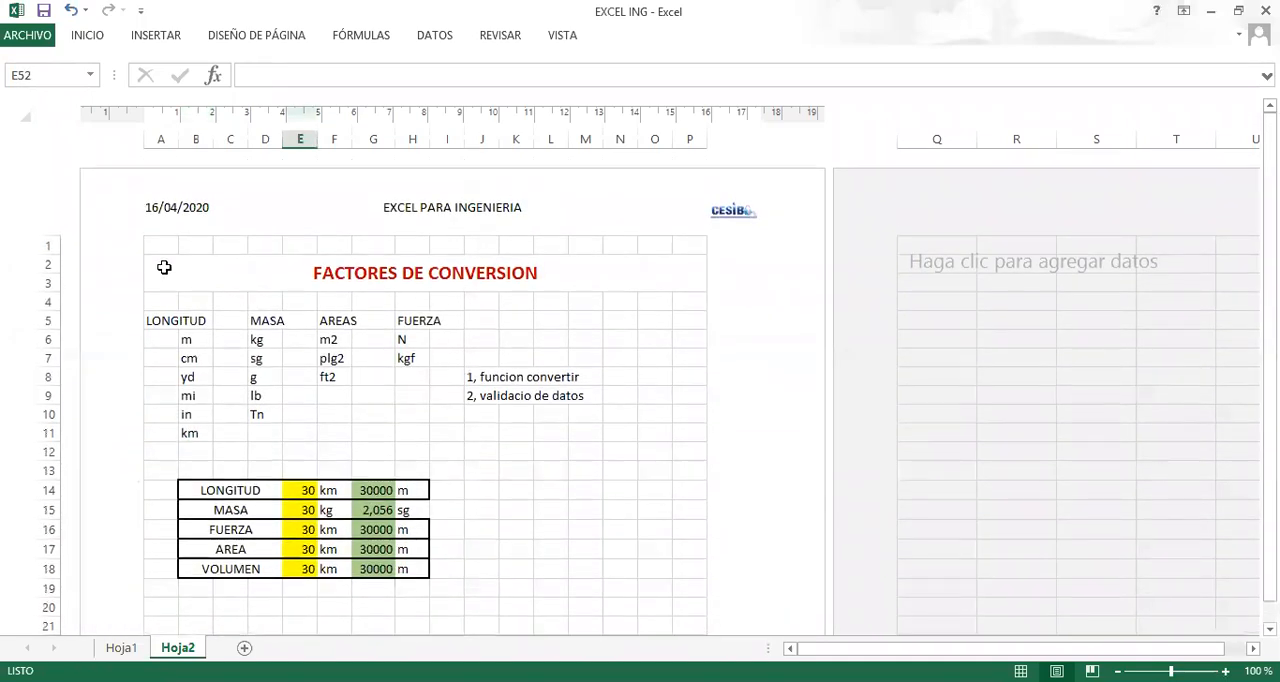
left_click(163, 266)
key("ctrl+c")
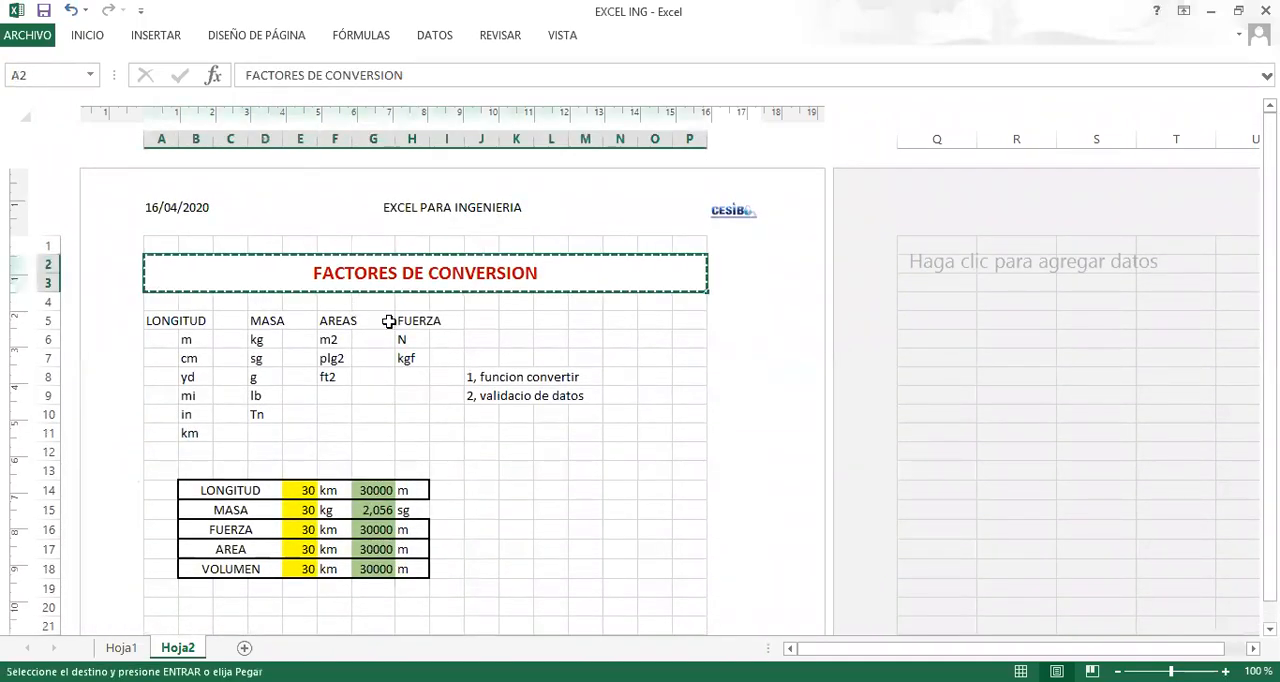
scroll(400, 380, "down", 11)
scroll(348, 428, "down", 5)
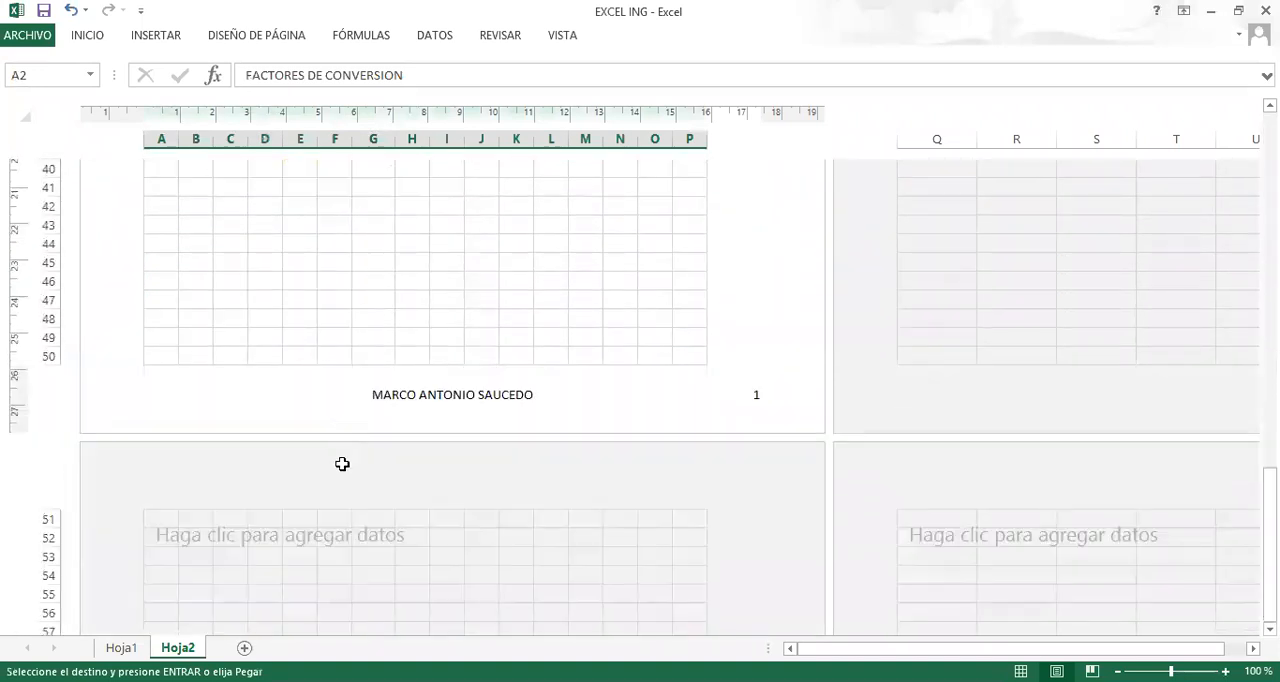
left_click(167, 389)
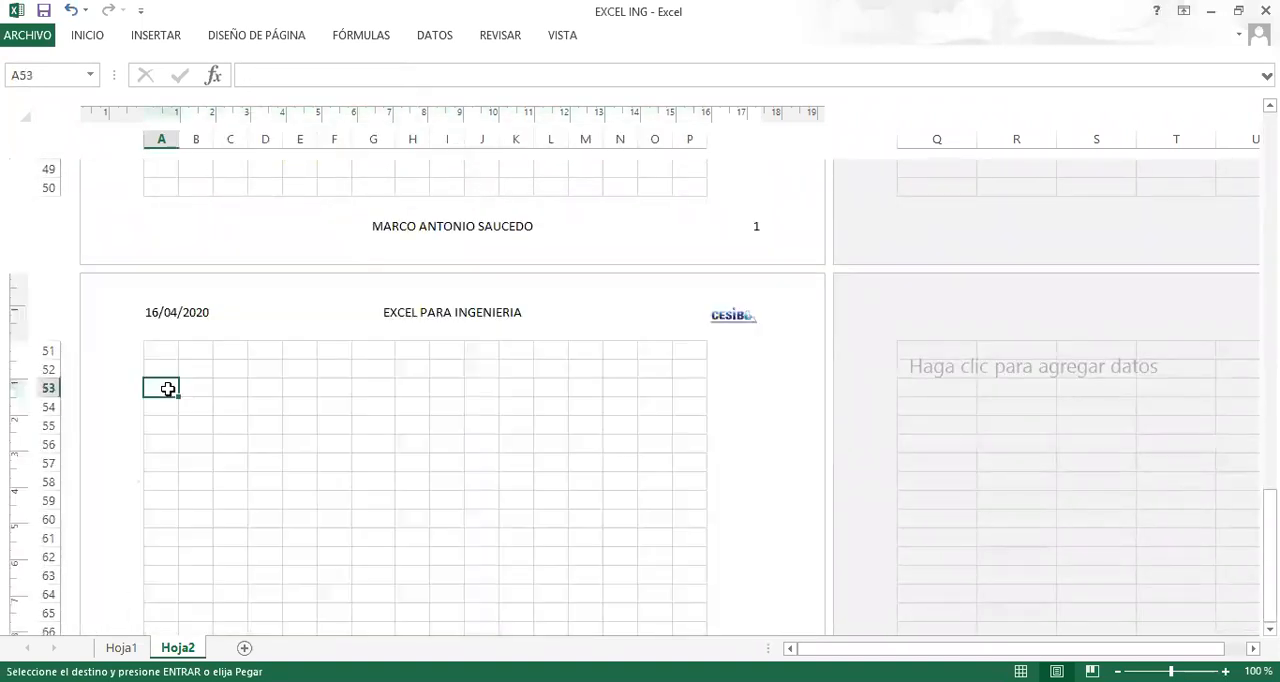
key("ctrl+v")
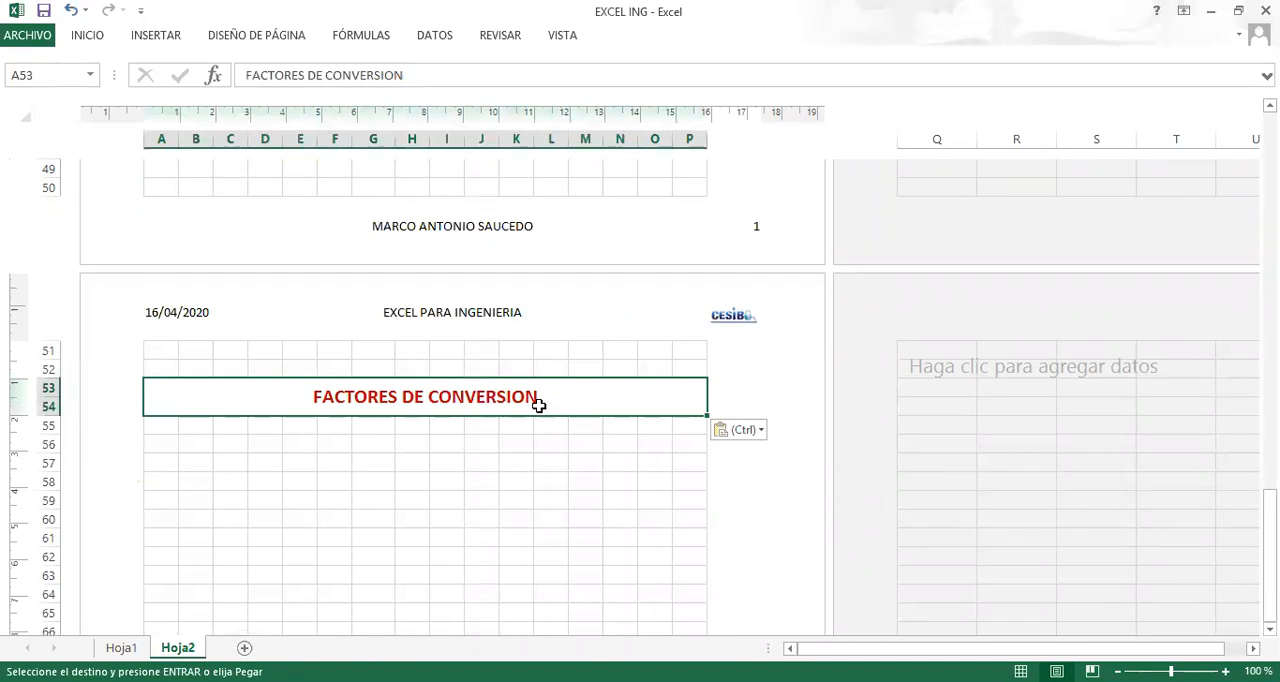
On sheet Hoja1, move the dimensioned Z-shaped section picture slightly up and to the left, below the HALLAR heading.
left_click(134, 648)
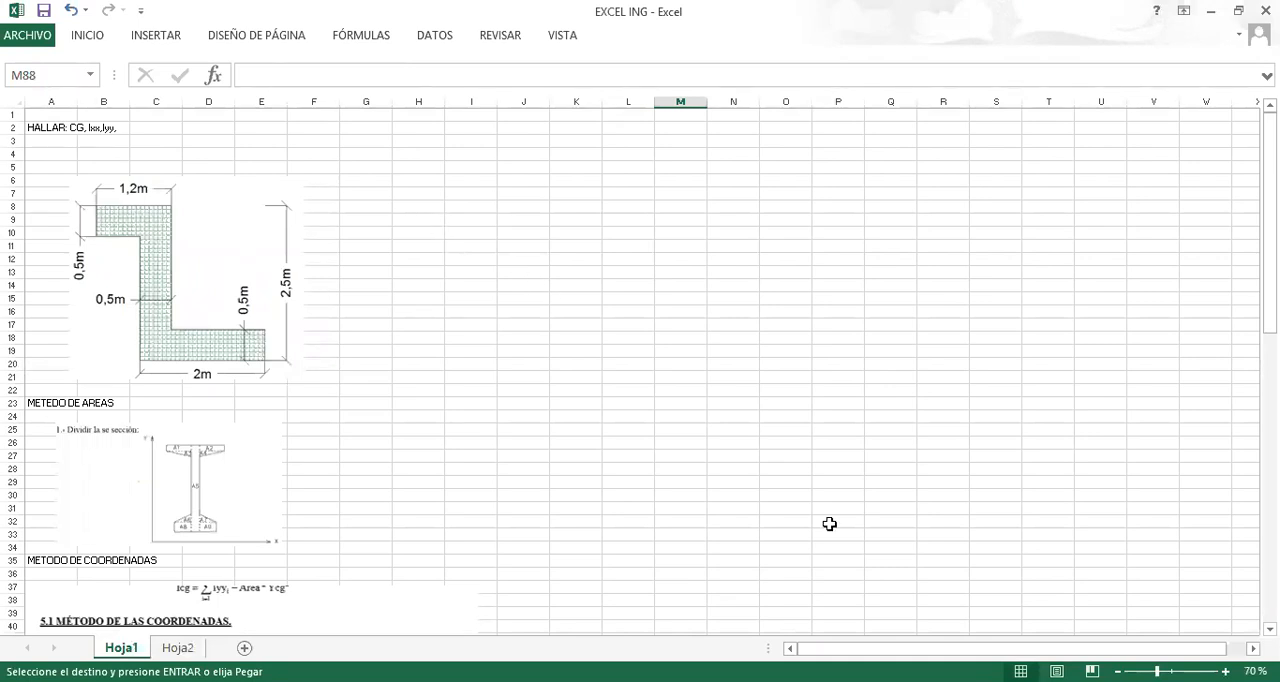
key("alt+Tab")
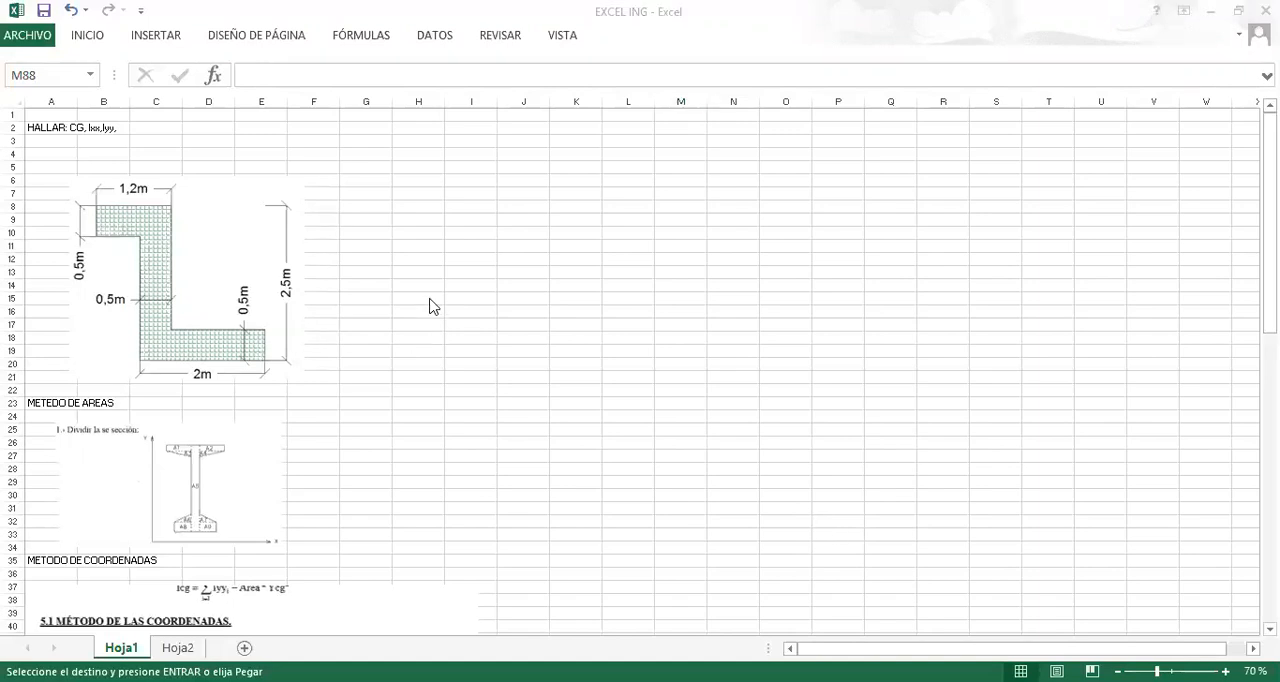
key("alt+Tab")
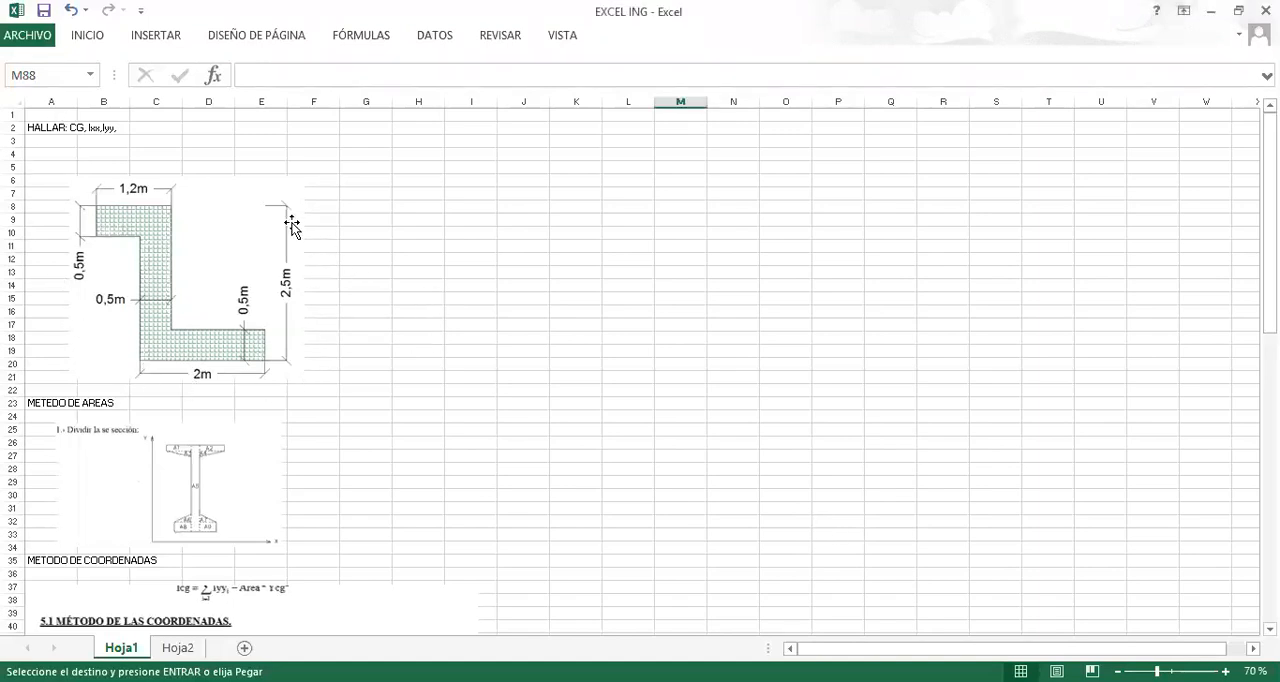
left_click(181, 236)
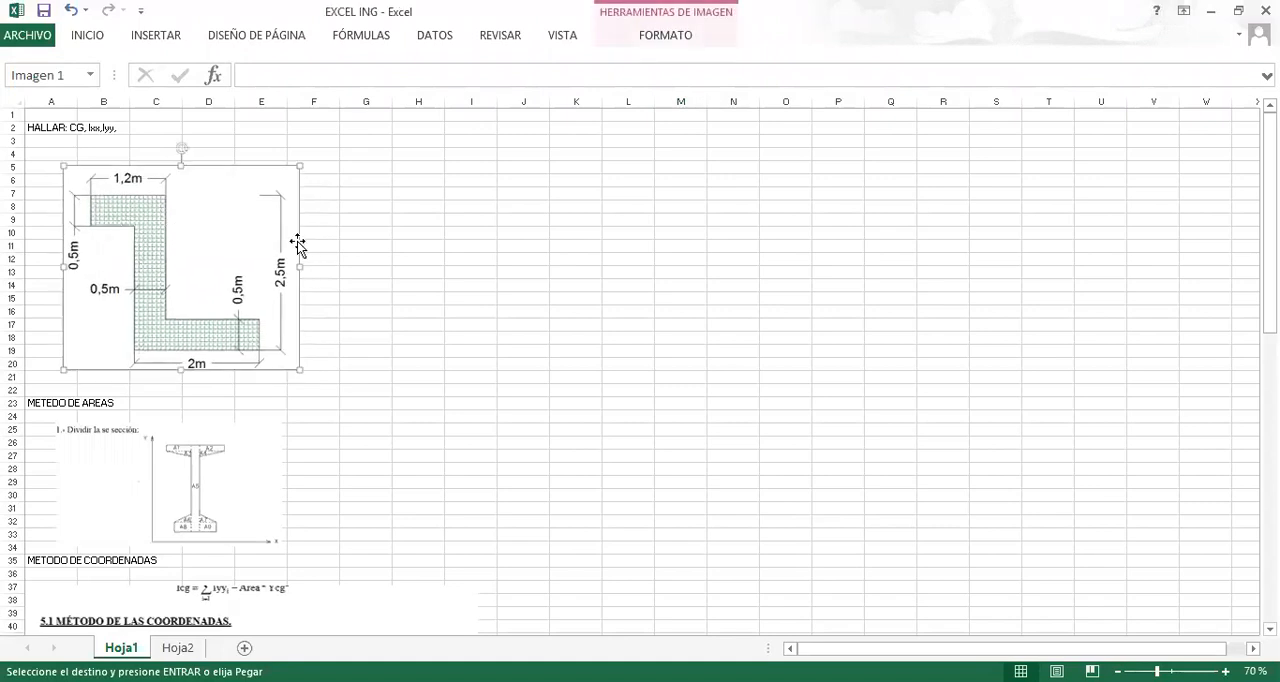
left_click_drag(225, 236, 210, 231)
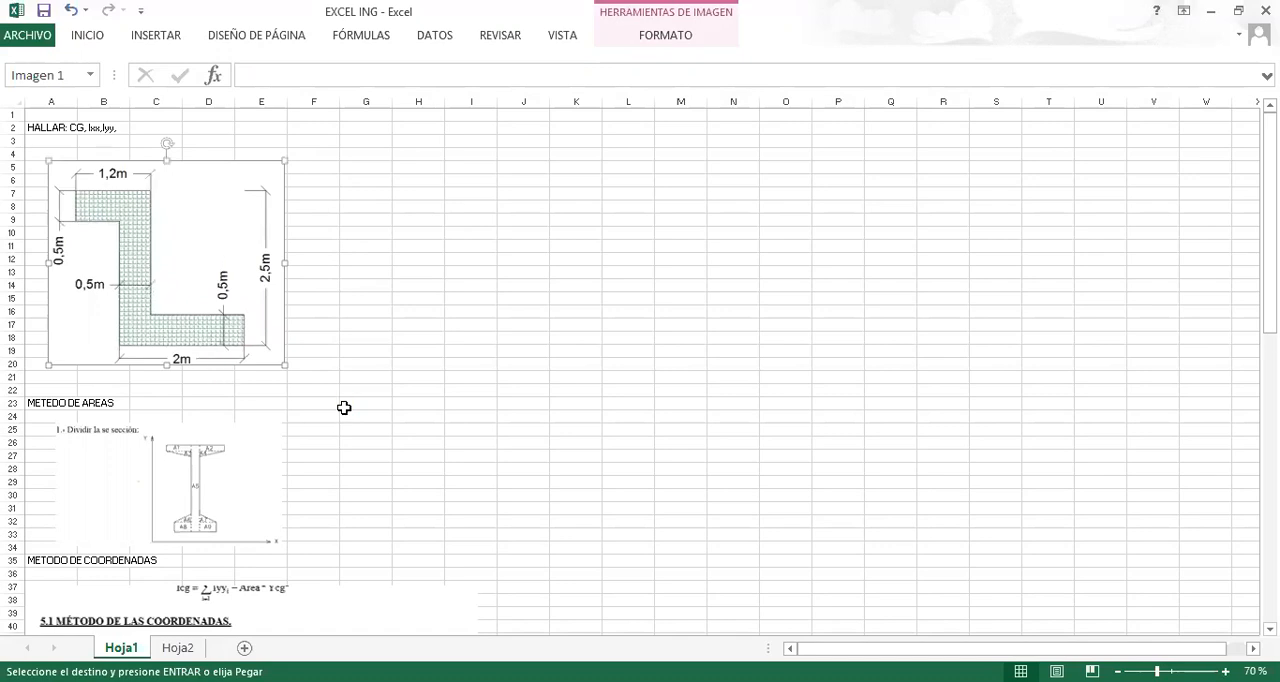
Zoom in on Hoja1 and examine the METEDO DE AREAS and METODO DE COORDENADAS reference pictures.
scroll(344, 407, "up", 5)
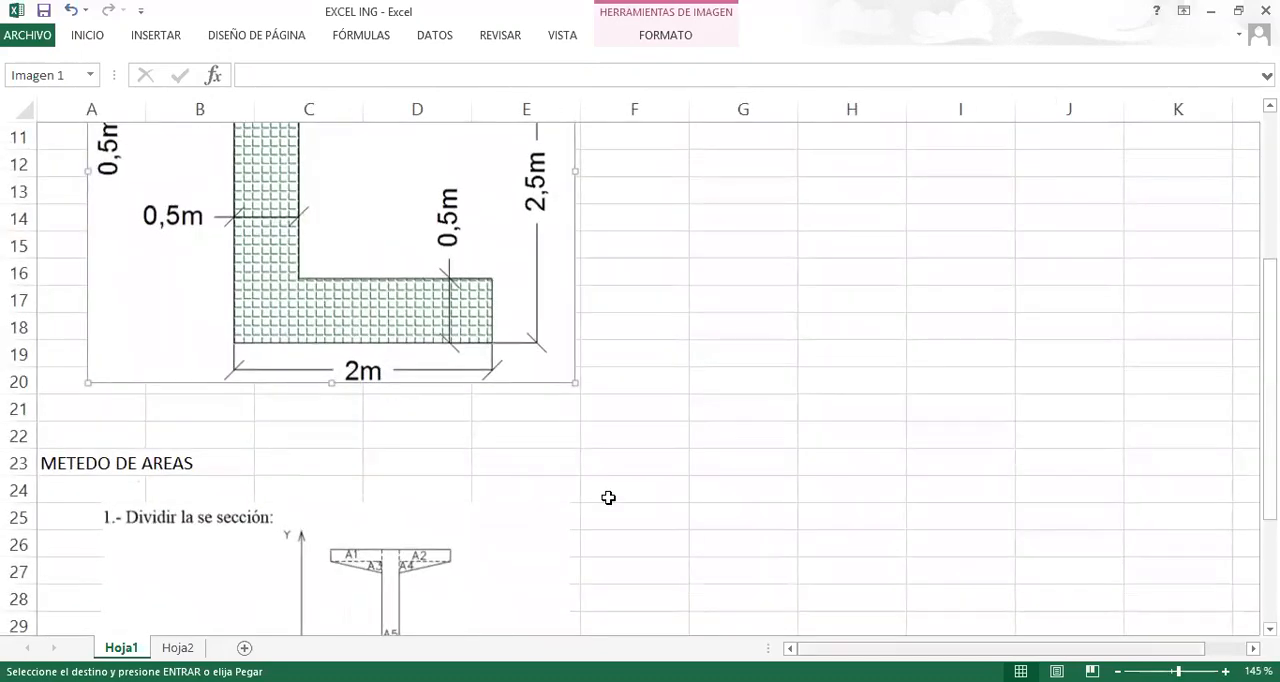
scroll(209, 420, "down", 3)
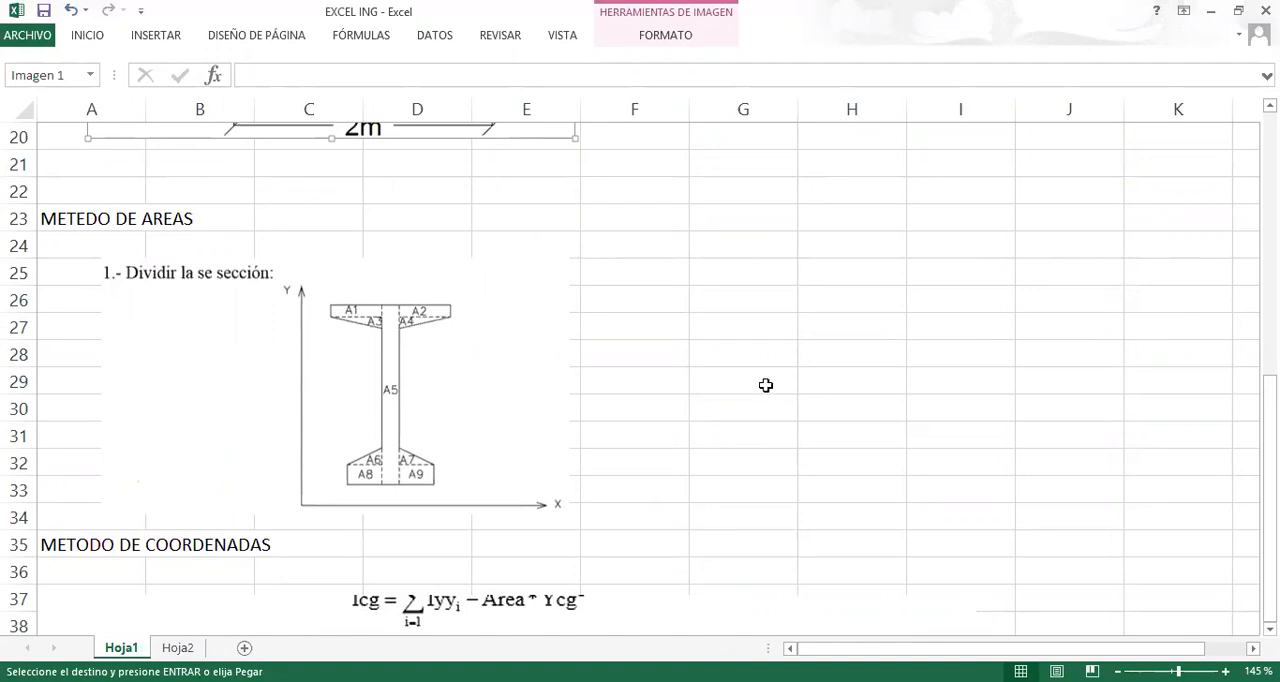
scroll(720, 360, "down", 3)
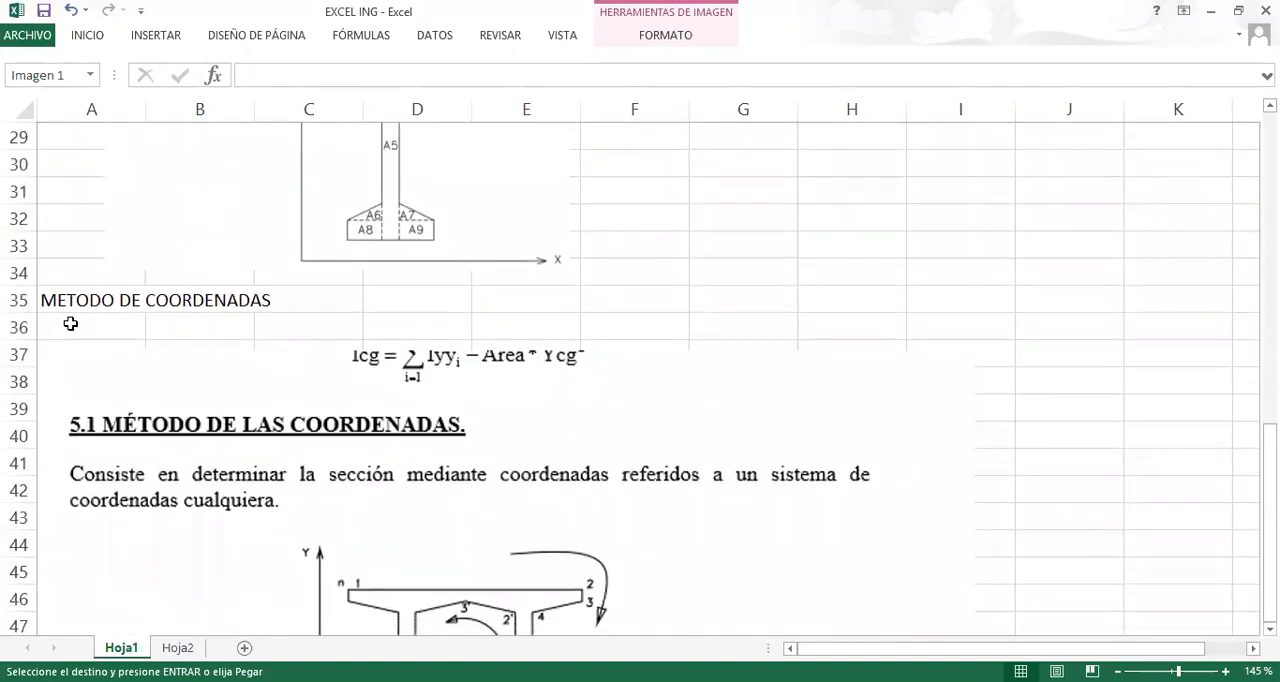
scroll(70, 323, "down", 2)
scroll(306, 277, "up", 1)
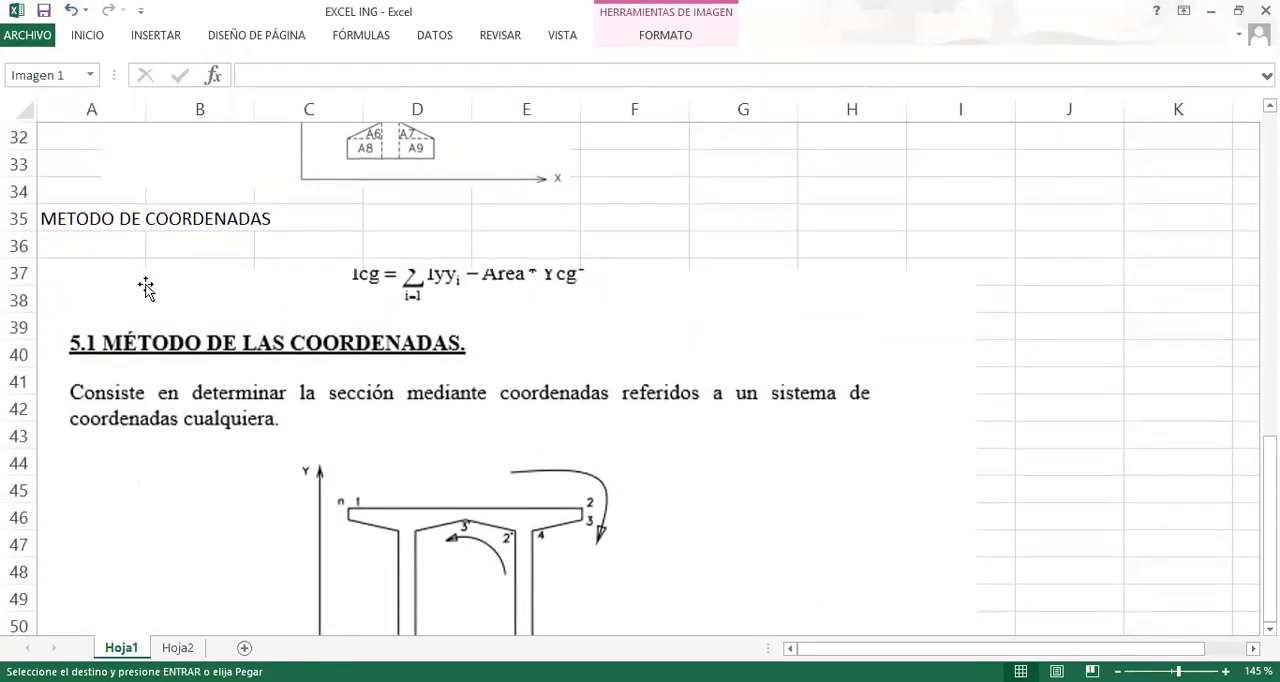
scroll(146, 288, "down", 1)
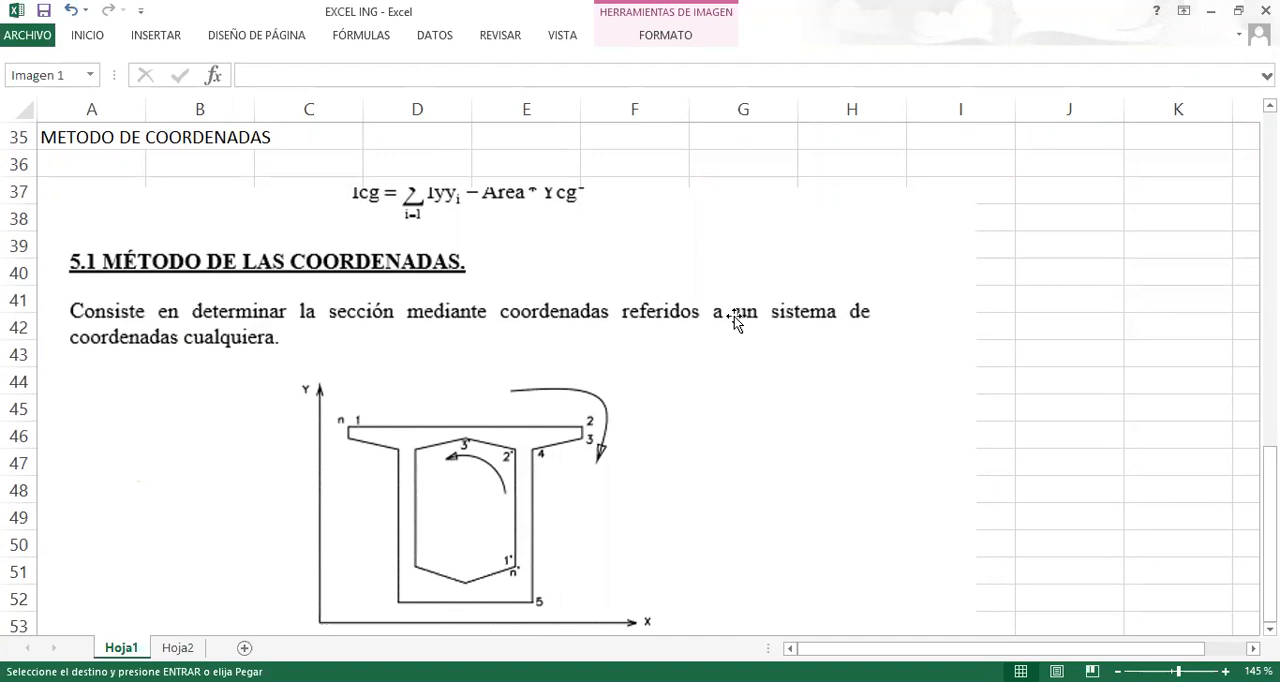
Examine the METODO DE COORDENADAS explanation and its box-section figure, comparing it with the METEDO DE AREAS picture.
scroll(511, 333, "down", 1)
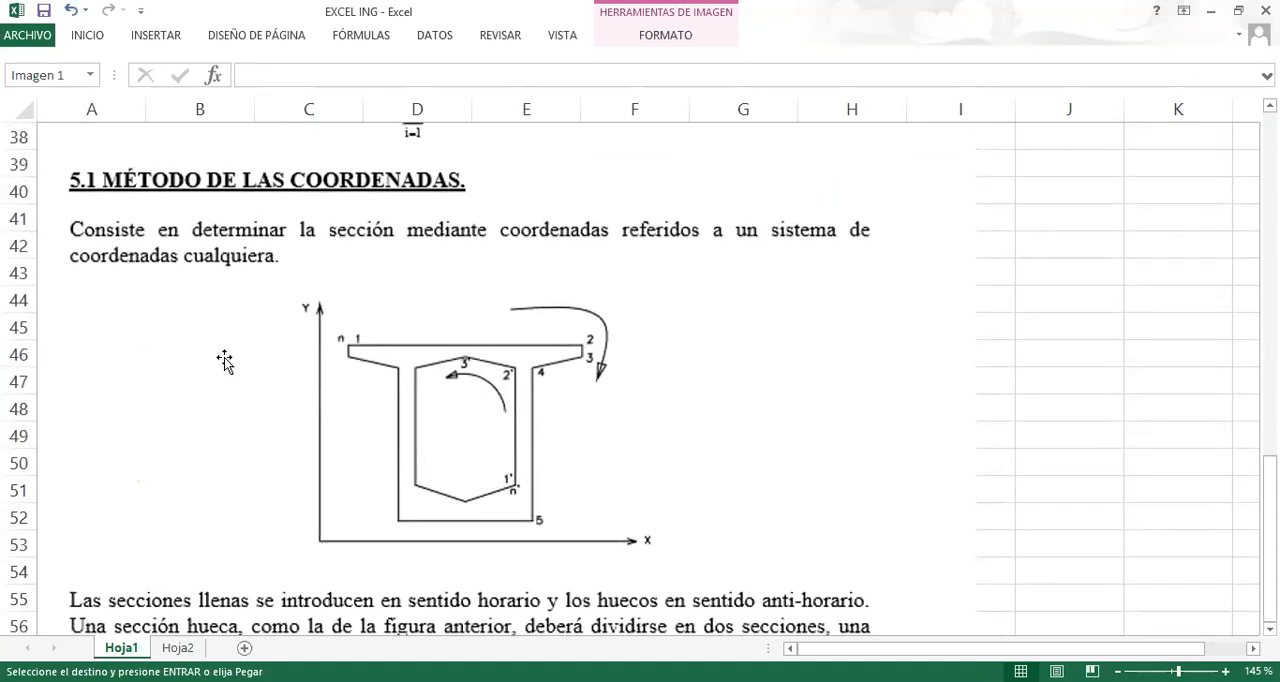
scroll(371, 334, "down", 3)
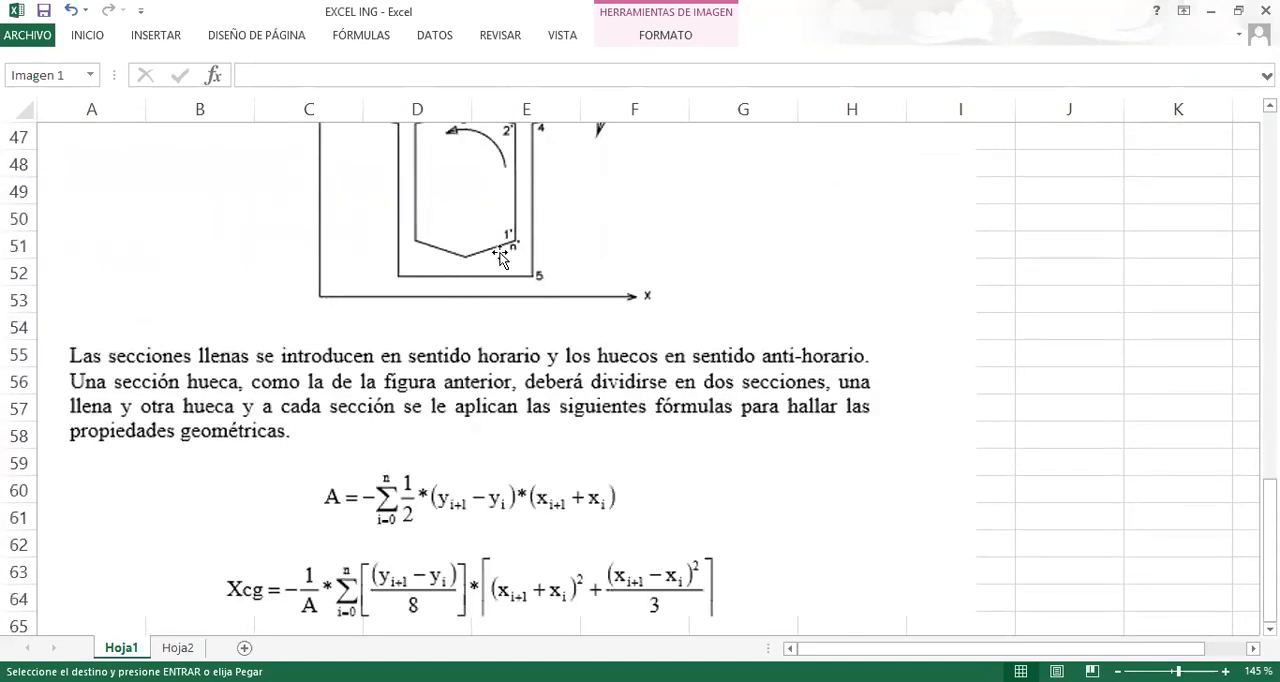
scroll(500, 257, "up", 5)
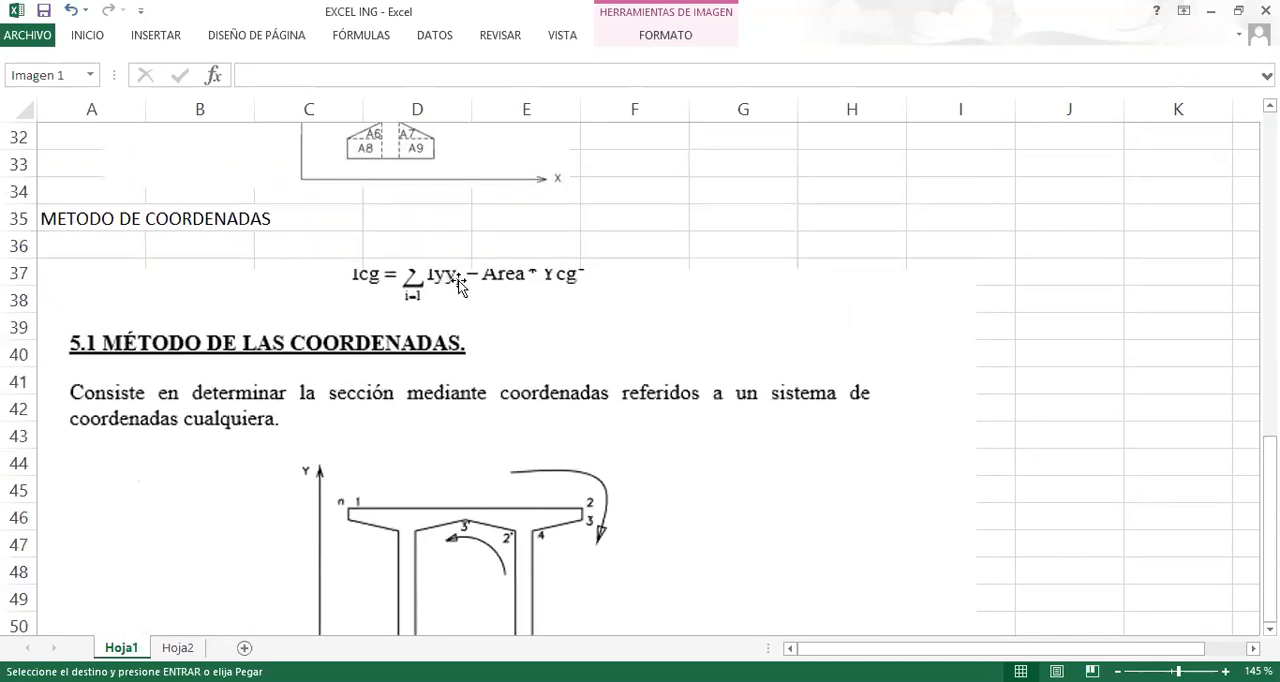
scroll(458, 280, "down", 2)
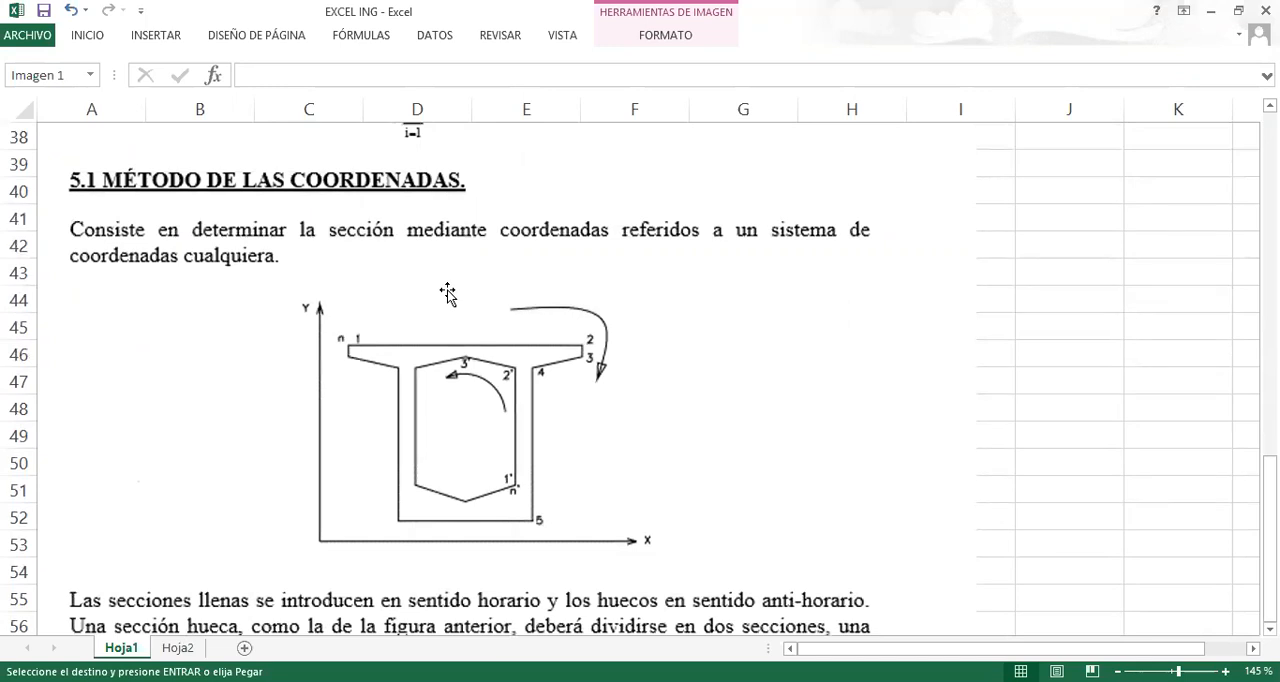
scroll(447, 292, "down", 2)
scroll(445, 290, "up", 8)
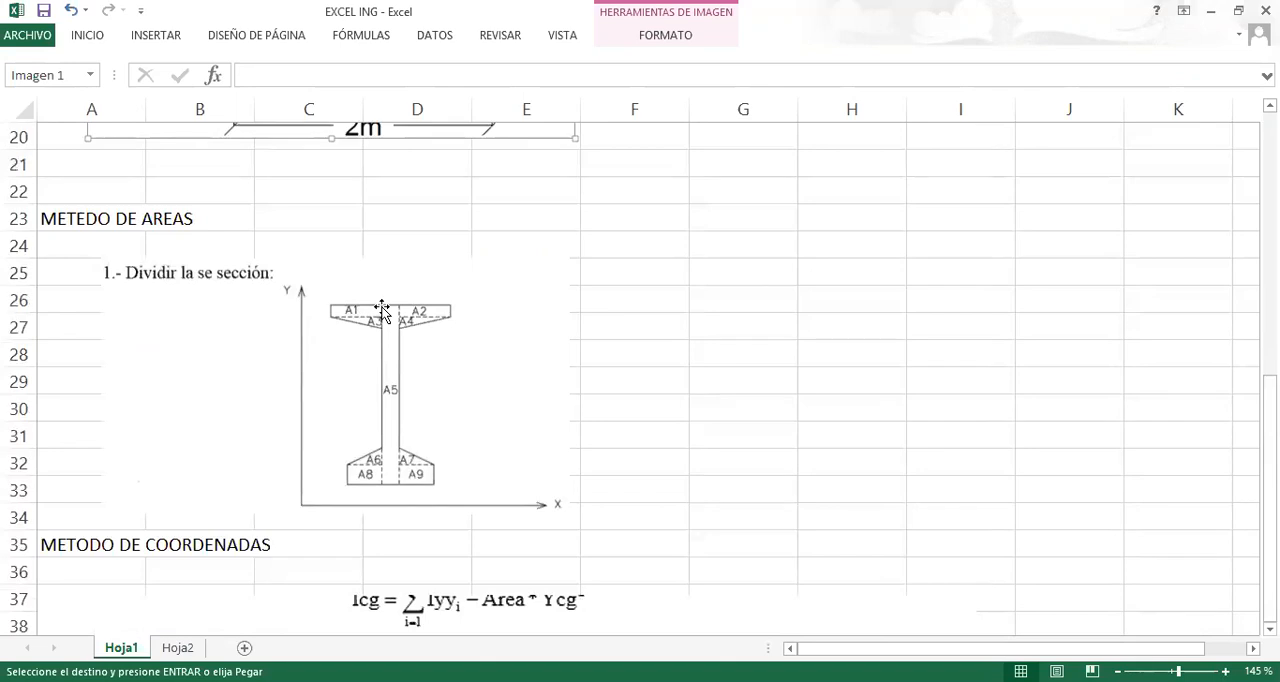
left_click(540, 681)
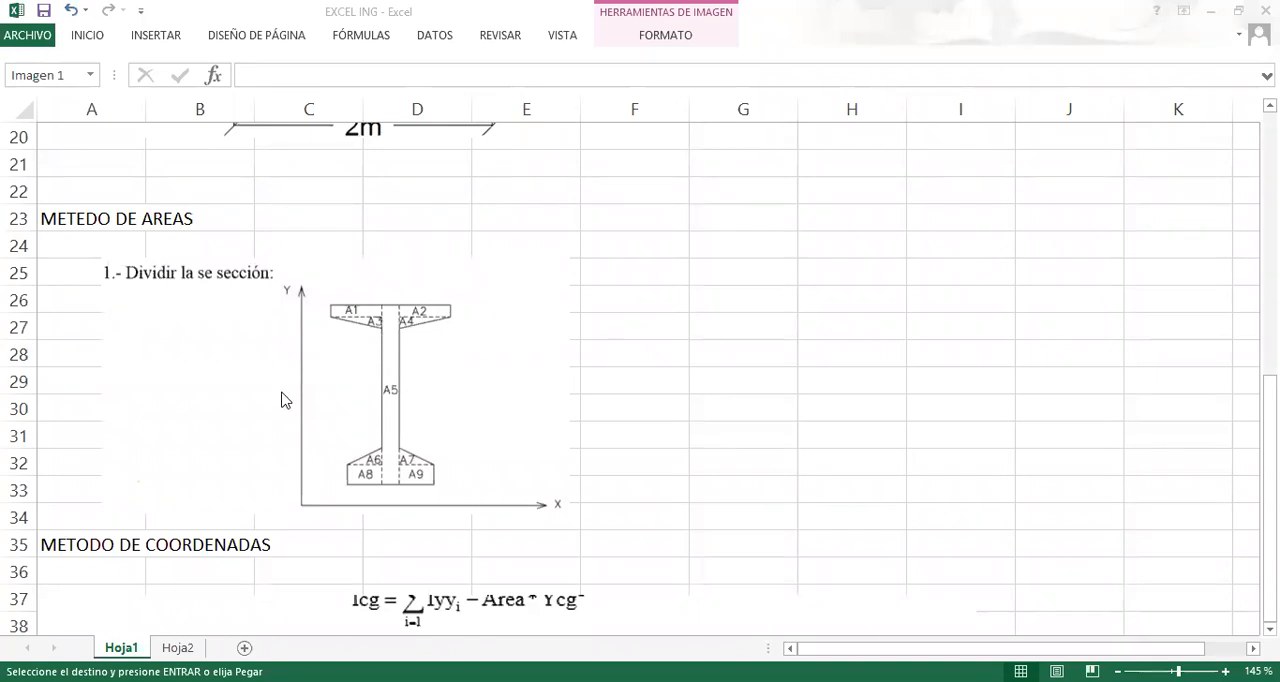
scroll(699, 455, "down", 7)
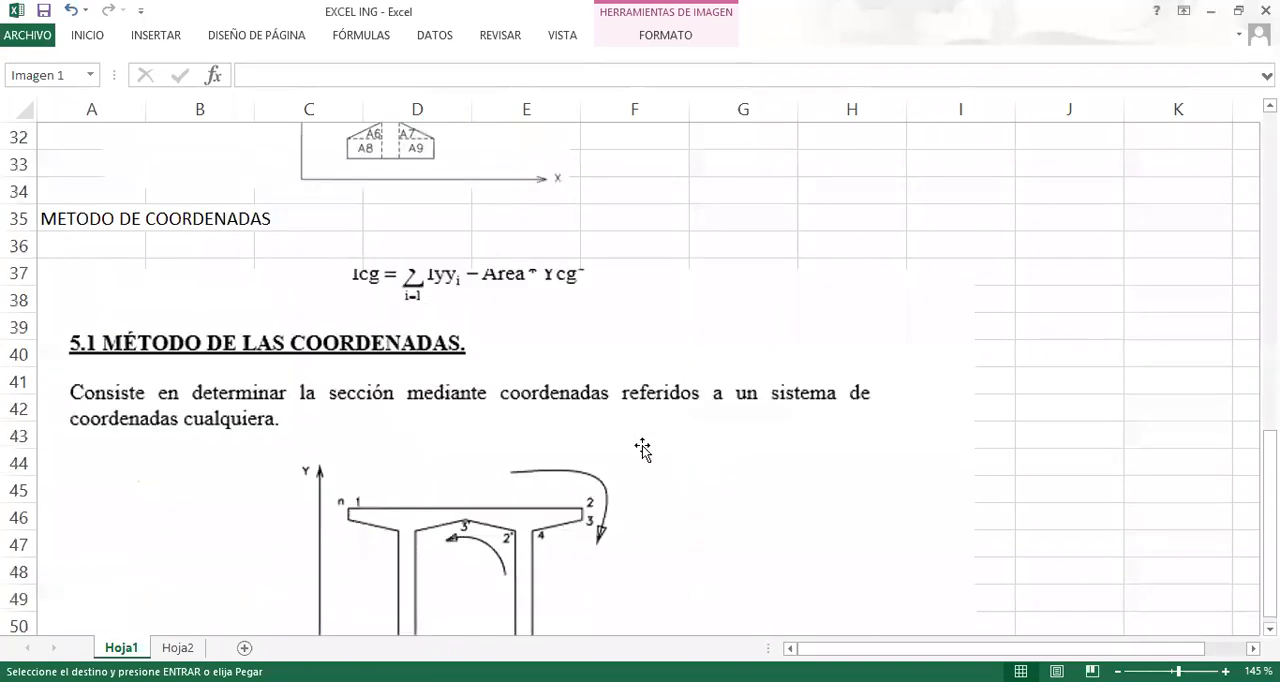
scroll(268, 352, "up", 2)
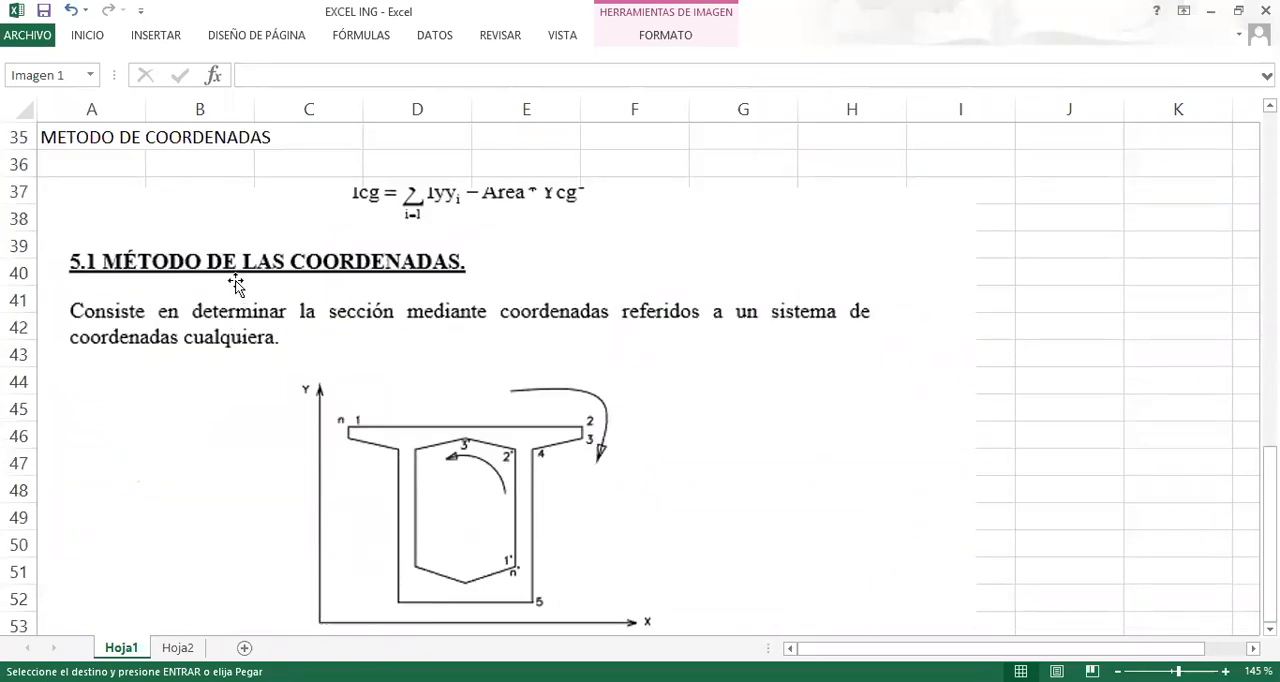
Read through the coordinate-method formulas for A, Xcg, Ycg, Ixx, Iyy and Ixy on Hoja1.
scroll(432, 365, "down", 8)
scroll(450, 320, "up", 2)
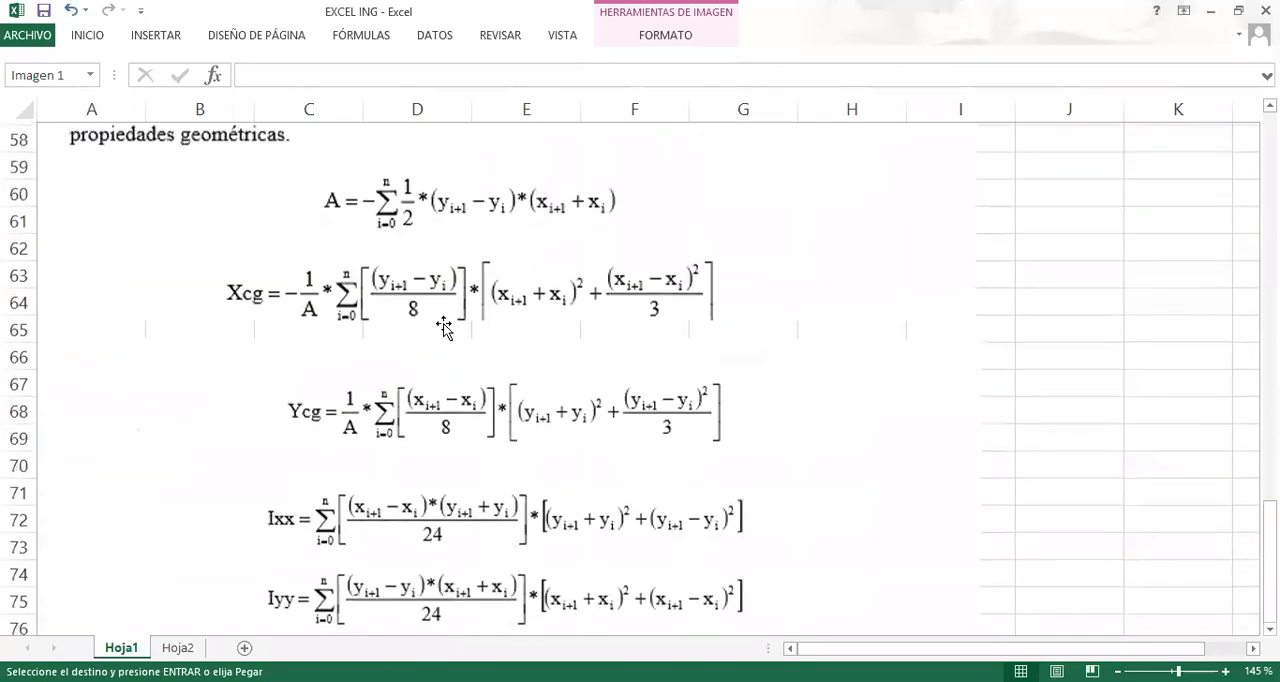
scroll(225, 440, "down", 4)
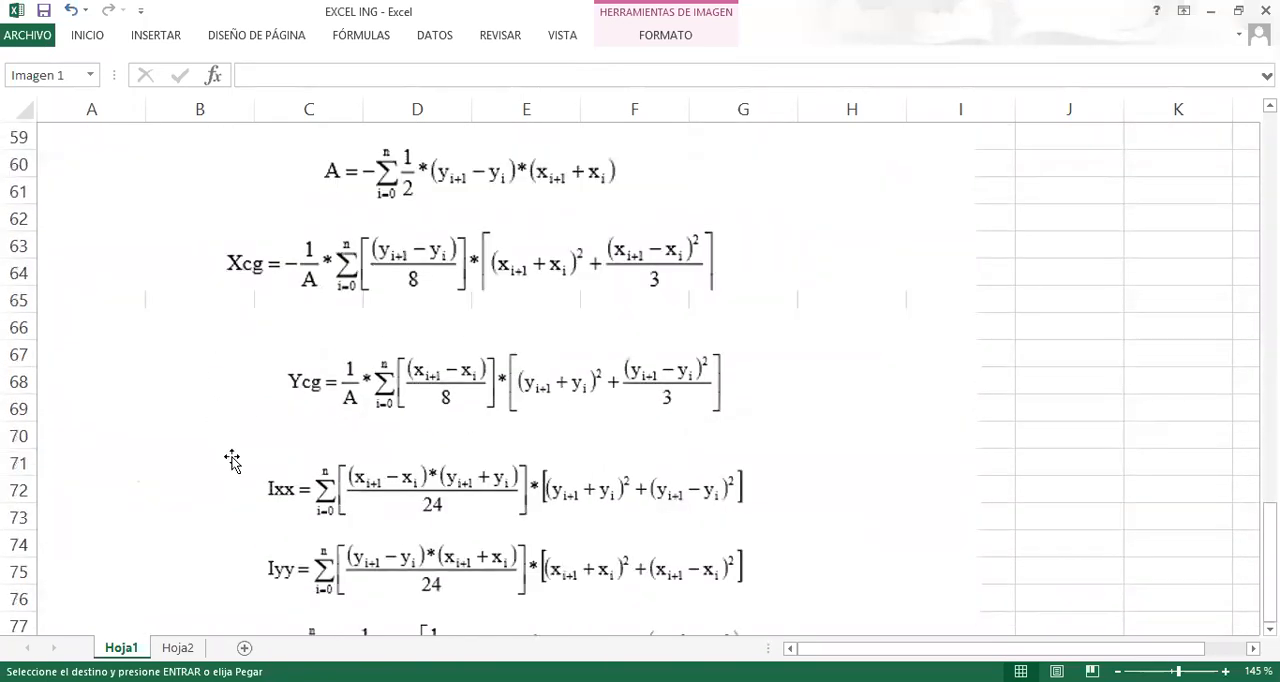
scroll(232, 455, "up", 3)
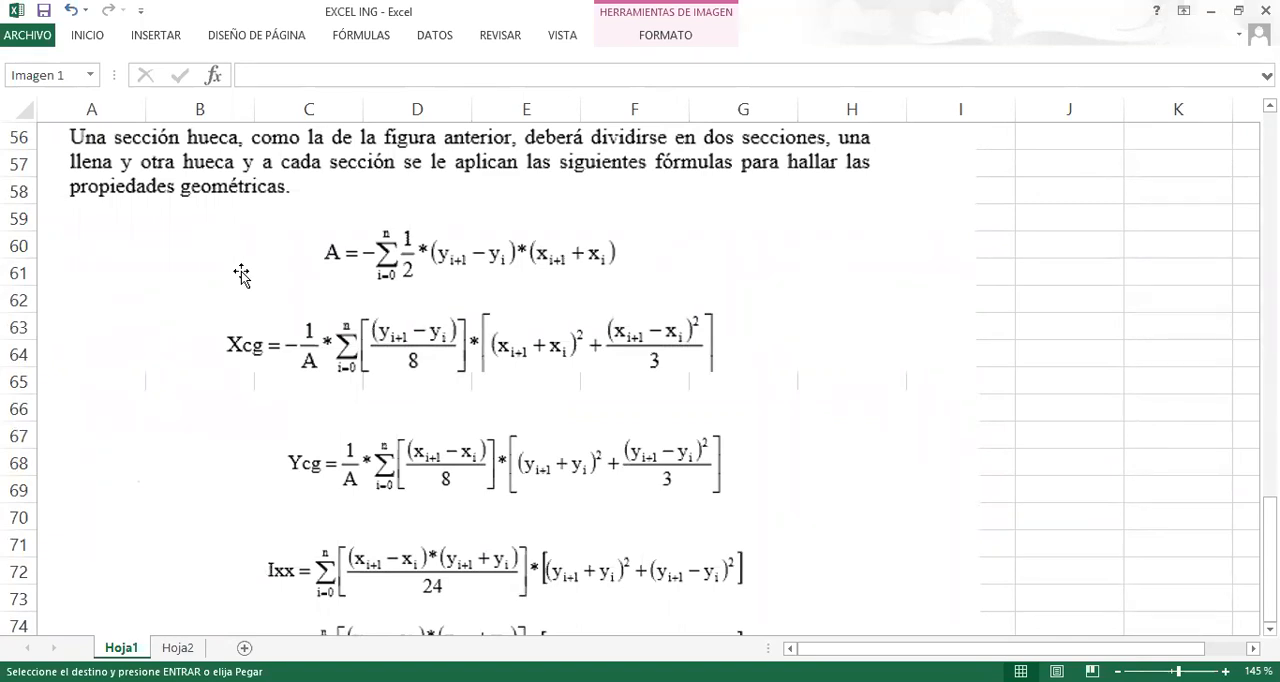
scroll(297, 291, "up", 3)
scroll(294, 311, "down", 4)
scroll(292, 310, "up", 1)
scroll(290, 309, "up", 5)
scroll(283, 328, "down", 5)
scroll(375, 507, "down", 1)
scroll(378, 508, "down", 1)
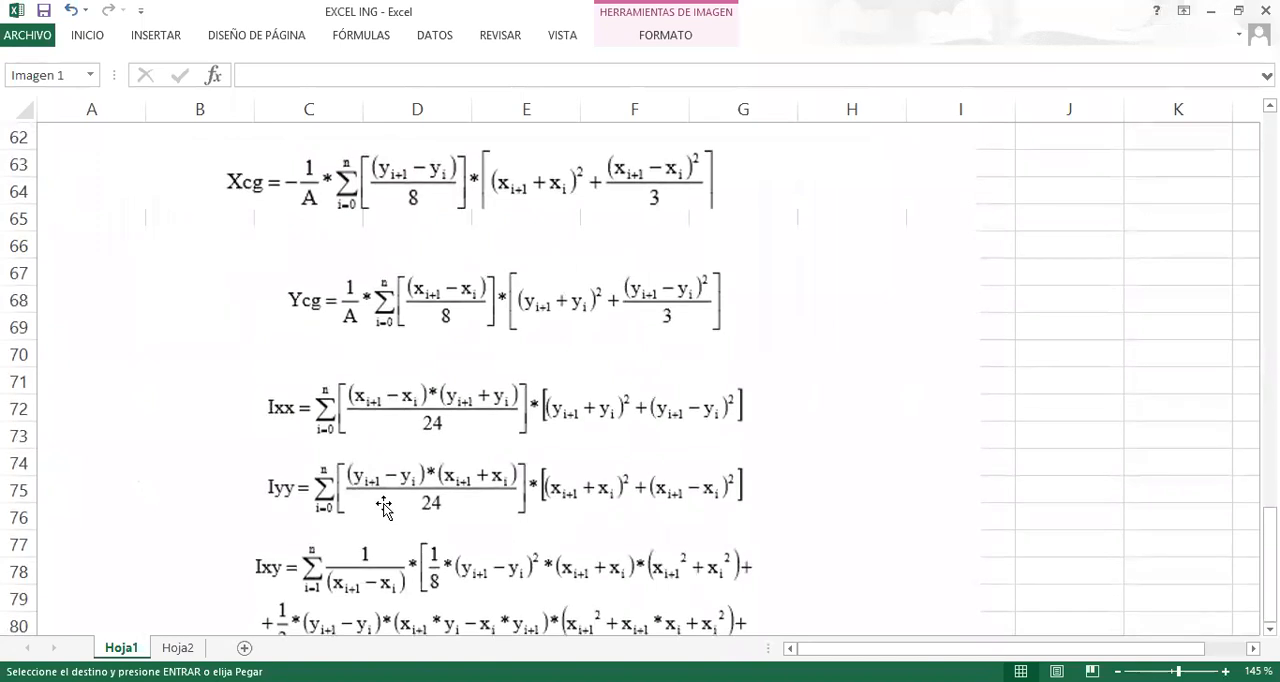
scroll(715, 337, "down", 5)
scroll(576, 337, "up", 8)
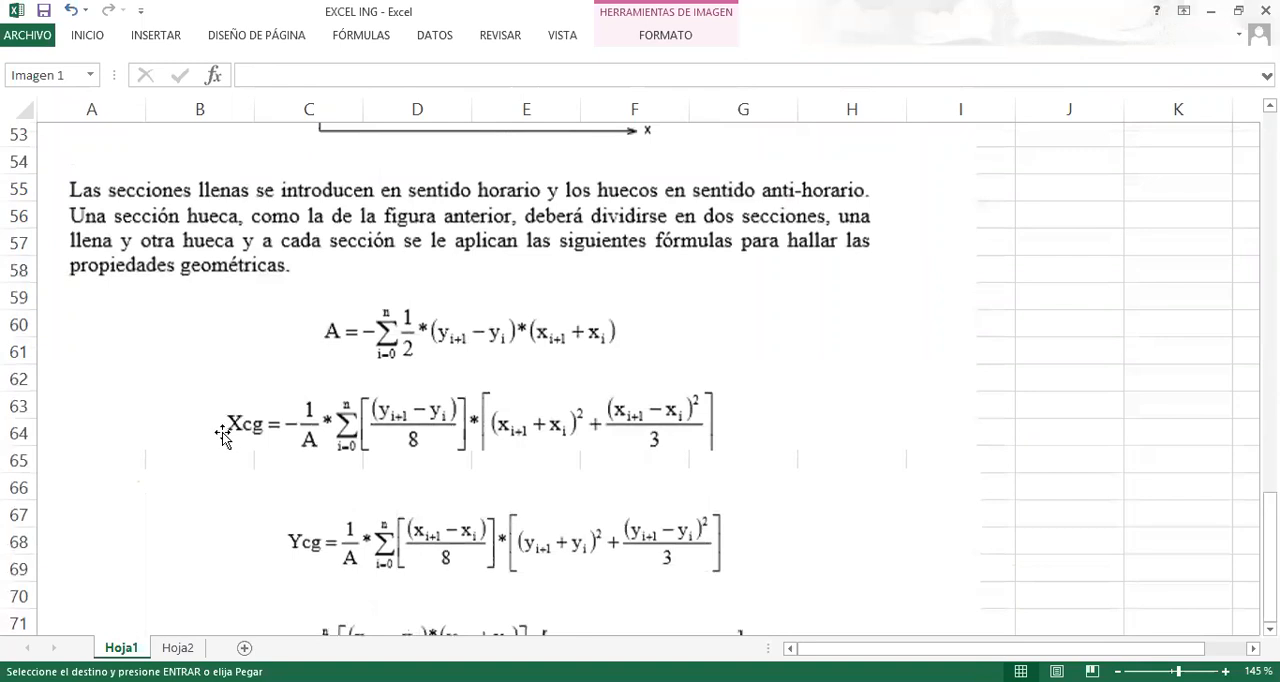
Review the dimensioned Z-shaped section against the method pictures and check the HALLAR heading in row 2.
scroll(497, 519, "up", 9)
scroll(497, 519, "up", 7)
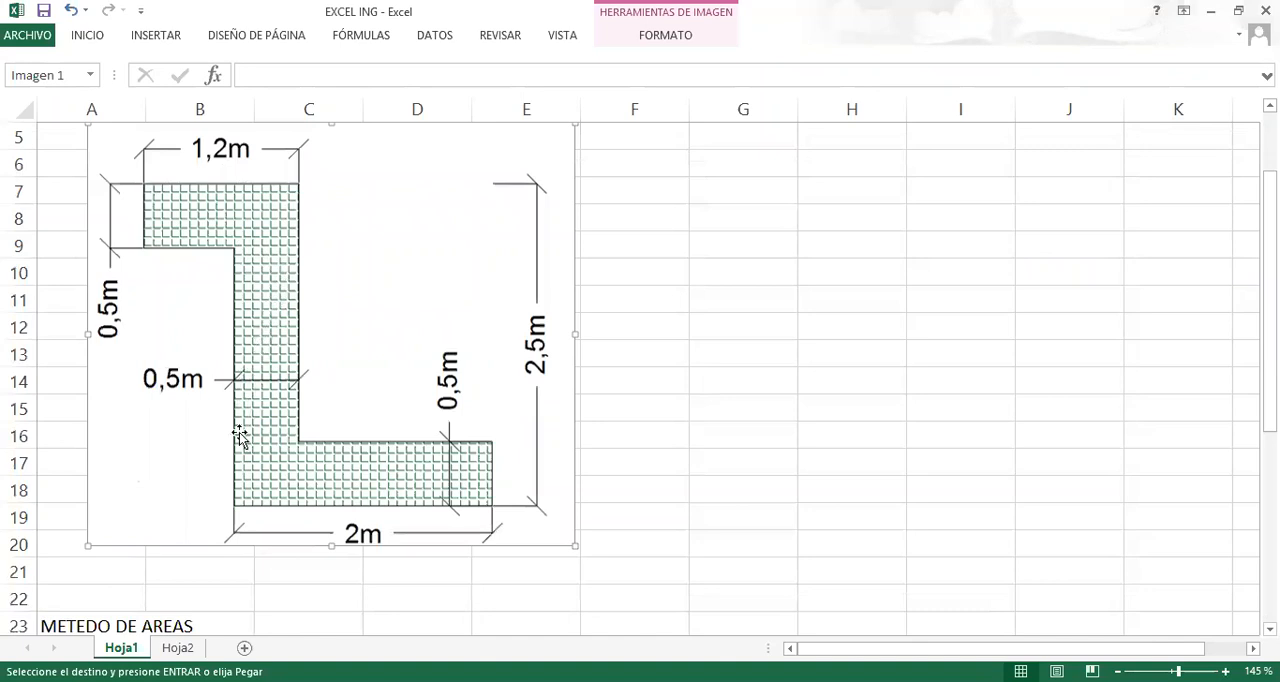
scroll(352, 400, "down", 5)
scroll(352, 388, "down", 2)
scroll(352, 388, "up", 2)
scroll(352, 388, "down", 1)
scroll(350, 385, "up", 5)
scroll(344, 380, "up", 1)
scroll(343, 380, "down", 5)
scroll(390, 358, "up", 2)
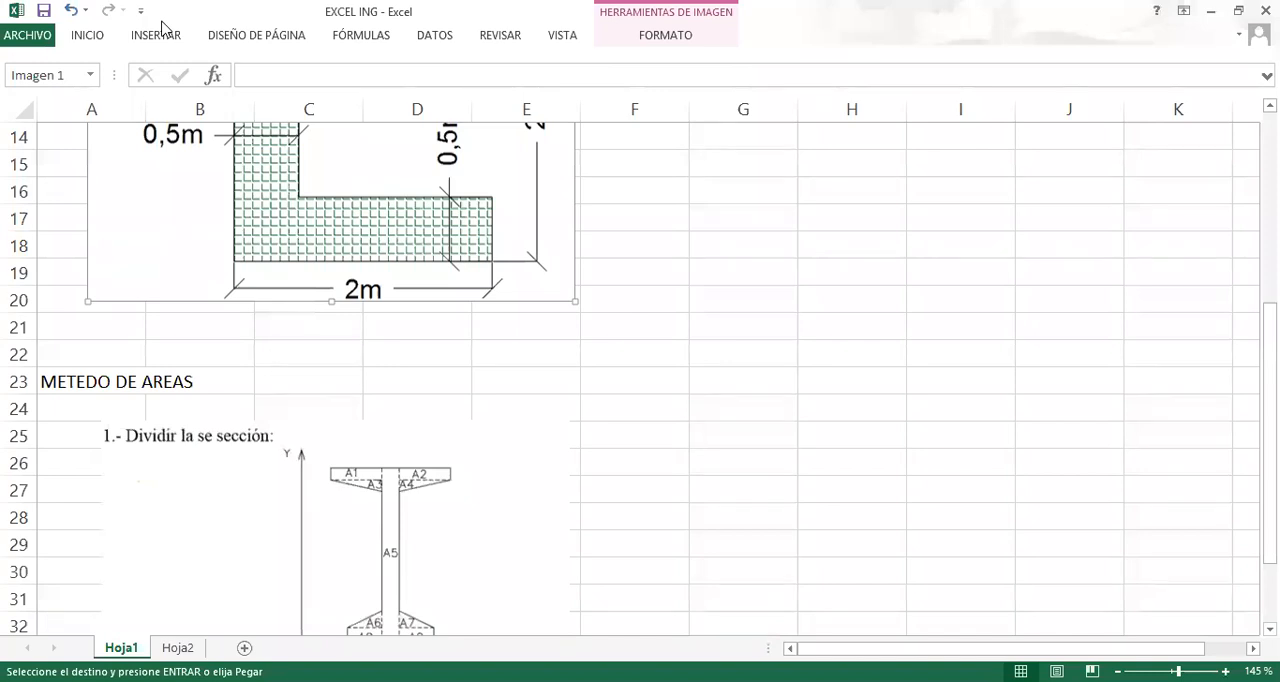
scroll(340, 295, "up", 3)
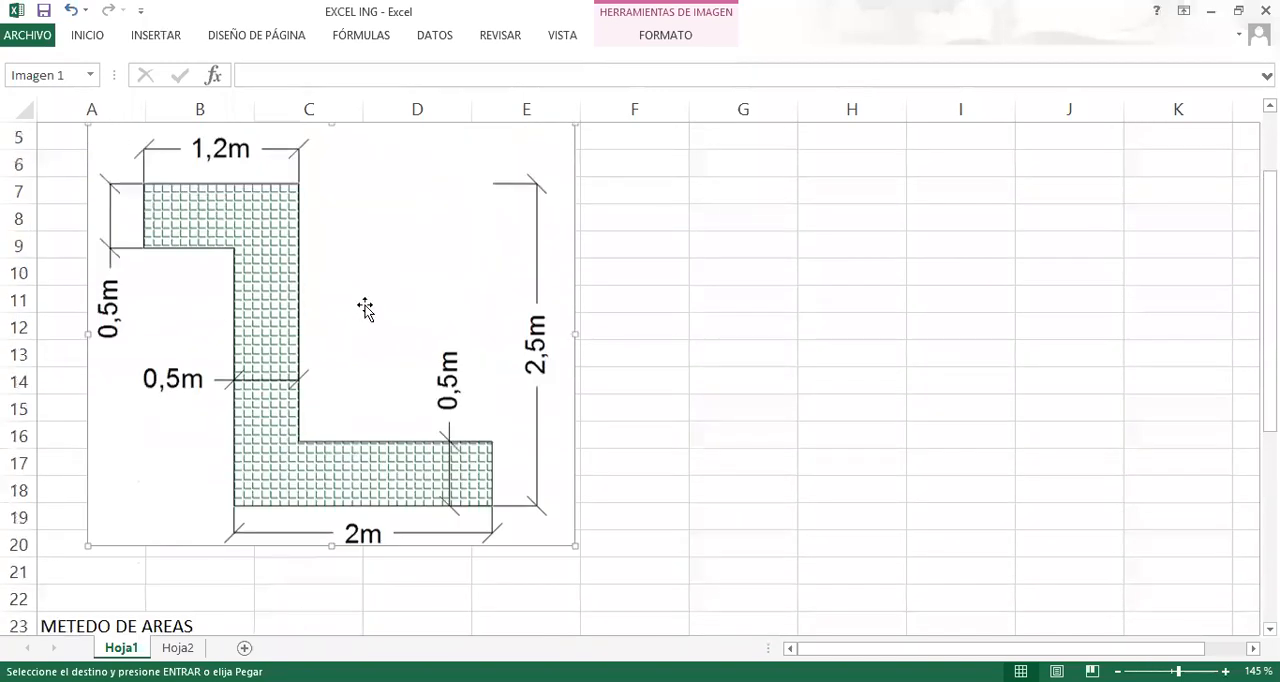
scroll(365, 310, "up", 2)
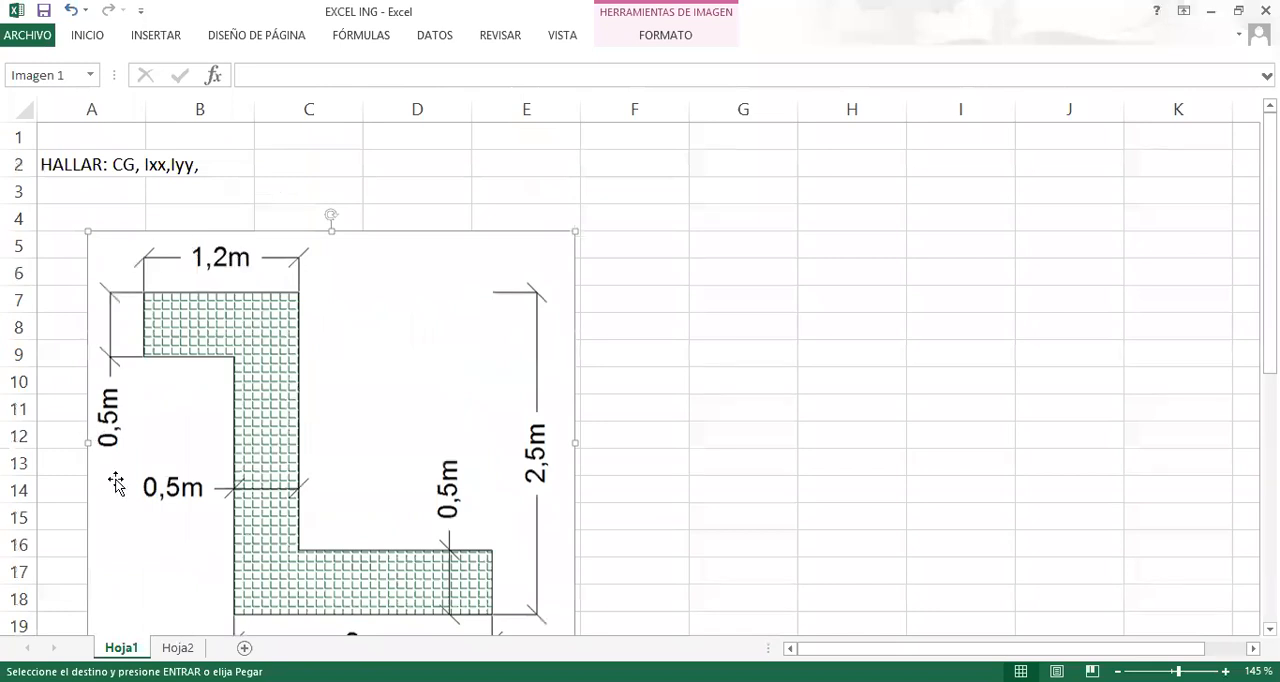
left_click(128, 168)
left_click(172, 162)
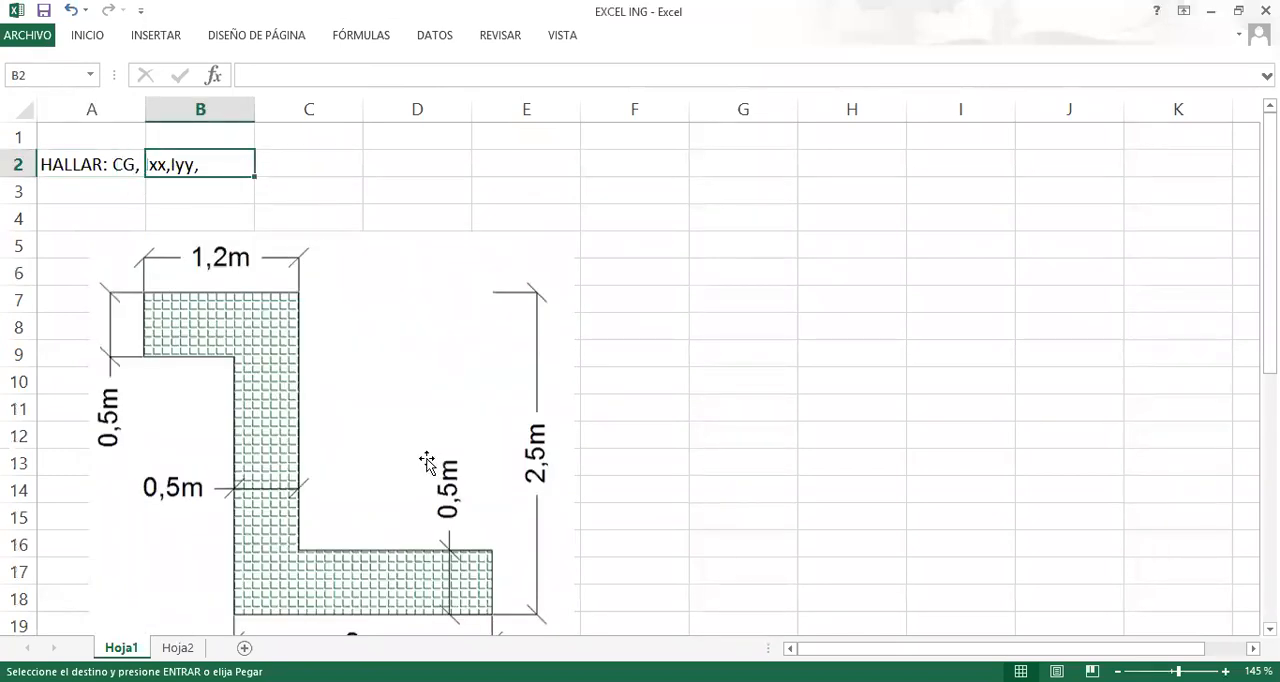
Replace the merged title in A53 on Hoja2 with PROPIEDADES DE SECCIONES.
left_click(185, 647)
left_click(305, 461)
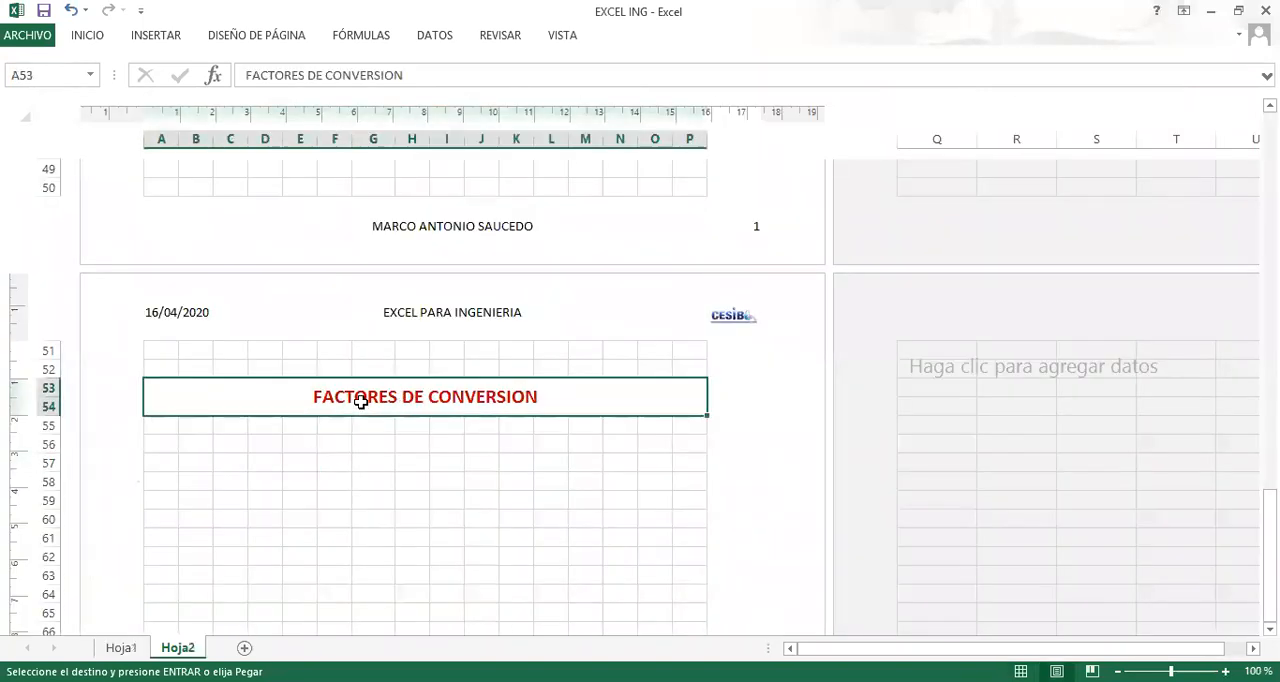
key("Delete")
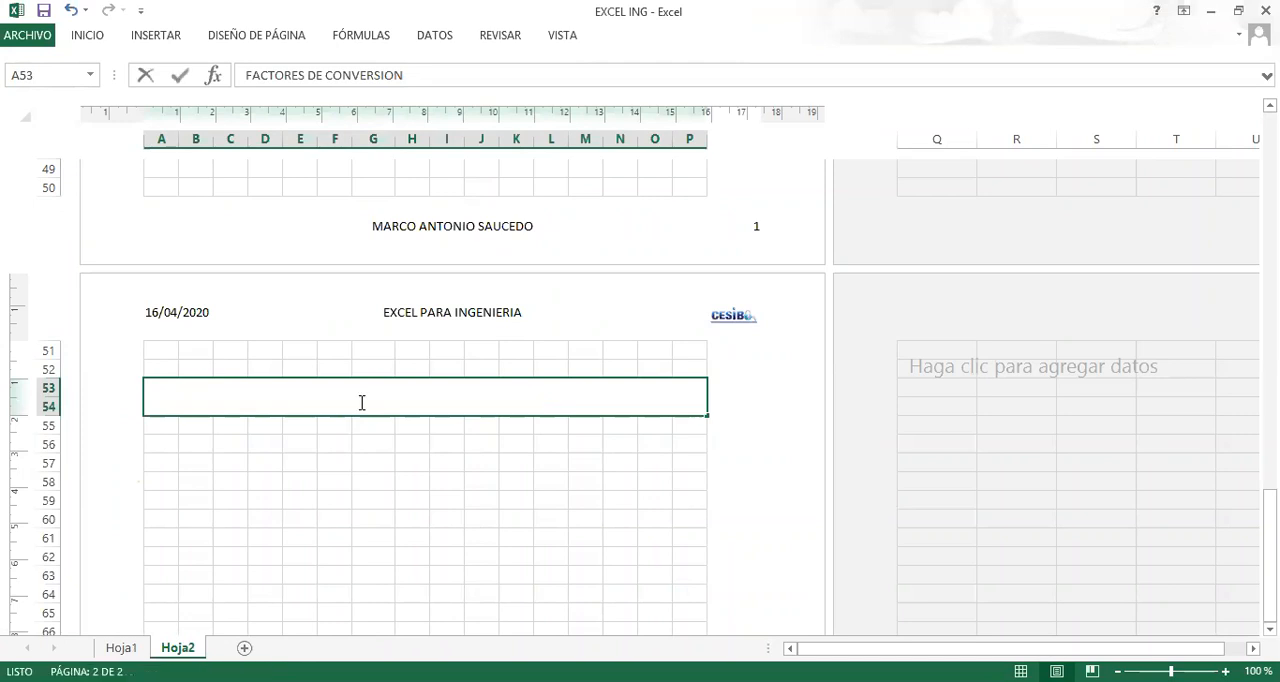
type("PO")
key("BackSpace")
key("BackSpace")
type("PROPE")
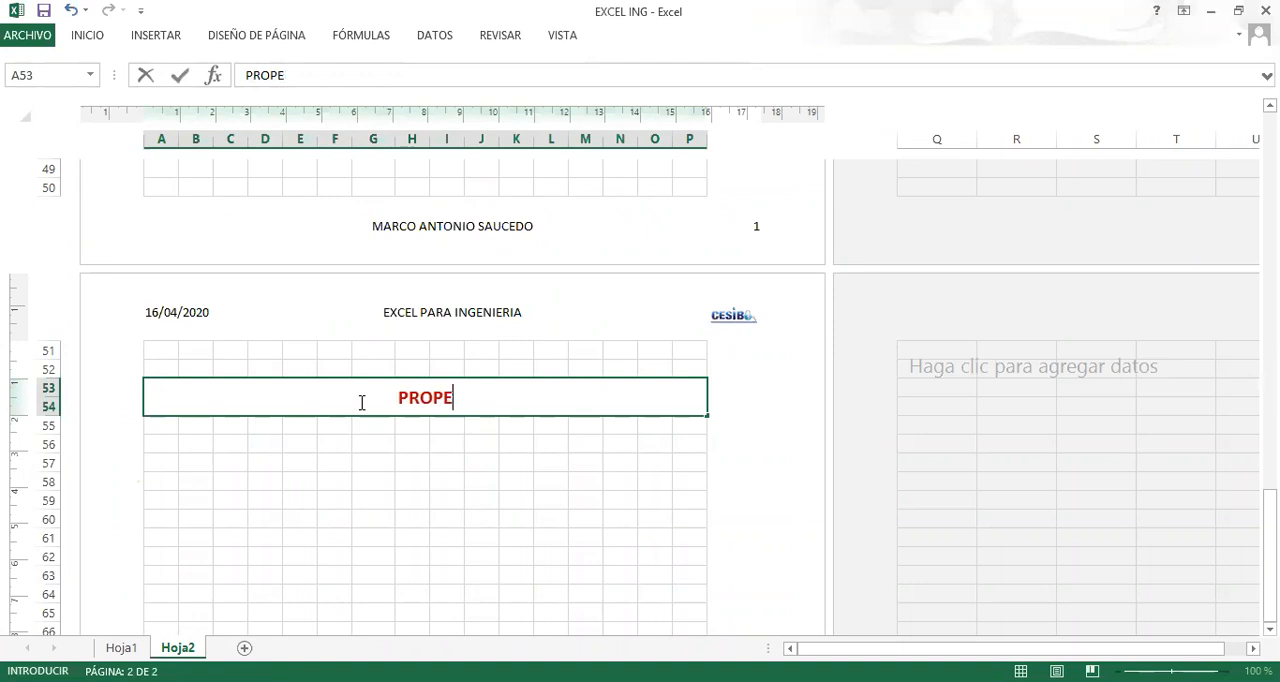
key("BackSpace")
type("IEDADES ")
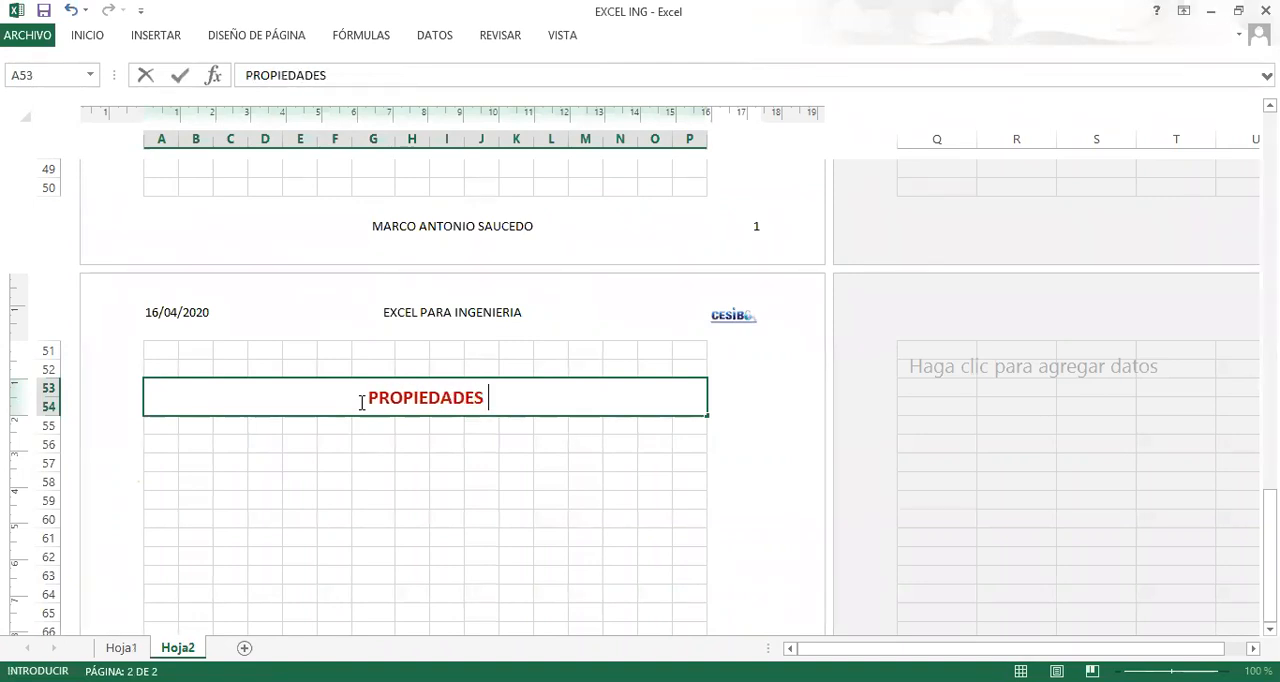
type("DE SECCIONES")
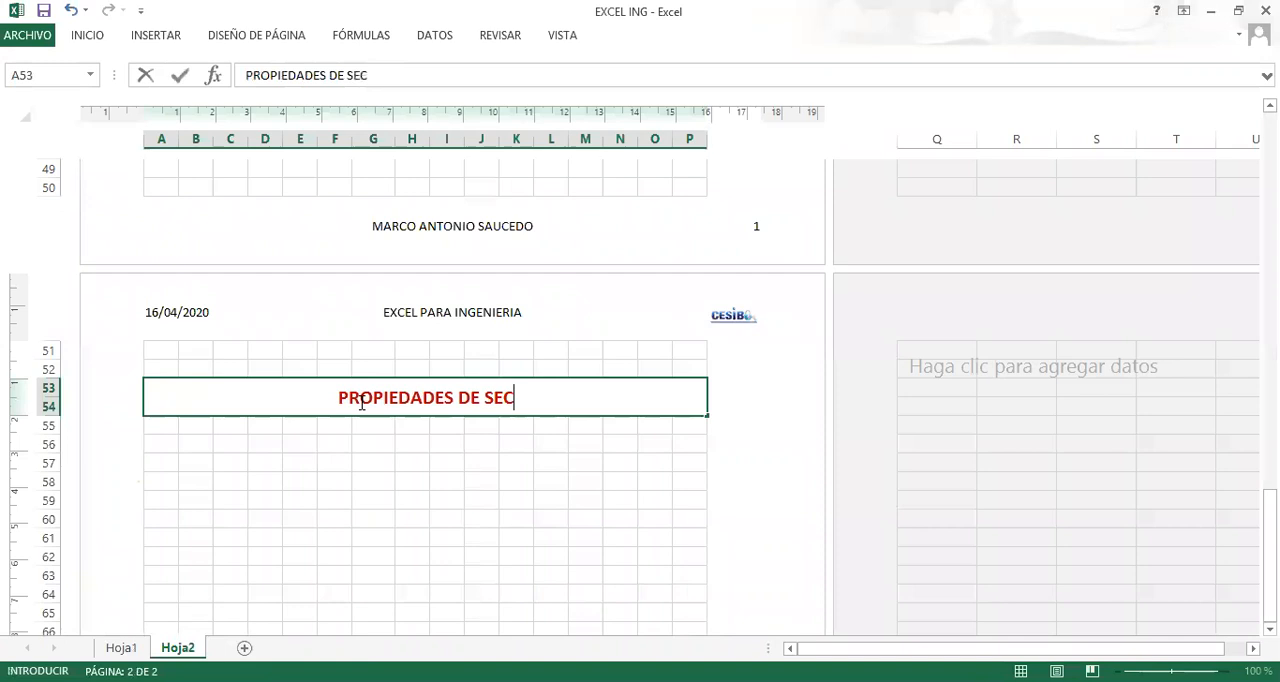
key("Return")
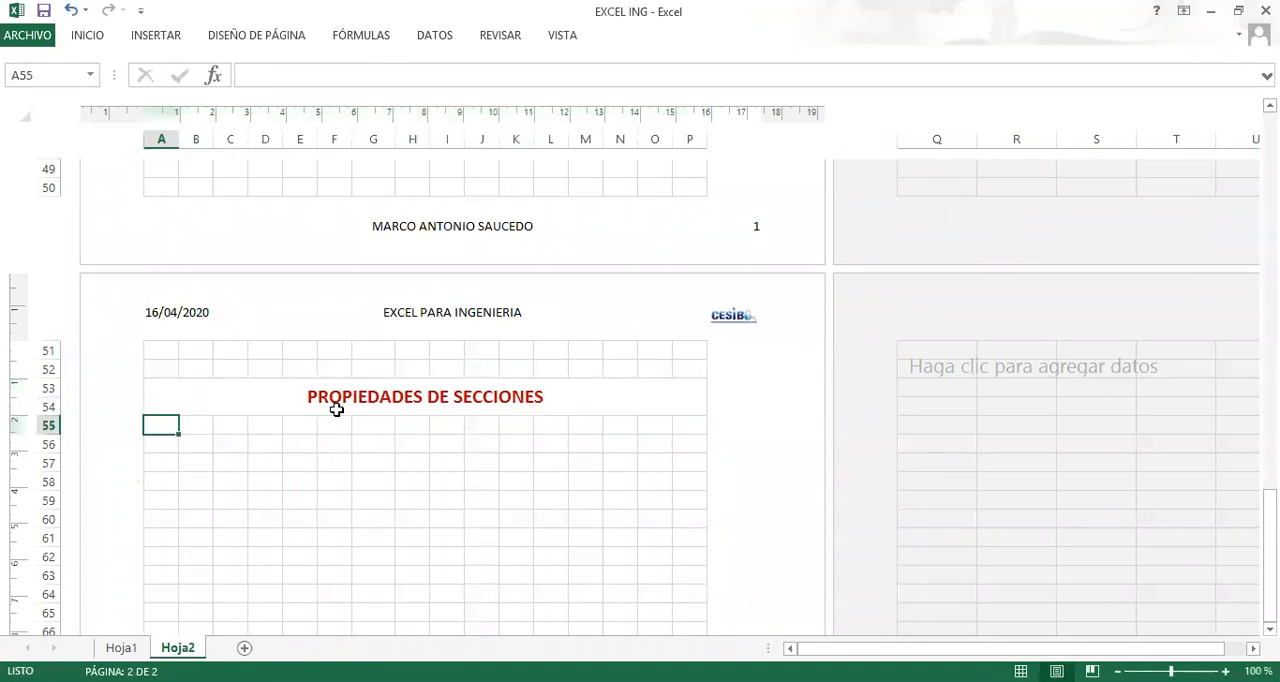
Draw a rectangle shape below cell B56, spanning about columns B to F and rows 57 to 61.
left_click(244, 483)
scroll(252, 476, "down", 3)
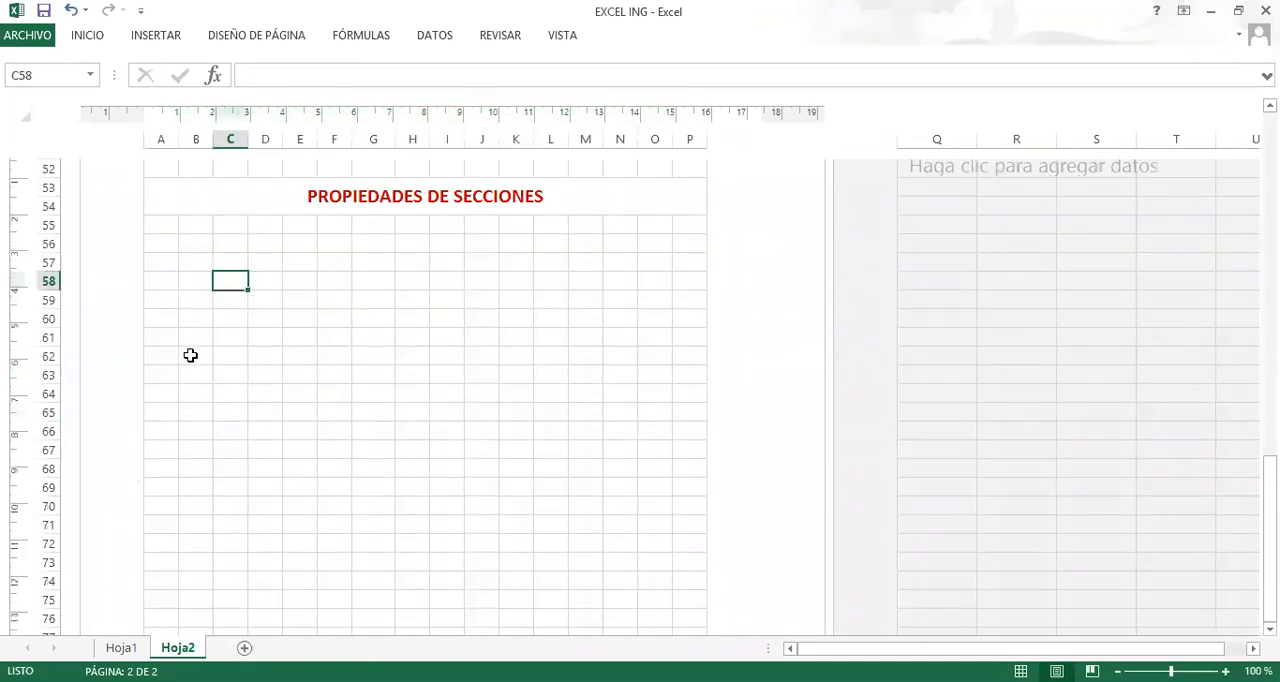
left_click(170, 245)
left_click(203, 243)
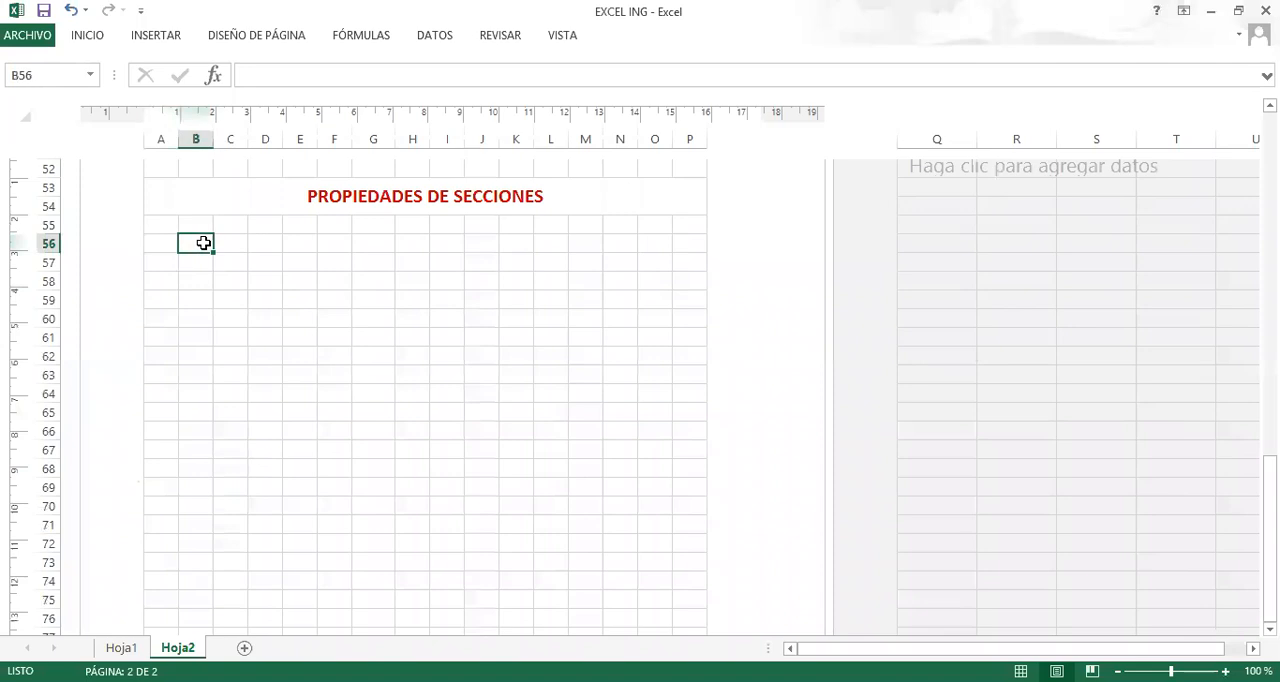
left_click(160, 36)
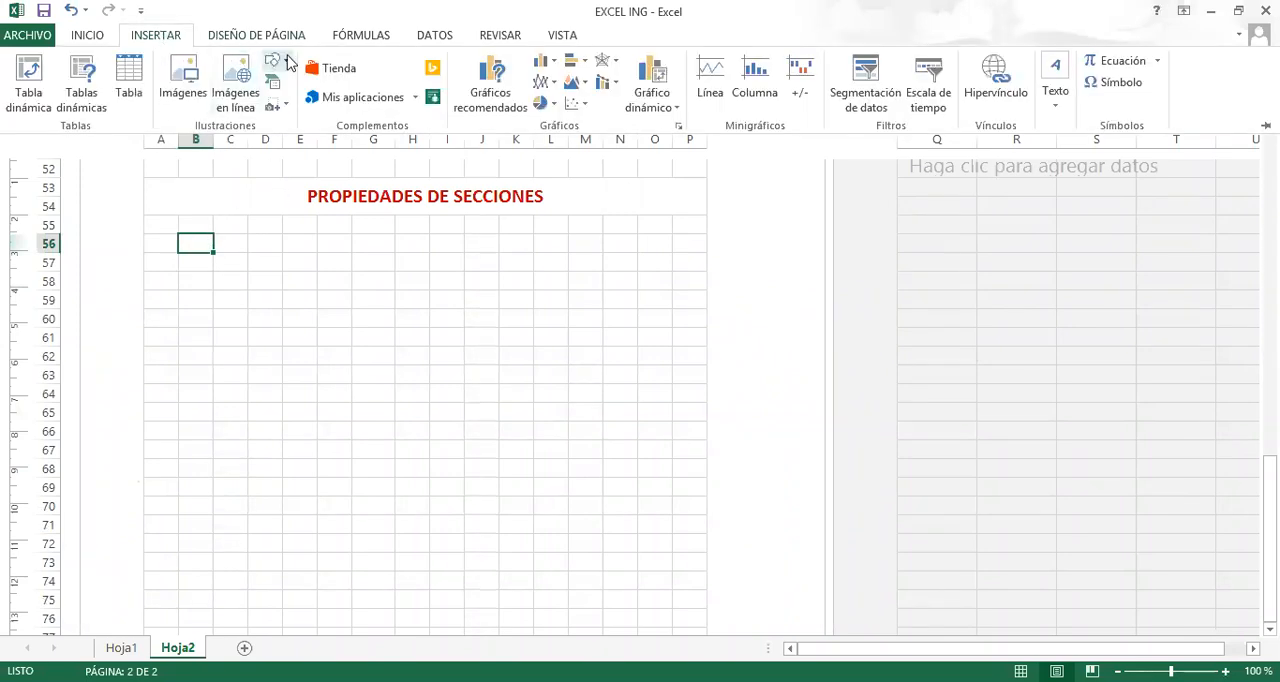
left_click(272, 61)
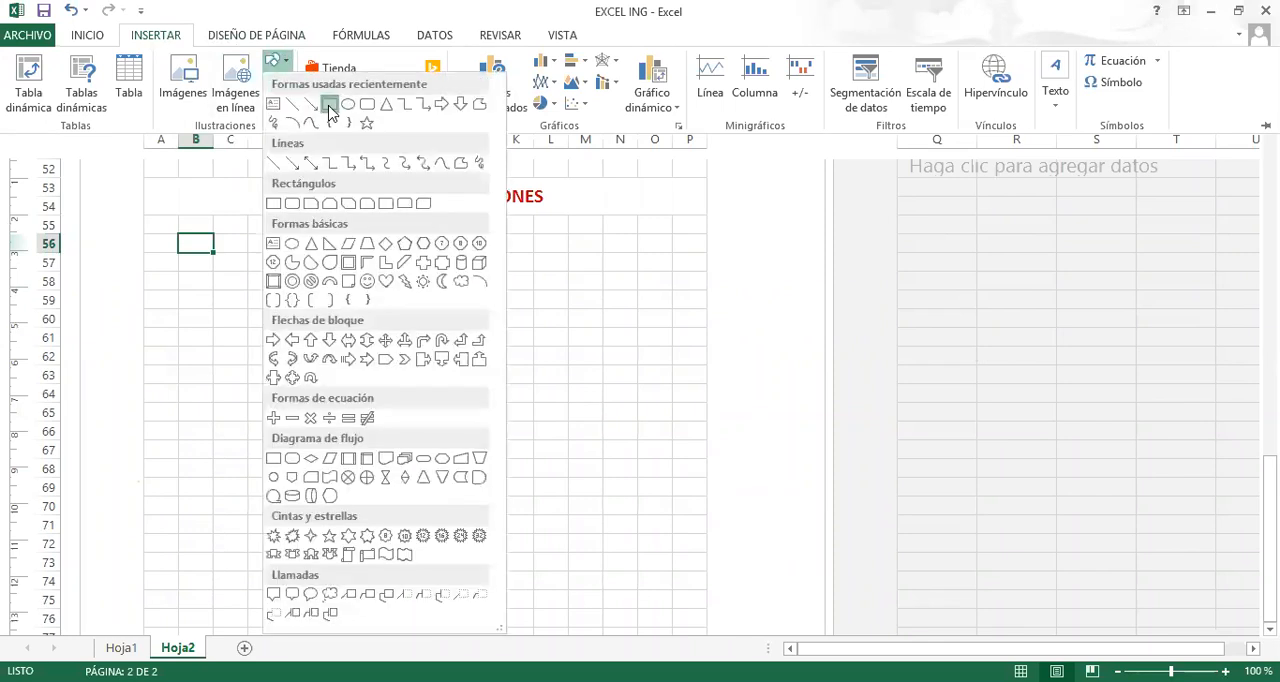
left_click(330, 104)
left_click_drag(190, 260, 325, 337)
Enter the label SECCION RECTANGULAR in B56 and shift the blue rectangle slightly down and to the right.
type("SE")
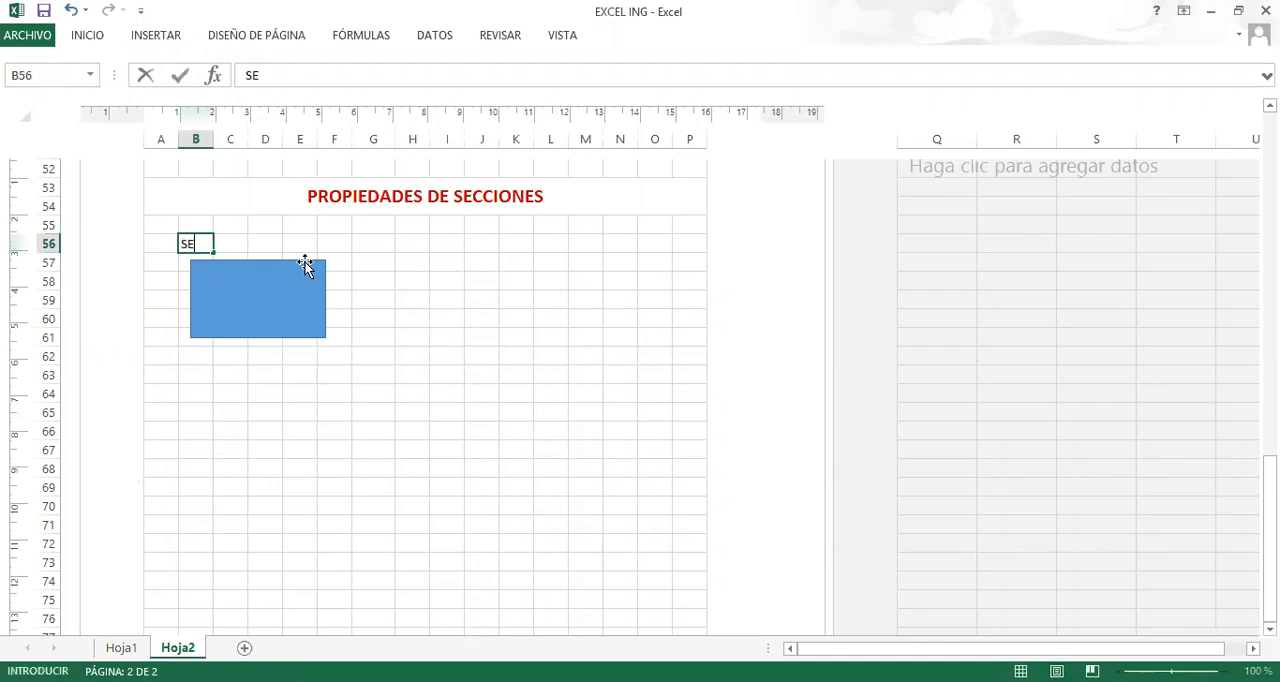
type("CCION  RECTANGULAR")
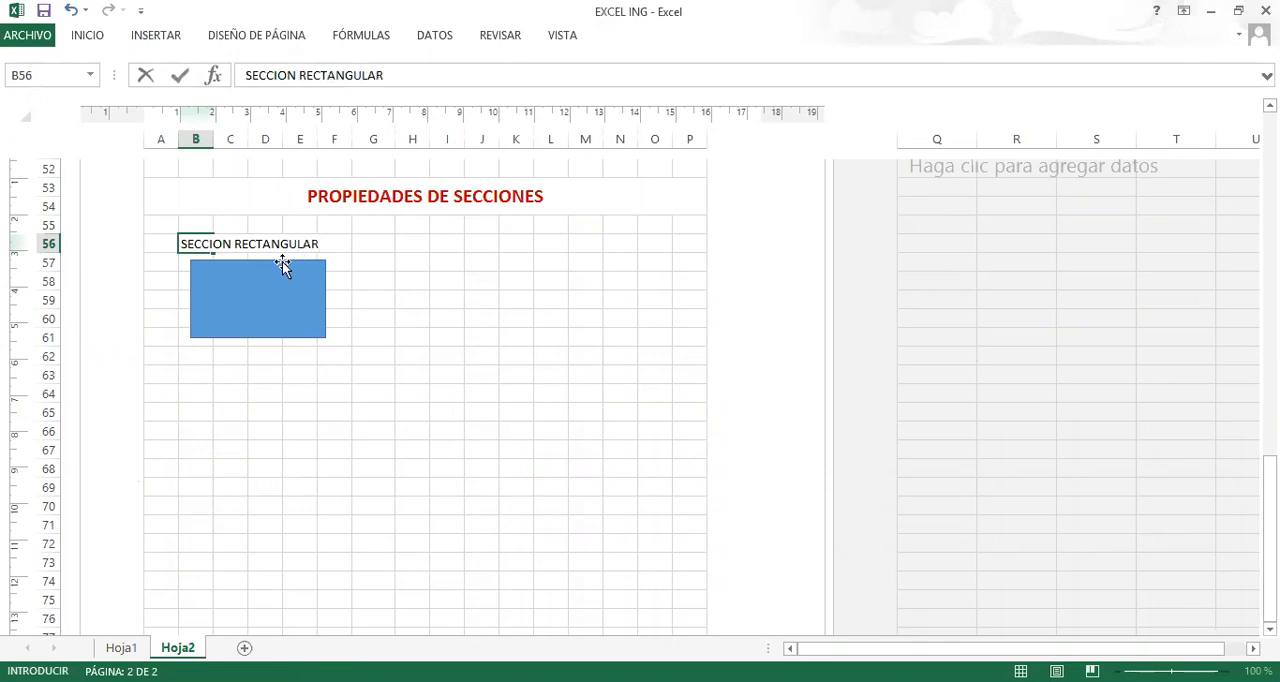
left_click(359, 288)
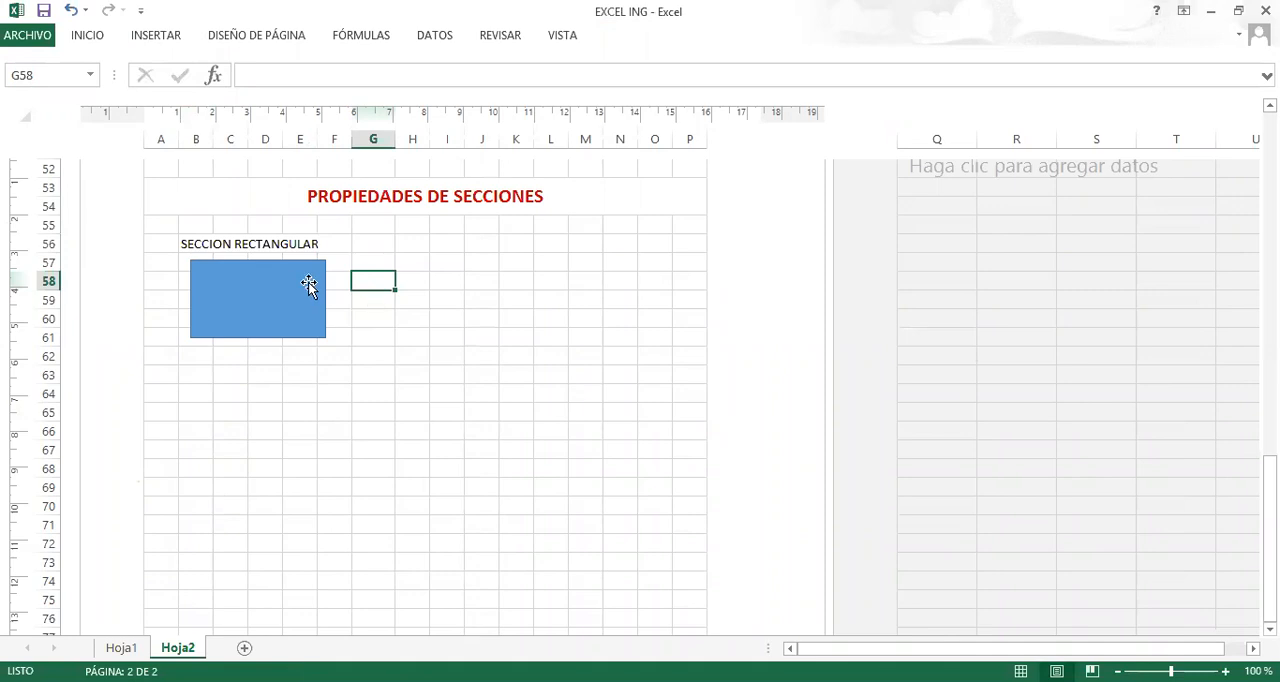
left_click_drag(314, 274, 328, 286)
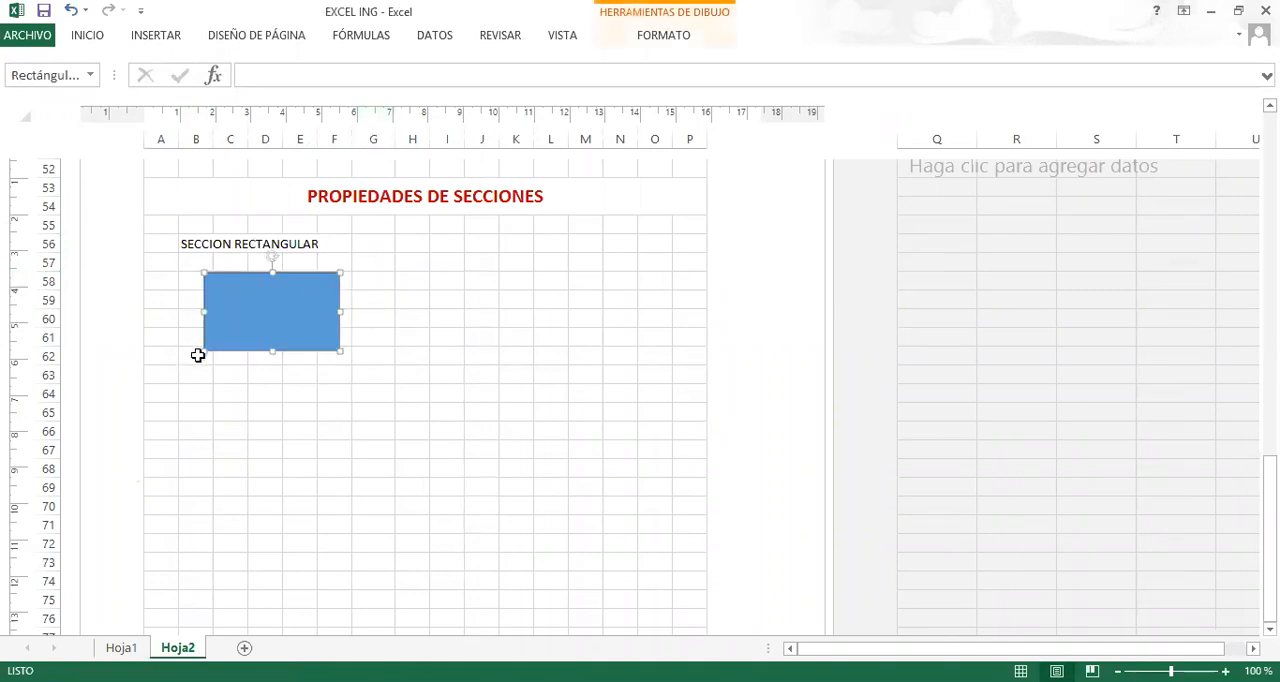
Draw a horizontal double-headed arrow just below the rectangle, spanning its full width.
left_click(617, 340)
left_click(160, 36)
left_click(277, 62)
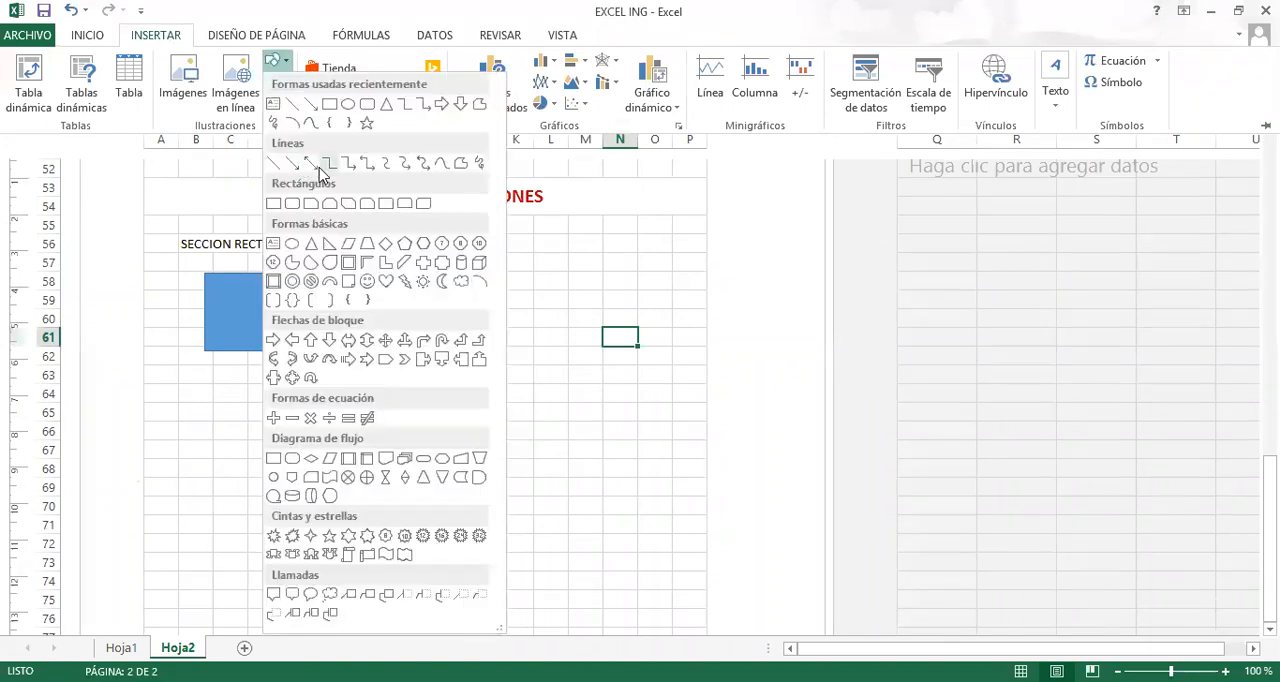
left_click(310, 164)
left_click_drag(256, 366, 337, 367)
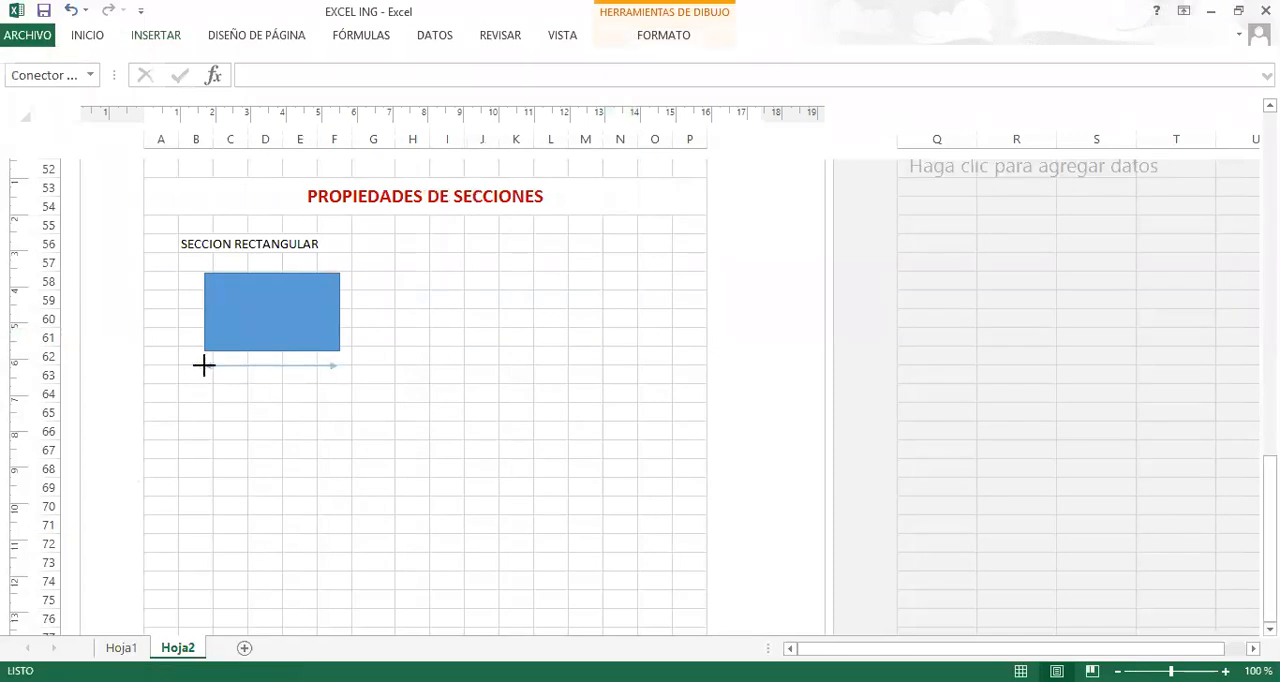
left_click(366, 283)
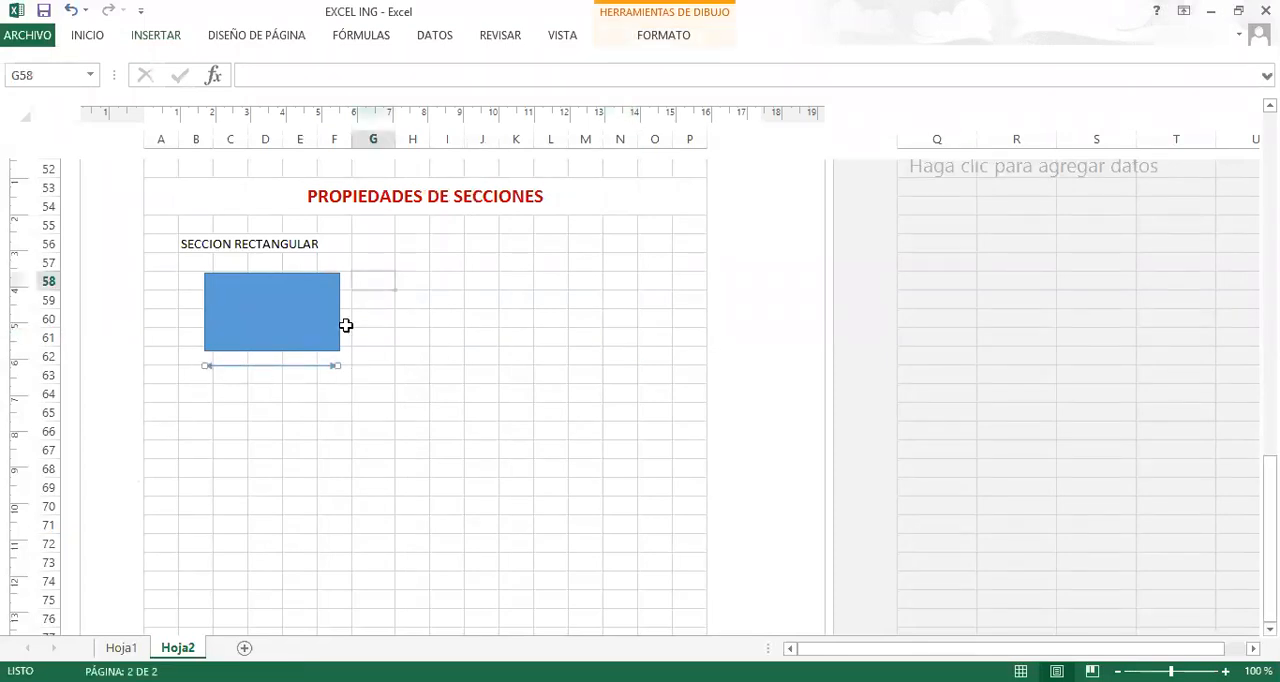
Duplicate the horizontal double-headed arrow and make the copy a vertical arrow beside the rectangle, spanning its full height.
left_click(307, 365)
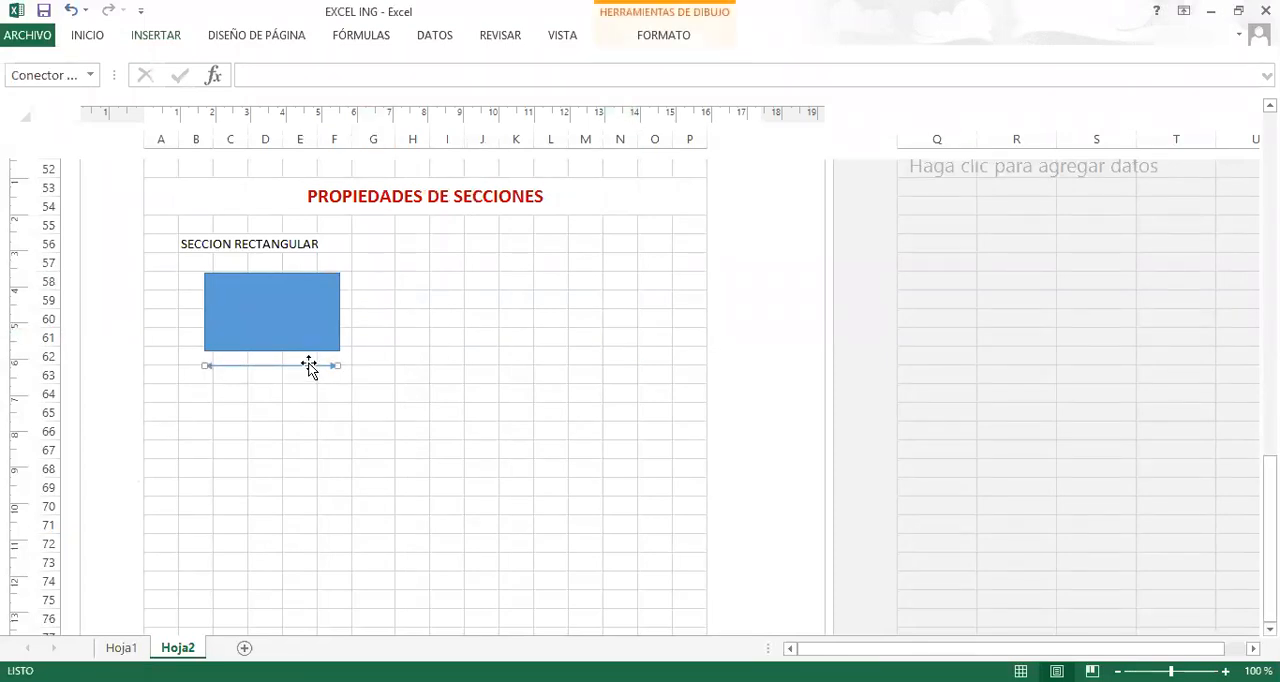
left_click(372, 279)
key("ctrl+v")
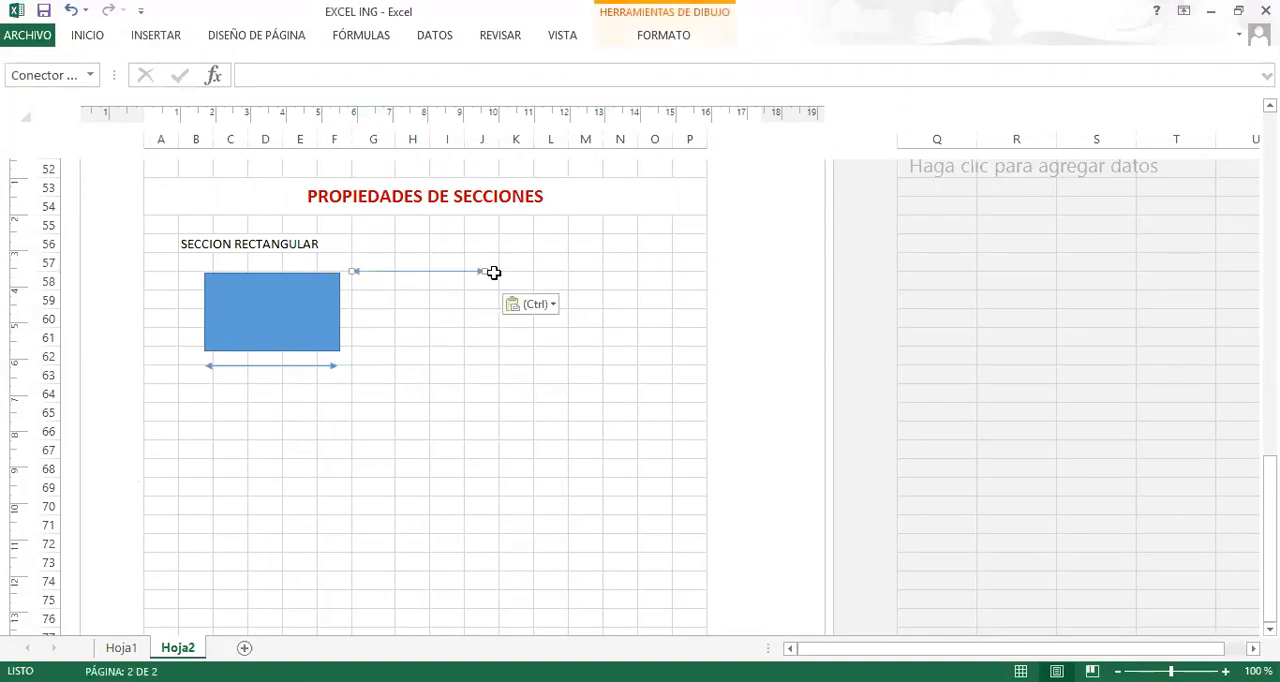
left_click_drag(483, 271, 351, 349)
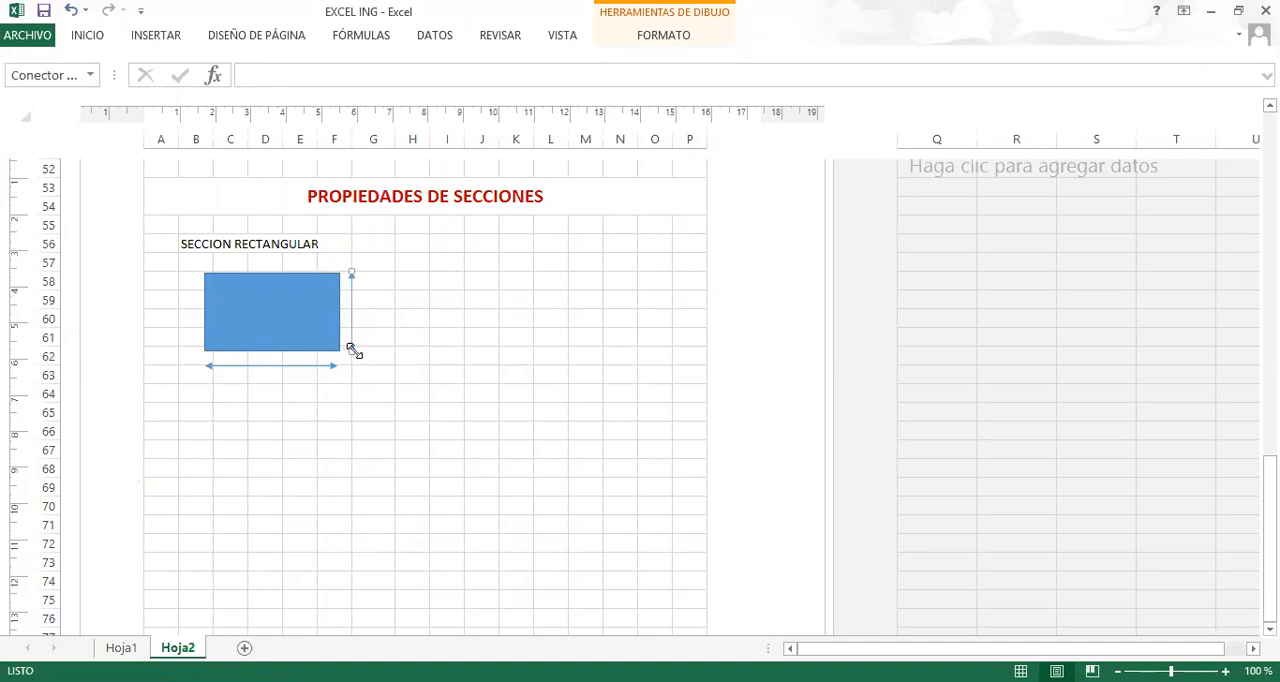
Label the dimension arrows with h in G59 for the height and b in D63 for the width.
left_click(374, 301)
type("H")
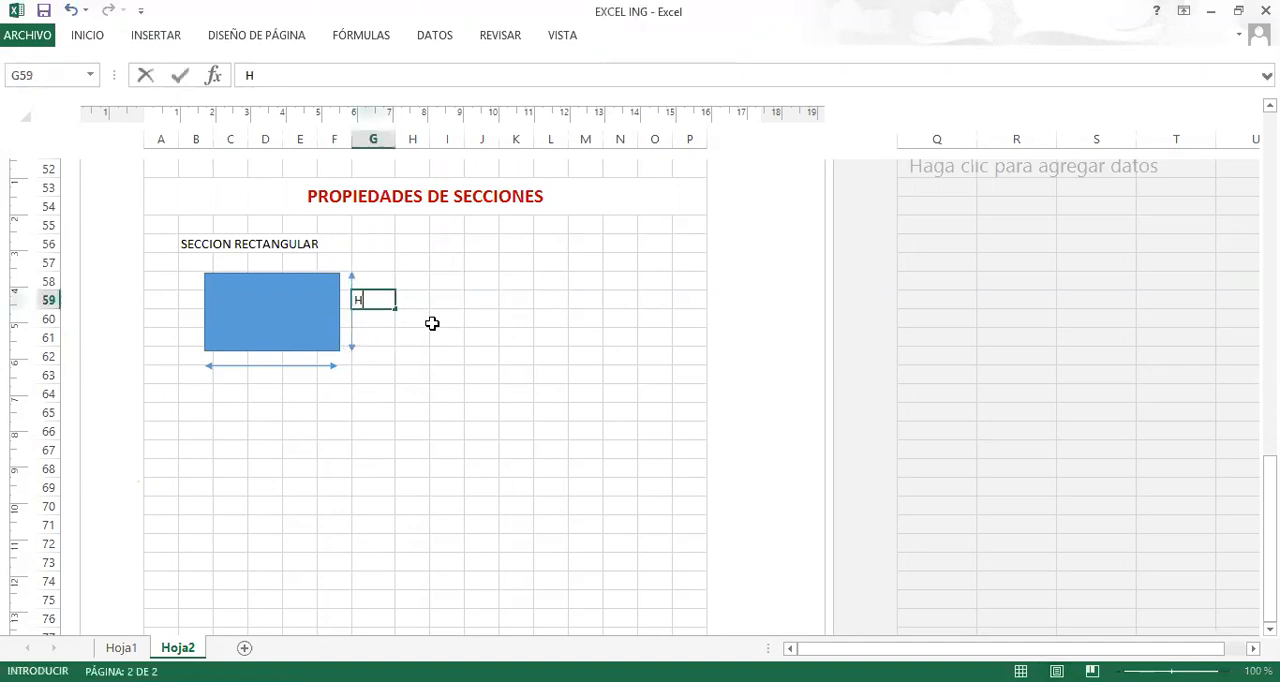
key("BackSpace")
type("h")
left_click(272, 380)
type("B")
key("BackSpace")
type("b")
left_click(443, 314)
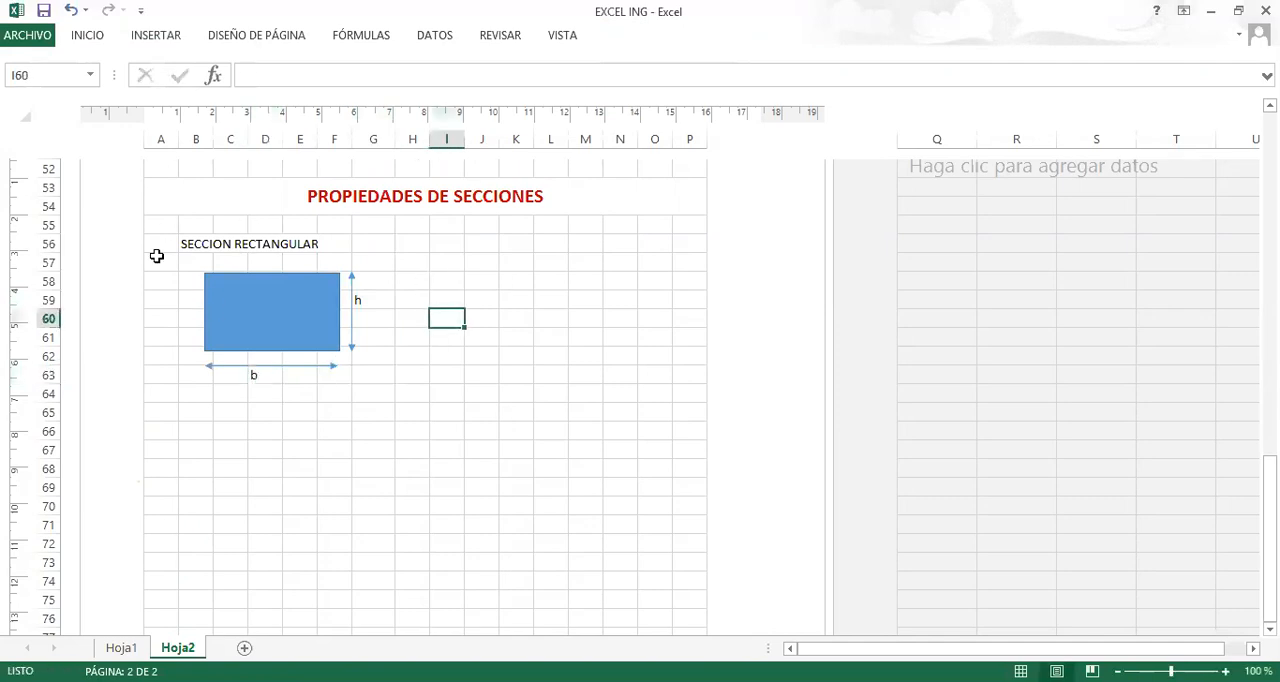
Insert a new equation box and place it beside the h label, starting at column H around rows 58 and 59.
left_click(155, 36)
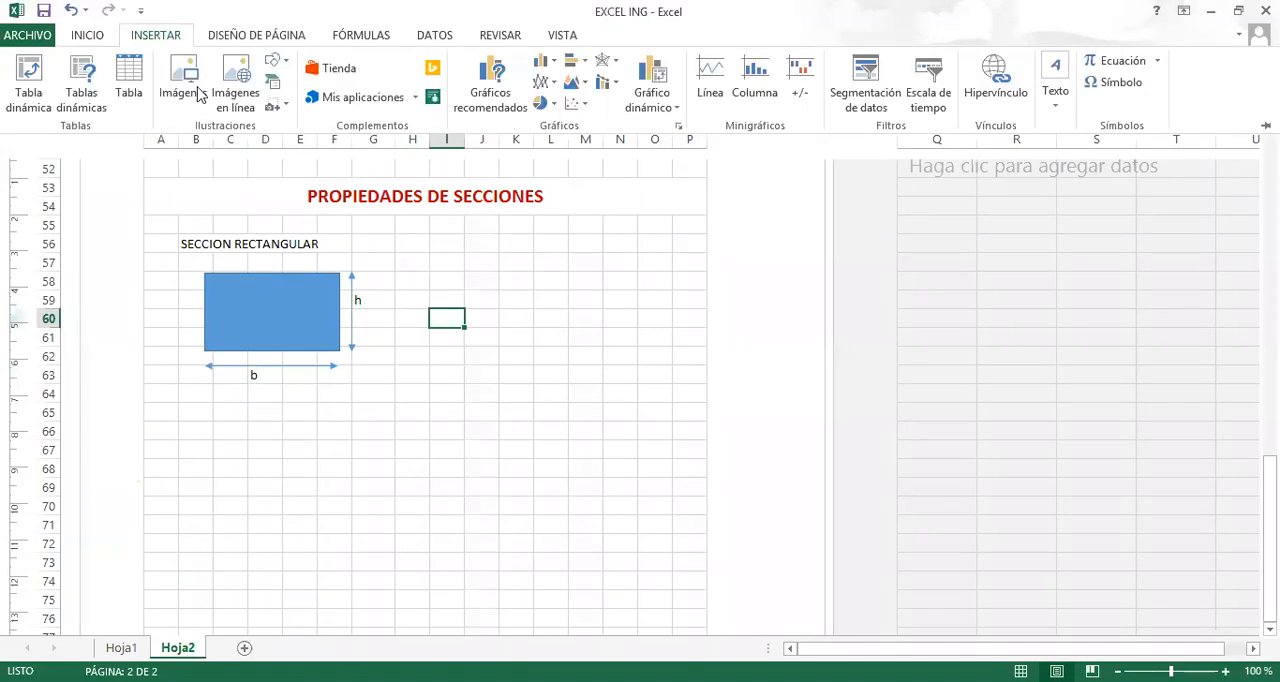
left_click(1120, 61)
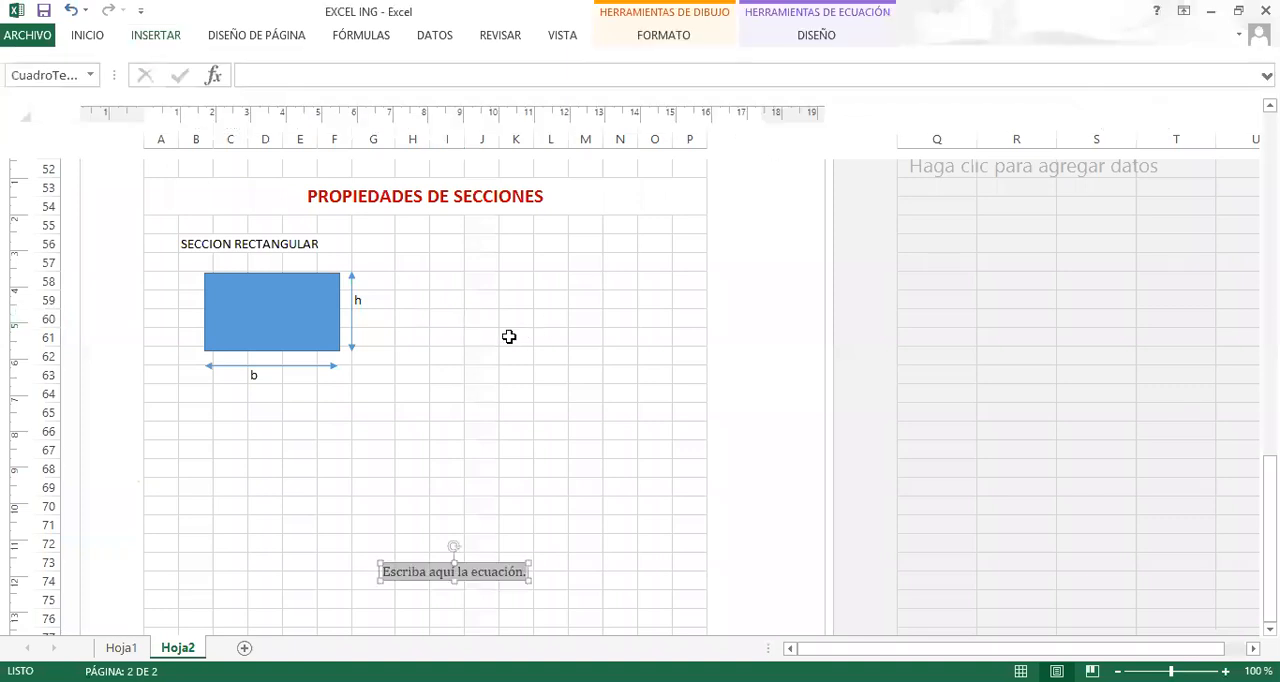
left_click_drag(477, 543, 487, 287)
left_click(516, 292)
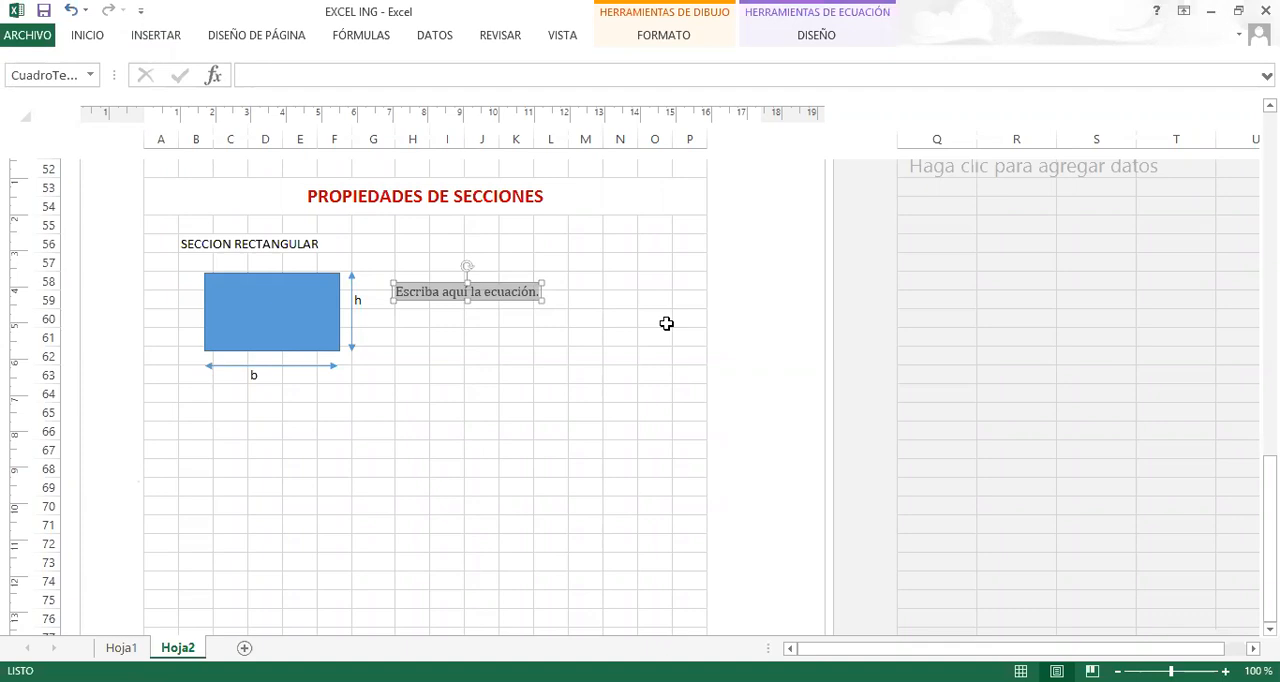
Write x = b/2 in the equation box, with b over 2 as a stacked fraction.
type("X")
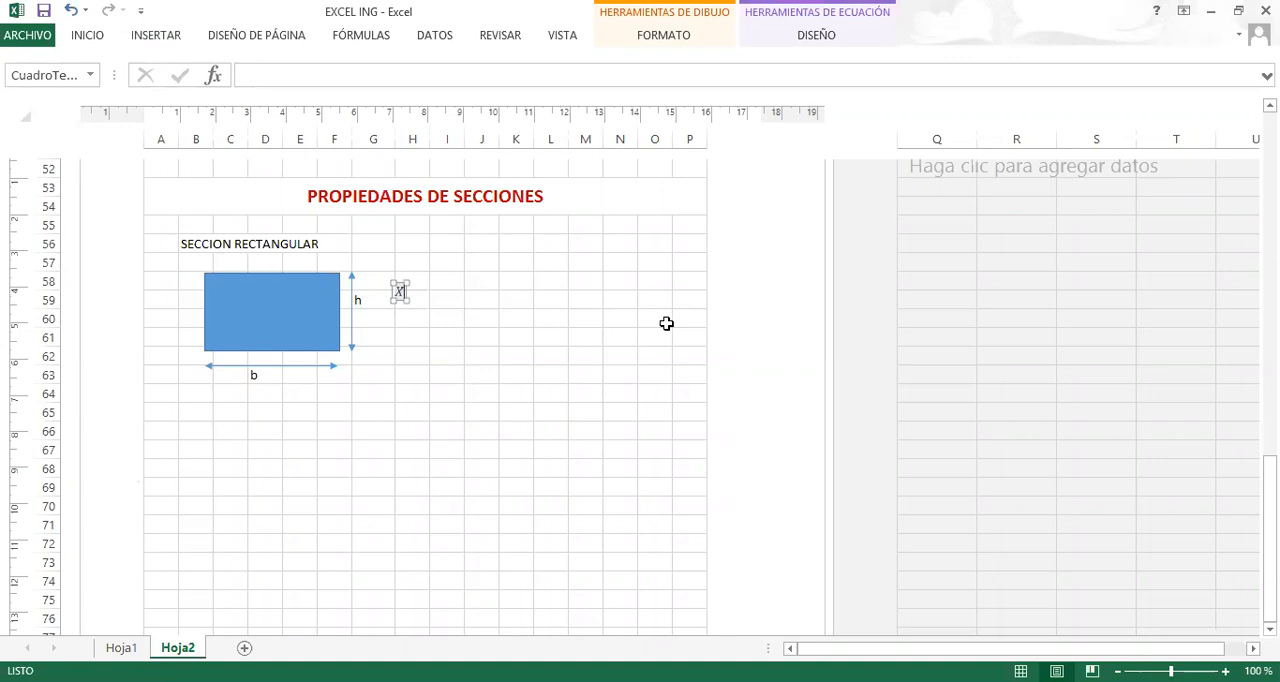
key("BackSpace")
type("x = B")
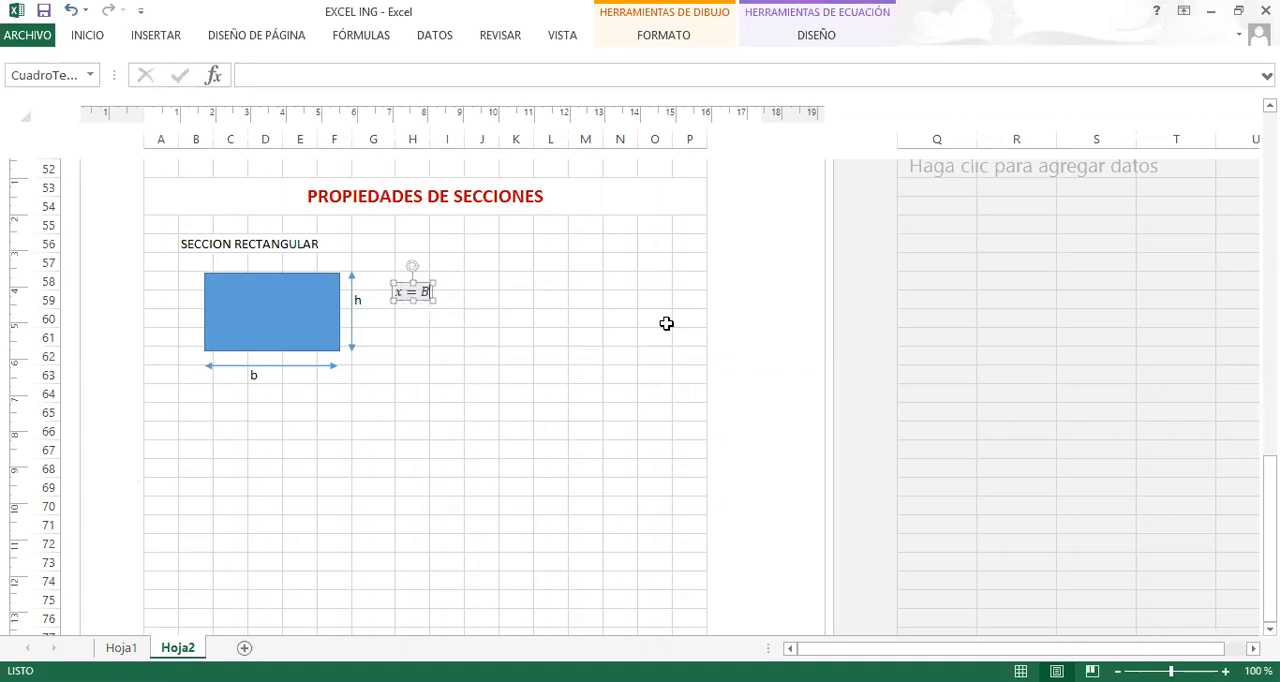
left_click(800, 35)
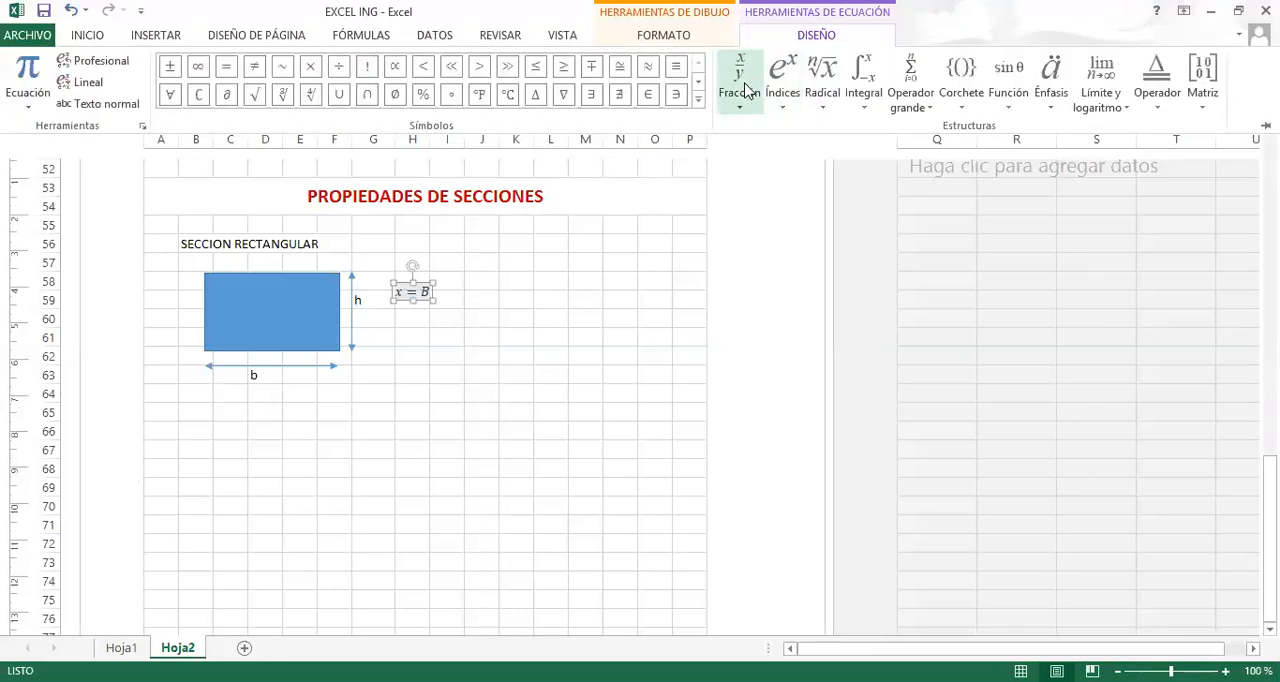
left_click(745, 90)
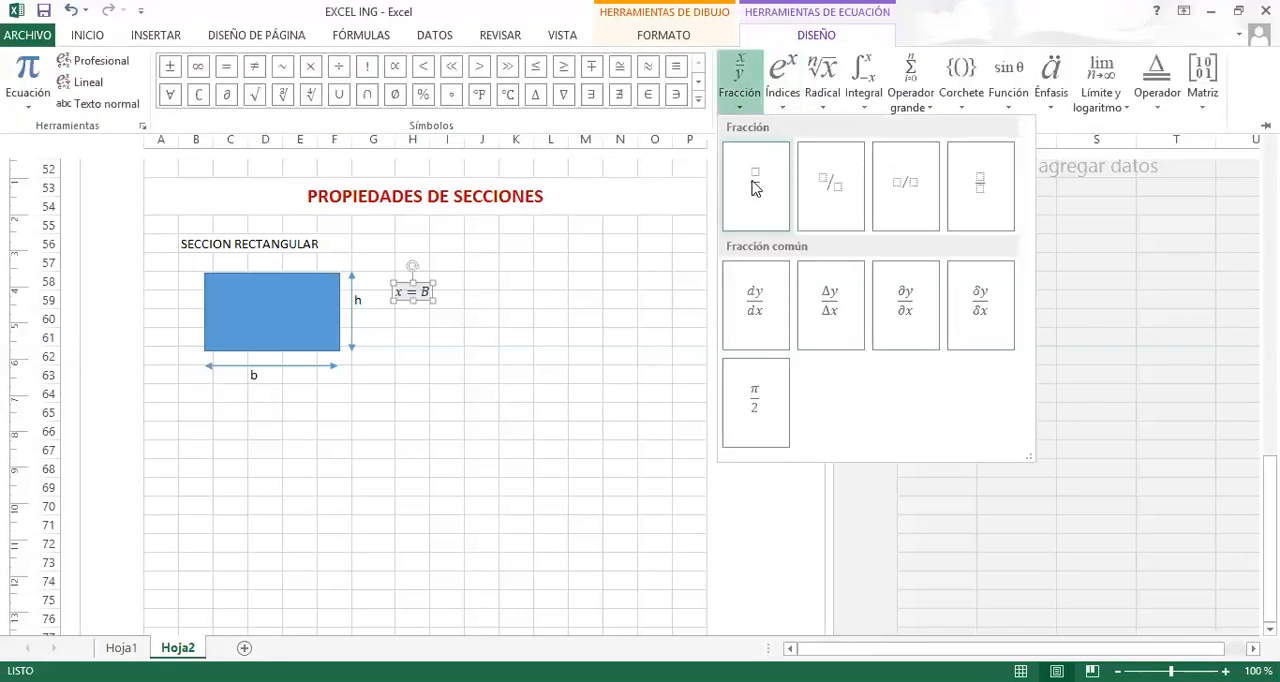
left_click(755, 185)
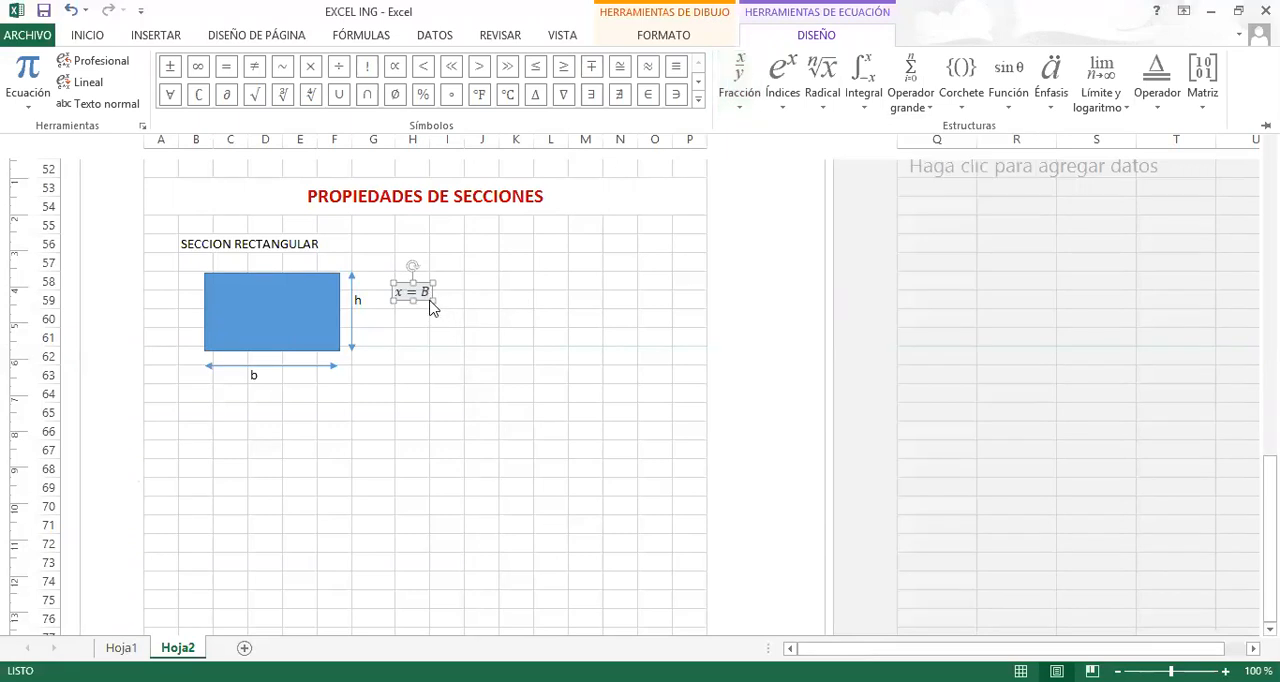
left_click(447, 333)
left_click(437, 302)
left_click(431, 302)
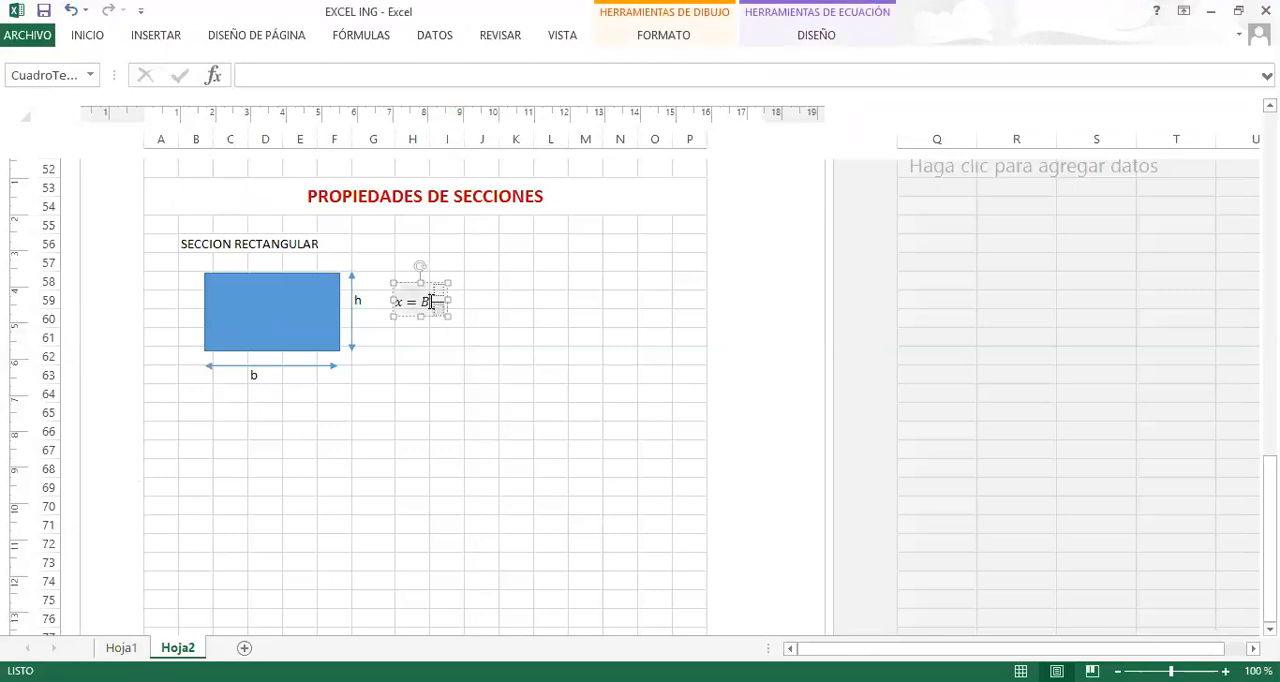
key("BackSpace")
type("b/")
key("Down")
type("2")
Widen the equation box and append ;y= h/2 after x = b/2, reusing a copy of the first expression.
left_click_drag(432, 299, 598, 298)
left_click_drag(505, 307, 466, 306)
key("ctrl+c")
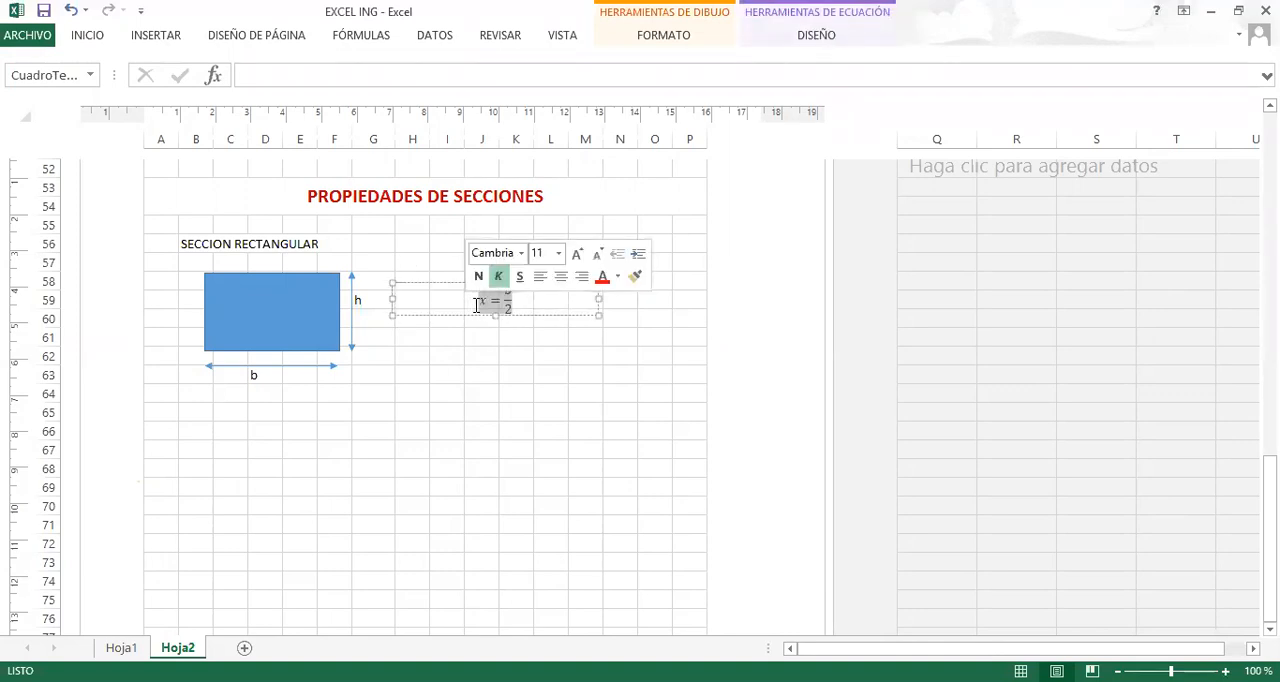
left_click(534, 298)
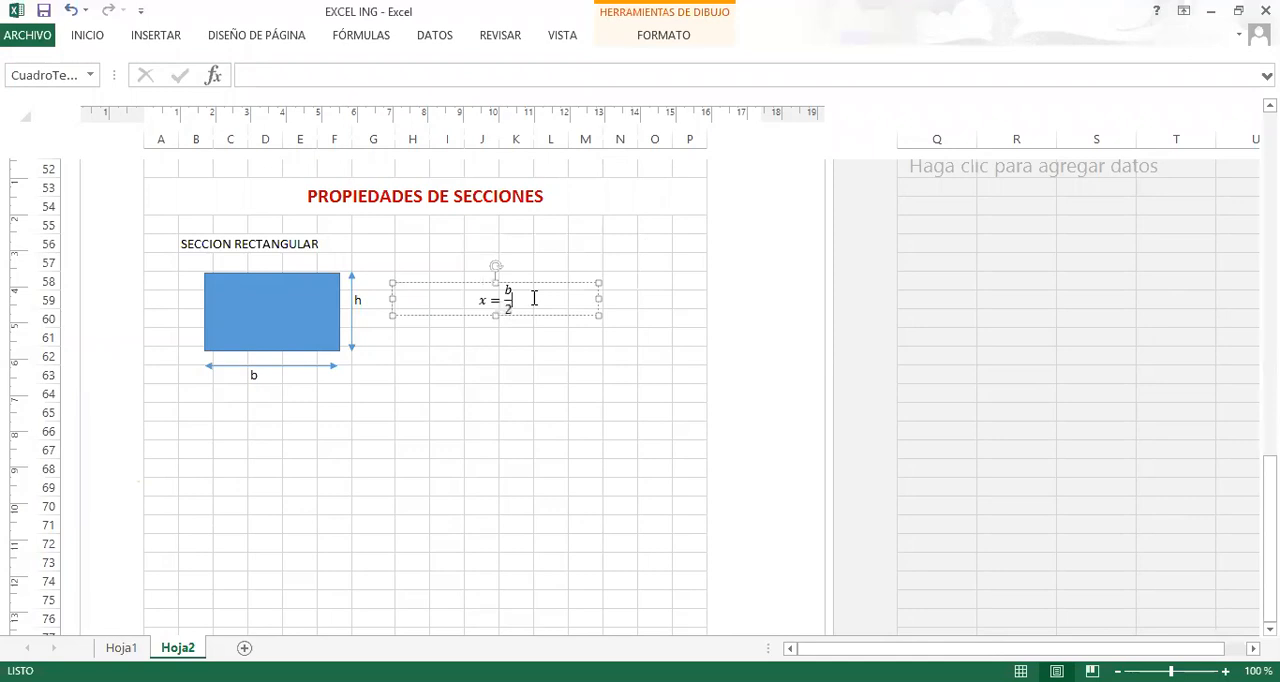
type(";")
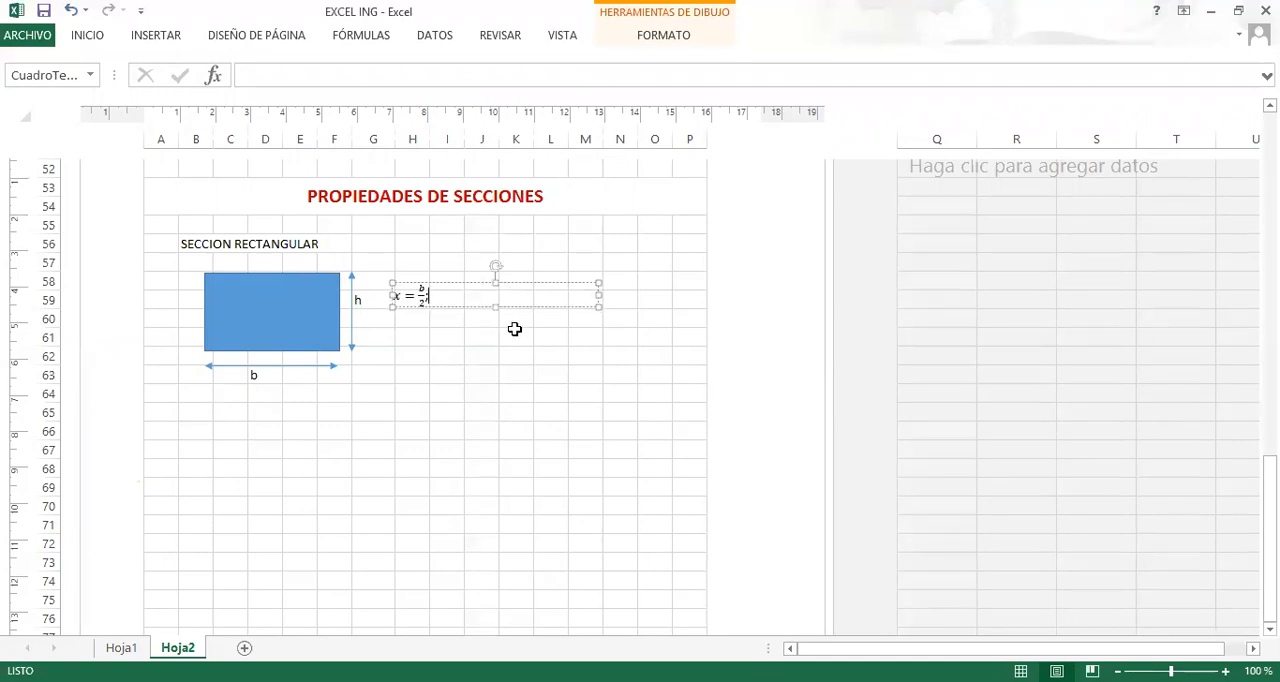
key("ctrl+v")
left_click(439, 294)
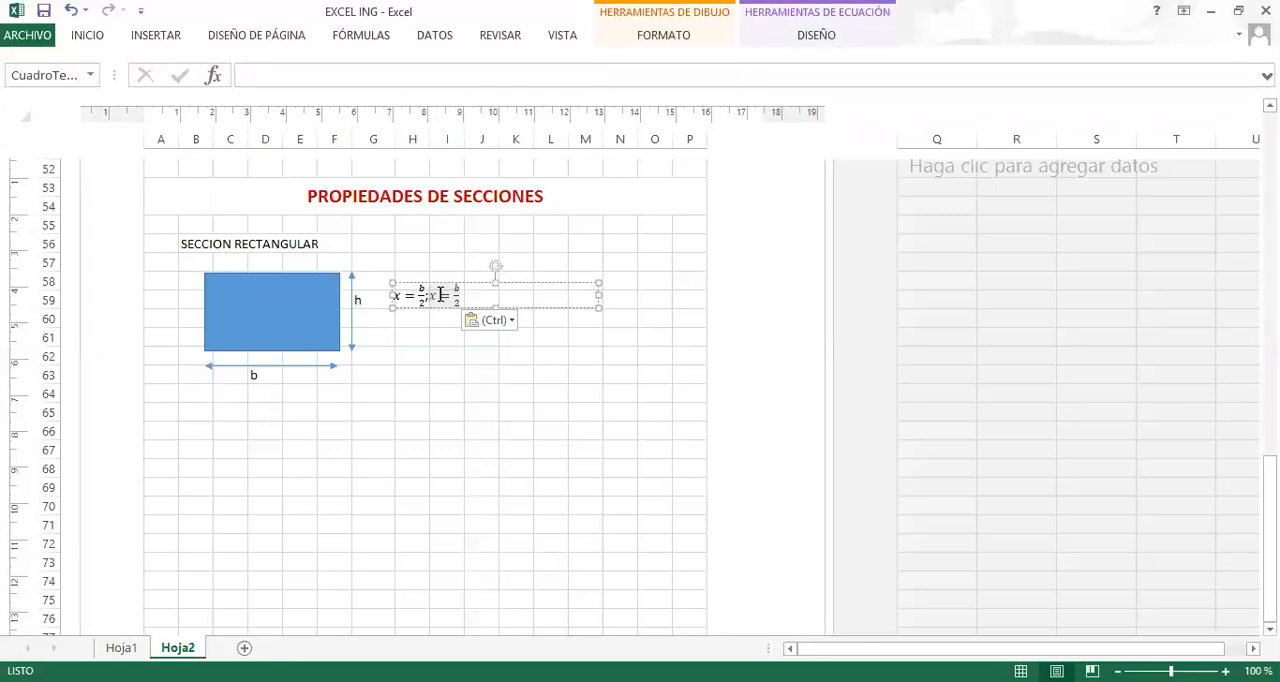
key("BackSpace")
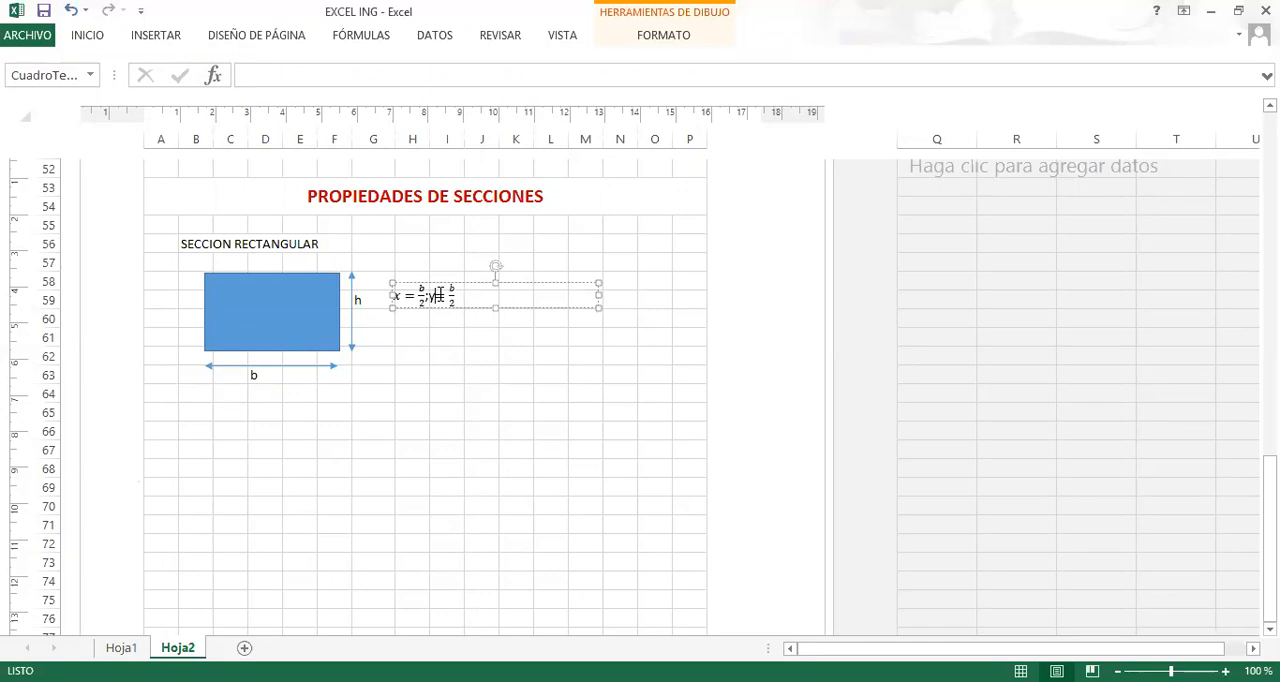
left_click(470, 295)
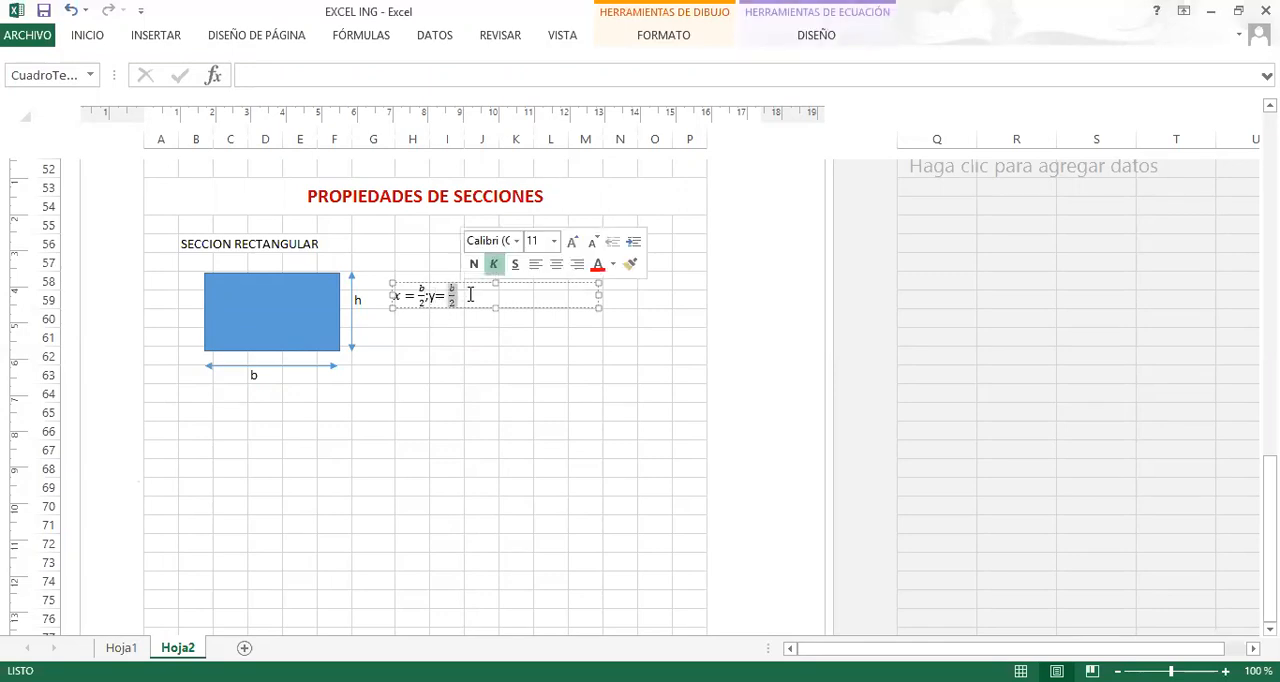
key("Left")
key("Right")
key("Delete")
type("h")
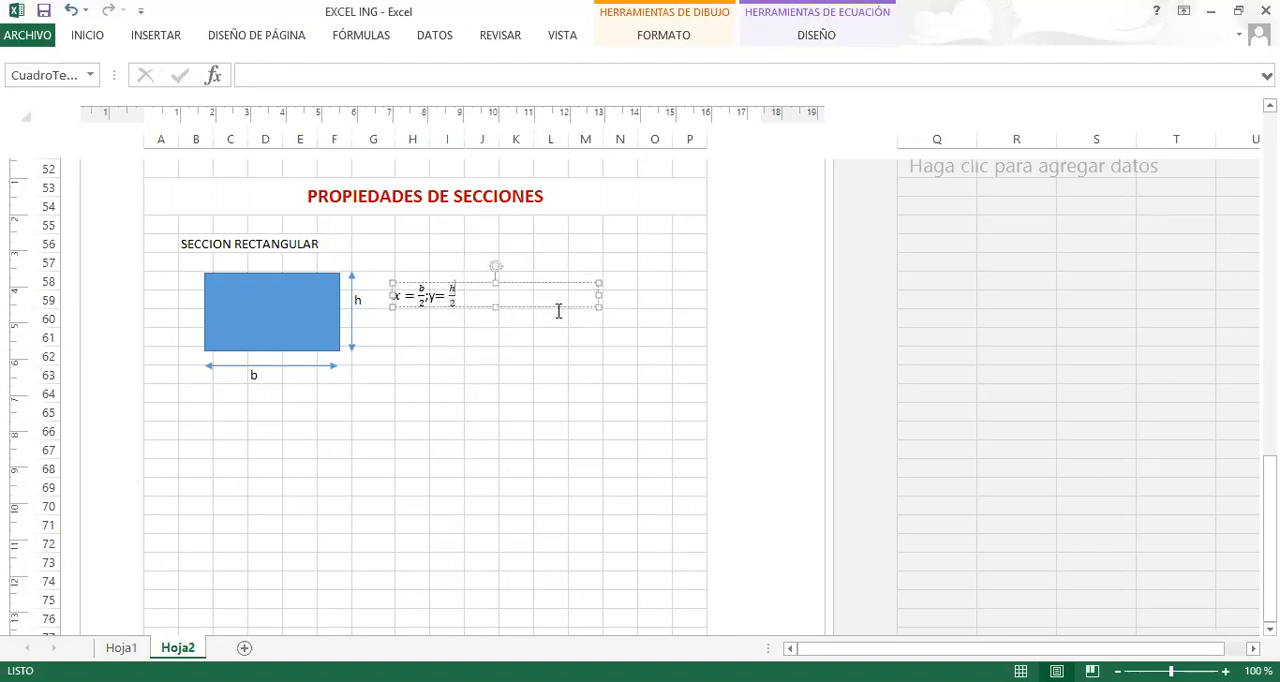
Narrow the equation box so it fits closely around the x and y expressions, then deselect it.
left_click_drag(596, 292, 481, 316)
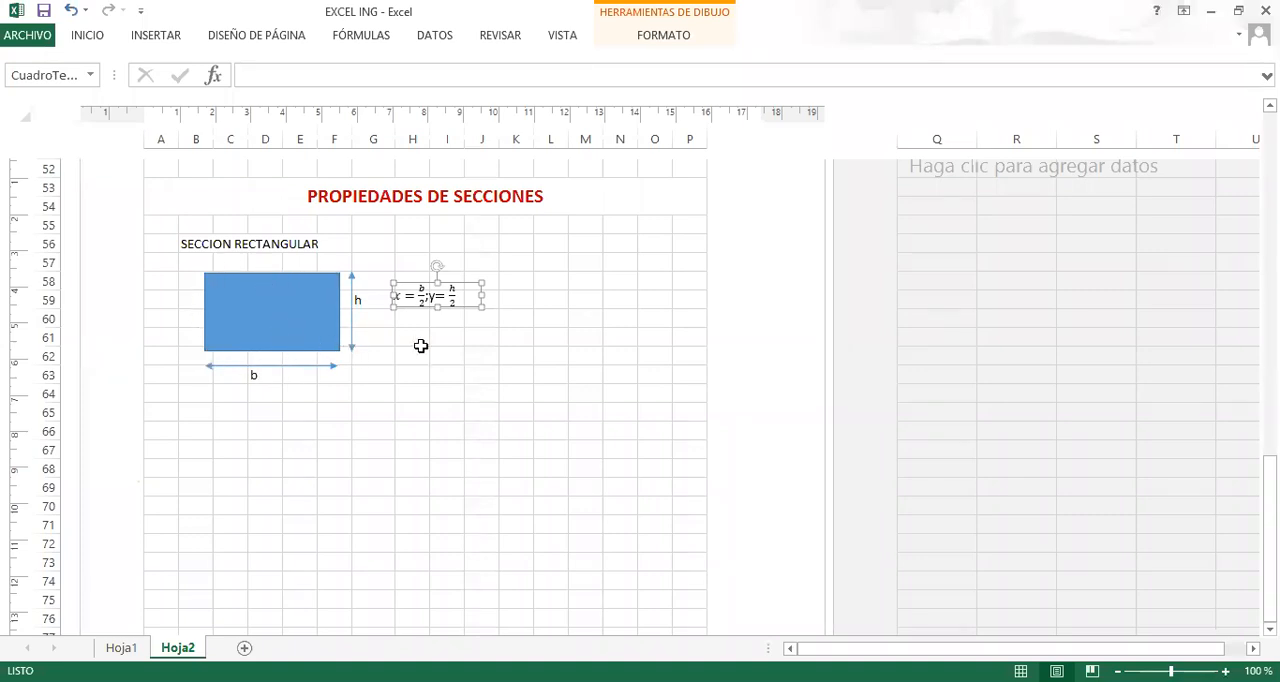
left_click_drag(481, 297, 472, 297)
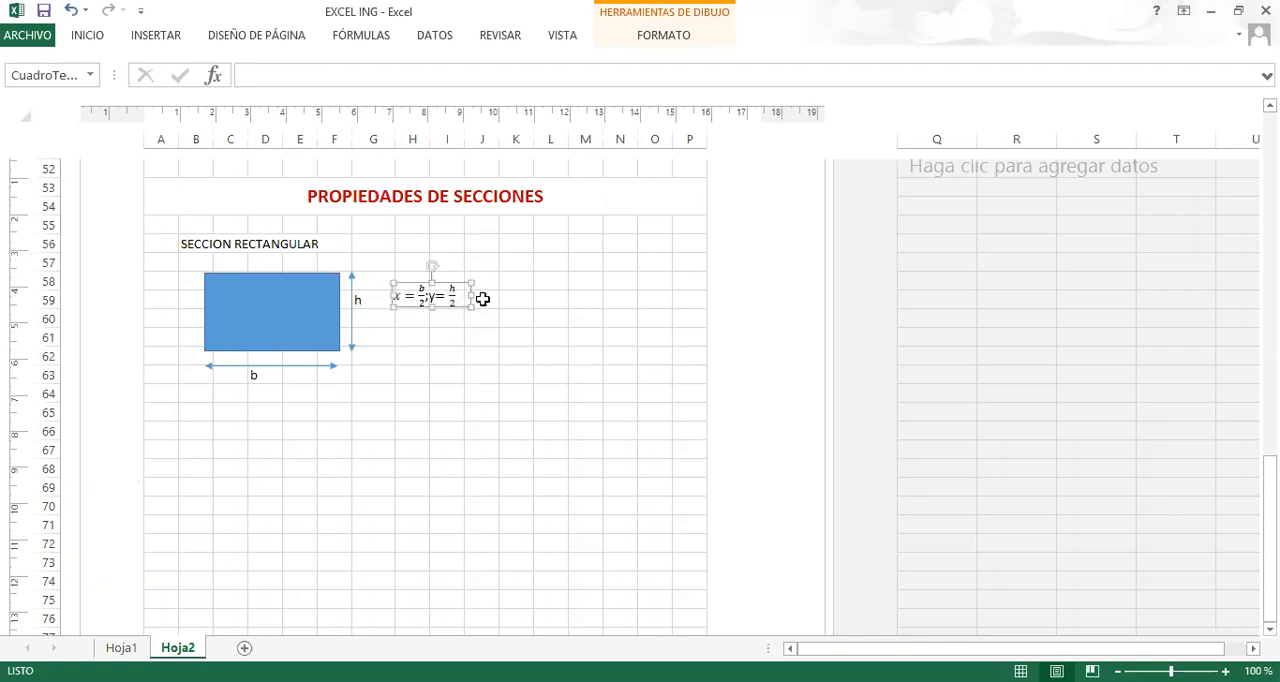
left_click(505, 301)
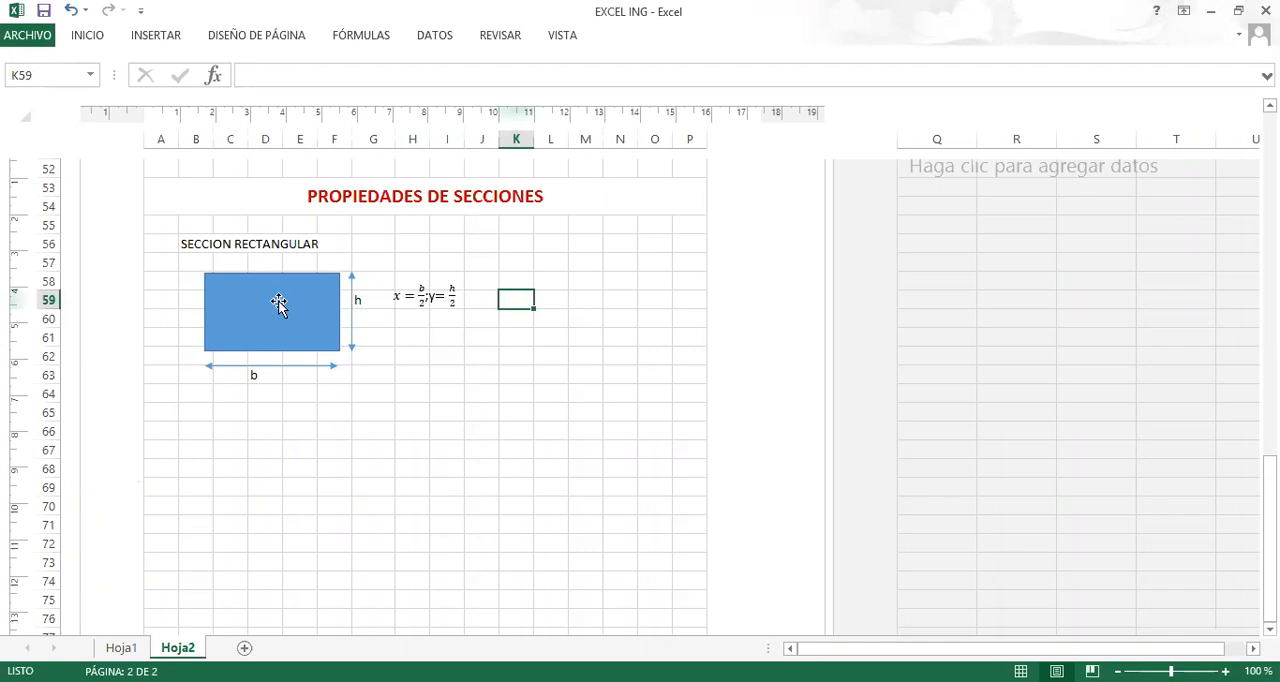
left_click(414, 322)
left_click(488, 298)
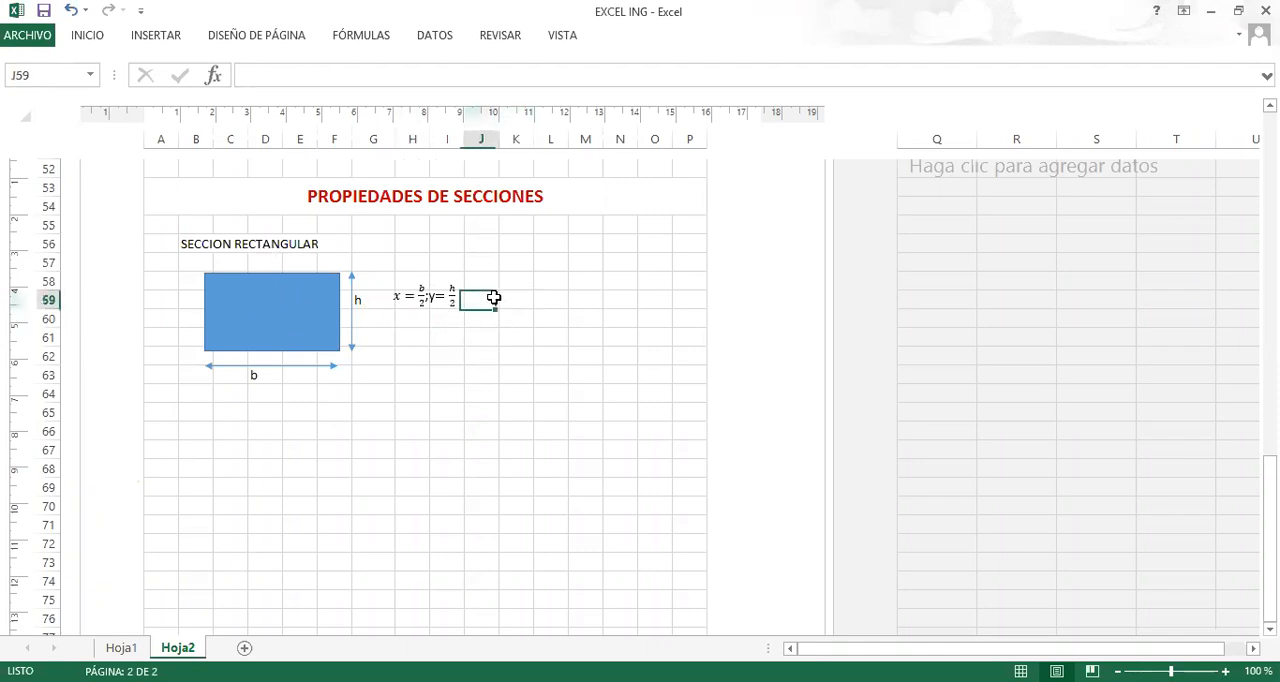
left_click(512, 298)
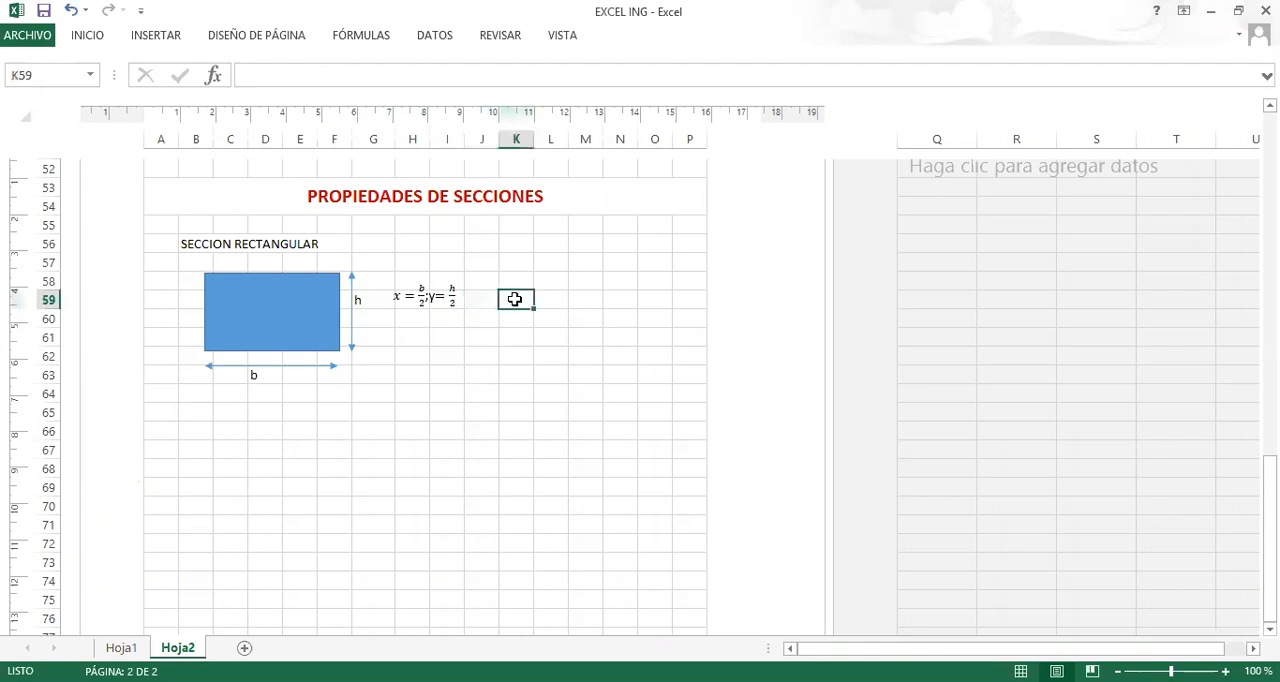
Enter the moment of inertia formula as the text I=b*h^3/12 in H61.
left_click(405, 334)
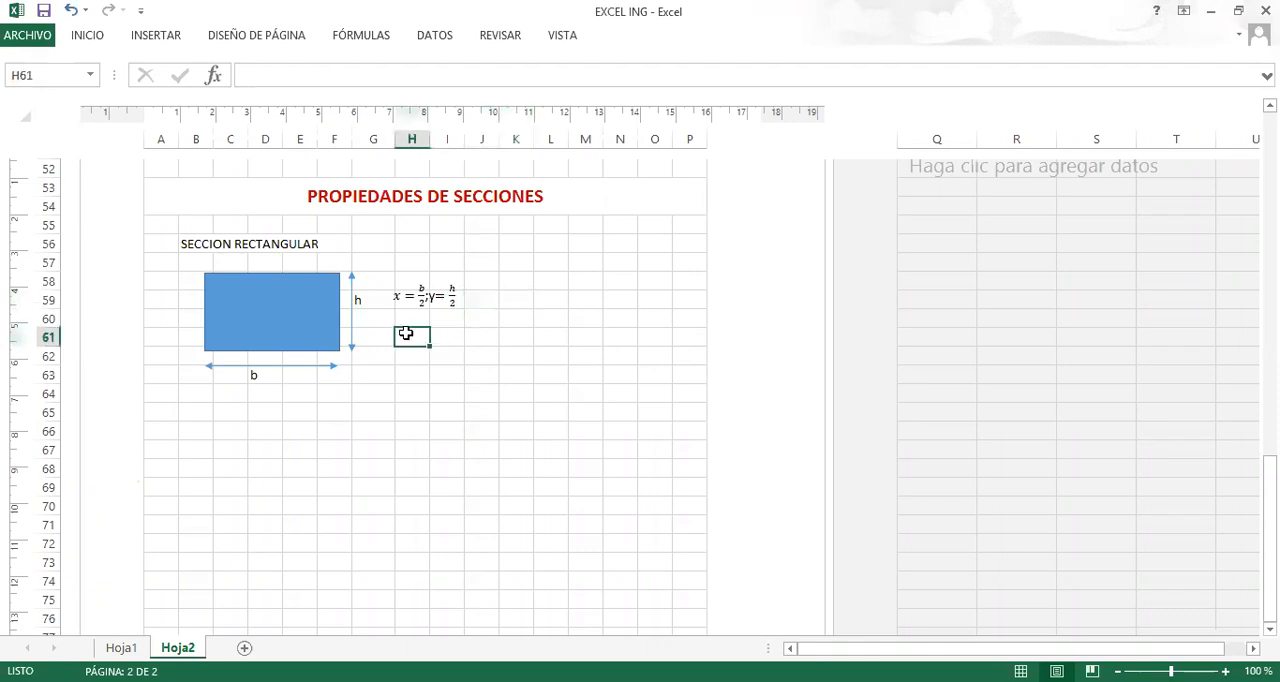
type("I=b")
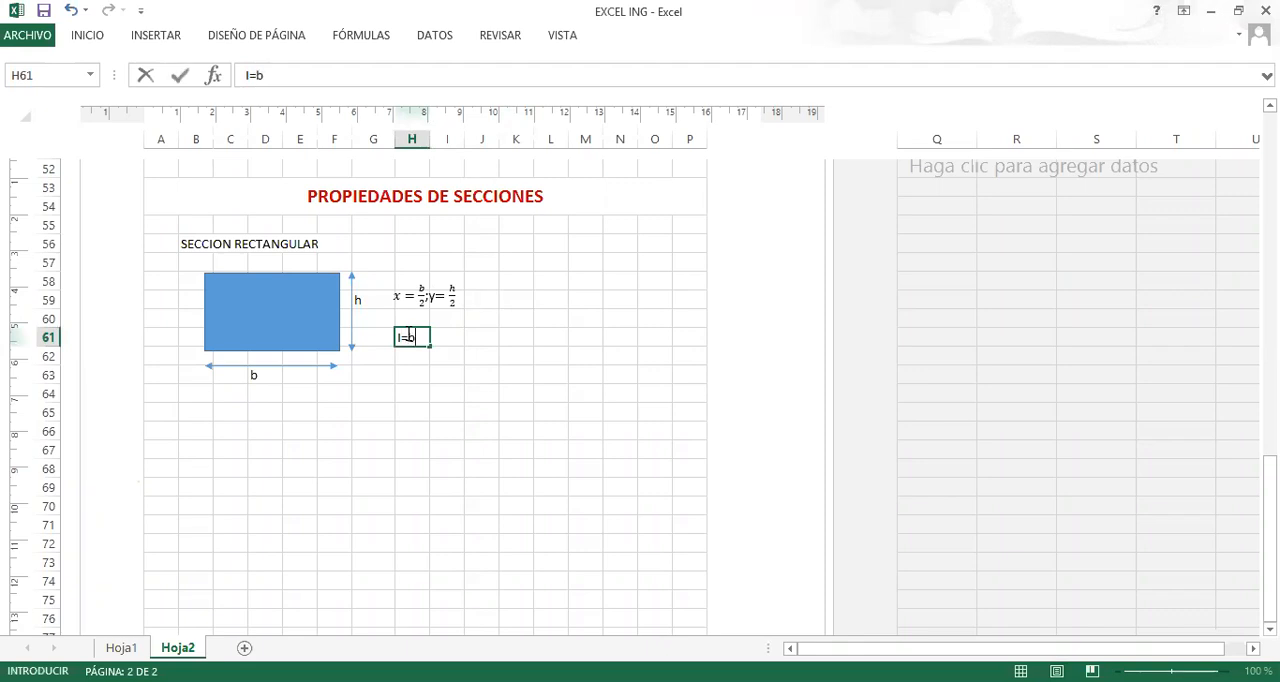
type("*h^3/12")
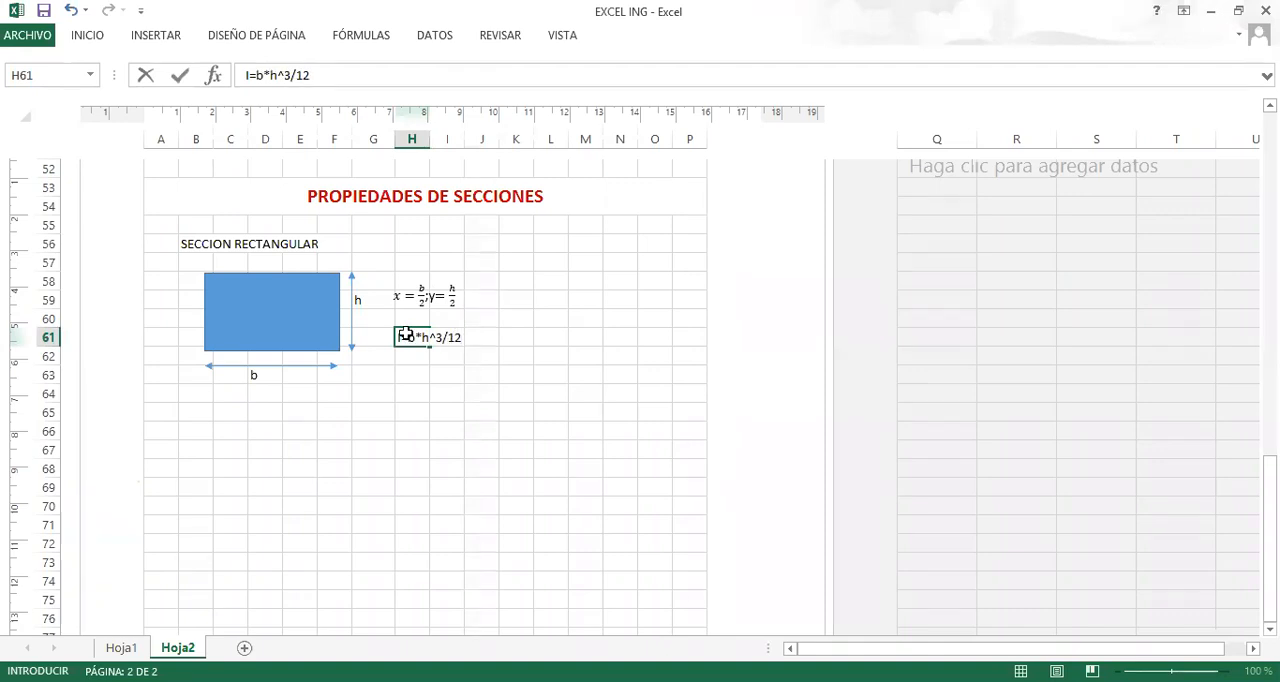
key("Return")
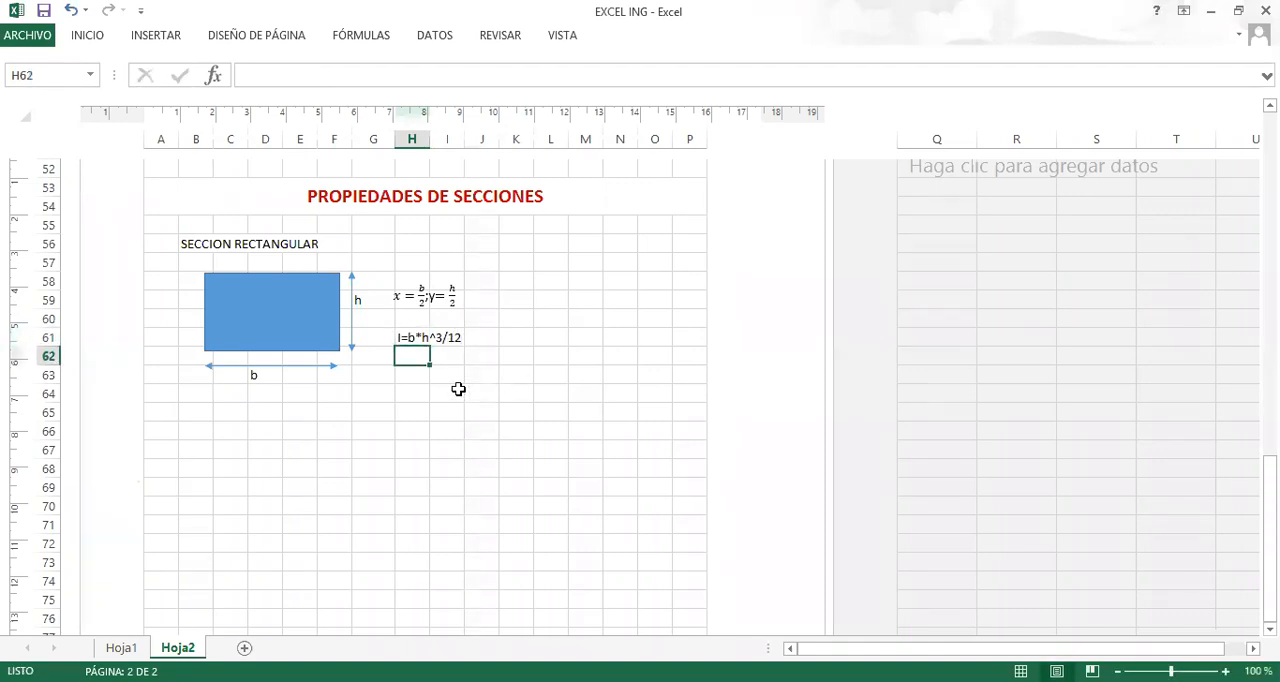
Copy the SECCION RECTANGULAR label from B56 to B64 and change the copy's text to SECCION TRIANGULAR.
left_click(188, 241)
key("ctrl+c")
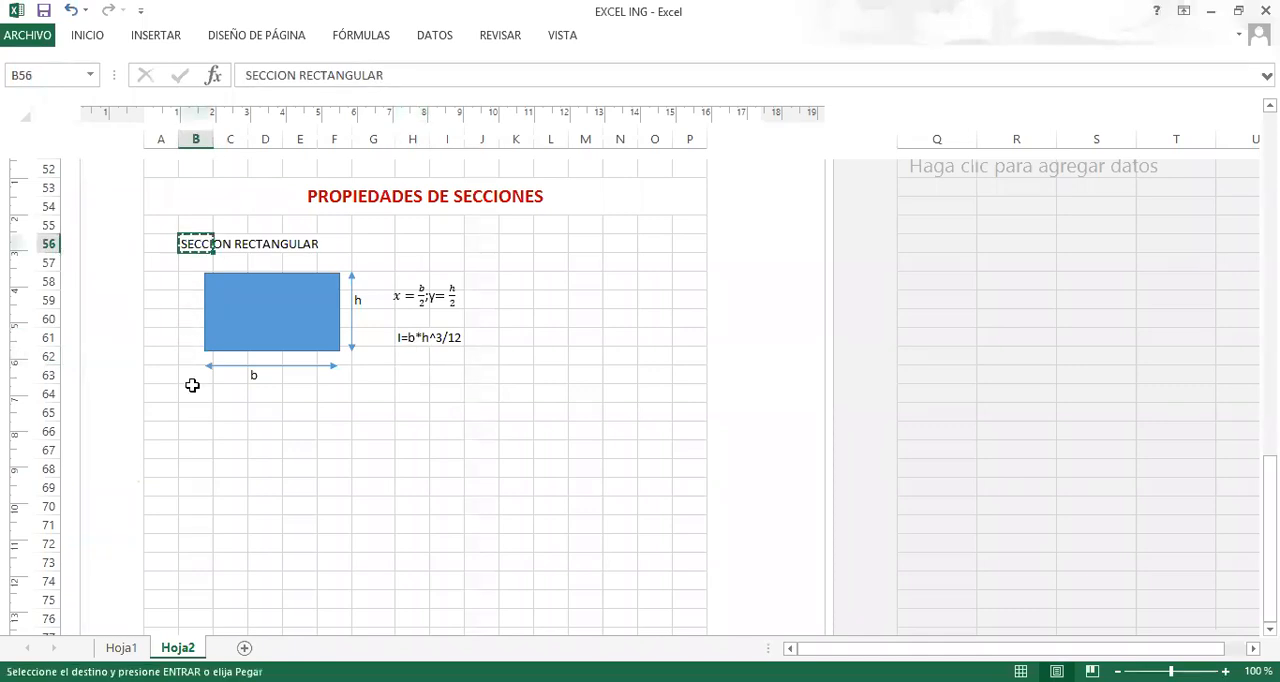
left_click(195, 396)
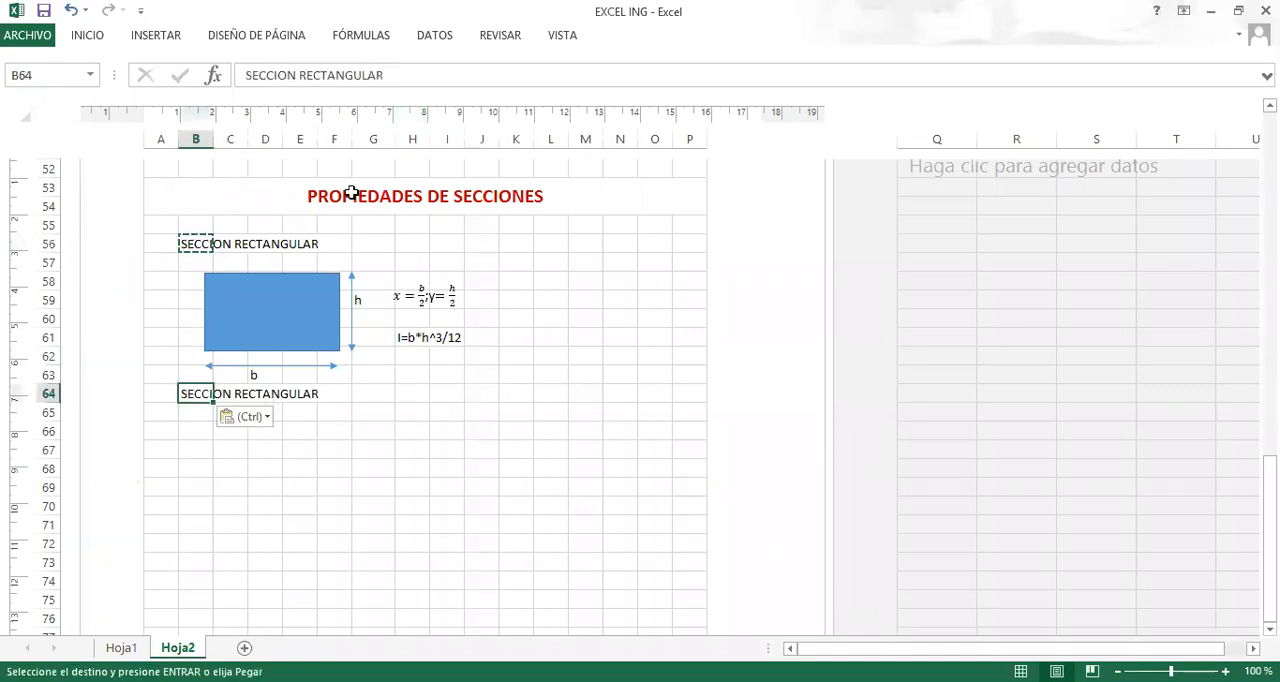
left_click_drag(386, 77, 303, 79)
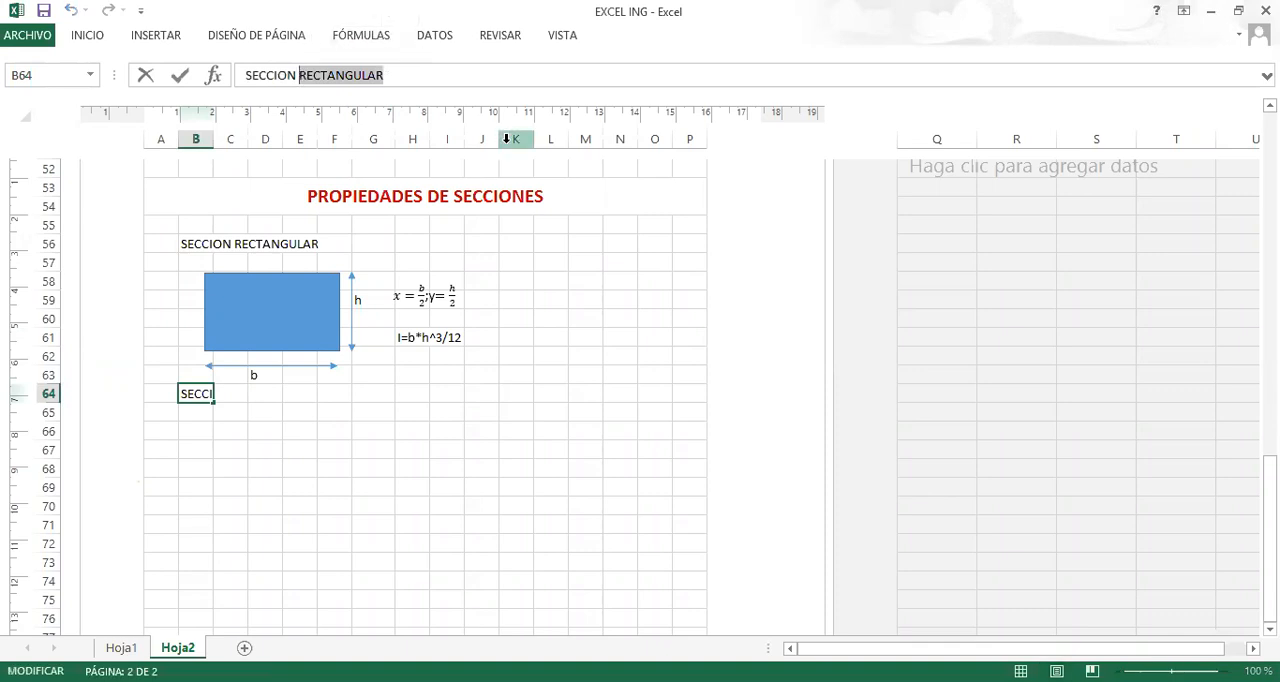
type("I")
key("BackSpace")
type("tria")
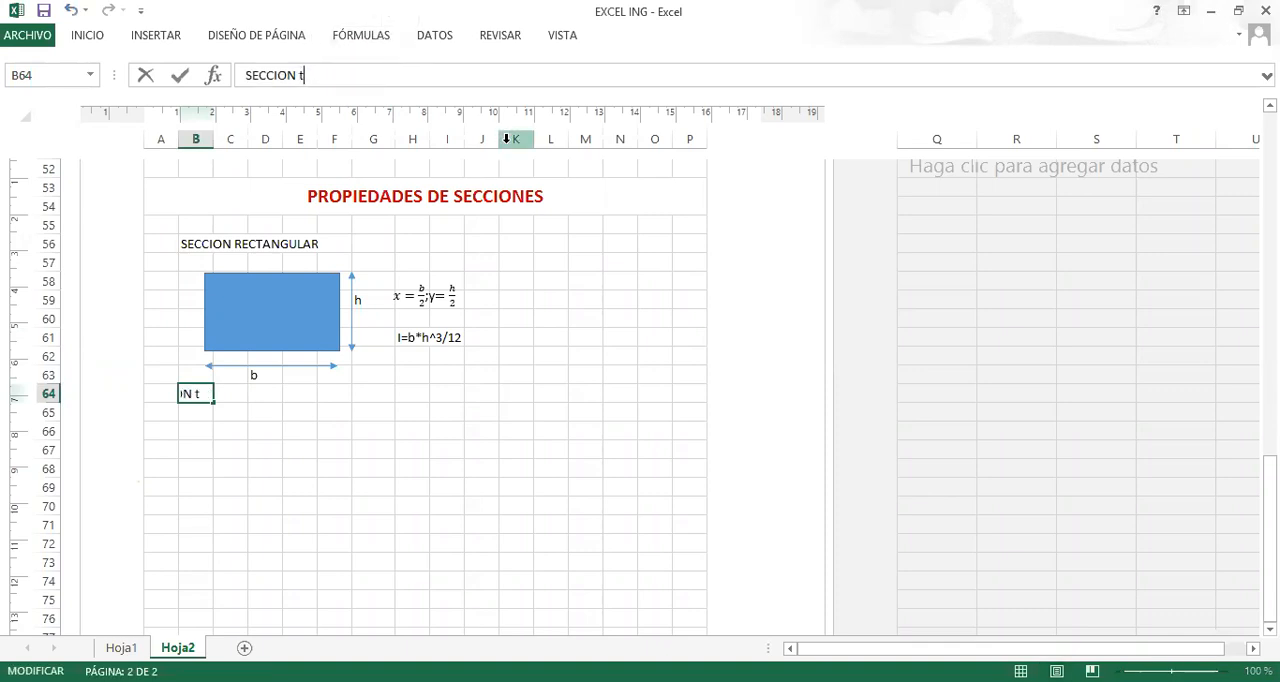
key("BackSpace")
key("BackSpace")
key("BackSpace")
key("BackSpace")
type("TIRAN")
key("BackSpace")
key("BackSpace")
key("BackSpace")
type("RIANGULAR")
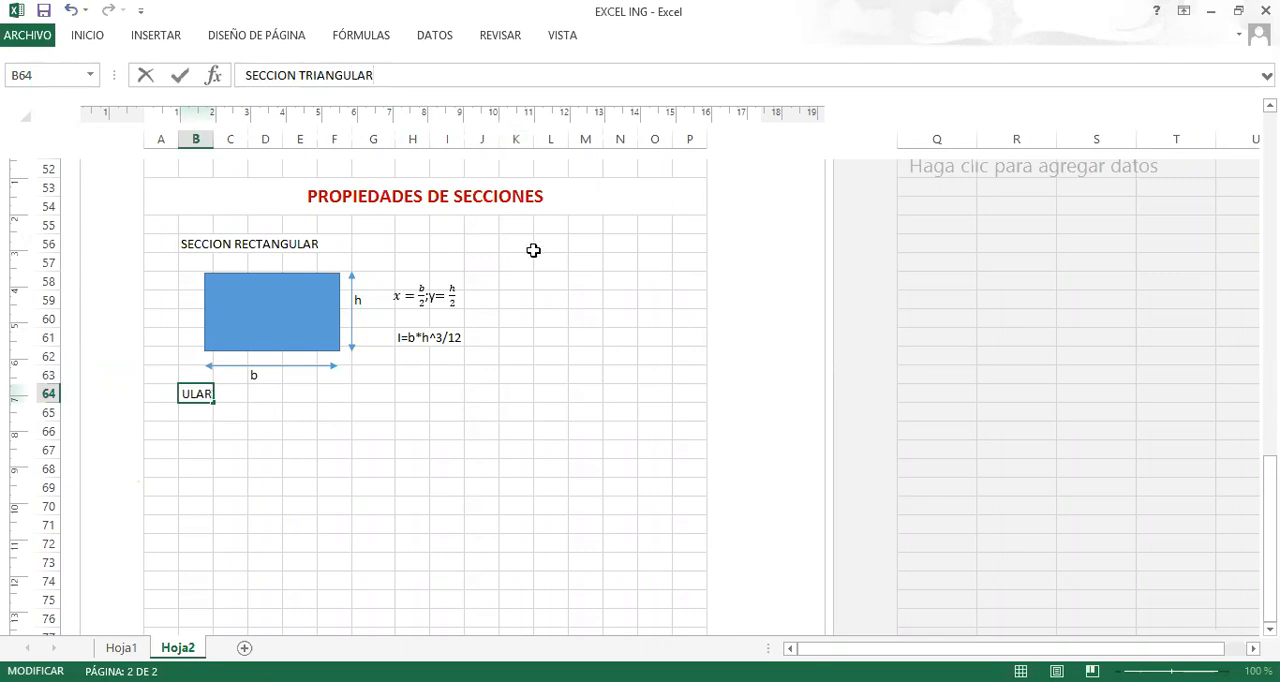
Draw an isosceles triangle below the SECCION TRIANGULAR label, spanning about D66 to G70, then deselect it.
left_click(331, 470)
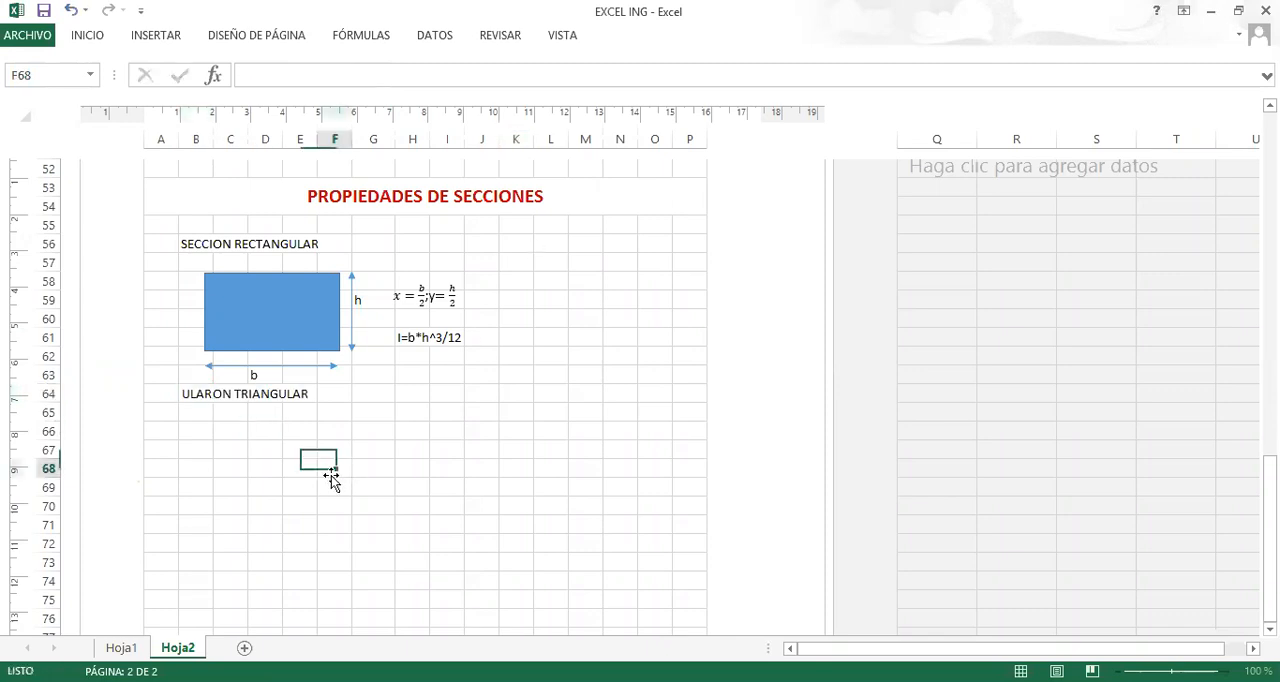
left_click(158, 37)
left_click(274, 62)
left_click(404, 104)
mouse_move(270, 424)
left_mouse_down()
mouse_move(394, 508)
mouse_move(363, 511)
left_mouse_up()
left_click(445, 466)
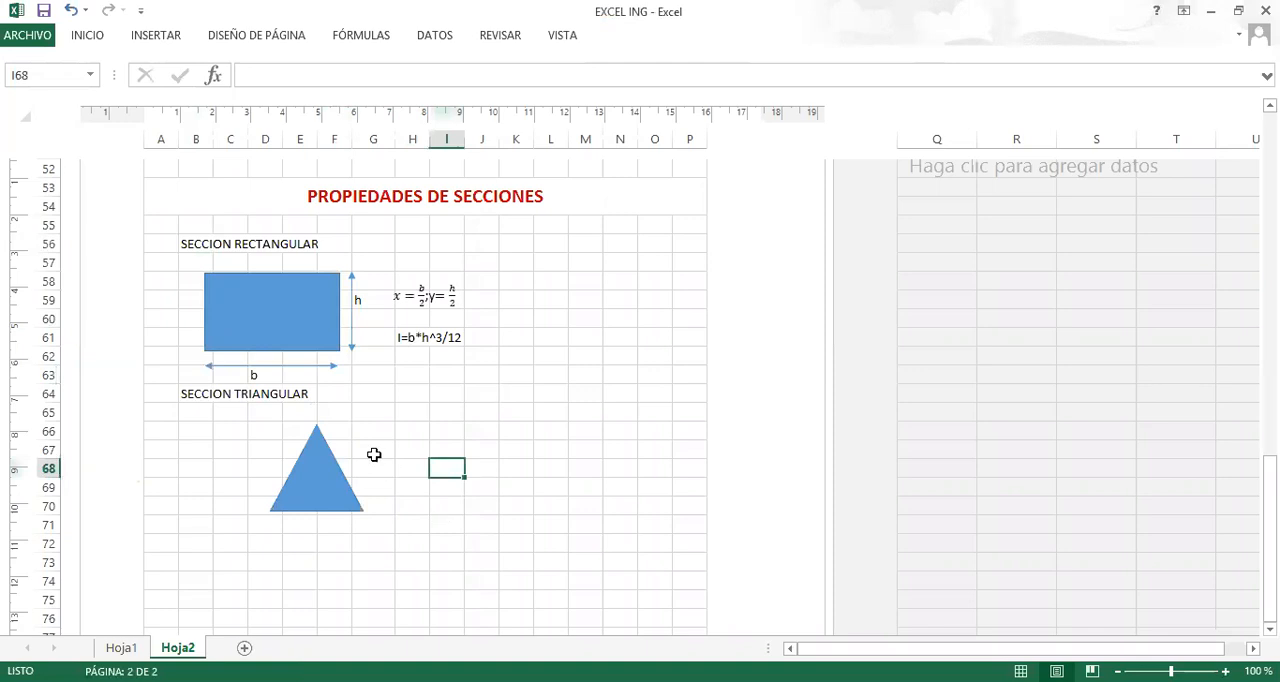
Copy the rectangle's base and height dimension arrows to the triangle, fitting the base arrow to the triangle's width.
left_click(307, 367)
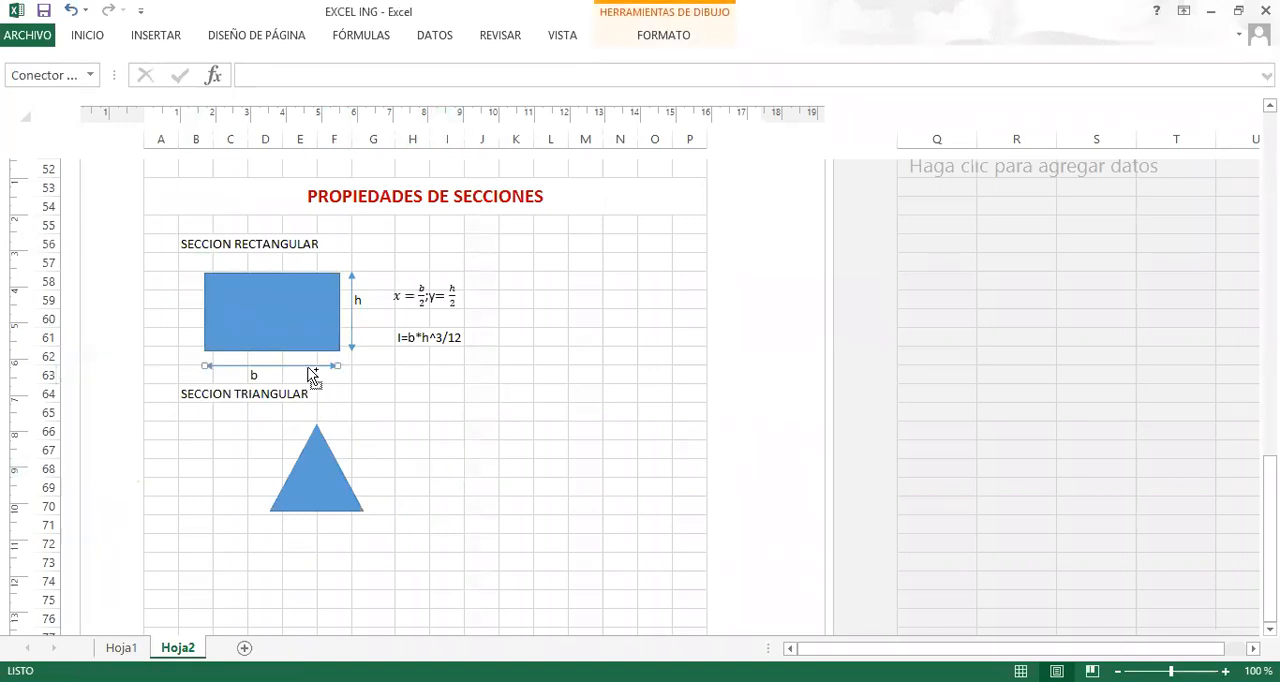
left_click(307, 530)
key("ctrl+v")
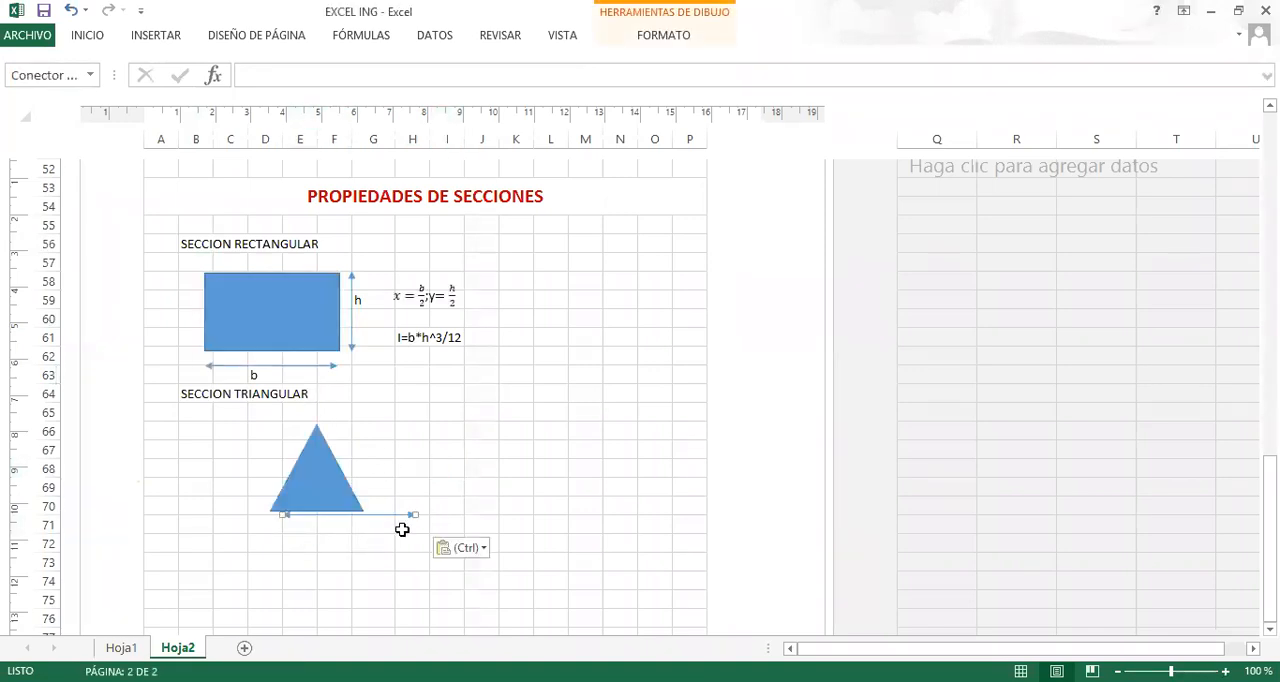
left_click_drag(391, 525, 363, 522)
left_click(352, 338)
left_click_drag(356, 344, 371, 471)
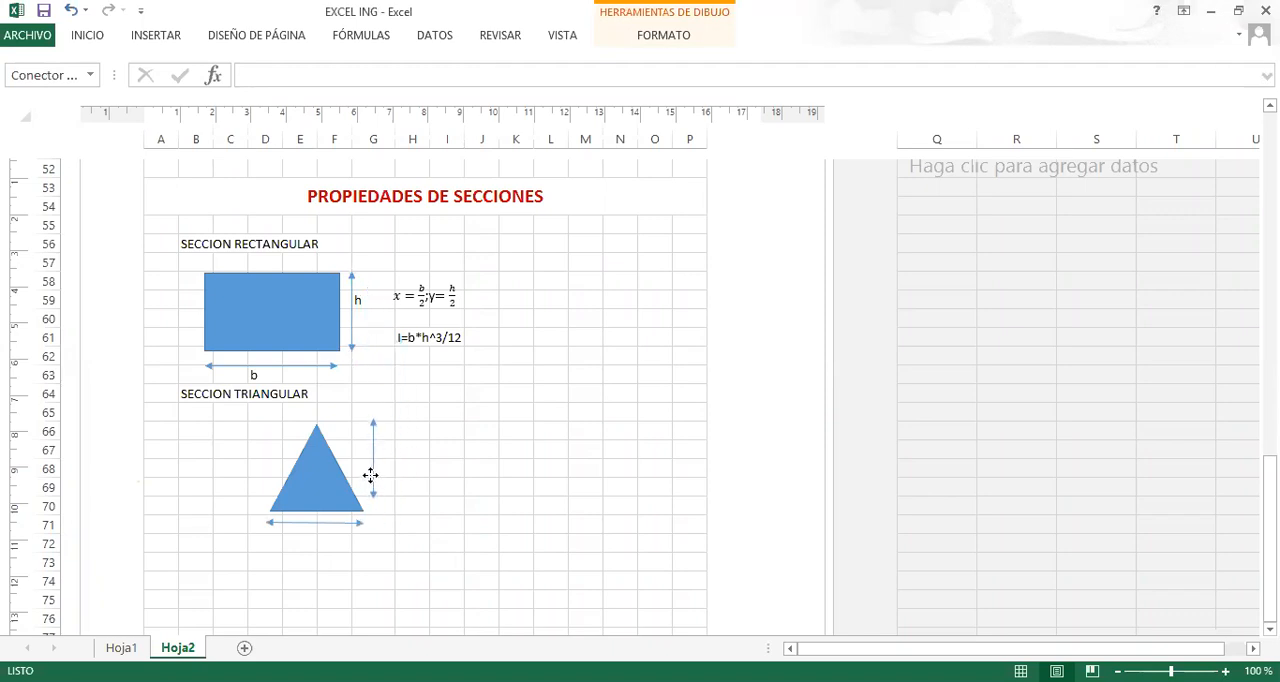
Label the triangle's dimensions with h in H68 and b in F72.
left_click(402, 471)
type("H")
key("BackSpace")
type("h")
left_click(329, 544)
type("b")
left_click(454, 494)
Enter the triangle's centroid formula as the text y=h/3 in J67.
left_click(488, 449)
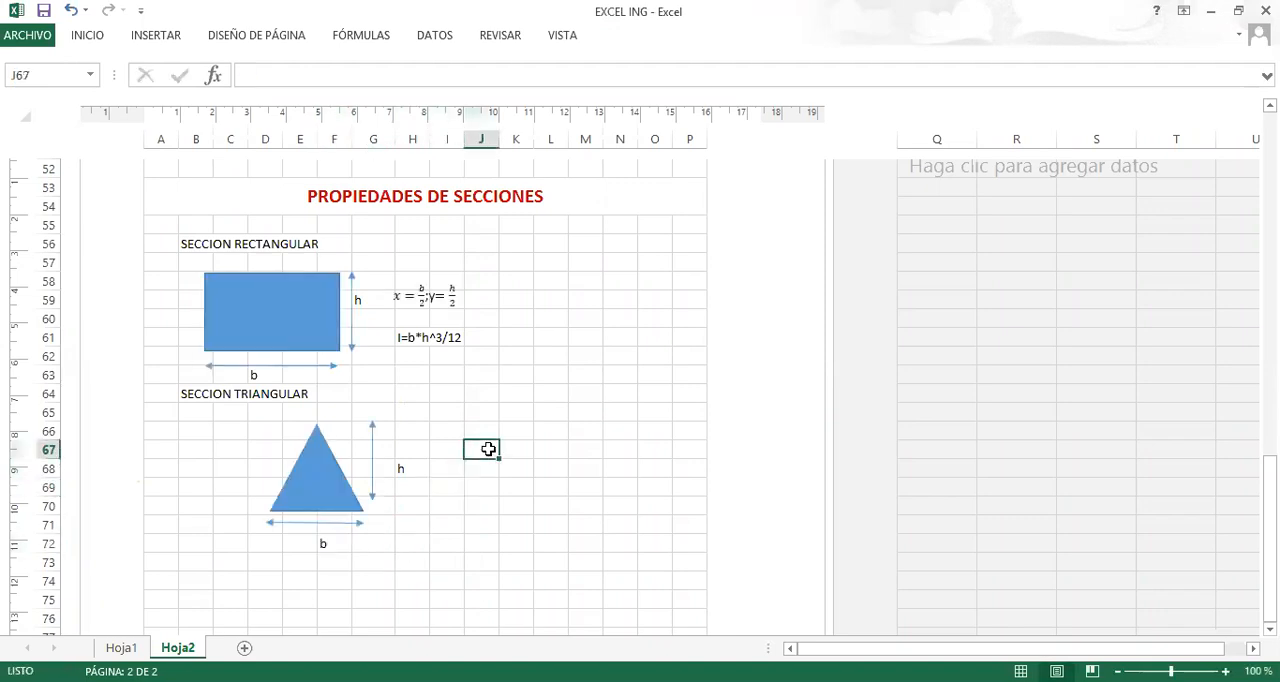
type("x")
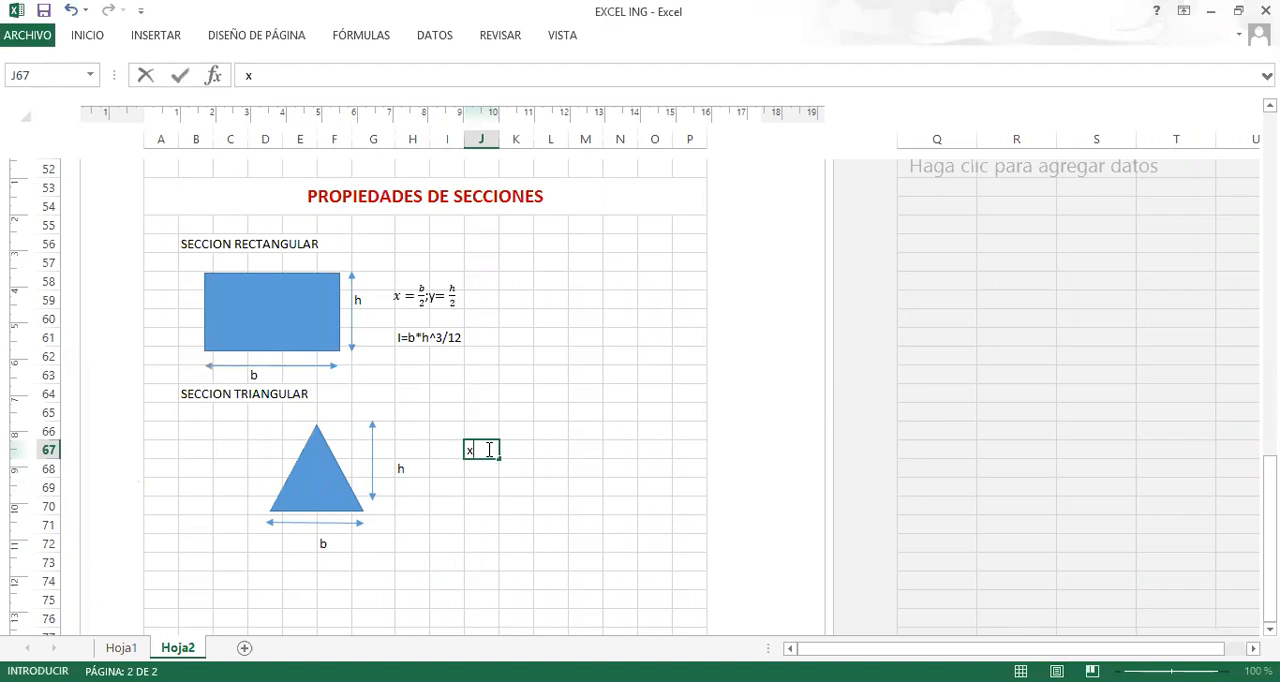
type("y=")
type("h/3")
left_click(440, 524)
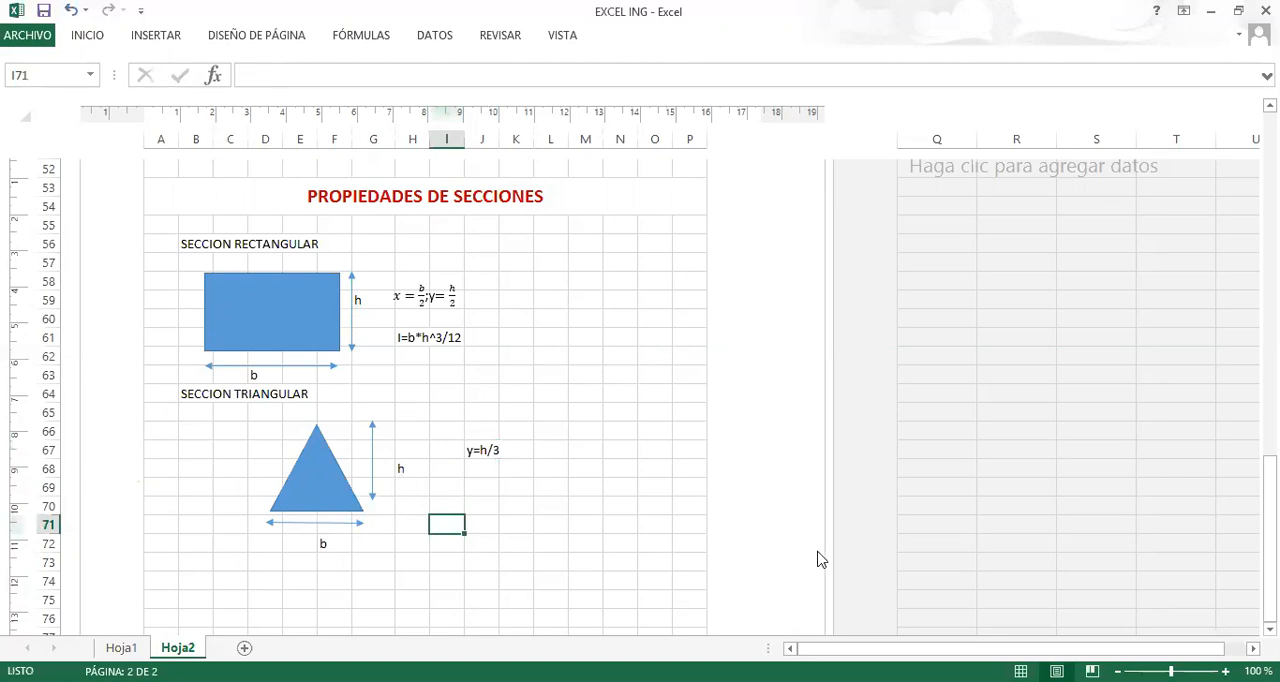
key("alt+F11")
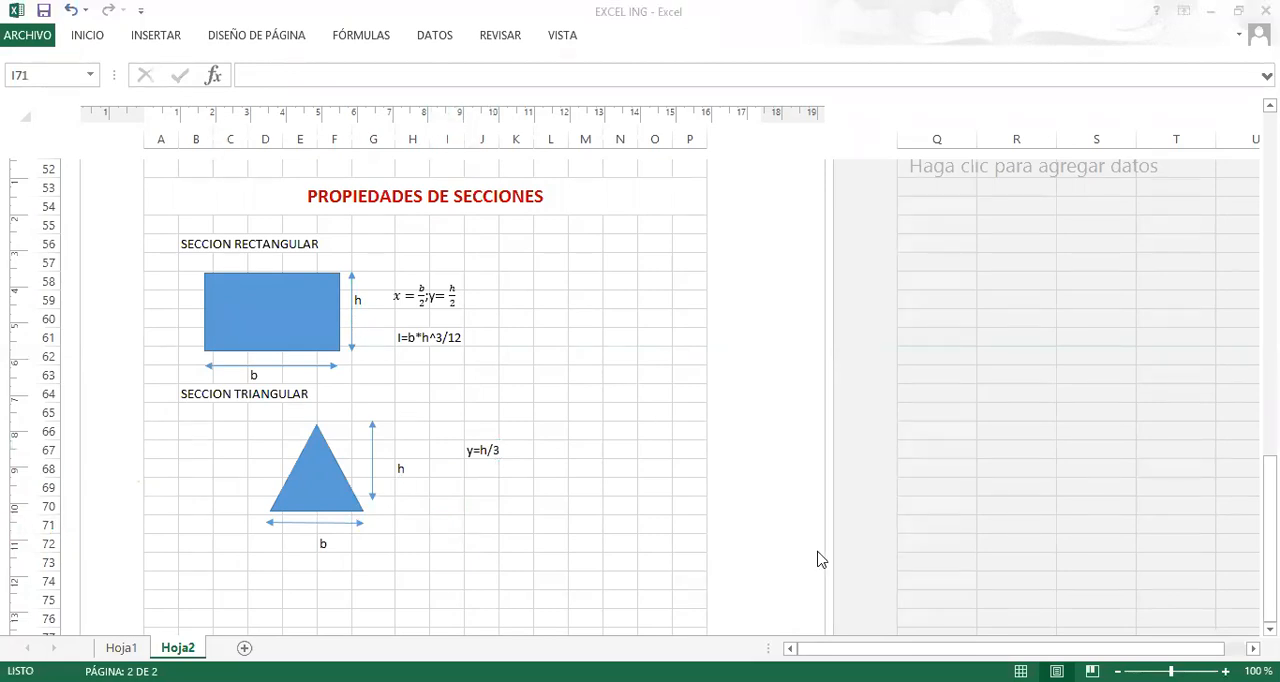
mouse_move(321, 505)
left_mouse_down()
mouse_move(320, 474)
mouse_move(318, 505)
mouse_move(321, 478)
mouse_move(380, 478)
mouse_move(359, 490)
mouse_move(371, 509)
mouse_move(354, 509)
mouse_move(362, 474)
mouse_move(406, 515)
mouse_move(398, 528)
left_mouse_up()
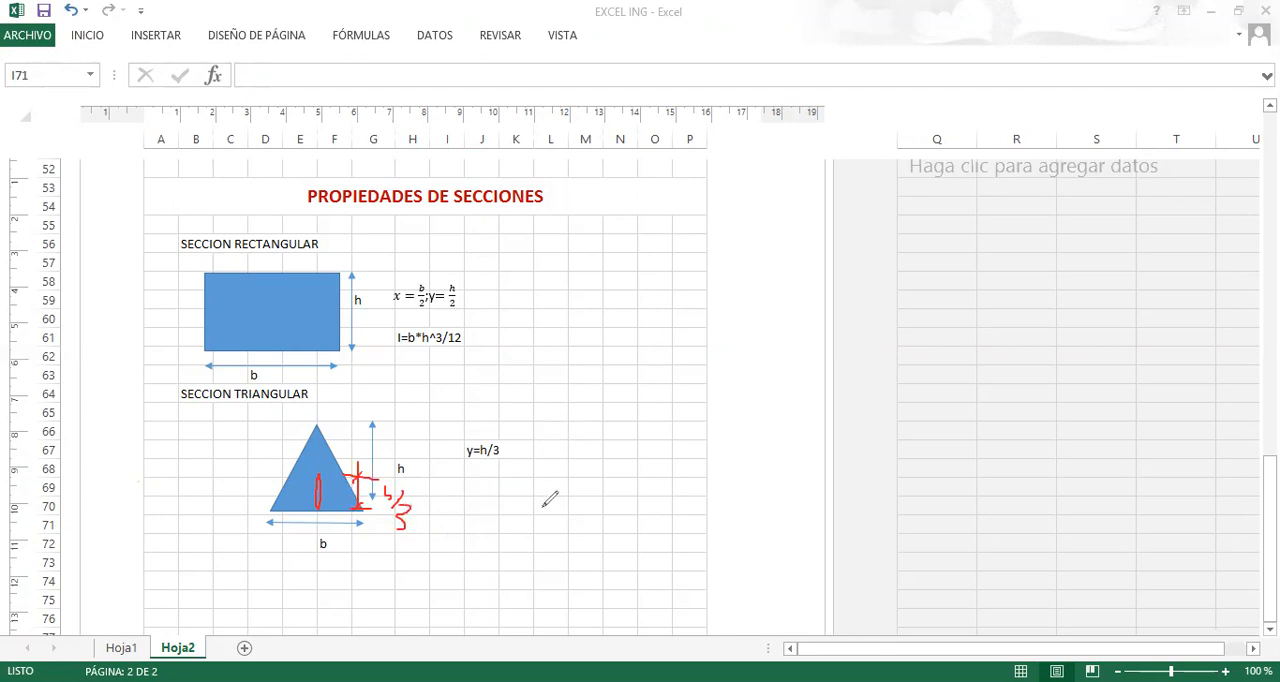
mouse_move(543, 506)
left_mouse_down()
mouse_move(551, 412)
mouse_move(620, 418)
mouse_move(551, 515)
left_mouse_up()
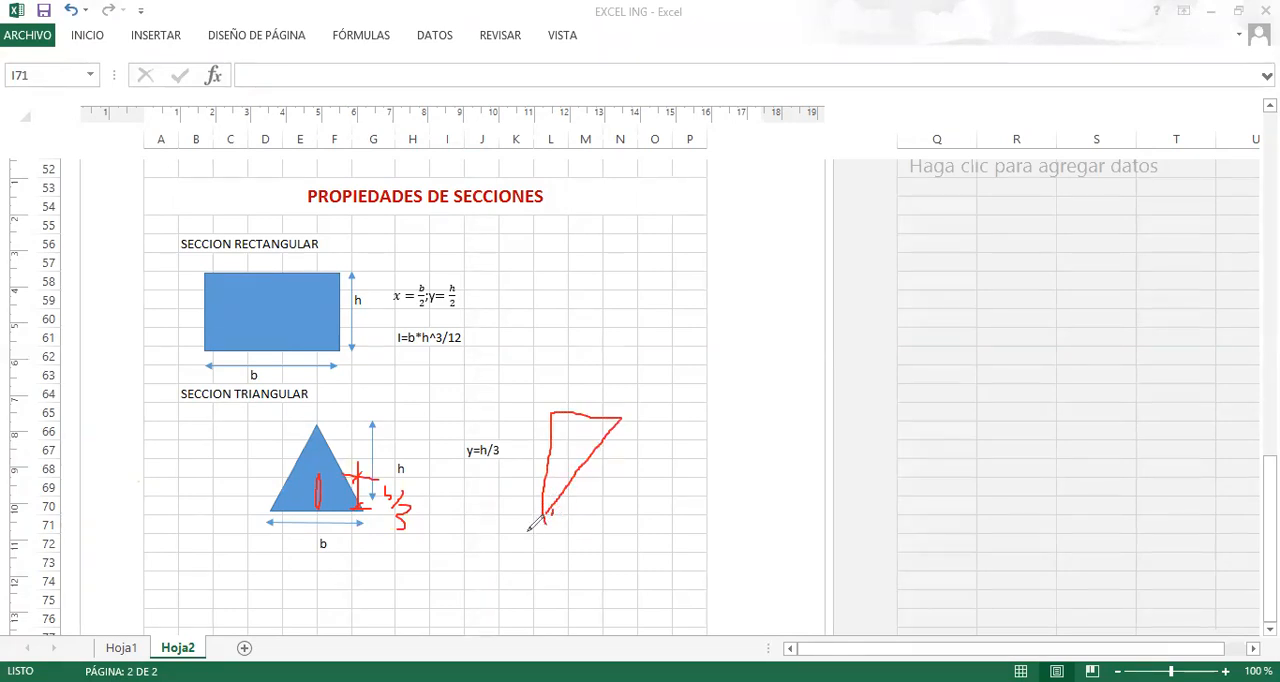
mouse_move(516, 515)
left_mouse_down()
mouse_move(529, 514)
mouse_move(537, 432)
mouse_move(528, 444)
left_mouse_up()
left_click_drag(528, 507, 522, 521)
mouse_move(487, 478)
left_mouse_down()
mouse_move(504, 490)
mouse_move(479, 522)
mouse_move(510, 489)
mouse_move(516, 500)
left_mouse_up()
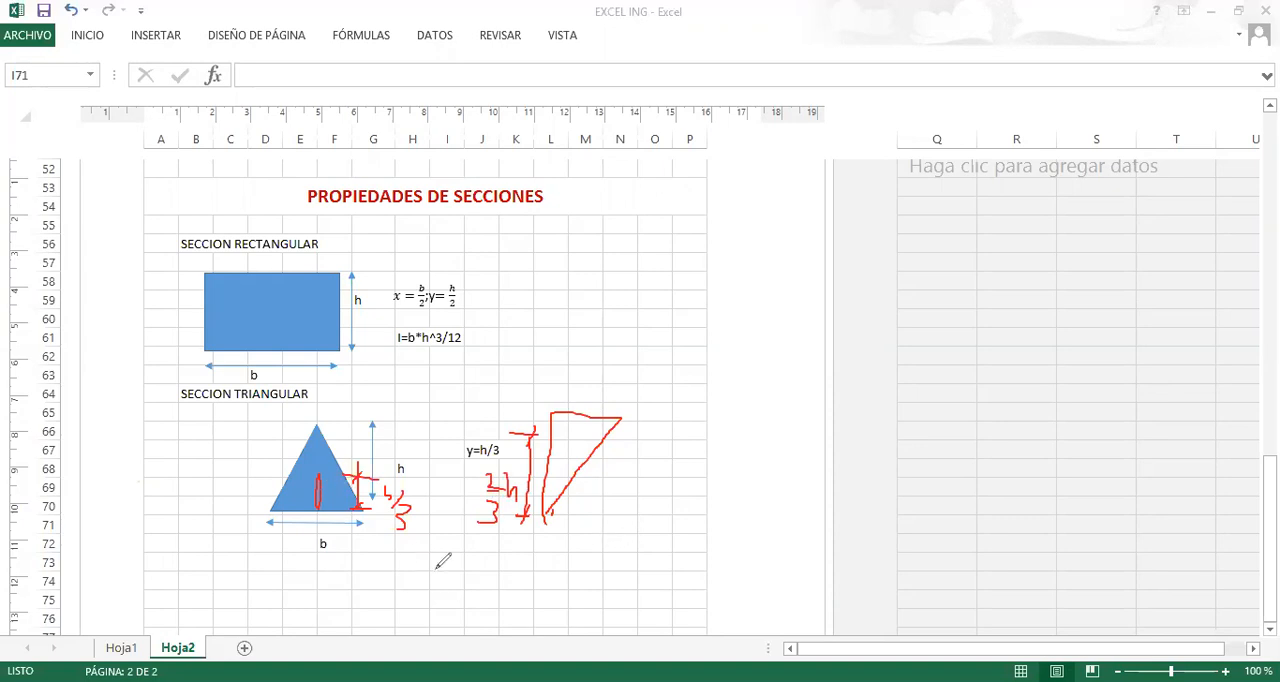
mouse_move(459, 552)
left_mouse_down()
mouse_move(458, 614)
mouse_move(536, 615)
left_mouse_up()
left_click_drag(460, 552, 532, 598)
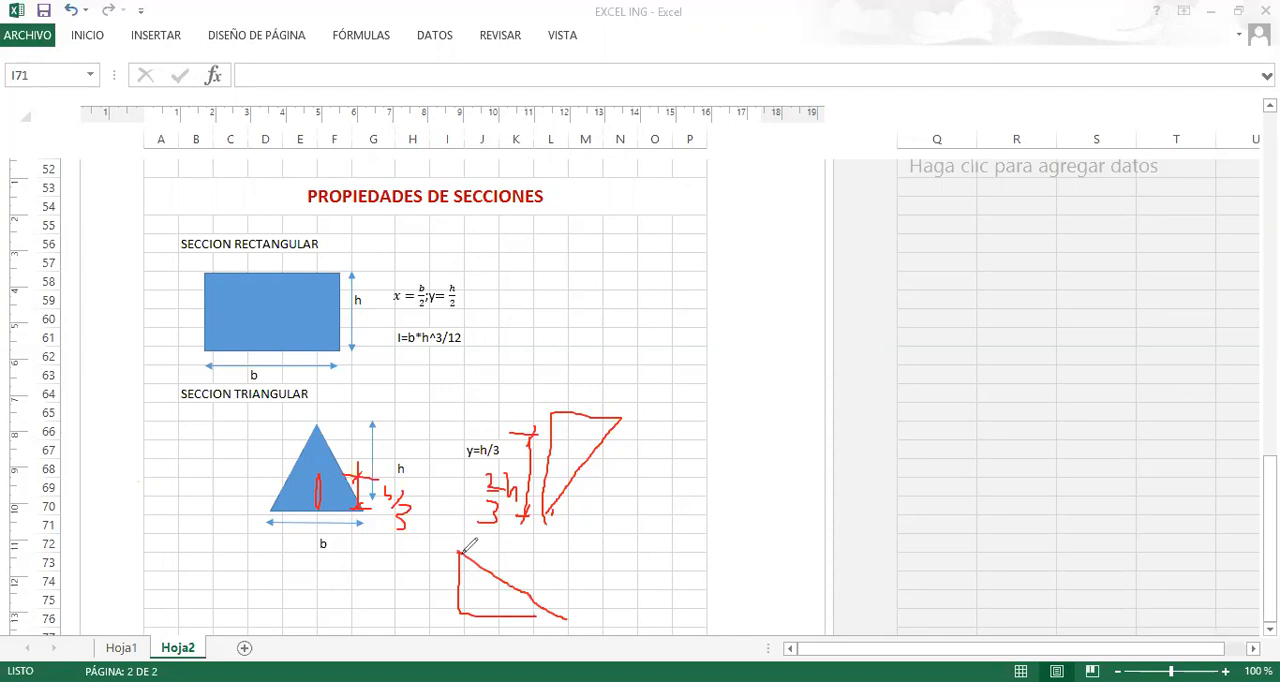
left_click_drag(320, 425, 340, 505)
mouse_move(318, 451)
left_mouse_down()
mouse_move(330, 514)
mouse_move(364, 518)
left_mouse_up()
left_click_drag(333, 438, 371, 505)
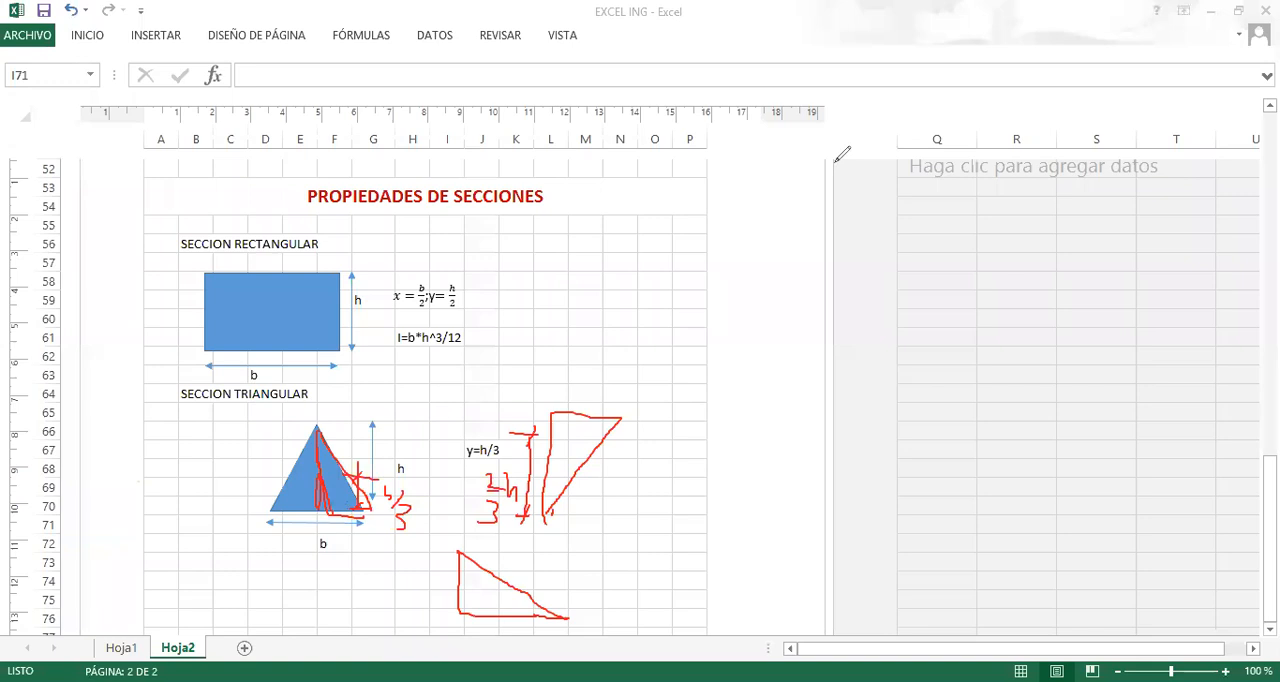
left_click(901, 145)
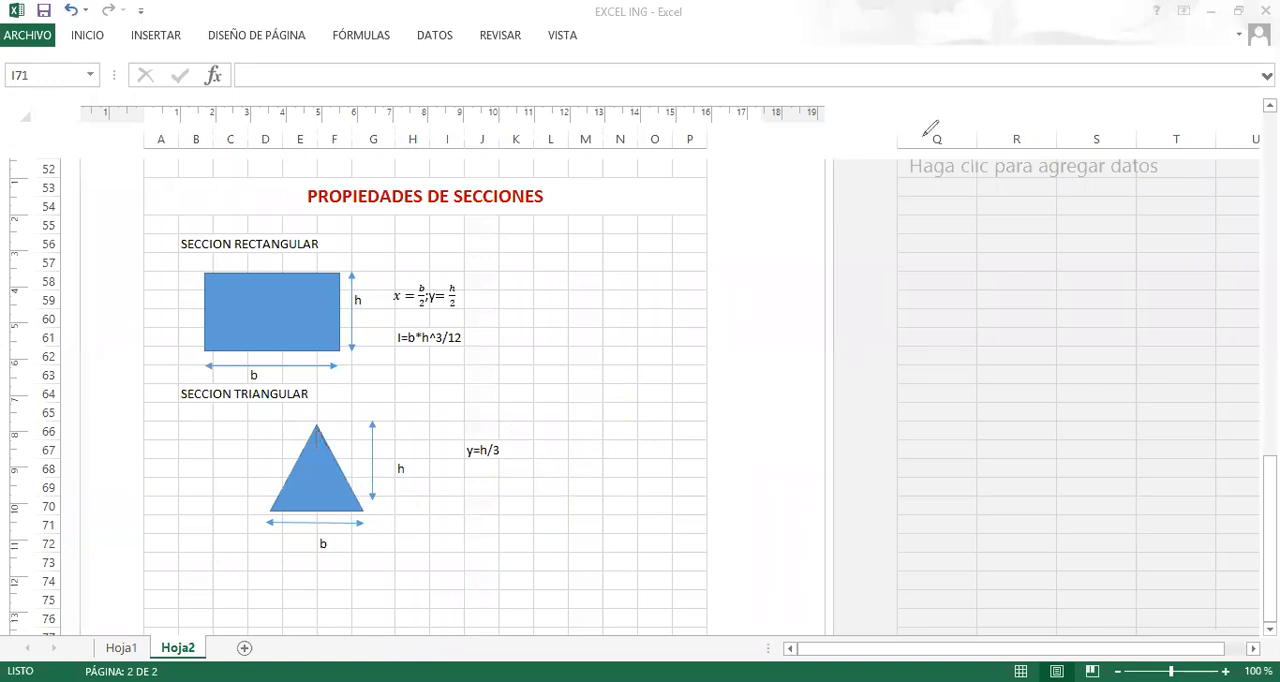
Enter the triangle's moment of inertia about x as the text Ix=b*h^3/36 in J69.
left_click(476, 484)
type("i")
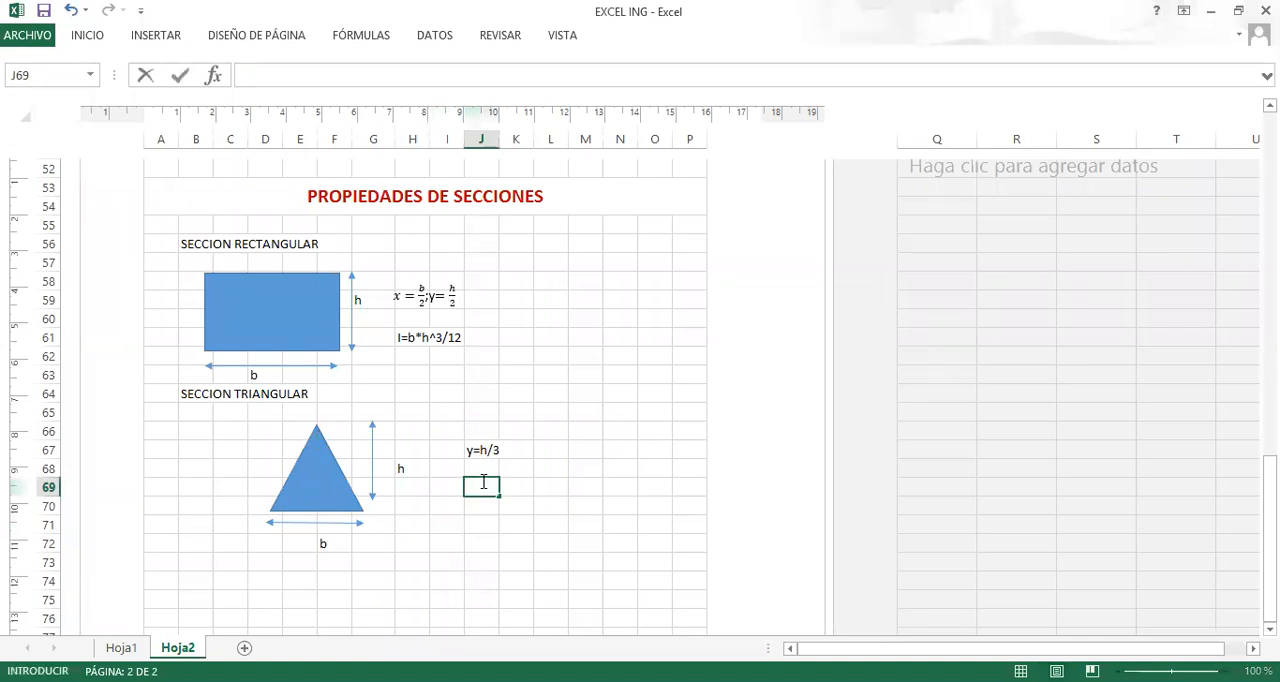
type("x=b*h^3")
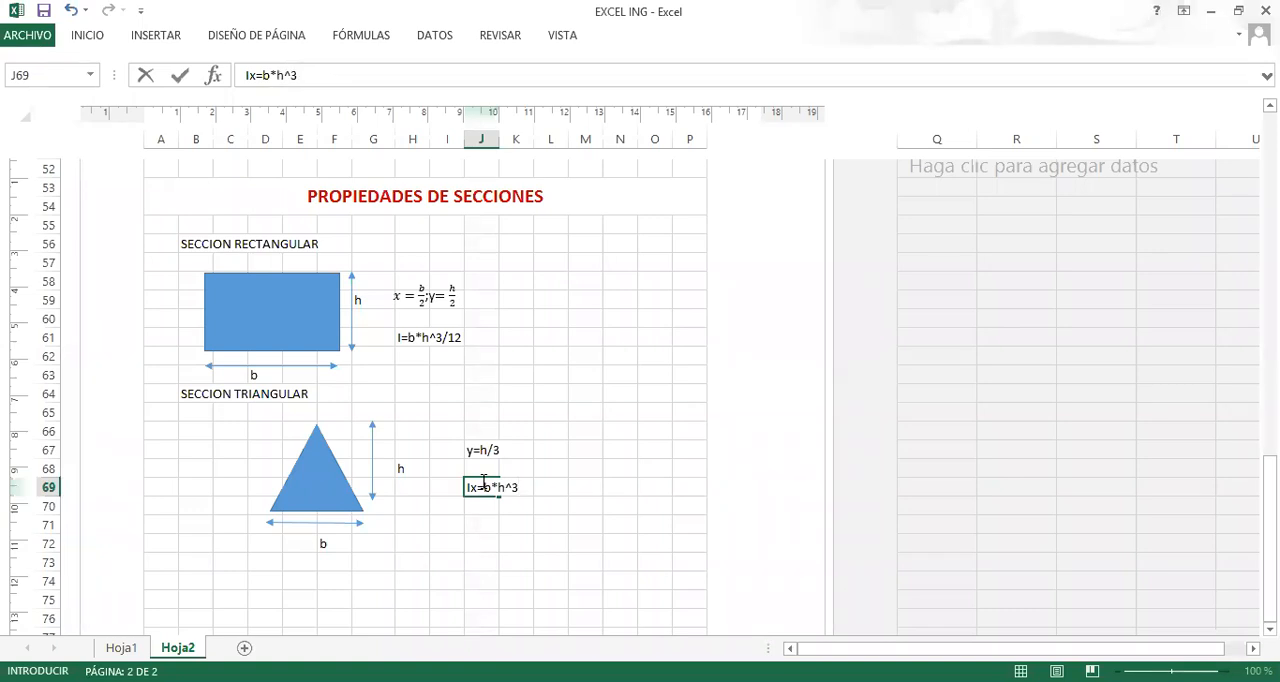
type("/36")
key("Return")
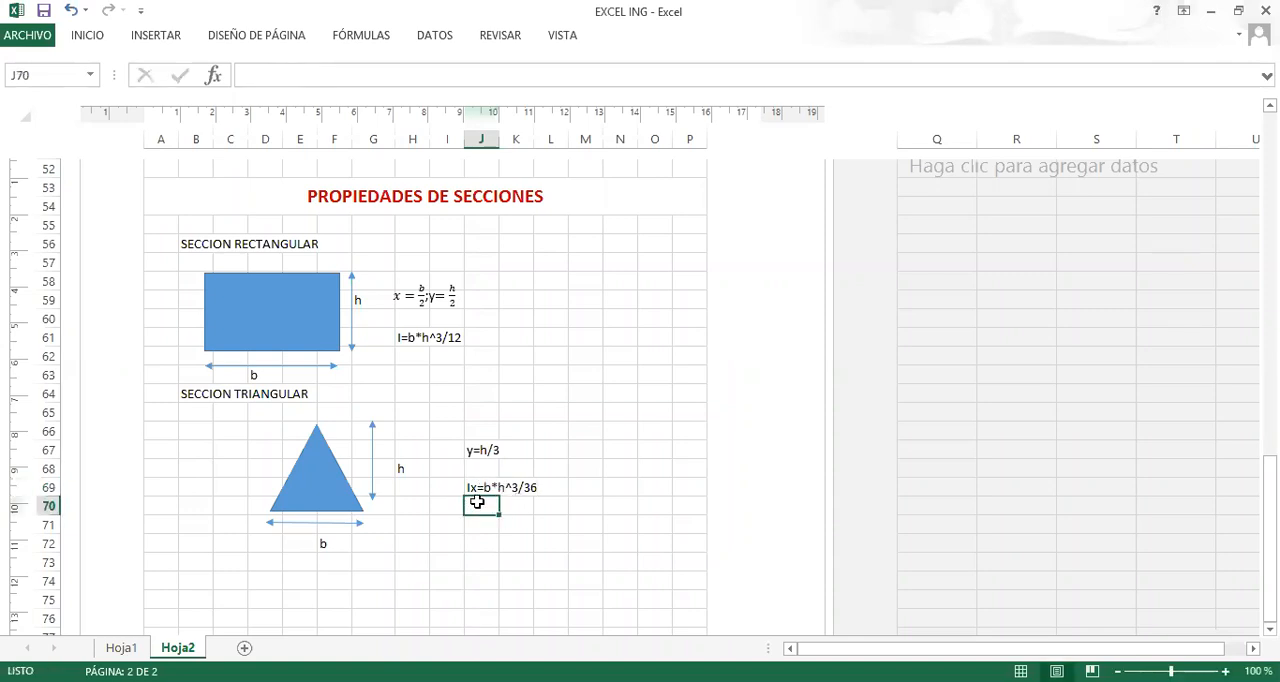
Enter the triangle's moment of inertia about y as the text Iy=b^3*h/36 in J70.
type("i")
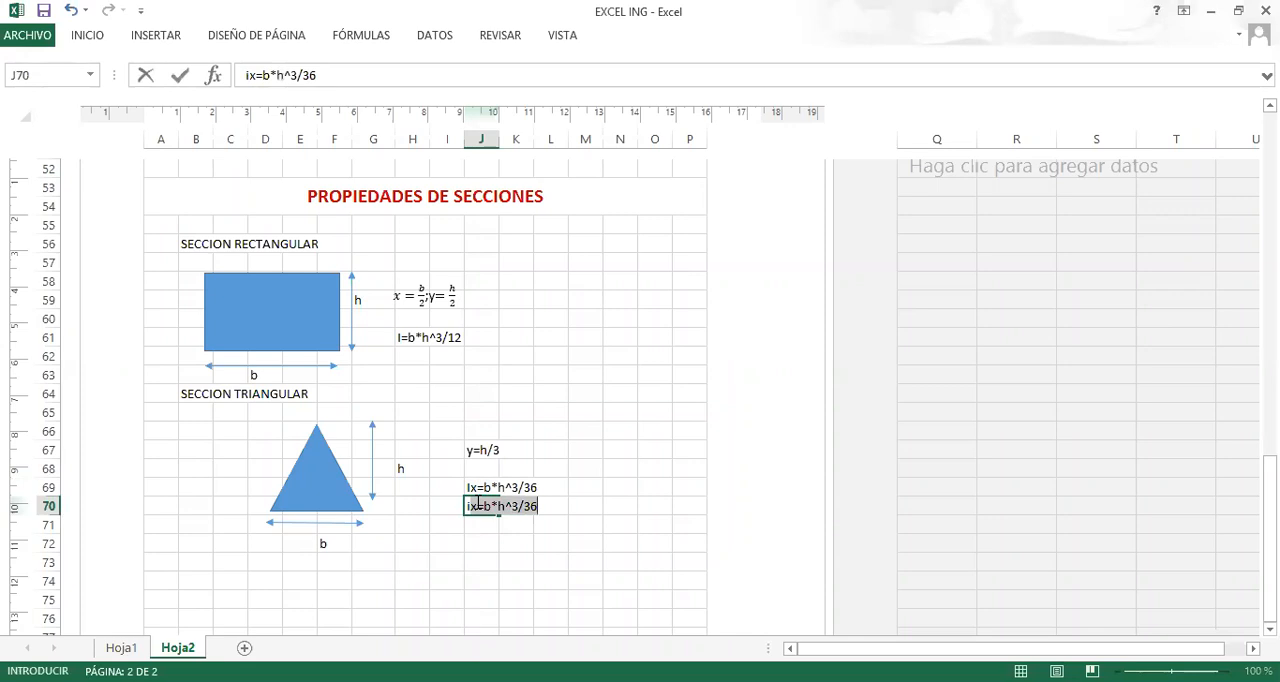
key("BackSpace")
key("BackSpace")
type("Ix=")
key("BackSpace")
key("BackSpace")
type("y=")
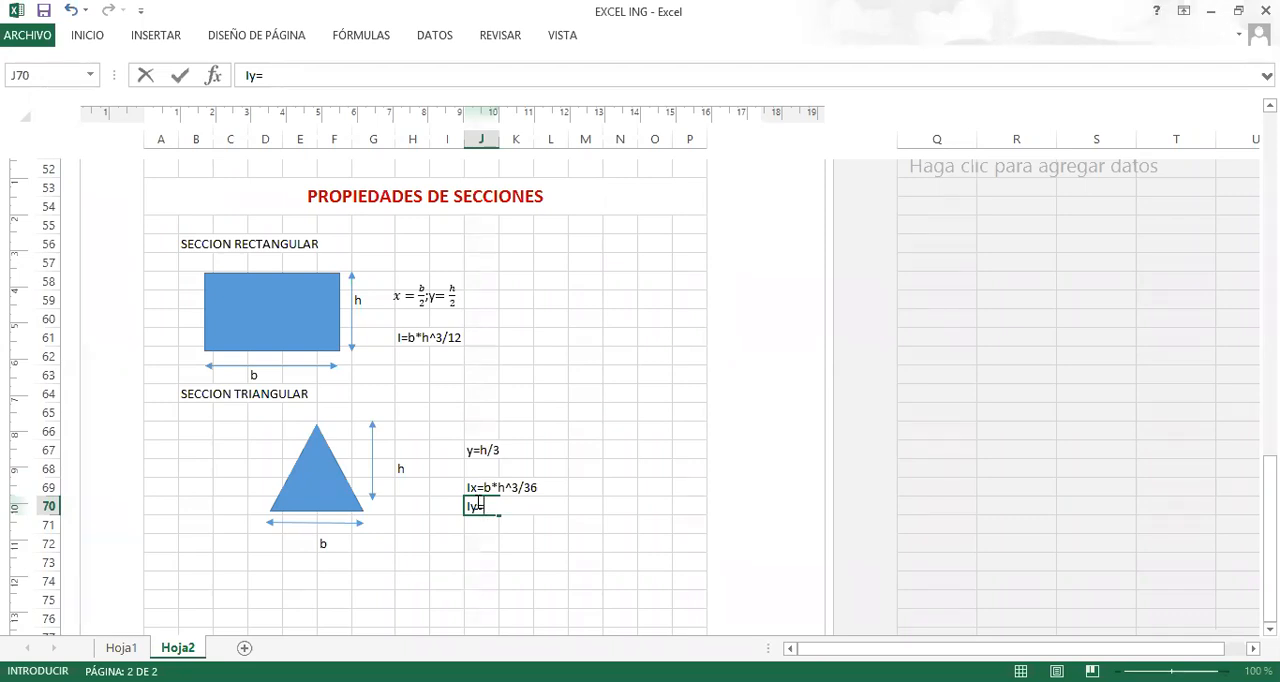
type("b^3*h/36")
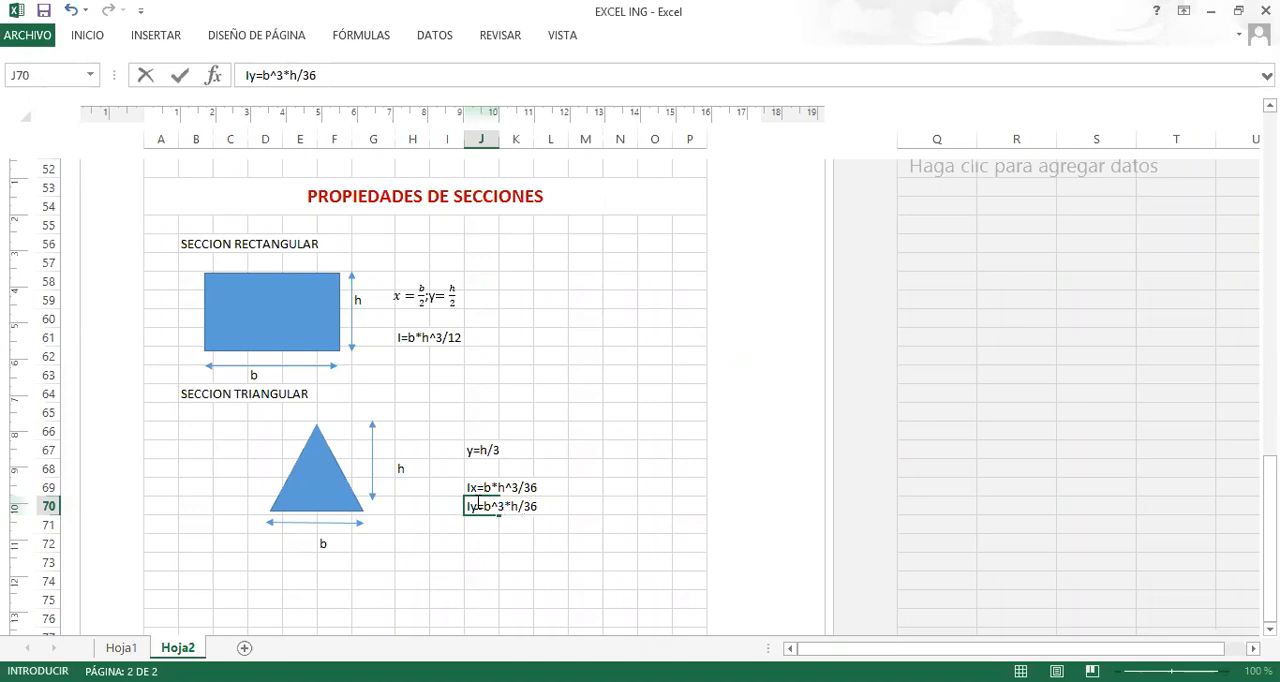
key("Return")
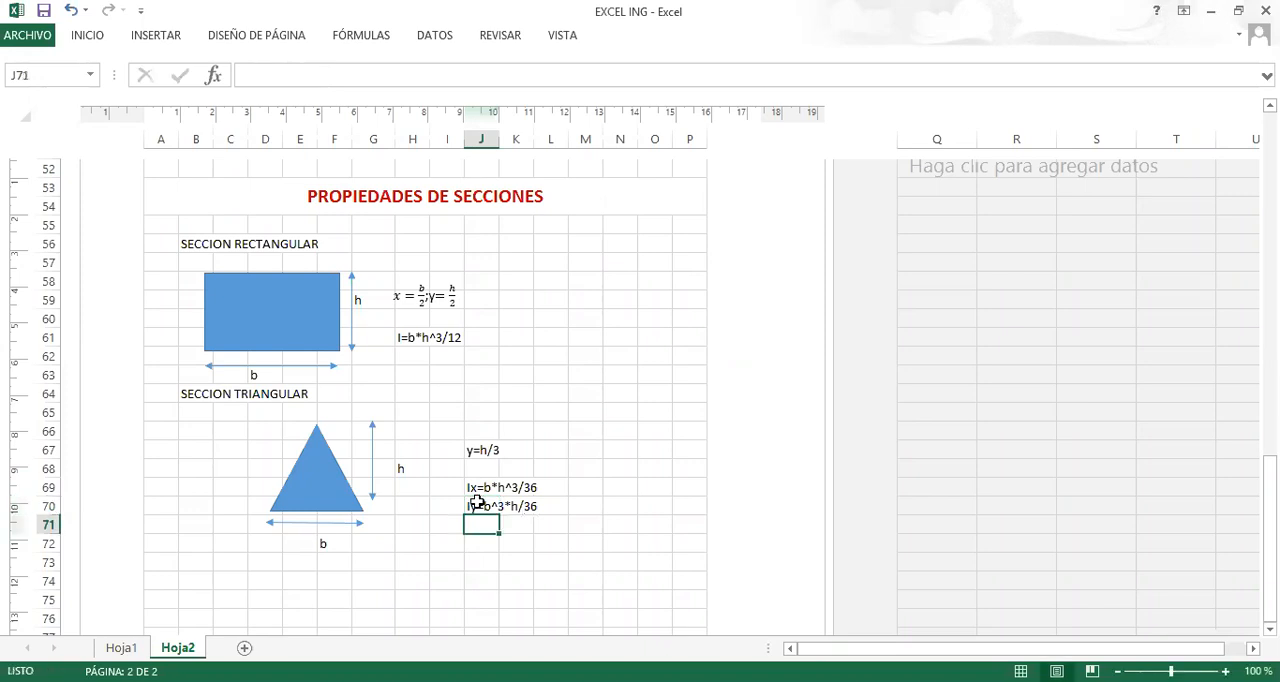
Enter the label SECCION CIRCULAR in B73, below the triangular section.
left_click(433, 560)
scroll(407, 468, "down", 1)
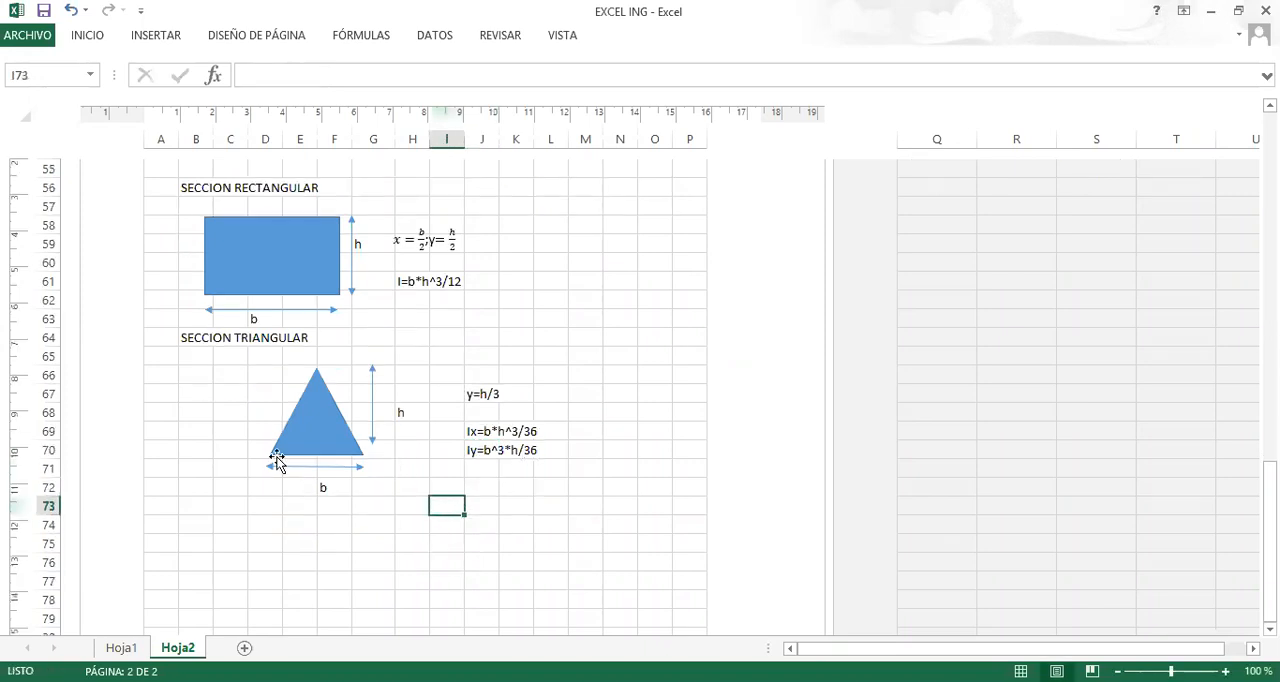
left_click(196, 503)
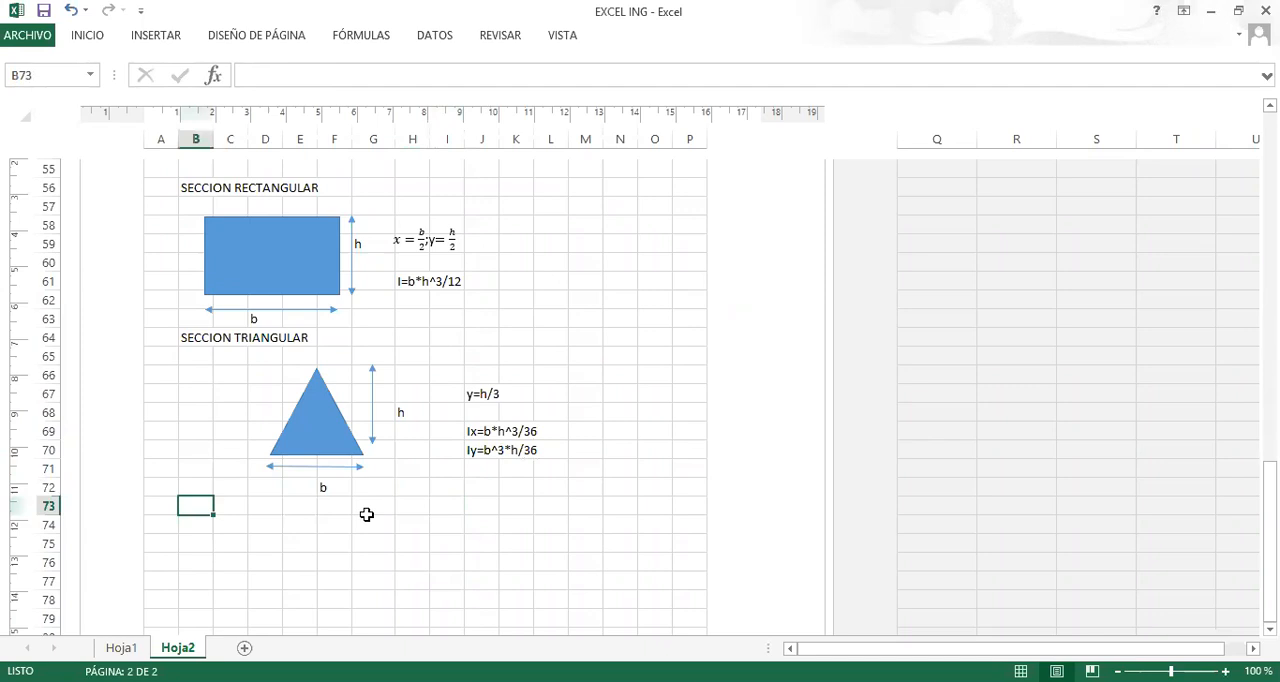
type("cs")
key("BackSpace")
key("BackSpace")
type("EC")
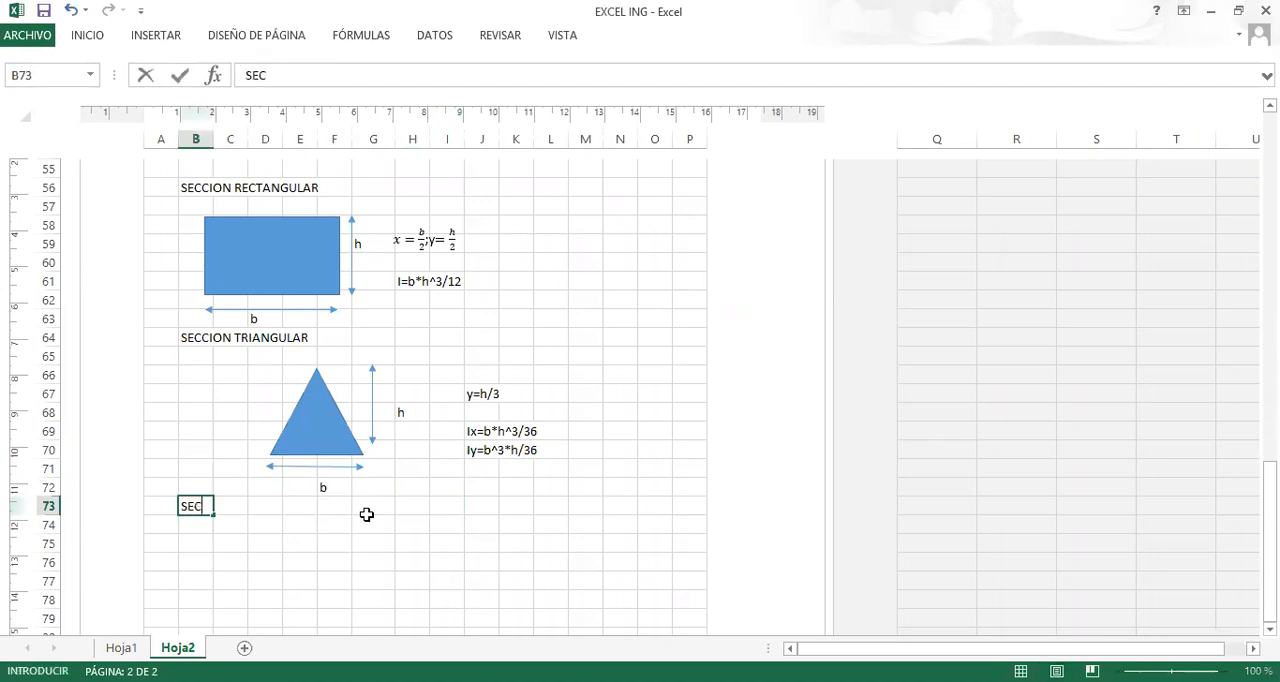
type("CION SIRCULAR")
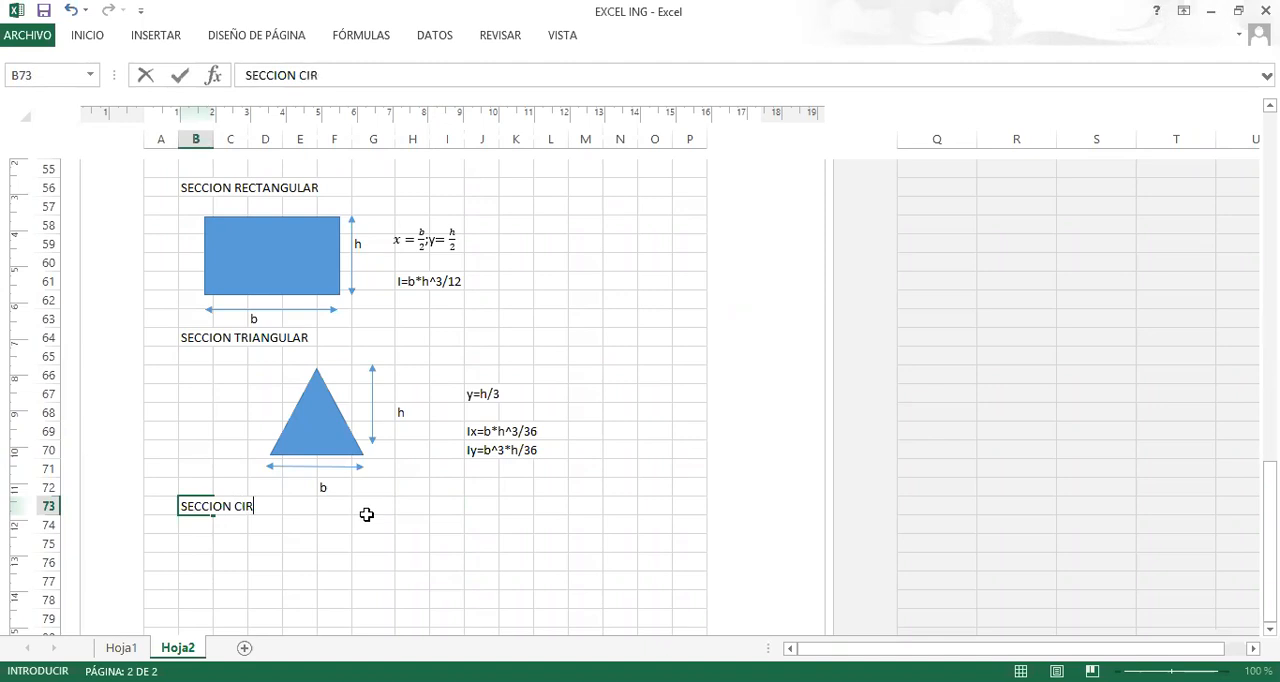
key("Return")
Draw a circle below the SECCION CIRCULAR label, spanning about E76 to G81.
key("Right")
key("Right")
key("Right")
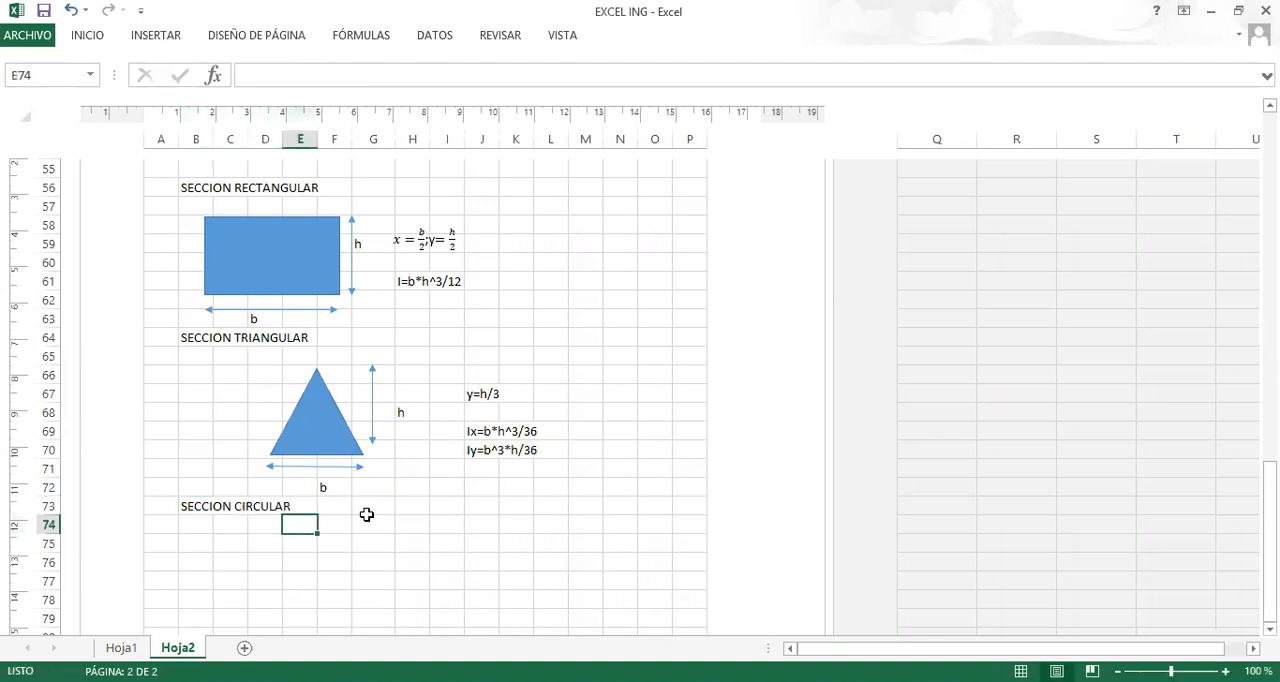
left_click(155, 40)
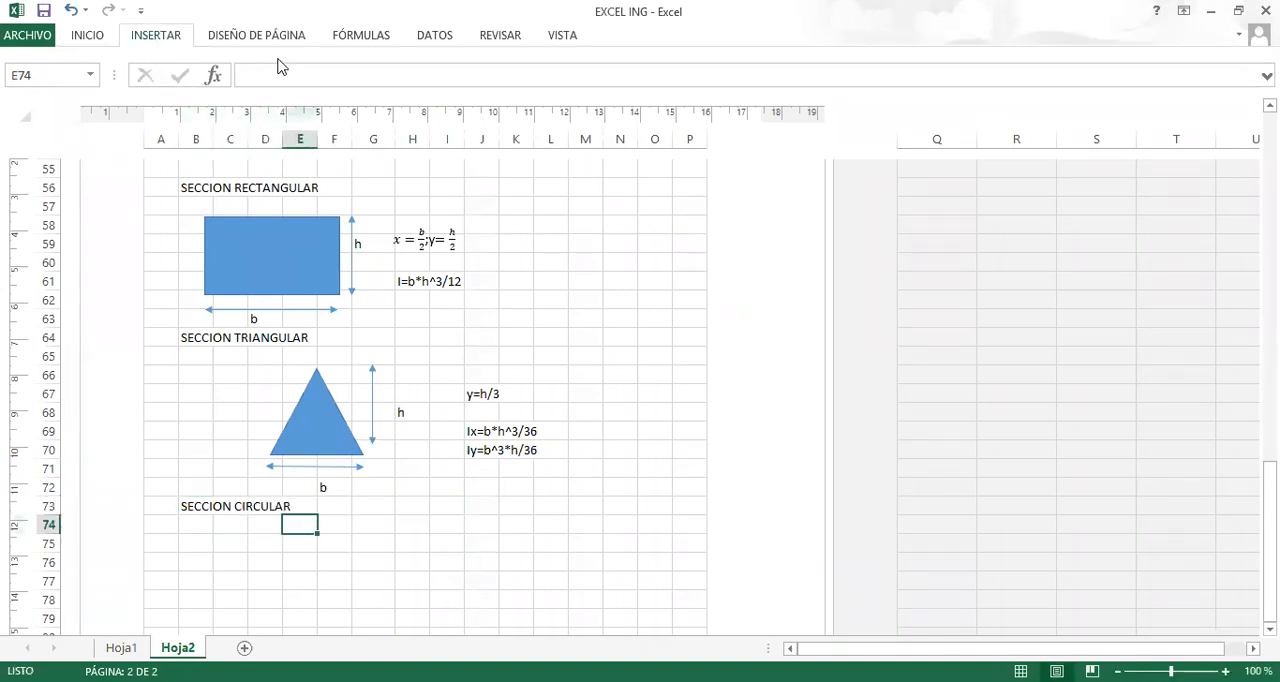
left_click(277, 62)
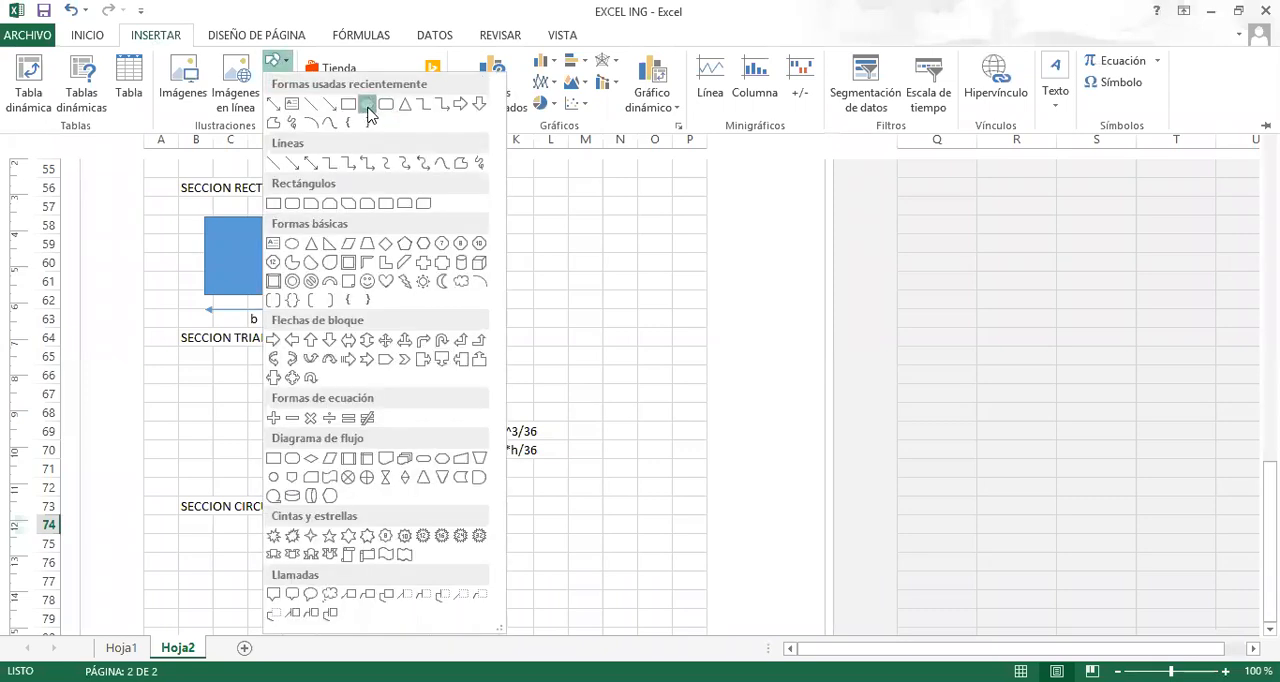
left_click(367, 105)
scroll(300, 380, "down", 3)
left_click_drag(283, 392, 385, 490)
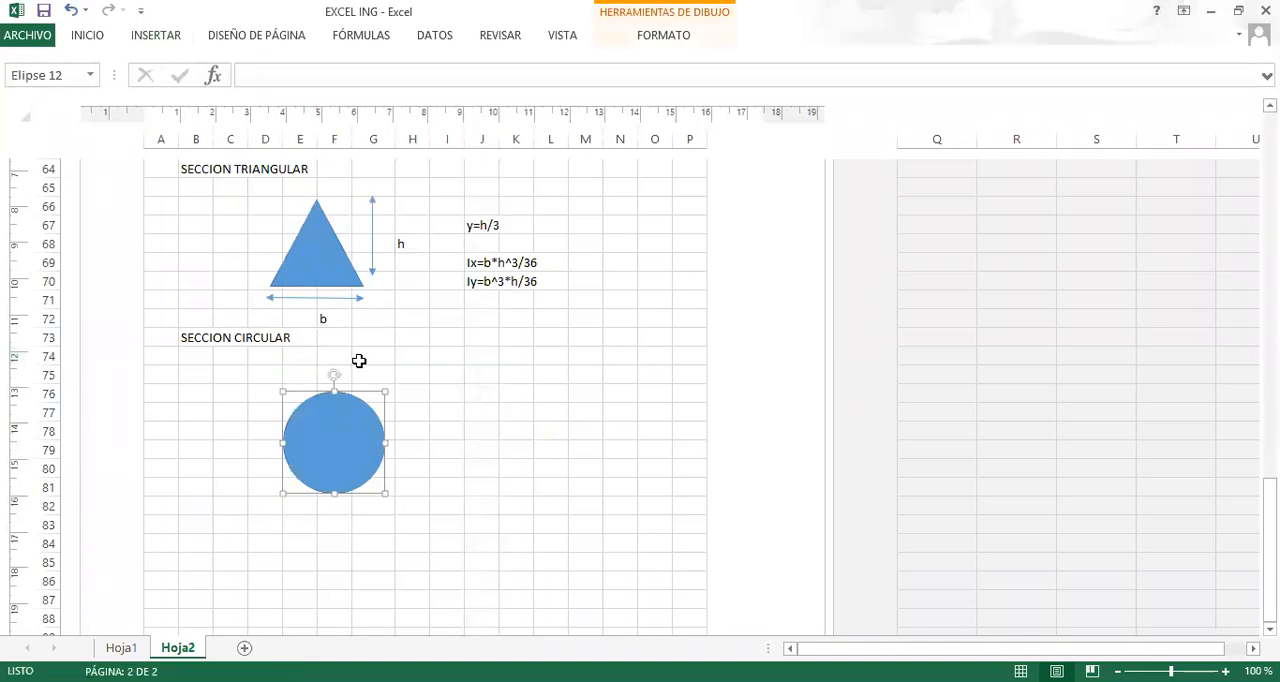
Enter the circle's centroid formula as the text Y=D/2 in J77, beside the circular section.
scroll(300, 300, "up", 3)
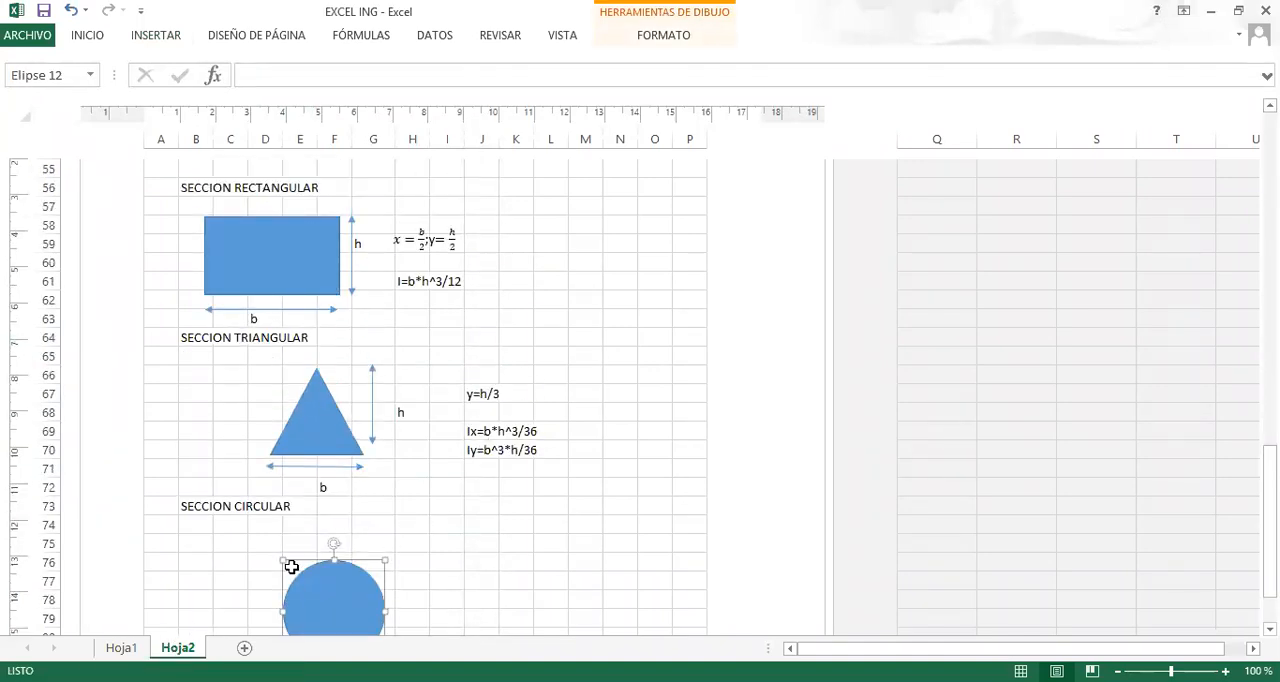
scroll(437, 557, "down", 2)
scroll(437, 555, "up", 2)
scroll(272, 400, "down", 2)
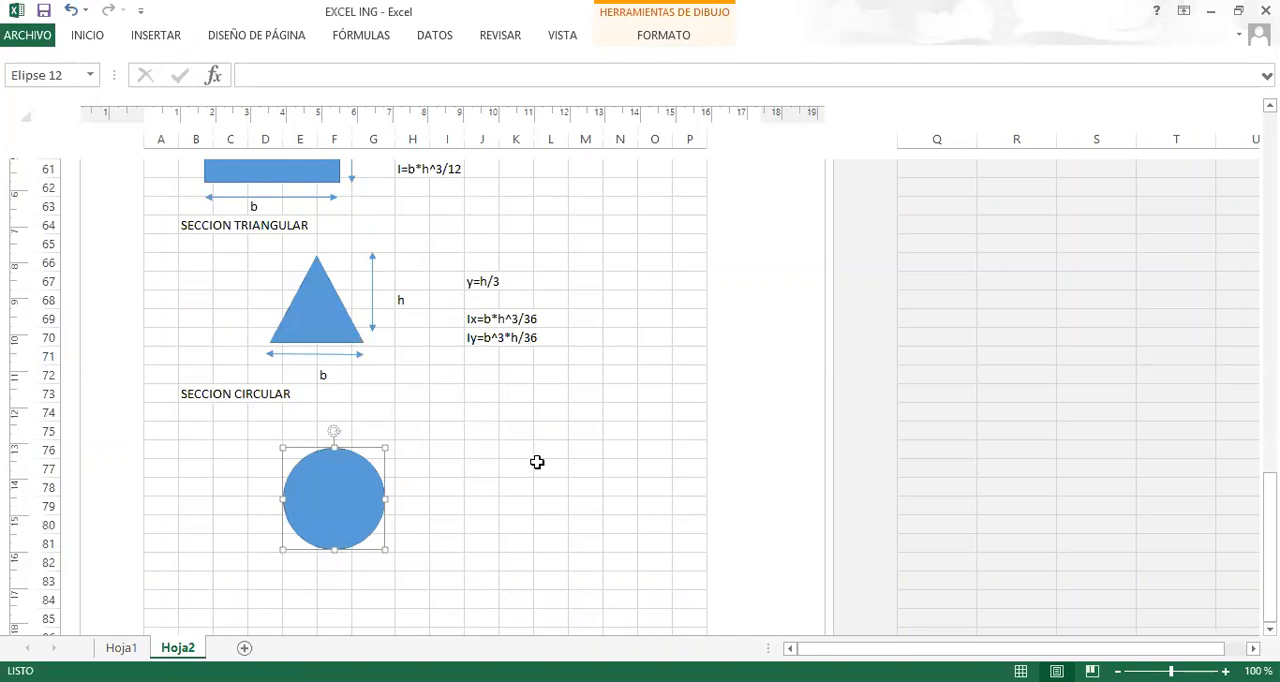
scroll(471, 413, "up", 6)
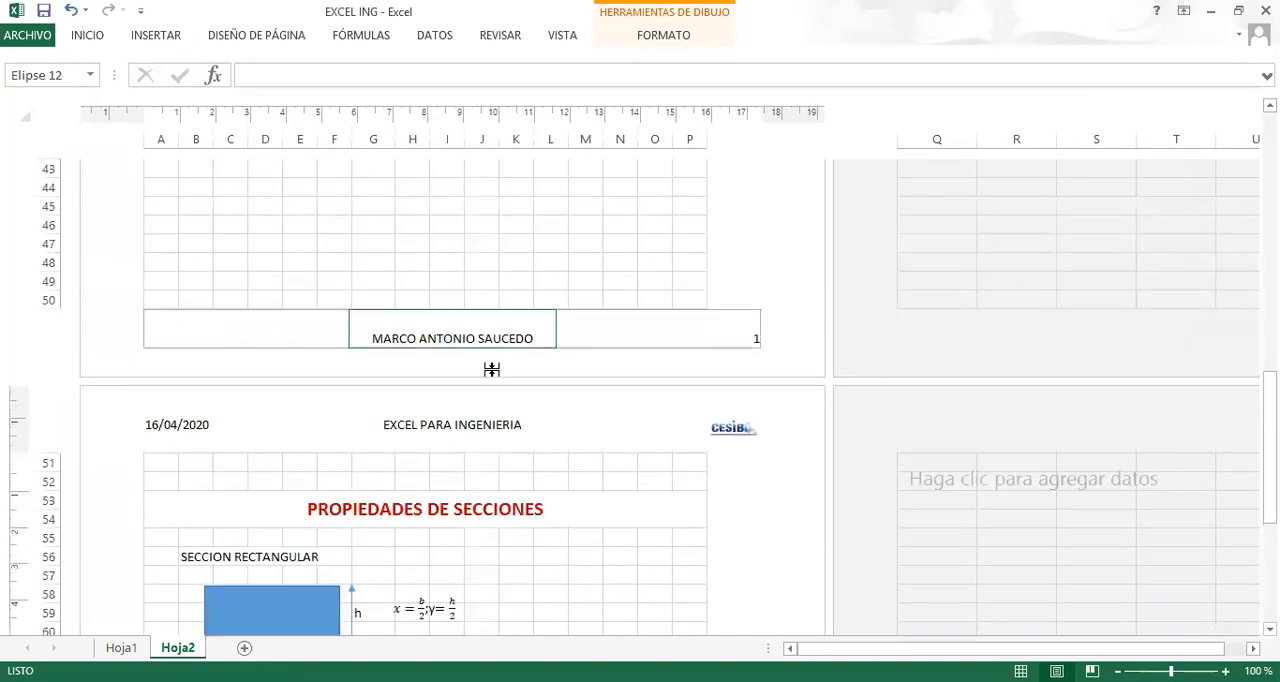
scroll(491, 369, "down", 4)
scroll(473, 450, "down", 4)
left_click(475, 358)
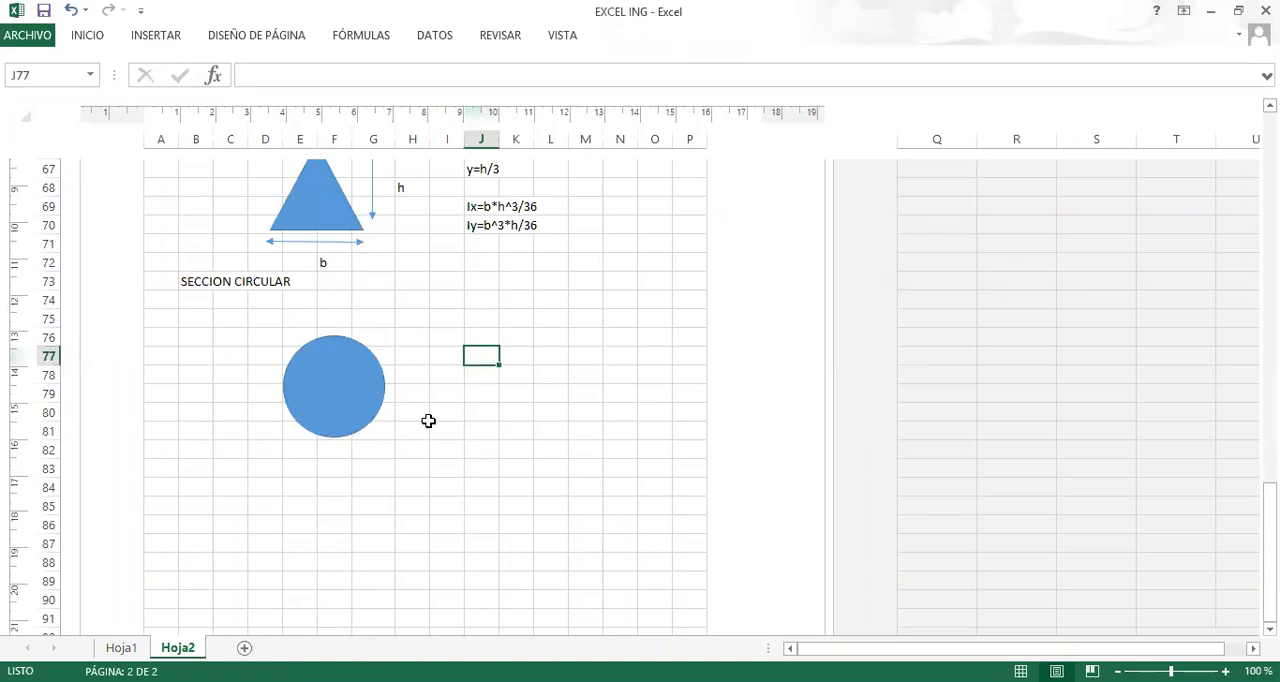
type("Y")
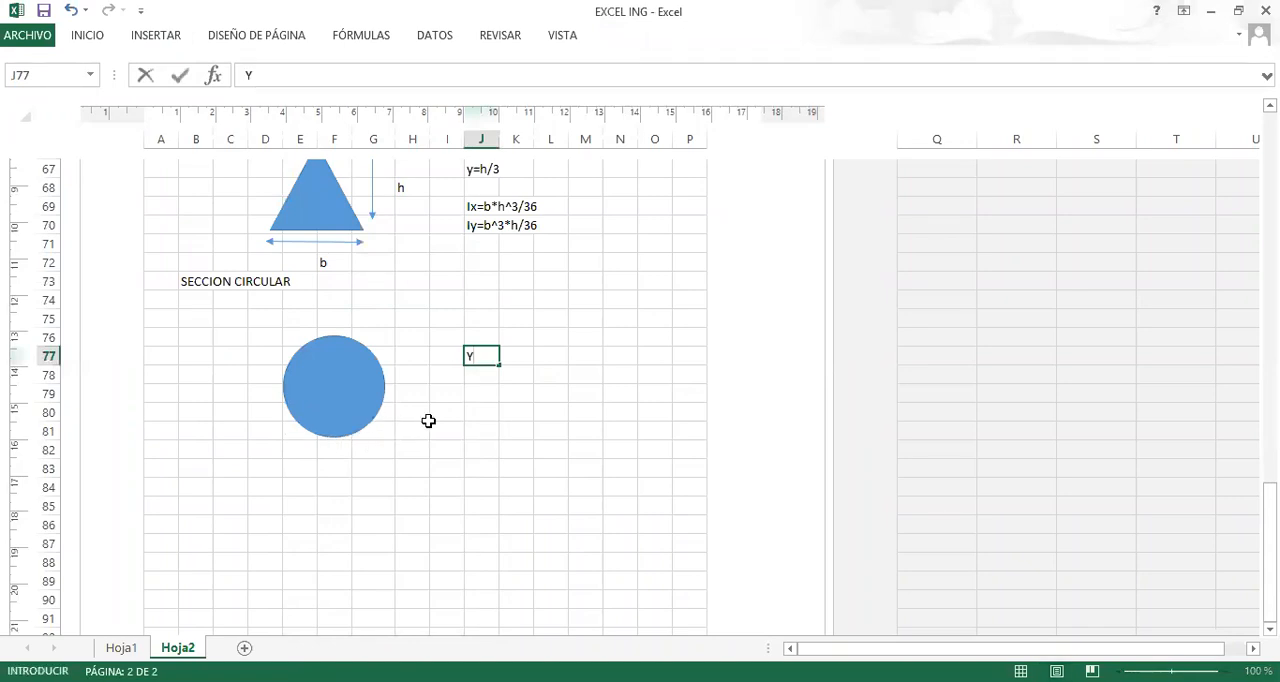
type("=D/2")
key("Return")
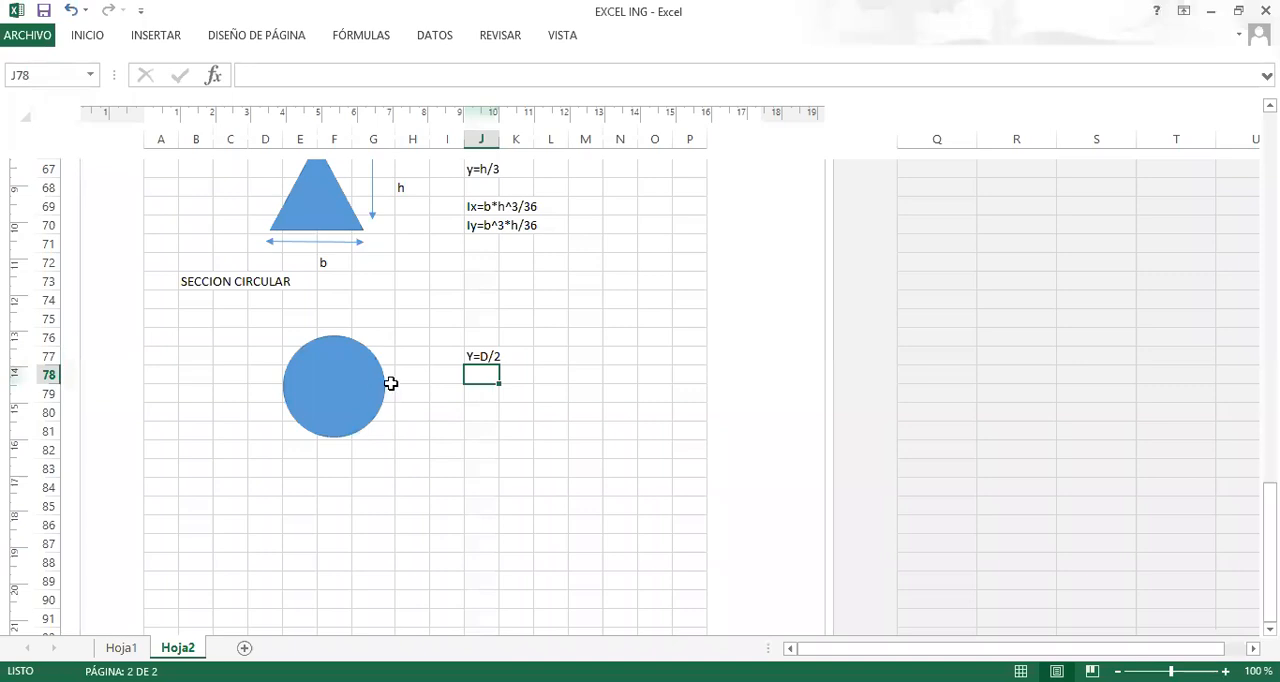
Copy the triangle's base dimension arrow to just above the circle and label it d in F75.
left_click(323, 246)
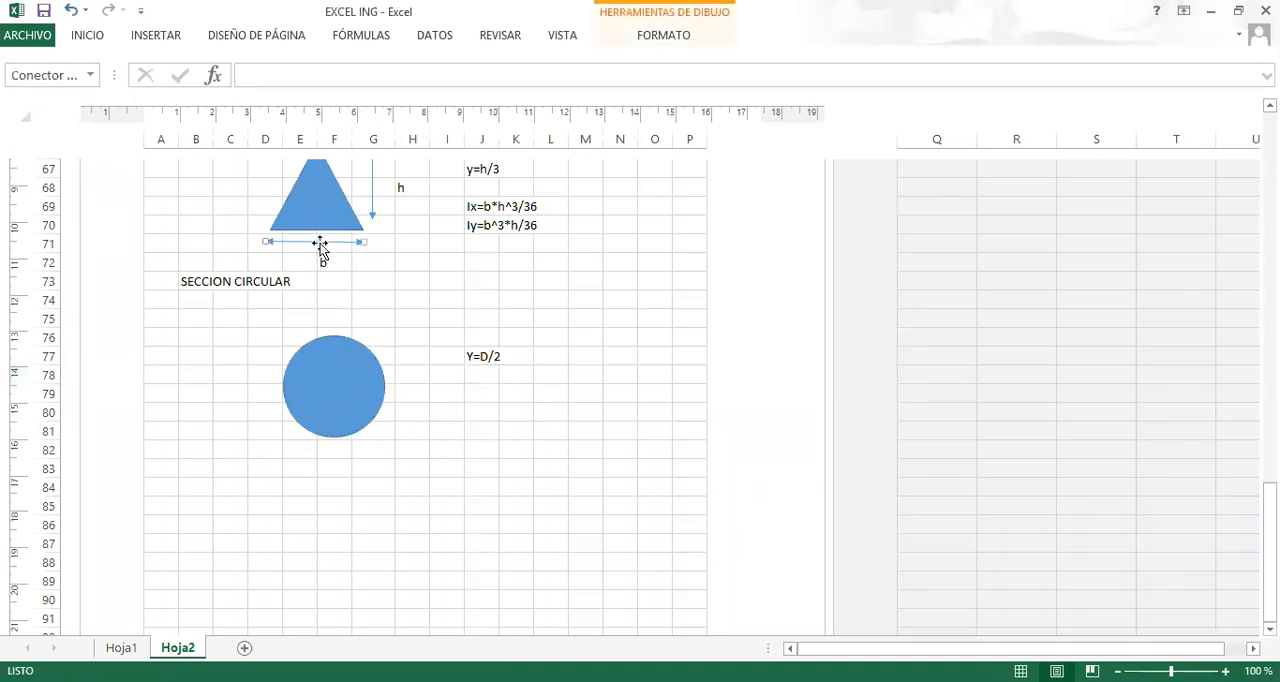
mouse_move(325, 255)
left_mouse_down()
mouse_move(346, 294)
mouse_move(339, 329)
left_mouse_up()
left_click(338, 319)
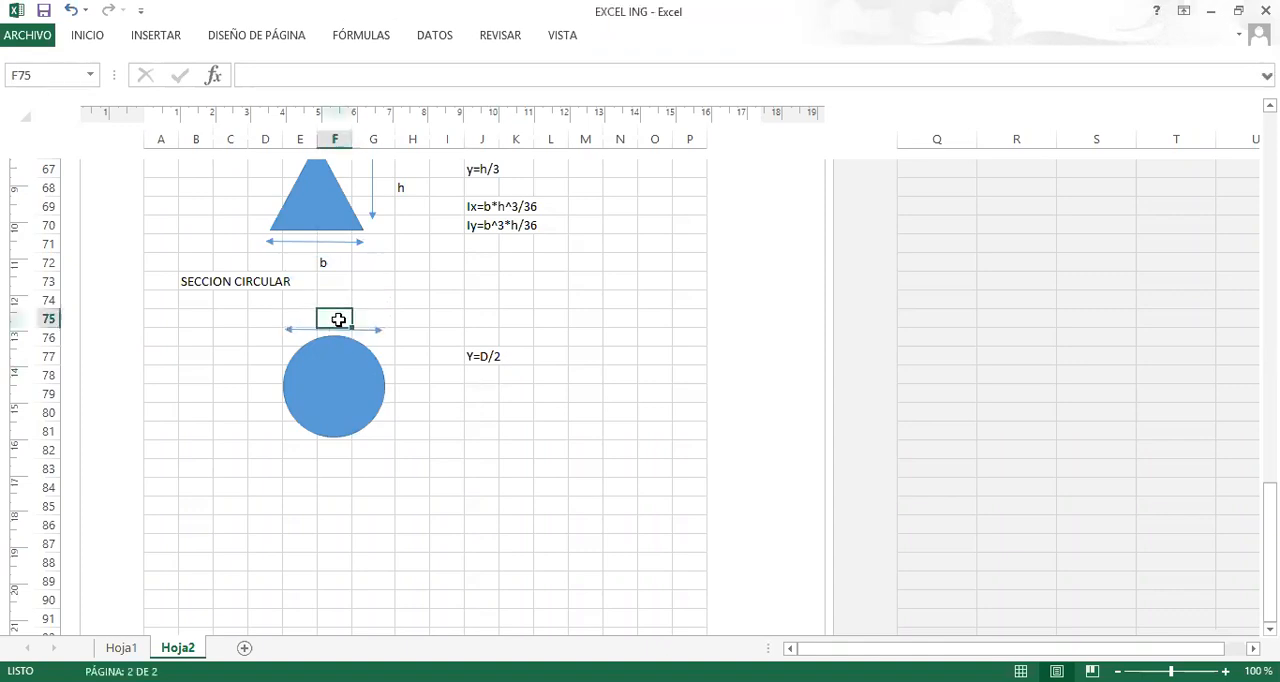
type("d")
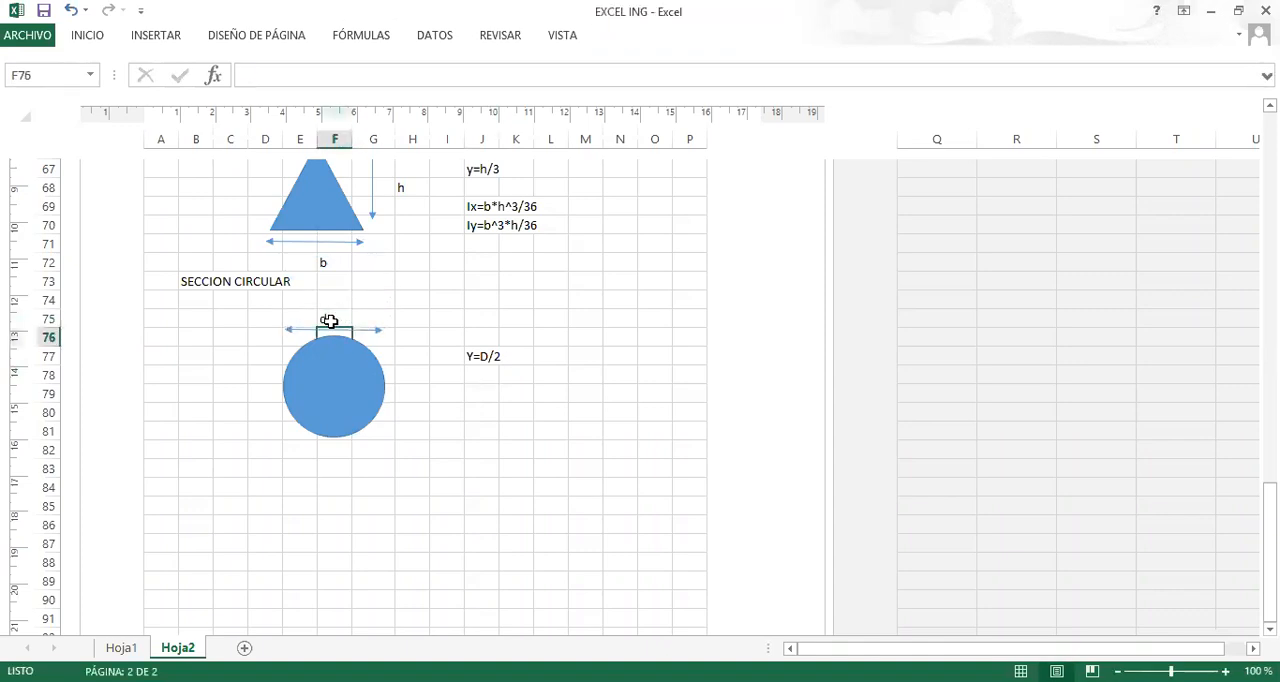
Enter the circle's moment of inertia about x as the text Ix=PI/64*D^4 in J78.
left_click(479, 380)
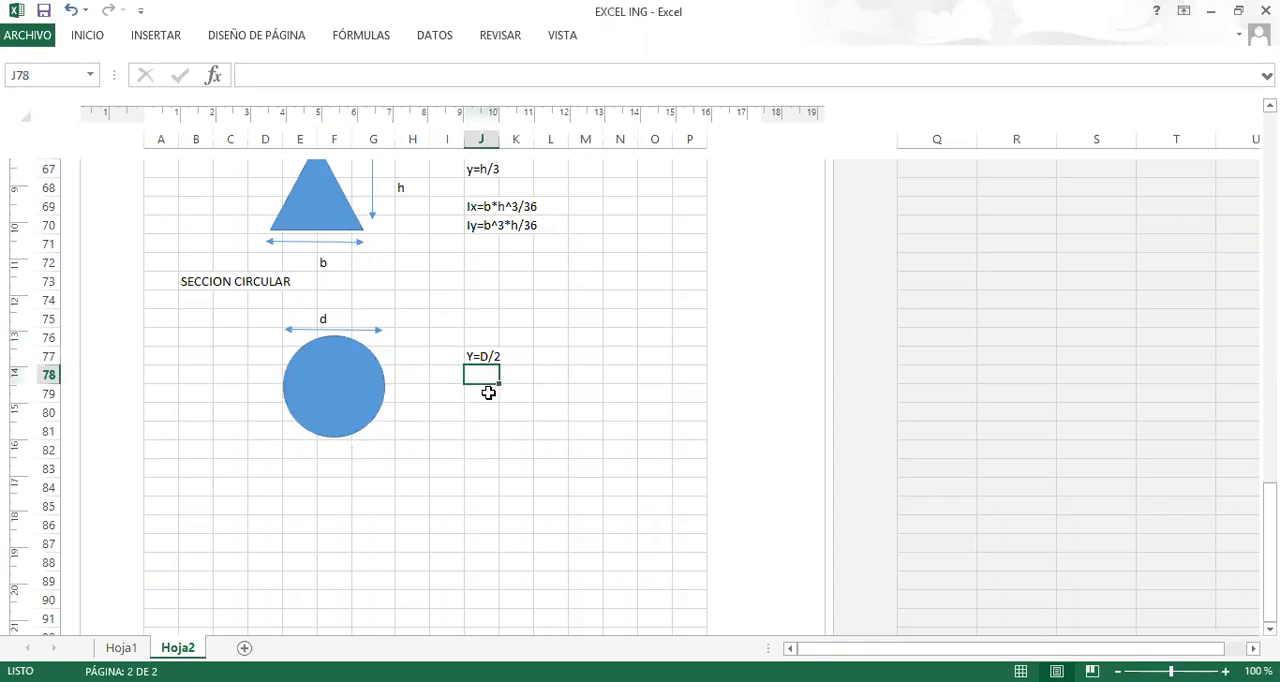
type("i")
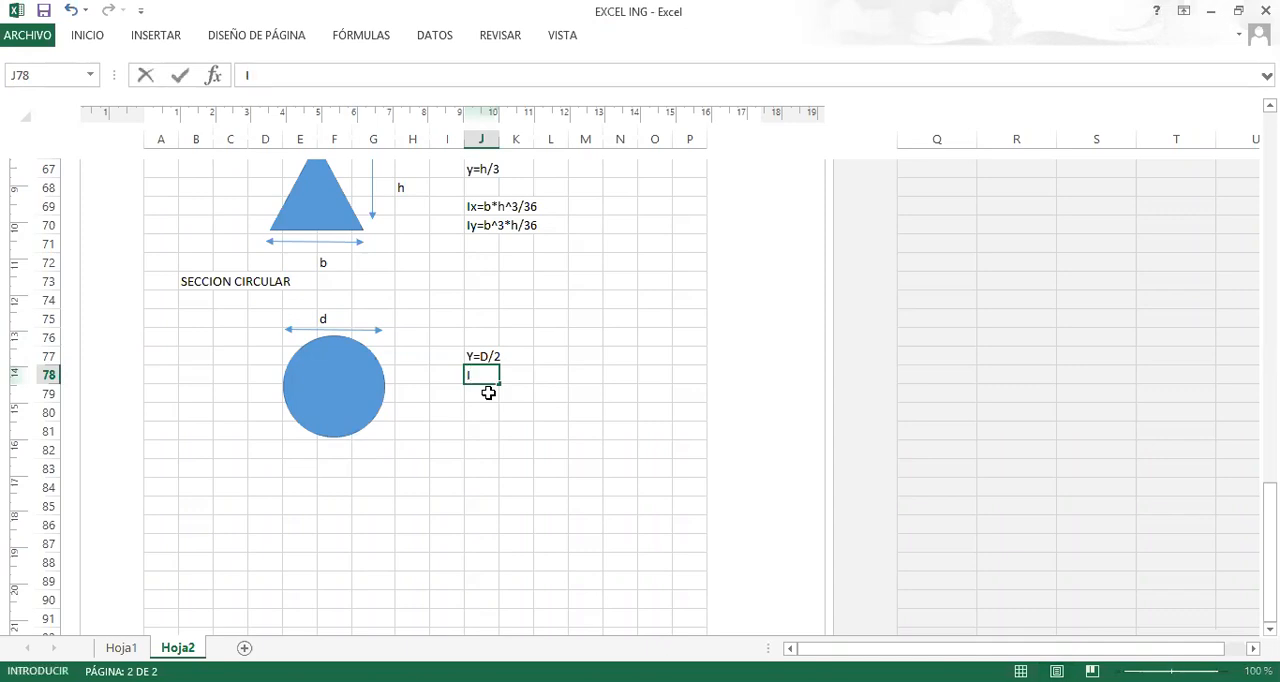
key("BackSpace")
key("BackSpace")
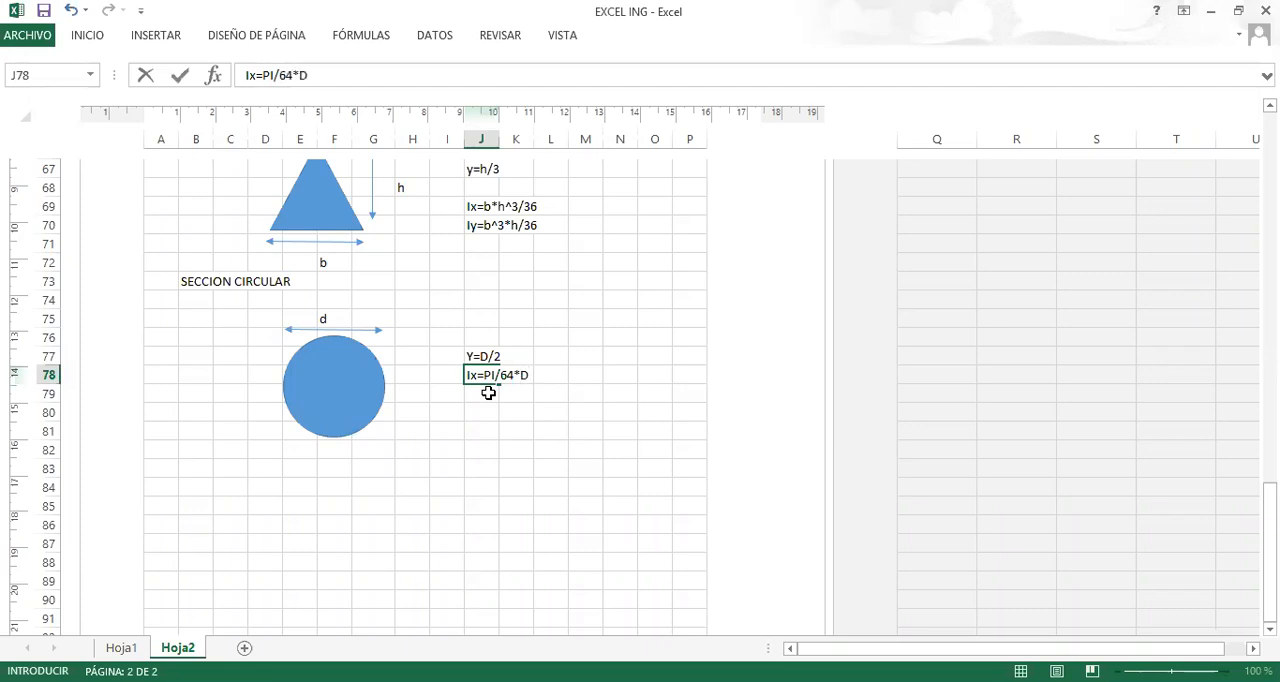
type("^4")
left_click(484, 411)
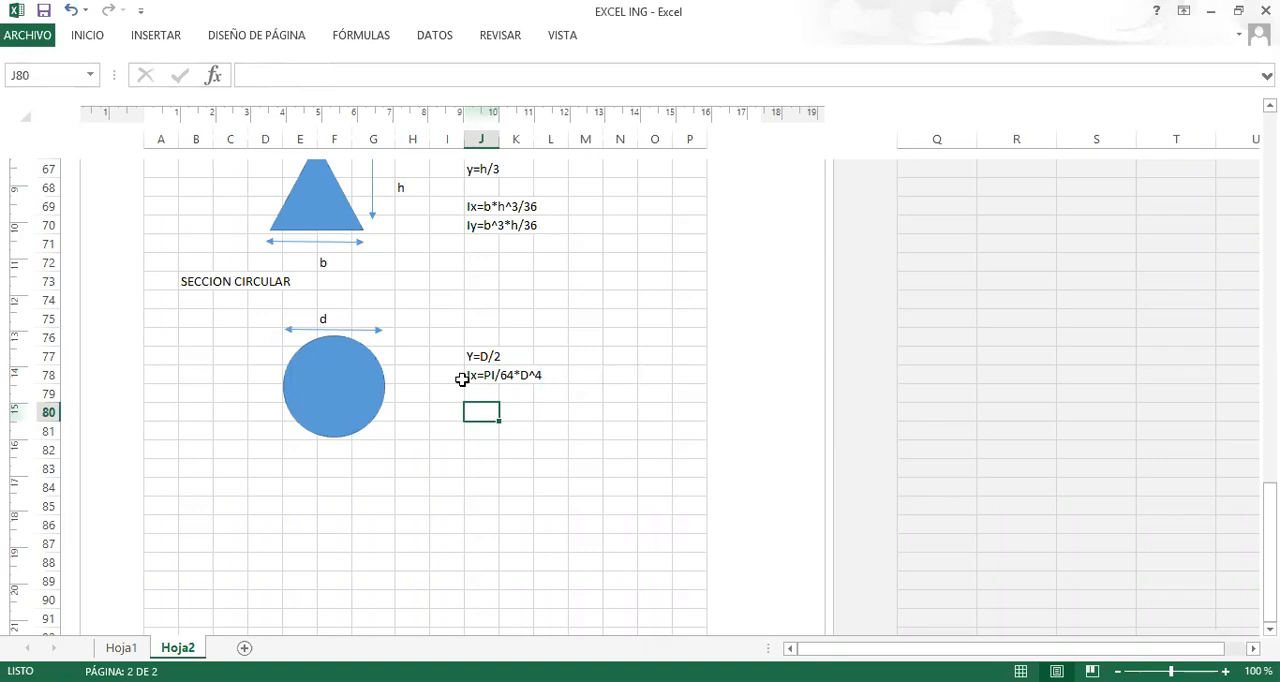
Review the rectangular, triangular and circular section drawings and formulas, and the blank page that follows them.
scroll(483, 368, "up", 10)
scroll(483, 374, "down", 5)
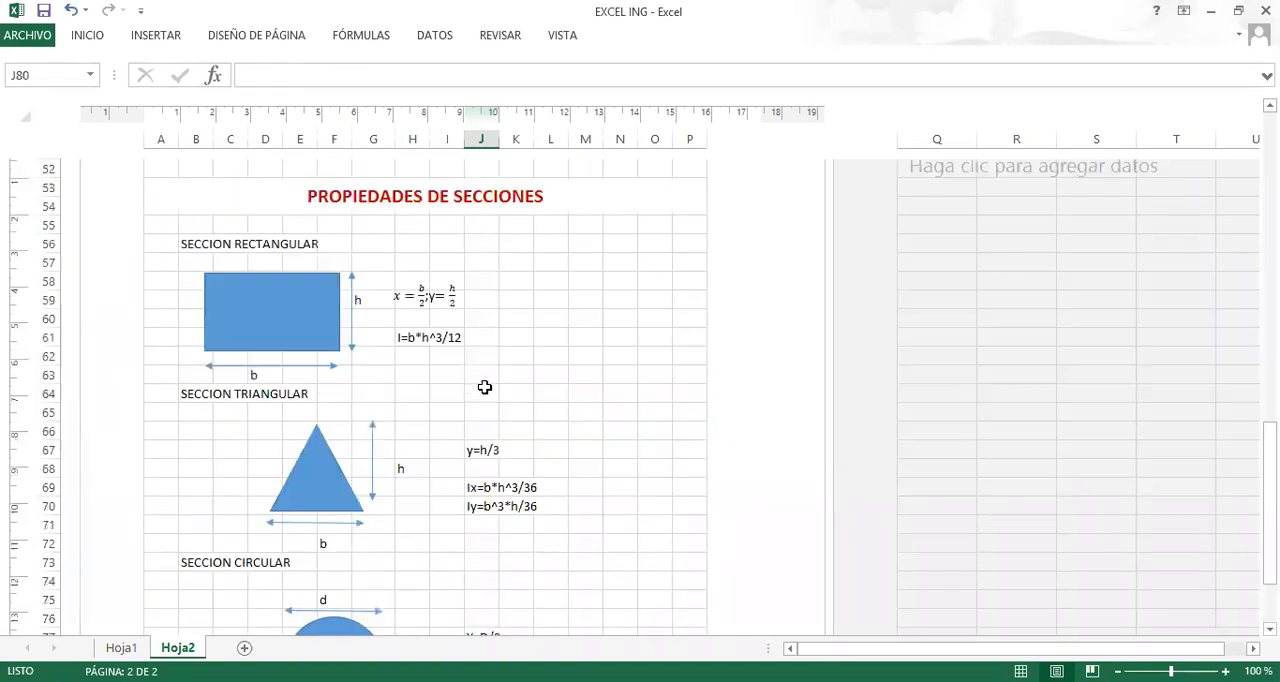
scroll(484, 387, "down", 1)
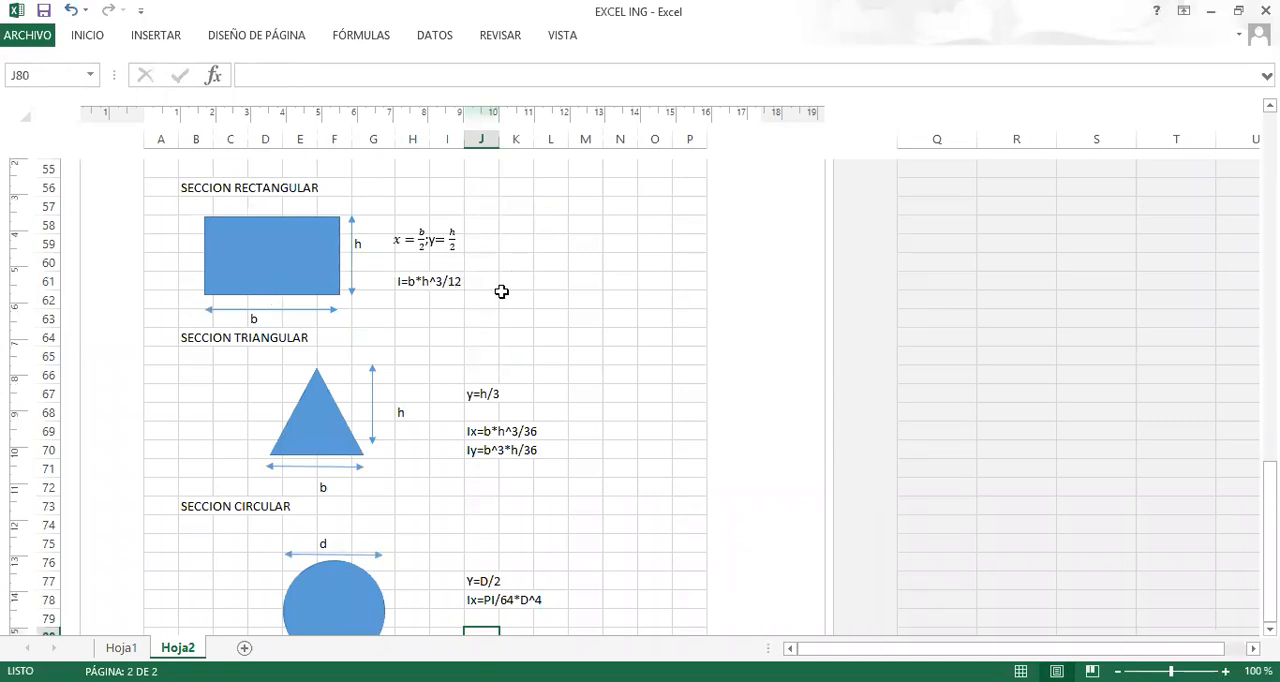
scroll(500, 290, "down", 2)
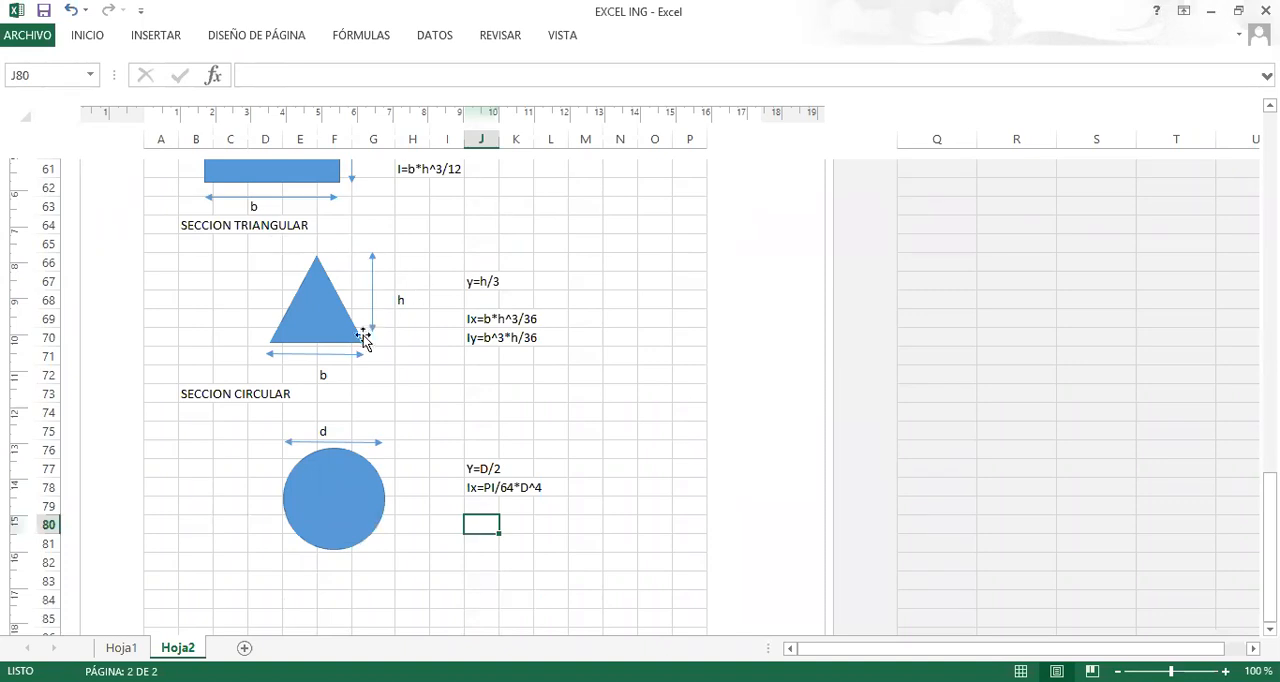
scroll(334, 330, "down", 3)
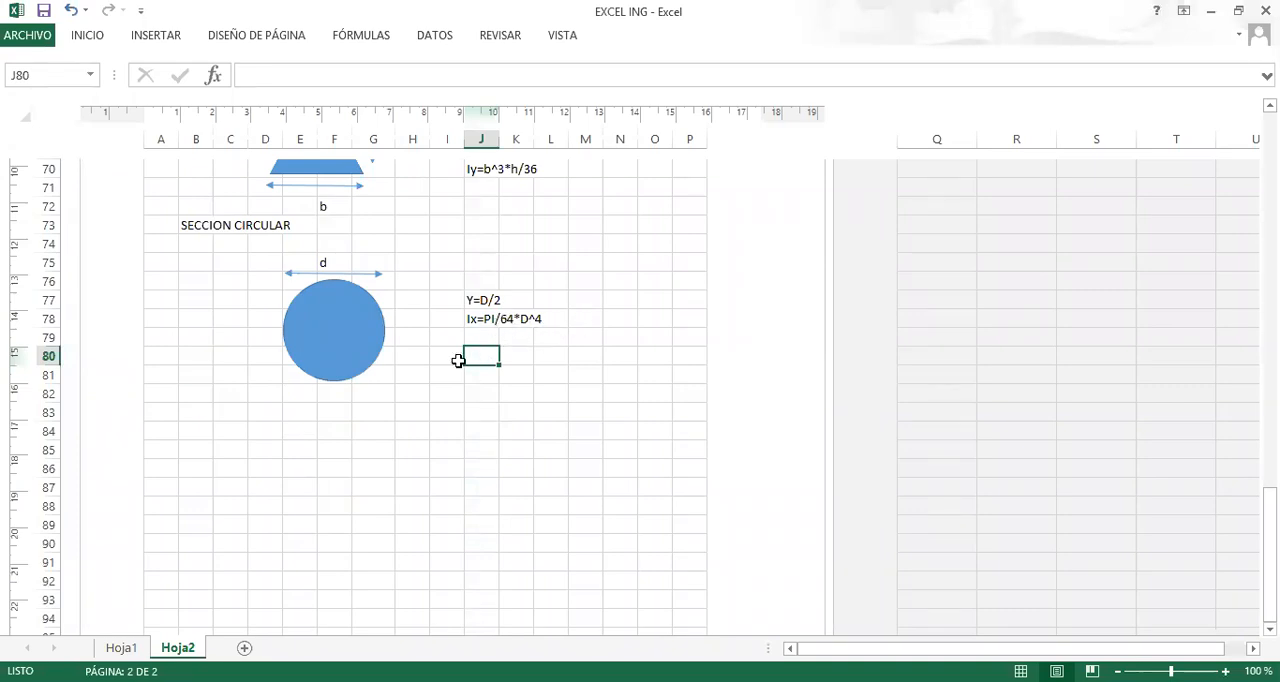
scroll(375, 424, "down", 5)
scroll(375, 424, "down", 5)
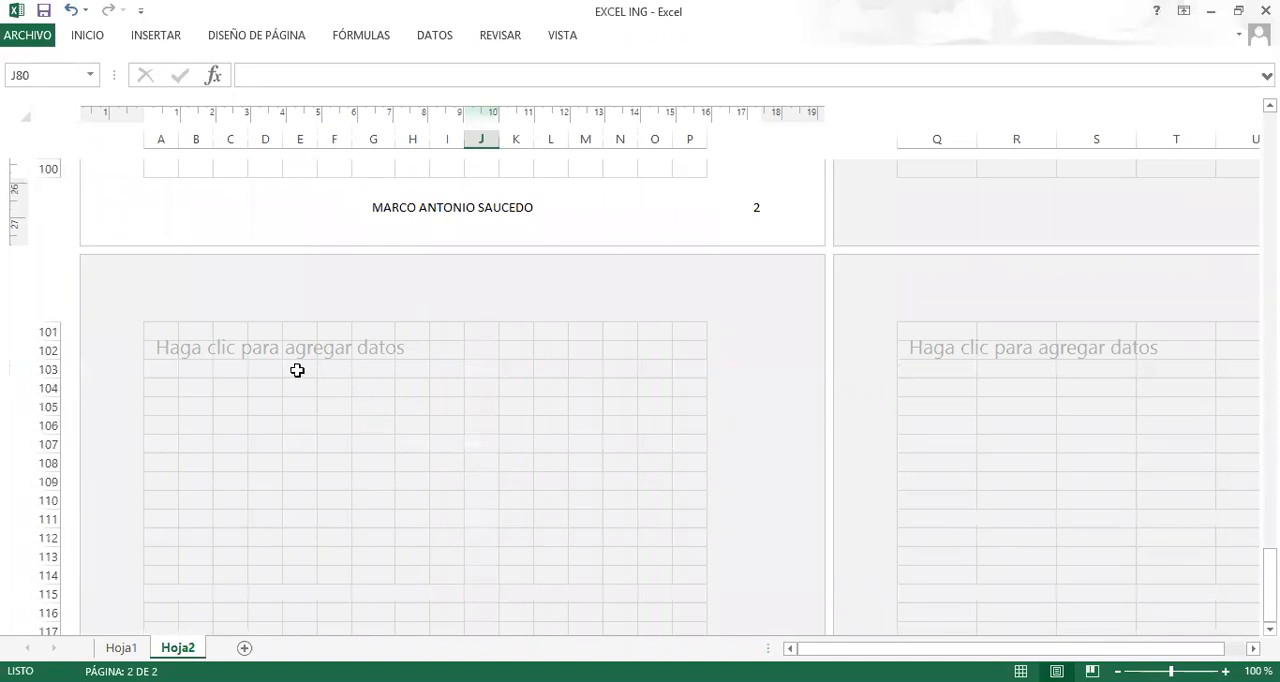
Copy the PROPIEDADES DE SECCIONES title from A53 to A102 at the start of the third page.
scroll(397, 431, "up", 13)
scroll(415, 417, "up", 8)
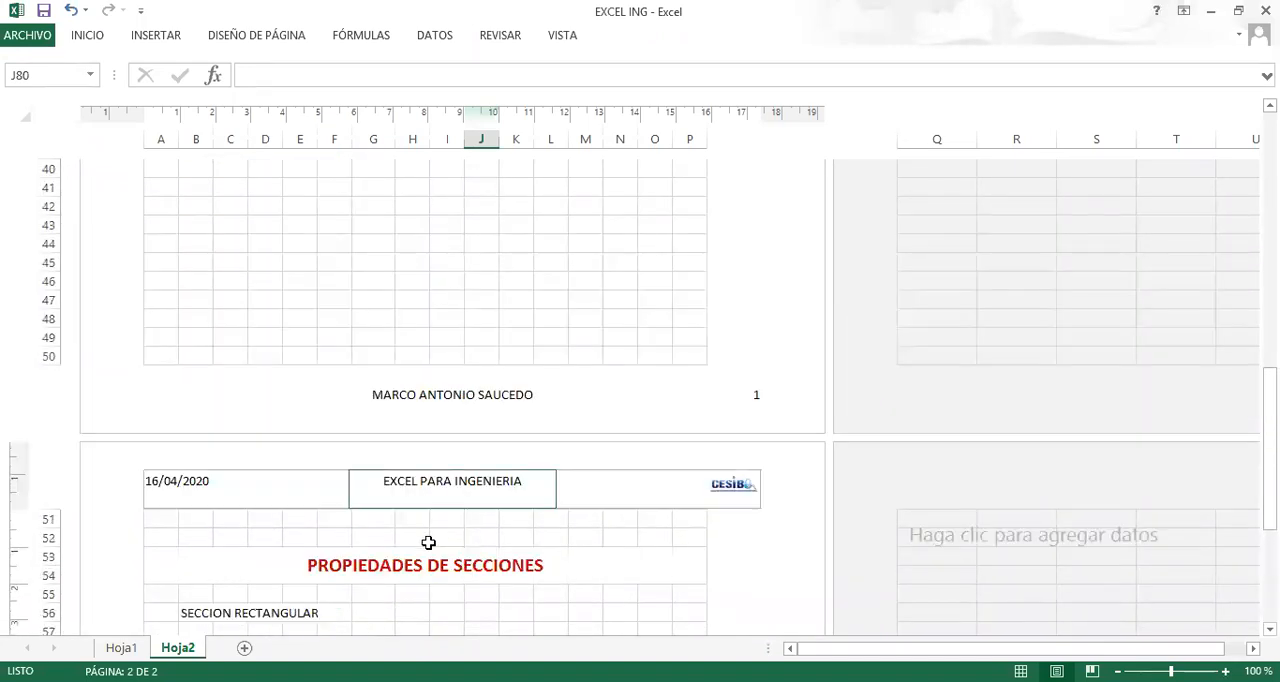
left_click(427, 565)
key("ctrl+c")
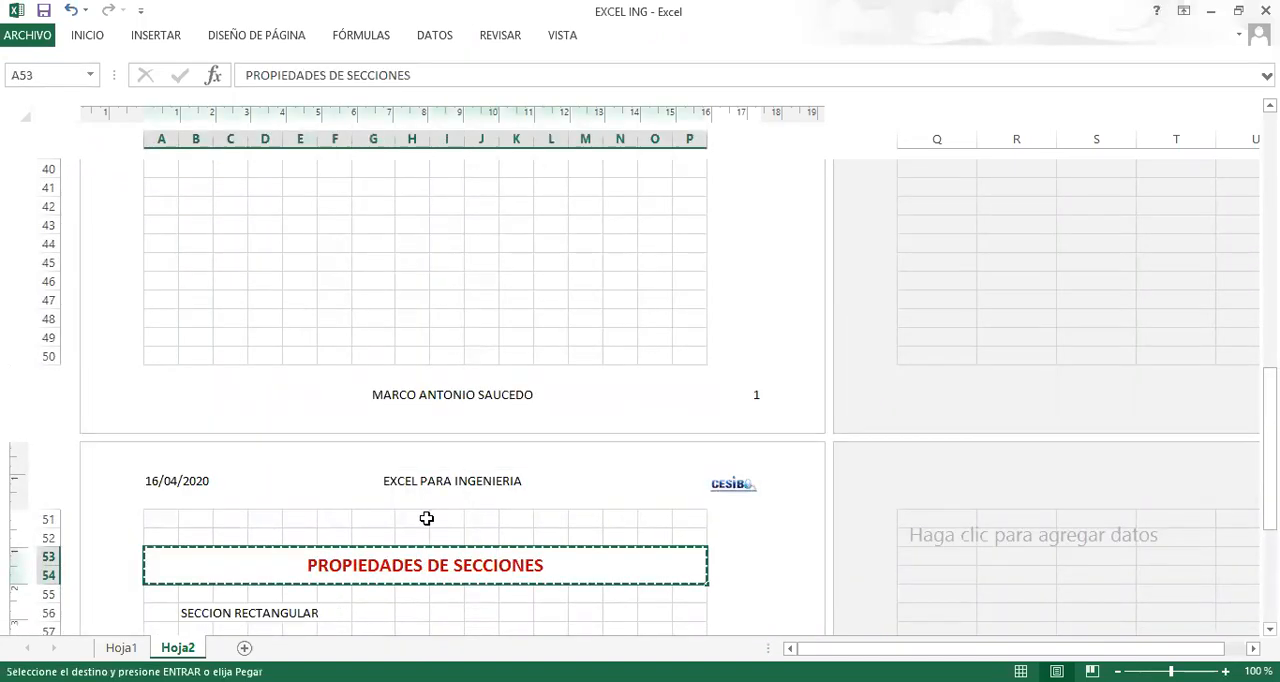
scroll(411, 503, "down", 15)
scroll(352, 460, "down", 2)
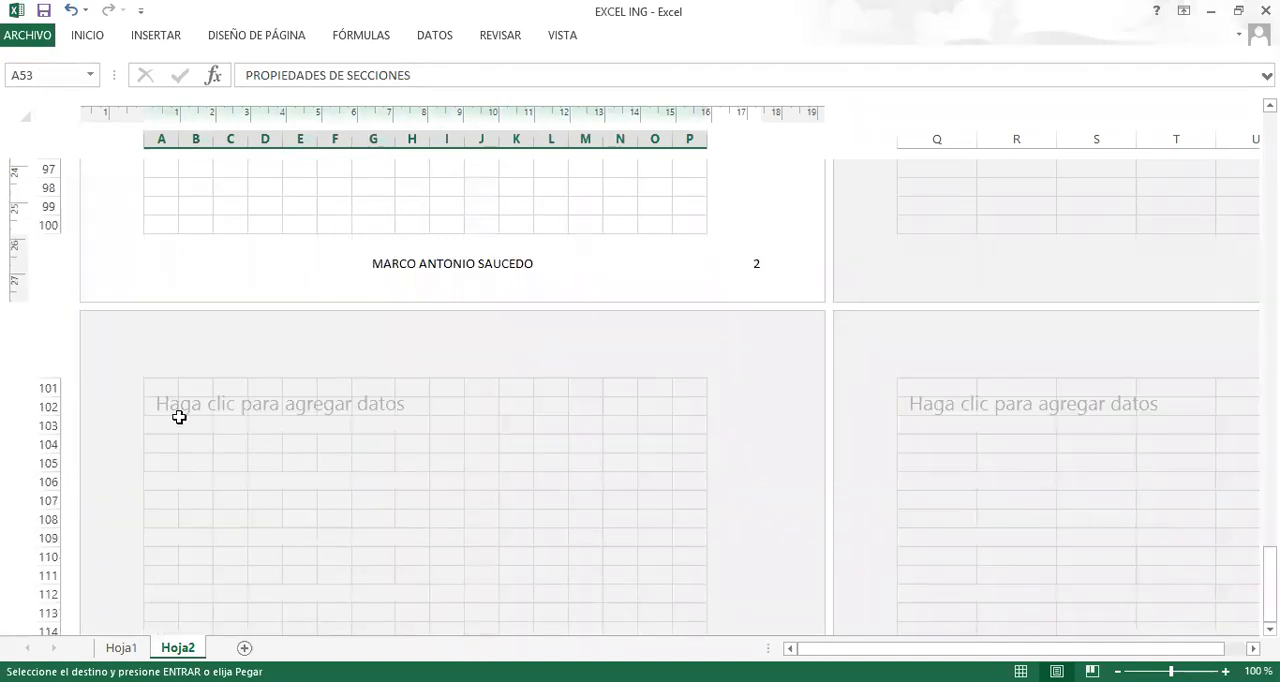
left_click(170, 408)
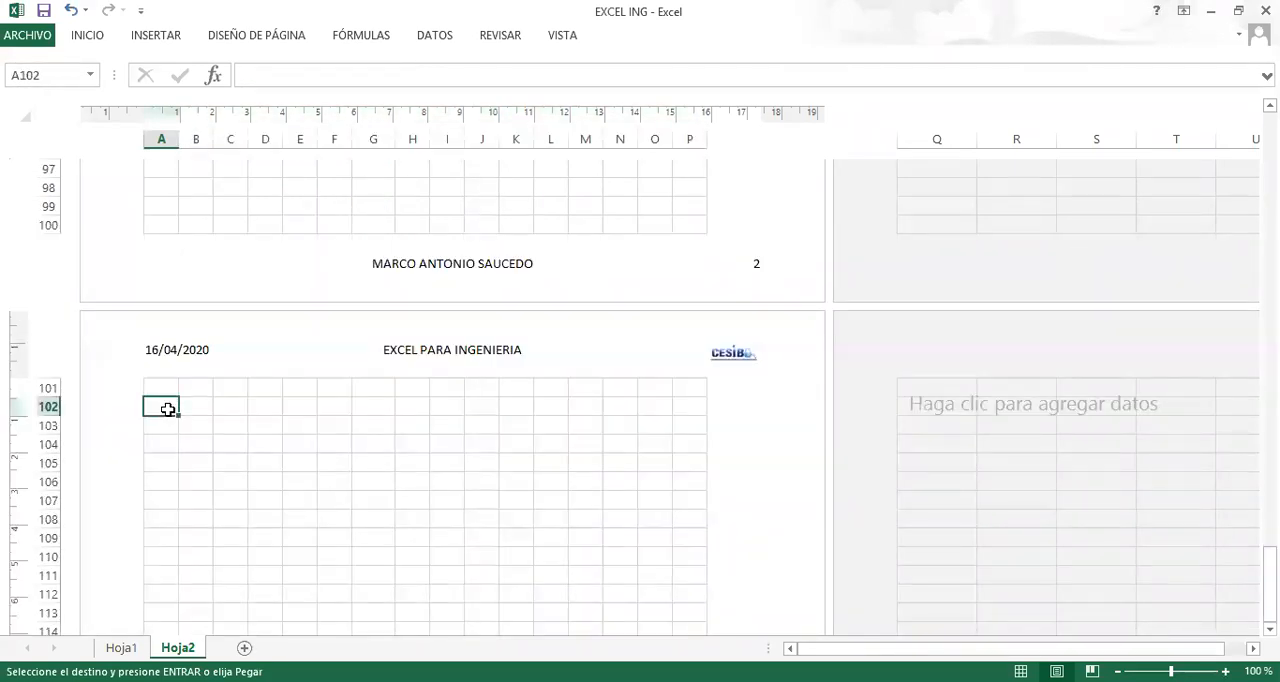
key("ctrl+v")
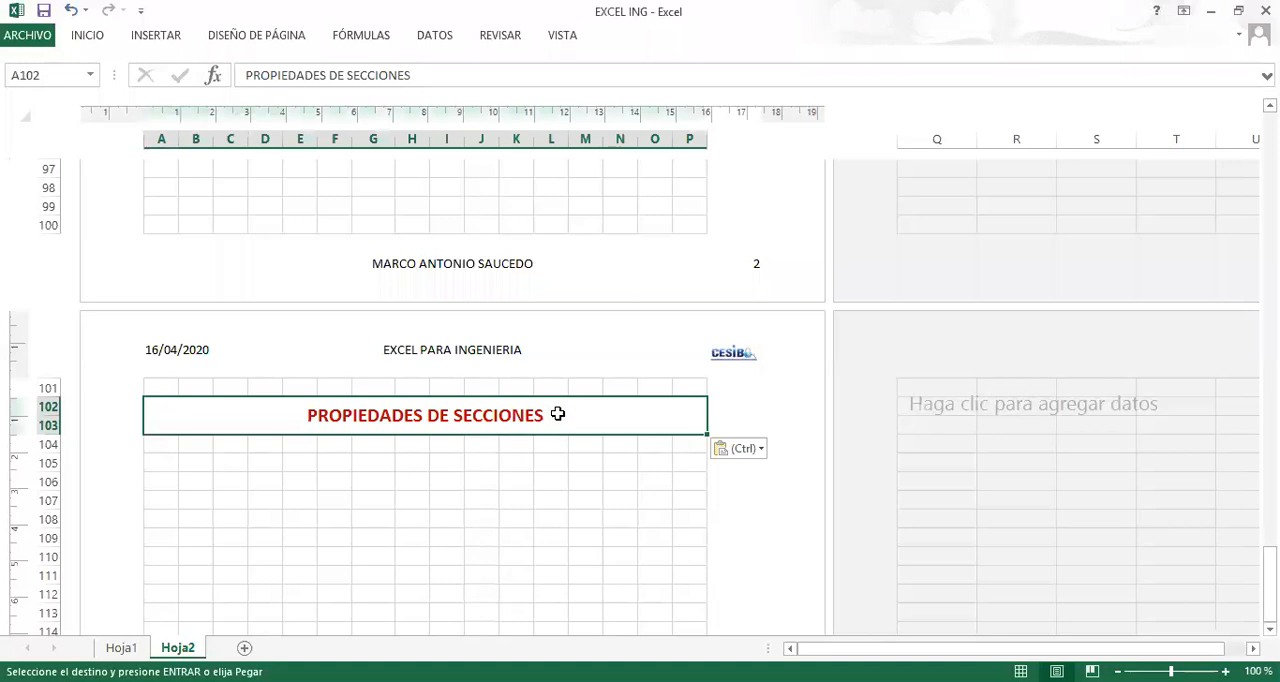
double_click(559, 413)
left_click_drag(560, 415, 146, 415)
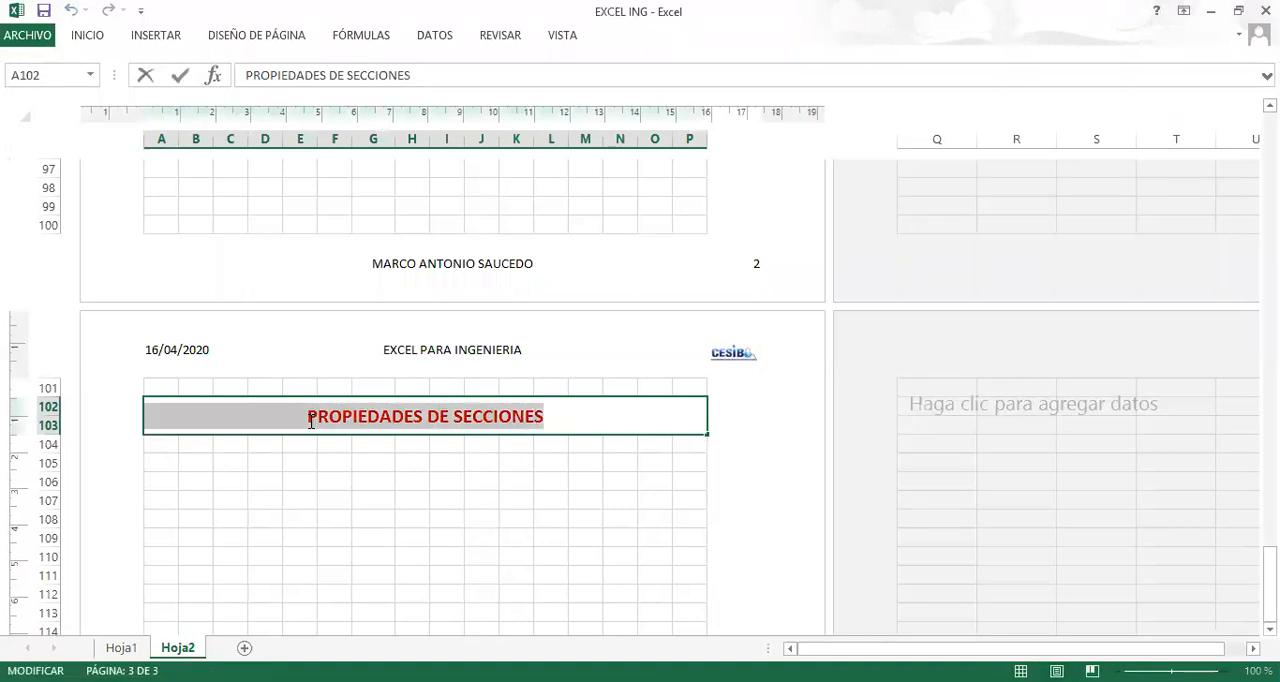
left_click(577, 419)
left_click(342, 465)
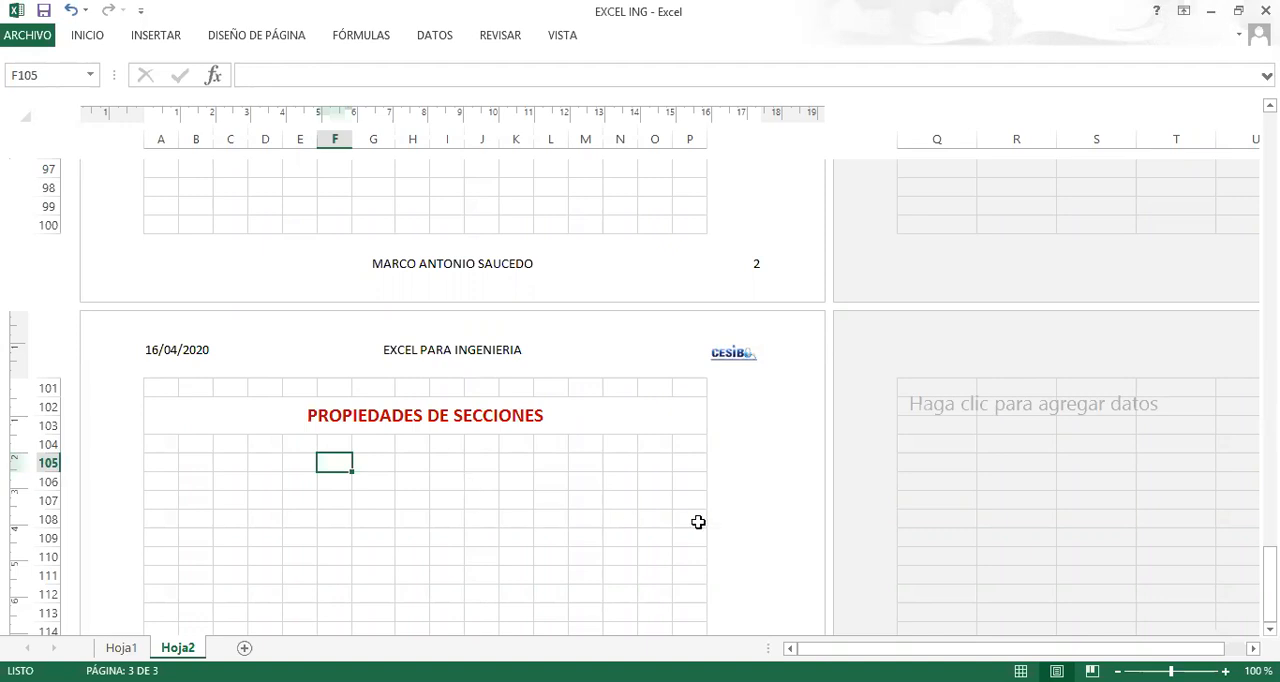
left_click(170, 460)
left_click(303, 474)
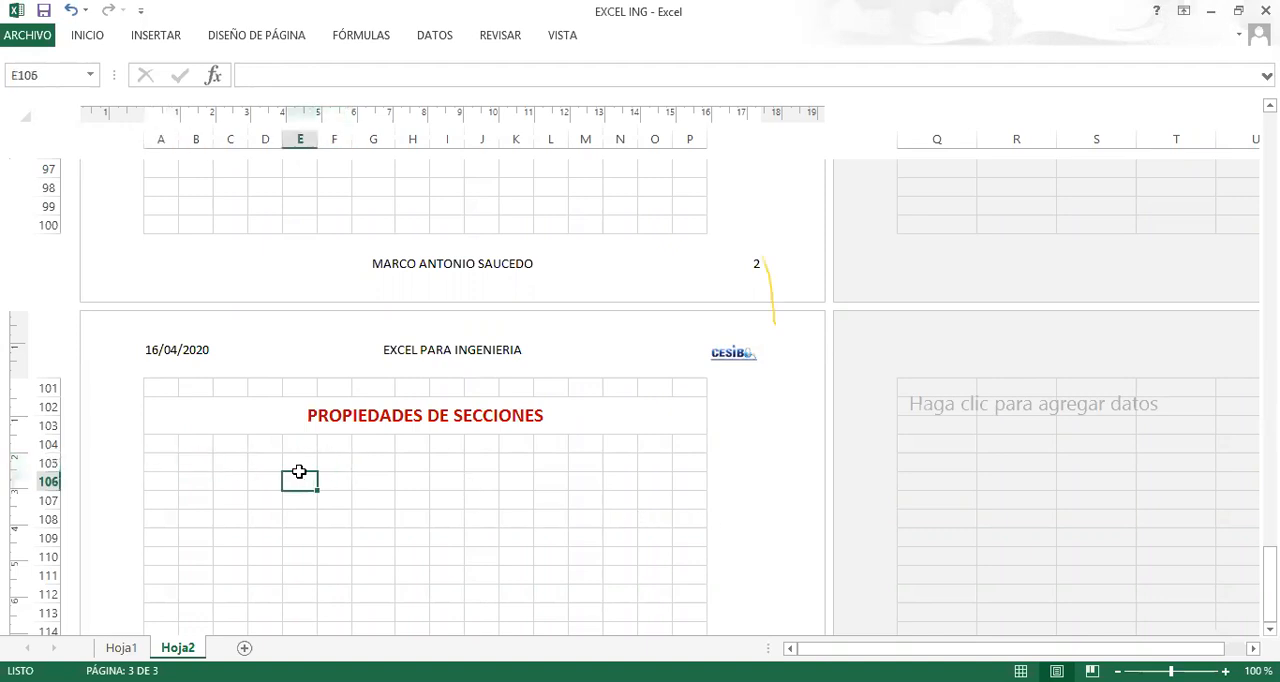
scroll(300, 465, "down", 4)
left_click(204, 413)
scroll(226, 395, "up", 5)
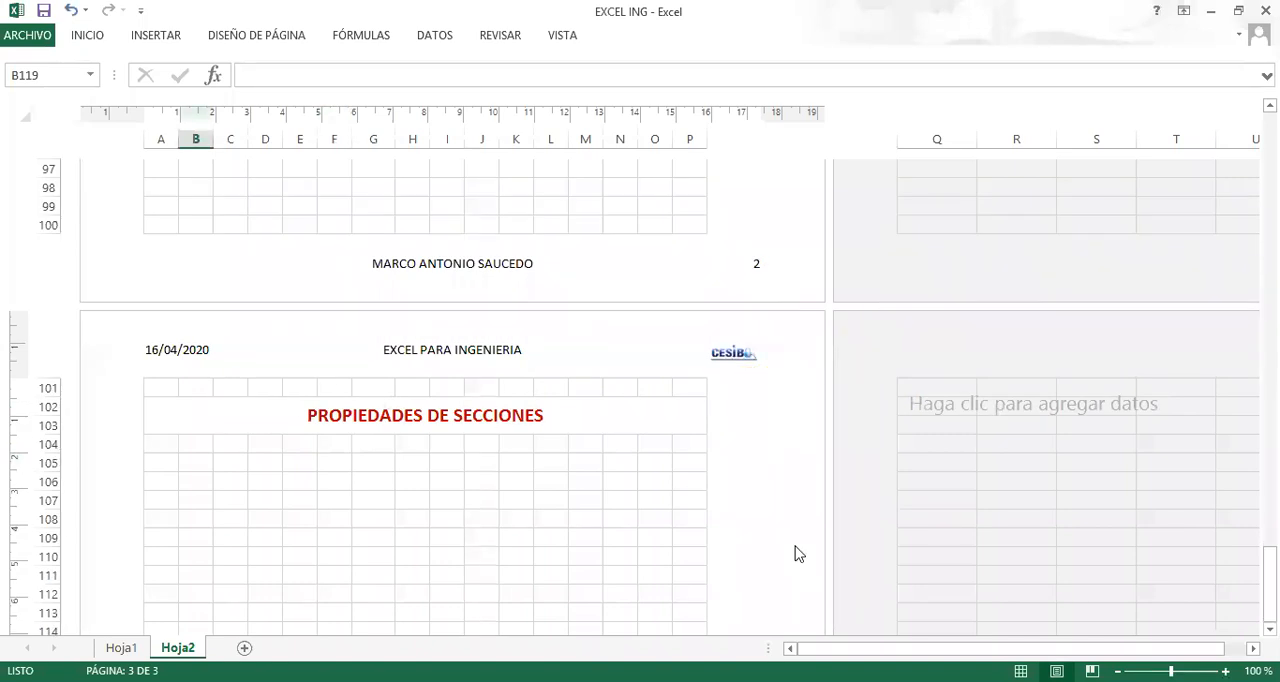
left_click(912, 129)
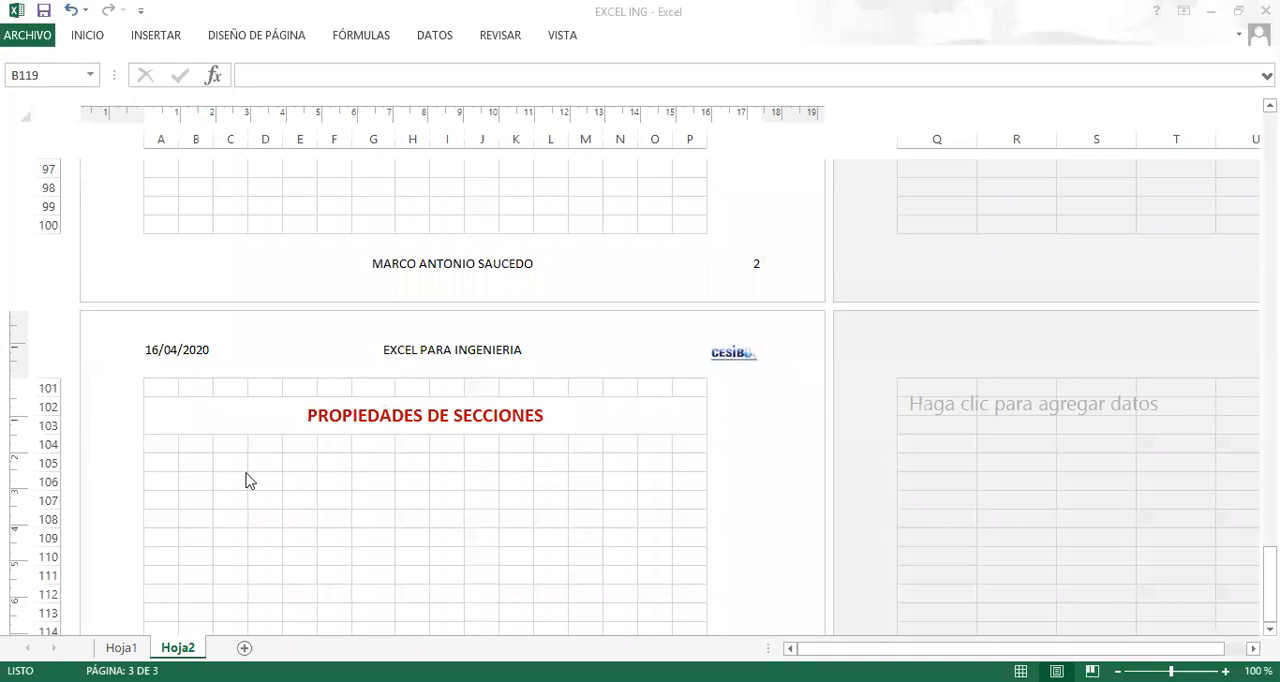
left_click(170, 463)
scroll(226, 429, "down", 4)
scroll(237, 397, "up", 3)
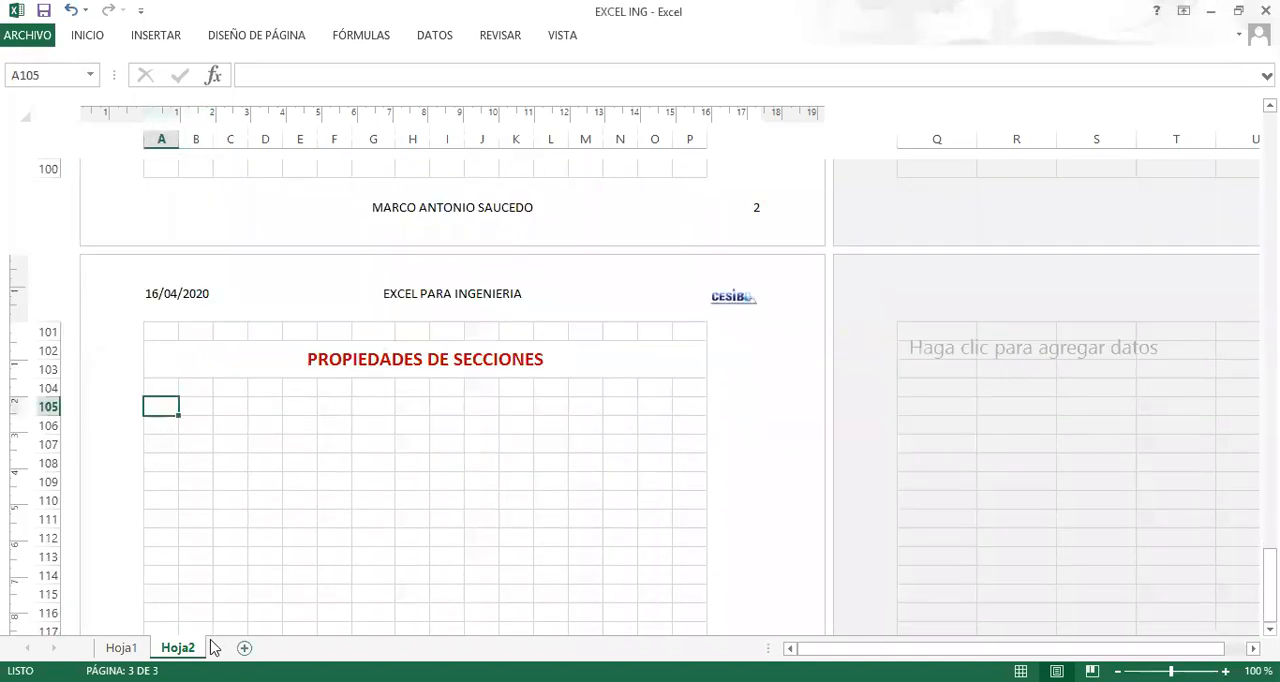
Copy the dimensioned Z-shaped section picture from sheet Hoja1 and paste it at J106 on sheet Hoja2.
left_click(133, 650)
left_click(235, 411)
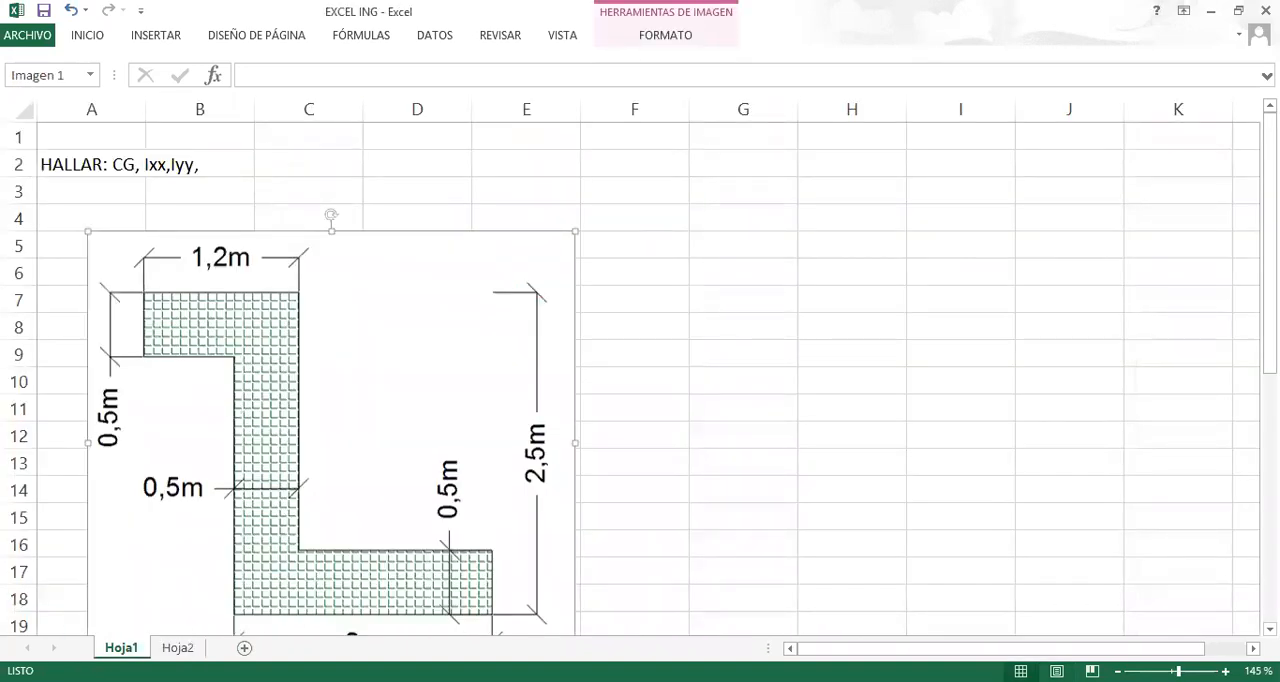
left_click(178, 648)
left_click(484, 424)
key("ctrl+v")
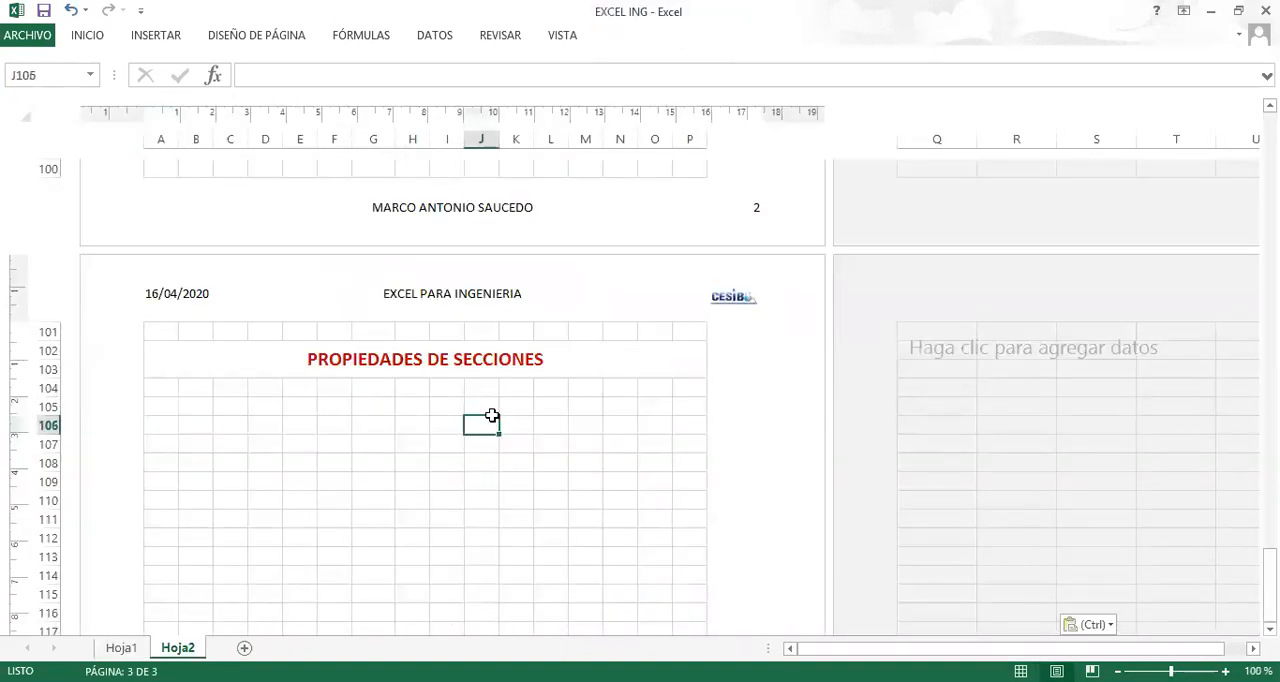
scroll(957, 277, "down", 5)
left_click_drag(988, 195, 903, 222)
key("ctrl+z")
Shrink the pasted section picture and move it within the third page, spanning about columns H to P and ending near row 118.
scroll(977, 409, "up", 4)
scroll(954, 400, "down", 4)
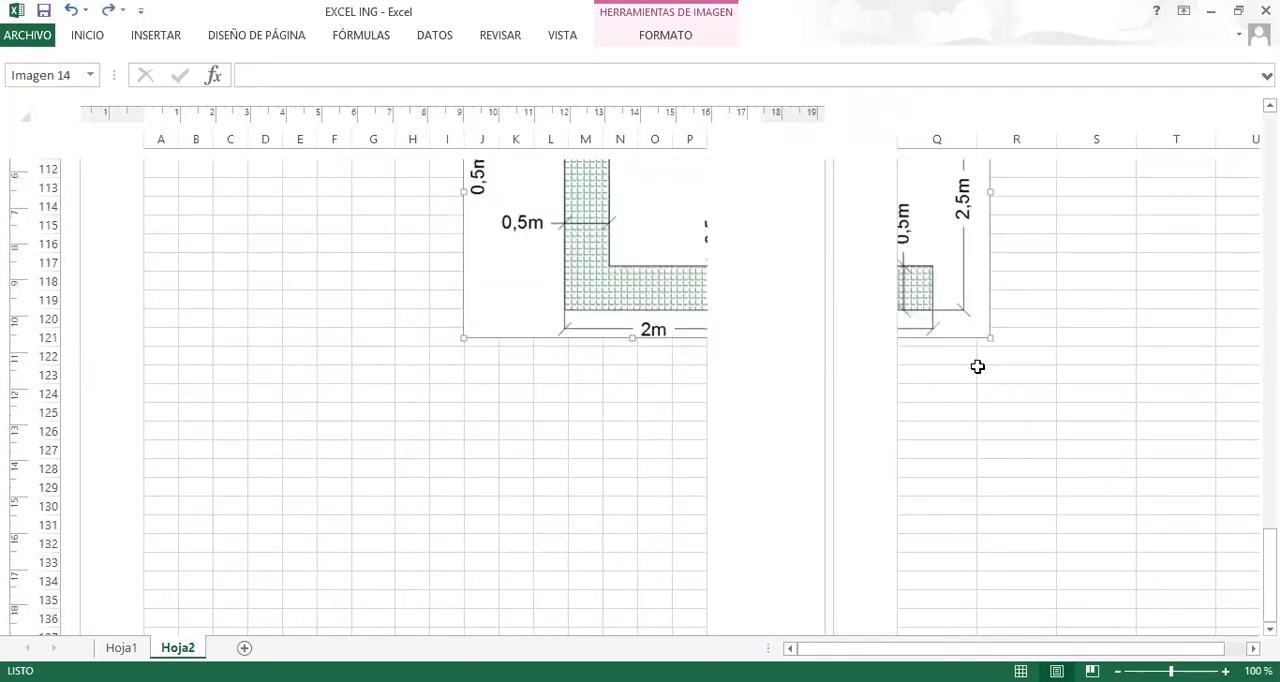
left_click_drag(987, 344, 954, 312)
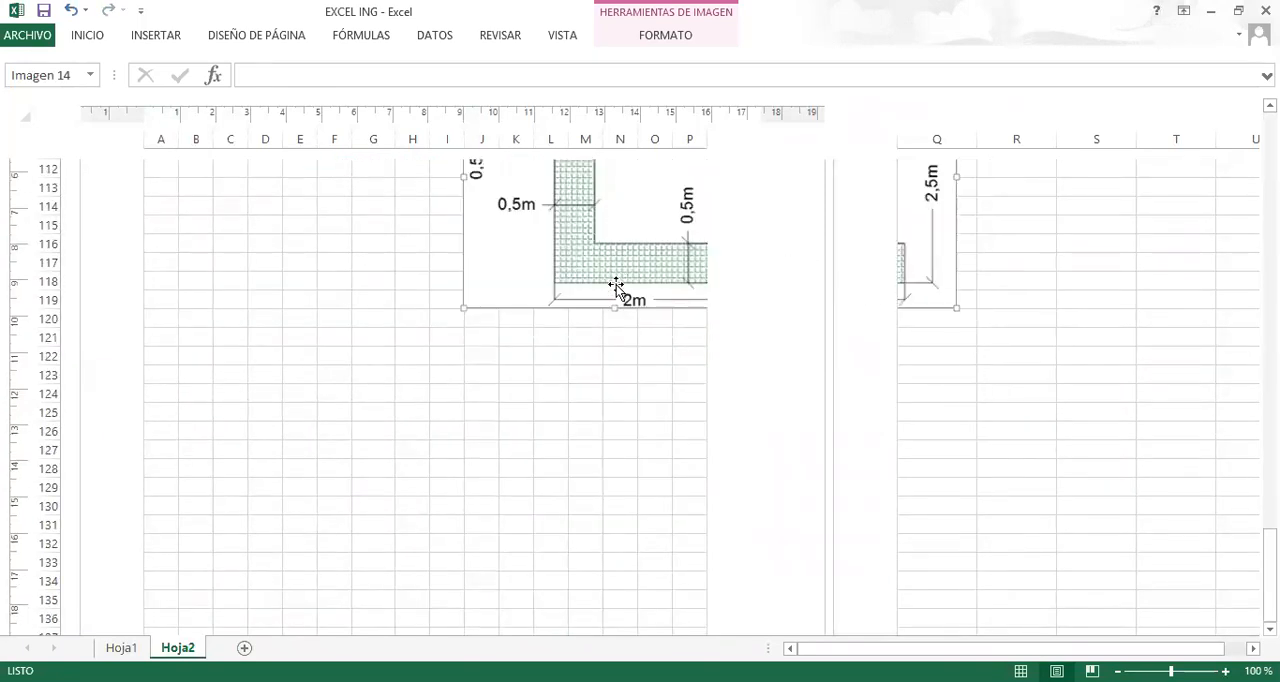
scroll(612, 300, "up", 3)
left_click_drag(605, 327, 543, 301)
left_click(239, 289)
scroll(269, 303, "down", 3)
scroll(289, 320, "up", 1)
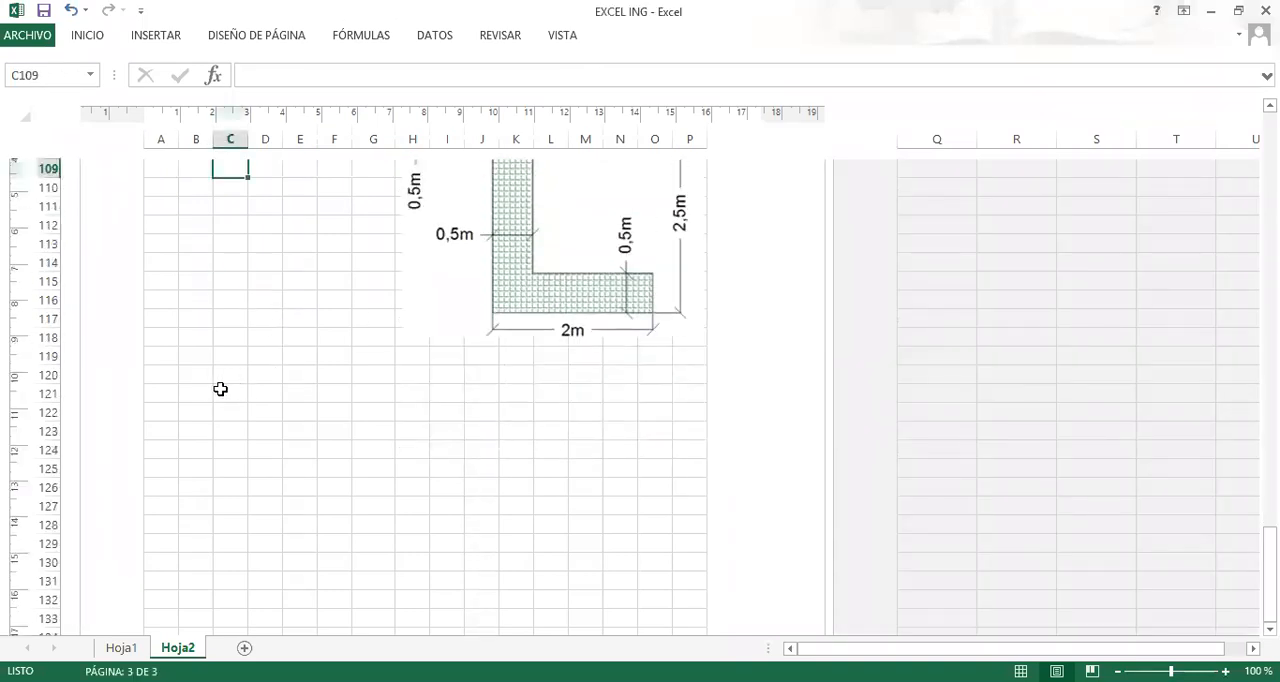
left_click(263, 391)
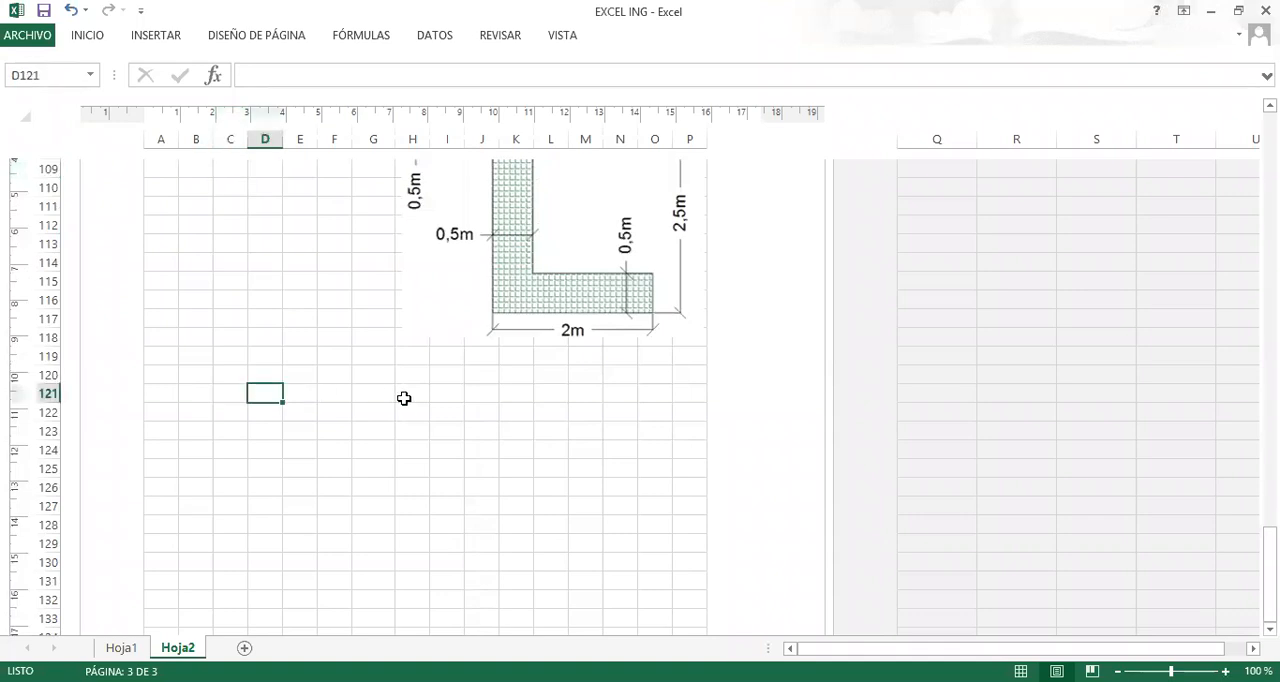
Review the Z-shaped section on Hoja2 and the area and coordinate method notes on Hoja1.
scroll(404, 398, "up", 5)
scroll(417, 400, "down", 4)
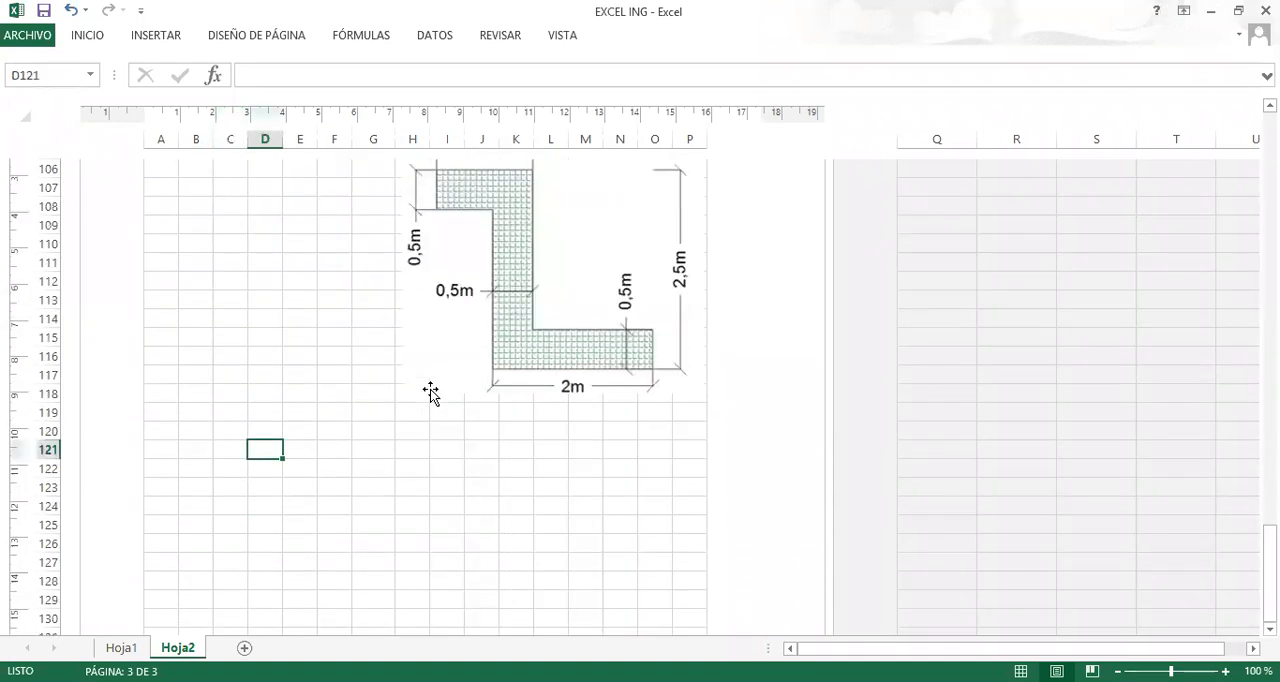
scroll(430, 391, "up", 1)
left_click(120, 648)
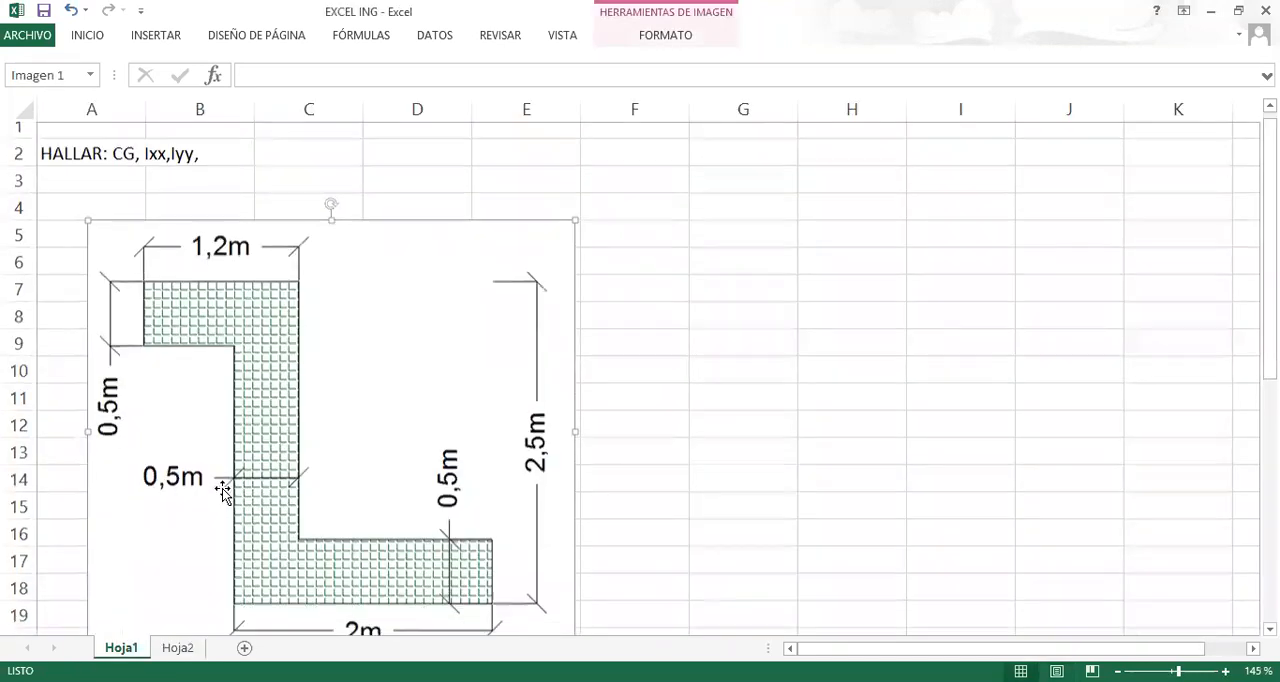
scroll(222, 488, "down", 8)
scroll(206, 365, "up", 2)
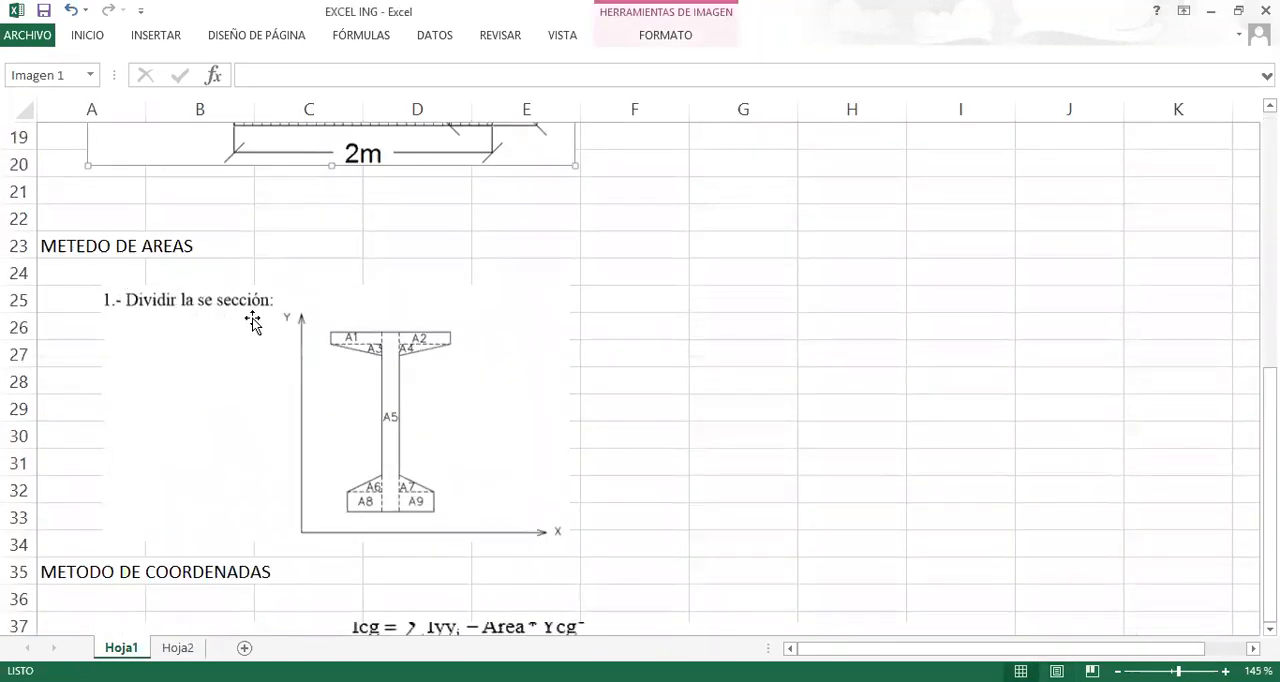
scroll(300, 300, "down", 1)
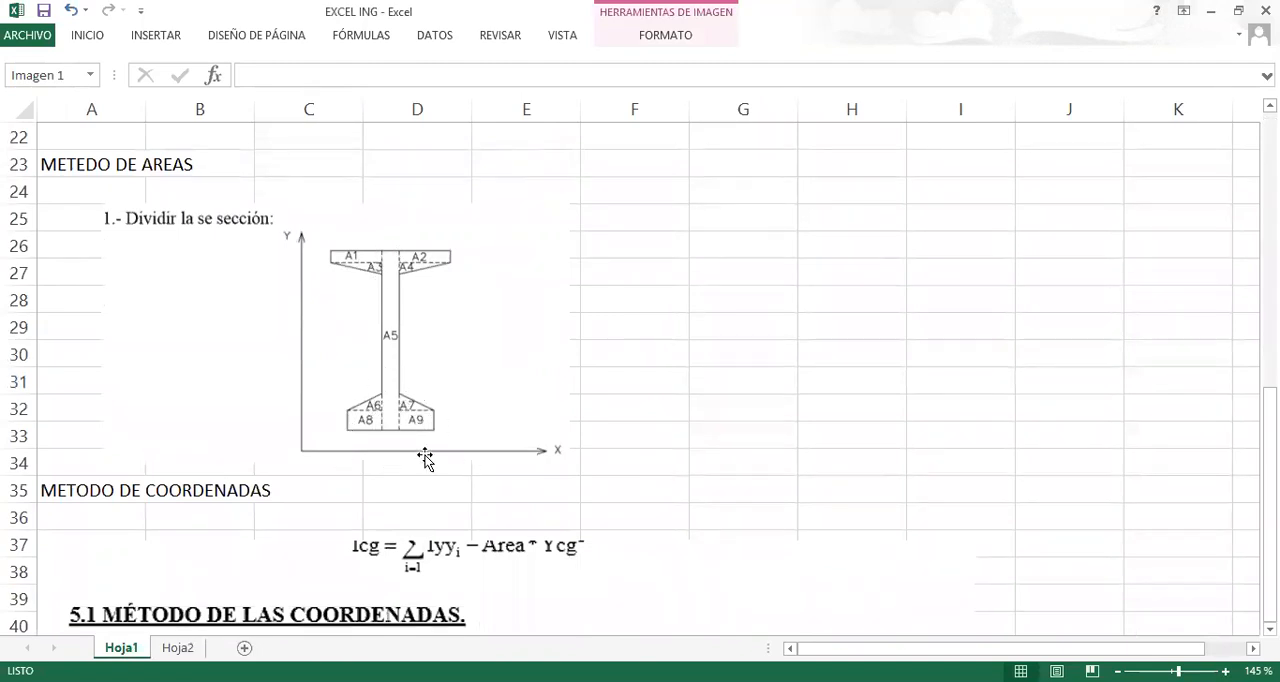
left_click(178, 648)
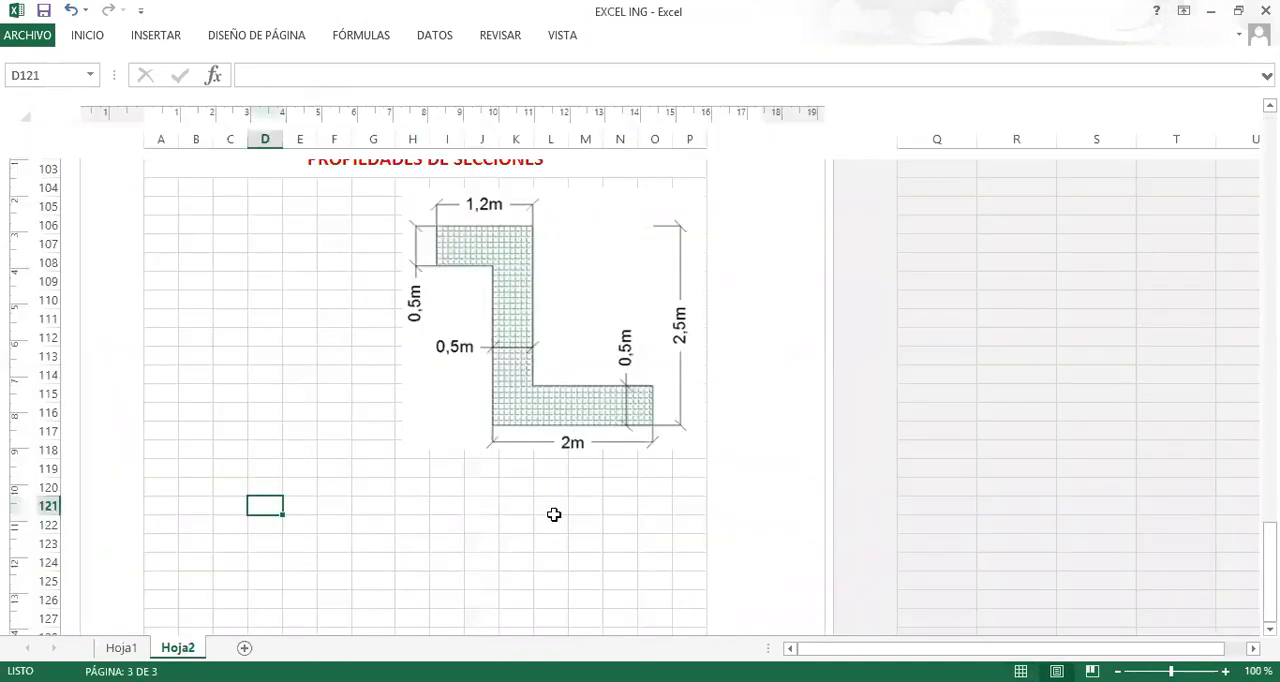
Mark two red dividing lines across the Z-shaped section and number its rectangles 1, 2 and 3 from the lower flange up.
left_click(1155, 680)
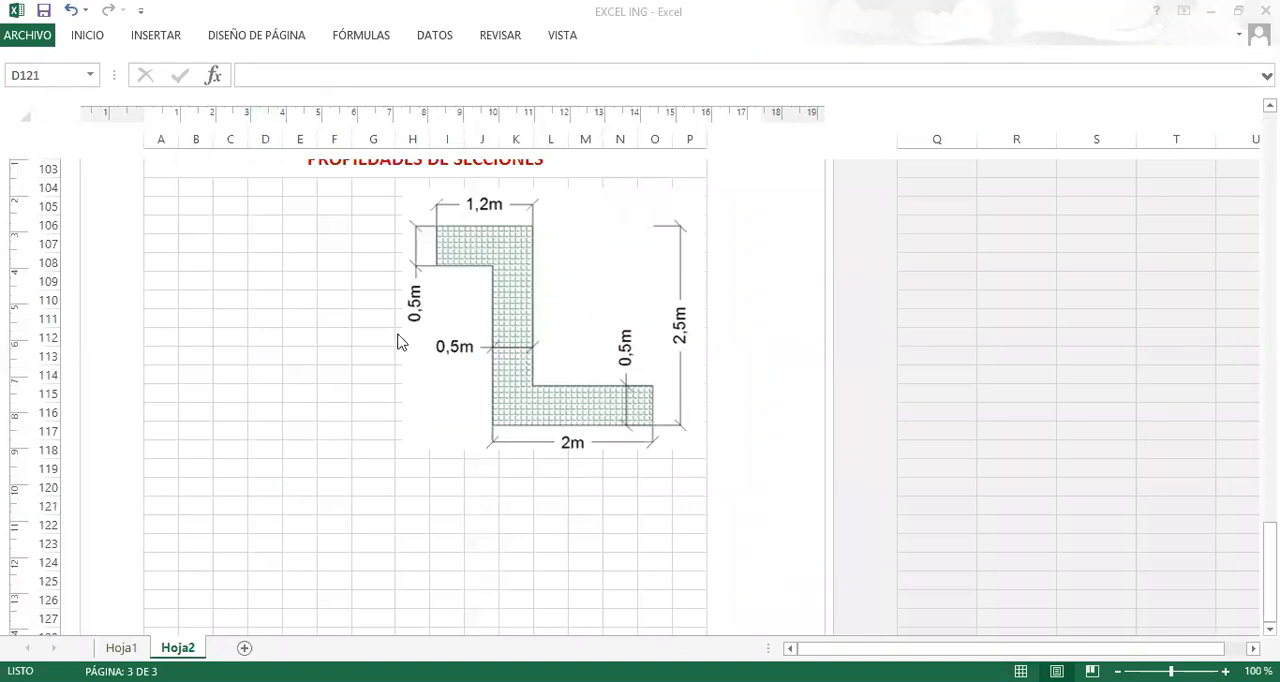
left_click(230, 262)
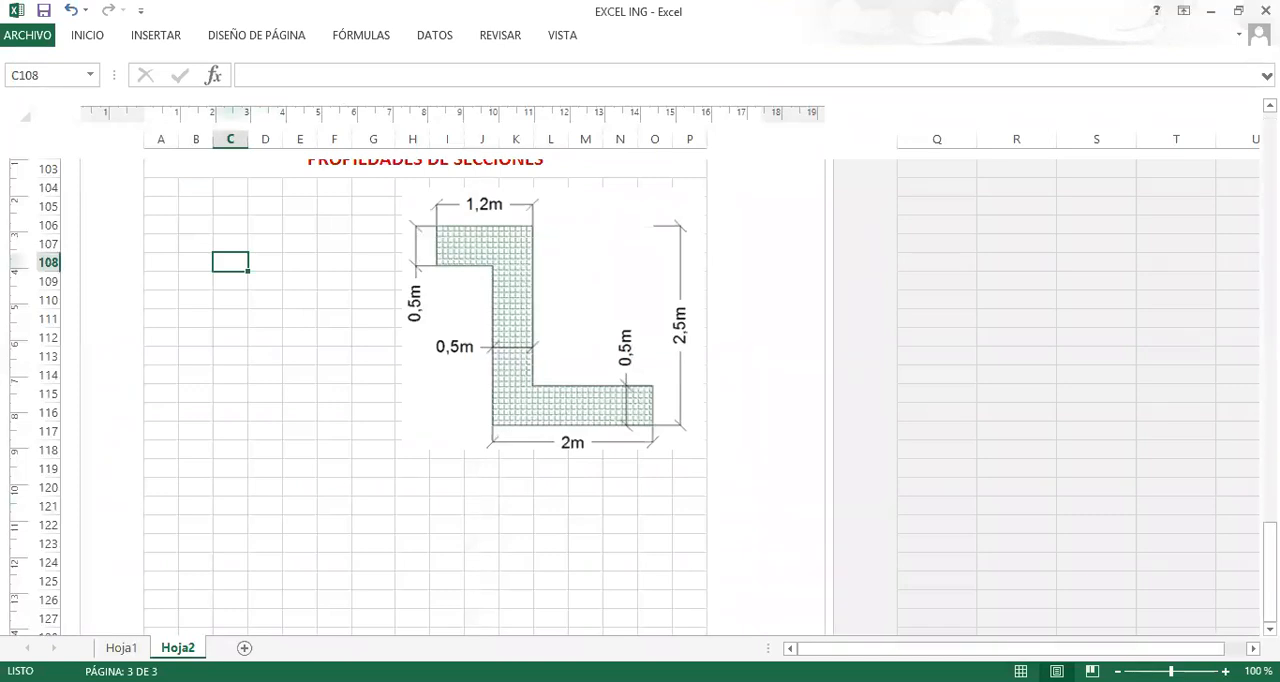
left_click(490, 262)
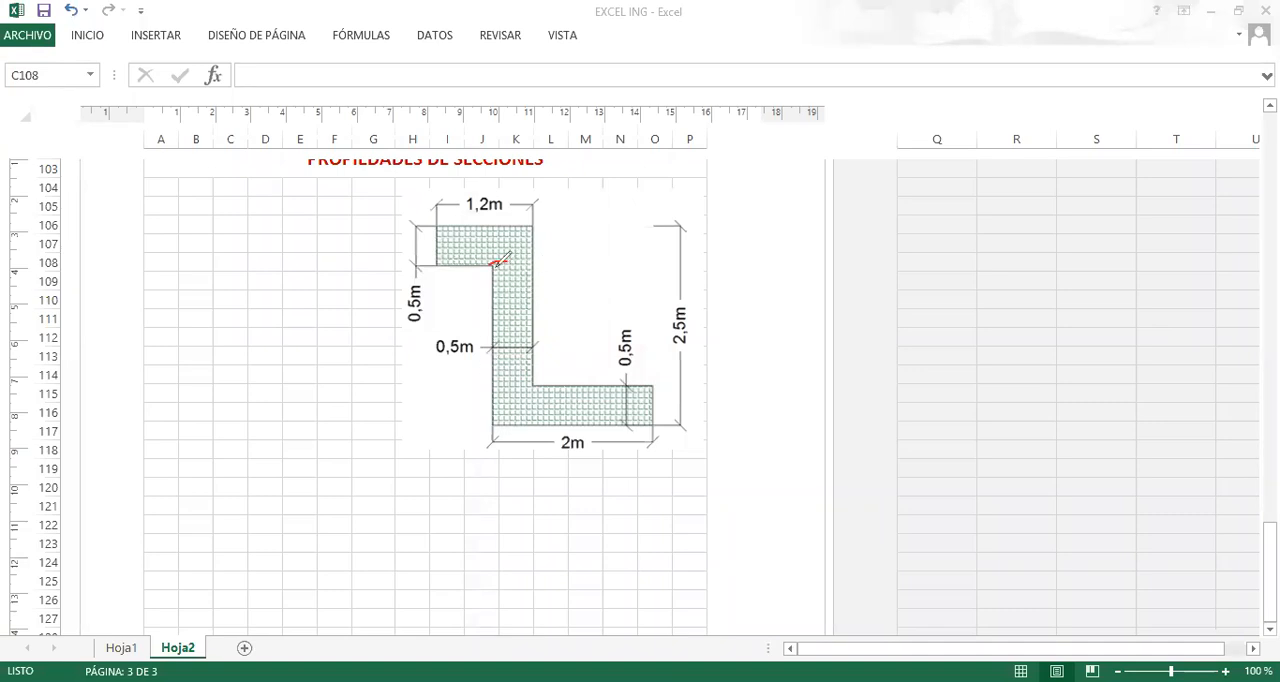
left_click_drag(491, 262, 526, 264)
mouse_move(492, 384)
left_mouse_down()
mouse_move(528, 382)
mouse_move(562, 407)
left_mouse_up()
left_click_drag(511, 300, 524, 325)
left_click_drag(488, 237, 492, 262)
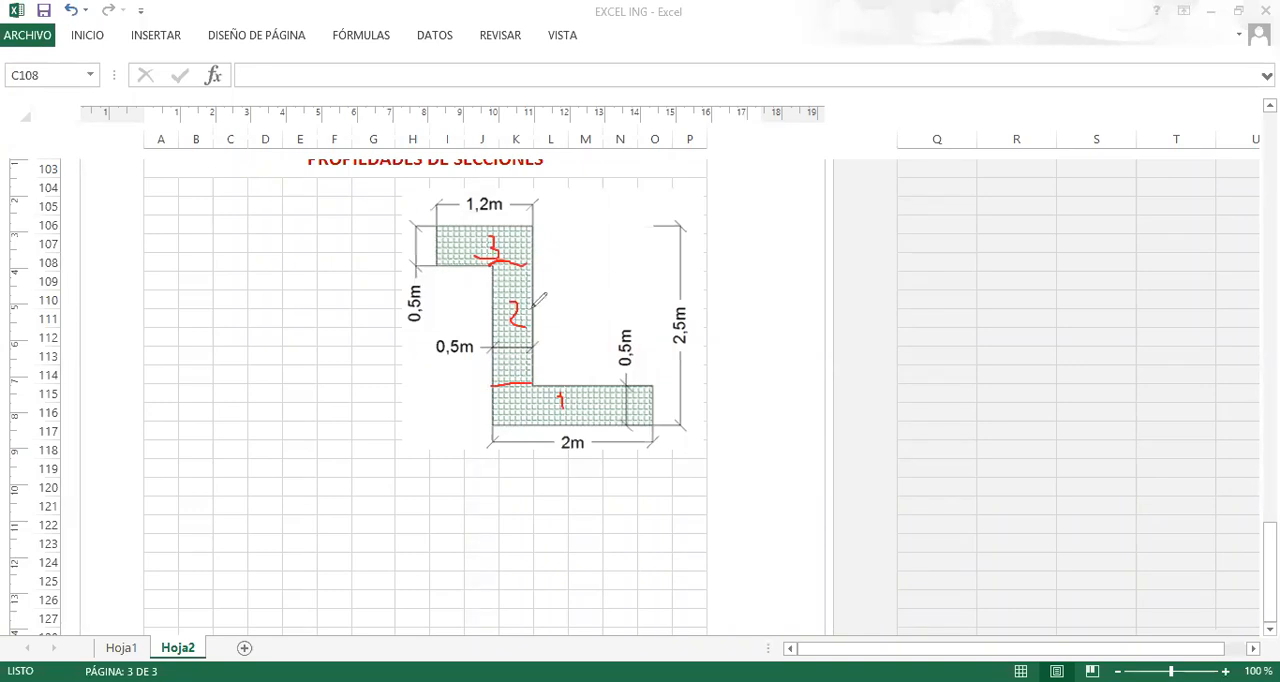
Draw blue reference axes along the left and lower edges of the section and label them Y and X.
mouse_move(436, 208)
left_mouse_down()
mouse_move(434, 447)
mouse_move(432, 435)
mouse_move(692, 437)
left_mouse_up()
left_click_drag(428, 215, 448, 216)
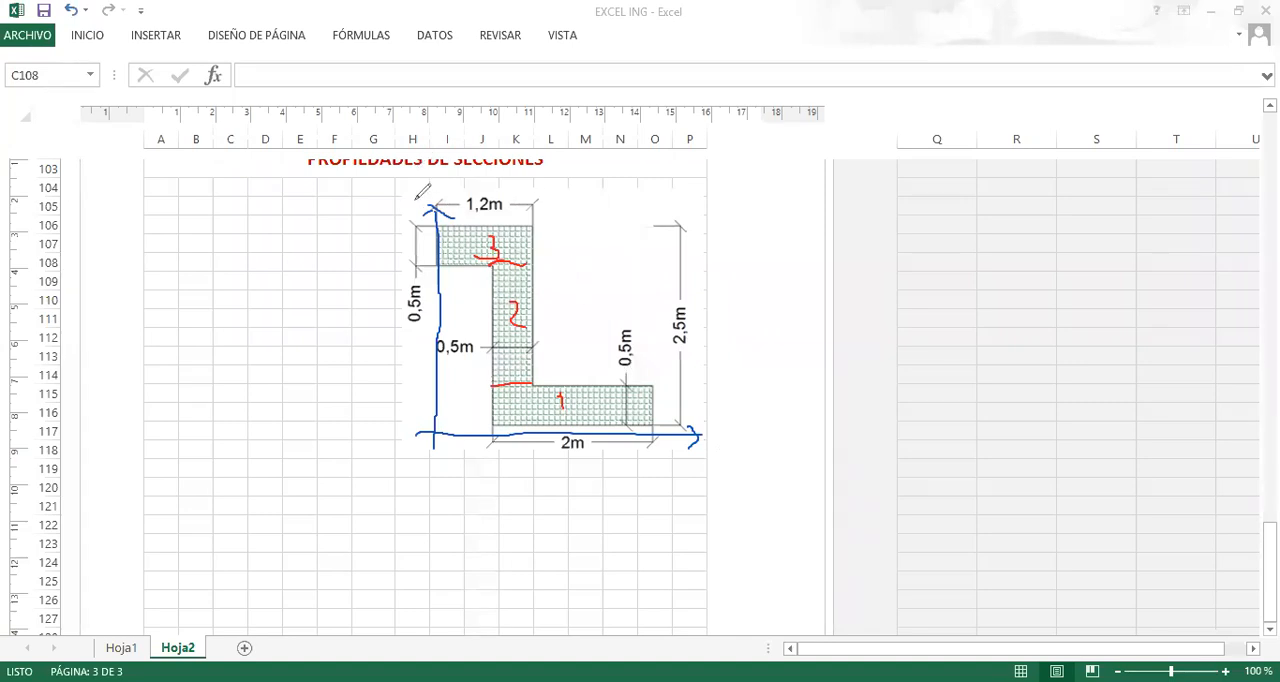
left_click_drag(409, 199, 425, 241)
mouse_move(724, 432)
left_mouse_down()
mouse_move(739, 455)
mouse_move(725, 456)
left_mouse_up()
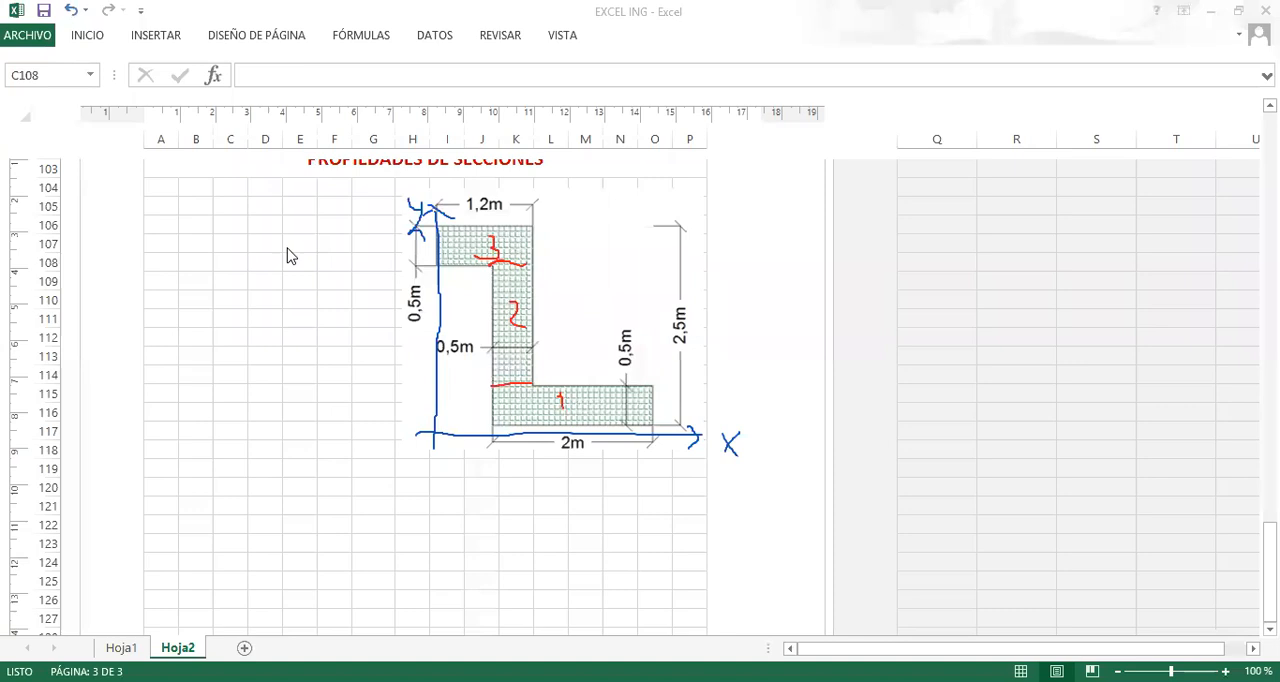
Enter the heading FIGURA below the section picture, place it in B121 and fit column B to the text.
left_click(177, 229)
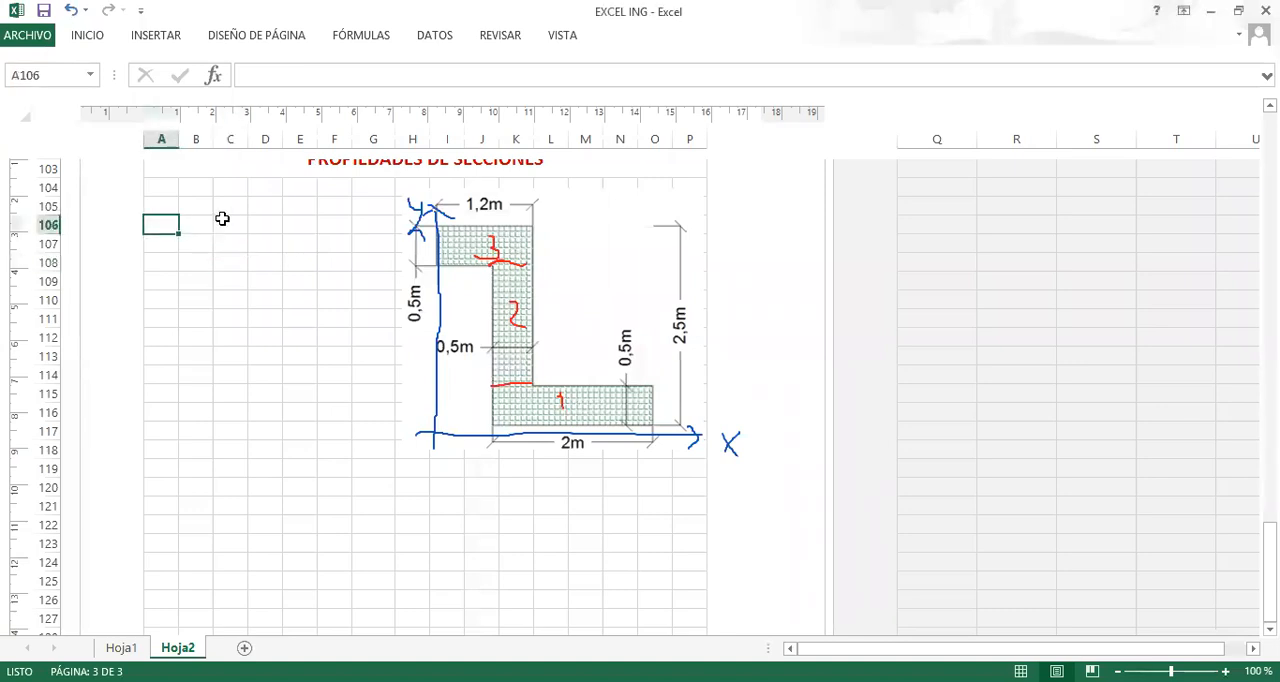
left_click(240, 488)
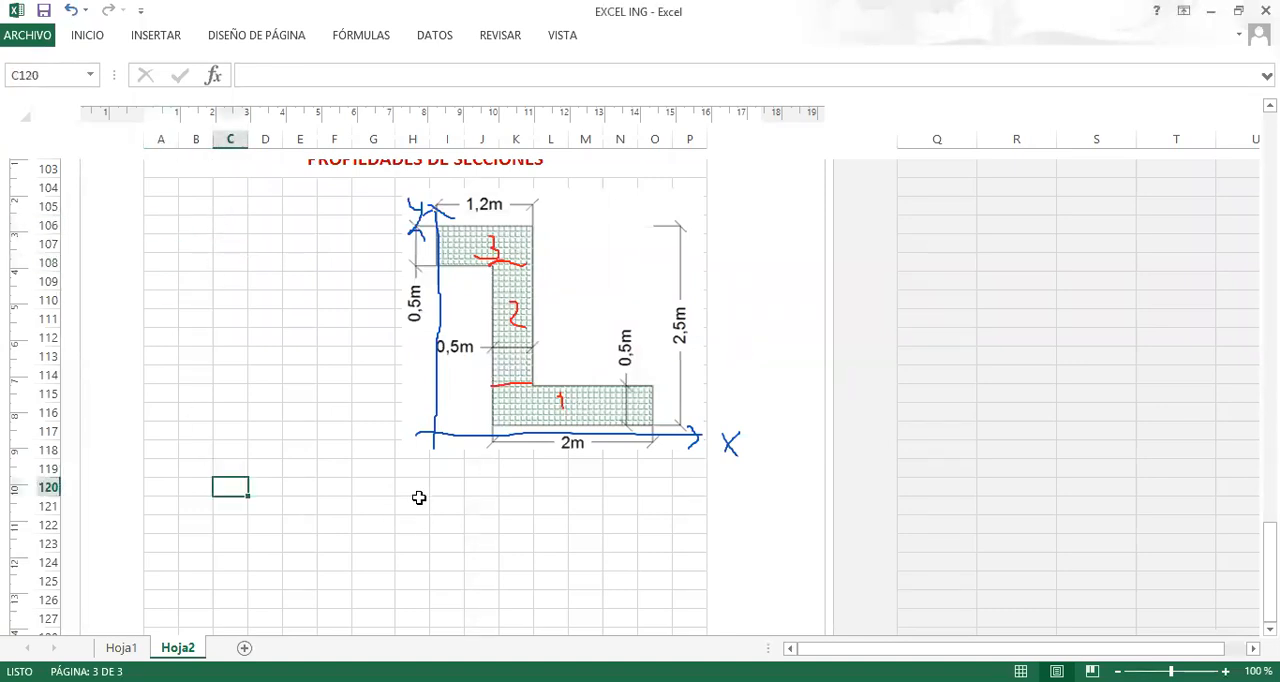
key("Right")
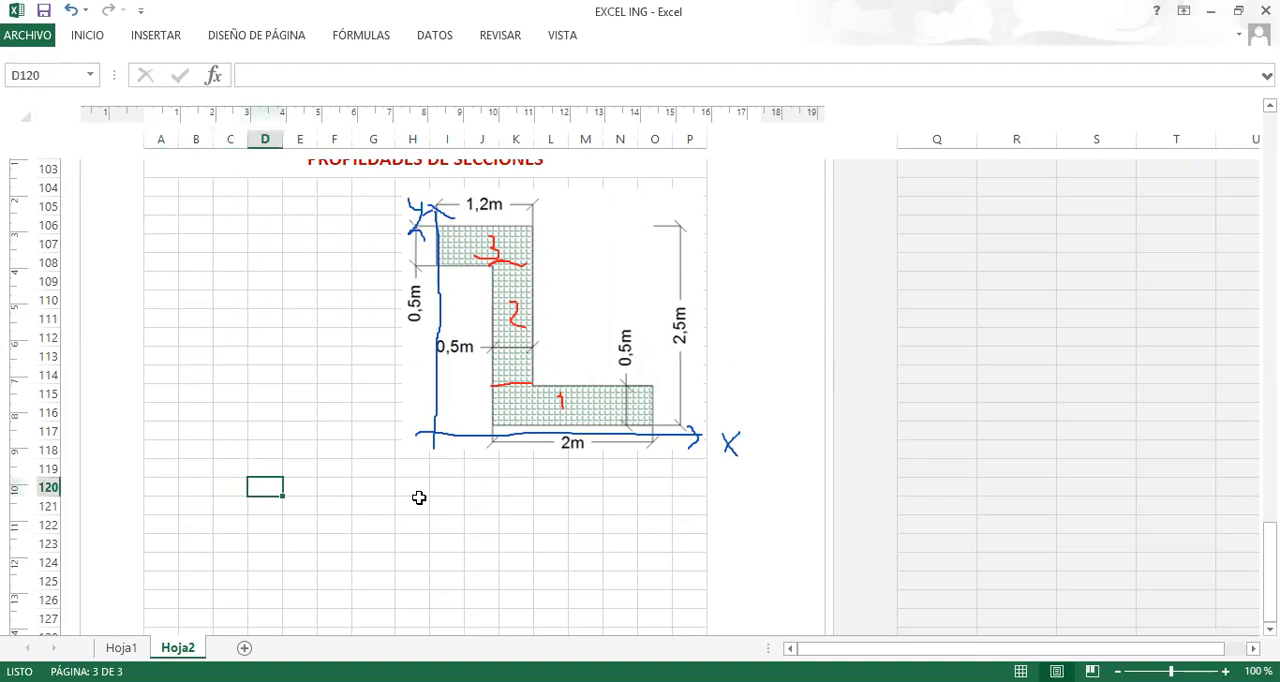
left_click(400, 681)
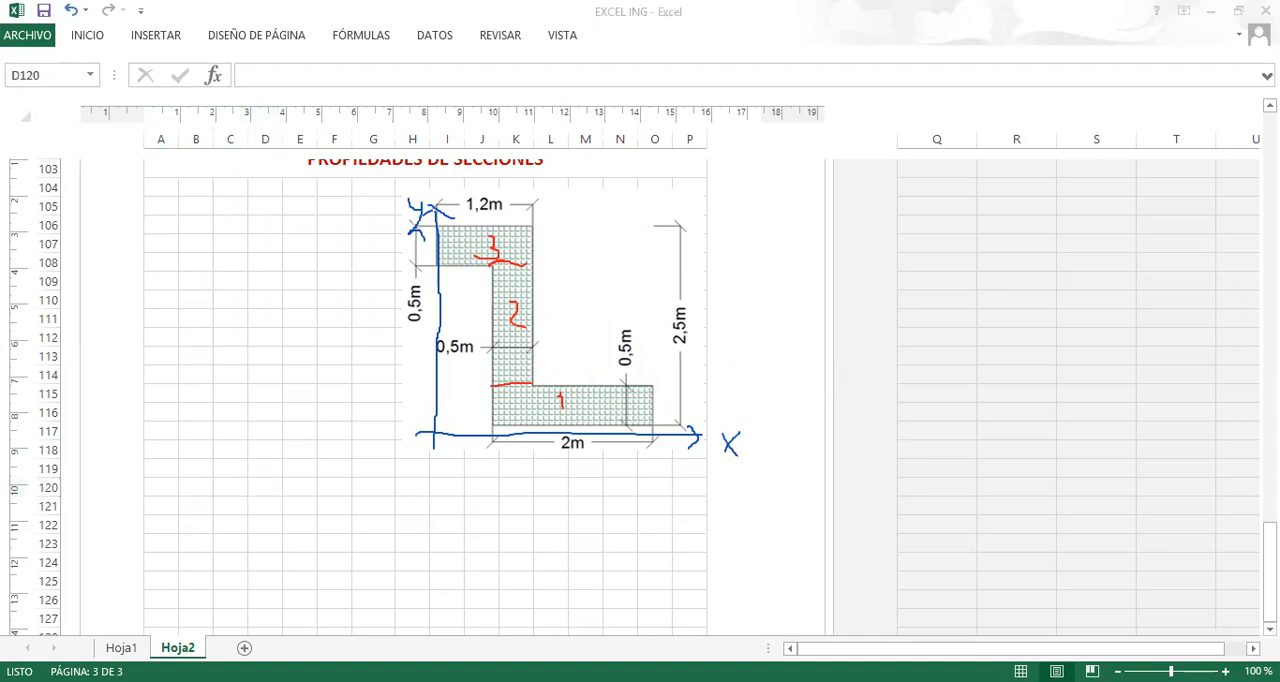
left_click(232, 489)
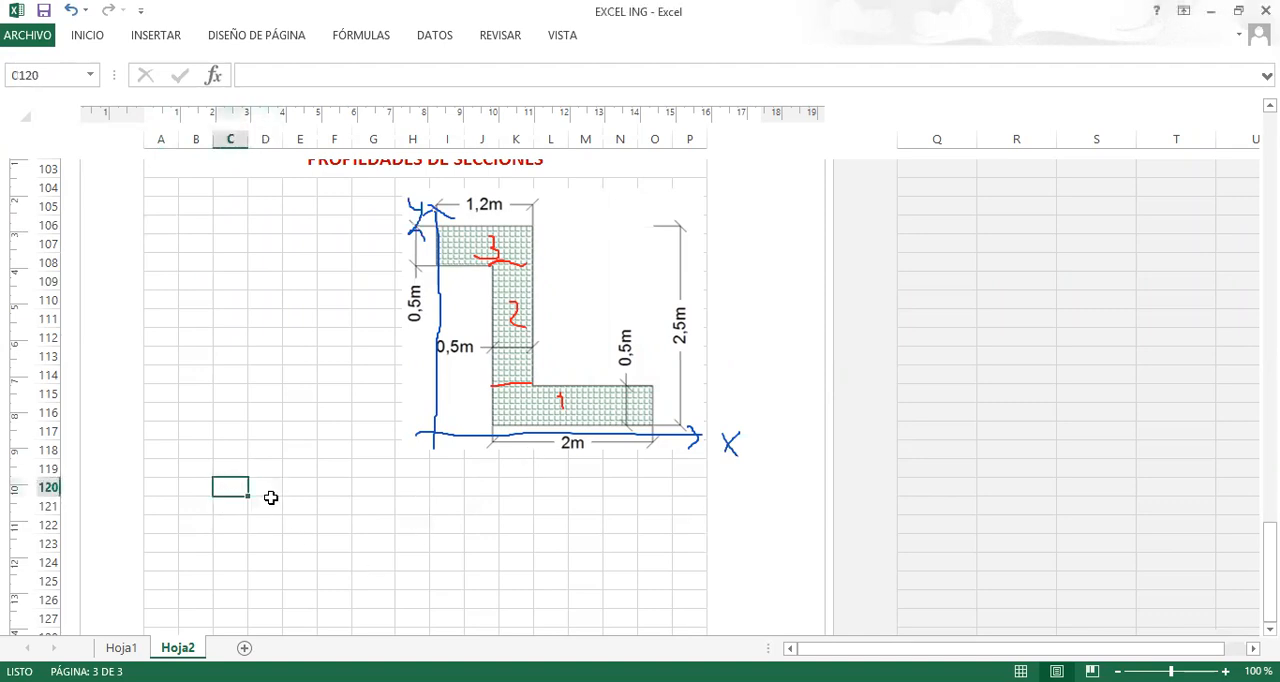
type("FIGURA")
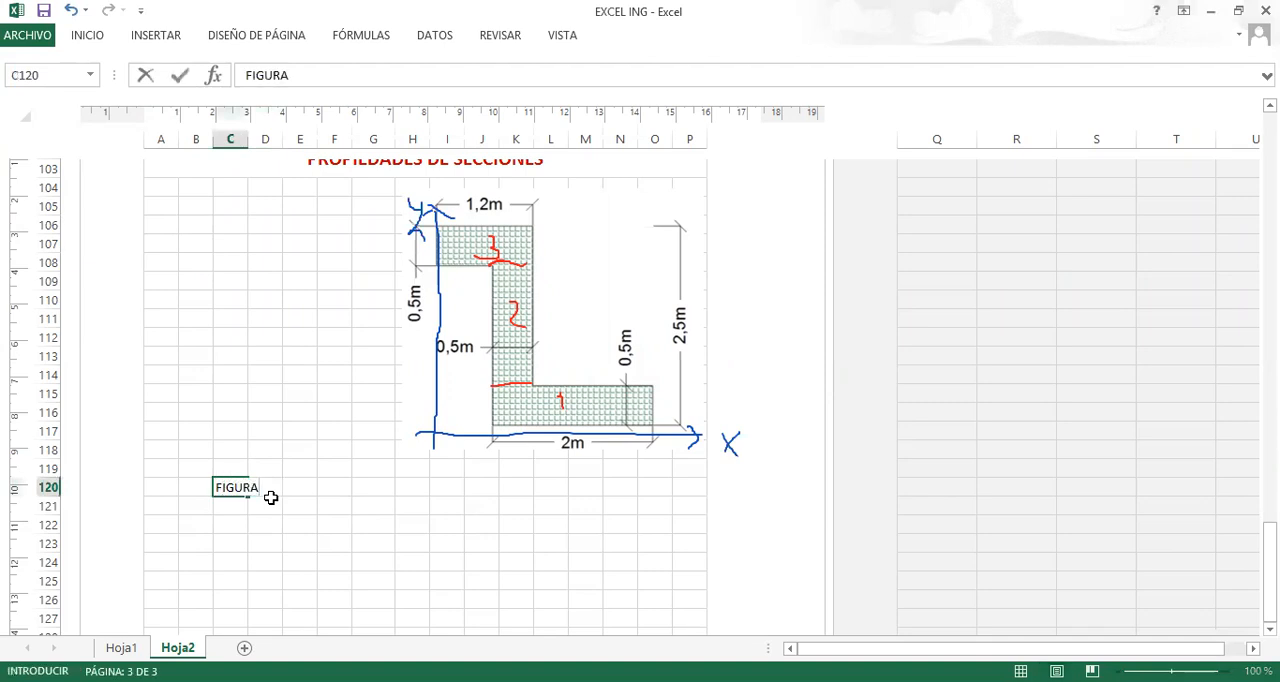
key("Return")
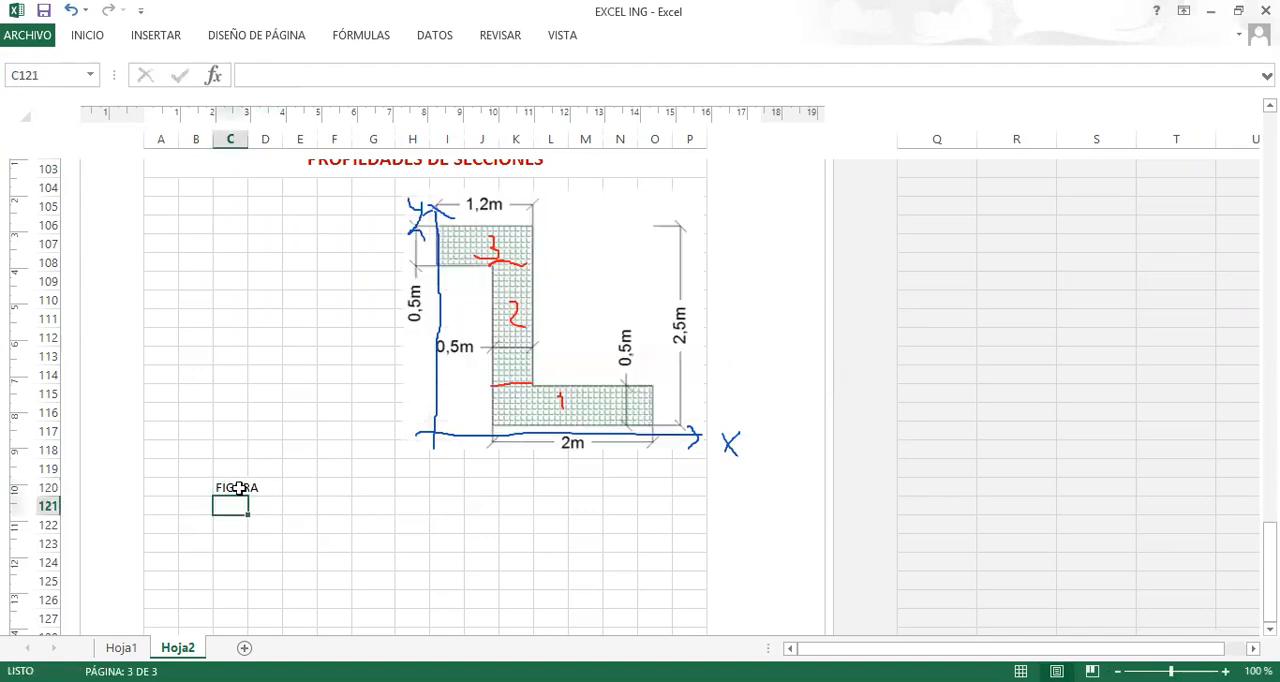
left_click(233, 488)
left_click_drag(228, 497, 194, 518)
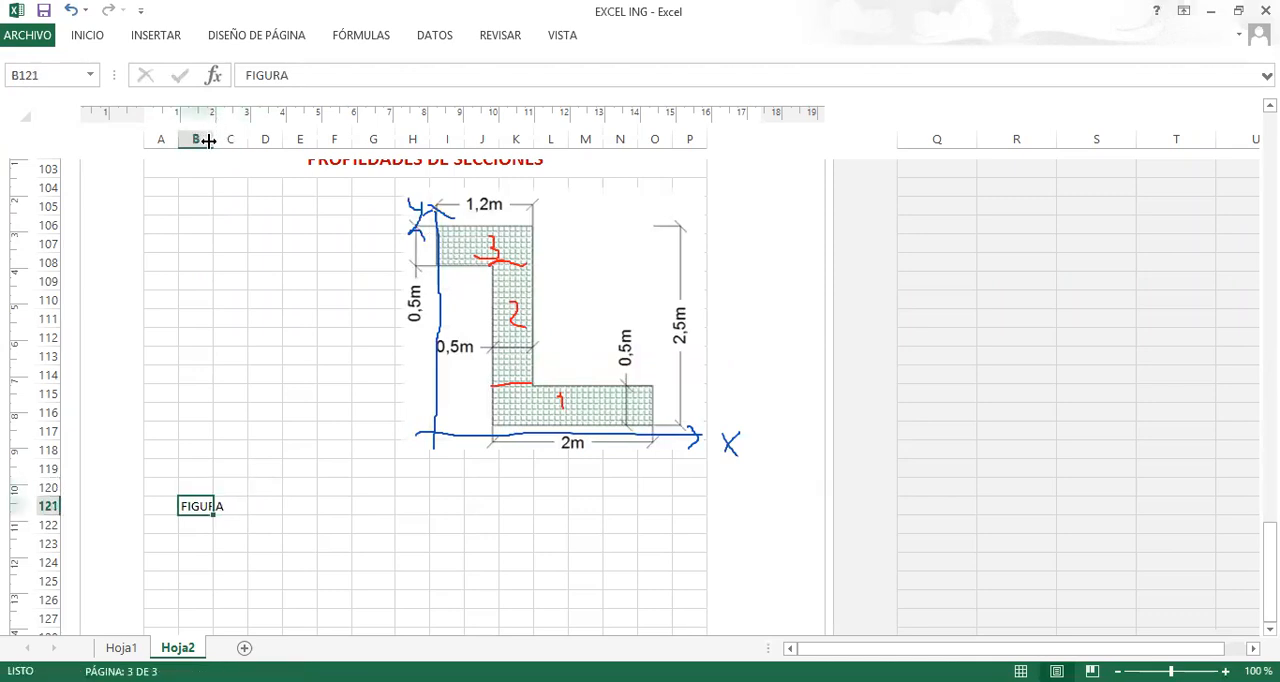
double_click(209, 141)
Move the section picture slightly so it lines up again with the drawn axes and division marks.
left_click(246, 506)
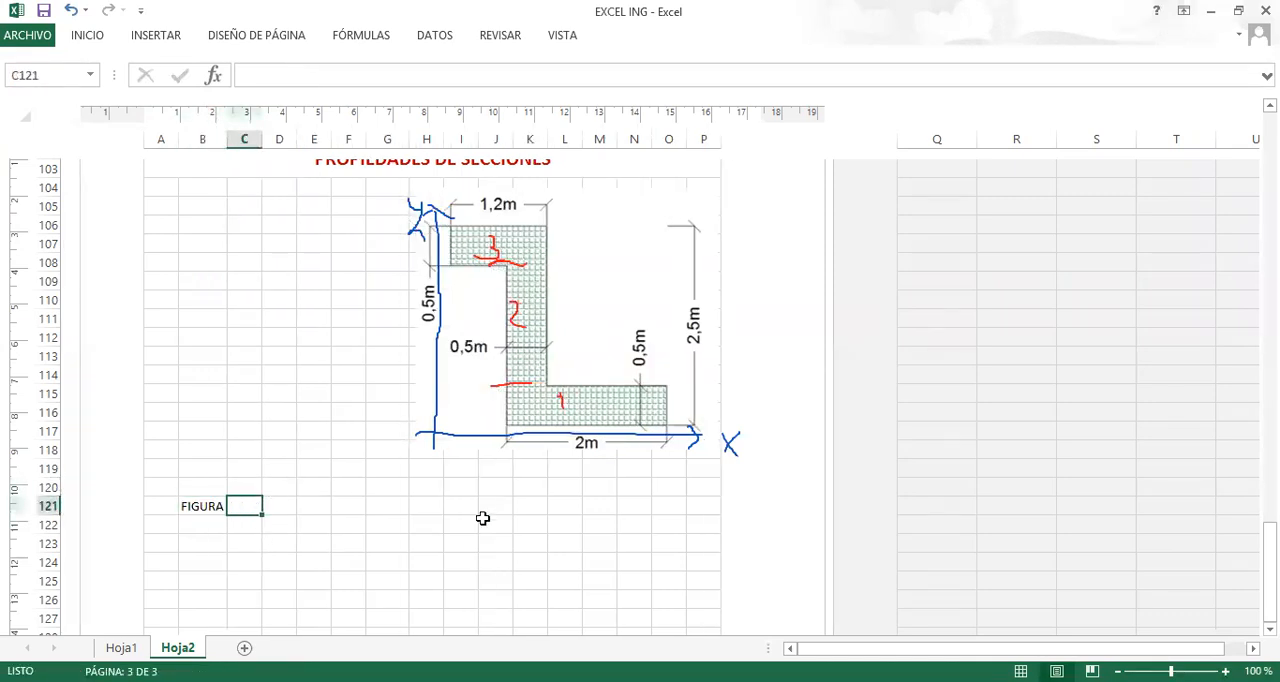
mouse_move(528, 334)
left_mouse_down()
mouse_move(512, 305)
mouse_move(522, 335)
left_mouse_up()
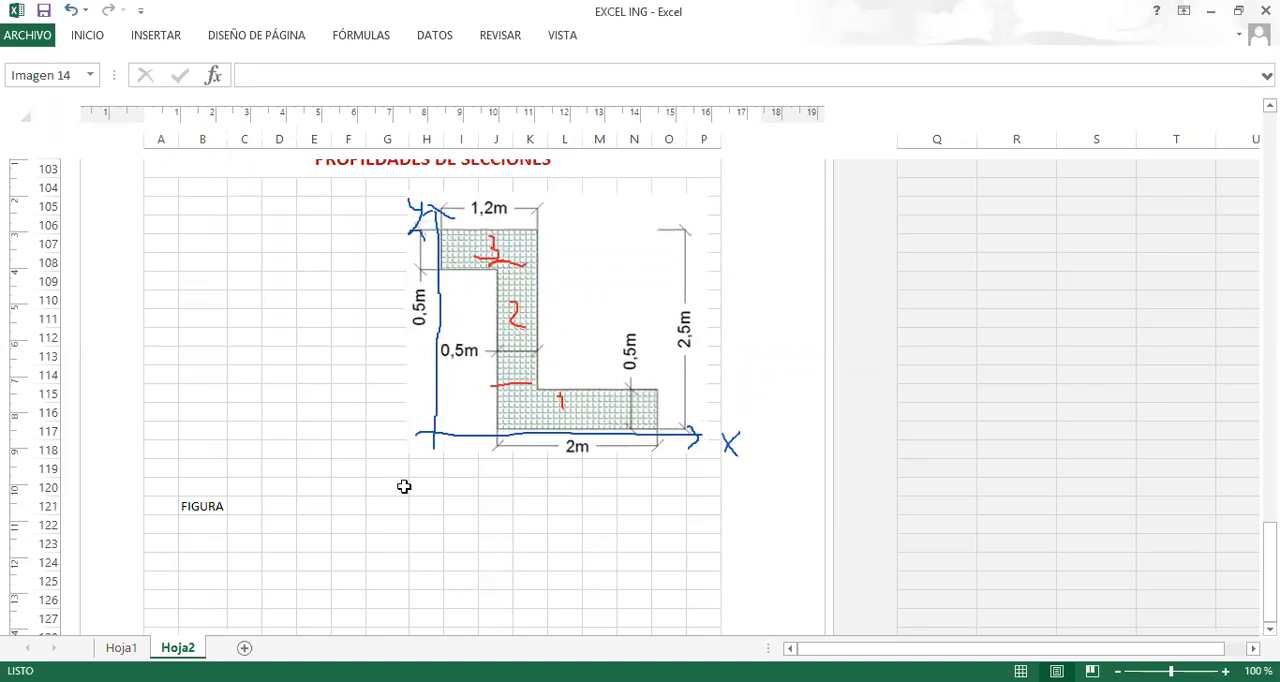
left_click(337, 509)
Enter the column headings b, h and y in C121 to E121 beside FIGURA.
left_click(246, 507)
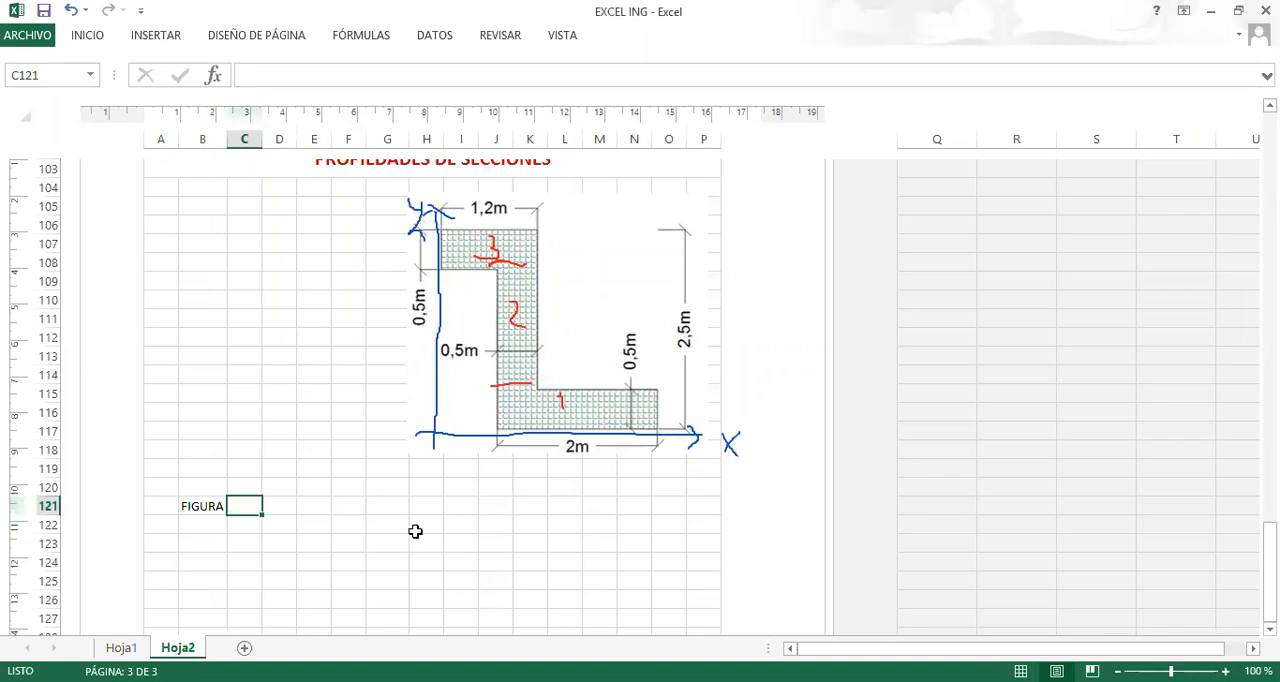
type("B")
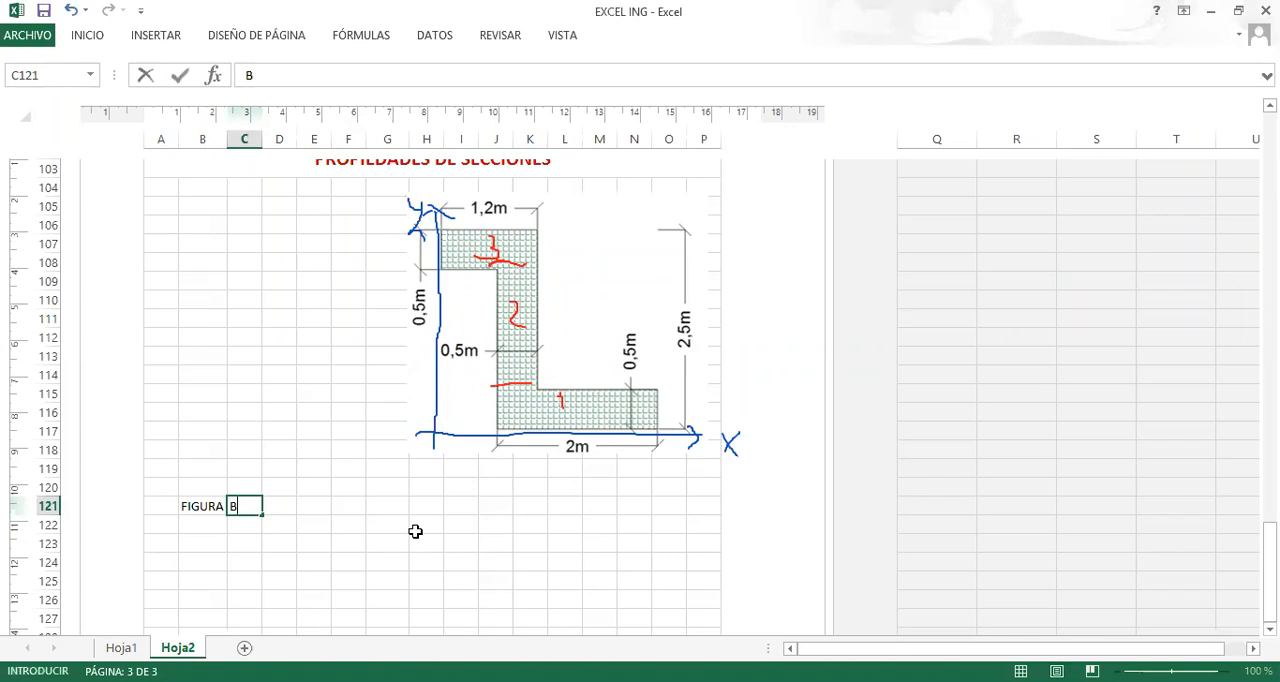
key("Tab")
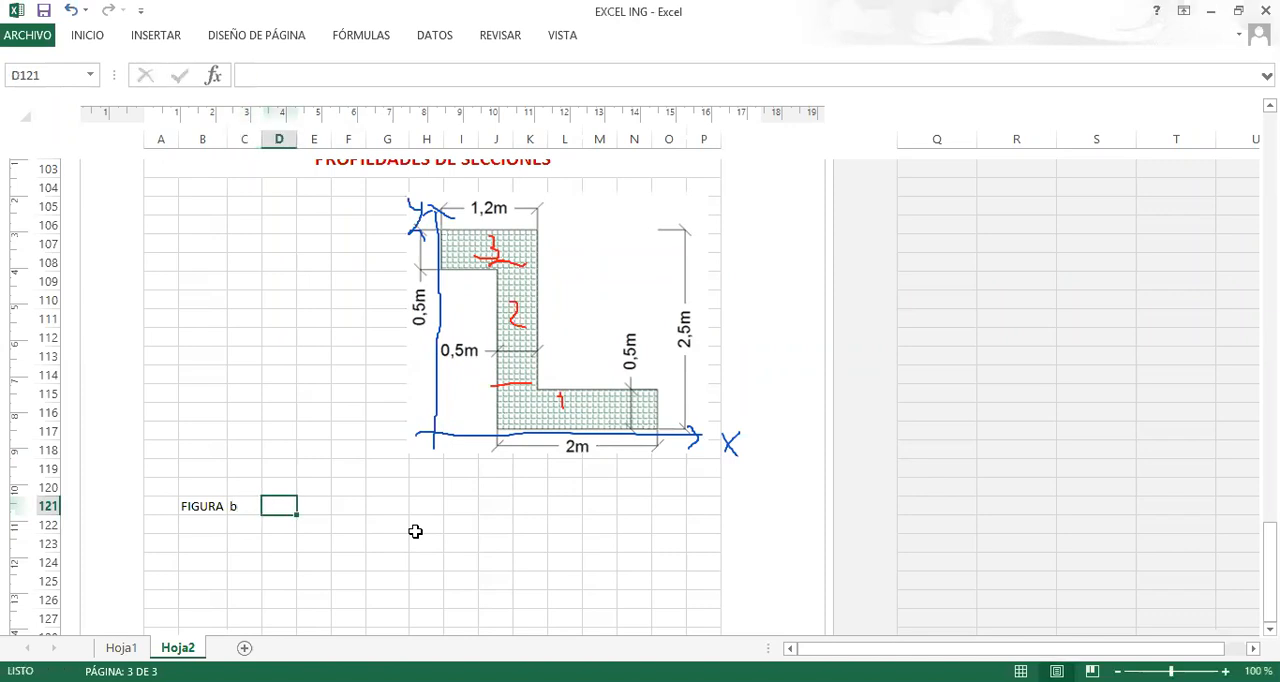
type("h")
key("Tab")
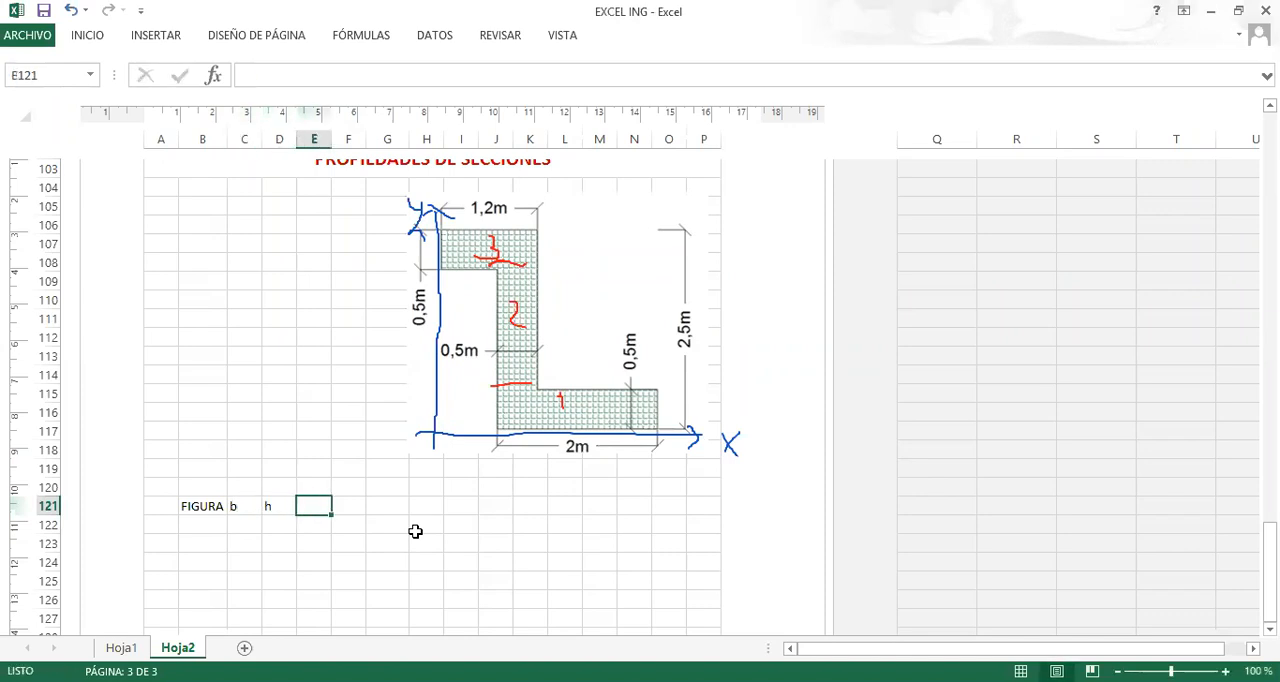
type("y")
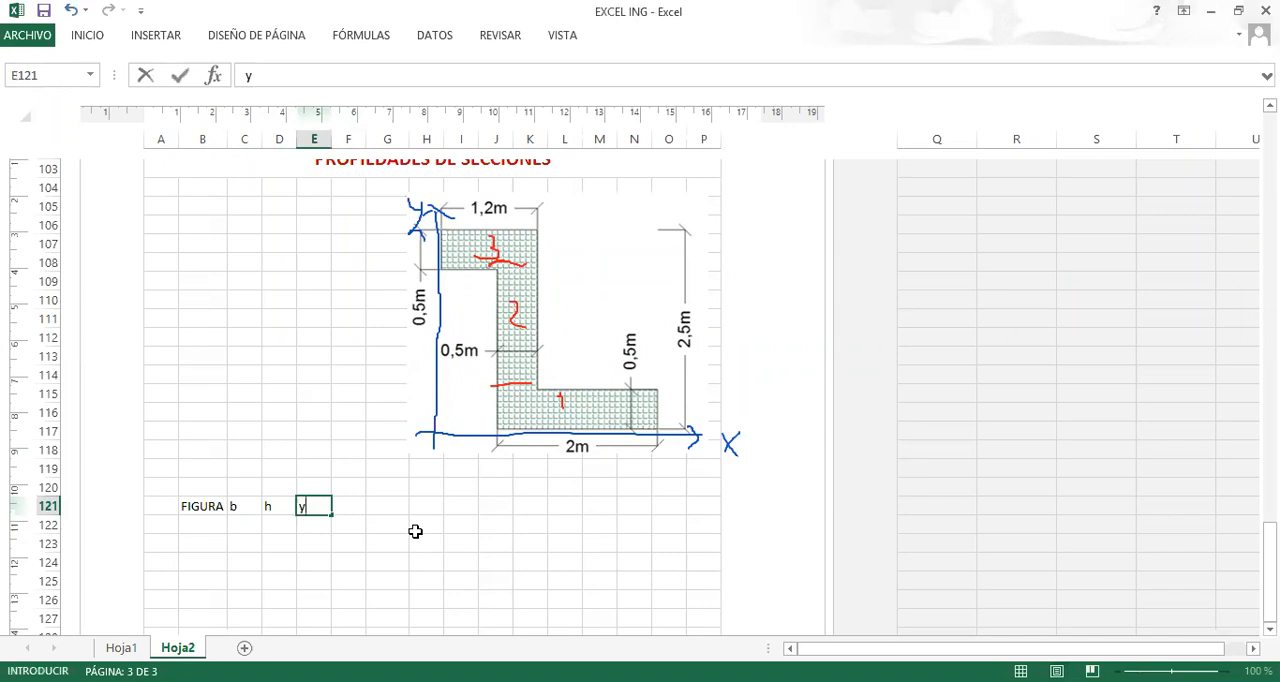
key("Return")
key("Up")
key("Left")
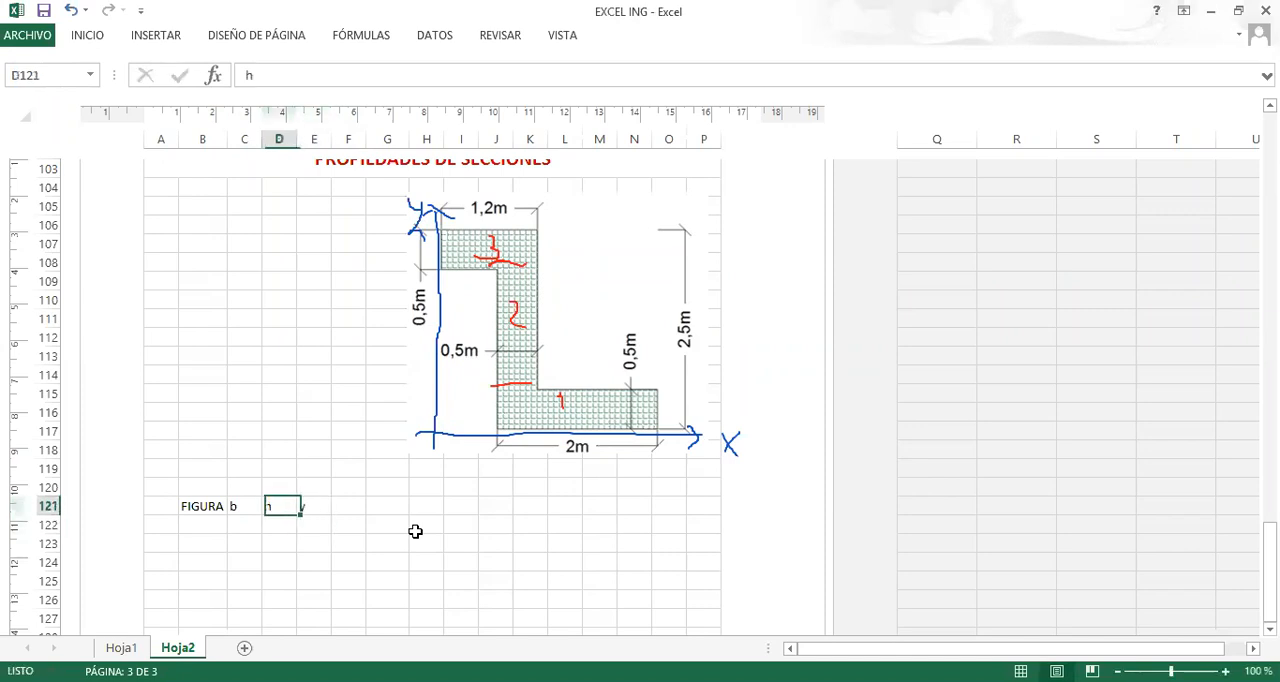
key("Down")
key("Down")
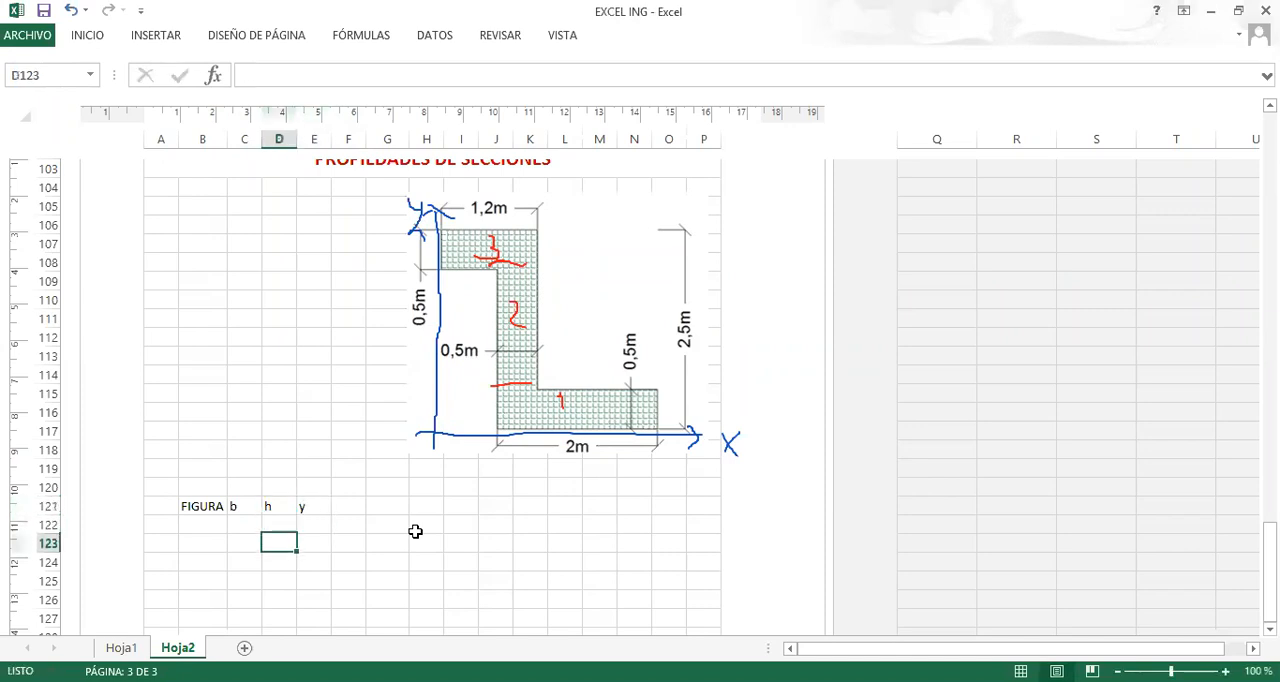
Number the figures 1, 2 and 3 in B122 to B124.
left_click(206, 522)
type("1")
key("Return")
type("2")
key("Return")
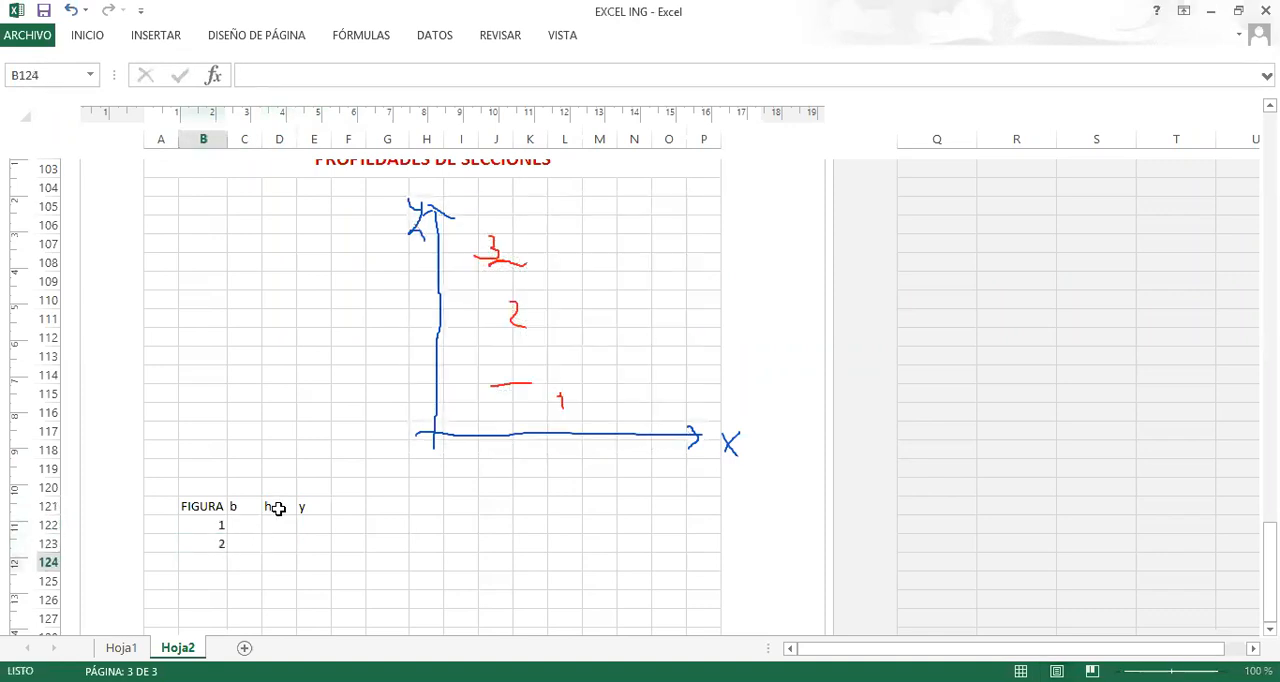
type("3")
key("Return")
type("43")
key("Escape")
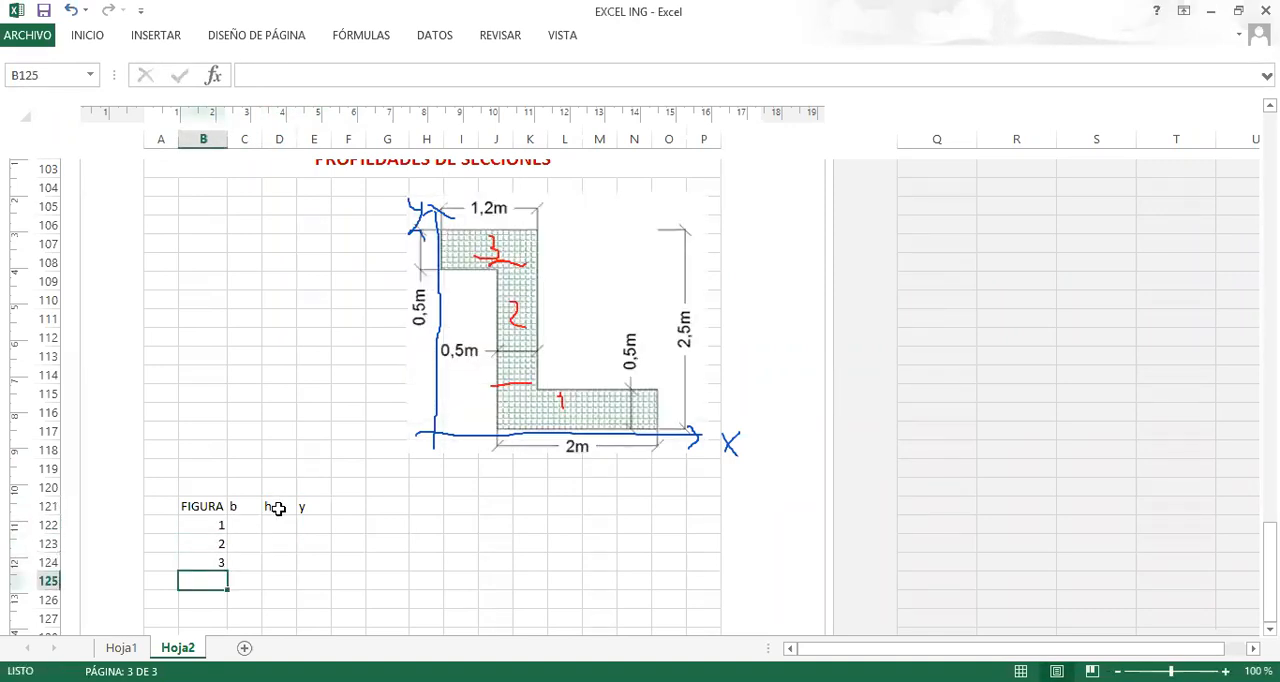
Enter the dimensions of figure 1 in row 122: base b 2 and height h 0,5.
key("Right")
key("Up")
key("Up")
key("Up")
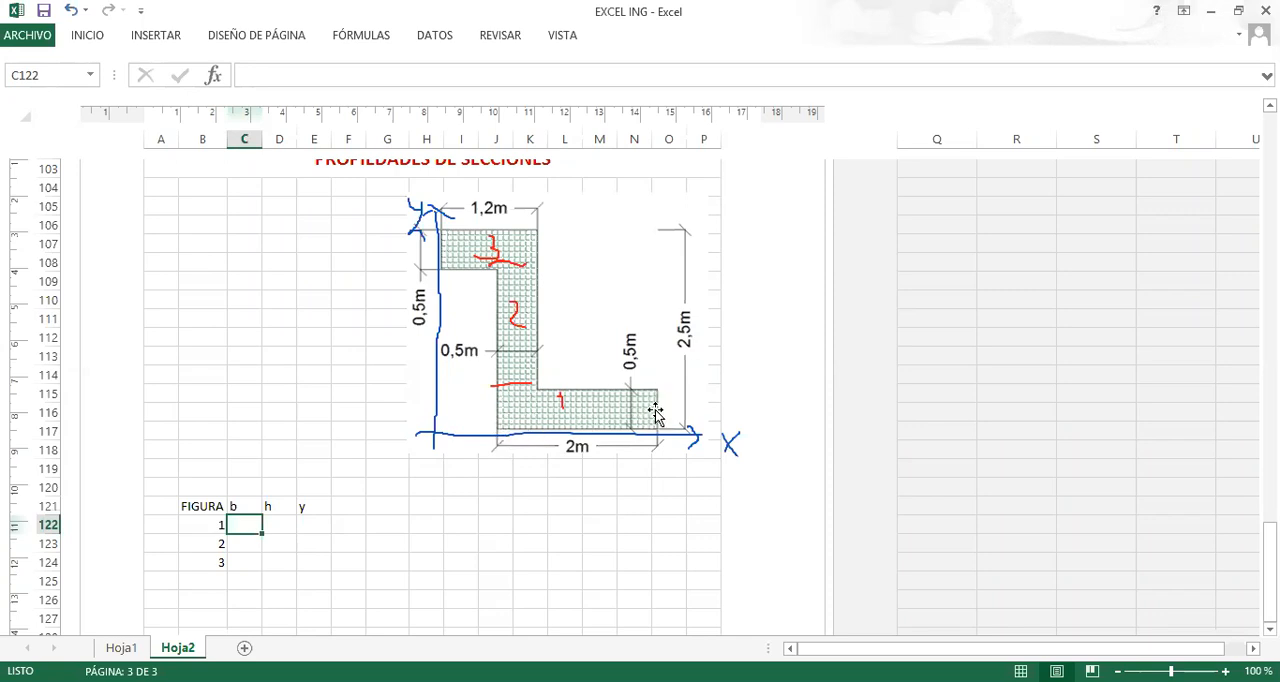
type("2")
key("Tab")
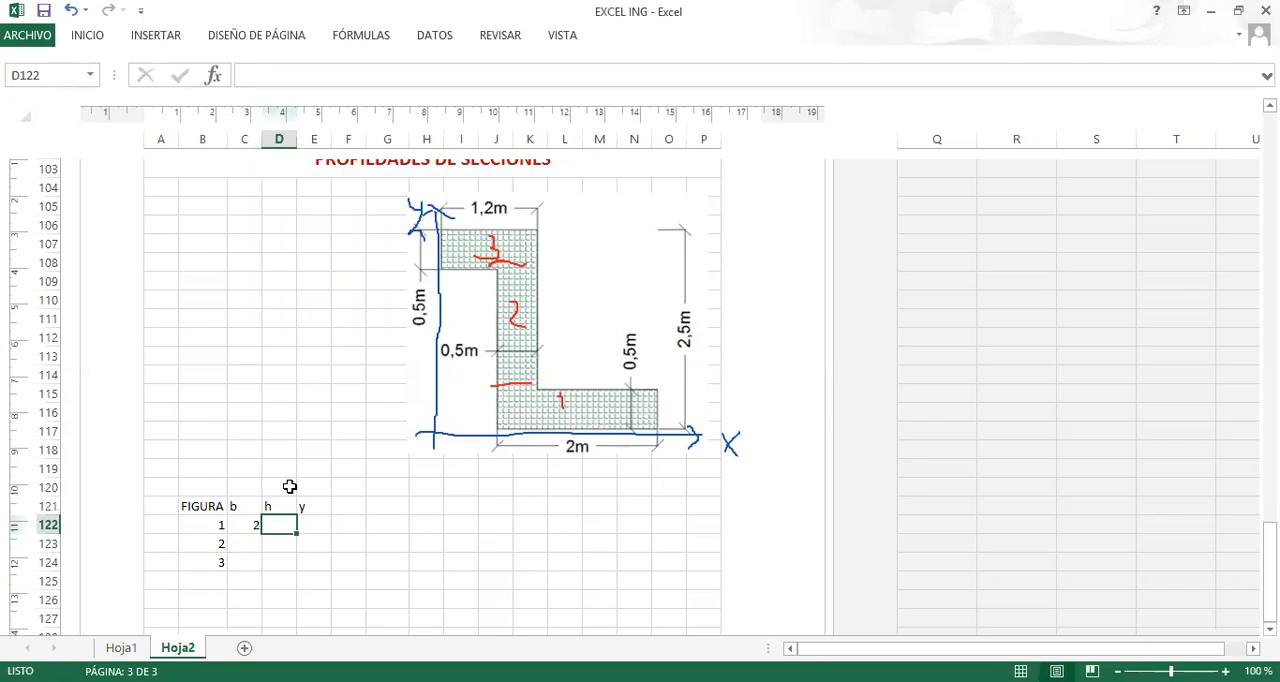
type(",5")
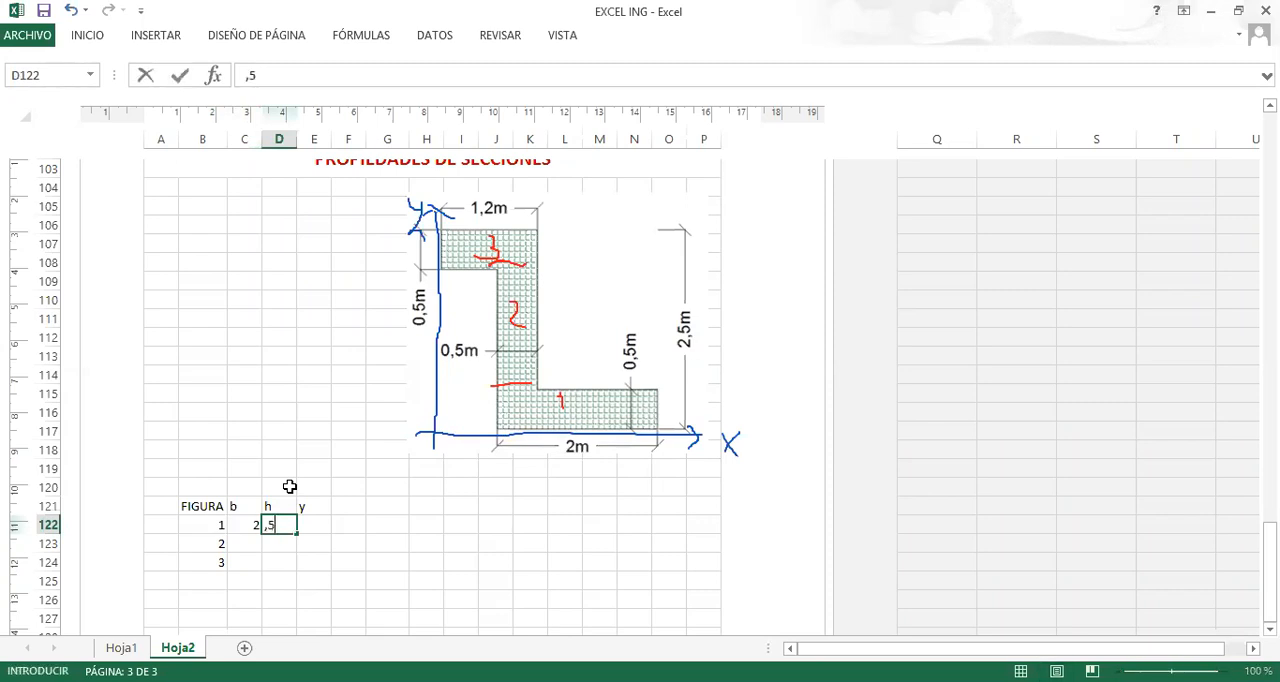
key("Return")
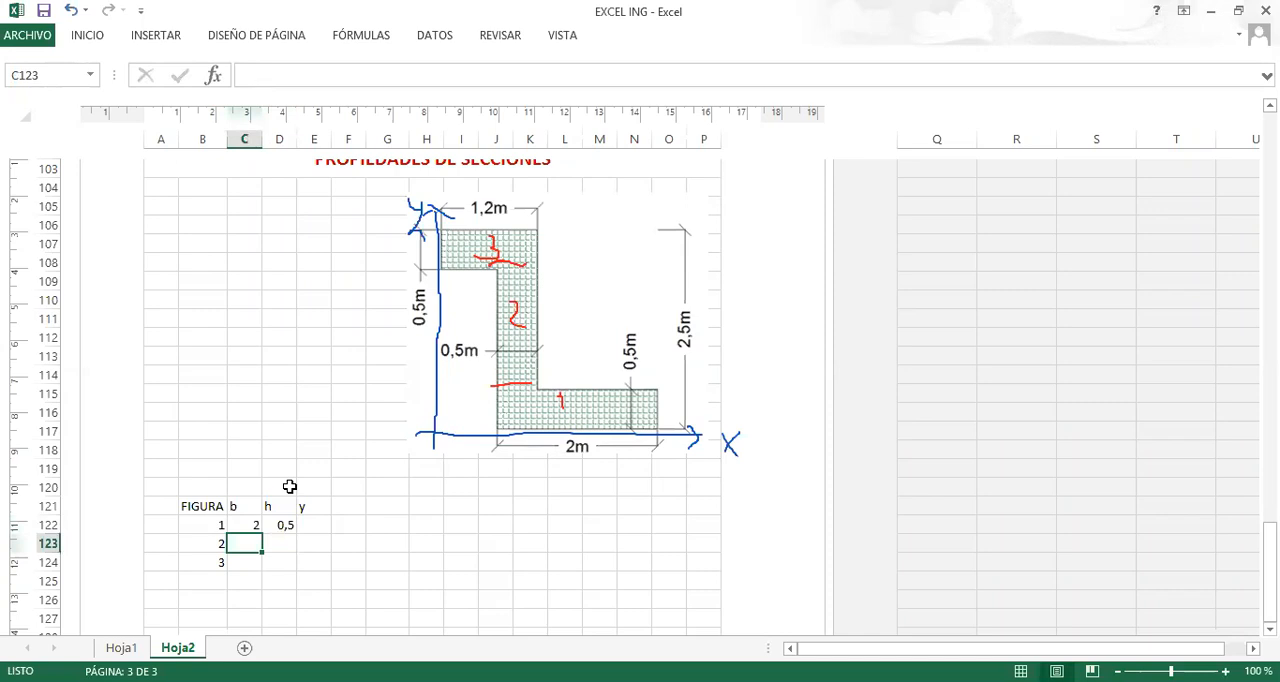
Enter the dimensions of figure 2 in row 123: base b 0,5 and height h 1,5.
type("0")
key("Right")
key("Left")
type(",")
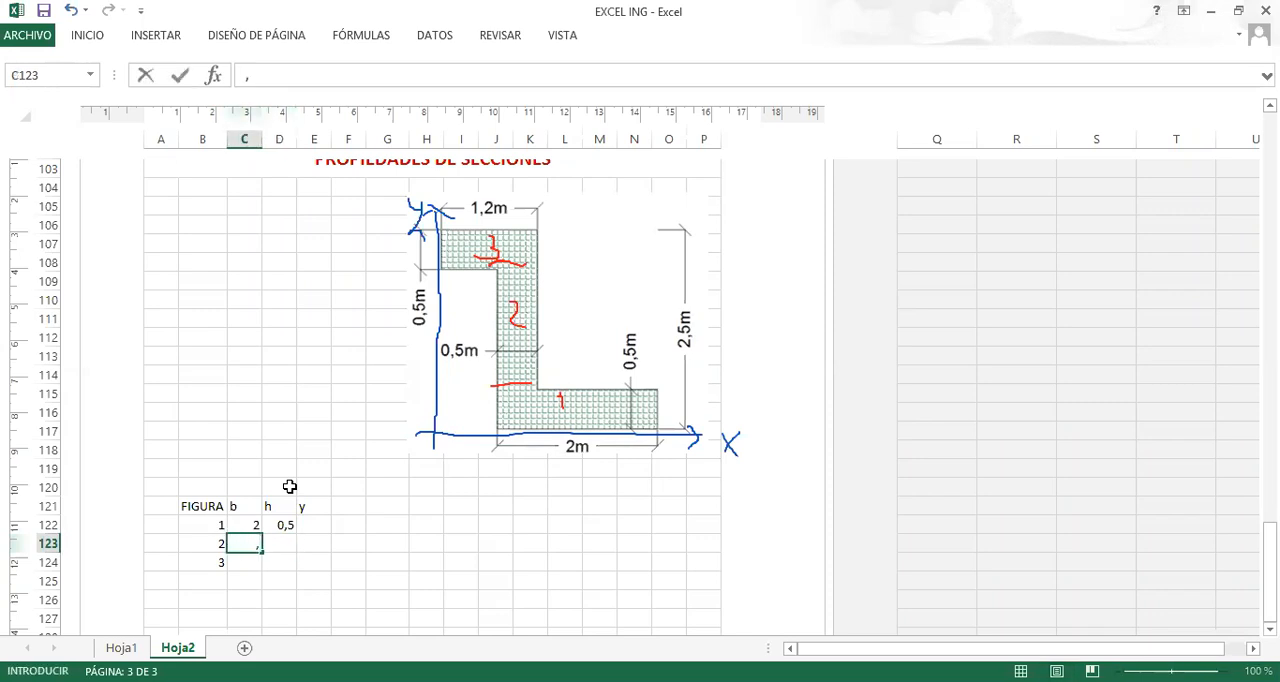
type("5")
key("Right")
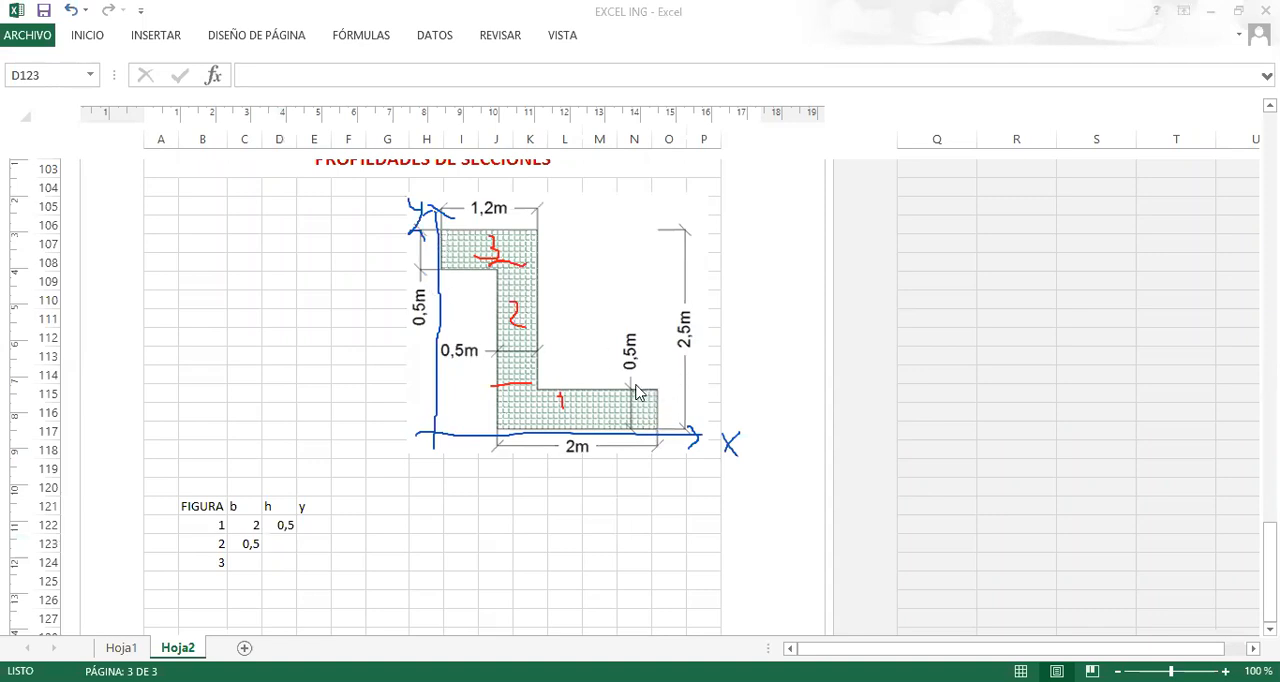
left_click(283, 548)
type("1,5")
key("Return")
Enter the dimensions of figure 3 in row 124: base b 1,2 and height h 0,5.
key("Left")
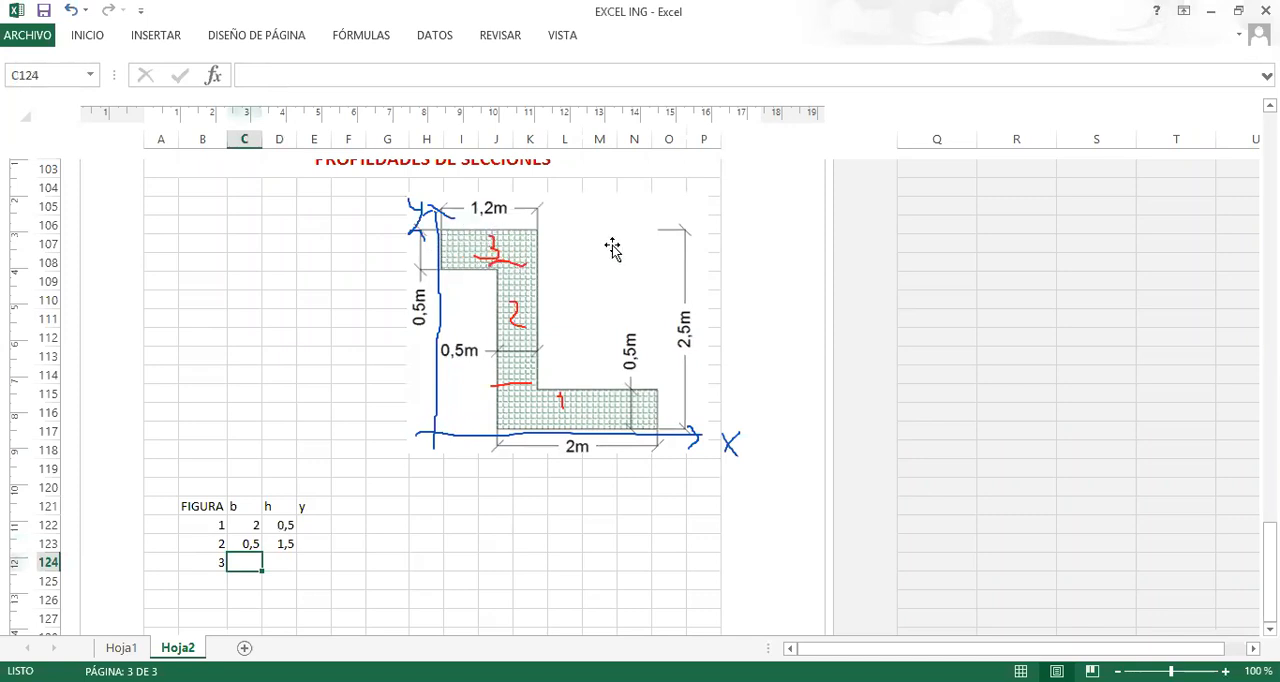
type("1")
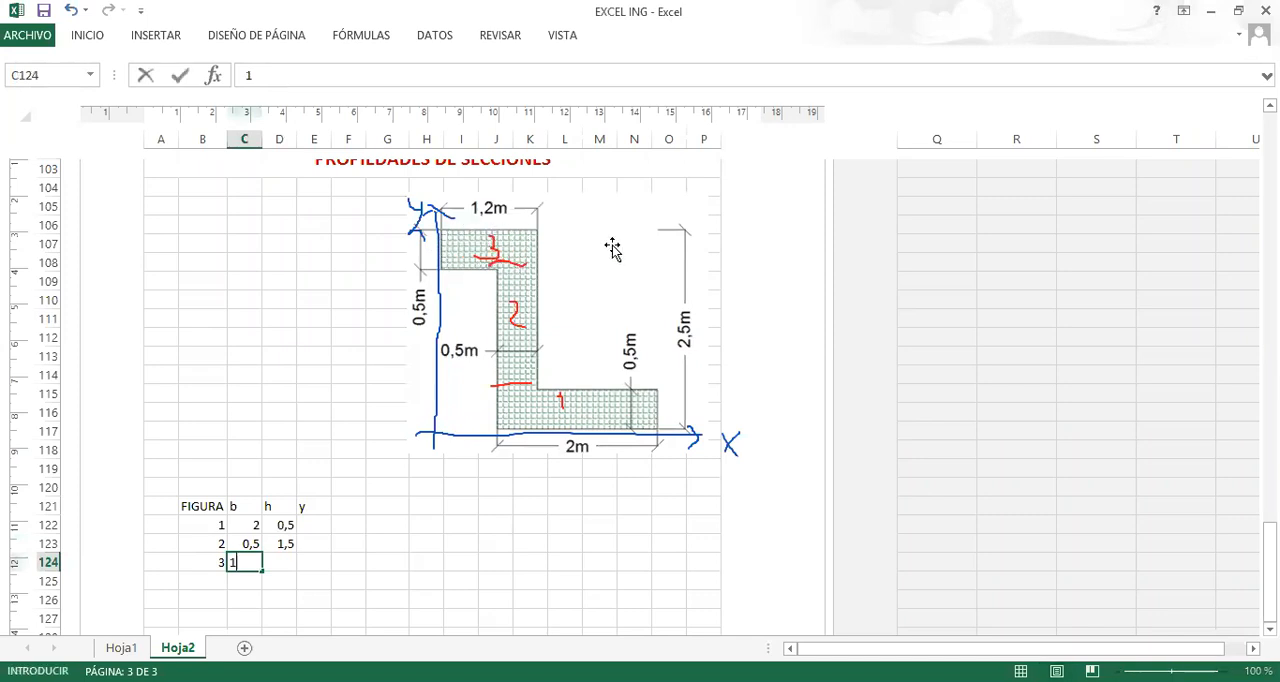
type(",5")
key("BackSpace")
type("2")
key("Tab")
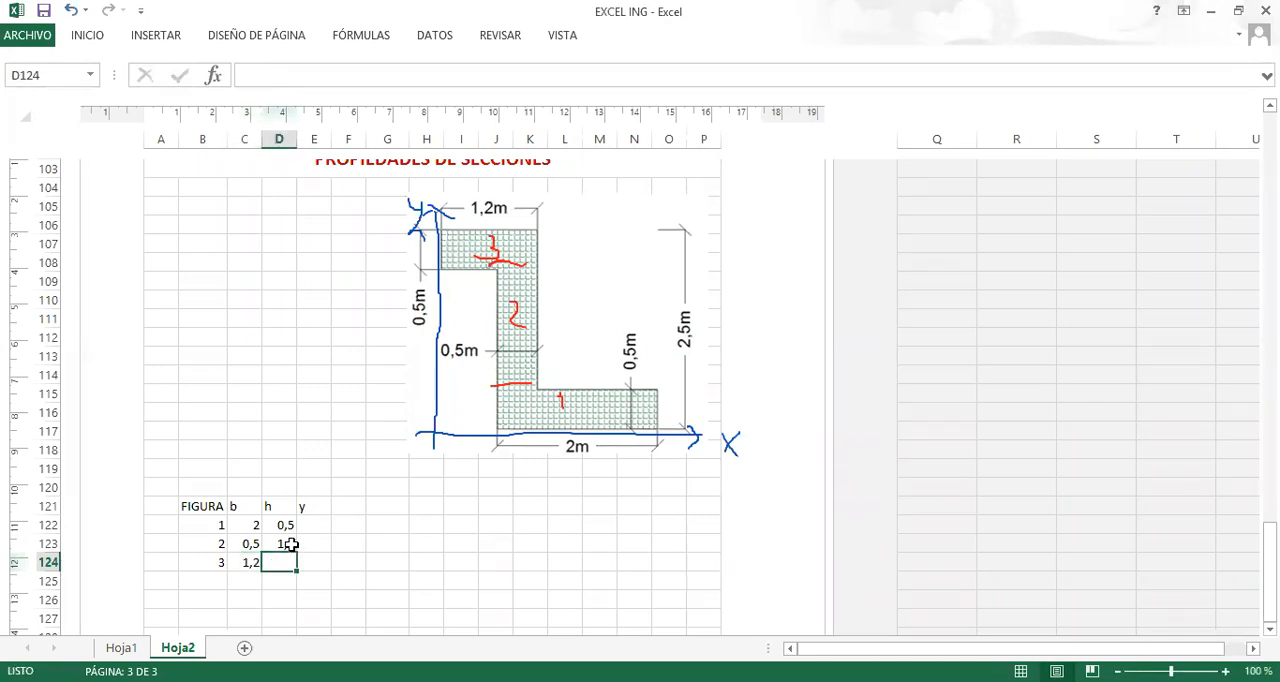
type("0,")
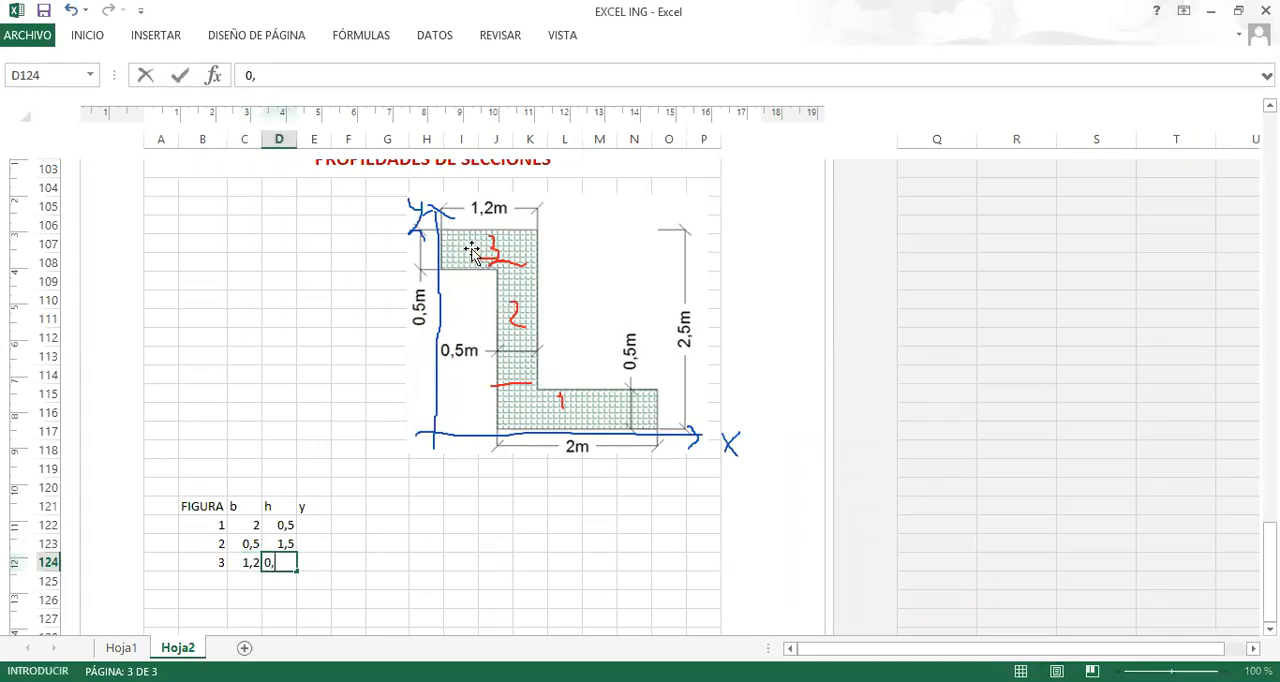
type("5")
key("Tab")
Enter 0,25 as the centroid height y of figure 1 in E122.
key("Up")
key("Up")
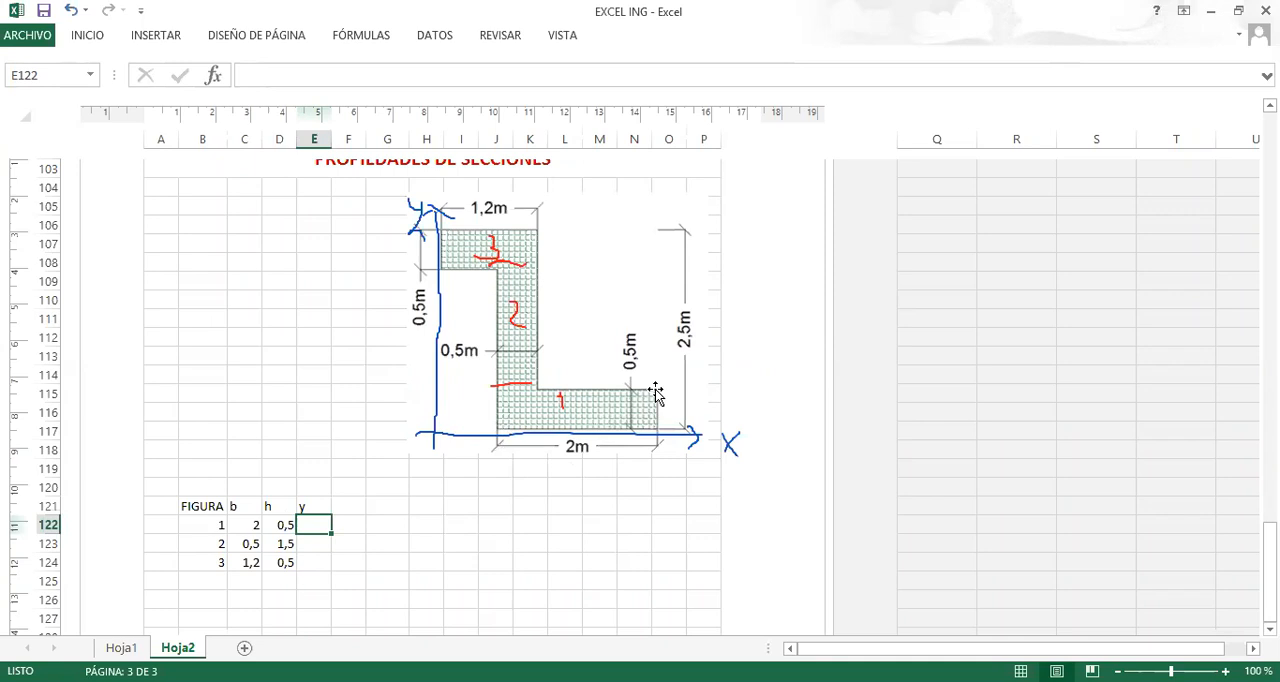
type("0,25")
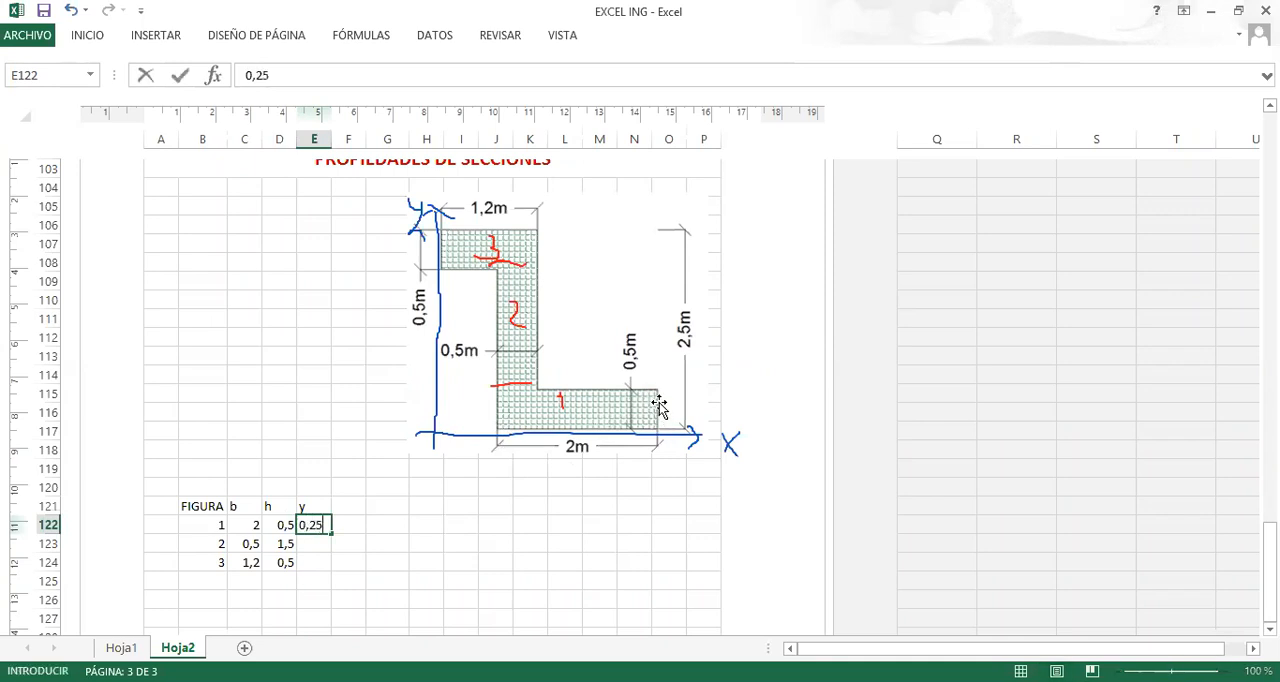
key("Return")
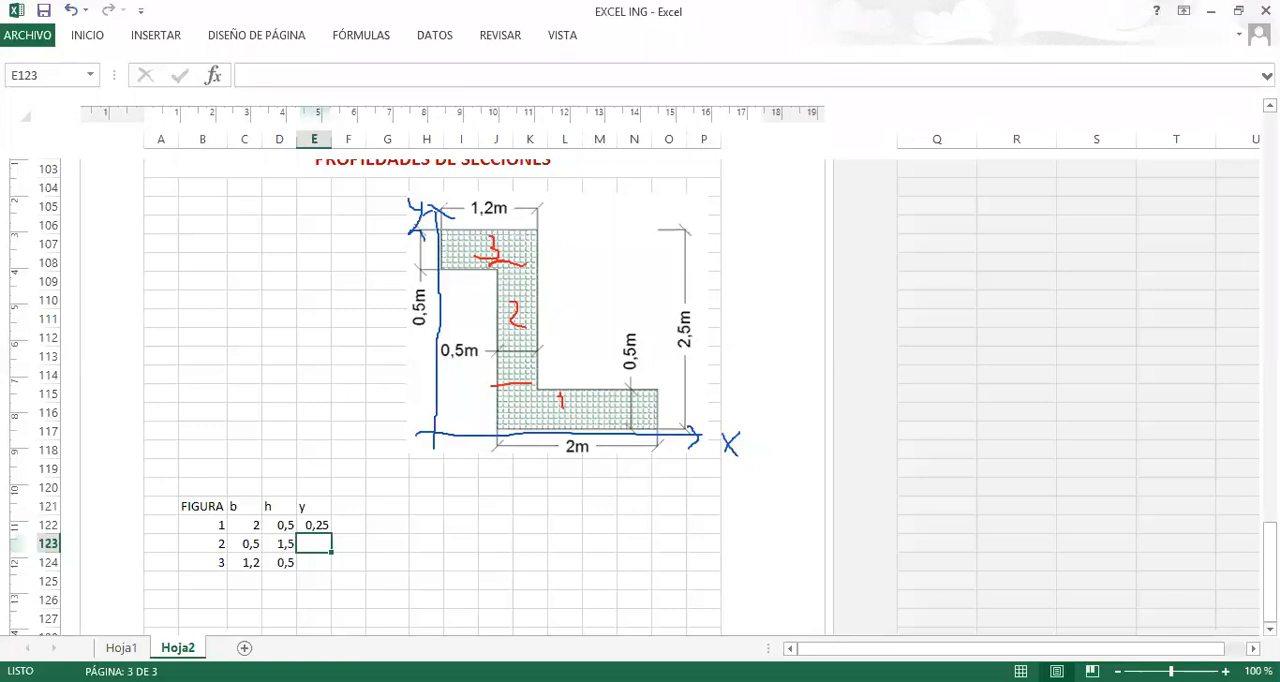
Draw a blue vertical dimension line with end marks beside figure 2 and mark the figure's centroid with a blue dot.
left_click_drag(568, 258, 568, 388)
left_click_drag(571, 385, 575, 376)
left_click_drag(559, 285, 583, 263)
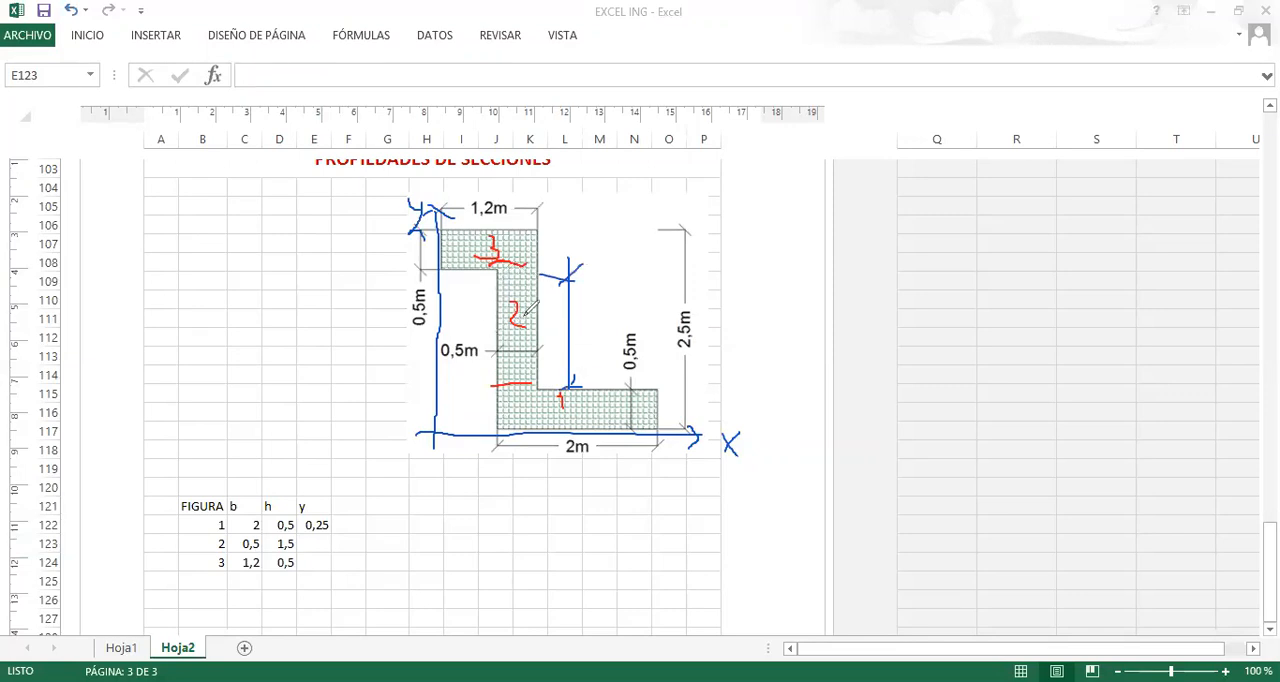
left_click_drag(524, 317, 526, 316)
Calculate the centroid height y of figure 2 in E123 with the formula +1,5/2+0,5.
double_click(313, 546)
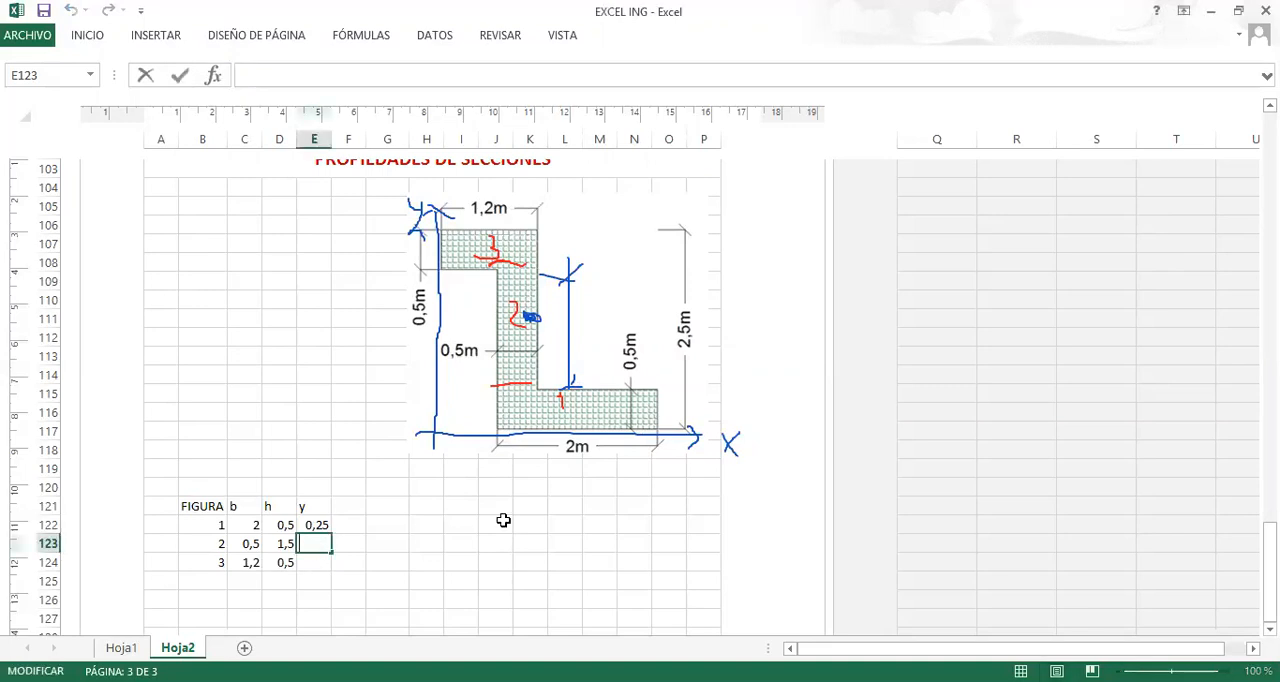
type("1")
type("+1")
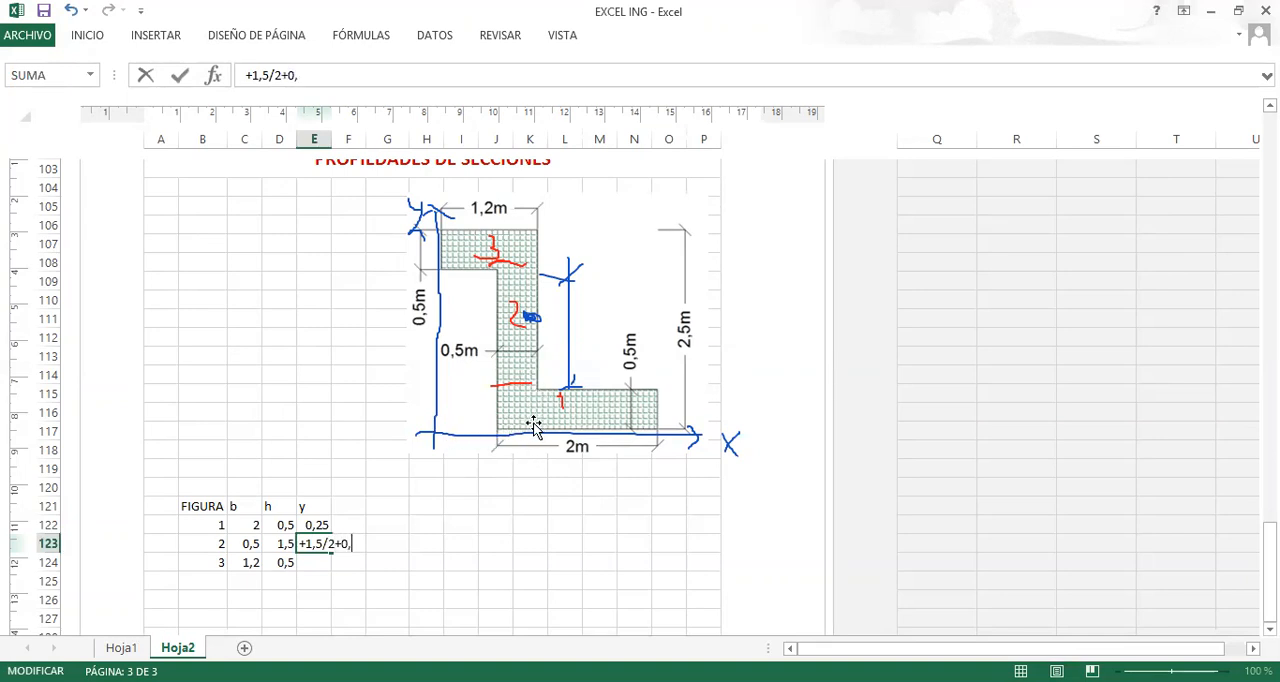
key("Return")
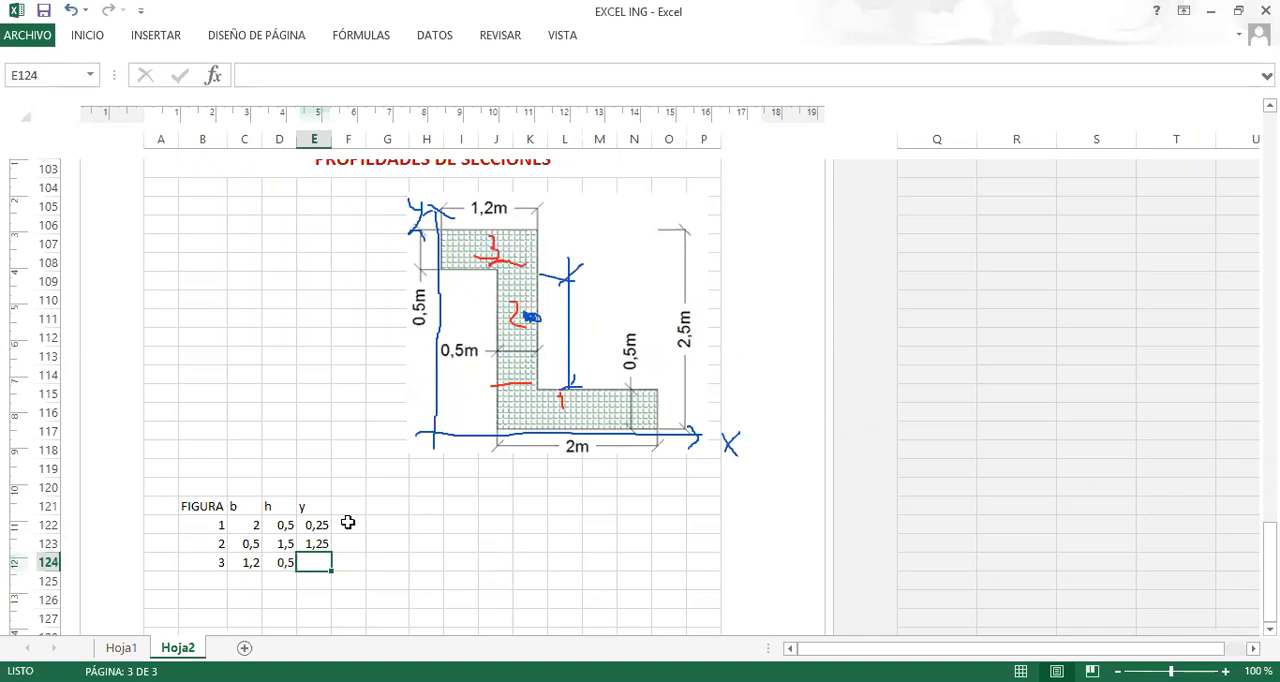
Enter 2,25 as the centroid height y of figure 3 in E124.
type("2")
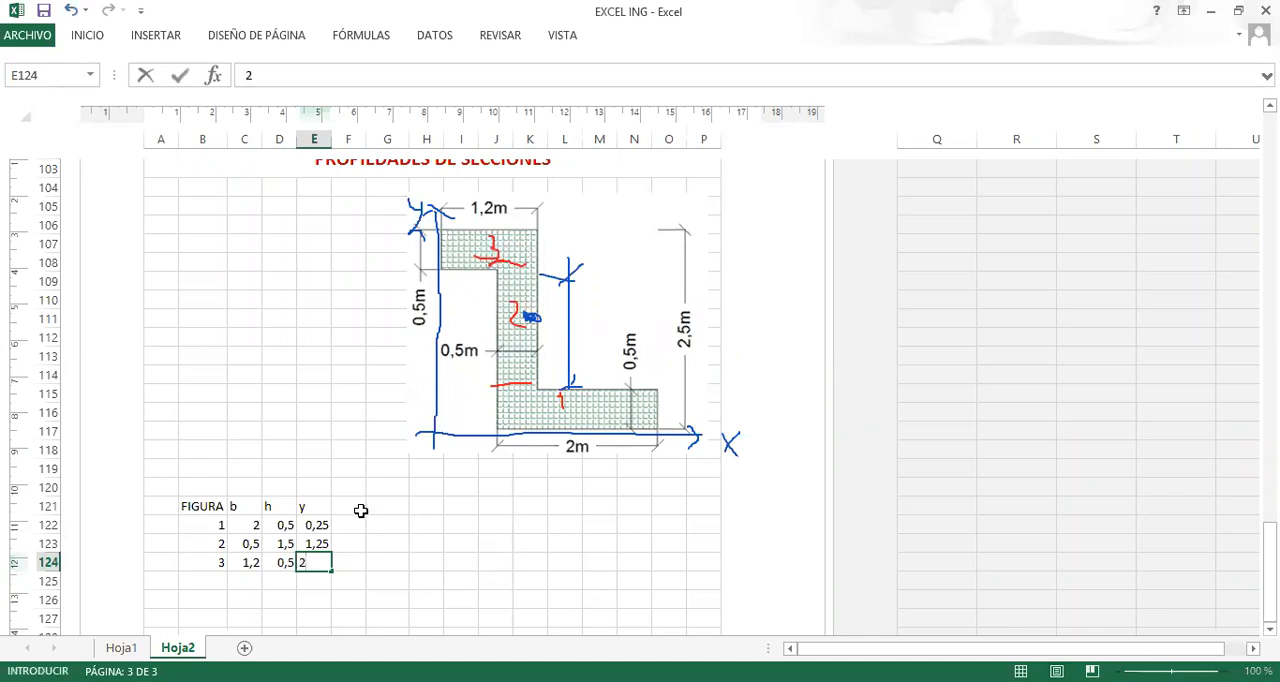
type(",25")
key("Return")
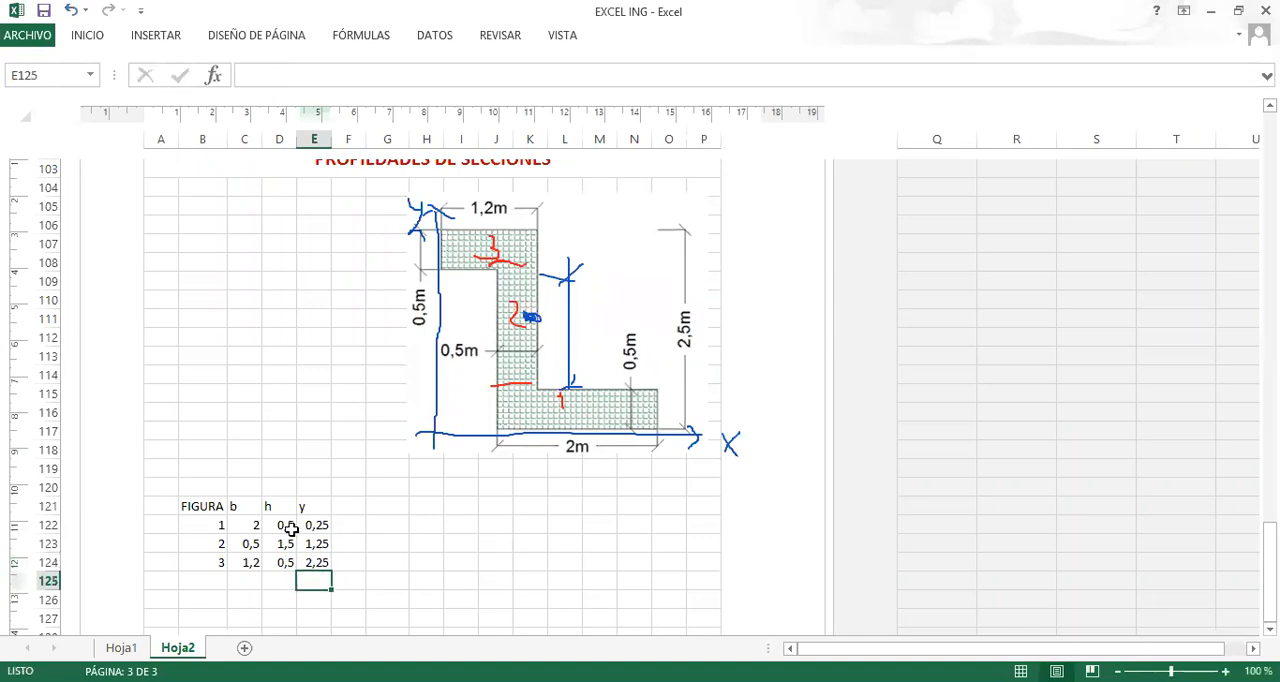
Fill the b, h and y values of the three figures in C122:E124 with yellow.
left_click_drag(245, 525, 311, 562)
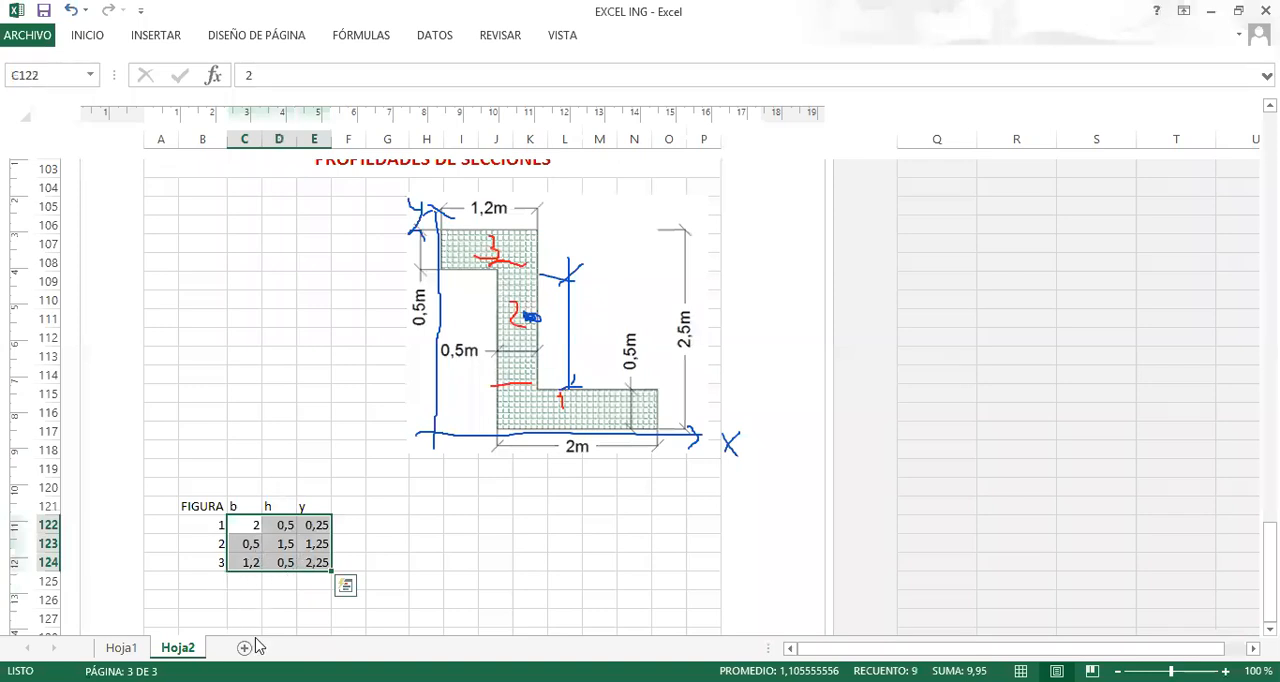
left_click(100, 38)
left_click(236, 97)
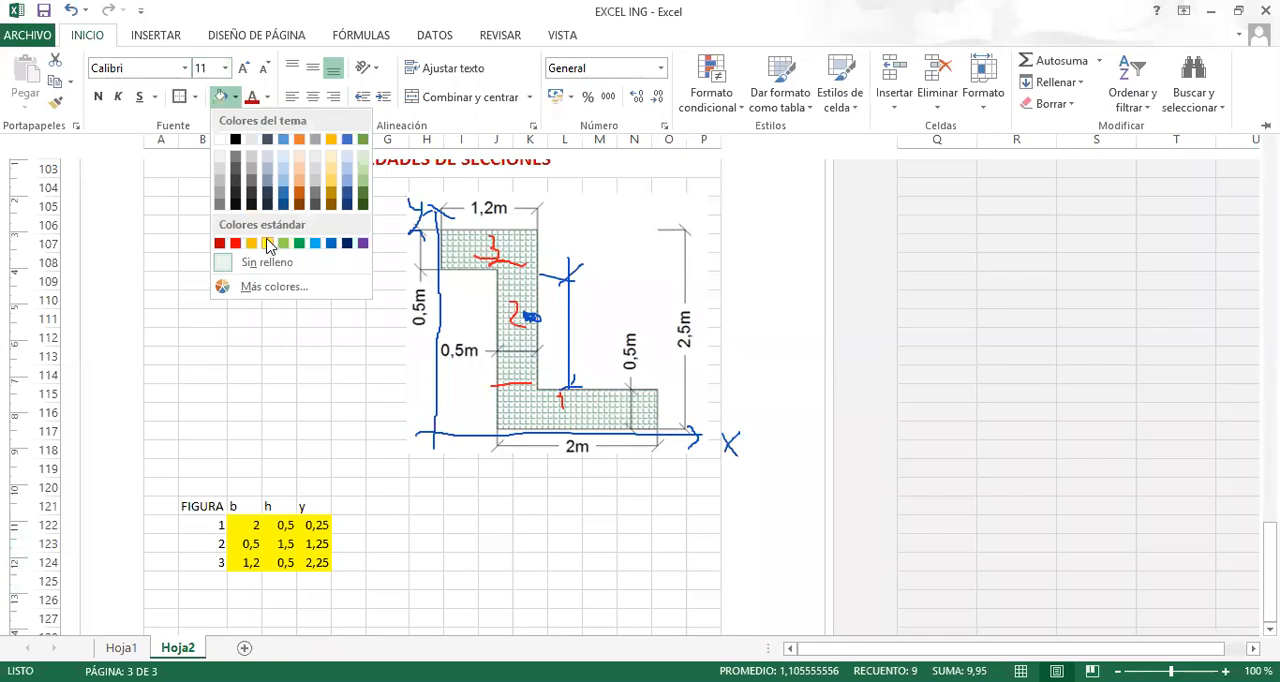
left_click(352, 522)
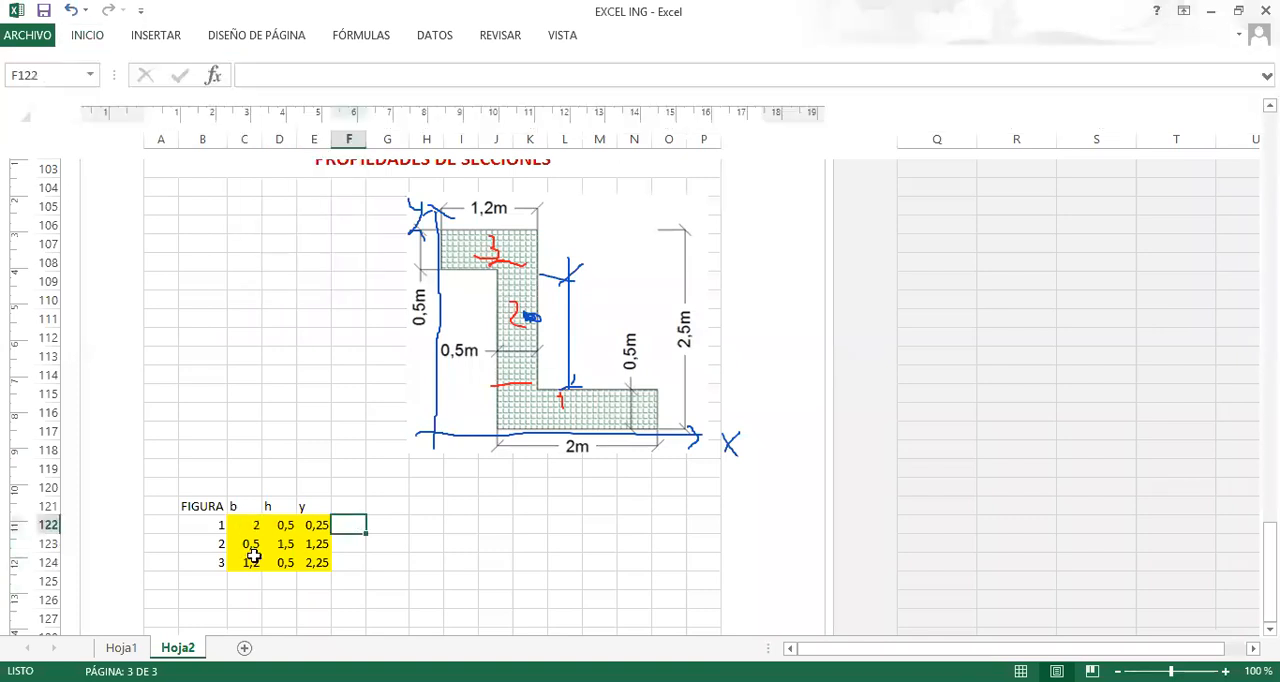
Add the area column header A in F121, beside the y column.
left_click(346, 505)
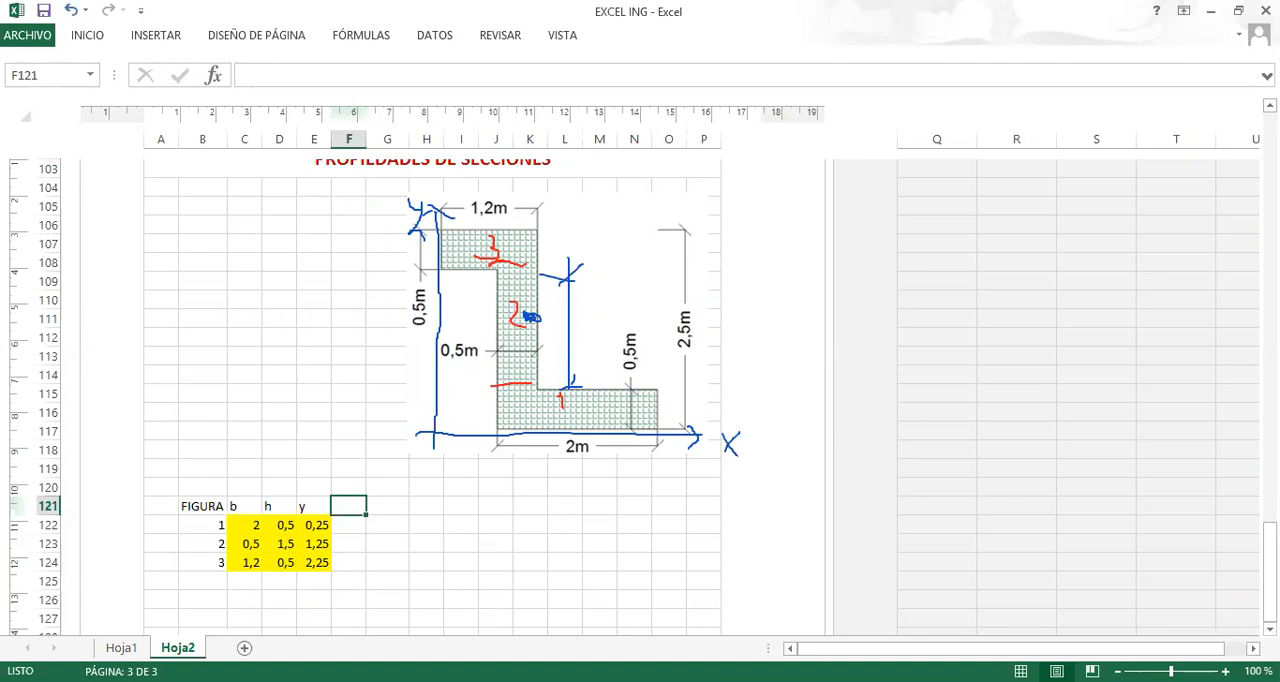
type("A")
key("Return")
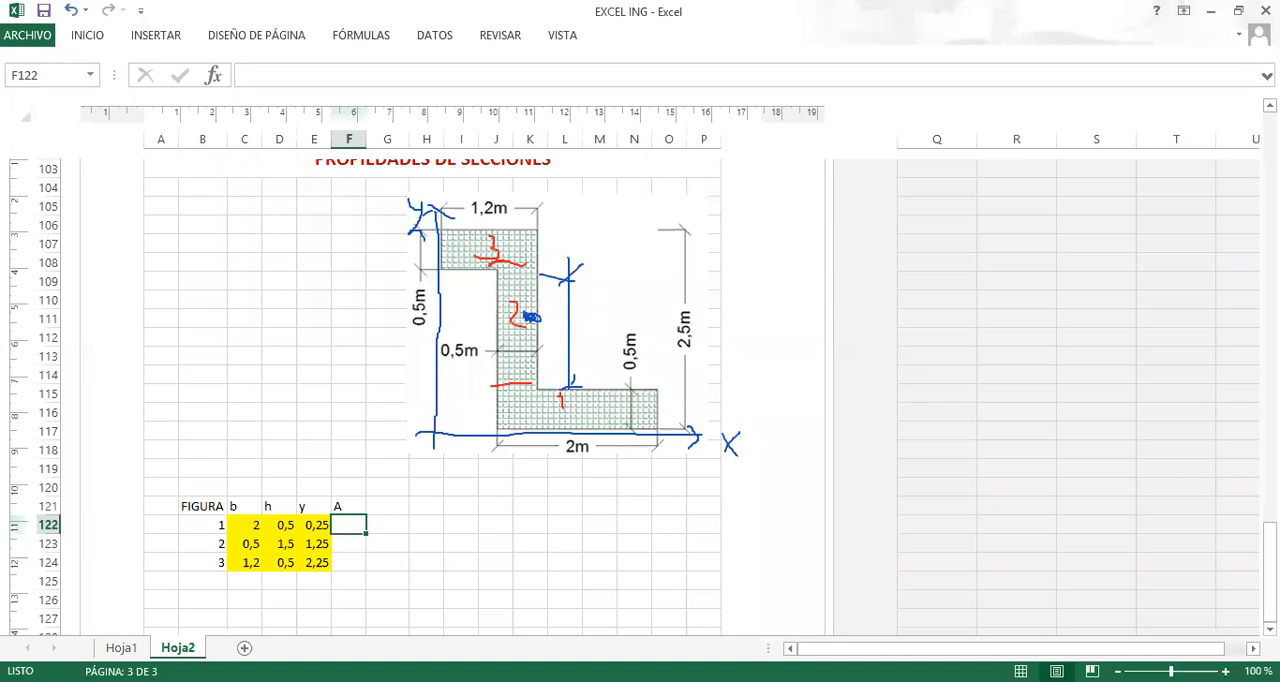
Calculate each figure's area by entering +C122*D122 in F122 and filling the formula down to F124.
type("+")
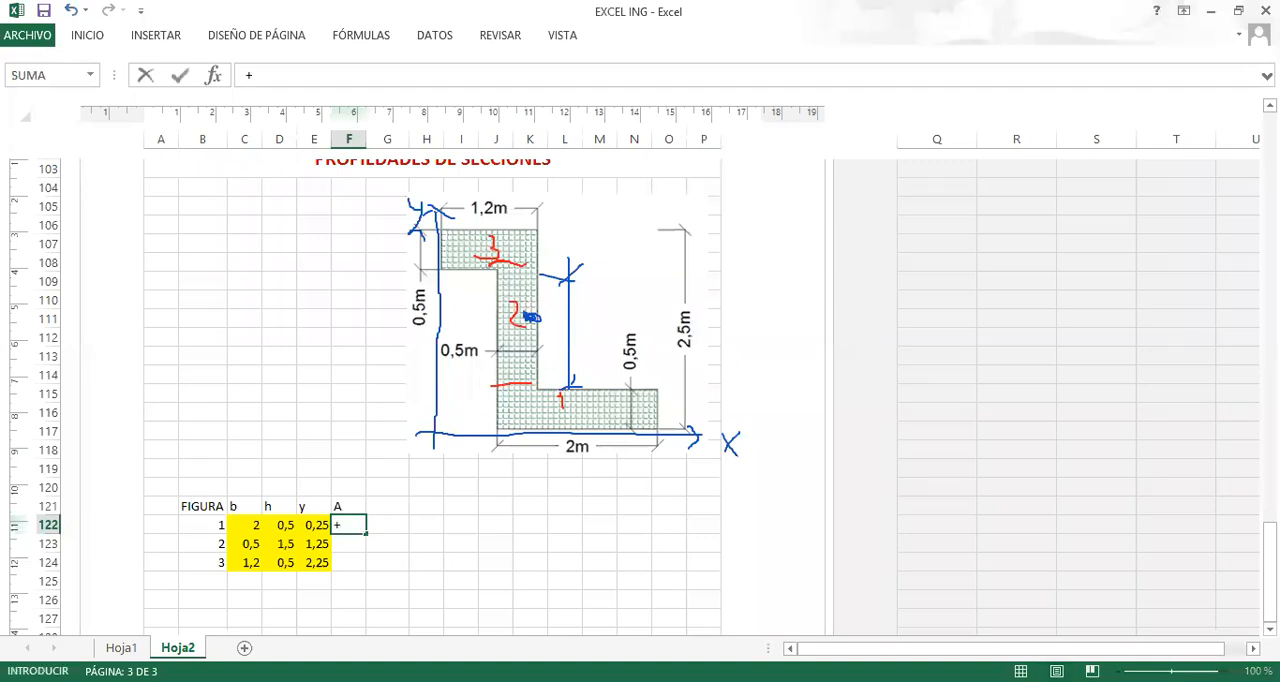
left_click(252, 524)
type("*")
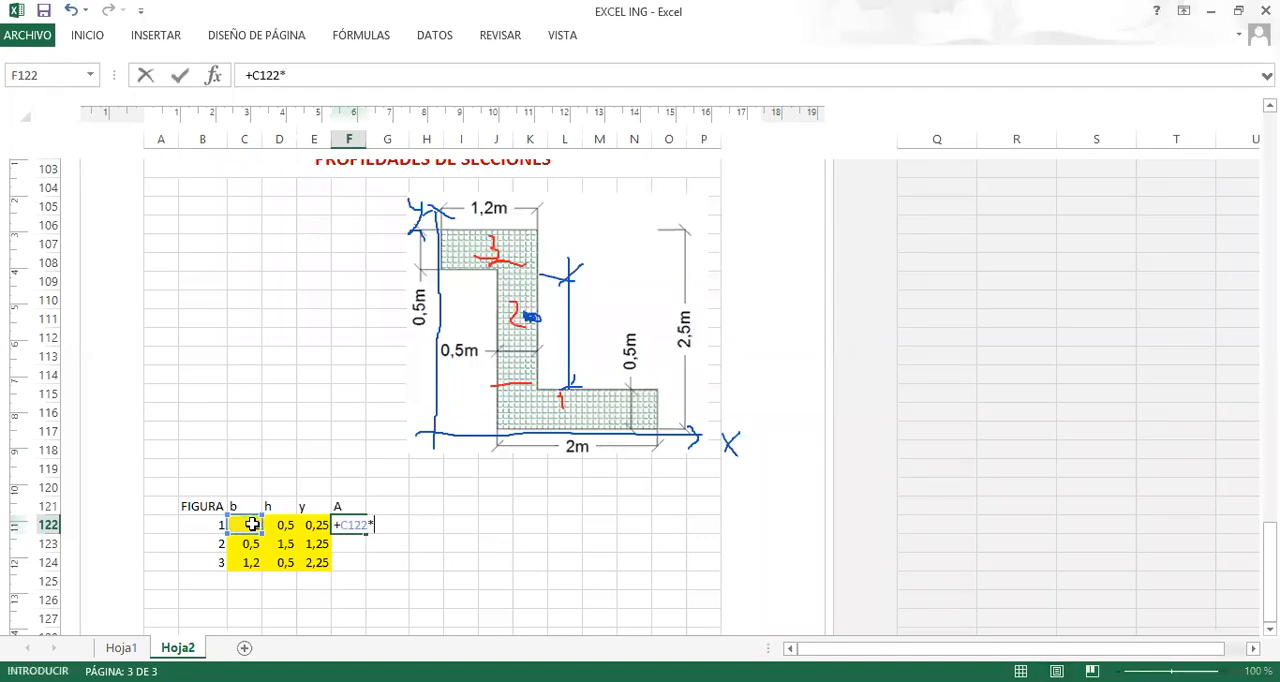
left_click(287, 524)
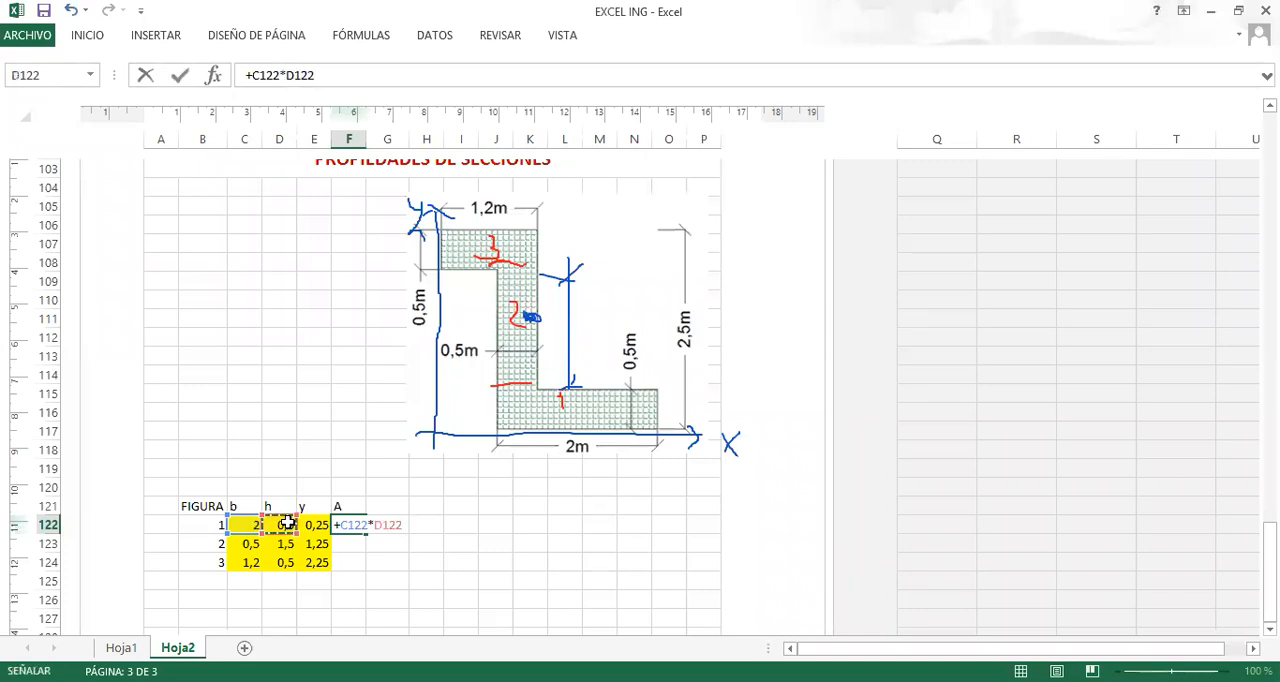
key("Return")
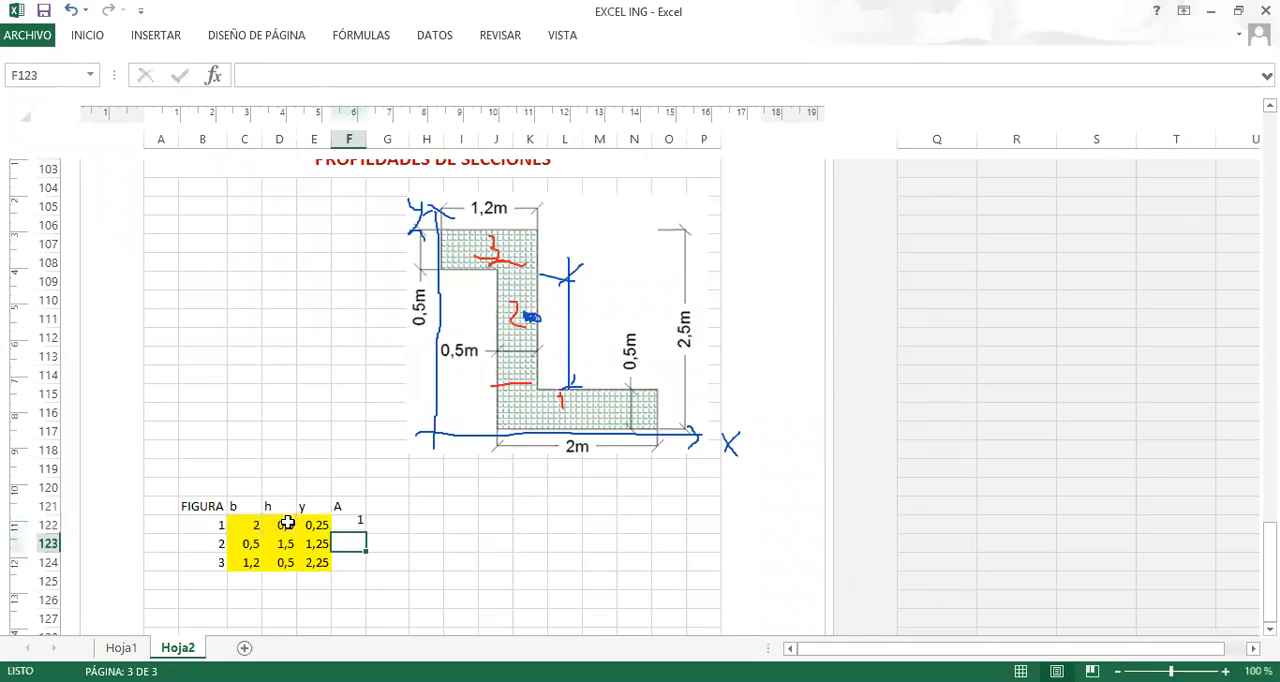
left_click(354, 525)
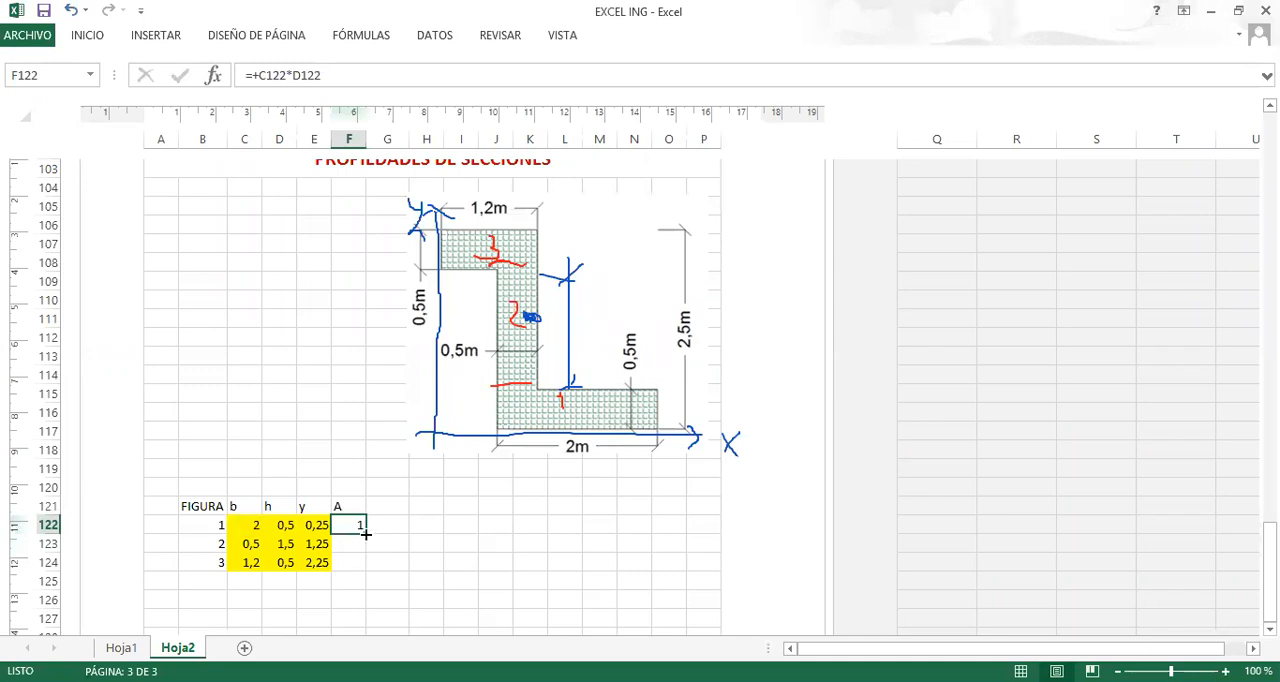
left_click_drag(366, 535, 363, 566)
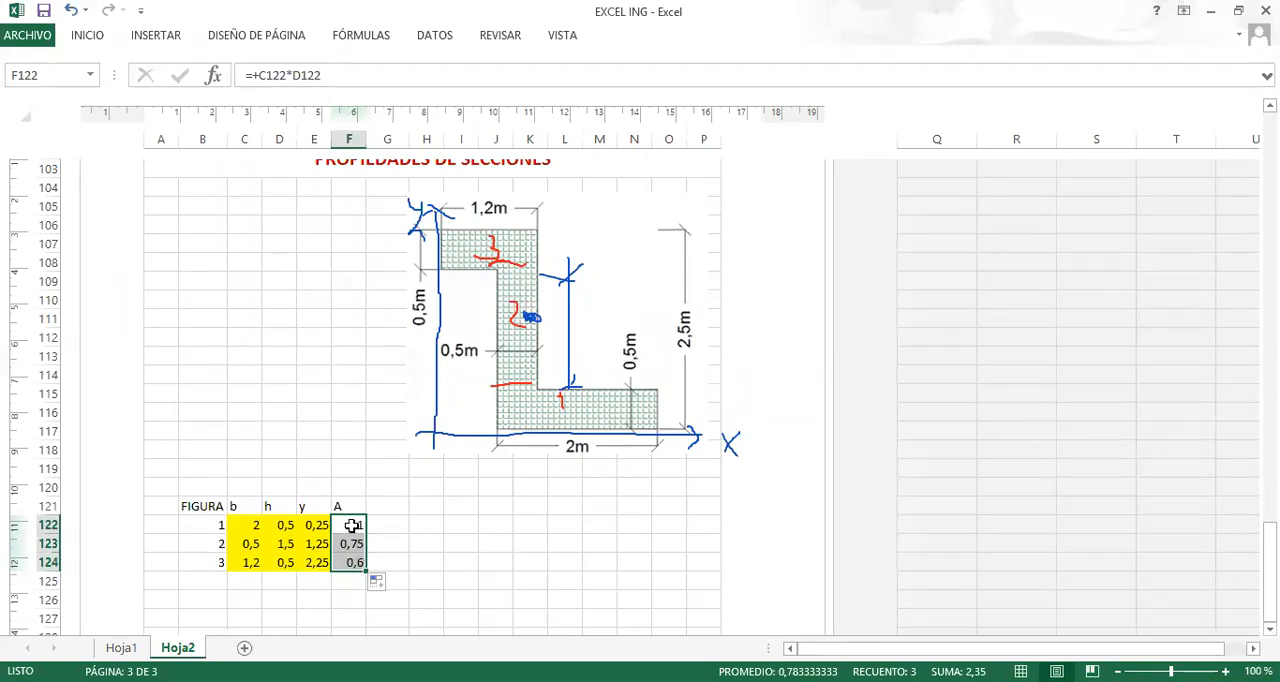
Add the column header A*y in G121, with a lowercase y.
left_click(388, 506)
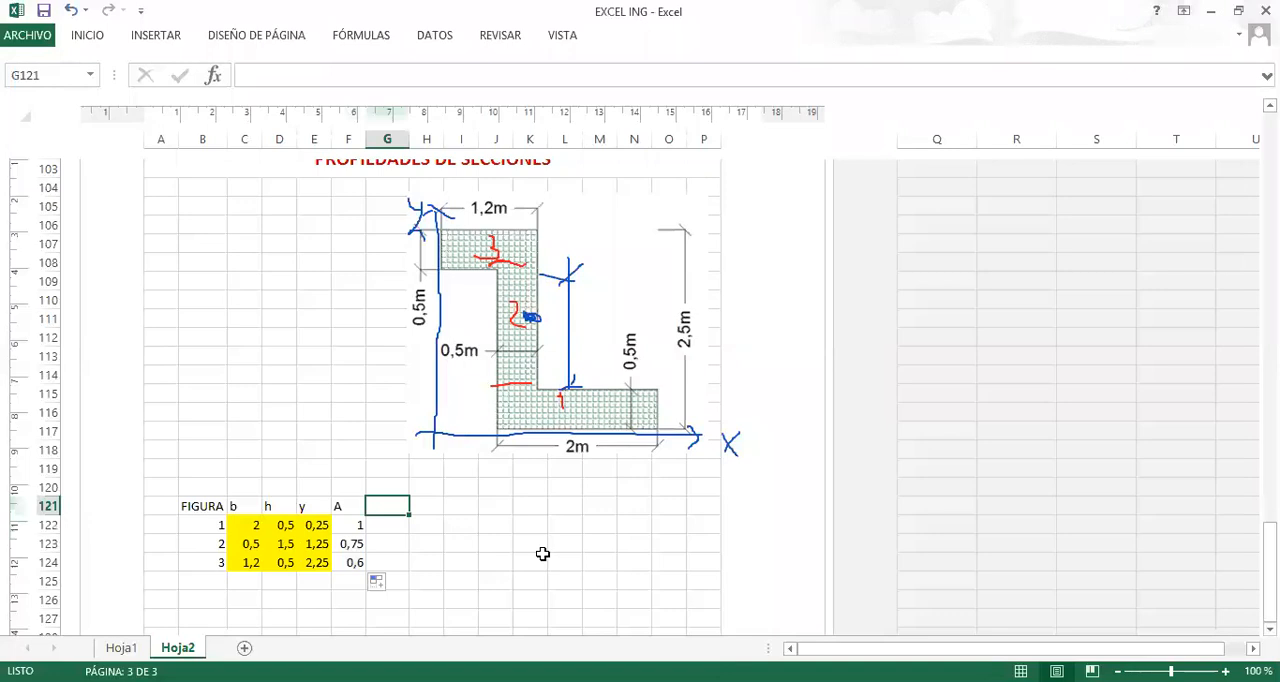
type("A*Y")
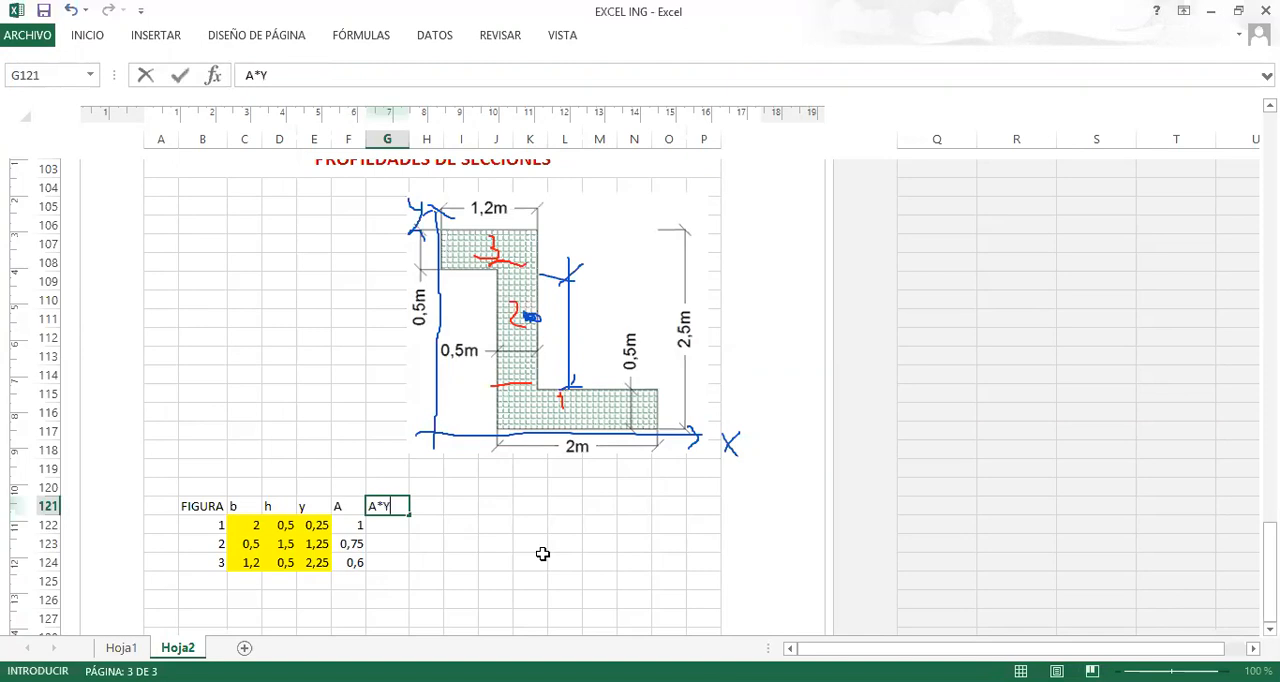
key("Return")
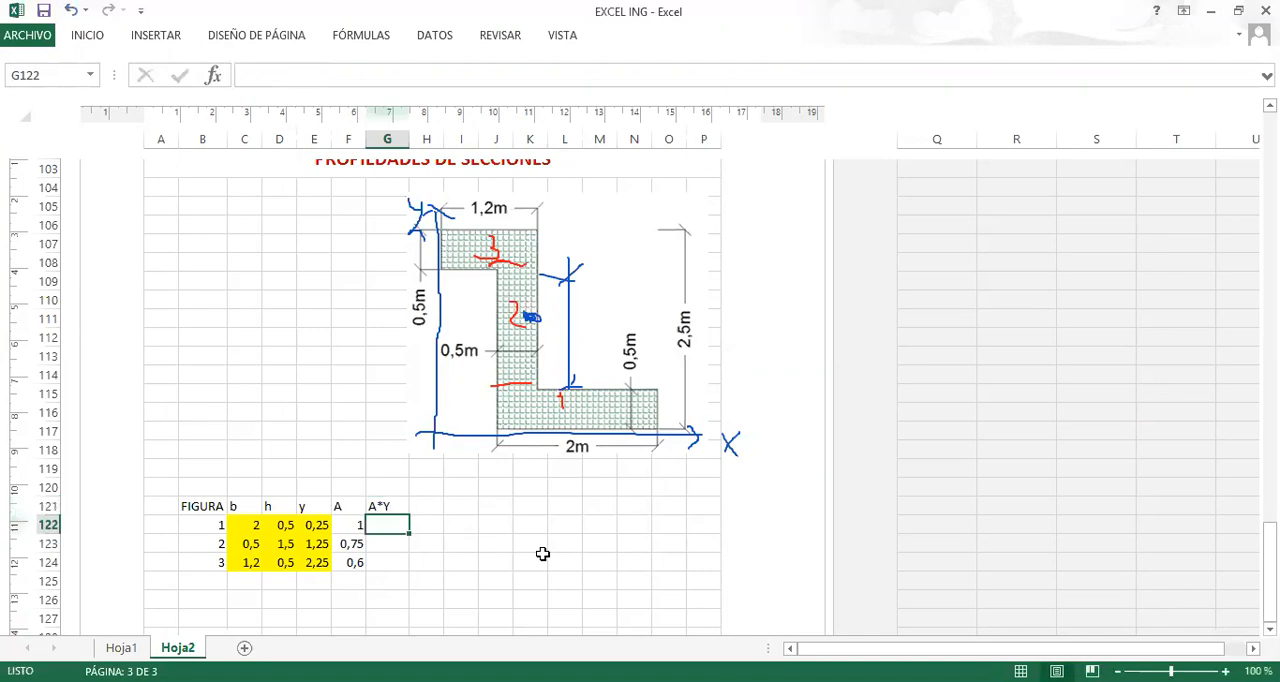
double_click(395, 506)
key("BackSpace")
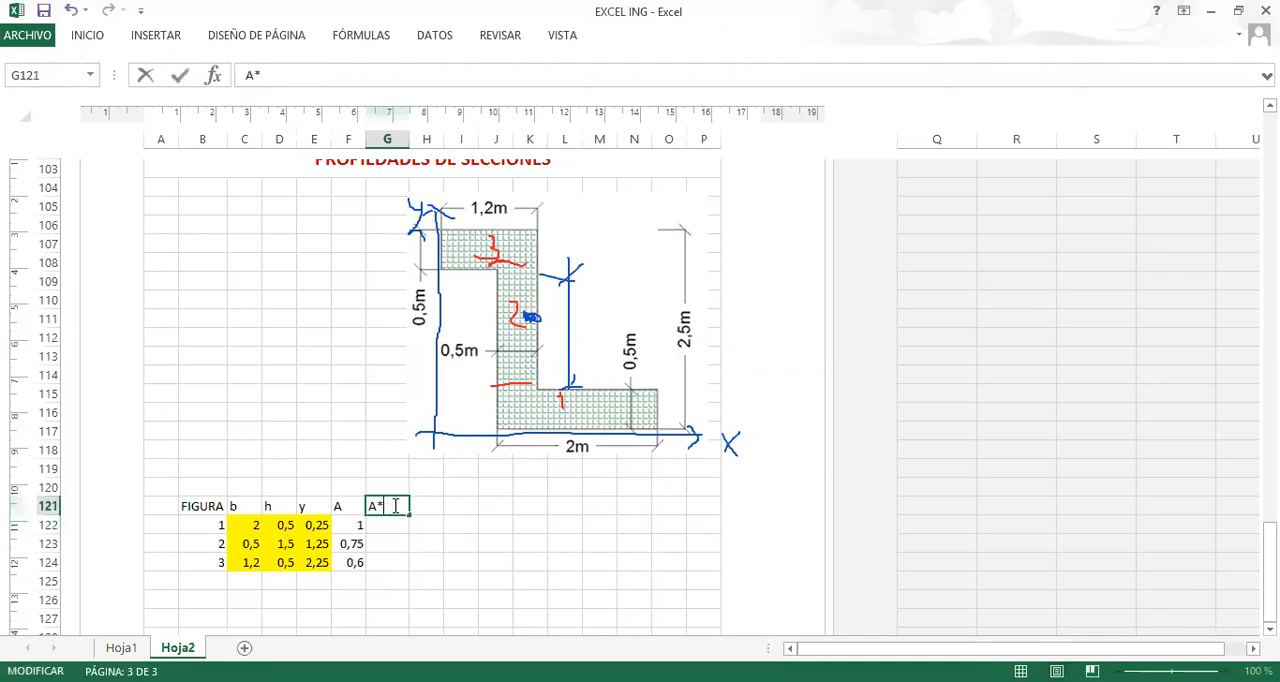
type("y")
key("Return")
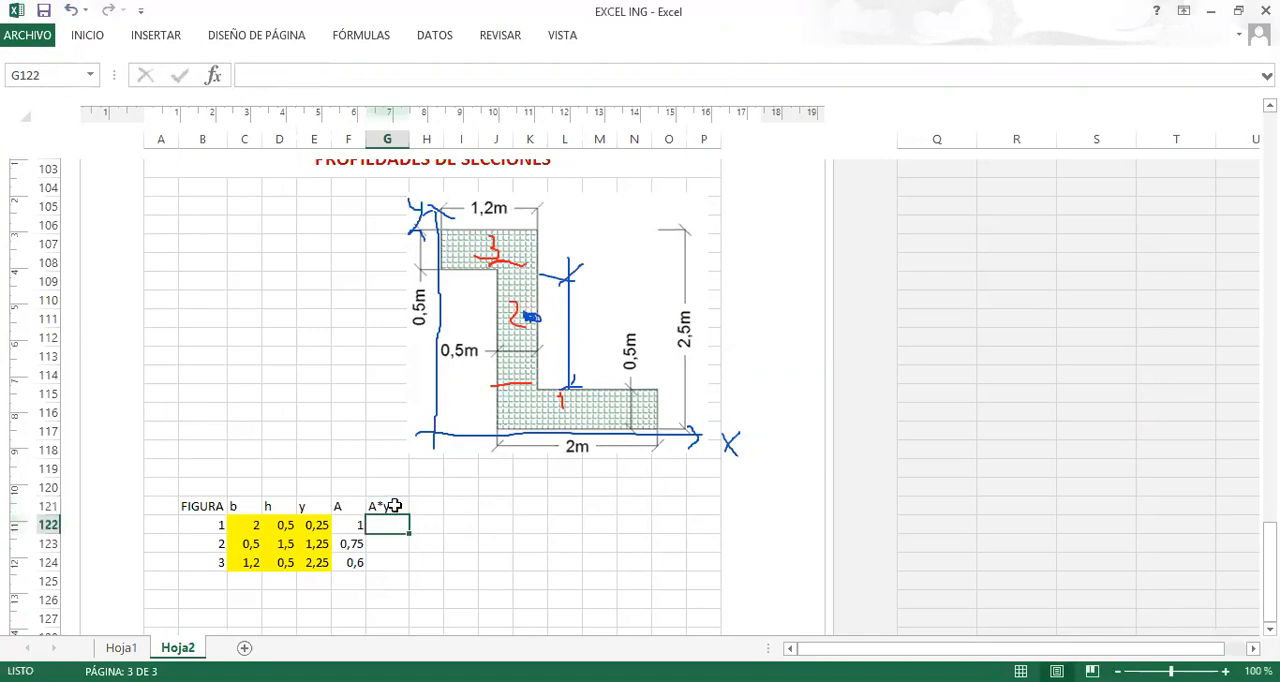
Calculate the A*y products by entering +F122*E122 in G122 and filling the formula down to G124.
type("+")
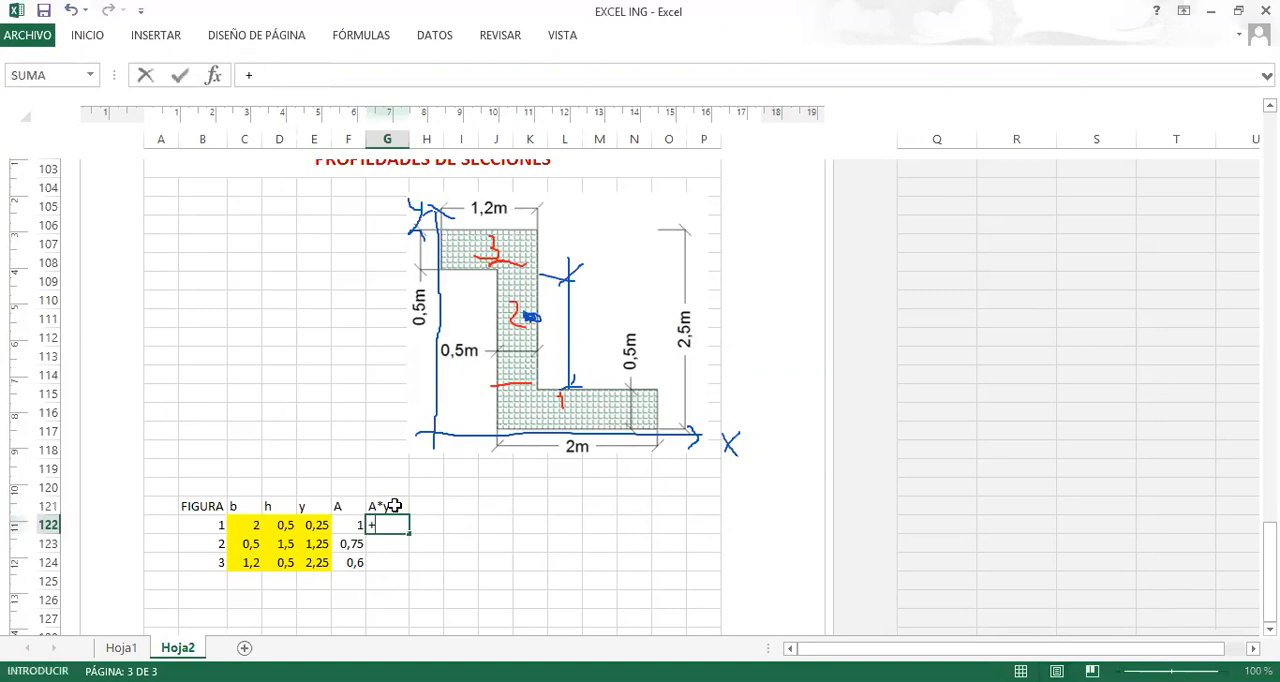
left_click(352, 524)
type("*")
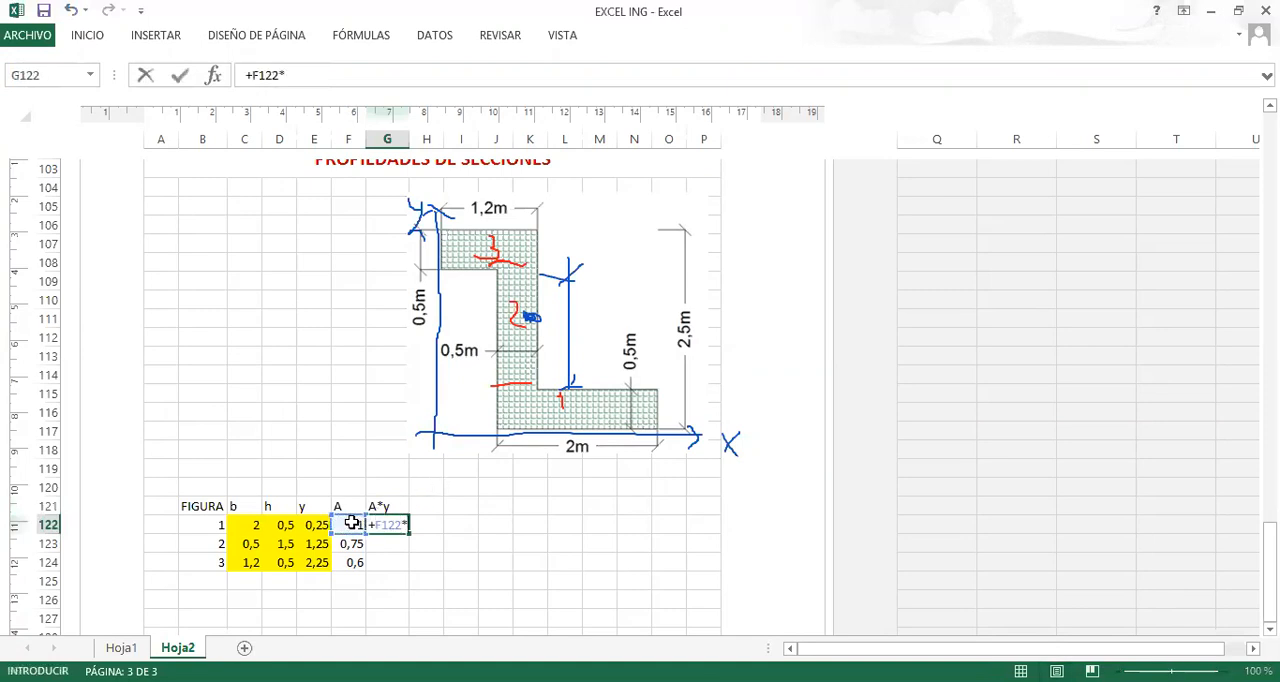
left_click(314, 525)
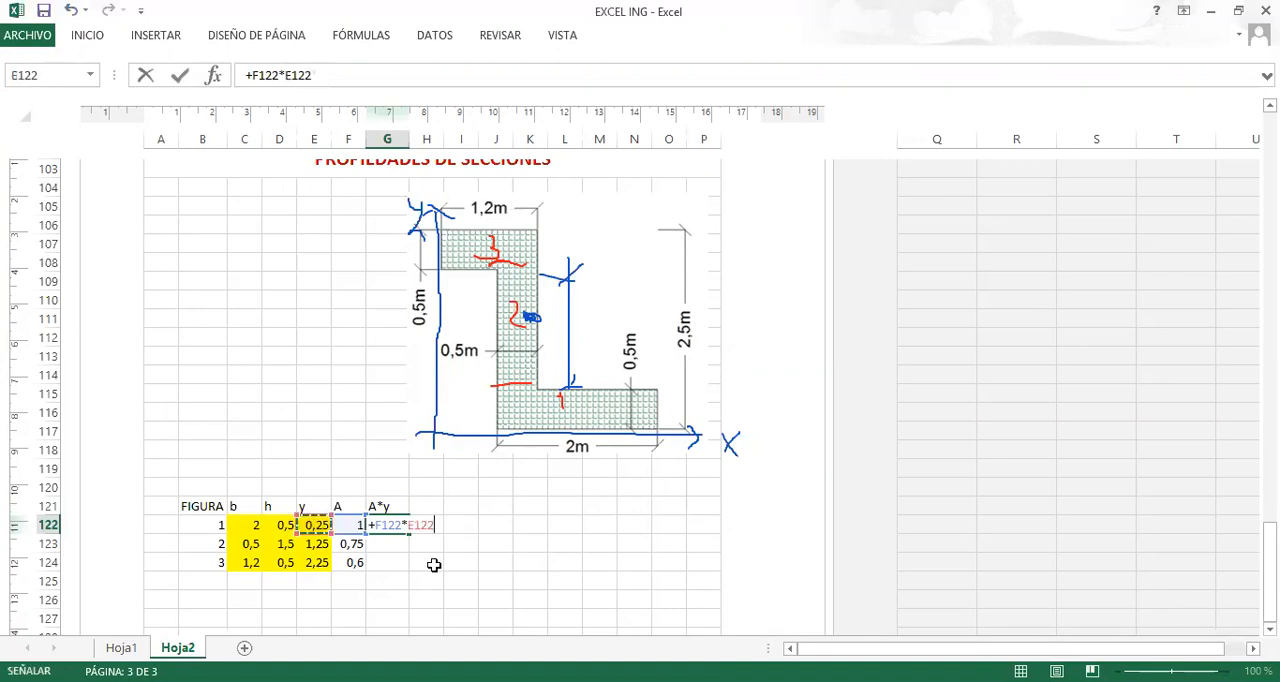
key("Return")
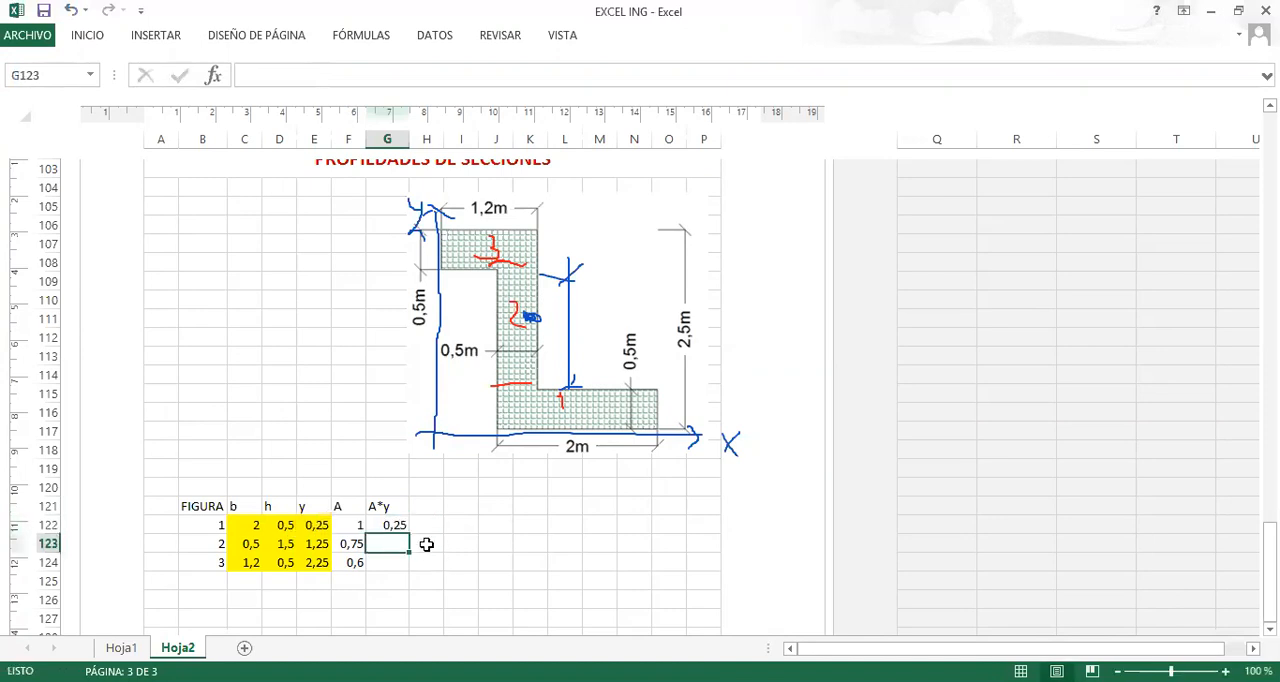
left_click(380, 522)
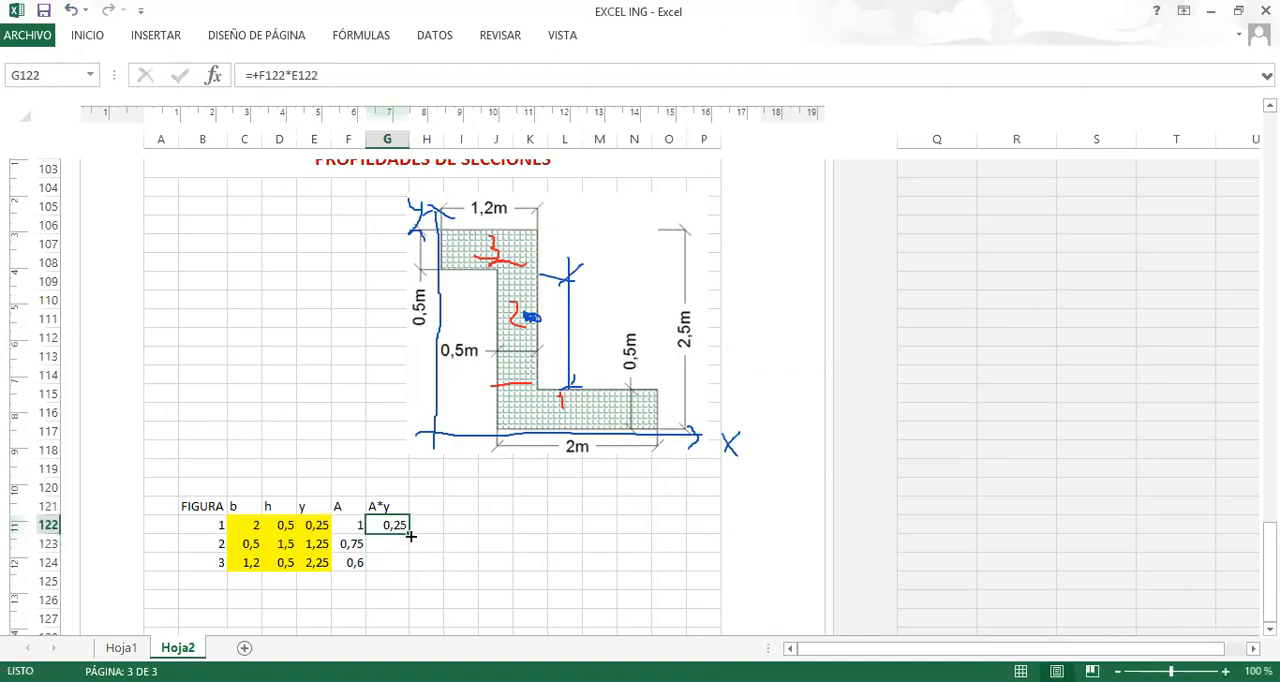
left_click_drag(410, 535, 410, 565)
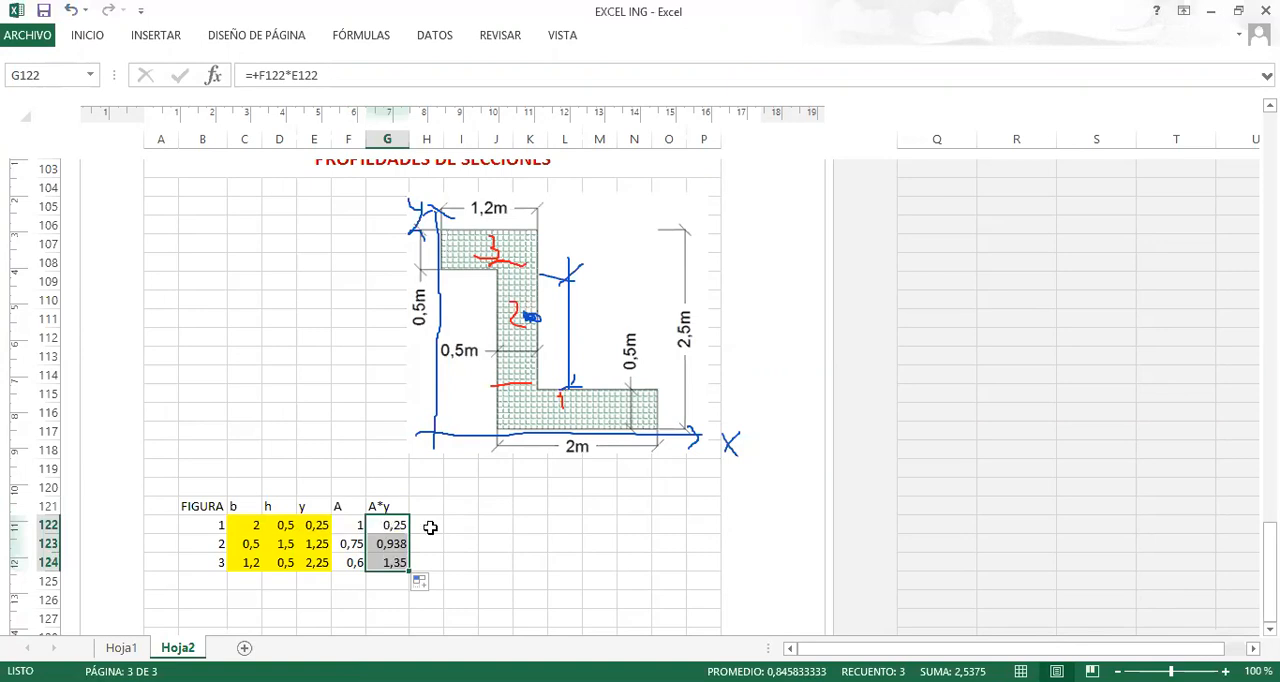
Apply all borders to the table cells C121:G124.
left_click_drag(239, 507, 405, 564)
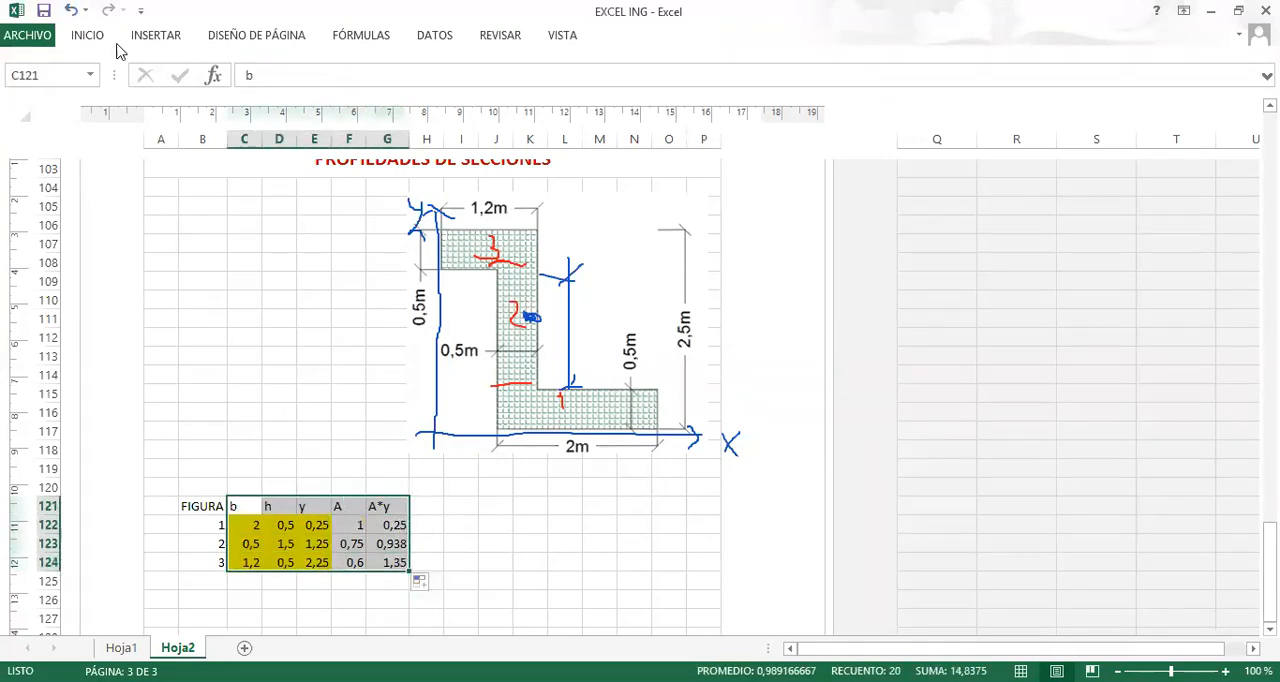
left_click(155, 38)
left_click(95, 38)
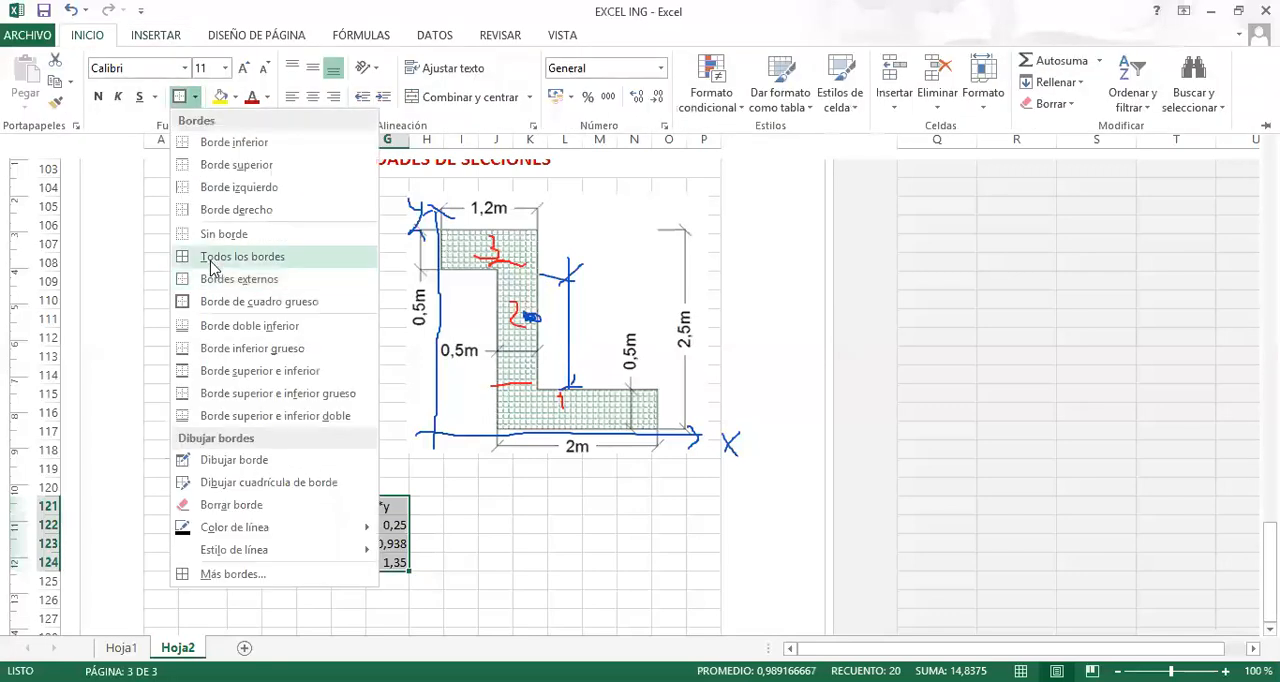
left_click(468, 535)
left_click(345, 615)
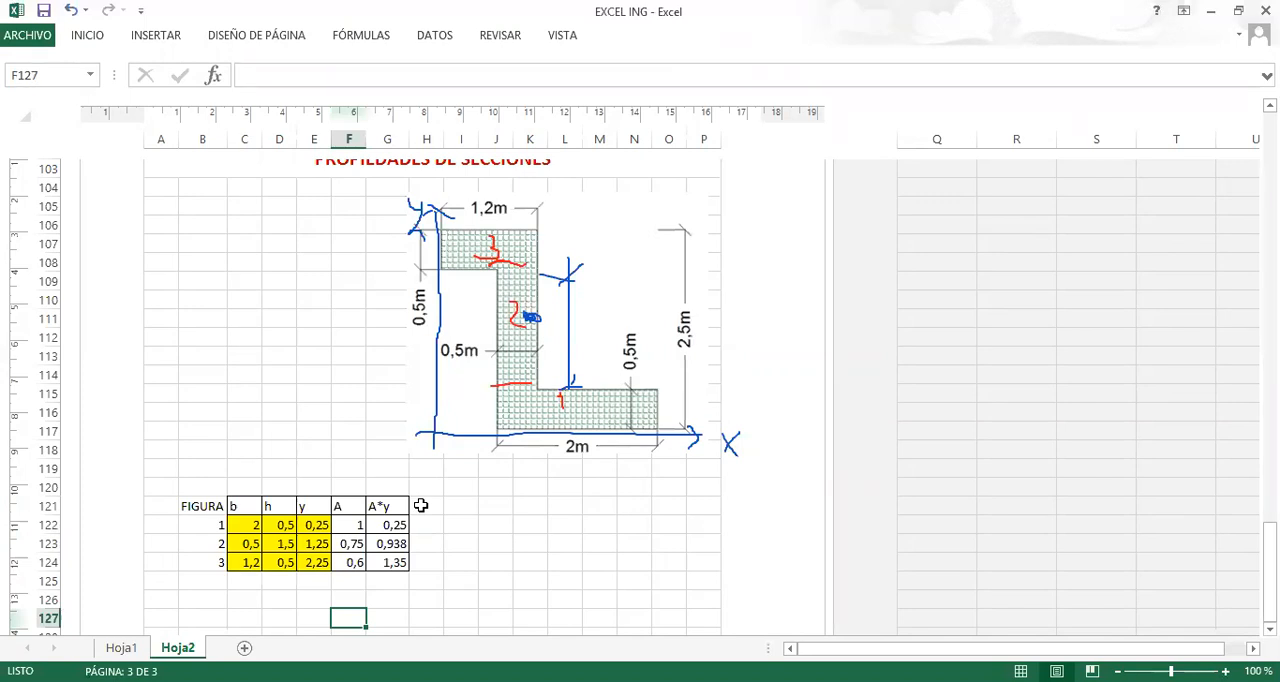
left_click(387, 581)
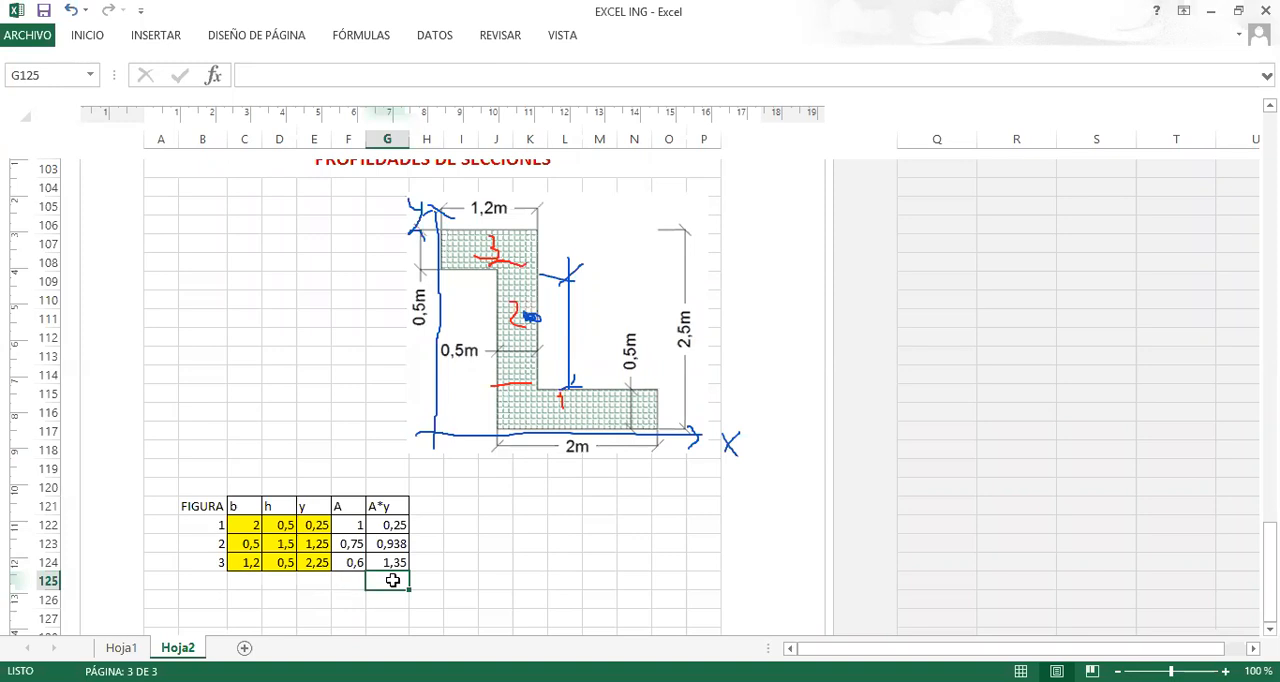
left_click(346, 590)
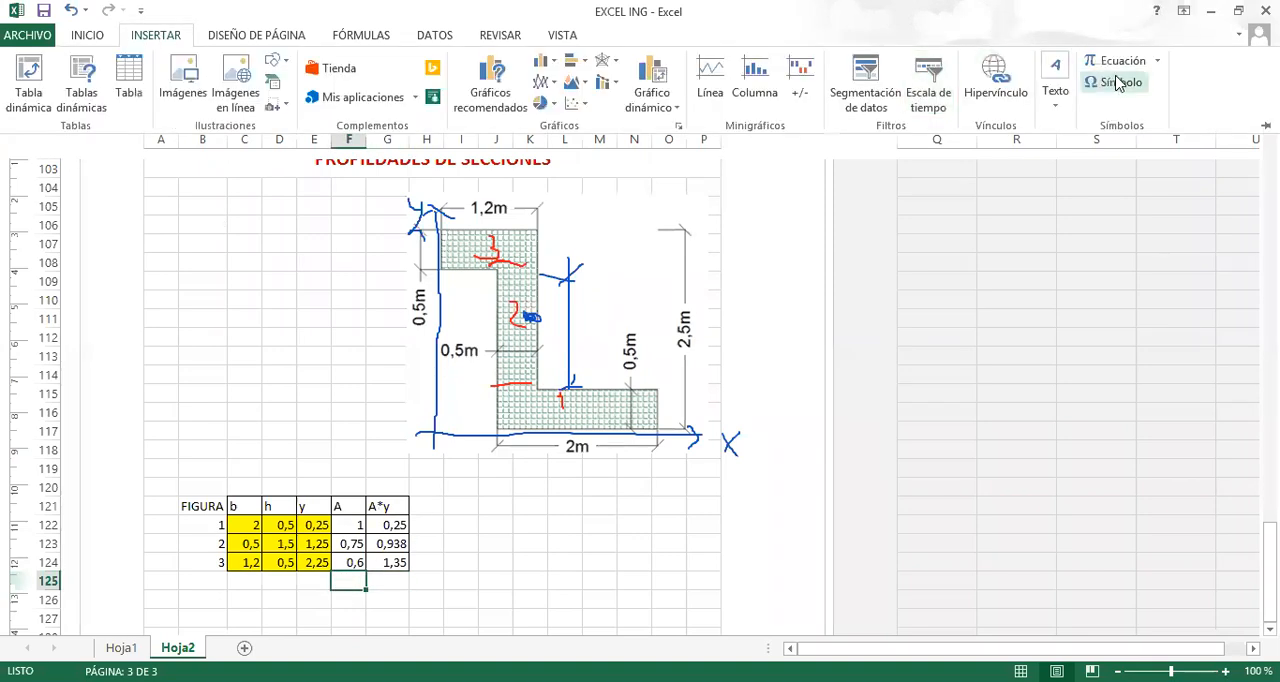
left_click(92, 36)
left_click(388, 597)
left_click(390, 598)
Try to total the areas in F125 with the formula =sumar(F122:F124).
left_click(346, 580)
type("+")
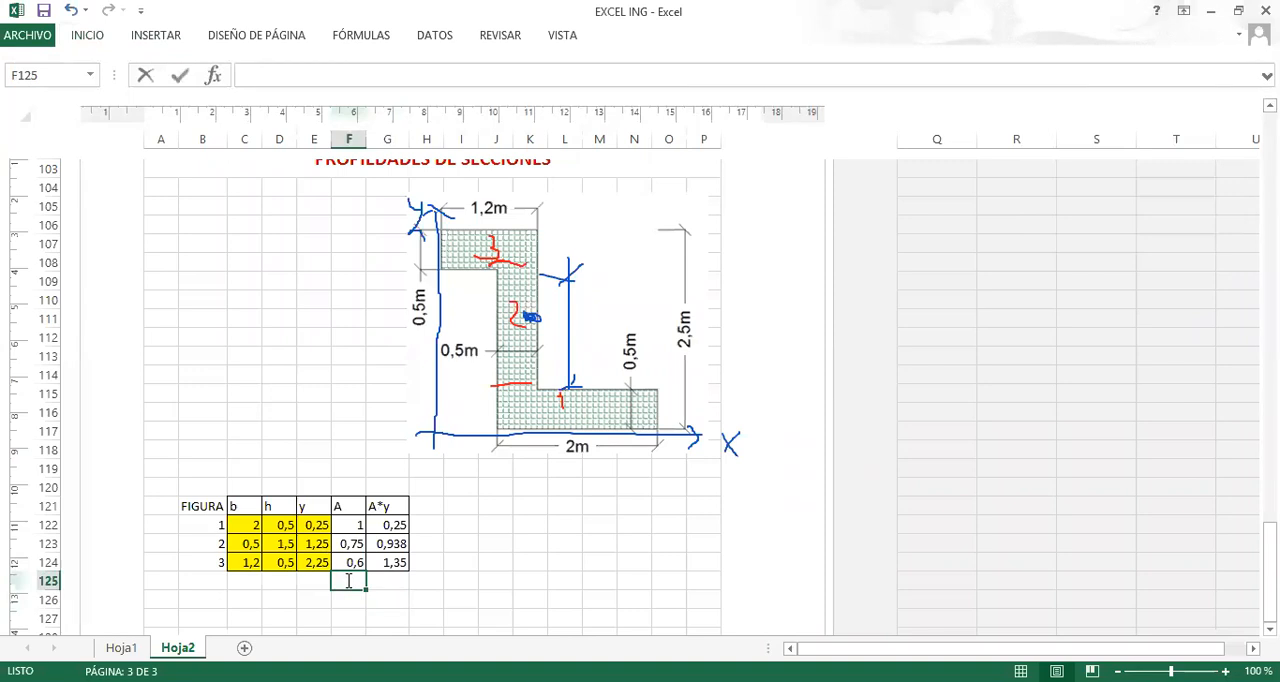
type("i")
key("BackSpace")
key("BackSpace")
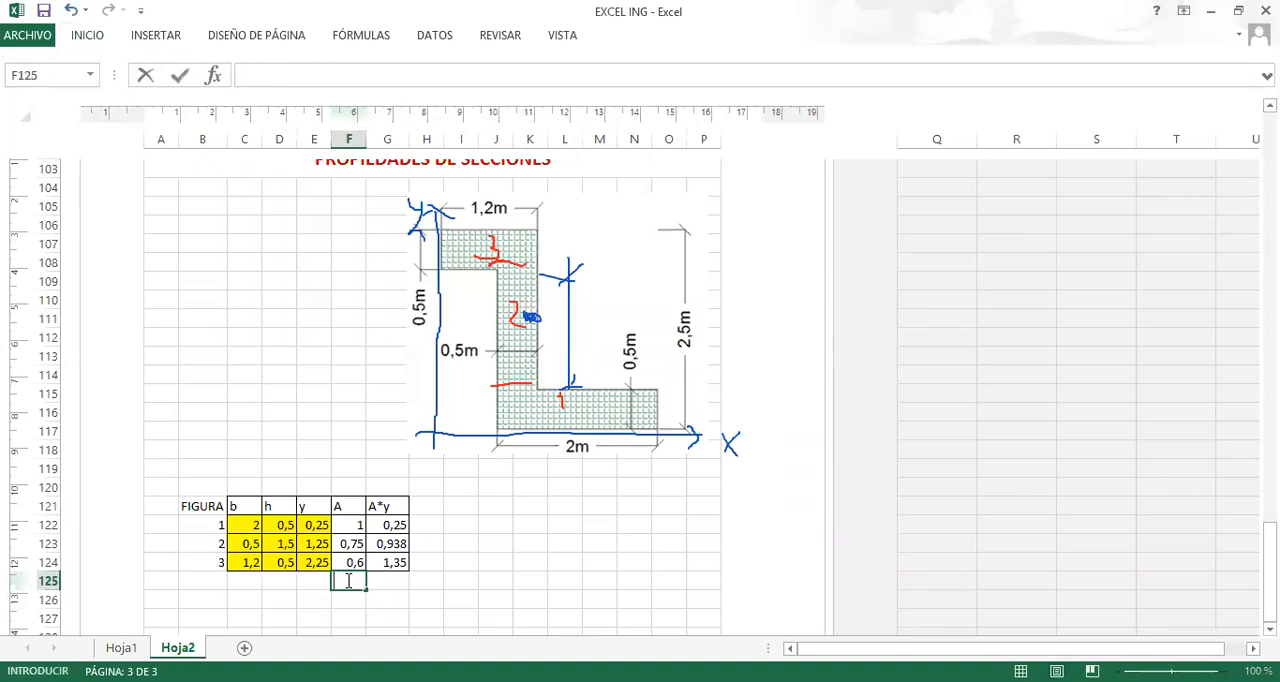
type("=sumar")
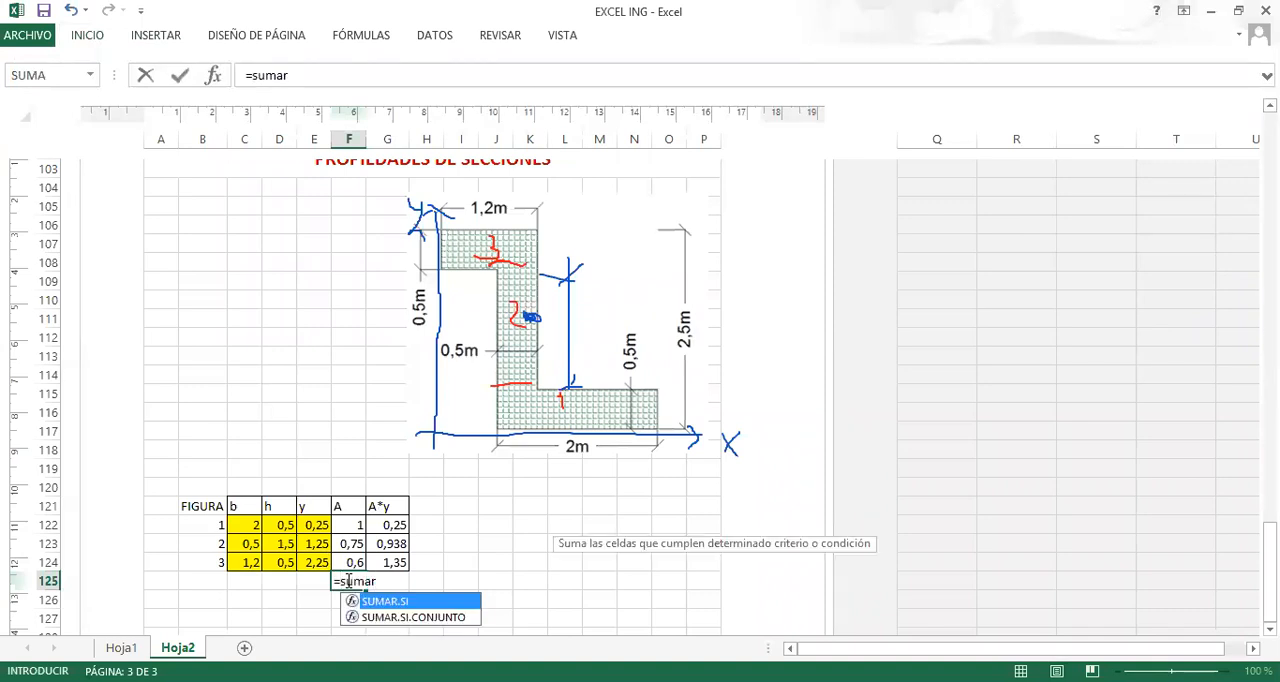
type("(")
left_click(344, 525)
key("shift+Down")
key("shift+Down")
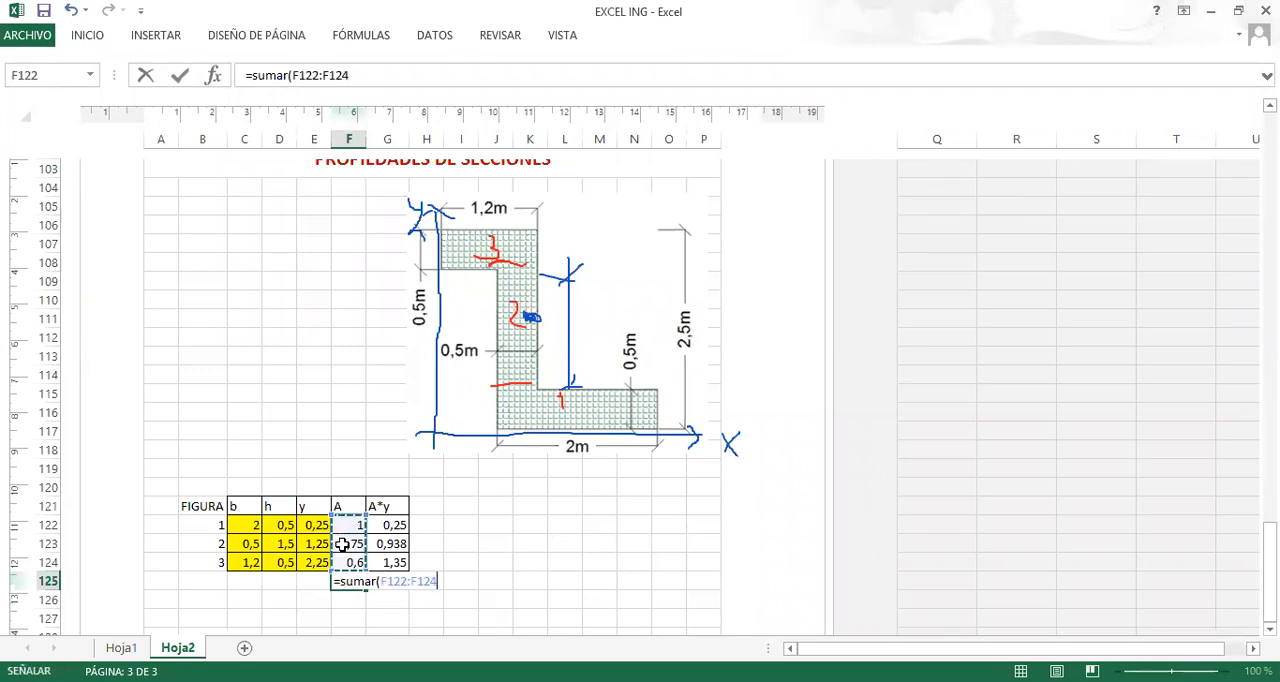
type(")")
key("Return")
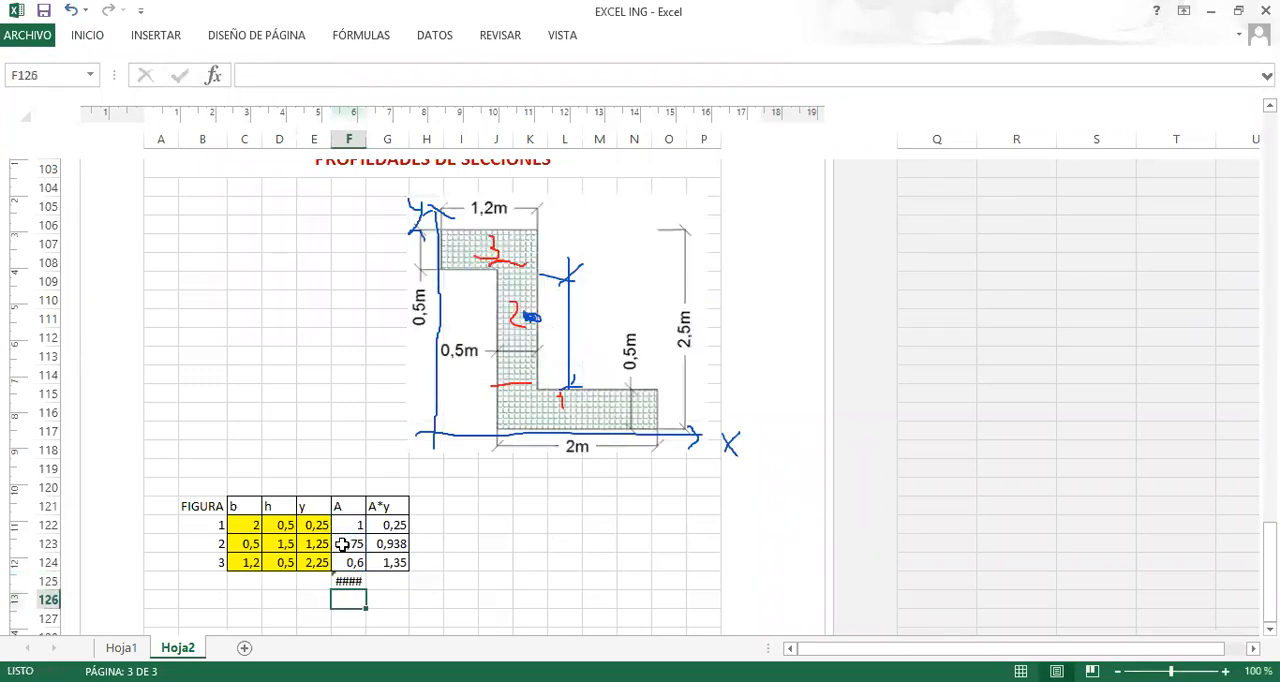
left_click(347, 581)
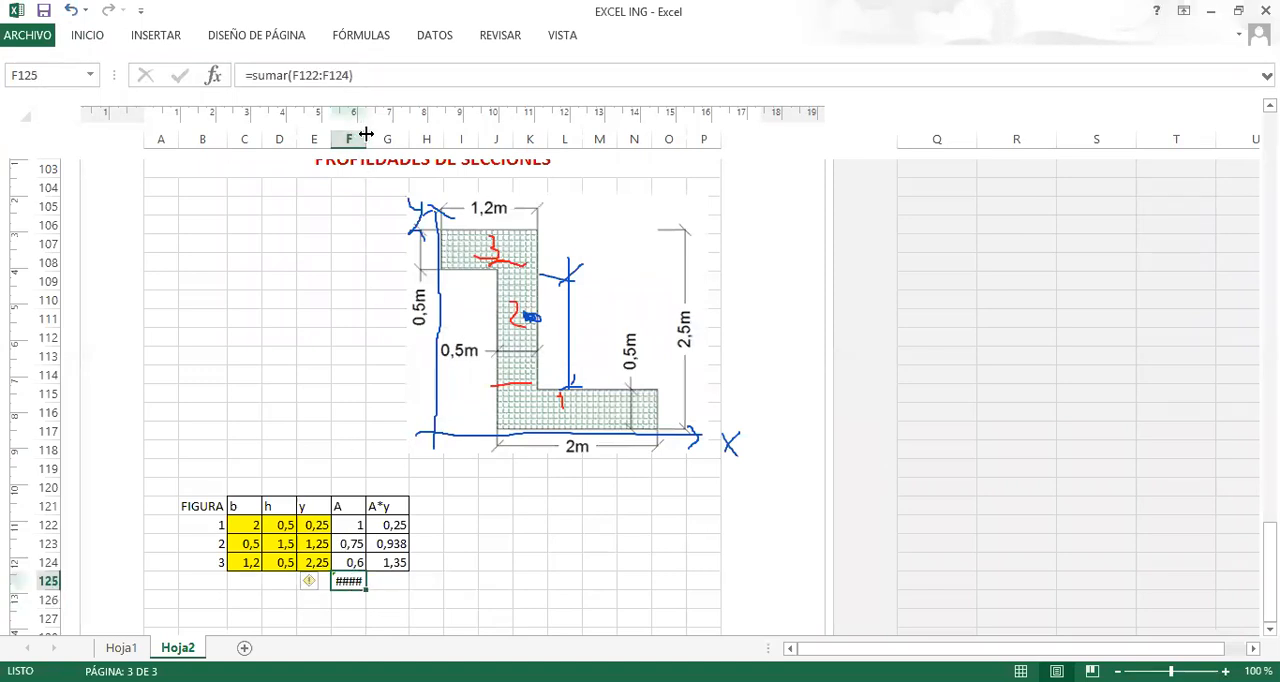
Widen column F slightly and total the areas in F125 with the formula +suma(F122:F124).
left_click_drag(366, 134, 374, 134)
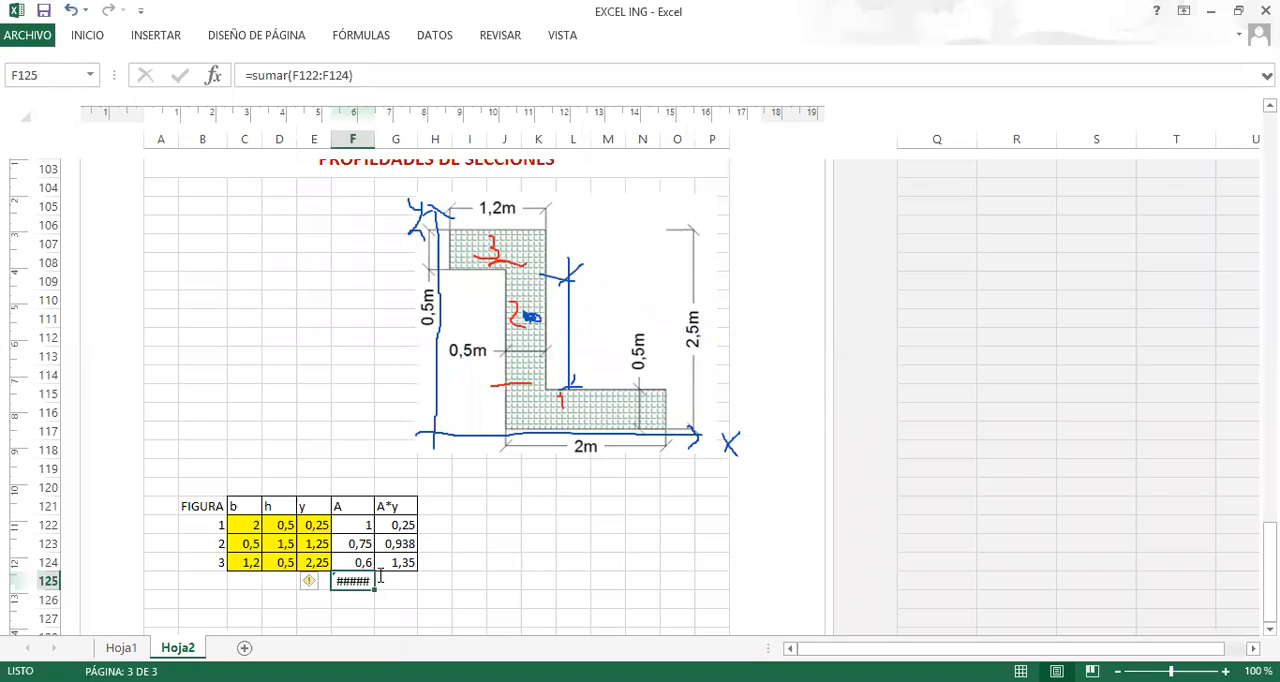
type("+")
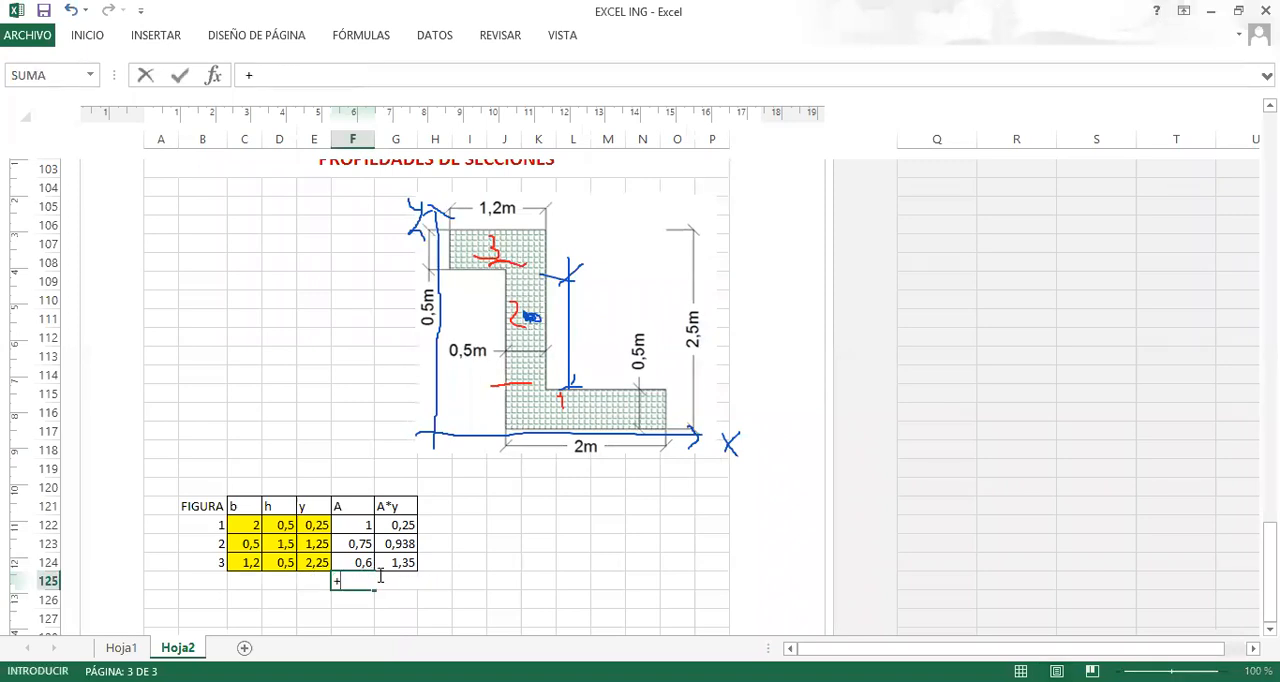
type("sumar")
key("BackSpace")
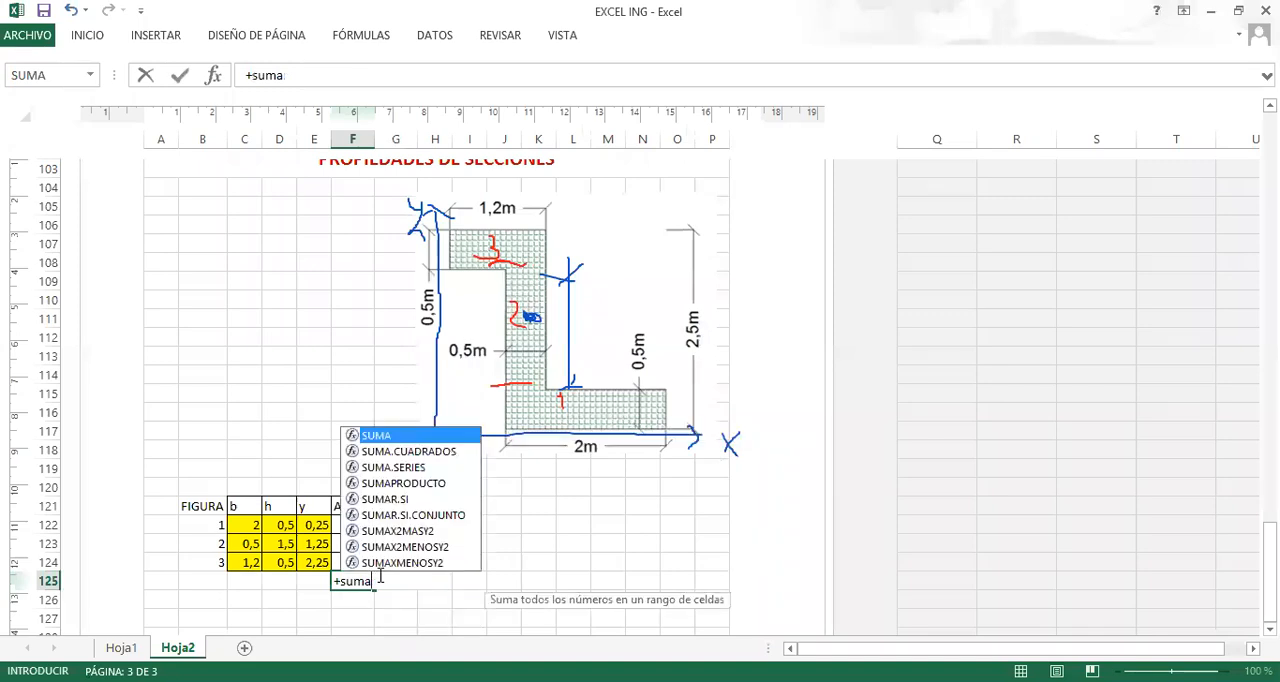
type("(")
left_click(363, 526)
left_click_drag(361, 548, 363, 561)
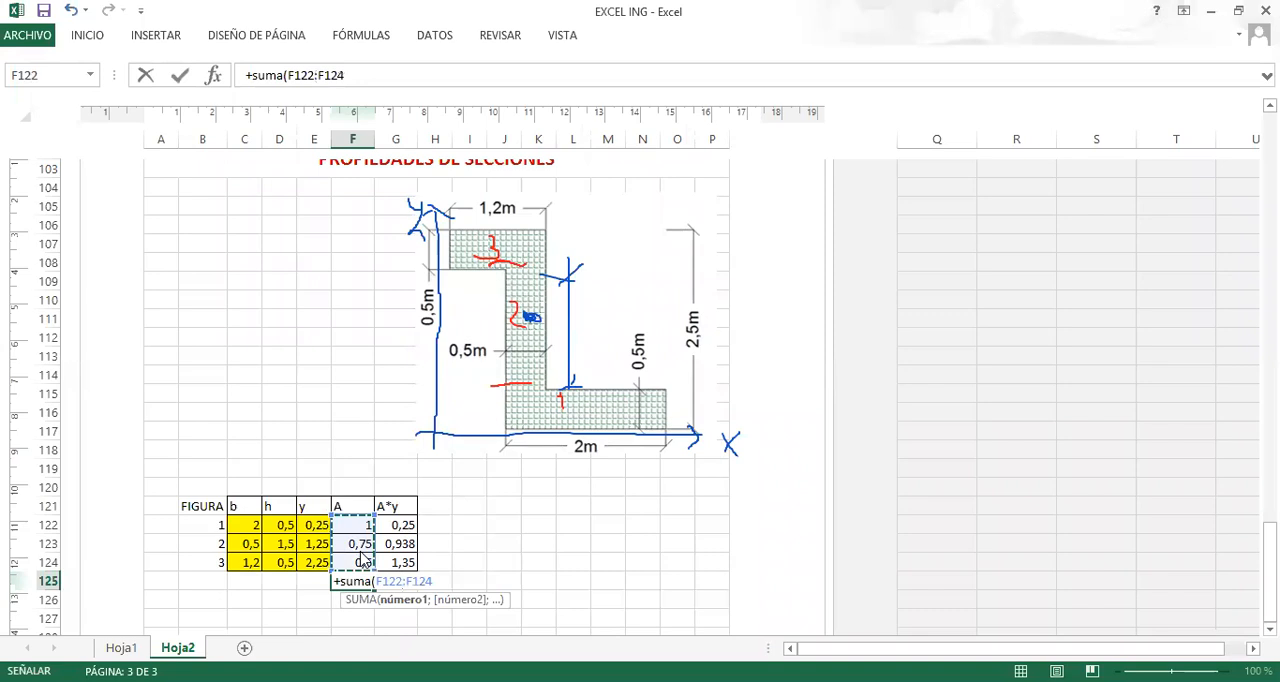
key("Return")
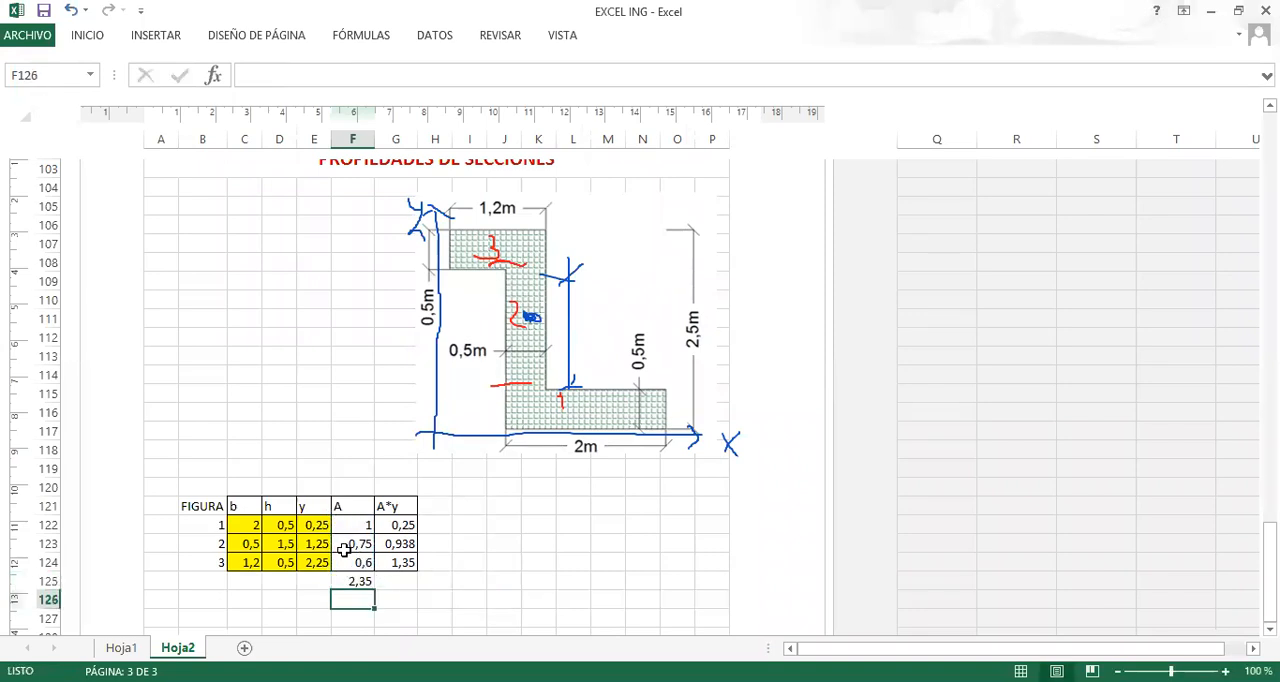
Total the A*y column in G125 using AutoSum over G122:G124.
left_click(393, 578)
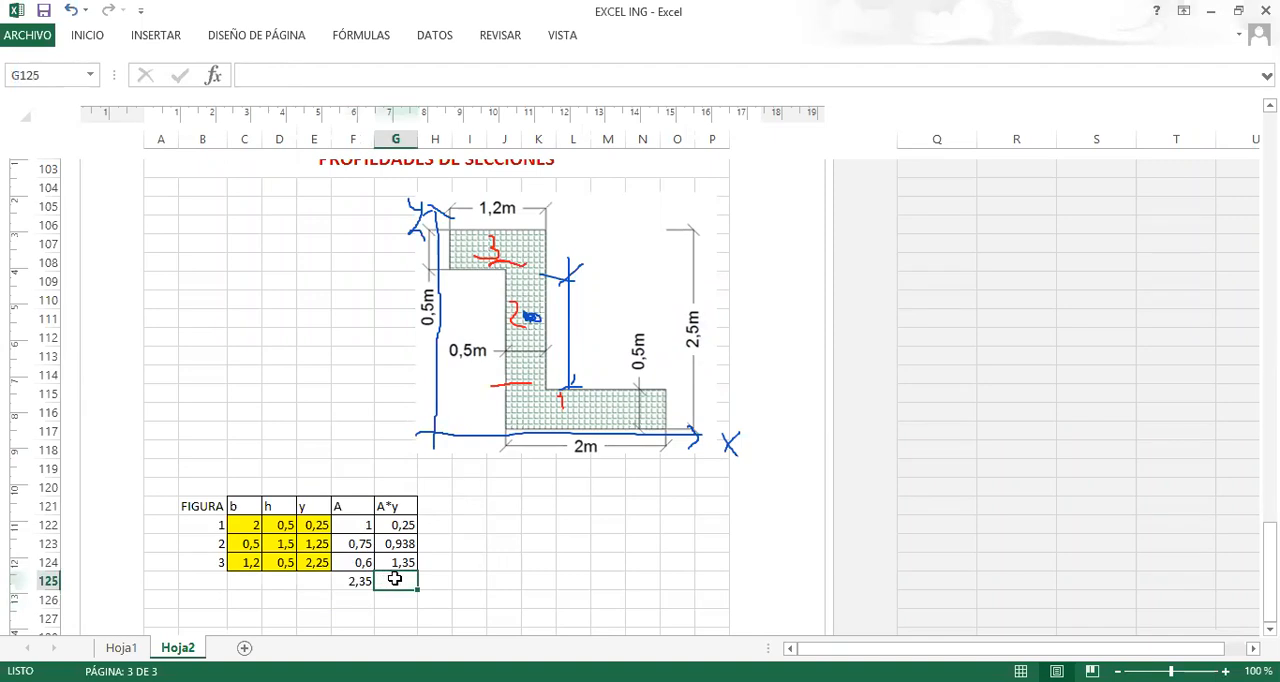
left_click(88, 40)
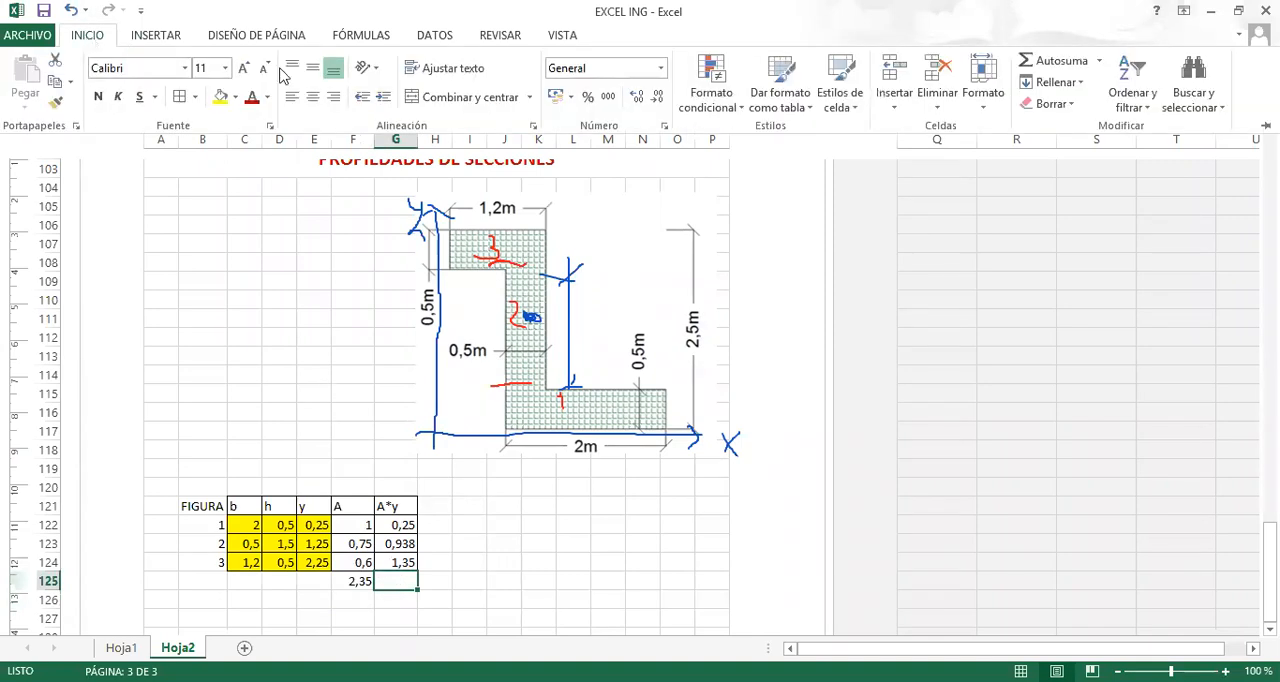
left_click(1058, 68)
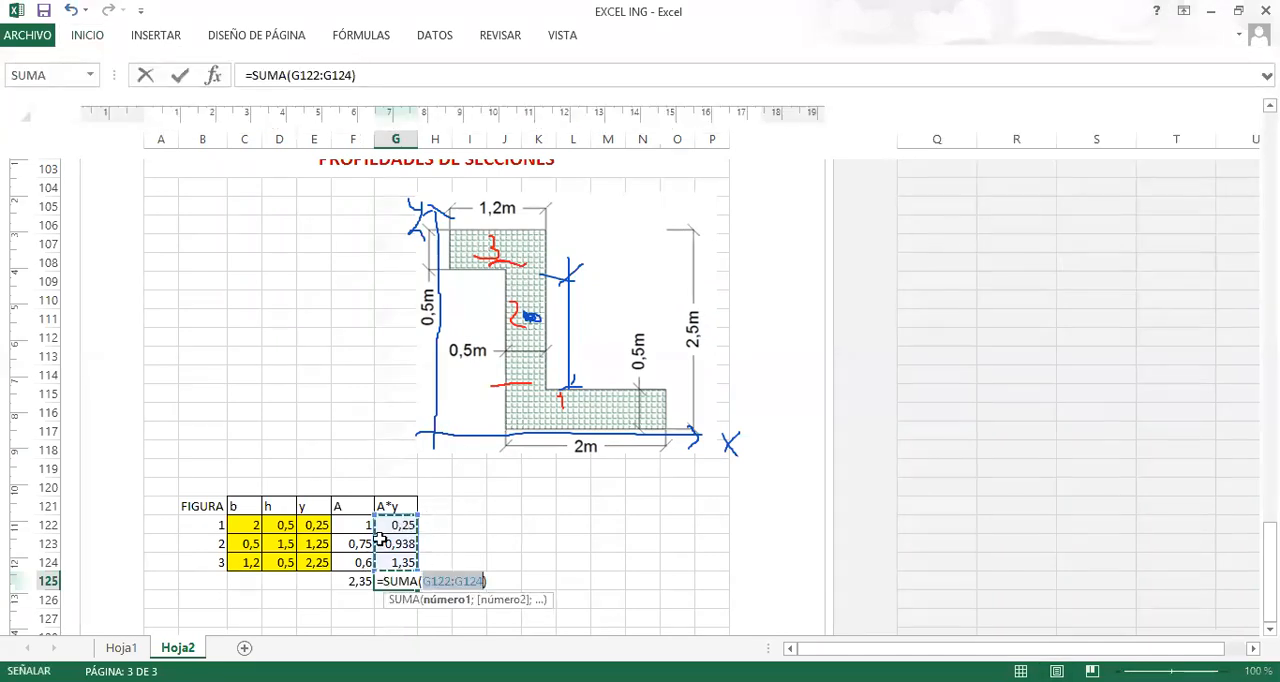
key("Return")
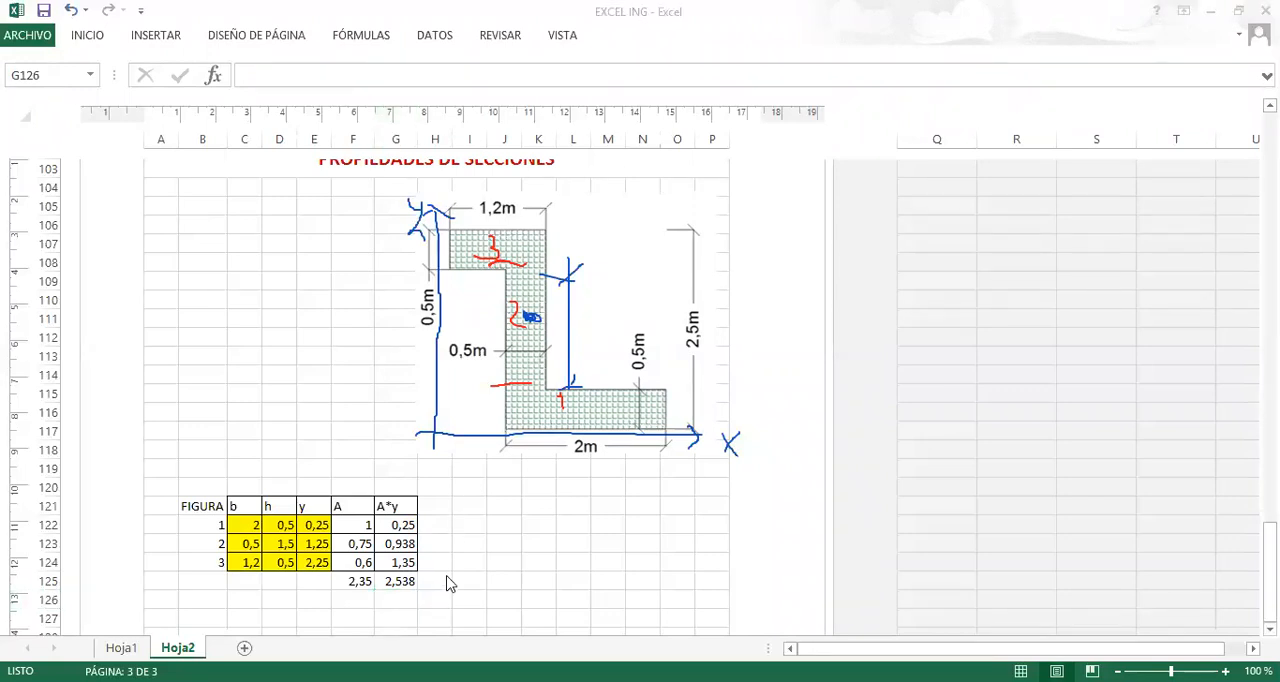
Apply all borders to the totals cells F125:G125.
left_click_drag(358, 581, 395, 584)
left_click(95, 40)
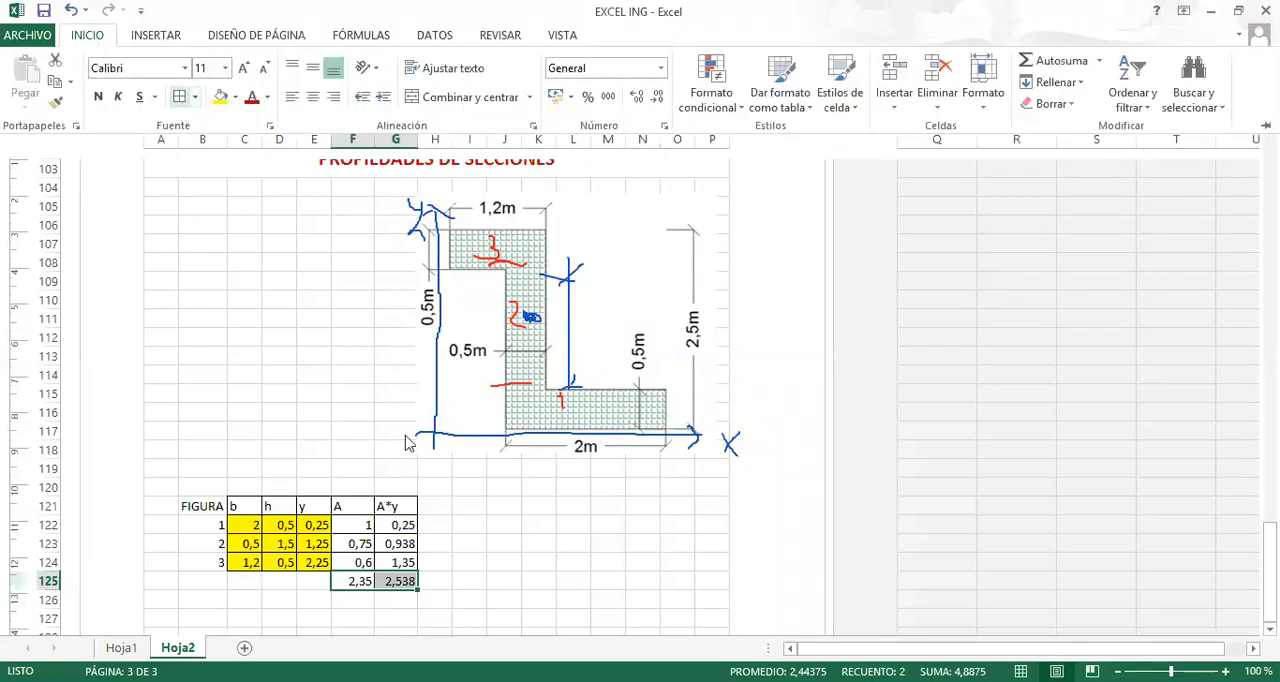
left_click(670, 536)
left_click(448, 542)
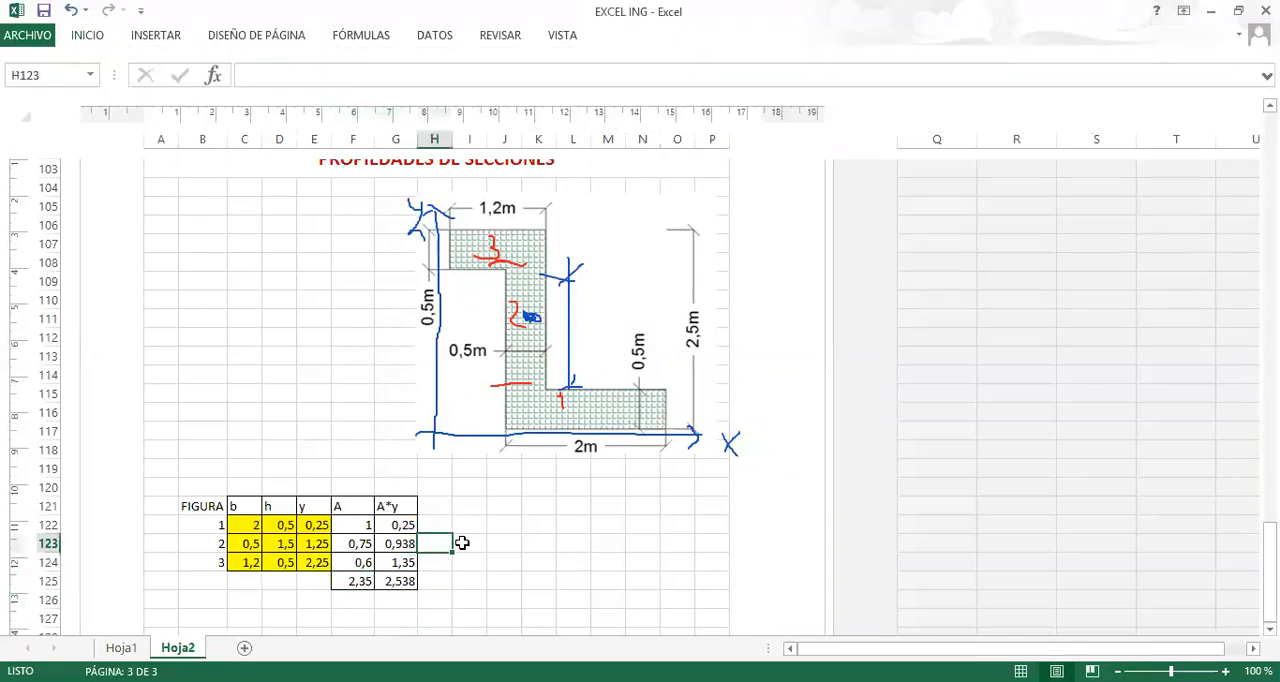
scroll(462, 542, "down", 1)
scroll(460, 530, "up", 1)
left_click_drag(343, 586, 398, 582)
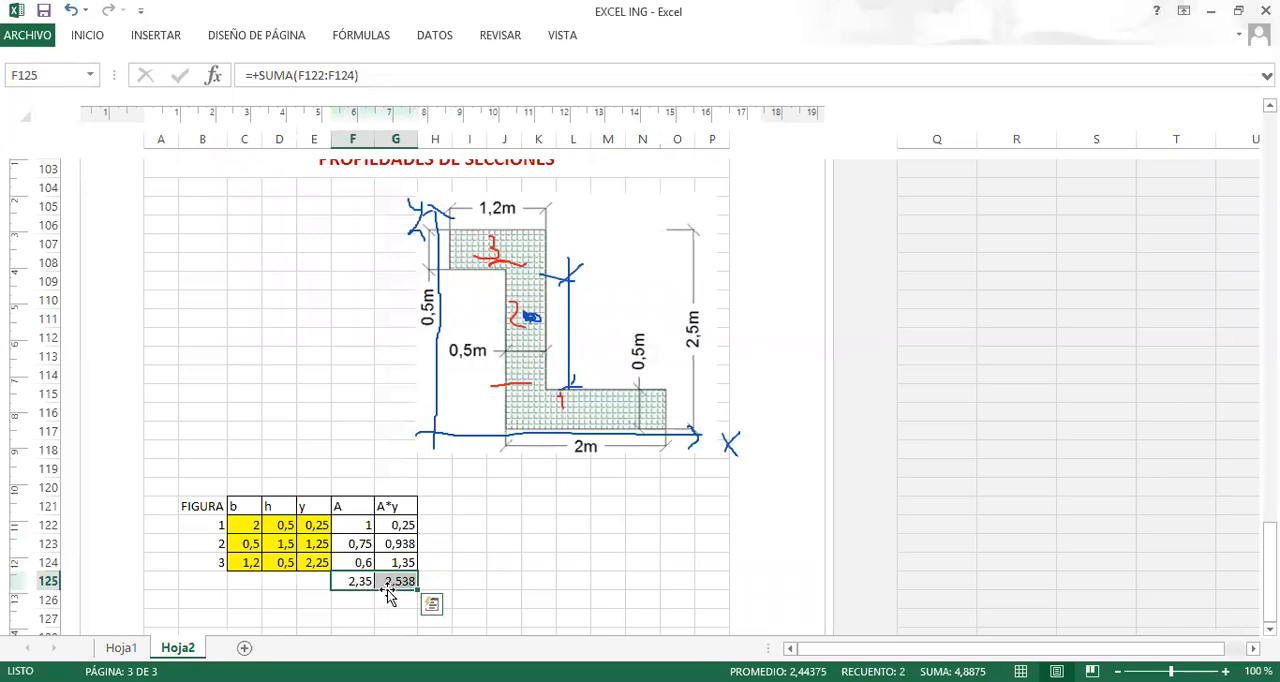
Enter the centroid label ycg= in D128, below the table.
left_click(278, 617)
scroll(288, 590, "down", 2)
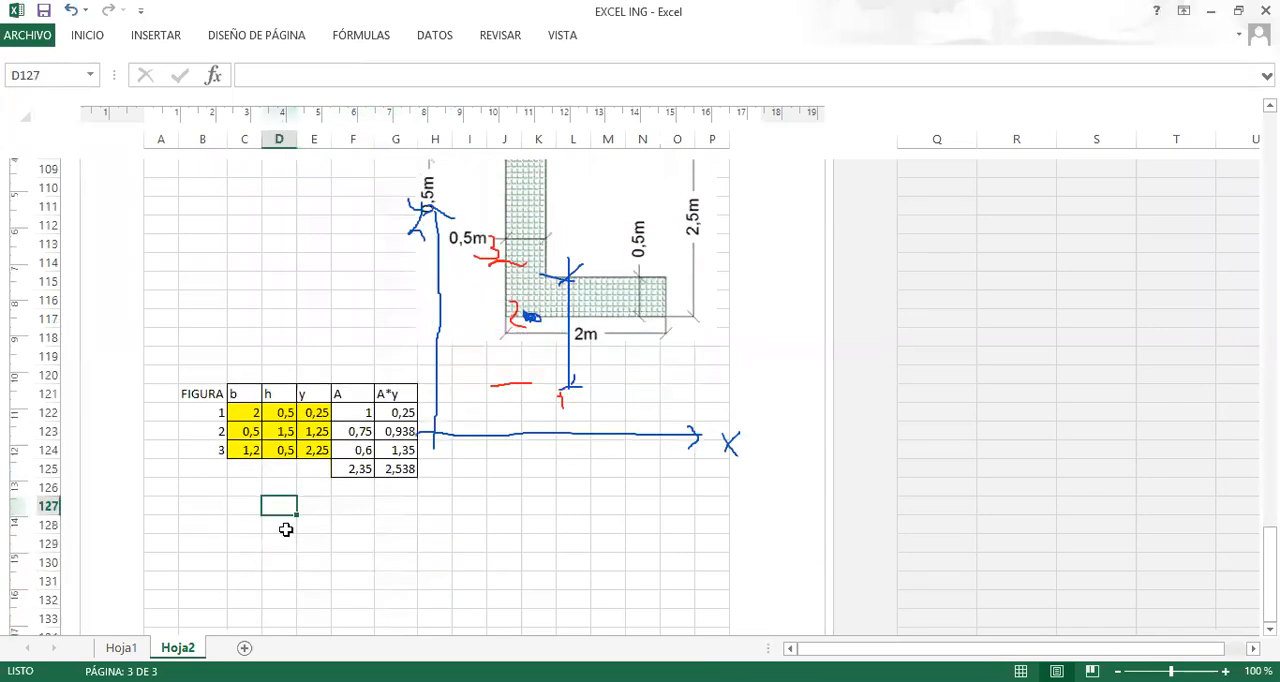
left_click(286, 529)
type("y")
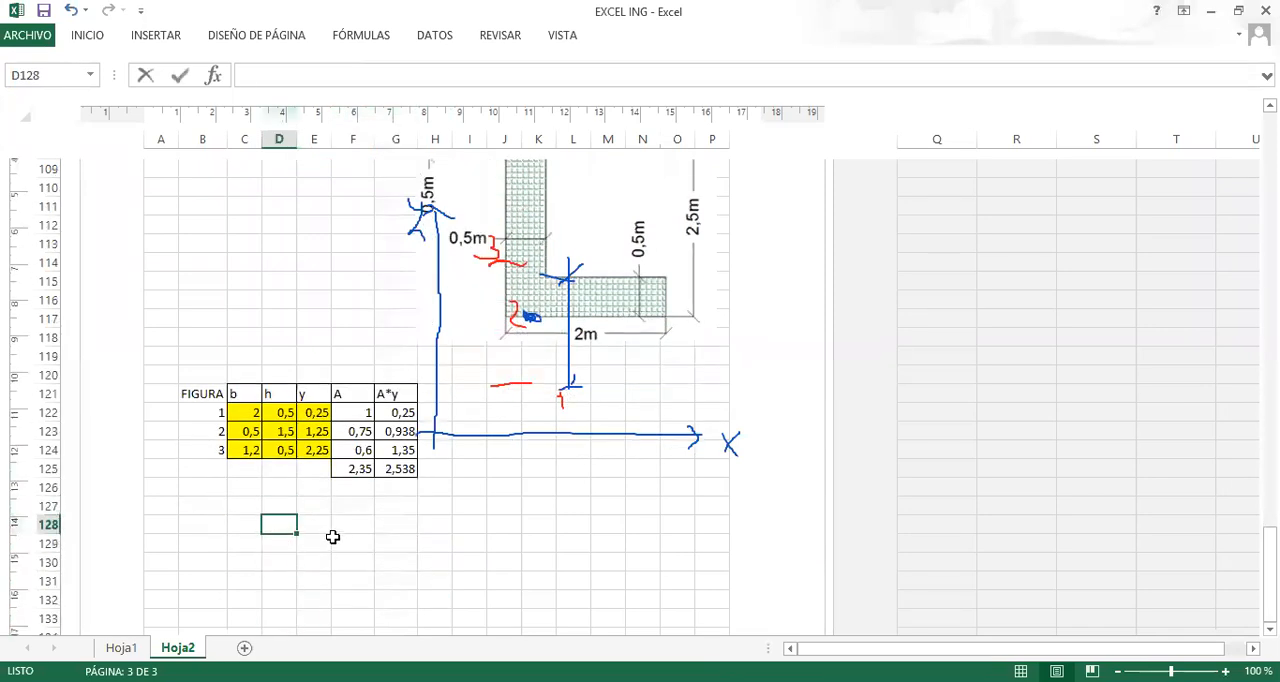
type("cg=")
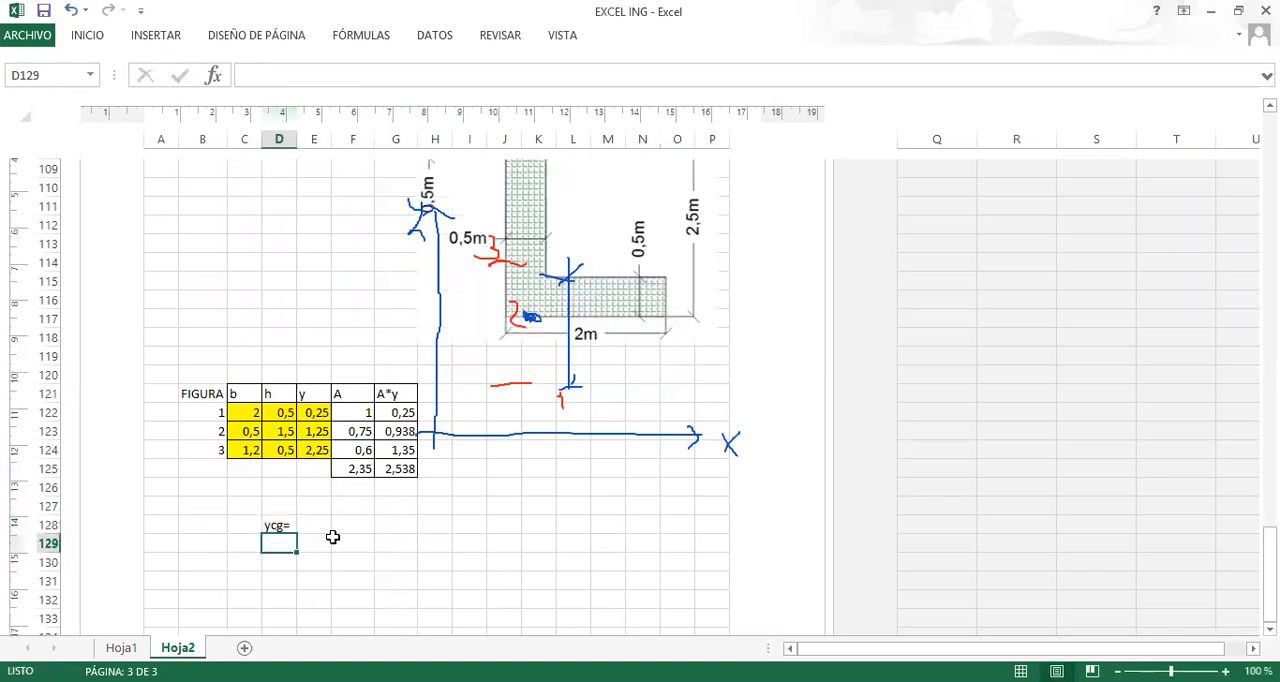
key("Tab")
Write the numerator text ∑A*y in E128, inserting the ∑ character from the recently used symbols.
type("+")
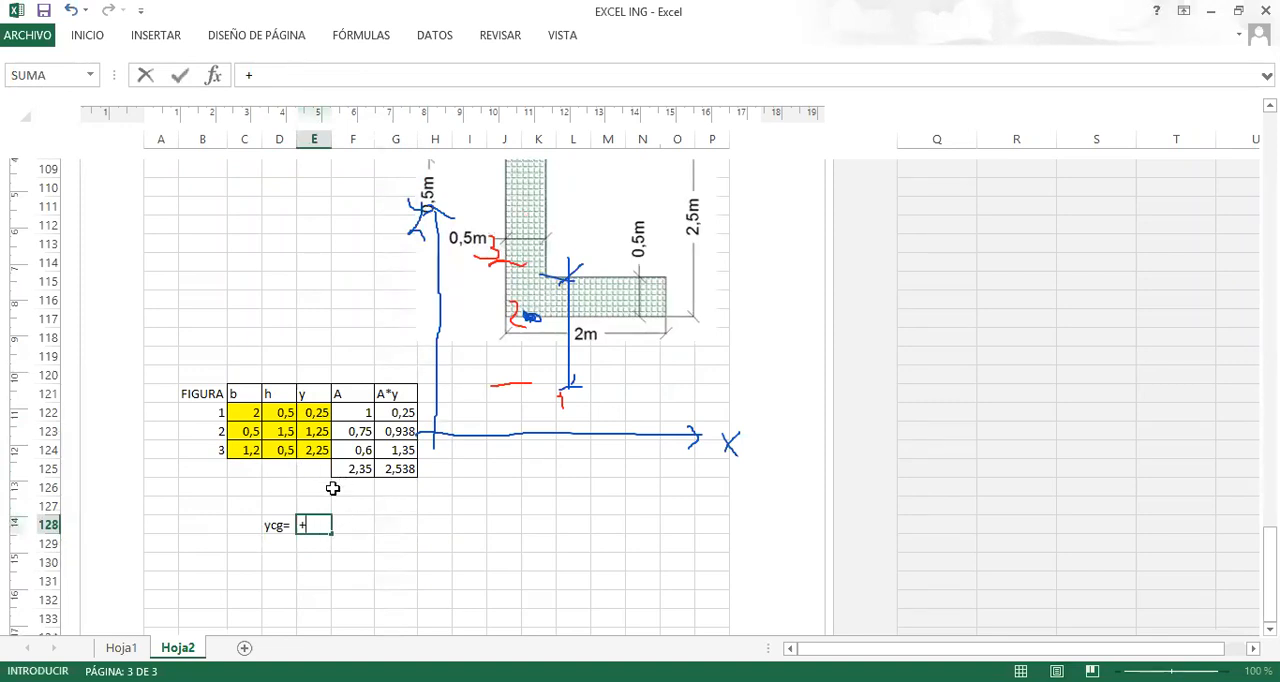
key("BackSpace")
left_click(178, 44)
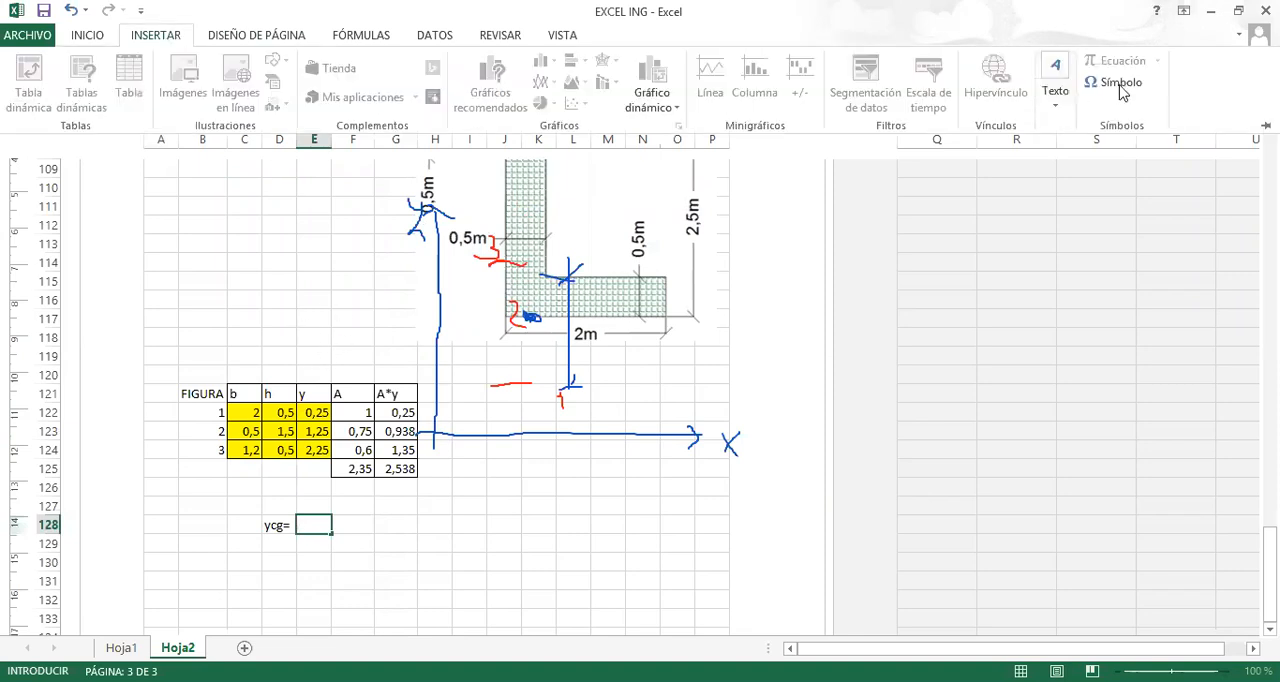
left_click(1120, 85)
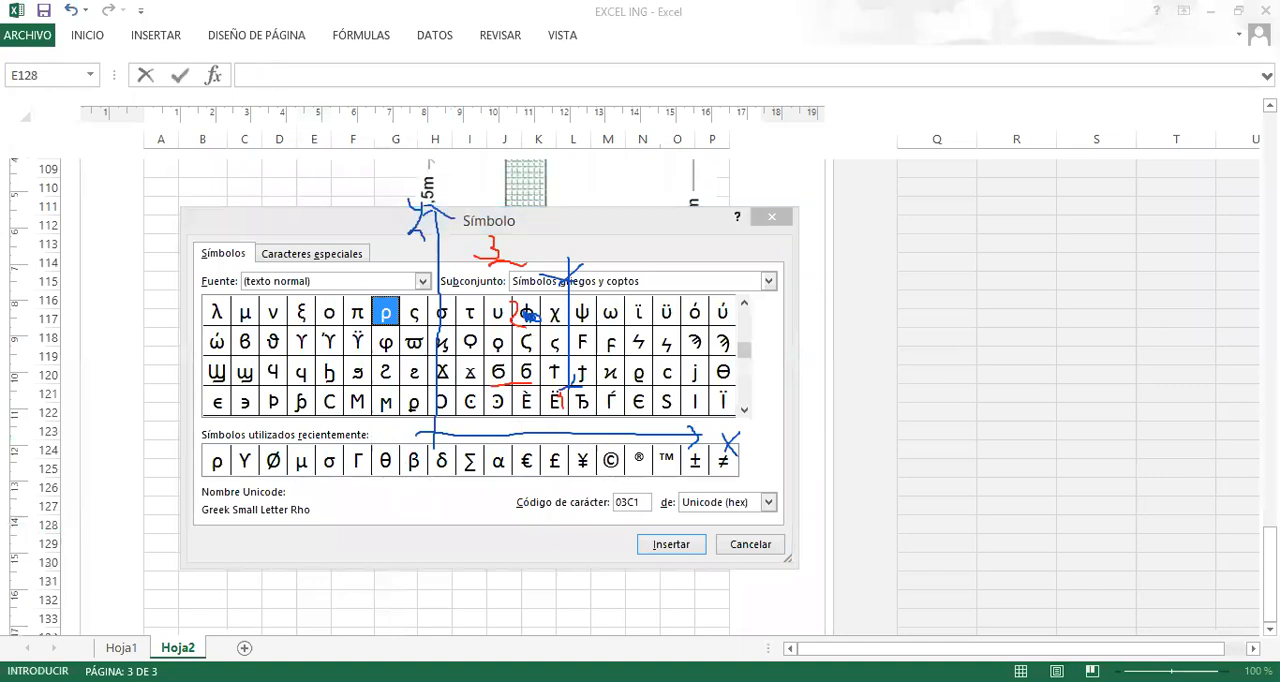
left_click(885, 140)
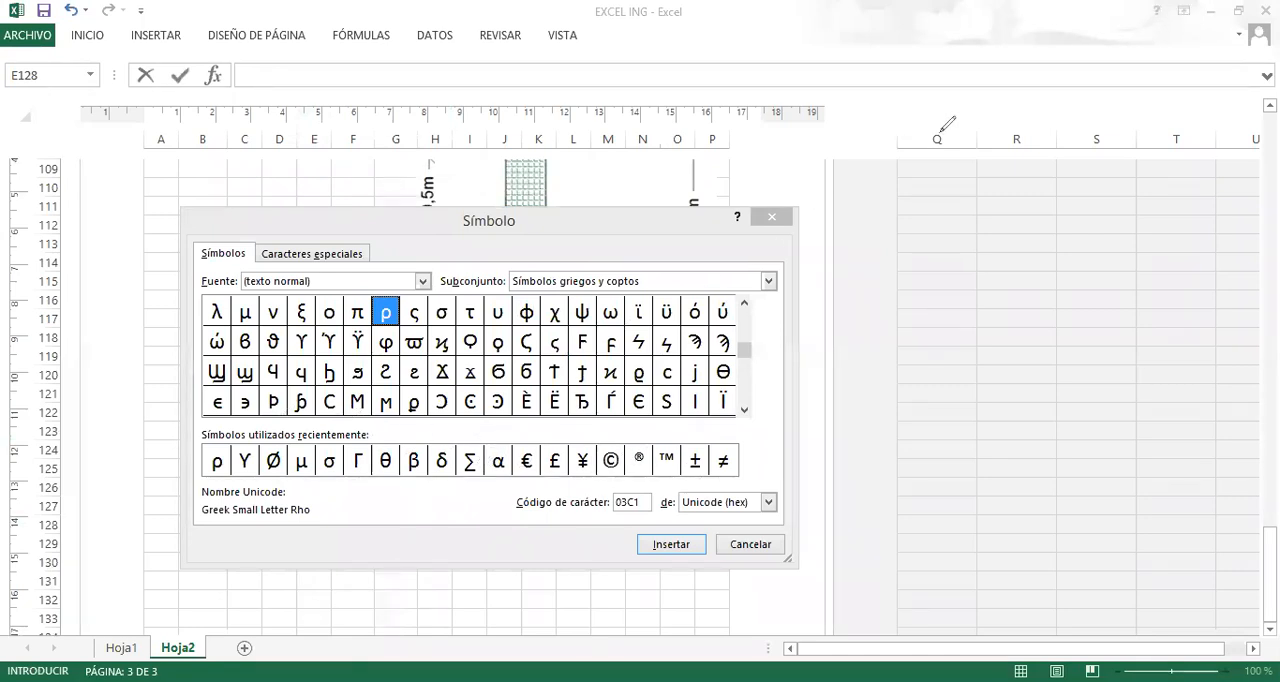
left_click(469, 460)
left_click(671, 544)
left_click(750, 544)
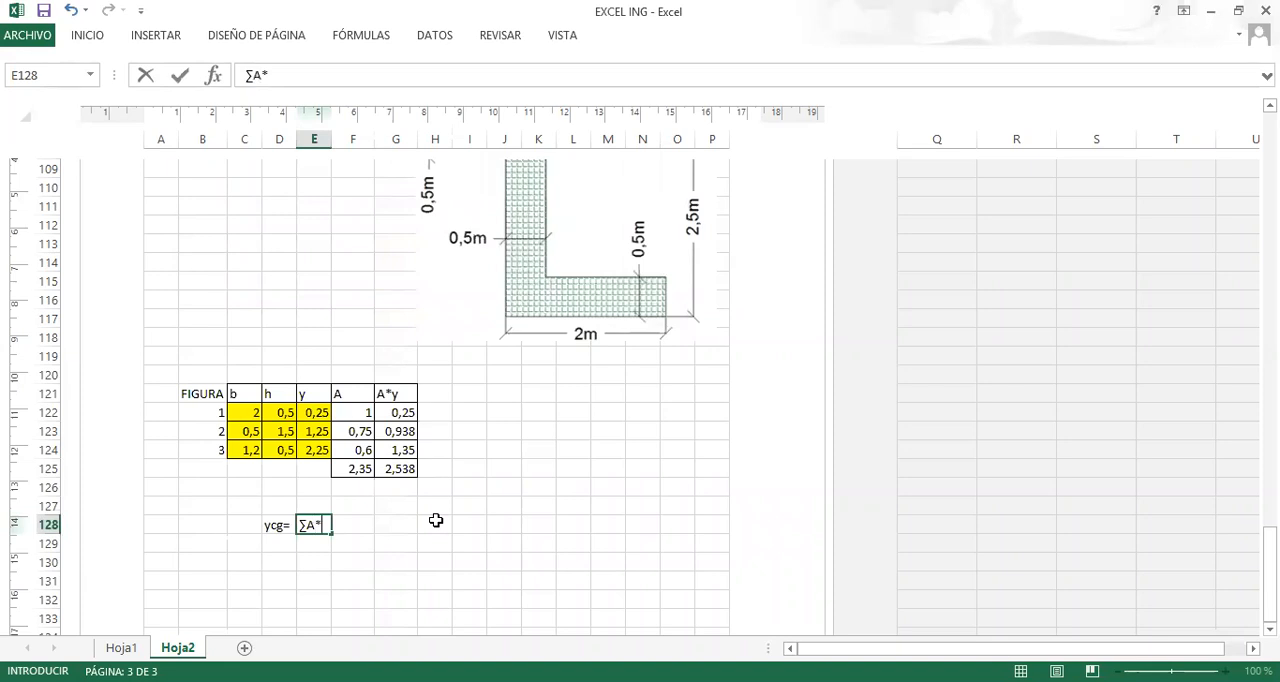
type("A*y")
left_click(310, 539)
Copy the text of E128 into E129 as the basis for the denominator.
left_click(314, 526)
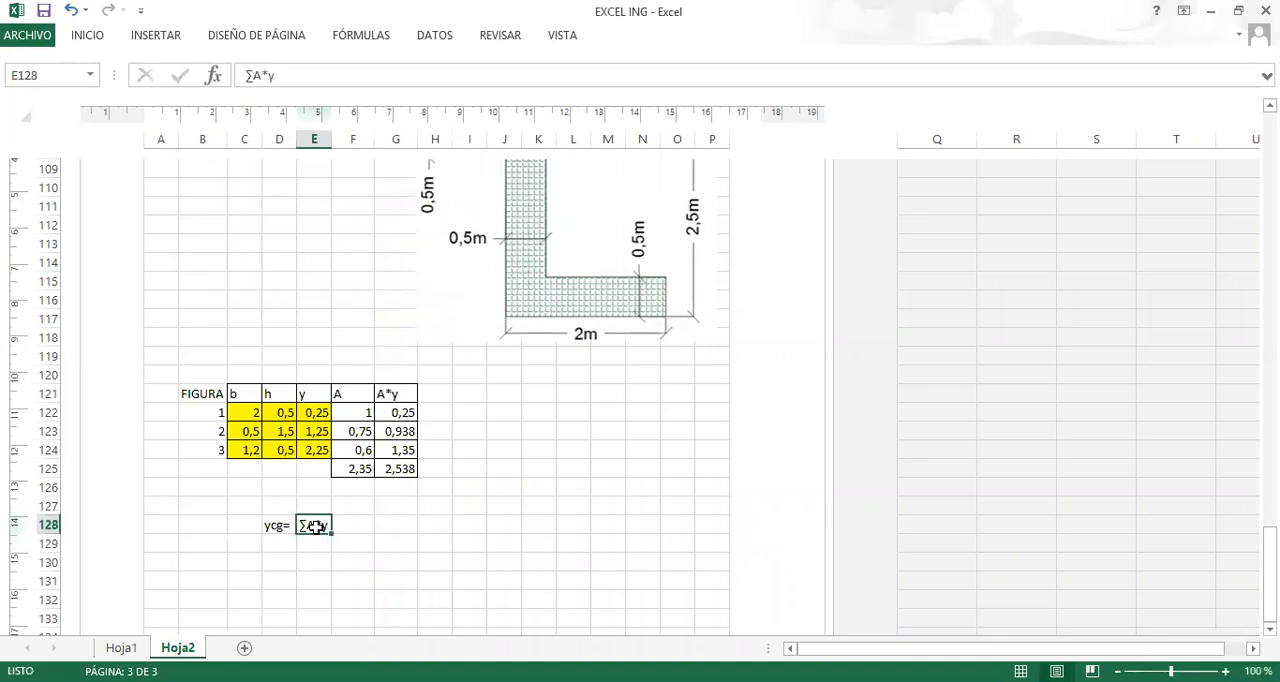
key("ctrl+c")
left_click(313, 545)
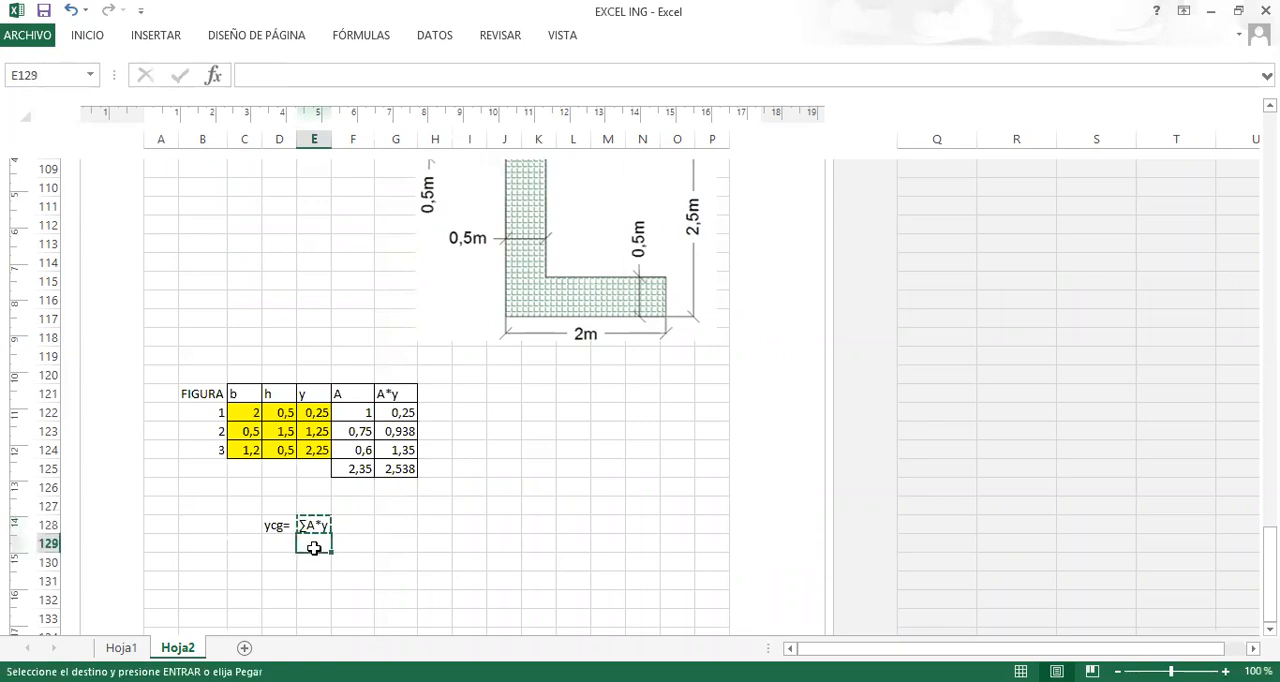
key("ctrl+v")
left_click(412, 527)
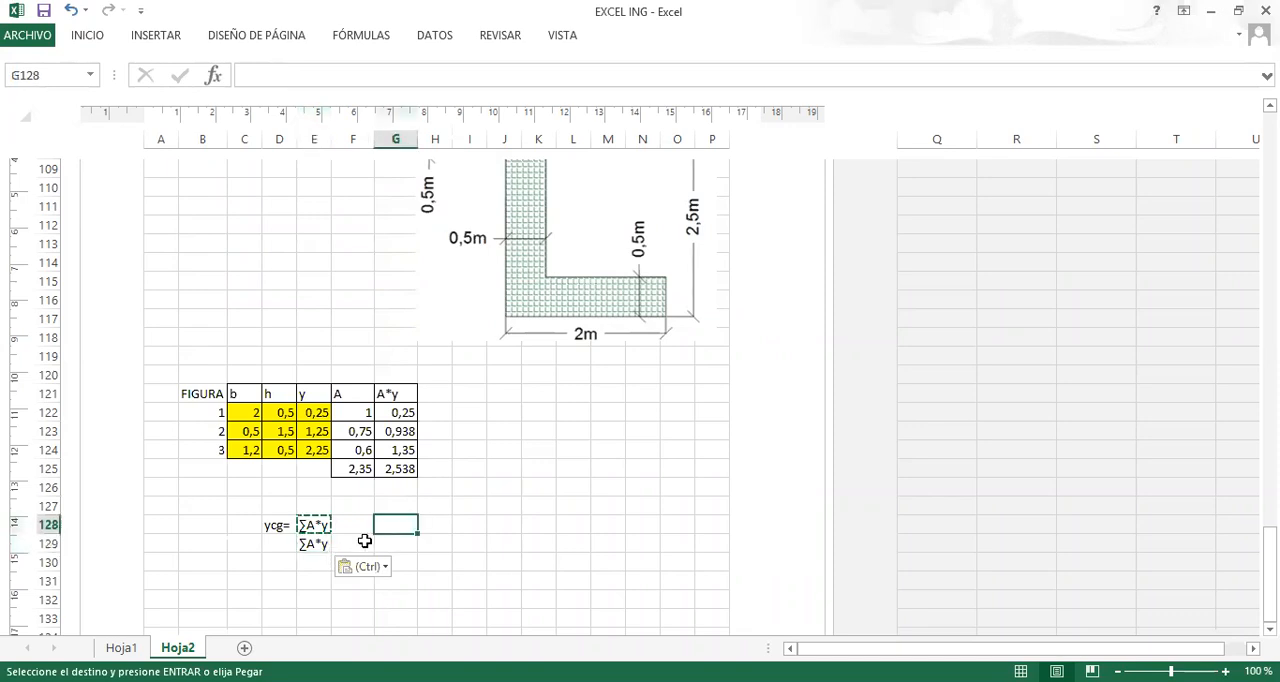
Edit the fraction text so E128 reads ∑A*Y with a capital Y and E129 reads ∑A.
left_click(314, 524)
double_click(316, 524)
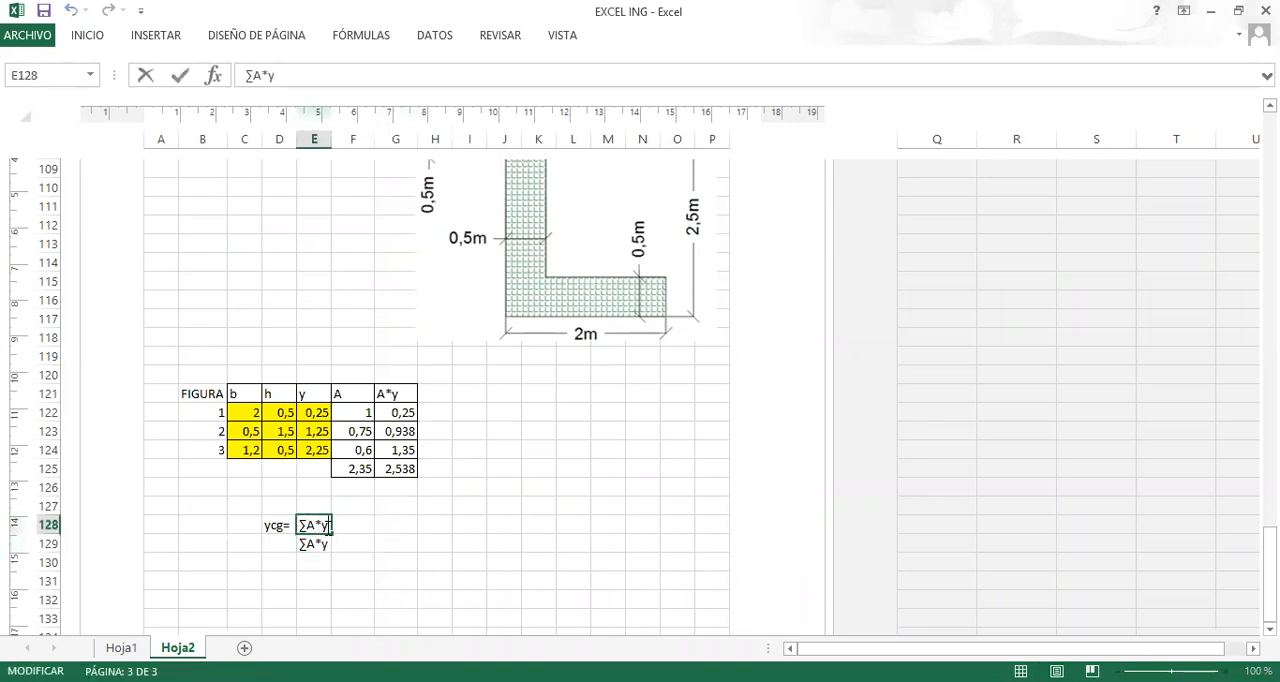
key("BackSpace")
type("Y")
double_click(327, 543)
key("BackSpace")
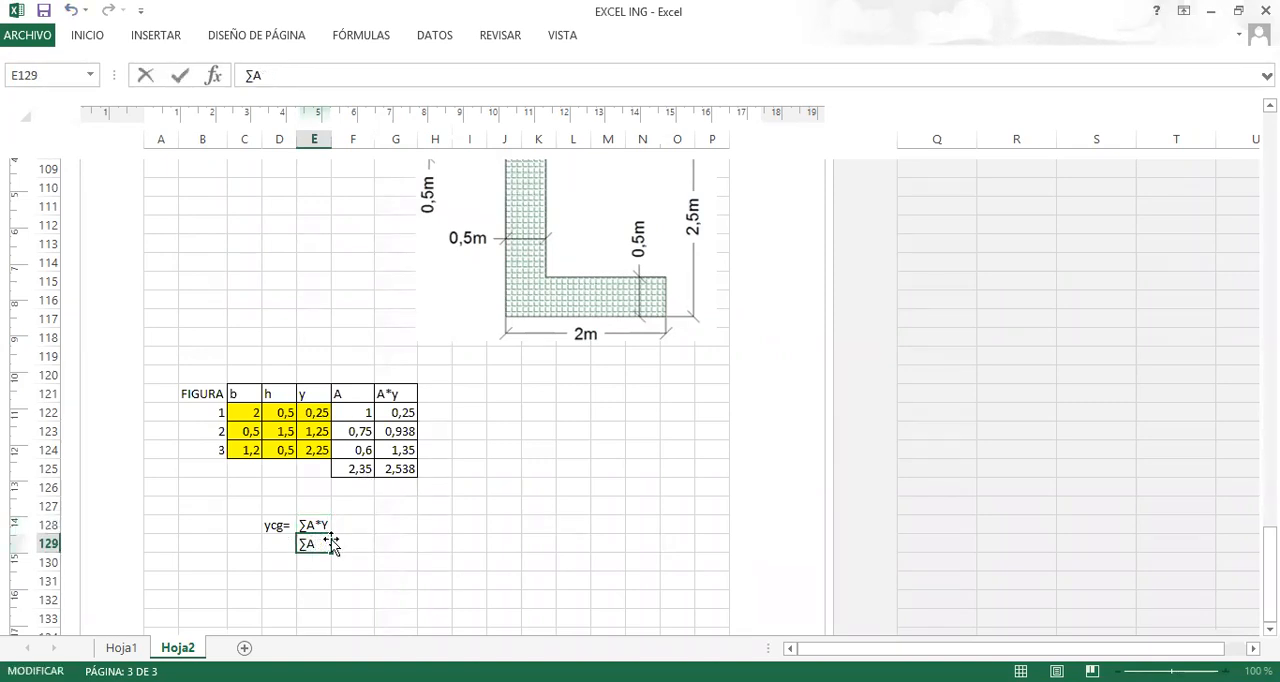
left_click(345, 527)
Draw a border line between E128 and E129 as the fraction bar, using the Draw Border tool.
scroll(505, 300, "up", 1)
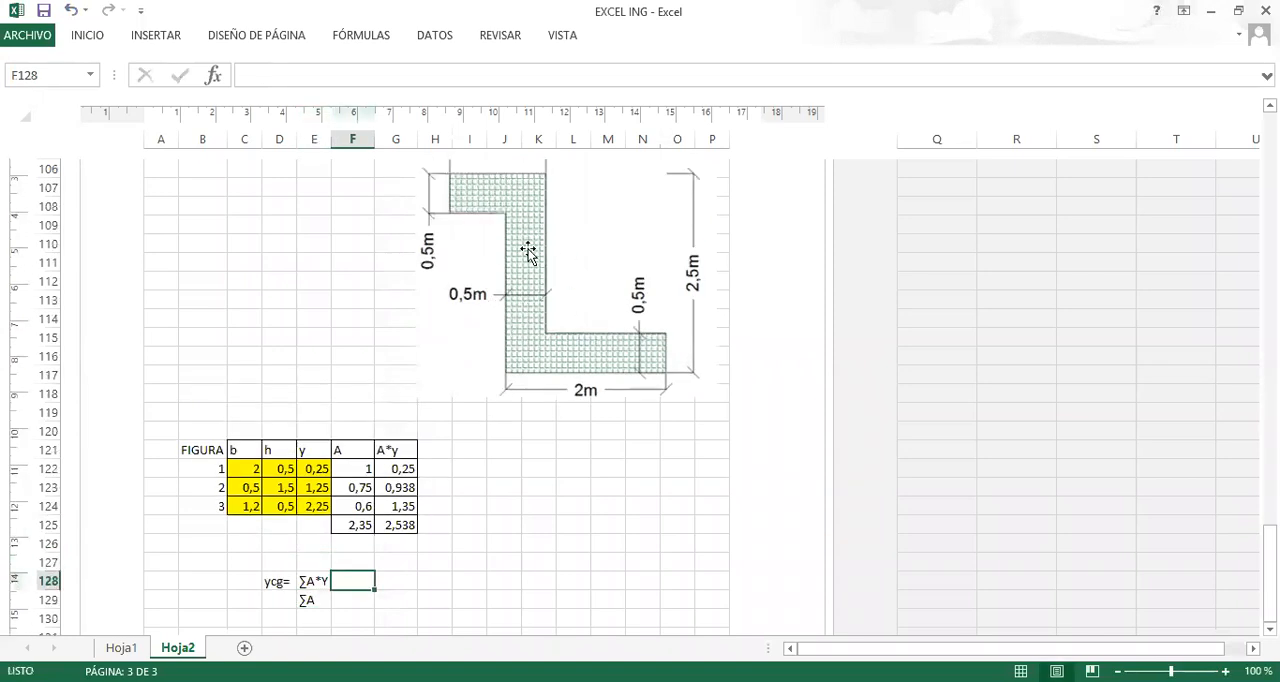
scroll(386, 596, "down", 1)
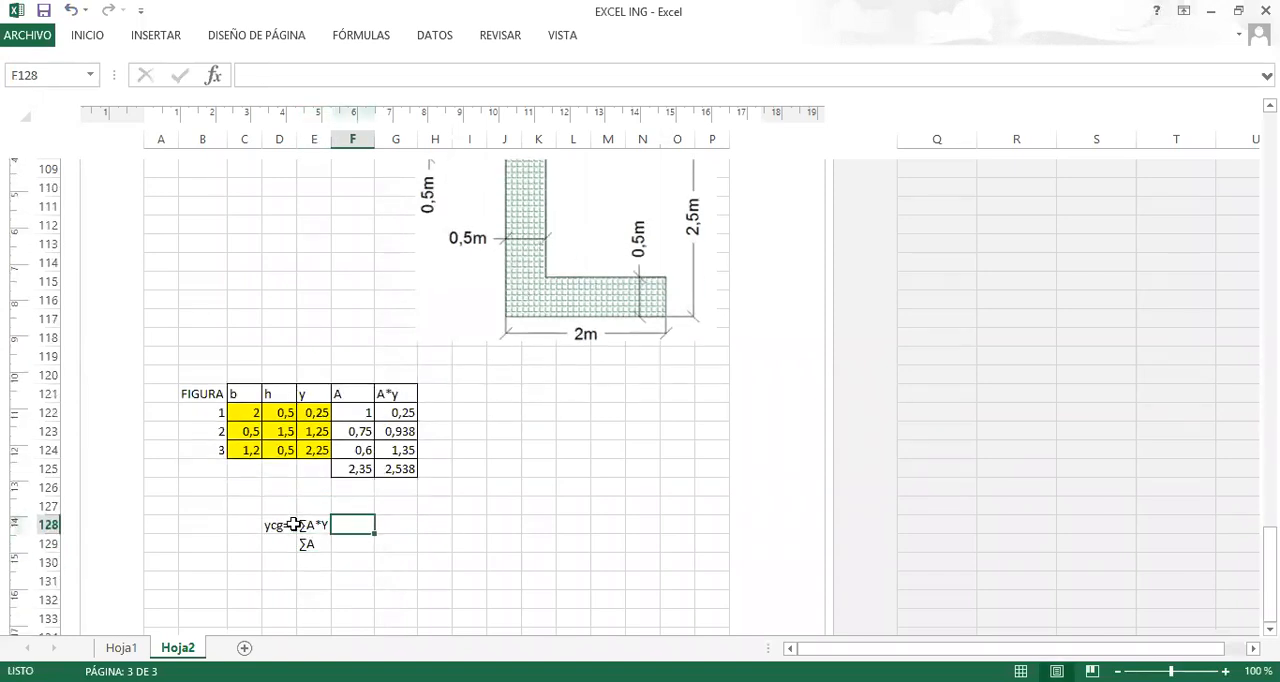
left_click(145, 40)
left_click(95, 37)
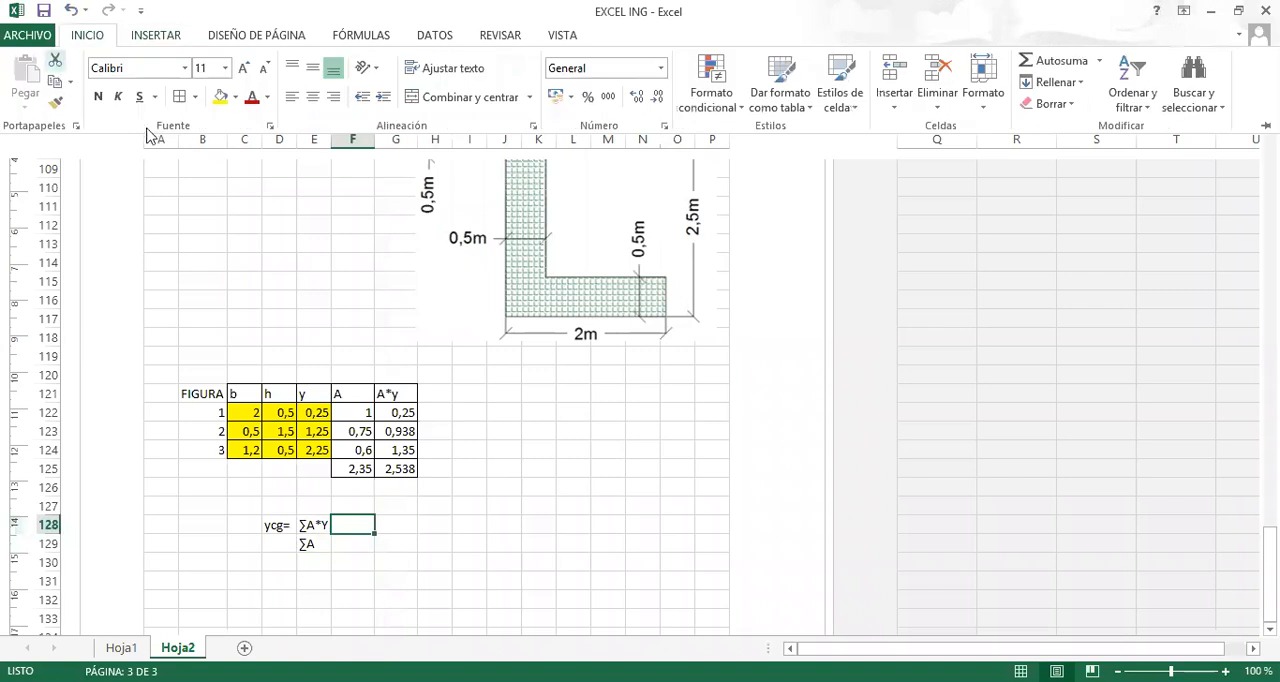
left_click(195, 96)
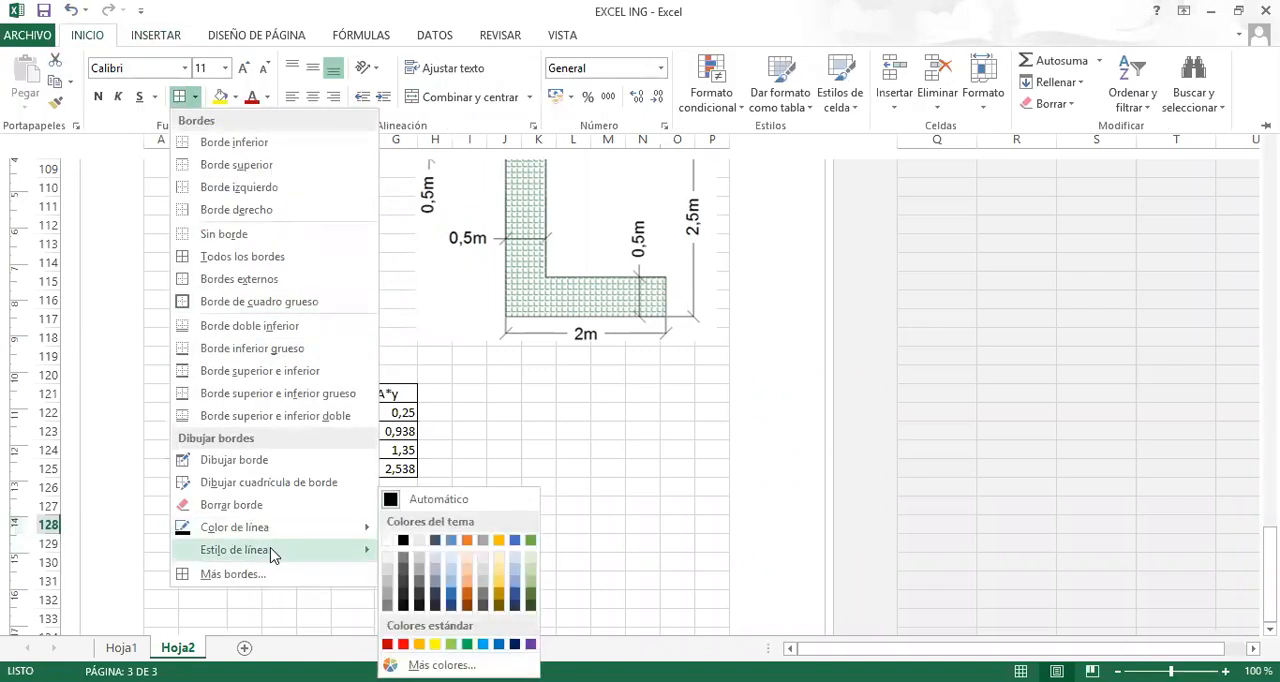
left_click(255, 470)
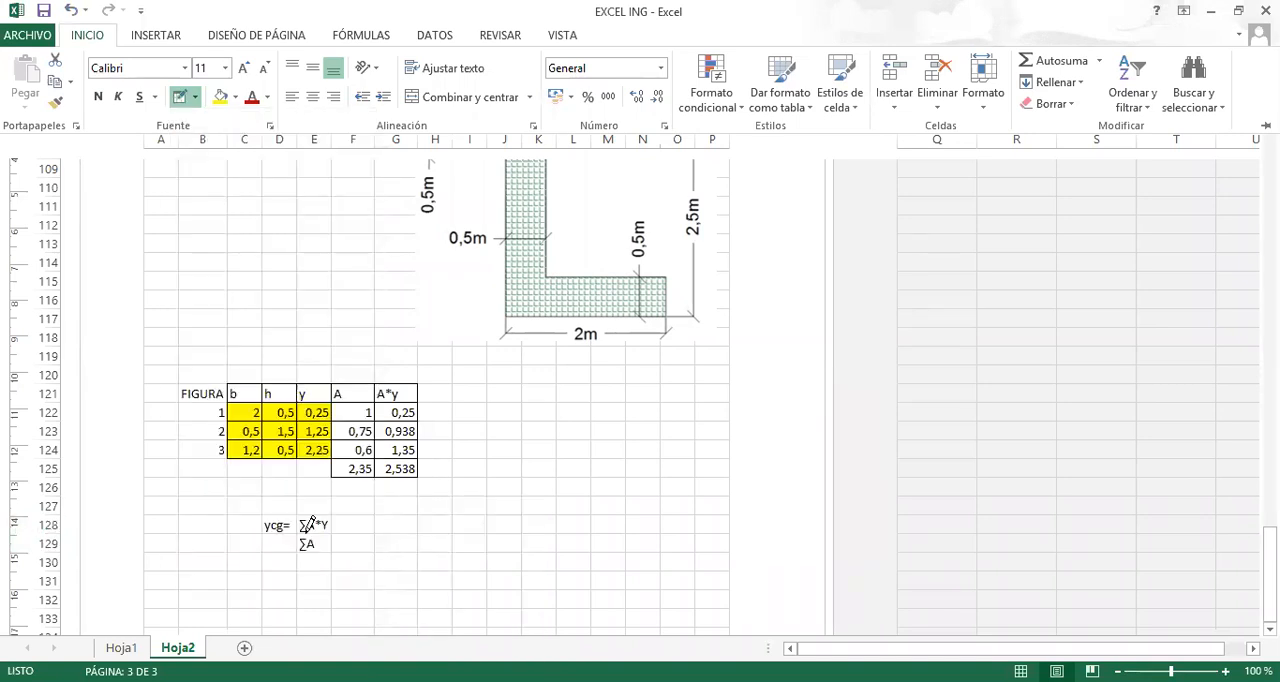
left_click_drag(303, 531, 330, 532)
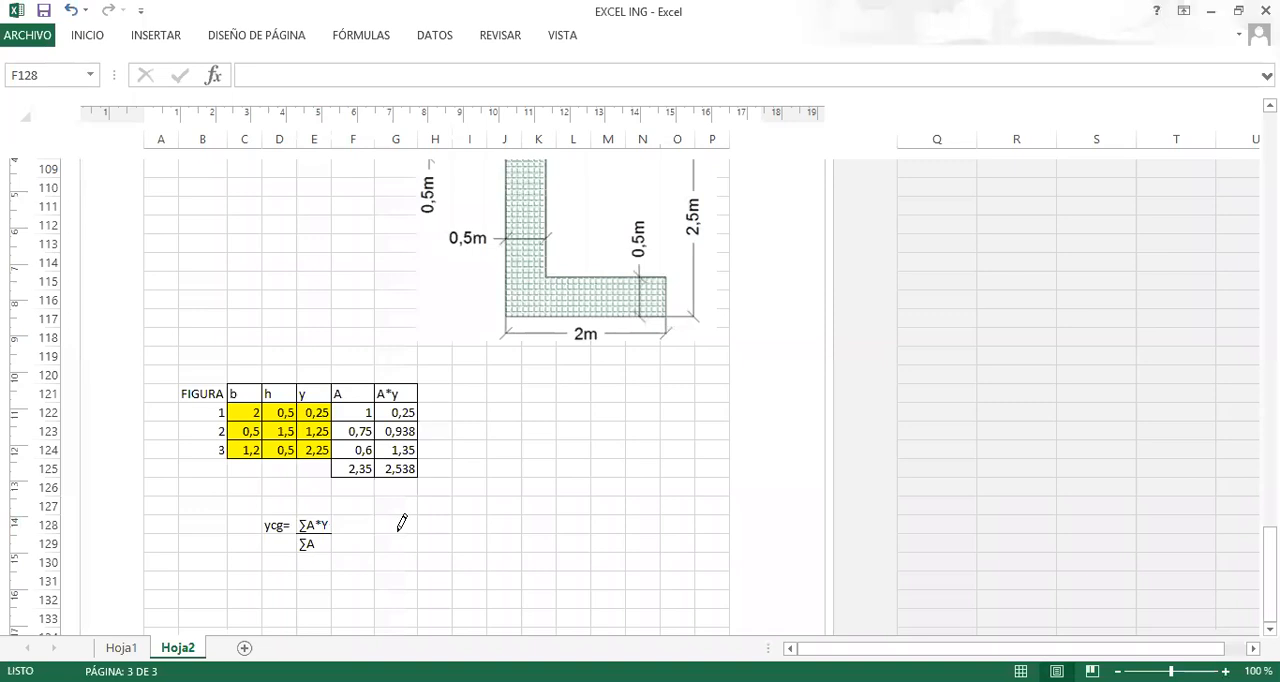
key("Escape")
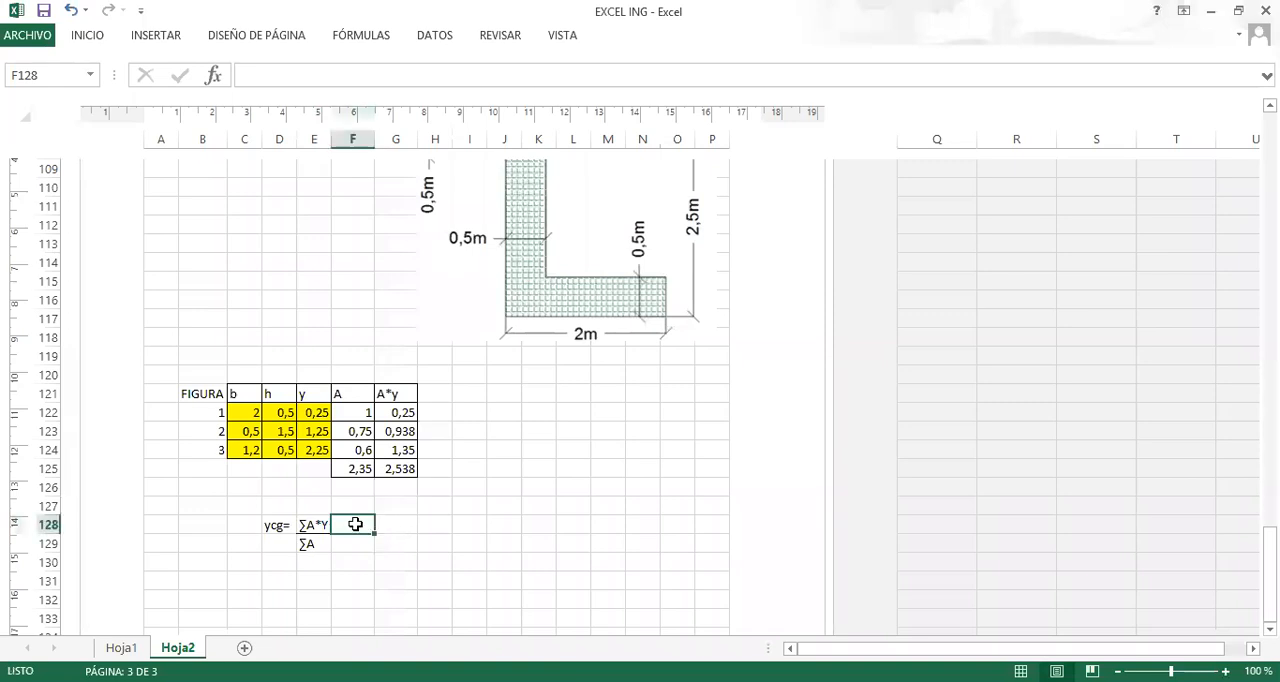
Link F128 to the A*y total in G125 and F129 to the area total in F125.
type("+")
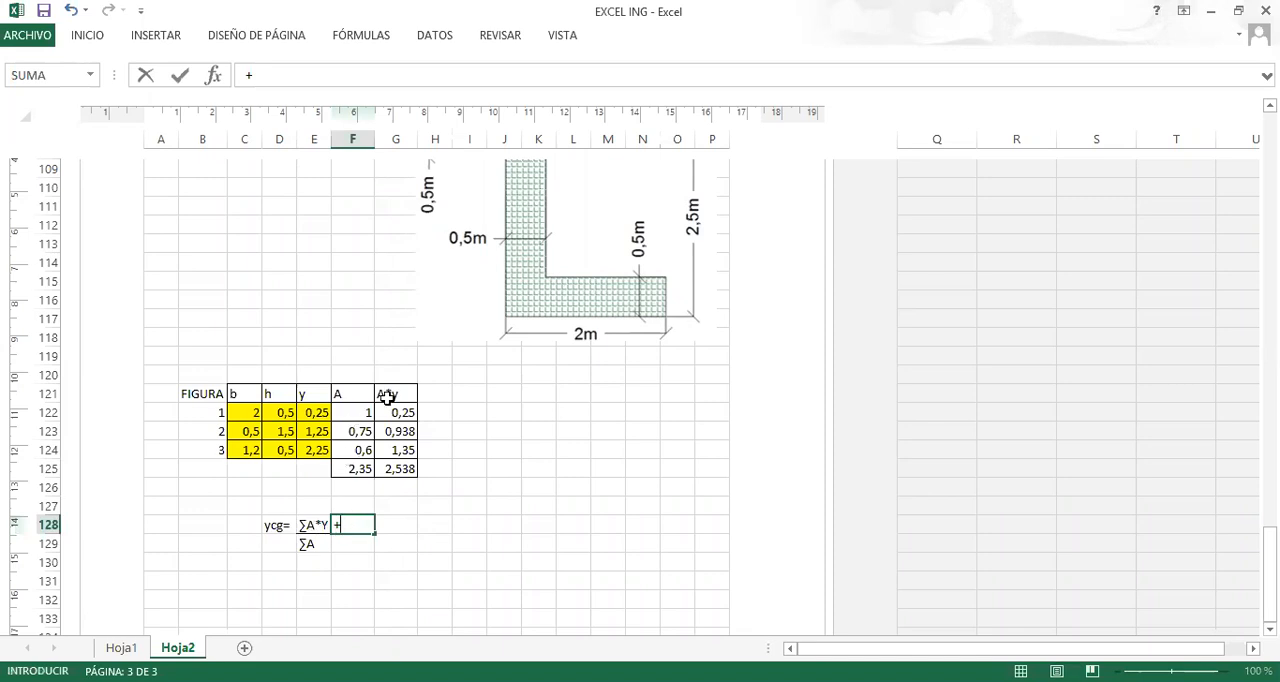
left_click(404, 468)
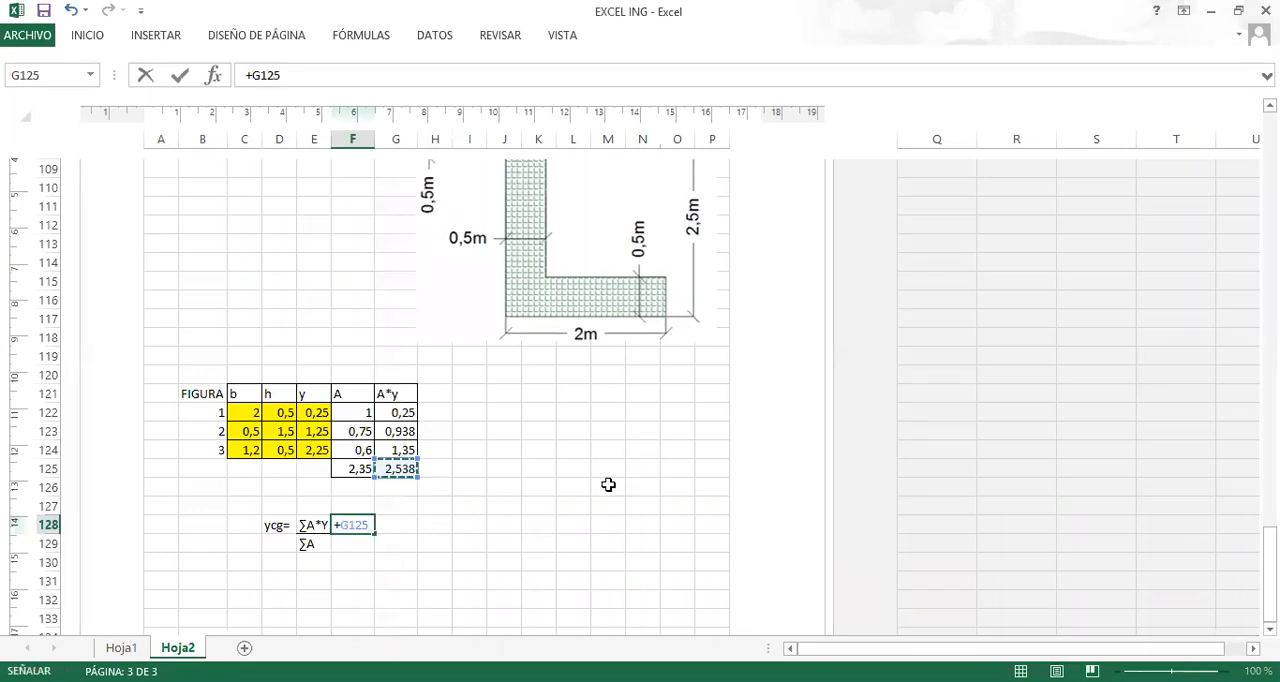
key("Return")
type("+")
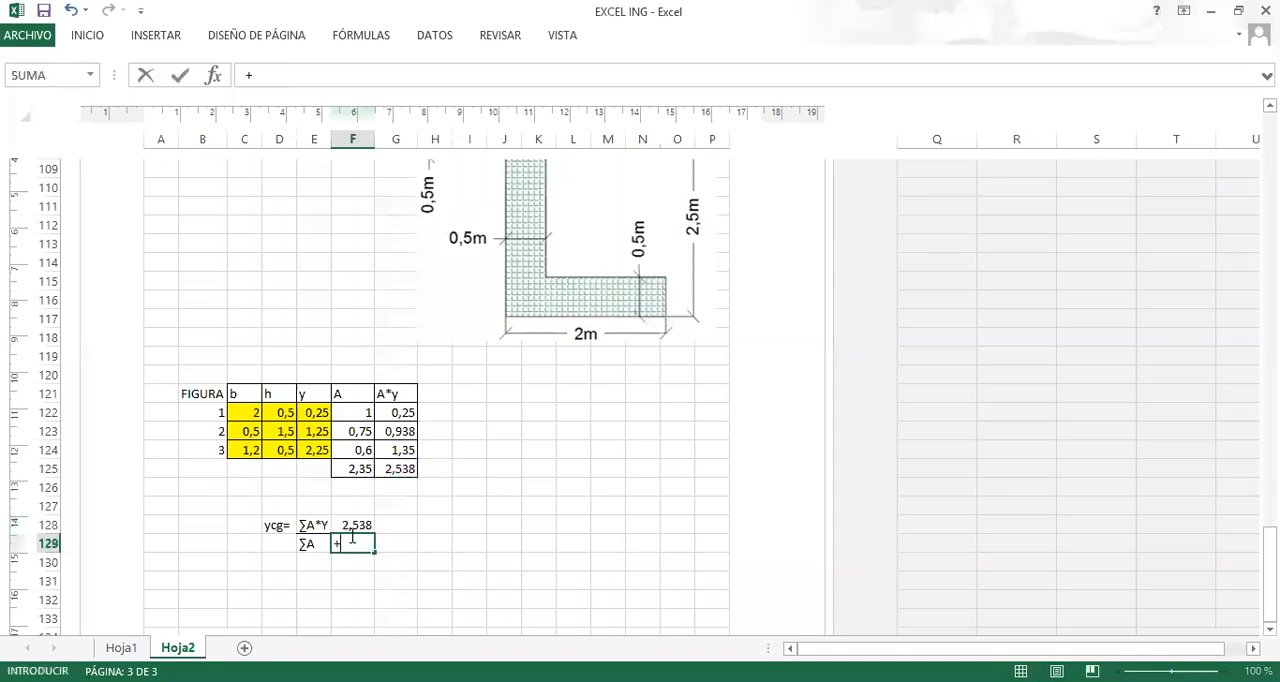
left_click(360, 468)
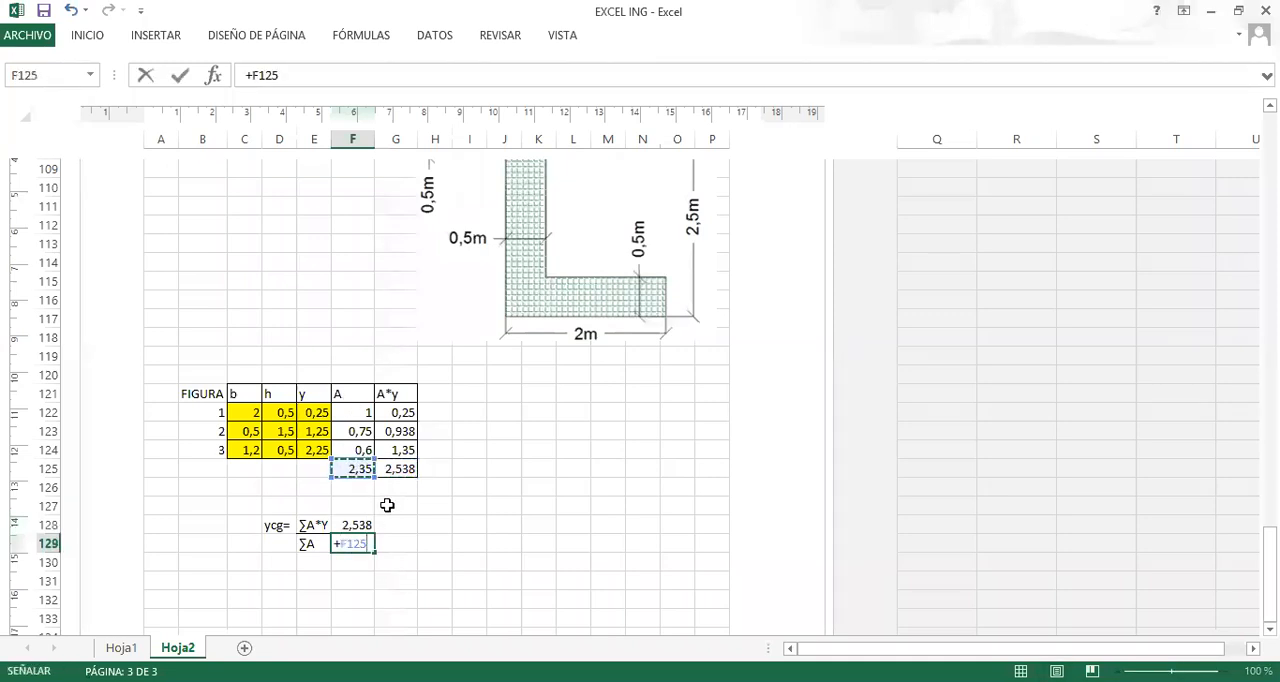
key("Return")
Calculate ycg in G128 with the formula +F128/F129.
left_click(396, 526)
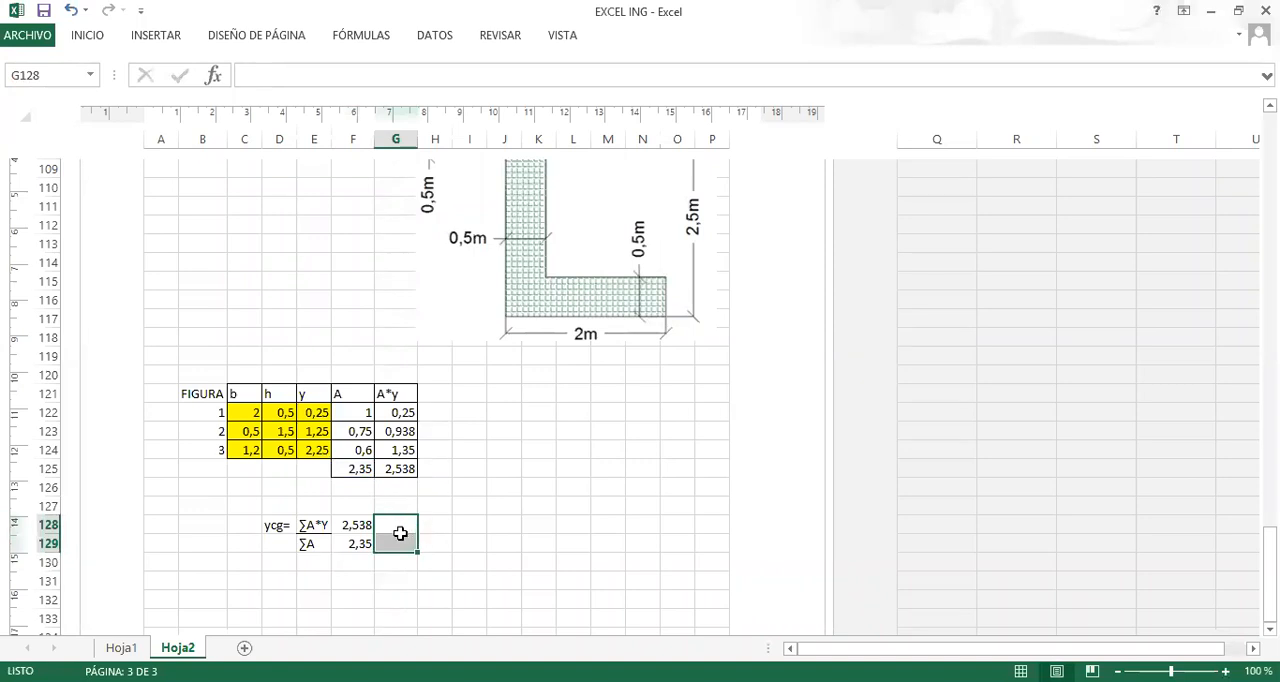
type("+")
left_click(357, 524)
type("/")
left_click(357, 543)
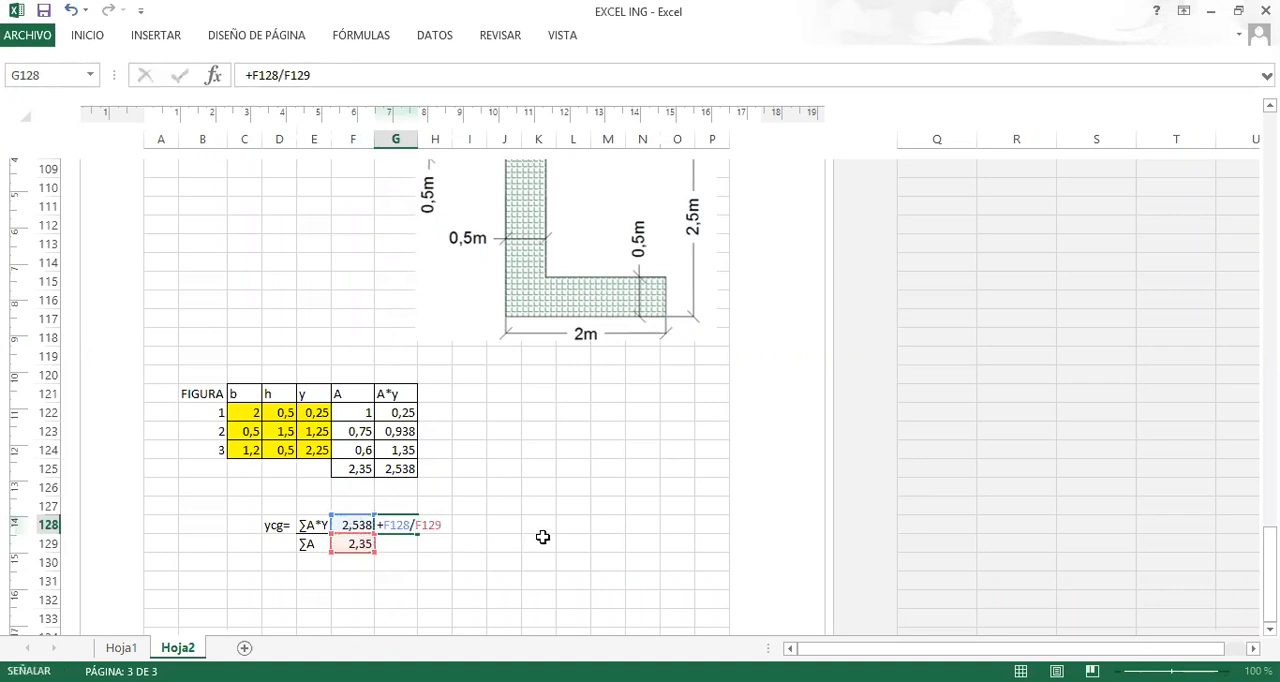
key("Return")
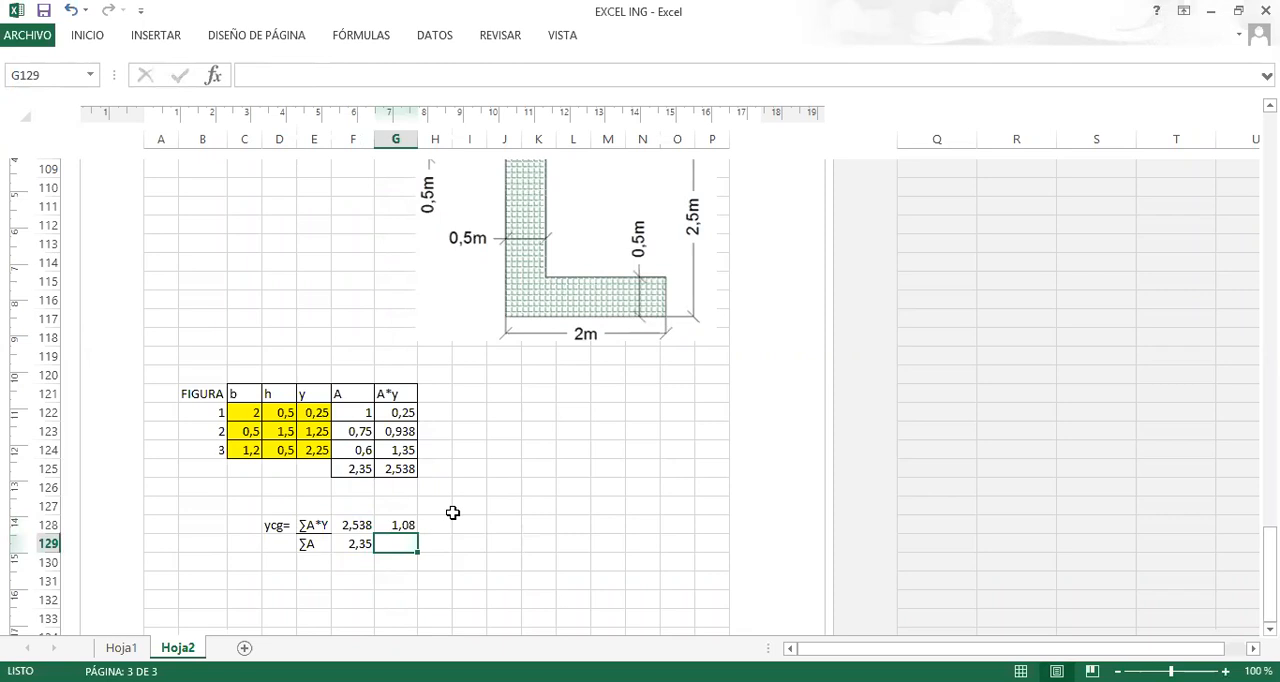
Sketch a small origin, a horizontal centroid axis and its 1,08 height over the Z-section drawing with the screen pen.
scroll(430, 518, "up", 1)
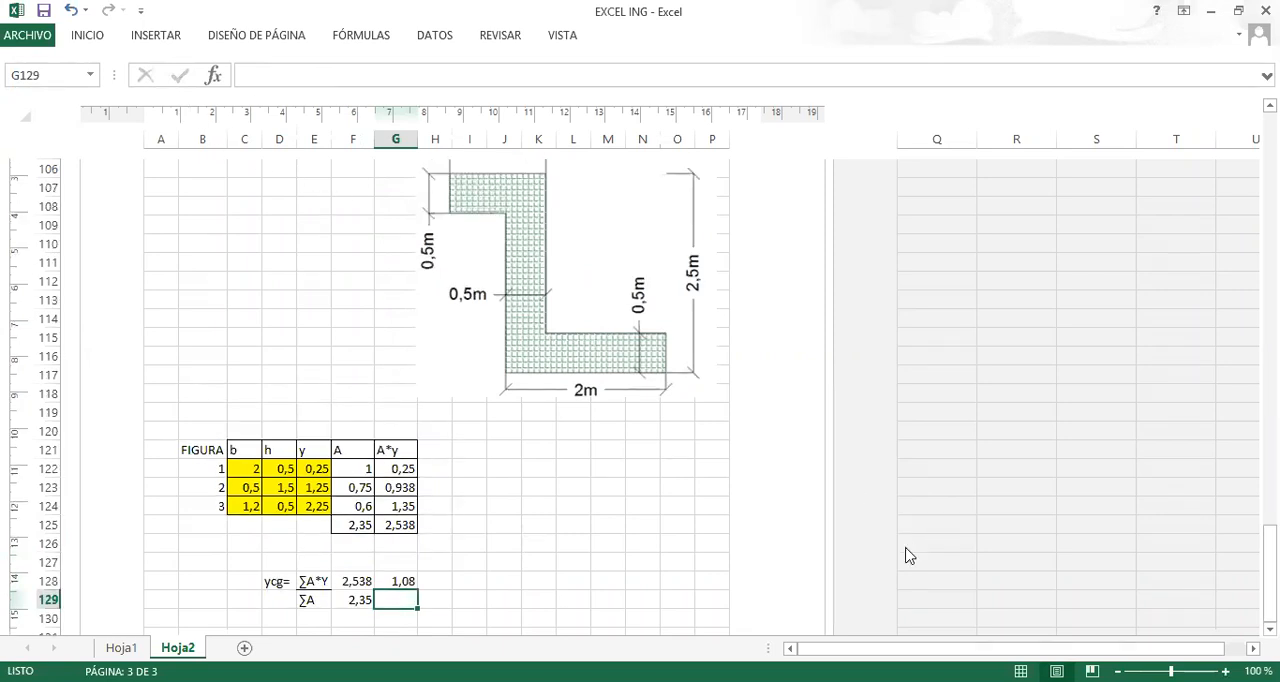
key("ctrl+shift+d")
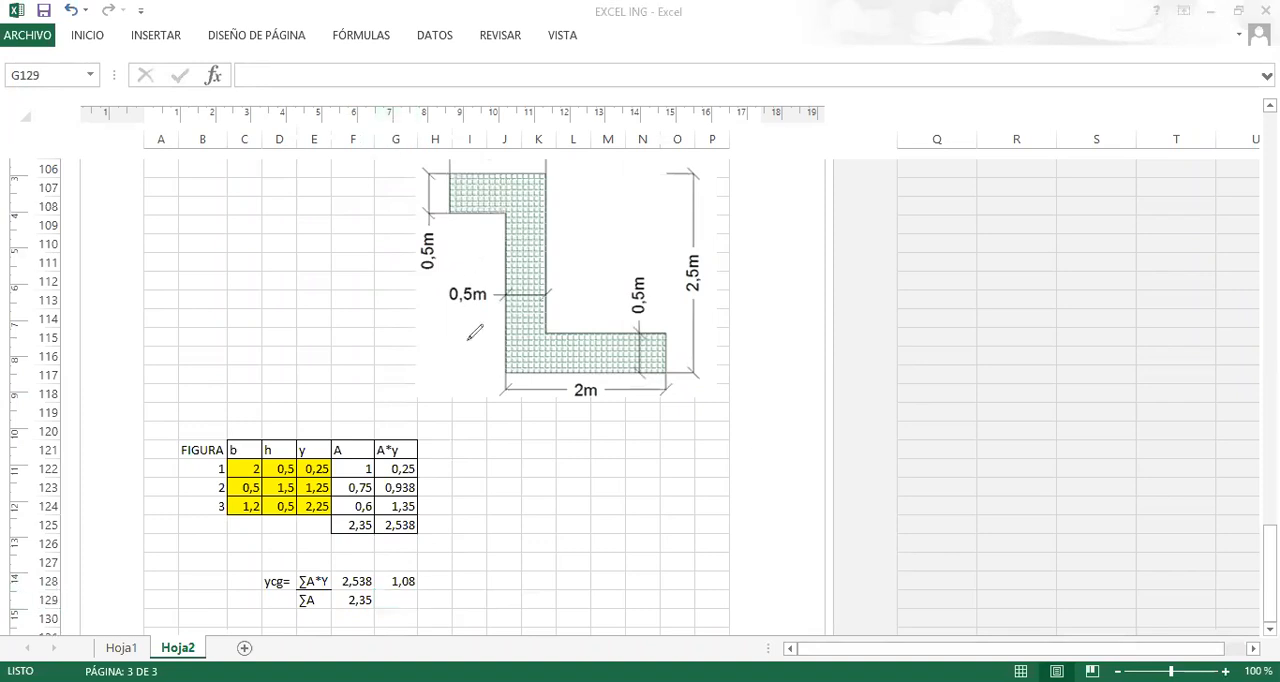
left_click(445, 374)
mouse_move(446, 373)
left_mouse_down()
mouse_move(467, 377)
mouse_move(447, 358)
left_mouse_up()
mouse_move(414, 302)
left_mouse_down()
mouse_move(754, 308)
mouse_move(778, 320)
mouse_move(760, 332)
left_mouse_up()
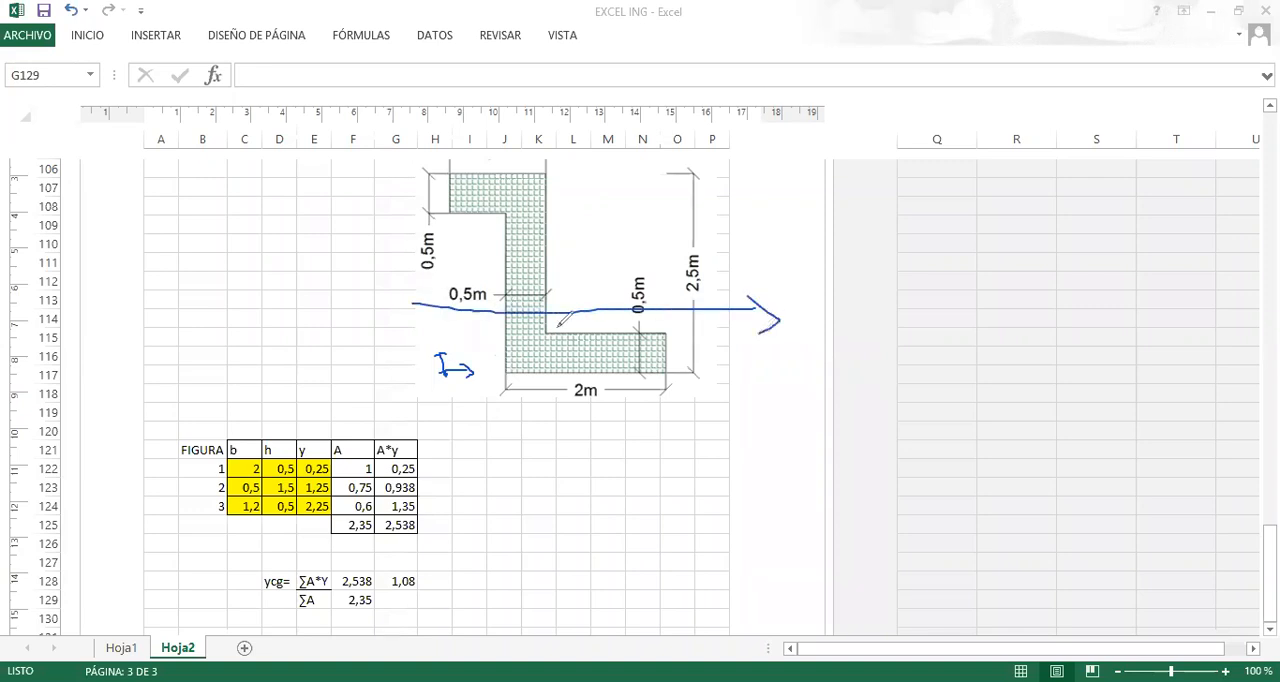
mouse_move(378, 302)
left_mouse_down()
mouse_move(456, 301)
mouse_move(410, 345)
mouse_move(400, 379)
left_mouse_up()
mouse_move(390, 295)
left_mouse_down()
mouse_move(406, 307)
mouse_move(345, 348)
mouse_move(362, 326)
mouse_move(378, 346)
left_mouse_up()
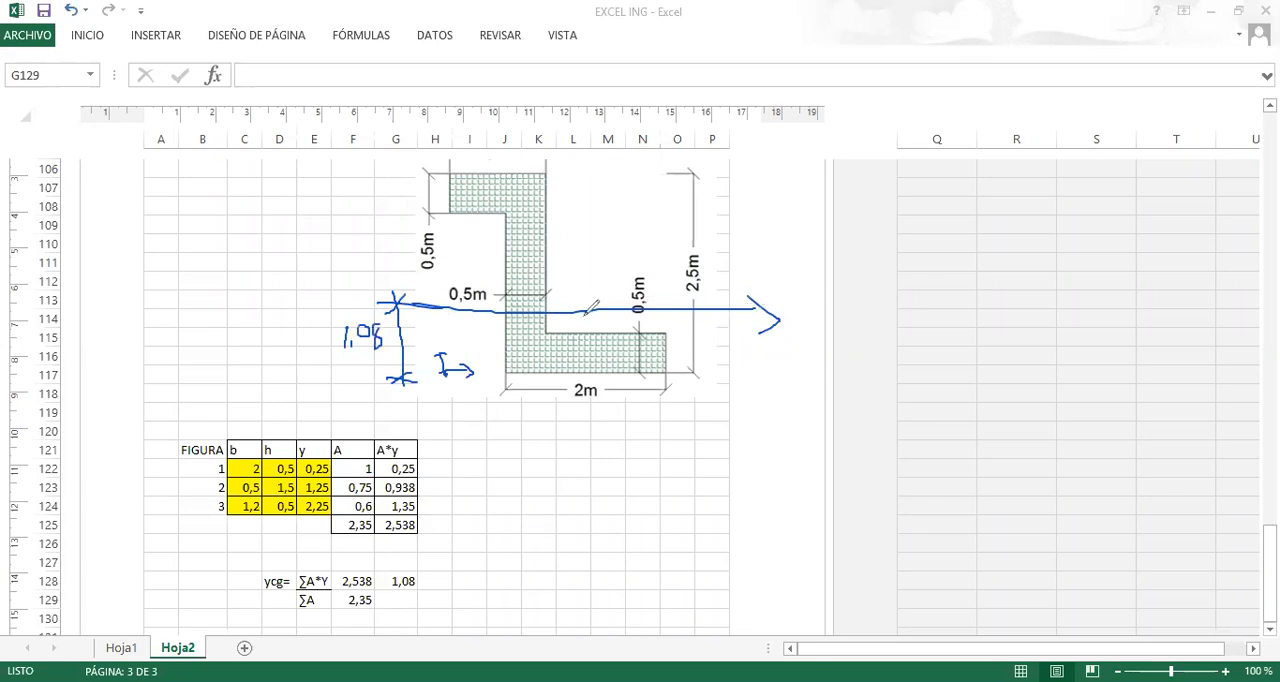
Mark the height from the section's base to the centroid axis with the screen pen and label the axis XCG.
mouse_move(691, 310)
left_mouse_down()
mouse_move(688, 372)
mouse_move(703, 373)
left_mouse_up()
left_click_drag(688, 314, 712, 302)
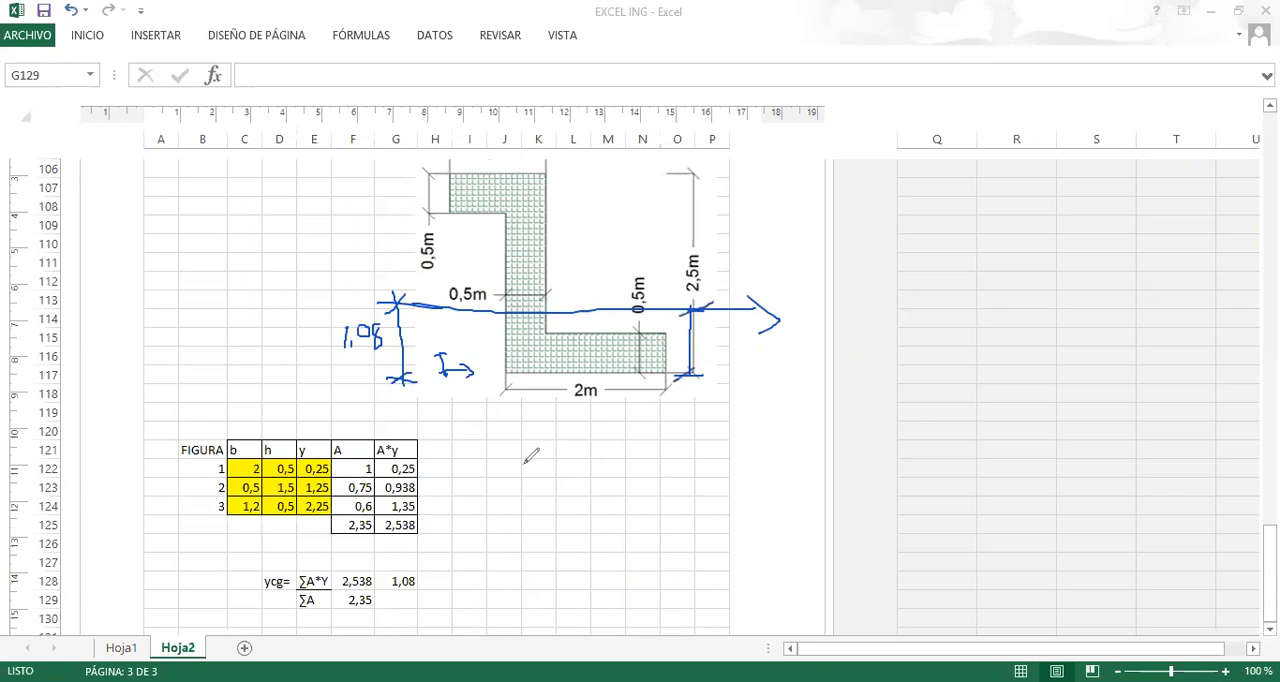
mouse_move(790, 299)
left_mouse_down()
mouse_move(807, 317)
mouse_move(786, 317)
mouse_move(822, 334)
mouse_move(857, 320)
left_mouse_up()
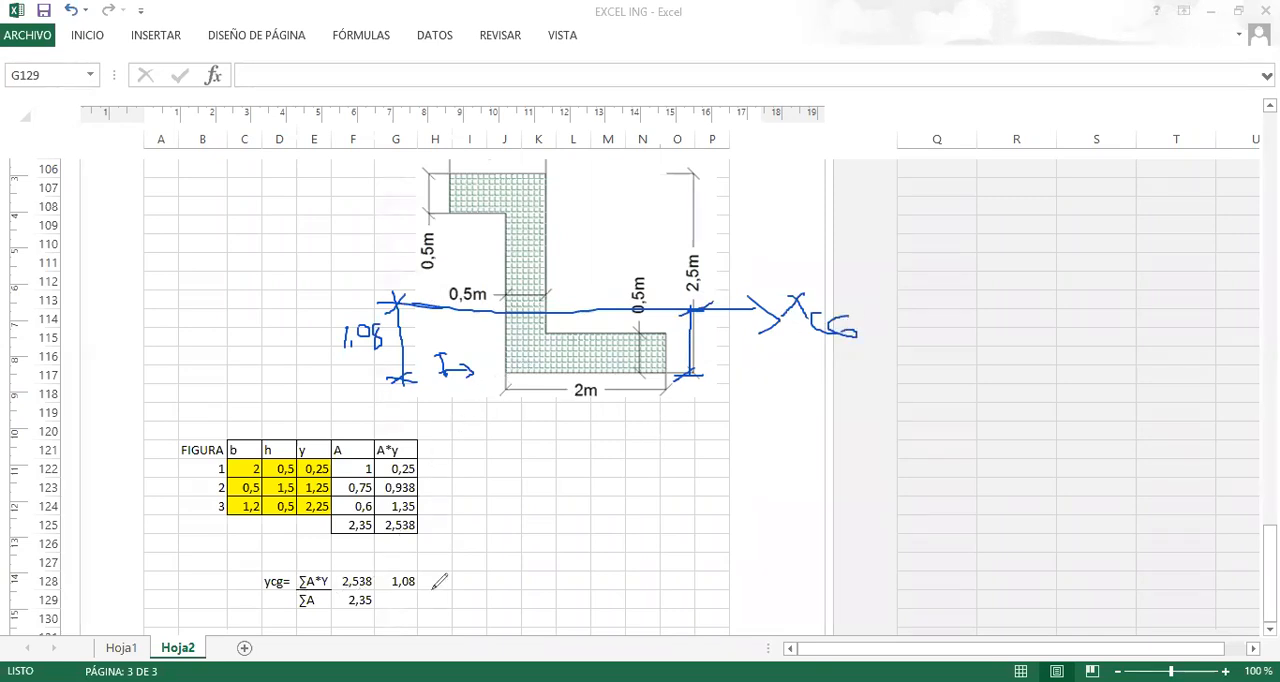
mouse_move(450, 402)
left_mouse_down()
mouse_move(453, 440)
mouse_move(582, 432)
mouse_move(573, 441)
mouse_move(562, 421)
left_mouse_up()
left_click_drag(451, 437, 476, 418)
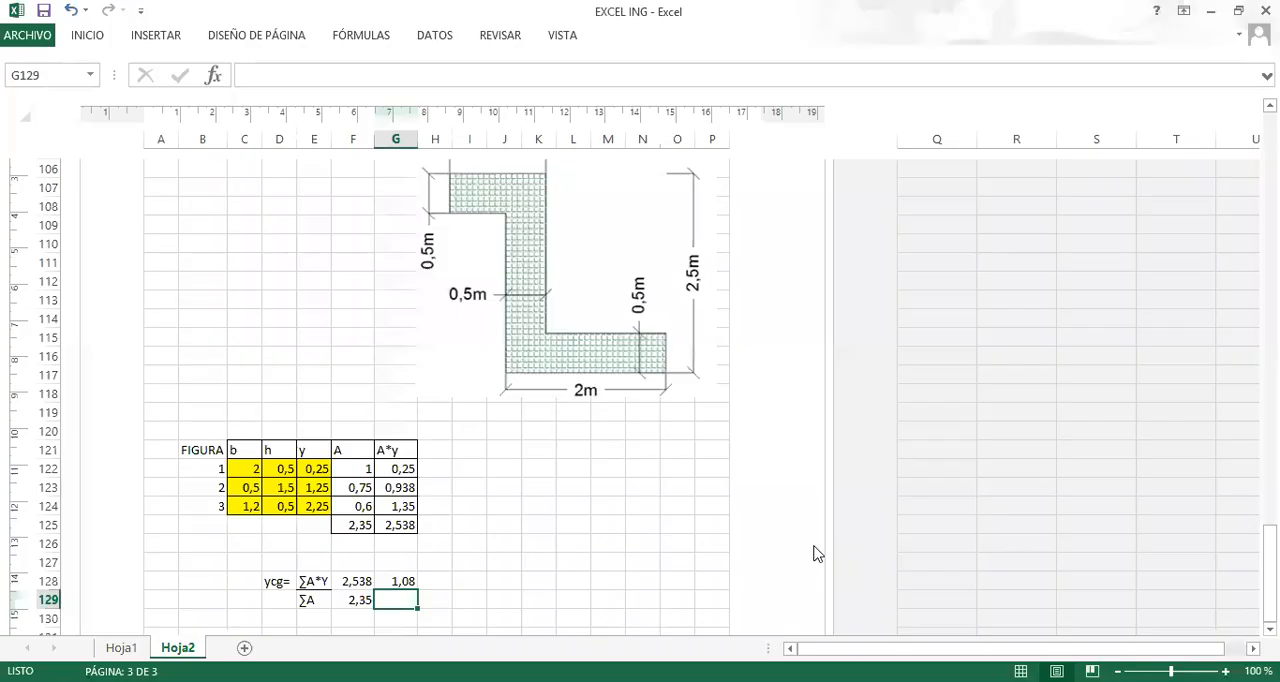
Leave the screen annotation and enter the label xcg in D131, below the ycg calculation.
left_click(505, 541)
left_click(530, 541)
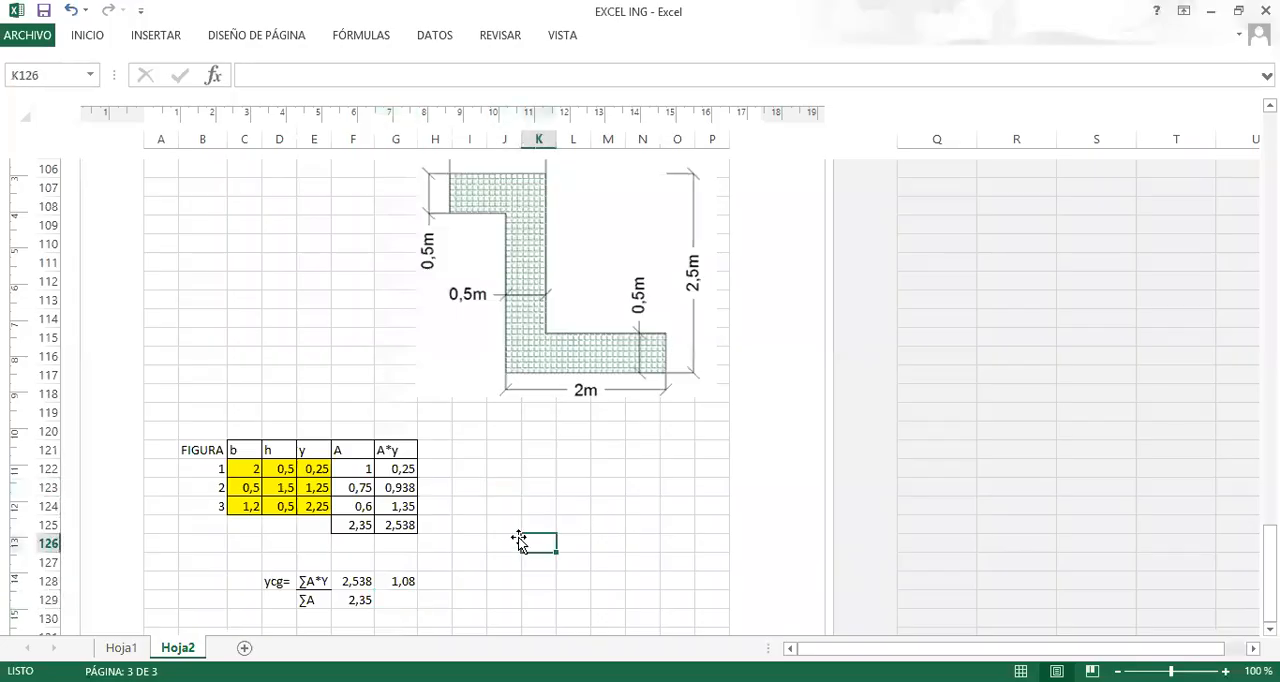
left_click(434, 394)
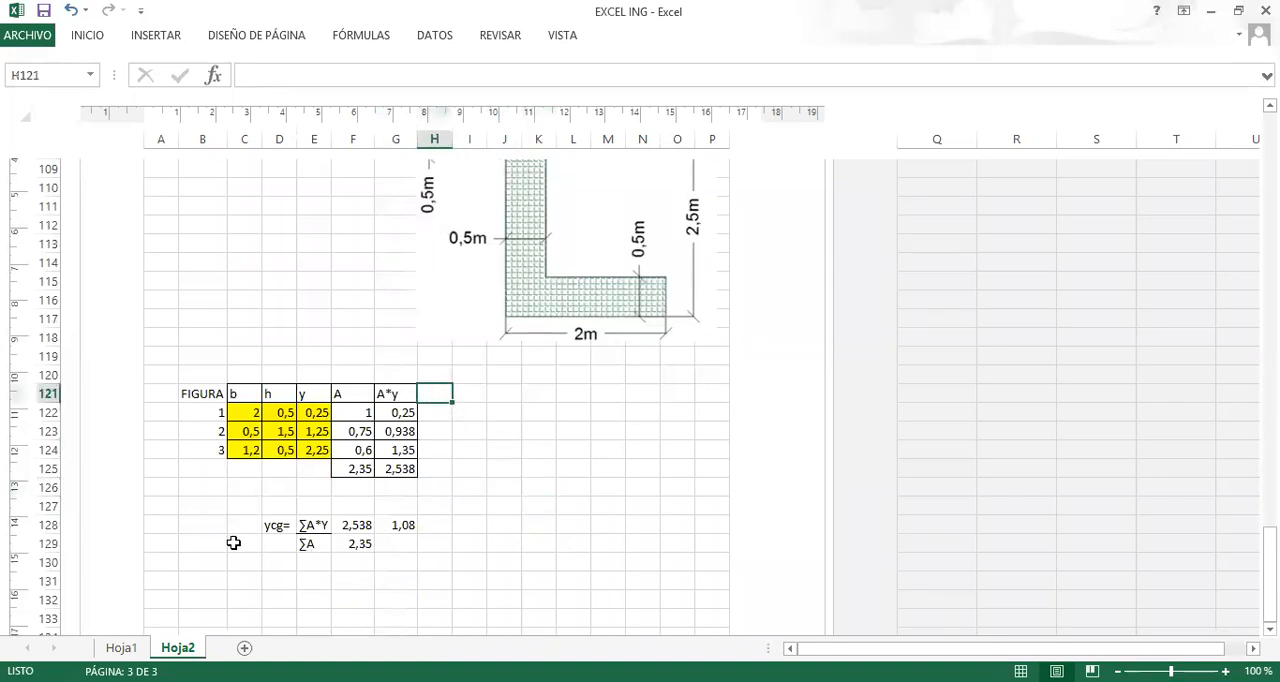
left_click(280, 577)
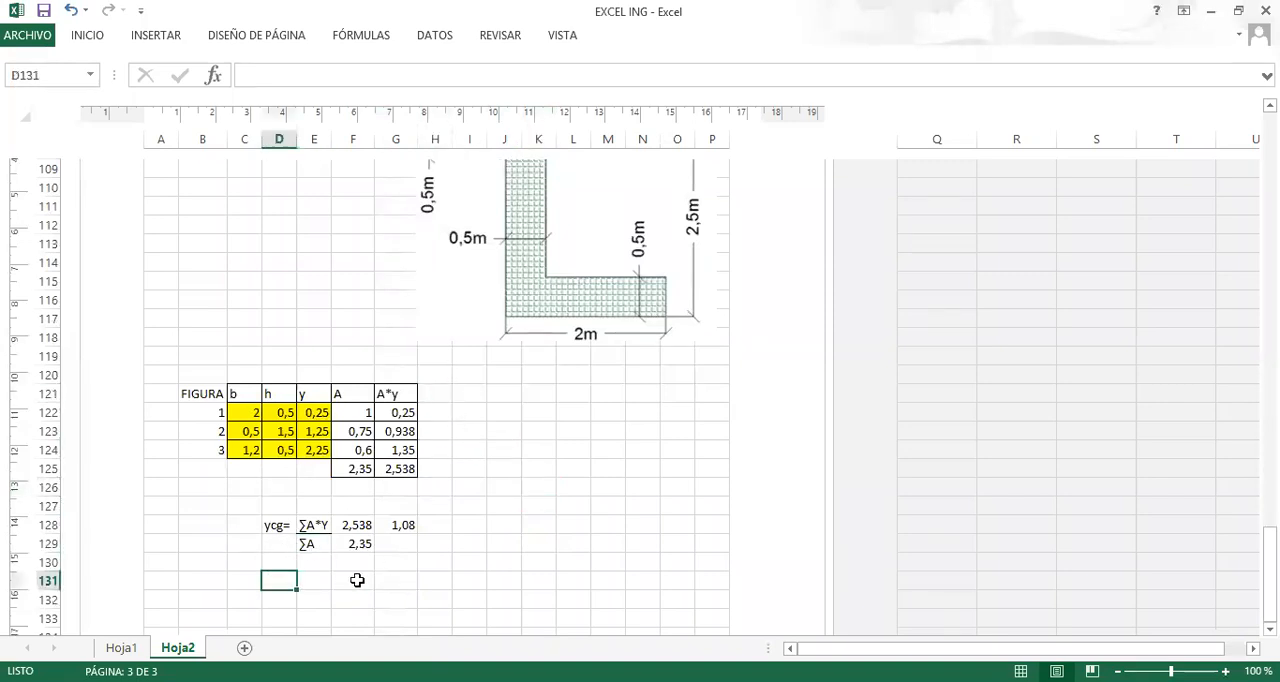
type("xcg")
key("Return")
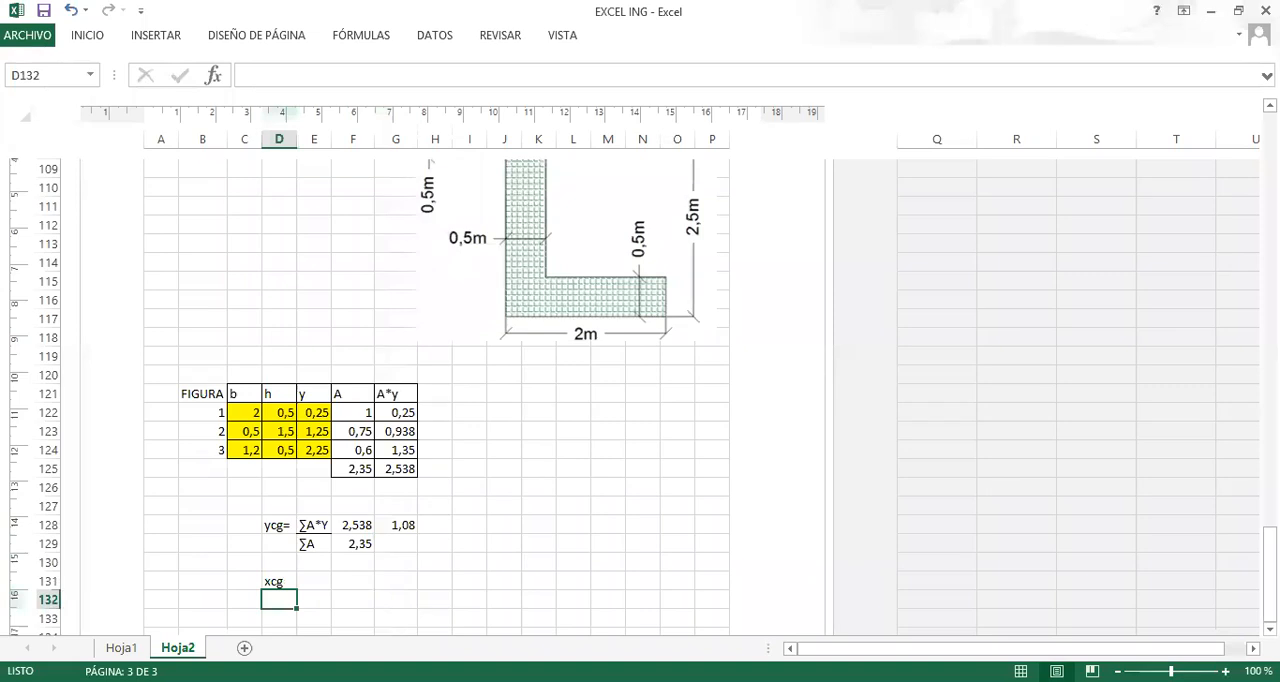
key("alt+Tab")
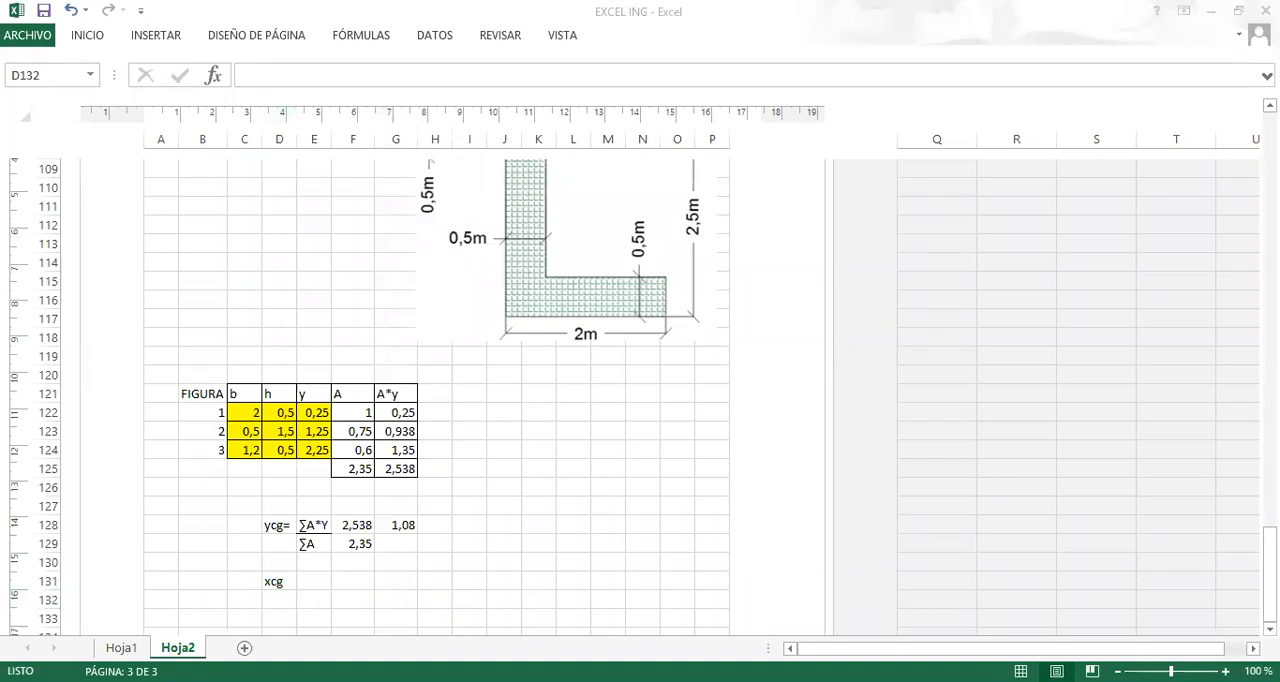
key("alt+Tab")
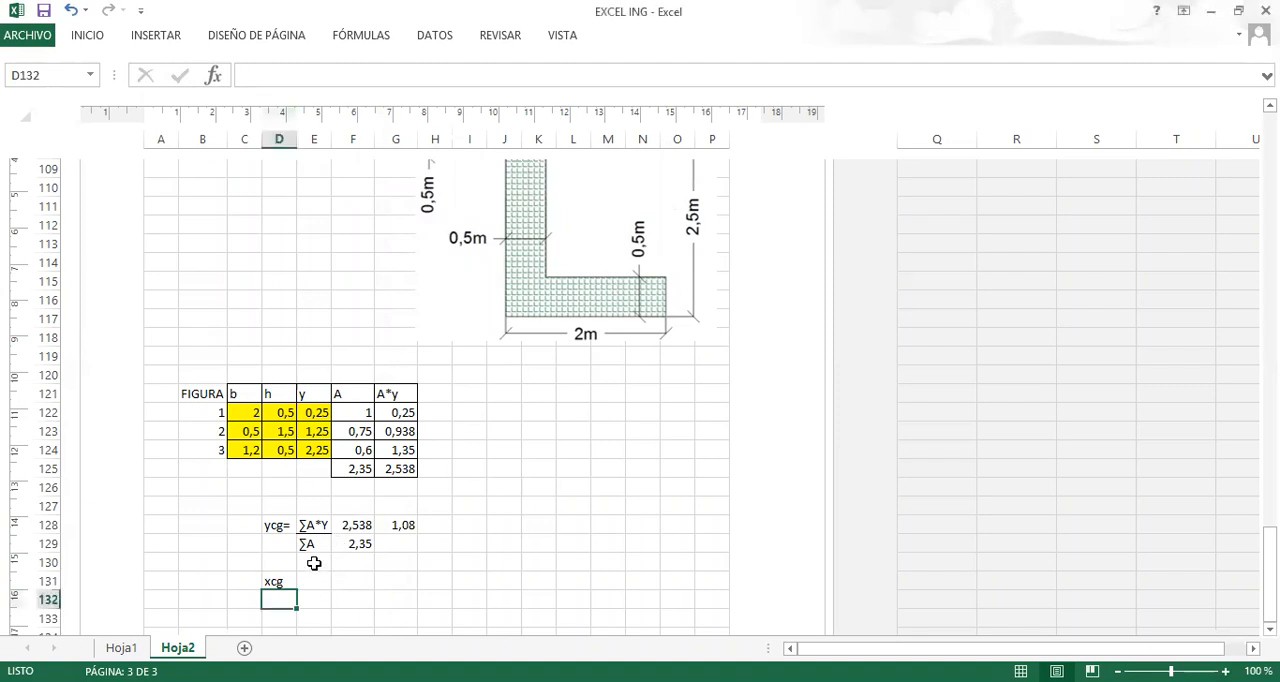
left_click(312, 562)
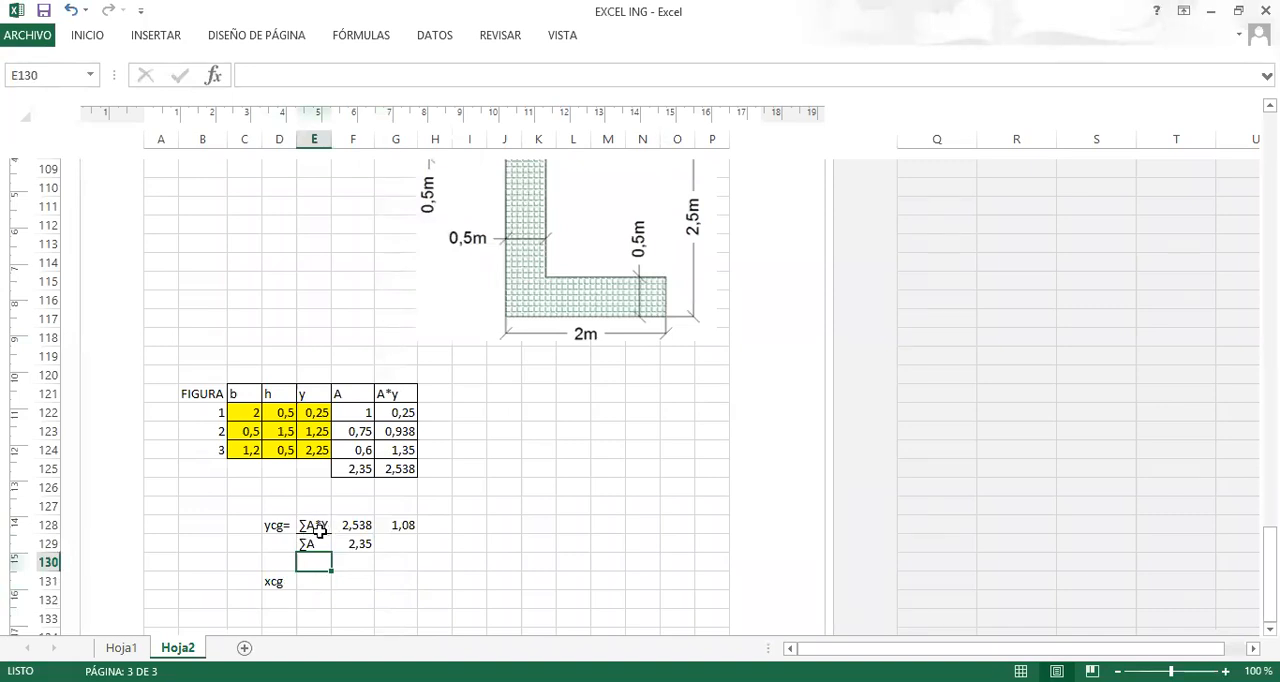
left_click(310, 584)
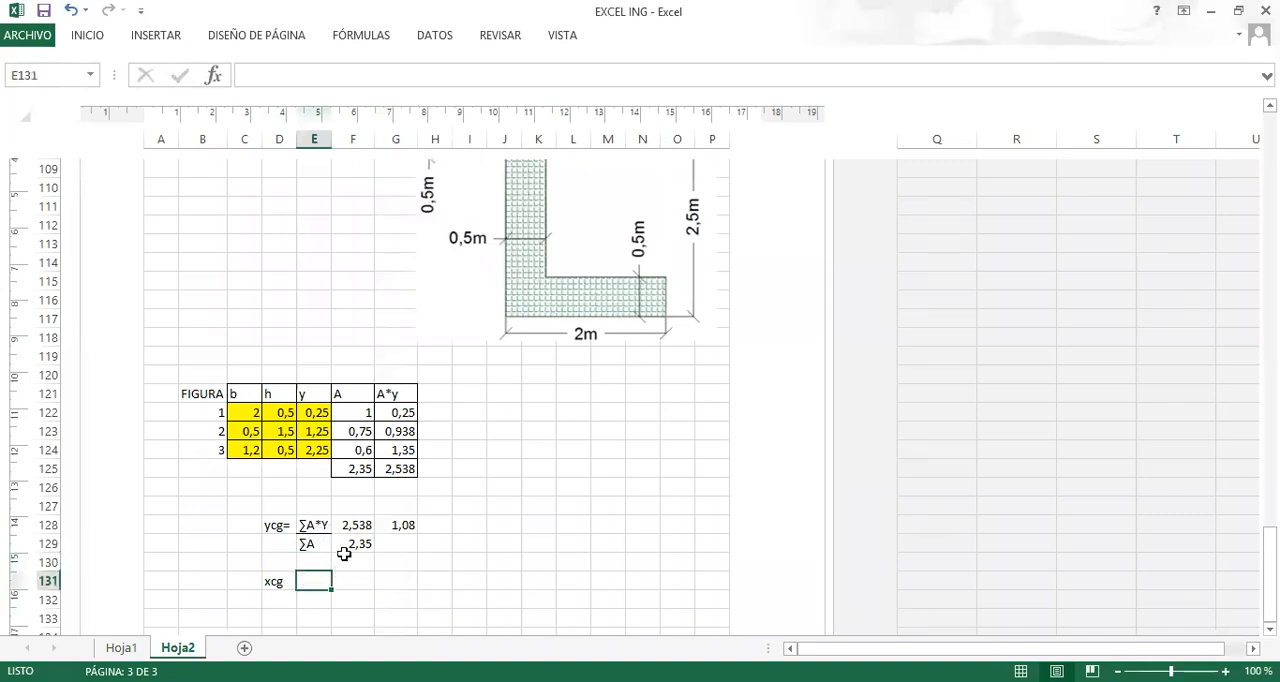
Add the column heading A*x in H121, beside A*y.
left_click(435, 395)
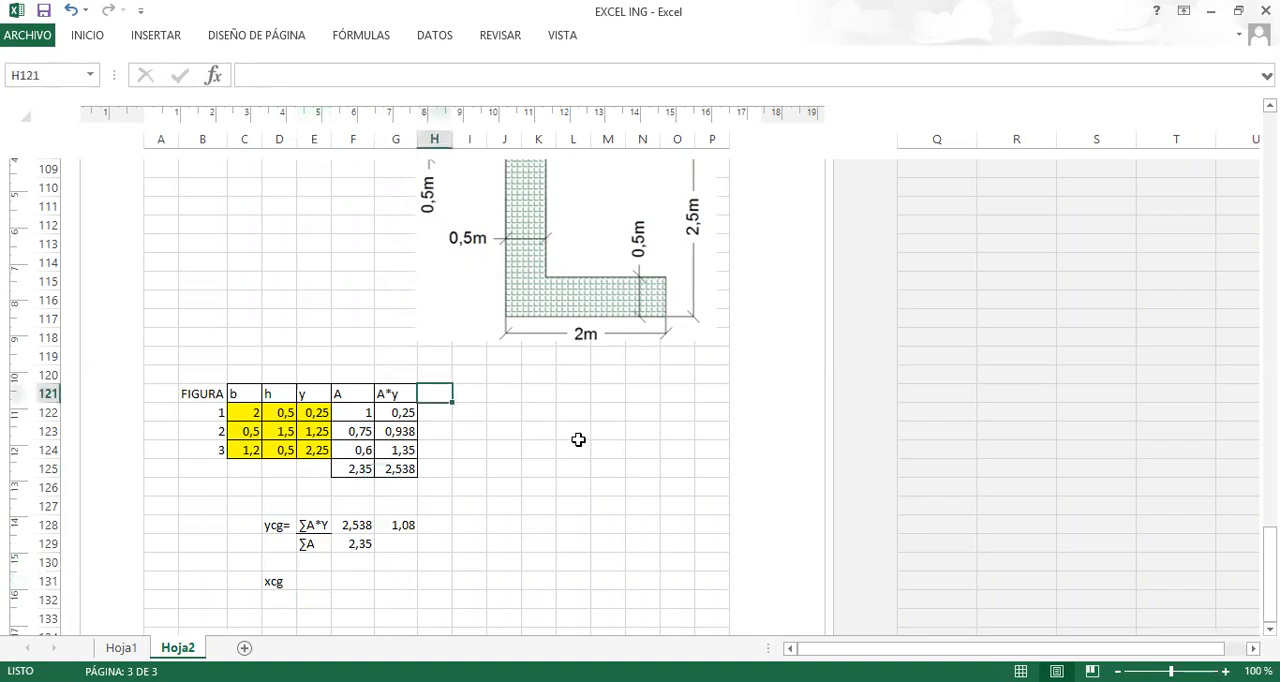
type("A")
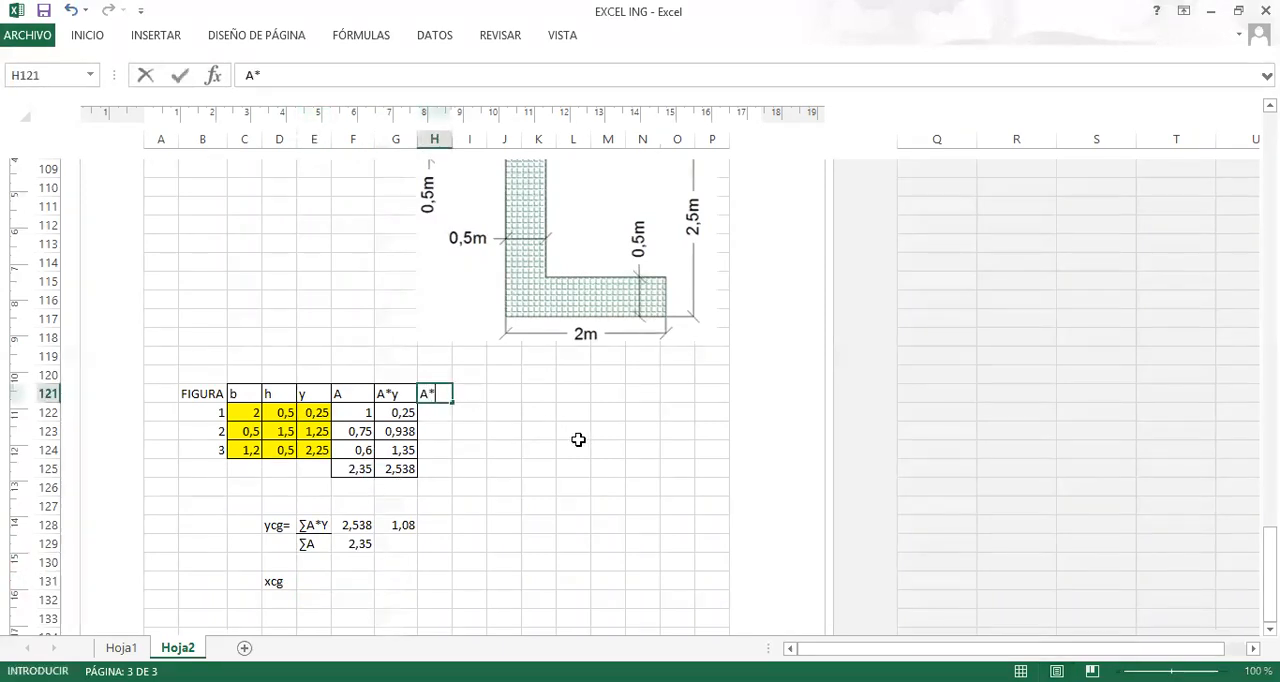
type("*x")
key("Return")
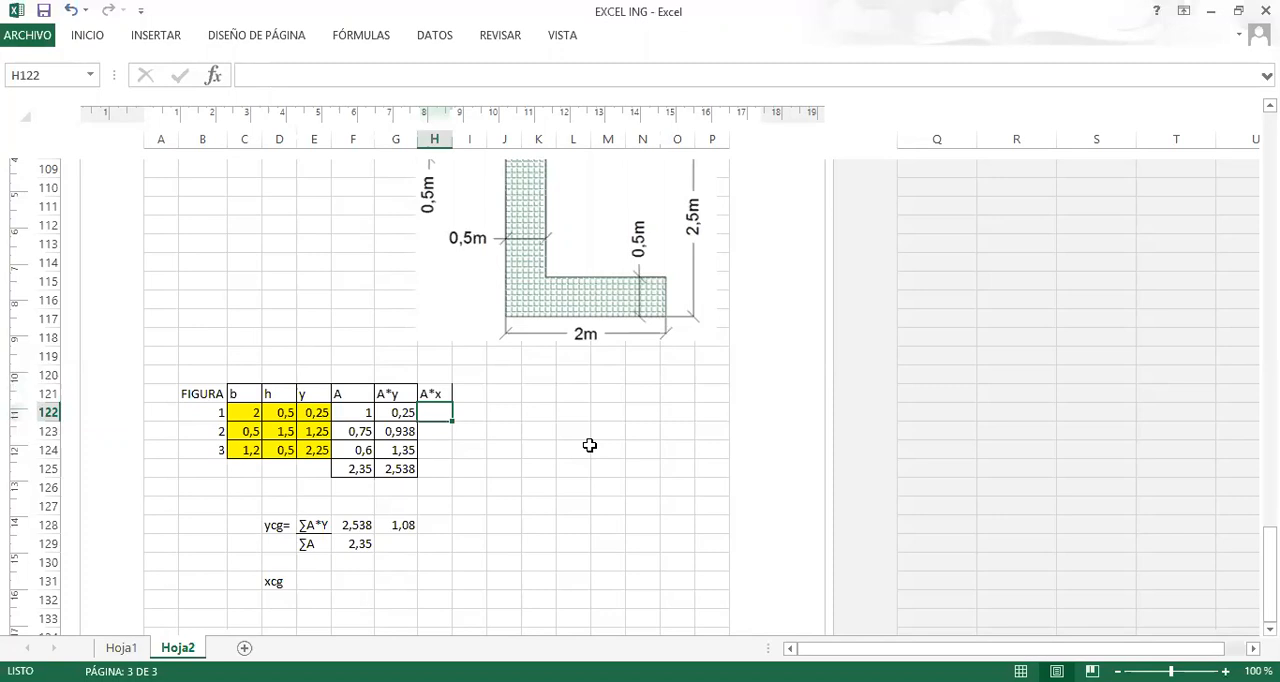
left_click(497, 434)
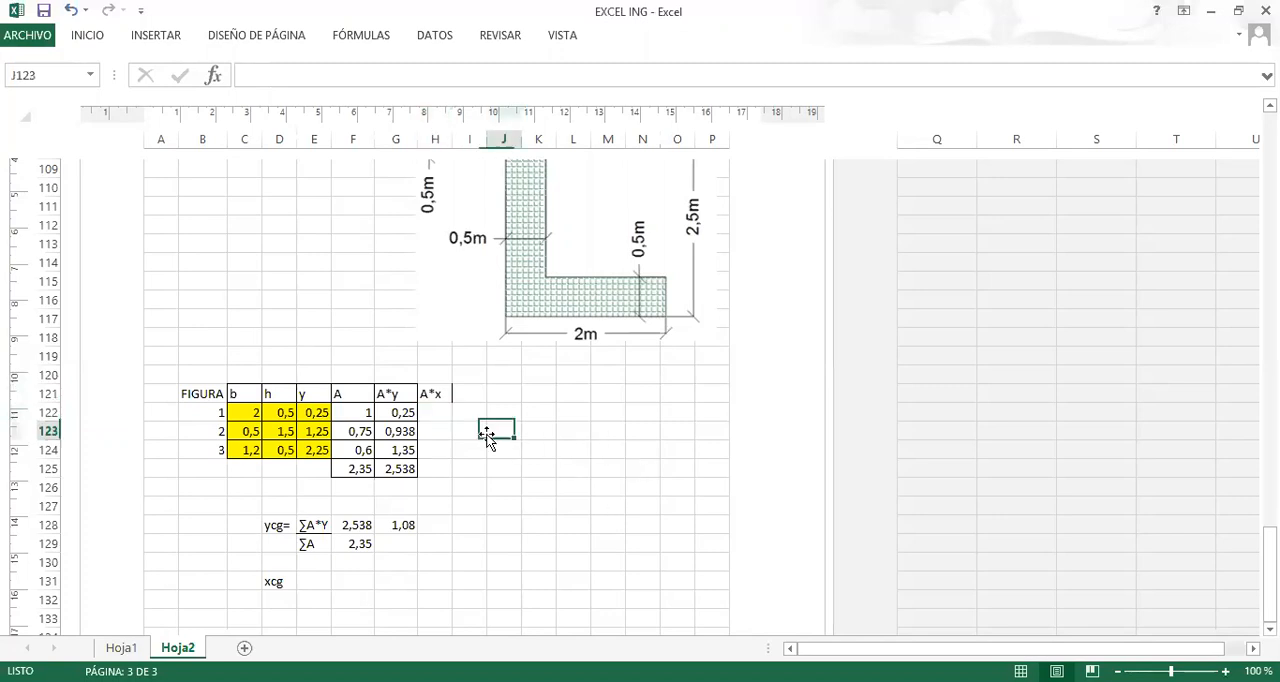
left_click(412, 411)
left_click(447, 416)
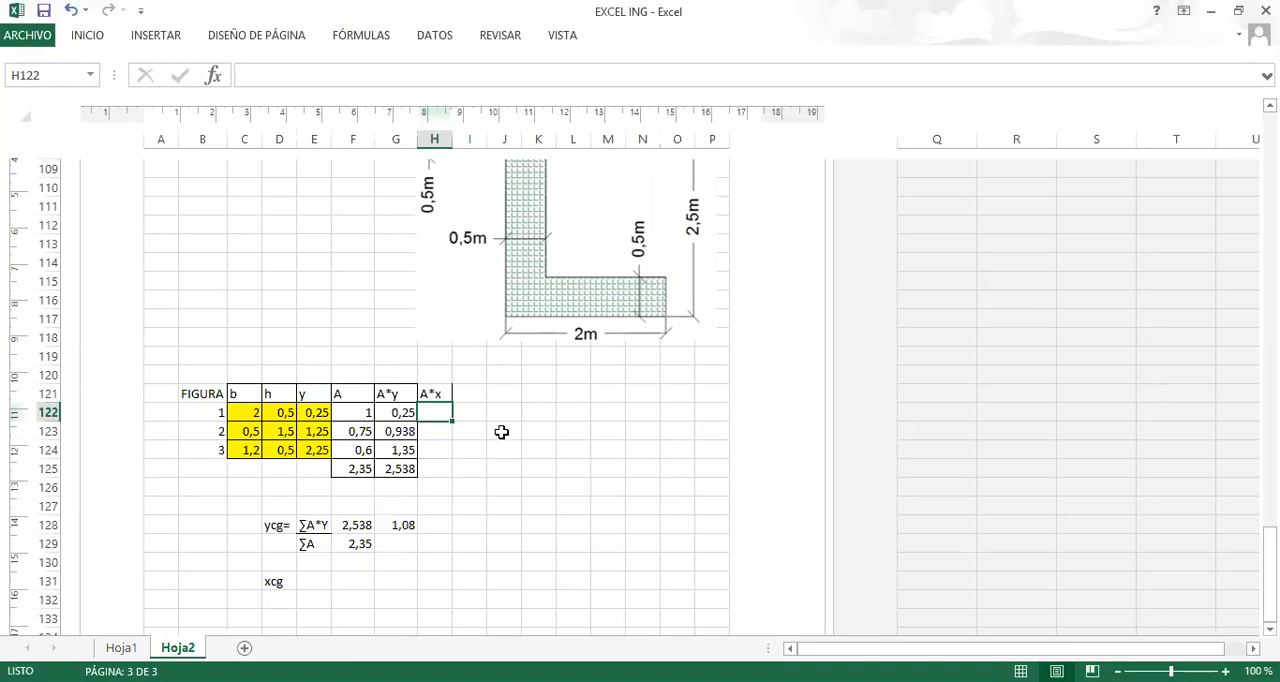
left_click_drag(488, 410, 510, 412)
left_click(437, 396)
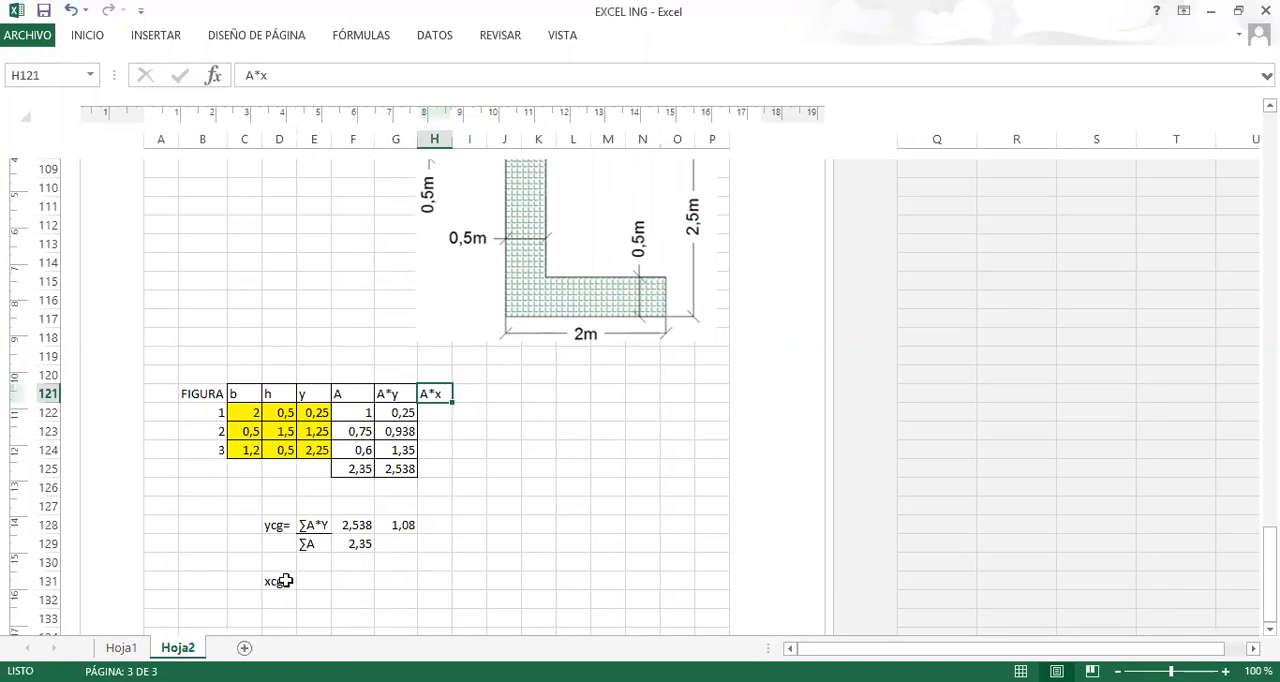
left_click(273, 582)
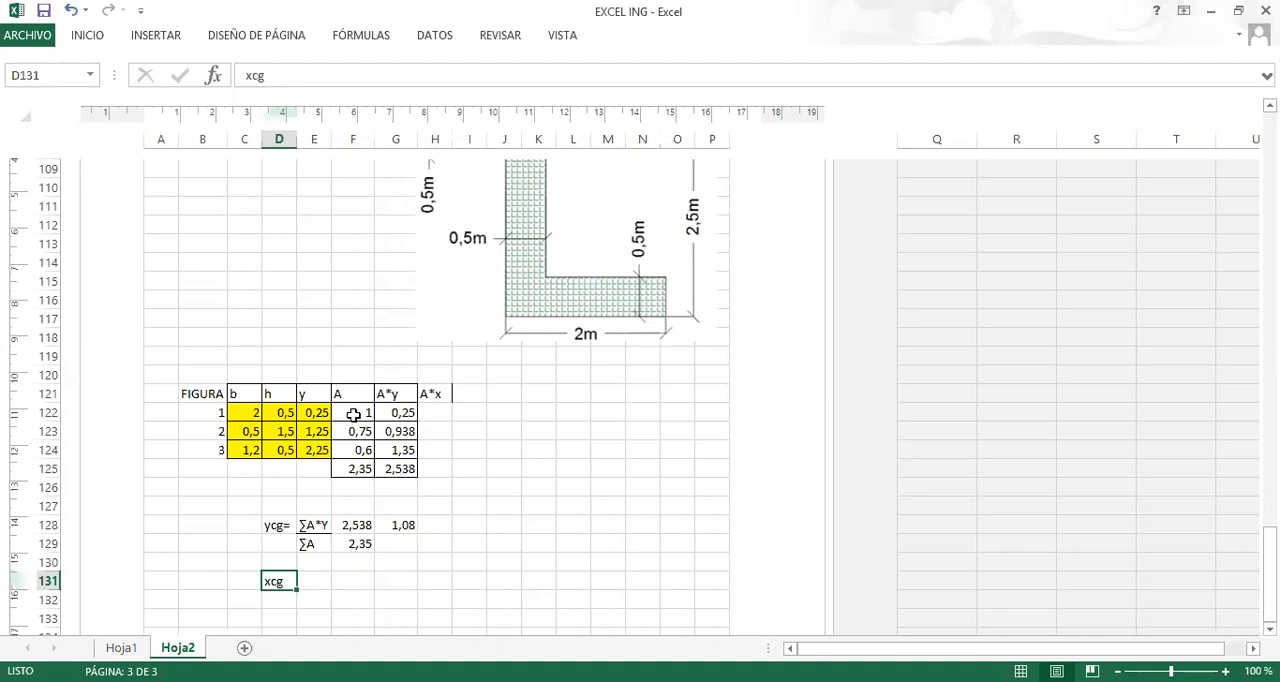
left_click(352, 139)
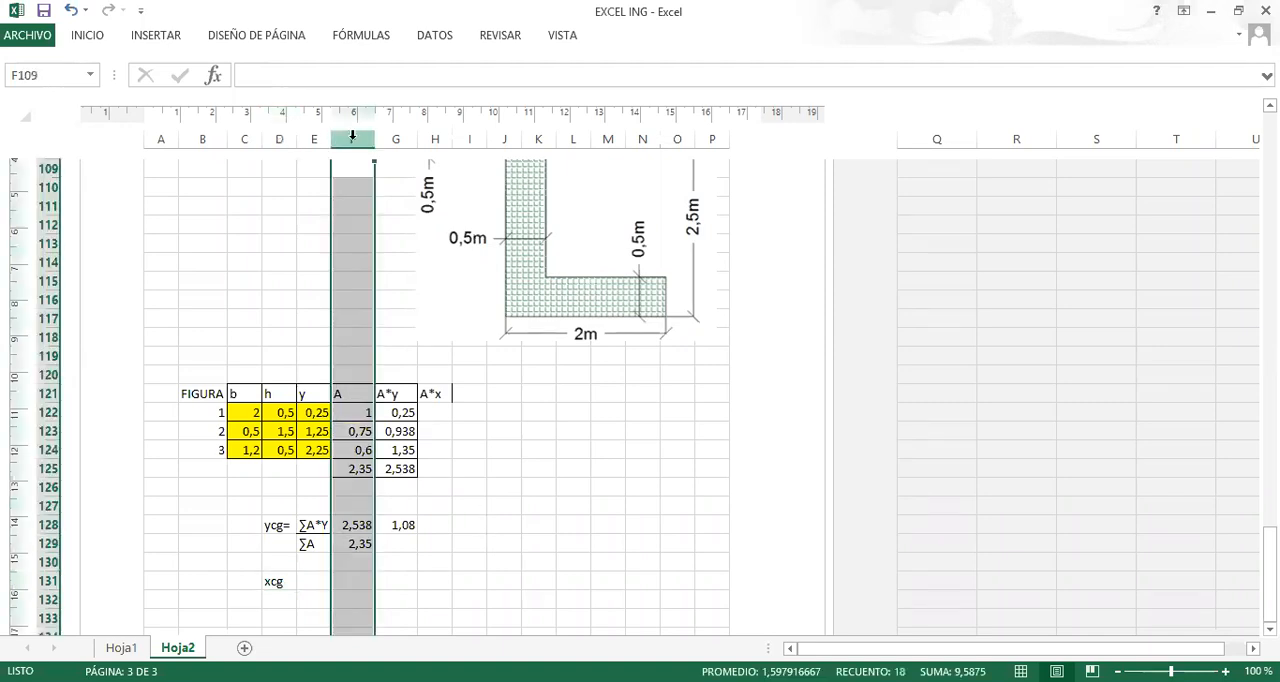
right_click(352, 137)
left_click(280, 362)
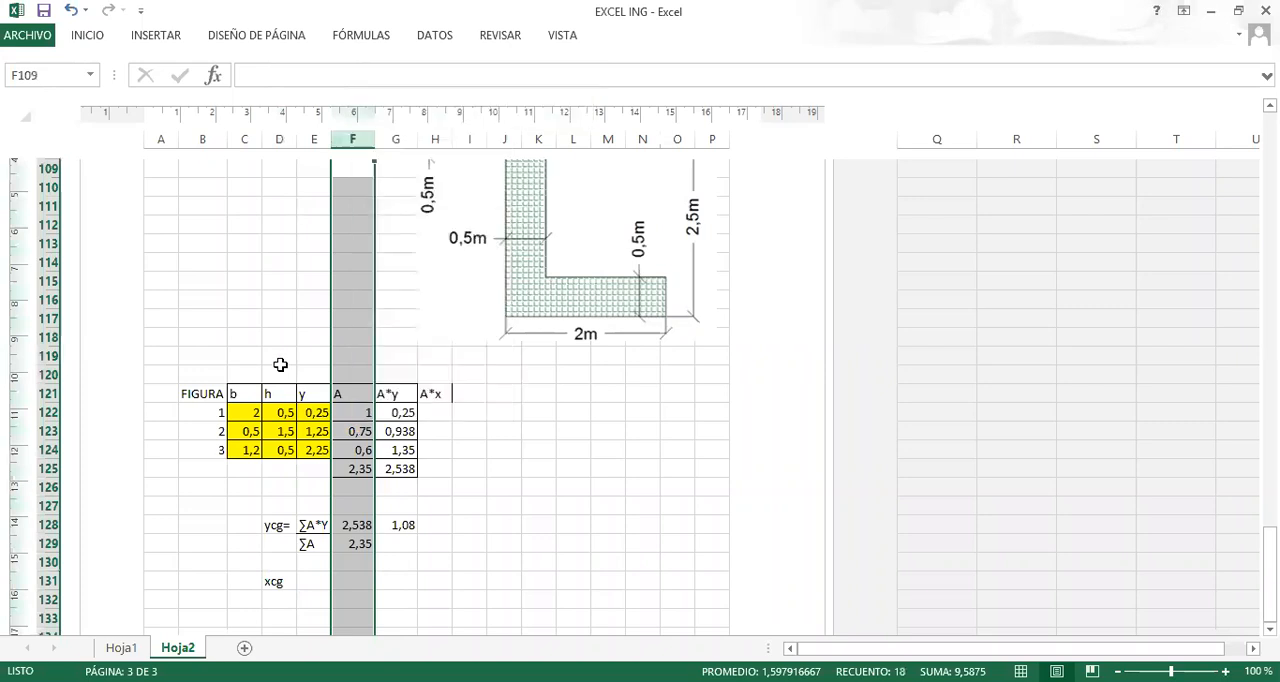
Insert a new column between y and A in the figure table and select its header cell F121.
left_click(356, 136)
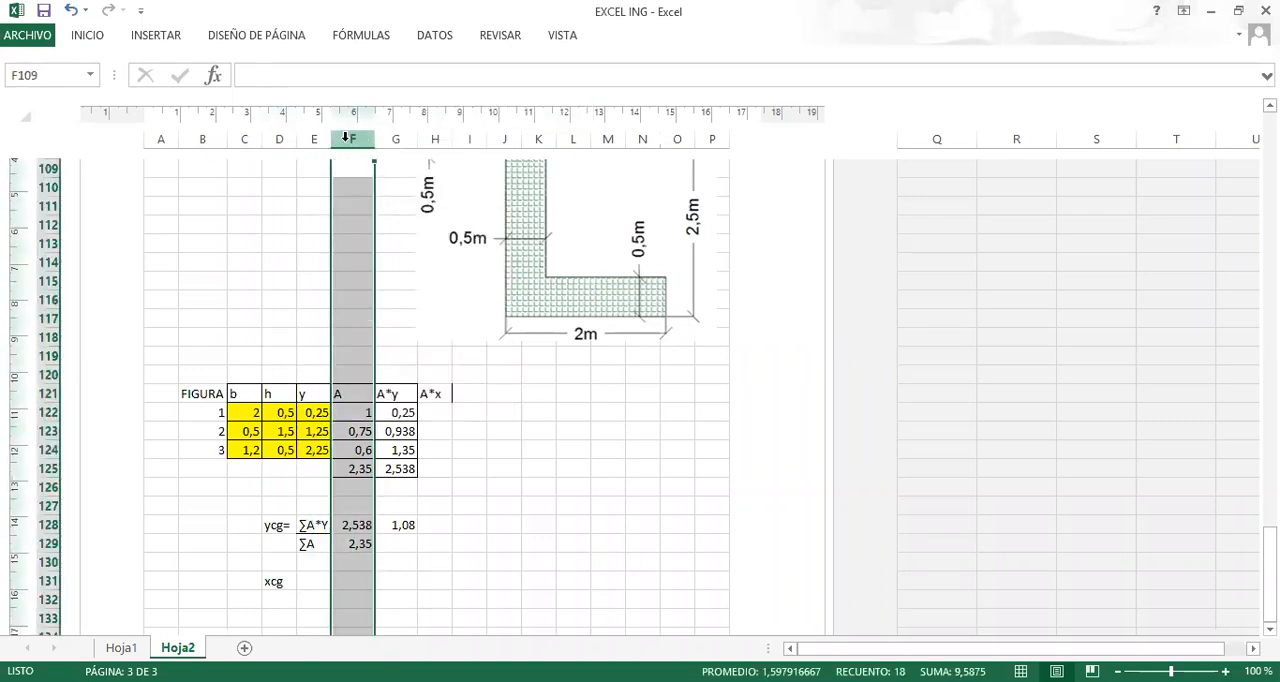
right_click(351, 137)
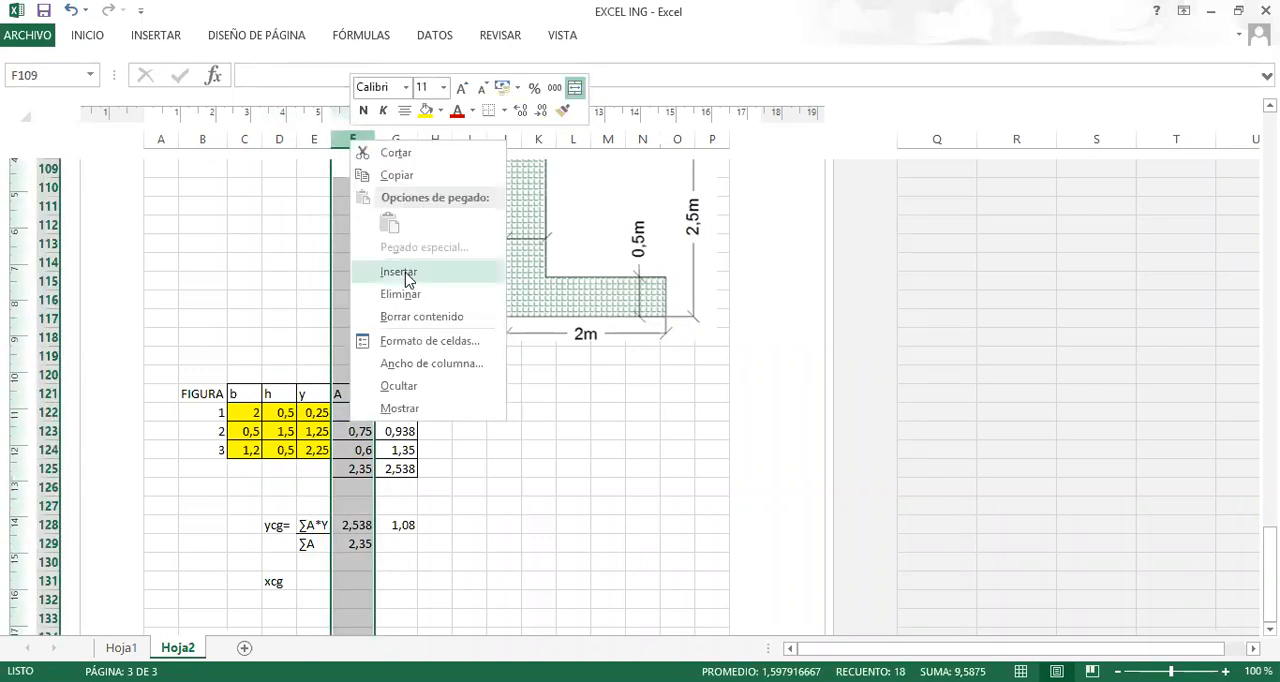
left_click(405, 278)
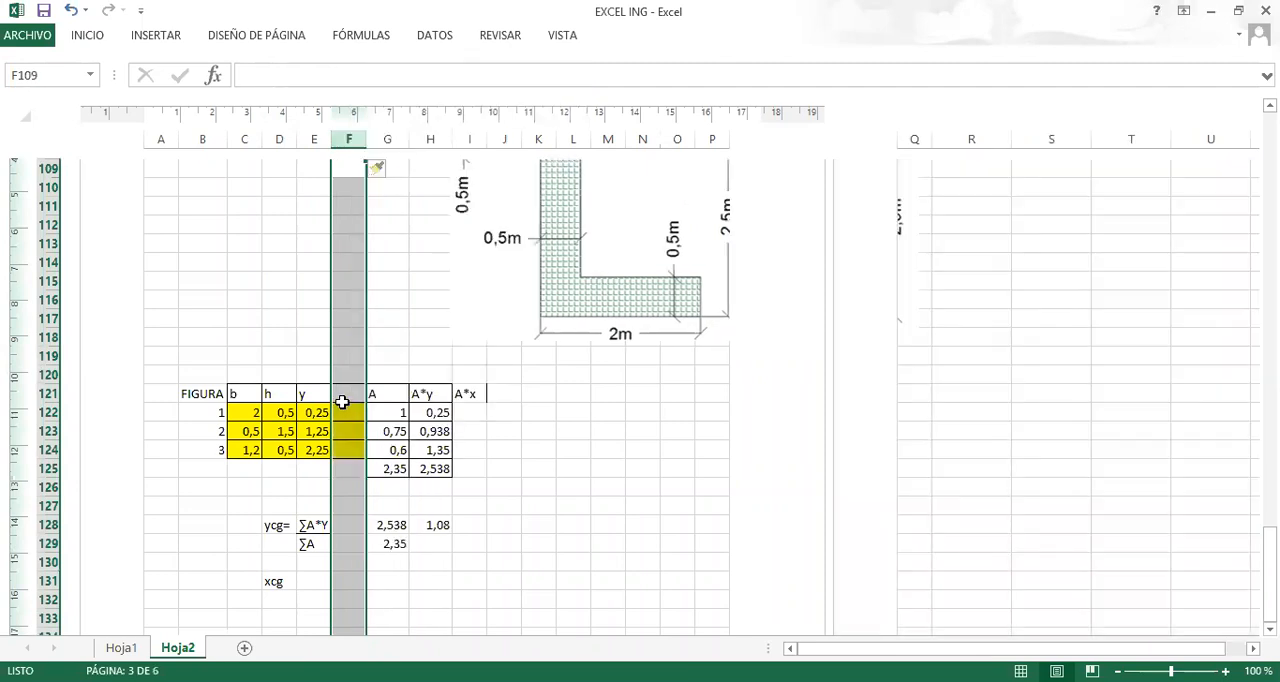
left_click(345, 395)
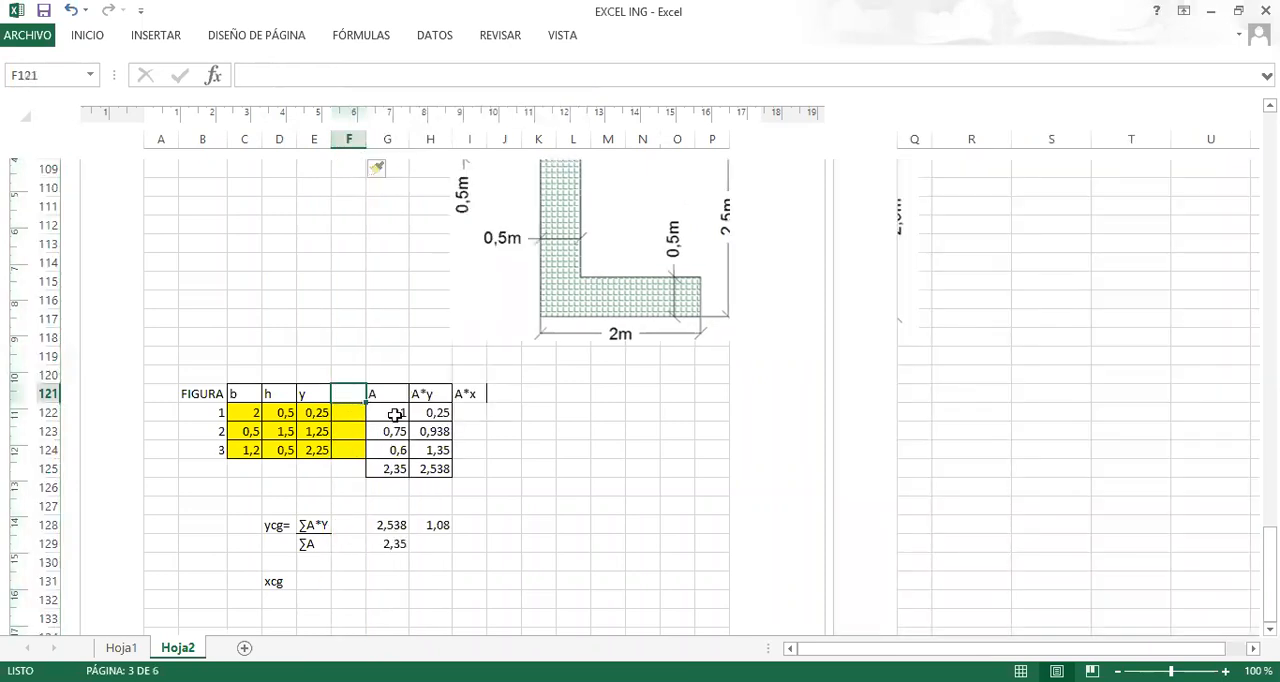
Enter the column heading x in F121, between y and A.
type("x")
key("Return")
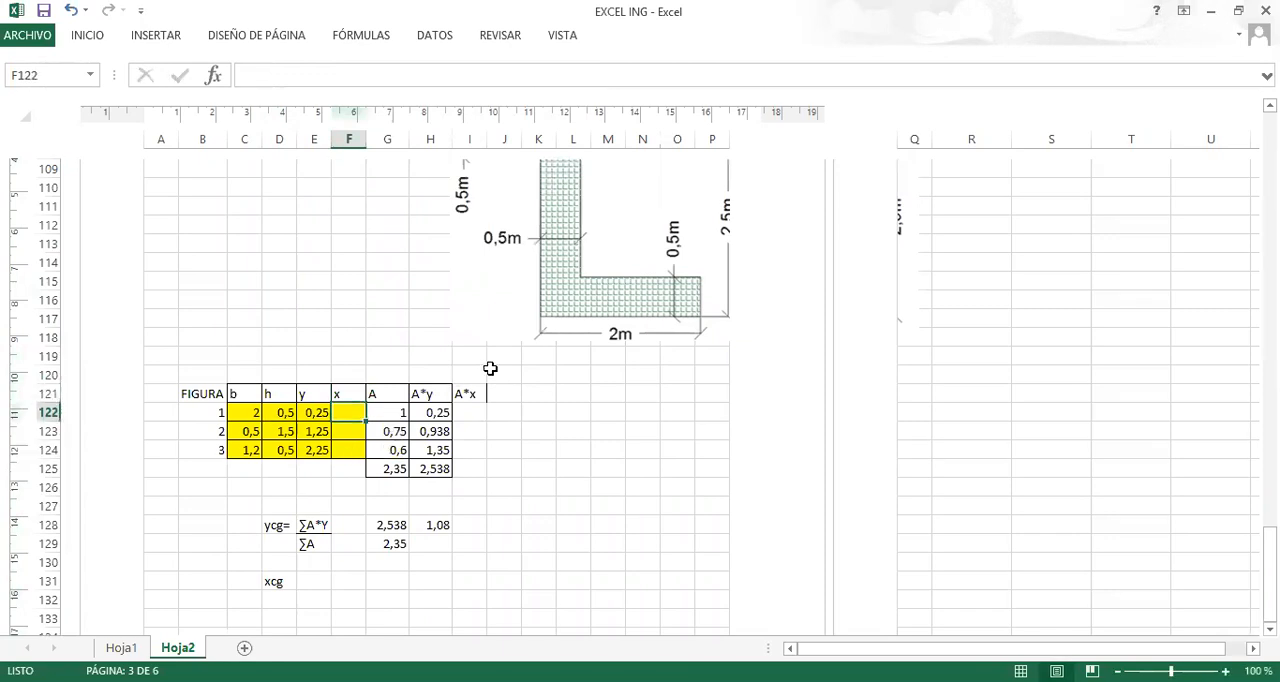
scroll(500, 366, "up", 1)
scroll(511, 391, "up", 1)
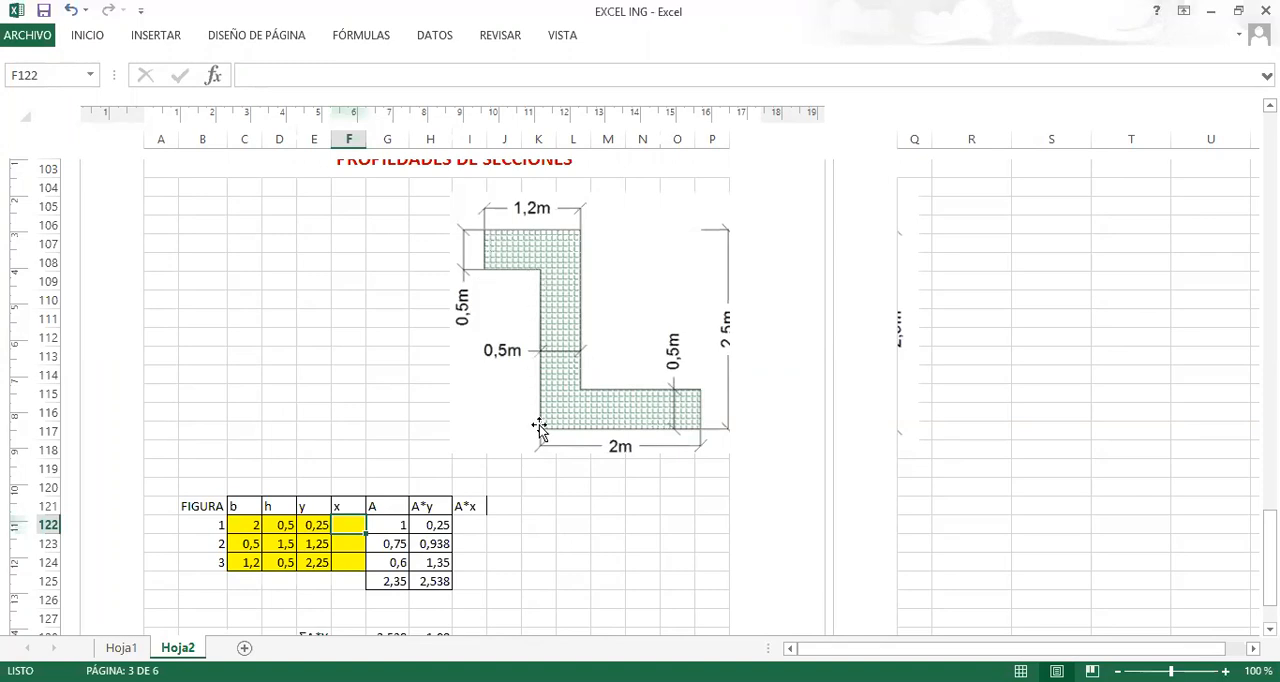
Clear the A*x heading in I121 and enter d as the heading instead.
left_click(461, 509)
scroll(488, 475, "down", 2)
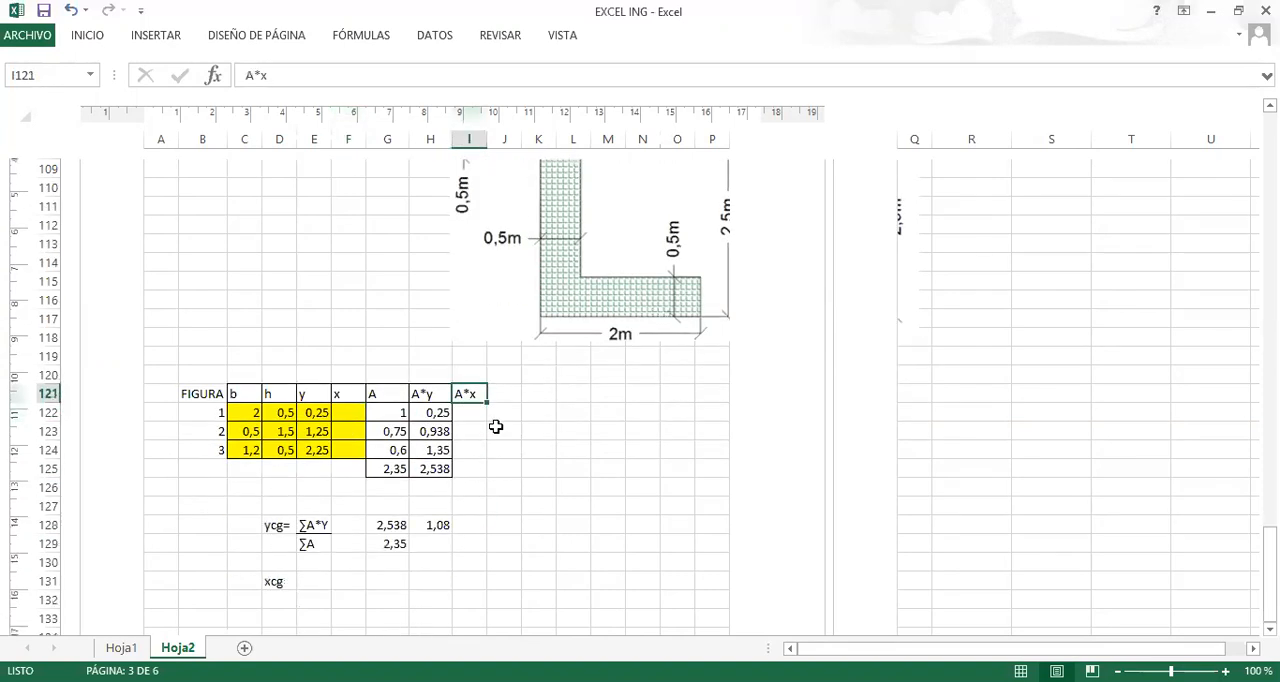
key("Delete")
left_click(503, 412)
left_click(472, 394)
type("d")
key("Return")
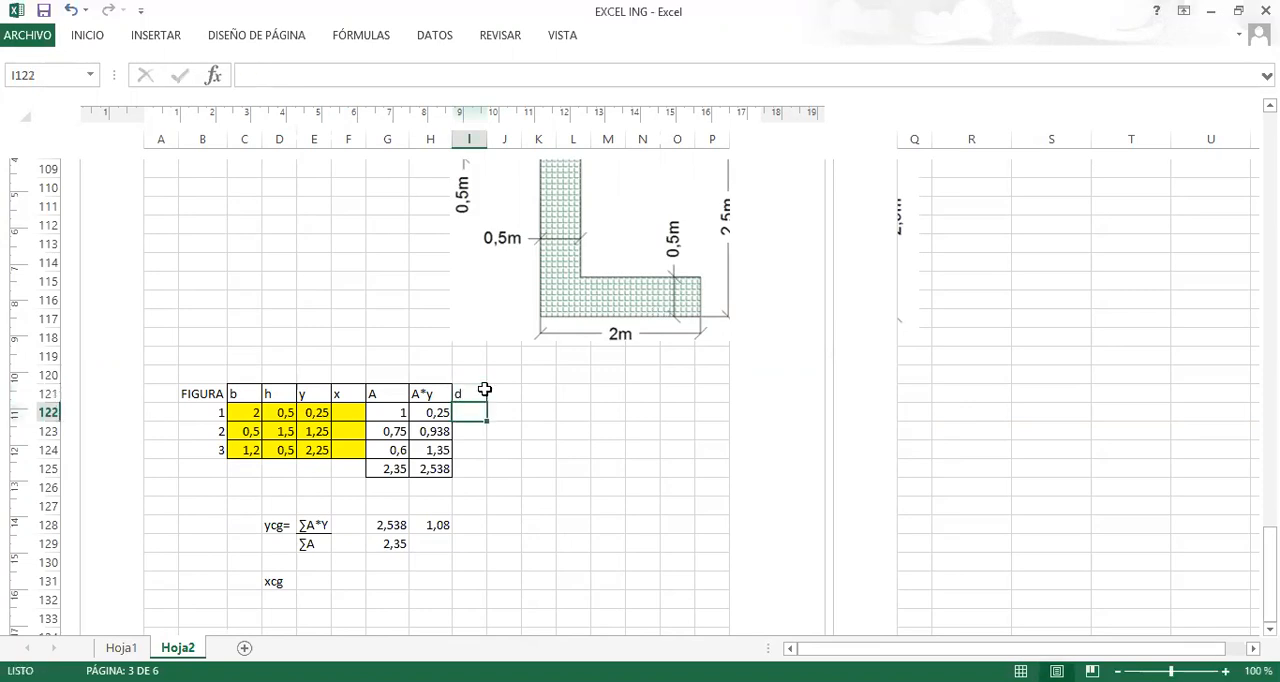
Extend the heading in I121 to d=ycg-y and widen column I to fit it, leaving I122 selected.
left_click(471, 393)
left_click(311, 70)
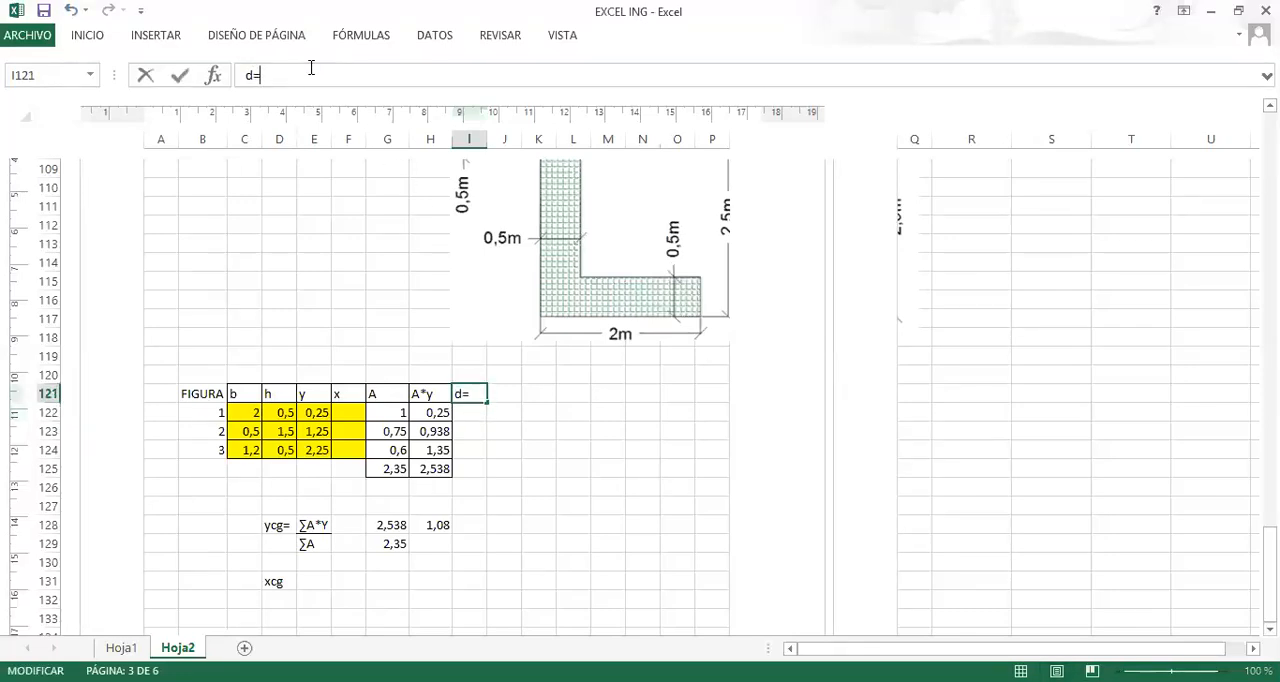
type("=ycg-y")
left_click(562, 468)
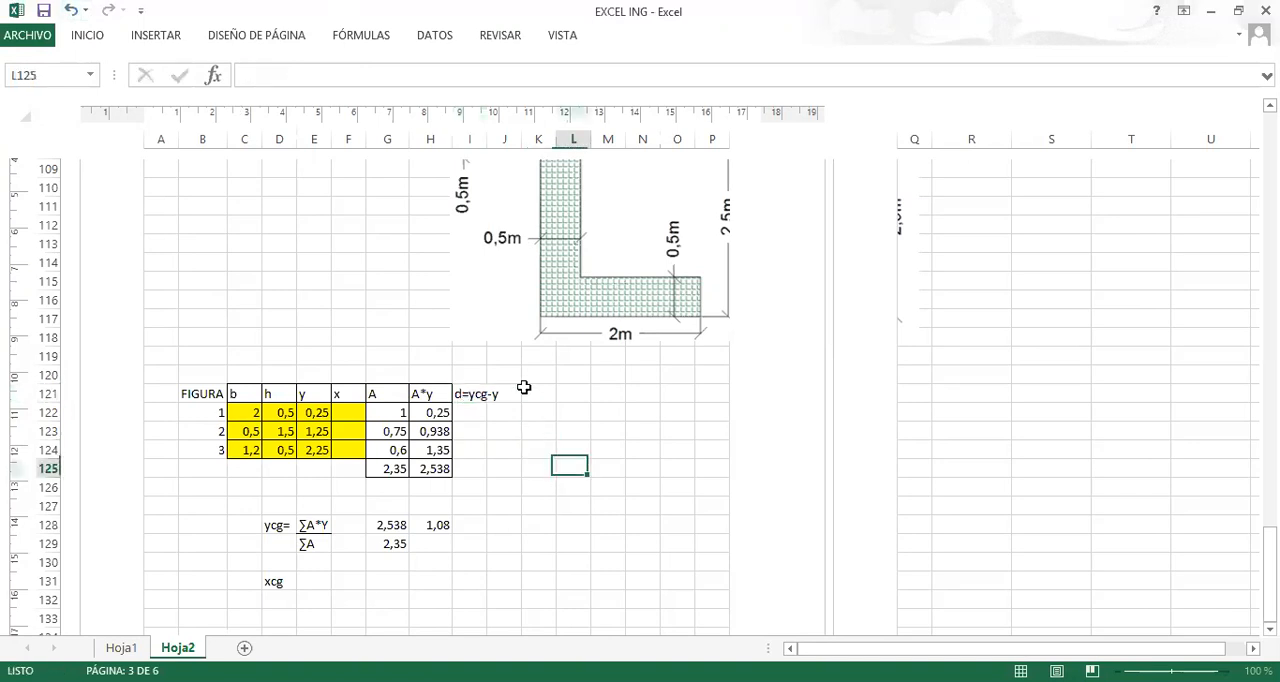
left_click(461, 136)
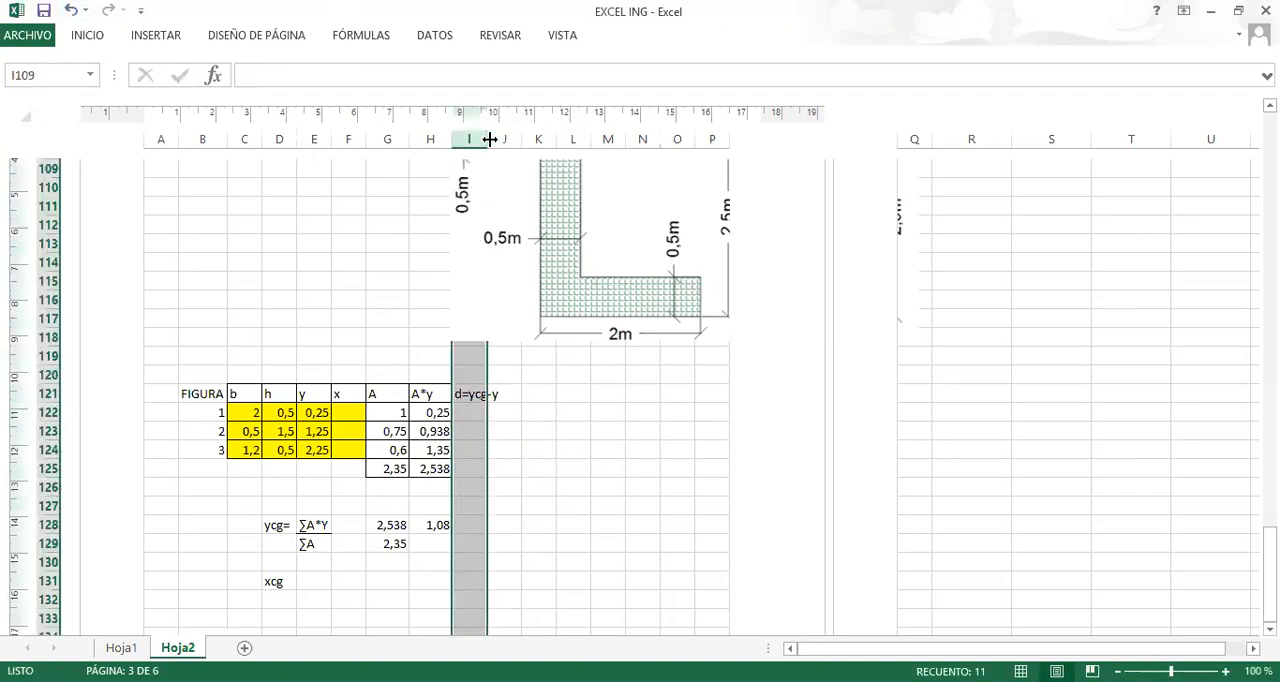
left_click_drag(490, 139, 501, 139)
left_click(477, 413)
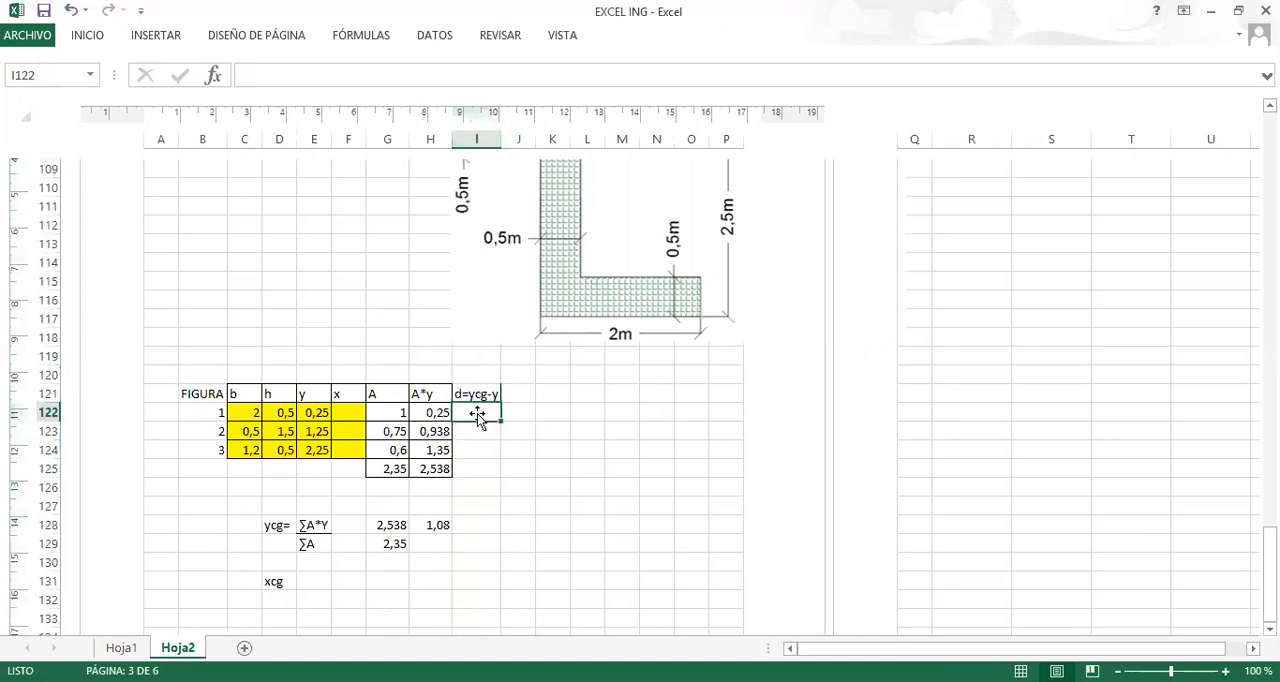
type("+")
left_click(434, 526)
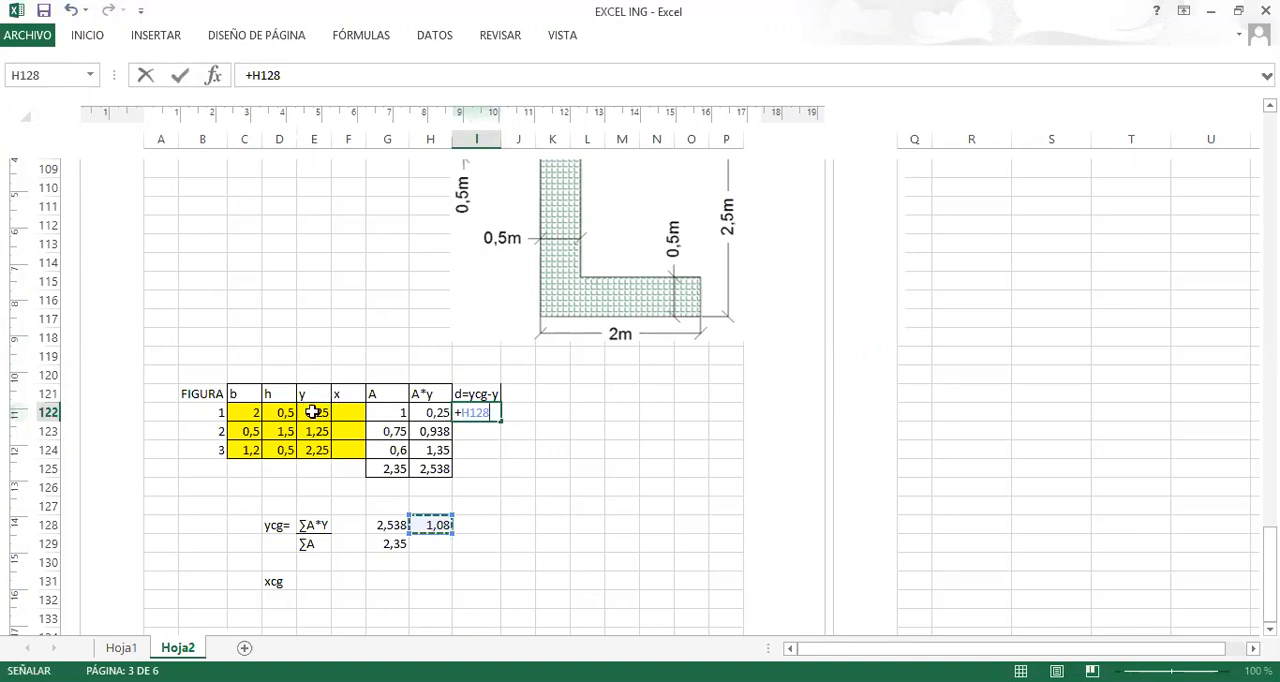
key("F4")
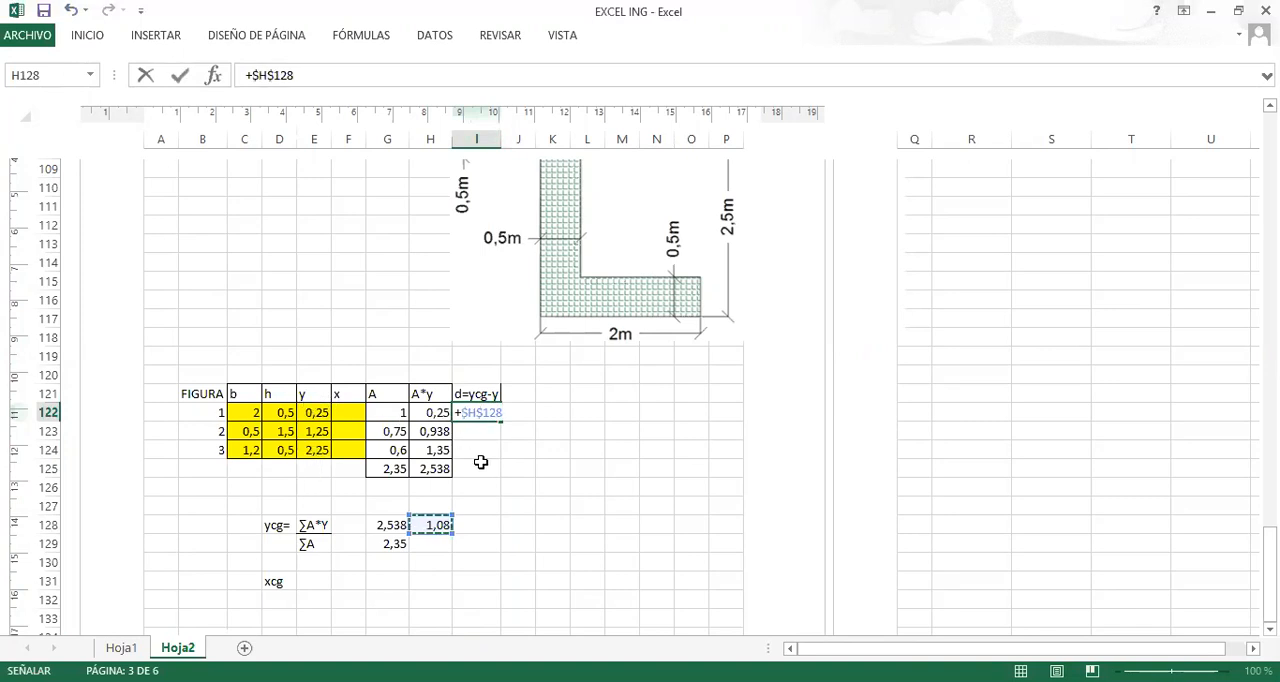
key("Escape")
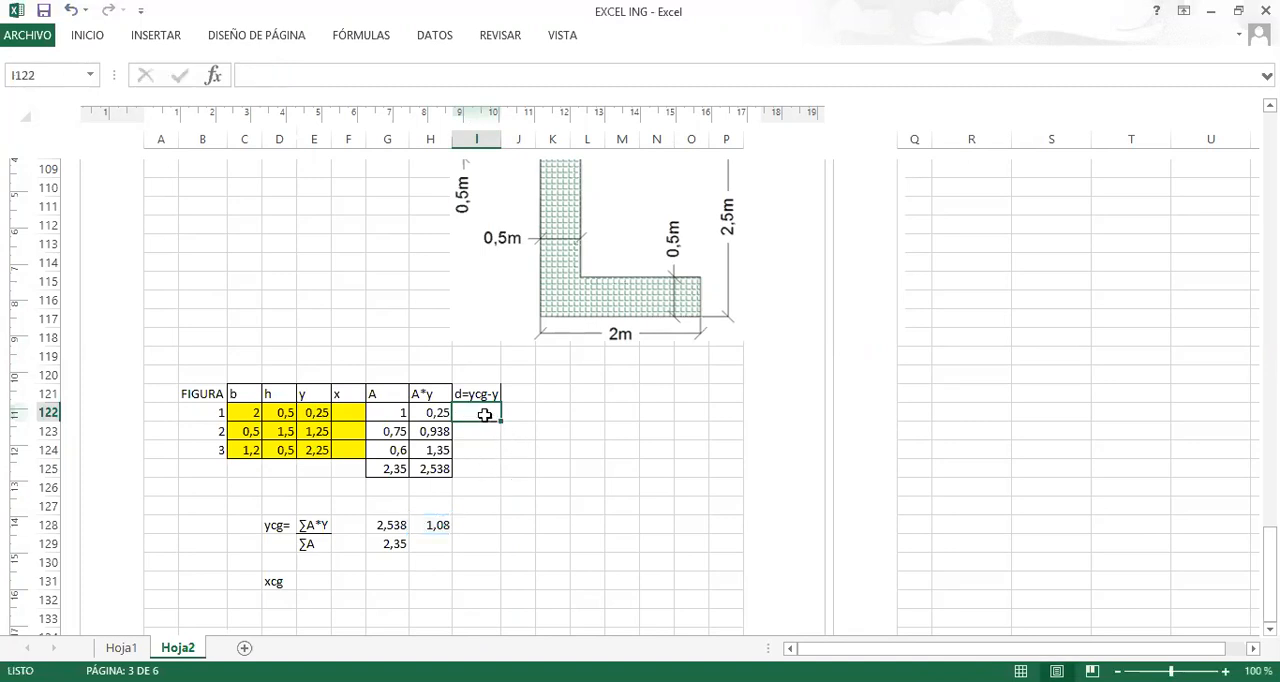
Enter the formula +$H$128-E122 in I122, subtracting figure 1's y from the absolute ycg reference.
type("+")
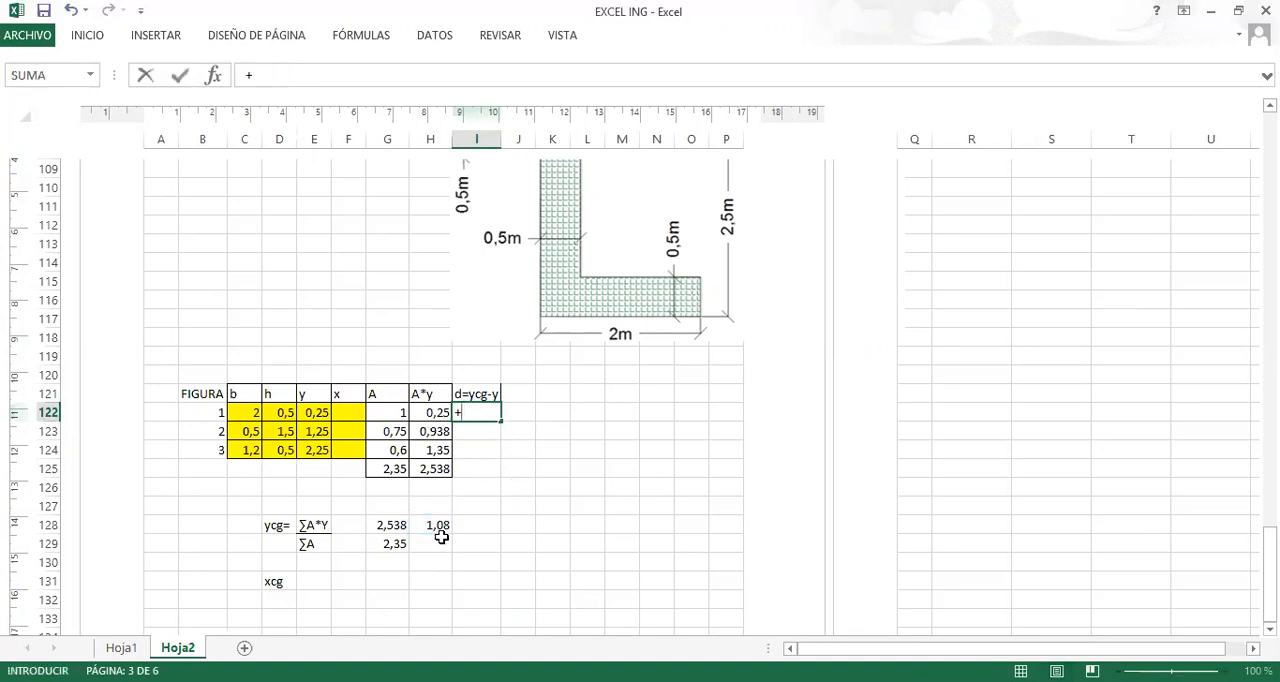
left_click(438, 527)
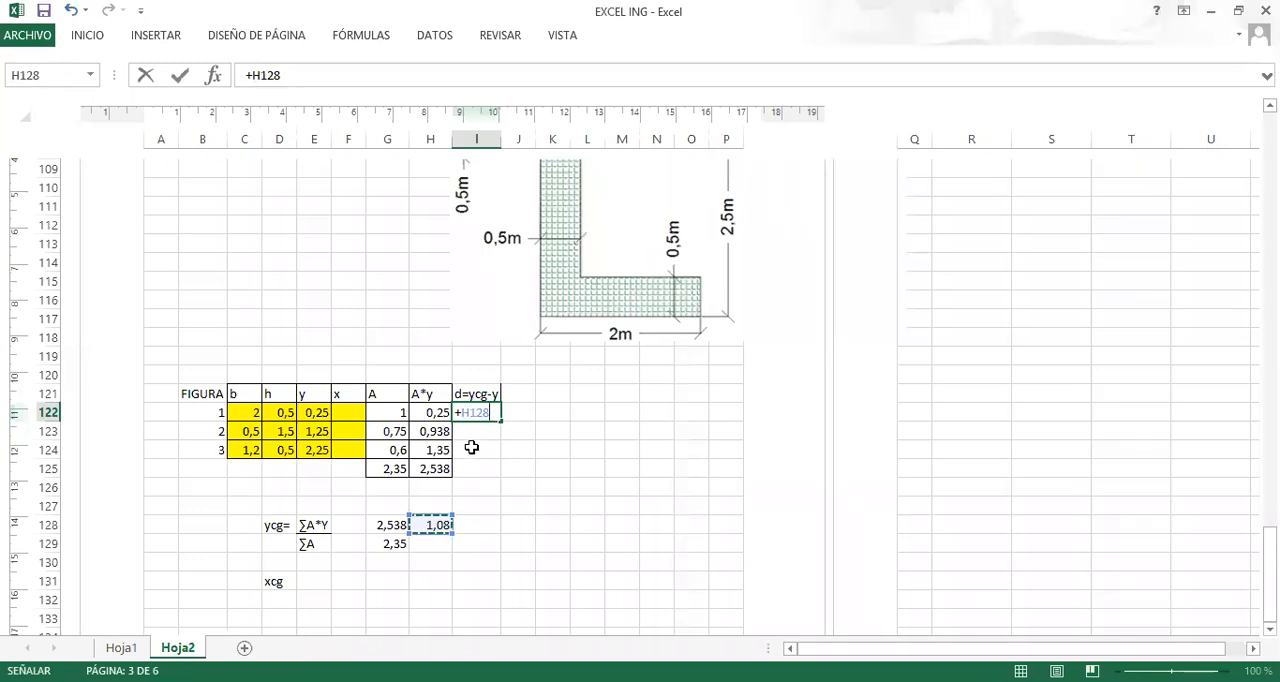
key("F4")
type("-")
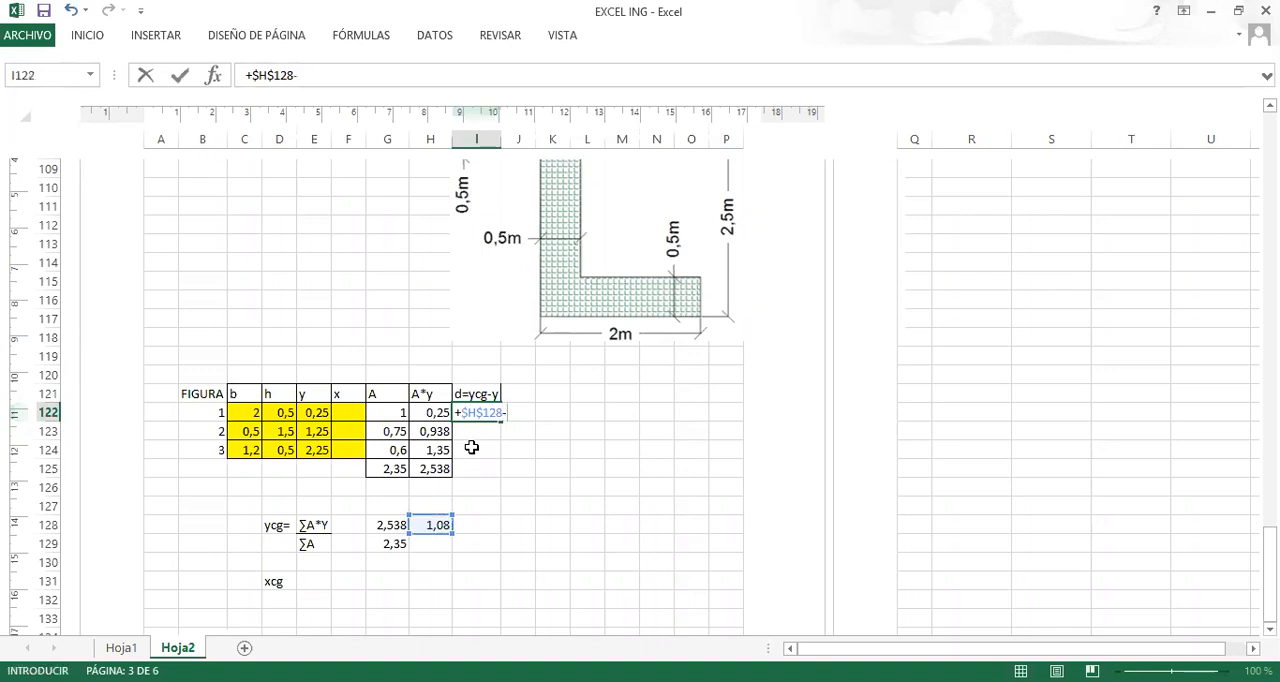
left_click(309, 414)
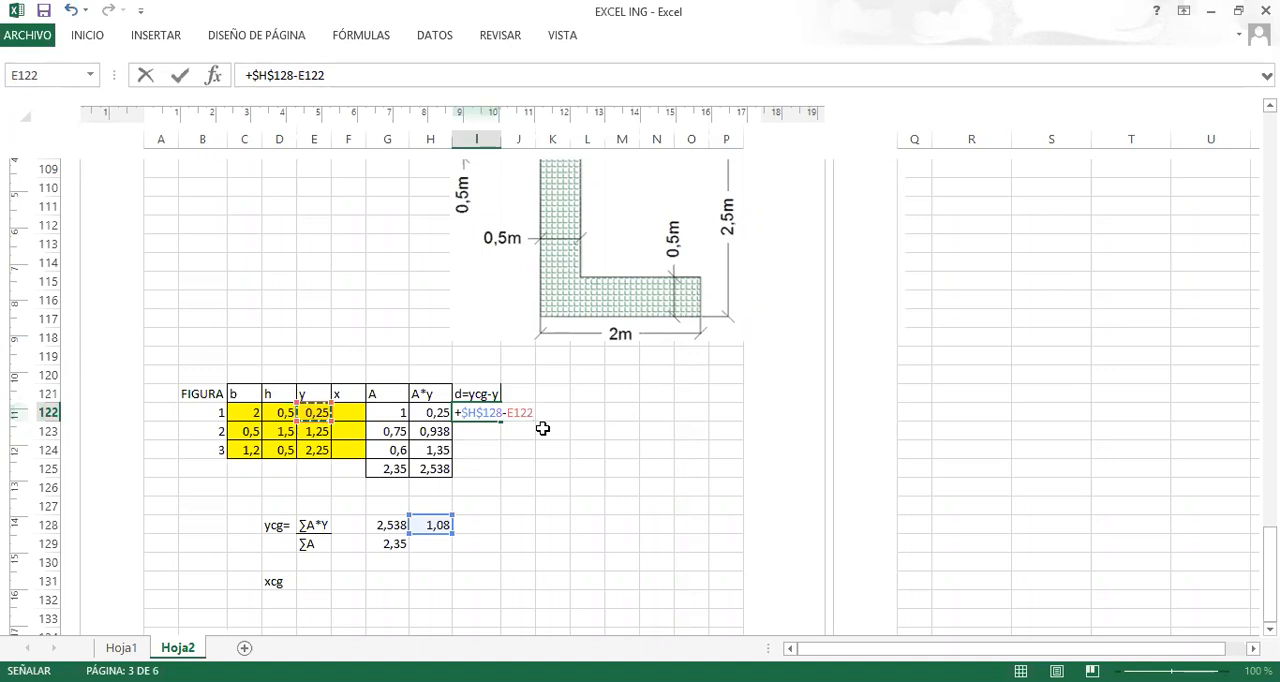
key("Return")
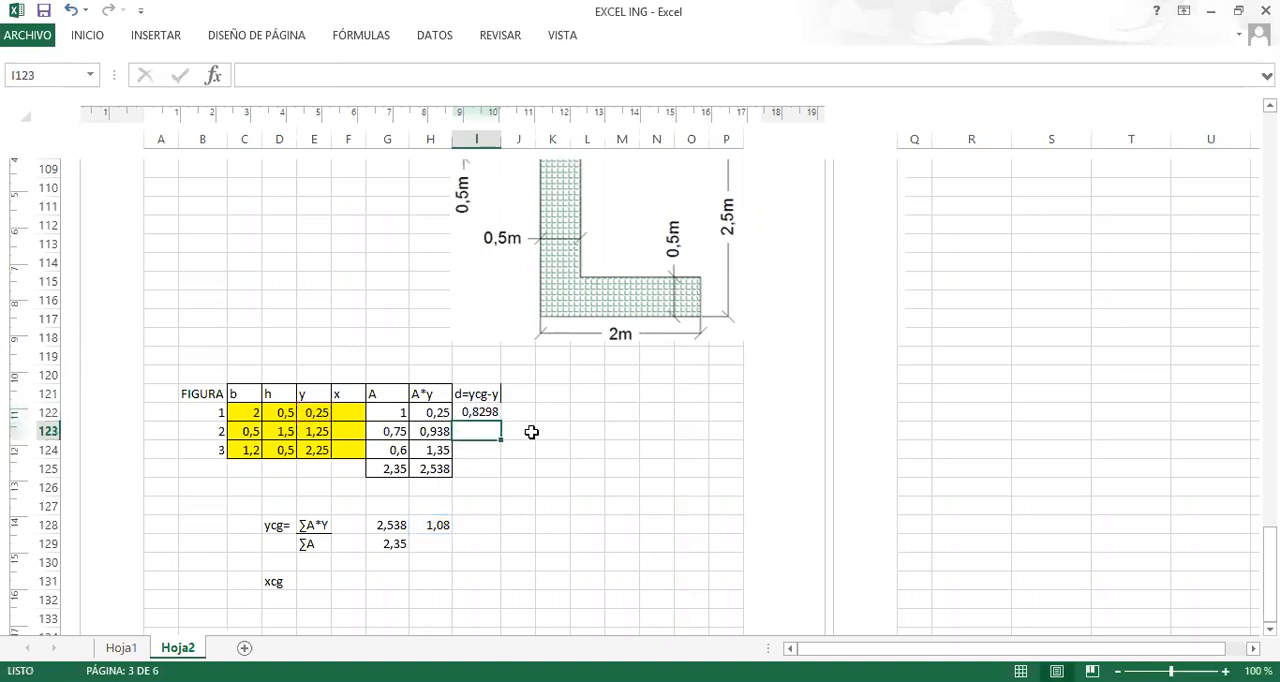
Fill the d=ycg-y formula from I122 down to I124 for figures 2 and 3.
left_click(483, 413)
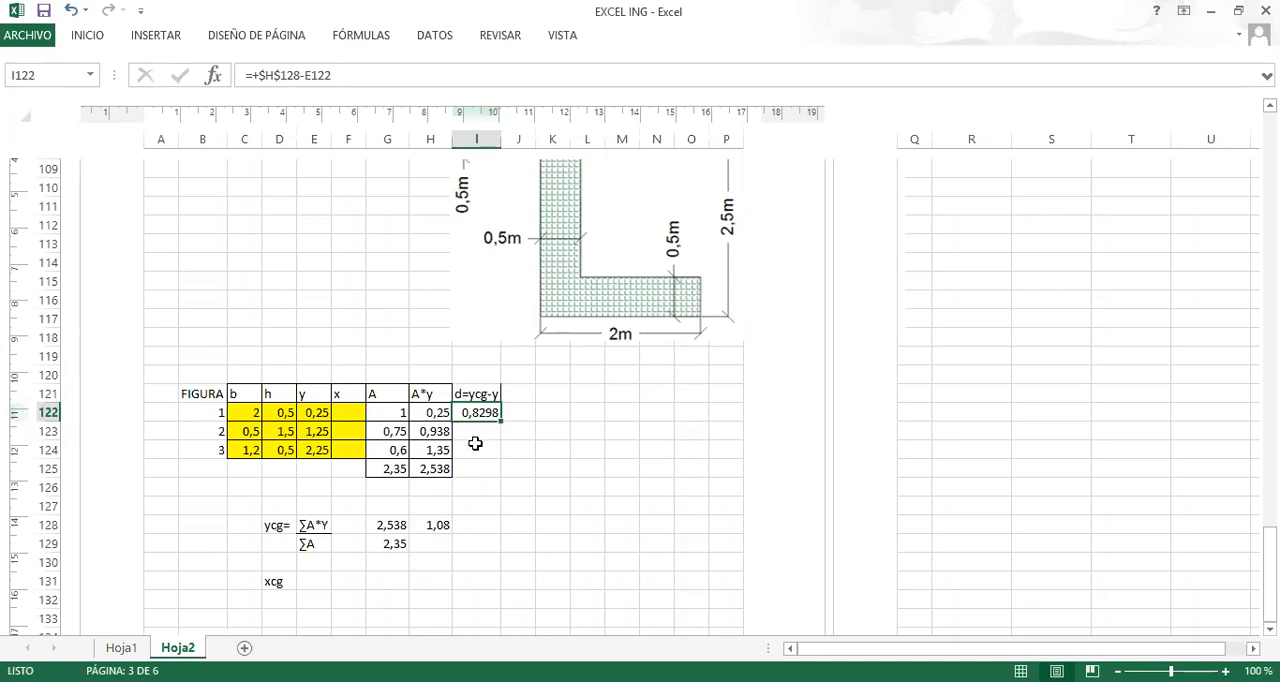
left_click_drag(505, 419, 498, 466)
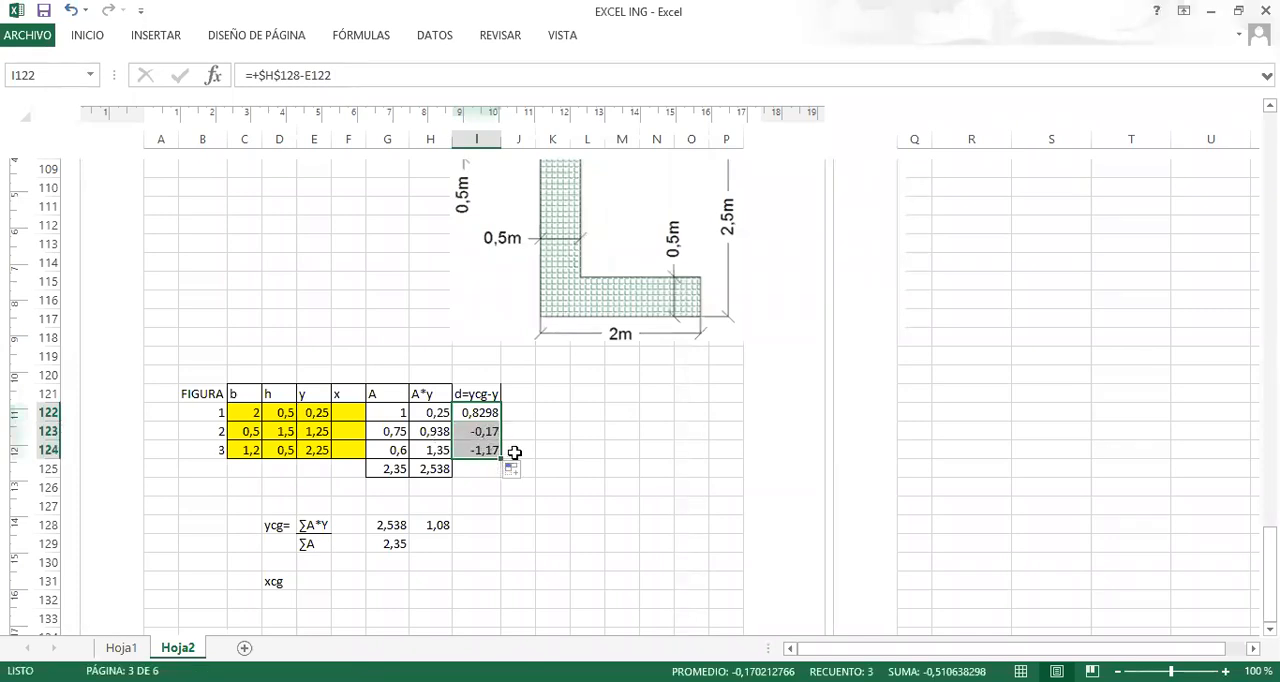
left_click_drag(501, 459, 500, 422)
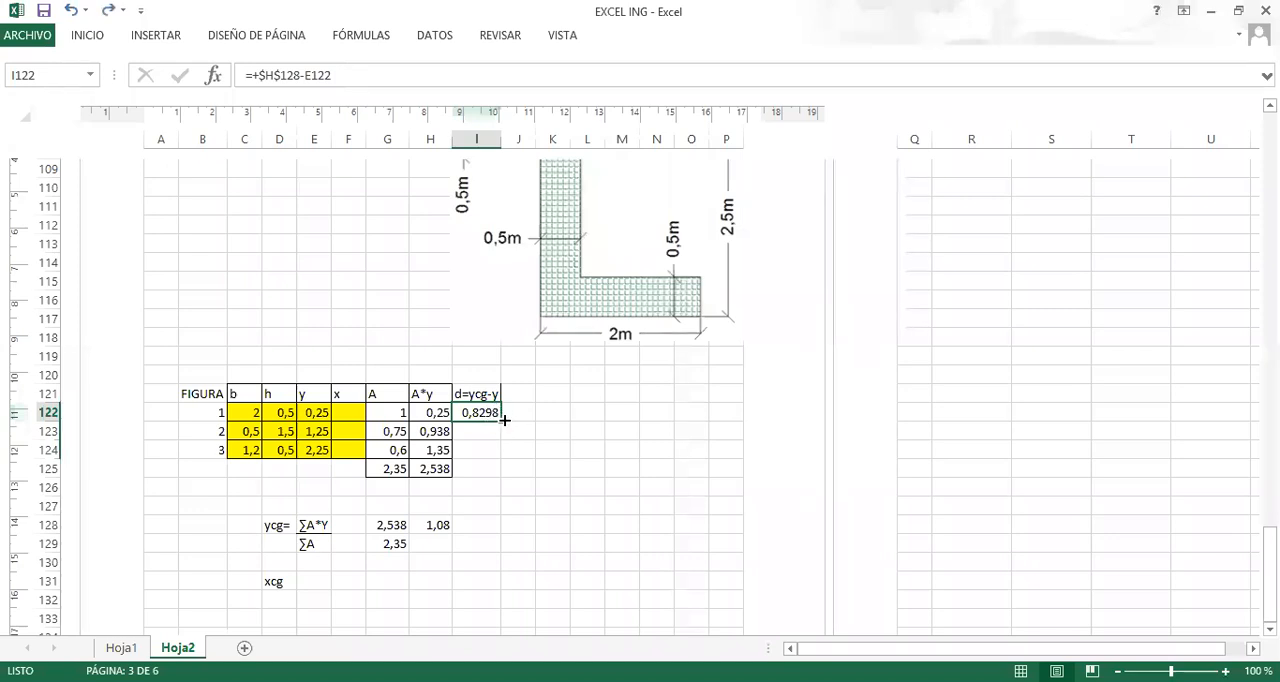
left_click_drag(501, 422, 500, 459)
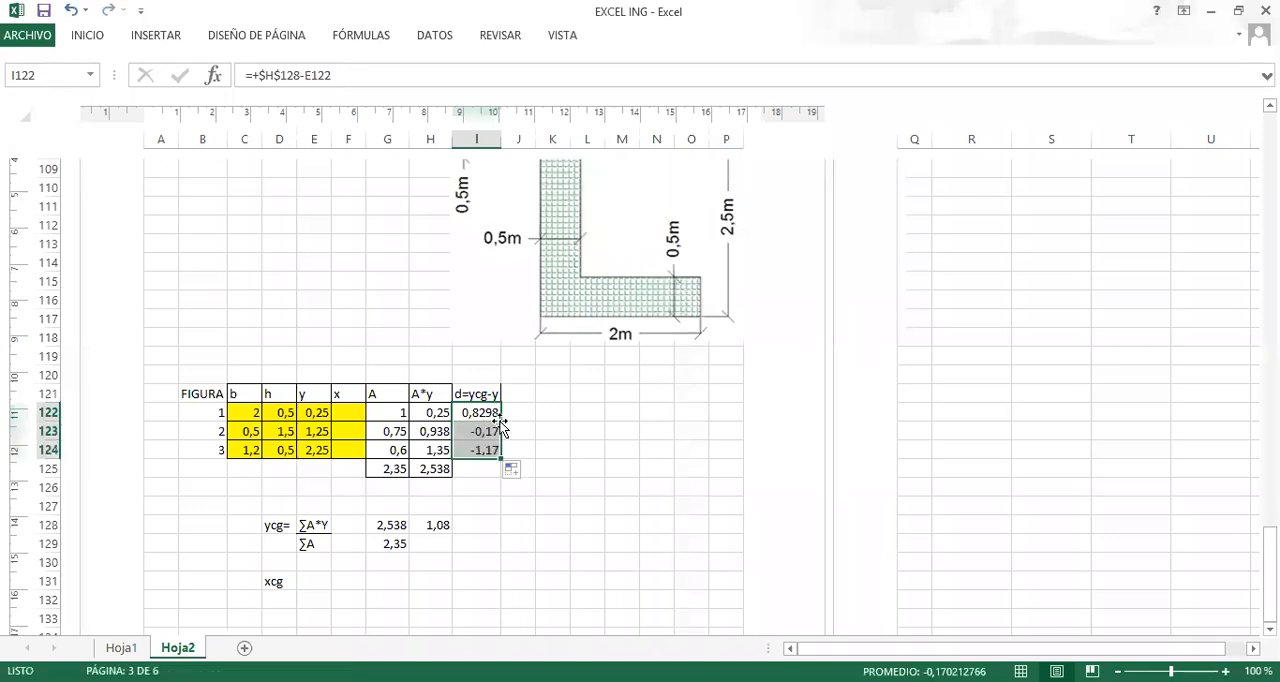
left_click(553, 432)
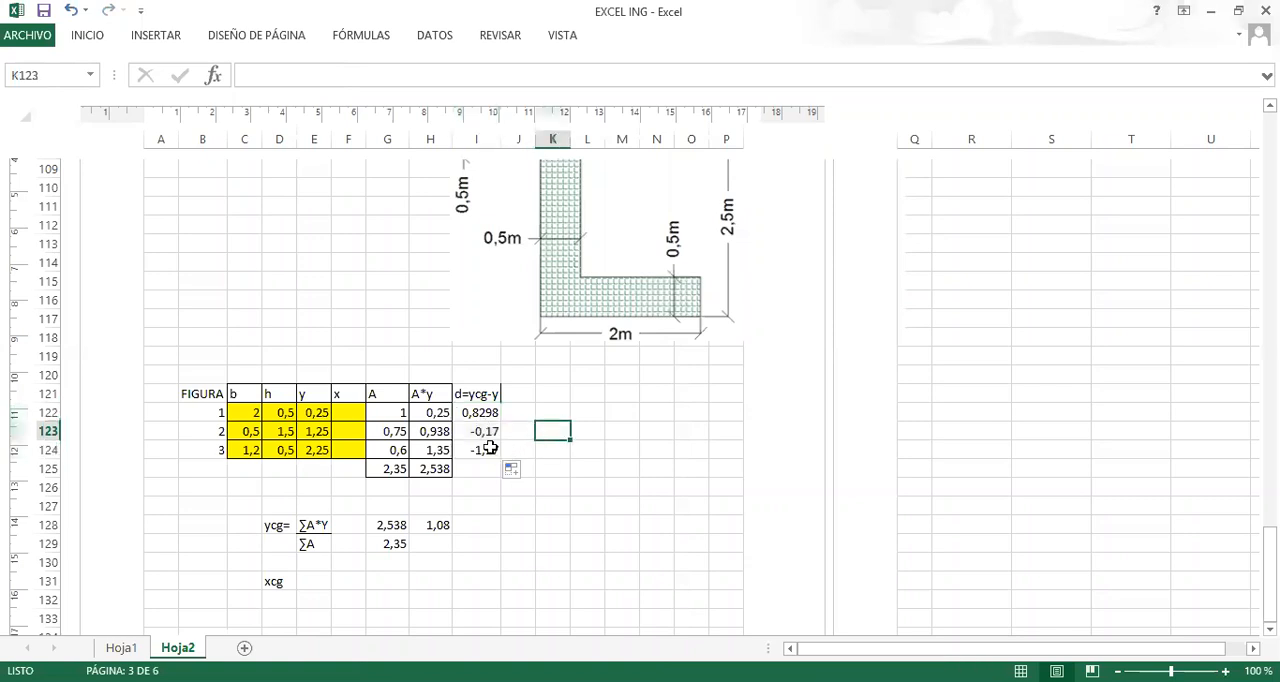
Add the column heading d^2 in J121, beside d=ycg-y.
left_click(470, 398)
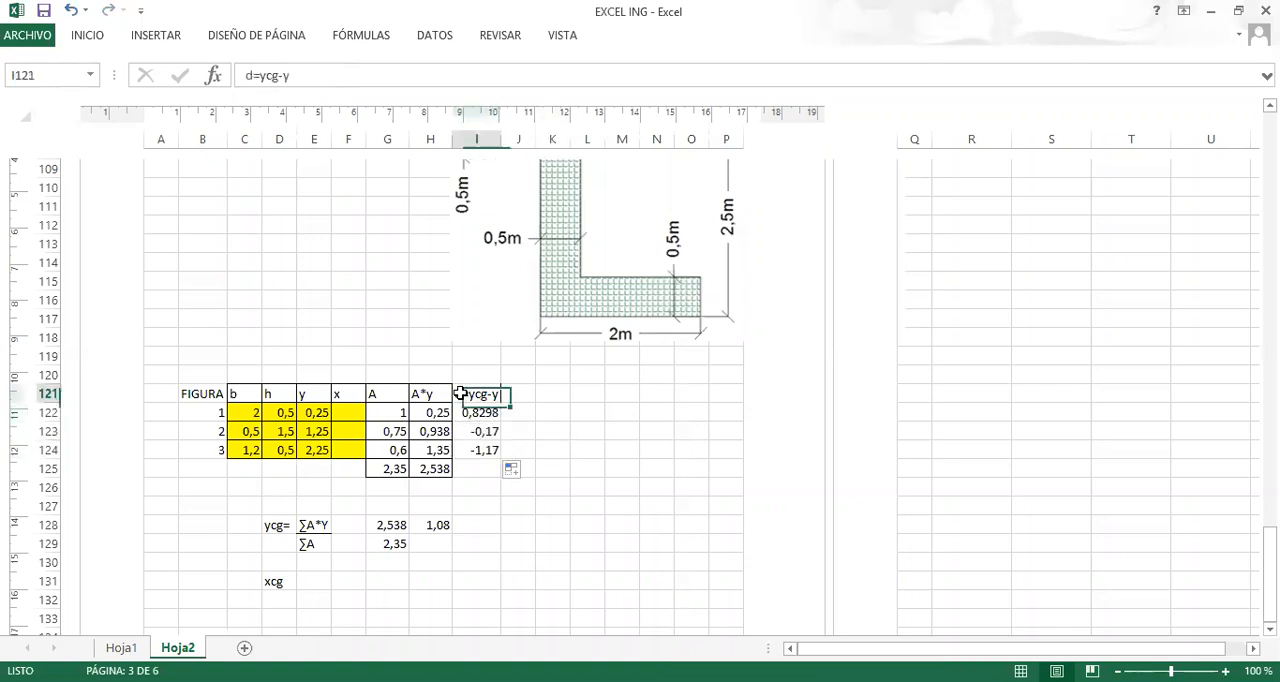
left_click(524, 396)
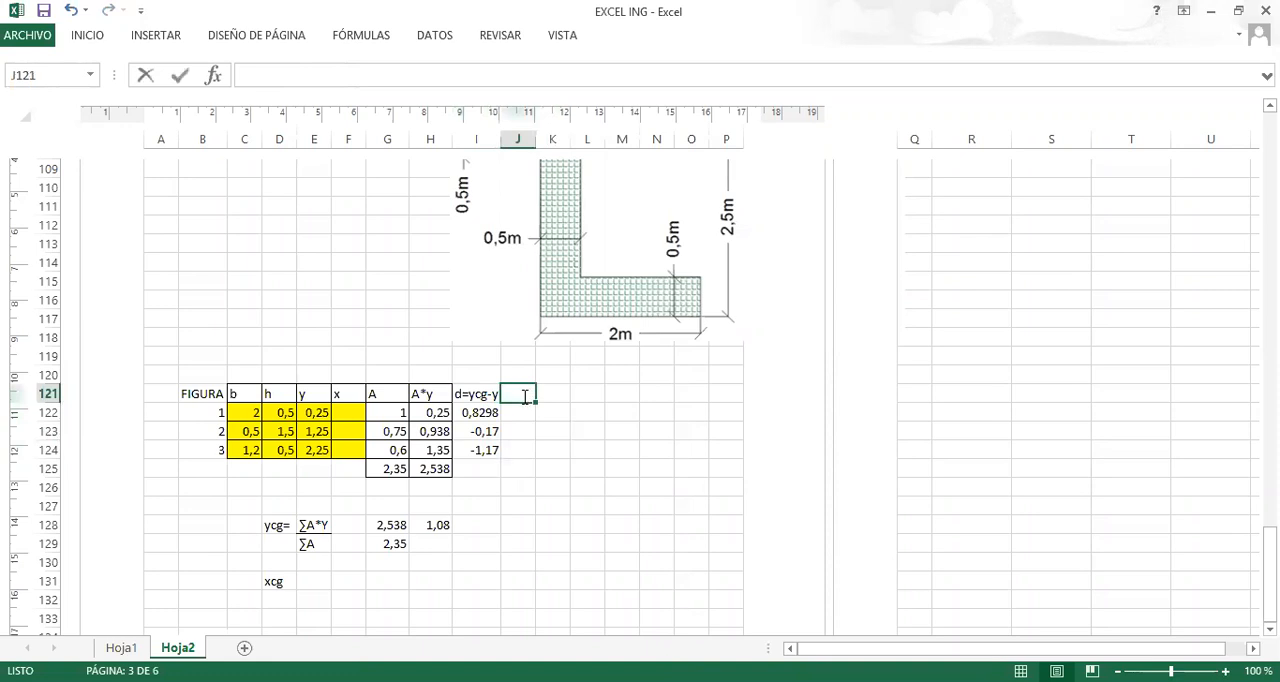
type("d^2")
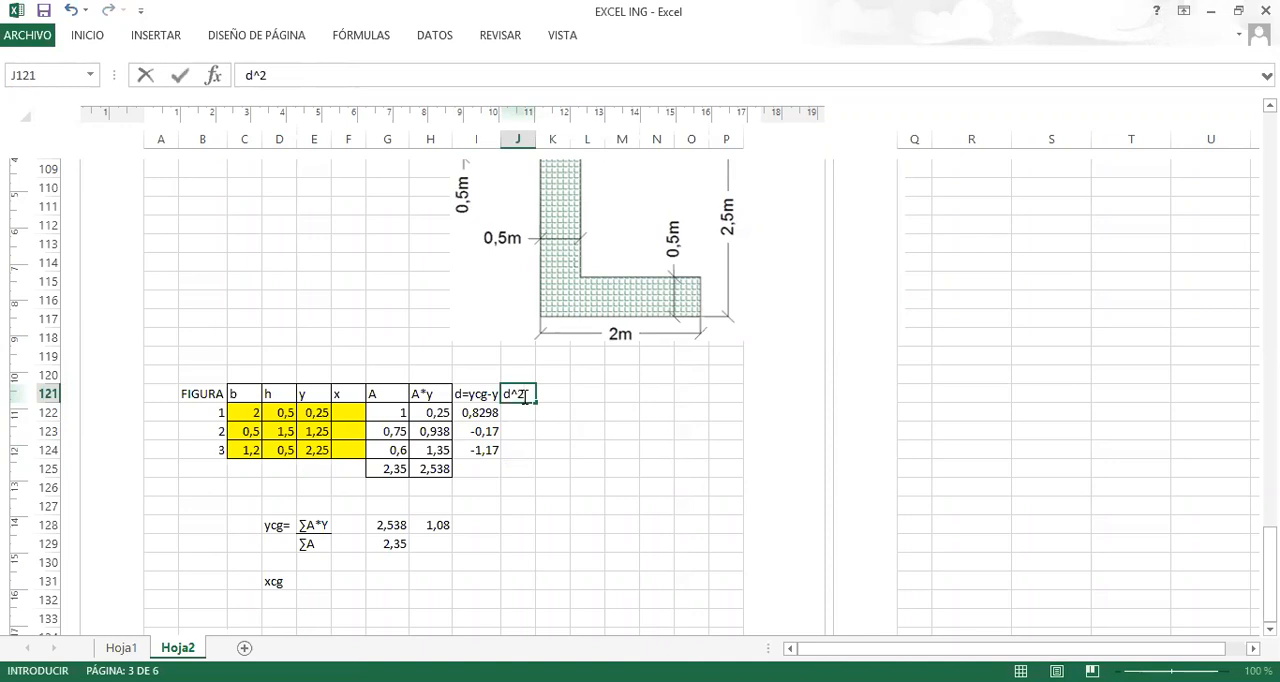
key("Return")
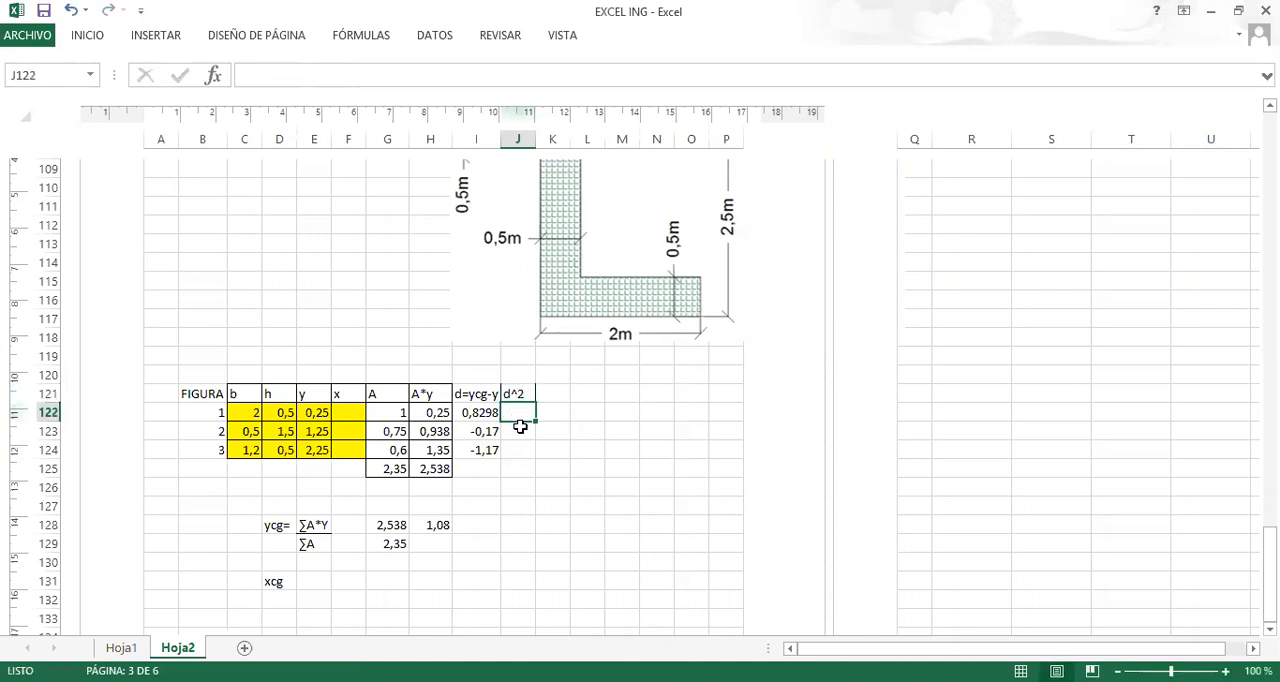
Enter the formula =I122^2 in J122 to square figure 1's distance d.
type("+")
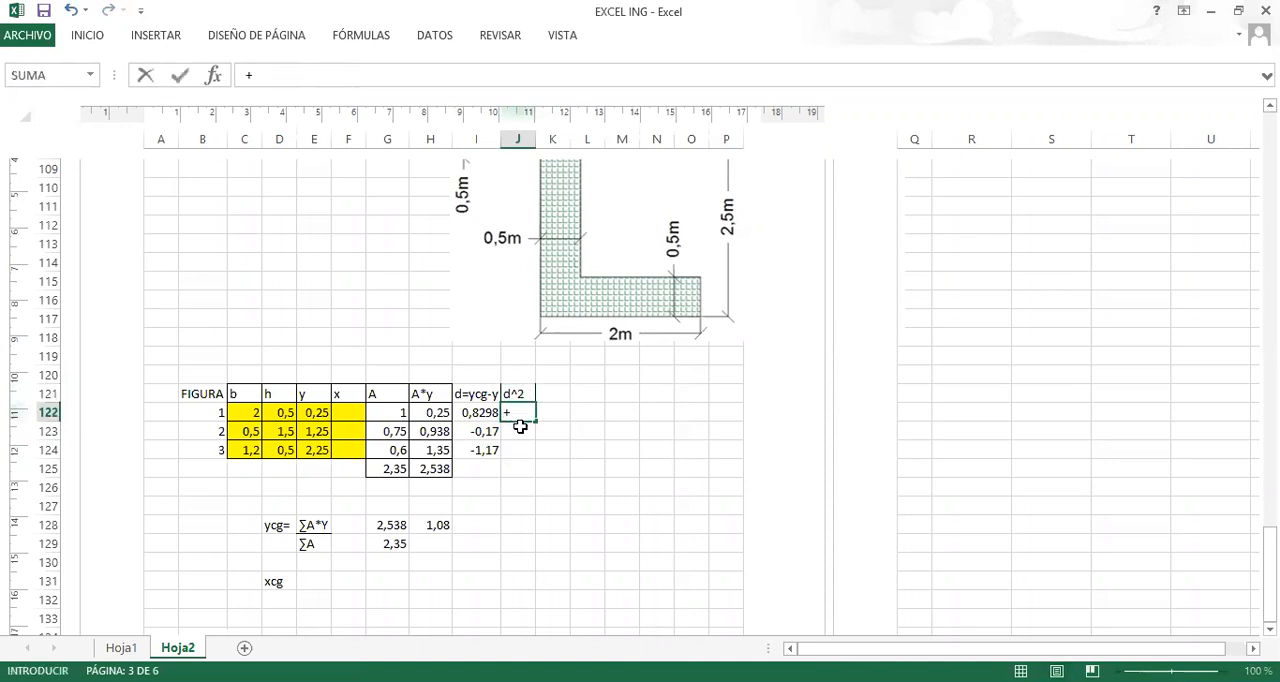
key("BackSpace")
type("=")
left_click(483, 413)
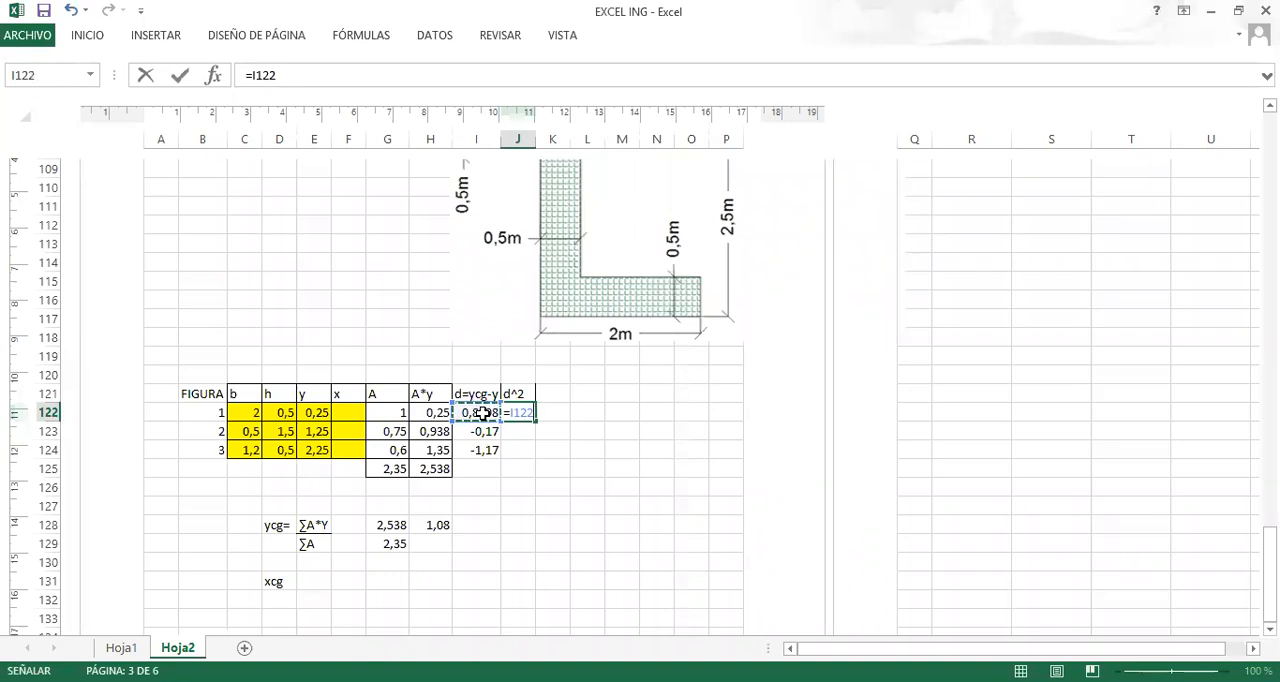
type("^2")
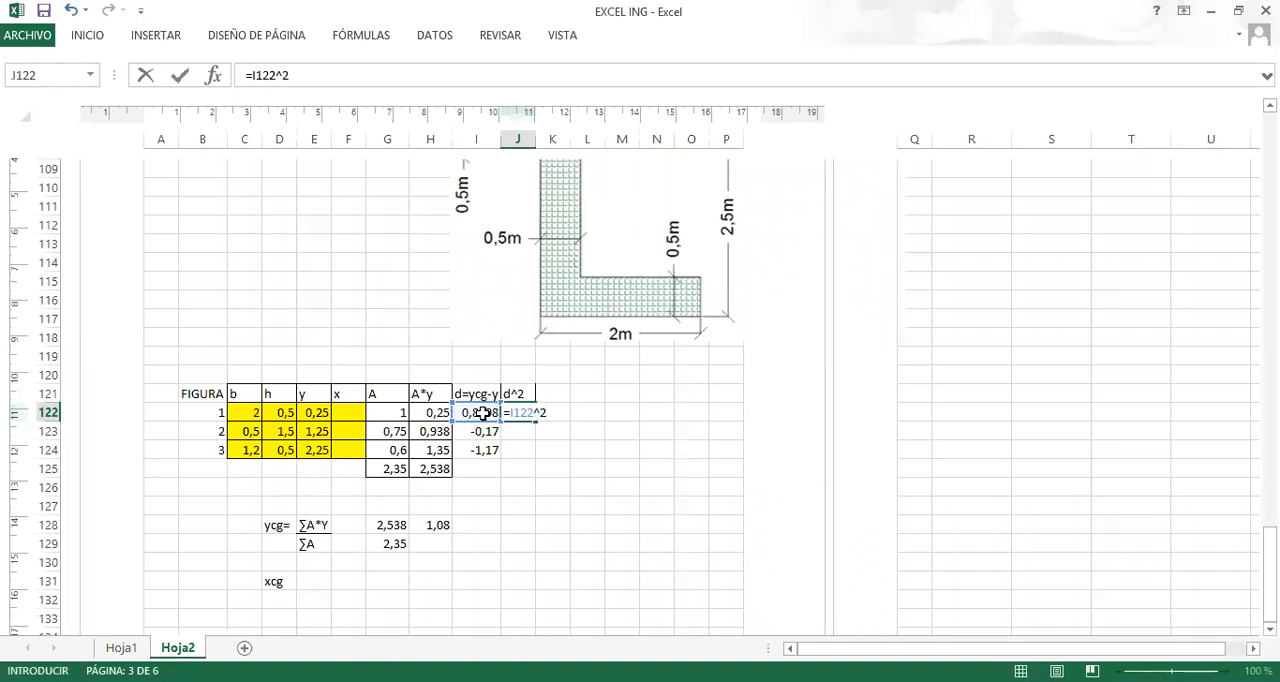
key("Return")
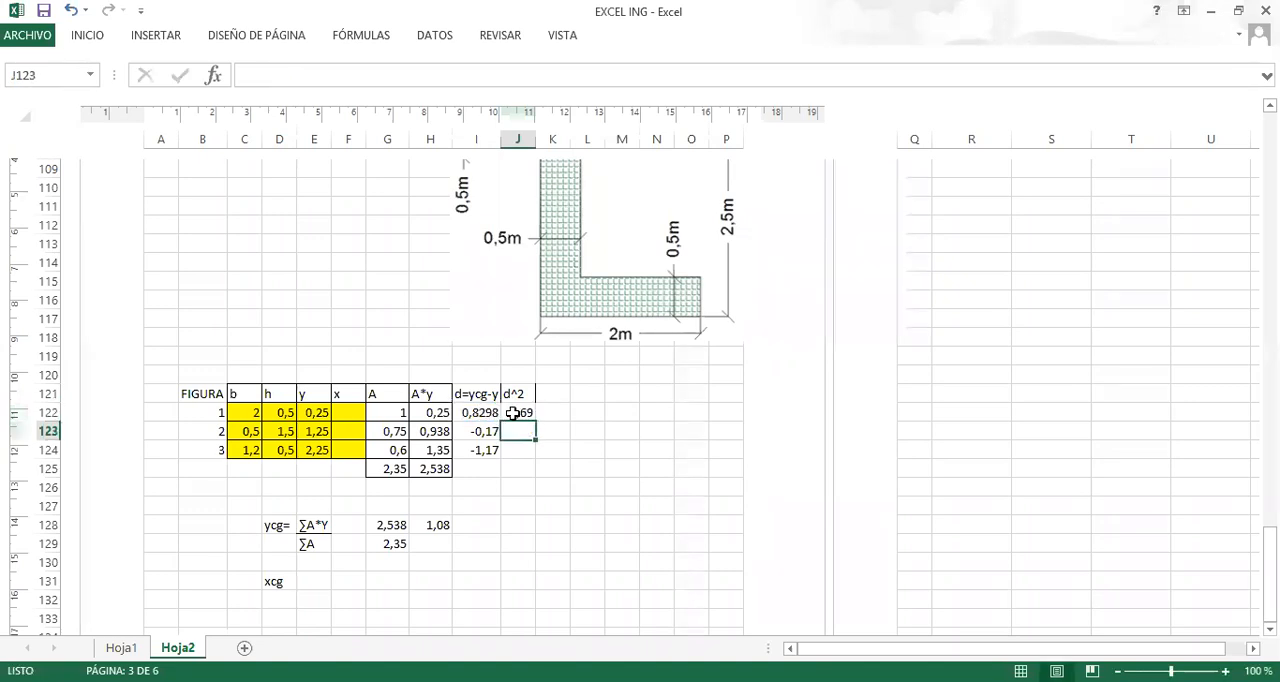
Fill the d^2 formula from J122 down to J124 for the other two figures.
left_click(513, 413)
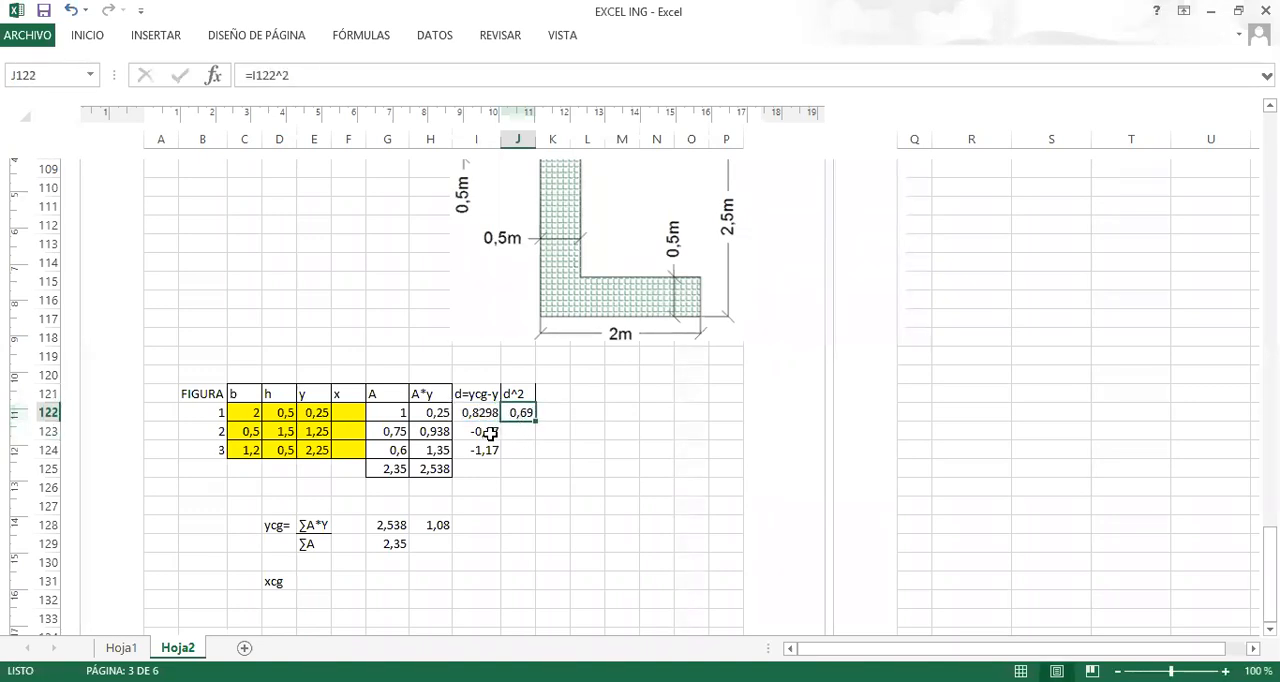
left_click_drag(535, 421, 536, 452)
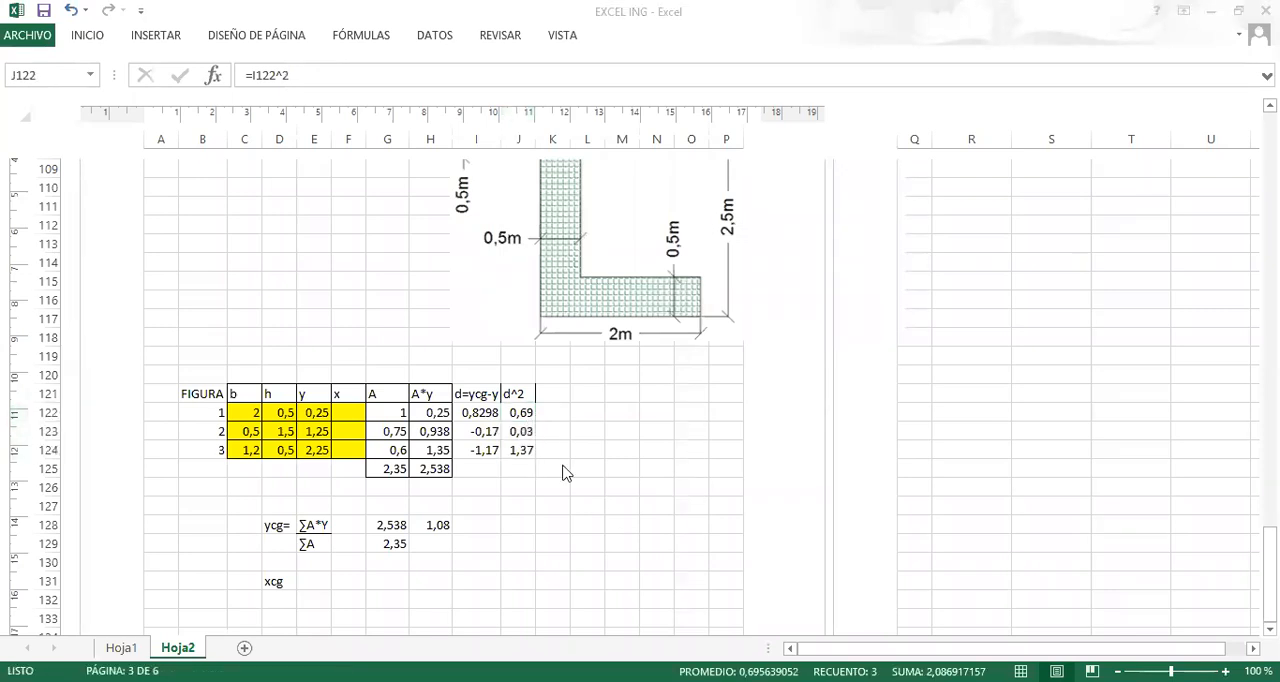
left_click(517, 409)
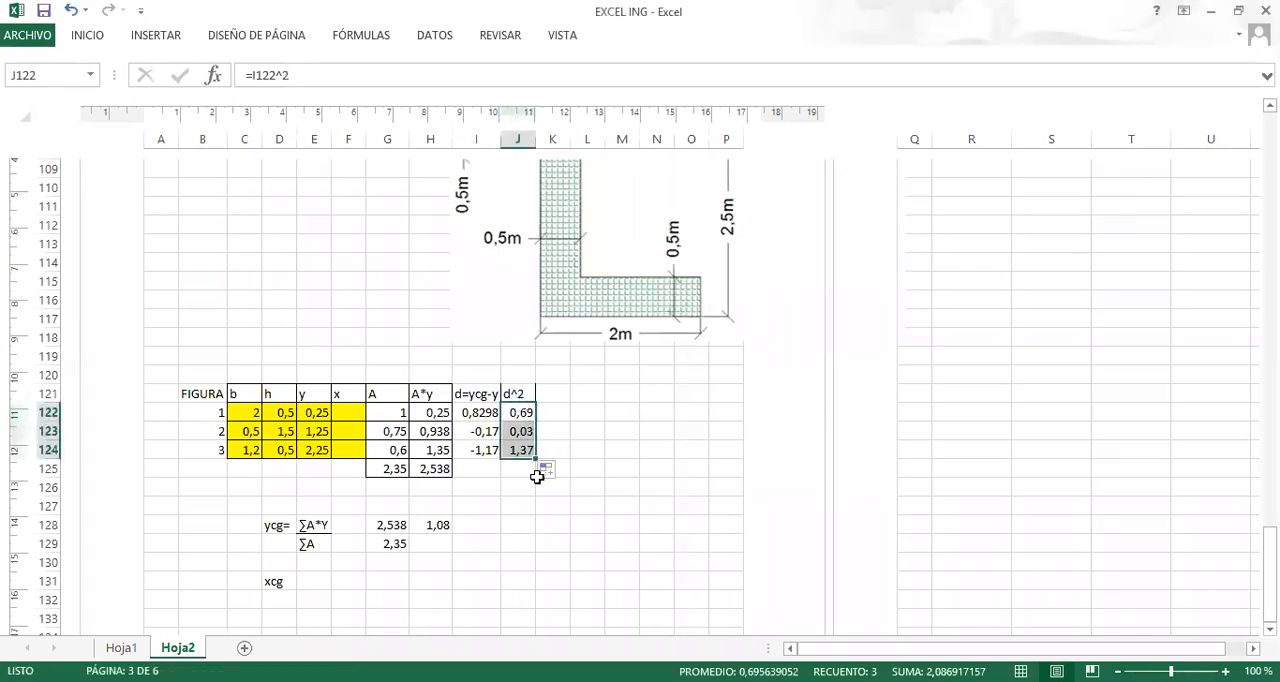
left_click(591, 430)
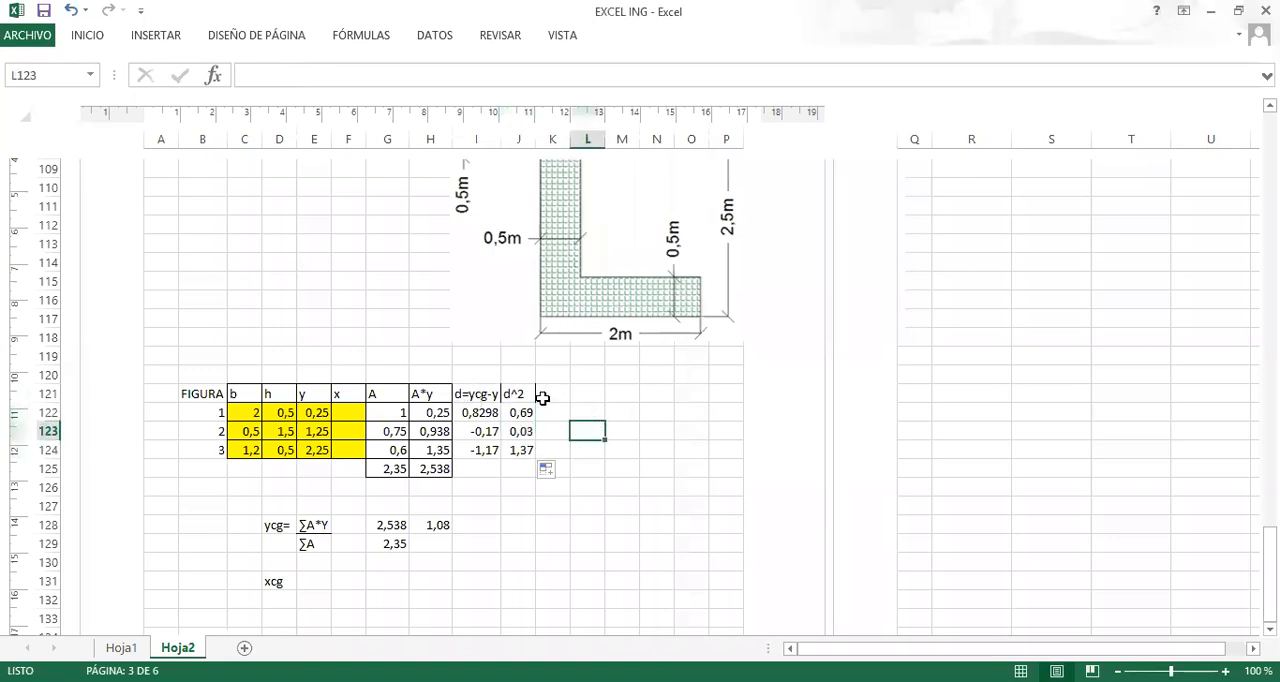
Add the column heading A*d^2 in K121, beside d^2.
left_click(555, 396)
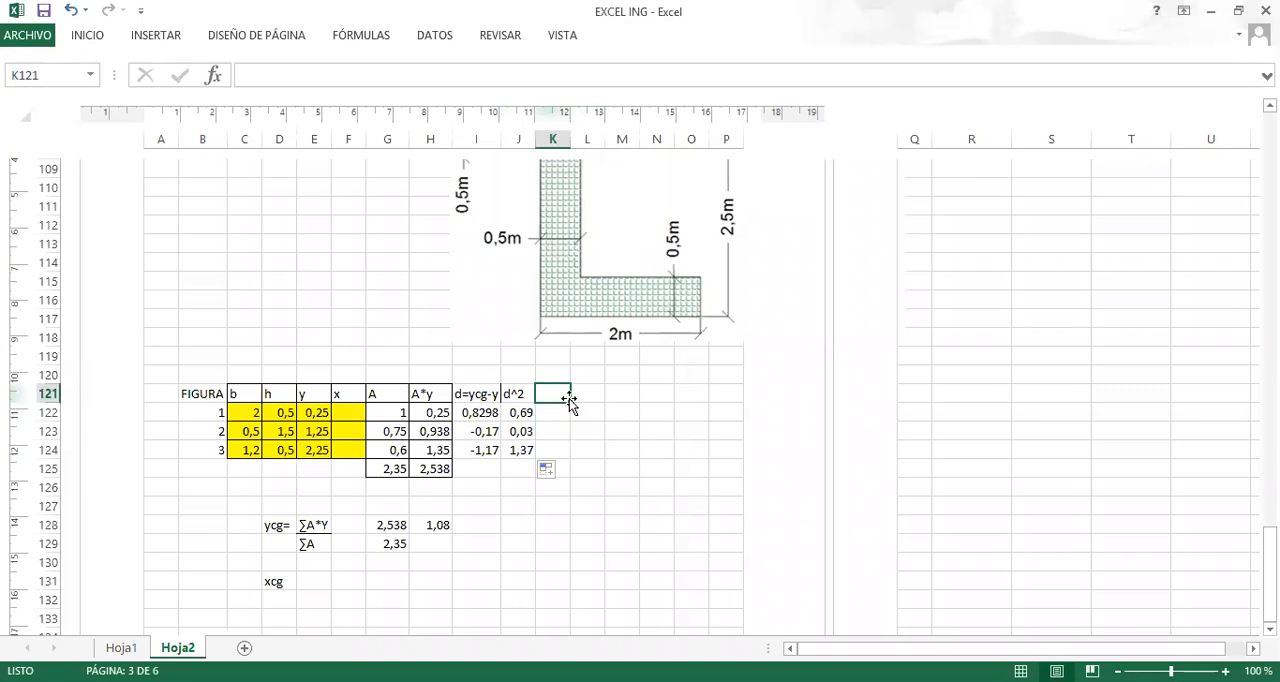
type("A")
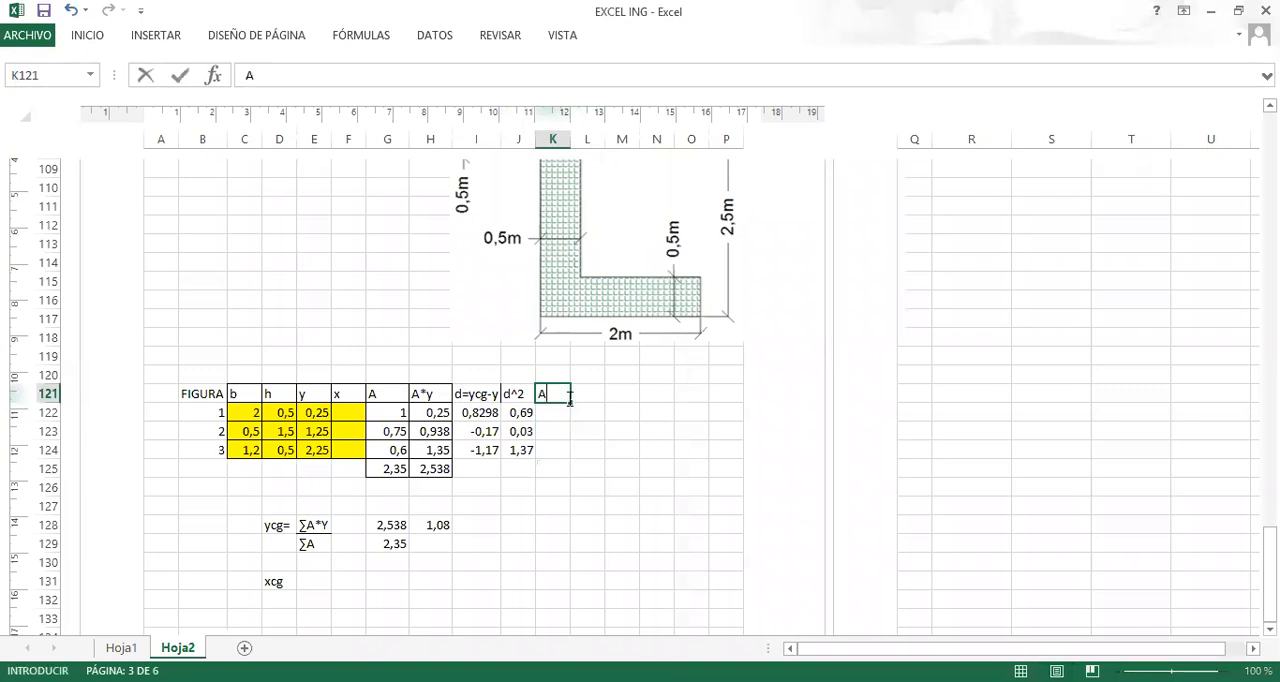
type("*d^2")
key("Return")
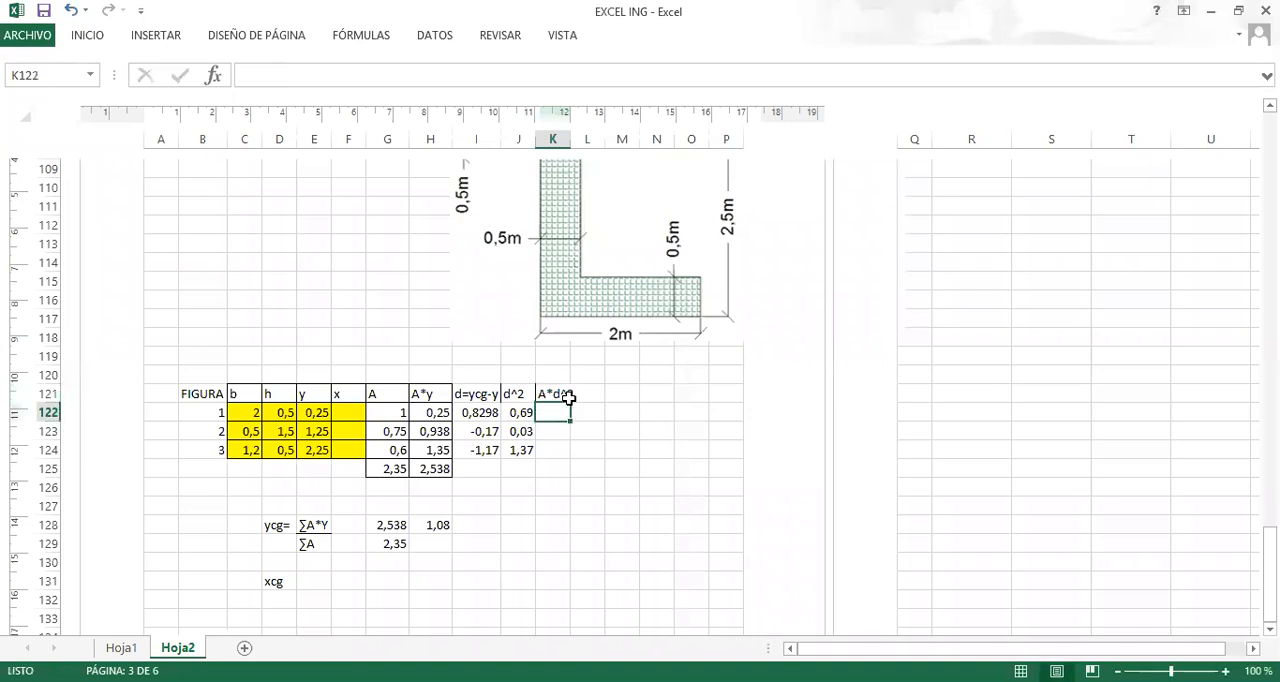
Enter the formula +G122*J122 in K122 to multiply figure 1's area by its squared distance.
type("+")
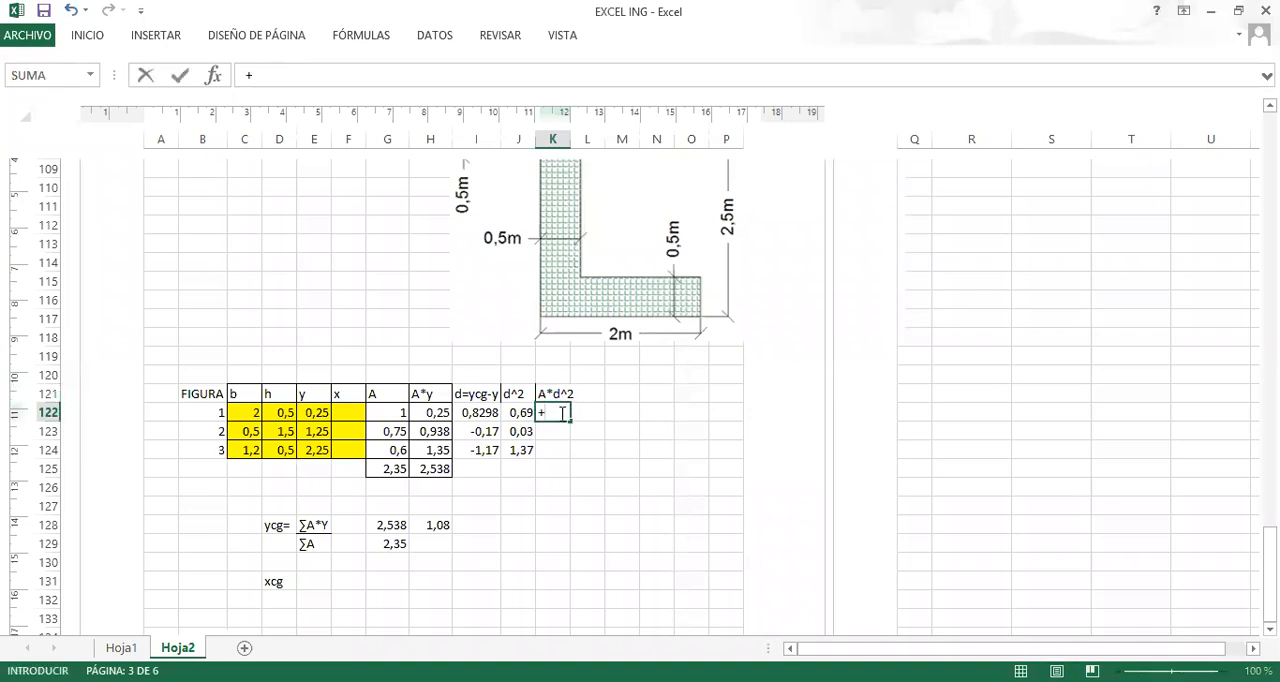
left_click(391, 416)
type("*")
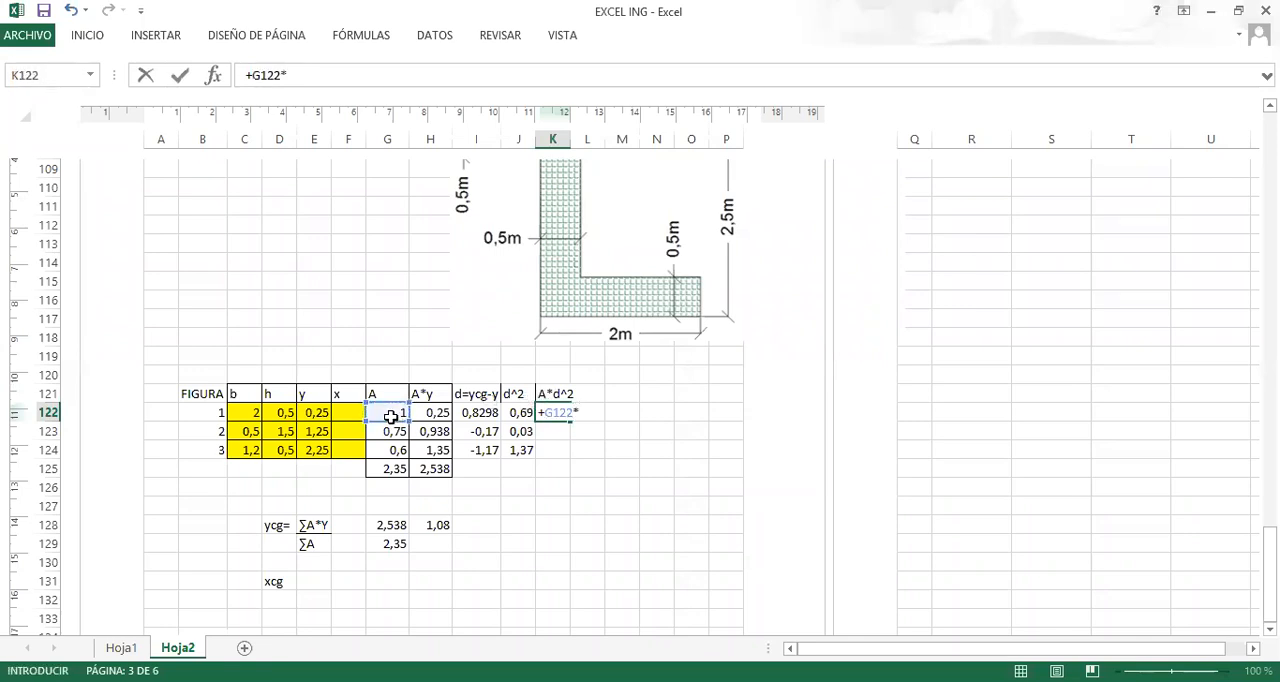
left_click(518, 416)
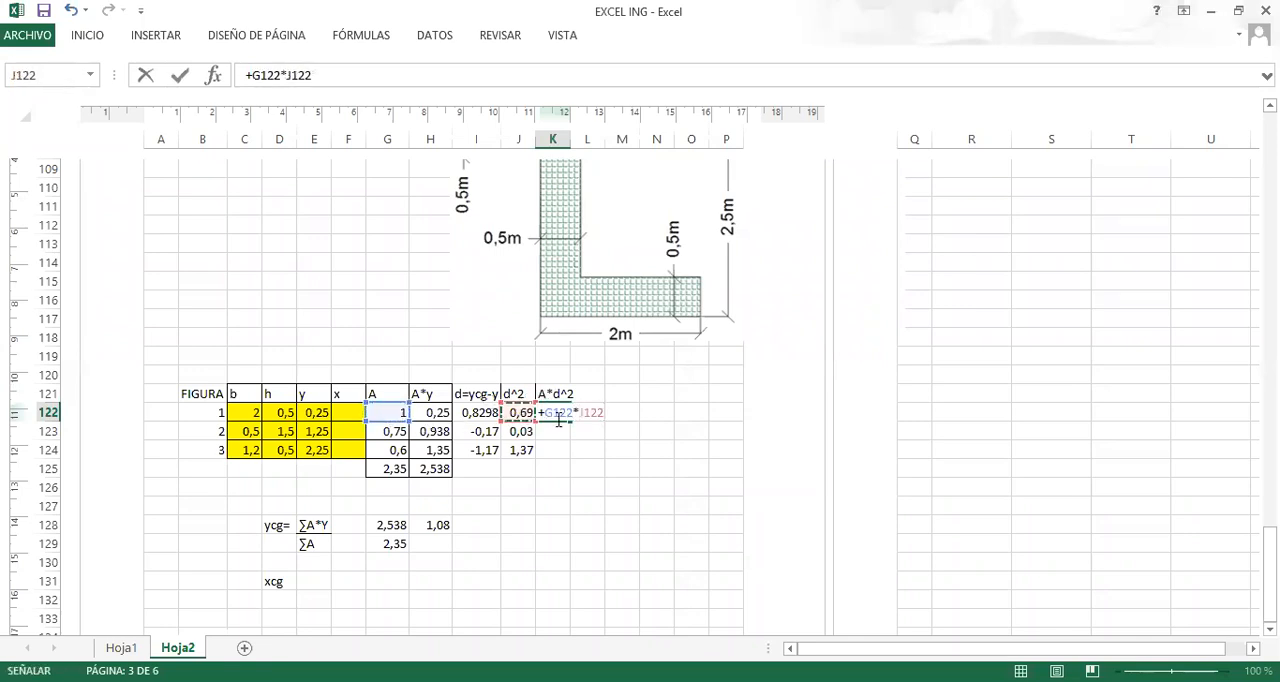
key("Return")
Fill the A*d^2 formula from K122 down to K124 and autofit column K's width.
left_click(564, 418)
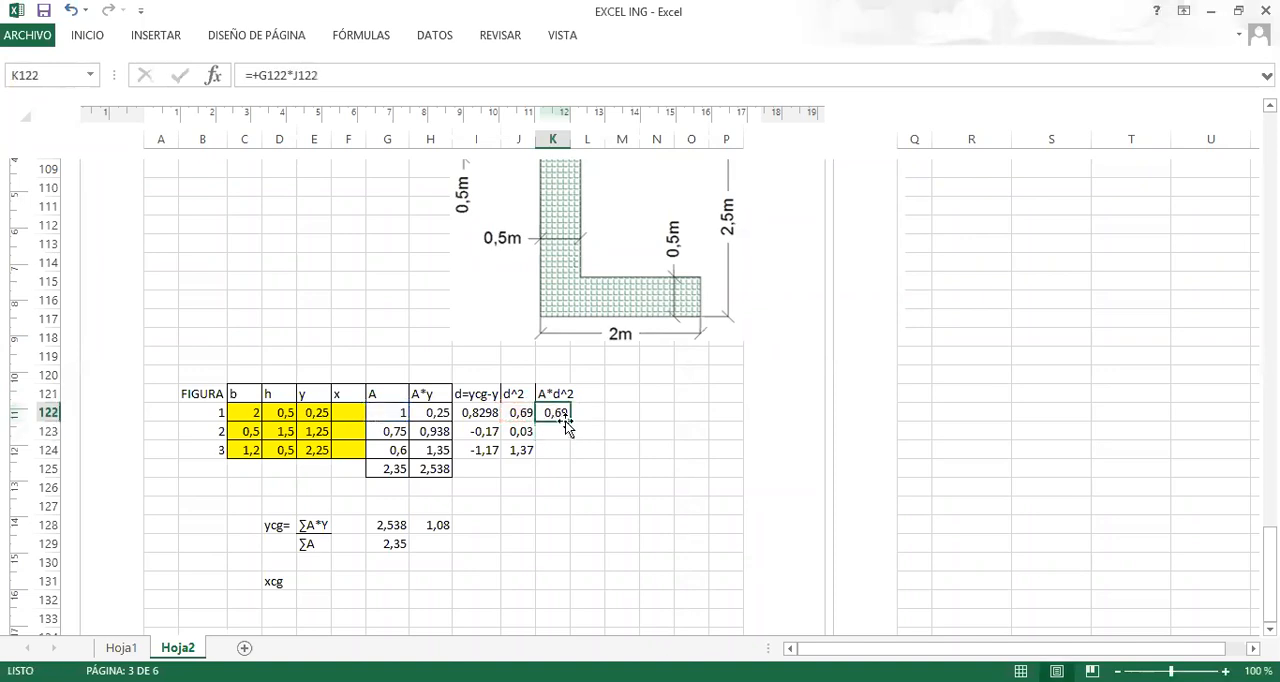
left_click_drag(570, 421, 566, 455)
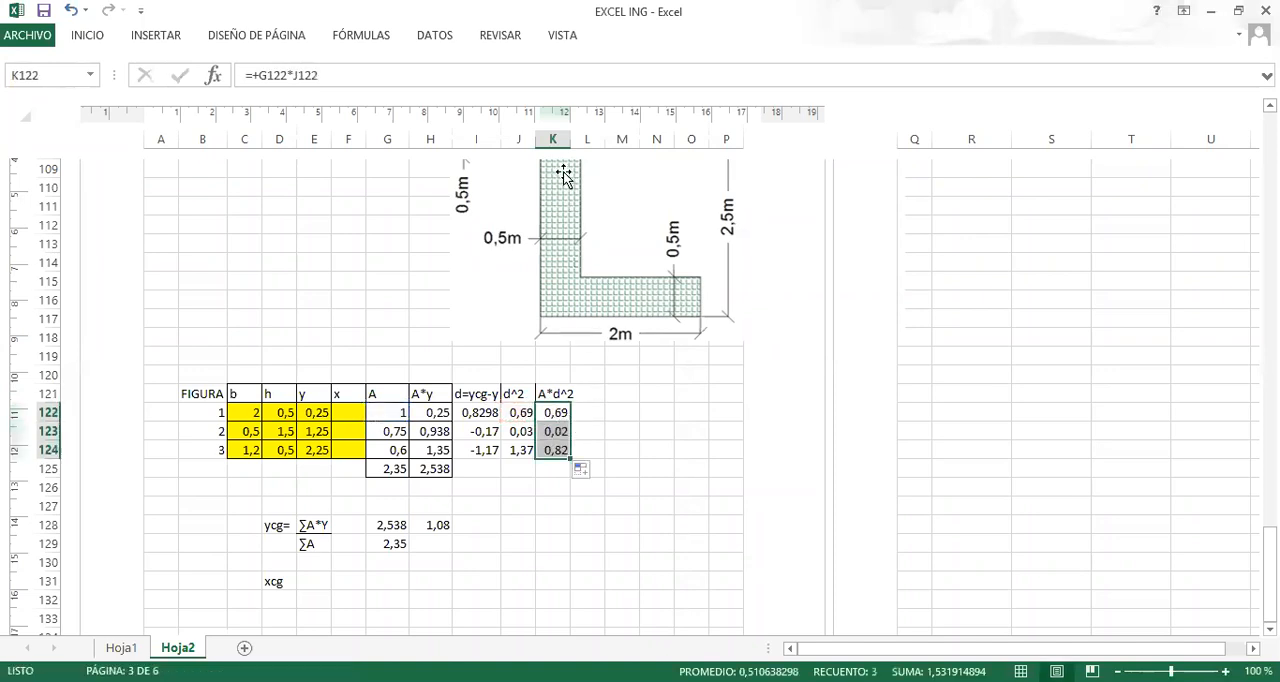
double_click(566, 139)
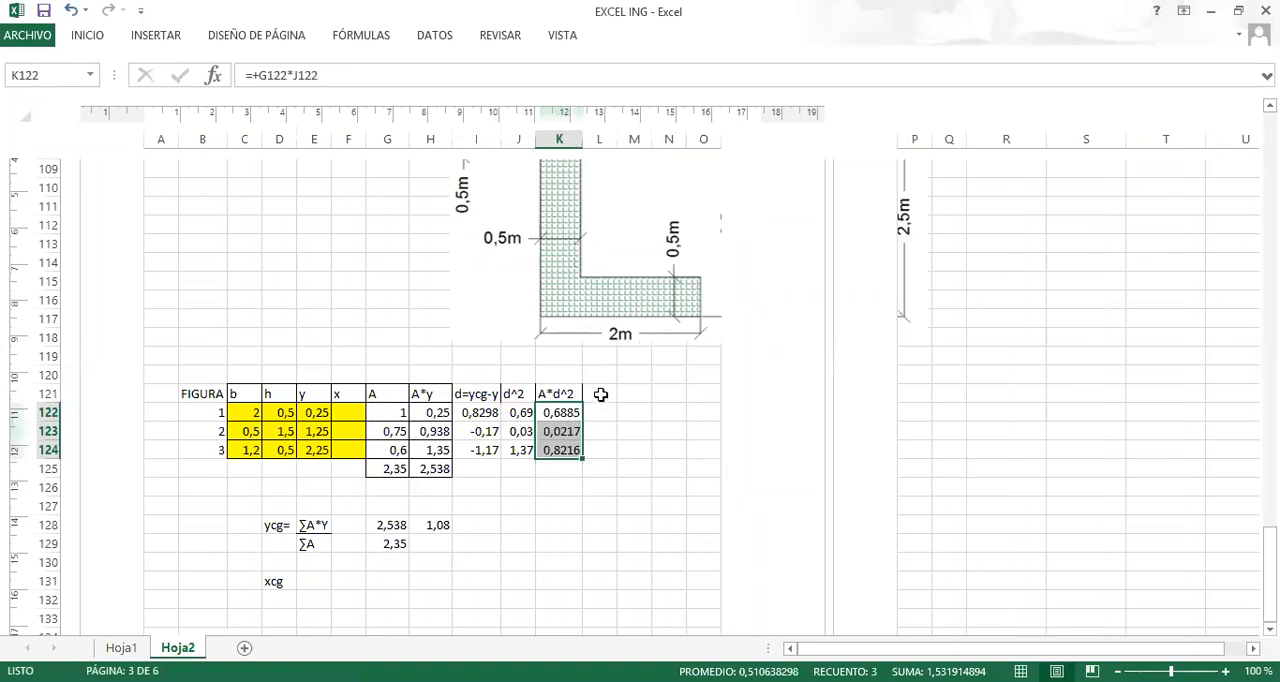
Add the column heading Ixx in L121, beside A*d^2.
left_click(598, 393)
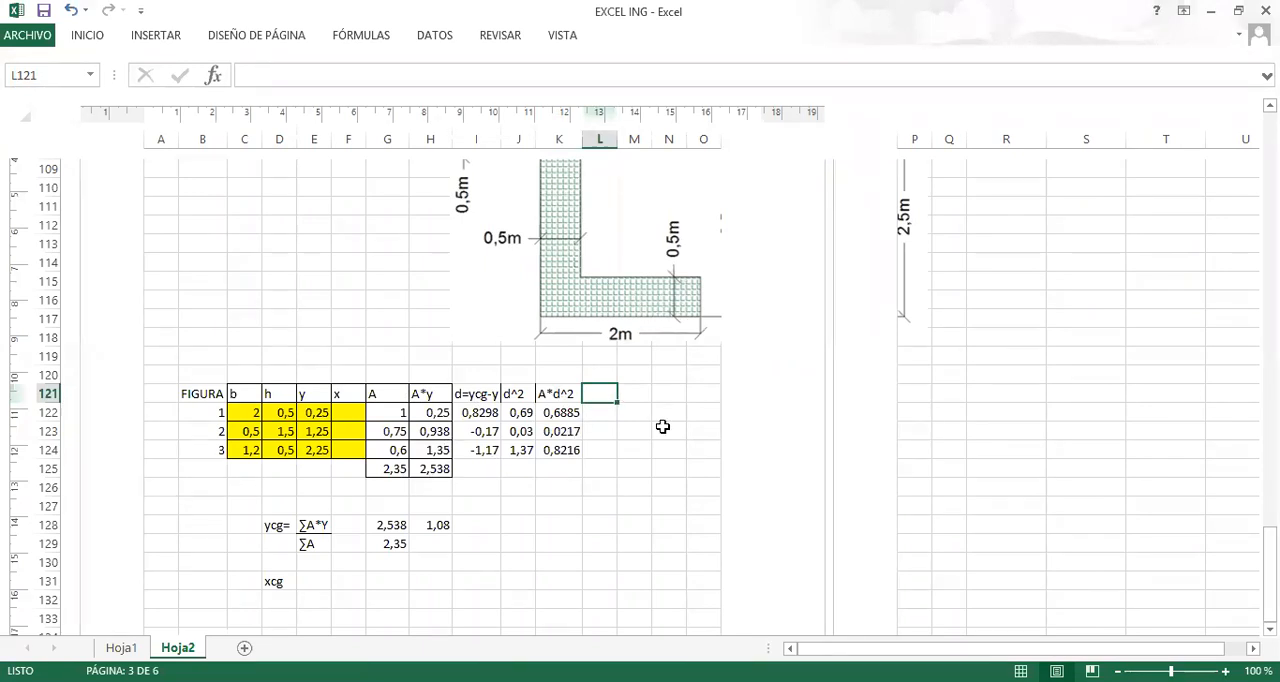
type("I")
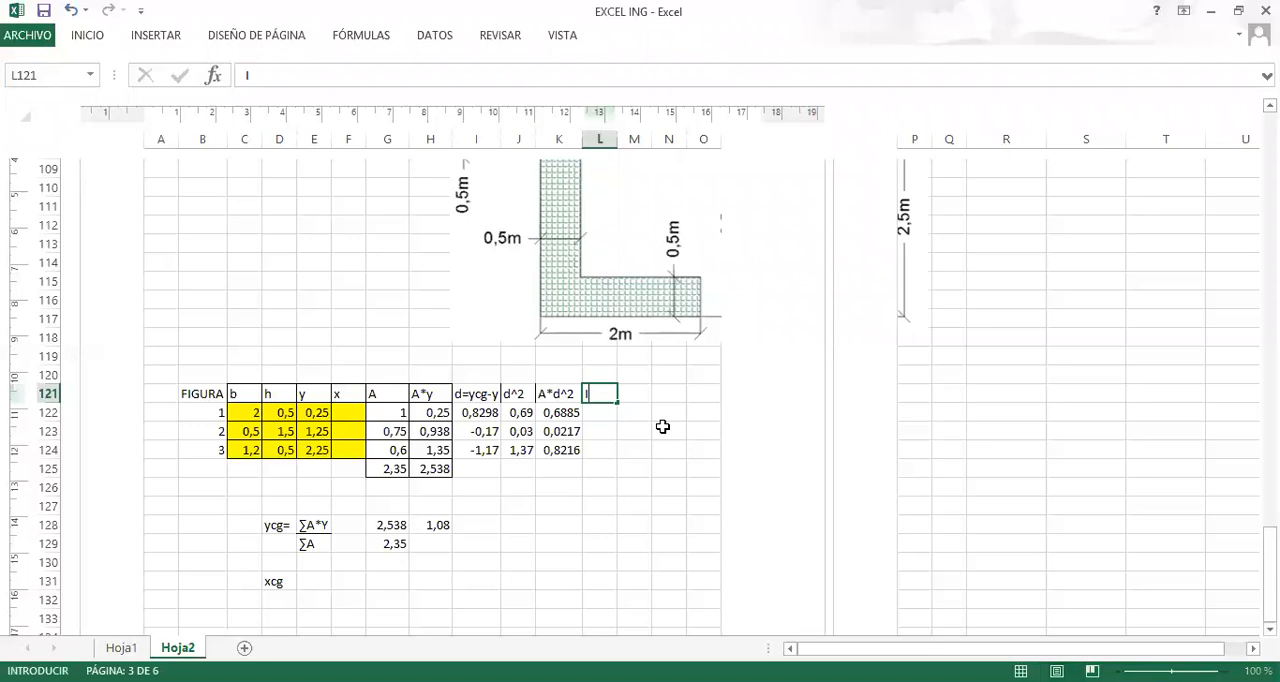
key("Return")
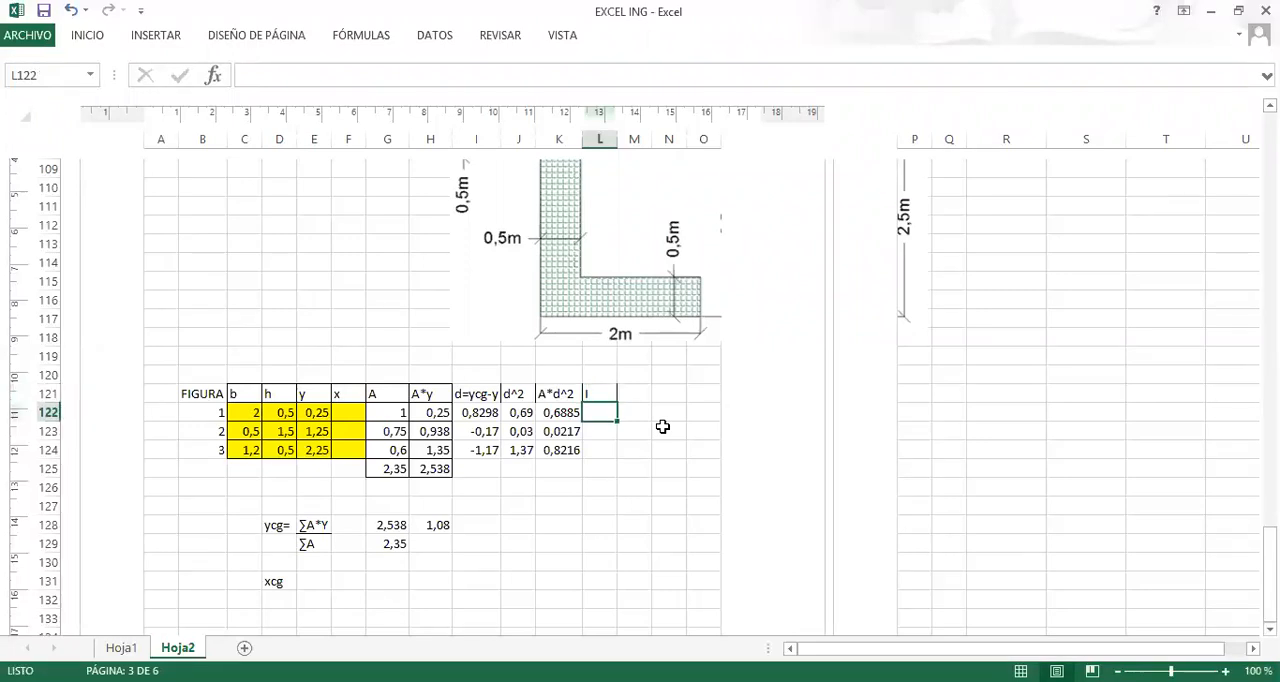
key("Up")
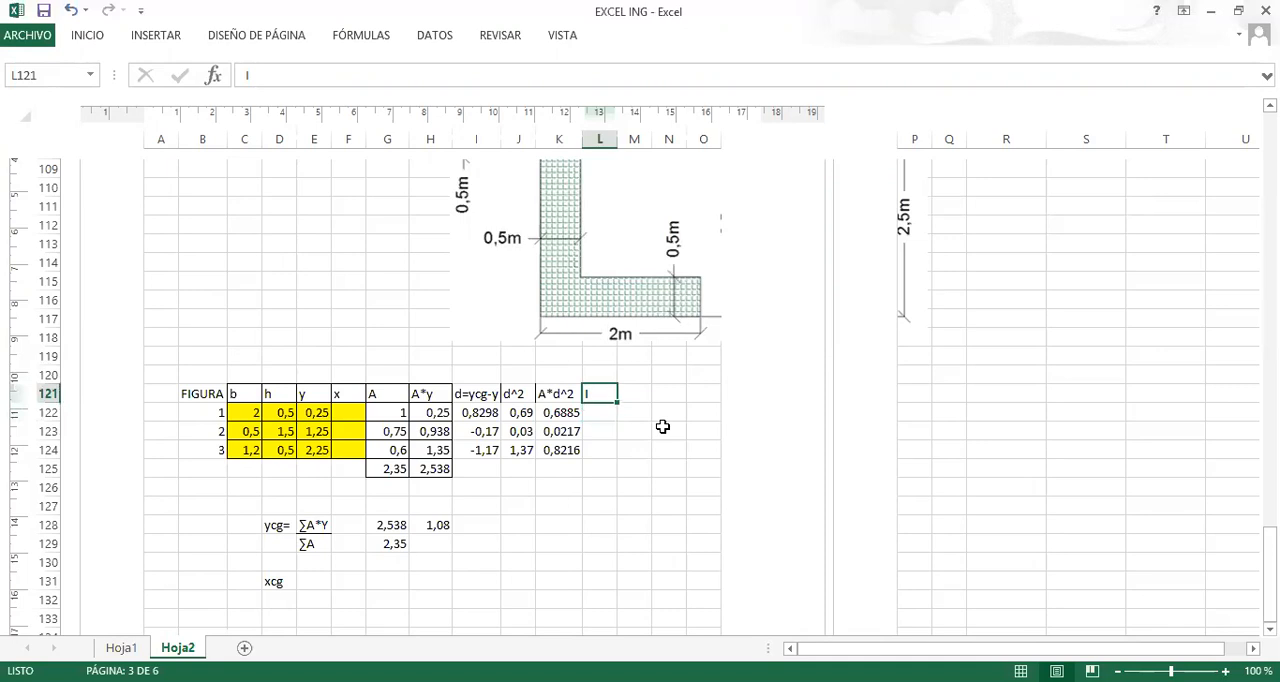
type("Ixx")
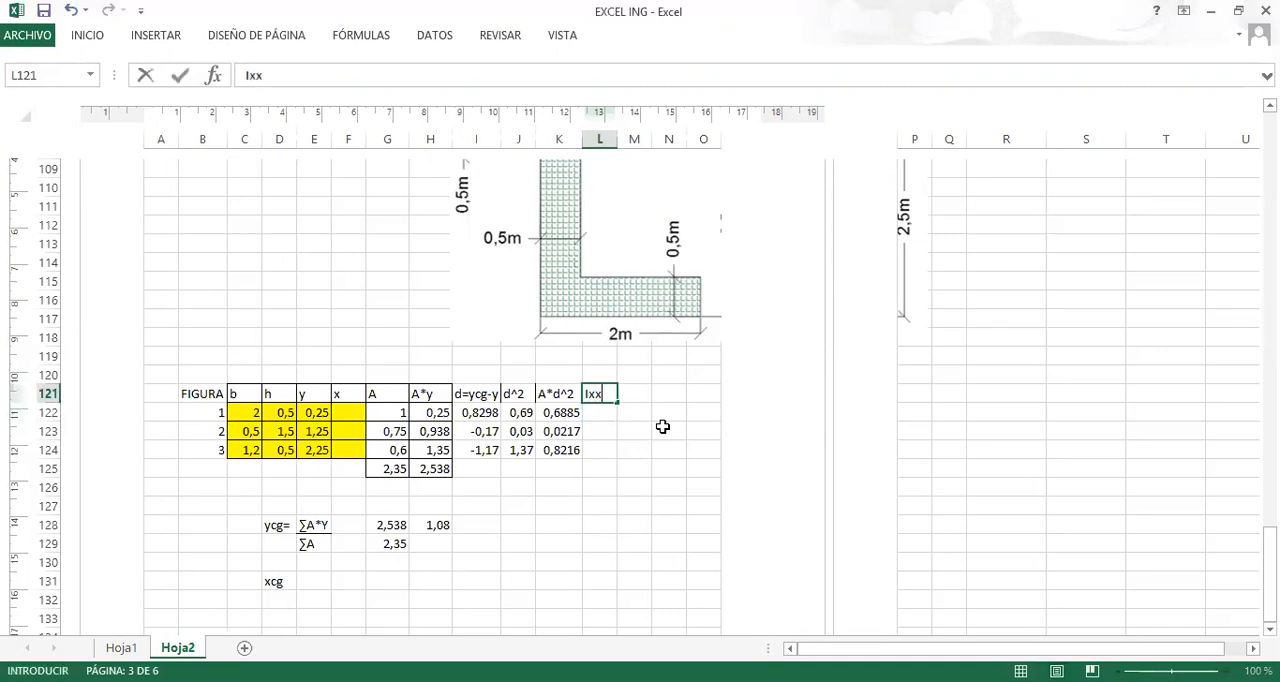
key("Return")
Enter the rectangle inertia formula +C122*D122^3/12 in L122 for figure 1.
type("+")
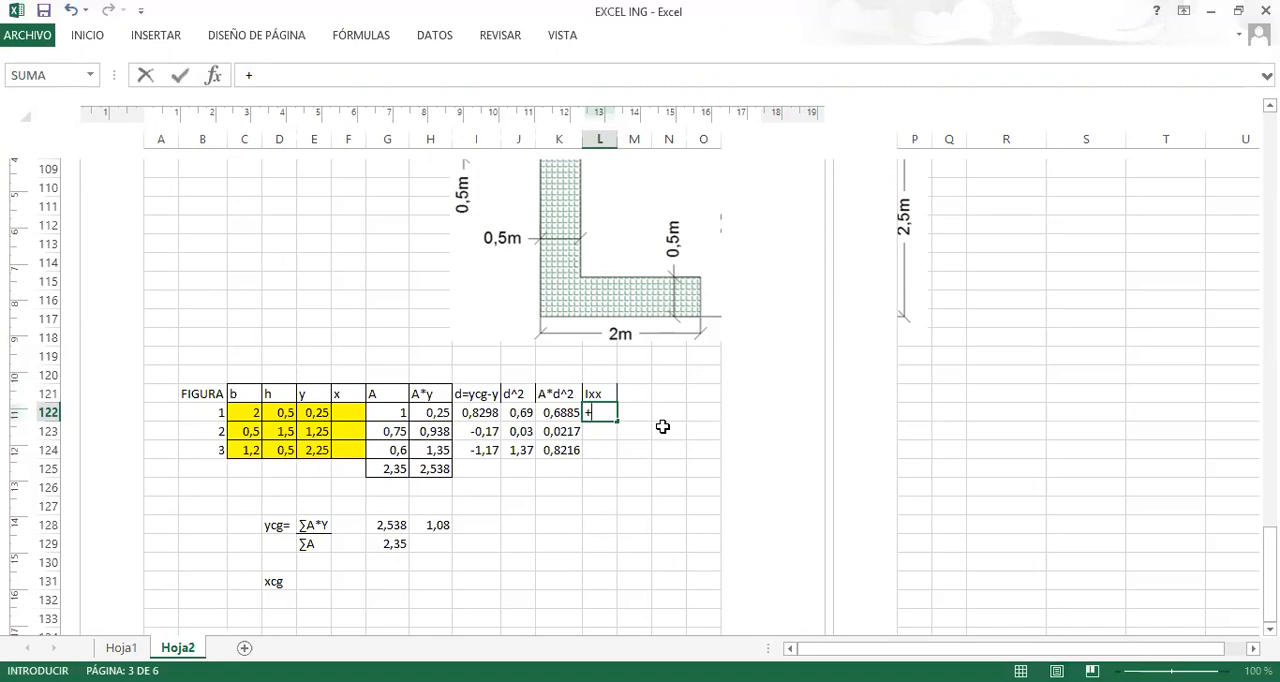
scroll(662, 427, "up", 18)
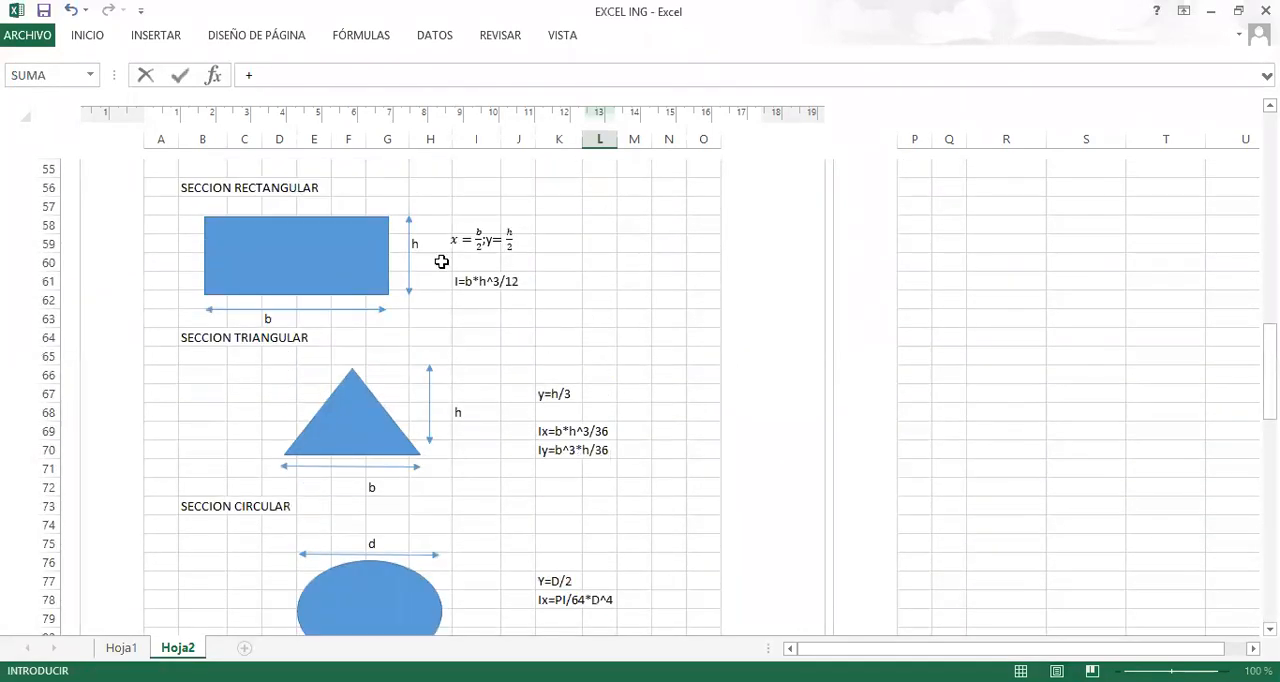
scroll(491, 320, "down", 9)
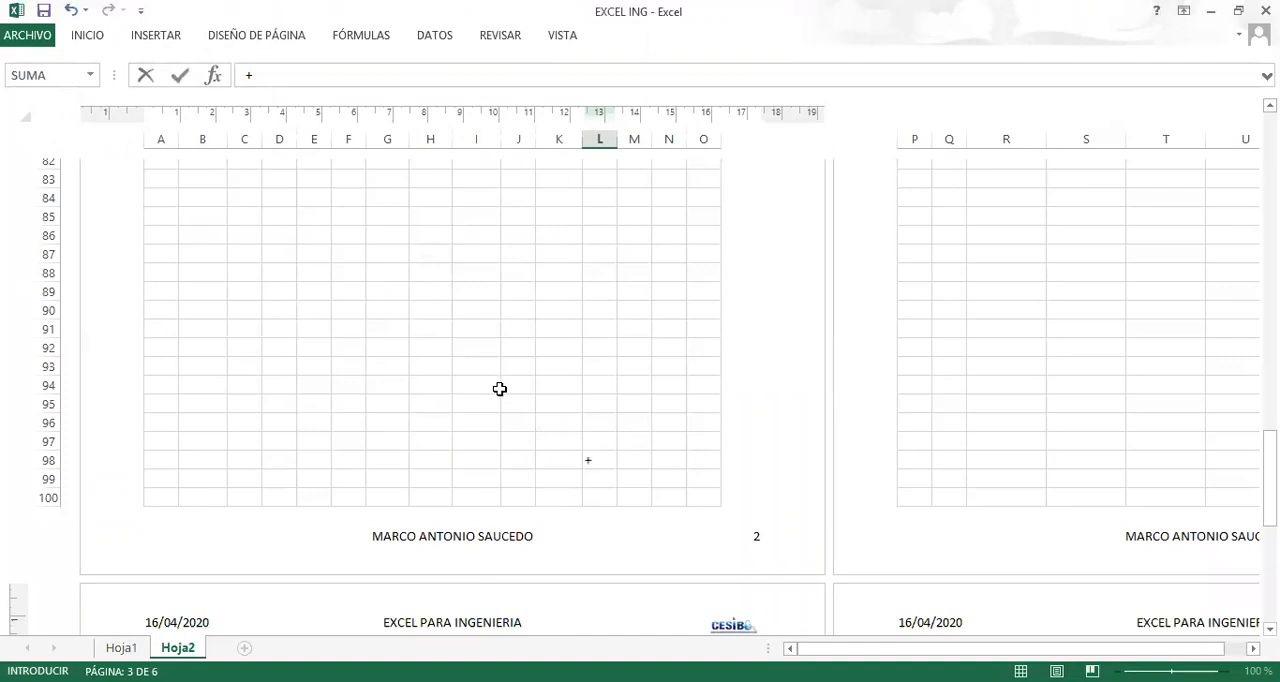
scroll(500, 389, "down", 10)
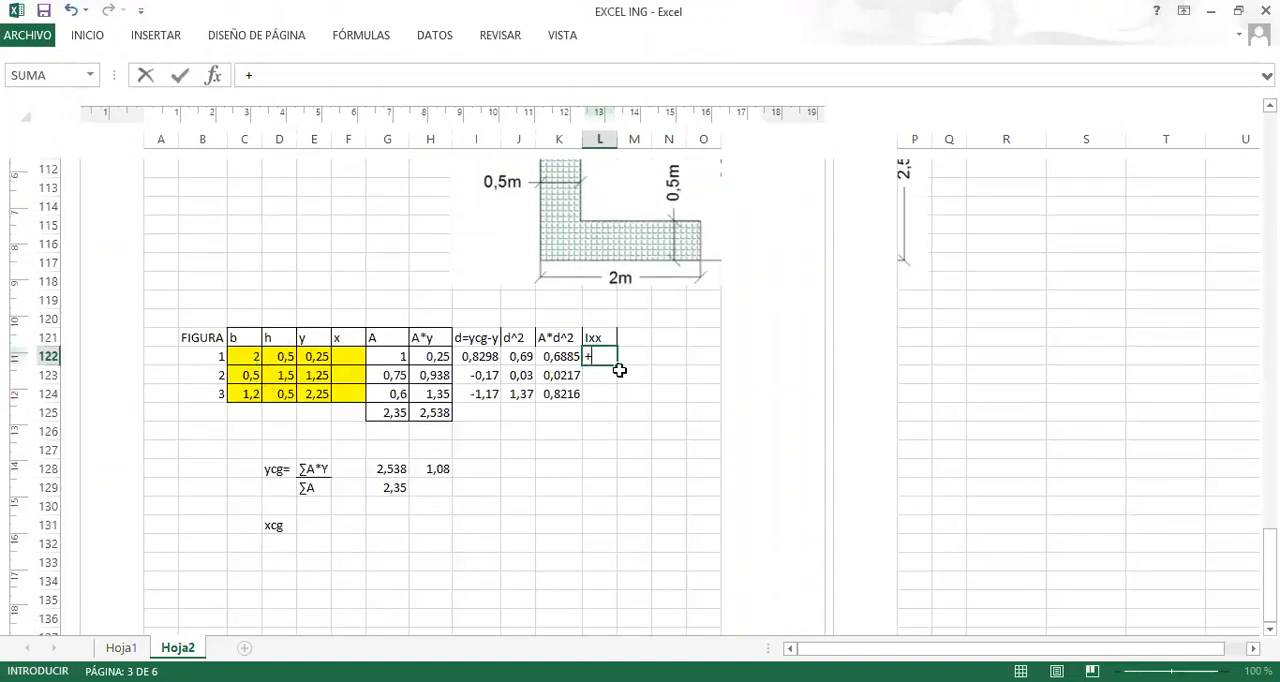
left_click(247, 357)
type("*")
left_click(280, 356)
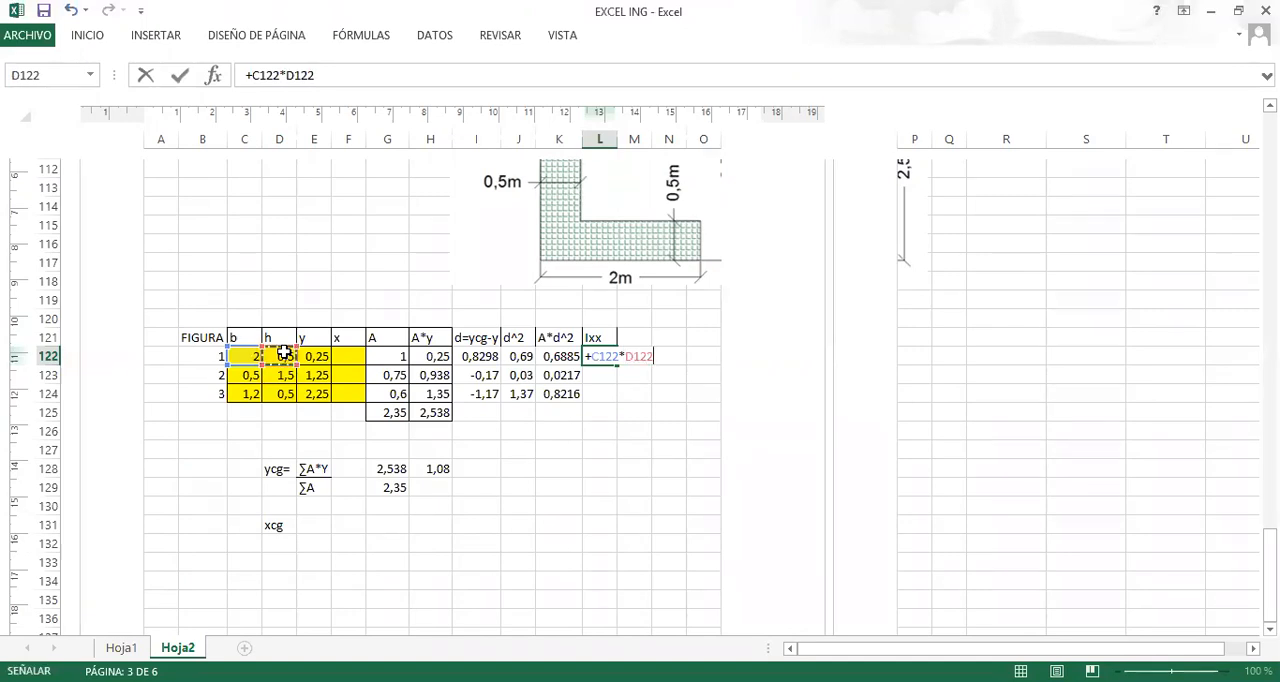
type("^3")
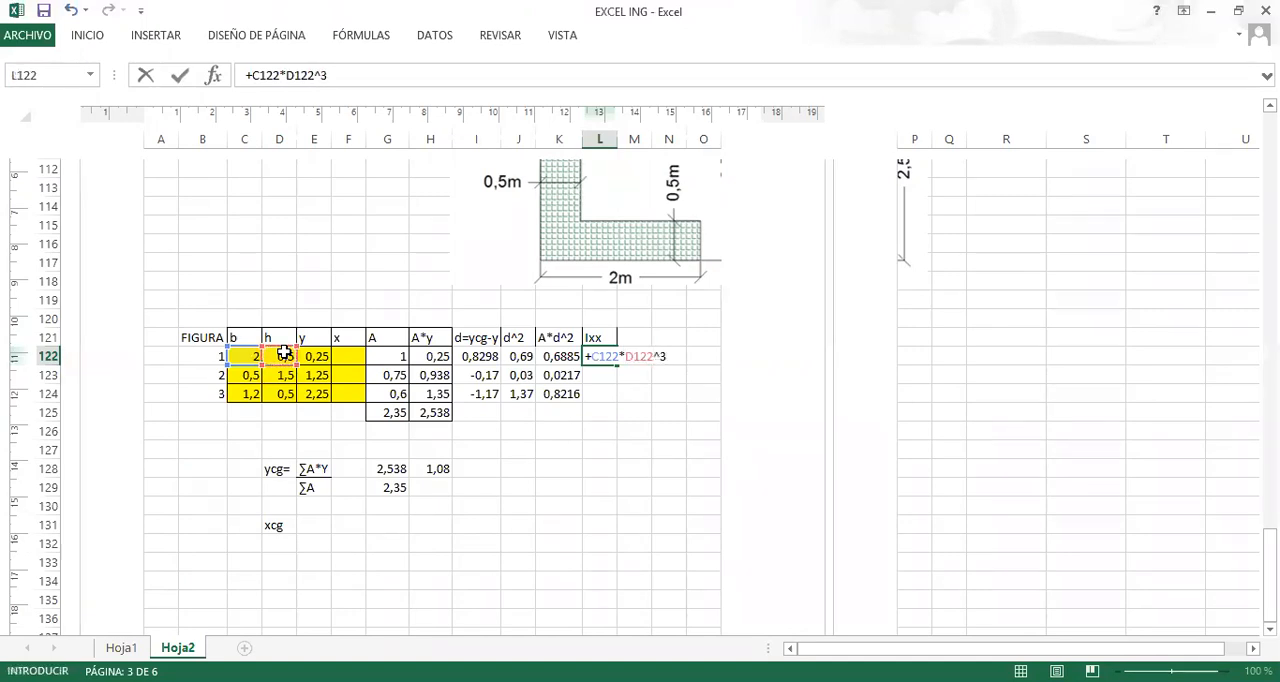
type("/12")
key("Return")
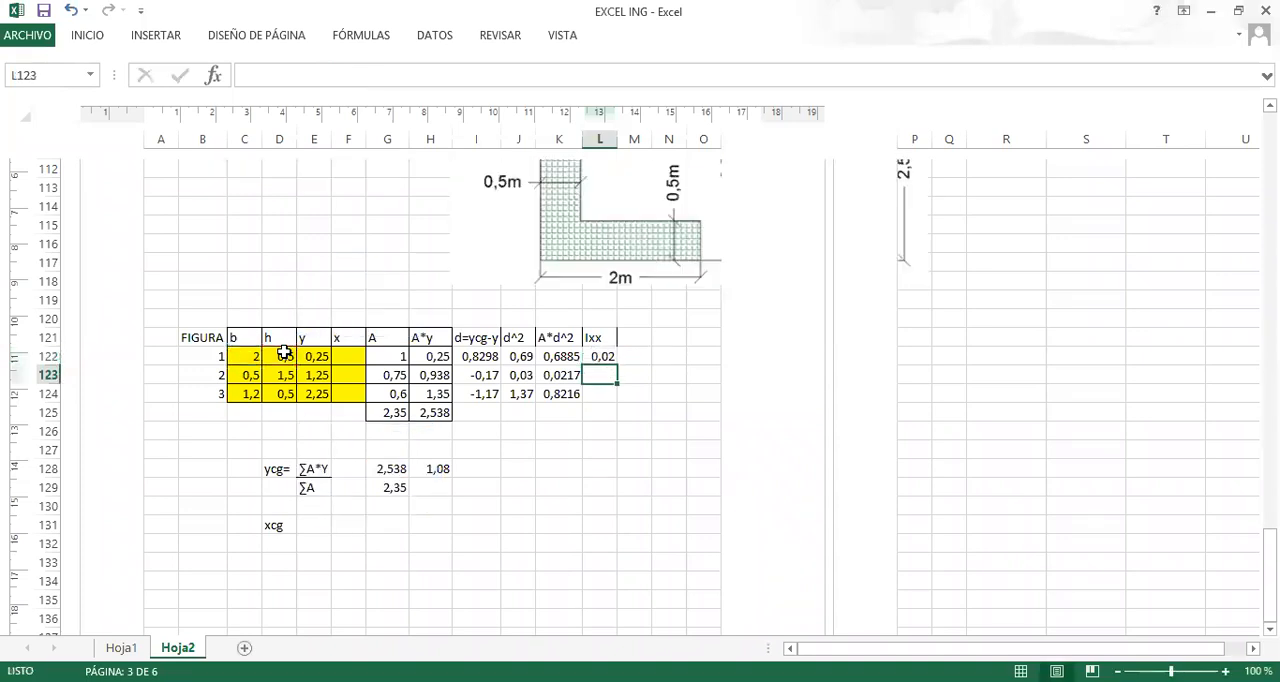
Fill the Ixx formula from L122 down to L124 for figures 2 and 3.
left_click(592, 356)
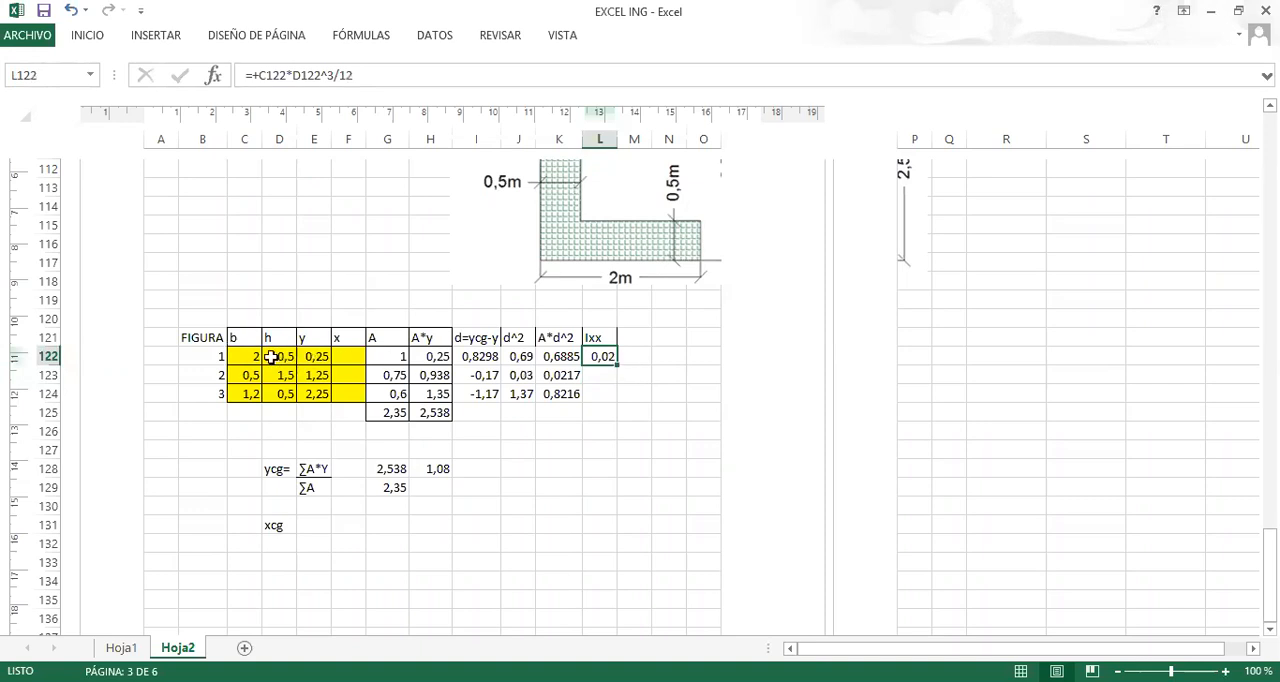
left_click_drag(617, 365, 600, 401)
left_click(589, 438)
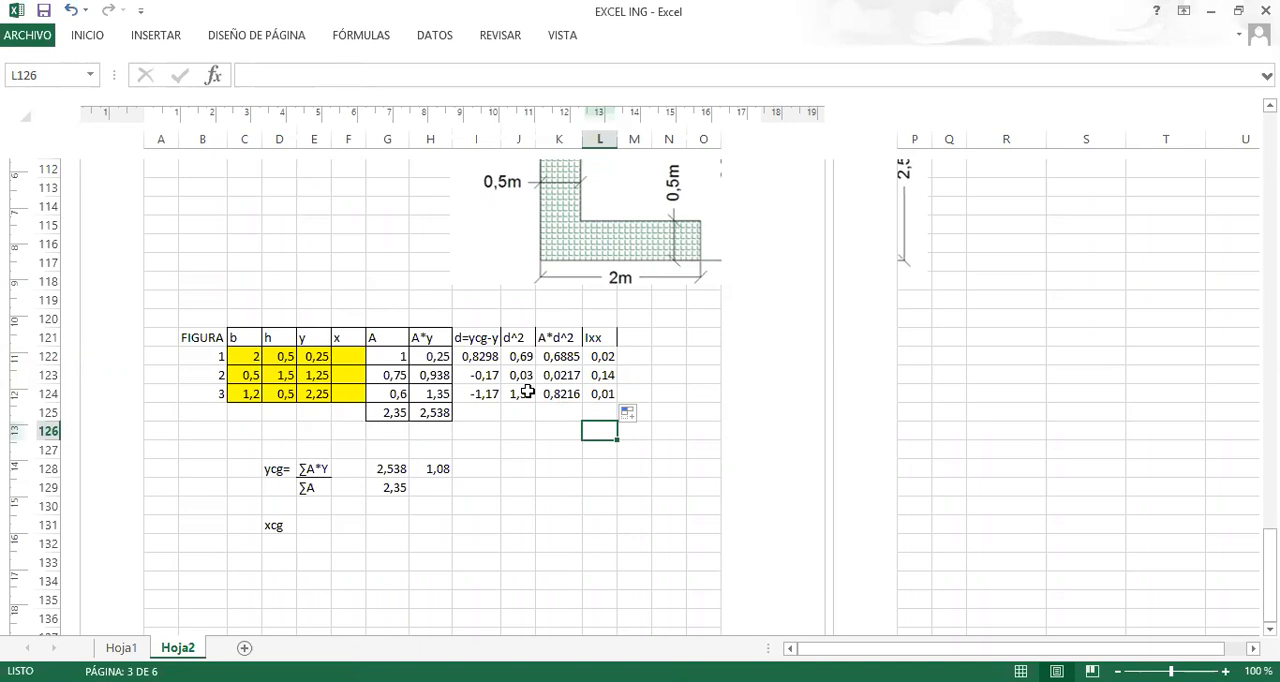
Review the section drawing, the d=ycg-y heading and the Ixx formulas against the reference inertia formulas for rectangular, triangular and circular sections.
scroll(569, 365, "up", 6)
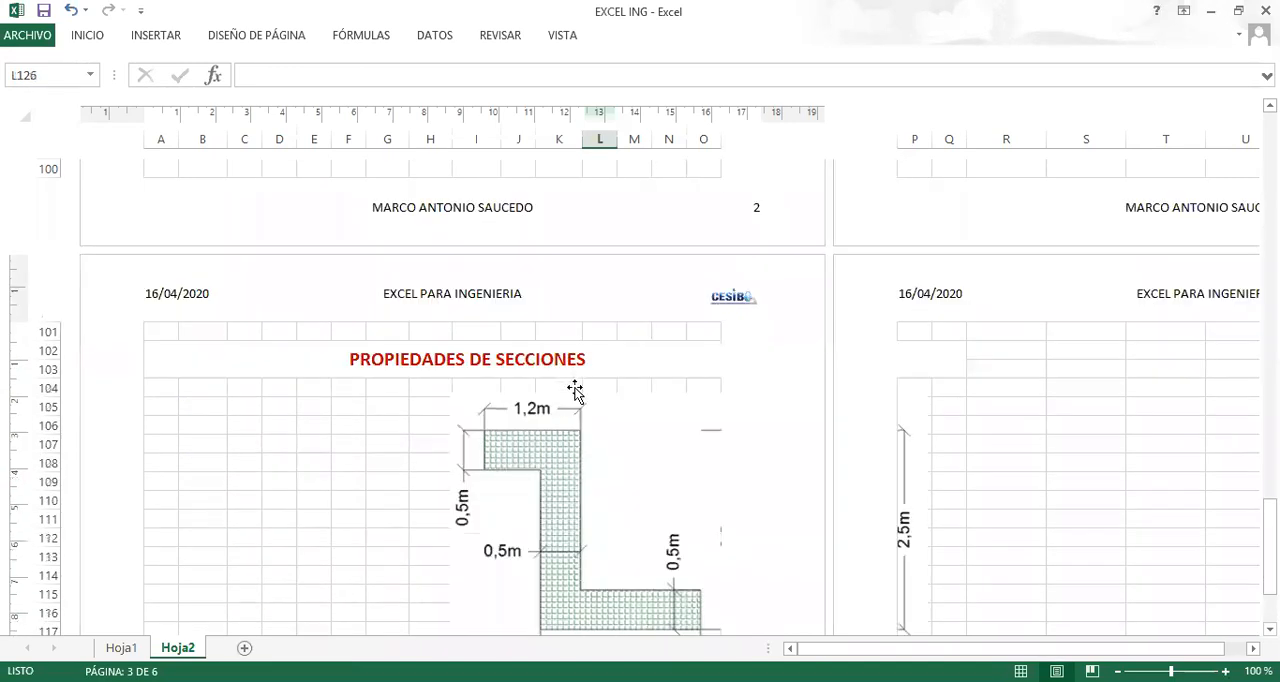
scroll(575, 390, "down", 4)
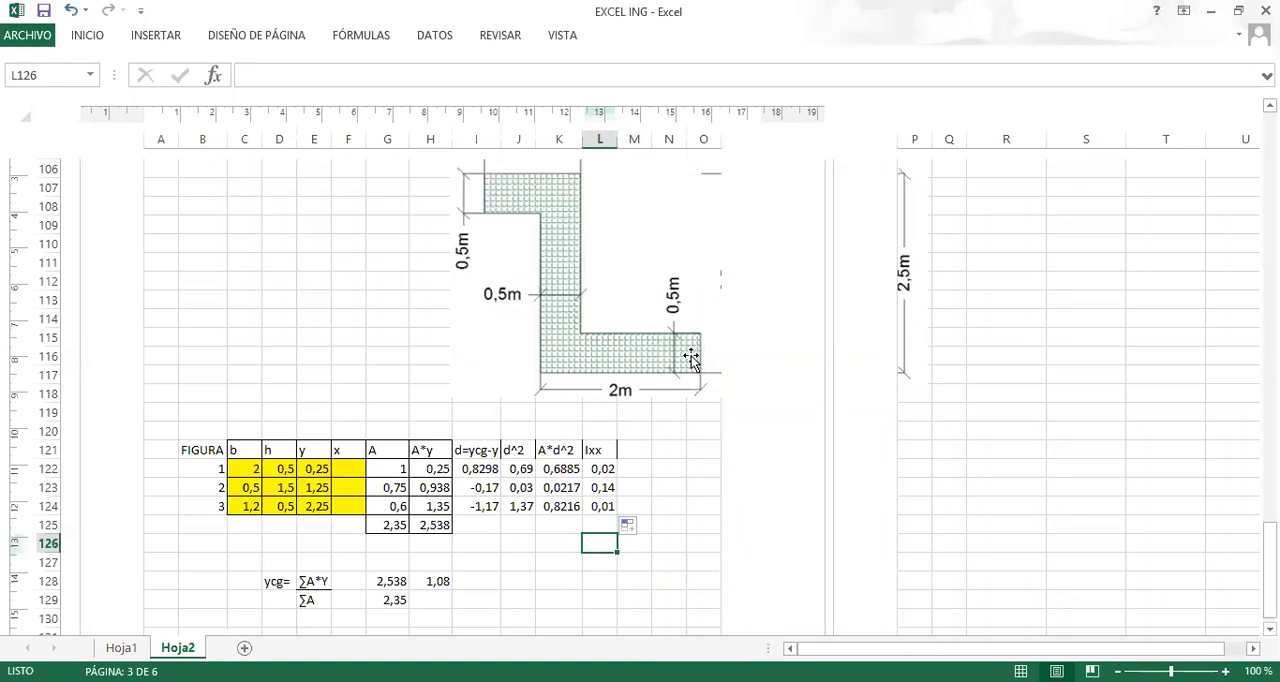
left_click(477, 452)
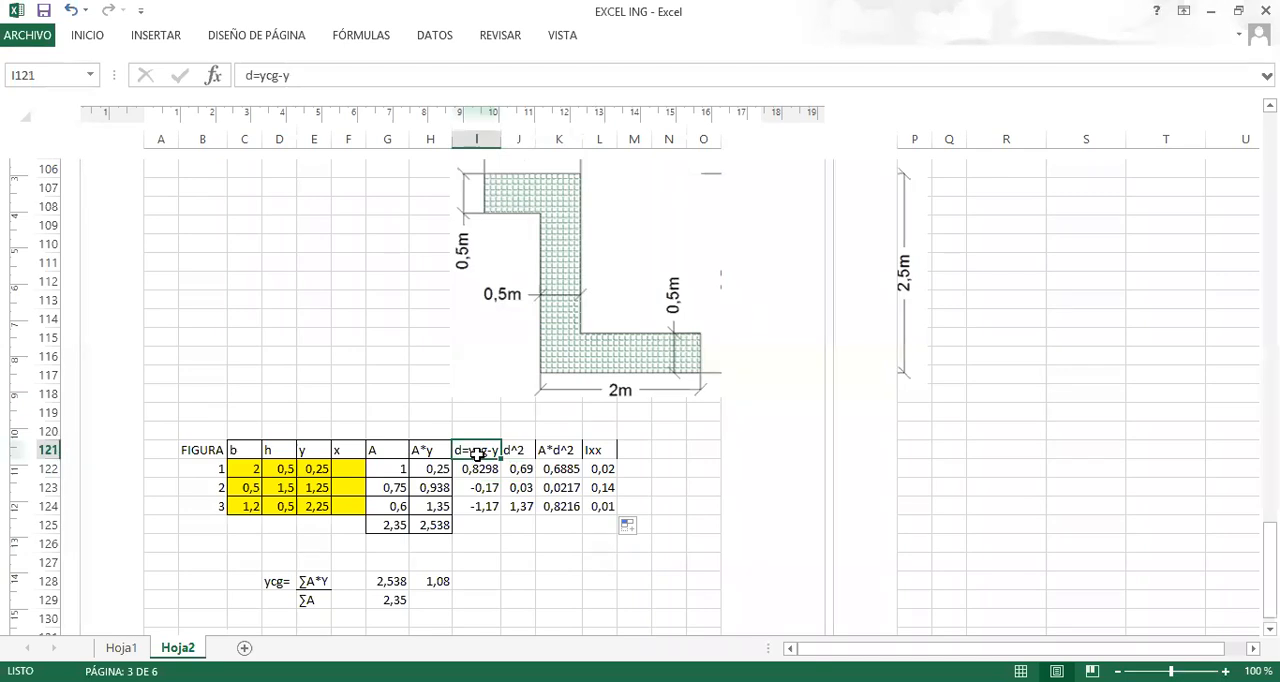
scroll(560, 487, "down", 1)
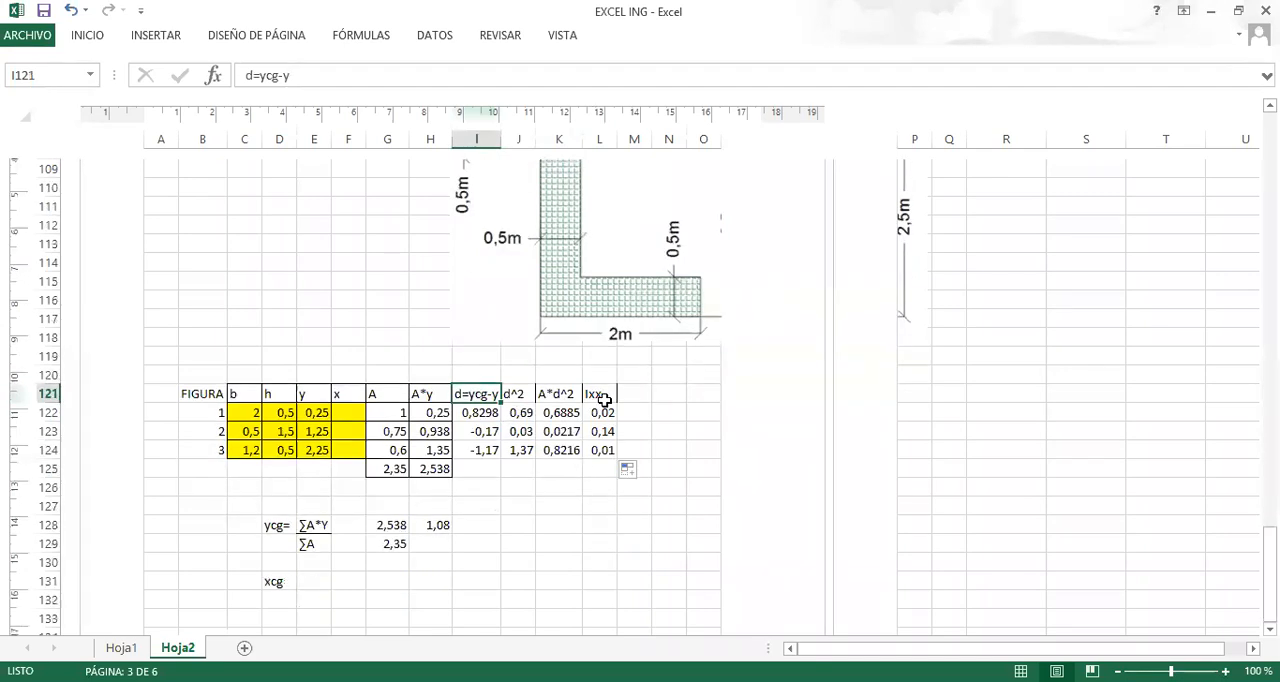
left_click(603, 397)
left_click(602, 450)
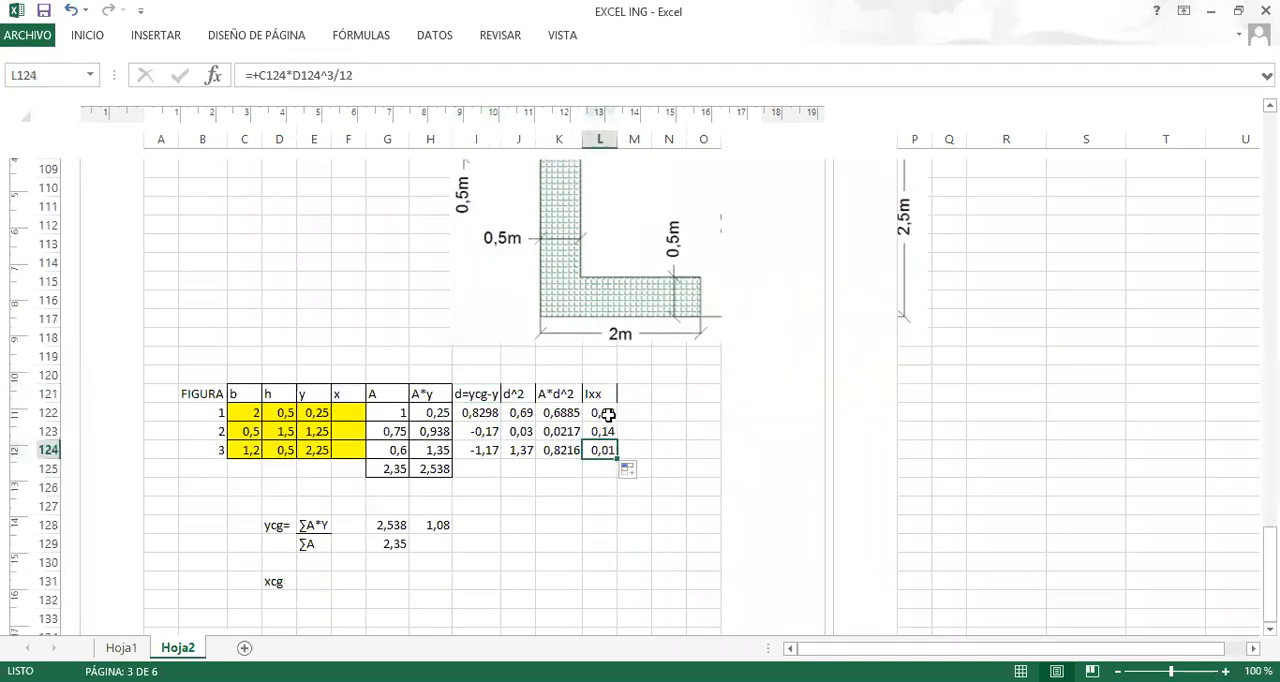
left_click(600, 418)
key("Down")
key("Down")
left_click(597, 413)
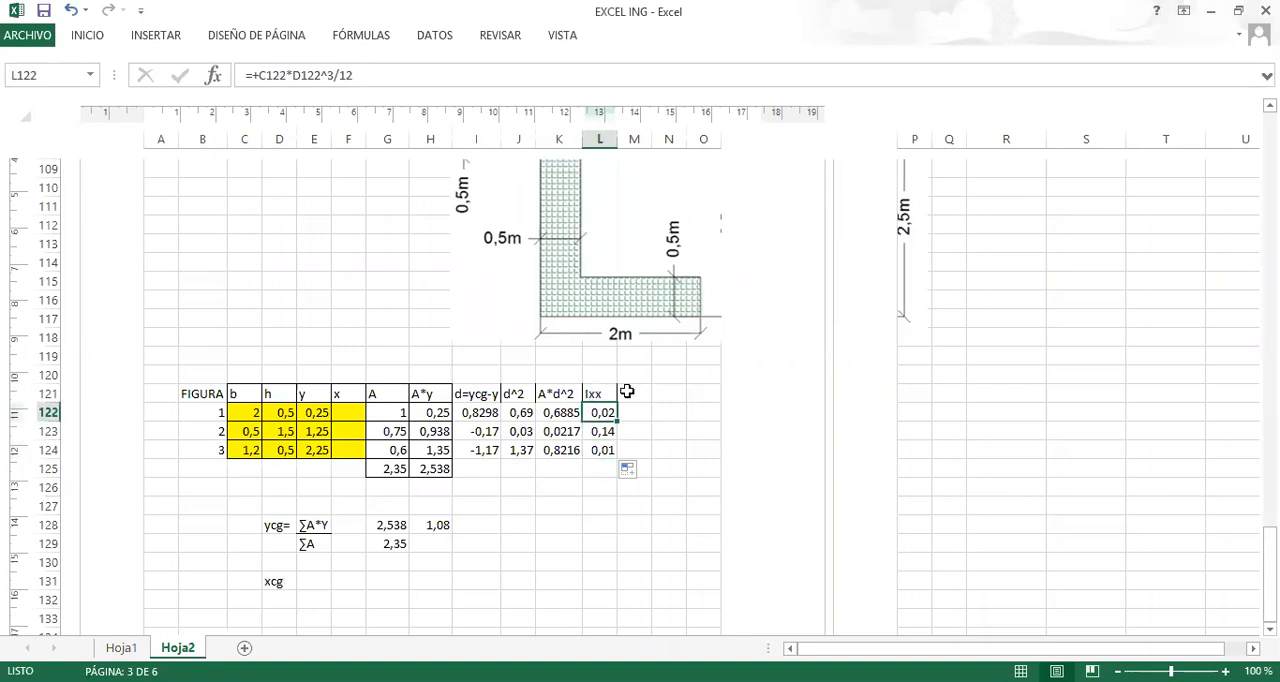
scroll(627, 392, "up", 16)
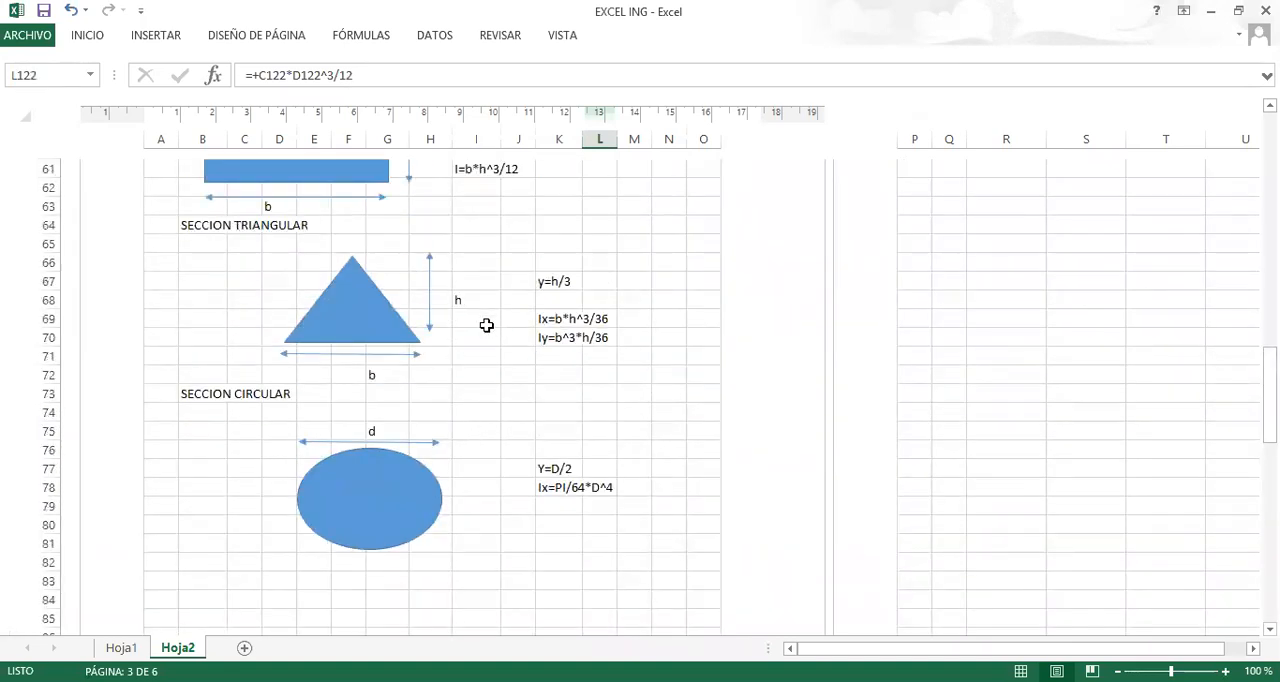
scroll(486, 325, "up", 1)
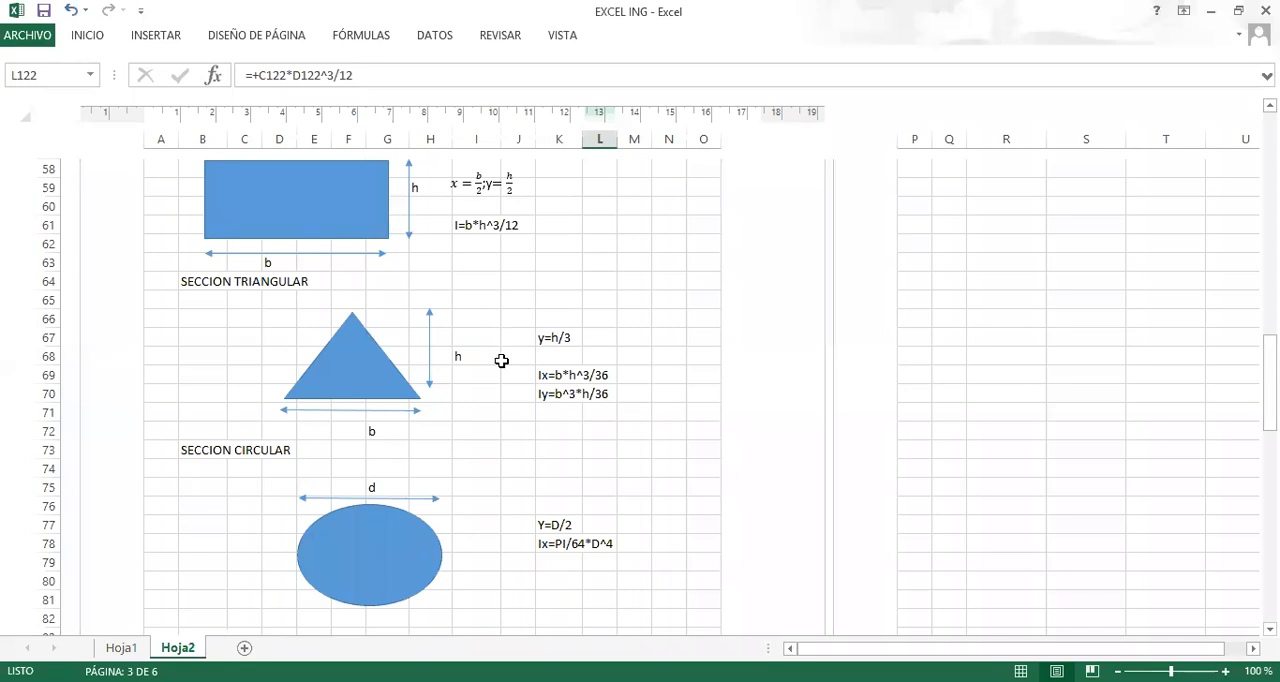
scroll(501, 360, "down", 5)
scroll(501, 360, "down", 7)
scroll(501, 362, "down", 5)
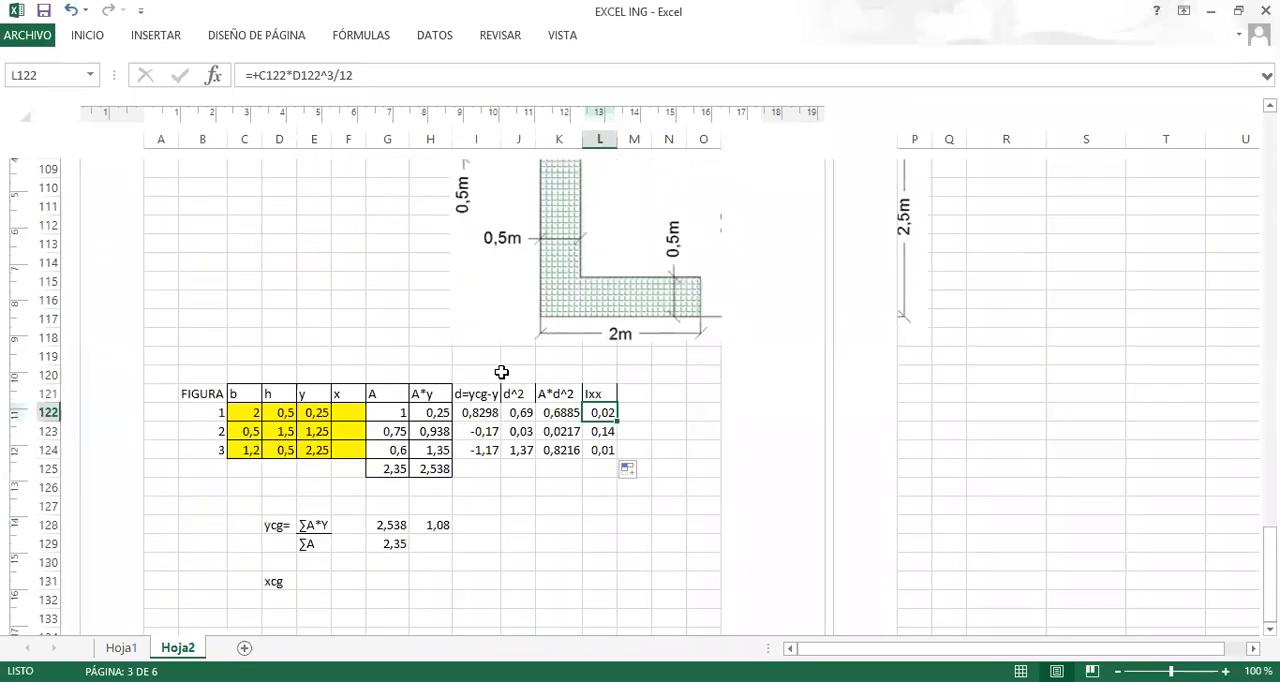
Shift the Z-section drawing slightly left so its dimensions fit within the page.
left_click_drag(522, 317, 498, 321)
Add the heading I=Ixx+A*d^2 in M121, beside the Ixx column.
left_click(638, 393)
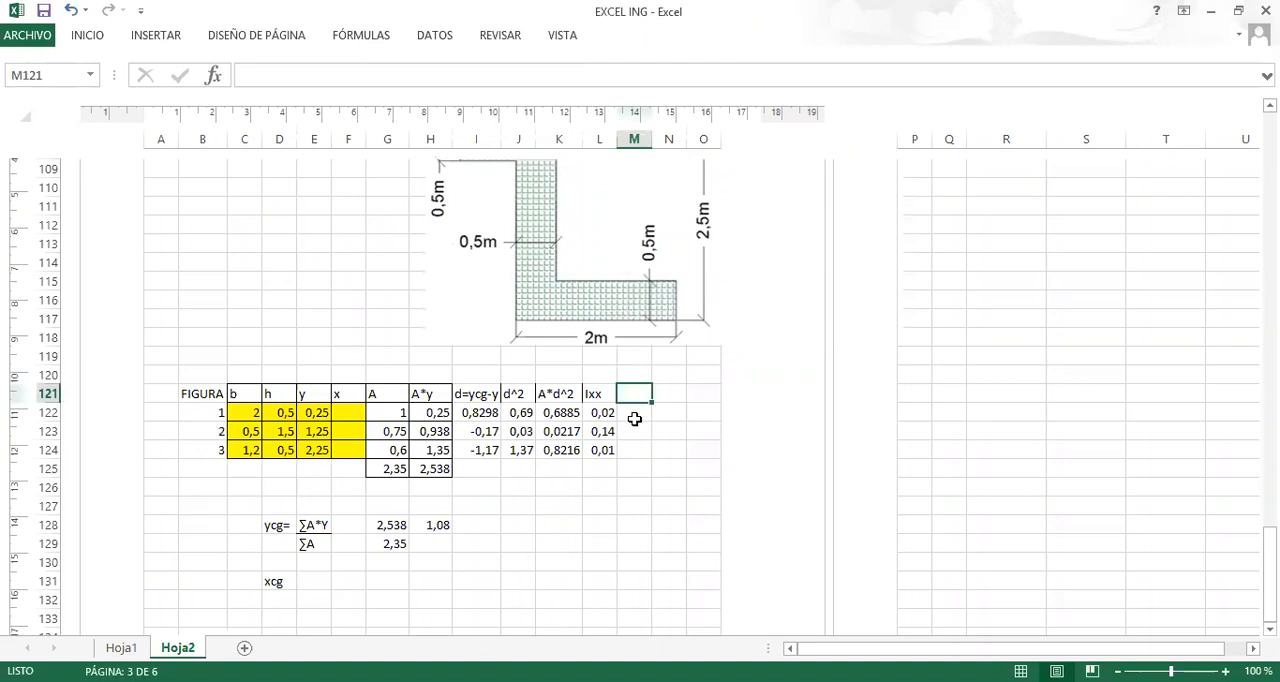
left_click_drag(652, 137, 666, 138)
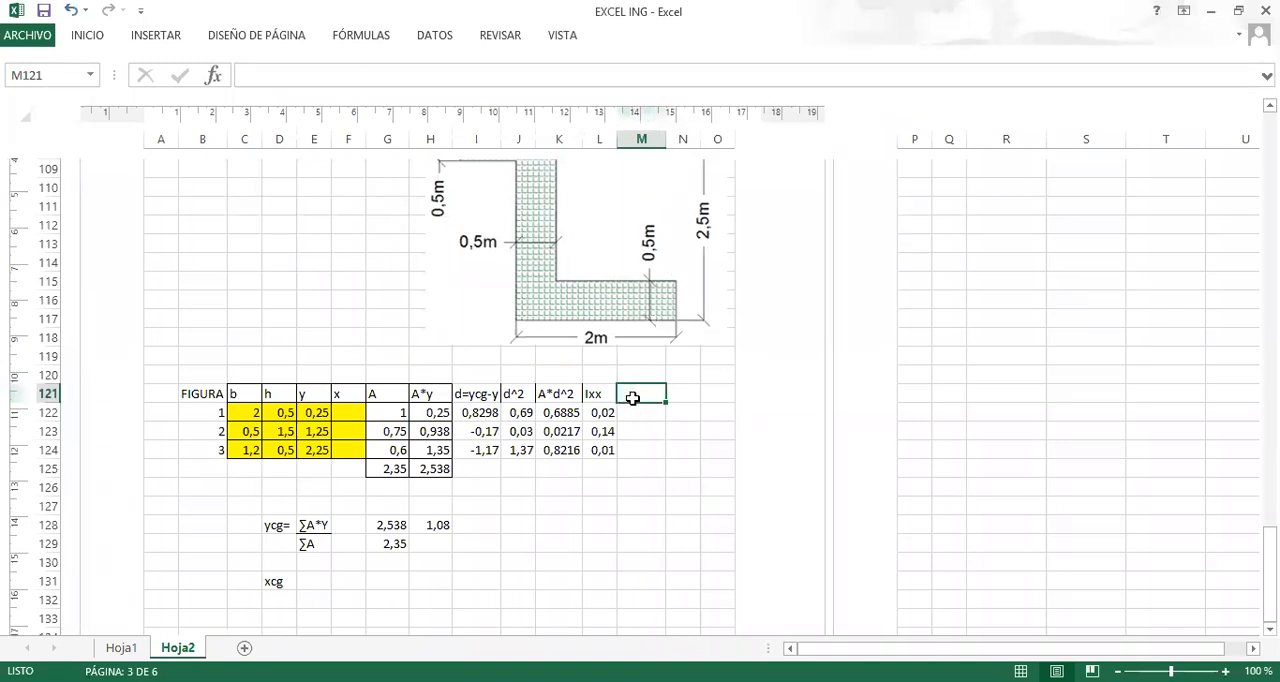
type("I=Ixx+")
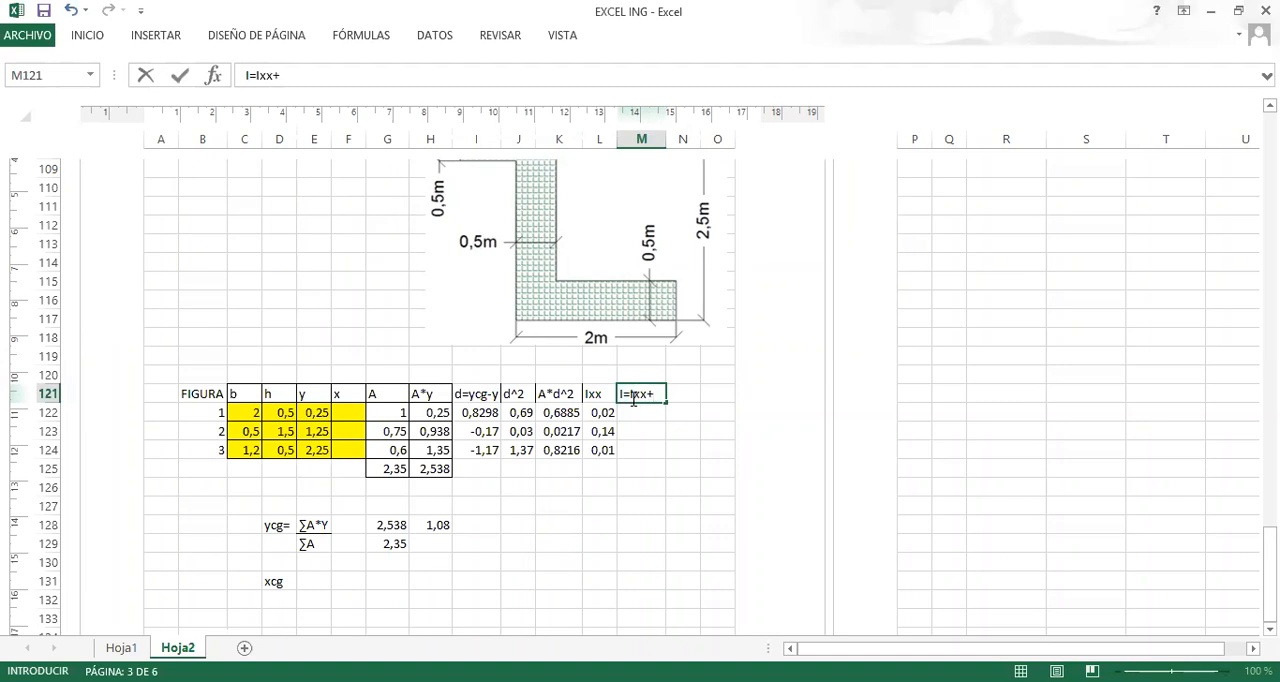
type("A*d^2")
Widen column M to fit its heading and shift the Z-section drawing left within the page.
left_click(665, 135)
left_click_drag(665, 135, 702, 136)
left_click_drag(594, 243, 506, 248)
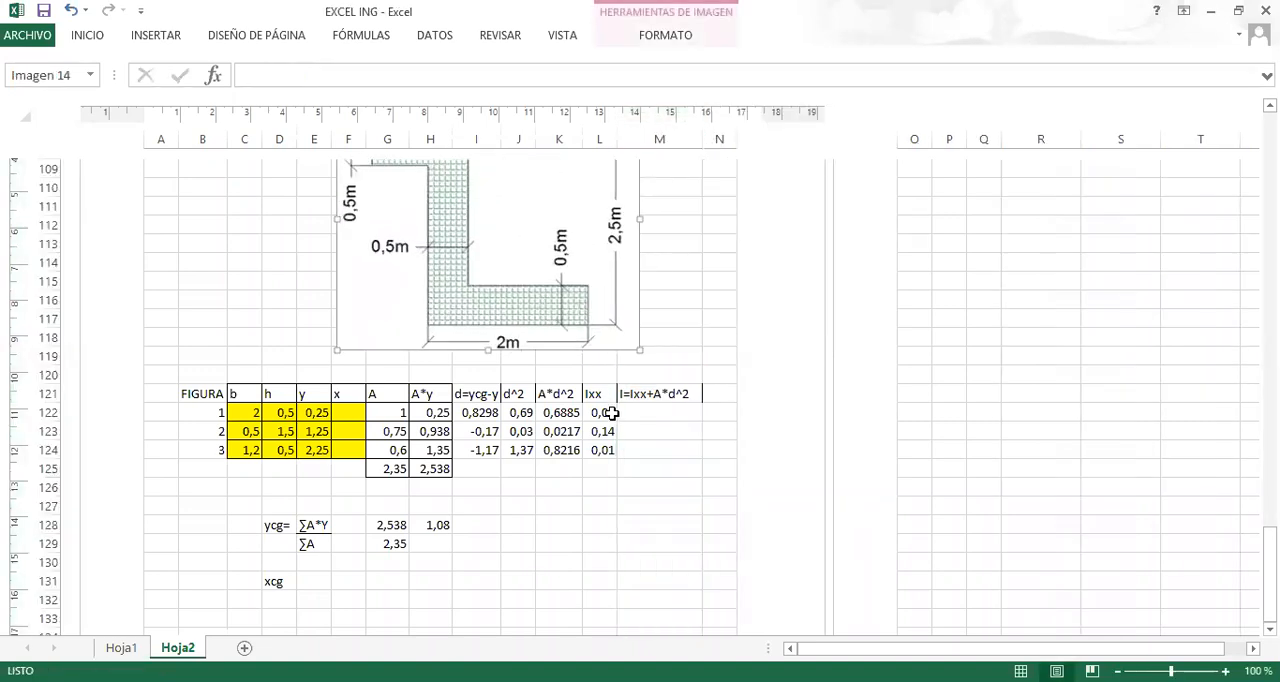
Enter the total inertia formula +L122+K122 in M122 and fill it down to M124.
left_click(676, 428)
left_click(667, 411)
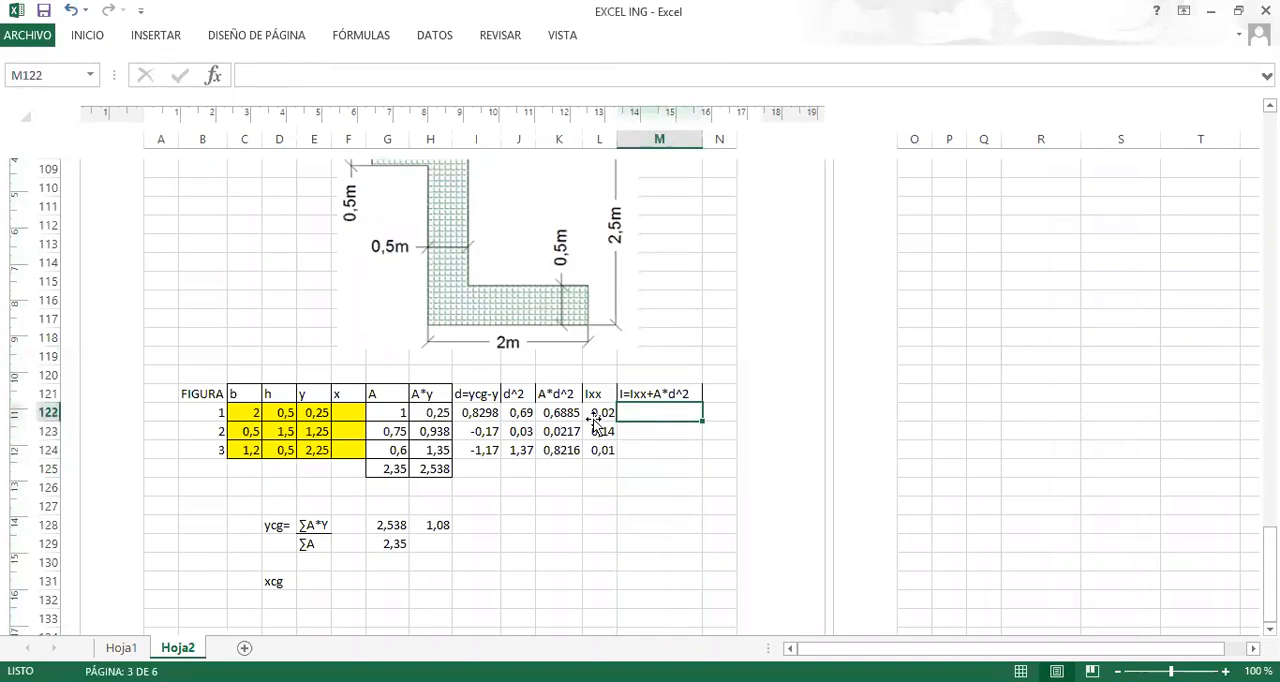
type("+")
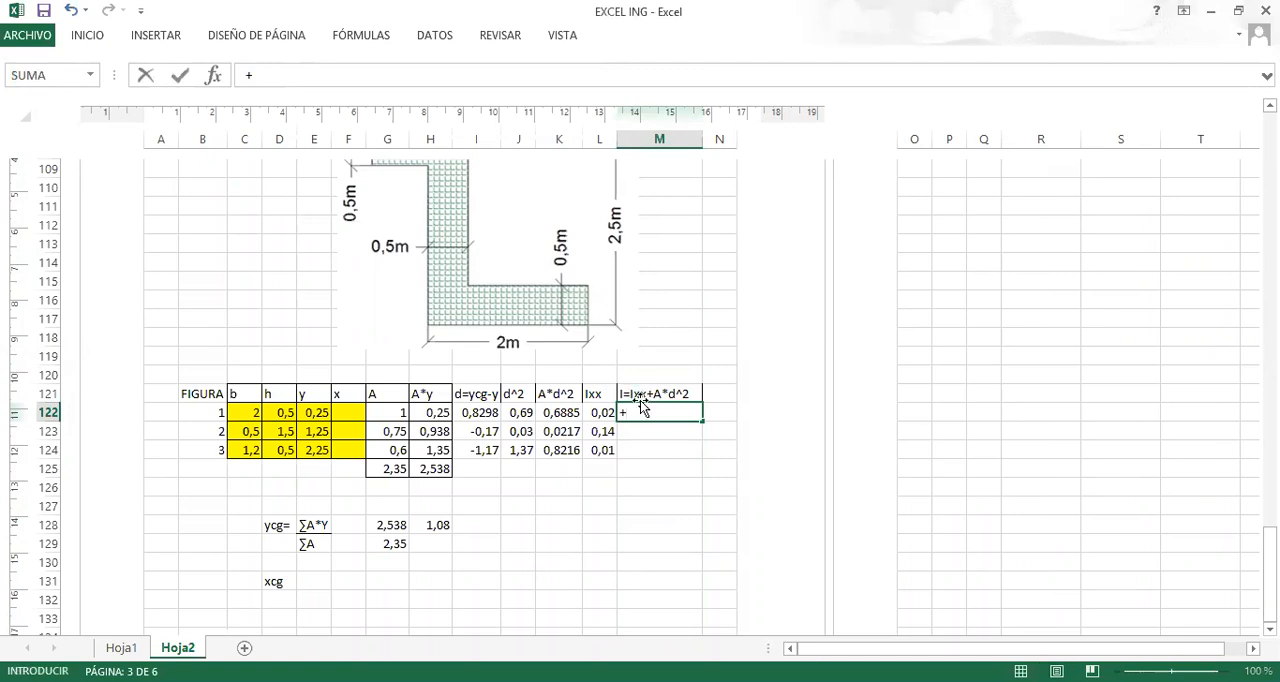
left_click(605, 413)
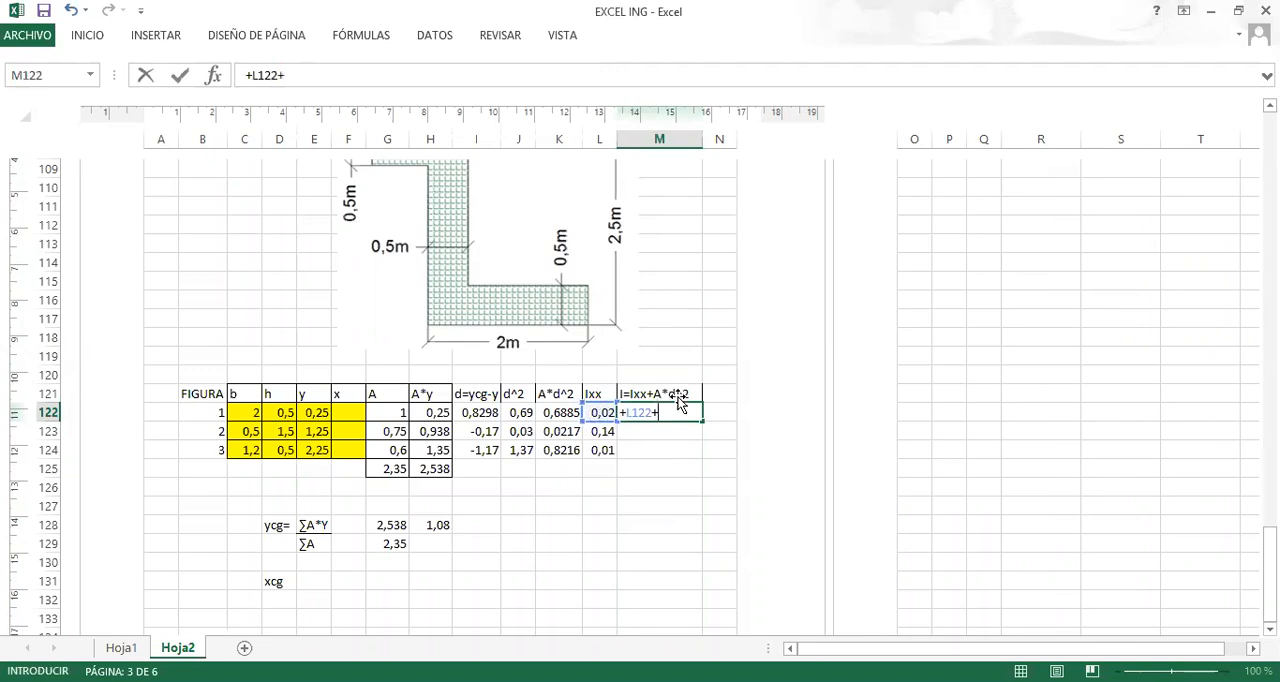
left_click(563, 412)
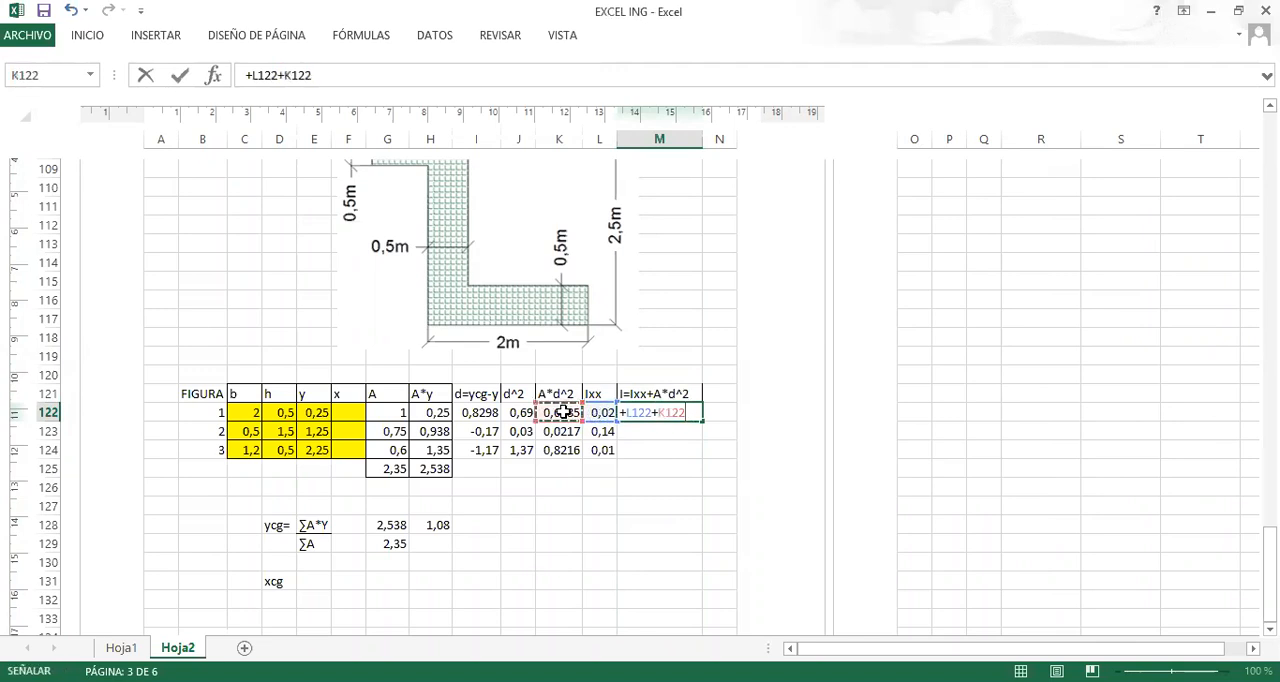
key("Return")
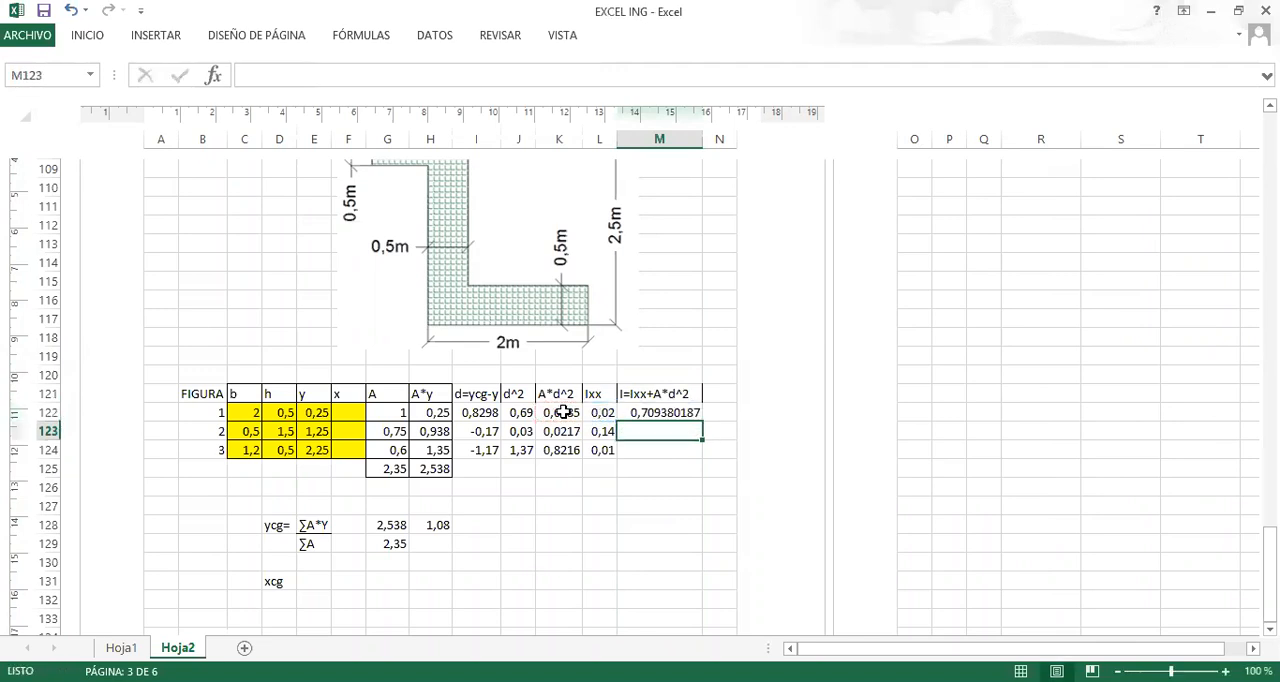
left_click(676, 416)
left_click_drag(702, 420, 700, 452)
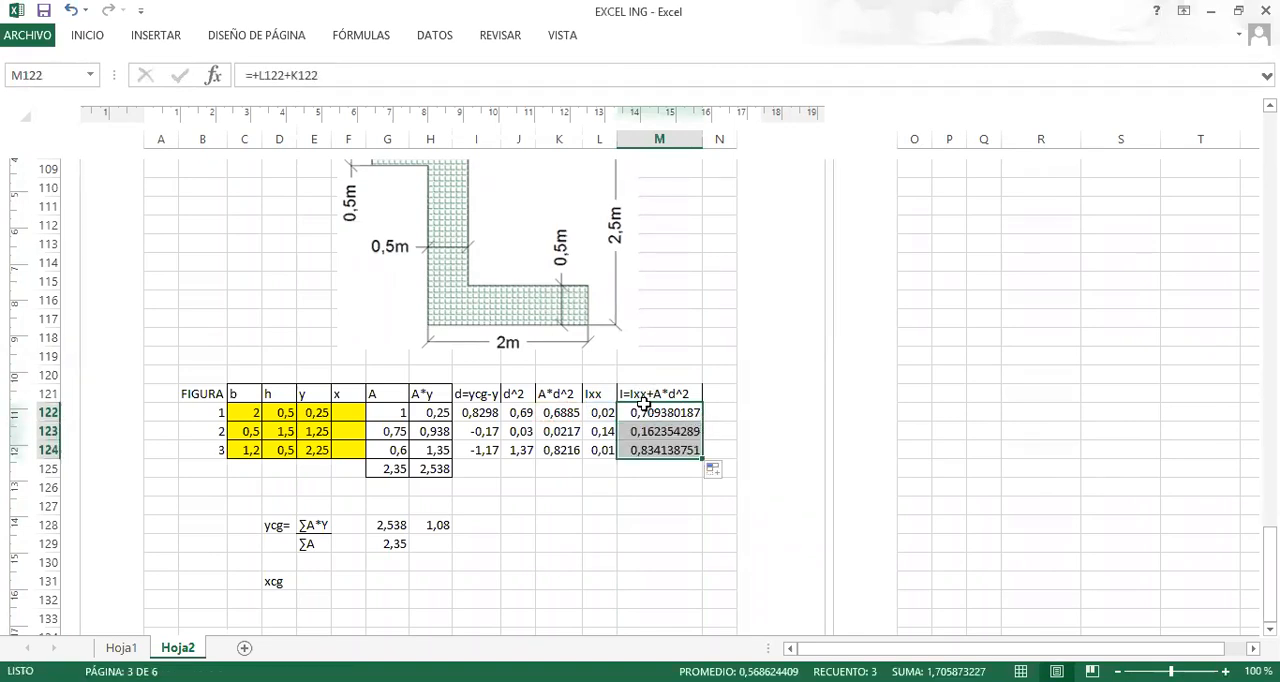
Add the label Ixxg= in J128, on the same row as the ycg calculation.
left_click(644, 469)
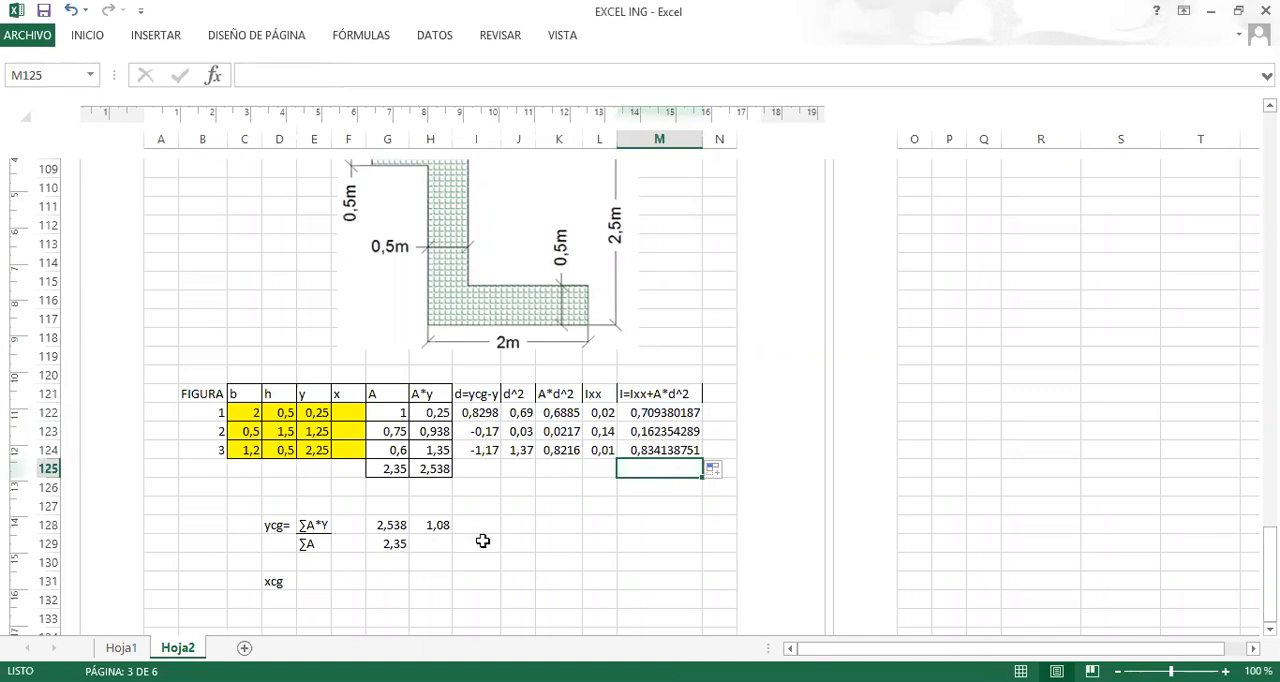
left_click(521, 527)
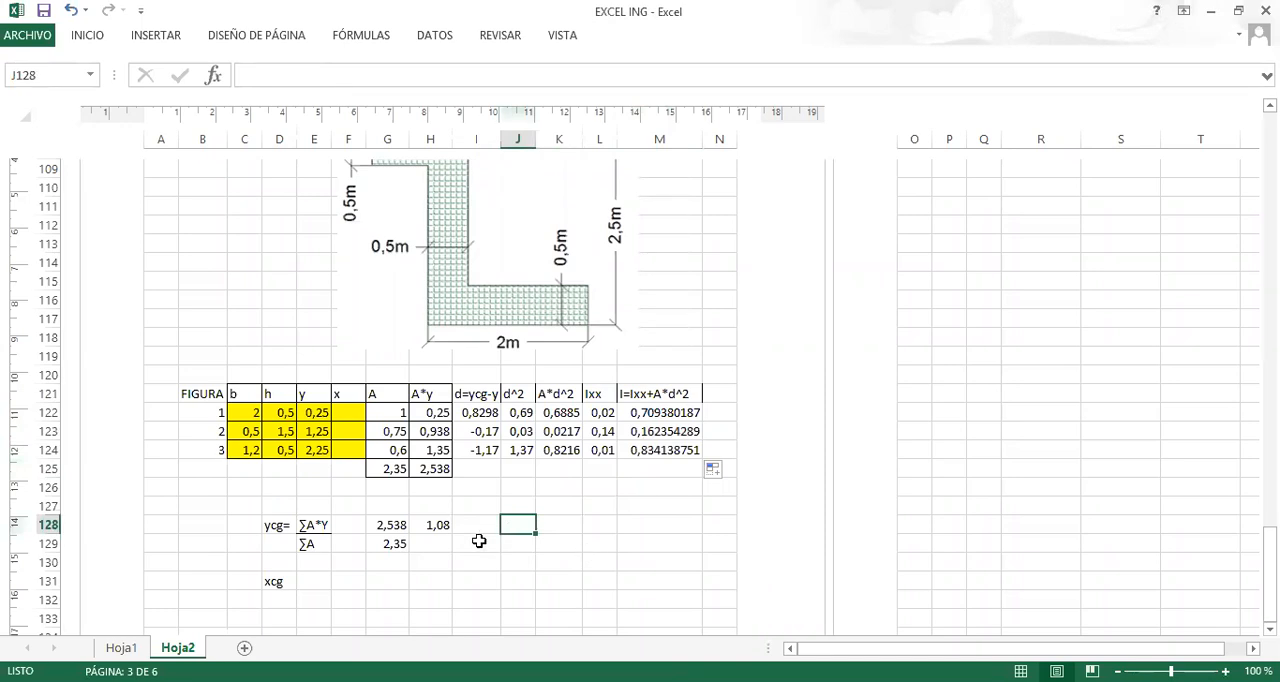
type("I")
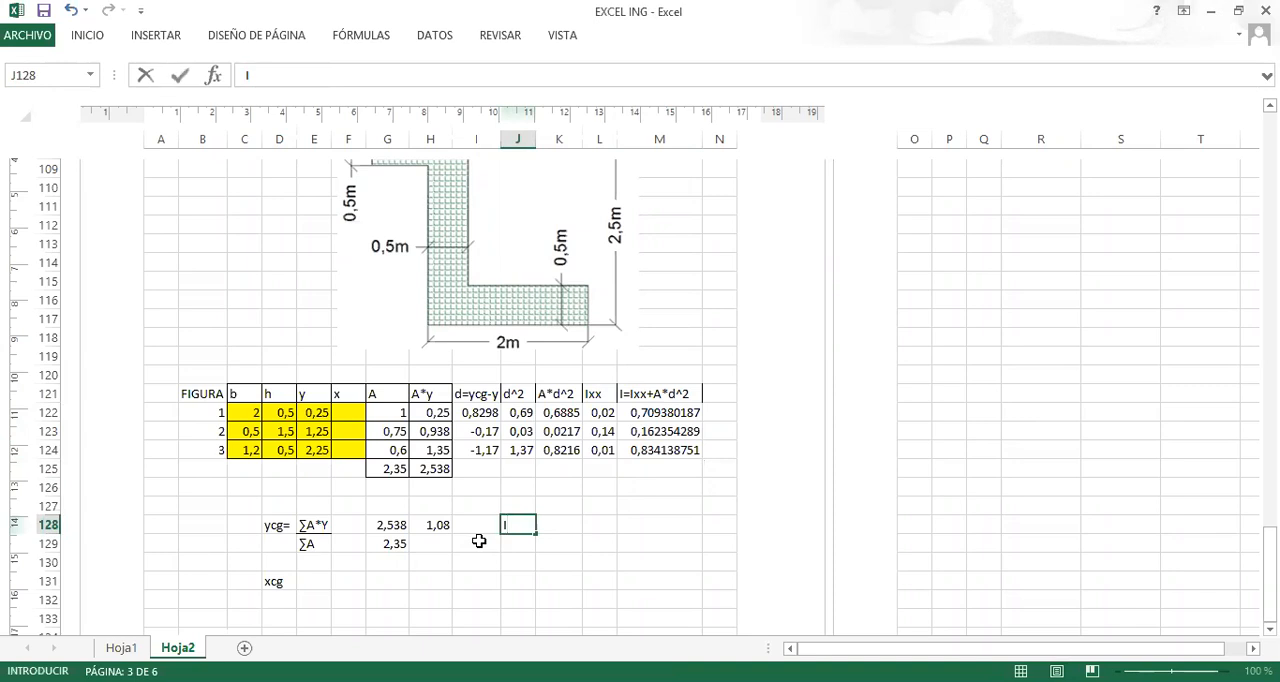
type("xxg=")
key("Return")
key("Right")
key("Up")
key("Up")
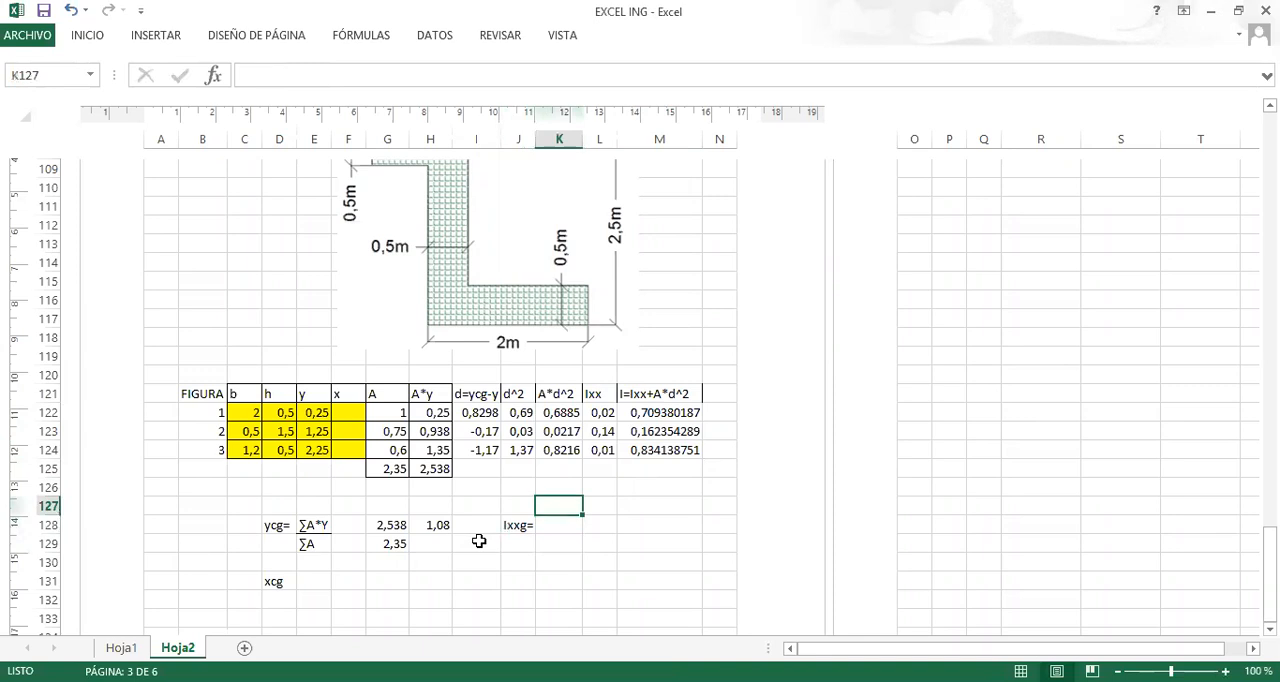
Copy the ∑A*Y label from E128 to K128 and edit the copy to read ∑Ixx+A*d^2.
left_click(560, 530)
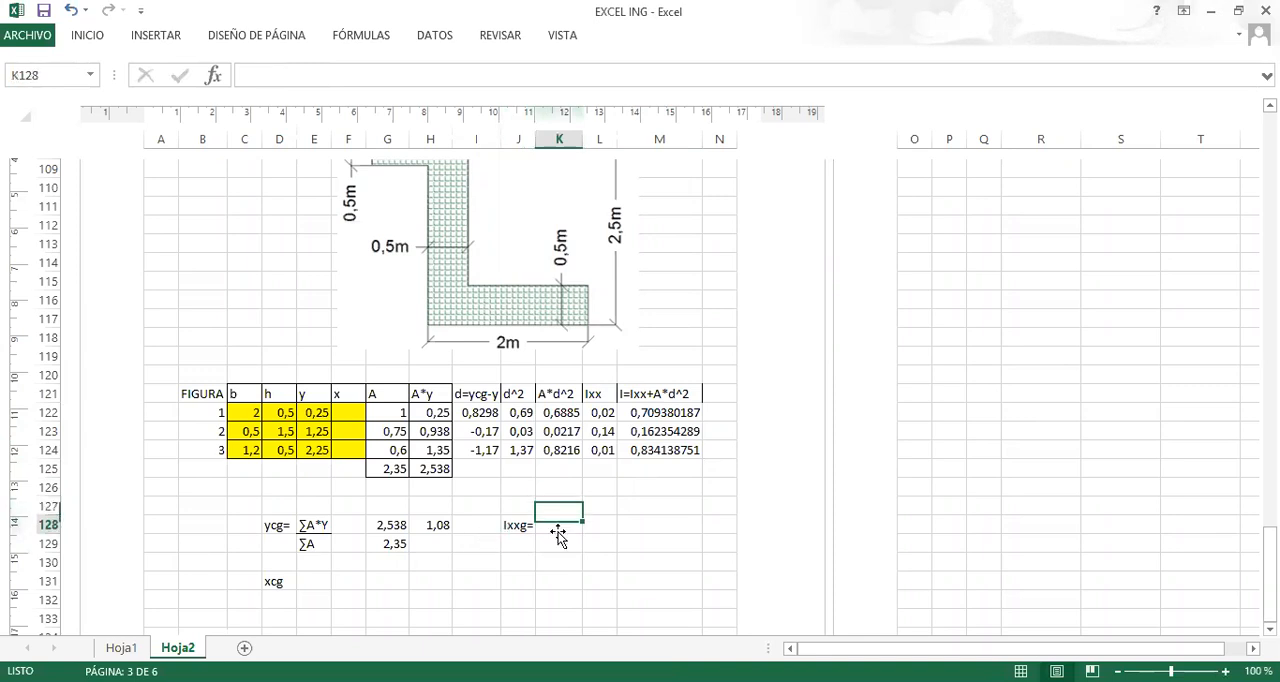
left_click(316, 521)
key("ctrl+c")
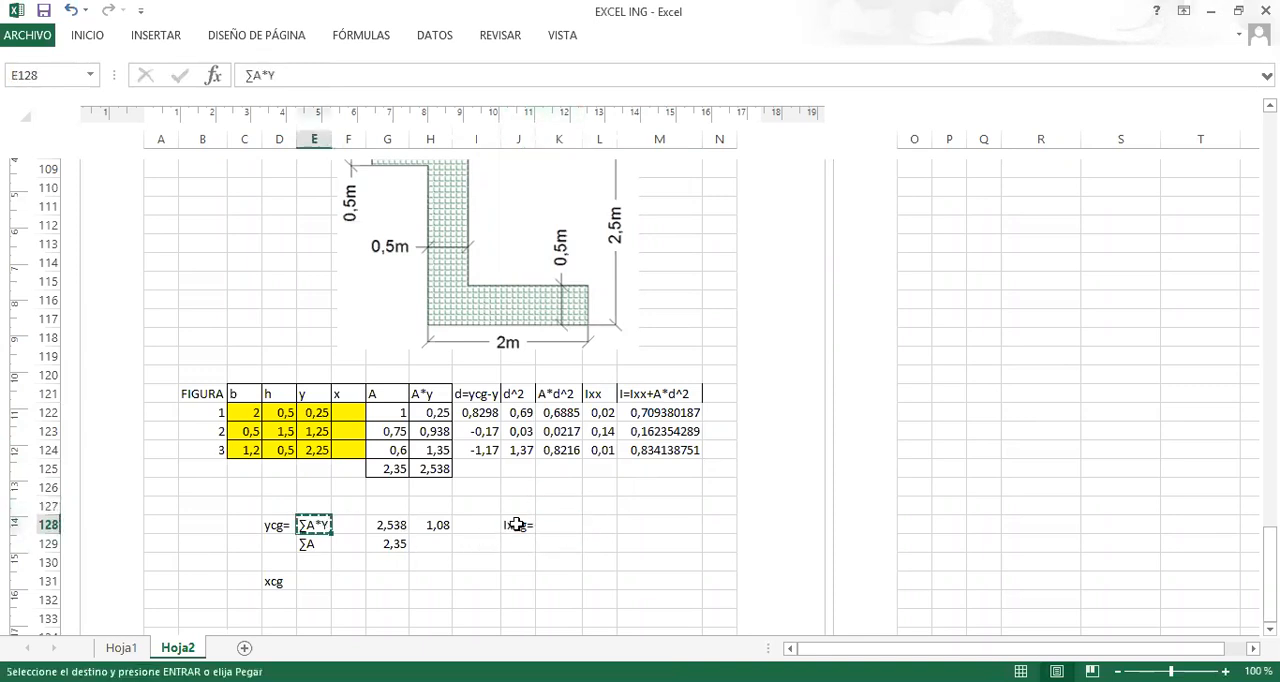
left_click(554, 525)
key("ctrl+v")
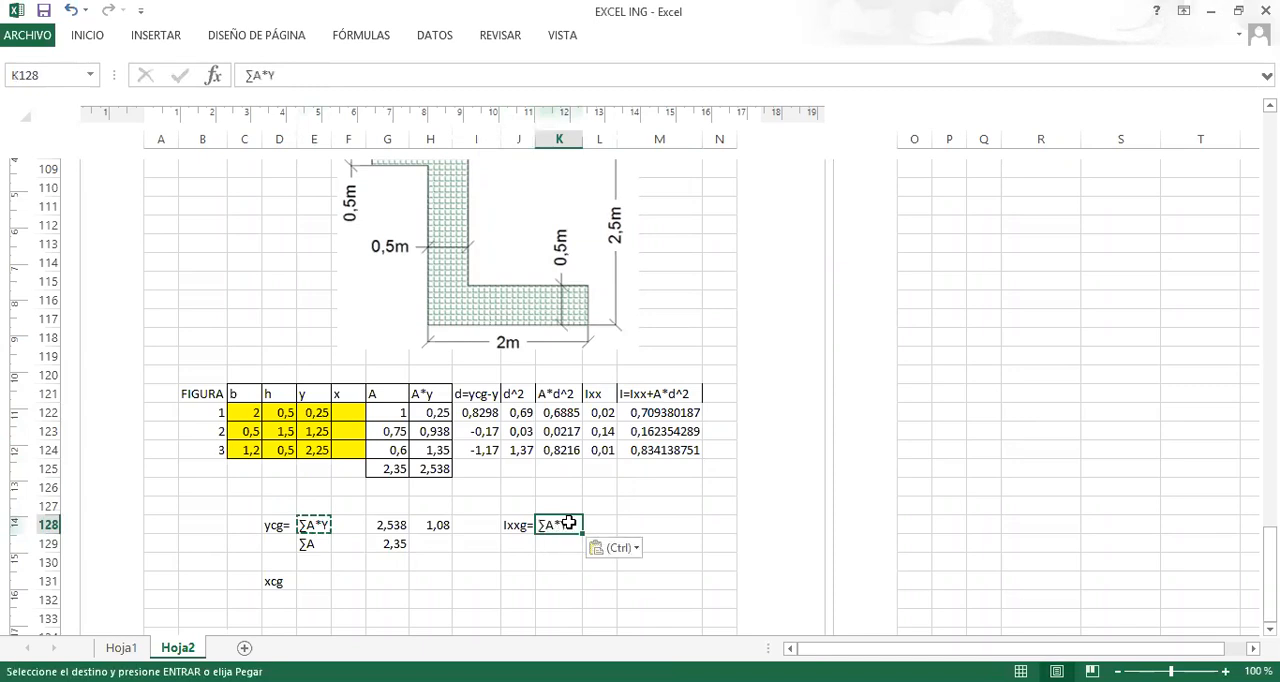
double_click(571, 524)
key("BackSpace")
key("BackSpace")
key("BackSpace")
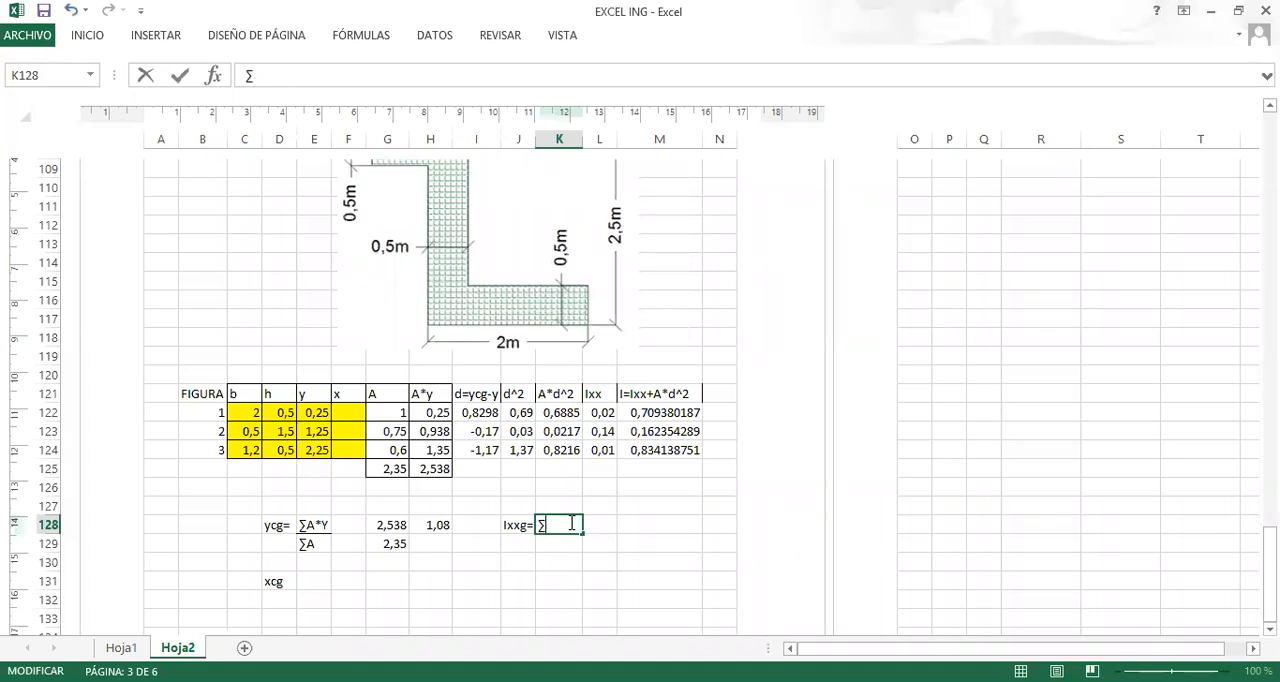
type("Ixx+A*d^2")
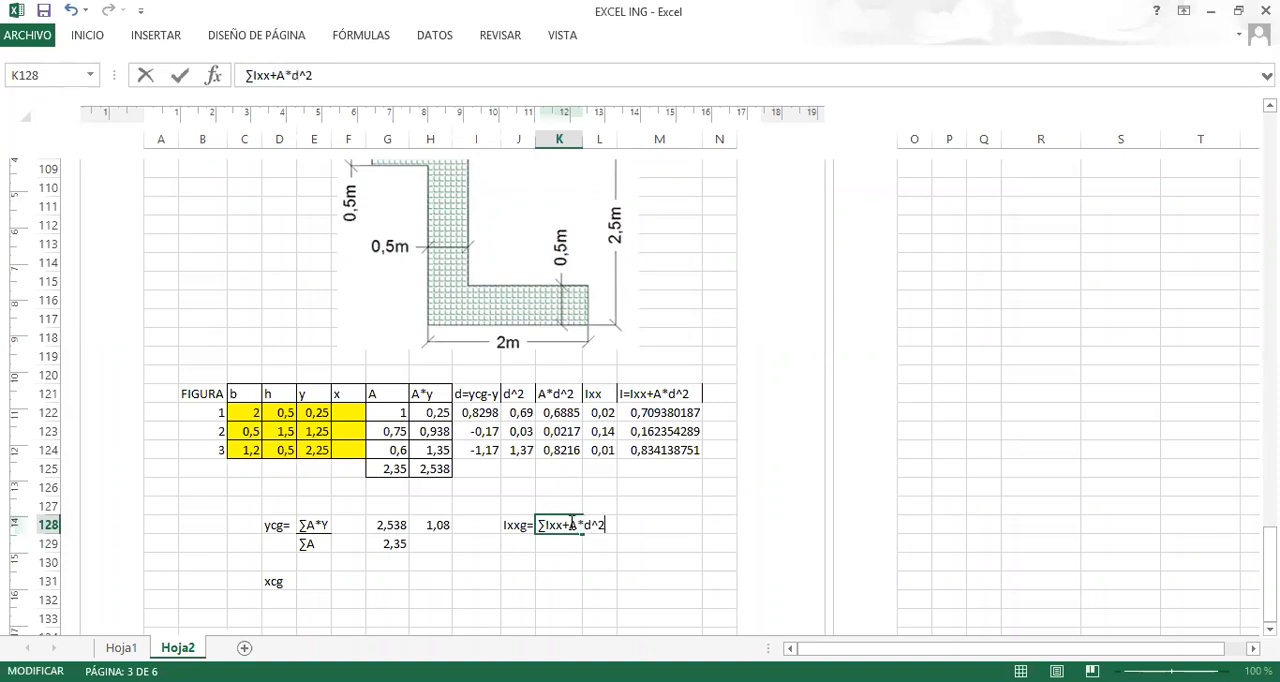
key("Return")
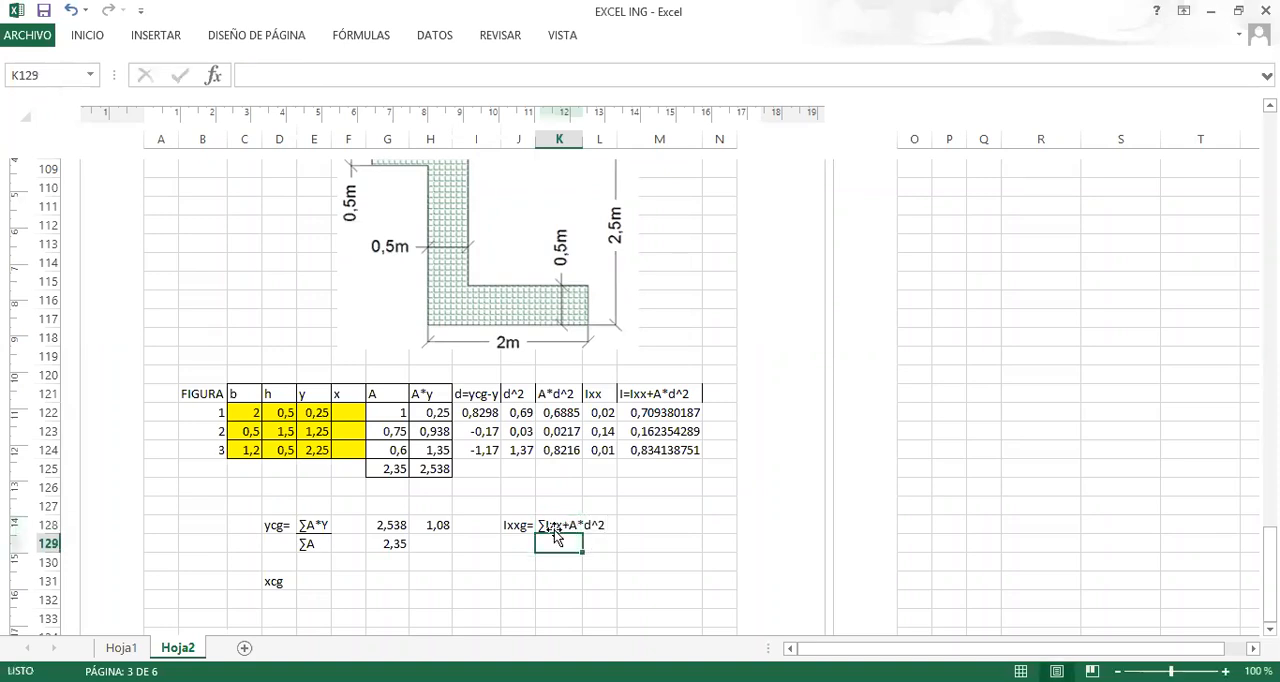
left_click(512, 526)
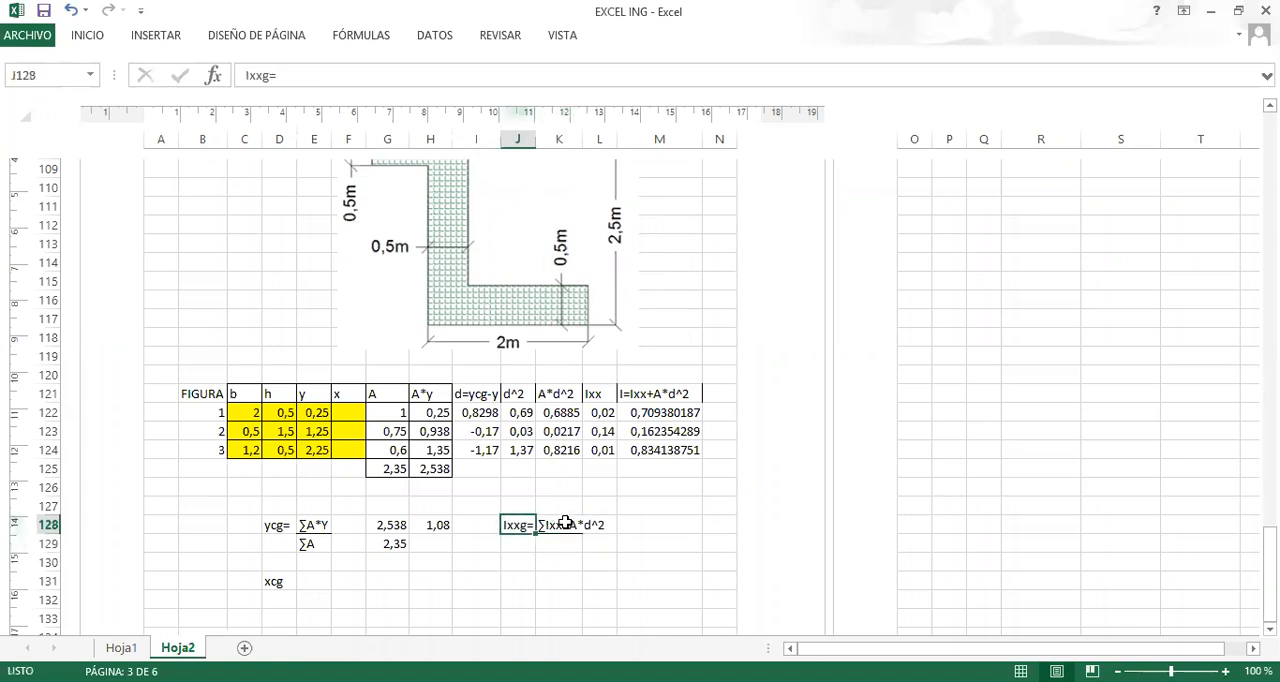
Total the inertia column in M125 with the SUMA function over M122:M124.
left_click(642, 466)
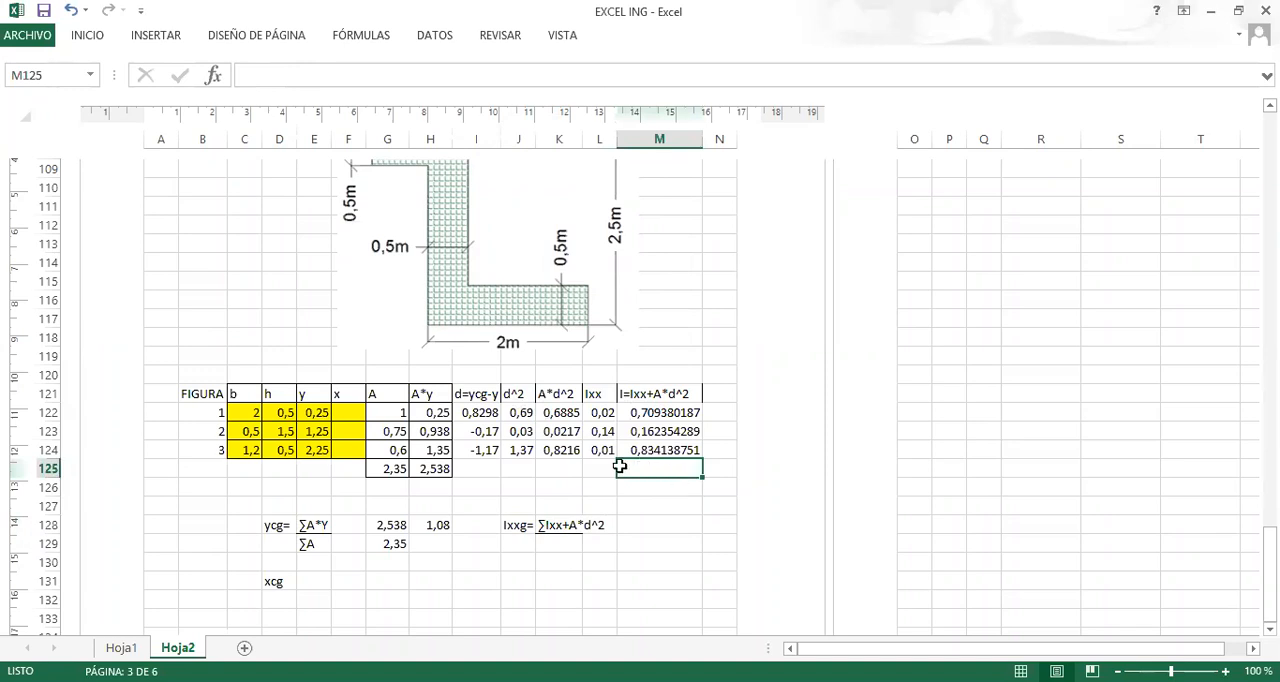
left_click(390, 470)
left_click(668, 470)
type("=")
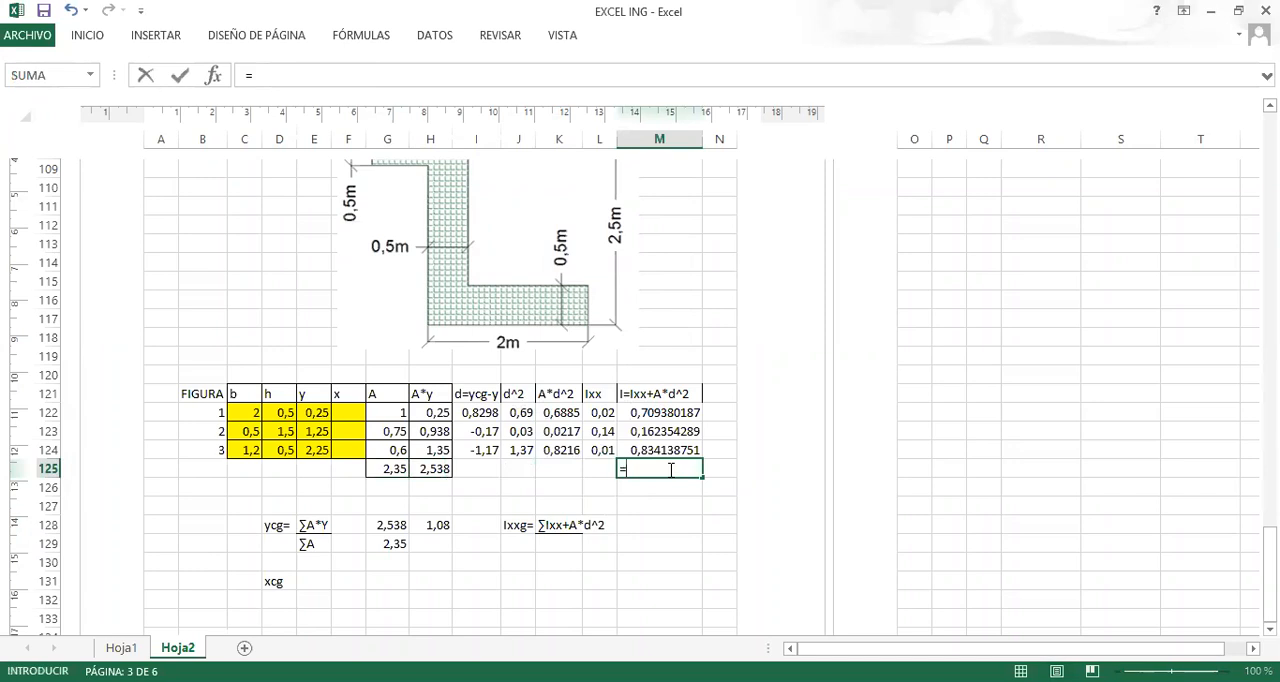
type("suma")
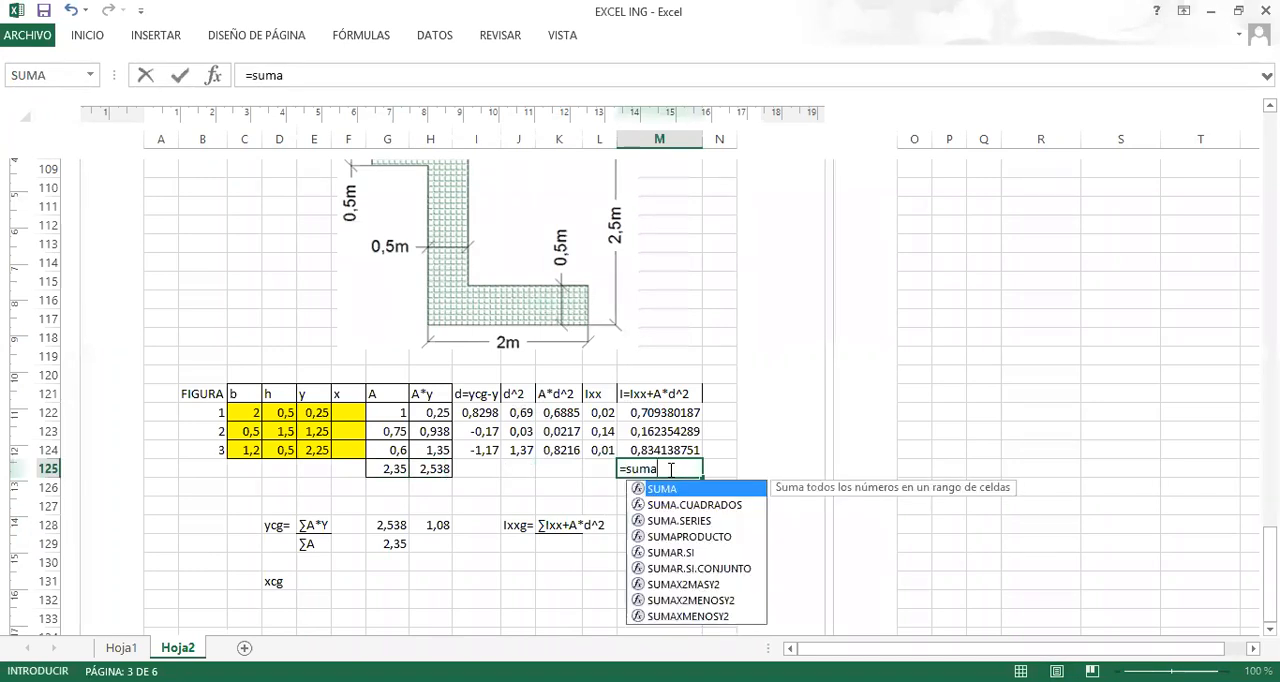
type("(")
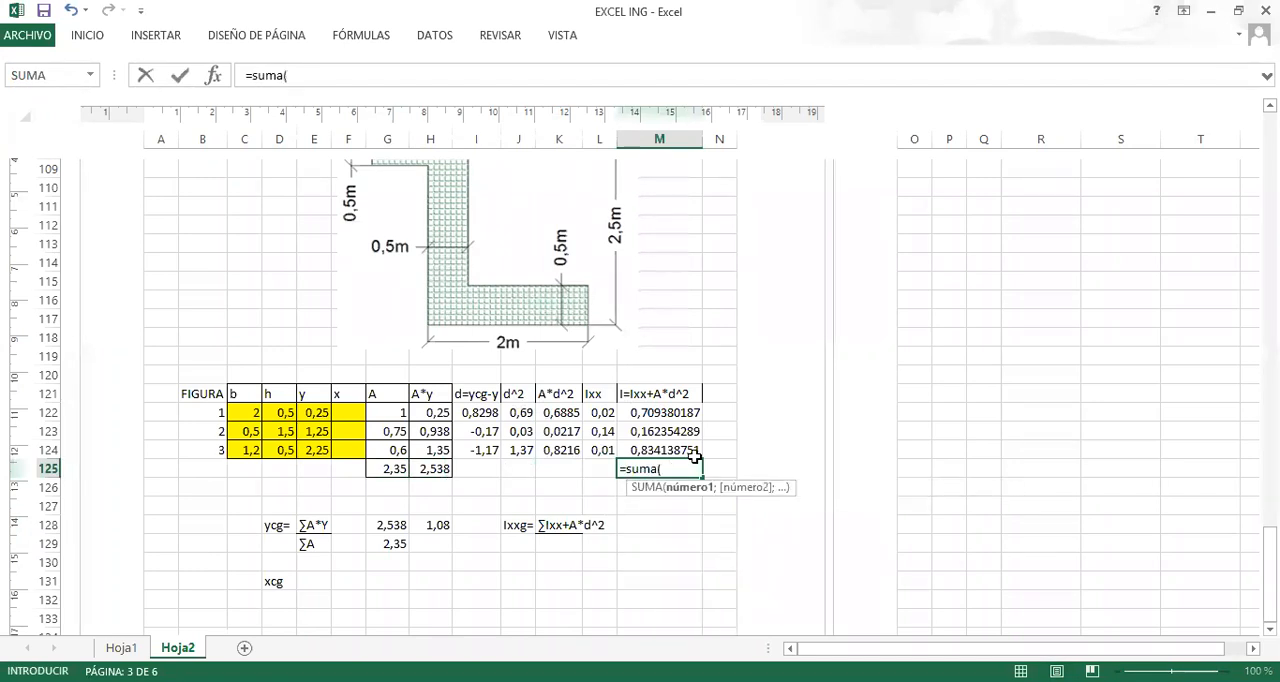
left_click(665, 413)
left_click_drag(665, 428, 662, 450)
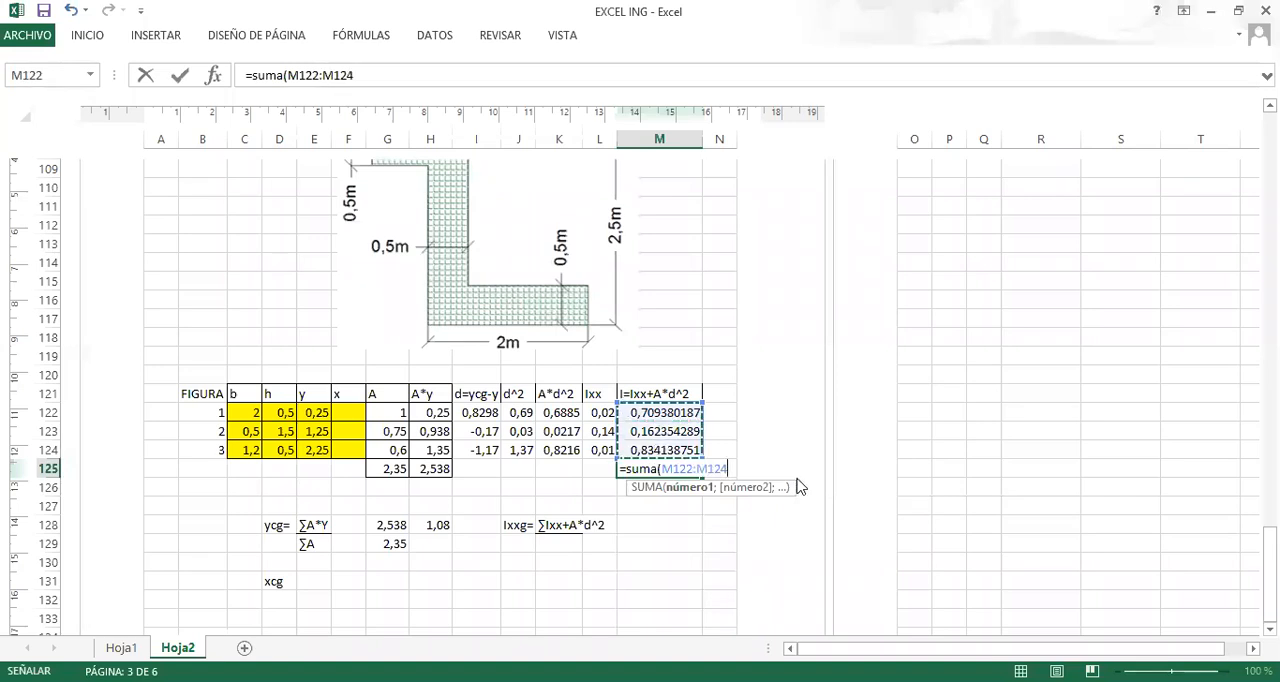
key("Return")
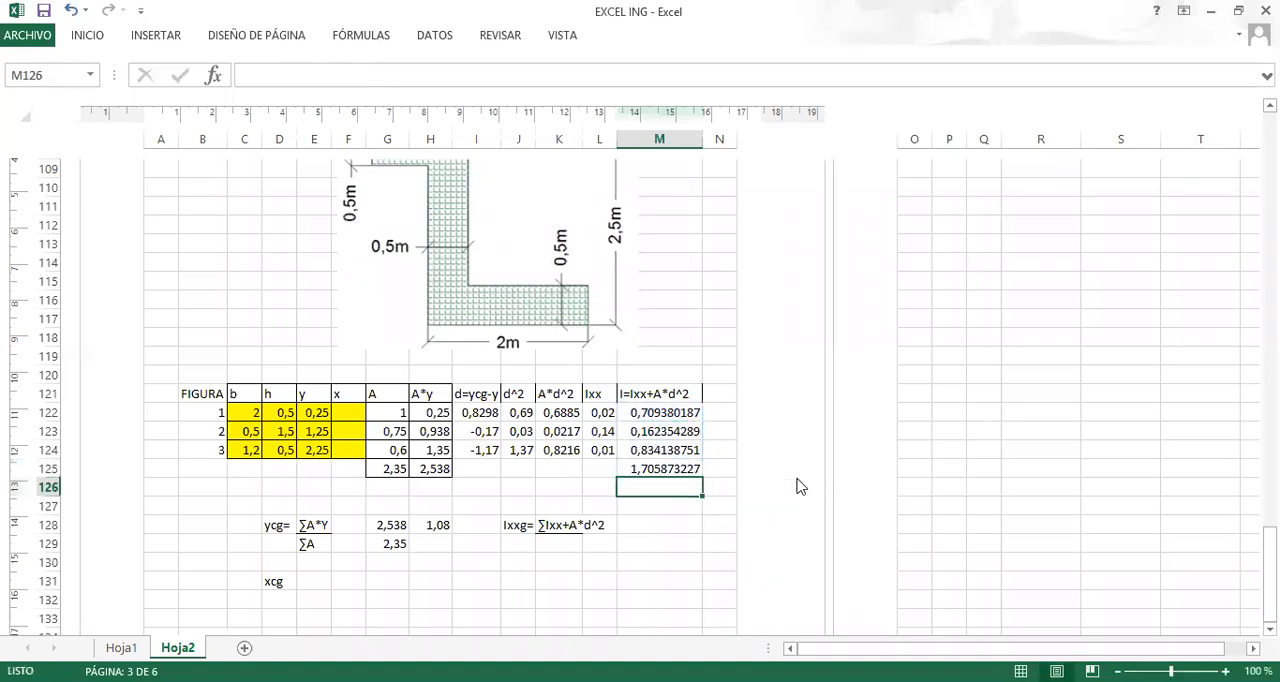
Reapply the M122:M124 total in M125 using AutoSum.
left_click(675, 470)
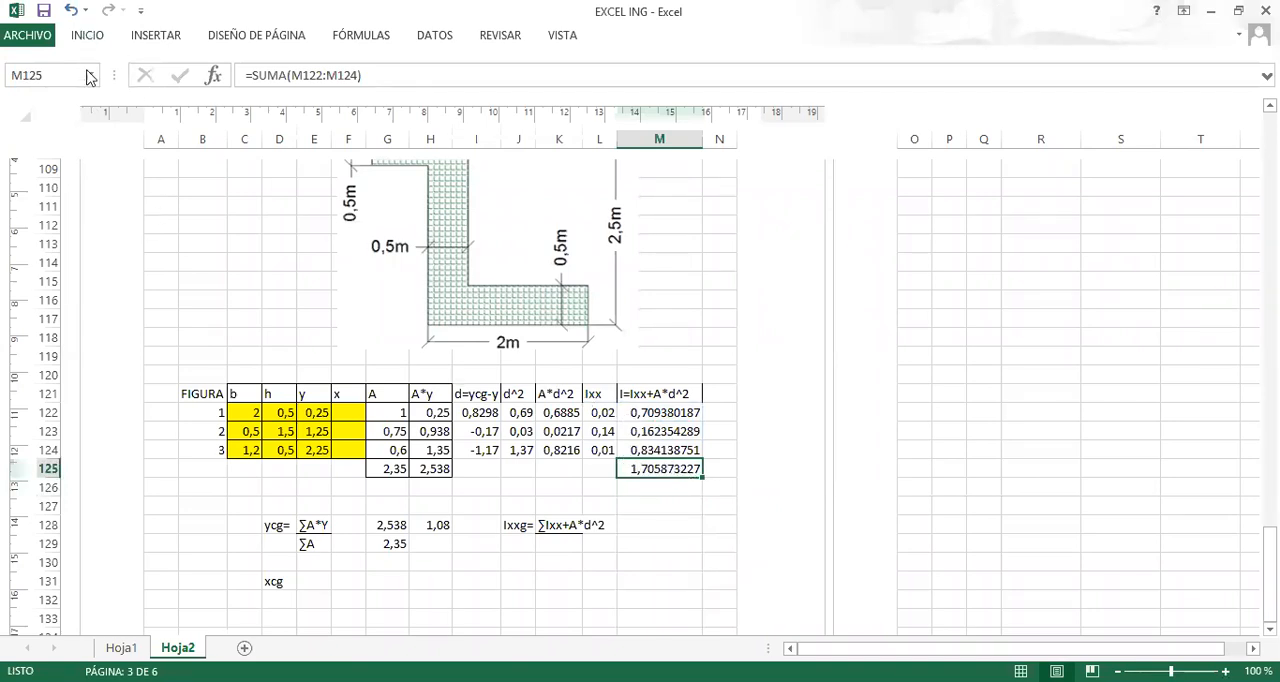
left_click(87, 38)
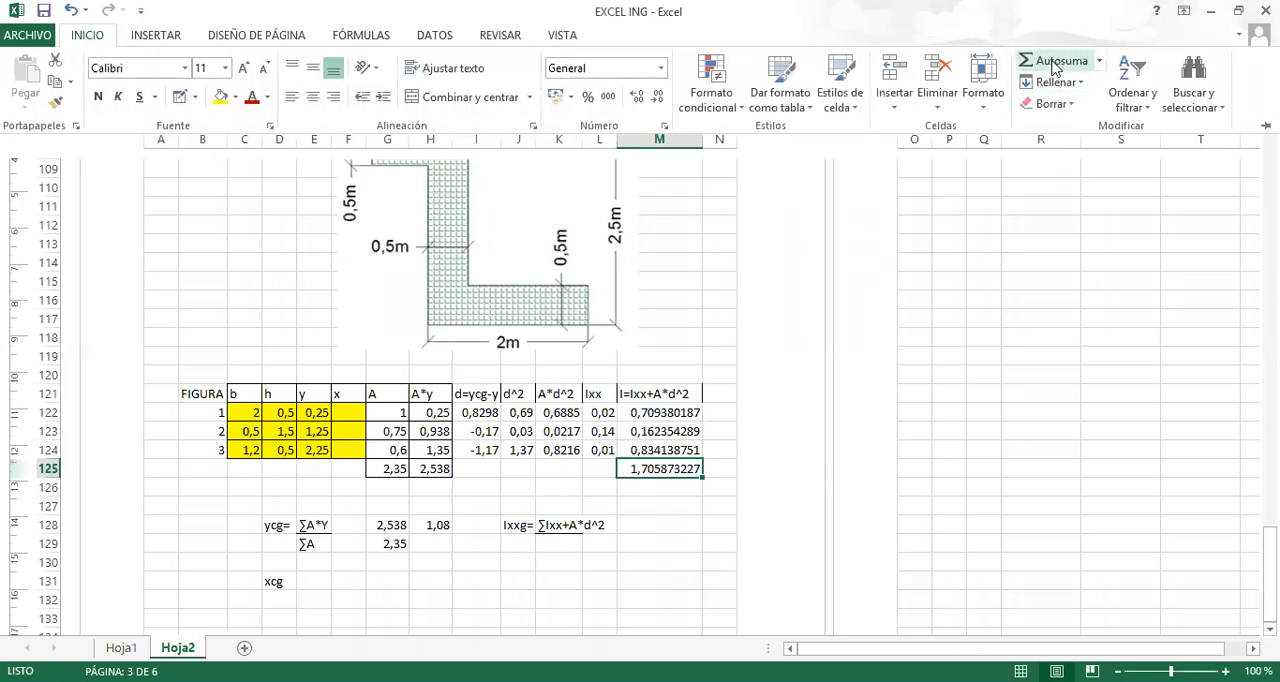
left_click(1055, 66)
key("Return")
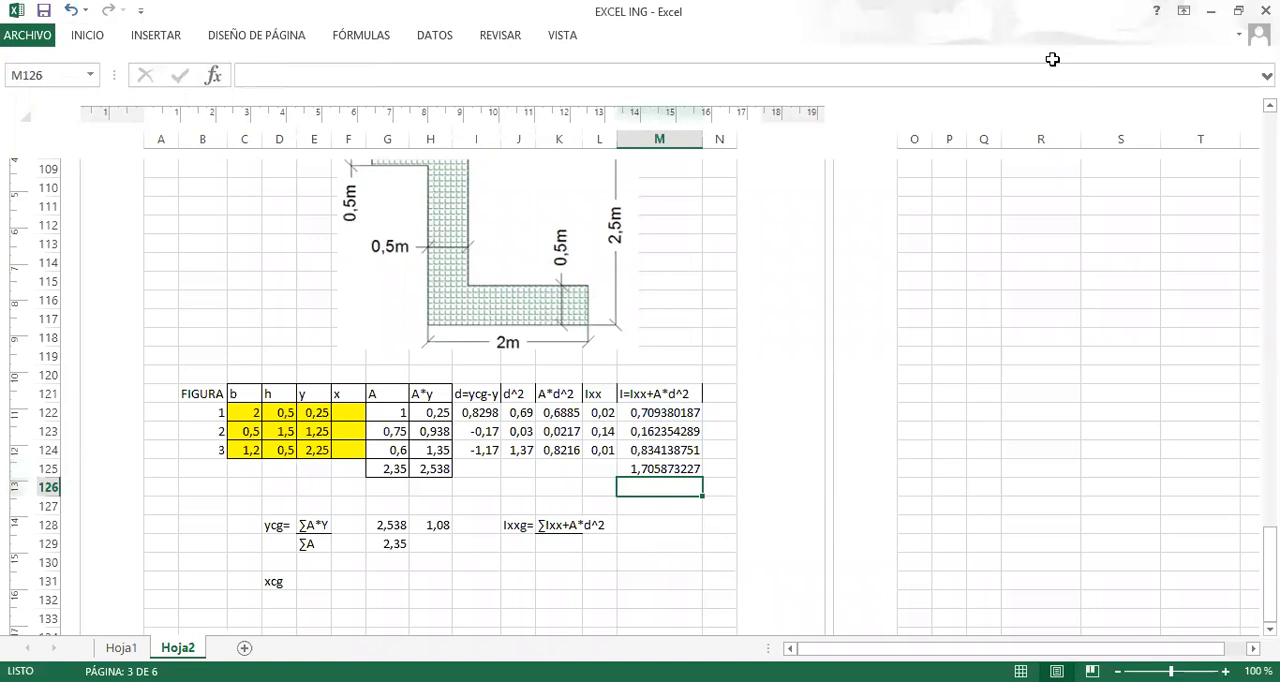
Link the Ixxg result in M128 to the inertia total with the formula =M125.
scroll(640, 540, "down", 1)
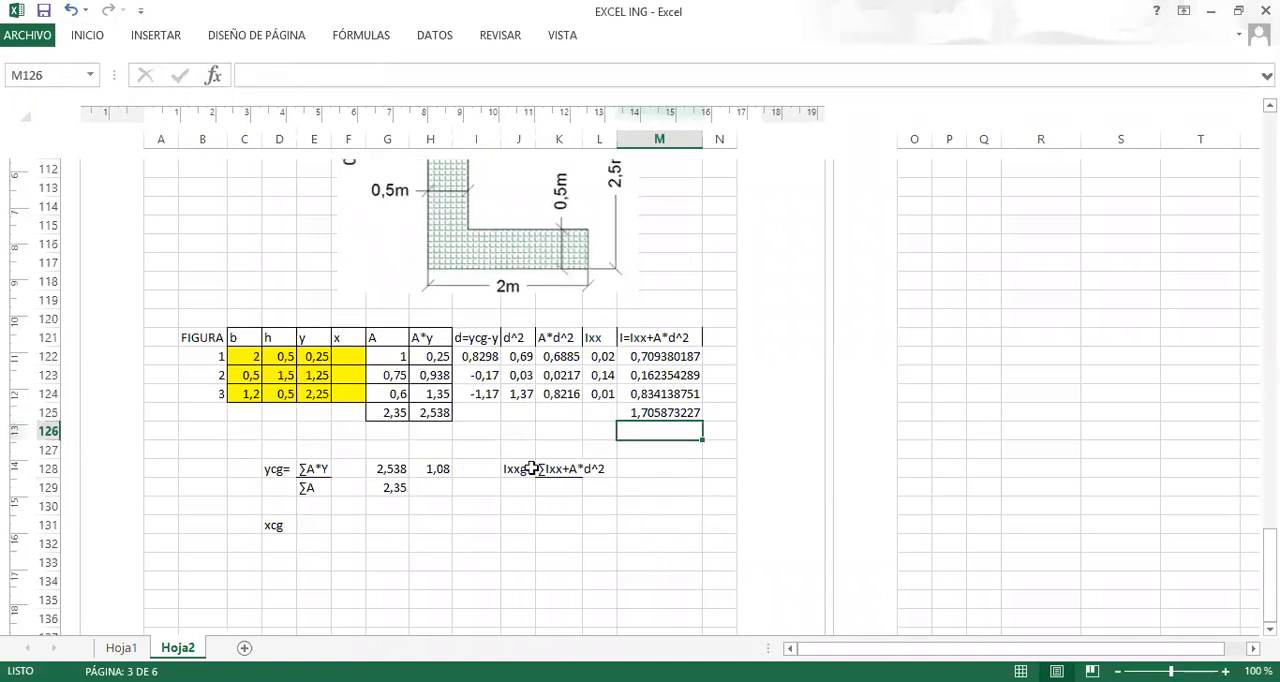
left_click(644, 468)
type("+")
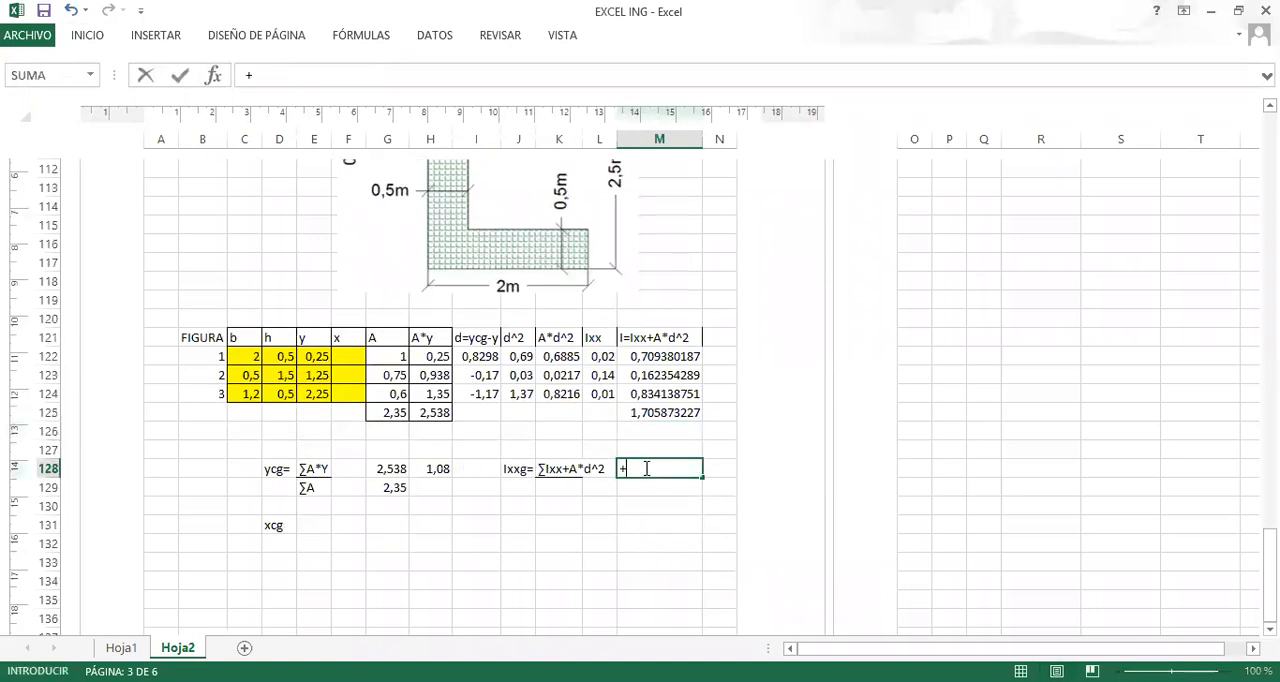
key("BackSpace")
type("=")
left_click(664, 408)
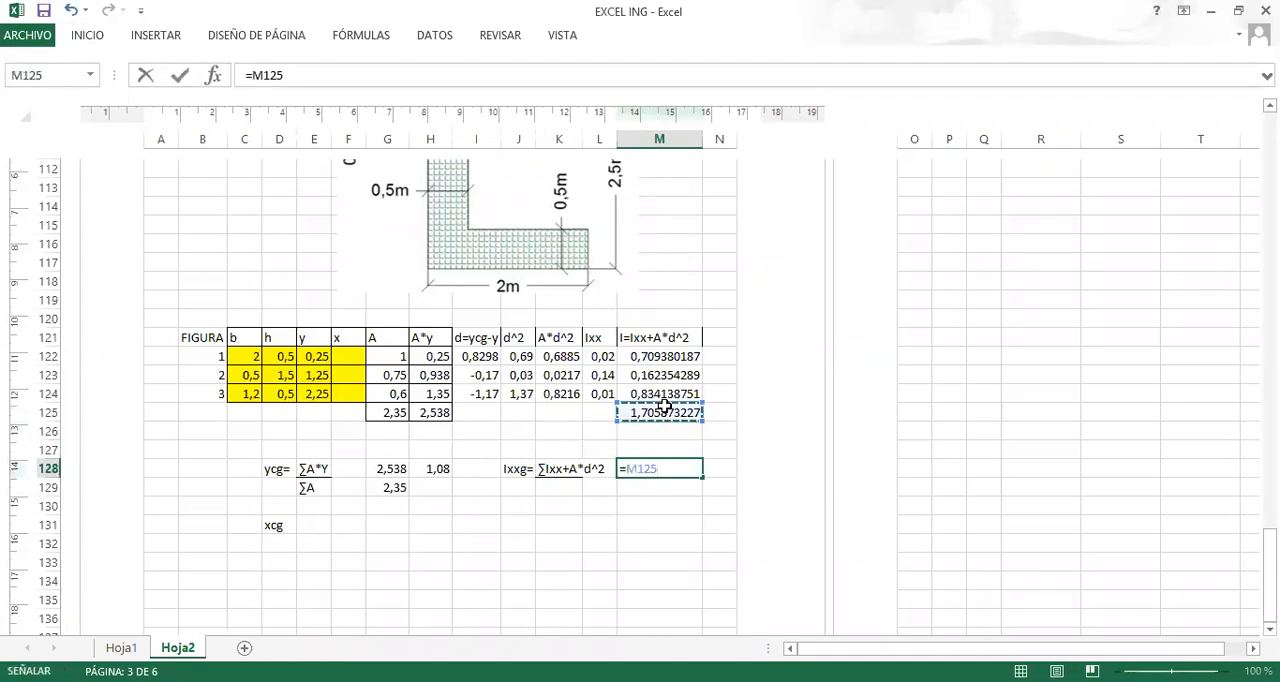
key("Return")
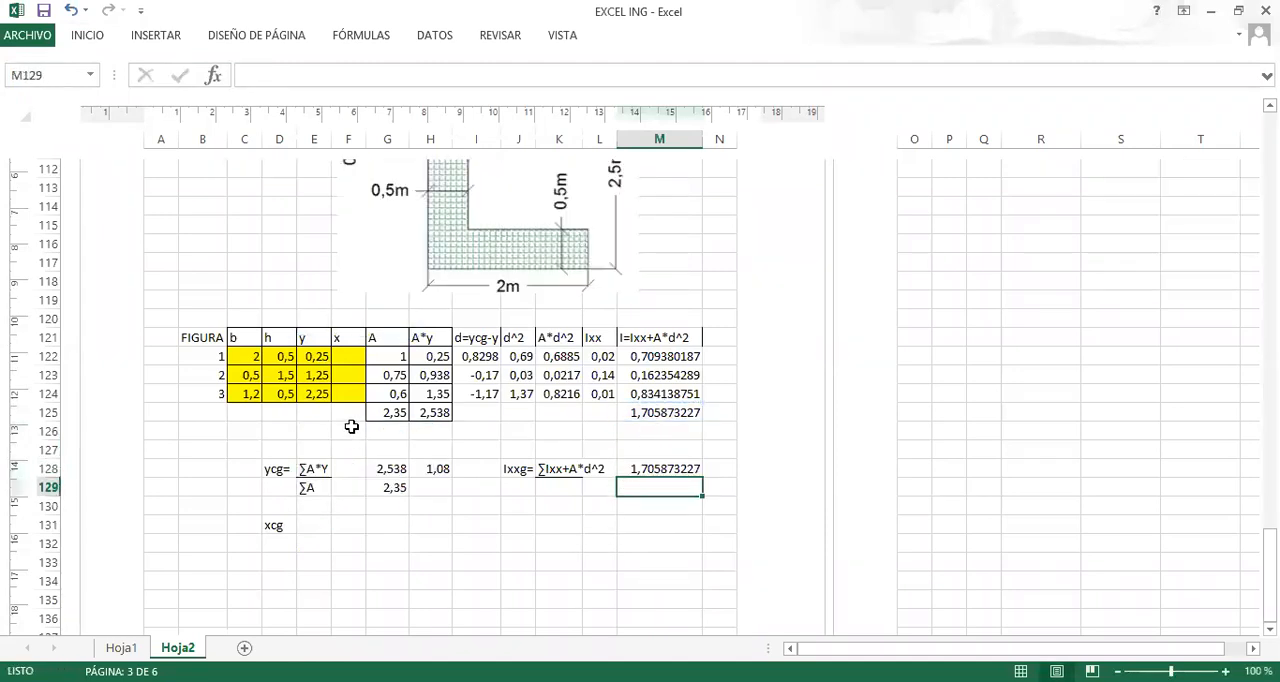
Add the unit m beside the ycg result in I128 and m4 beside the Ixxg result in N128.
scroll(345, 428, "up", 2)
scroll(450, 487, "down", 1)
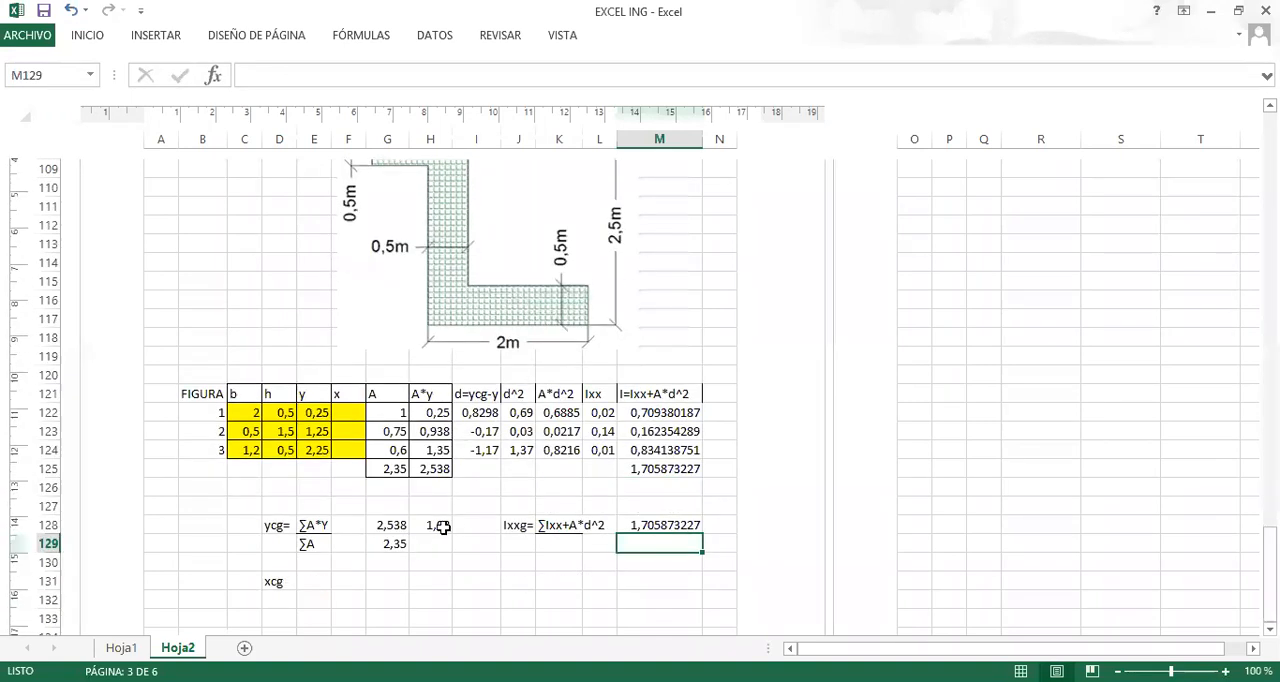
left_click(468, 524)
type("m")
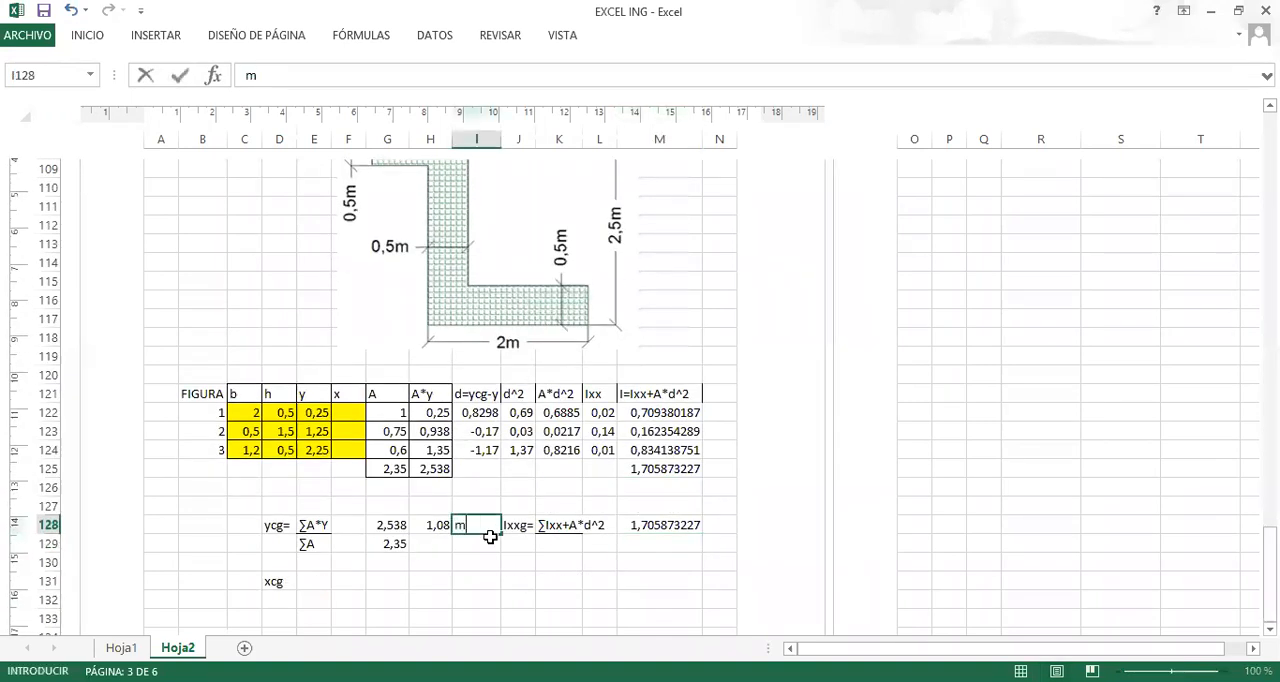
left_click(718, 530)
type("m")
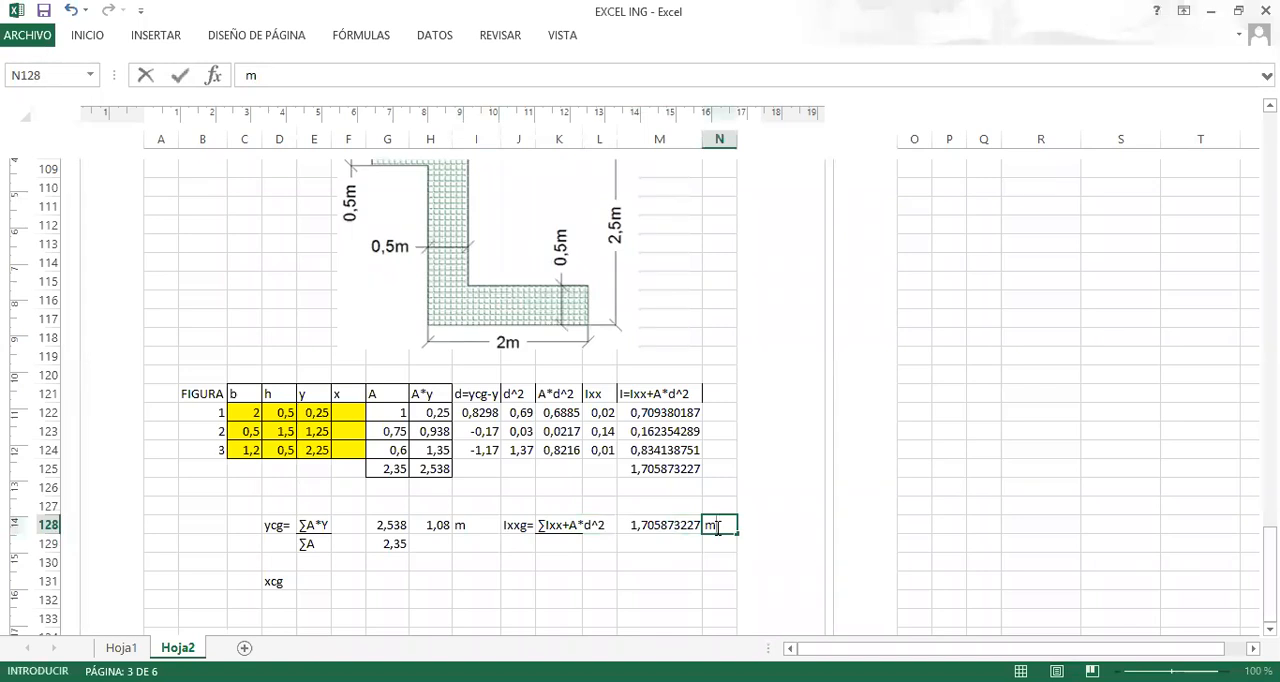
key("Return")
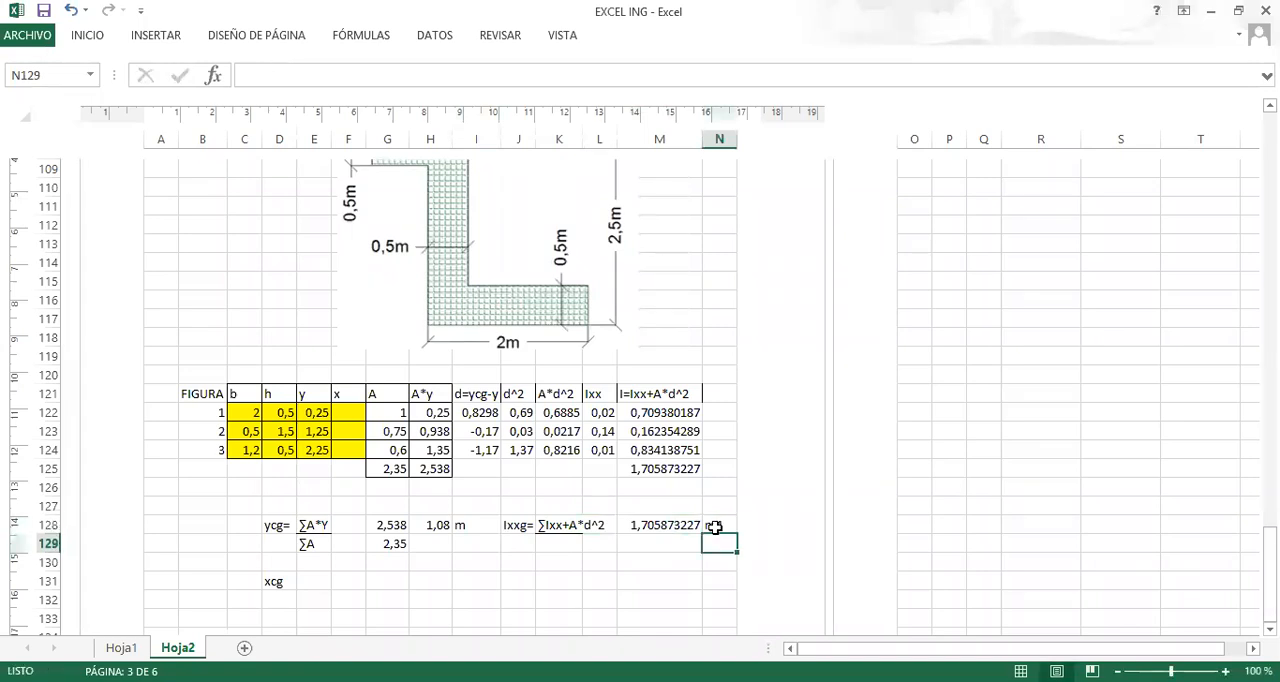
Review the inertia columns I121:M124, the centroid and inertia results, and the Z-section drawing above the table.
scroll(715, 527, "down", 1)
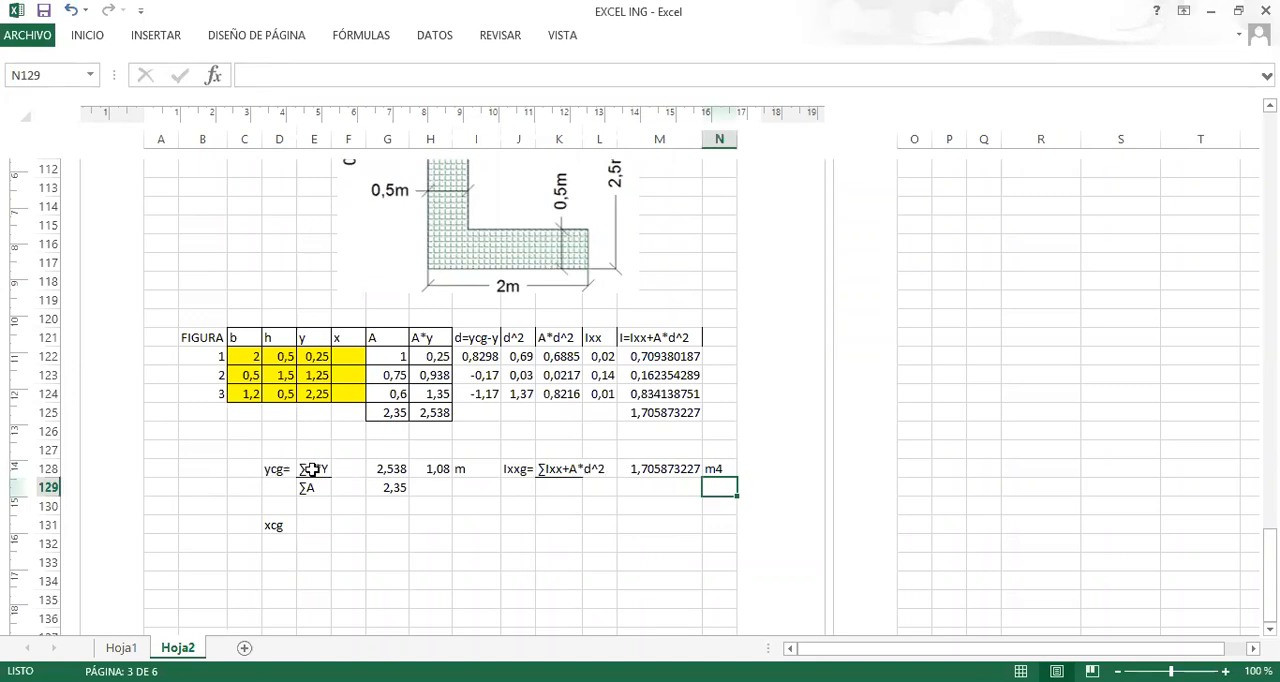
left_click(495, 341)
left_click_drag(495, 341, 666, 397)
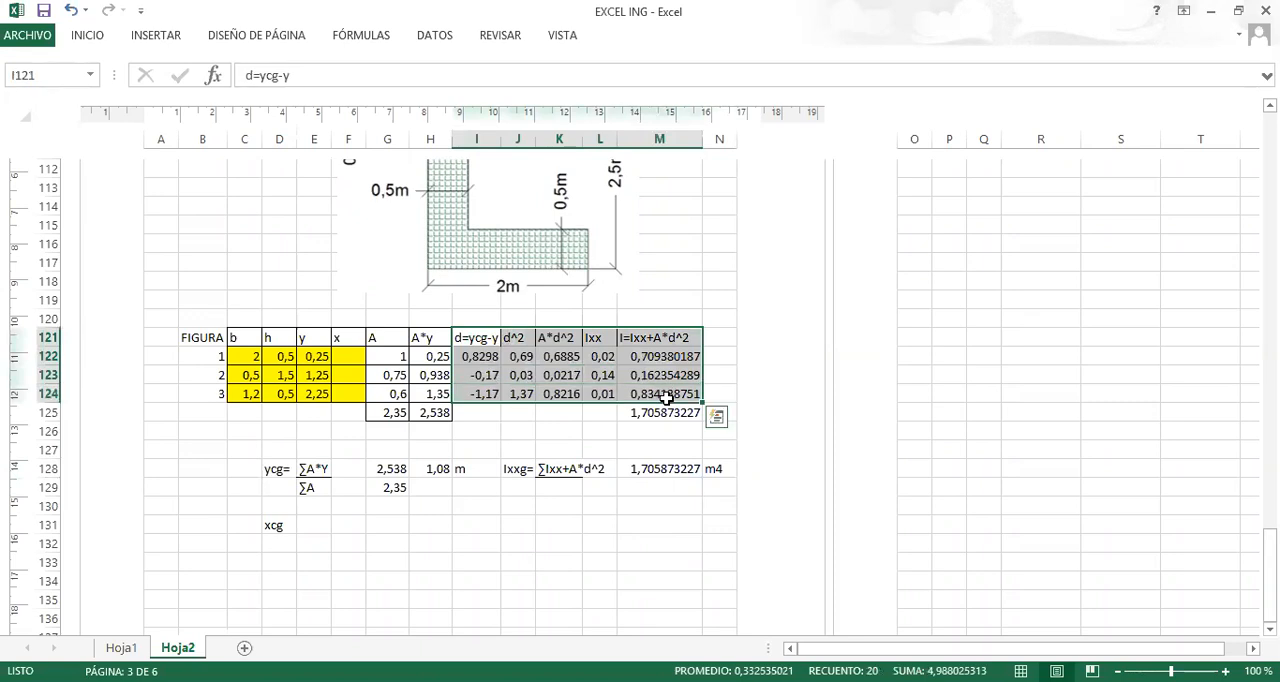
left_click(685, 302)
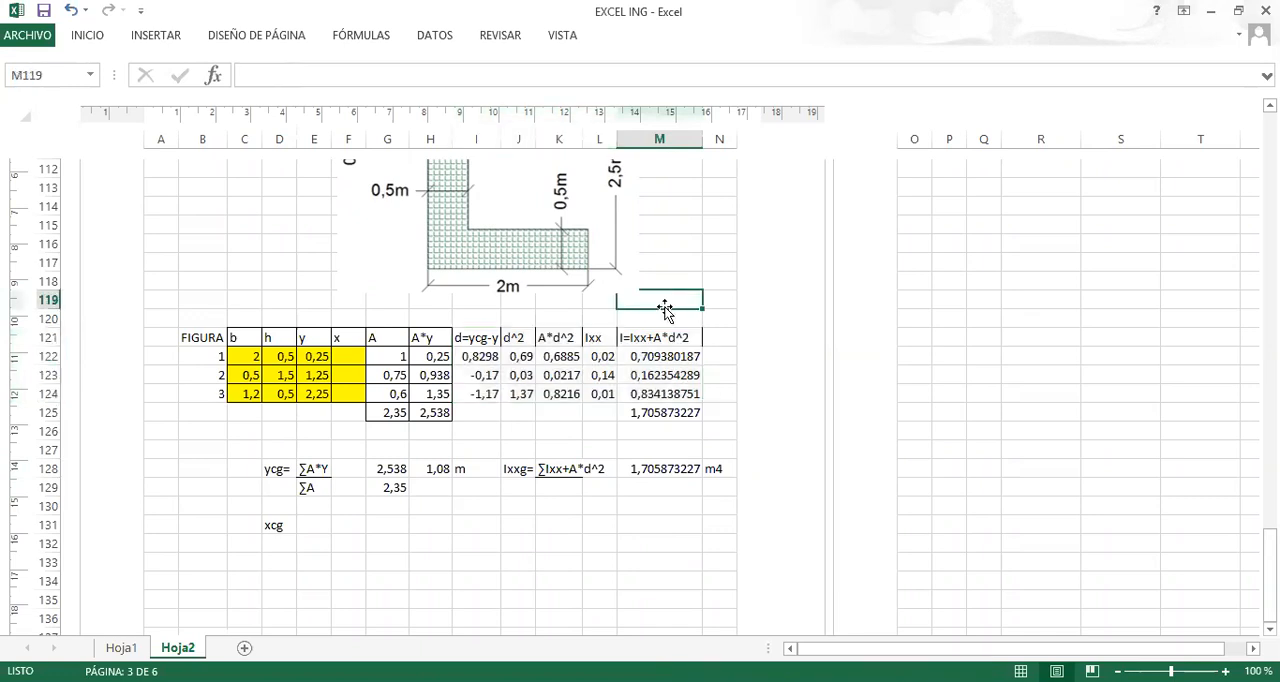
scroll(521, 382, "up", 1)
scroll(410, 435, "up", 1)
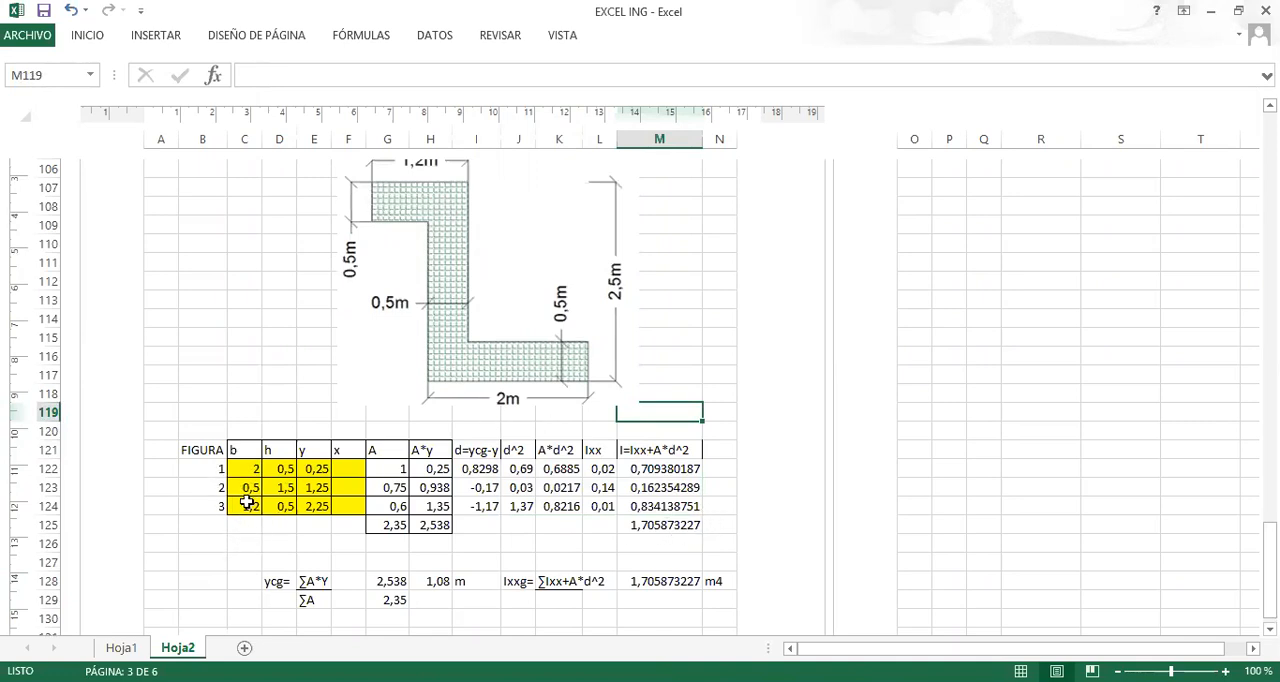
scroll(248, 508, "down", 1)
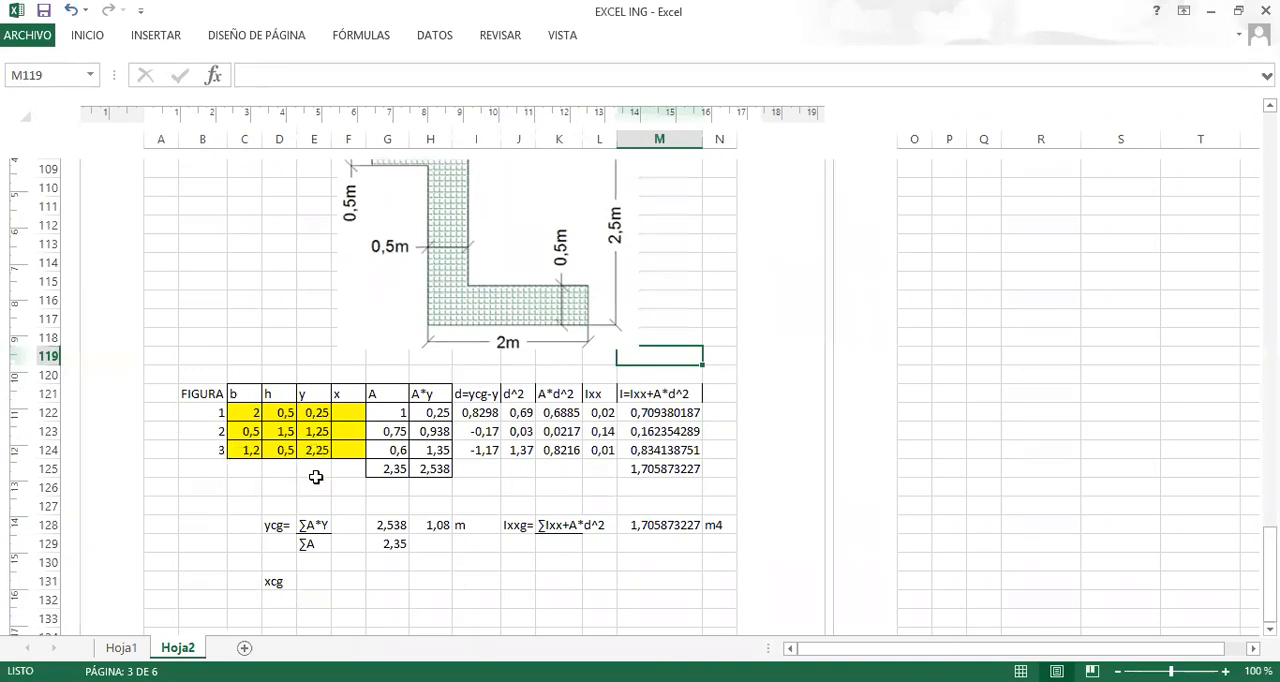
scroll(452, 312, "up", 1)
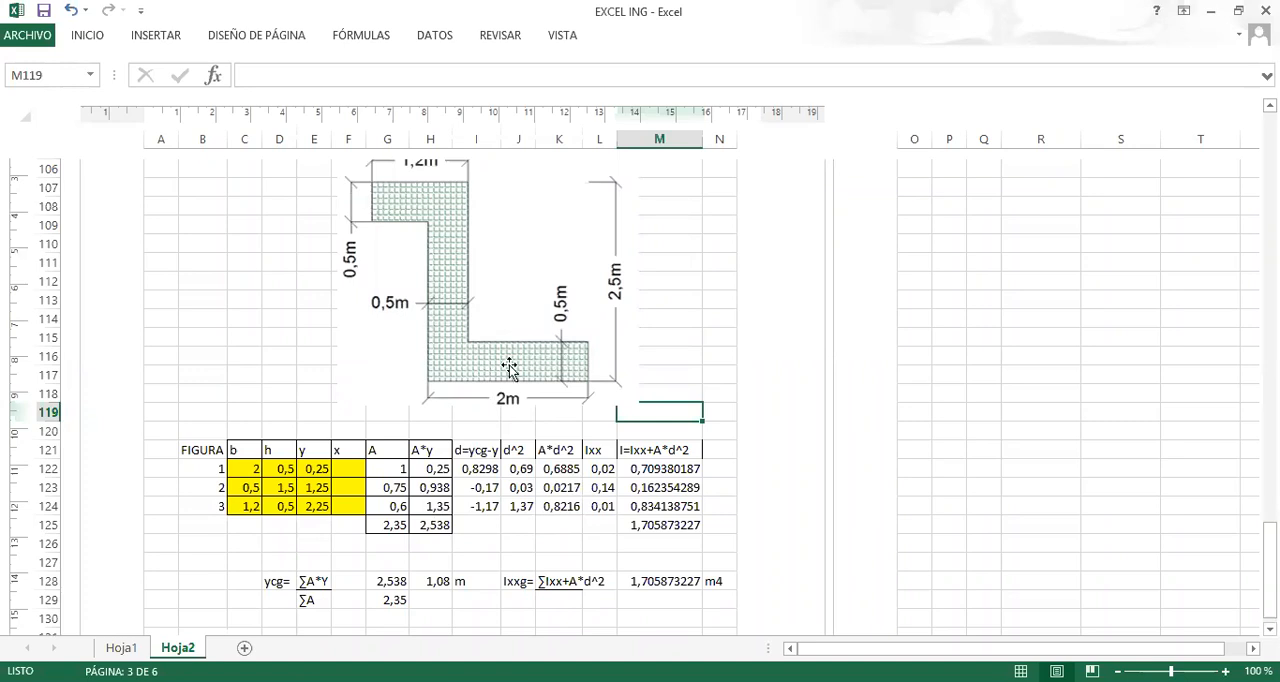
Sketch a freehand trapezoid with a sloping upper edge over the Z-section drawing, and split it horizontally into a rectangle and a triangle.
left_click_drag(347, 349, 512, 356)
left_click_drag(490, 212, 493, 345)
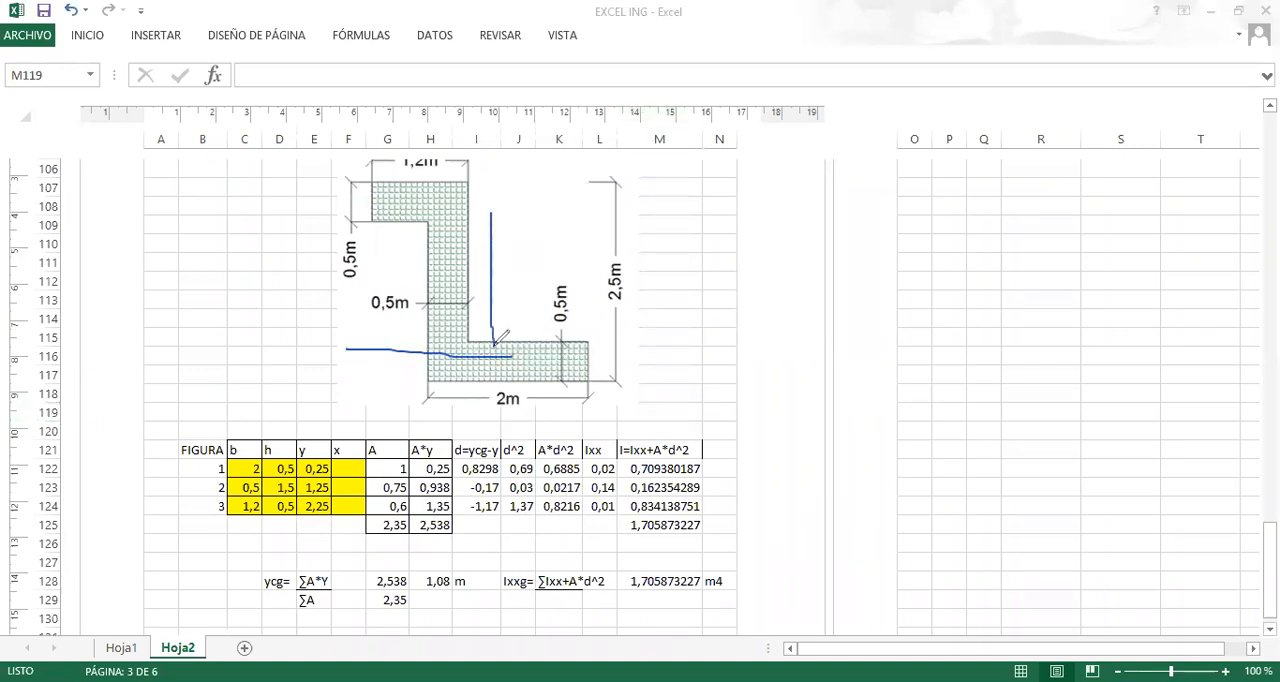
mouse_move(349, 344)
left_mouse_down()
mouse_move(355, 255)
mouse_move(492, 197)
mouse_move(491, 212)
left_mouse_up()
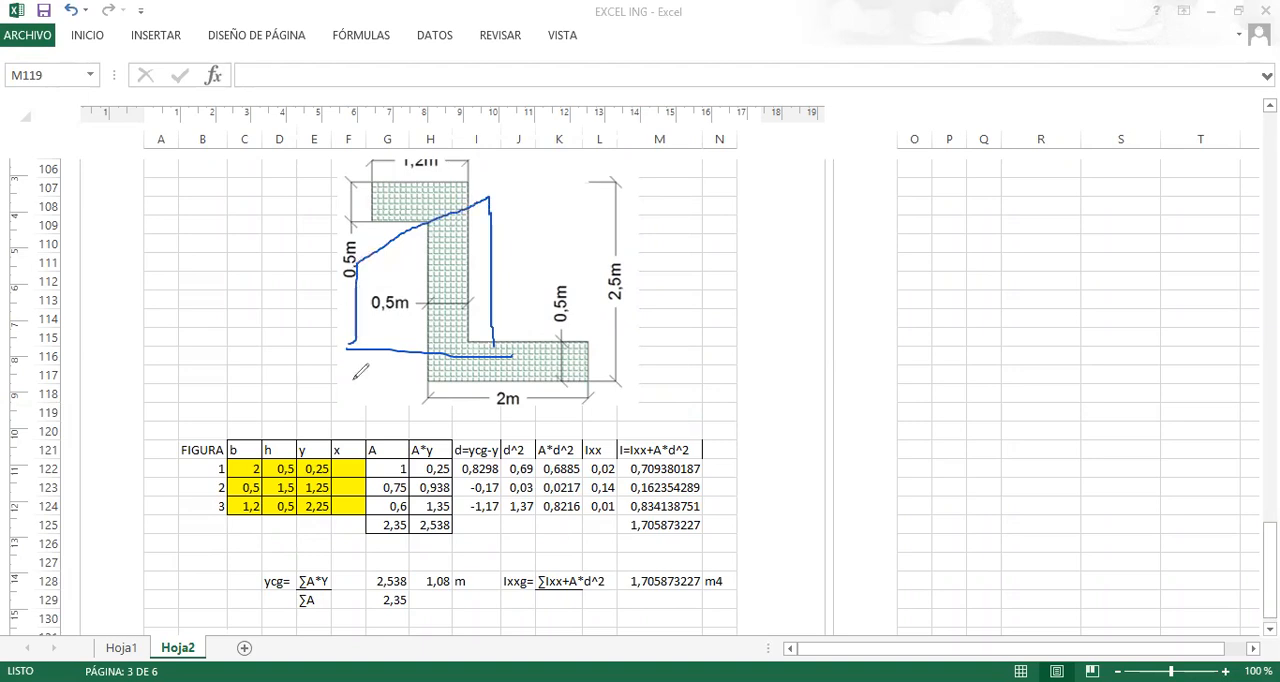
left_click_drag(358, 262, 491, 261)
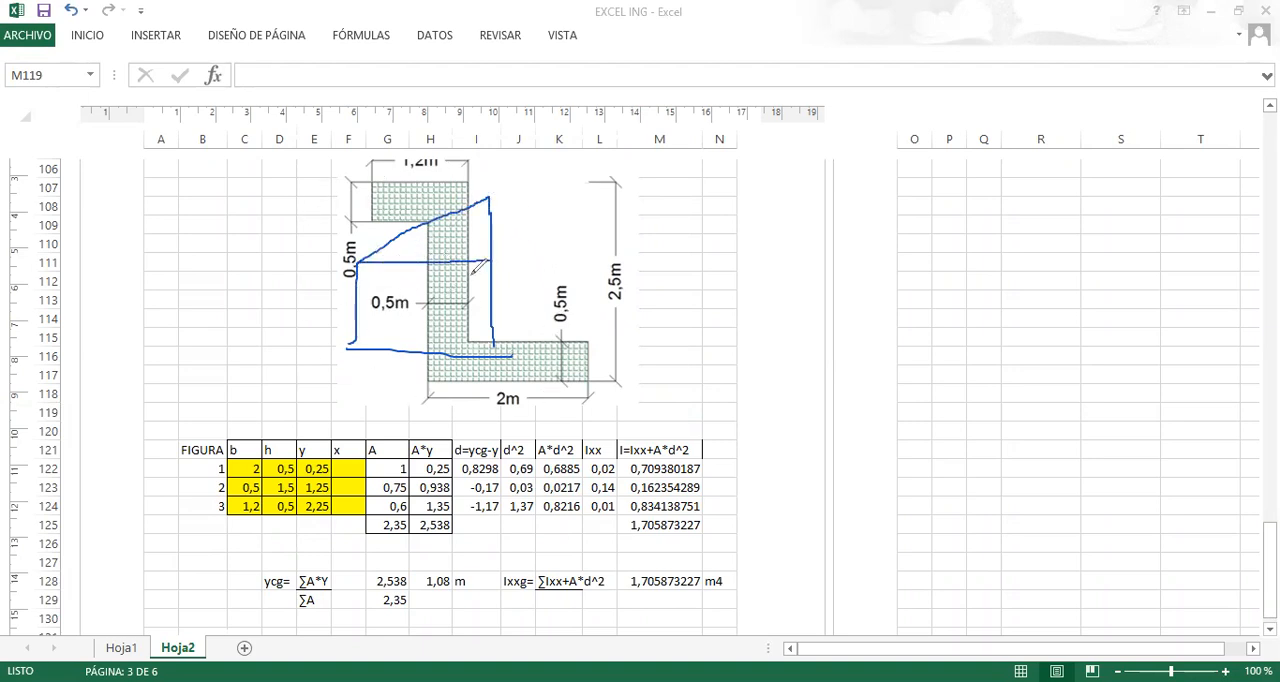
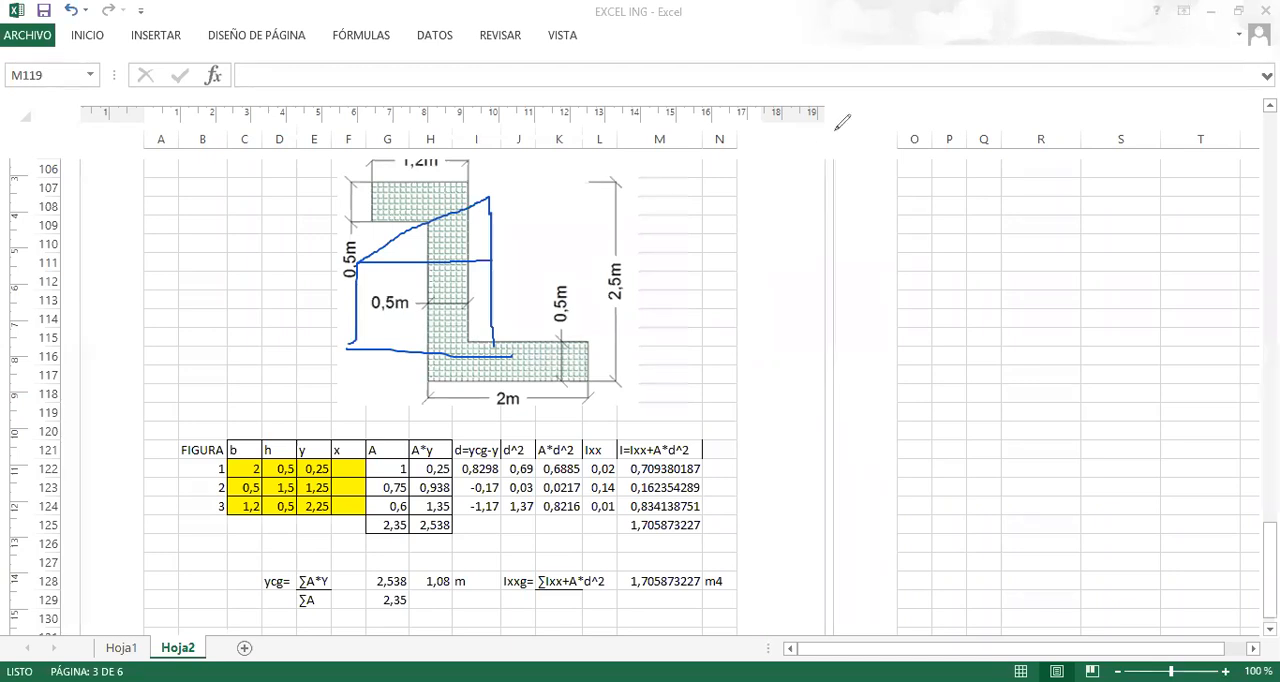
Clear the freehand trapezoid sketch from the Z-section drawing and return to the worksheet cells.
left_click(834, 168)
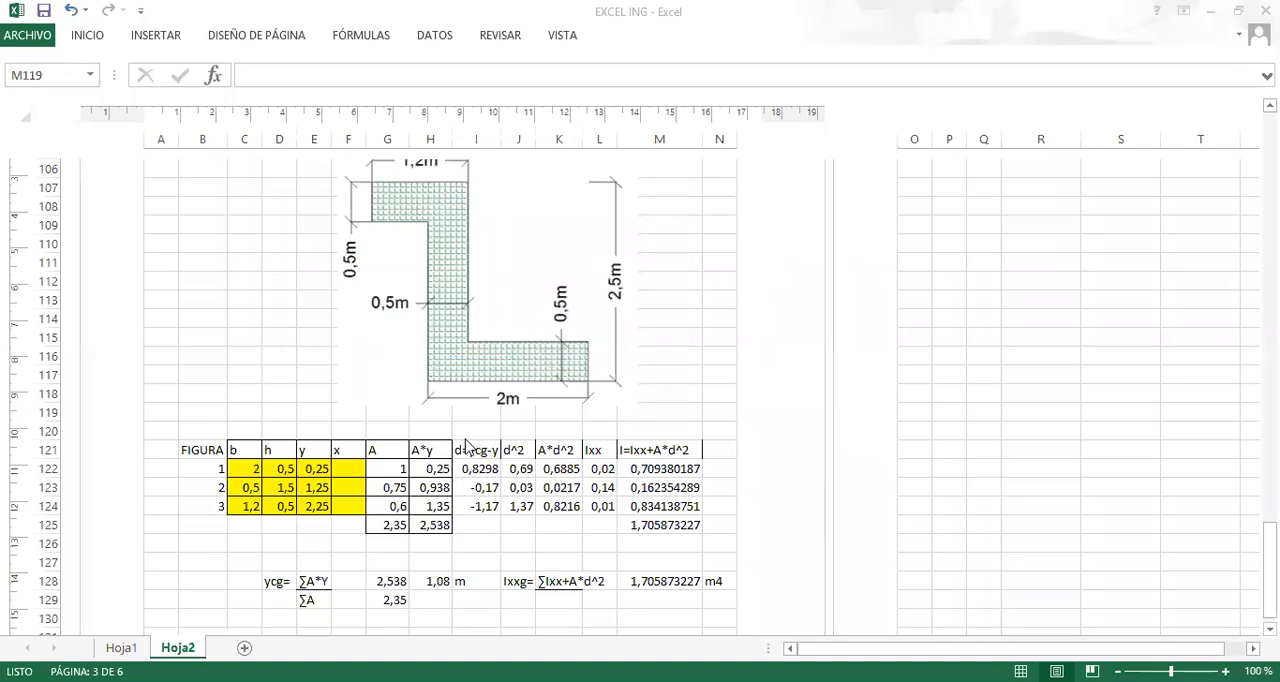
left_click(465, 452)
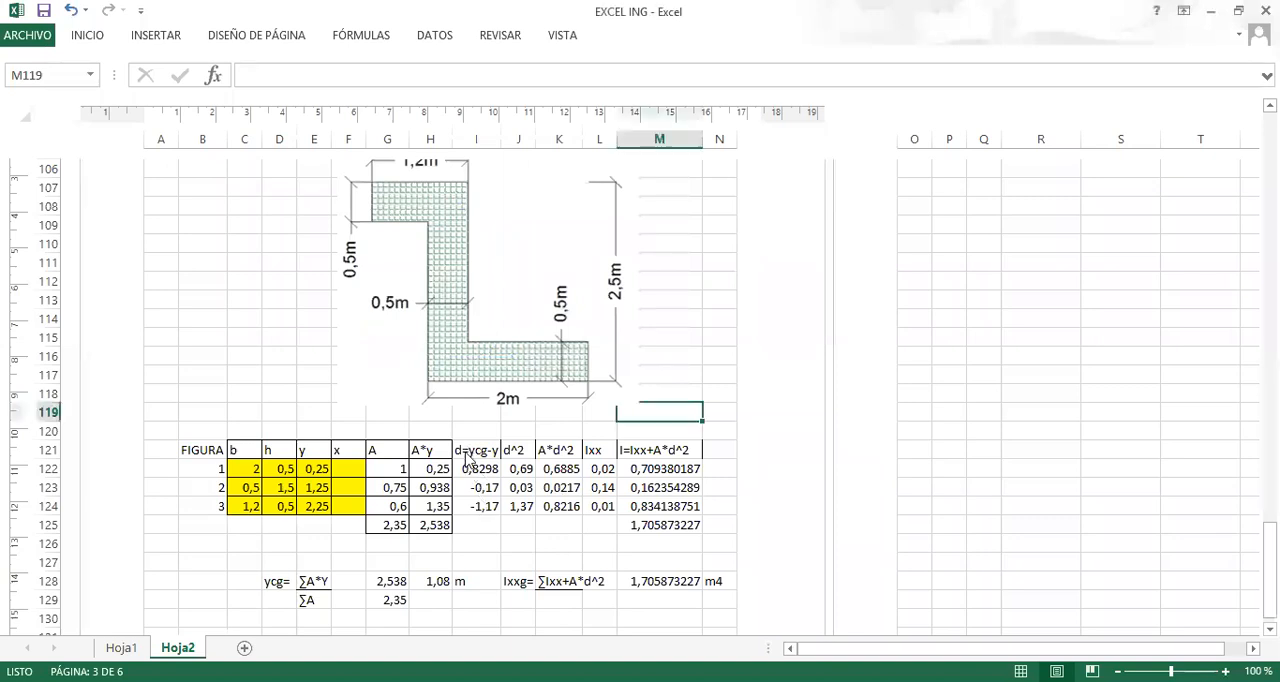
left_click(508, 540)
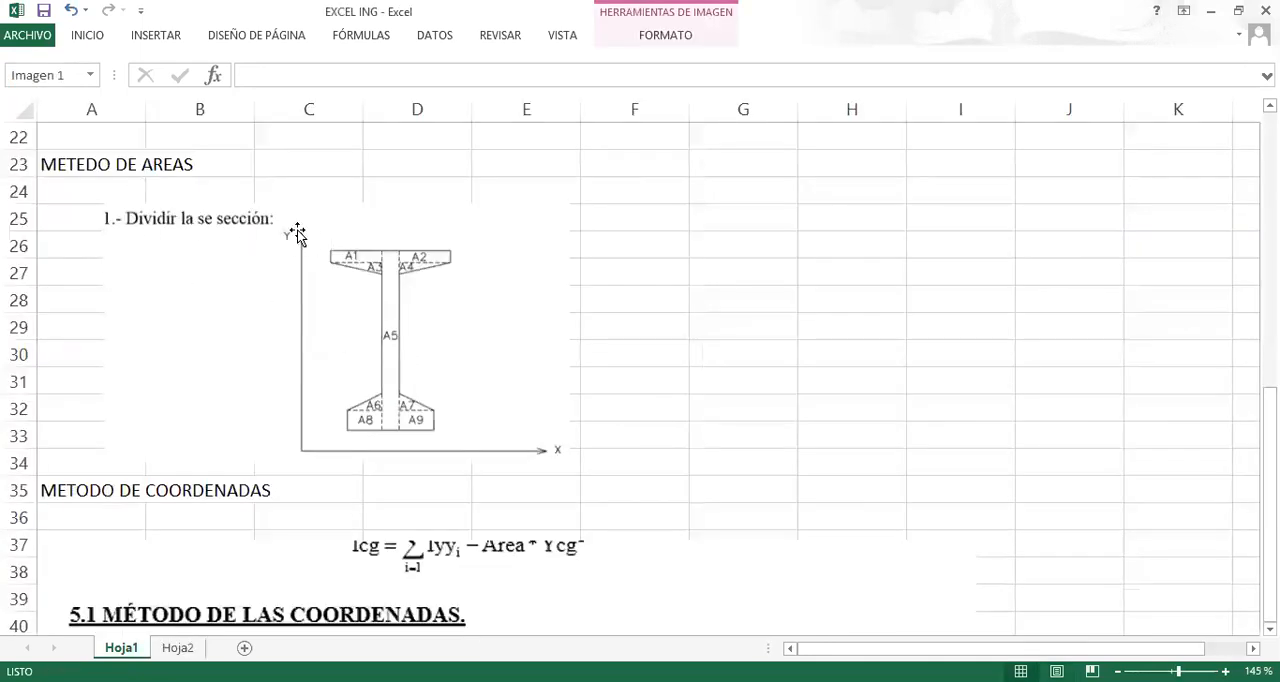
Review the coordinates-method section on Hoja1, including its figure and the A, Xcg, Ycg, Ixx and Iyy formulas, and return to Hoja2.
scroll(206, 287, "down", 4)
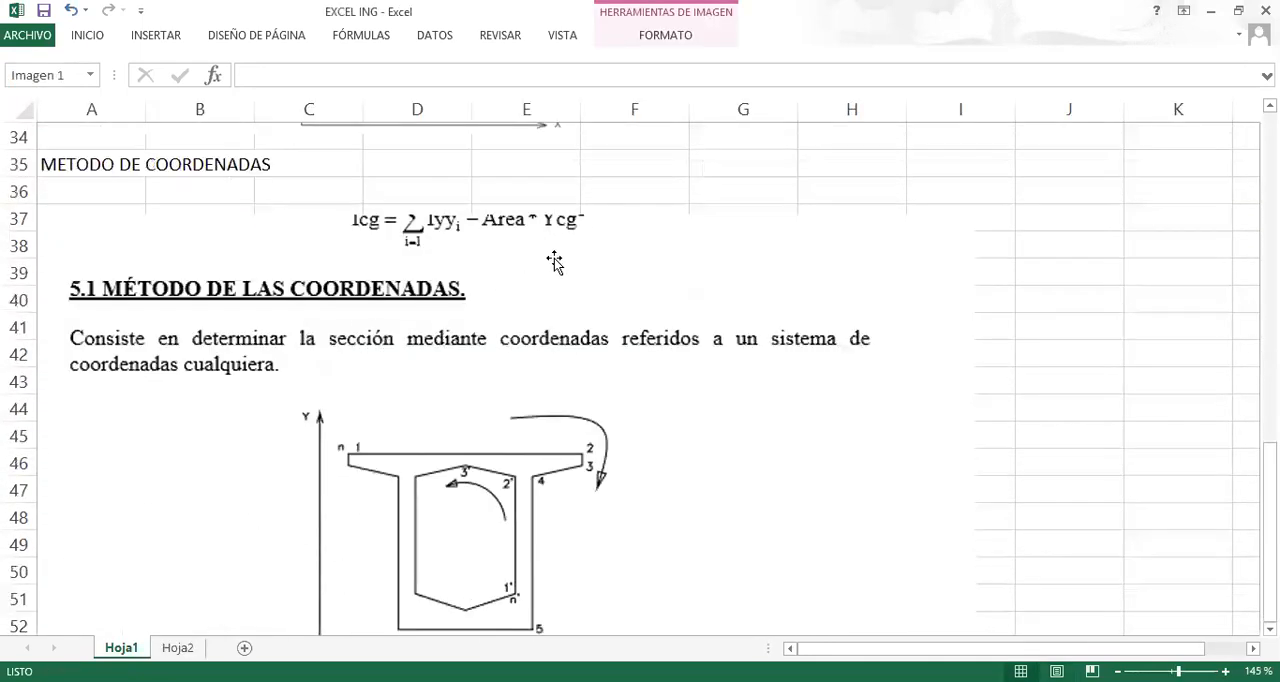
scroll(374, 266, "down", 2)
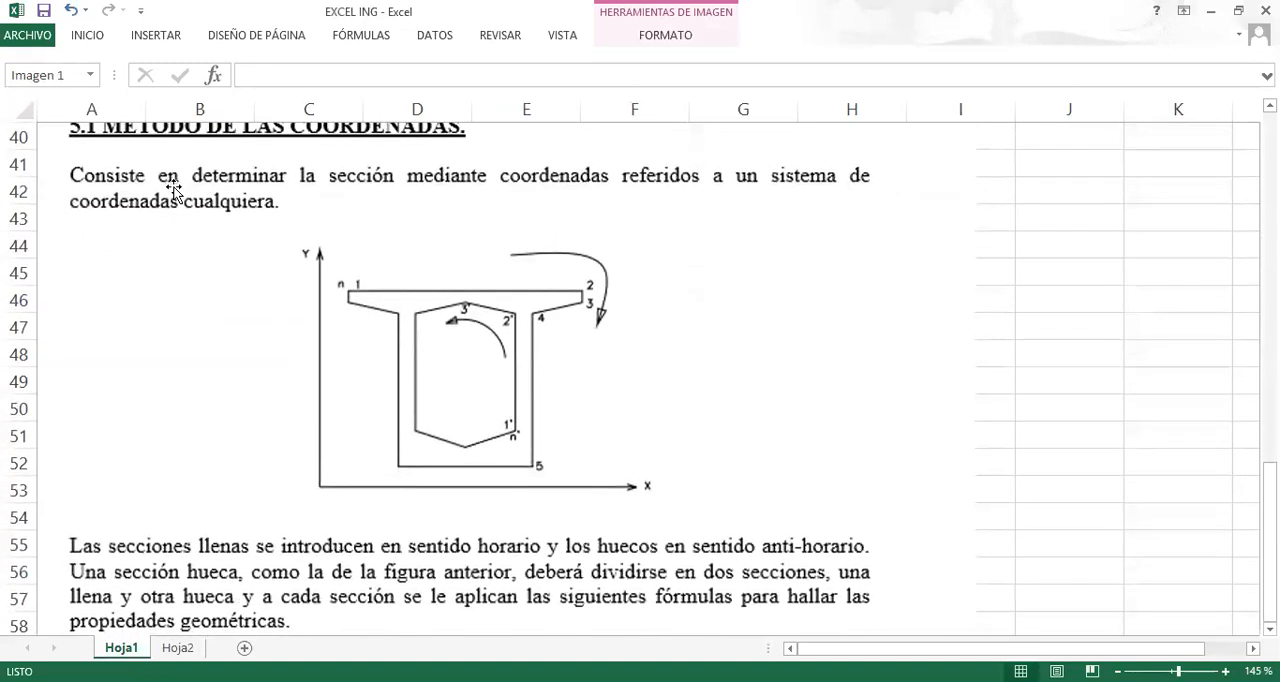
scroll(440, 207, "down", 3)
scroll(452, 252, "down", 3)
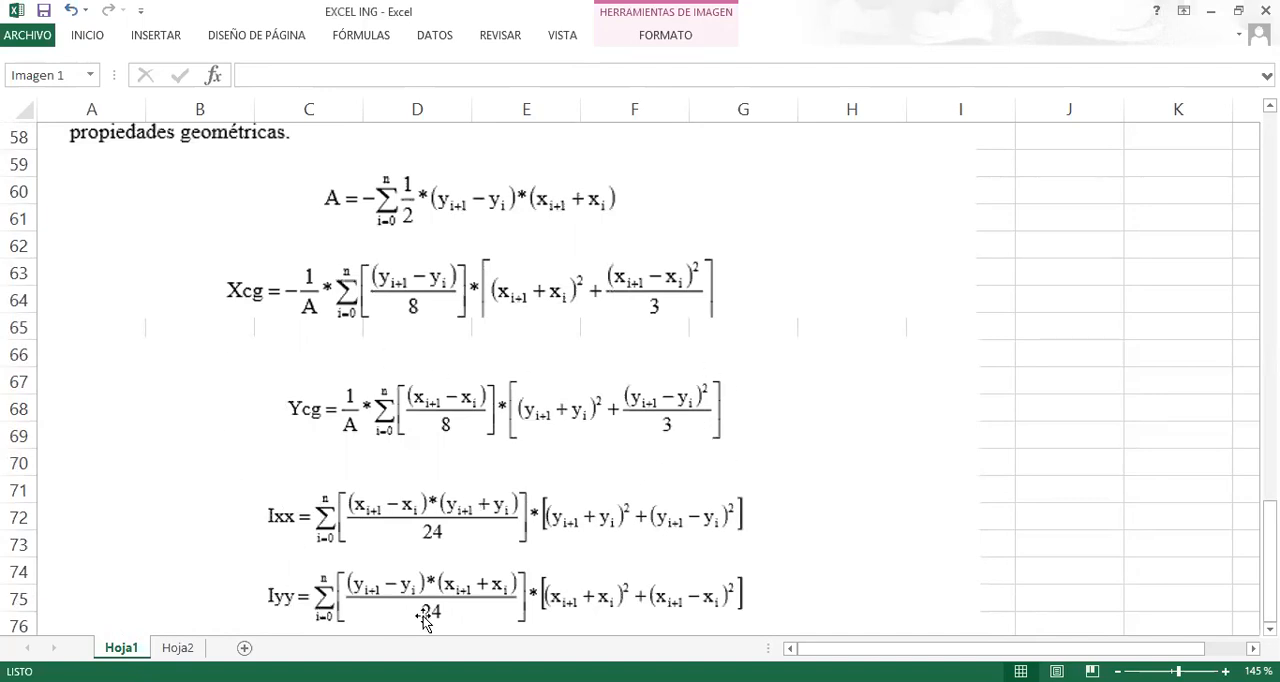
left_click(180, 647)
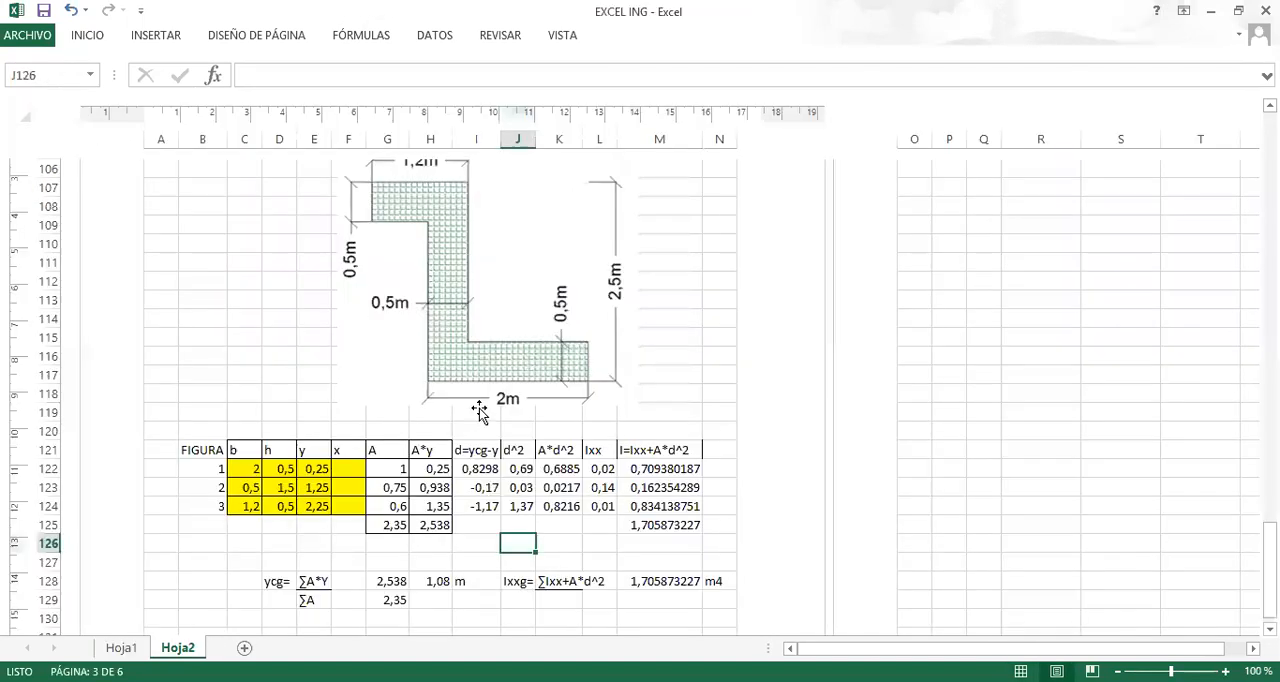
Apply all borders to the inertia columns I121:M124 and to the inertia total in M125.
scroll(477, 408, "down", 5)
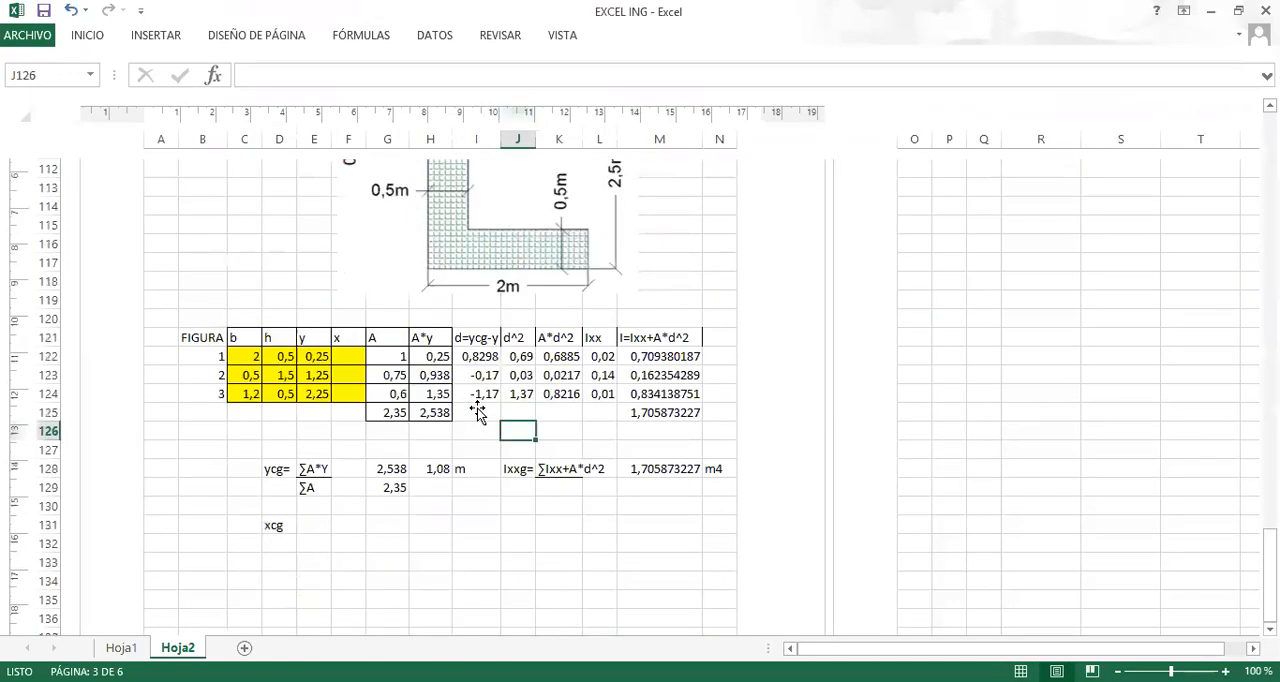
left_click(474, 337)
mouse_move(543, 341)
left_mouse_down()
mouse_move(705, 385)
mouse_move(712, 410)
left_mouse_up()
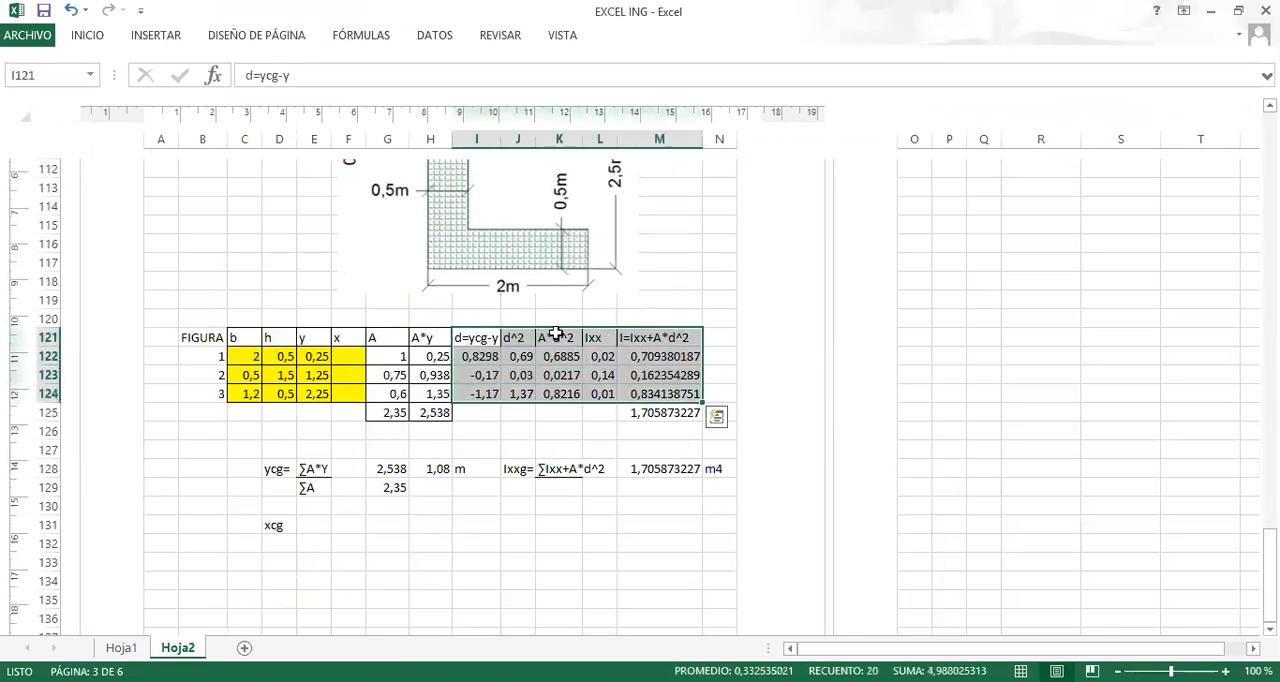
left_click(93, 40)
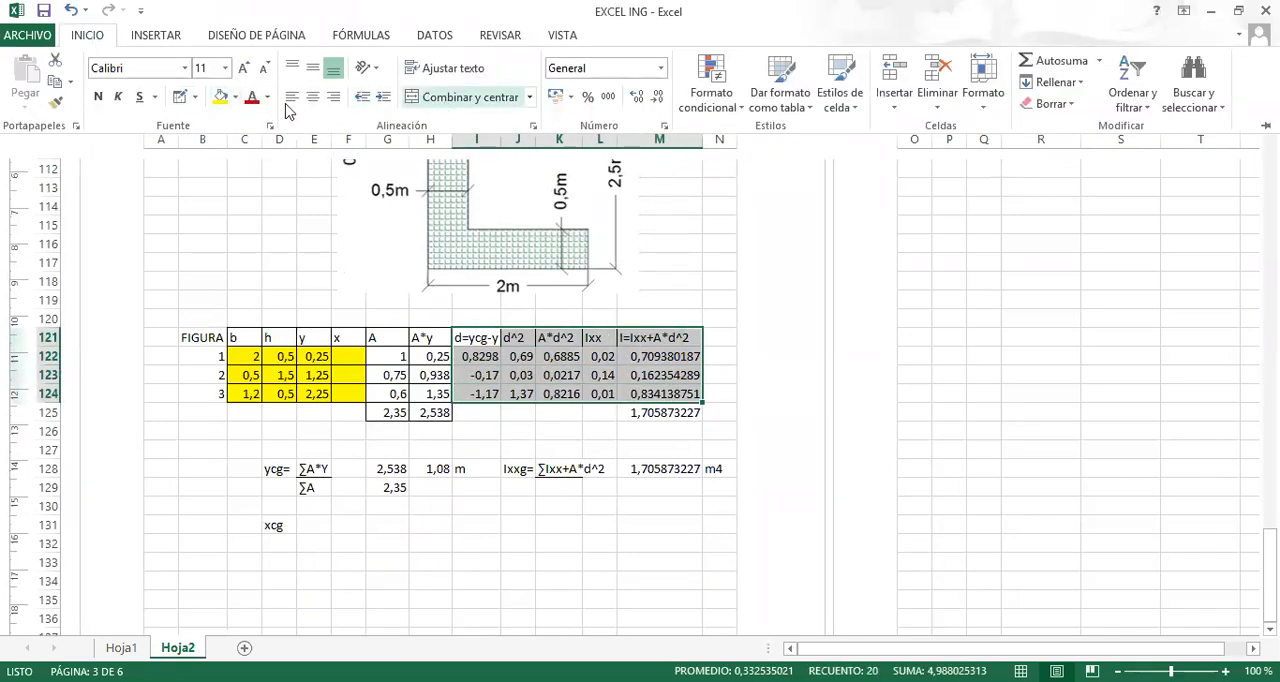
left_click(158, 38)
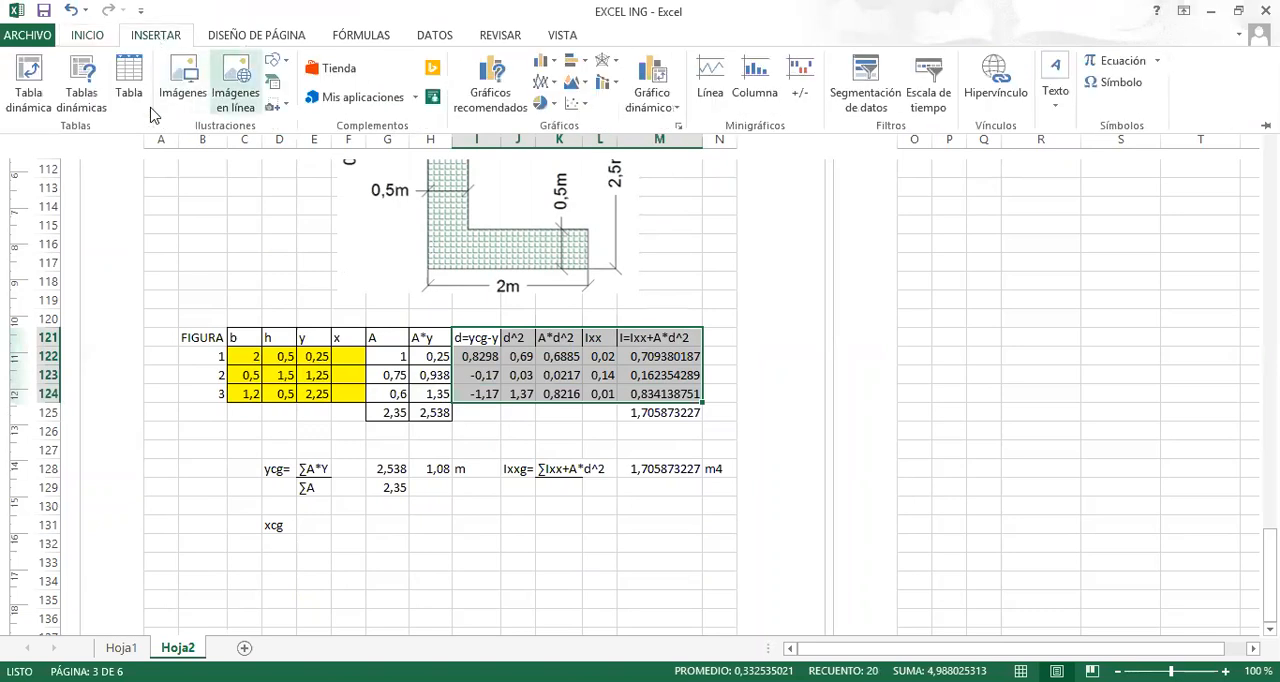
left_click(100, 38)
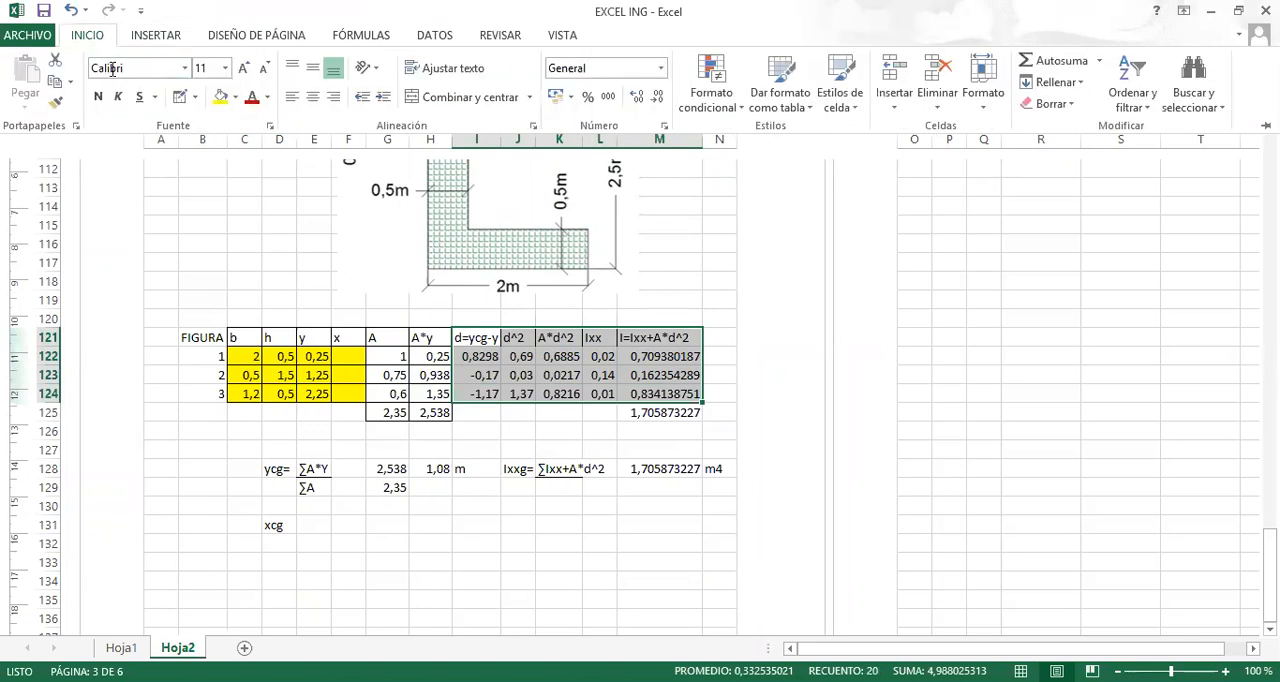
left_click(197, 99)
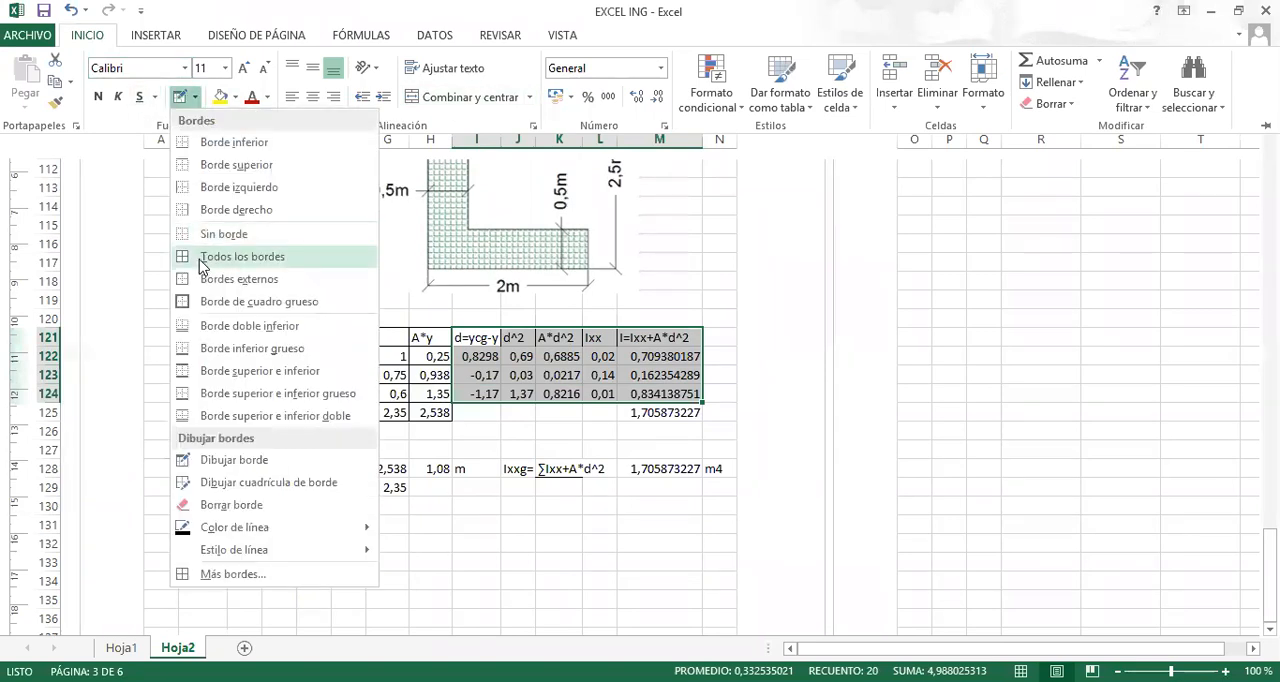
left_click(530, 437)
left_click(648, 411)
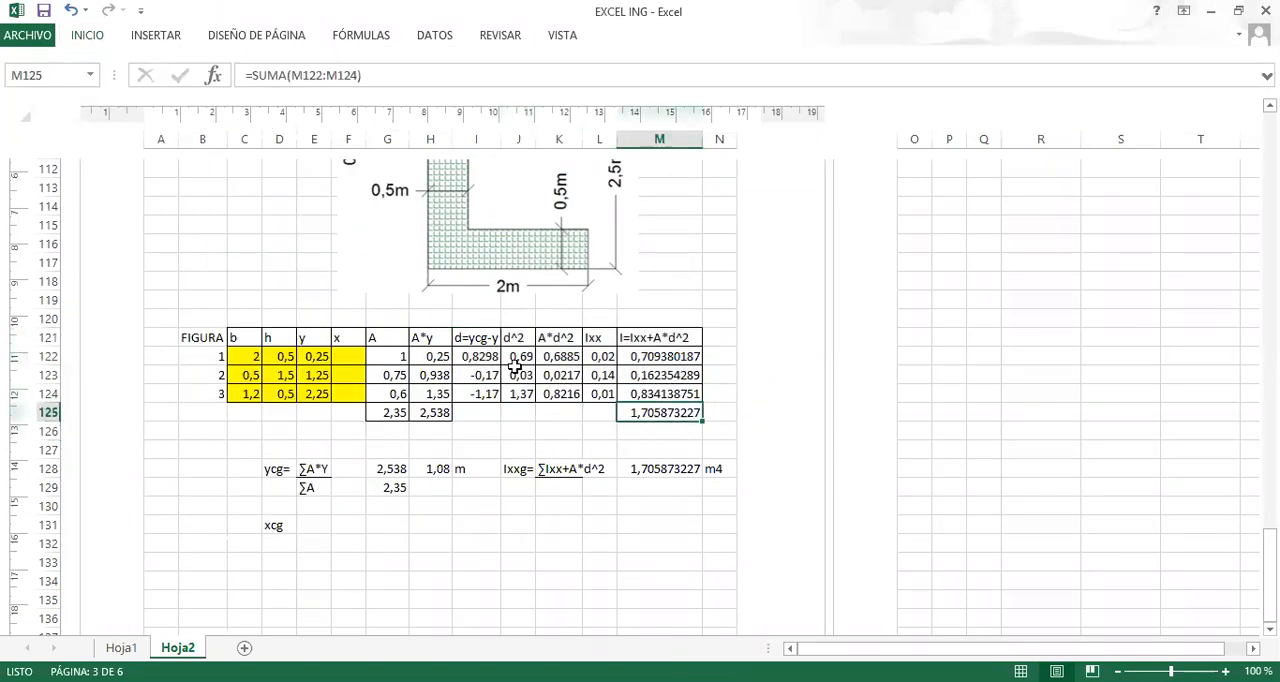
left_click(87, 36)
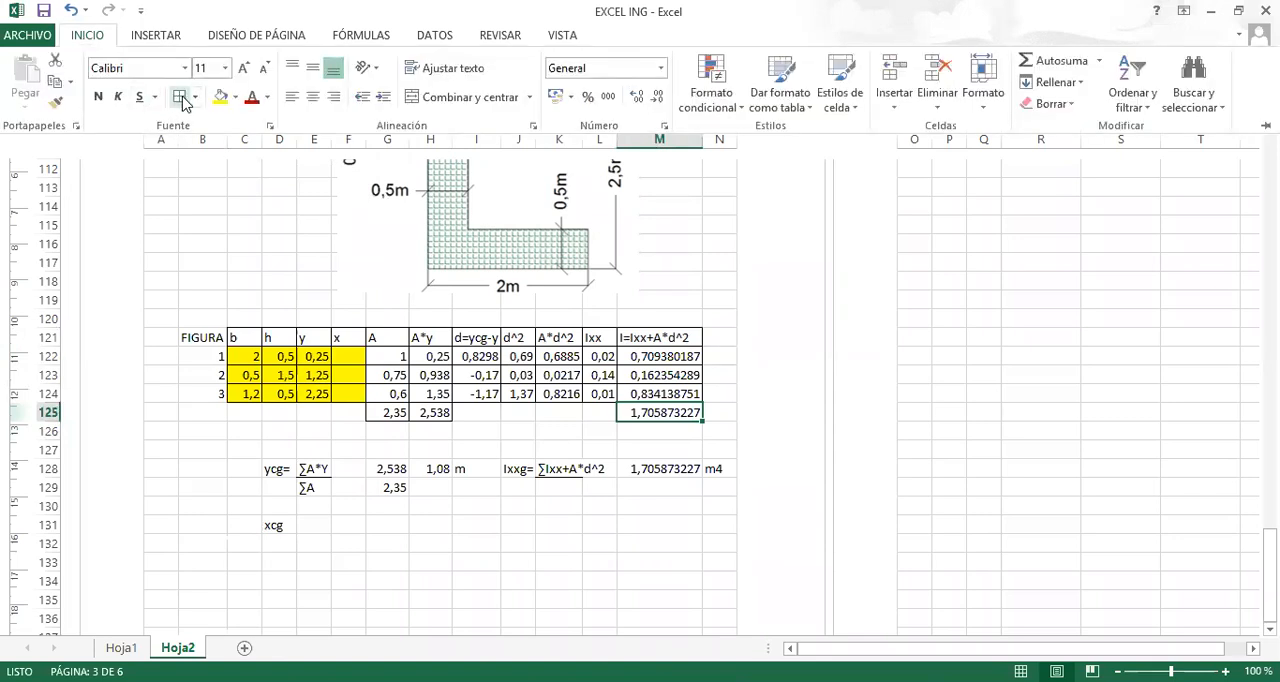
left_click(525, 430)
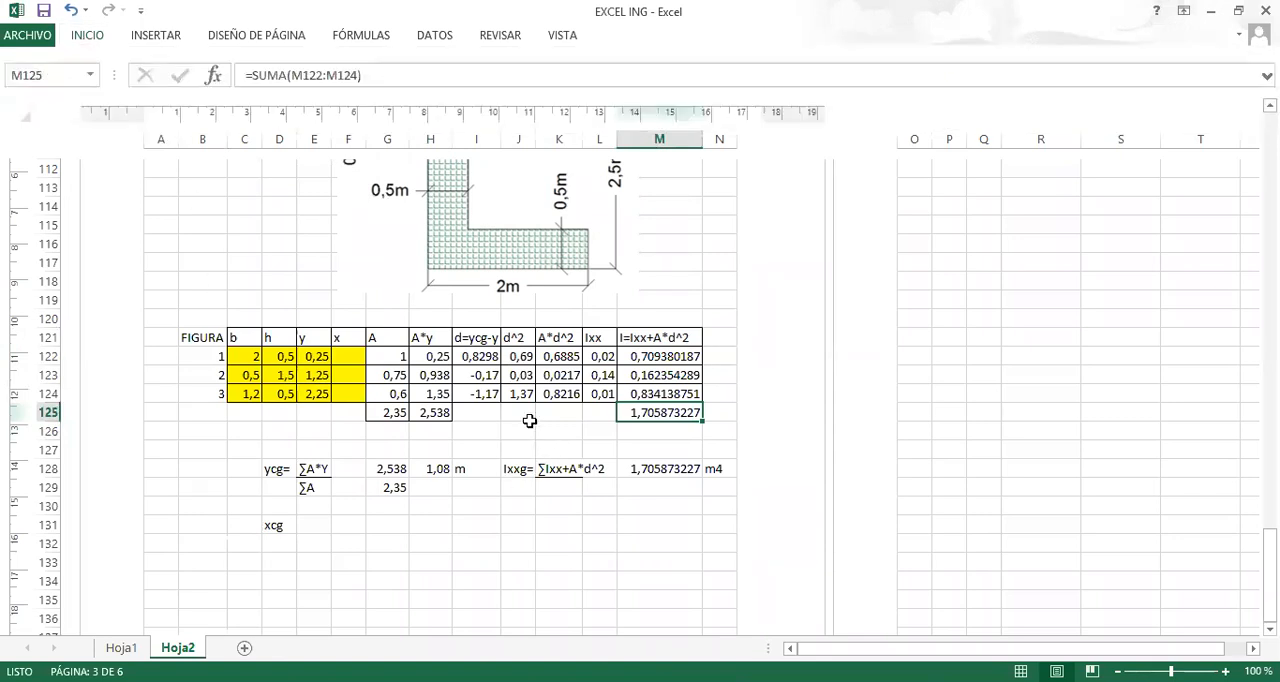
Delete the unused xcg label from D131.
left_click(295, 531)
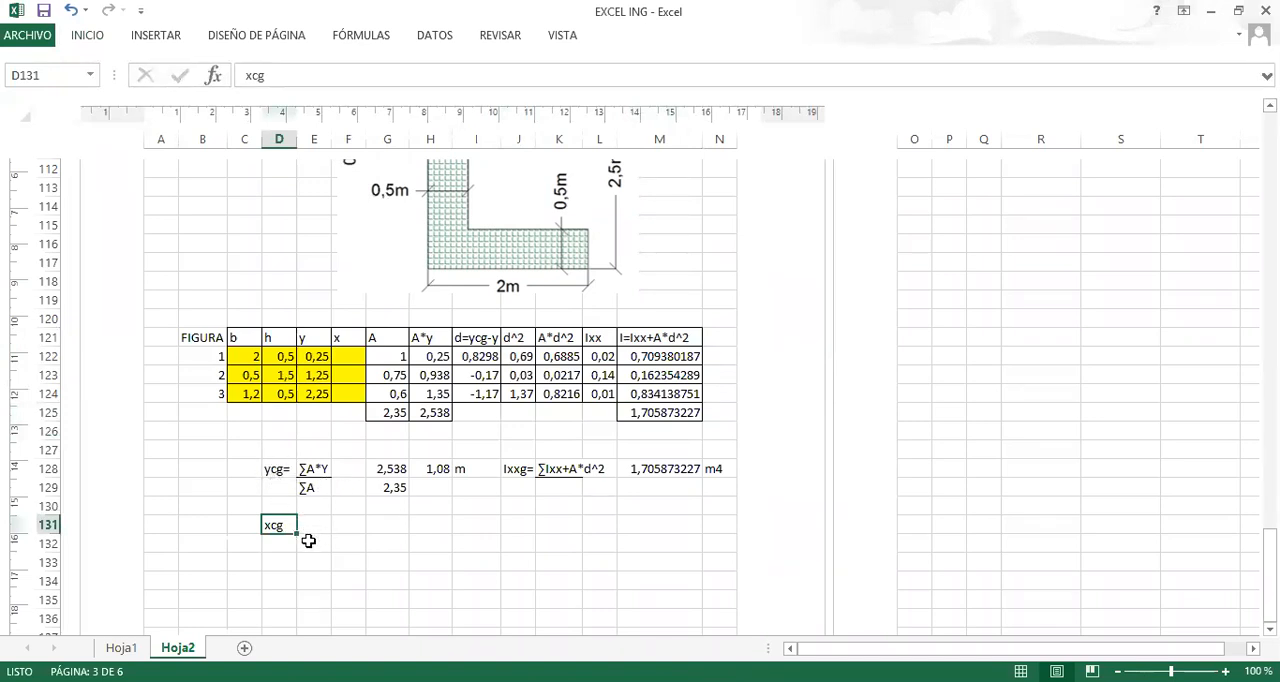
left_click(201, 524)
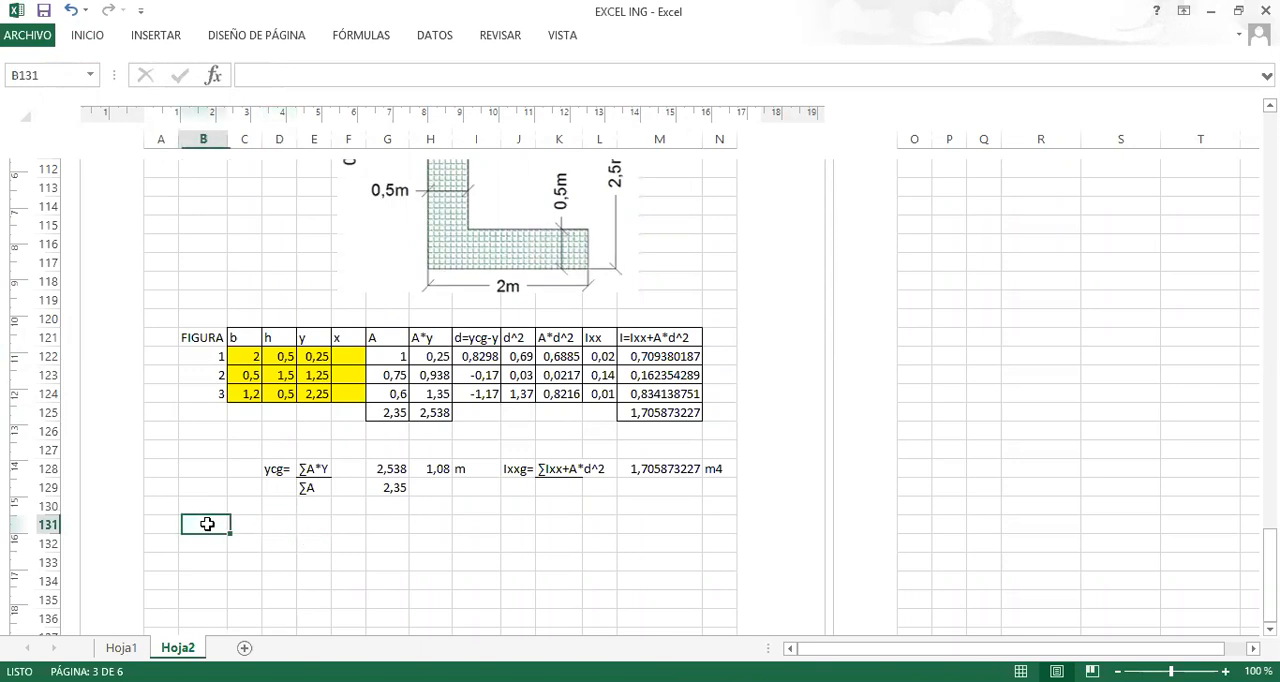
Replace the PROPIEDADES DE SECCIONES title in A102 with METODO DE AREAS.
scroll(307, 503, "up", 2)
scroll(307, 503, "up", 2)
scroll(307, 502, "down", 5)
scroll(318, 480, "up", 5)
left_click(404, 355)
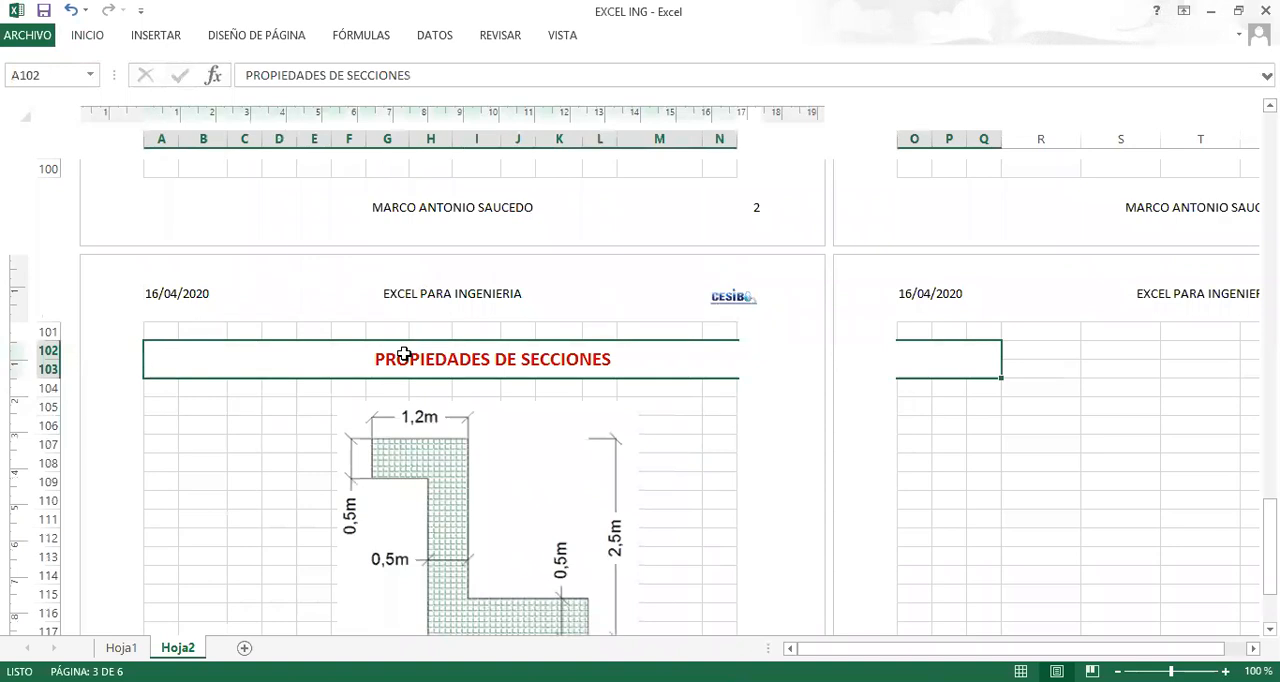
type("MET")
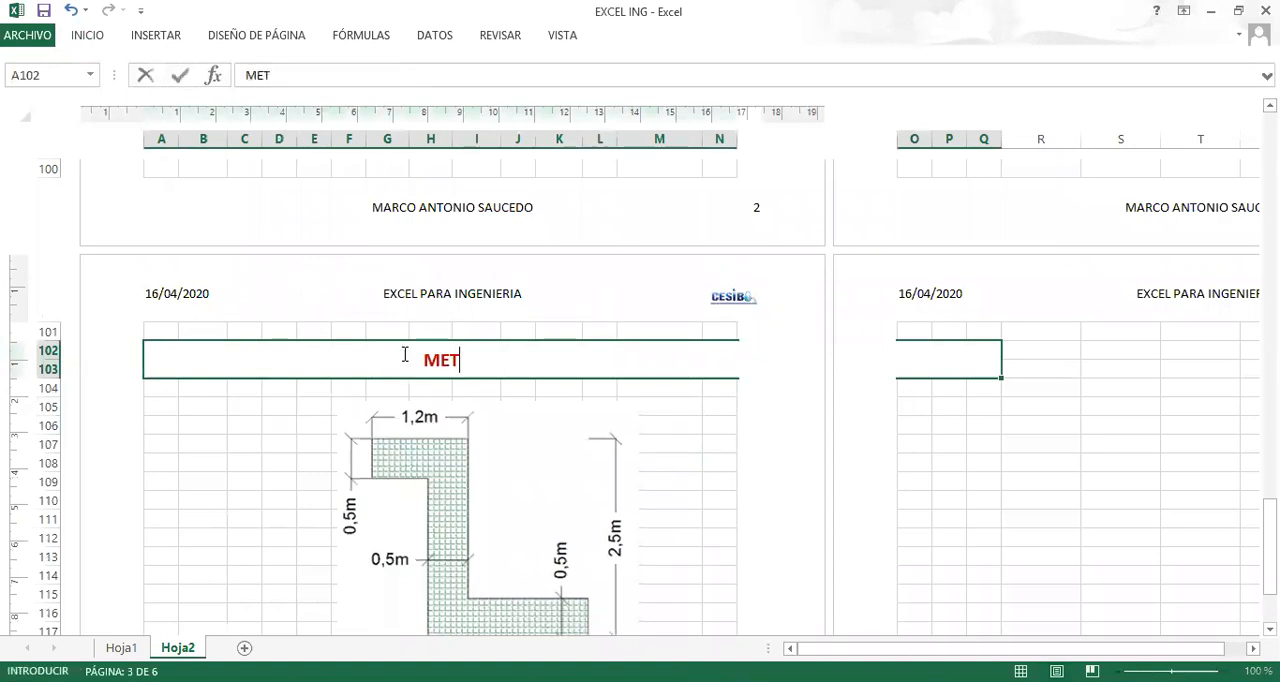
type("ODO DE AREAS")
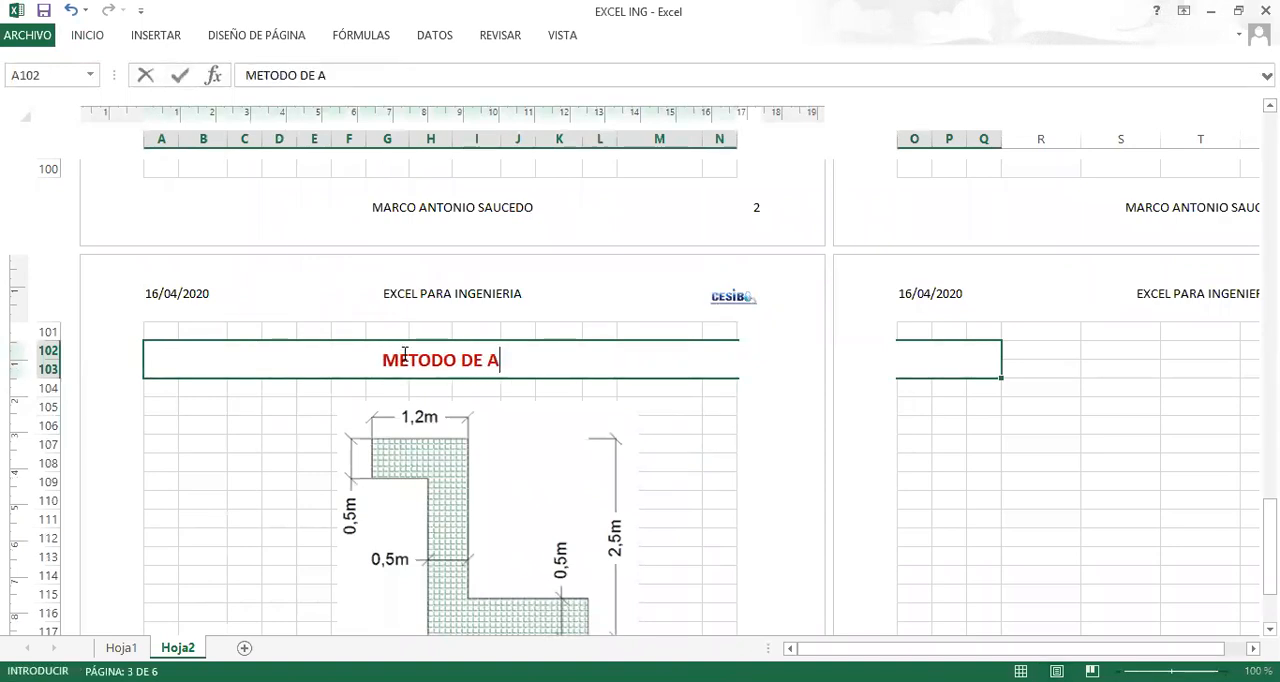
left_click(204, 438)
Copy the METODO DE AREAS title with its formatting to A152 on the following page.
left_click(181, 363)
key("ctrl+c")
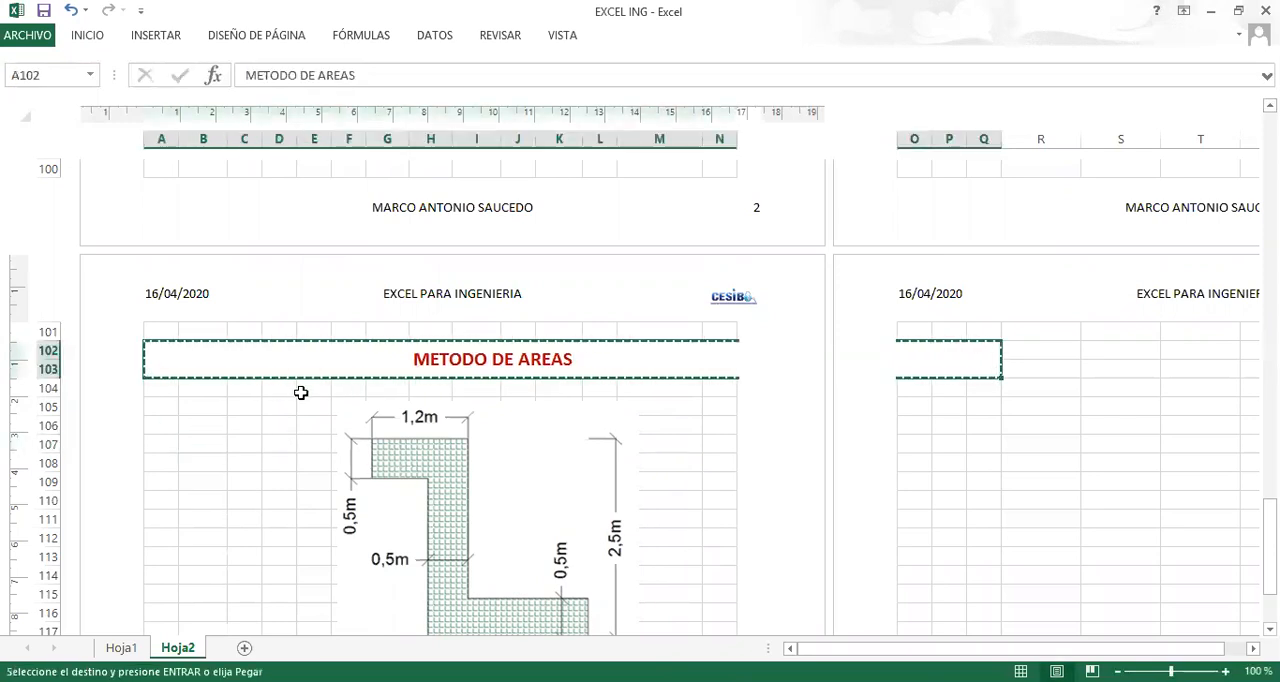
scroll(301, 393, "down", 7)
scroll(301, 393, "down", 8)
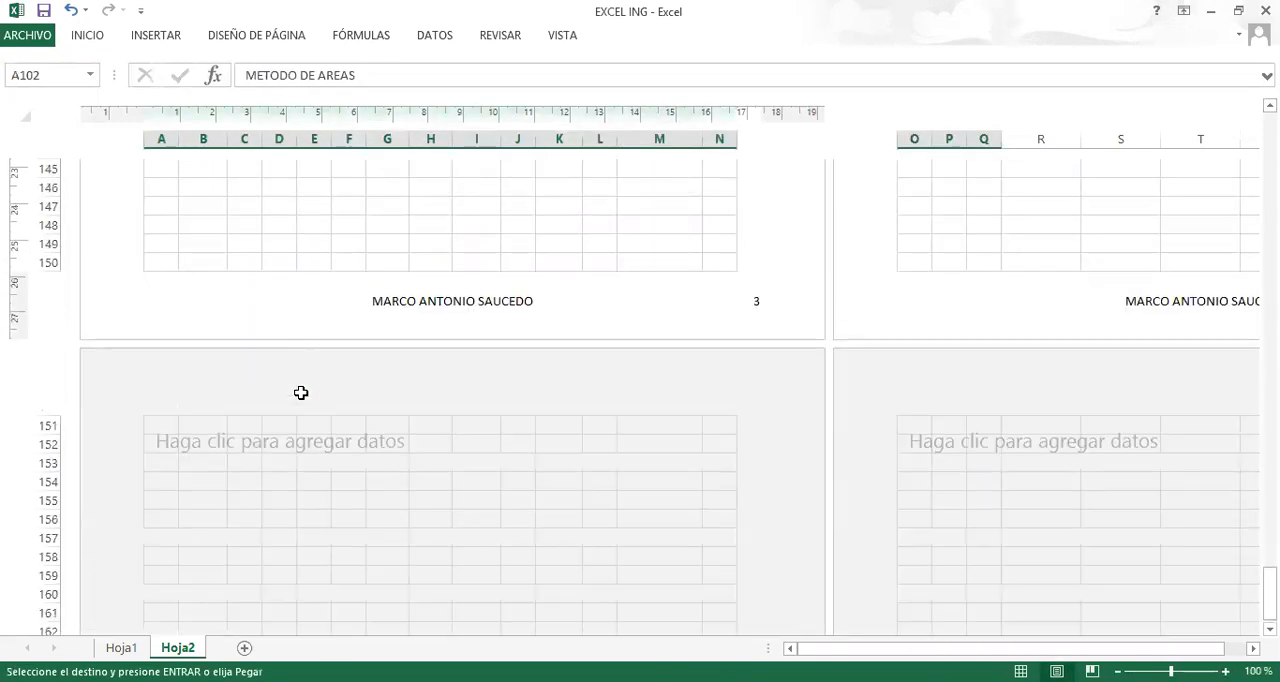
left_click(166, 443)
scroll(309, 391, "up", 15)
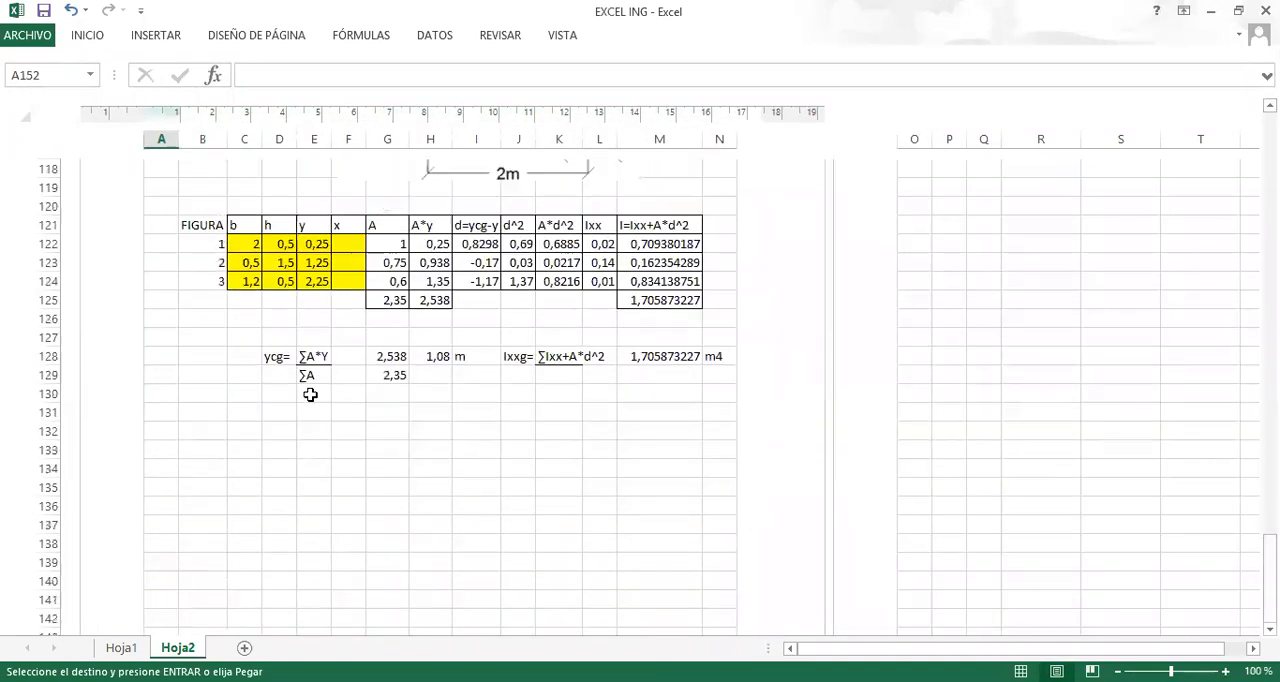
scroll(419, 346, "up", 1)
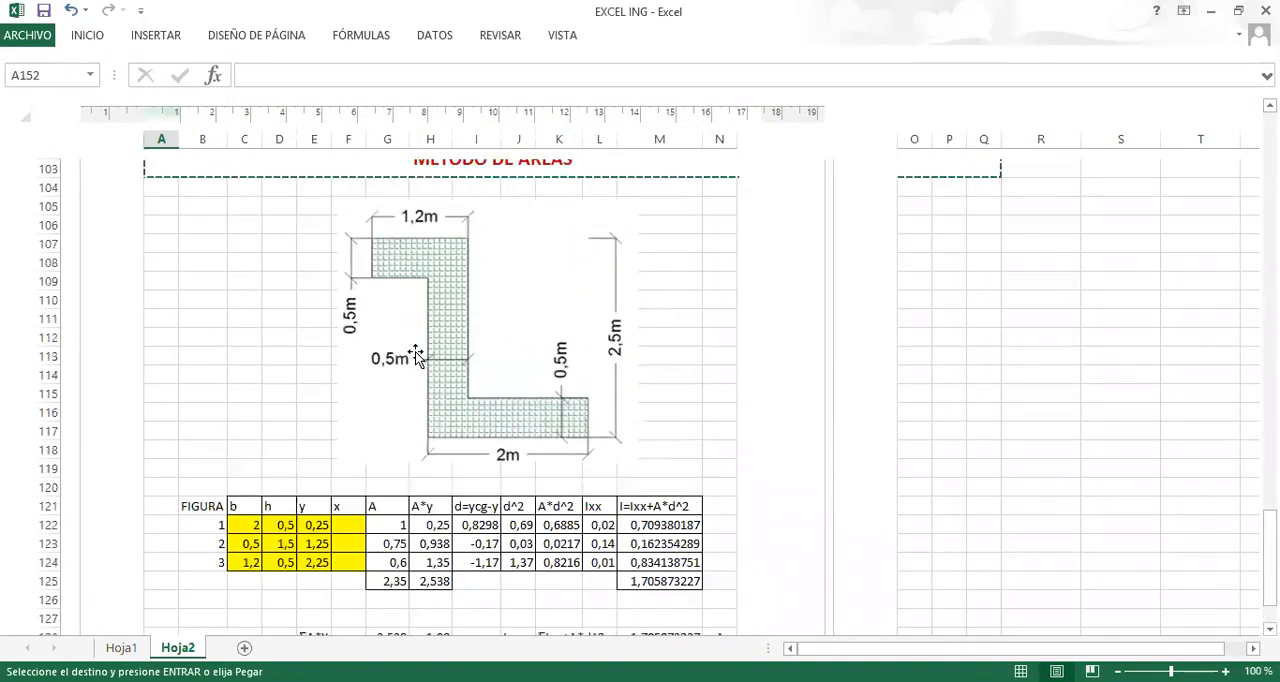
scroll(413, 352, "down", 14)
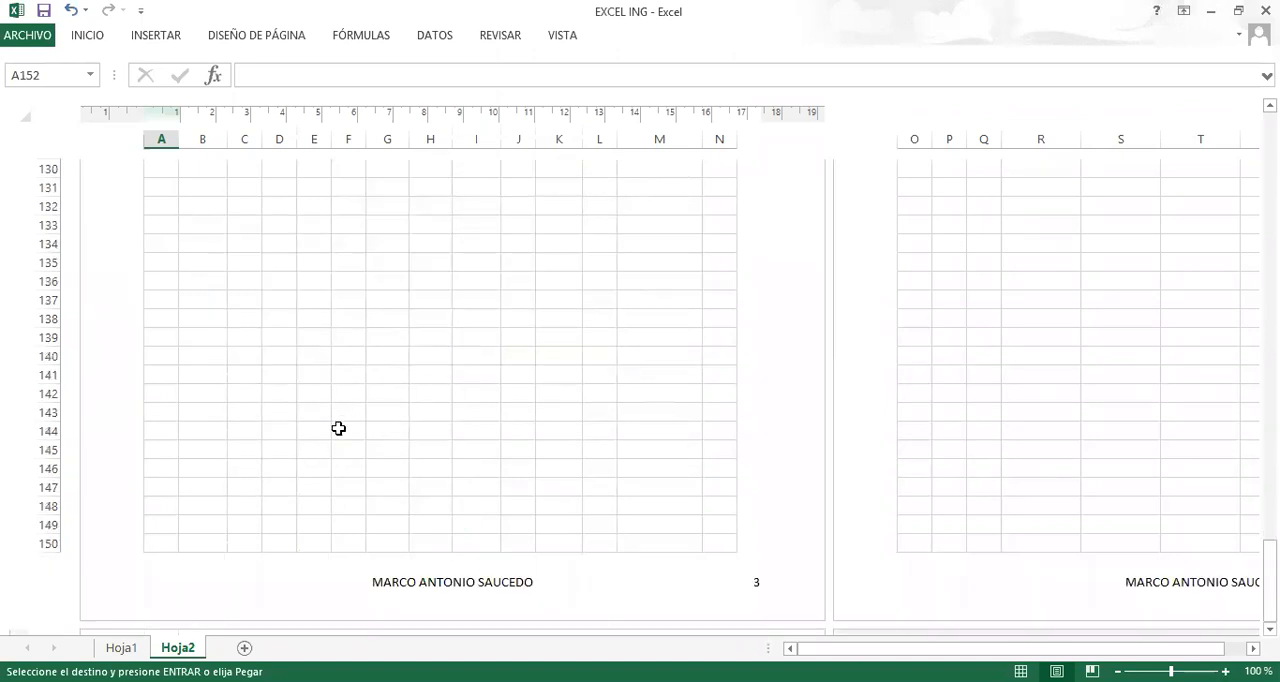
key("ctrl+v")
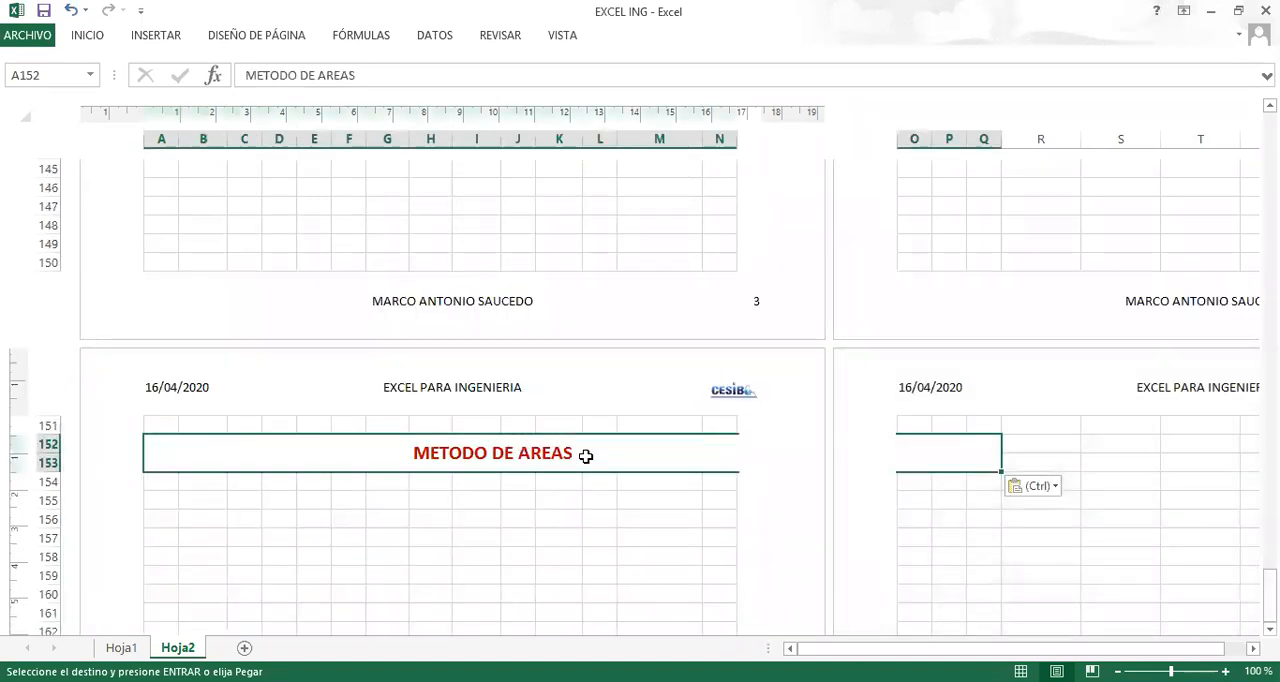
Change the copied title in A152 to METODO COORDENADAS.
type("METD")
key("BackSpace")
type("O")
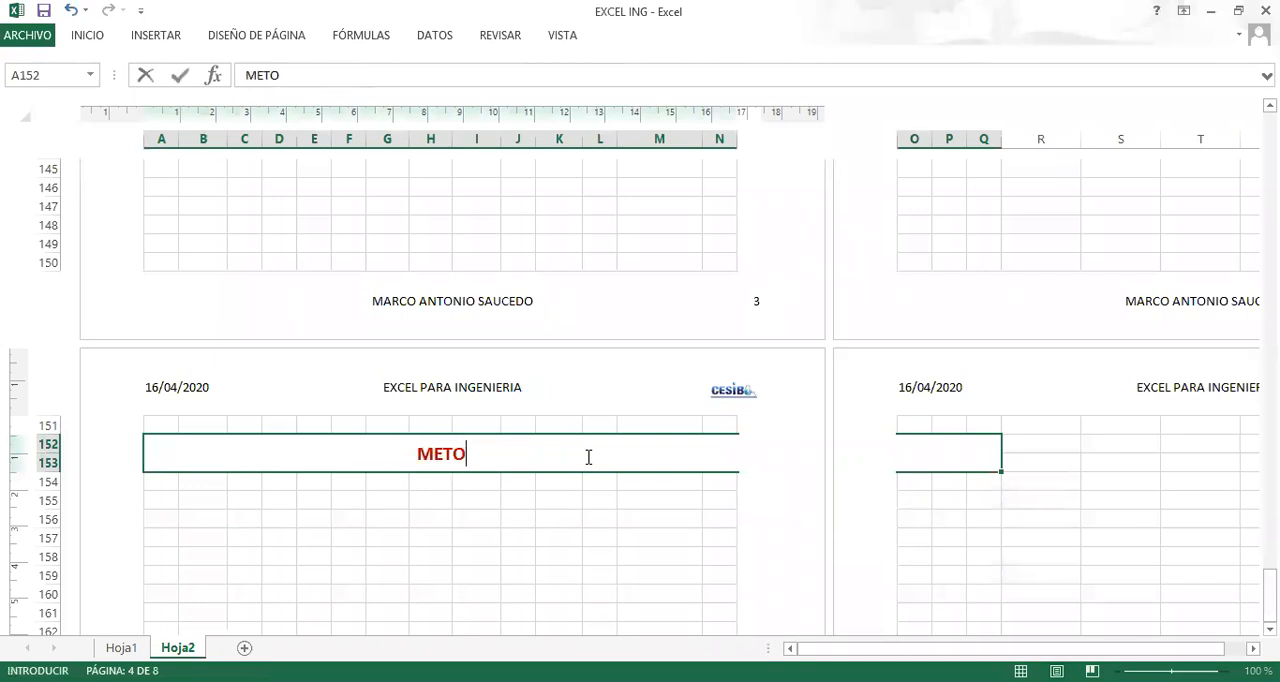
key("BackSpace")
type("ODO ")
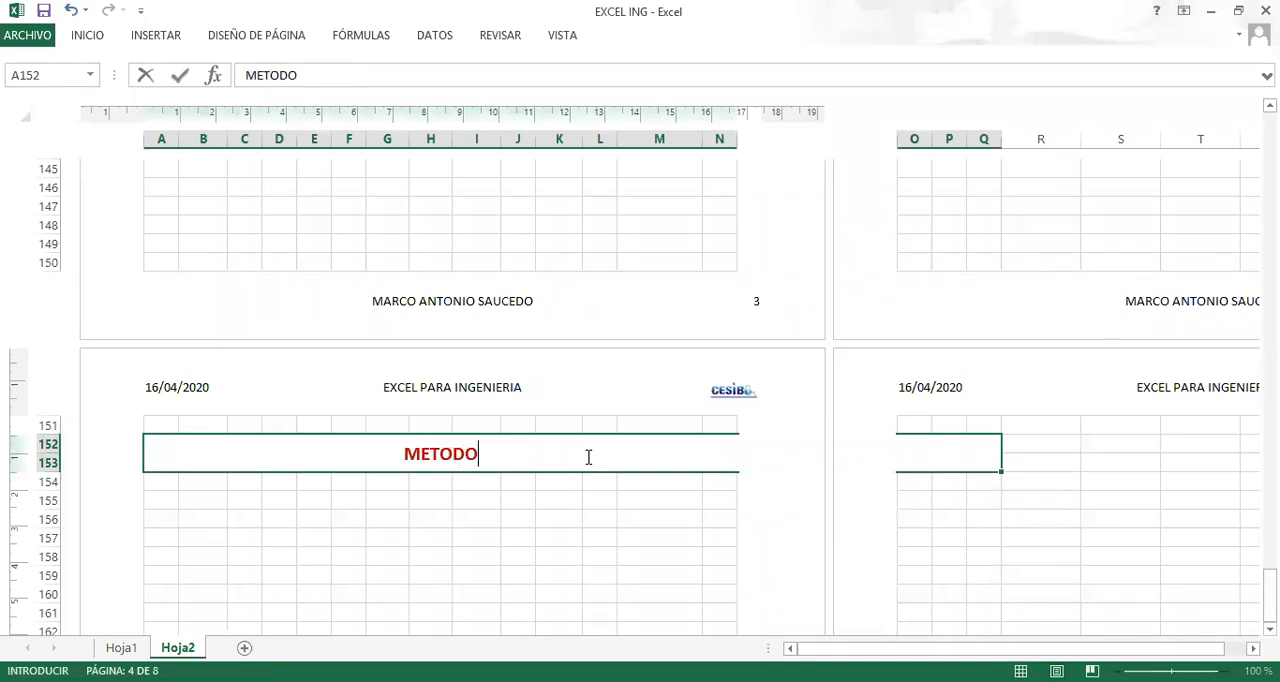
type("E")
key("BackSpace")
type("COORDENO")
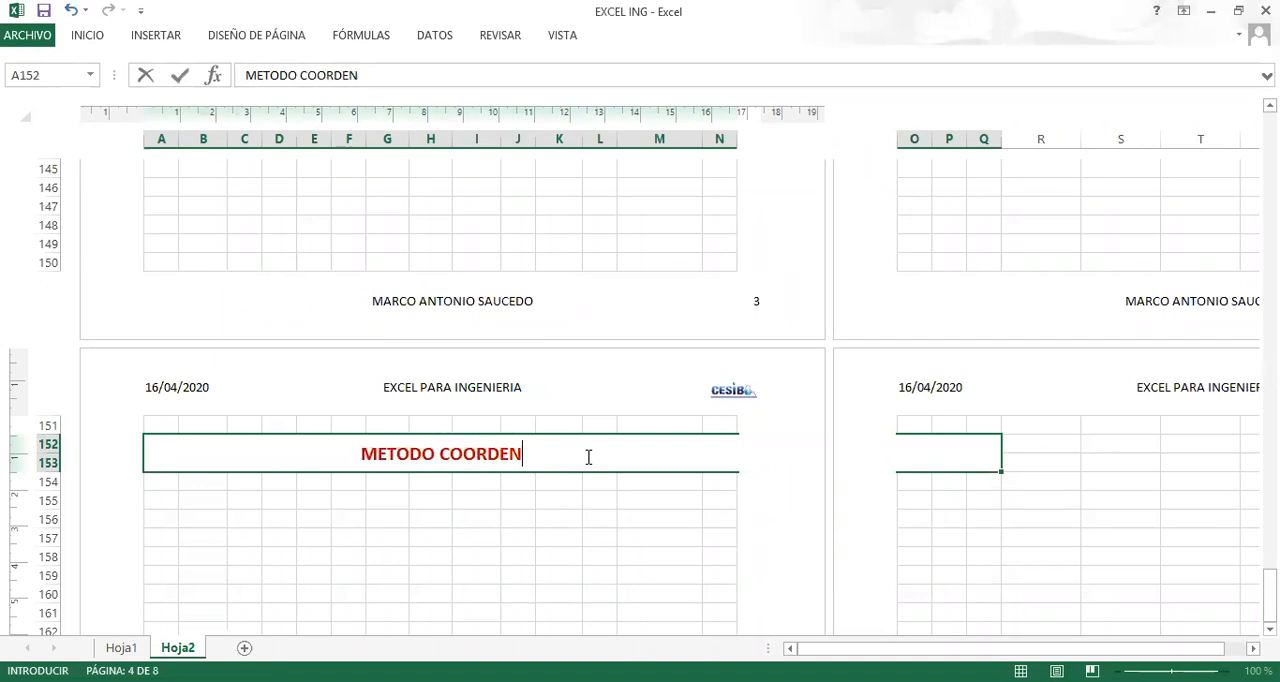
key("BackSpace")
type("ADAS")
left_click(429, 515)
Copy the dimensioned Z-section drawing from the METODO DE AREAS page and paste it at I158 on the METODO COORDENADAS page.
scroll(550, 500, "up", 10)
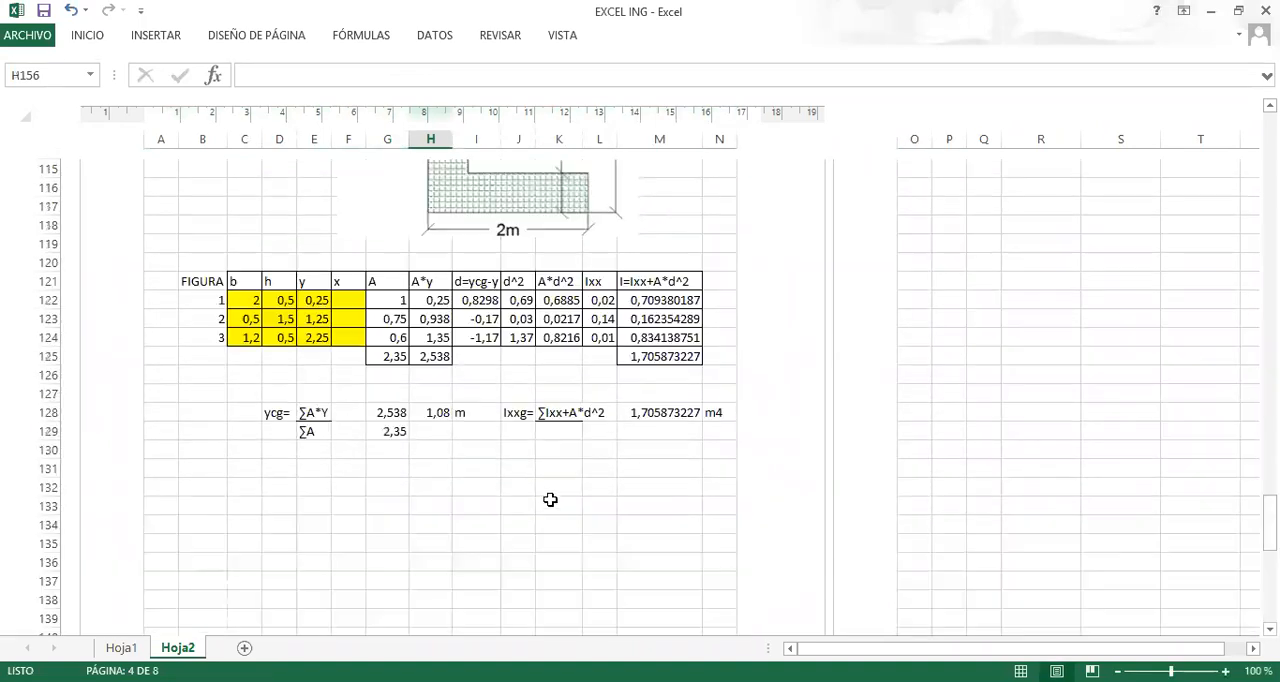
scroll(505, 470, "down", 4)
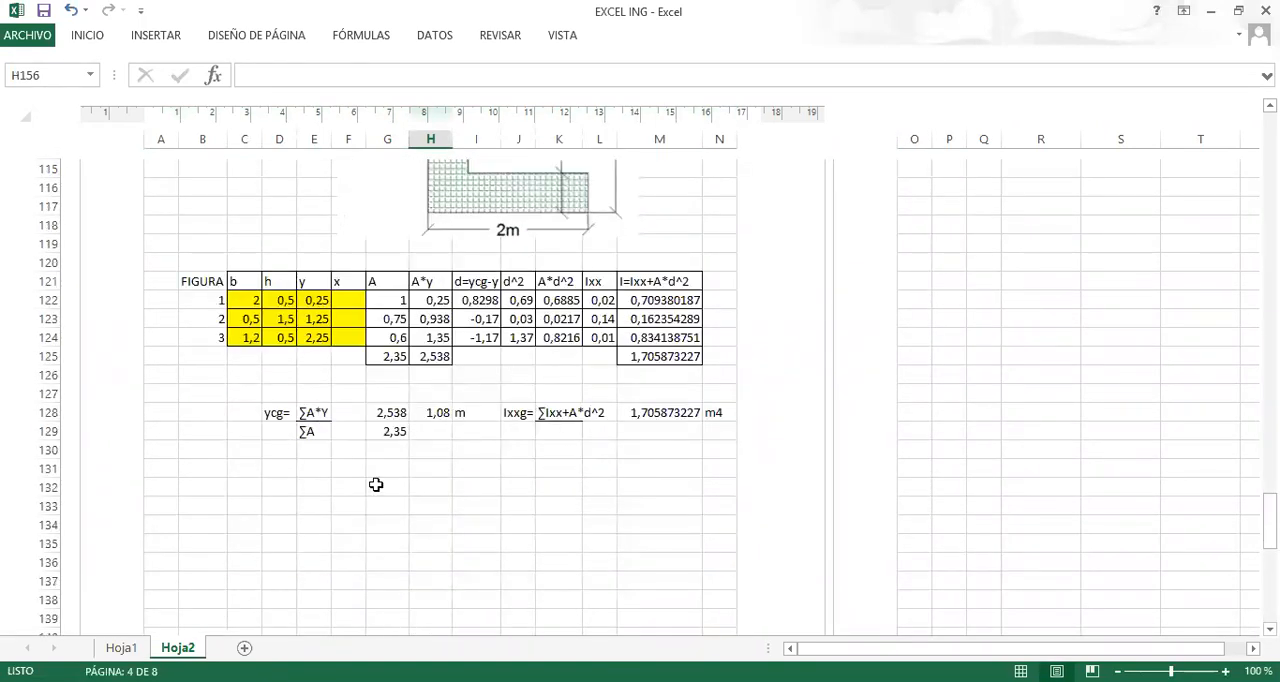
scroll(412, 488, "up", 2)
left_click(488, 263)
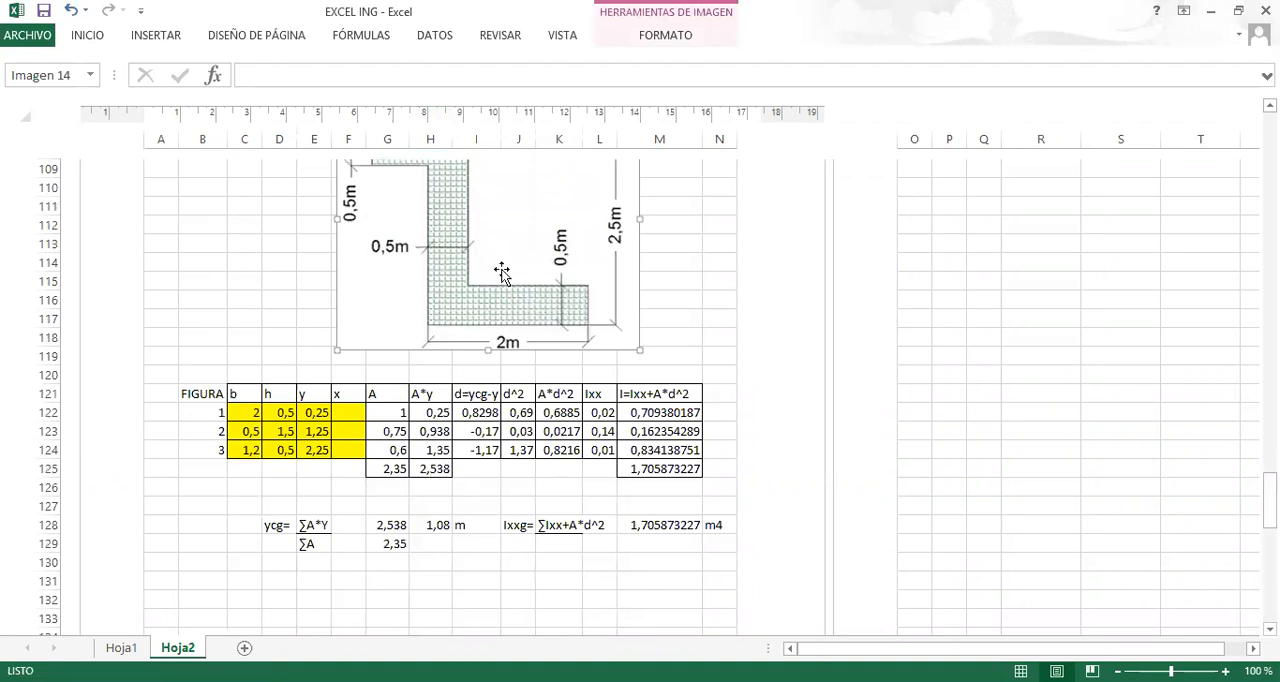
scroll(497, 300, "down", 15)
scroll(432, 319, "up", 3)
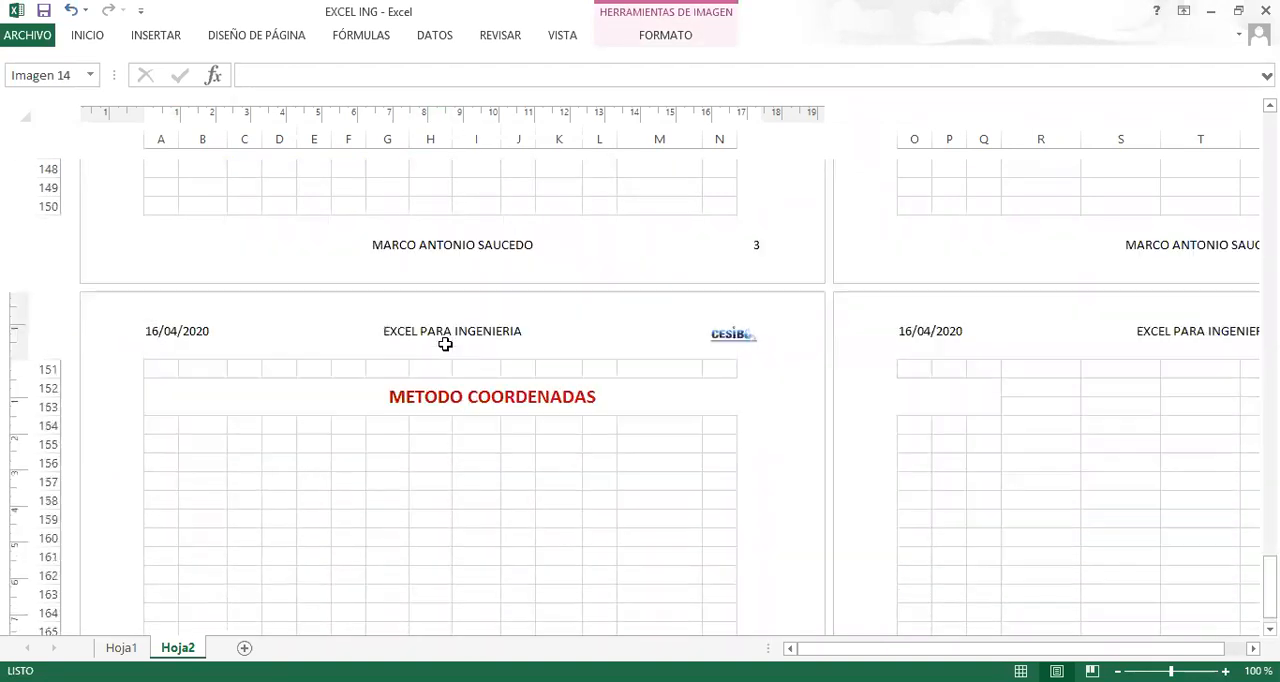
scroll(500, 345, "down", 3)
left_click(473, 237)
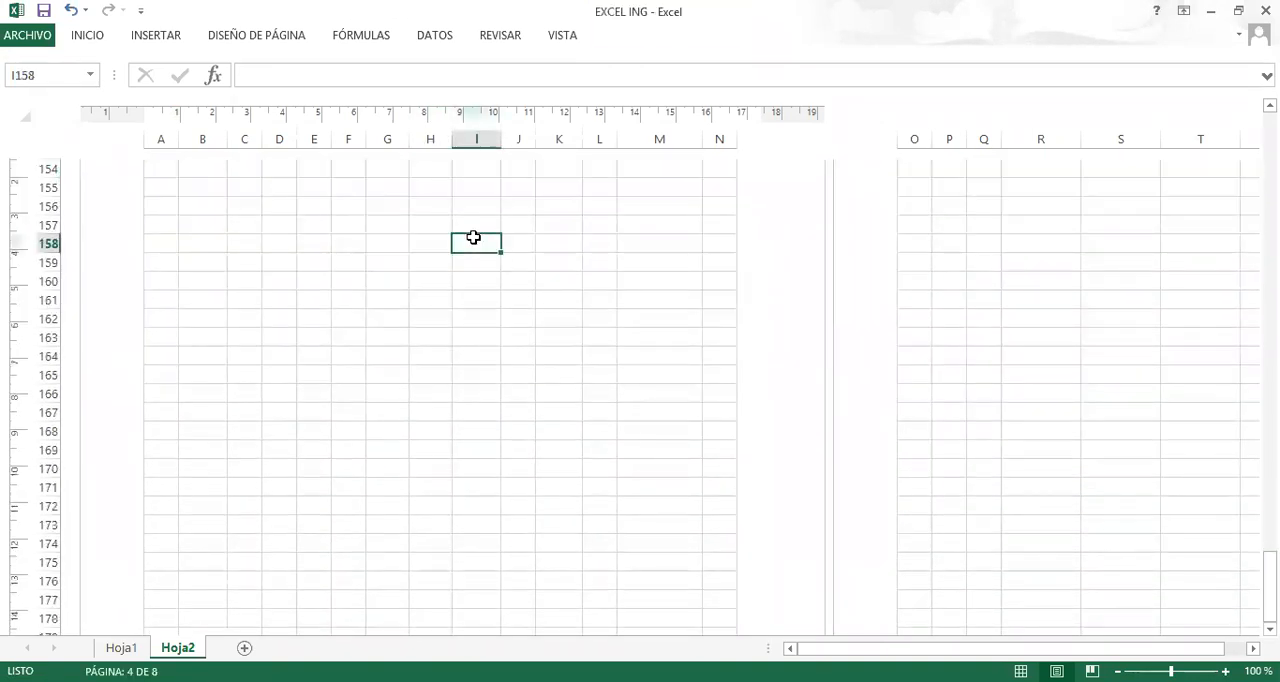
key("ctrl+v")
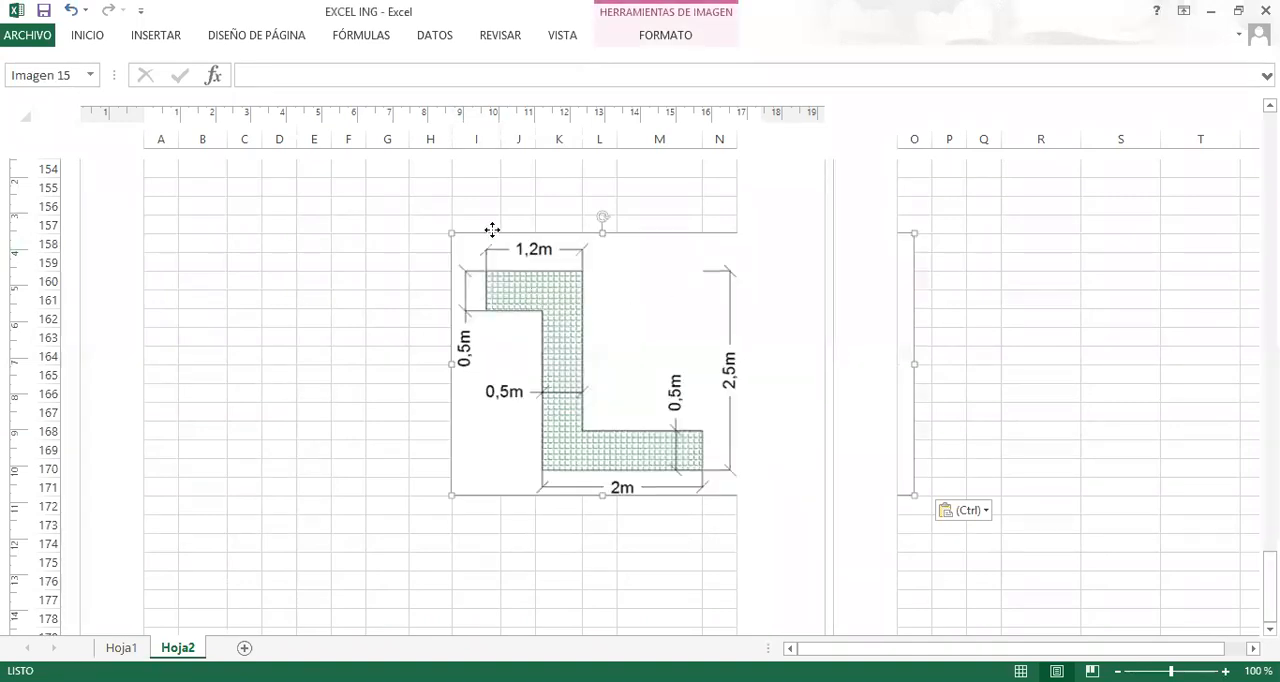
Move the pasted Z-section drawing to just below the METODO COORDENADAS title, spanning about rows 154 to 168 within columns G to M.
left_click_drag(604, 403, 517, 314)
scroll(517, 316, "up", 2)
scroll(519, 344, "down", 1)
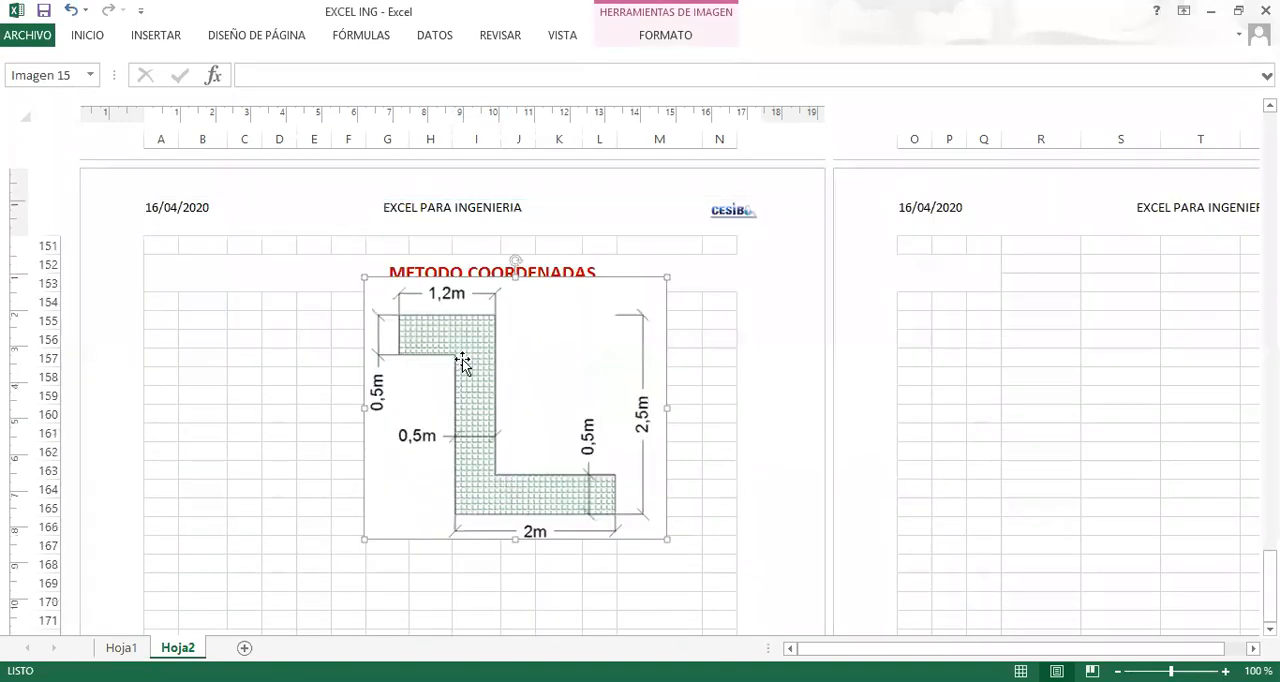
left_click_drag(466, 410, 492, 389)
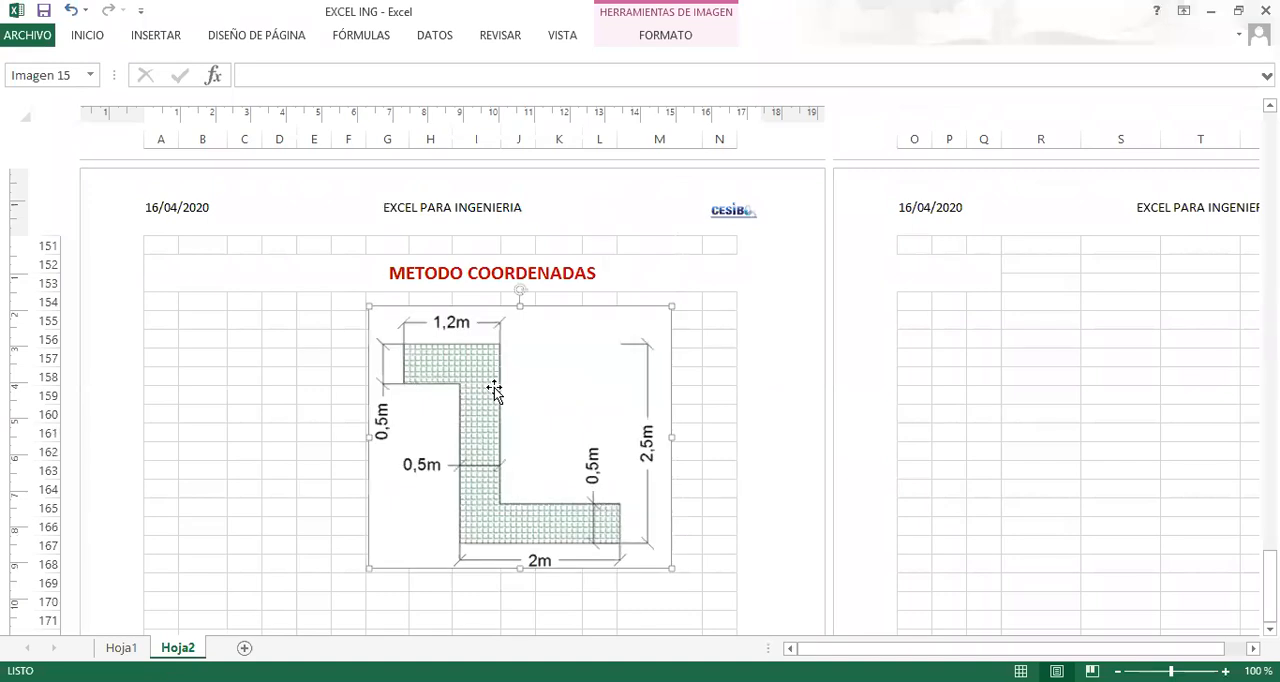
Enter the table headers PUNTO, X and Y in B155:D155.
left_click(198, 321)
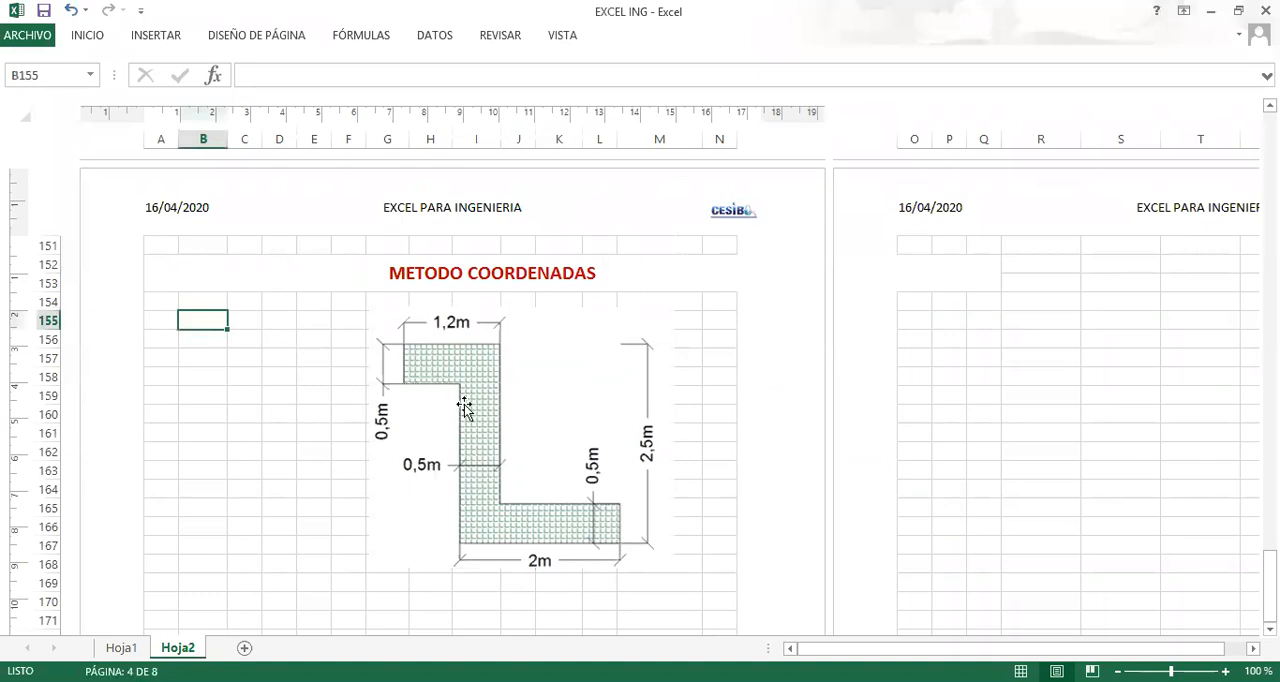
type("PUNTO")
key("Tab")
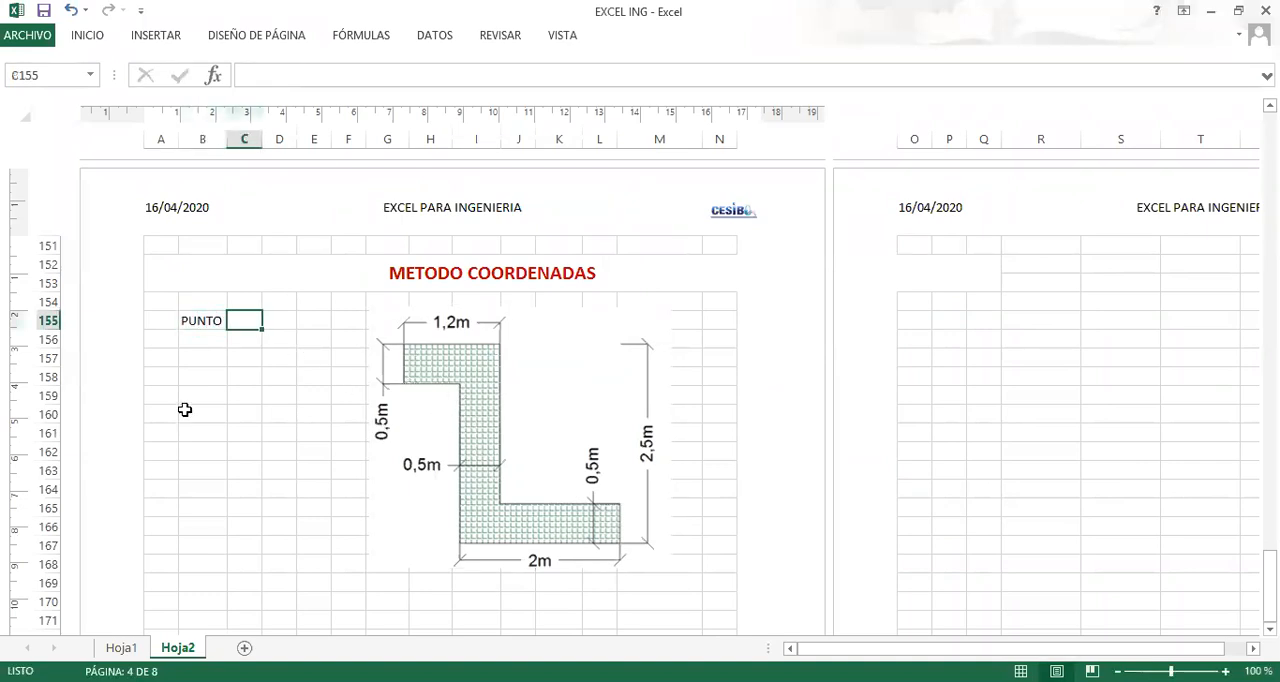
type("COO")
key("BackSpace")
key("BackSpace")
key("BackSpace")
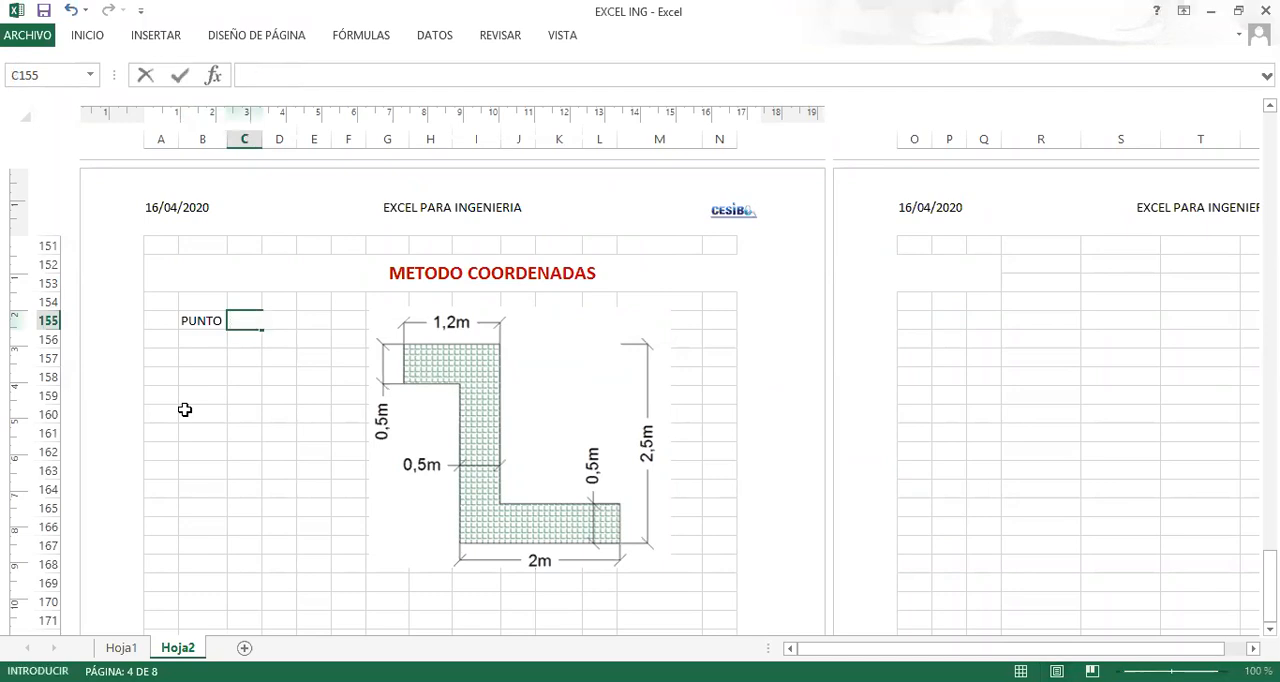
type("X")
key("Tab")
type("Y")
key("Return")
key("Left")
key("Left")
key("Left")
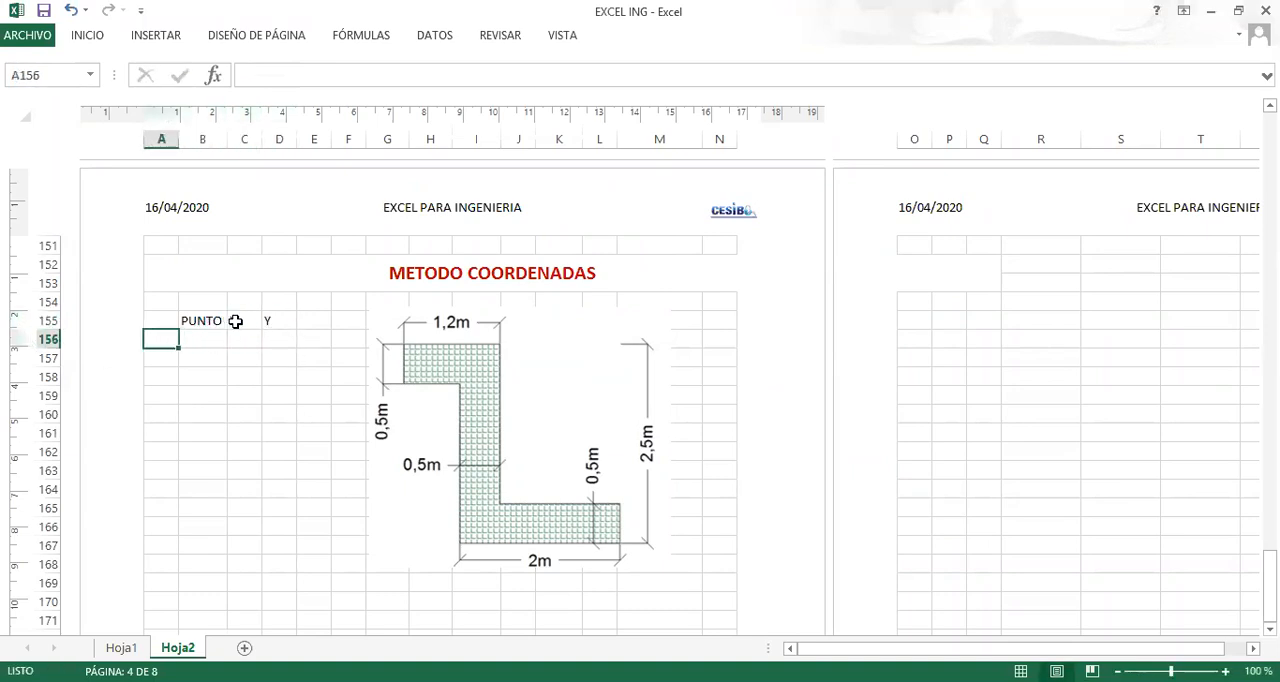
Number the points 1 to 8 in B156:B163, filling the series down under PUNTO.
left_click(209, 336)
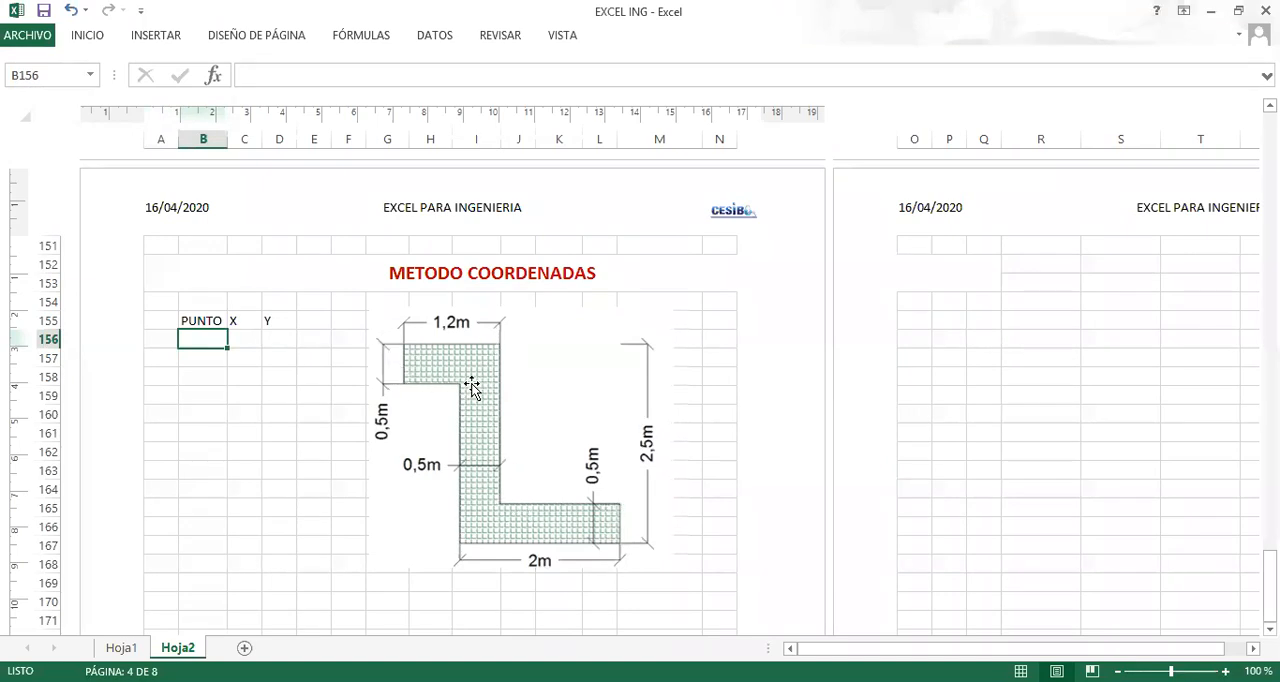
type("1")
key("Return")
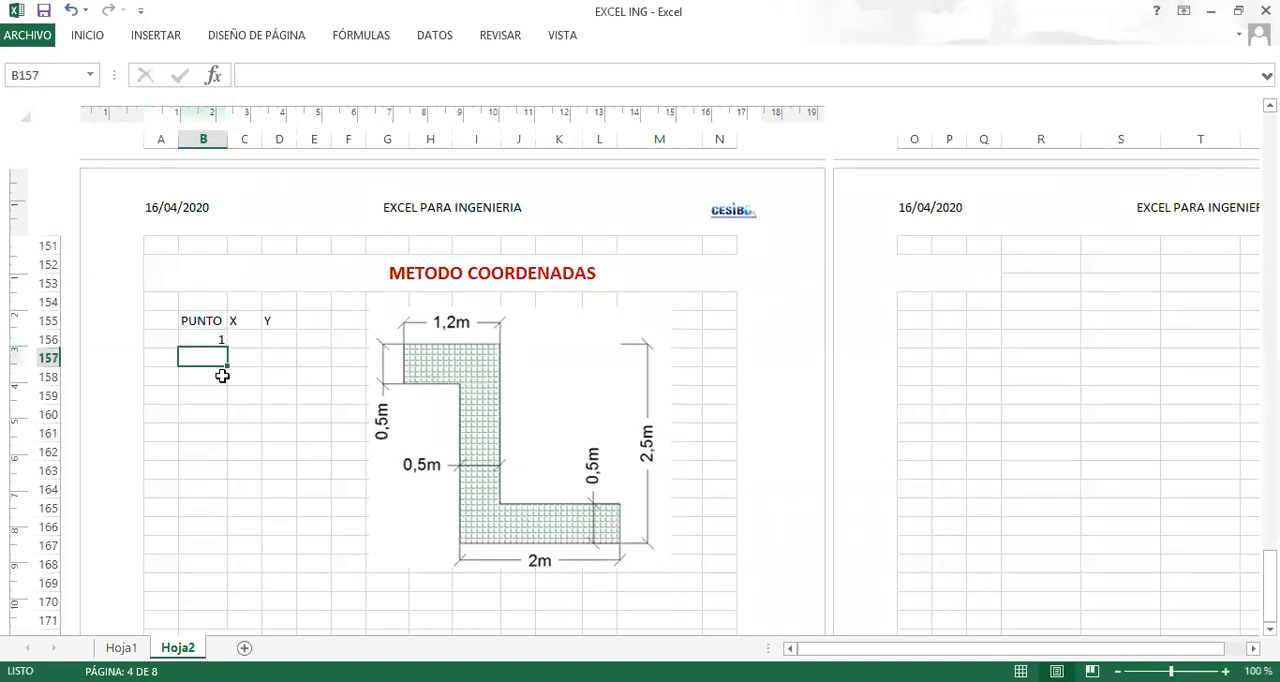
type("2")
key("Return")
type("3")
left_click(216, 449)
left_click_drag(206, 356, 222, 473)
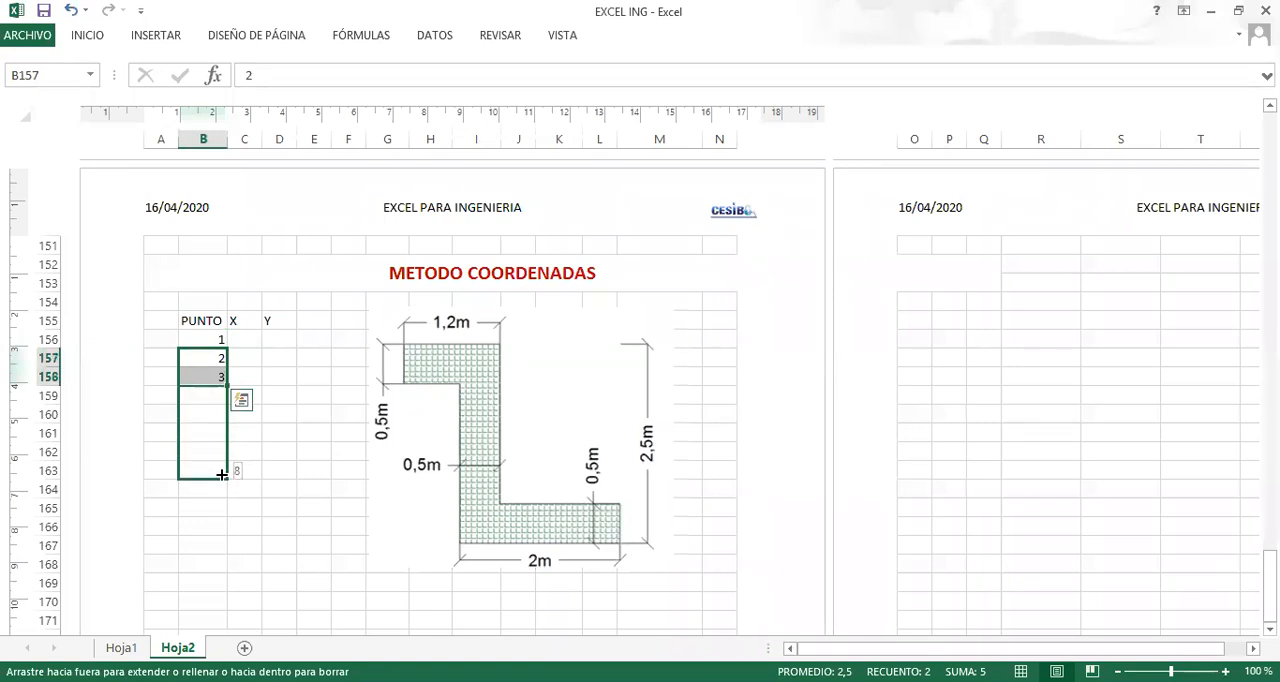
left_click_drag(220, 474, 218, 473)
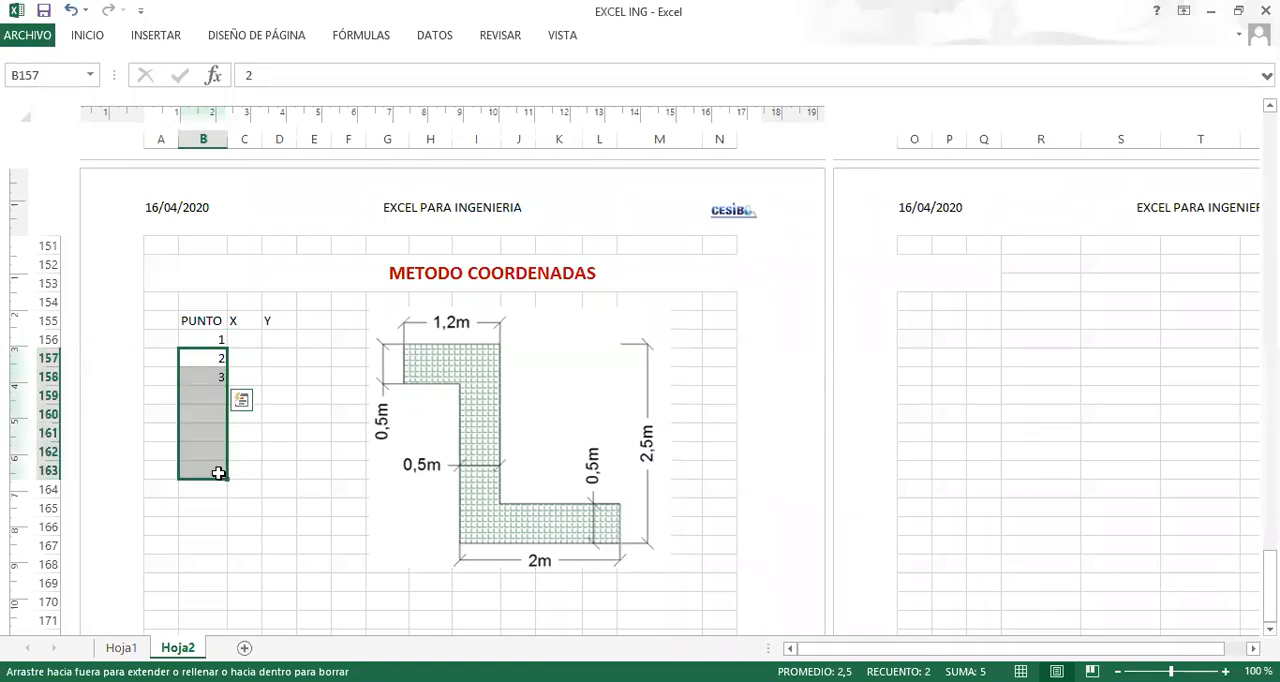
left_click(246, 338)
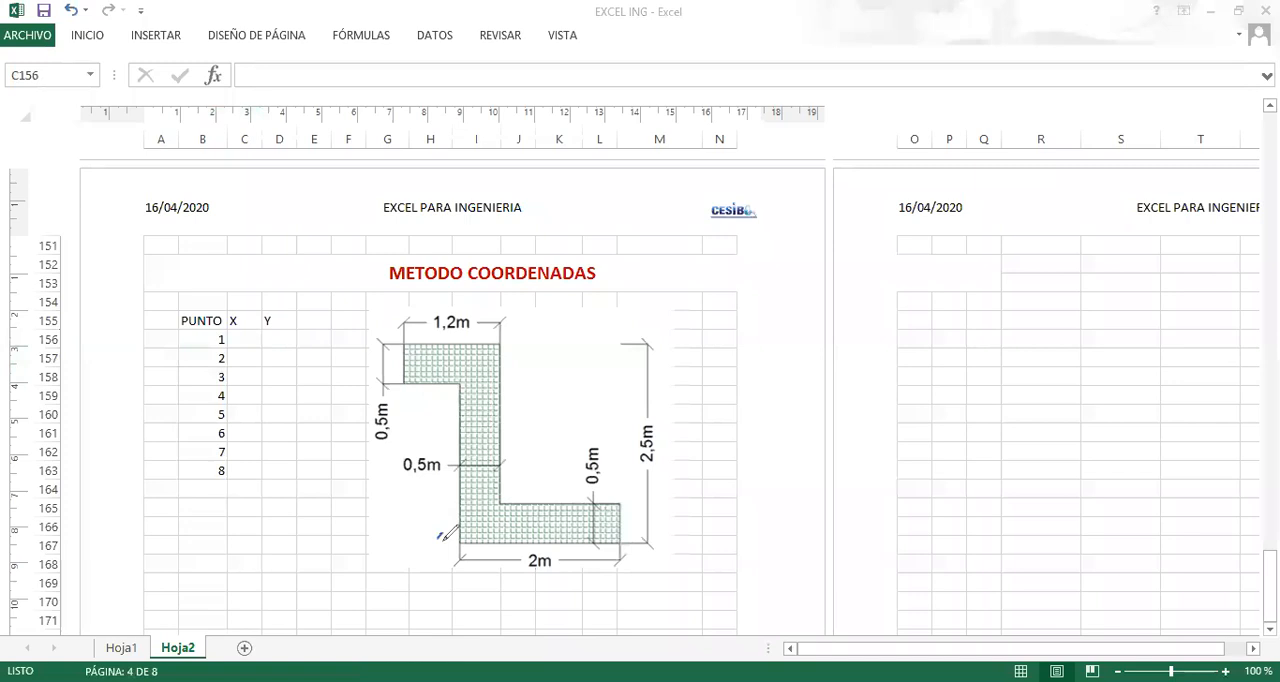
Handwrite blue labels 1 to 8 at the Z-section's corners, going counterclockwise from the lower-left corner of the 2 m base.
left_click_drag(437, 534, 441, 552)
left_click_drag(628, 532, 641, 550)
left_click_drag(619, 487, 626, 493)
mouse_move(505, 480)
left_mouse_down()
mouse_move(528, 486)
mouse_move(523, 497)
left_mouse_up()
left_click_drag(513, 333, 522, 344)
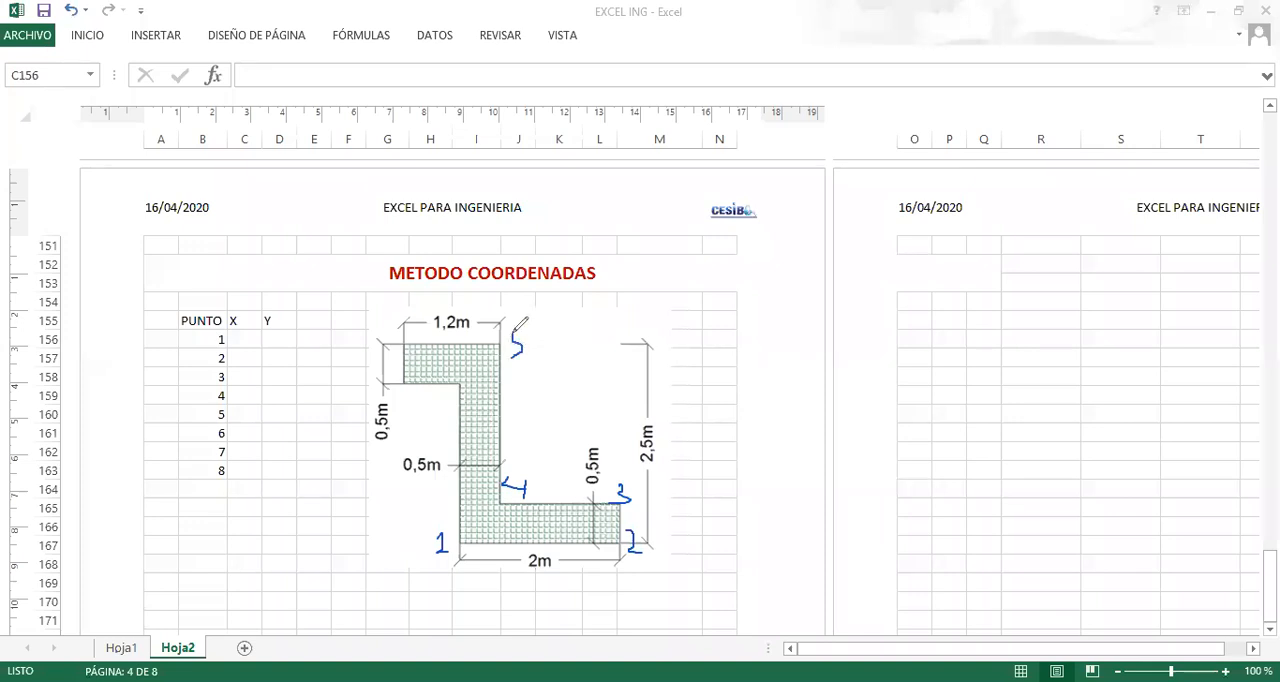
left_click_drag(511, 332, 522, 331)
left_click_drag(398, 320, 392, 330)
mouse_move(392, 378)
left_mouse_down()
mouse_move(401, 394)
mouse_move(466, 402)
mouse_move(475, 381)
left_mouse_up()
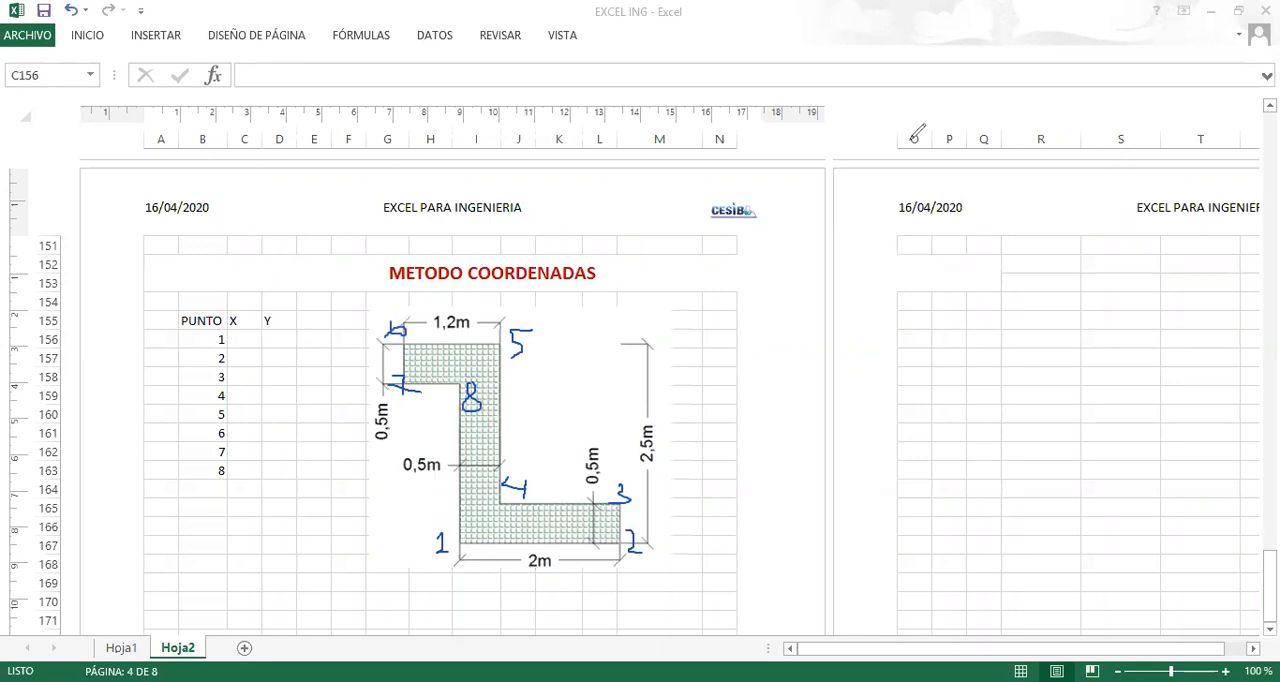
Enter 0,7 as point 1's X coordinate in C156 and sketch red x and y reference axes beside point 1 of the drawing.
left_click(237, 338)
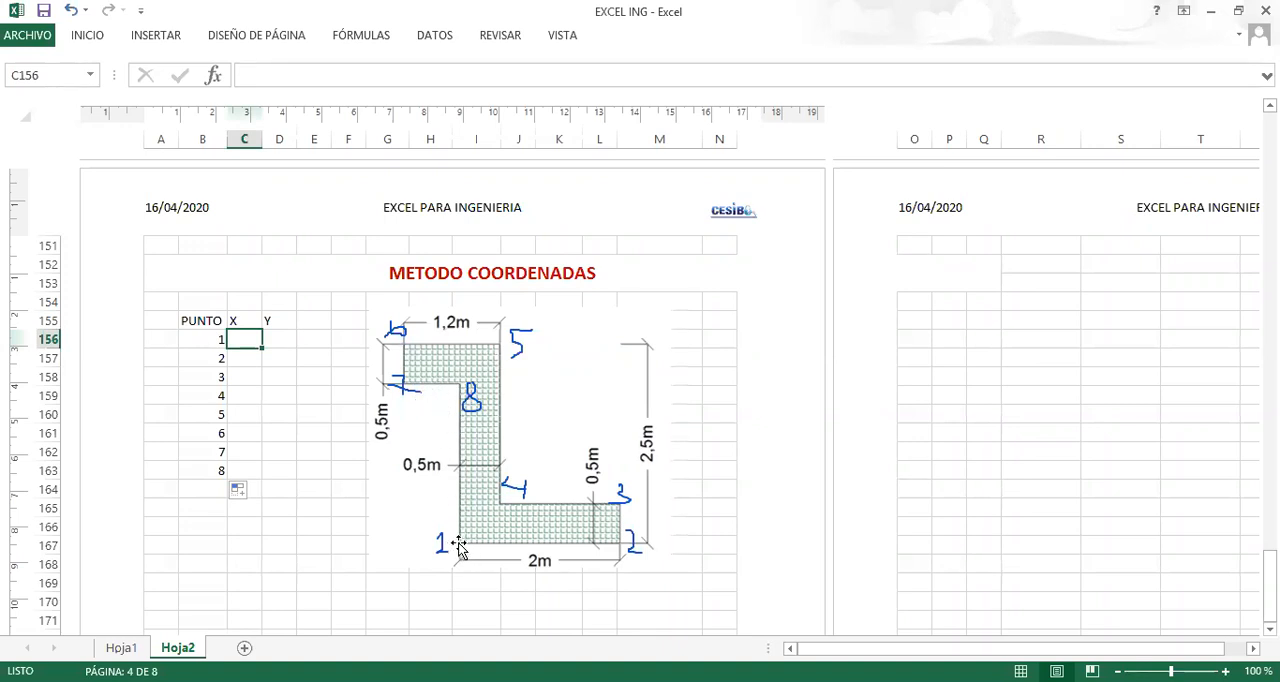
type("0,7")
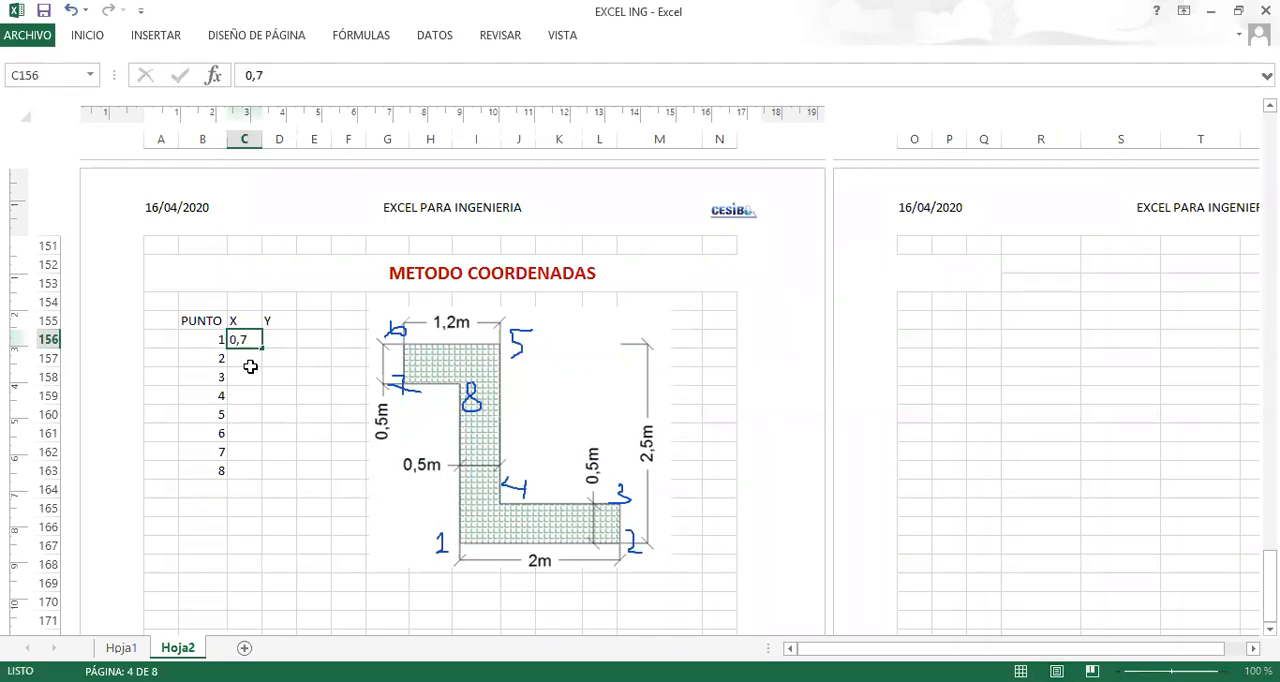
key("Tab")
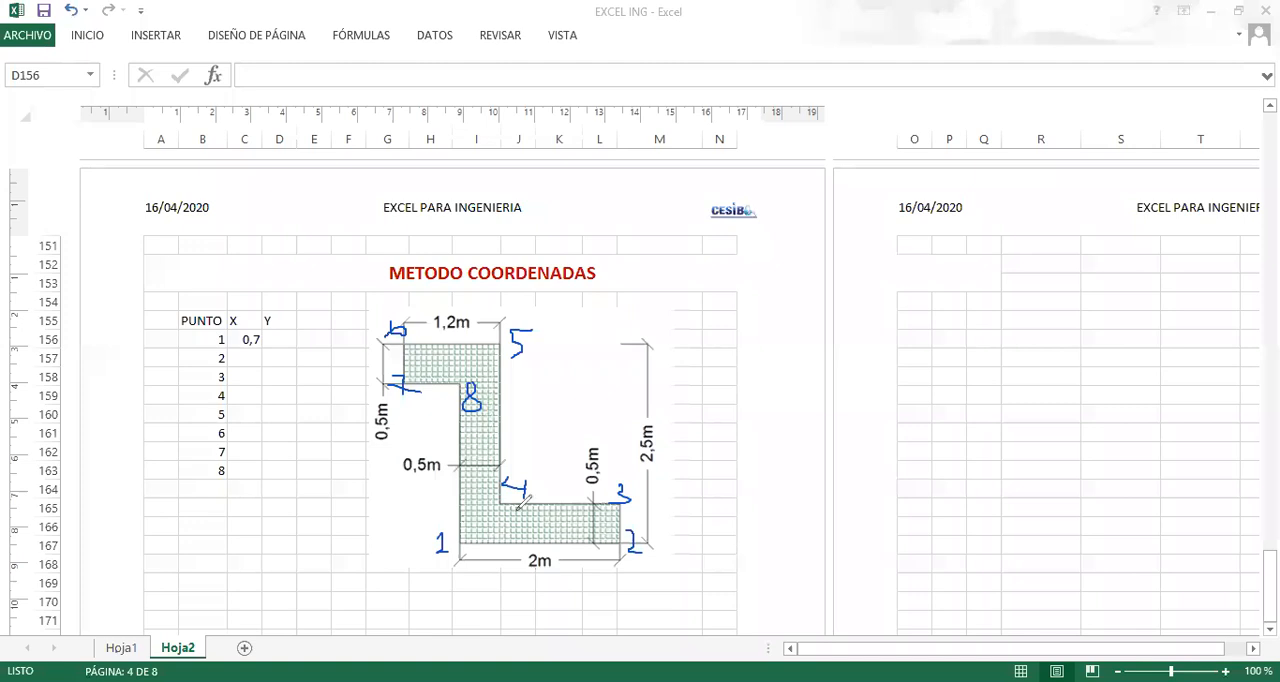
mouse_move(398, 540)
left_mouse_down()
mouse_move(424, 538)
mouse_move(418, 548)
left_mouse_up()
mouse_move(416, 532)
left_mouse_down()
mouse_move(437, 537)
mouse_move(389, 490)
mouse_move(429, 493)
mouse_move(415, 510)
mouse_move(424, 545)
mouse_move(448, 541)
left_mouse_up()
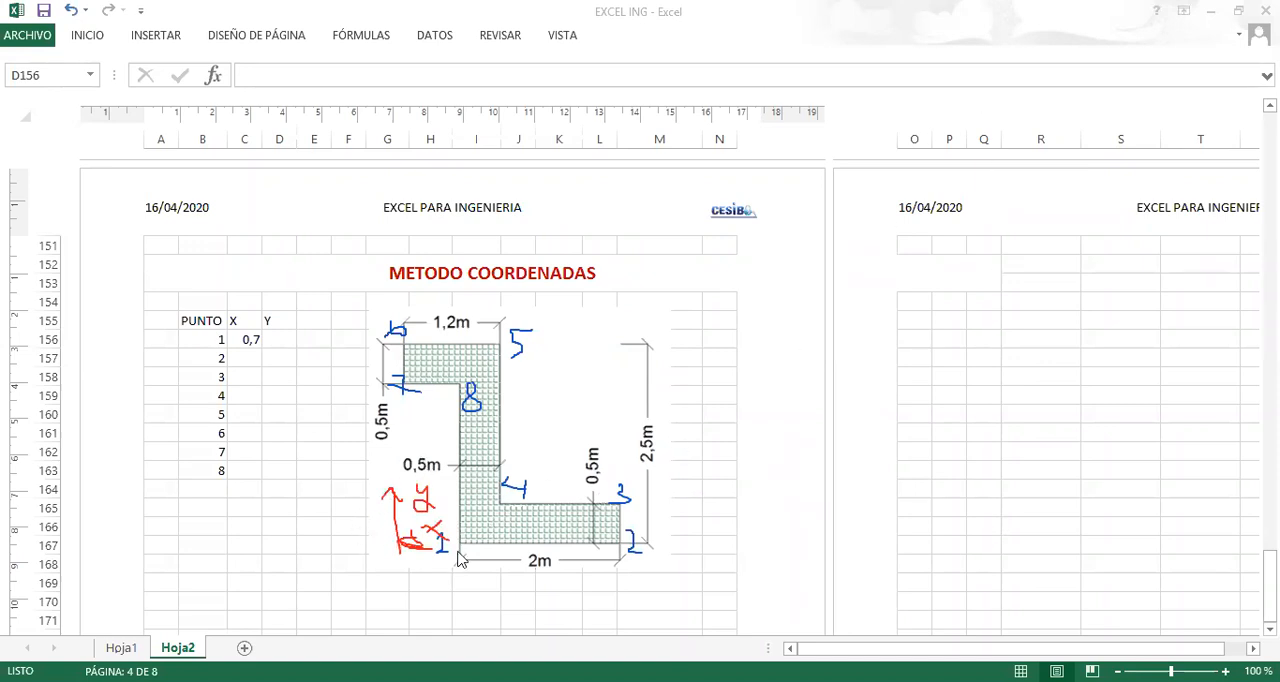
Enter 0 as point 1's Y coordinate in D156.
left_click(270, 345)
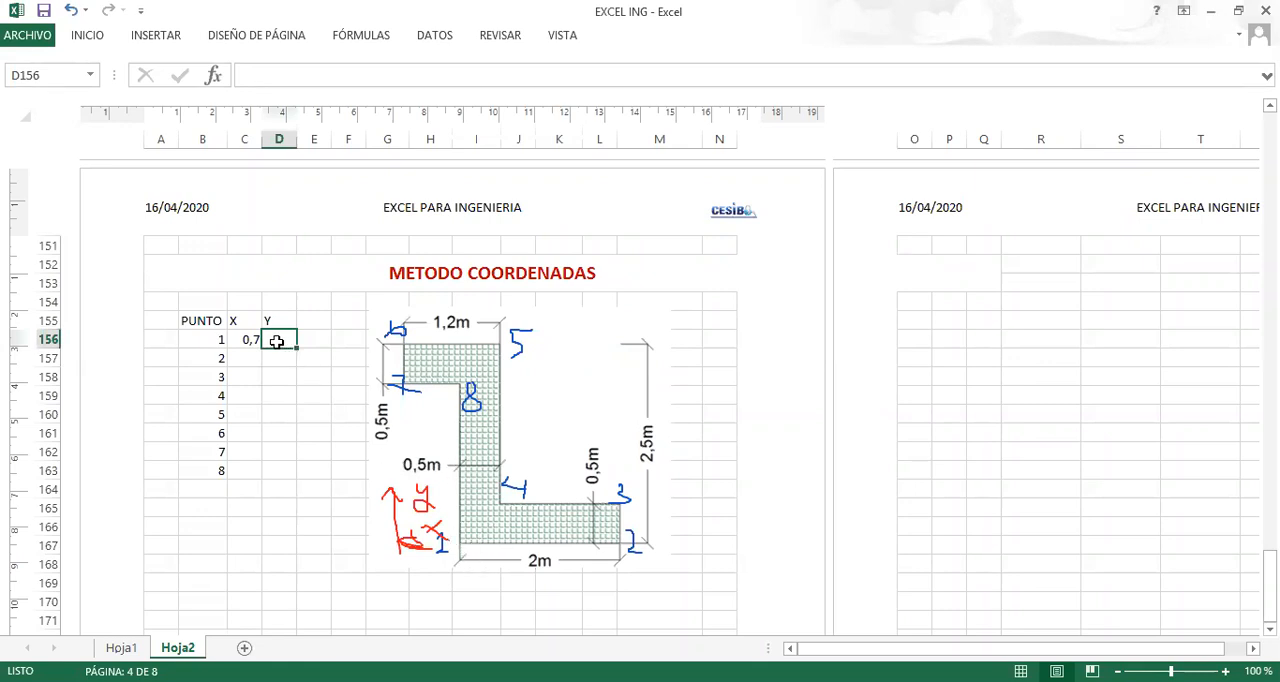
type("0")
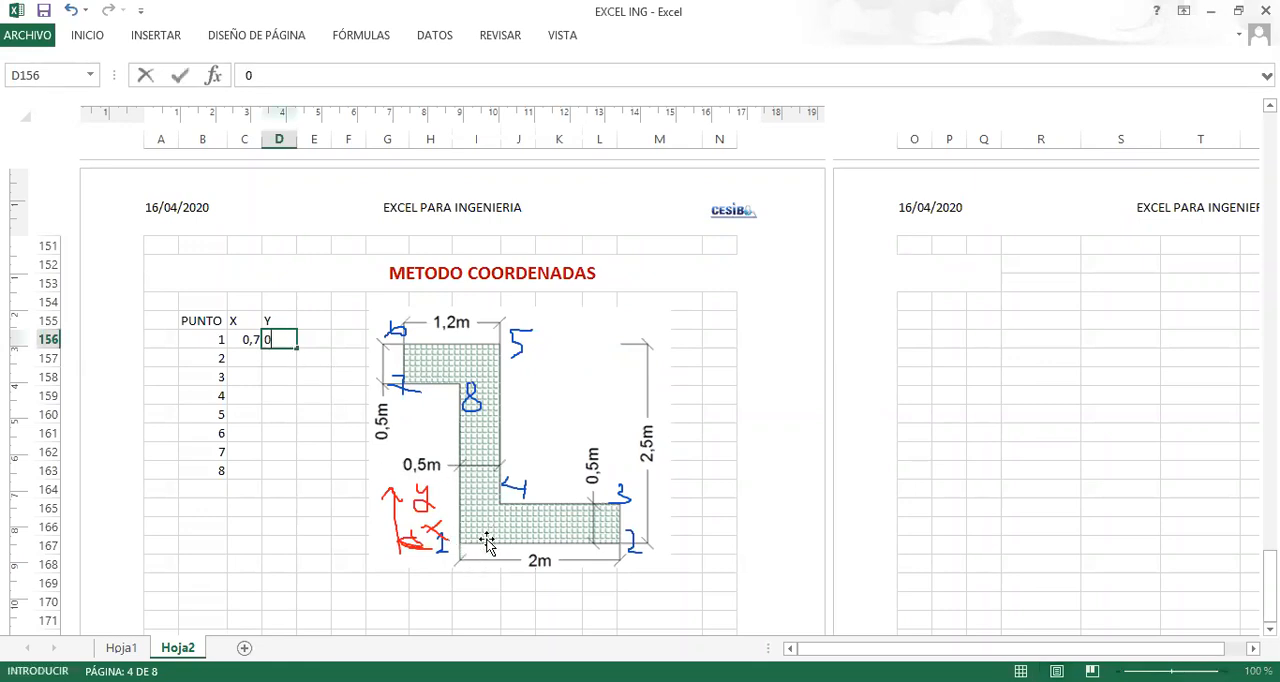
key("Return")
key("Left")
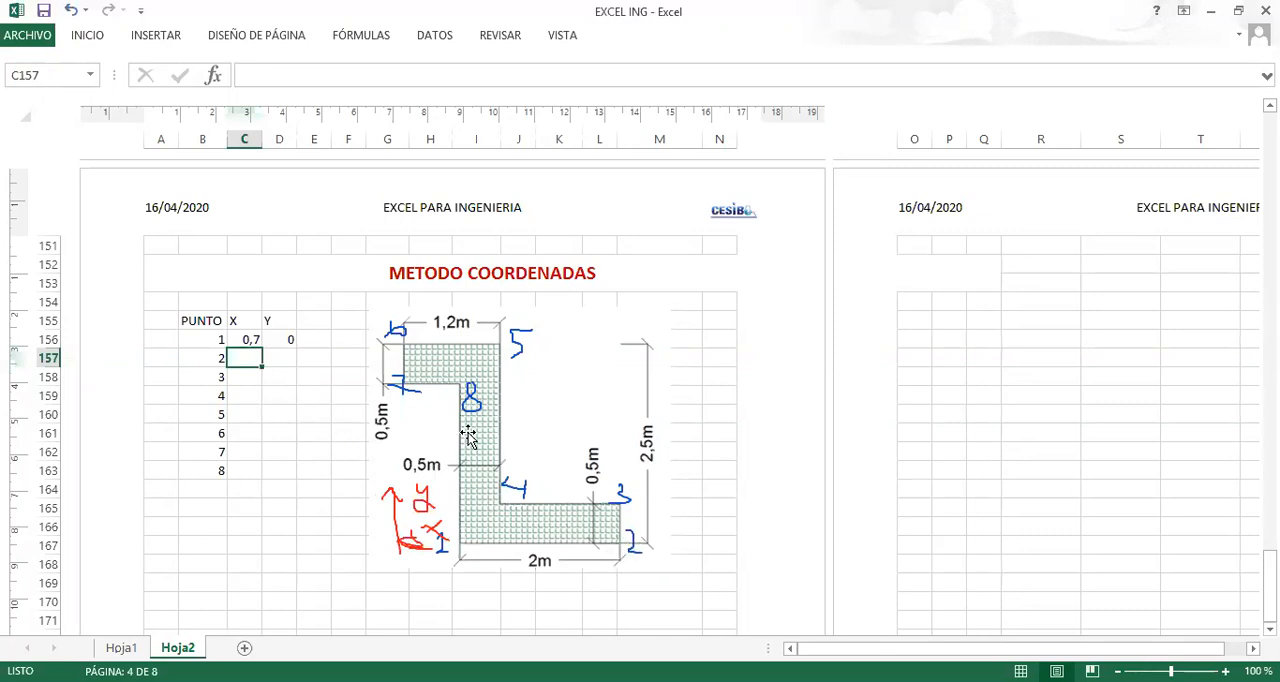
Enter point 2's coordinates in row 157: X 2,7 and Y 0.
type("2,7")
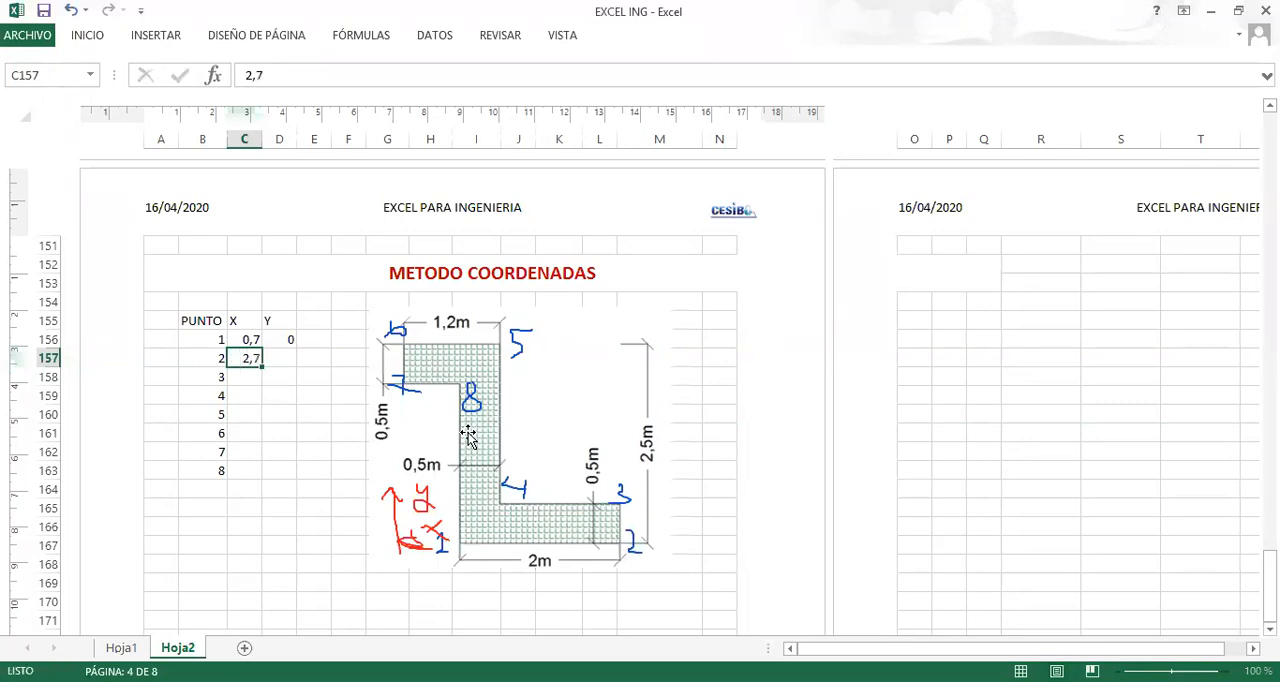
key("Tab")
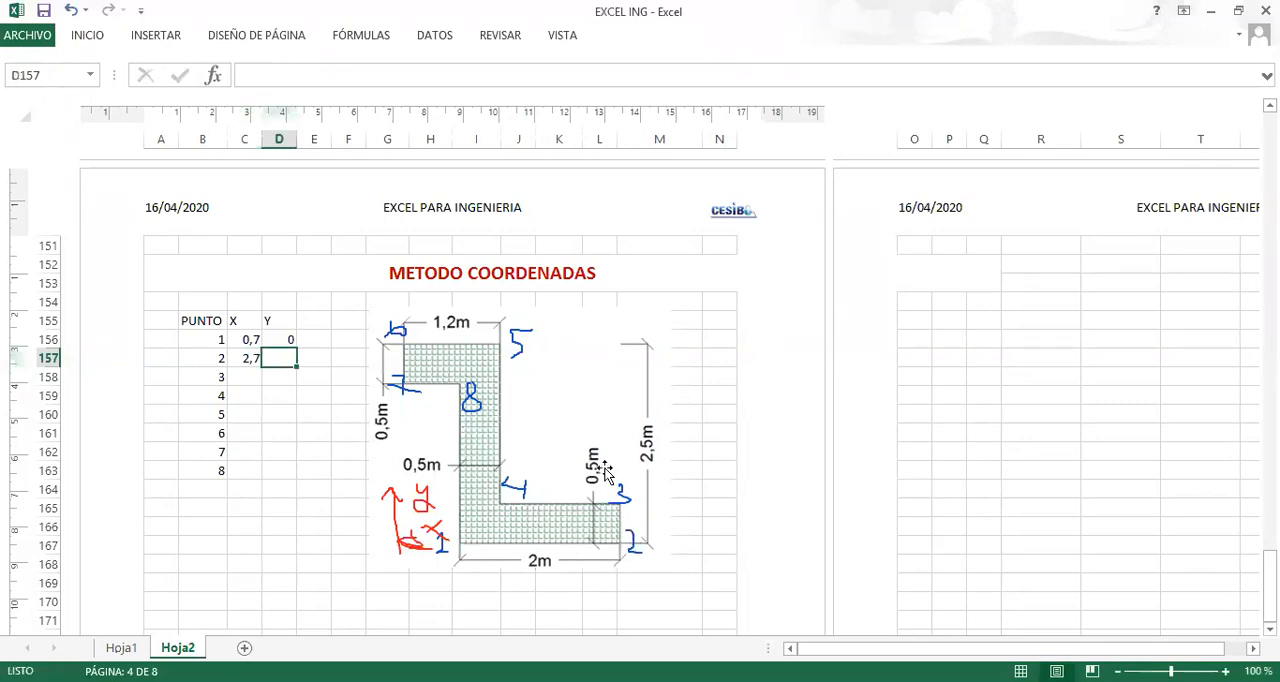
type("0")
key("Return")
key("Left")
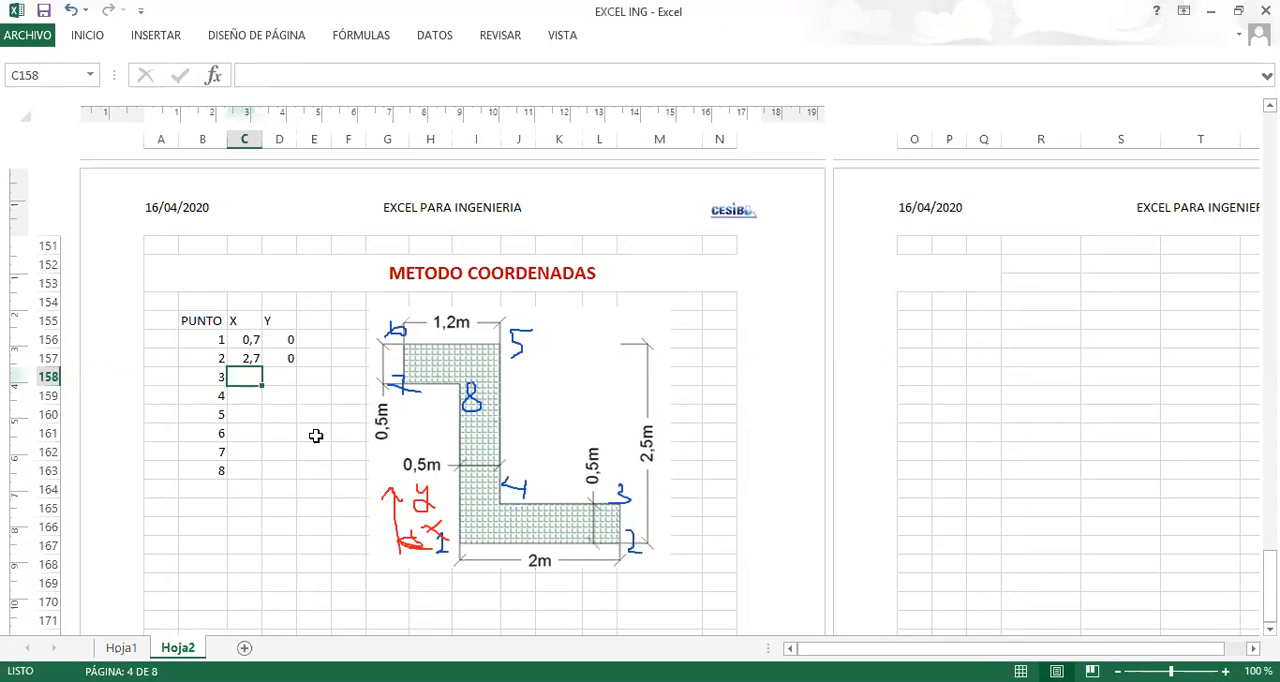
Enter point 3's coordinates in row 158: X 2,7 and Y 0,5.
type("2,7")
key("Tab")
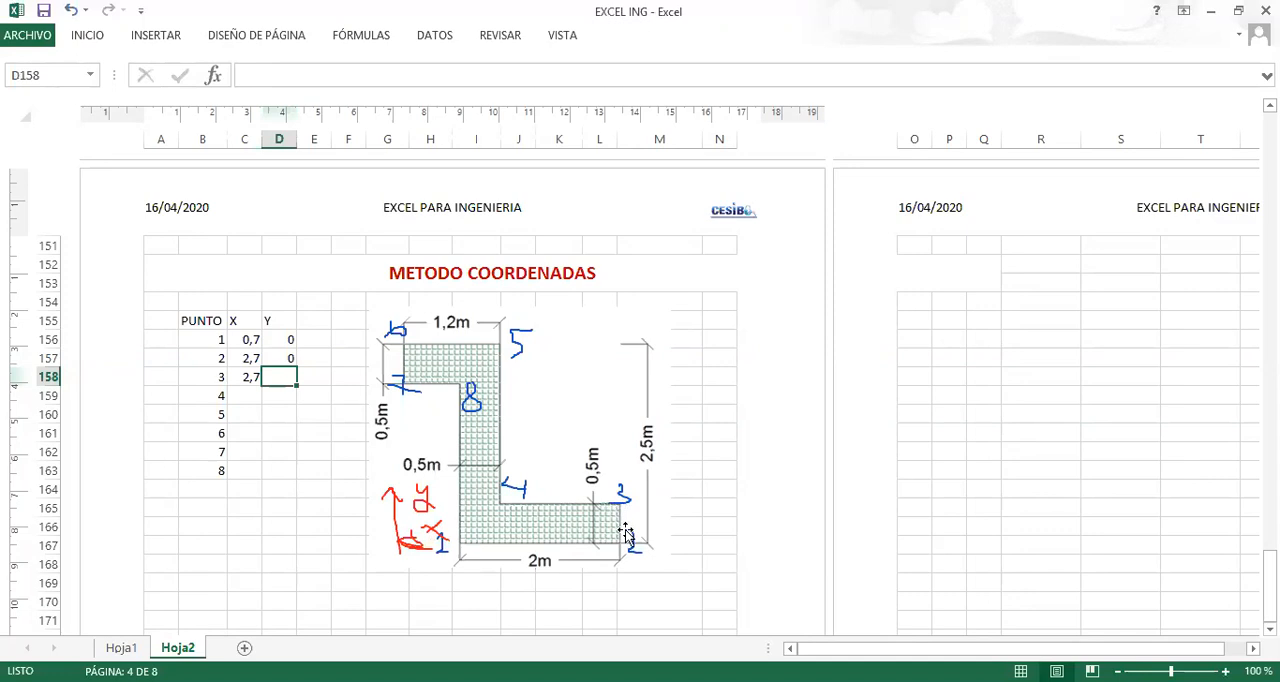
type("0,")
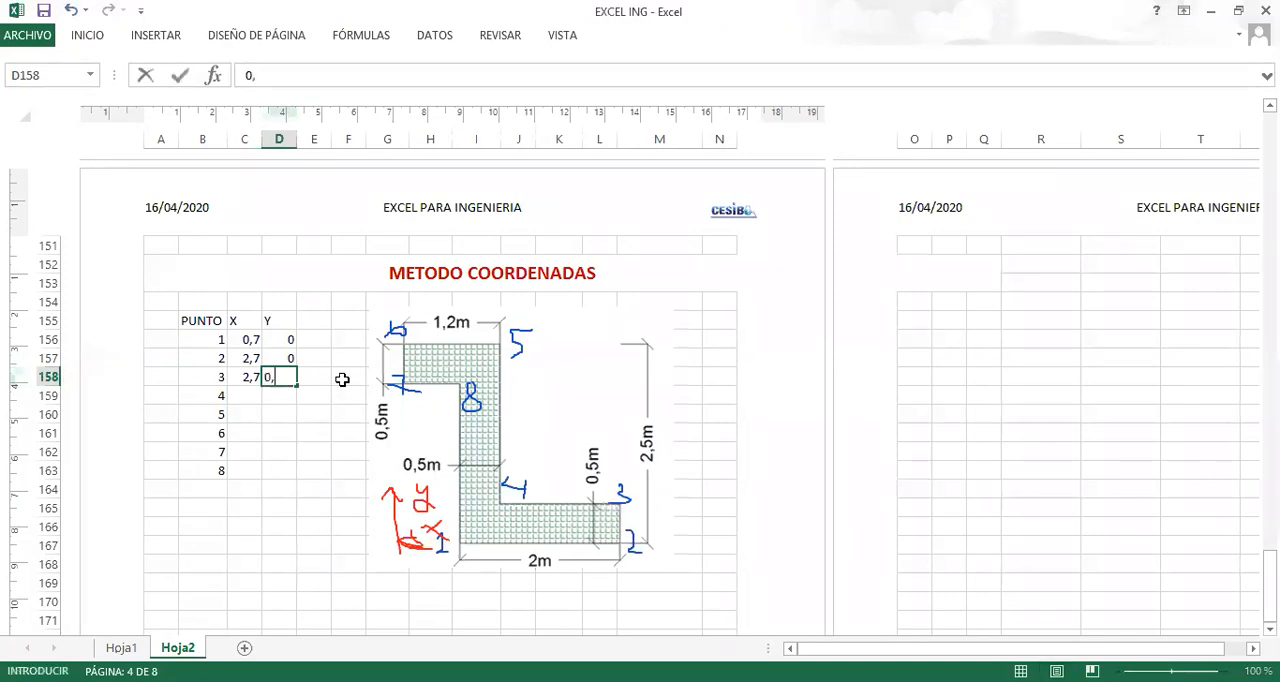
type("5")
key("Return")
key("Left")
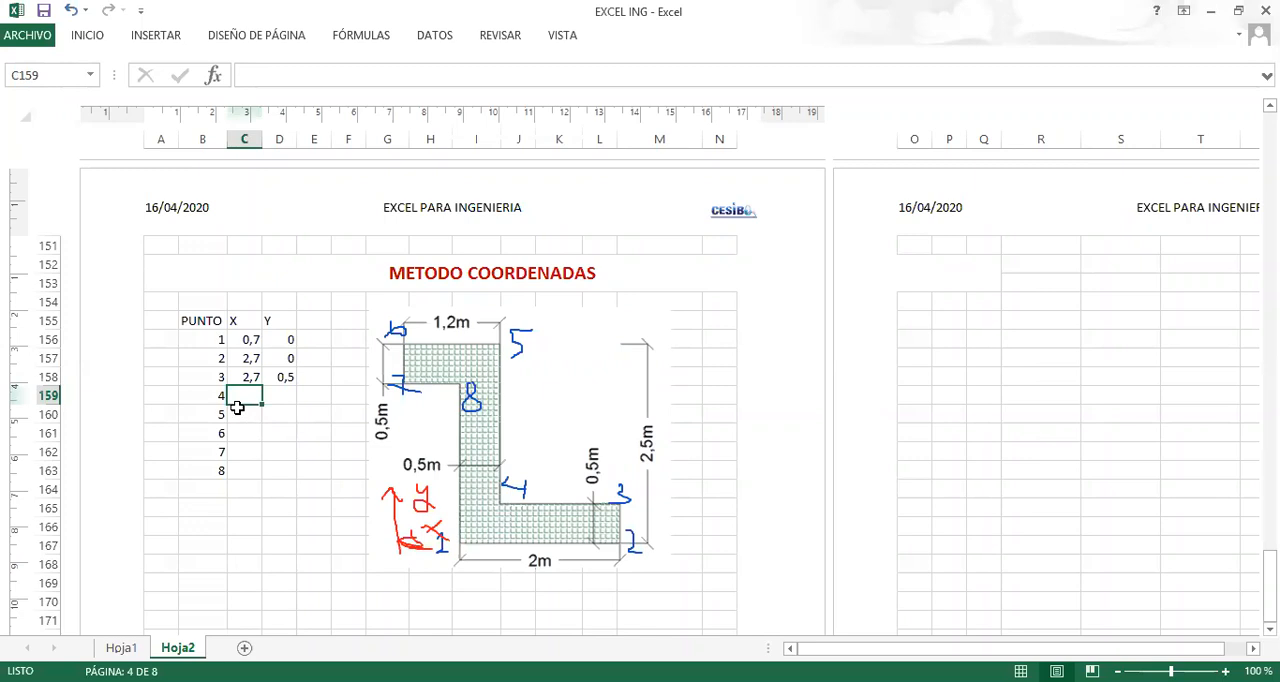
Enter point 4's coordinates in row 159: X 1,2 and Y 0,5.
type("1,2")
key("Tab")
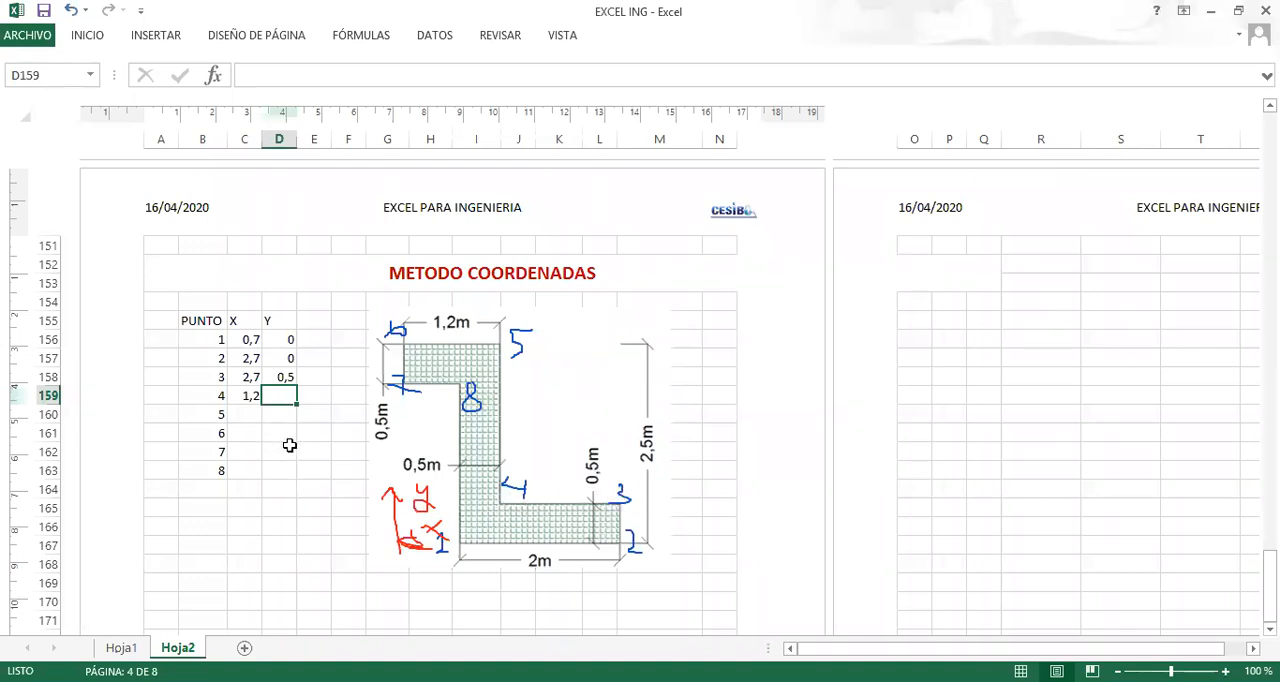
type("0")
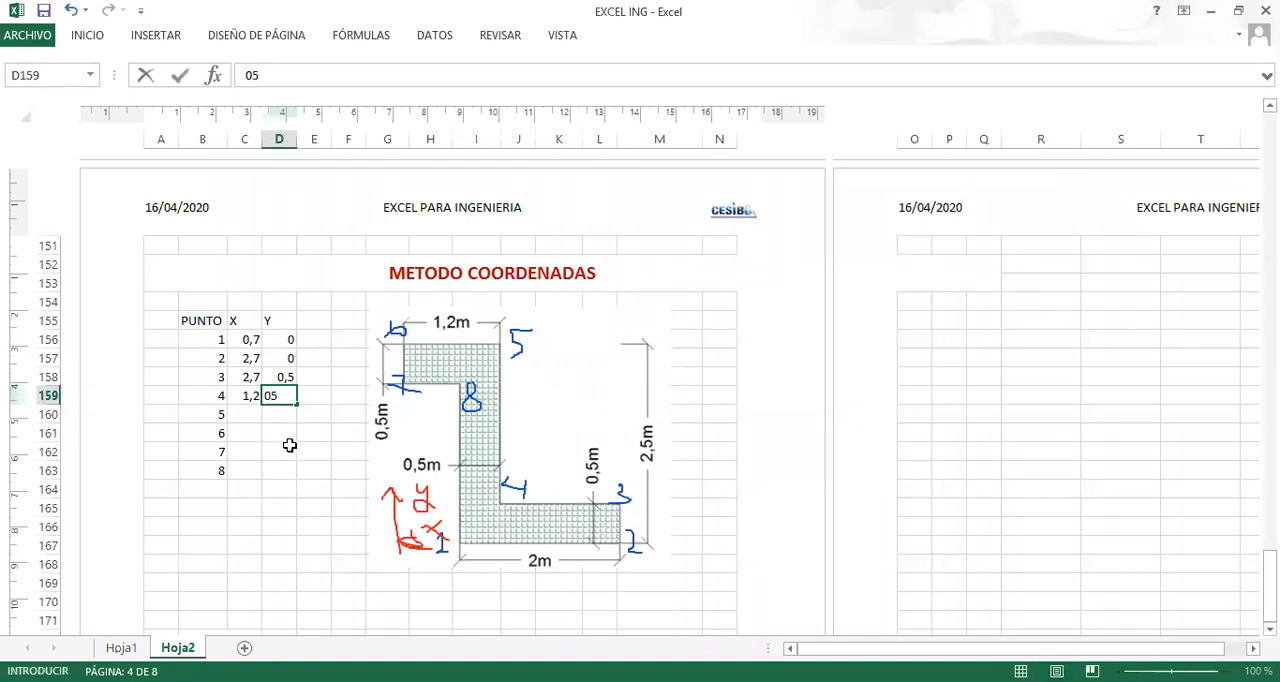
type(",5")
key("Return")
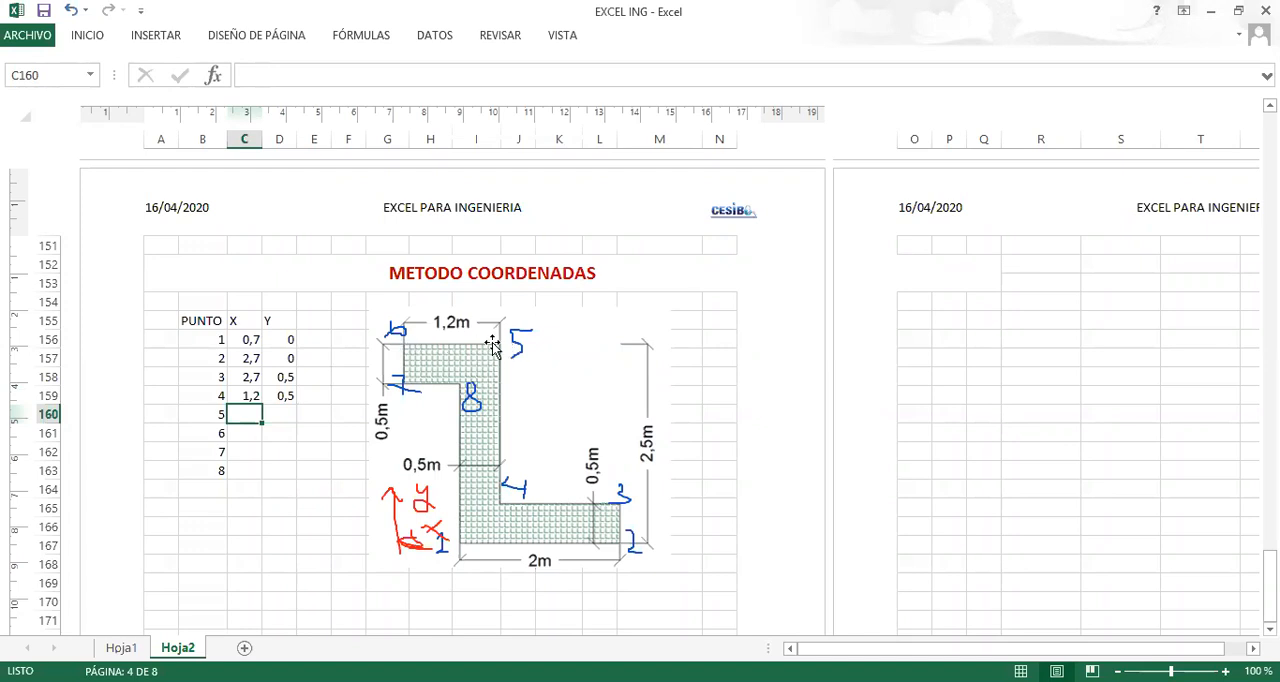
Enter point 5's coordinates in row 160: X 1,2 and Y 2,5.
type("1,2")
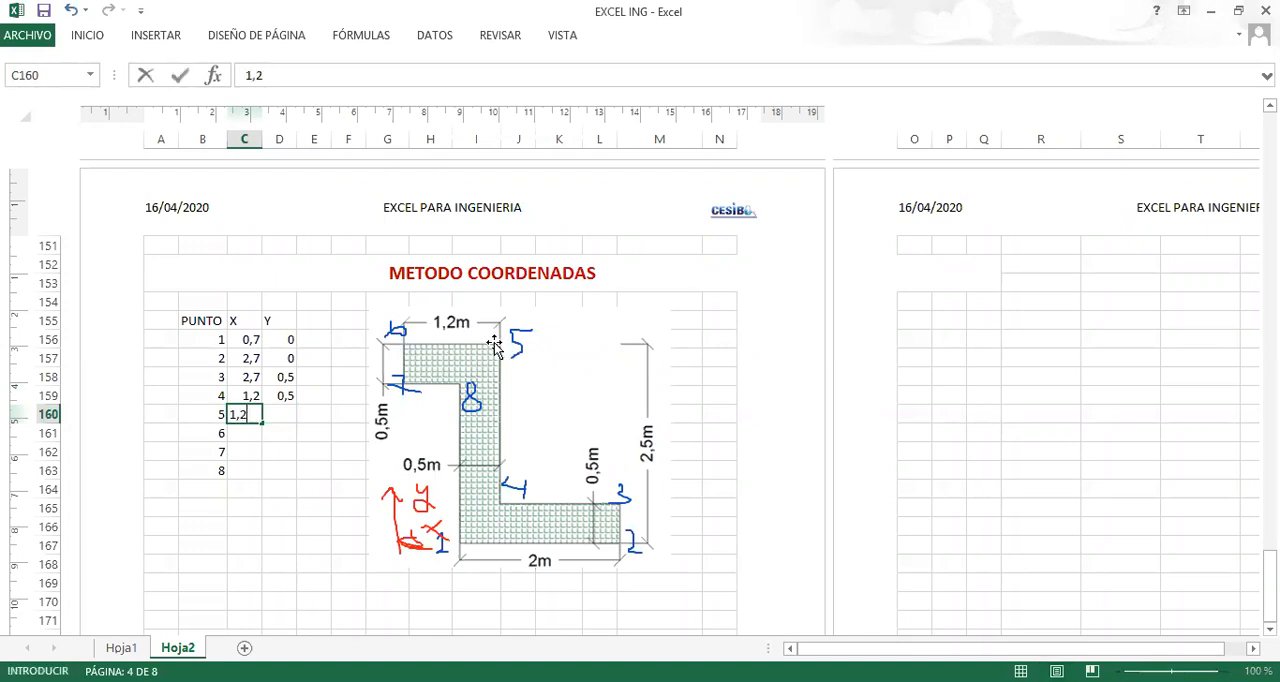
key("Return")
key("Right")
key("Up")
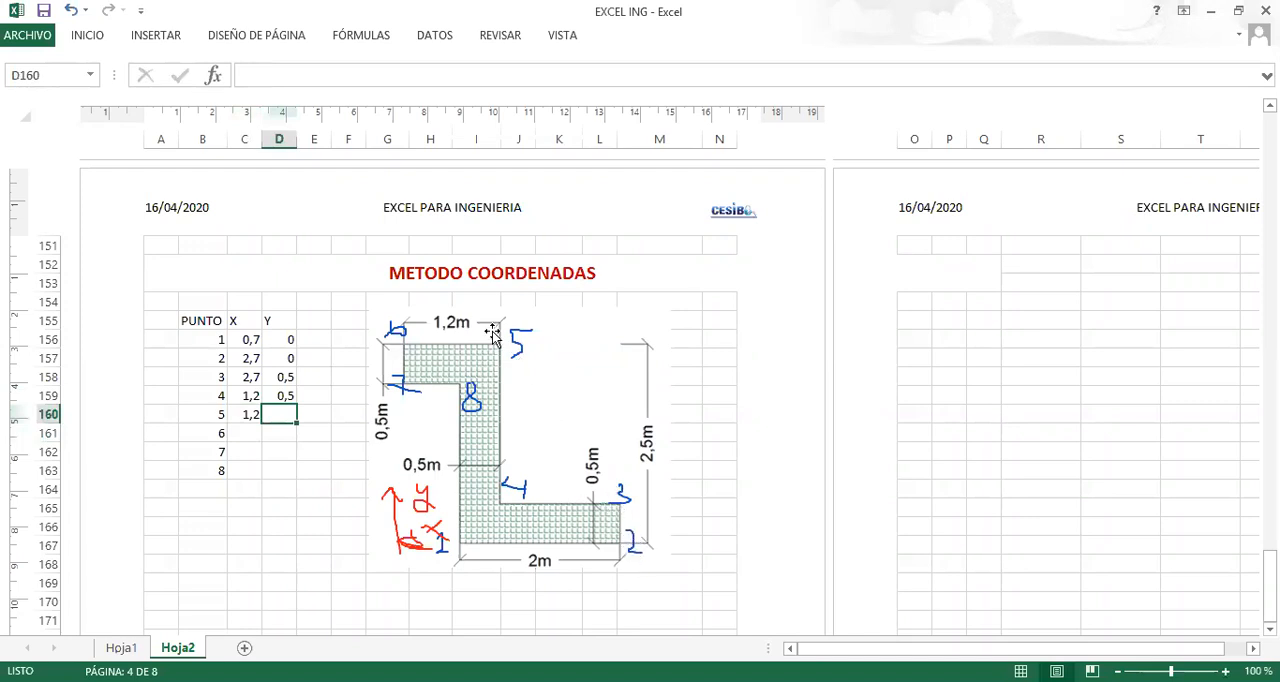
type("2,5")
key("Return")
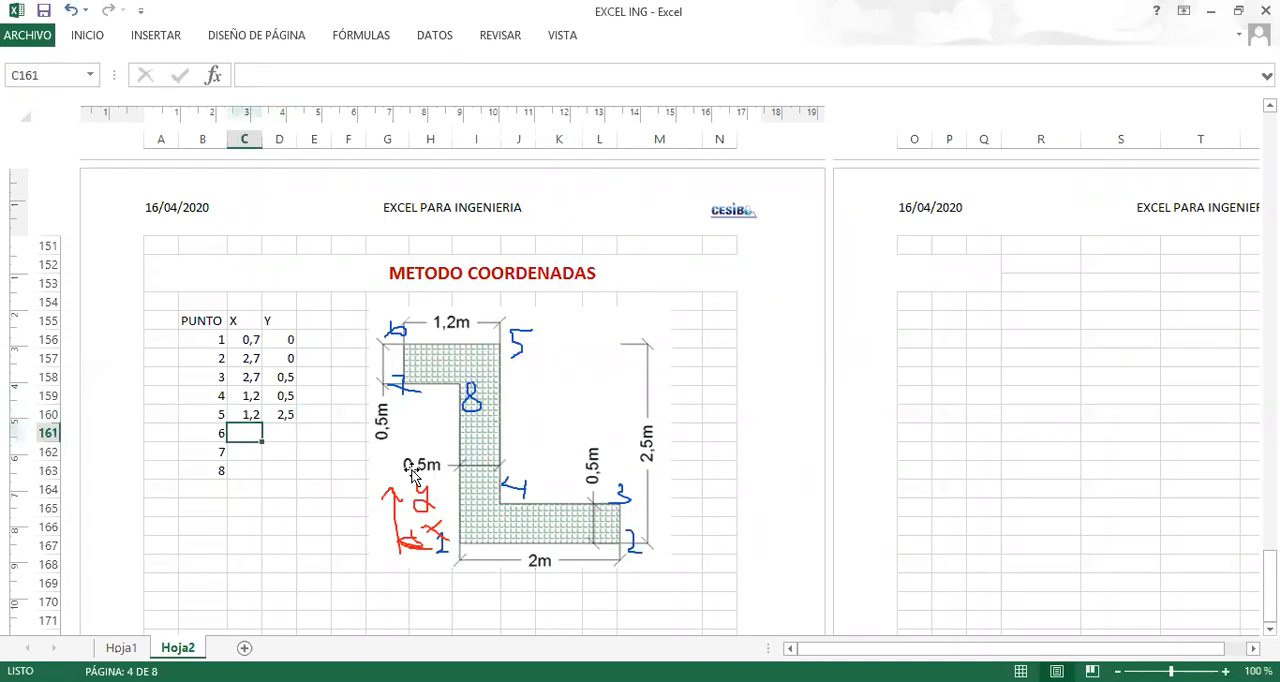
Enter point 6's coordinates in row 161: X 0 and Y 2,5.
type("0")
key("Tab")
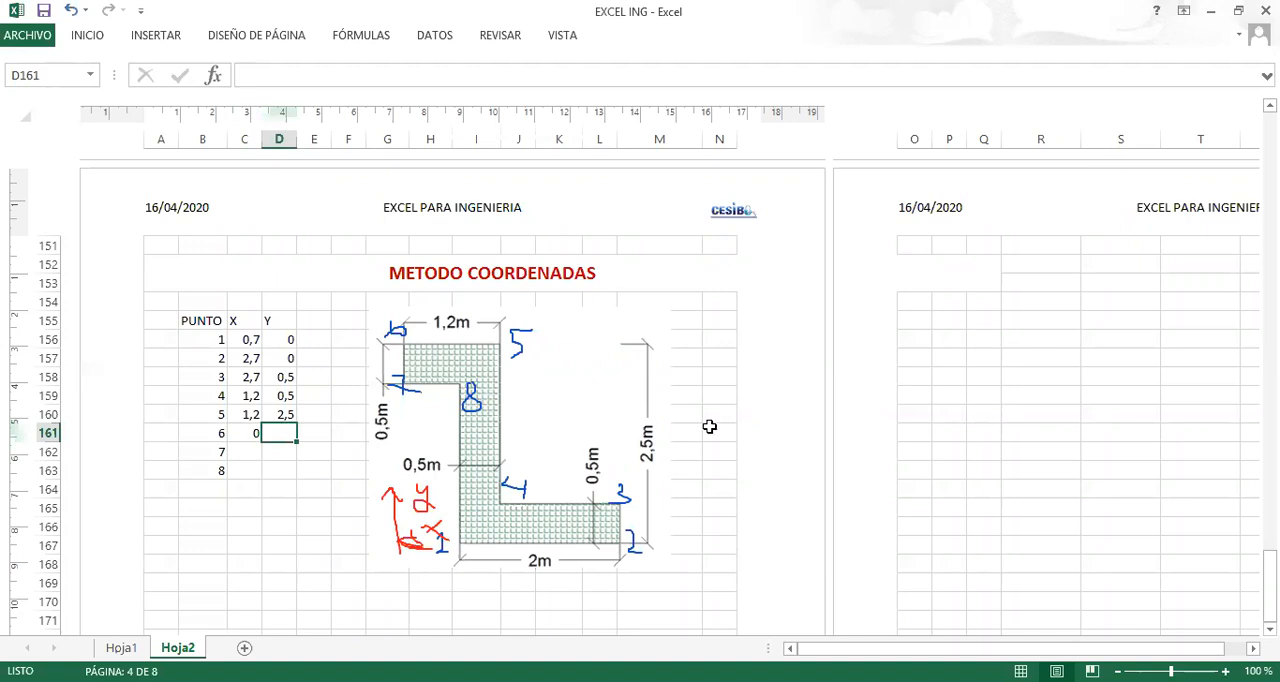
type("2,5")
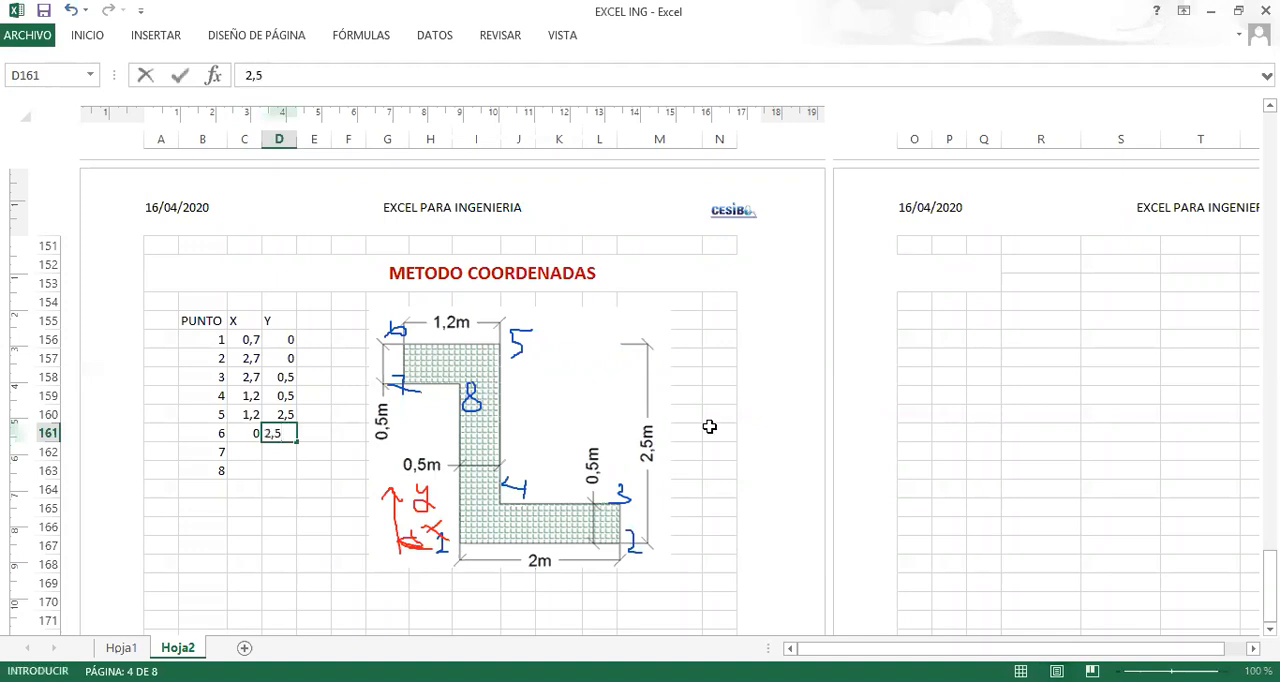
key("Return")
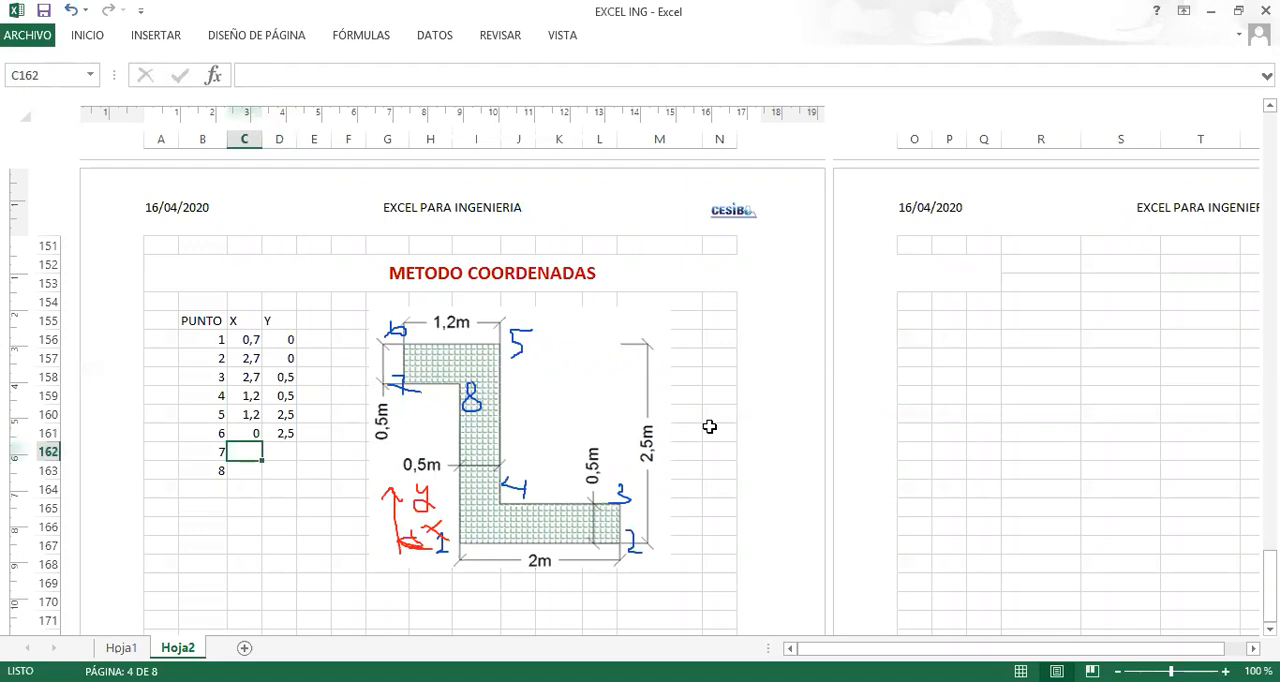
Enter point 7's coordinates in row 162: X 0 and Y 2.
type("0")
key("Tab")
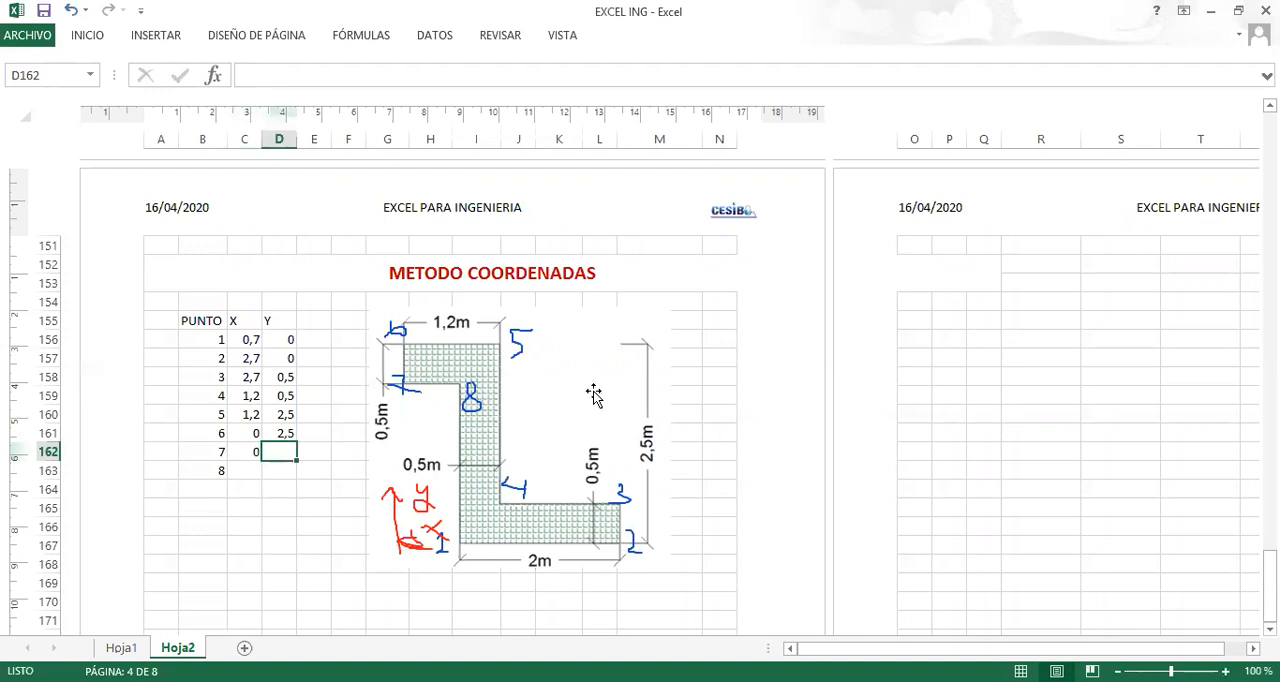
type("2")
key("Return")
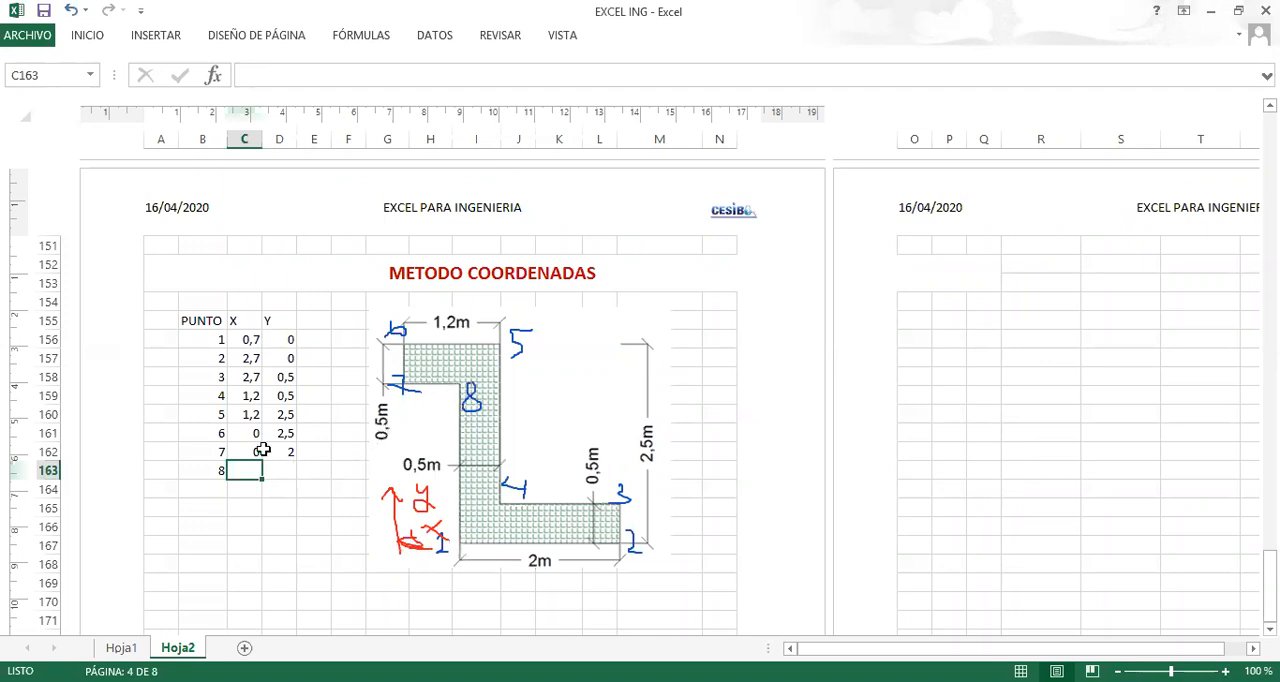
Enter point 8's coordinates in row 163: X 0,7 and Y 2.
type("0,7")
key("Tab")
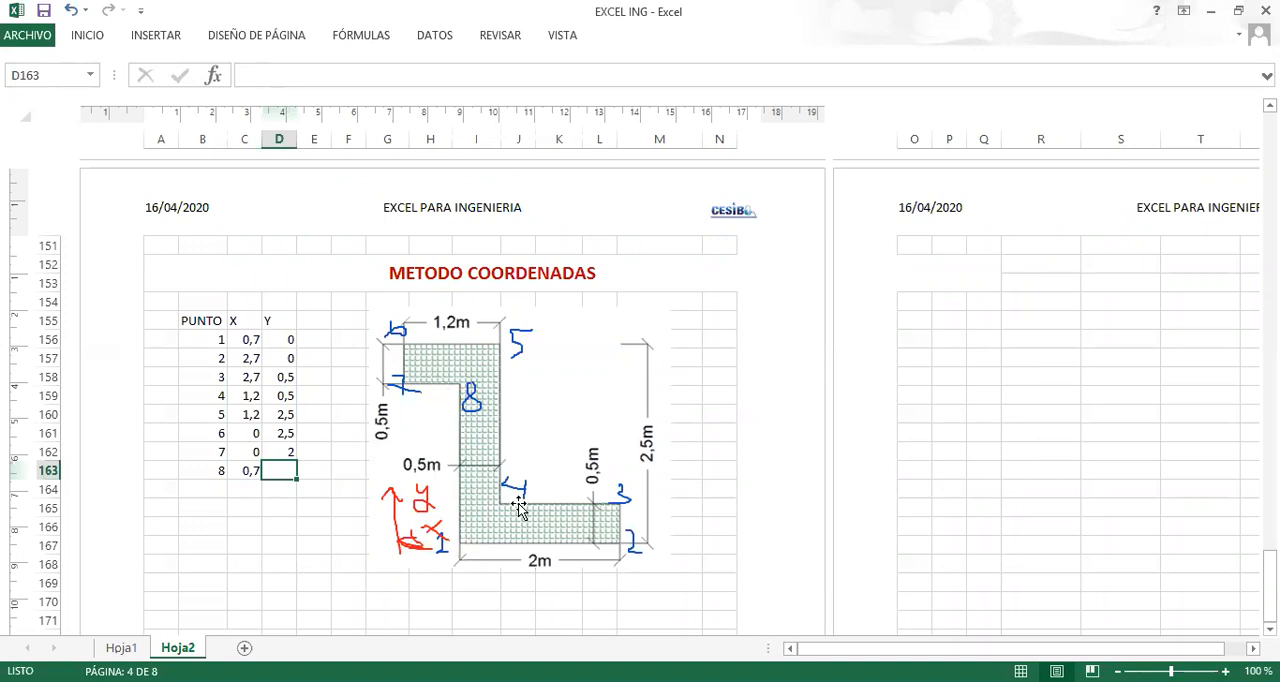
type("2")
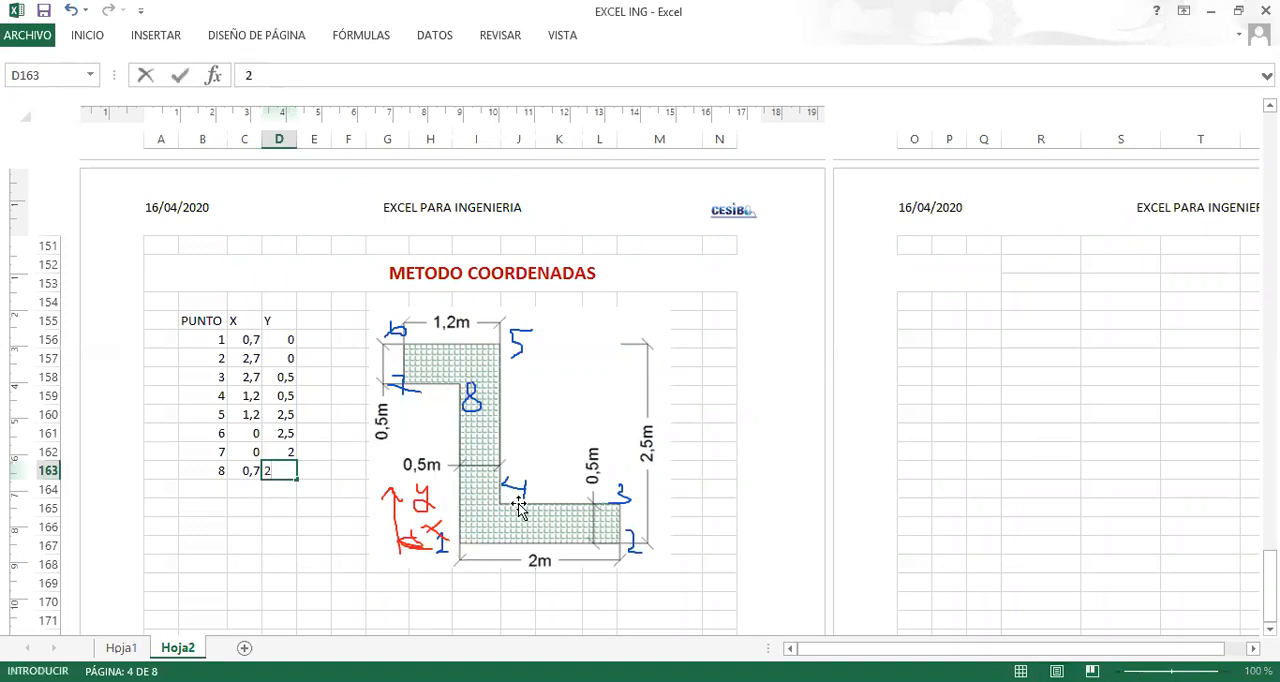
key("Return")
scroll(530, 505, "down", 2)
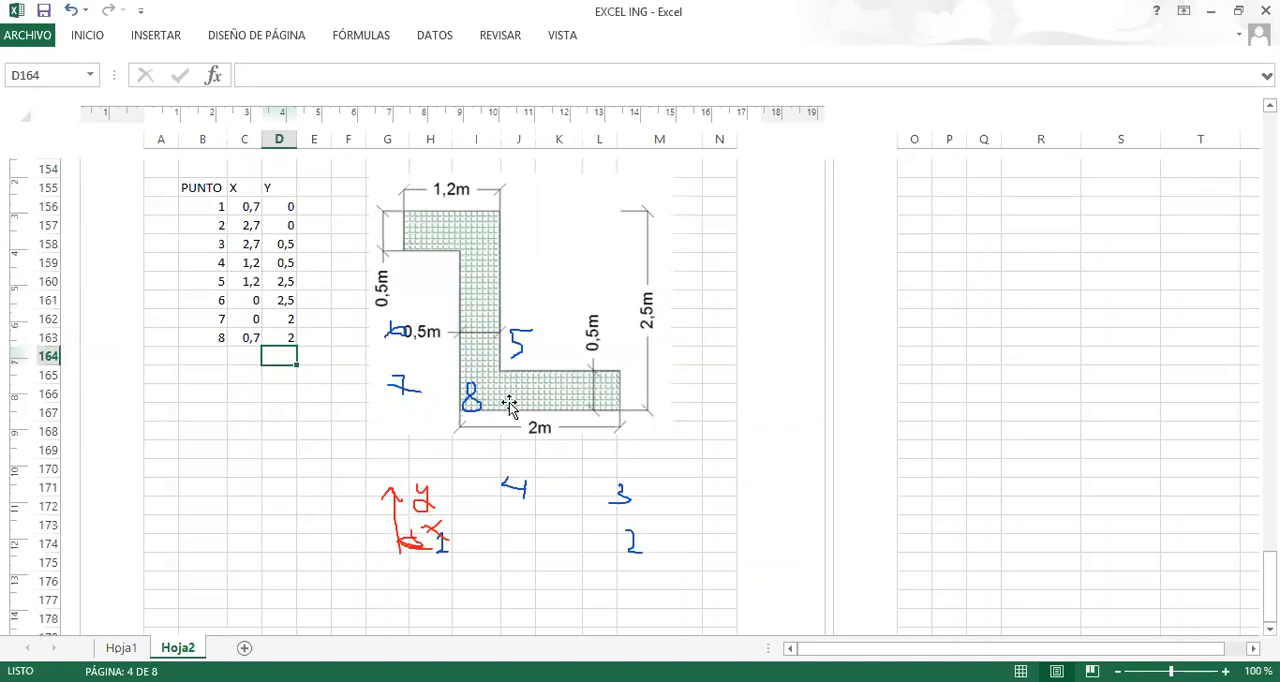
scroll(509, 405, "up", 2)
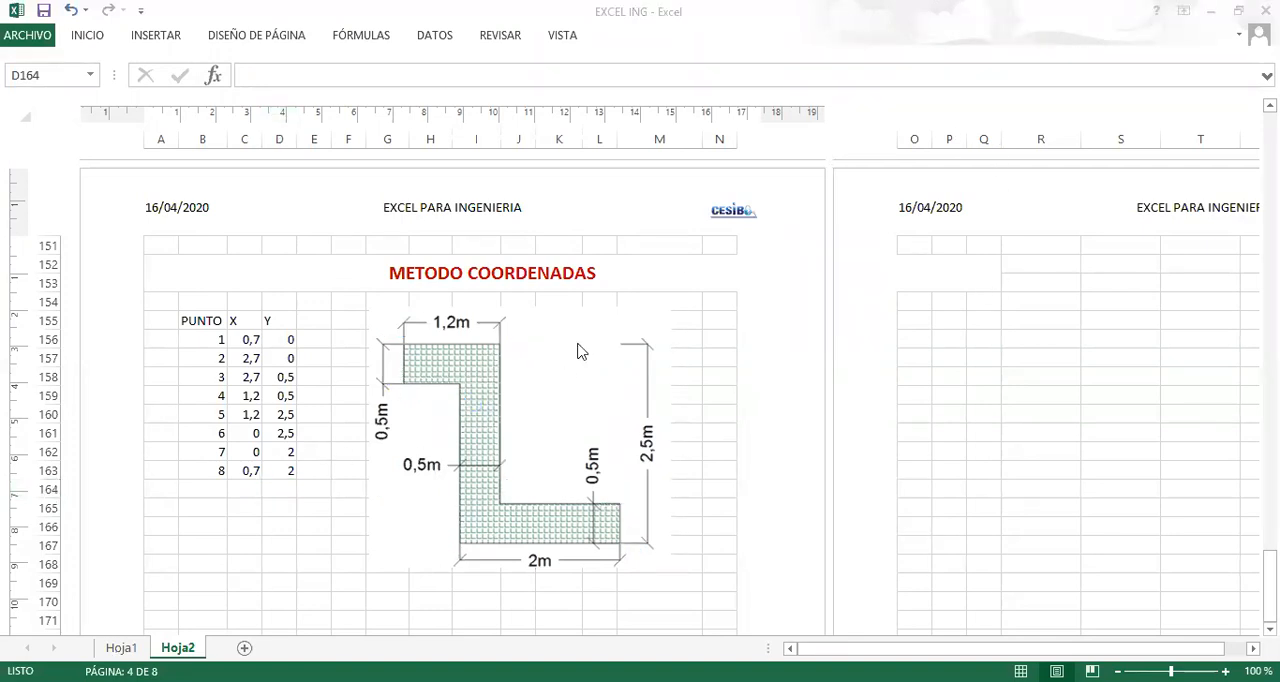
Enter the label DIBUJAR in cell B170, below the coordinate table and the section drawing.
left_click(303, 525)
scroll(303, 527, "down", 2)
left_click(309, 481)
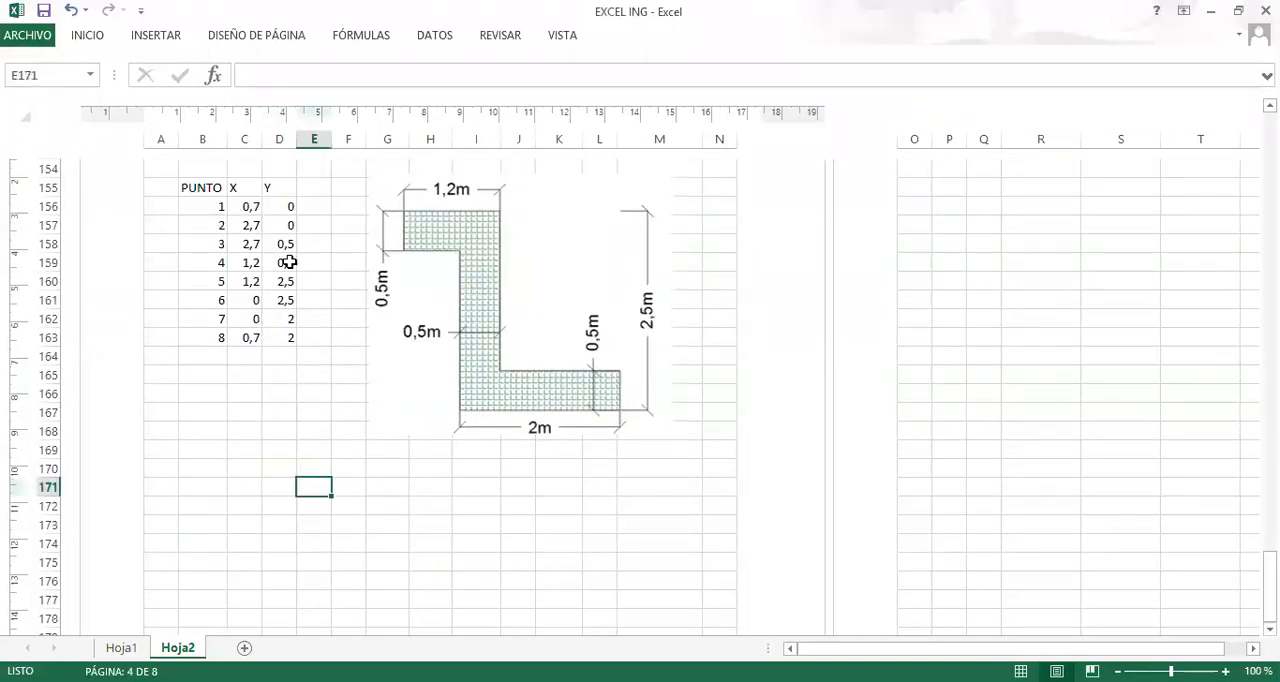
left_click(201, 470)
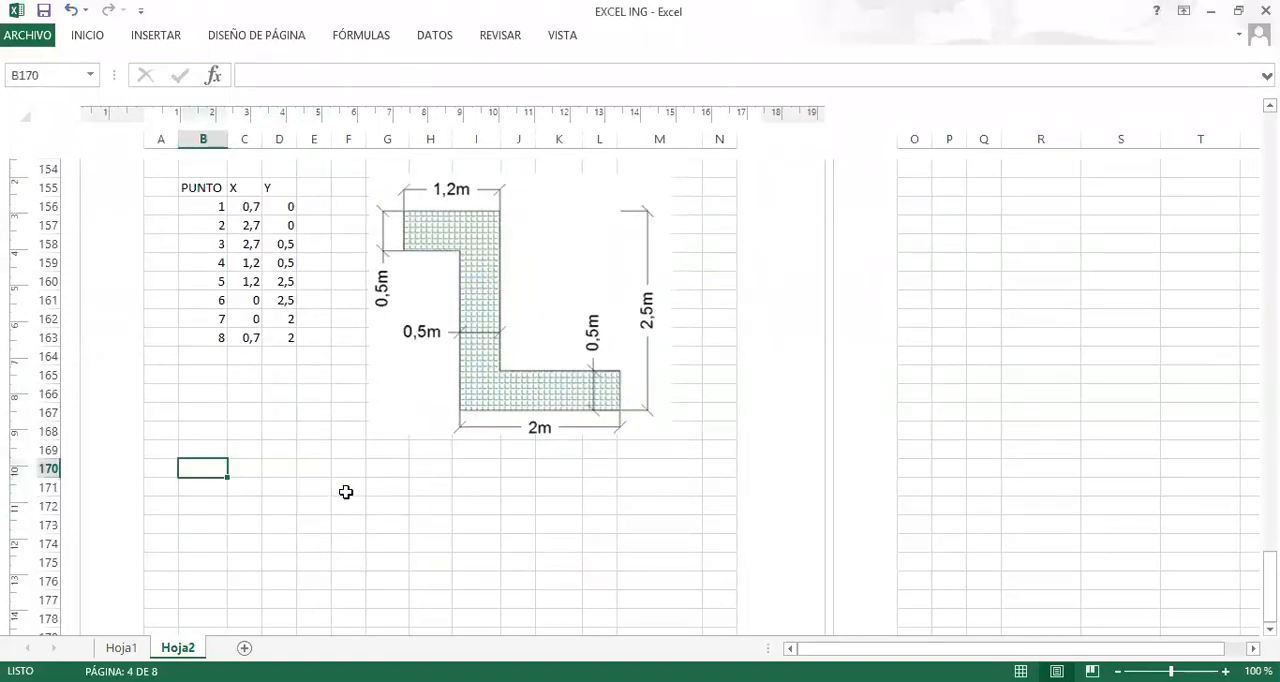
type("DIBUJAR")
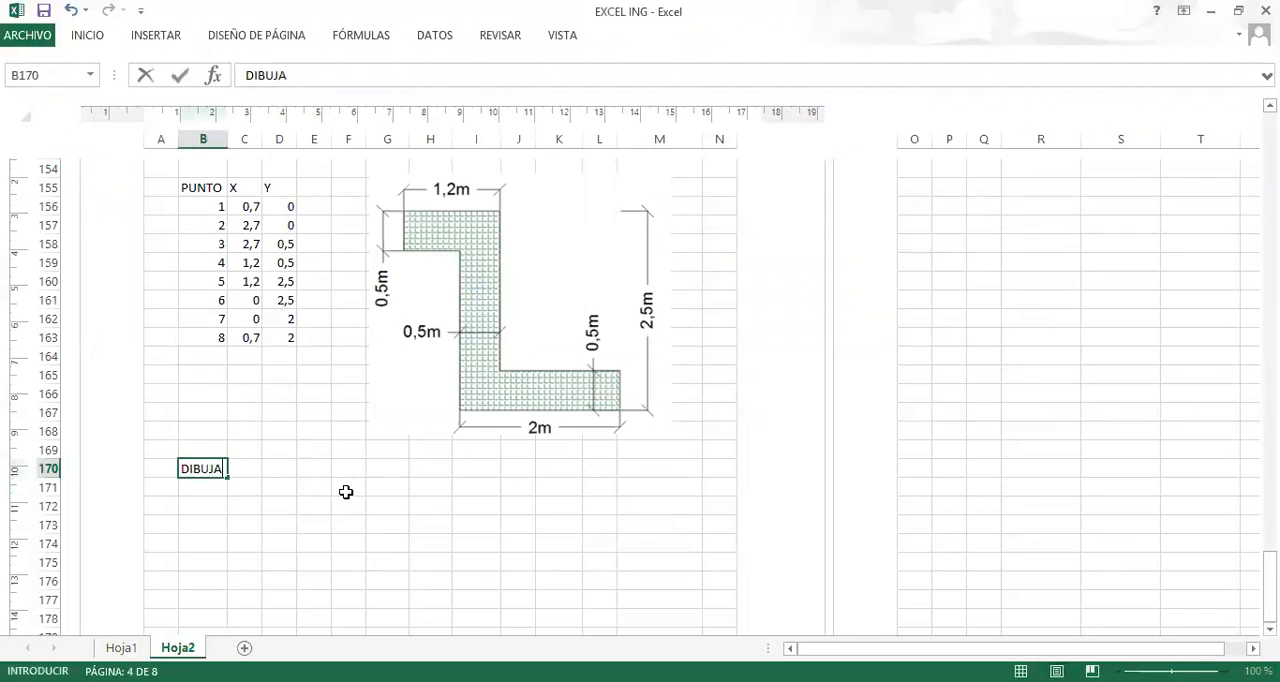
key("Return")
key("Right")
key("Right")
key("Right")
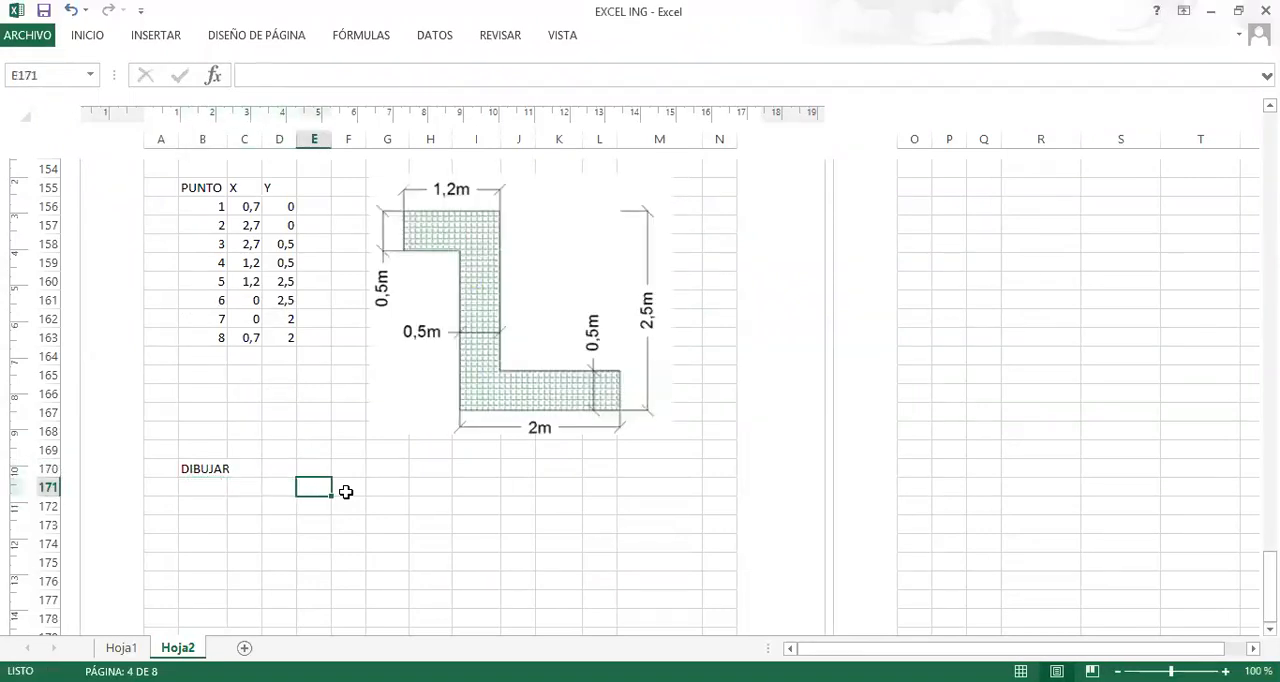
Insert an empty scatter chart with straight lines and markers, starting from blank cell D171.
left_click(274, 489)
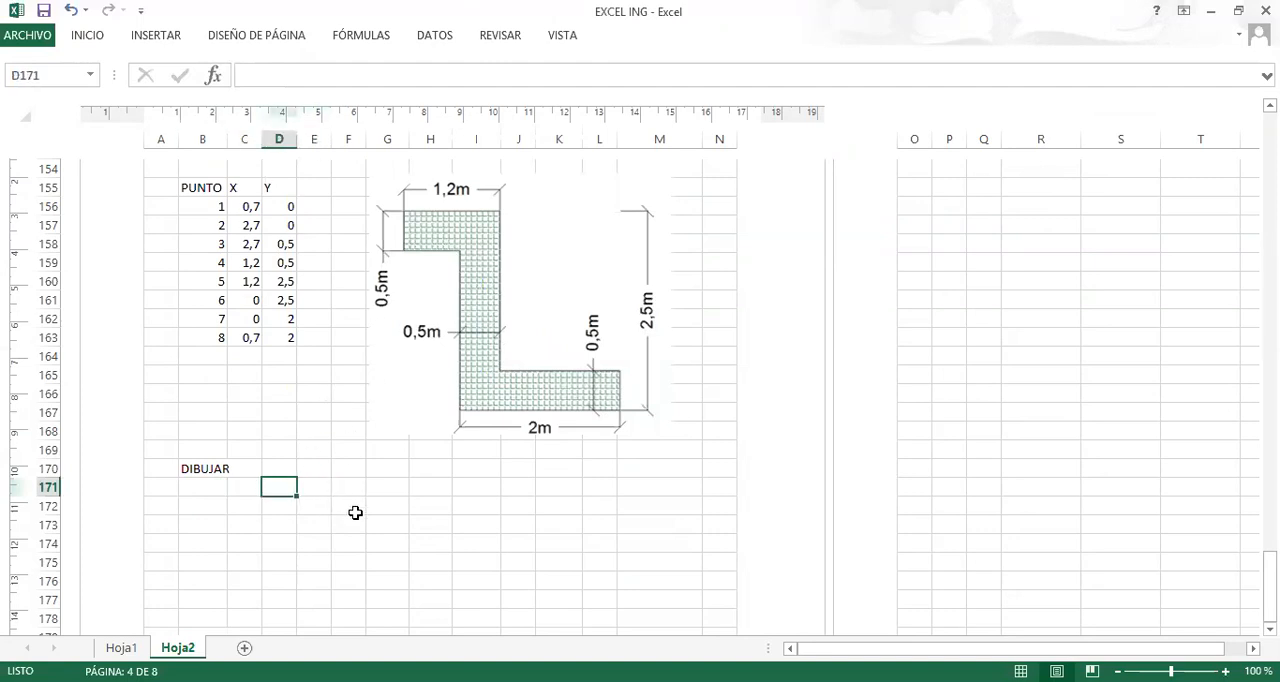
left_click(180, 48)
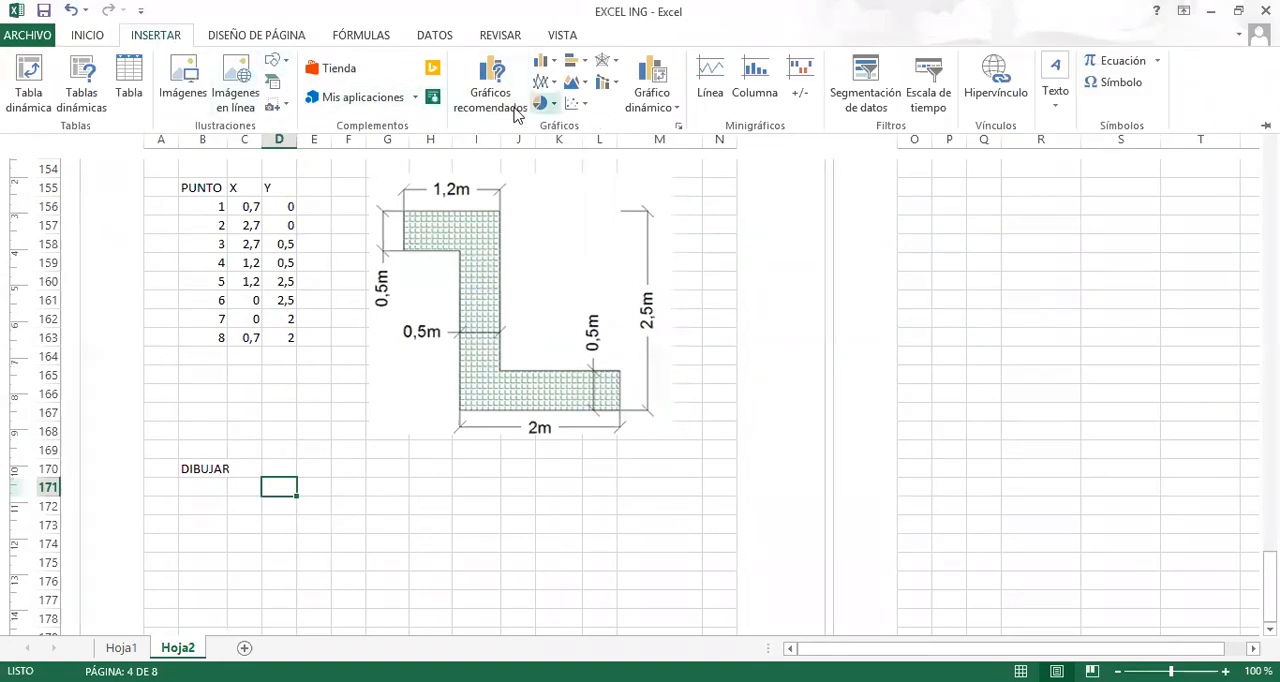
left_click(589, 106)
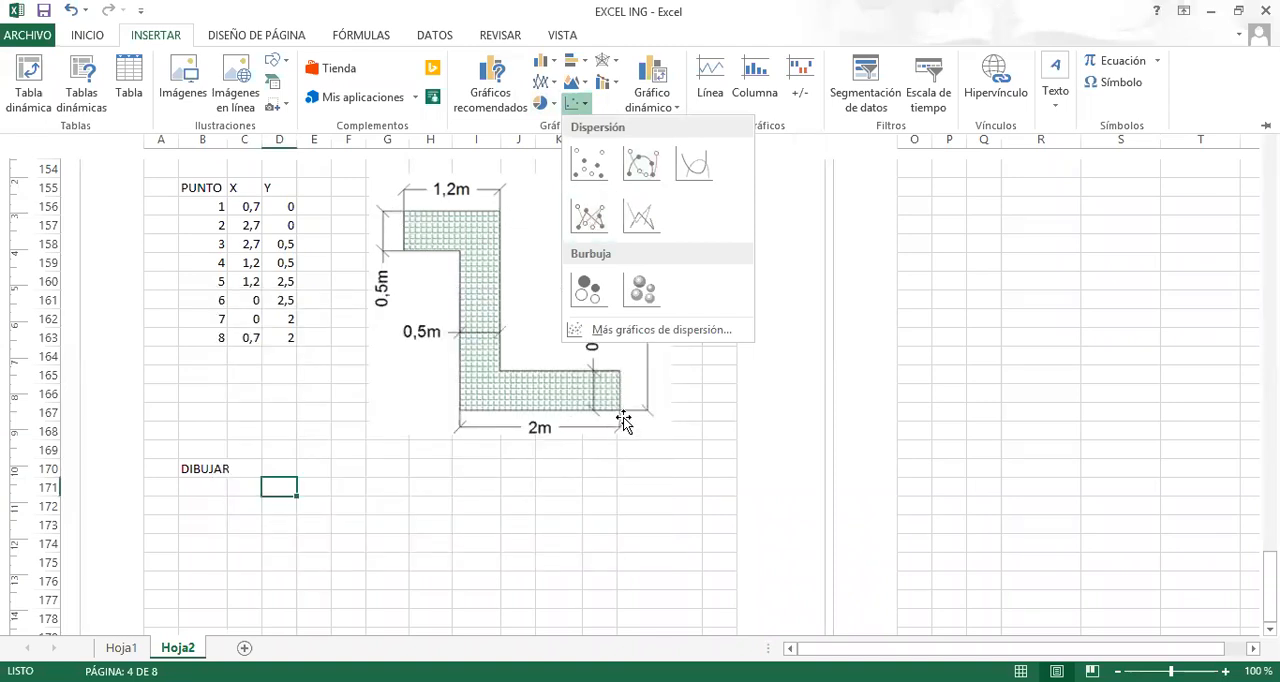
left_click(590, 218)
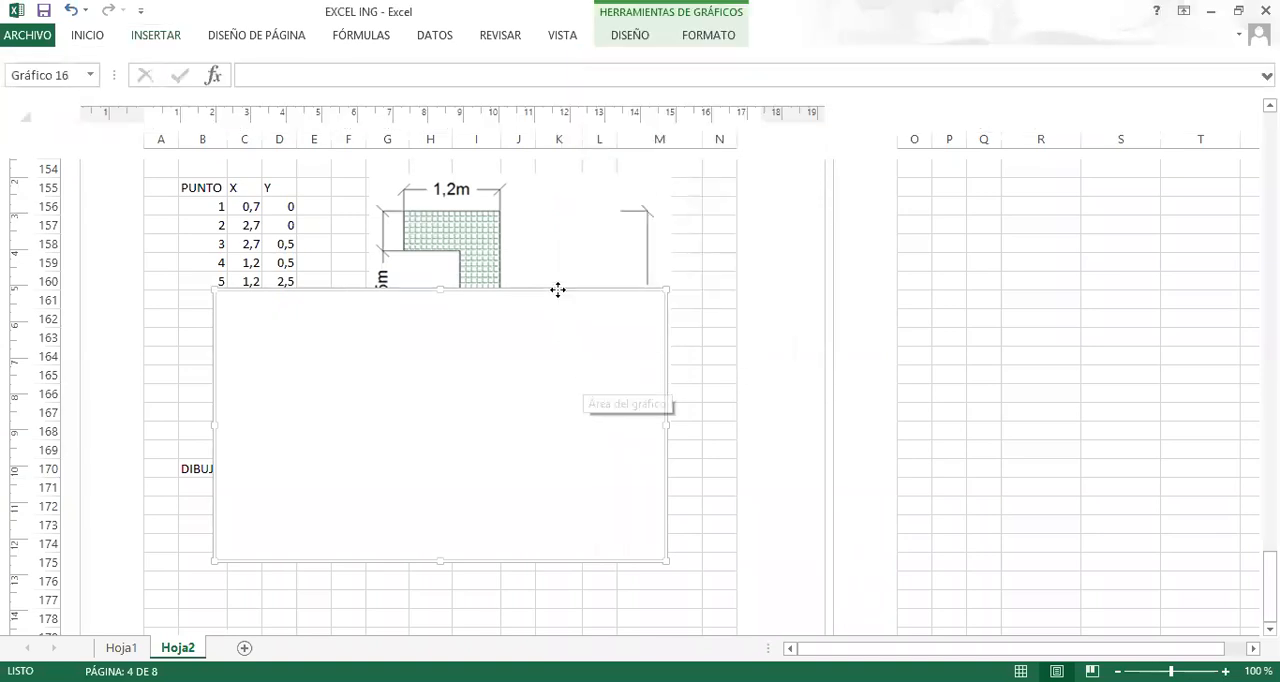
Move the empty chart below the section drawing so its upper edge sits at row 171, under the DIBUJAR label.
left_click_drag(558, 291, 588, 408)
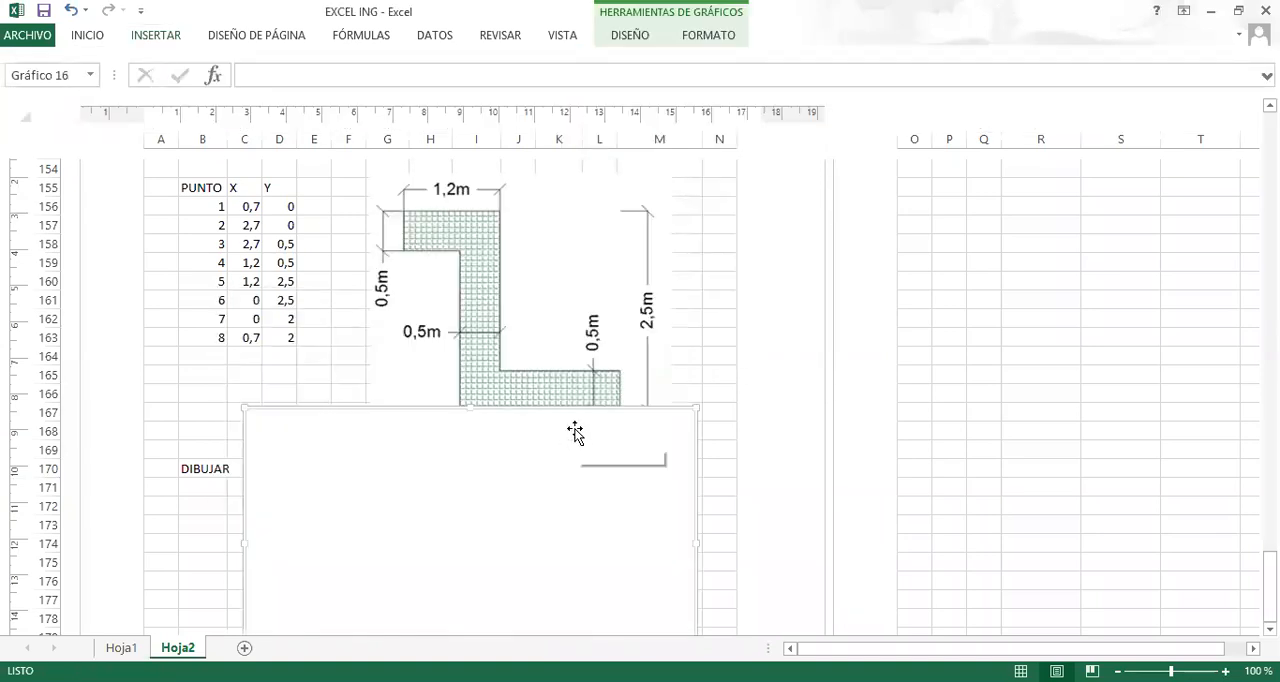
scroll(575, 430, "down", 2)
mouse_move(577, 300)
left_mouse_down()
mouse_move(571, 391)
mouse_move(563, 378)
left_mouse_up()
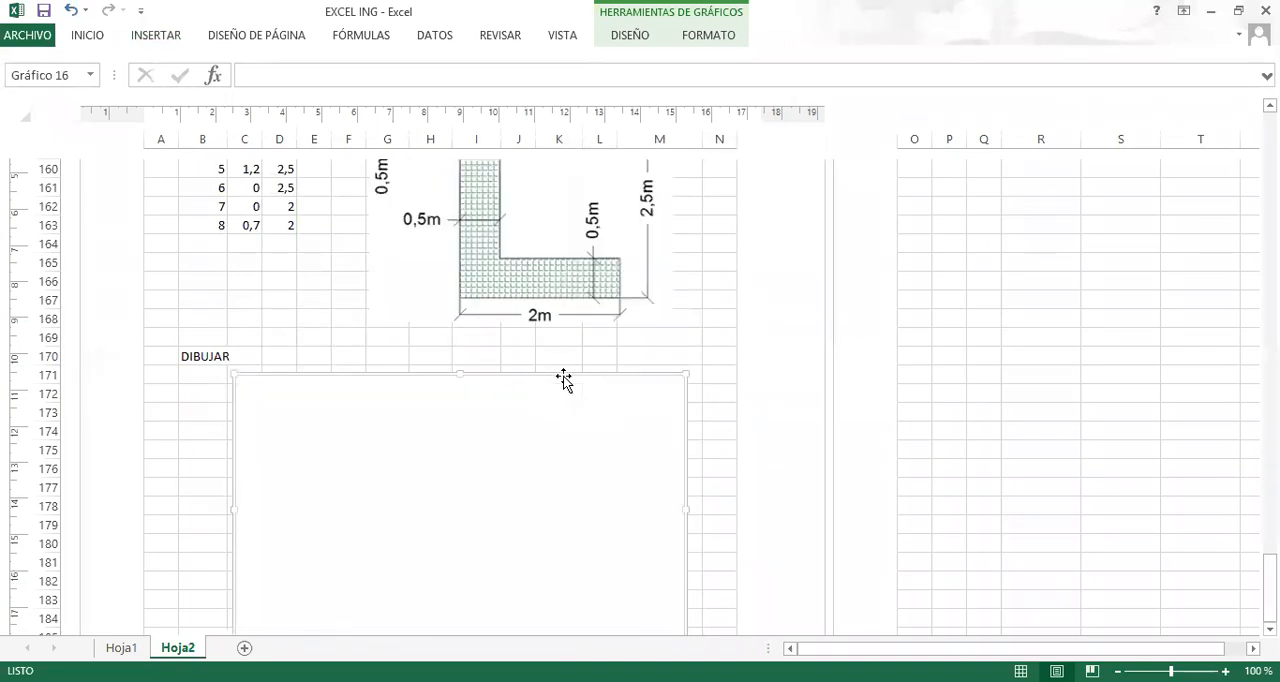
scroll(555, 381, "down", 1)
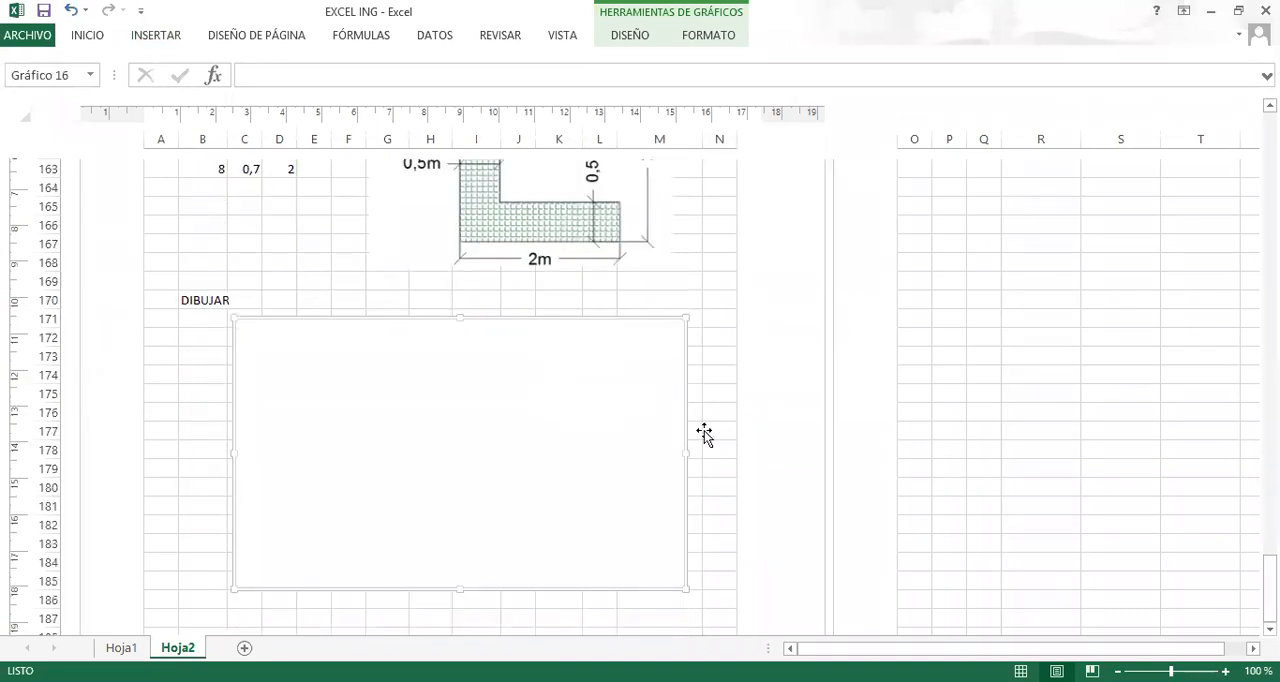
scroll(590, 414, "down", 2)
scroll(690, 390, "up", 1)
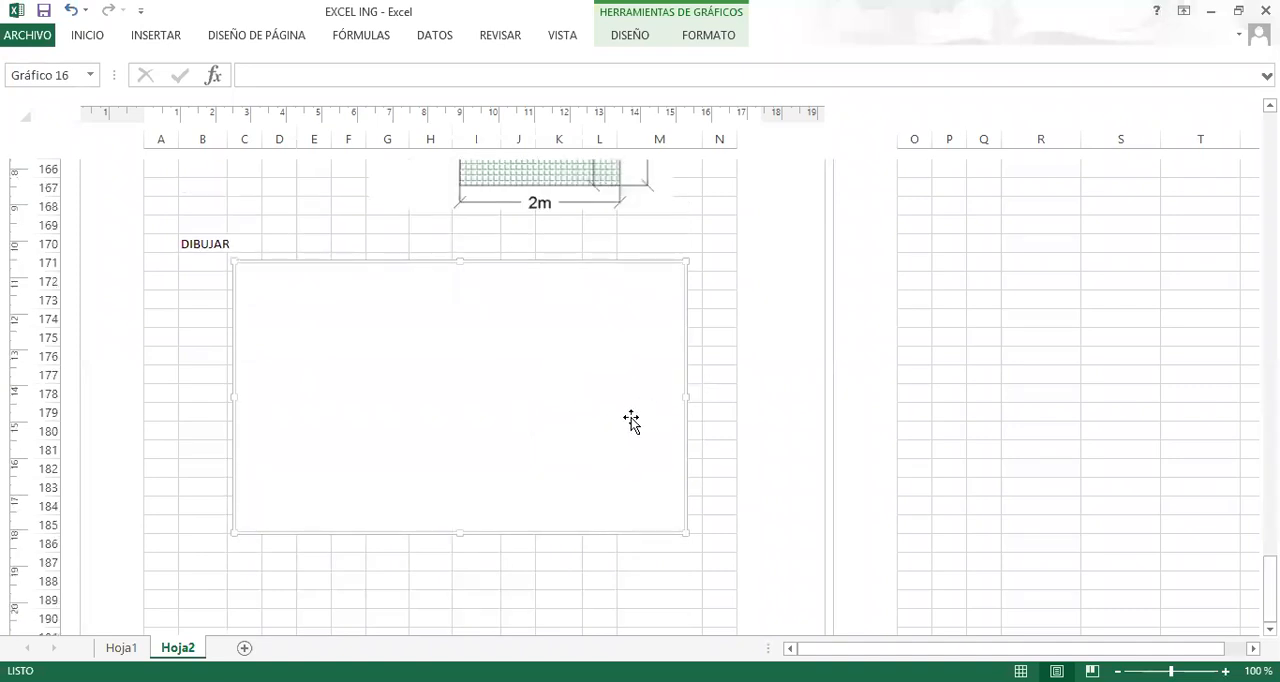
Add a data series named SECCION to the empty chart.
right_click(481, 380)
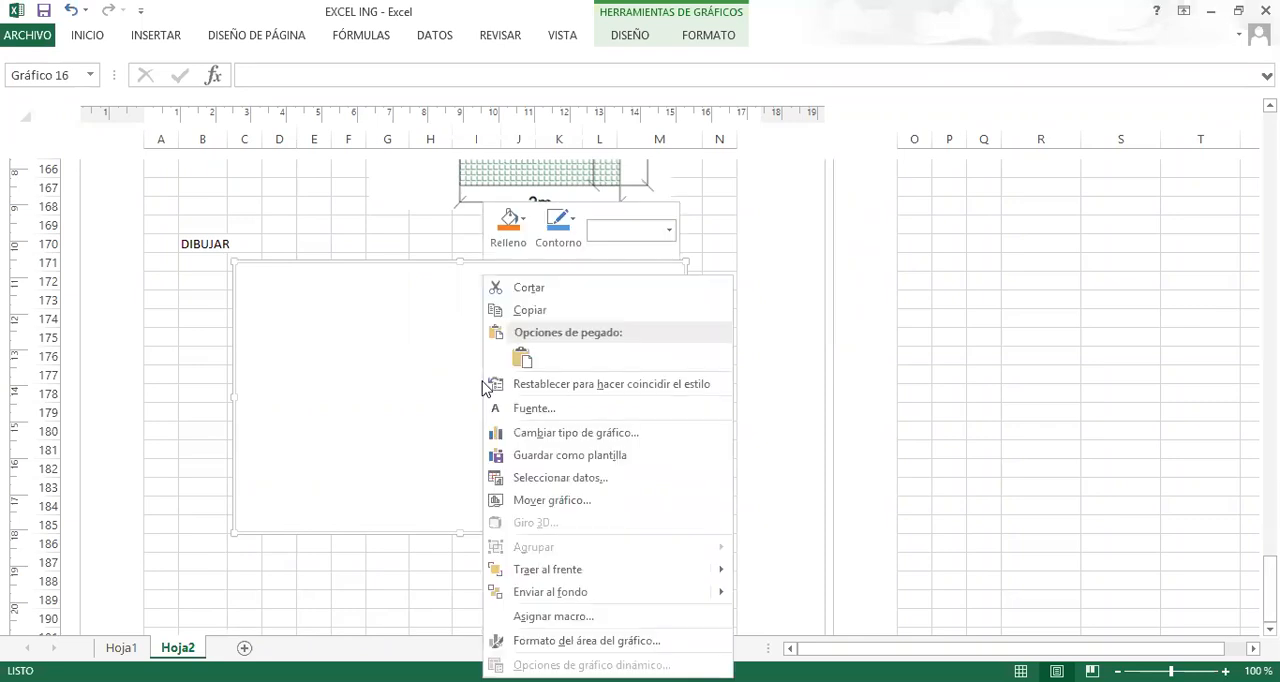
left_click(549, 480)
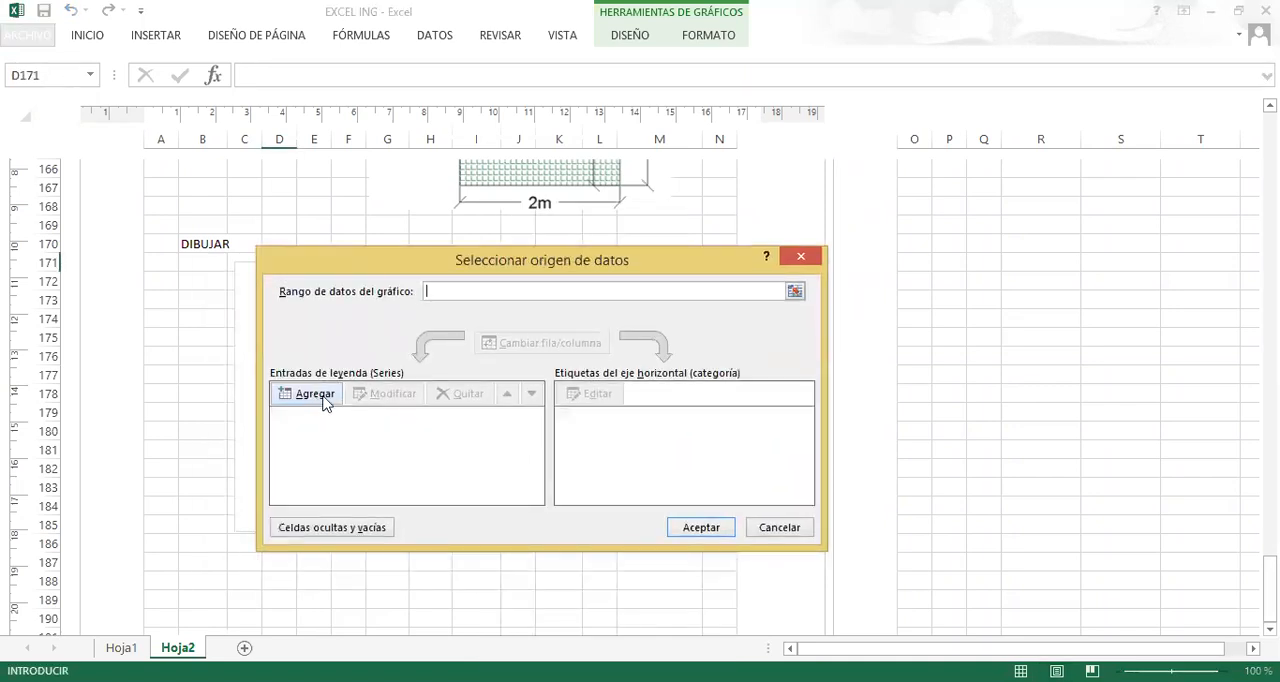
left_click(316, 394)
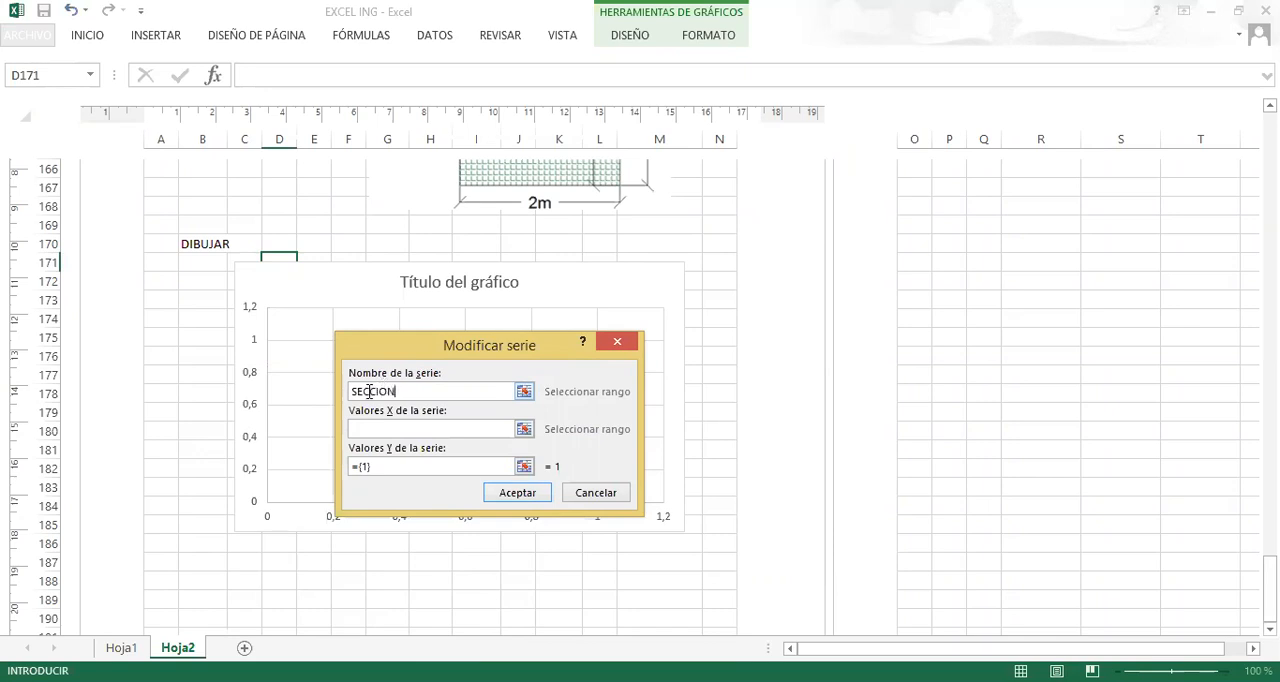
Set the SECCION series' X values to the range C156:C163 on Hoja2.
left_click(522, 429)
scroll(308, 327, "up", 3)
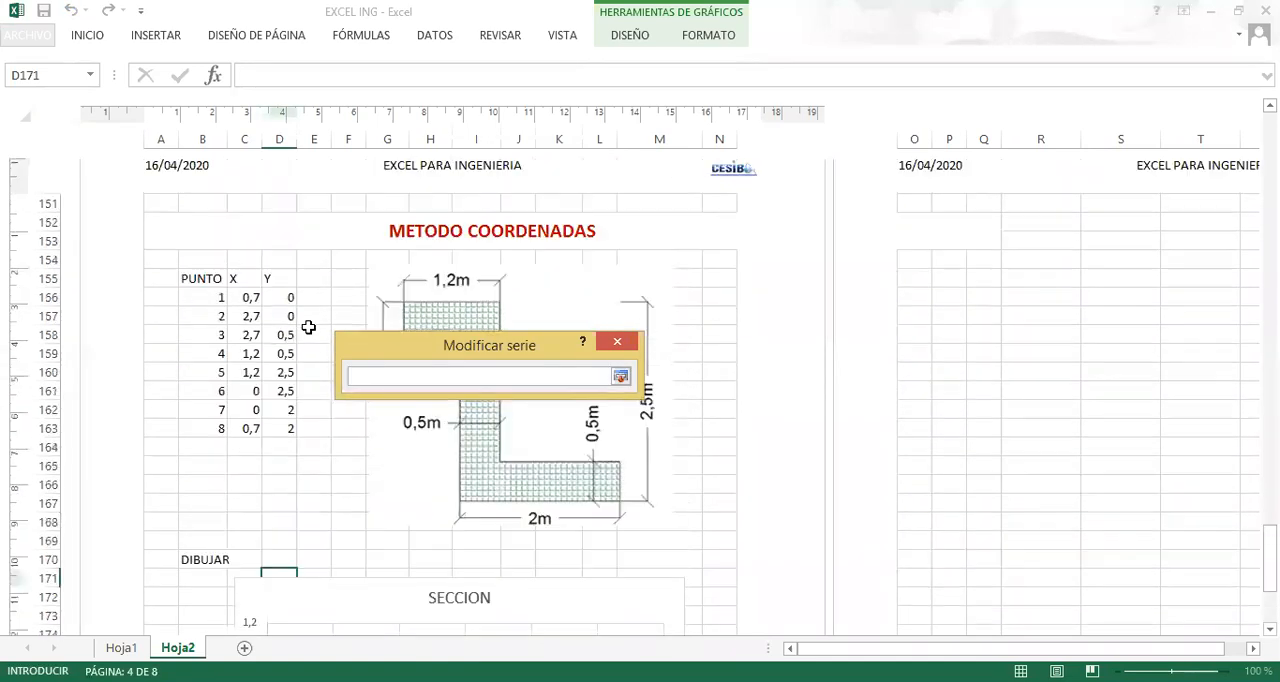
left_click(249, 339)
left_click_drag(249, 339, 249, 470)
left_click(620, 376)
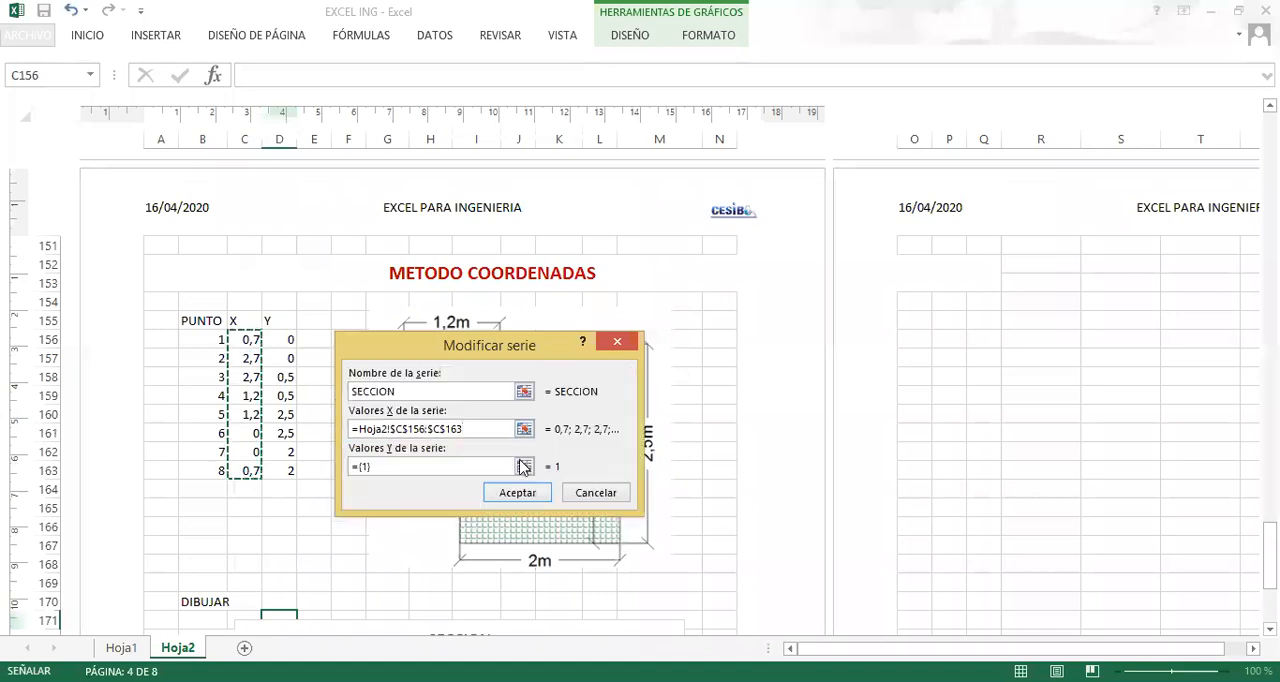
Set the SECCION series' Y values to D156:D163 and apply the data source to the chart.
left_click(285, 340)
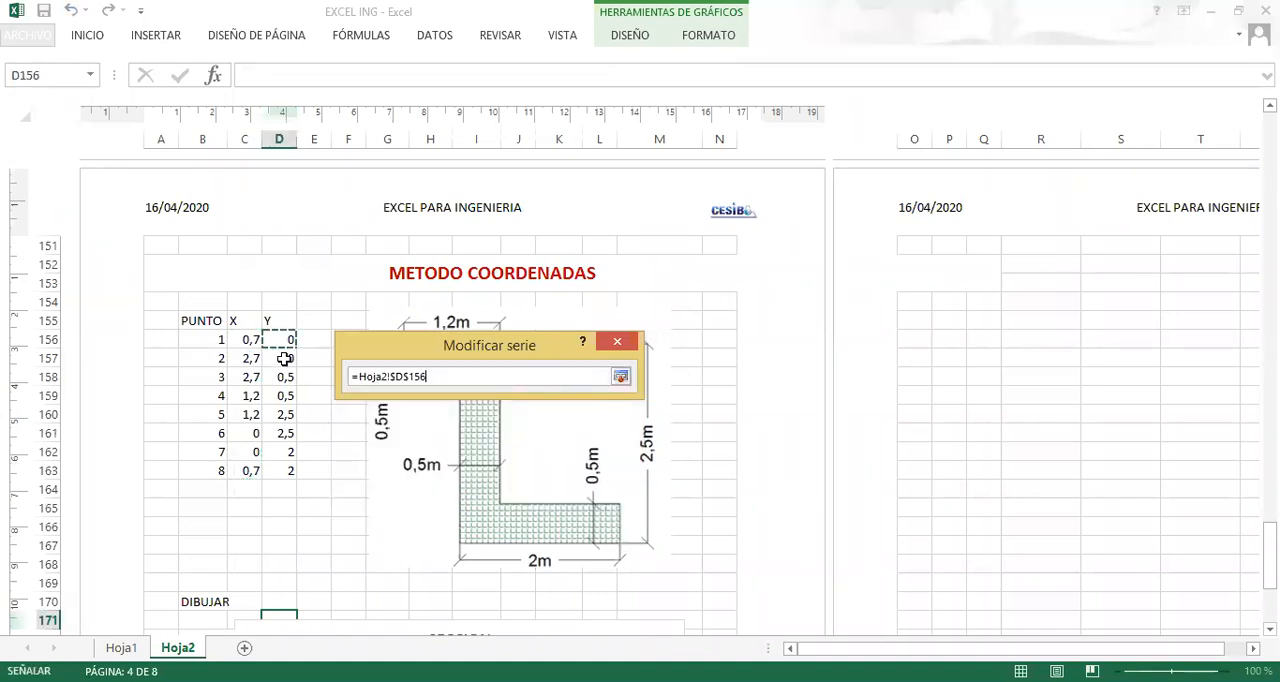
key("ctrl+shift+Down")
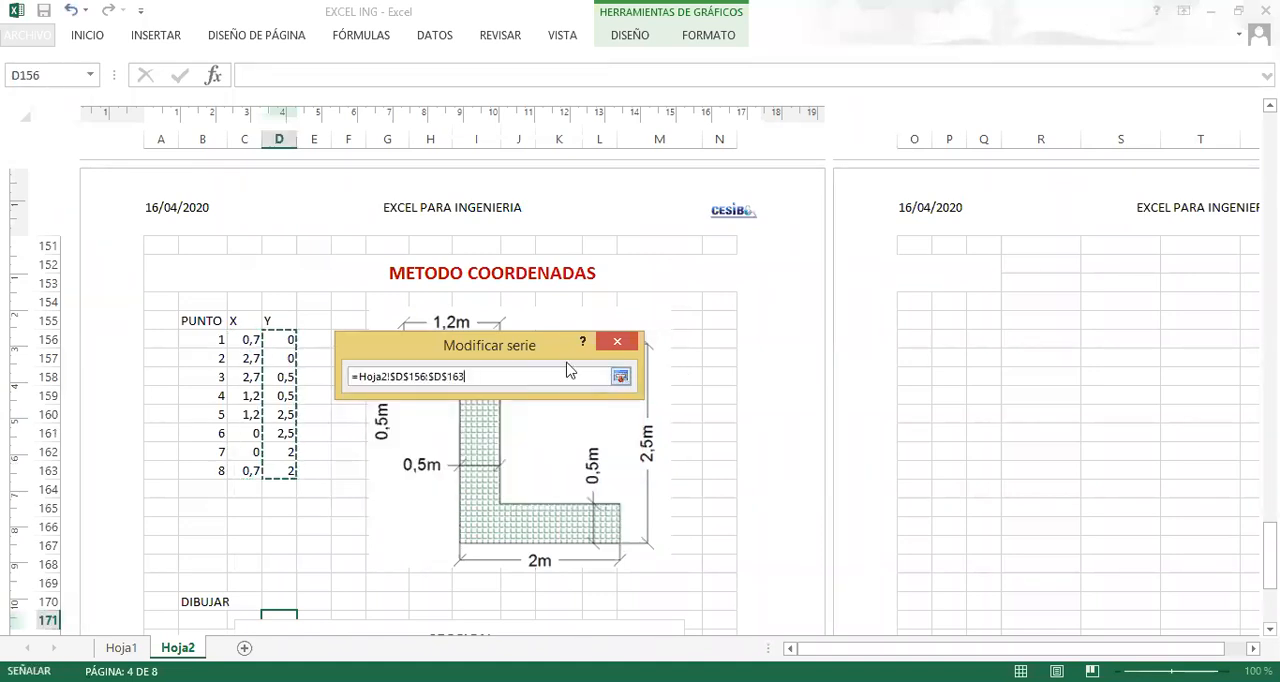
key("Return")
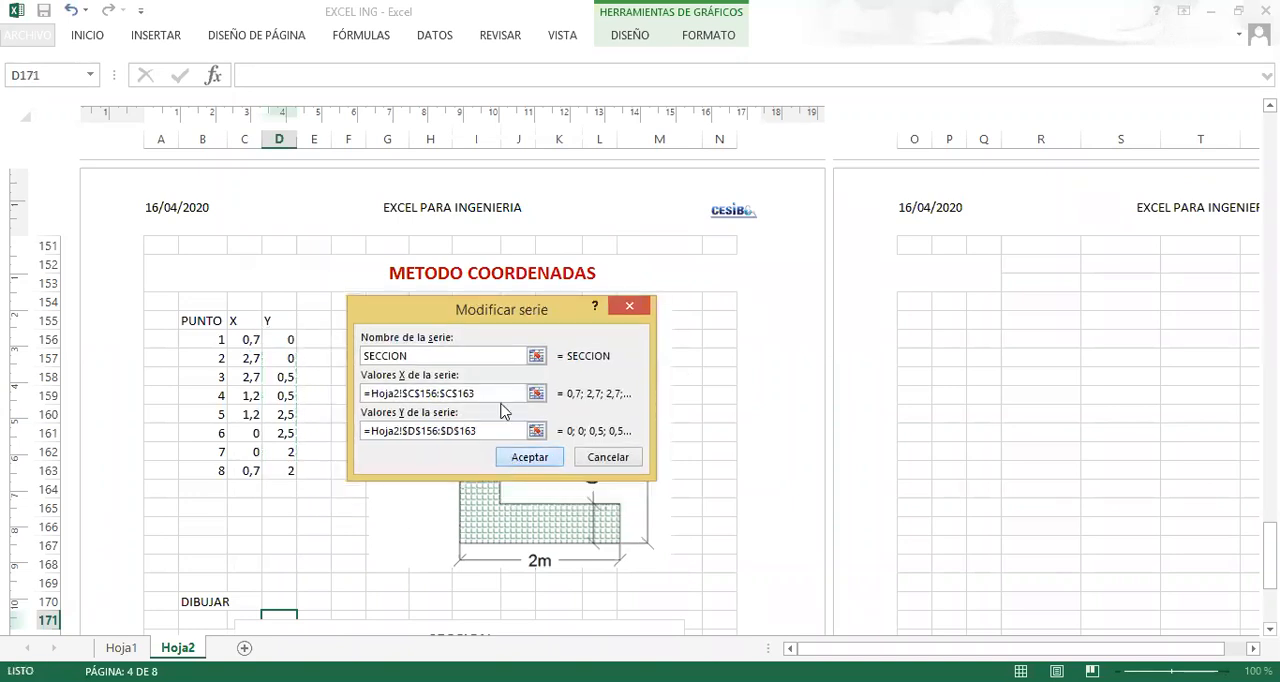
key("Return")
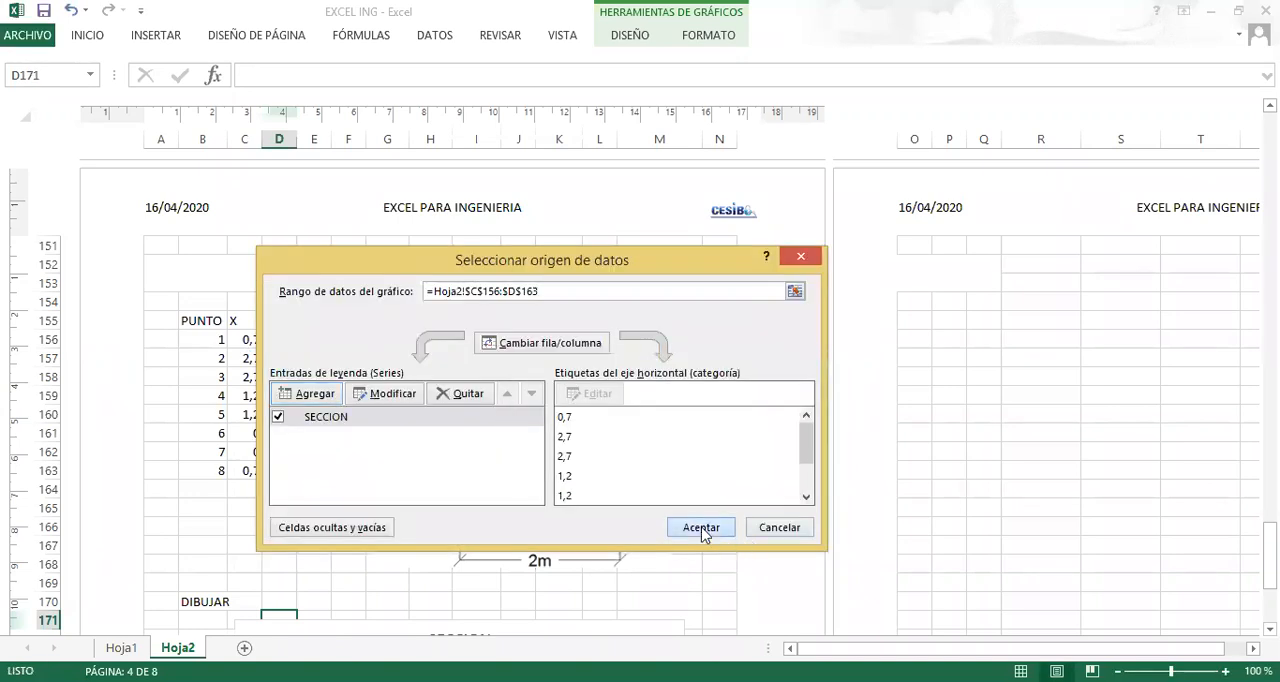
left_click(701, 530)
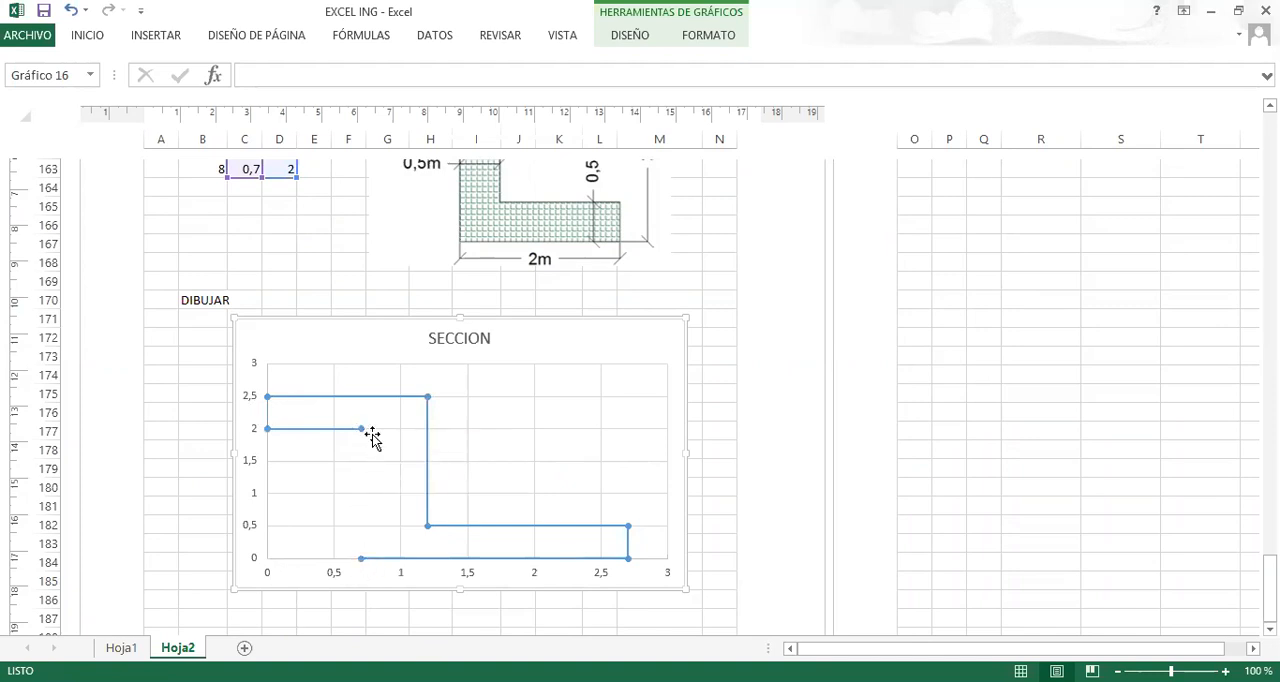
scroll(280, 362, "up", 2)
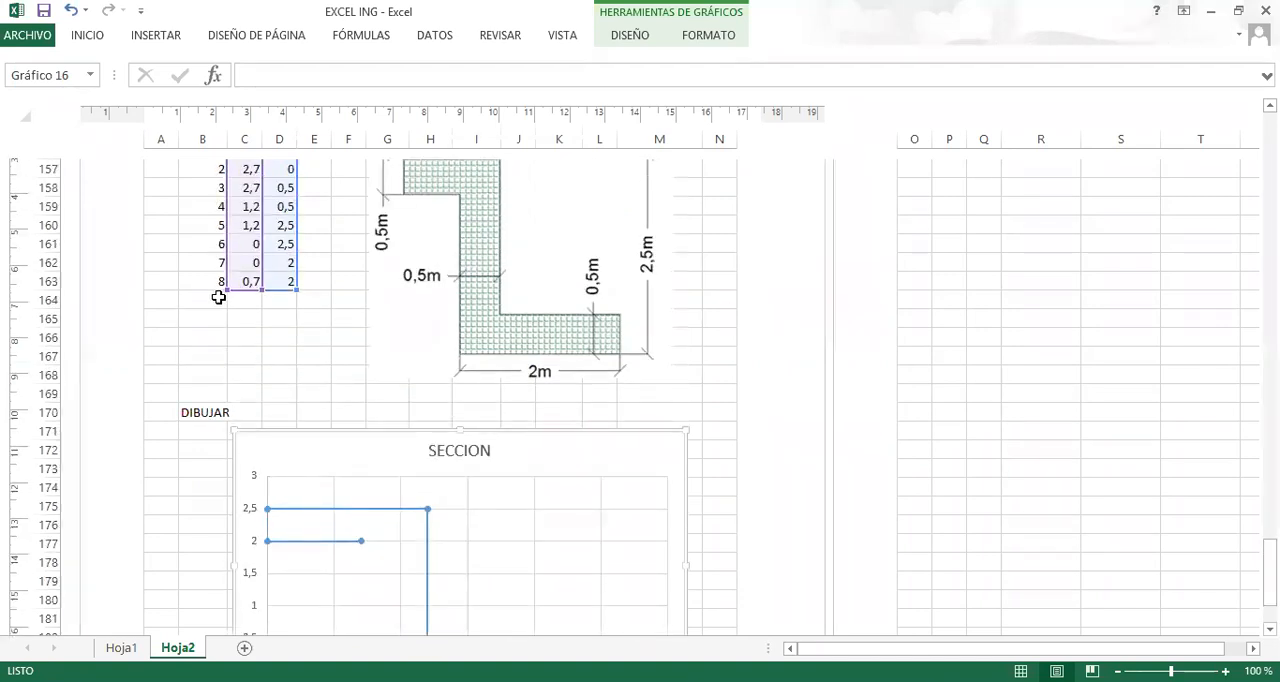
Repeat point 1 at the end of the corner-point table in row 164, with X 0,7 and Y 0.
left_click(218, 297)
type("1")
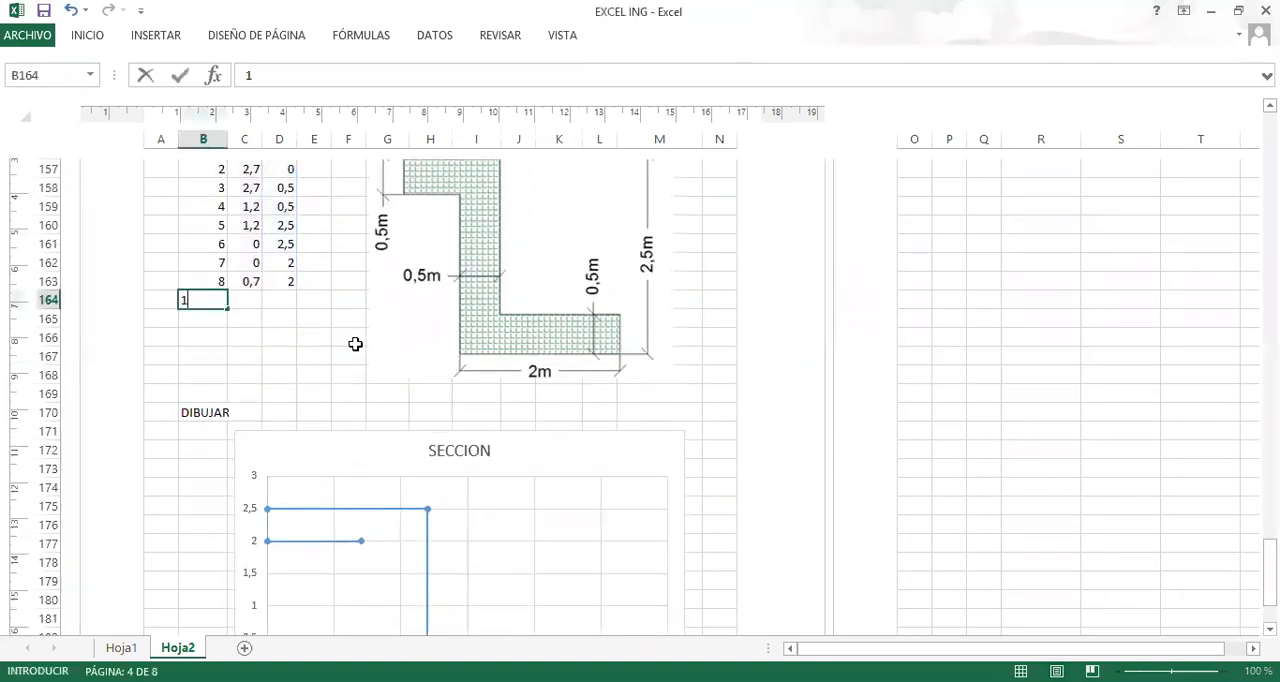
key("Tab")
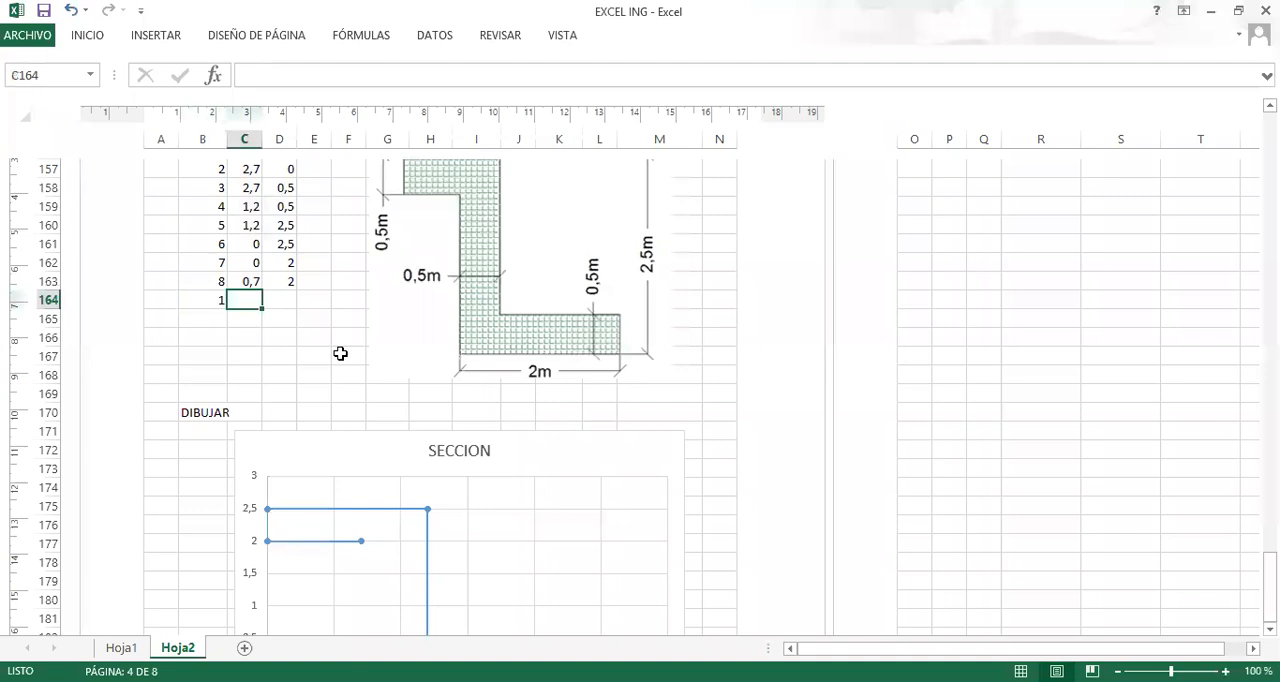
scroll(340, 353, "up", 3)
scroll(338, 353, "down", 2)
type("0,7")
key("Tab")
type("0")
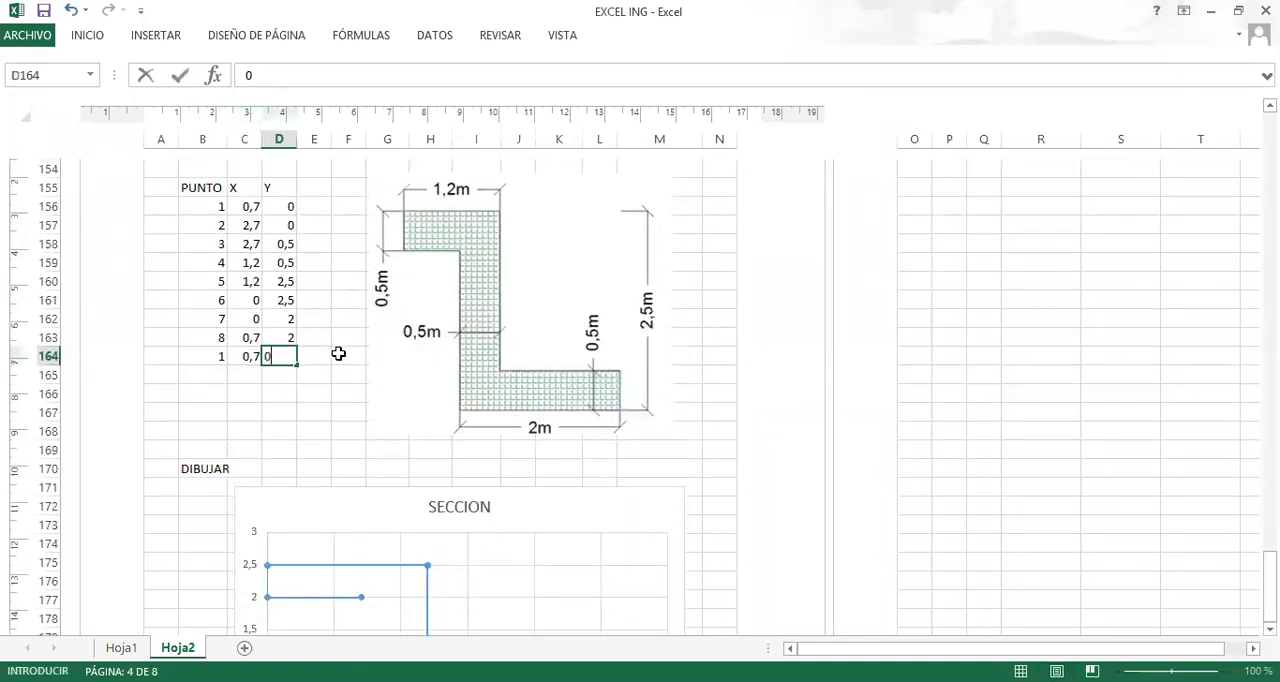
key("Tab")
key("Down")
scroll(338, 354, "down", 3)
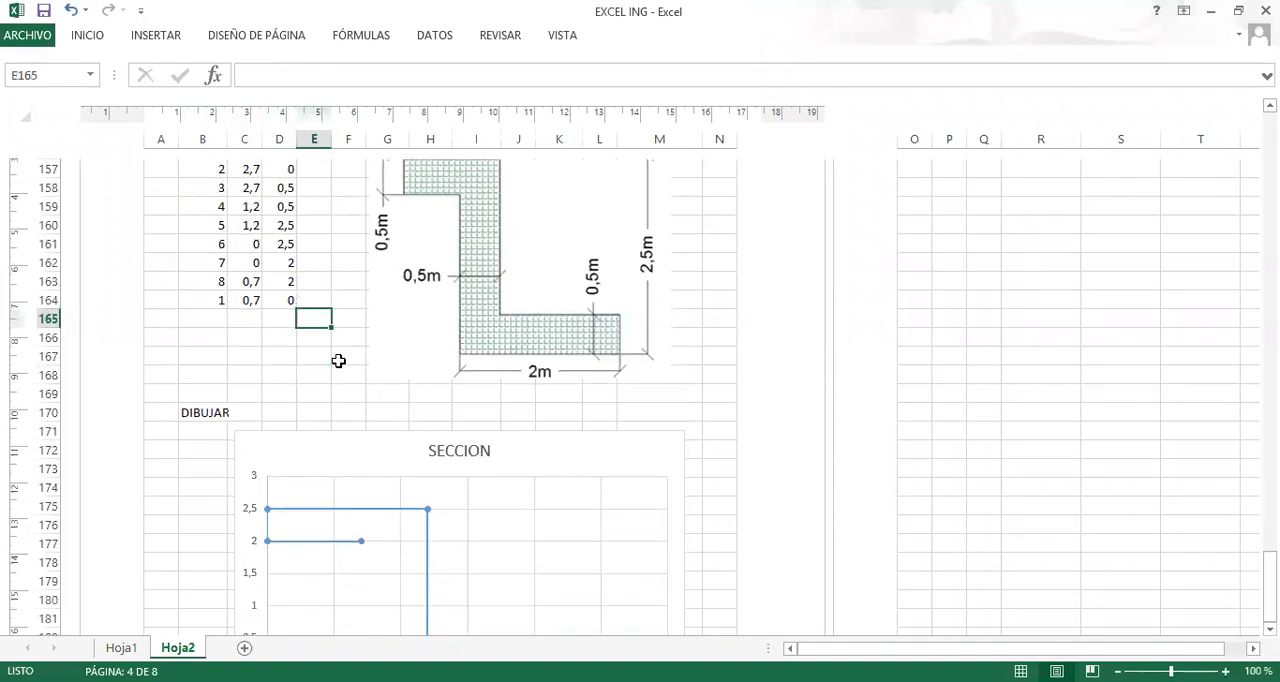
Extend the SECCION series' X values to the range C156:C164.
left_click(424, 457)
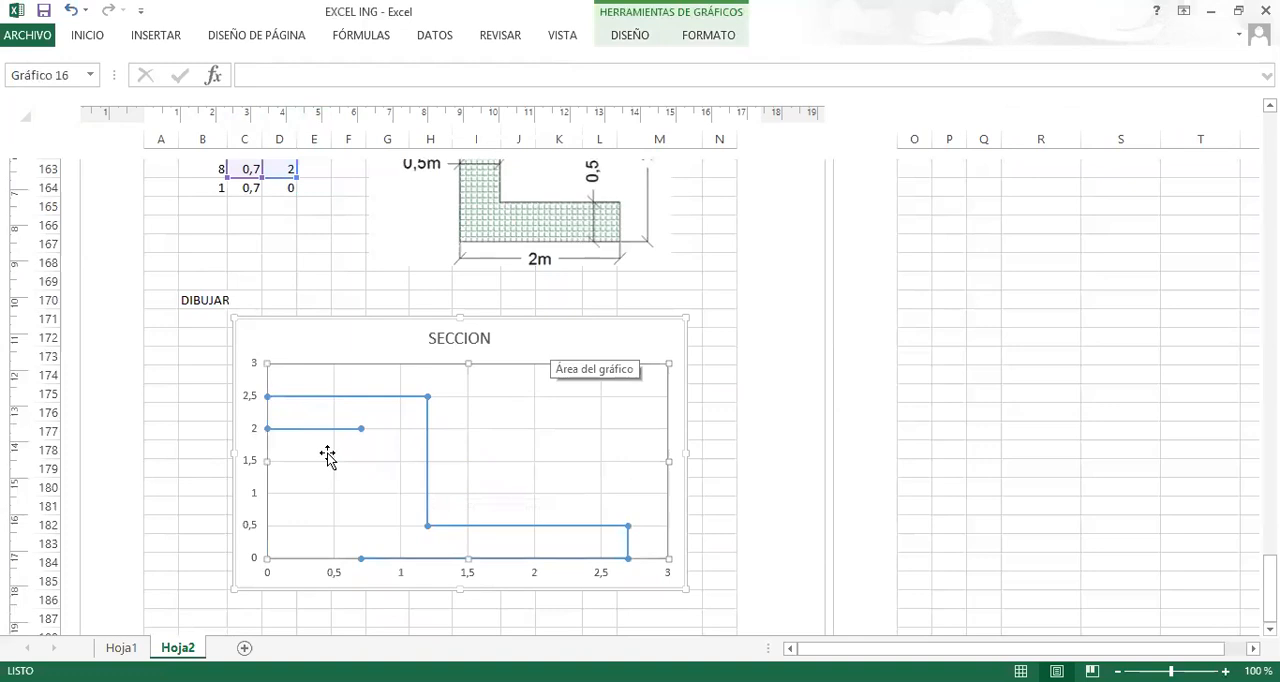
right_click(389, 453)
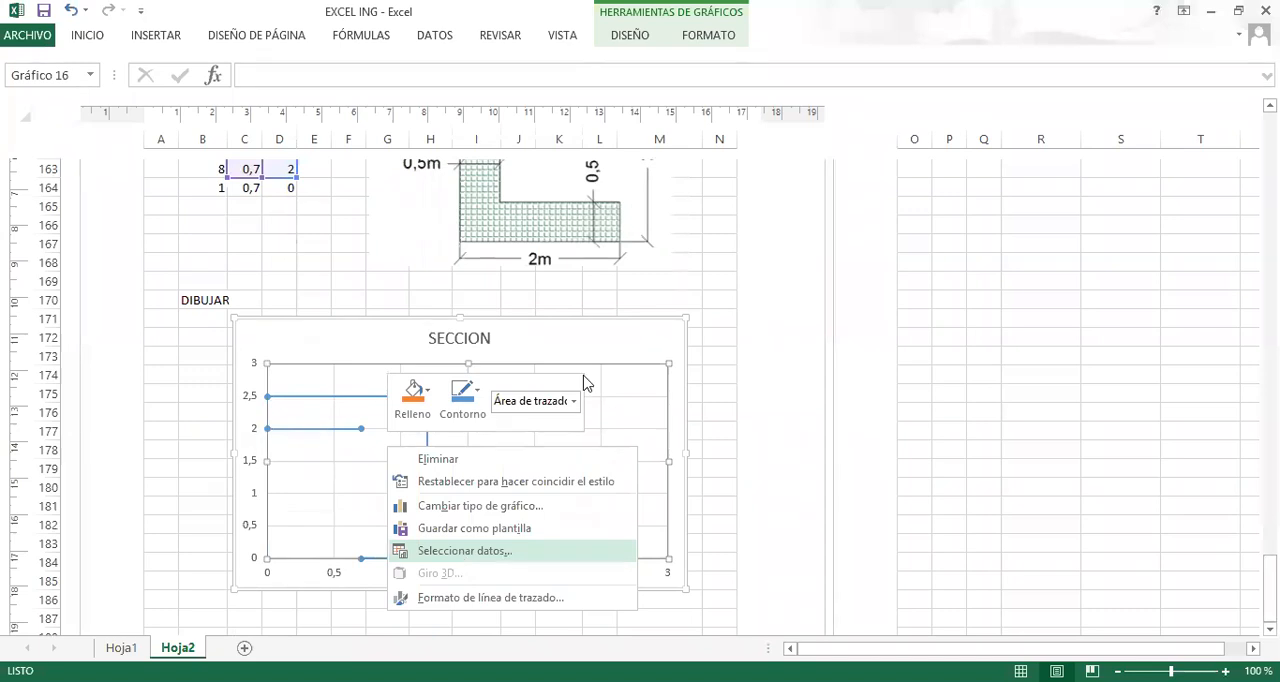
left_click(465, 550)
left_click(389, 424)
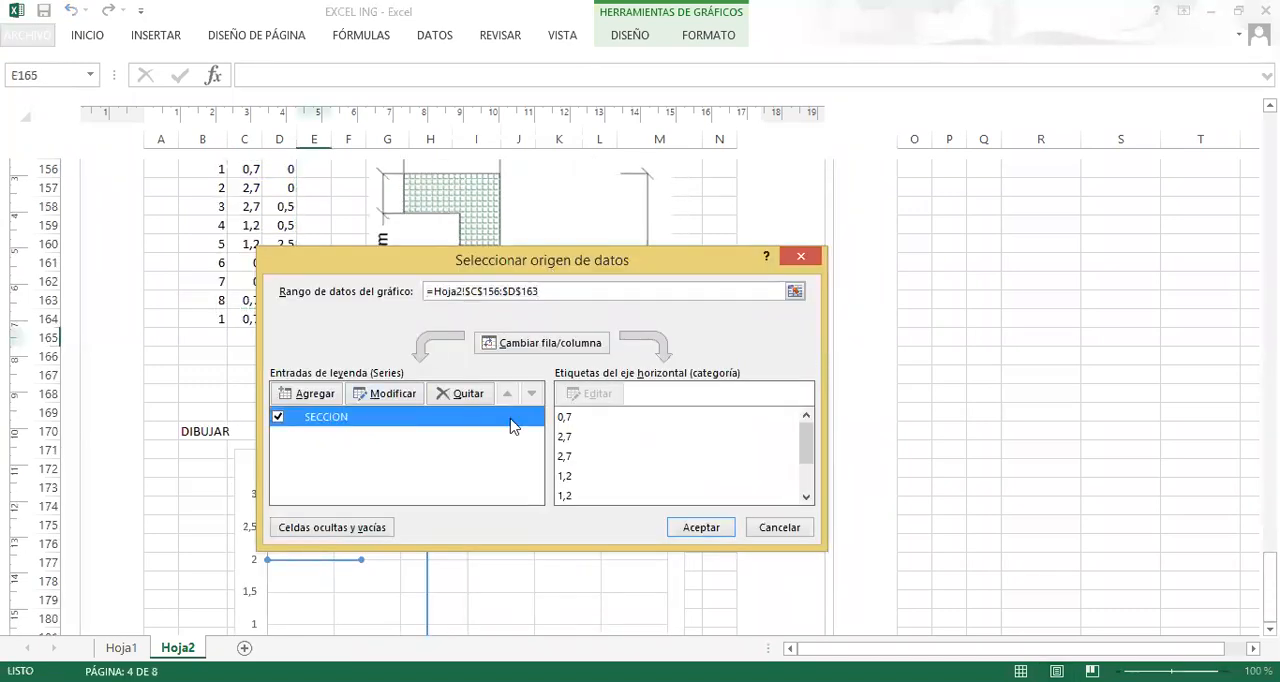
left_click(400, 396)
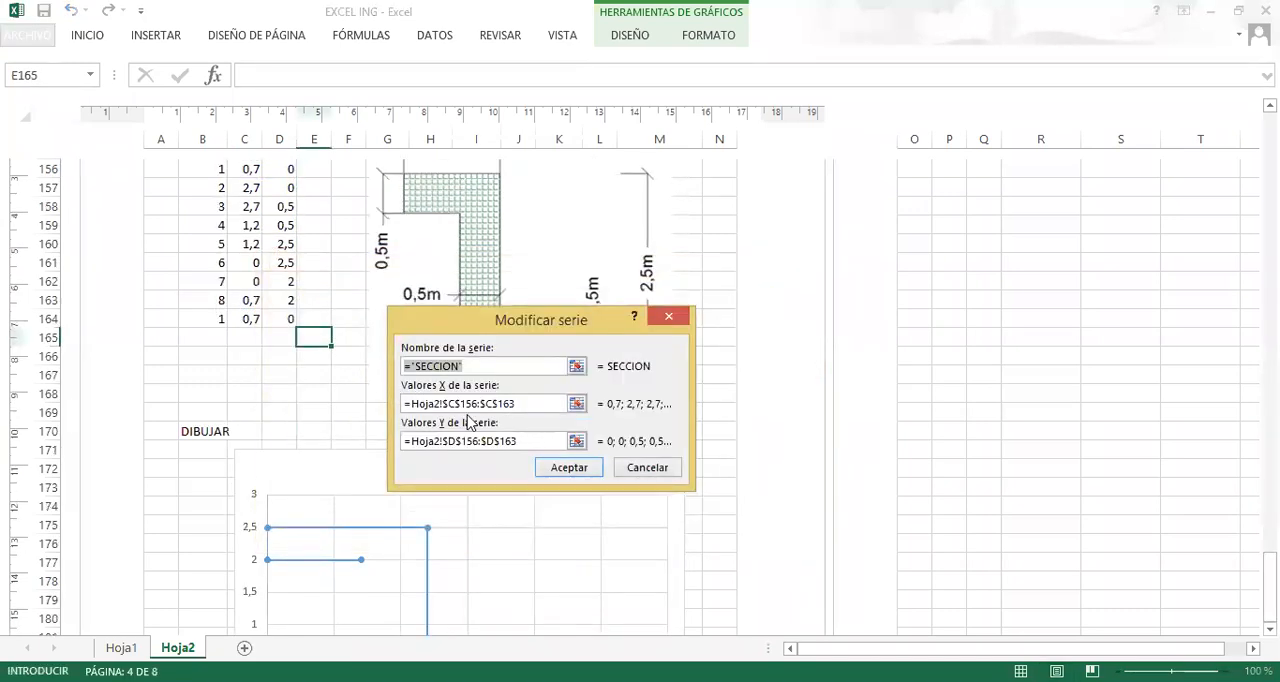
key("Tab")
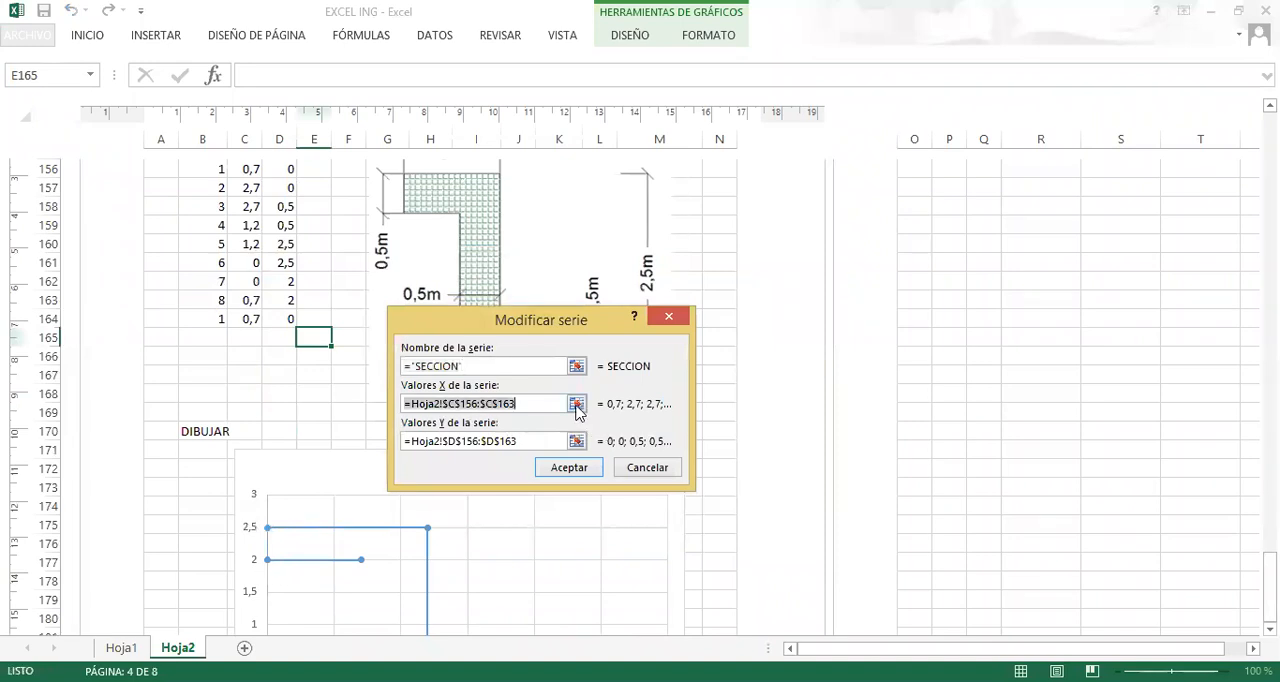
left_click(577, 404)
scroll(286, 417, "up", 5)
scroll(254, 403, "down", 4)
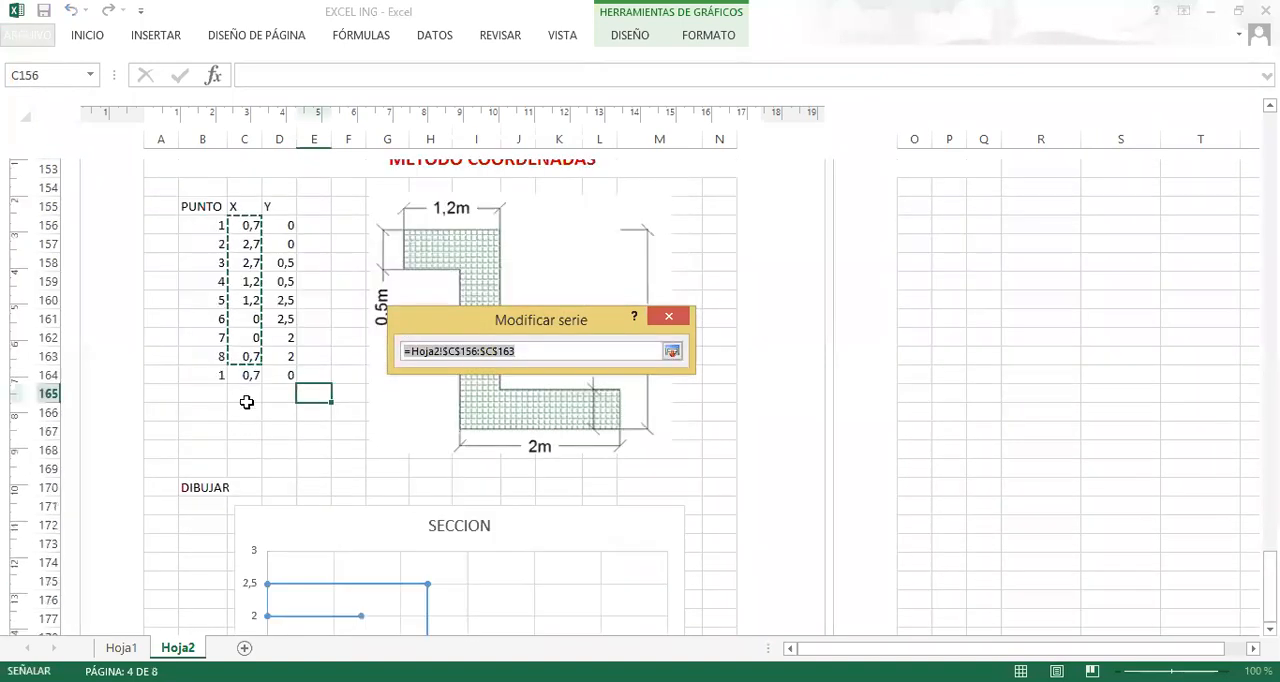
left_click_drag(249, 225, 248, 375)
left_click(672, 351)
Extend the SECCION series' Y values to D156:D164 and apply the updated data source to the chart.
key("Tab")
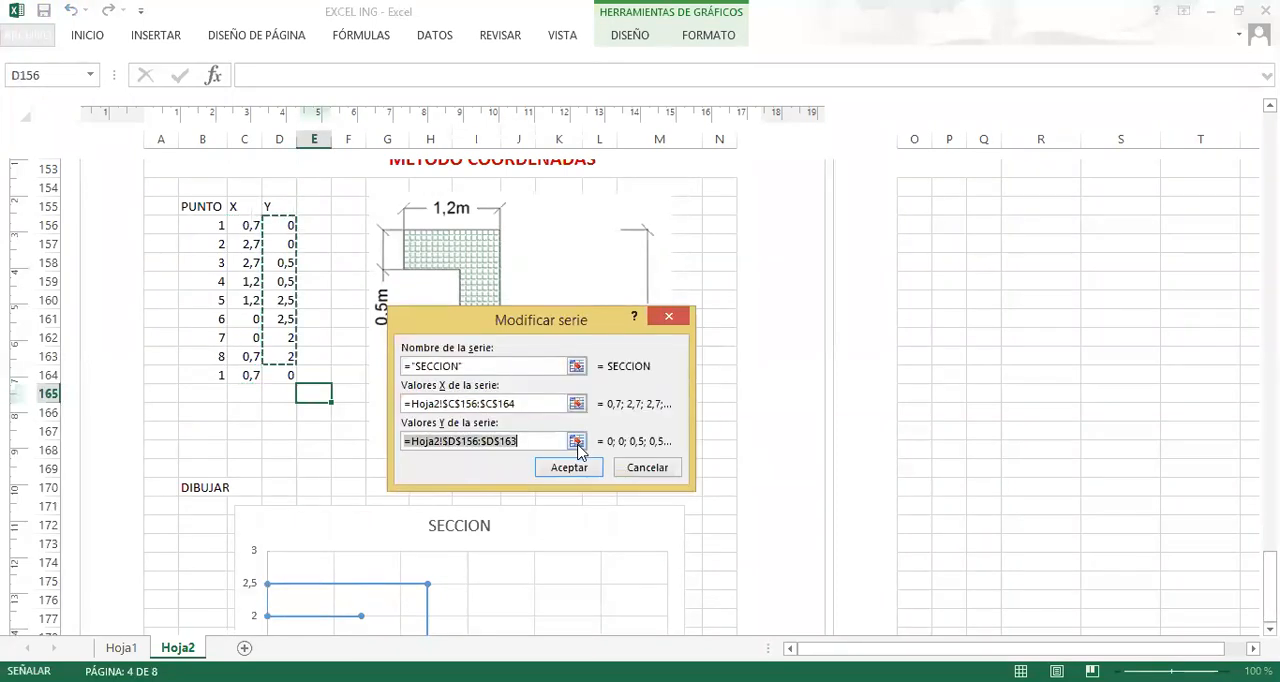
left_click(577, 443)
left_click_drag(283, 226, 285, 375)
left_click(574, 466)
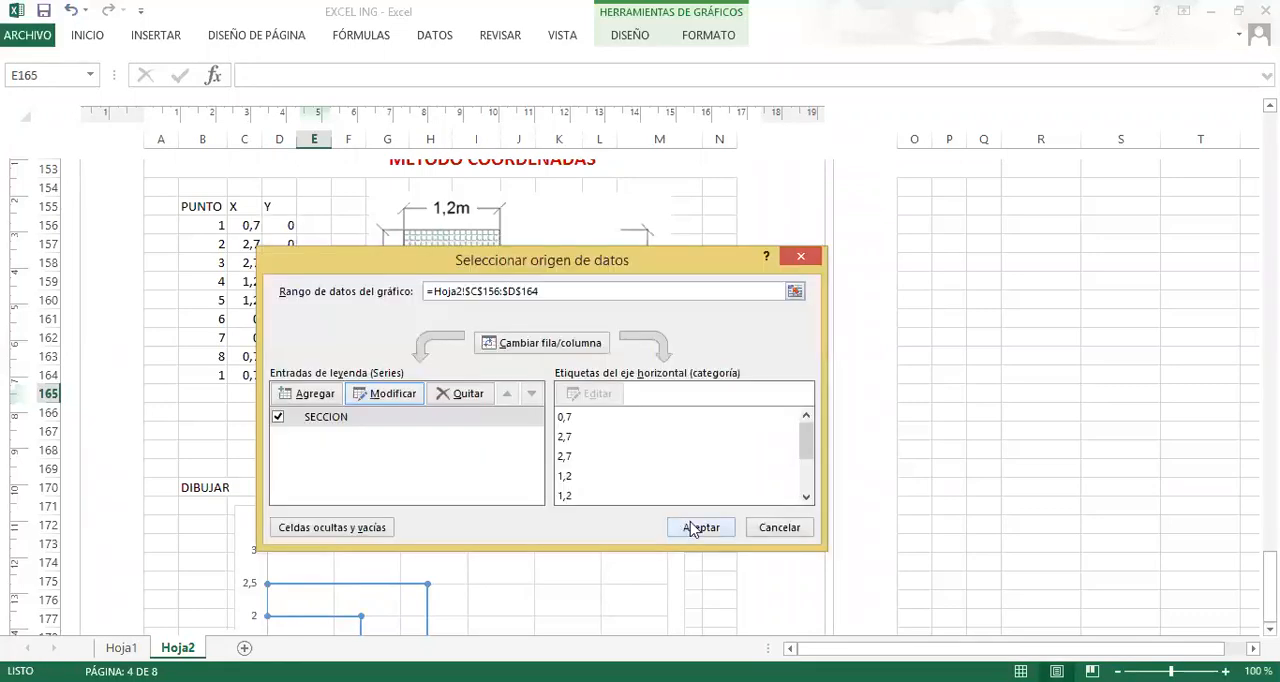
left_click(700, 527)
left_click(345, 448)
scroll(360, 455, "down", 4)
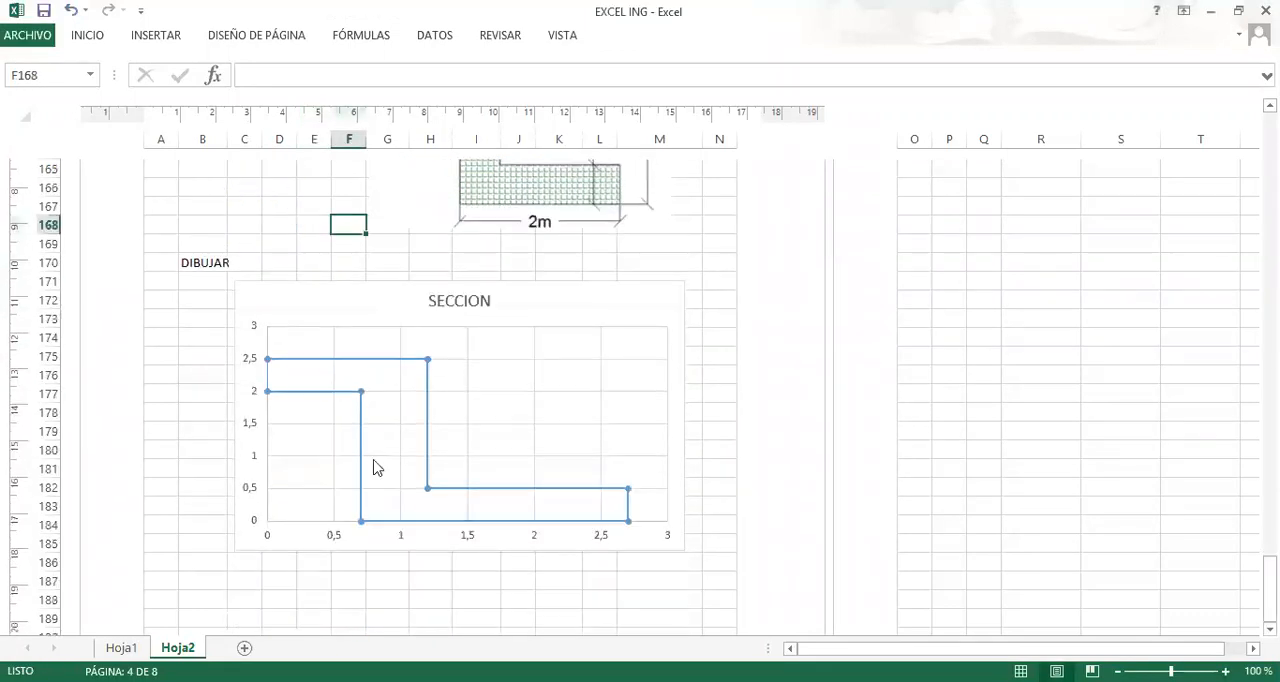
Narrow the SECCION chart to about two thirds of its width, keeping its height nearly the same.
scroll(540, 433, "up", 3)
scroll(537, 432, "down", 2)
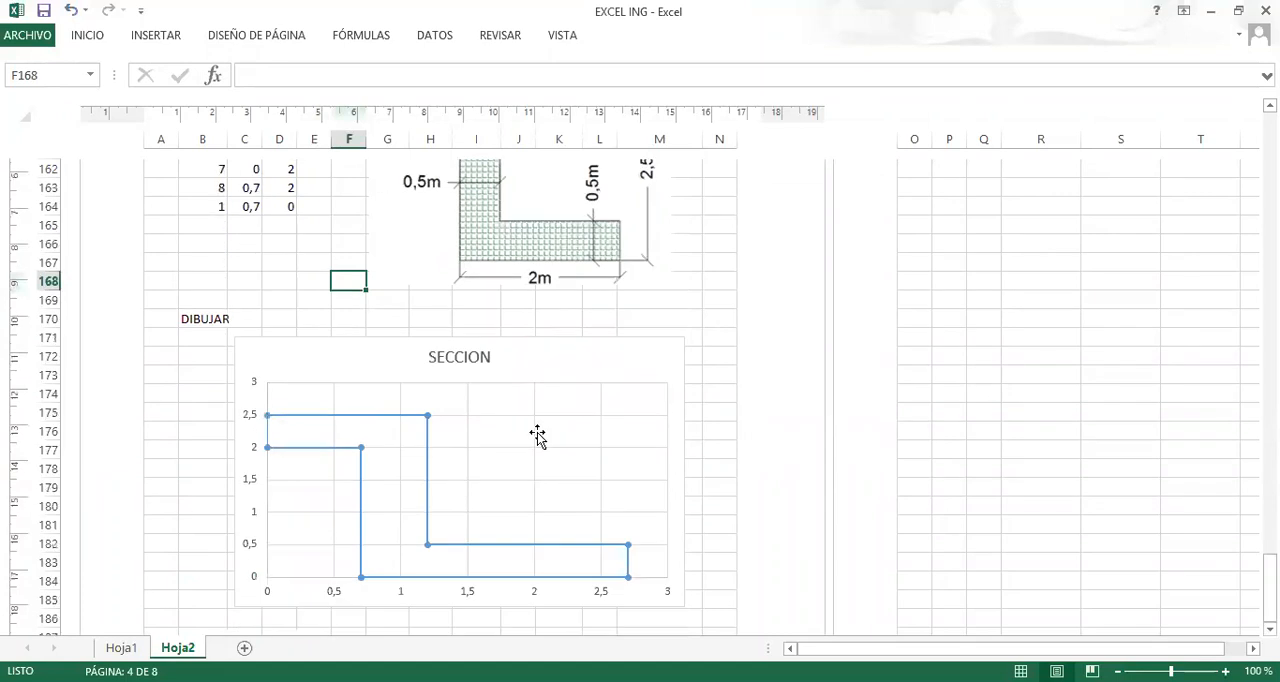
scroll(537, 433, "down", 2)
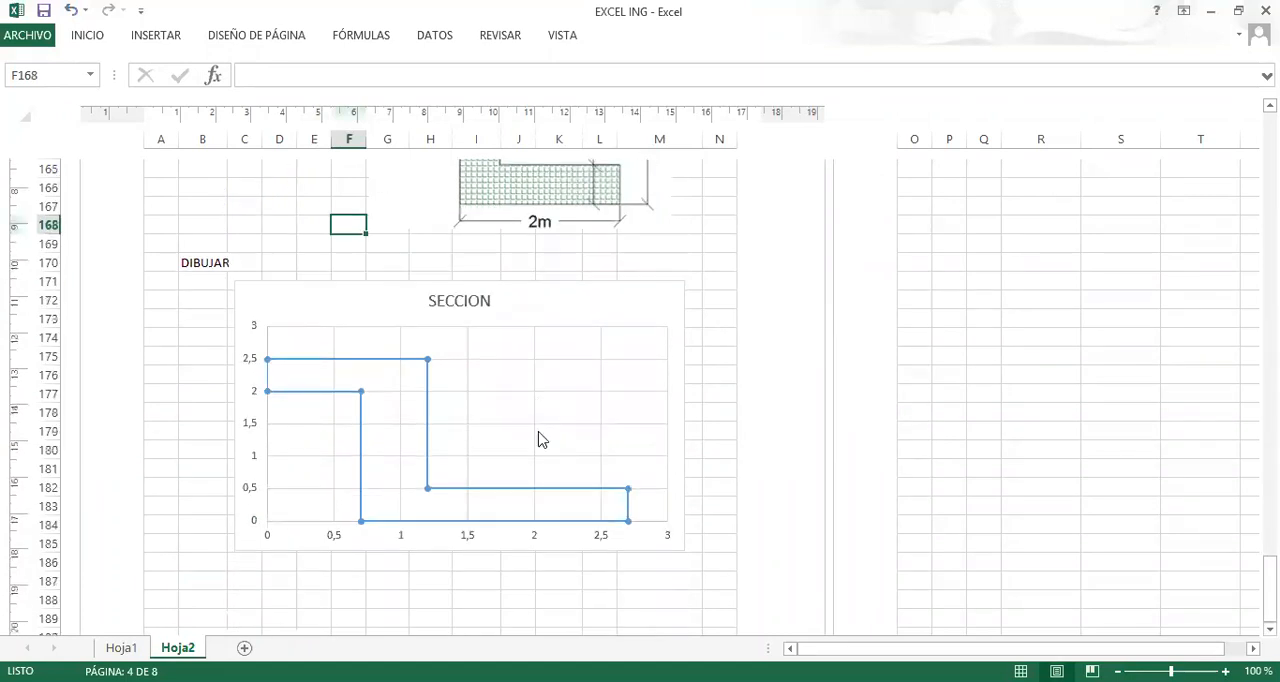
scroll(540, 400, "up", 3)
scroll(580, 268, "down", 3)
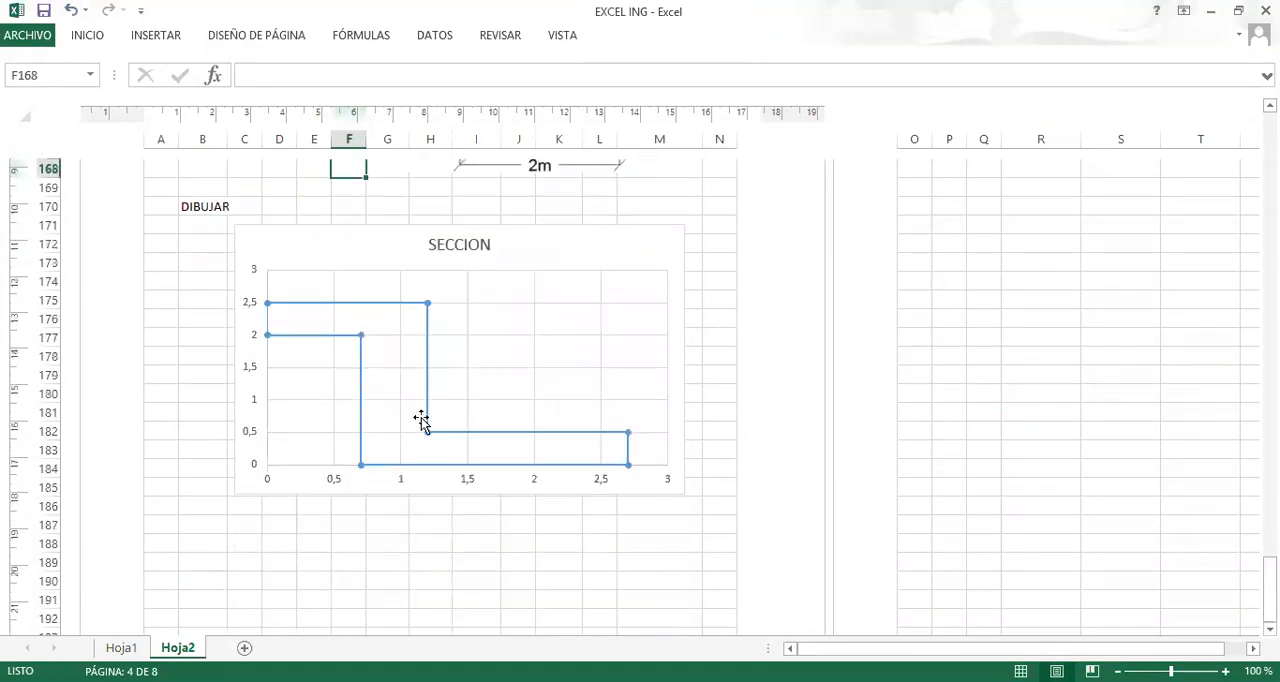
left_click(324, 560)
left_click(413, 482)
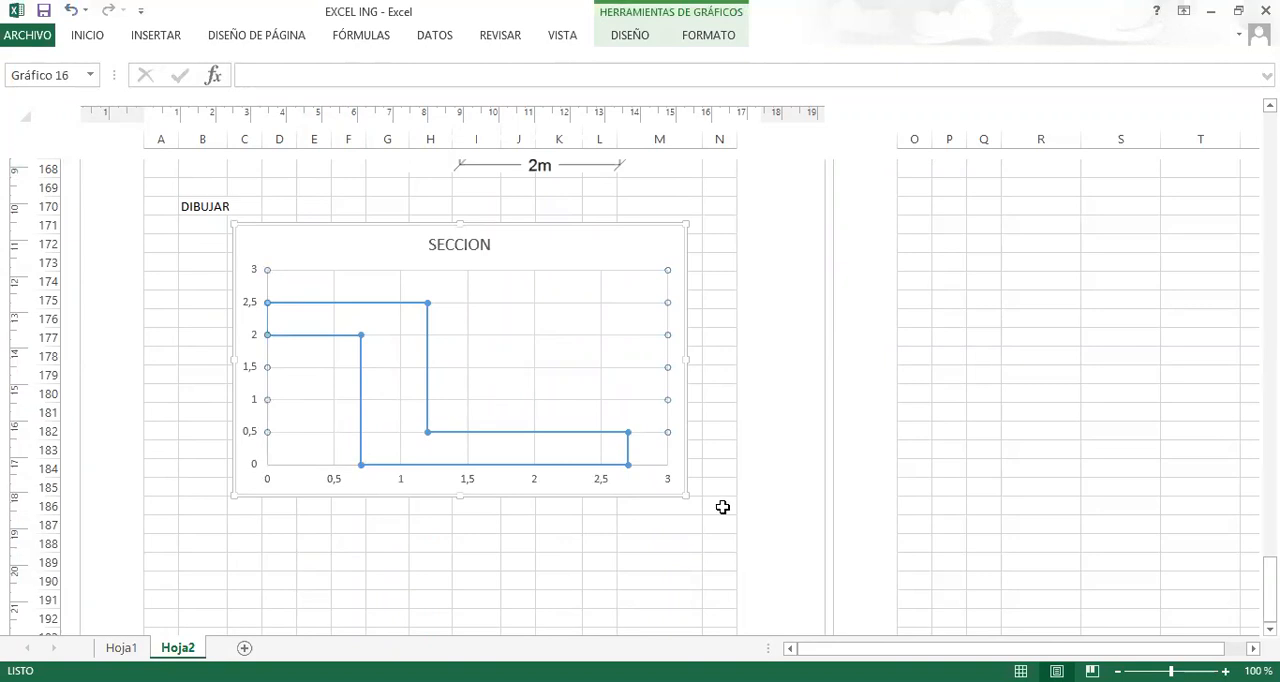
left_click_drag(687, 499, 541, 498)
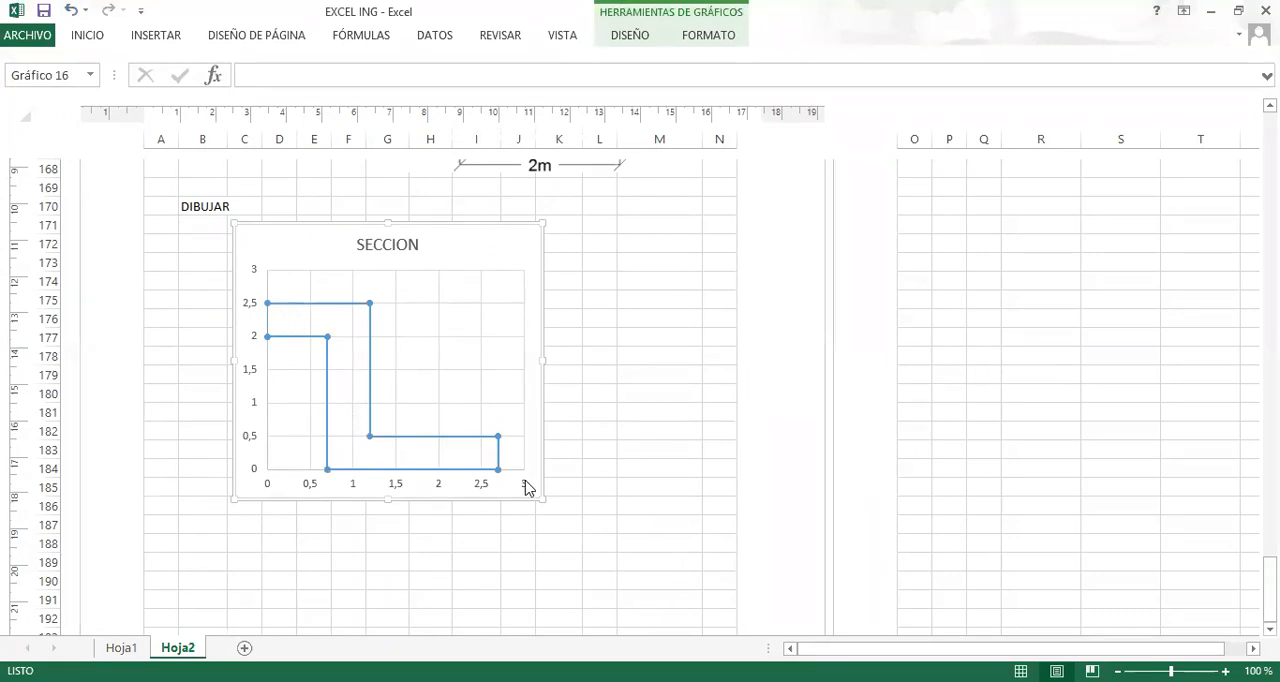
left_click_drag(541, 497, 524, 502)
Move the SECCION chart sideways under the section drawing so it spans columns G to M.
scroll(460, 370, "up", 3)
mouse_move(451, 395)
left_mouse_down()
mouse_move(480, 380)
mouse_move(597, 383)
left_mouse_up()
left_click(251, 430)
scroll(262, 428, "down", 2)
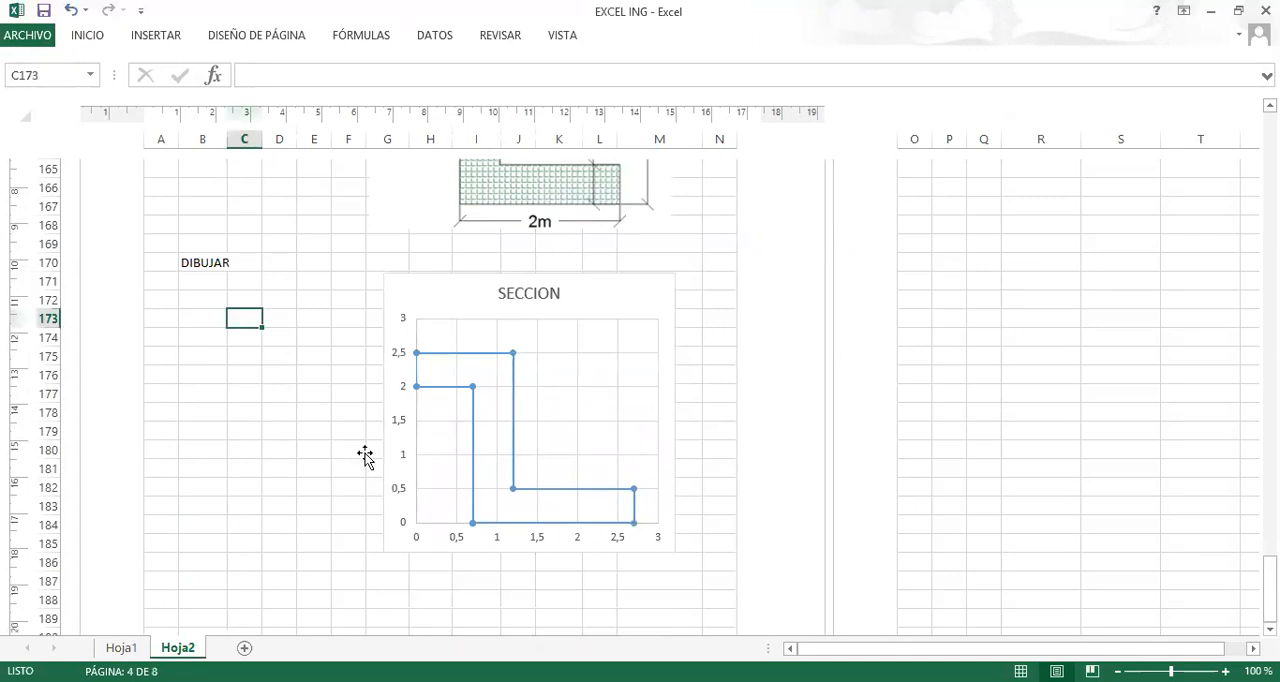
Compare the plotted SECCION outline with the corner-point table and the dimensioned section drawing.
scroll(365, 453, "up", 4)
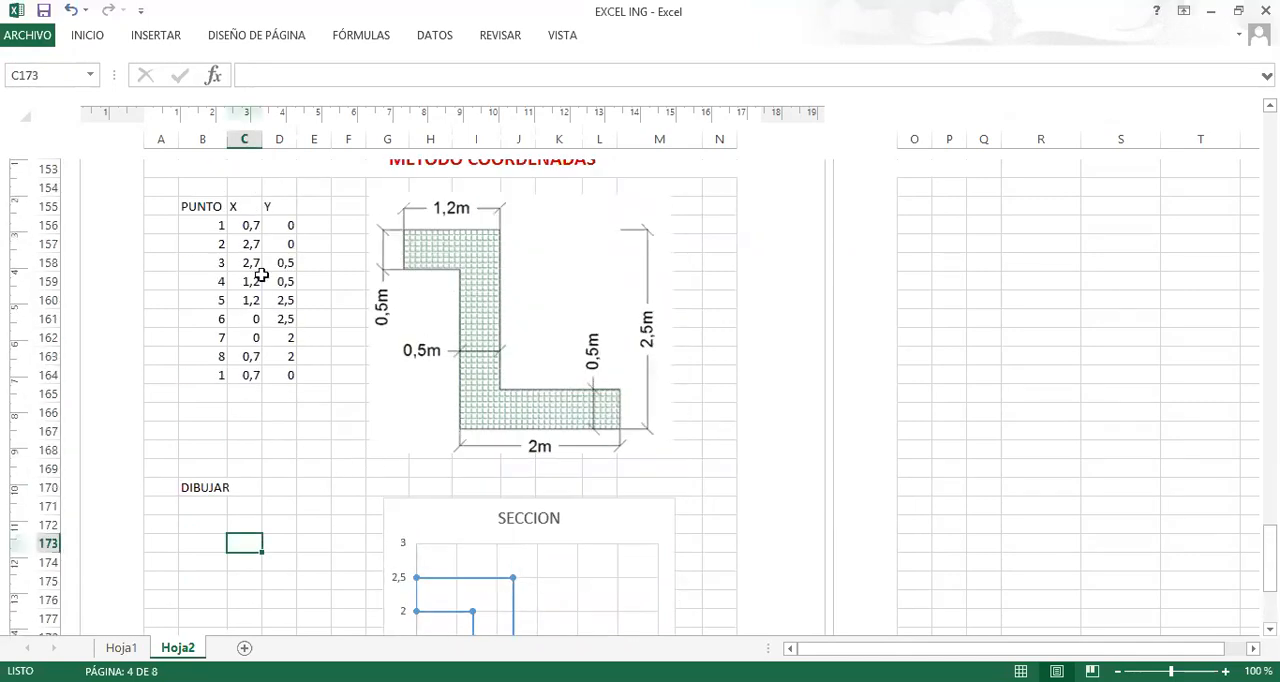
scroll(430, 470, "down", 3)
mouse_move(477, 446)
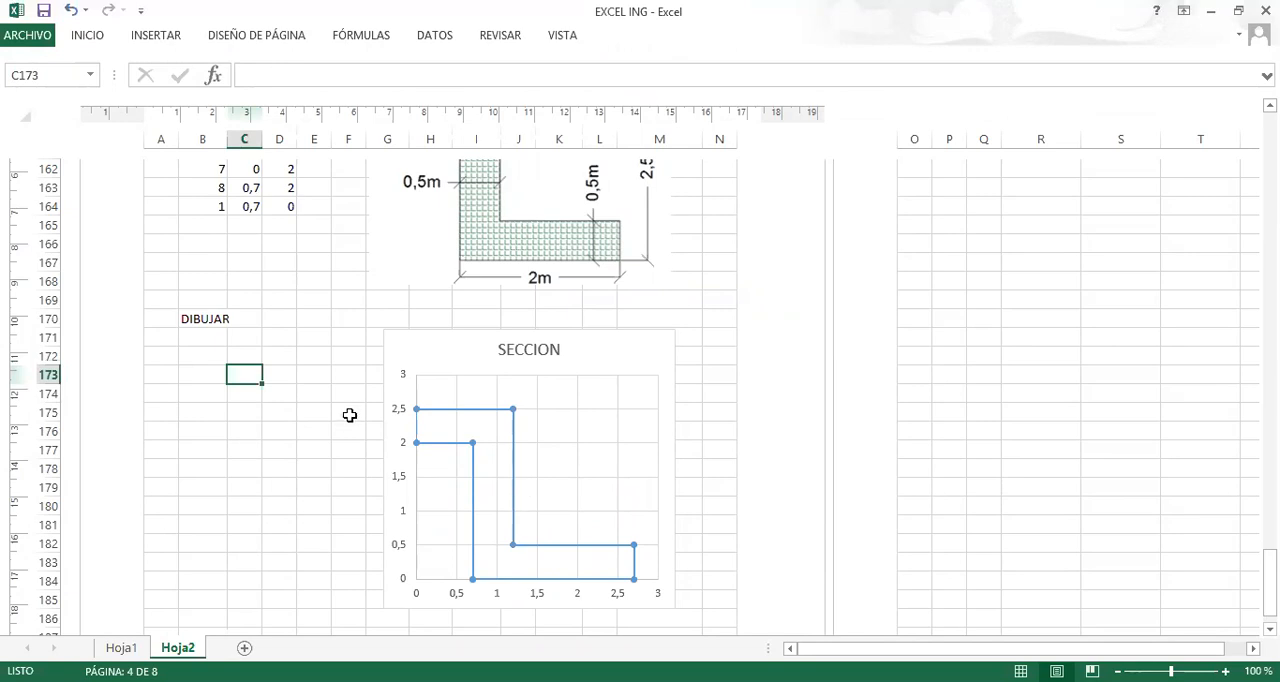
scroll(349, 415, "up", 3)
scroll(380, 522, "down", 3)
scroll(704, 425, "up", 2)
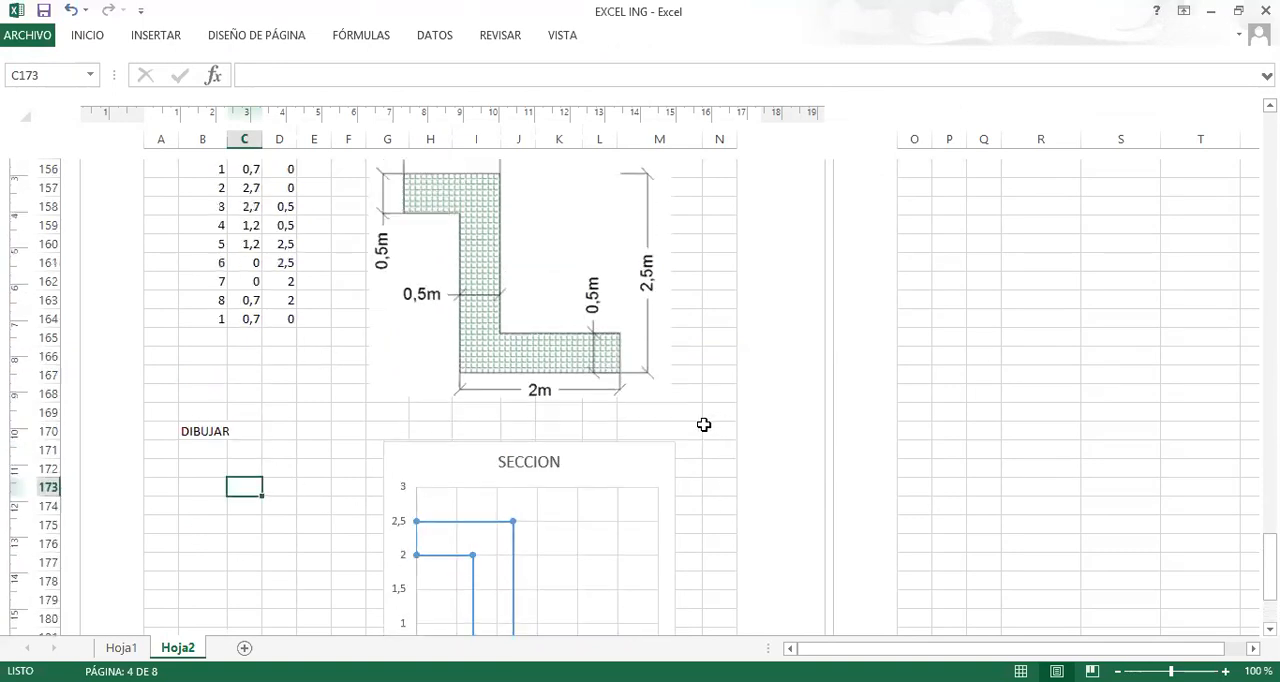
scroll(692, 430, "up", 3)
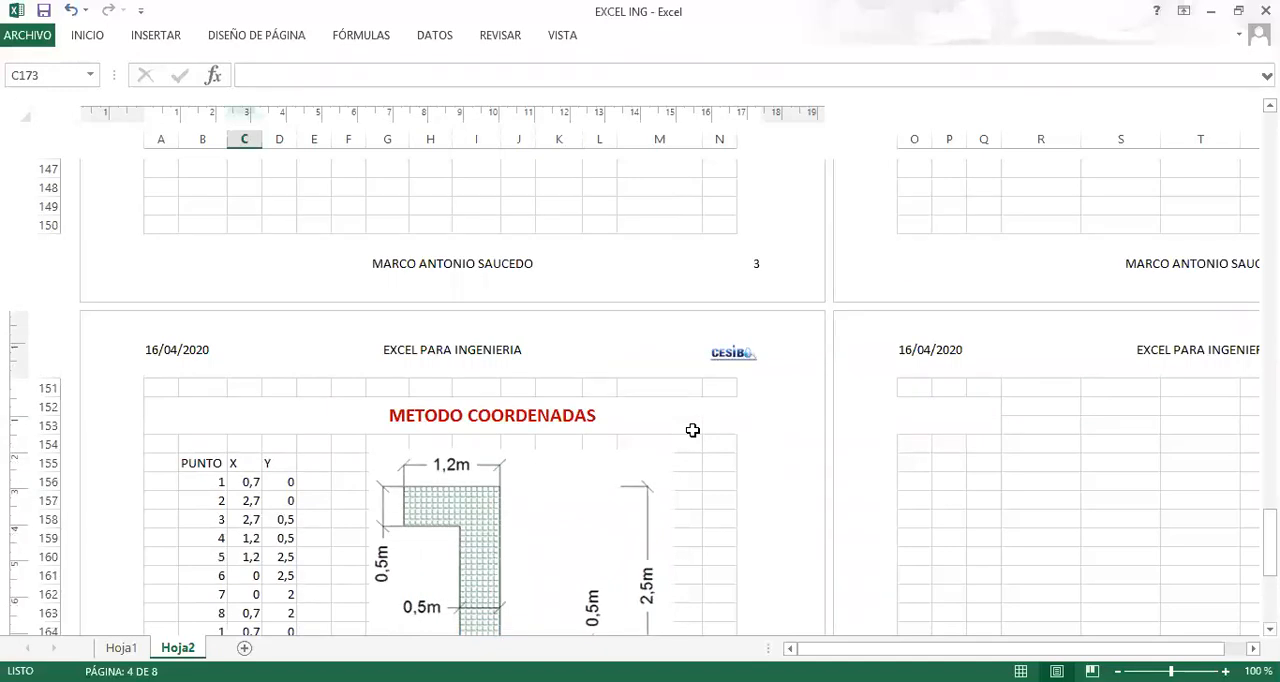
scroll(692, 430, "down", 8)
left_click(244, 430)
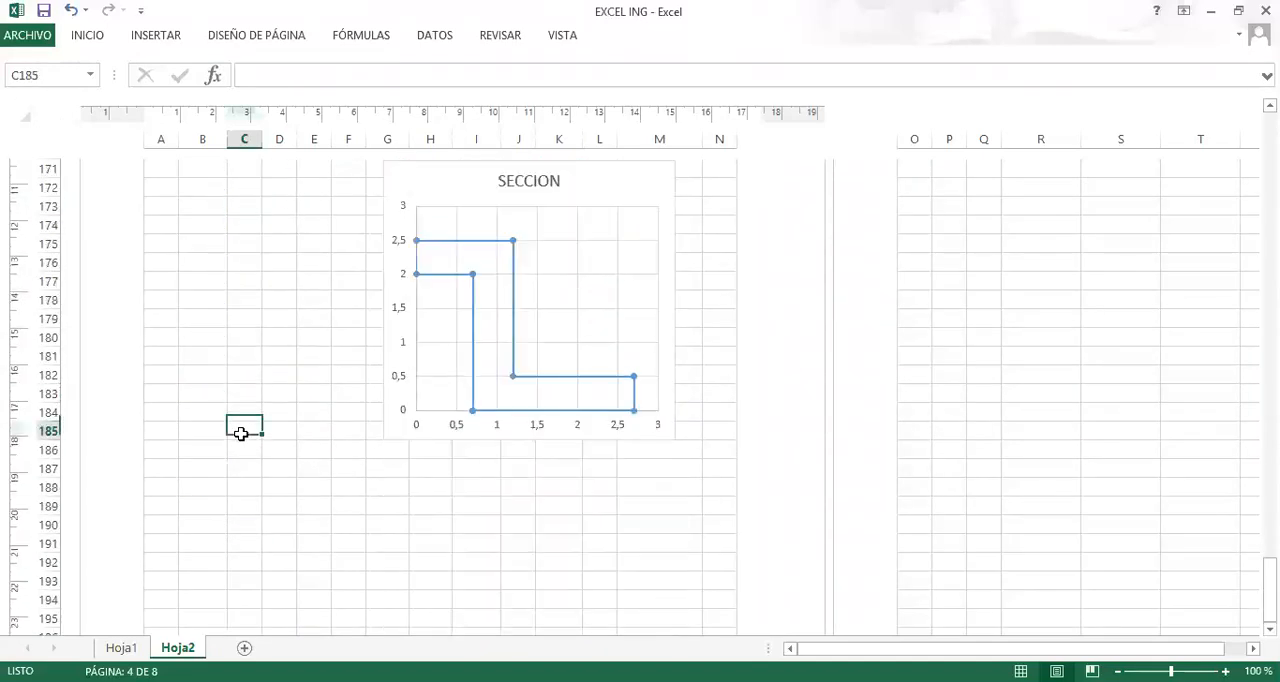
scroll(241, 477, "up", 2)
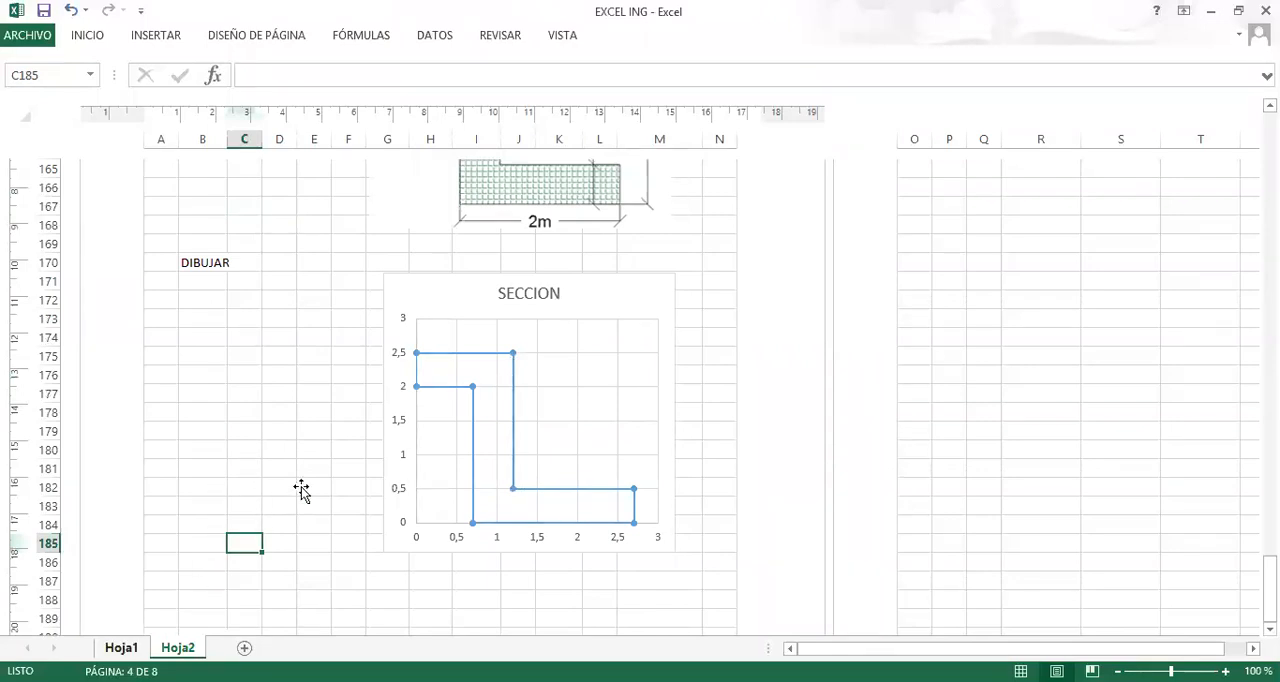
Switch to Hoja1 and delete the picture selected there.
left_click(121, 648)
scroll(402, 442, "up", 2)
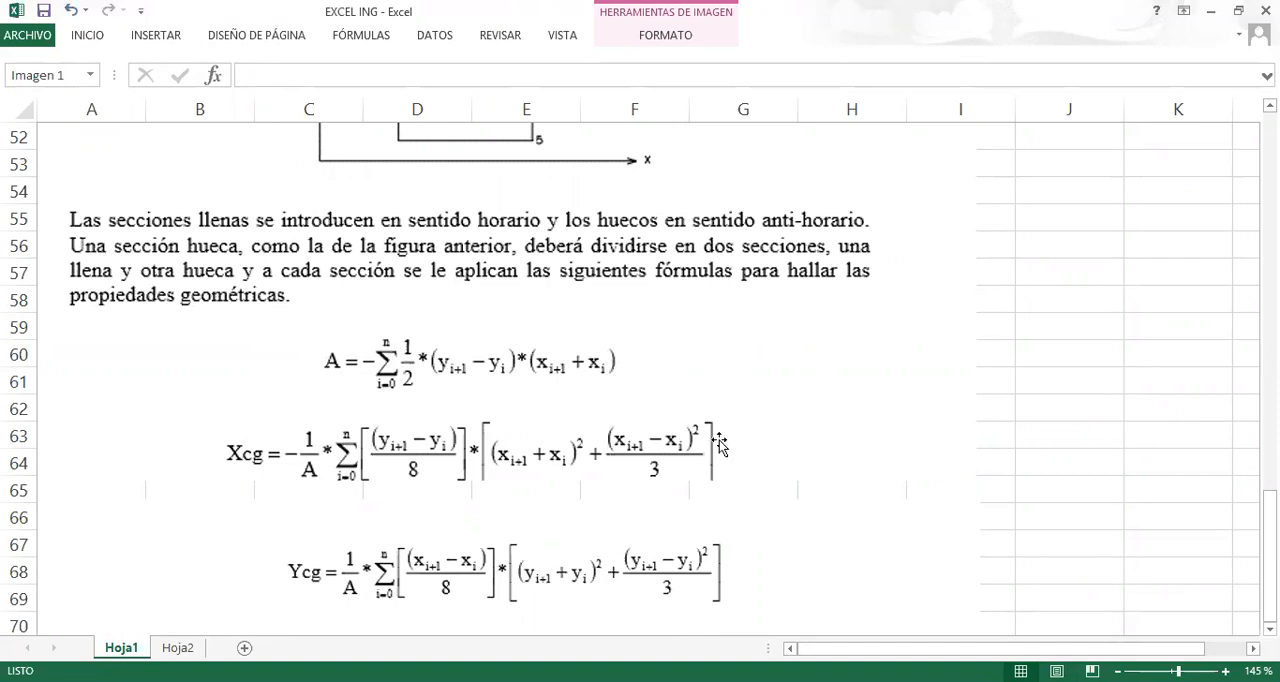
key("Delete")
scroll(712, 366, "up", 17)
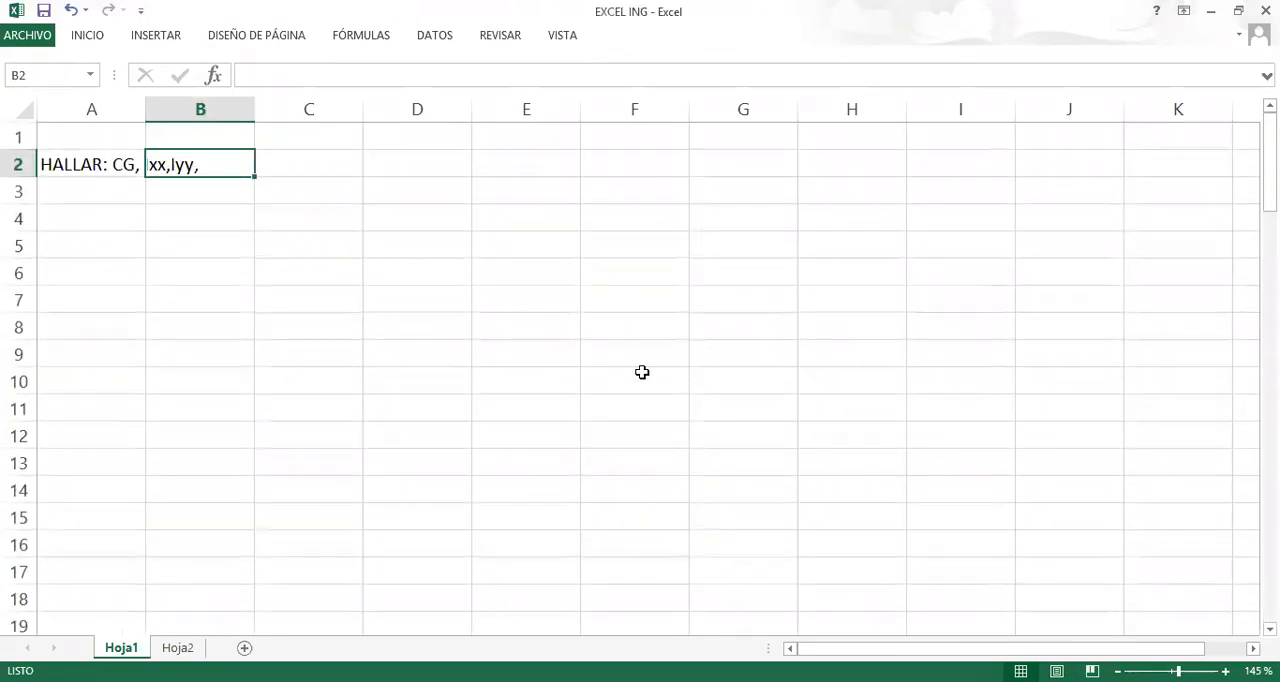
Copy the formula picture on Hoja1 that begins with the Ycg, Ixx and Iyy equations.
scroll(554, 474, "down", 12)
scroll(510, 415, "down", 10)
left_click(511, 359)
scroll(543, 459, "up", 4)
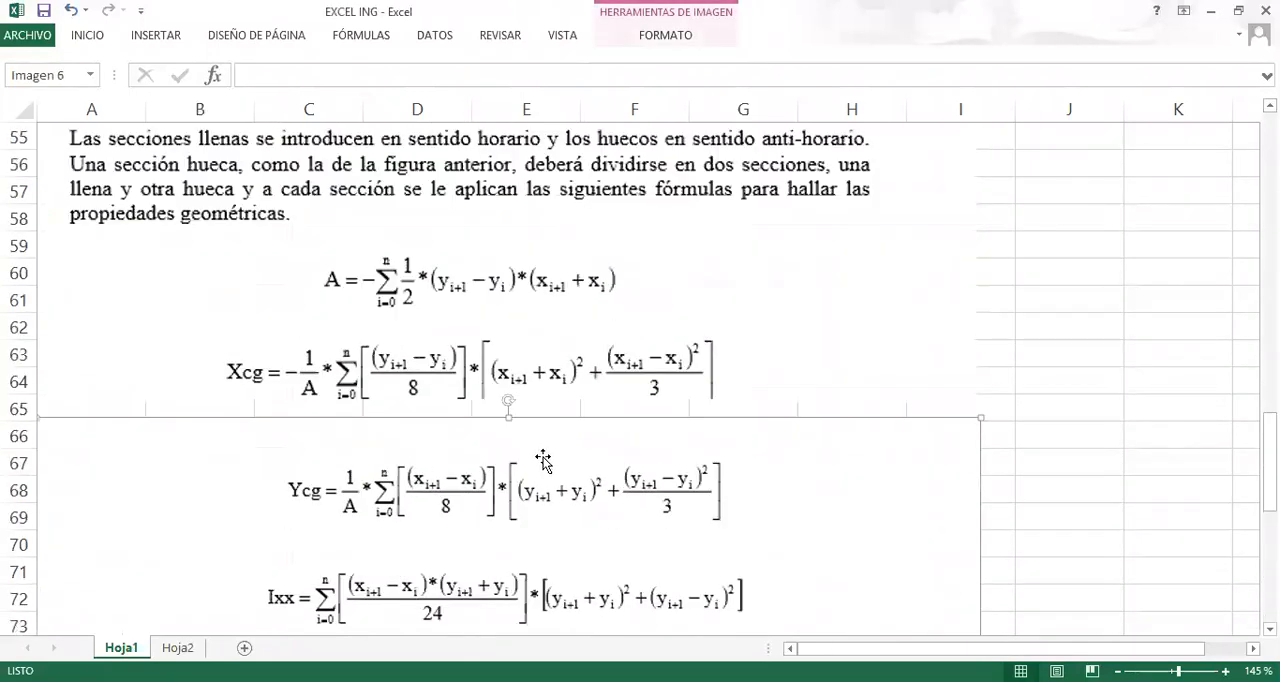
scroll(558, 462, "down", 3)
right_click(683, 368)
key("c")
Paste the copied formula picture into Hoja2 at cell B189, below the SECCION chart, and review its placement.
left_click(178, 647)
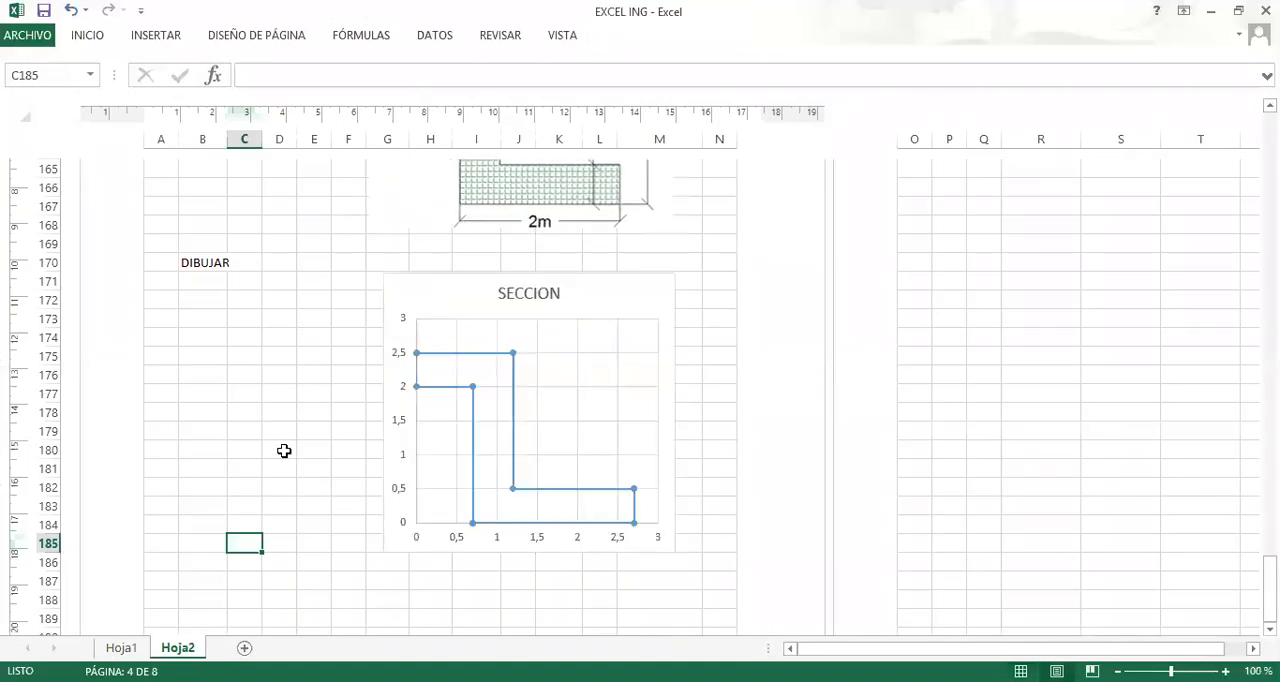
scroll(300, 460, "down", 2)
left_click(217, 500)
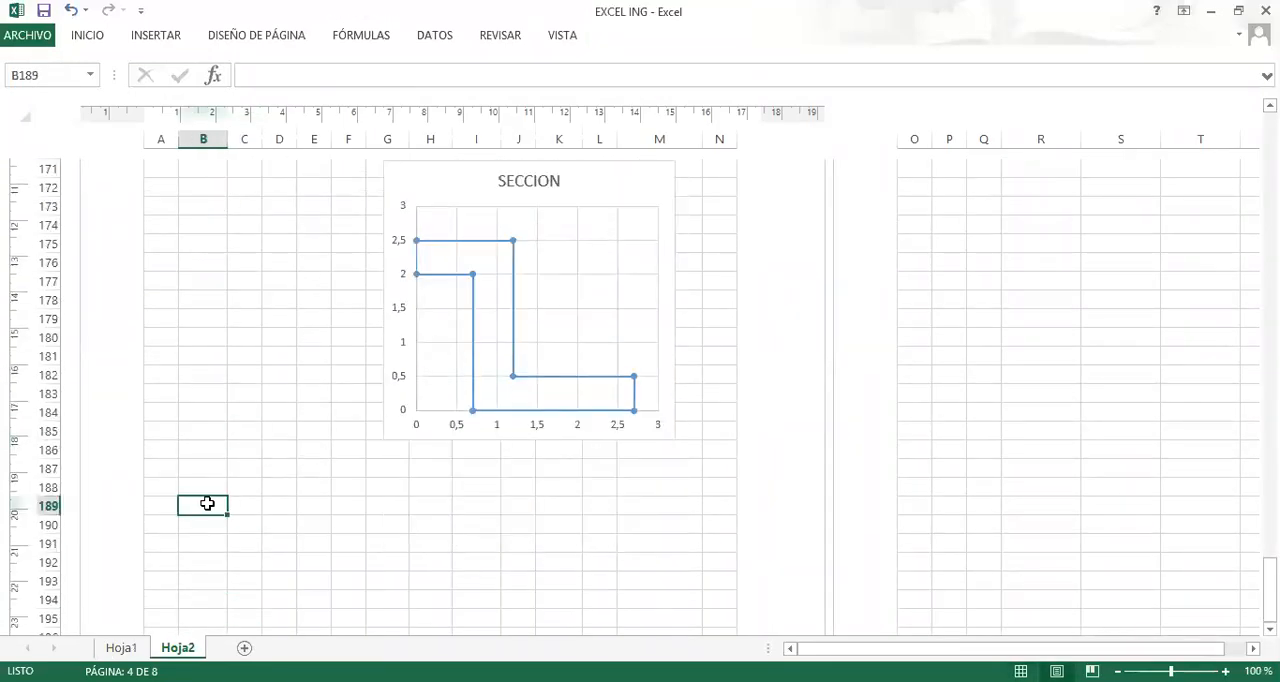
right_click(207, 503)
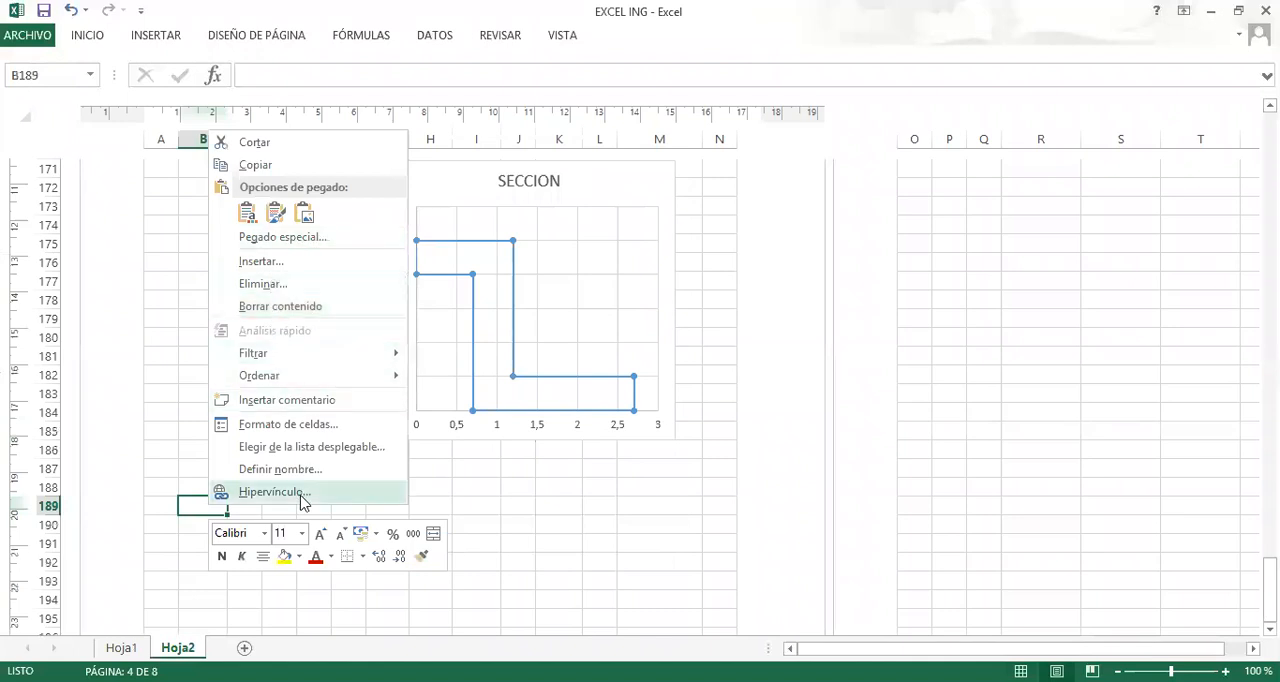
left_click(194, 513)
key("ctrl+v")
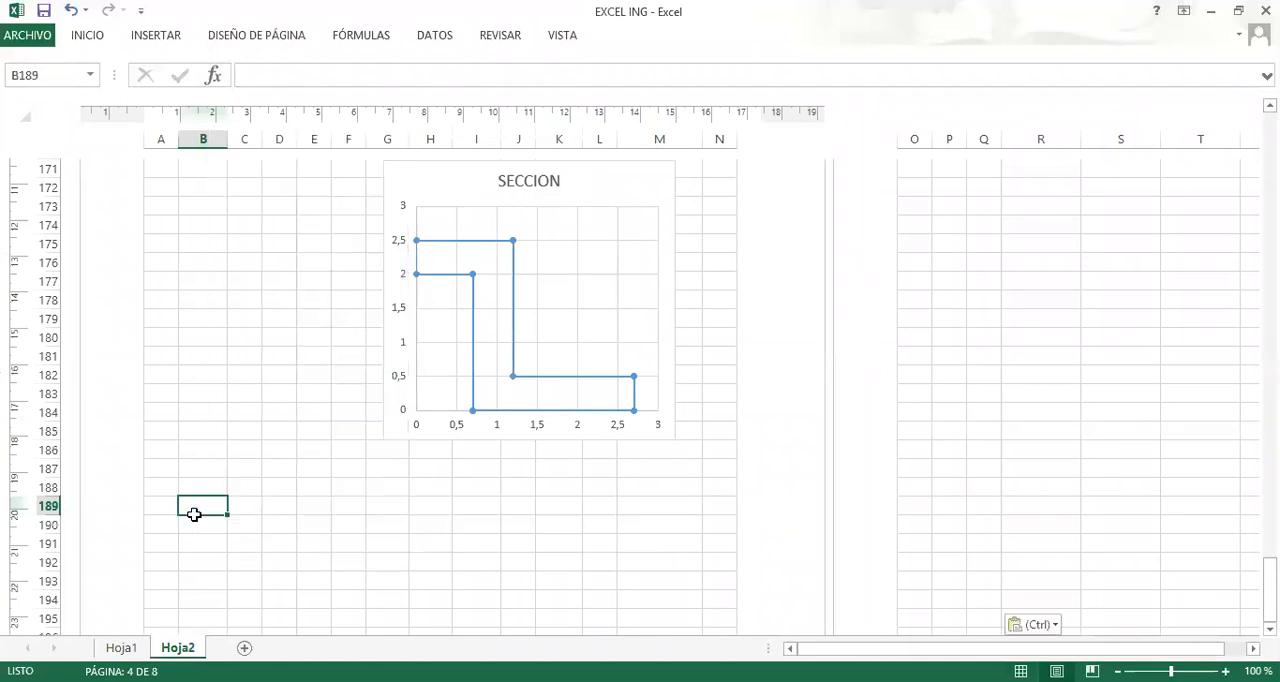
scroll(418, 513, "down", 1)
scroll(418, 513, "down", 5)
scroll(548, 342, "up", 2)
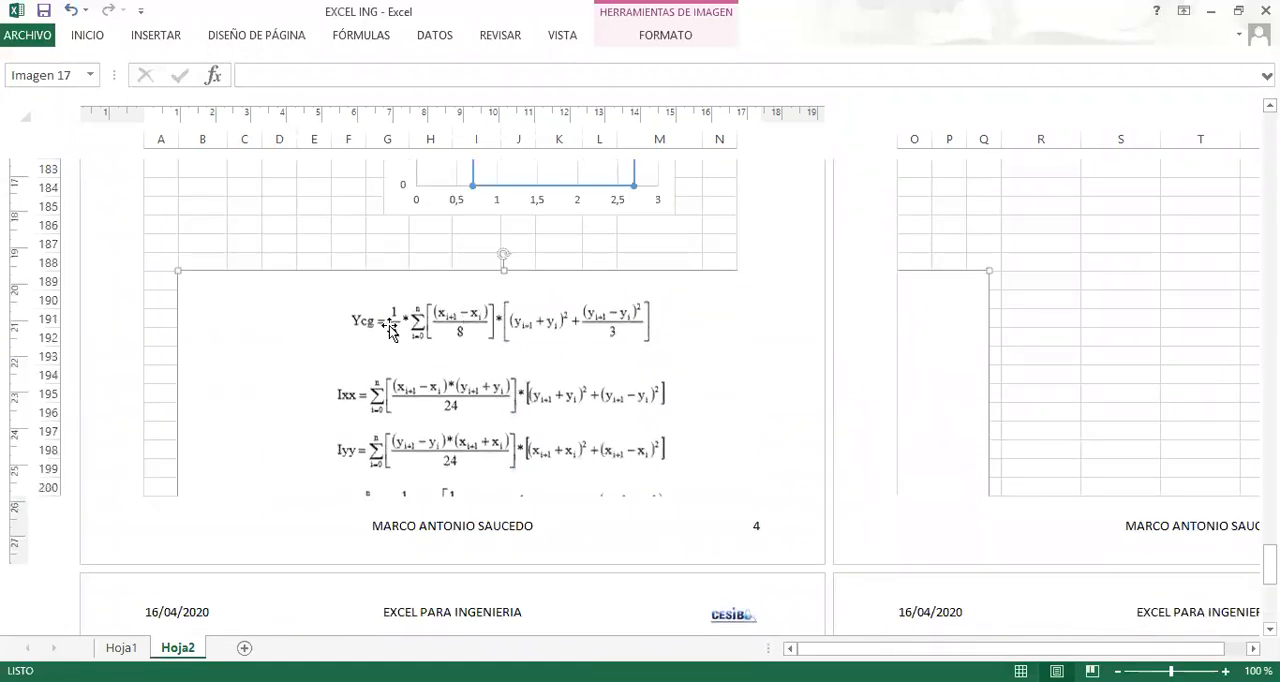
scroll(481, 390, "up", 1)
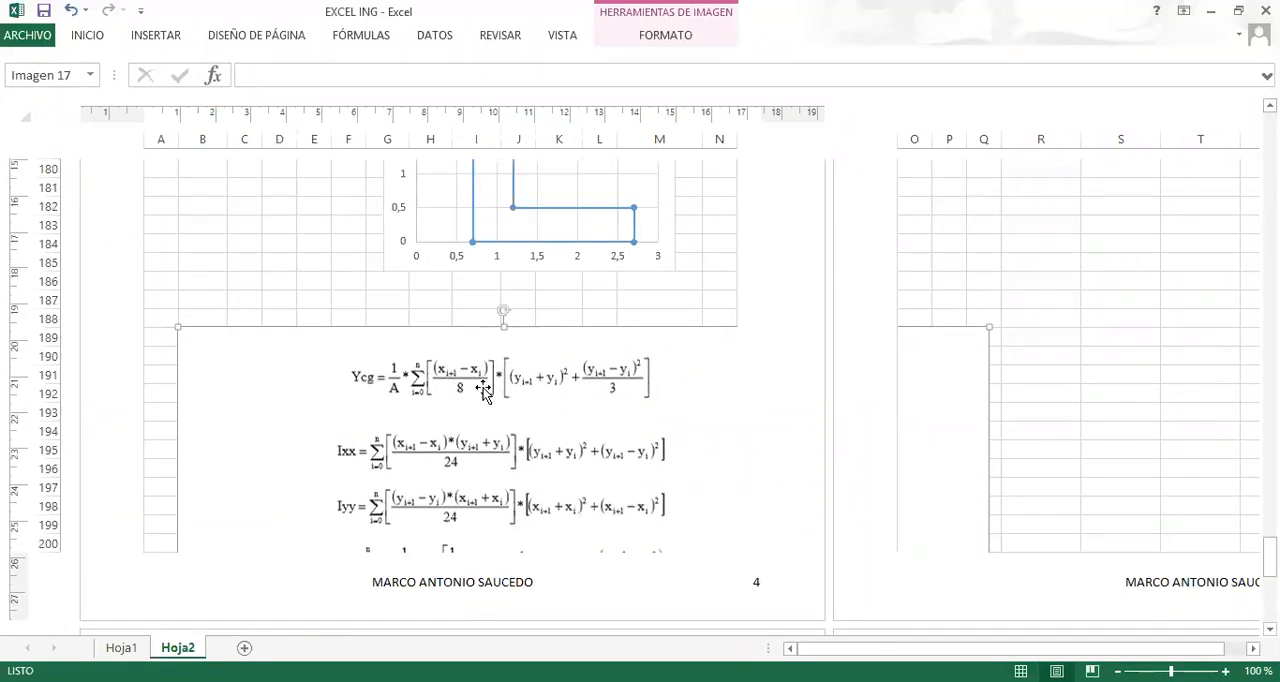
scroll(481, 395, "up", 4)
scroll(481, 398, "down", 9)
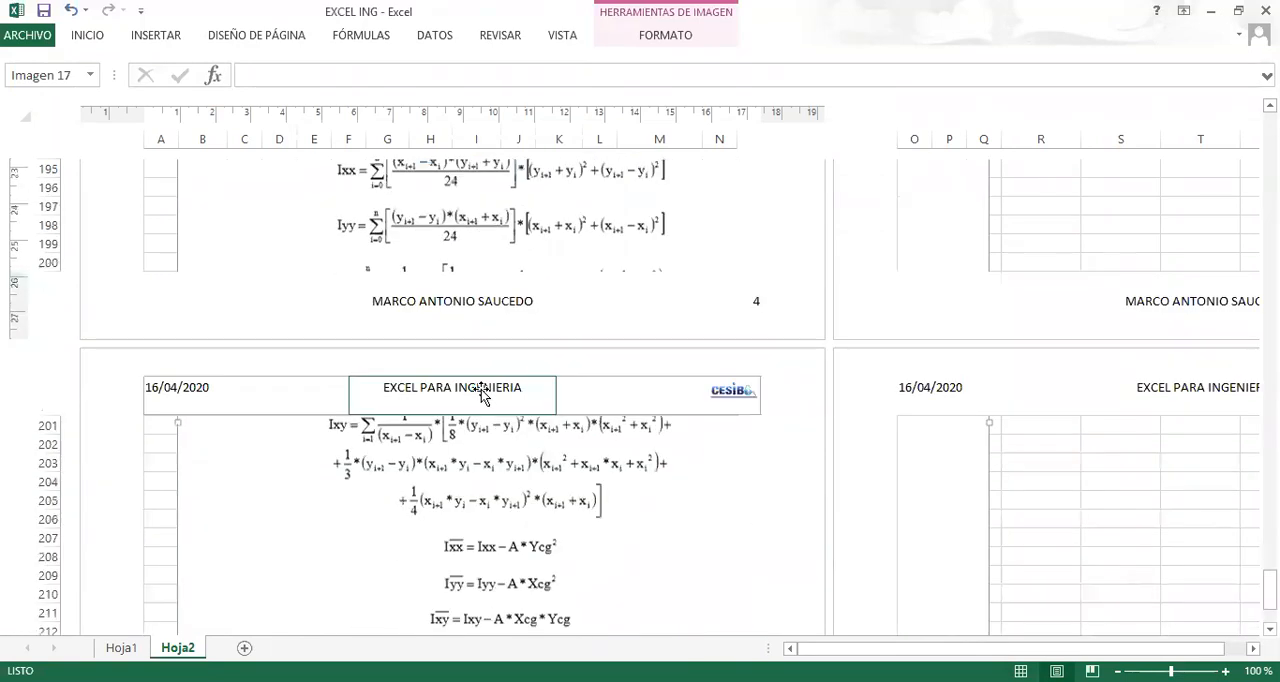
Delete the formula picture pasted in Hoja2 and copy the Hoja1 picture containing the area formula A.
scroll(481, 392, "up", 5)
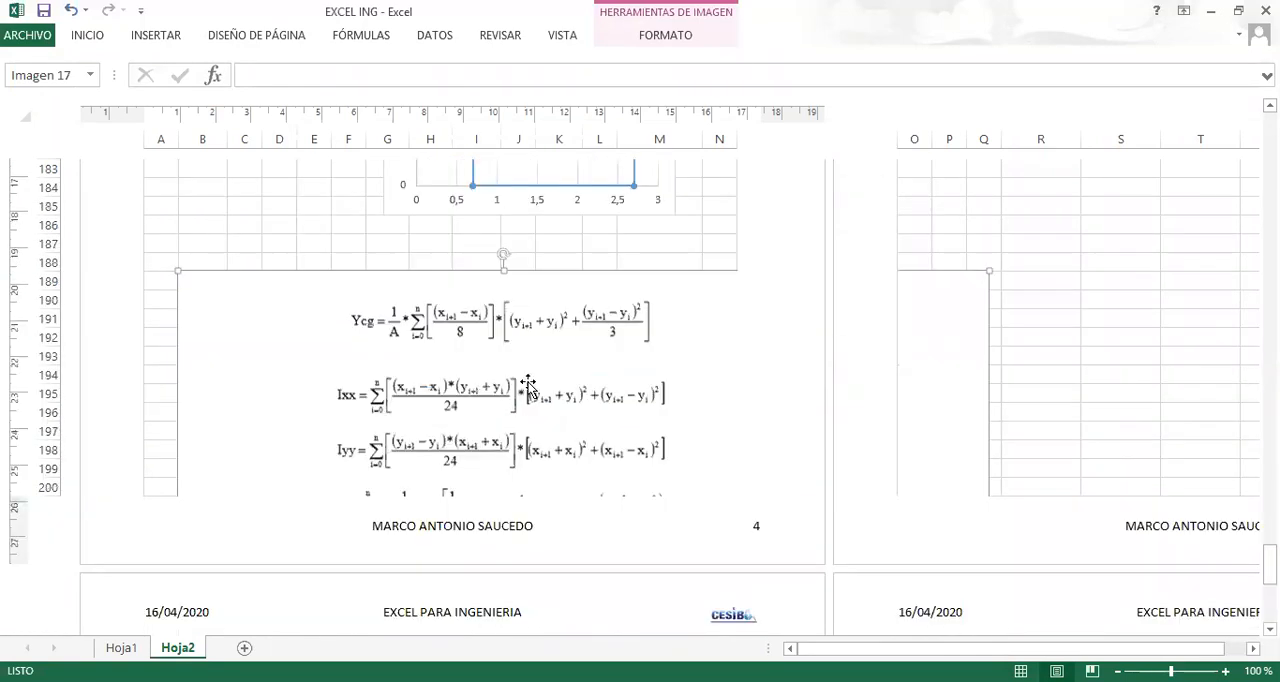
key("Delete")
key("ctrl+Page_Up")
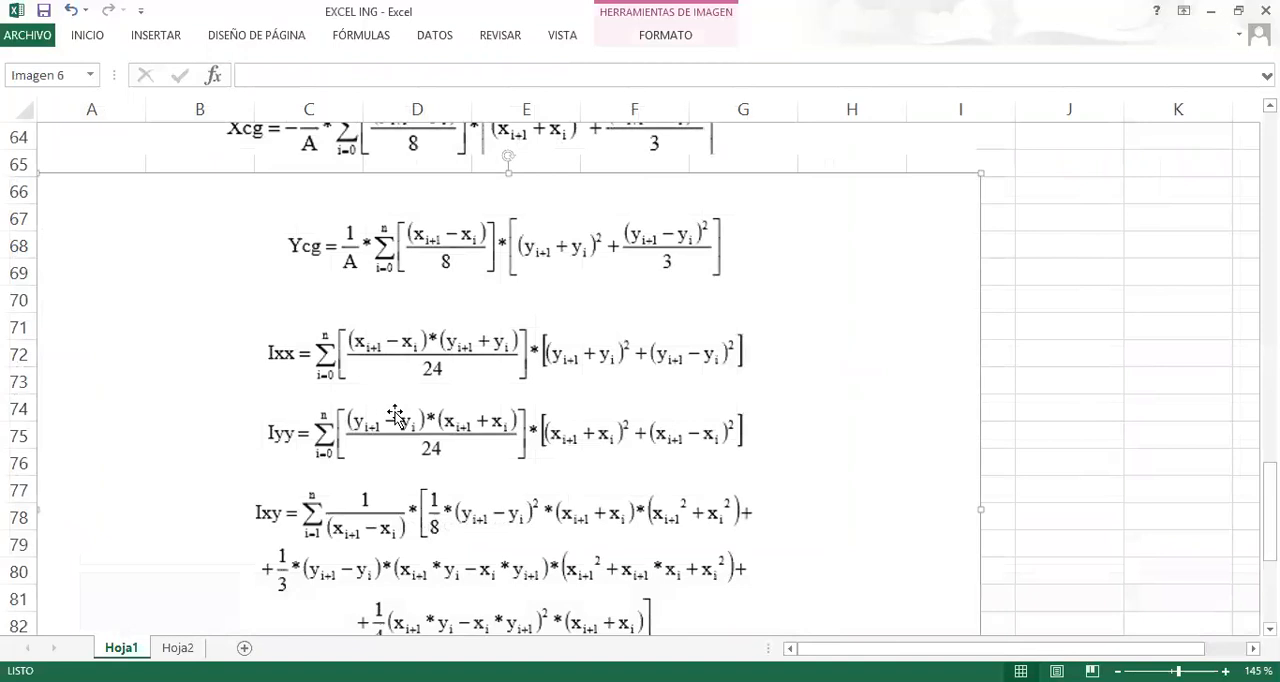
scroll(400, 440, "up", 5)
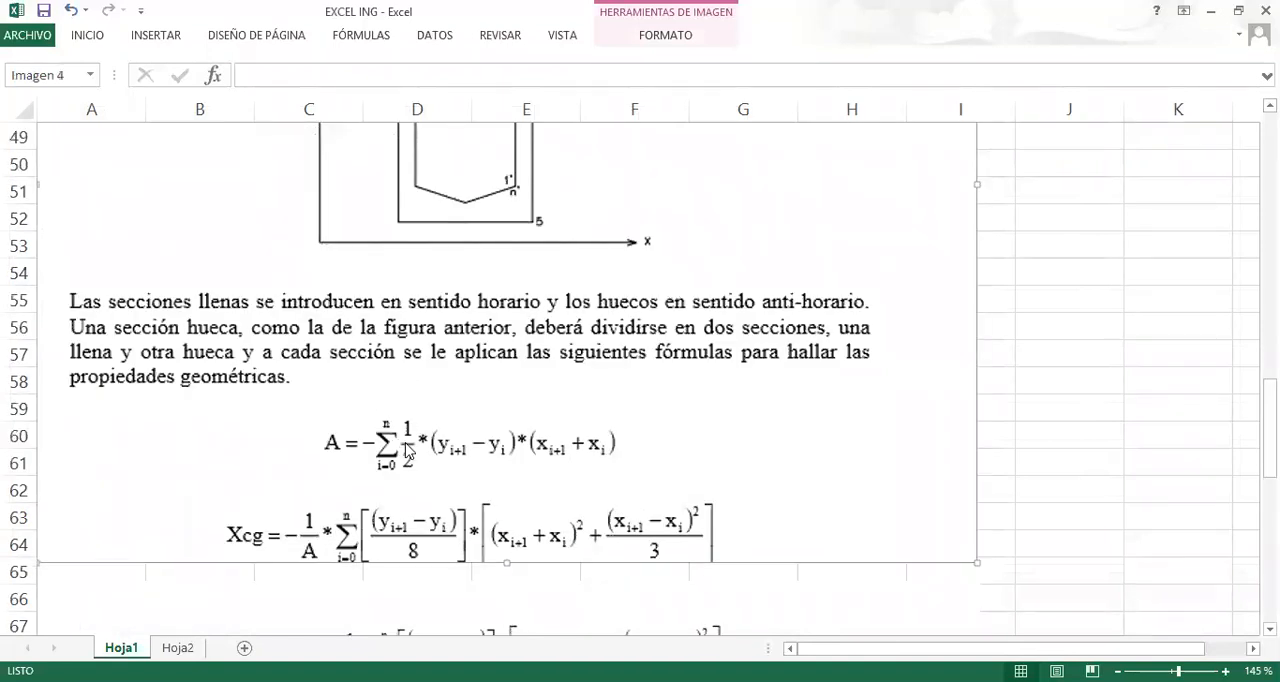
right_click(407, 451)
left_click(462, 193)
Paste the copied picture into Hoja2 at cell B189 and switch the sheet to Normal view.
left_click(178, 648)
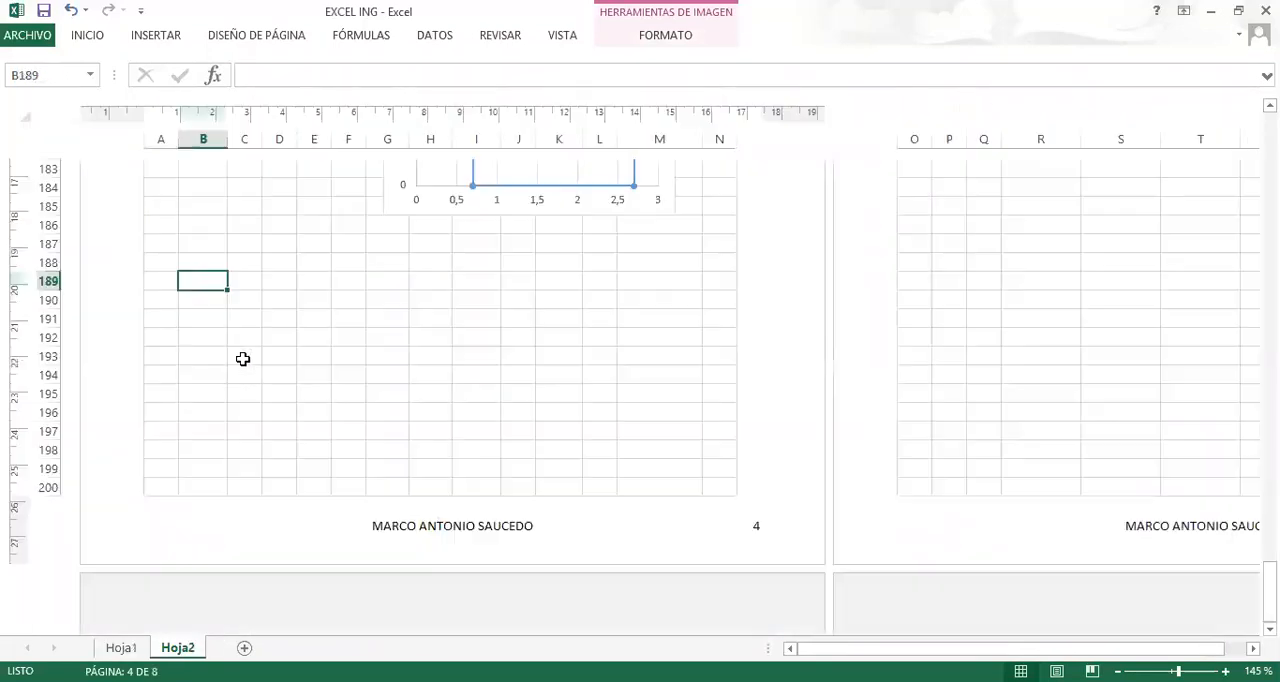
key("ctrl+v")
scroll(414, 414, "down", 5)
scroll(557, 443, "up", 2)
scroll(536, 540, "down", 2)
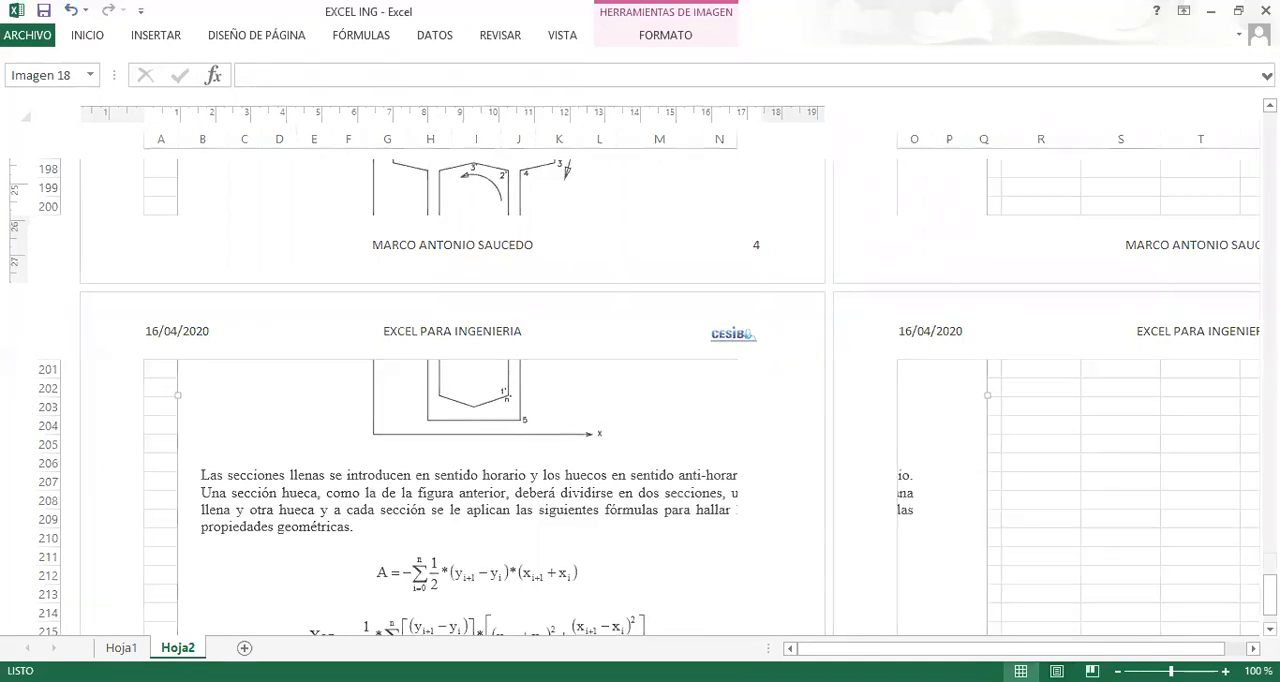
left_click(1020, 671)
scroll(620, 374, "up", 3)
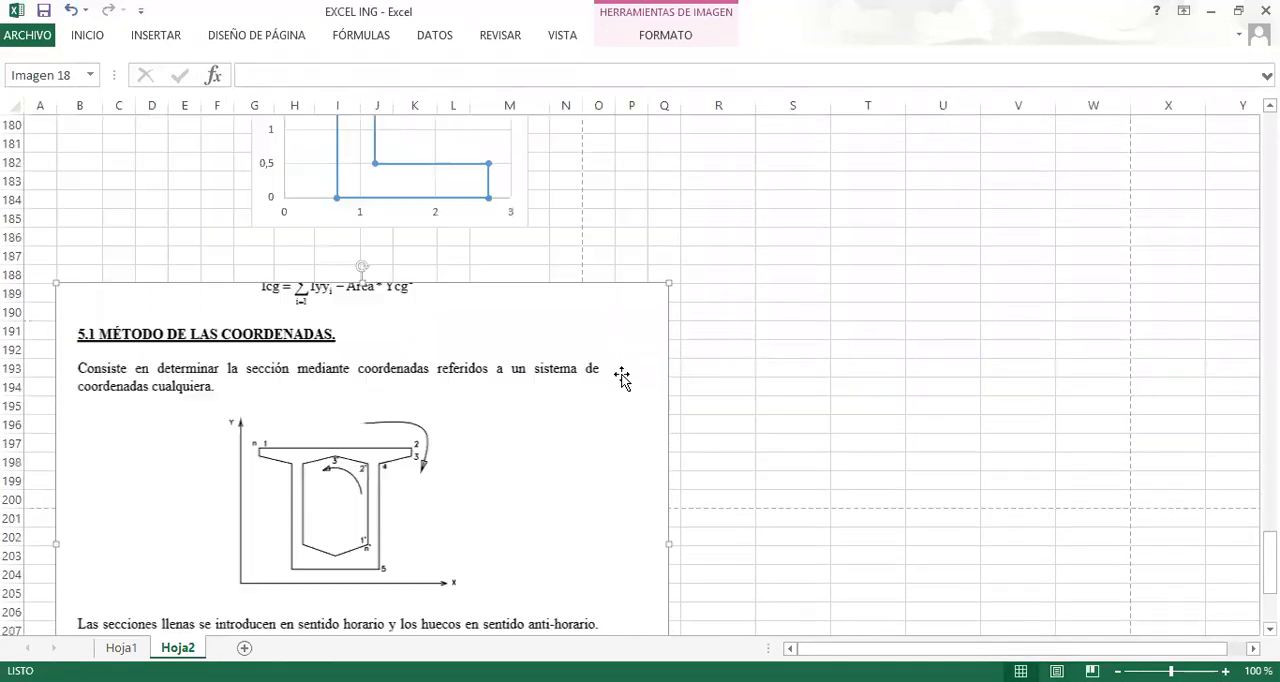
Crop the pasted picture so only the area formula A remains.
scroll(517, 465, "down", 3)
scroll(406, 508, "down", 2)
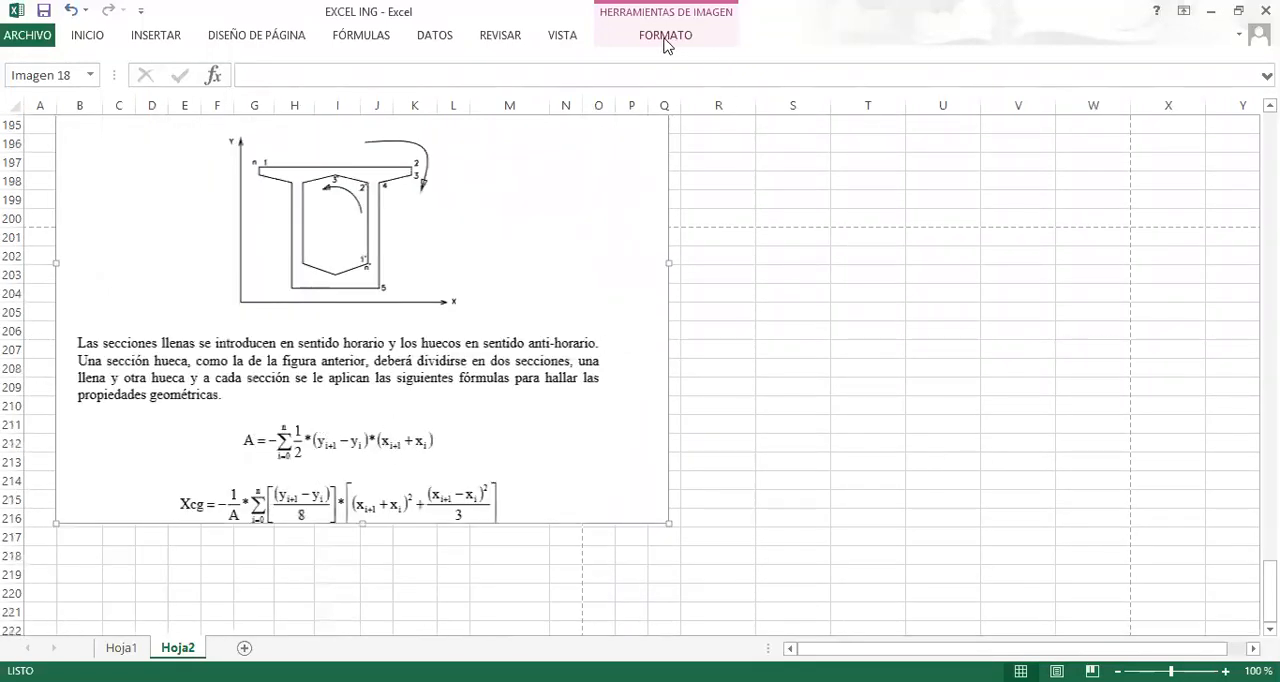
scroll(525, 350, "up", 1)
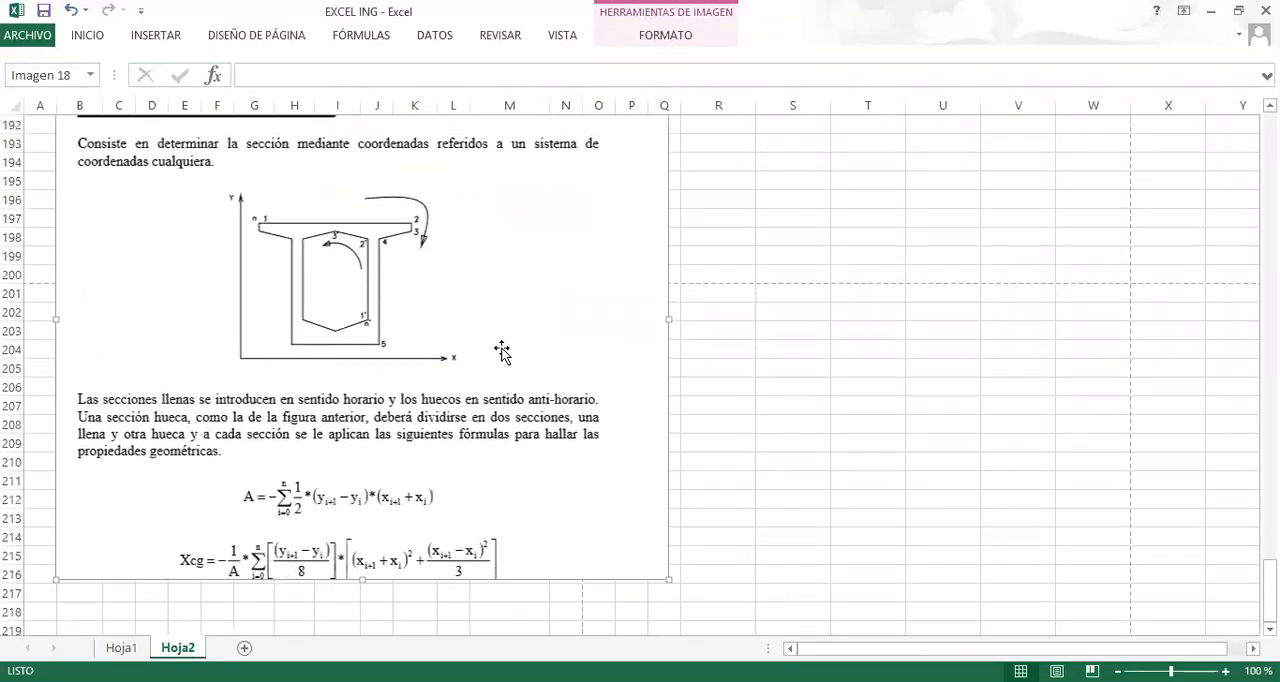
left_click(668, 44)
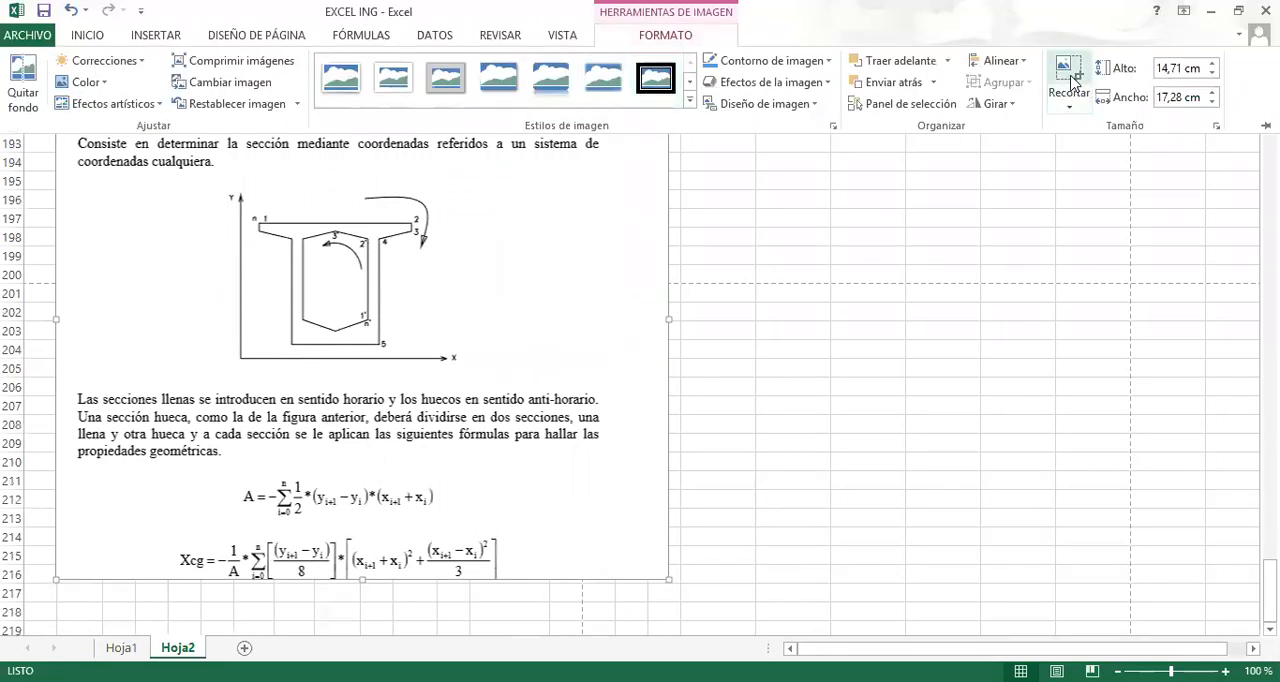
left_click(1072, 80)
left_click_drag(659, 572, 503, 521)
scroll(515, 420, "up", 3)
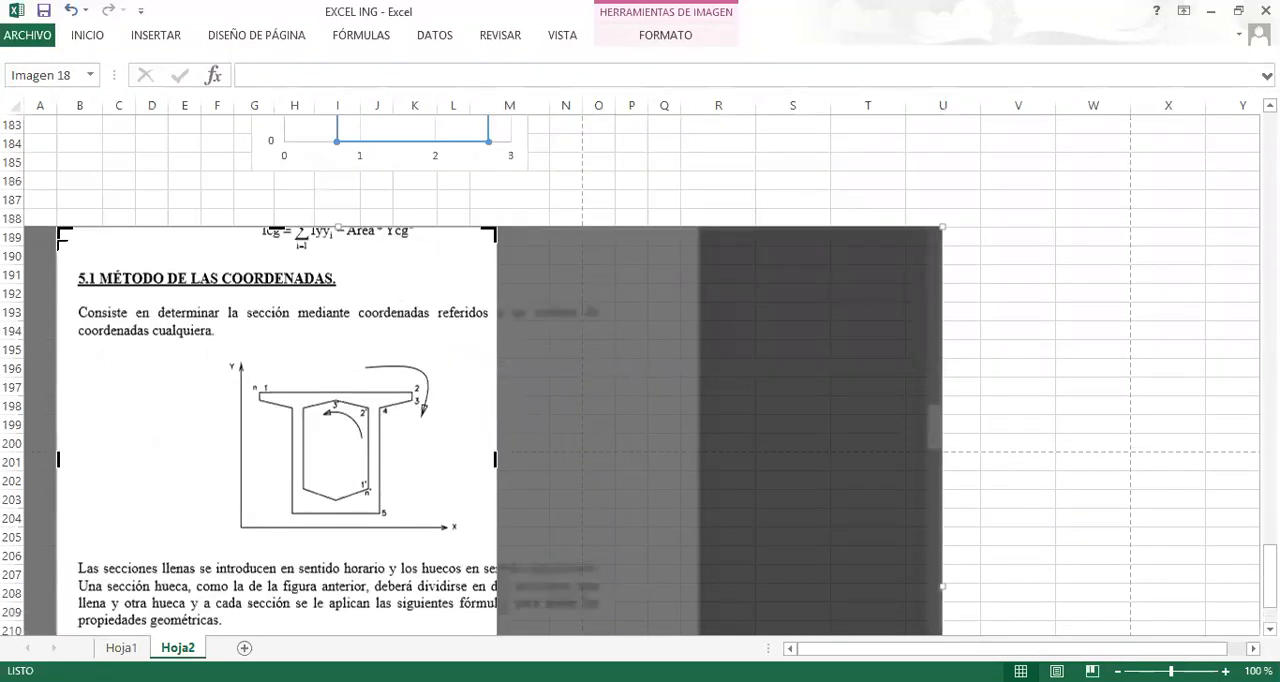
scroll(127, 274, "down", 1)
left_click_drag(183, 449, 240, 583)
scroll(631, 546, "down", 4)
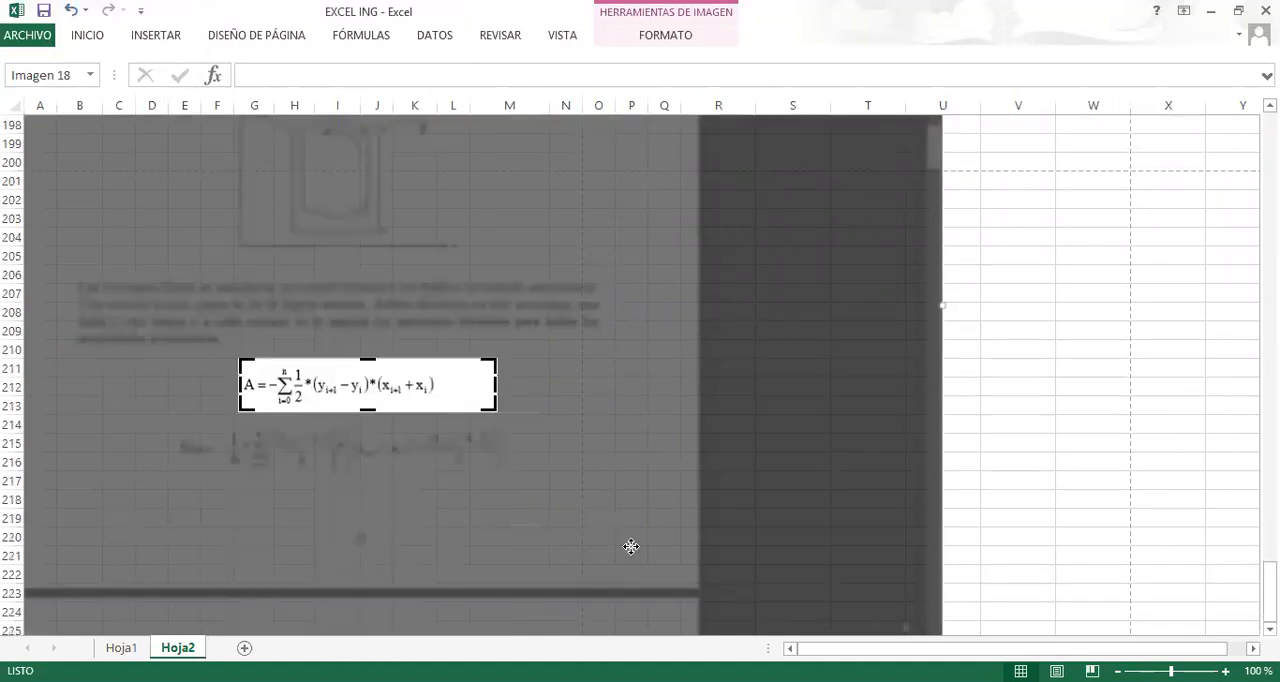
left_click(1034, 384)
Move the cropped area formula picture up to just below the SECCION chart.
scroll(329, 422, "up", 3)
left_click_drag(357, 552, 334, 197)
scroll(295, 366, "up", 4)
left_click_drag(343, 426, 319, 332)
Enter the label AREA in cell A186.
left_click(40, 292)
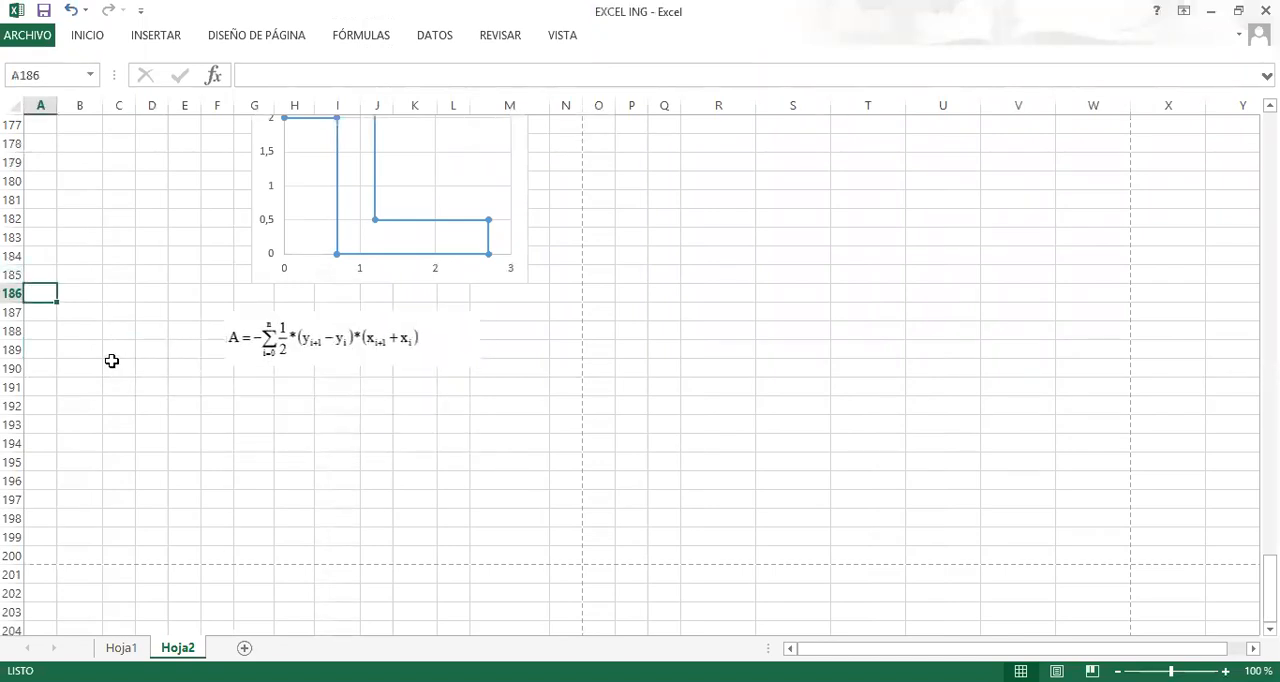
type("AREA")
key("Return")
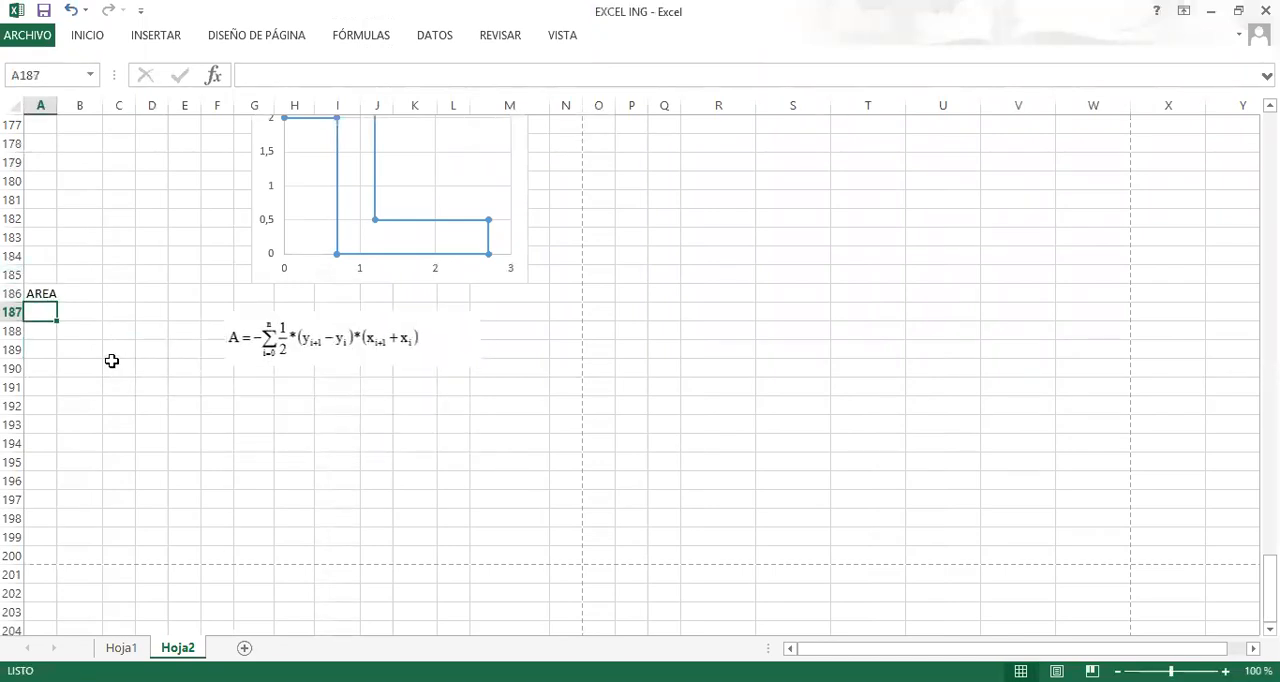
Reposition the area formula picture over the lower part of the SECCION chart, around rows 183 to 185.
left_click_drag(271, 340, 291, 323)
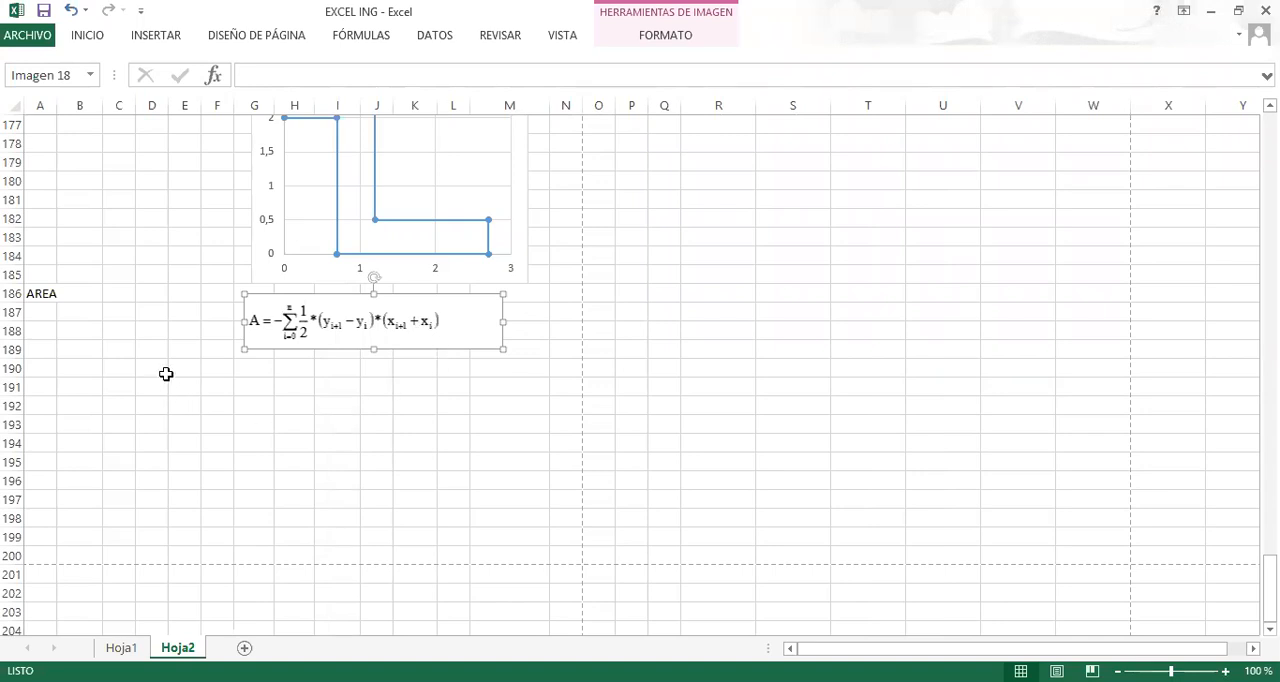
left_click_drag(320, 300, 300, 233)
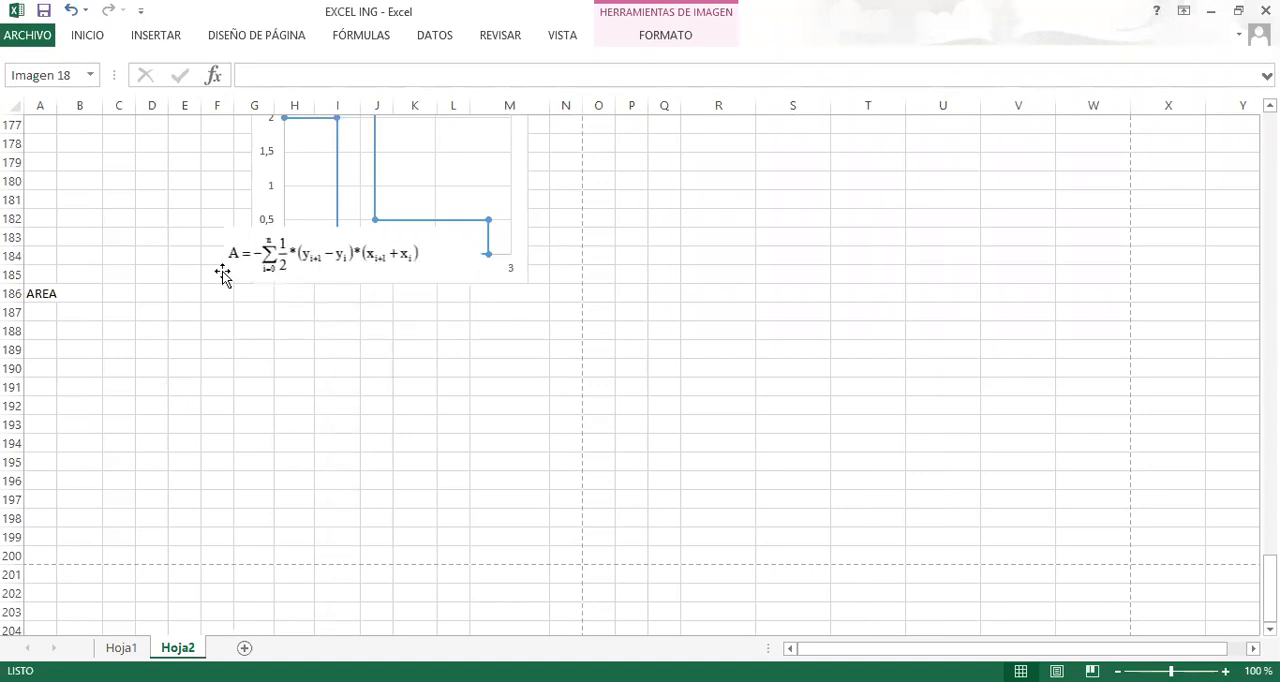
left_click(119, 330)
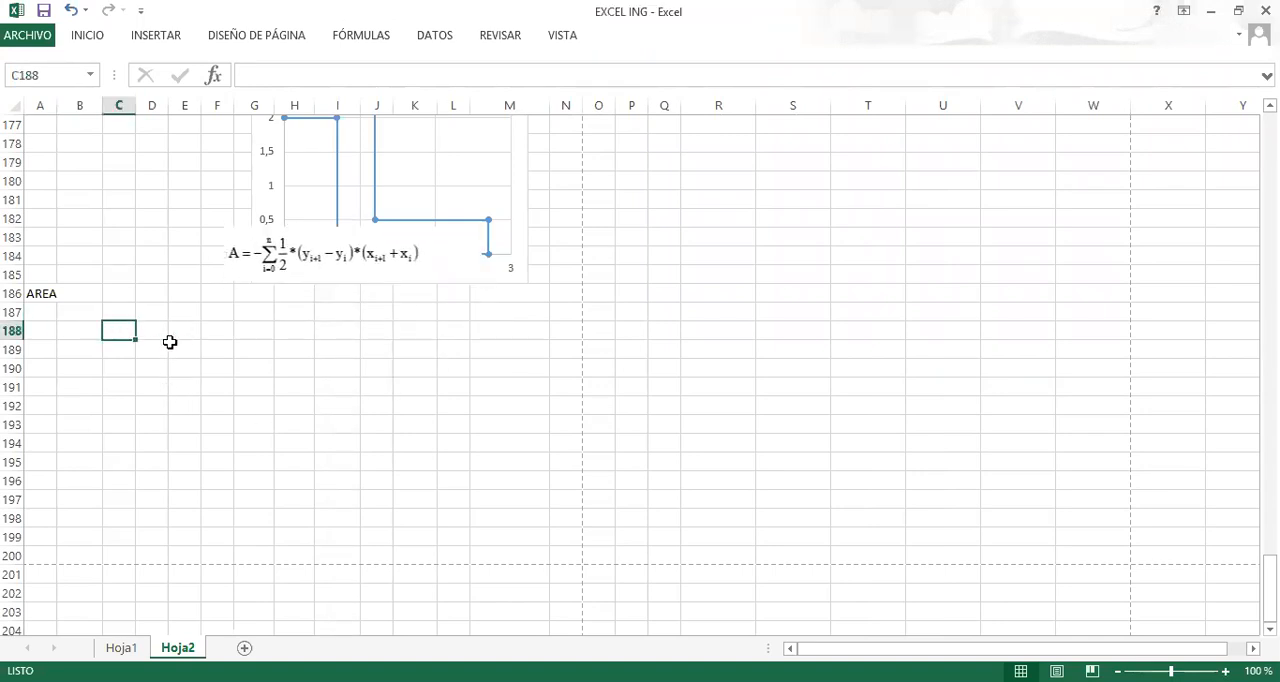
left_click(162, 329)
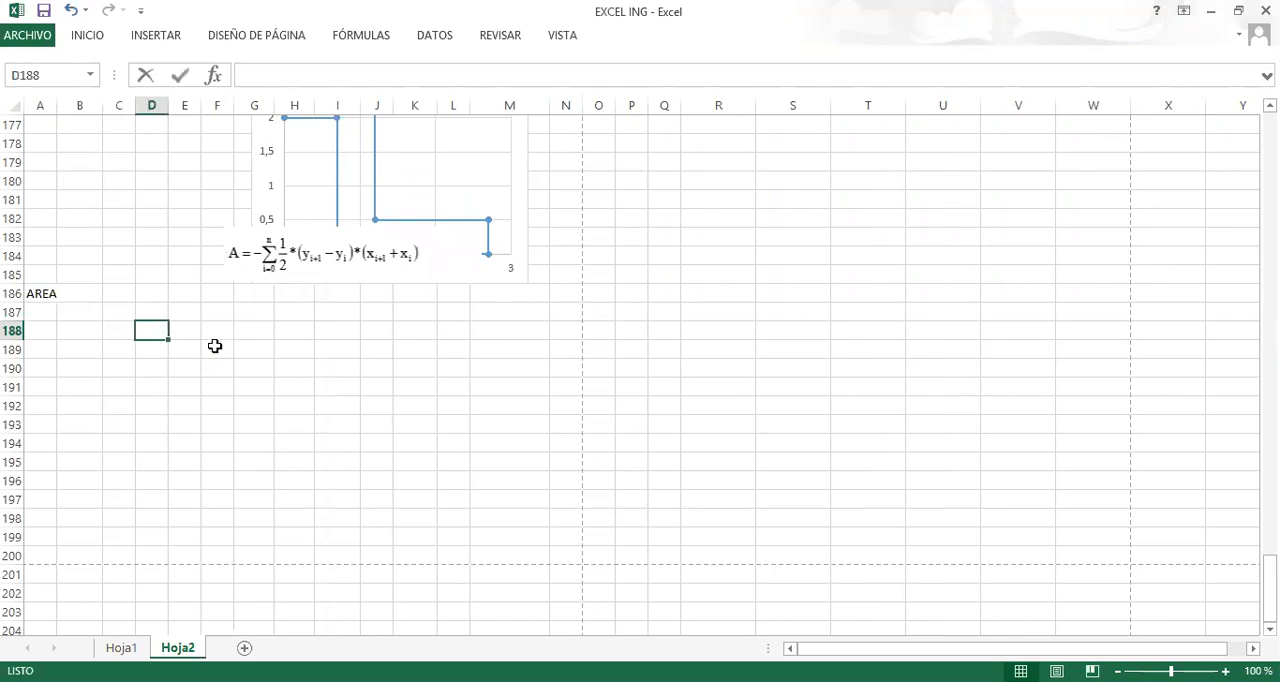
type("+")
key("Escape")
Enter the coordinate headers X in D188 and Y in E188, following the corner-point table.
scroll(215, 346, "up", 10)
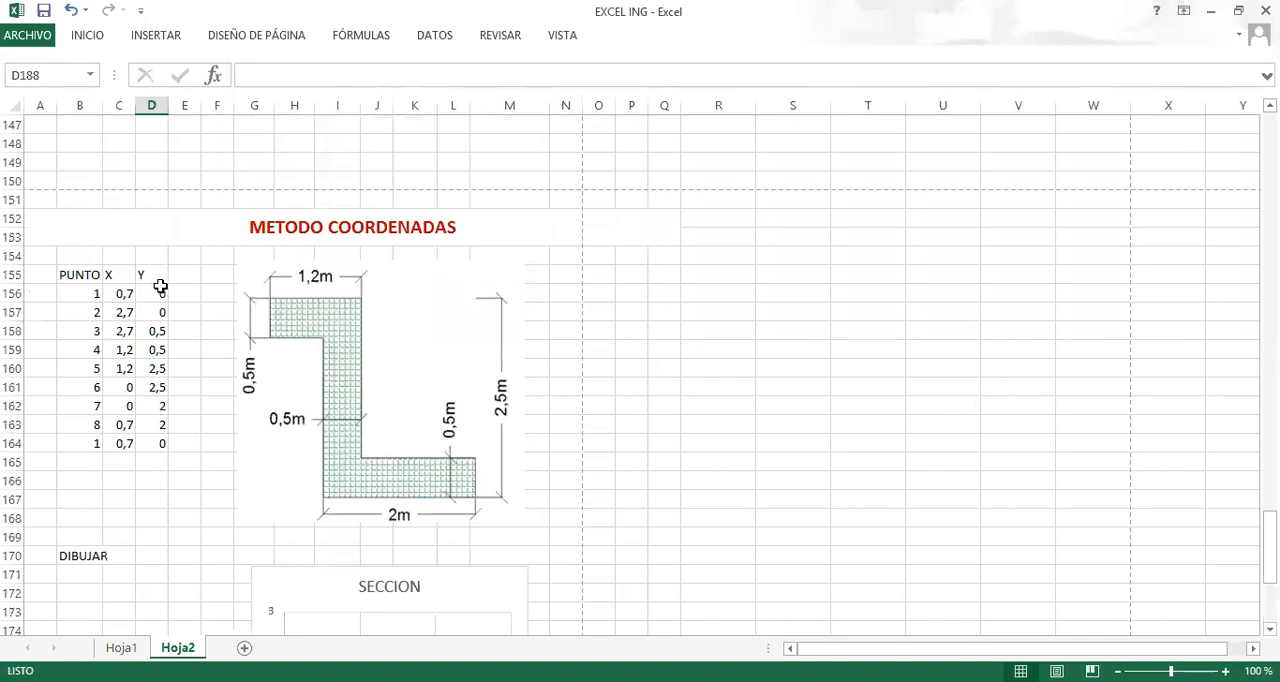
left_click(150, 276)
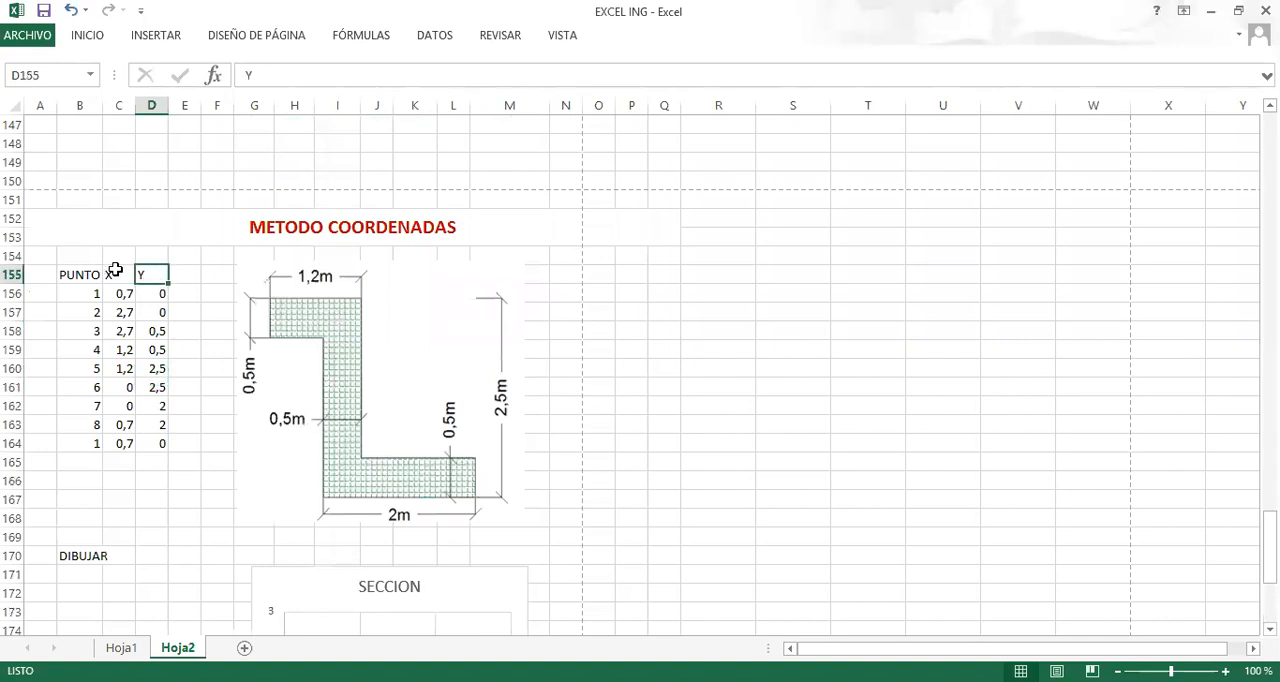
scroll(108, 274, "down", 10)
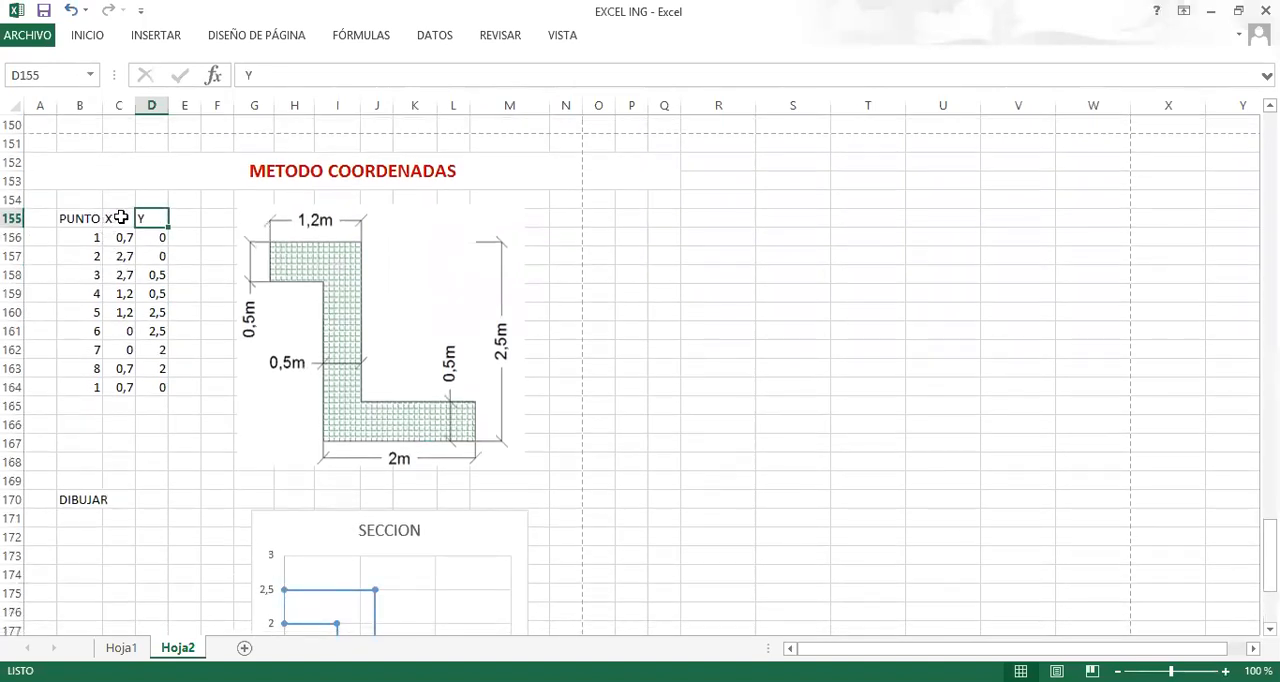
left_click(148, 333)
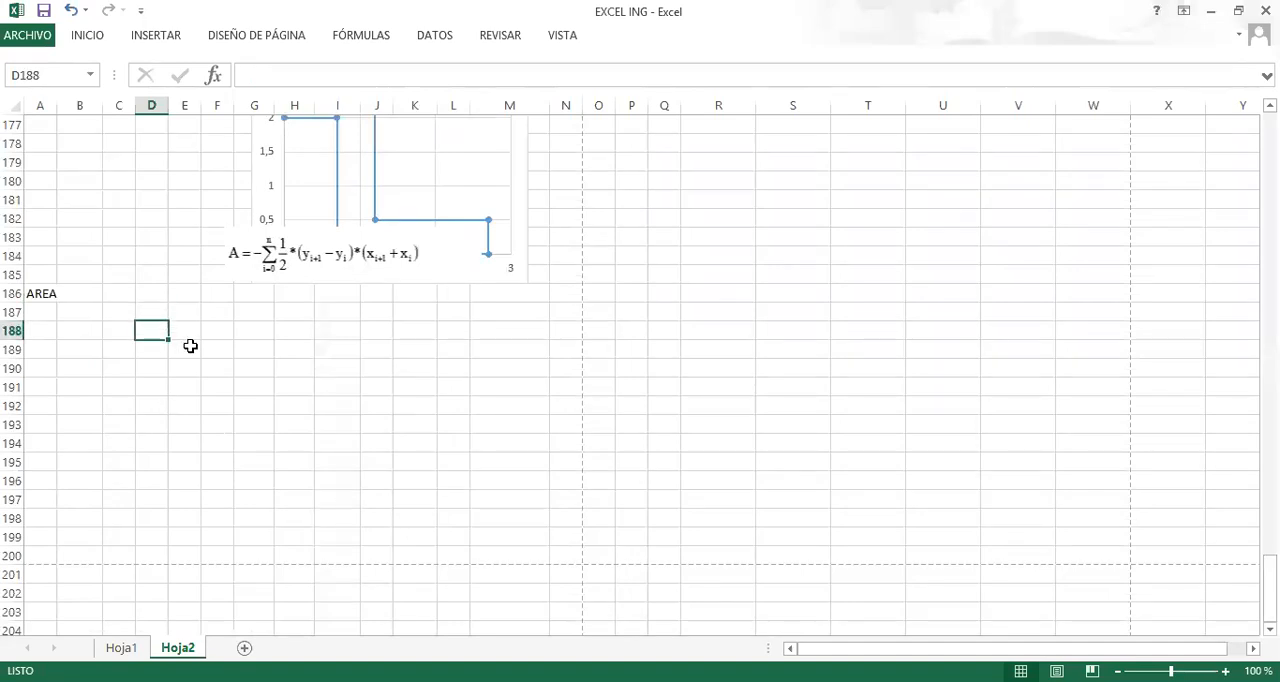
type("X")
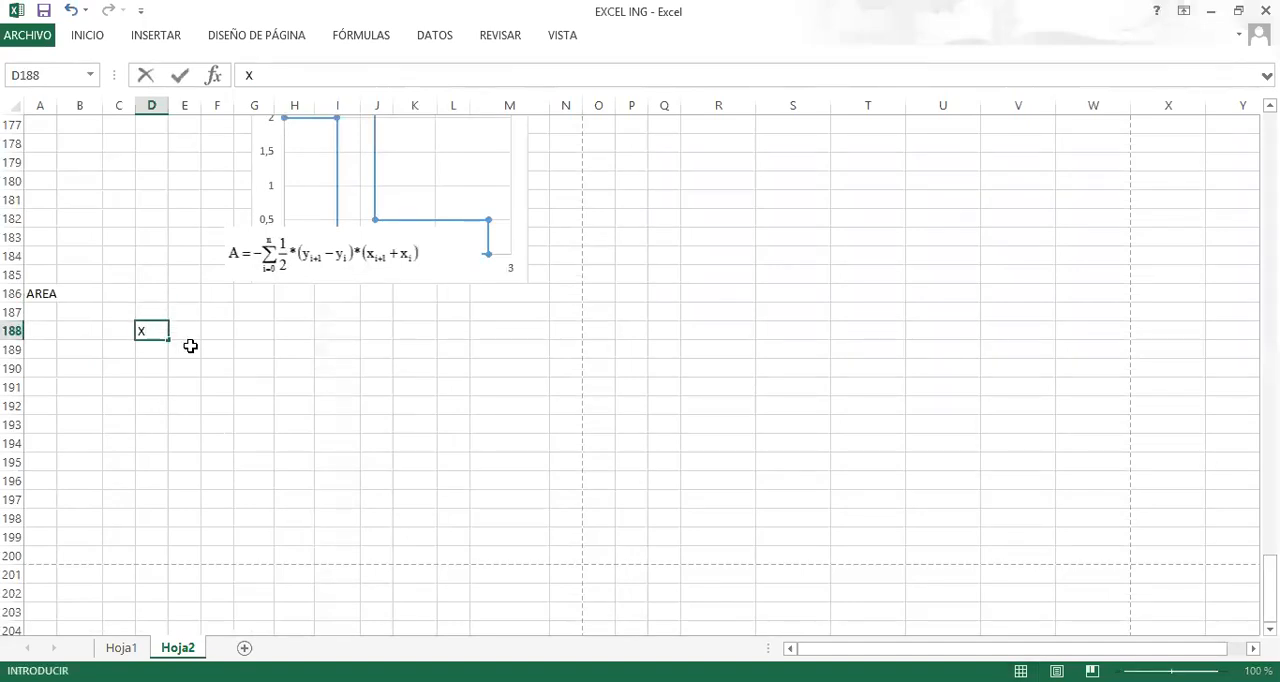
key("Tab")
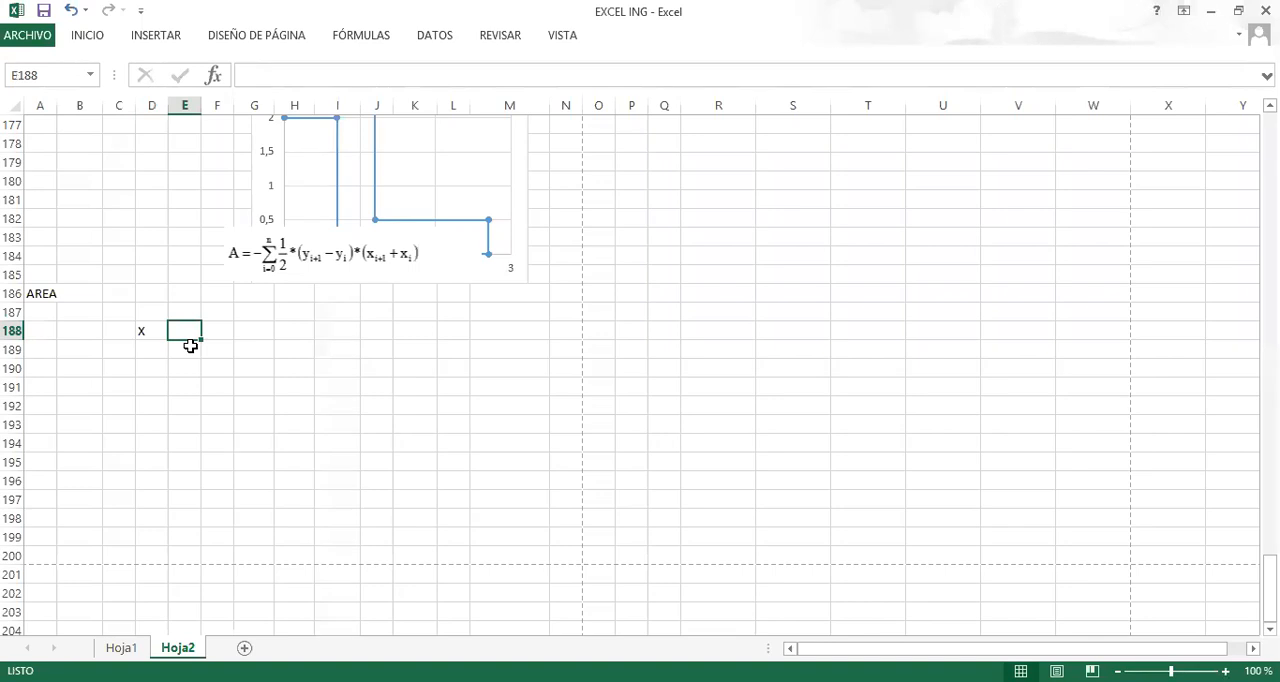
type("Y")
key("Return")
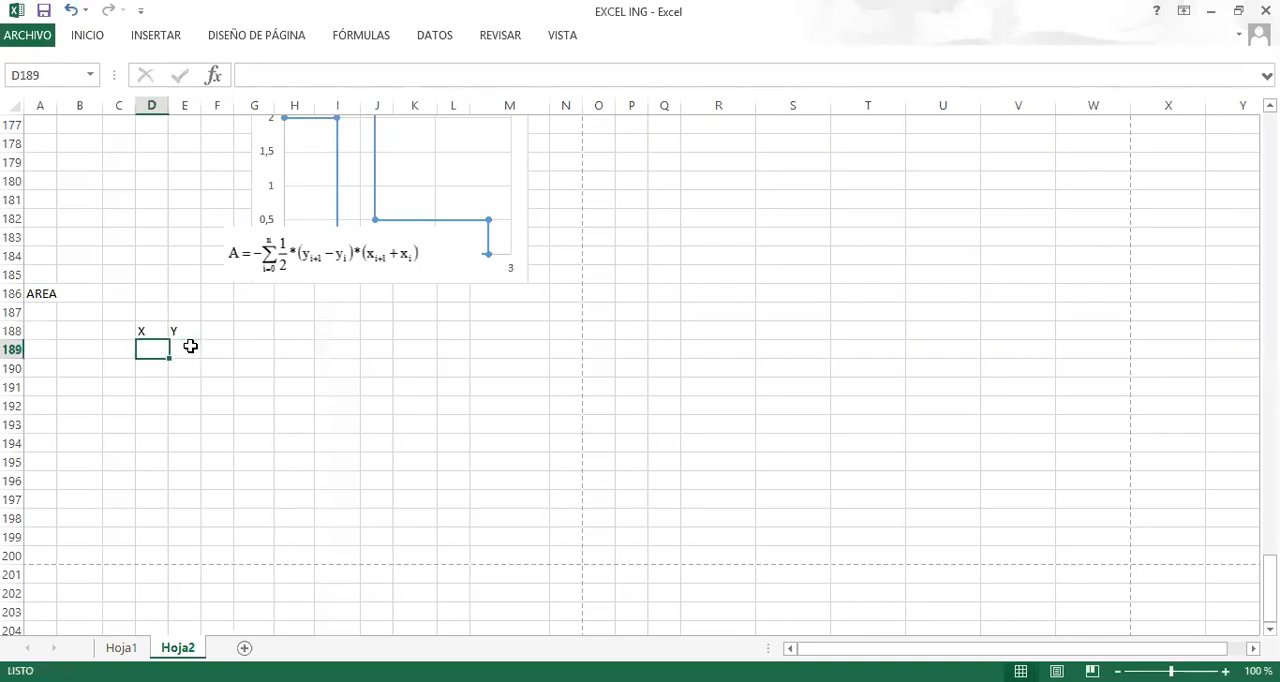
Link cell D189 to the first point's X coordinate in C156.
type("=")
scroll(169, 362, "up", 8)
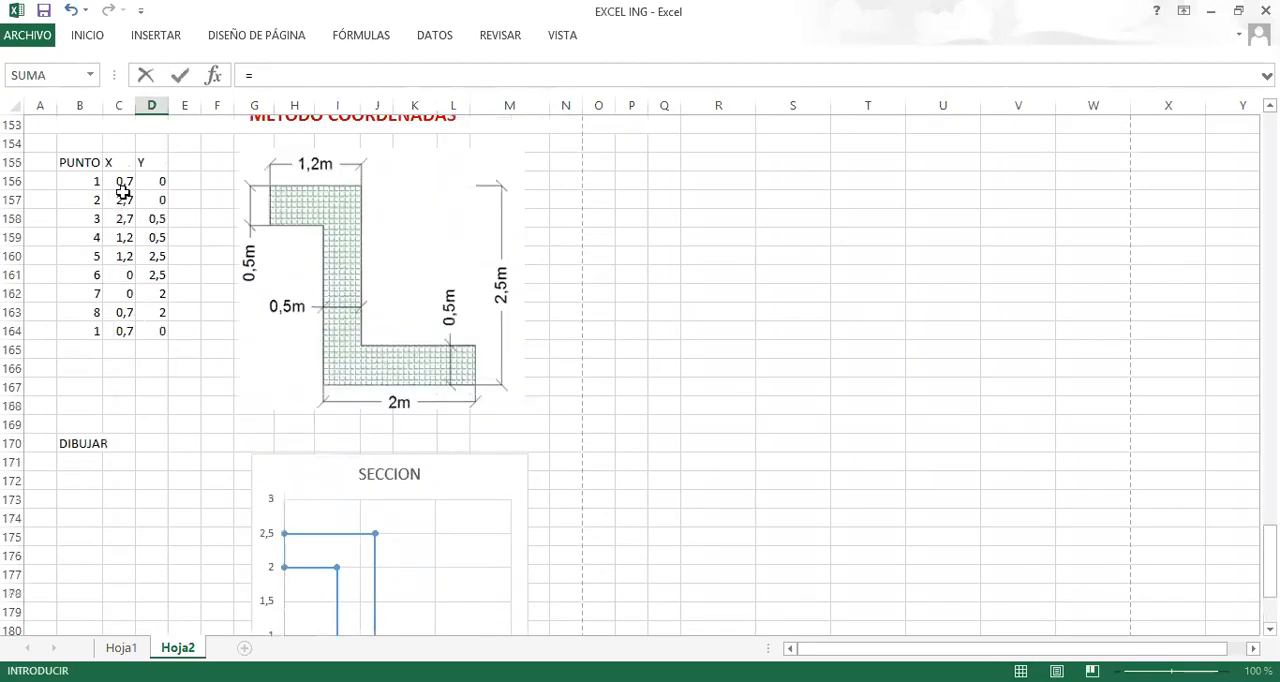
left_click(122, 182)
key("Return")
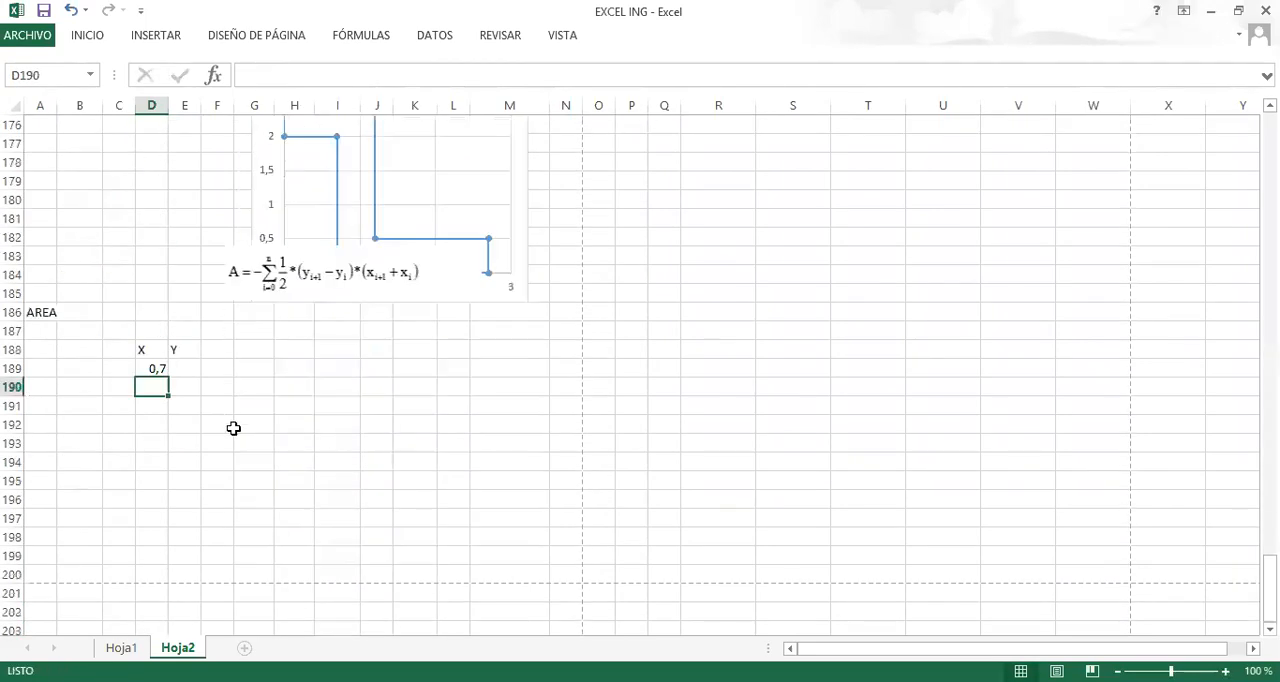
left_click(162, 372)
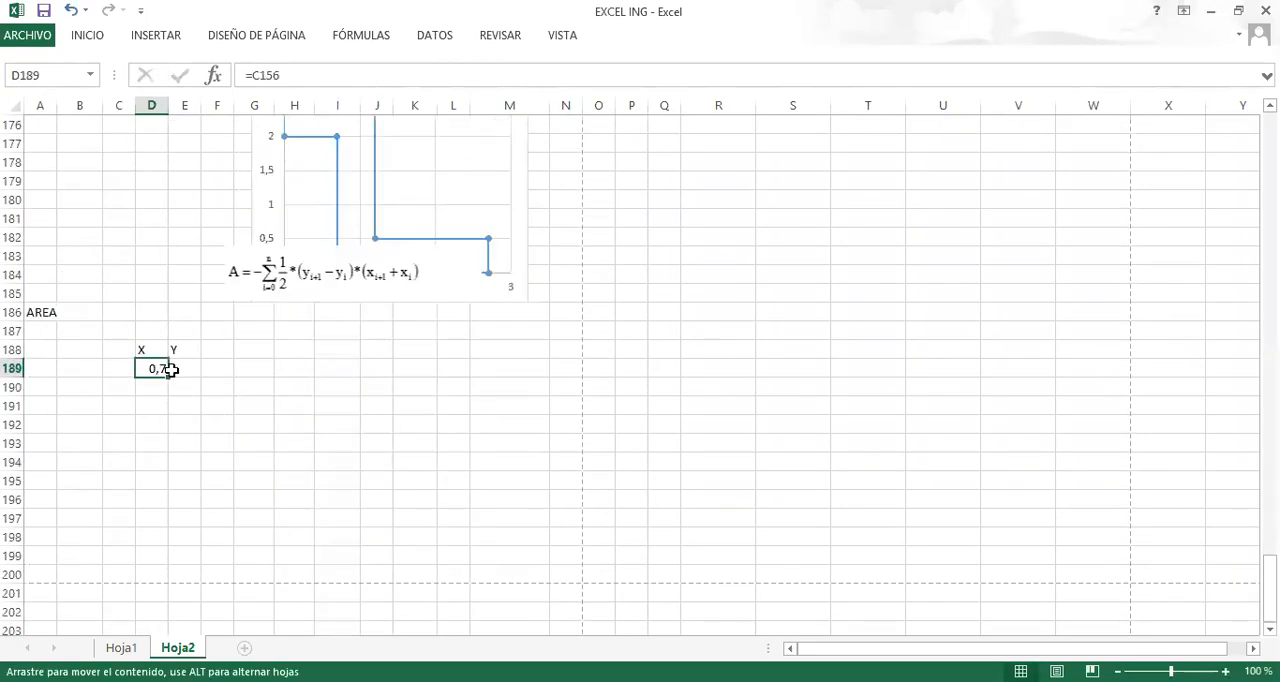
left_click_drag(172, 370, 205, 370)
key("ctrl+z")
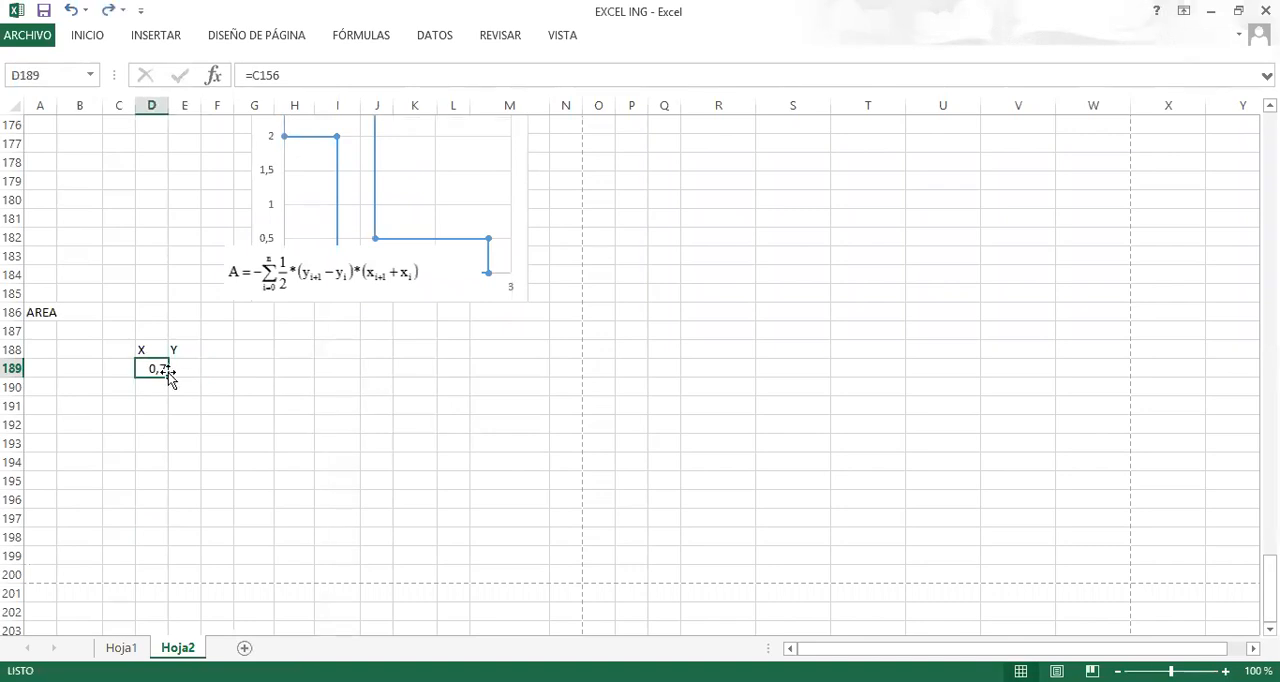
Fill the D189 reference across and down through E198, and check the formulas in the last row.
scroll(190, 370, "up", 8)
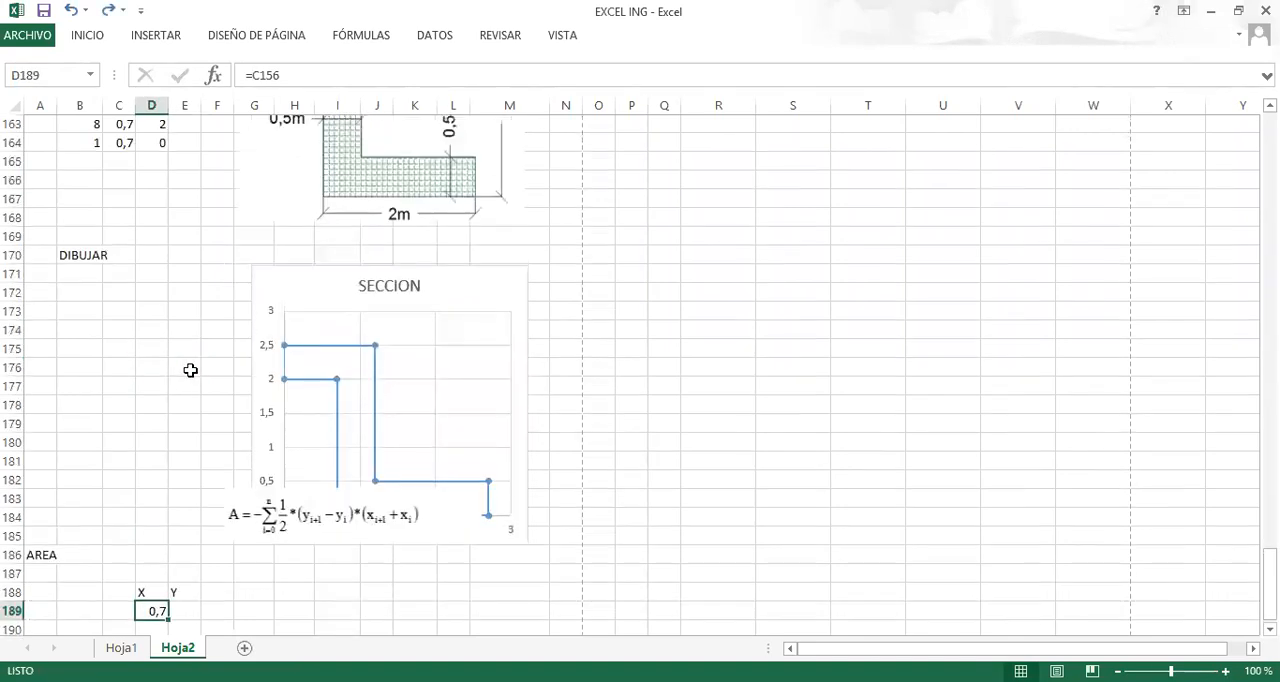
scroll(210, 440, "down", 8)
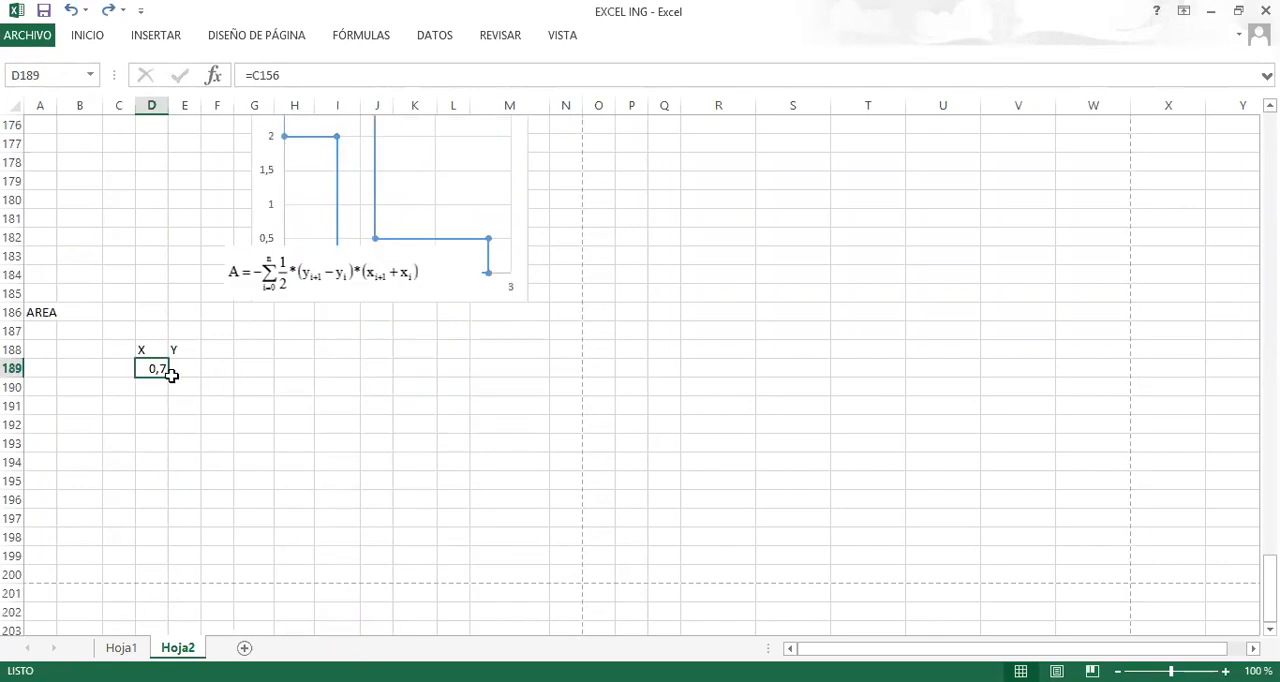
left_click_drag(169, 379, 209, 545)
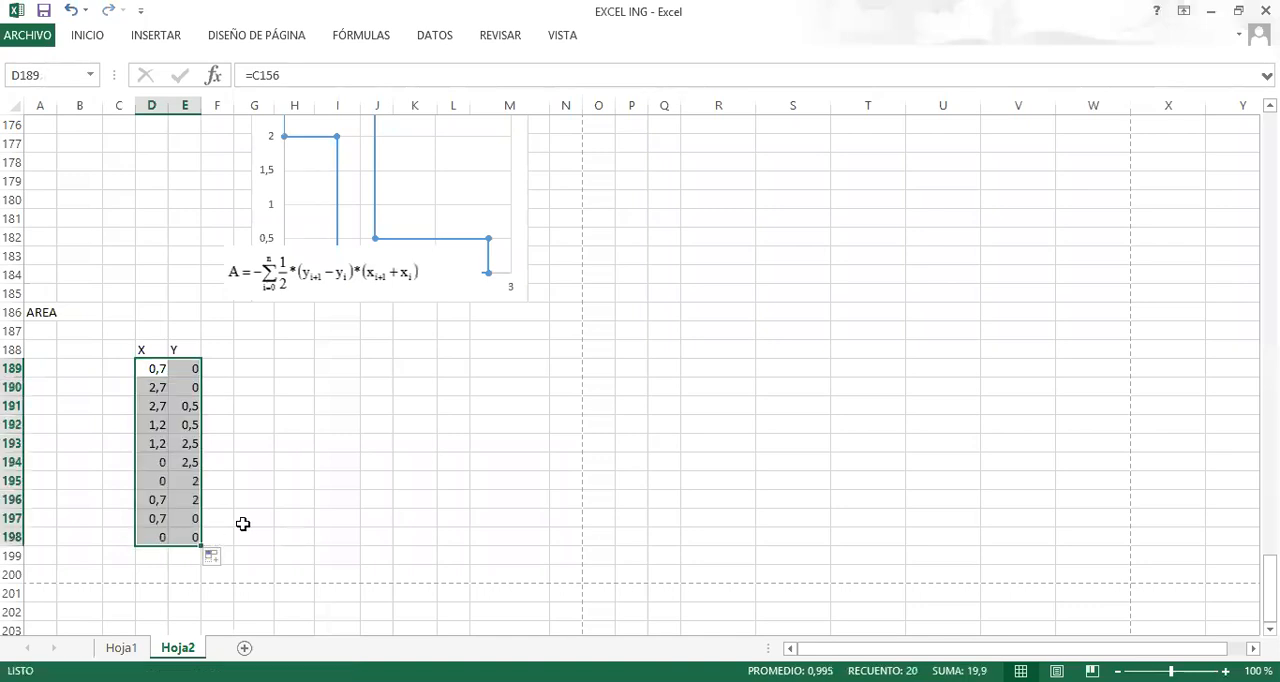
scroll(237, 531, "up", 5)
scroll(160, 330, "down", 5)
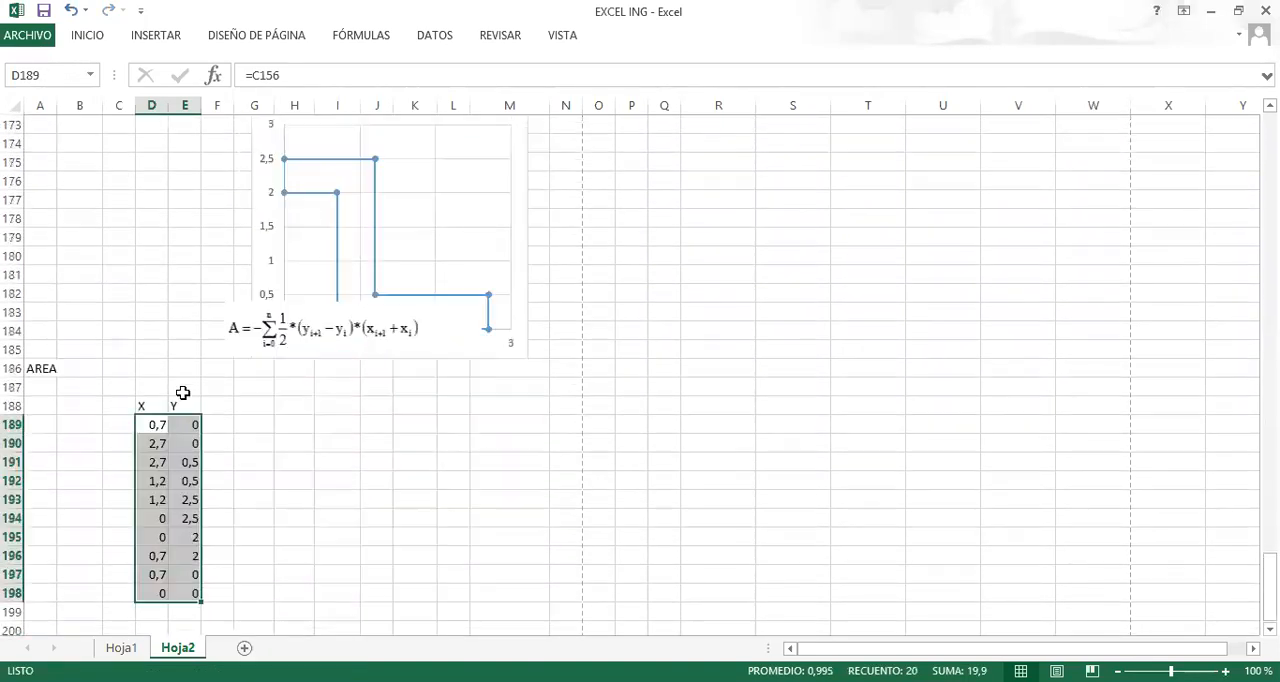
scroll(260, 440, "down", 1)
left_click(157, 481)
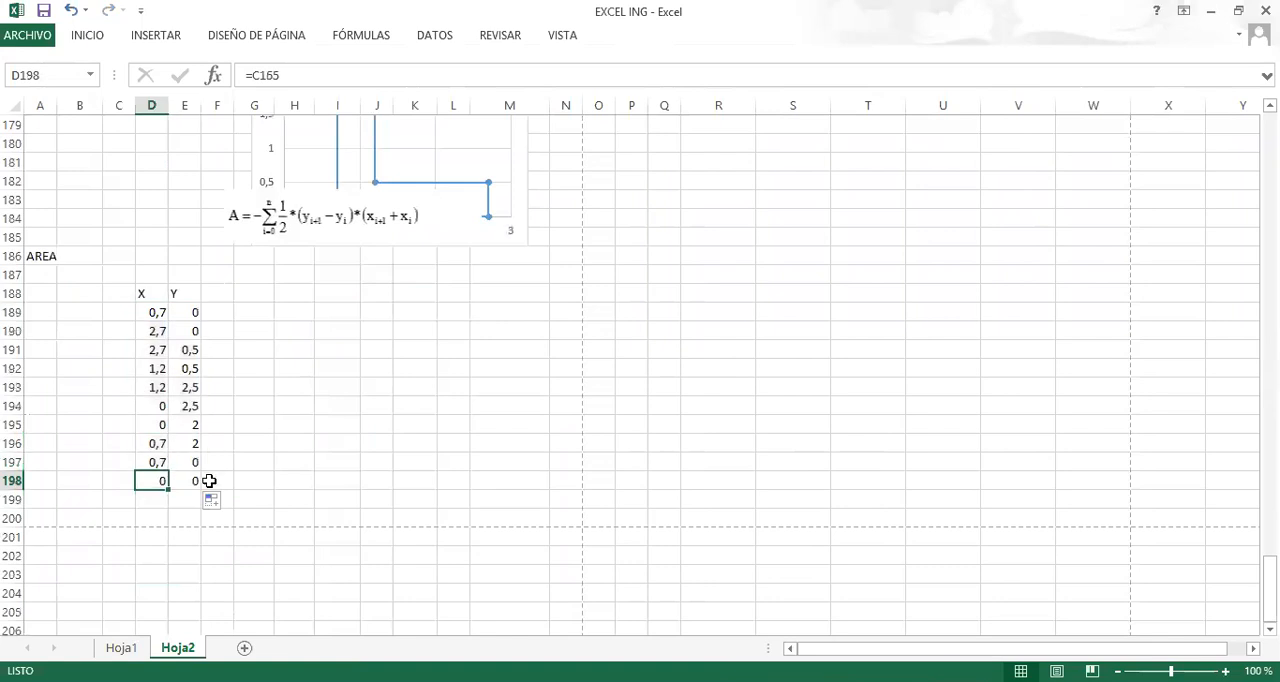
left_click(189, 482)
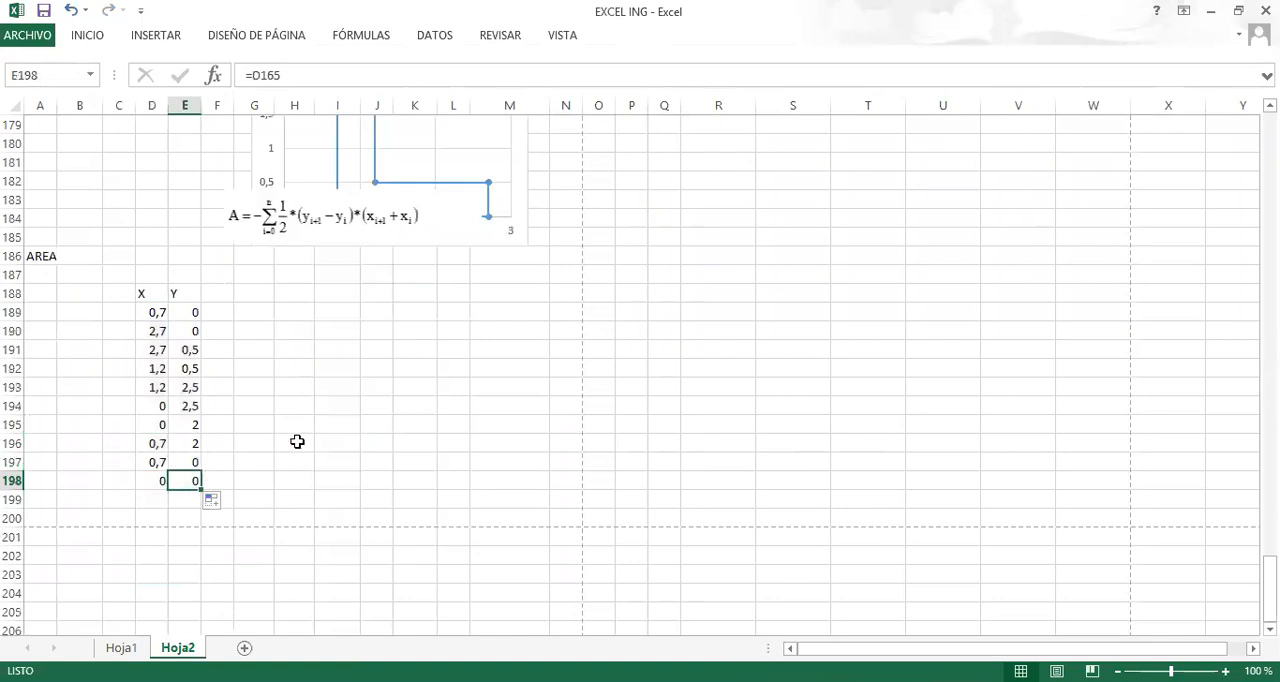
scroll(251, 420, "up", 7)
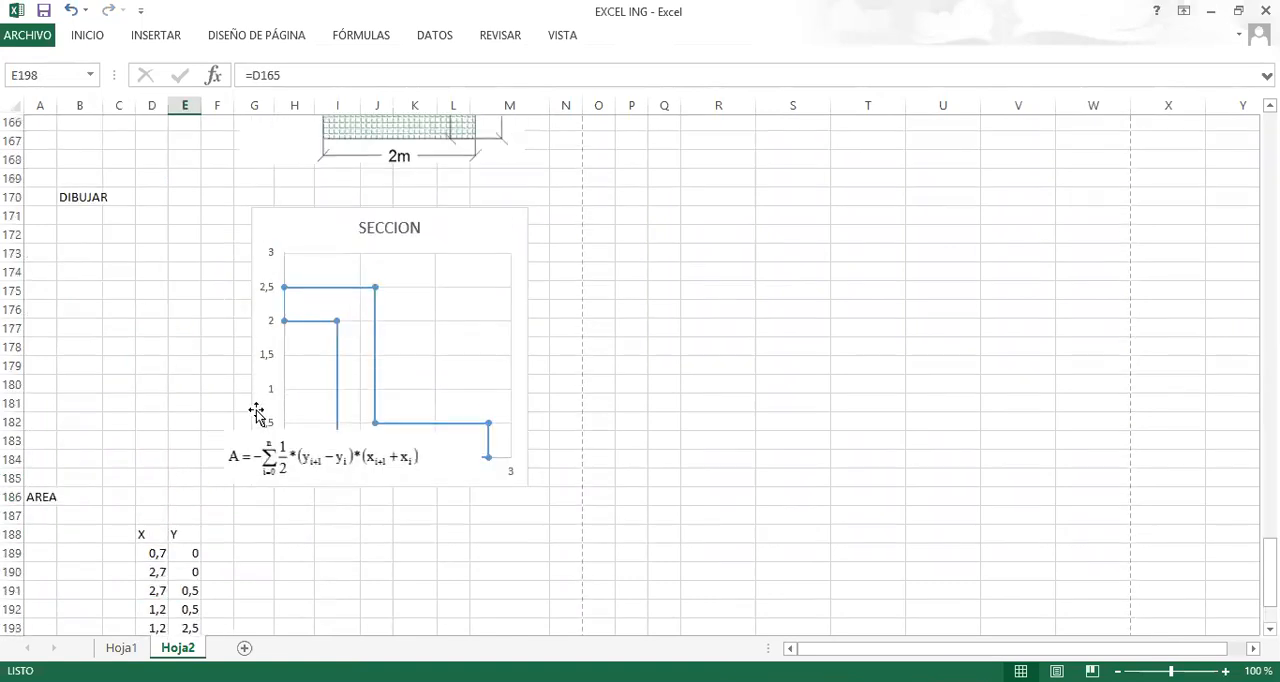
Clear the surplus coordinate row D198:E198 below the last point of the X and Y table.
scroll(126, 243, "down", 7)
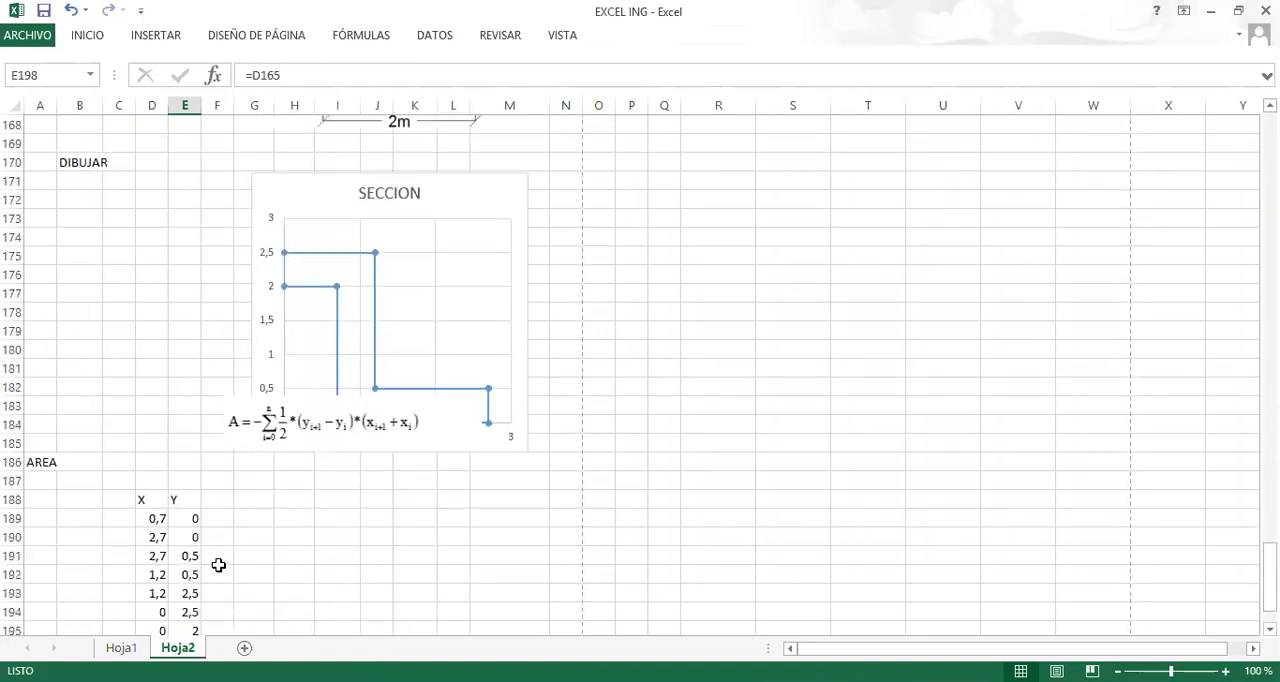
left_click_drag(148, 483, 183, 477)
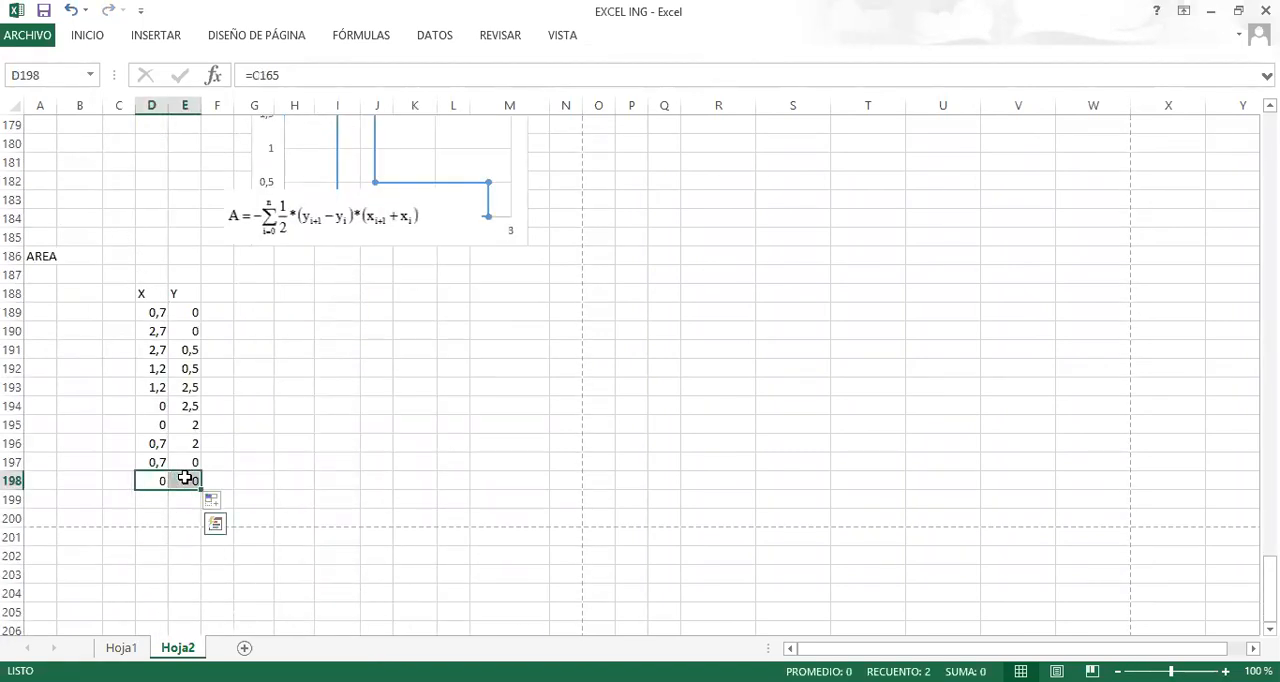
key("Delete")
left_click(110, 311)
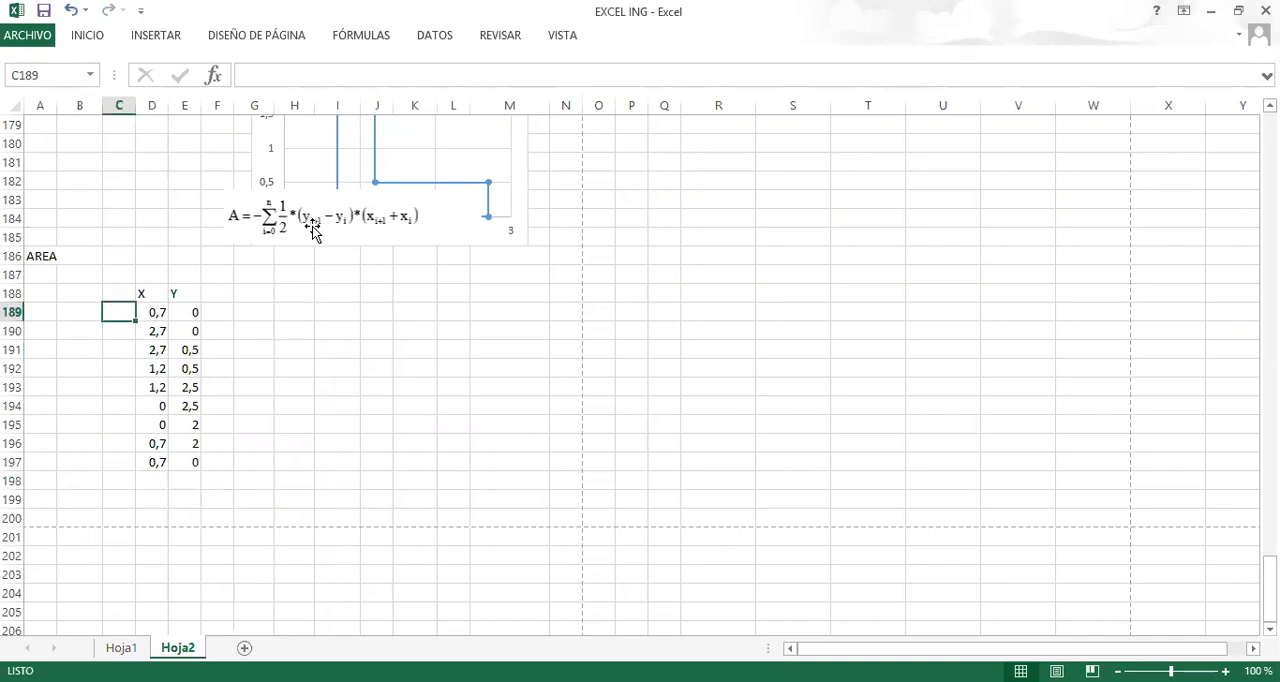
Enter the header YI+1-Yi in G188, beside the coordinate table.
left_click(250, 296)
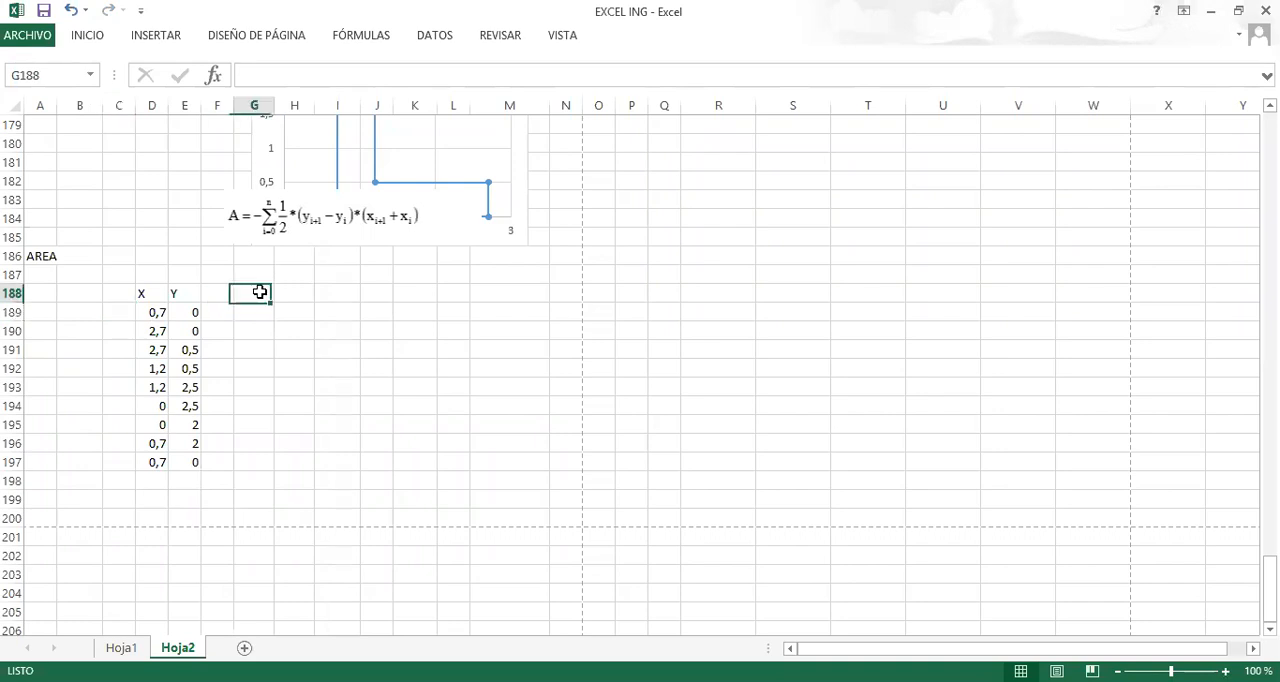
type("YI+1-Yi")
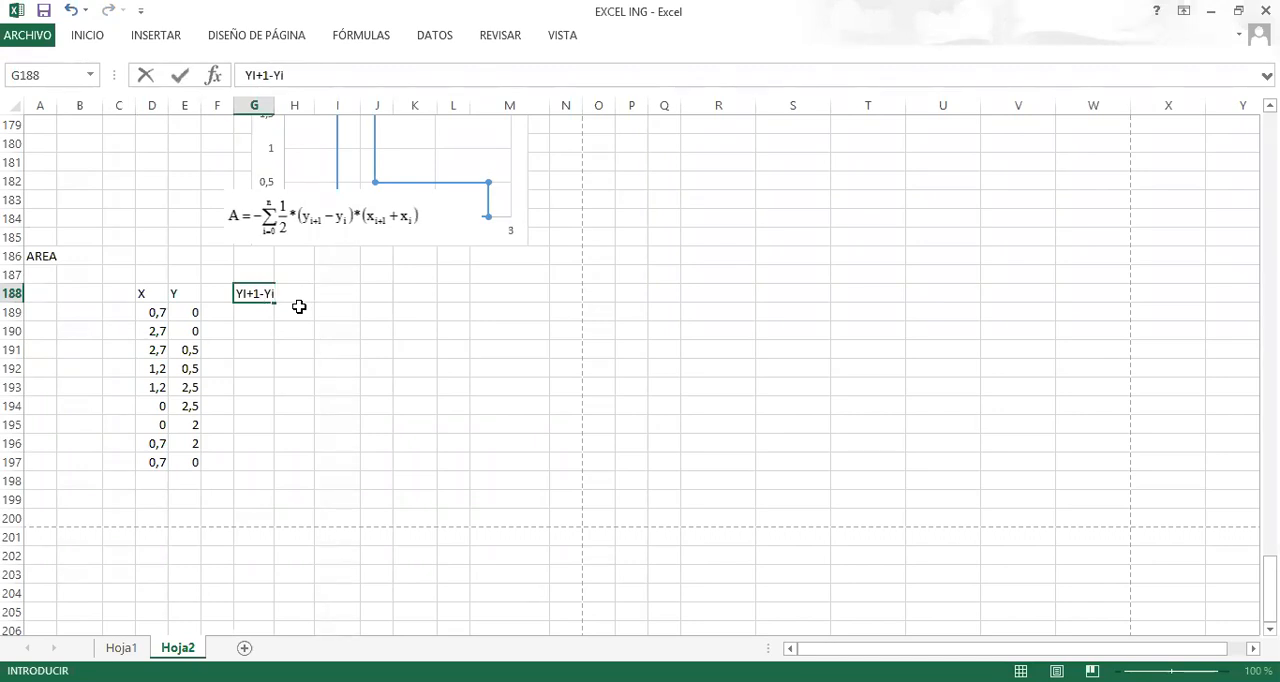
key("Return")
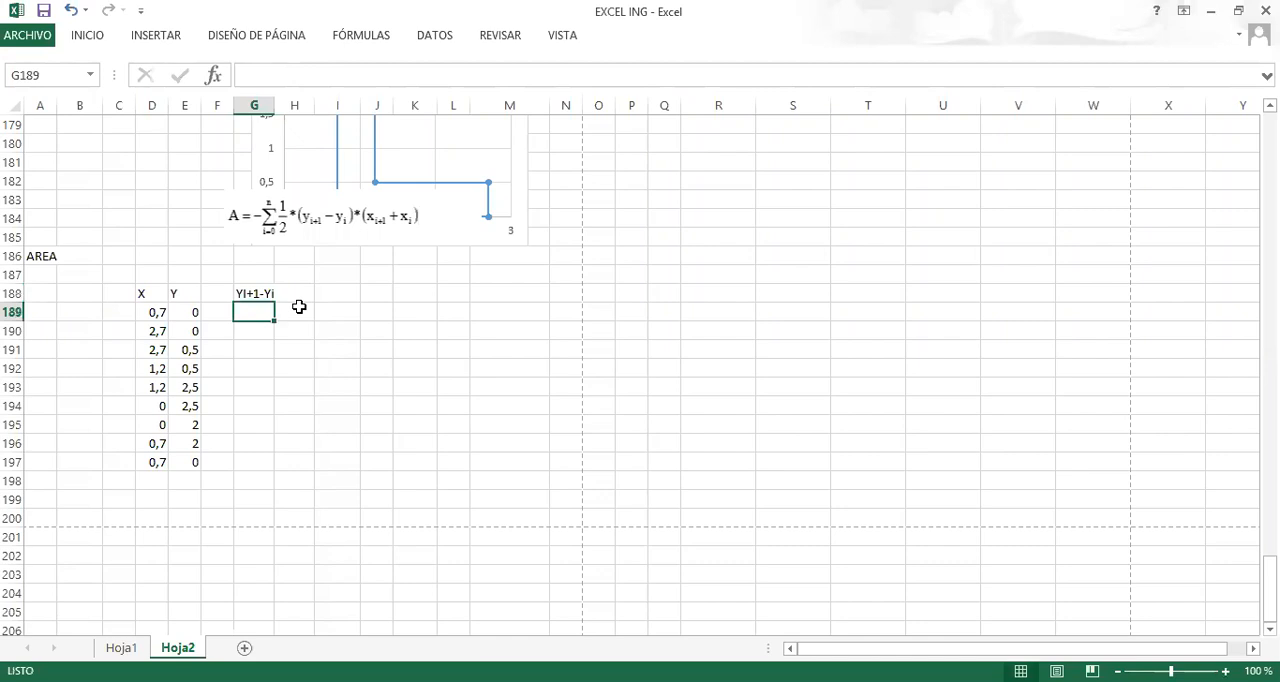
type("+")
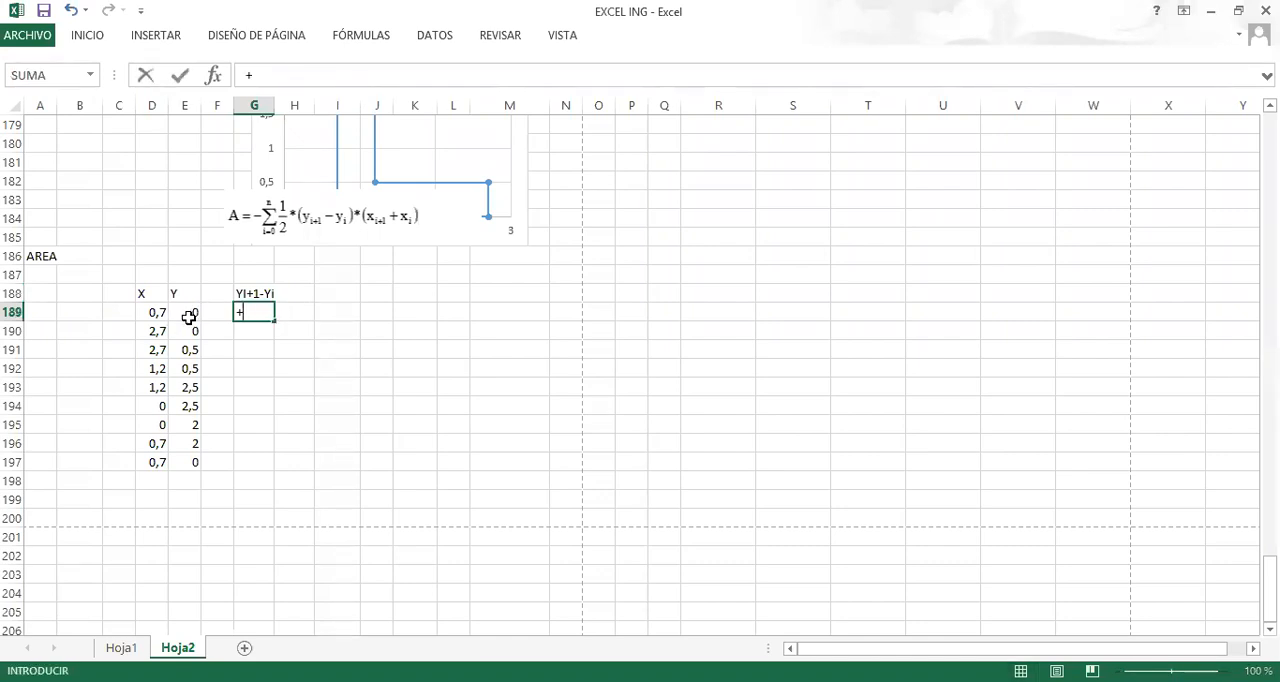
left_click(185, 313)
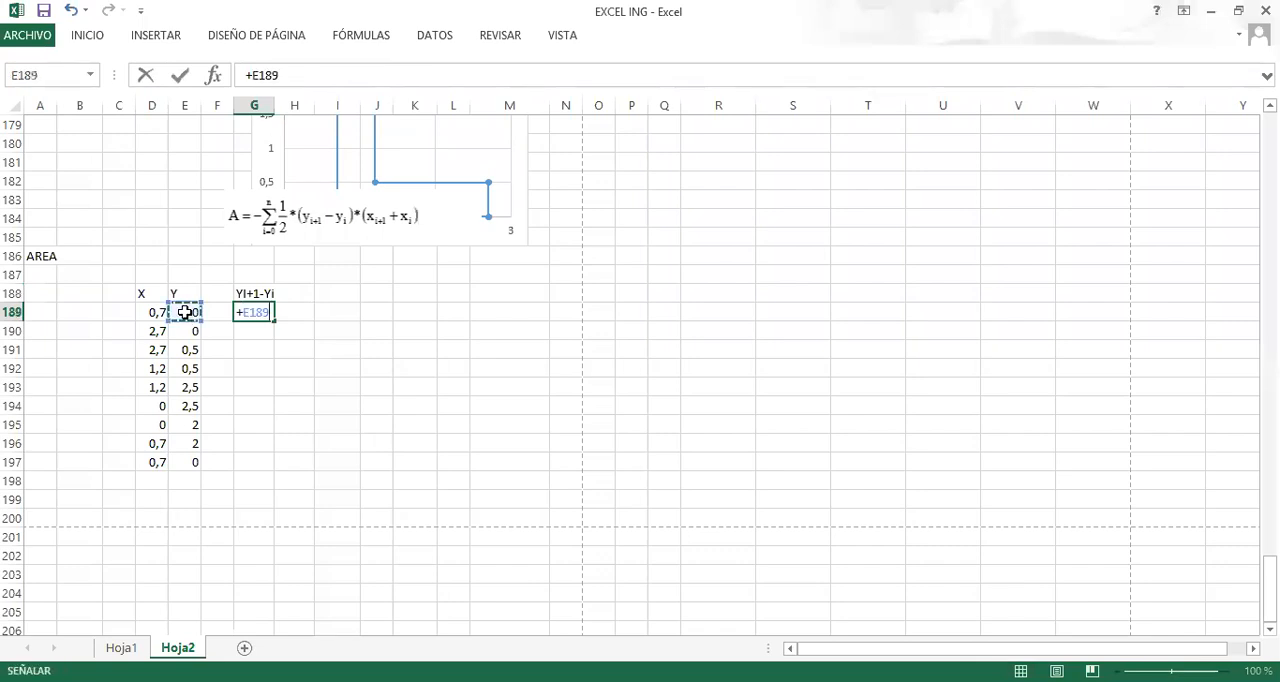
key("Escape")
Enter the Y difference formula +E190-E189 in cell G190.
left_click(252, 330)
type("+")
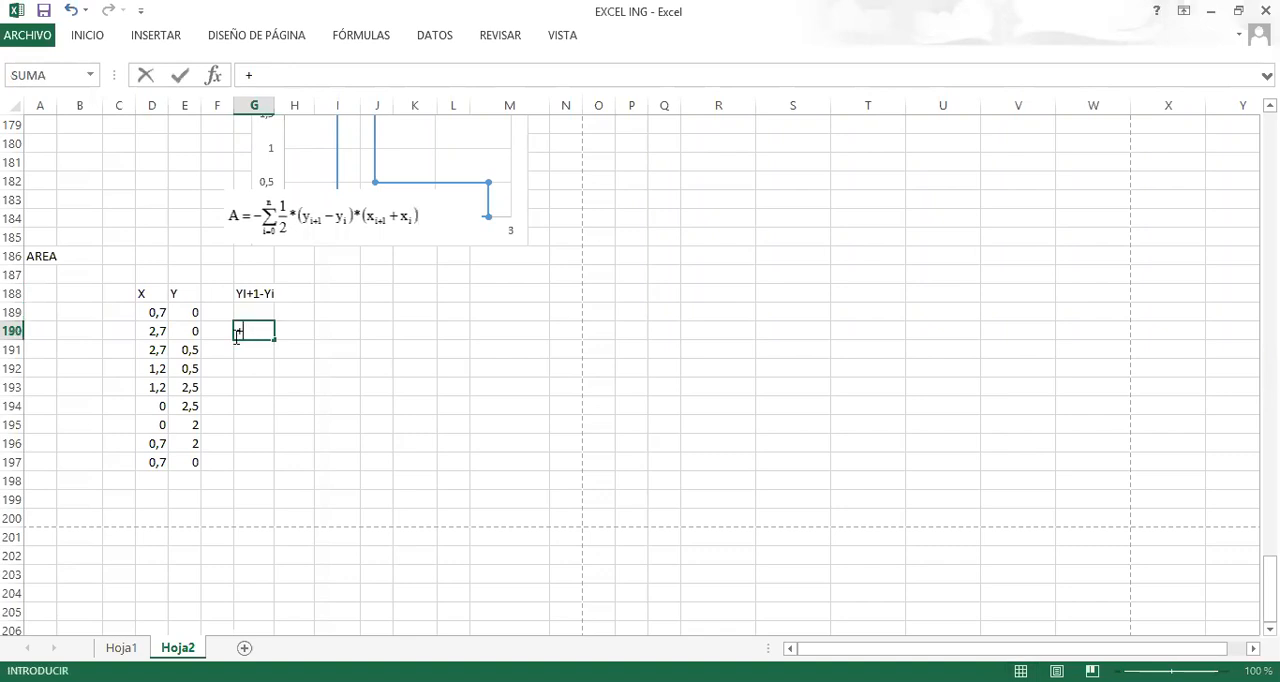
left_click(188, 330)
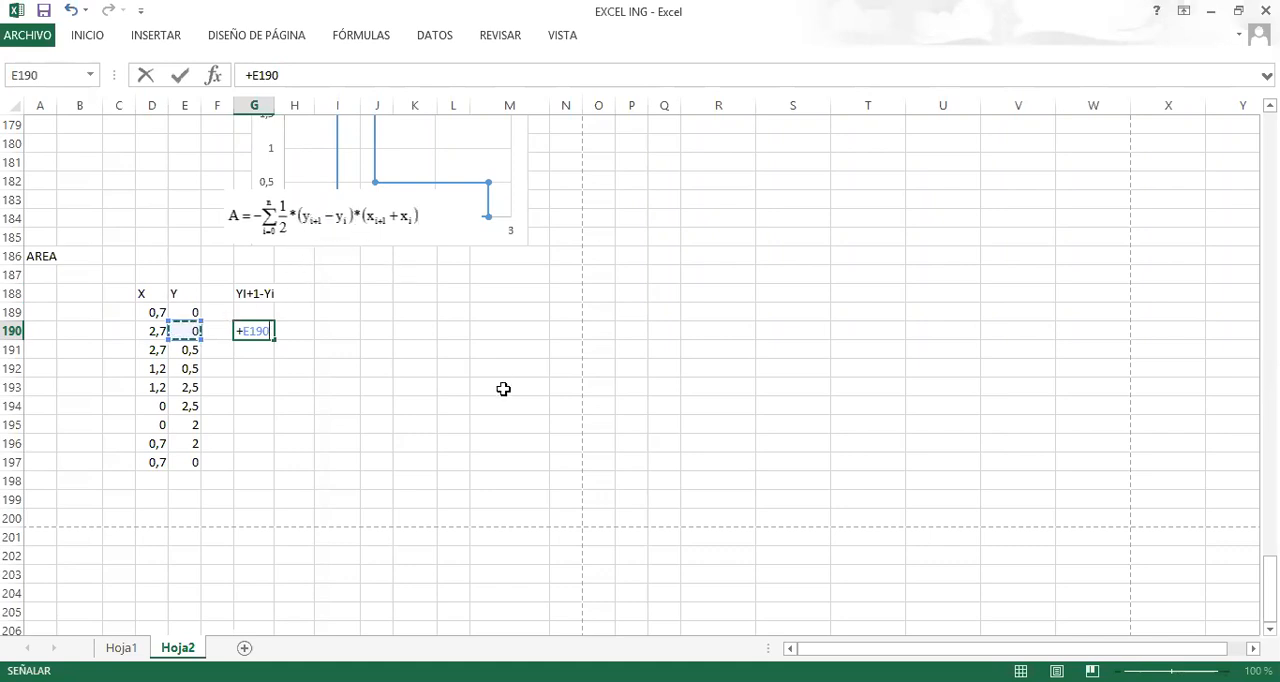
type("-")
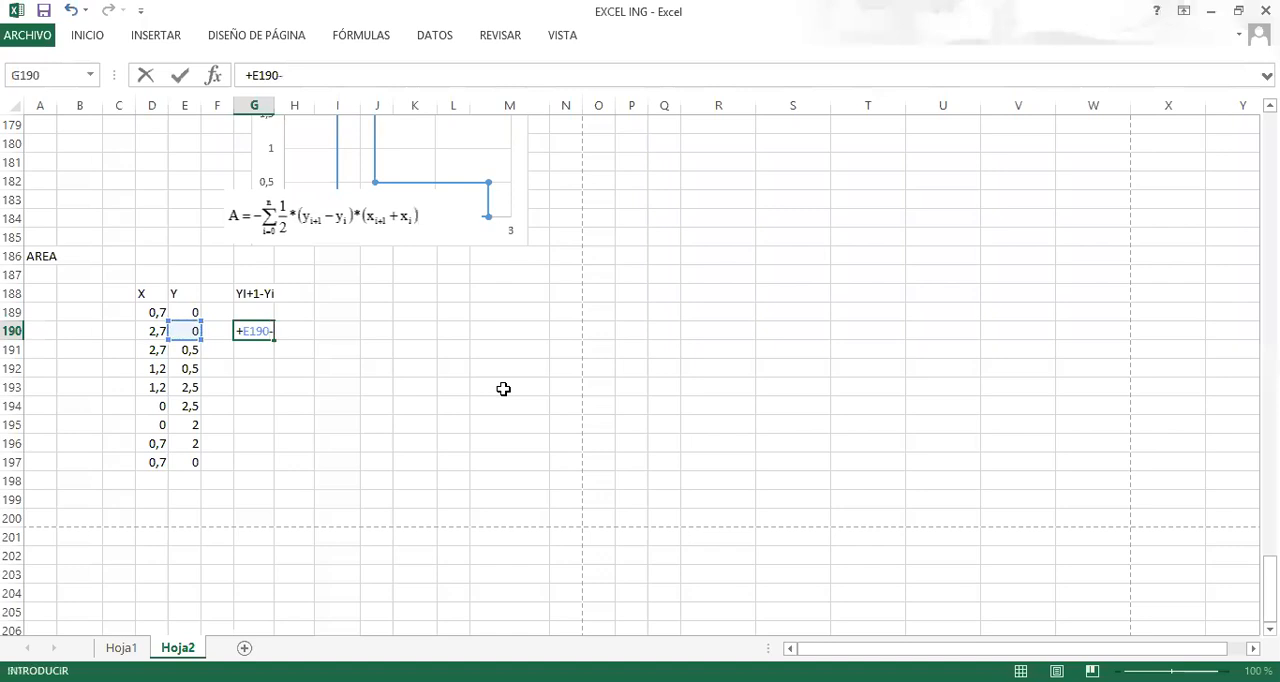
left_click(192, 313)
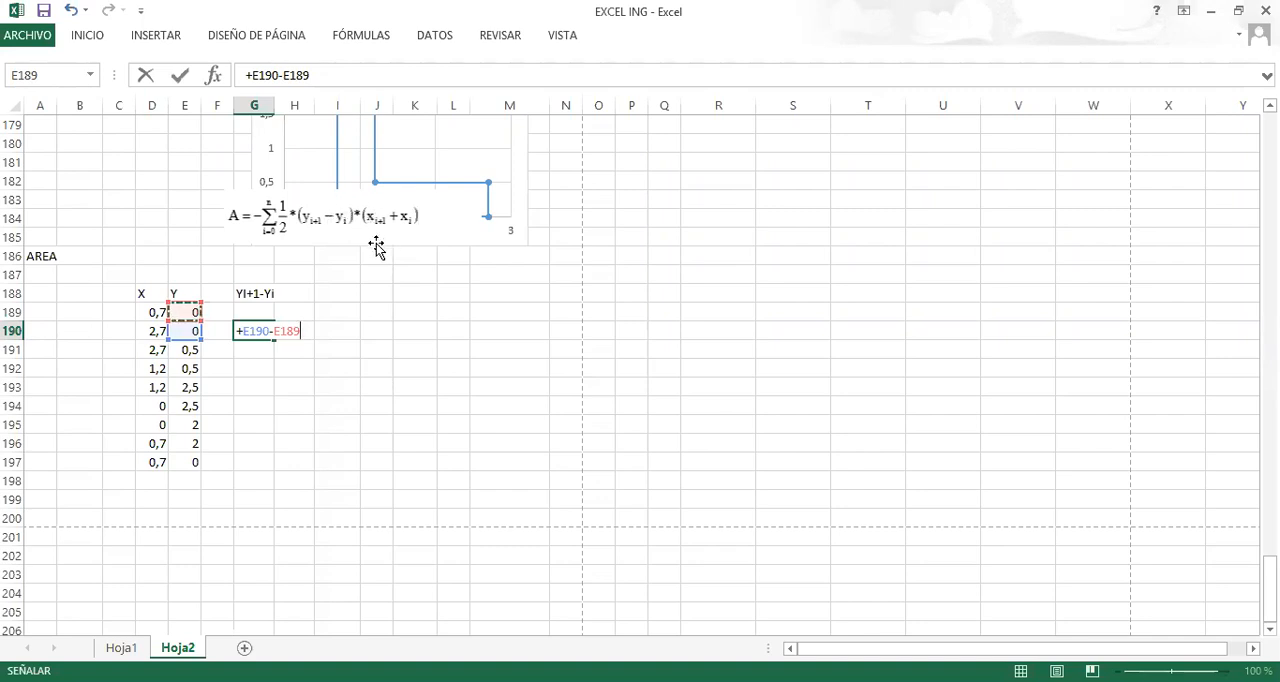
key("Return")
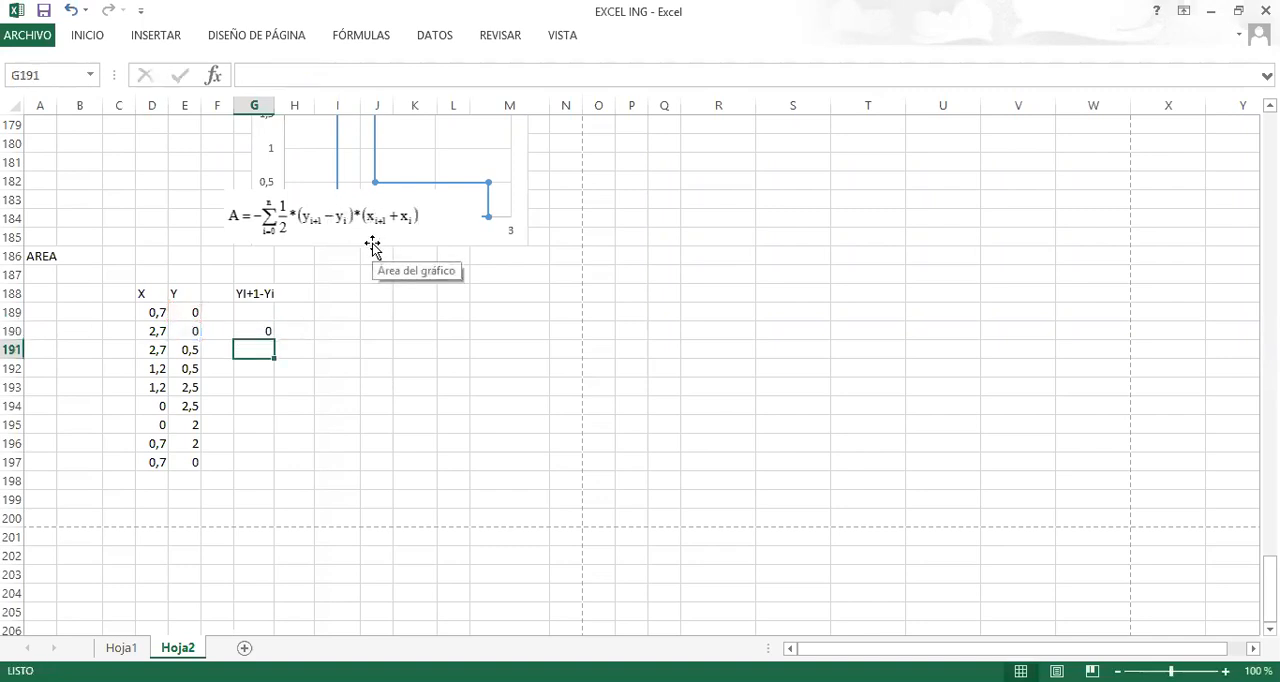
Fill the G190 difference formula down to G192 and check the references in G191.
left_click(243, 333)
left_click_drag(275, 338, 272, 375)
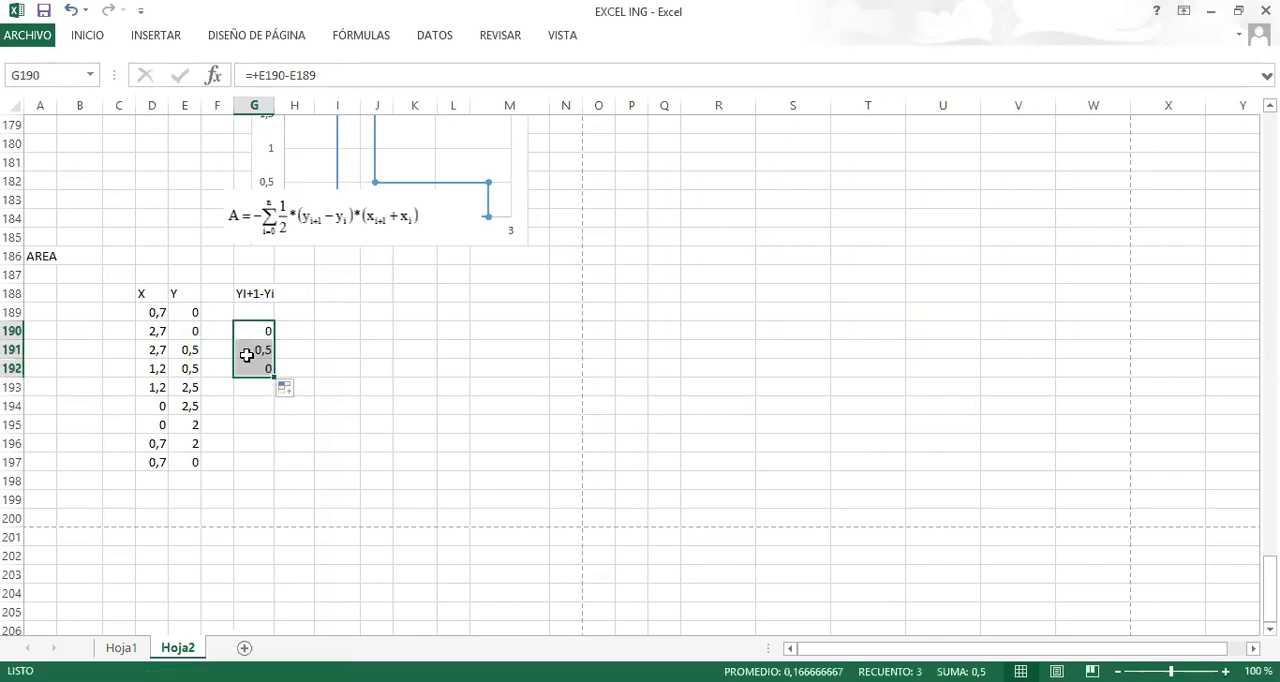
double_click(250, 352)
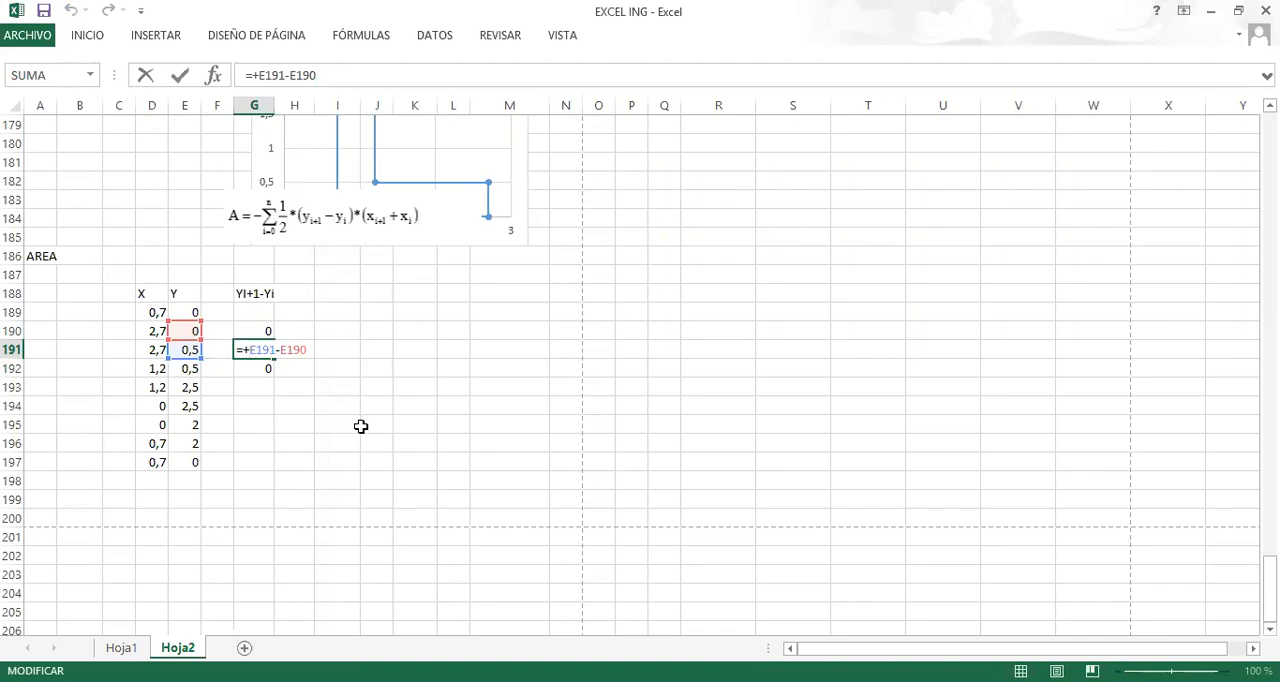
key("ctrl+Return")
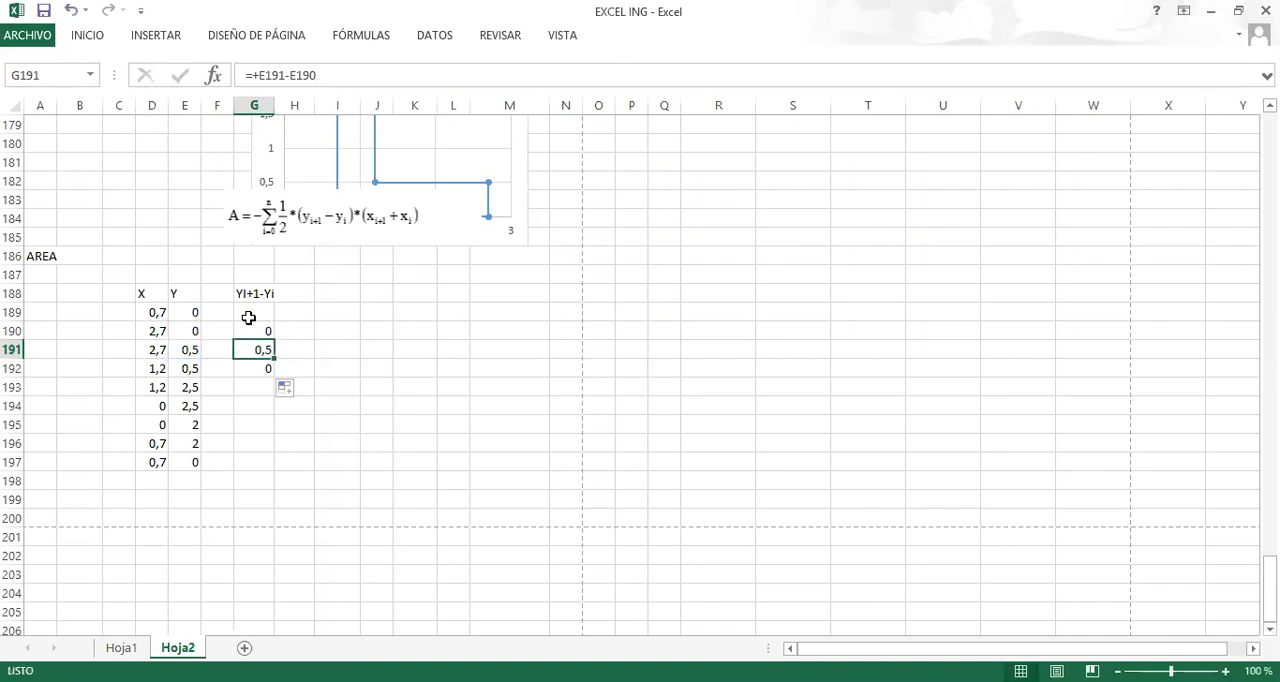
Enter the Y difference formula =E190-E189 in G189, on the first point's row.
left_click(250, 316)
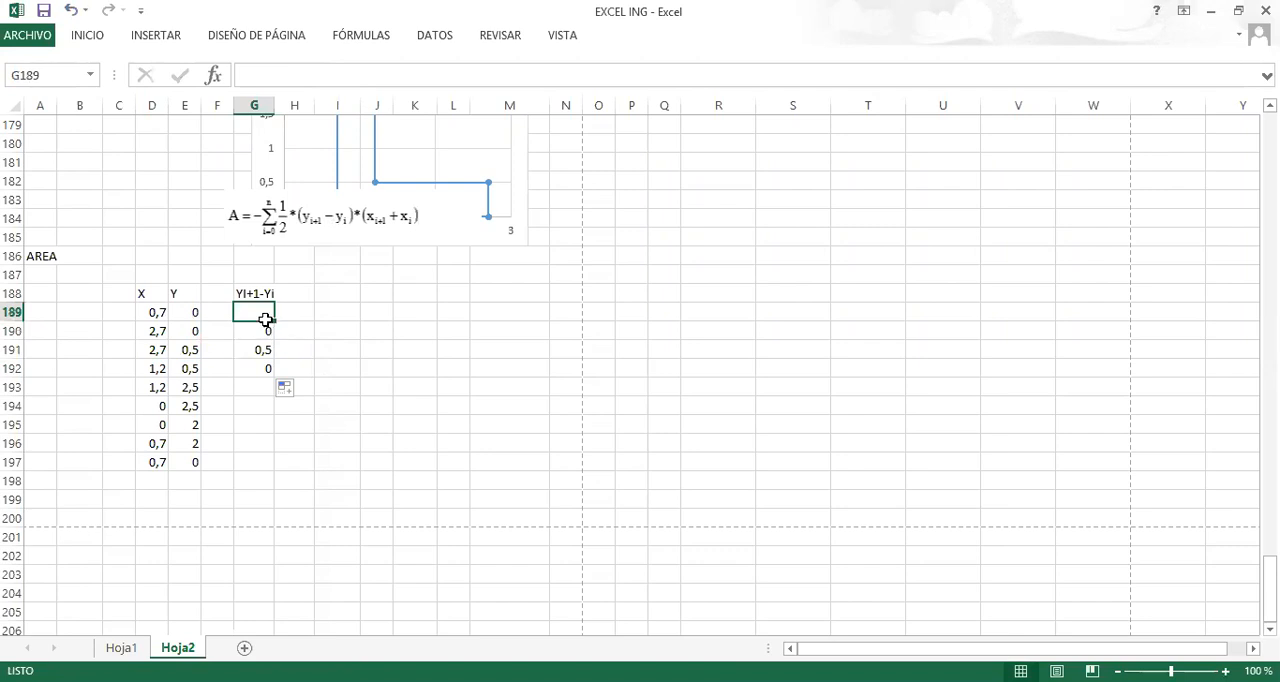
type("+")
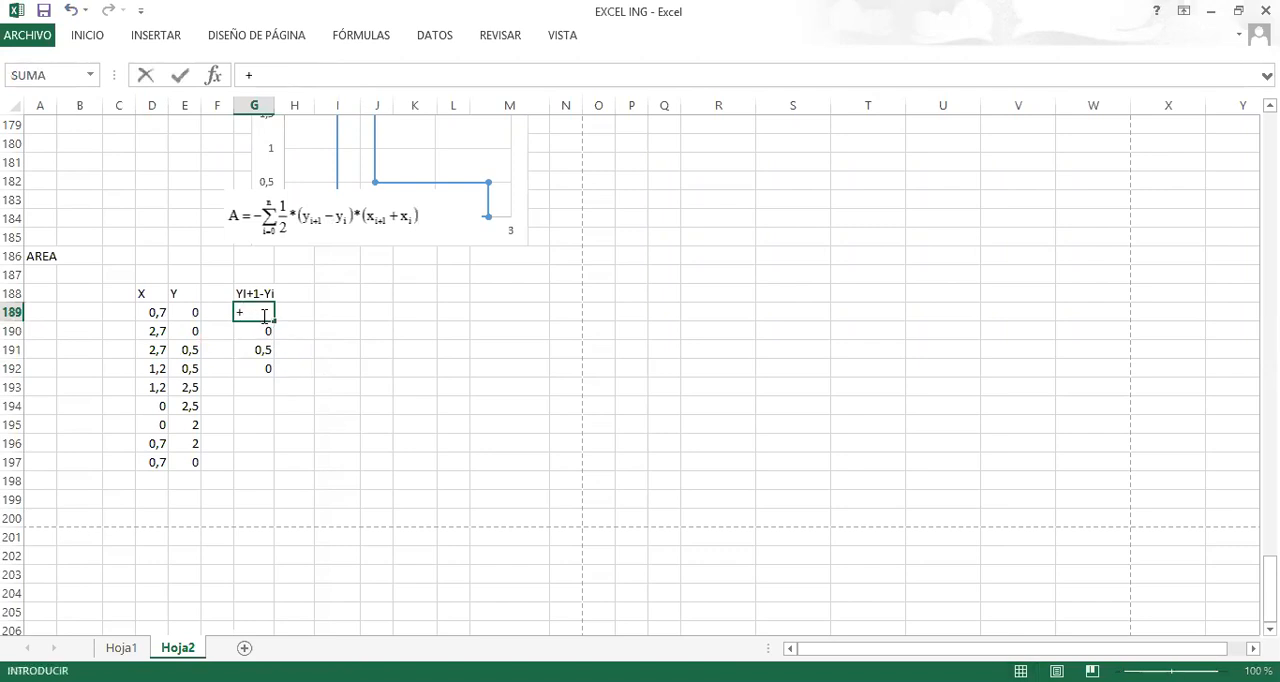
key("BackSpace")
type("=")
left_click(188, 328)
type("-")
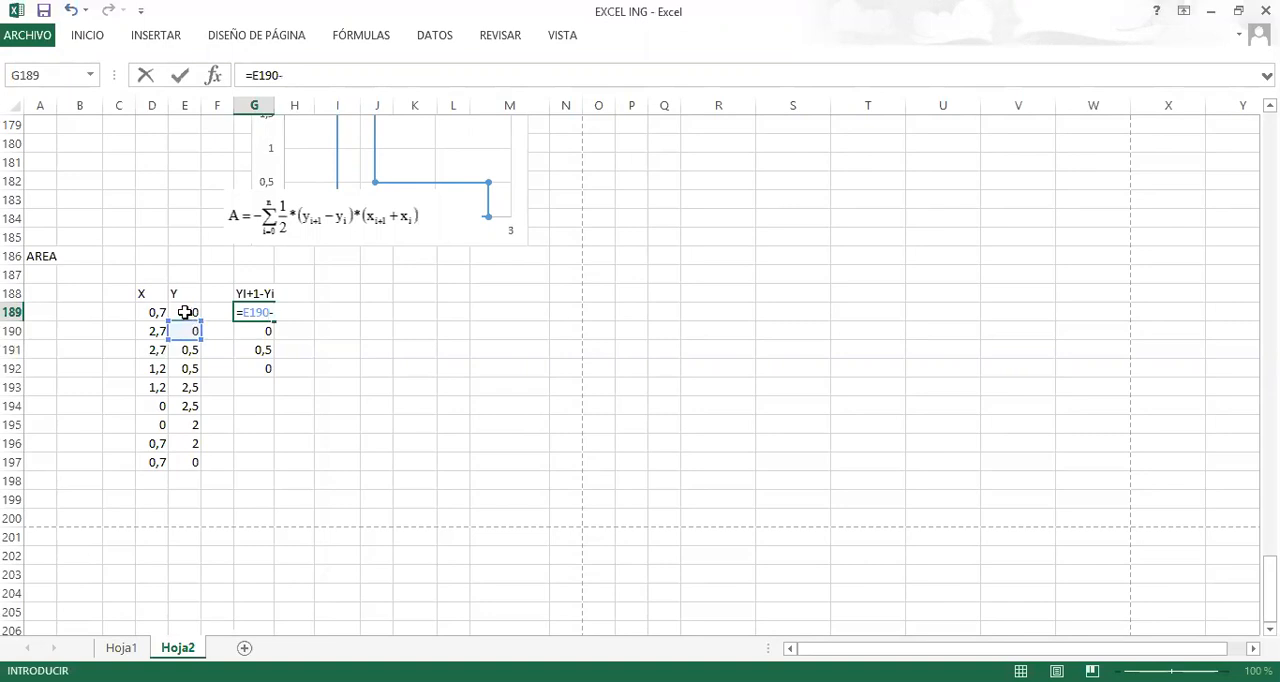
left_click(185, 312)
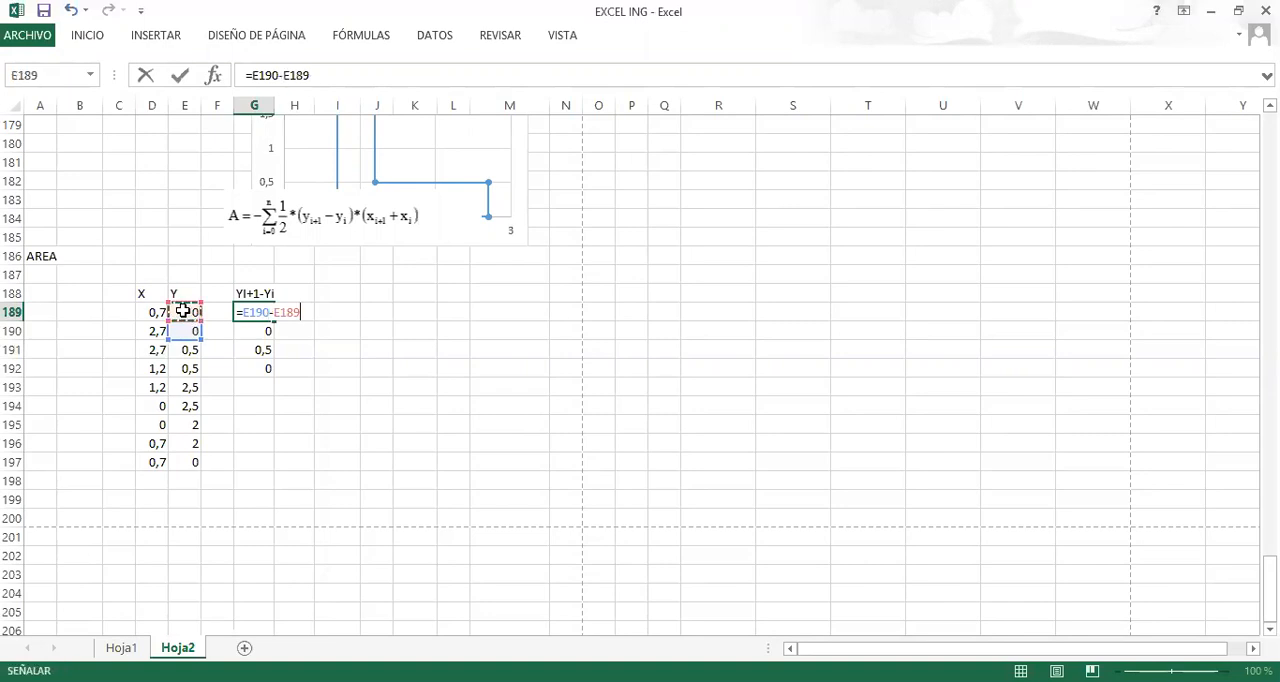
key("Return")
Fill the G189 difference formula down through G197, checking the copied references in G190 along the way.
left_click(268, 314)
mouse_move(275, 320)
left_mouse_down()
mouse_move(271, 380)
mouse_move(270, 335)
mouse_move(256, 331)
left_mouse_up()
double_click(256, 331)
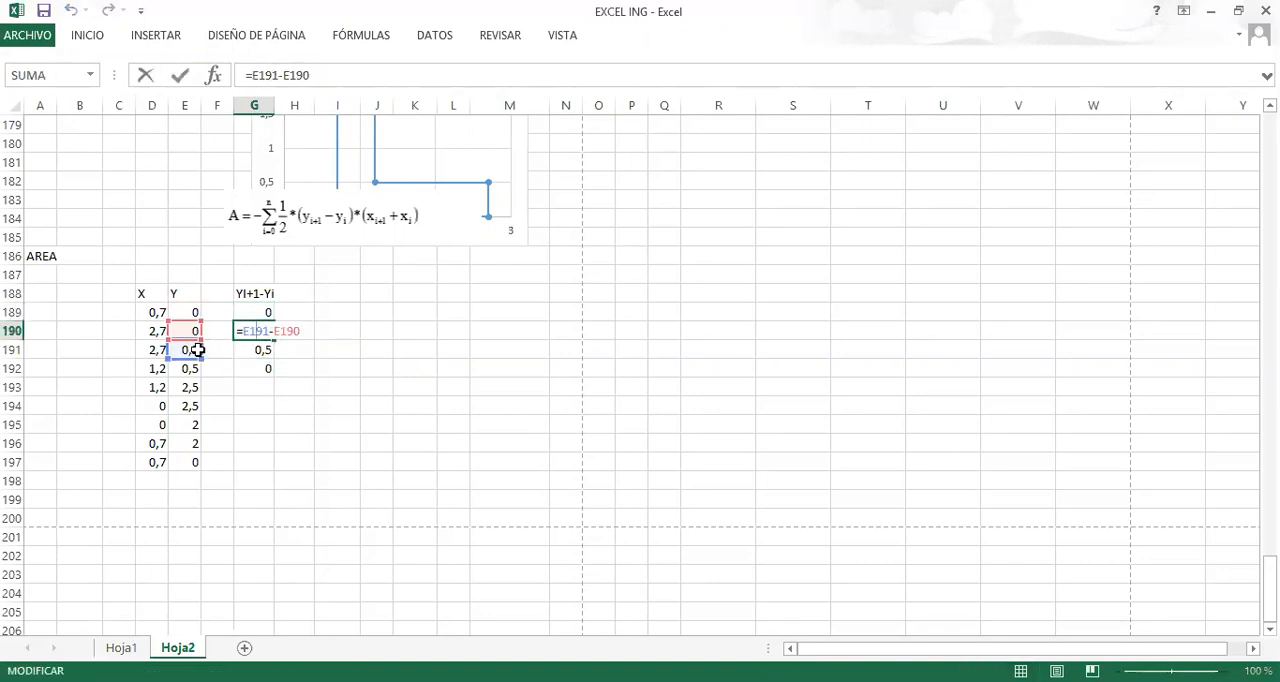
key("Return")
left_click(254, 330)
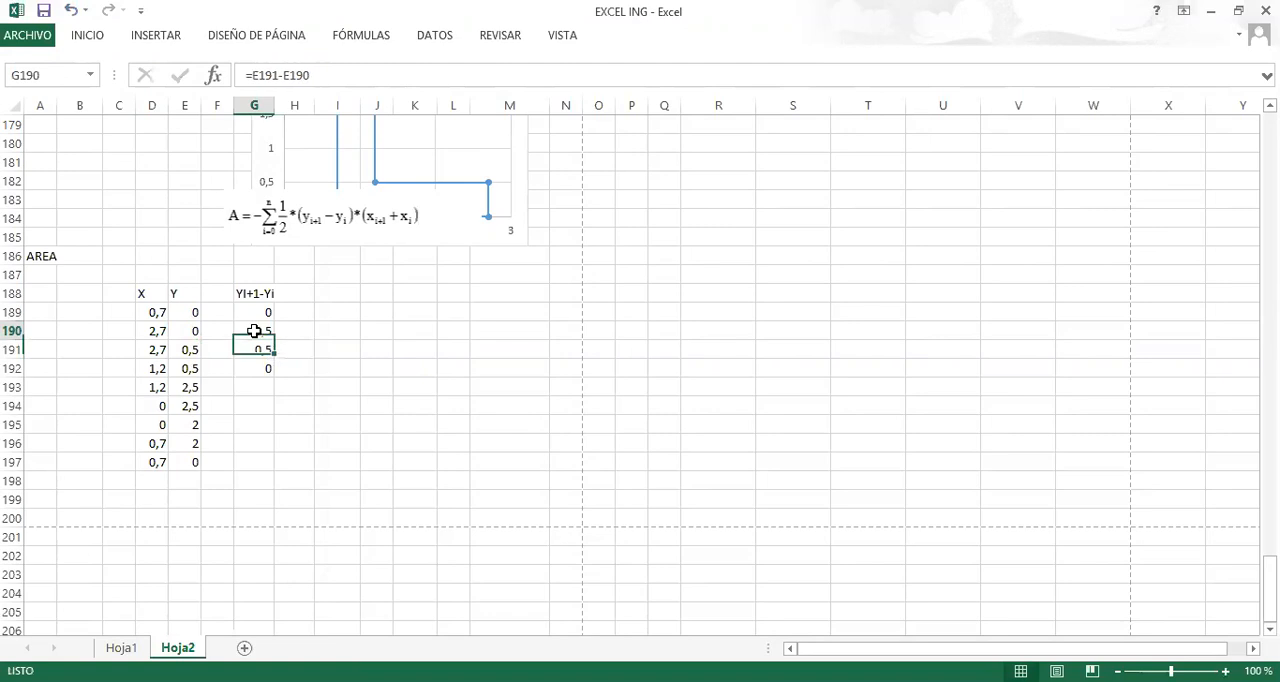
left_click_drag(274, 340, 277, 468)
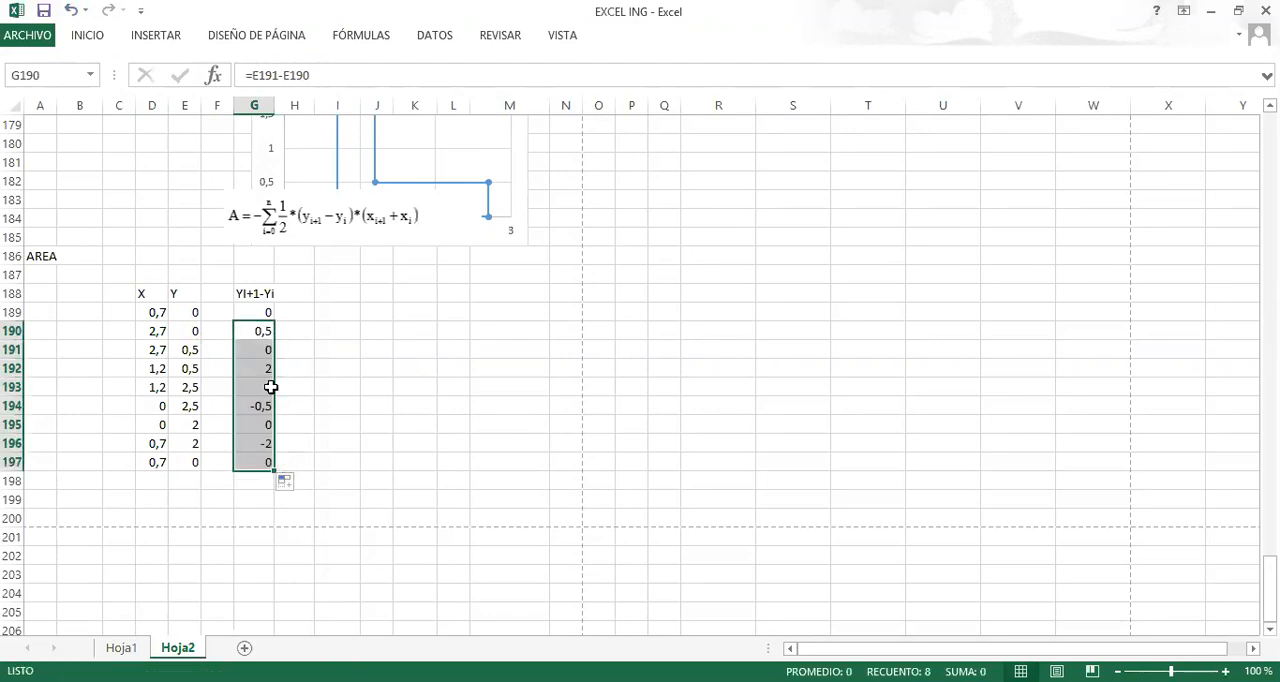
Check the cell references of the filled Y difference formulas in G190, G192 and G194.
left_click_drag(260, 334, 259, 334)
double_click(259, 334)
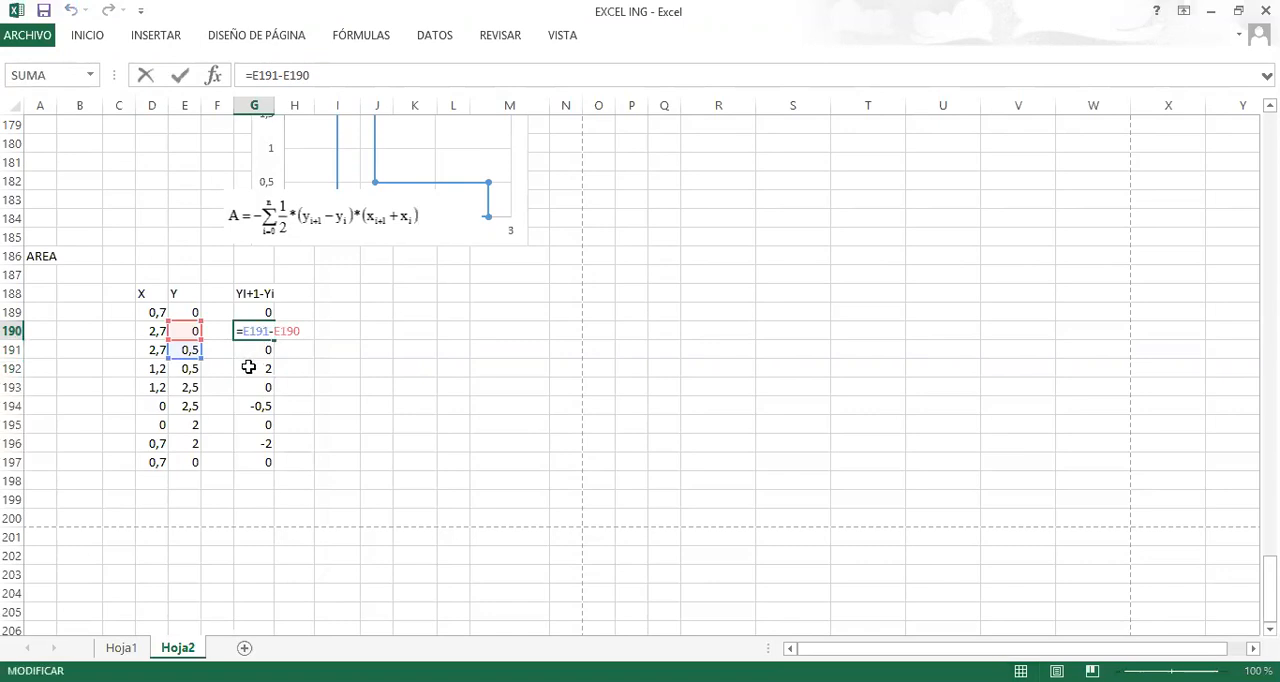
key("Return")
double_click(254, 366)
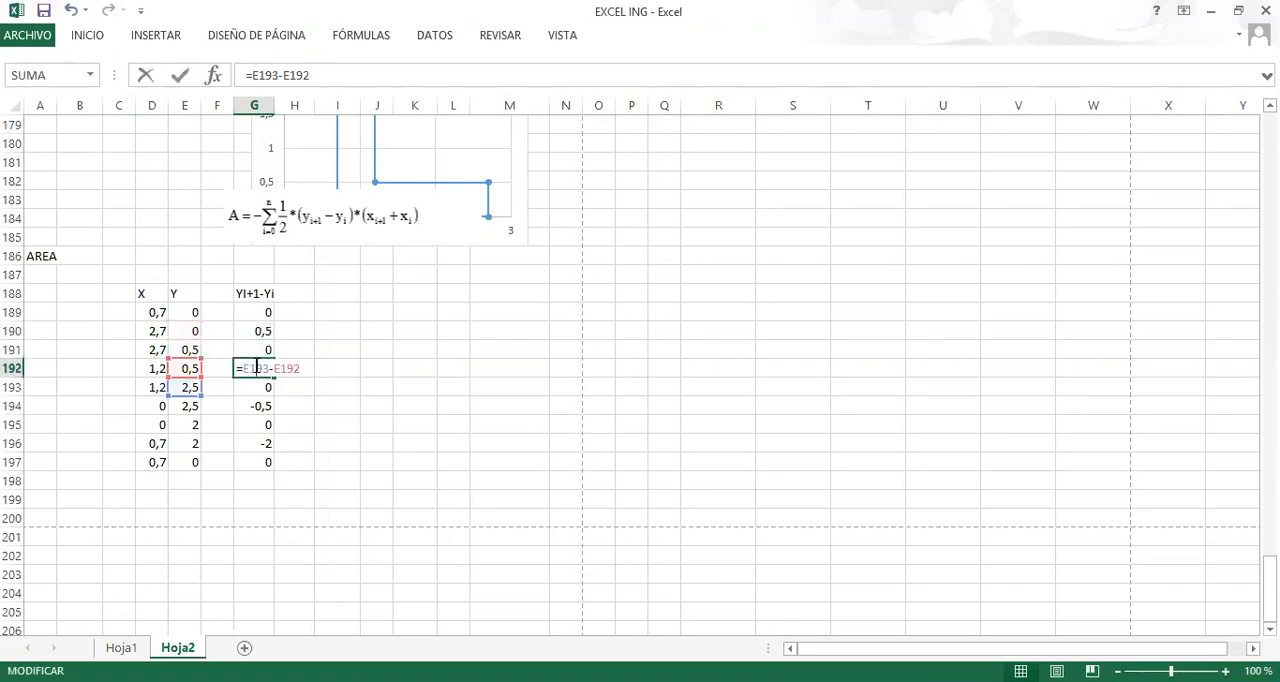
key("Return")
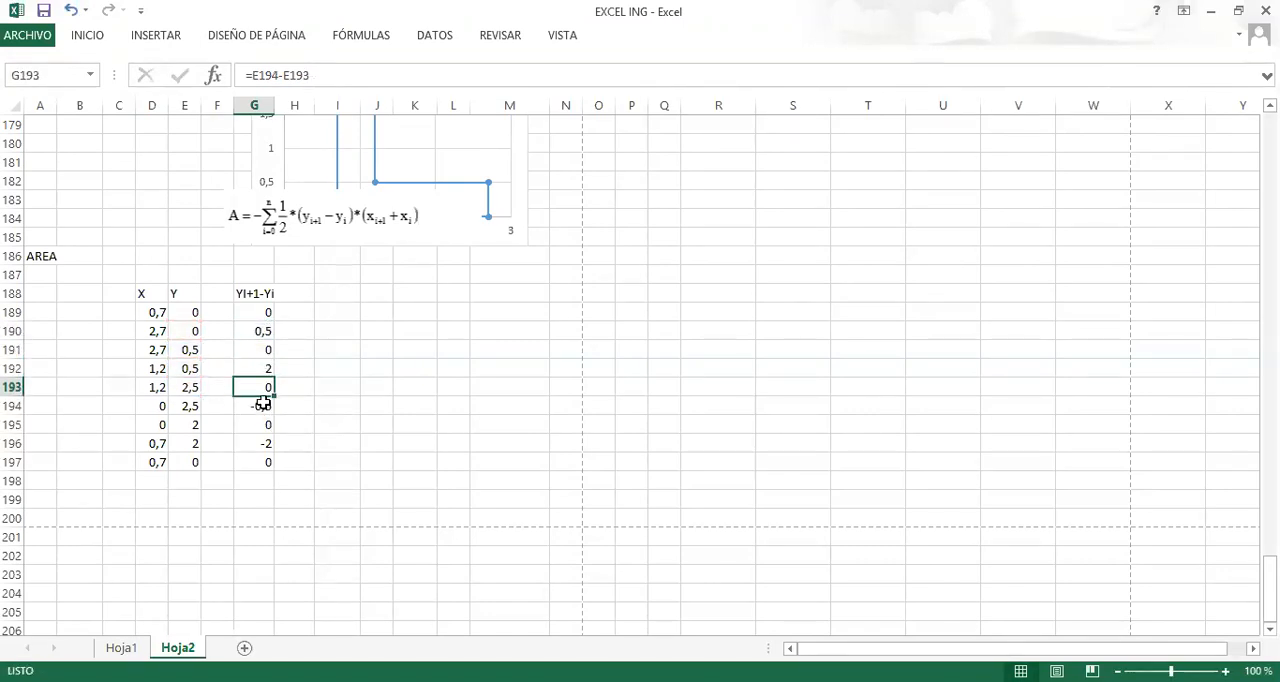
double_click(266, 405)
key("Return")
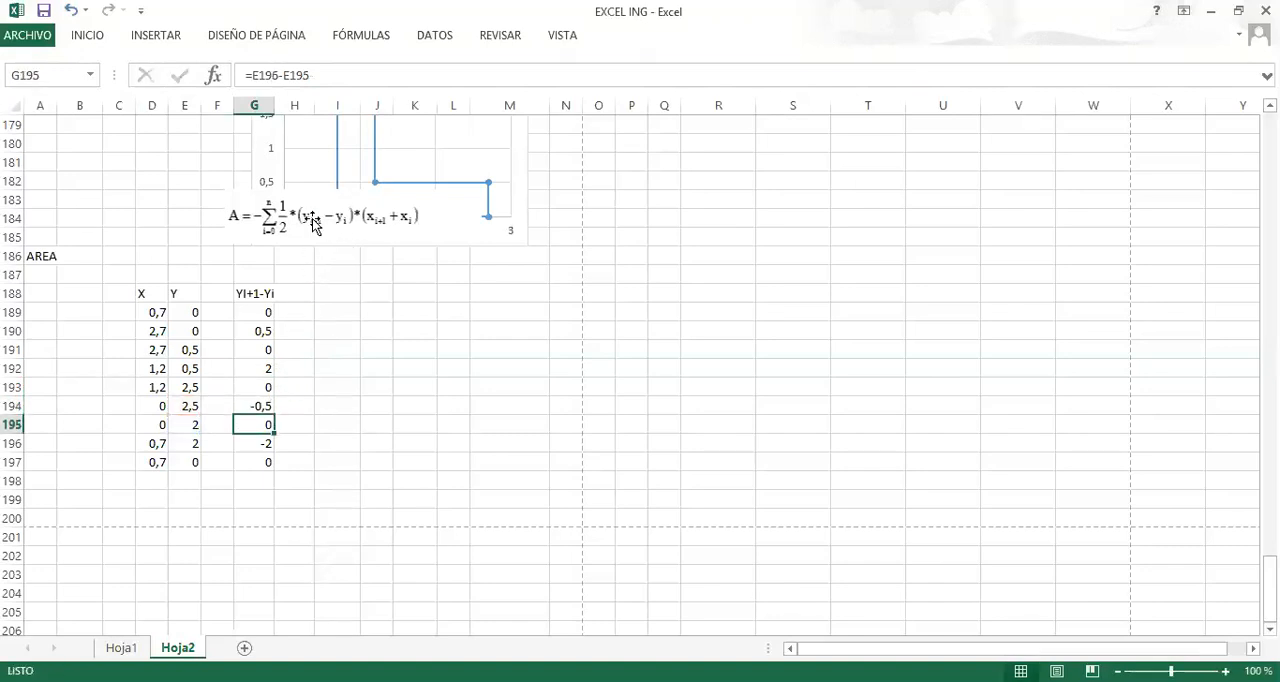
Enter the header xi+1+xi in H188, next to the Y difference column.
left_click(293, 292)
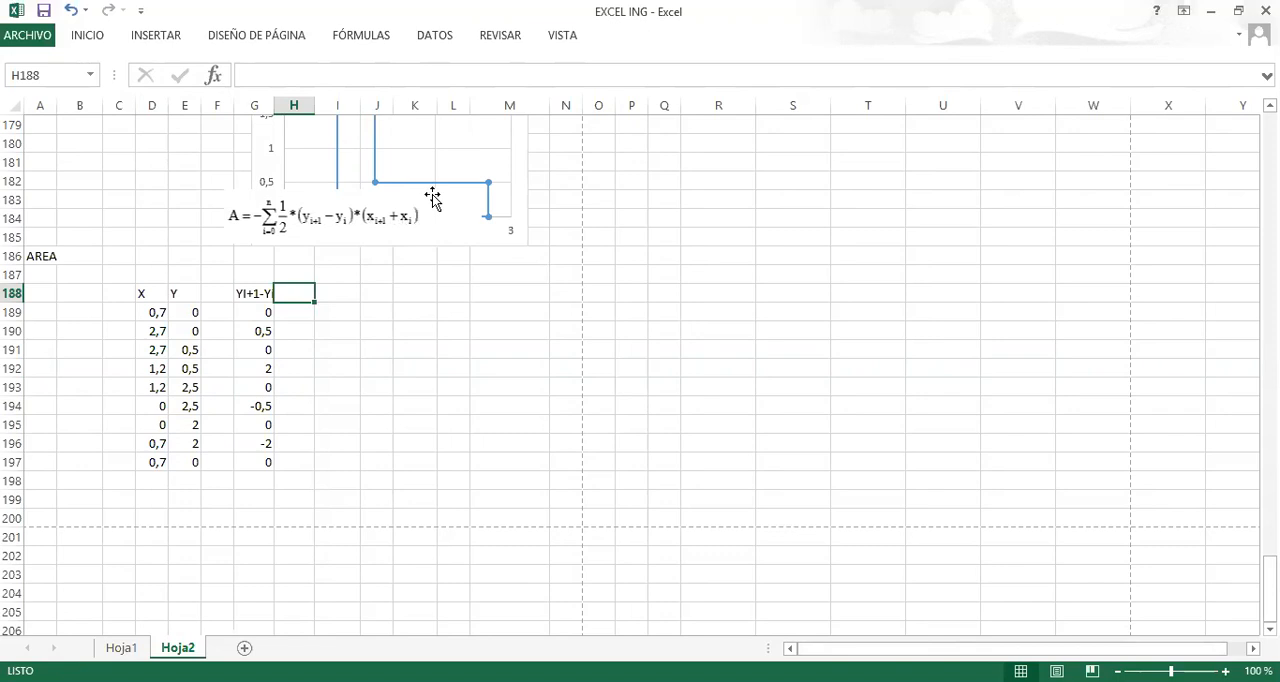
type("xi+1+xi")
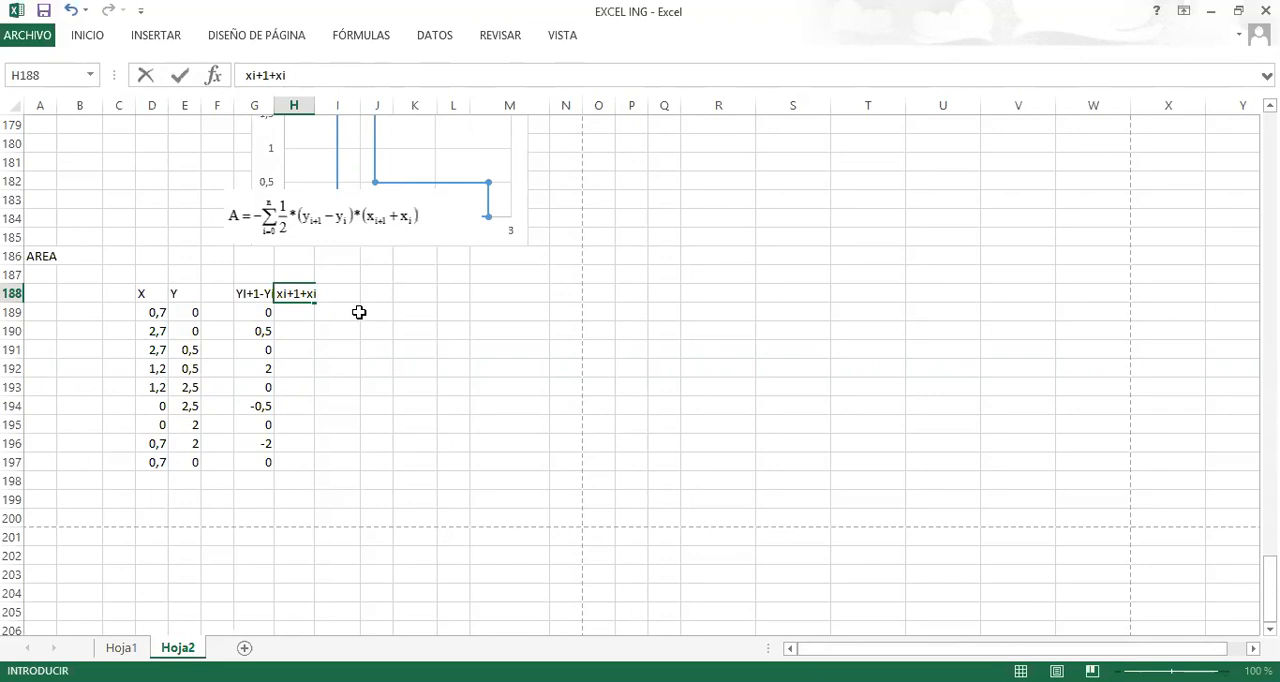
key("Return")
Enter the X sum formula =D190+D189 in H189 and select that cell.
type("+")
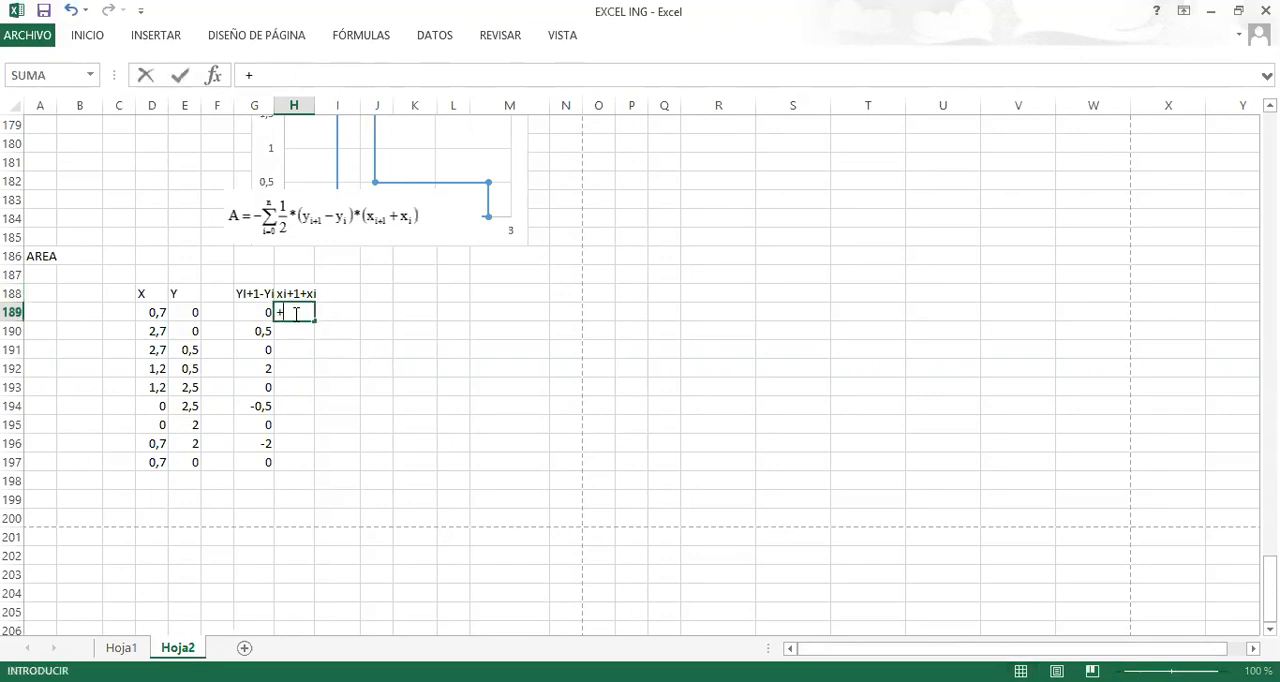
key("BackSpace")
type("=")
left_click(150, 313)
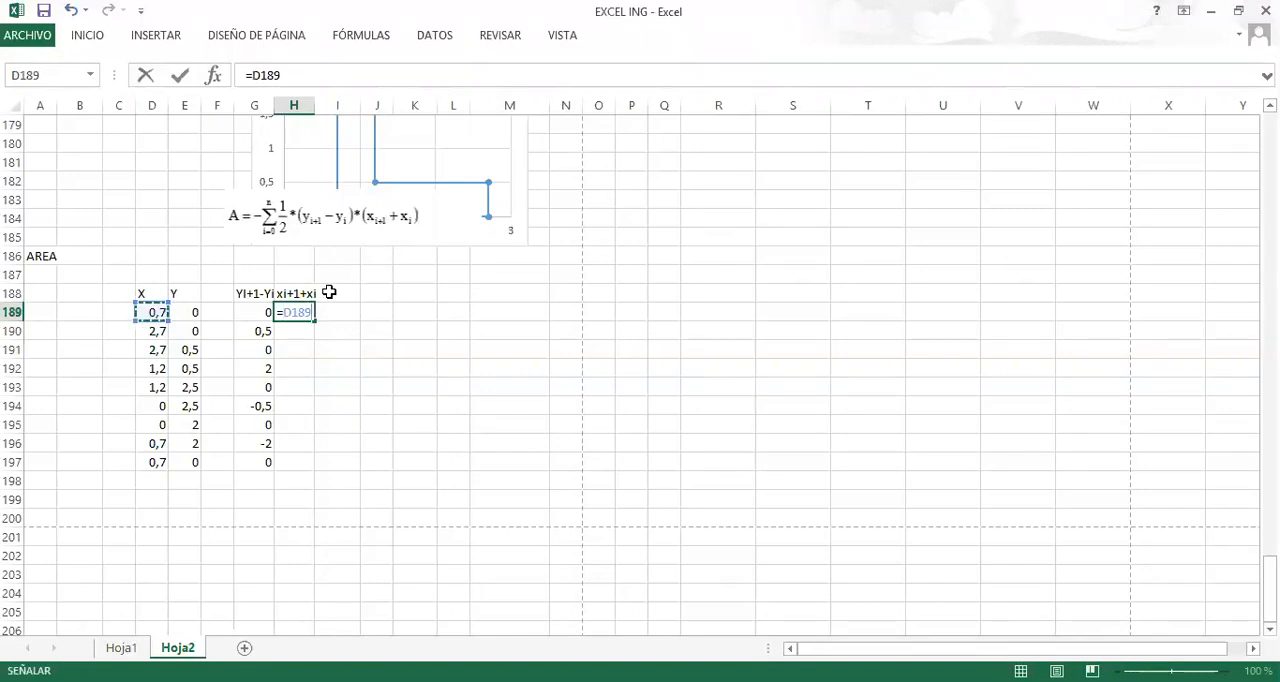
left_click(155, 332)
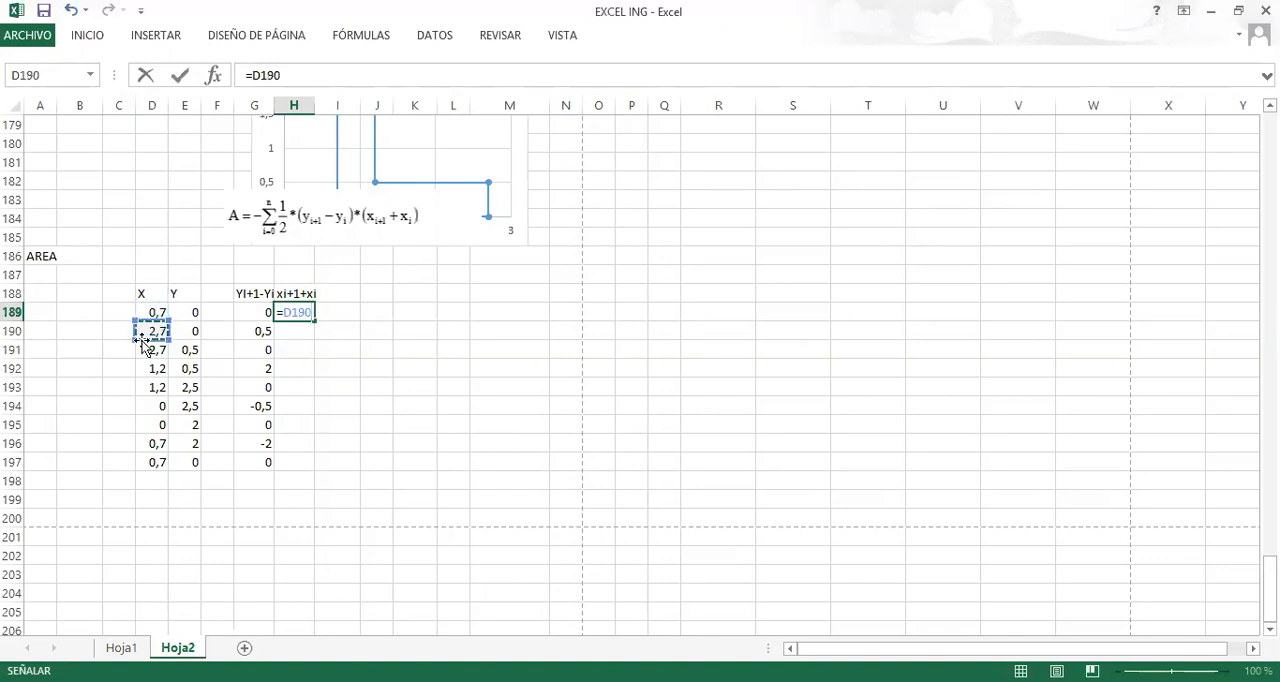
type("+")
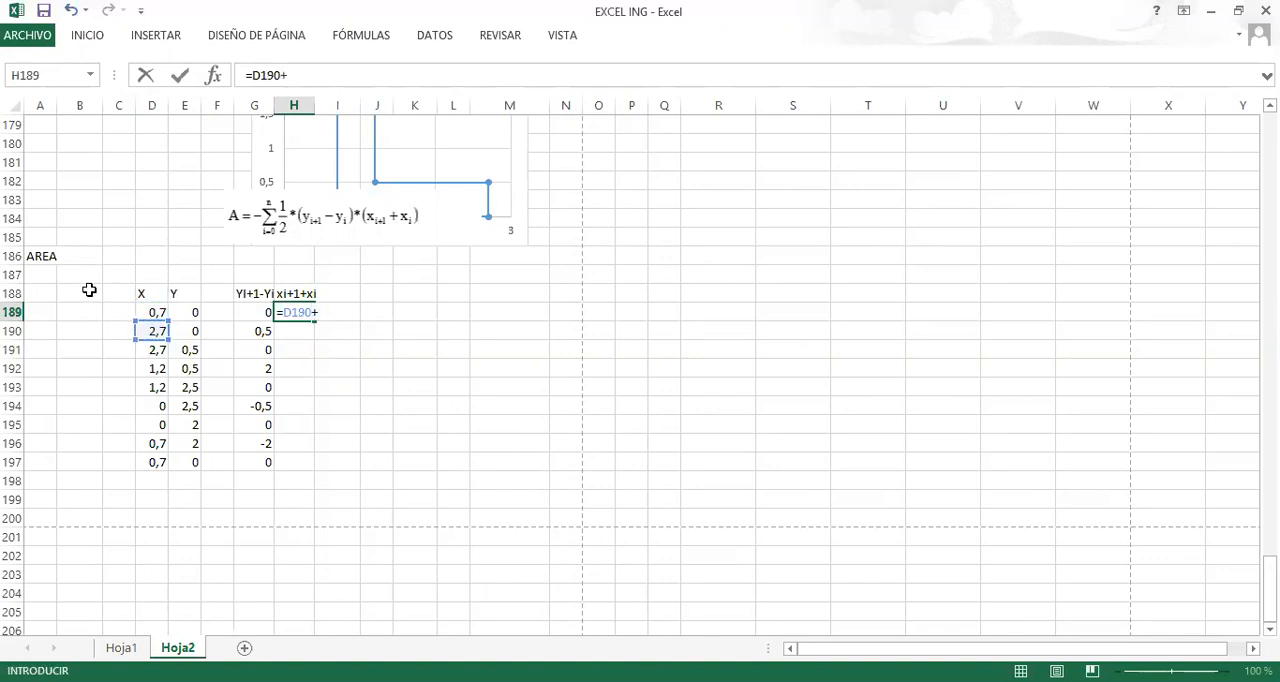
left_click(148, 311)
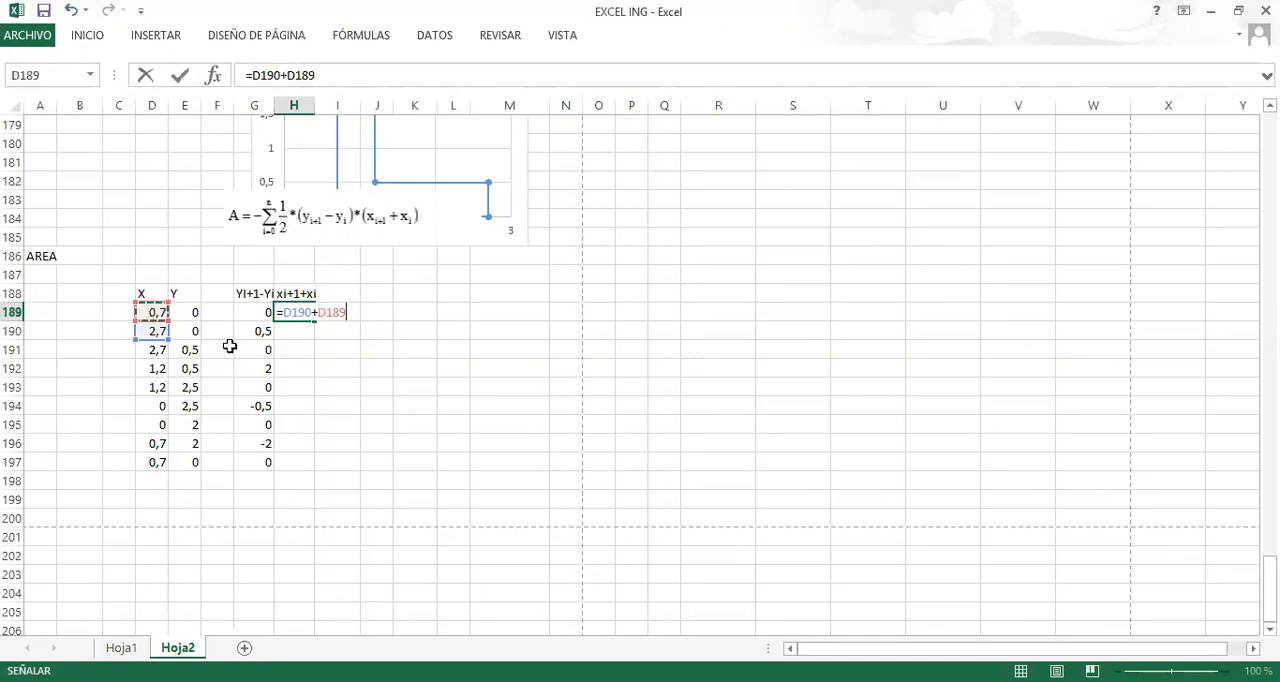
key("Return")
left_click(287, 316)
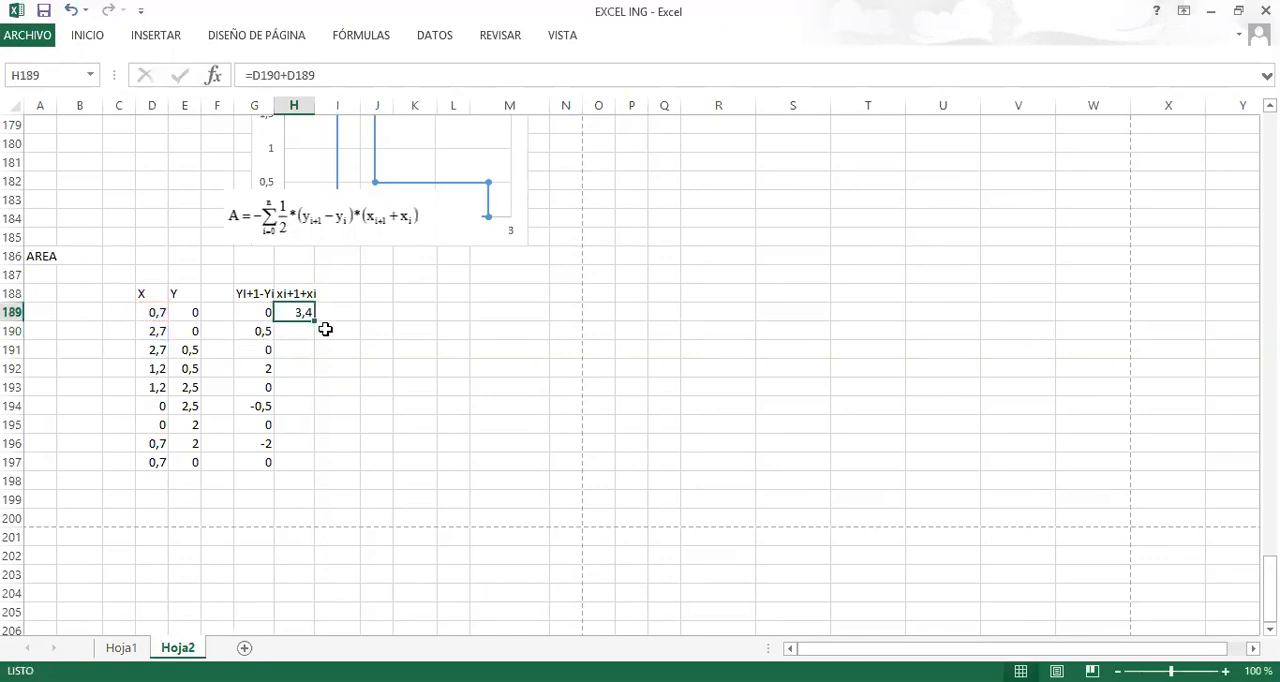
Fill the X sum formula from H189 down through H197, checking the copied references in H190 along the way.
left_click_drag(315, 320, 306, 335)
left_click(300, 330)
double_click(300, 330)
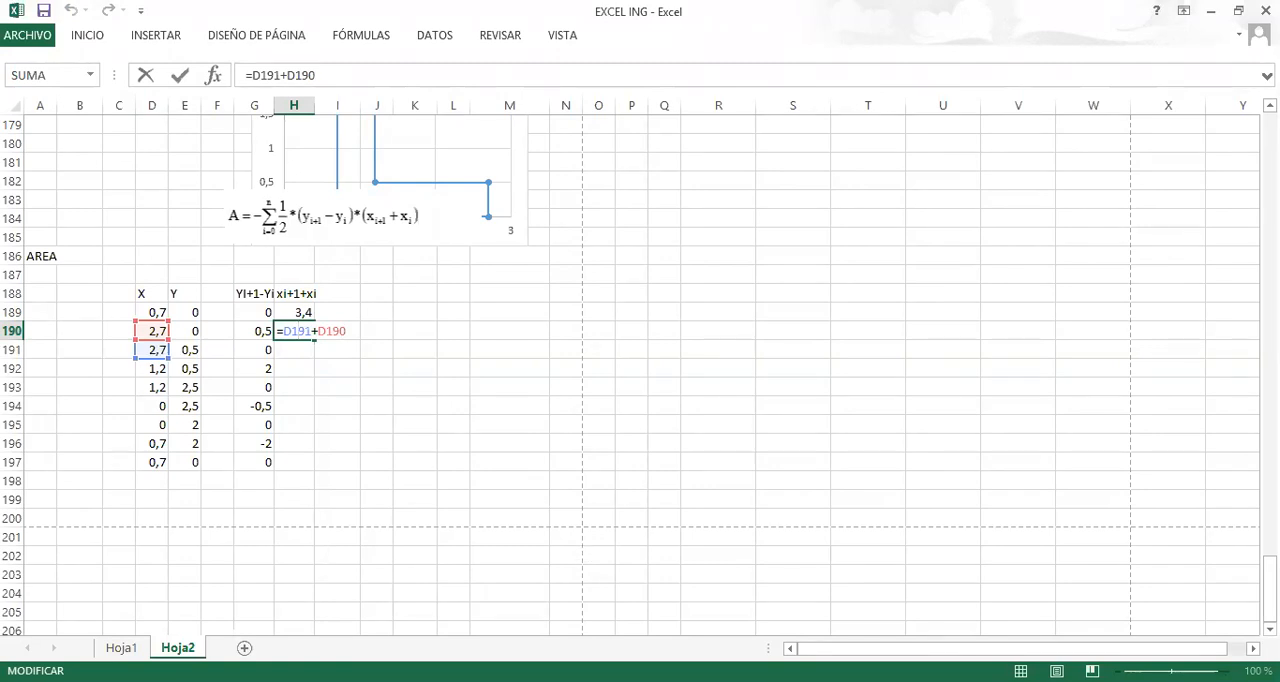
left_click(310, 372)
left_click(307, 332)
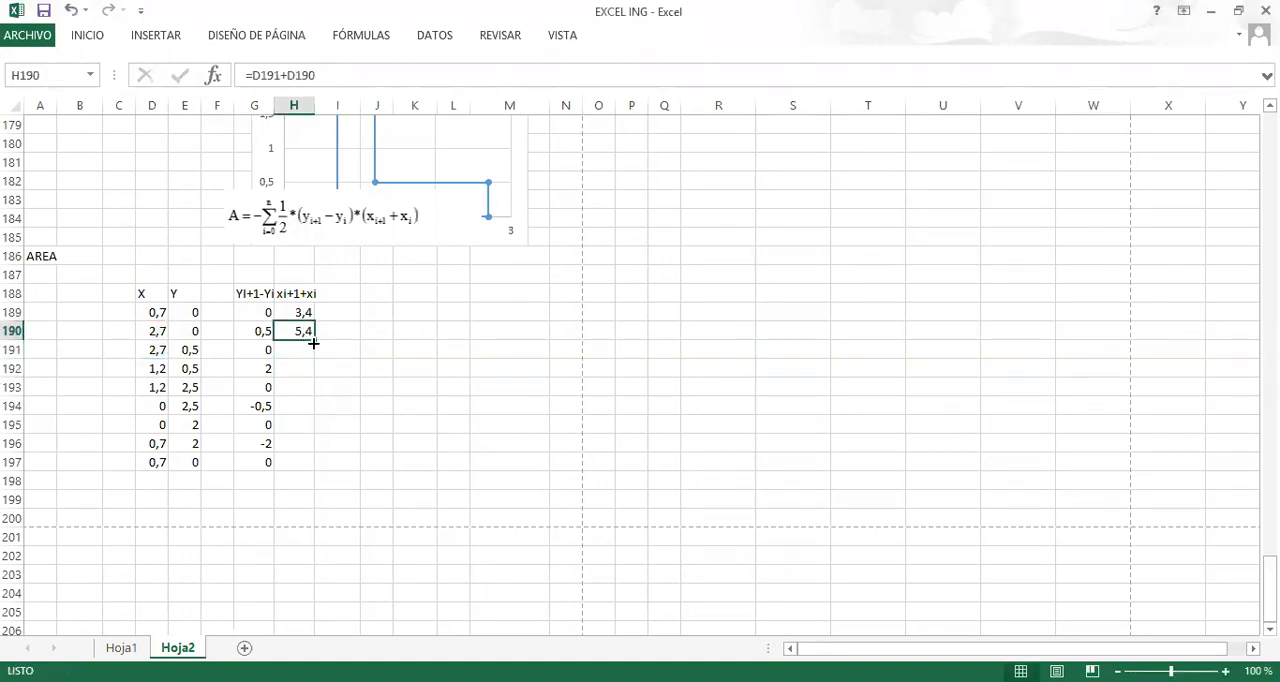
left_click_drag(313, 338, 314, 470)
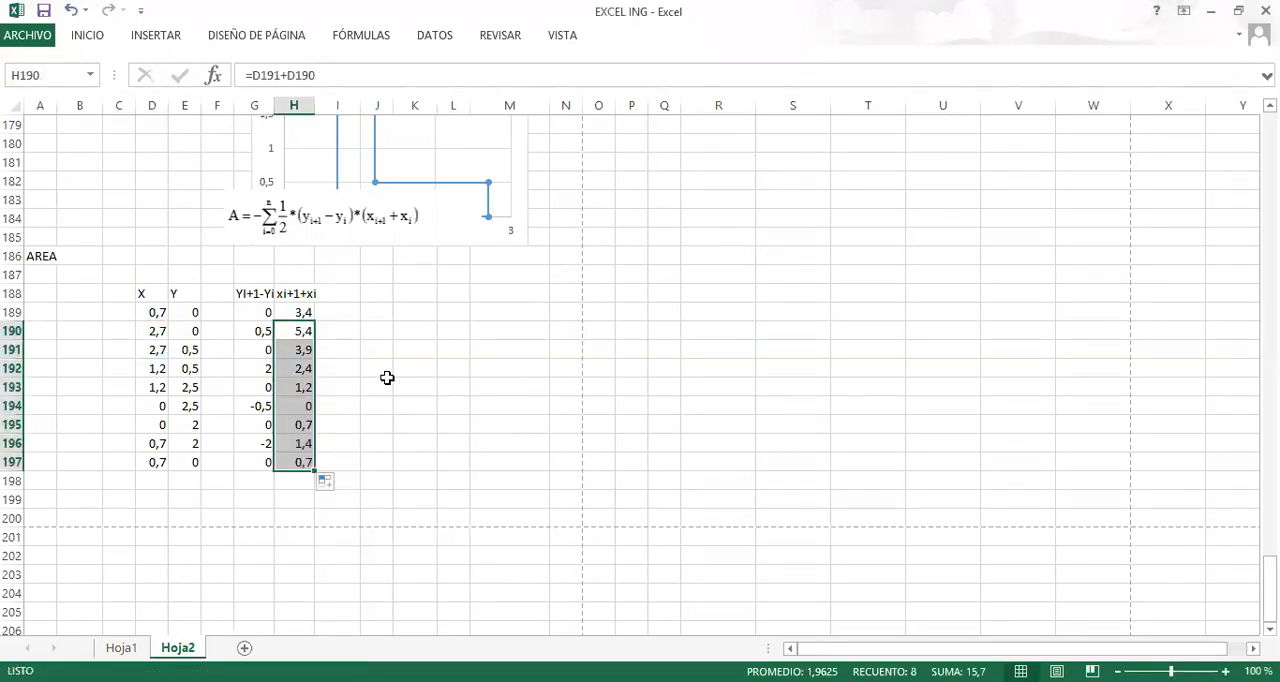
left_click(370, 351)
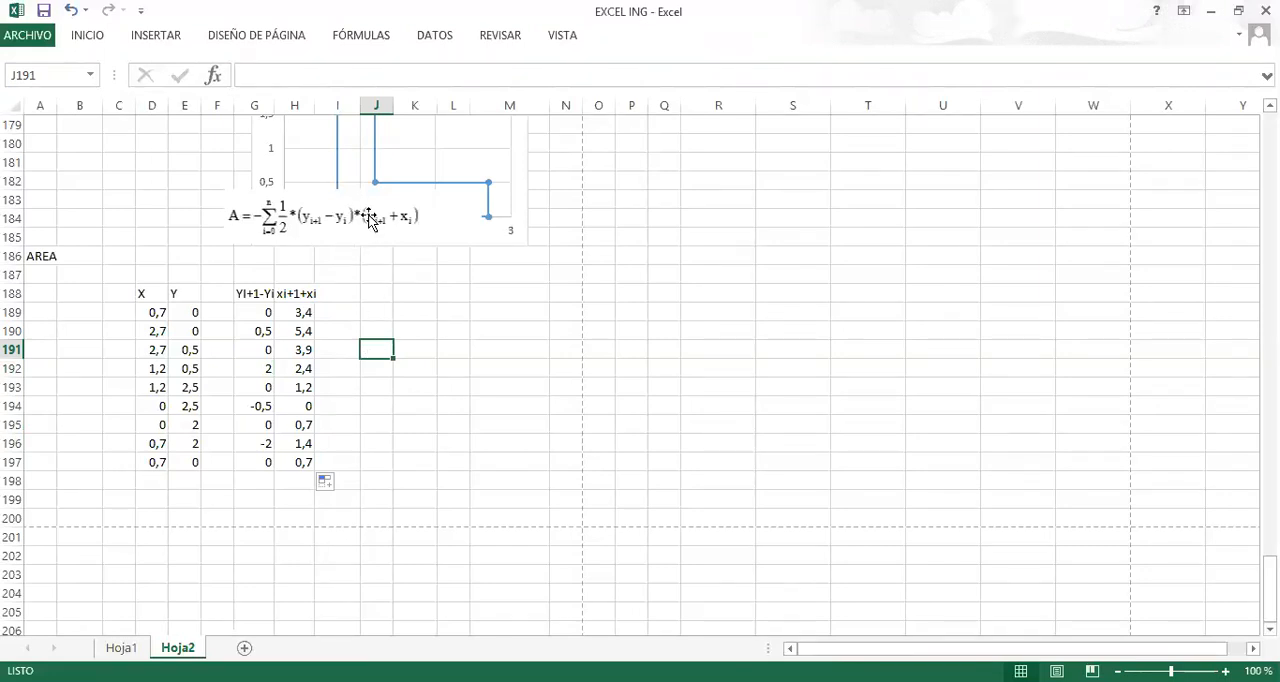
Enter the product formula =+G189*H189 in I189 and fill it down through I197.
left_click(350, 294)
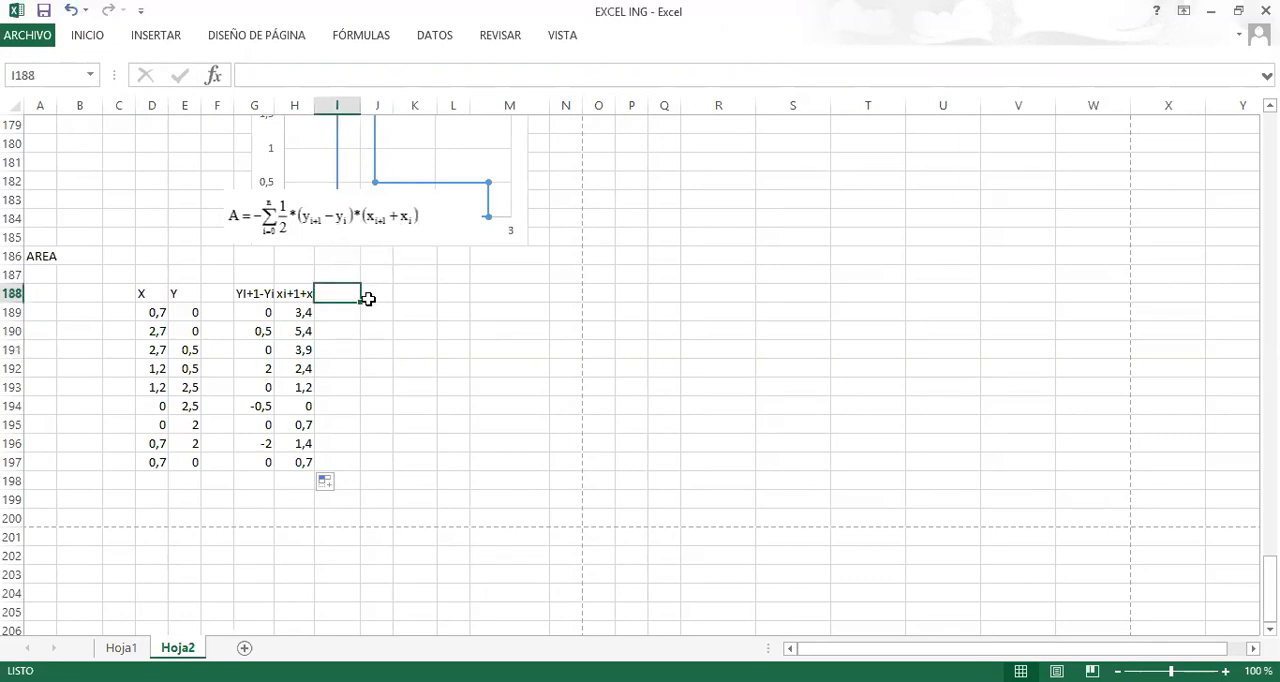
key("Return")
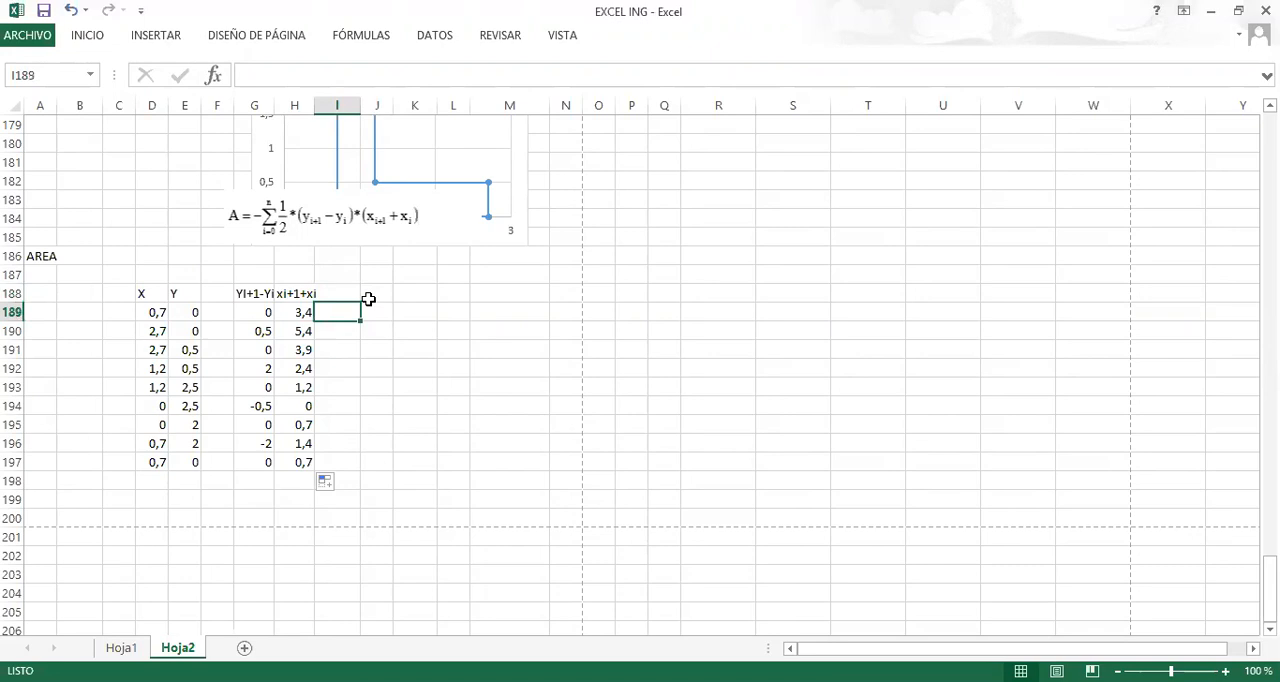
type("+")
left_click(259, 311)
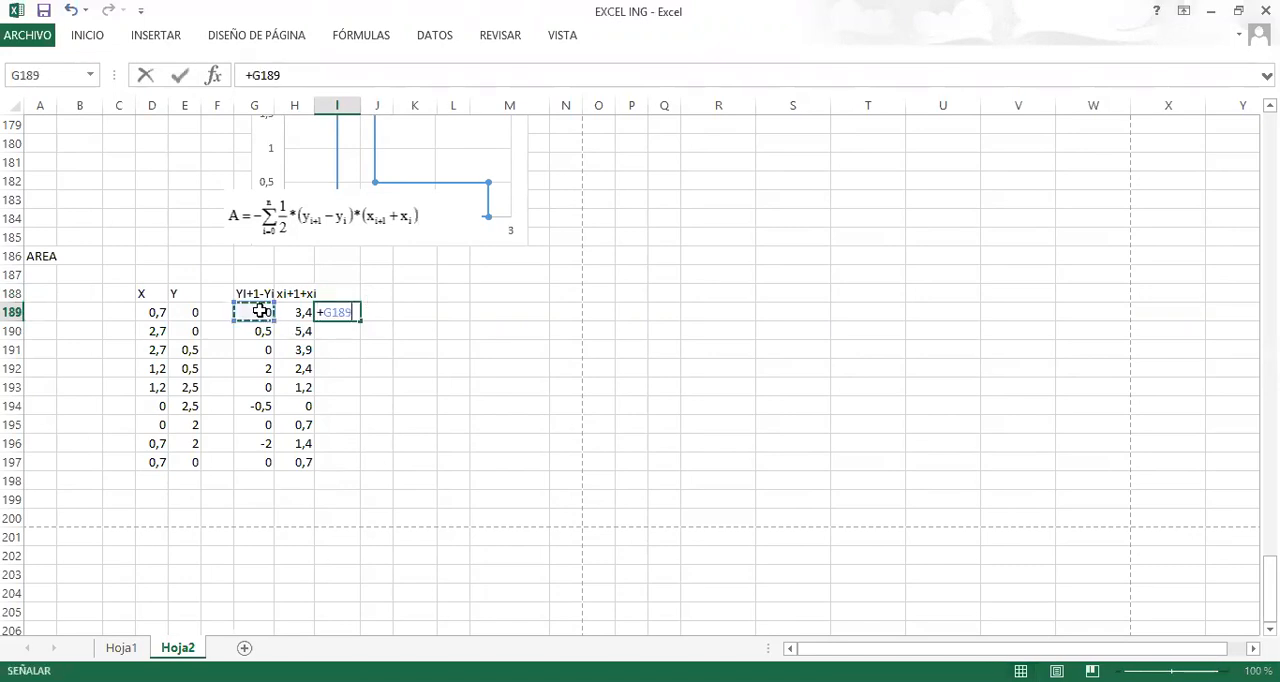
type("*")
left_click(291, 312)
key("Return")
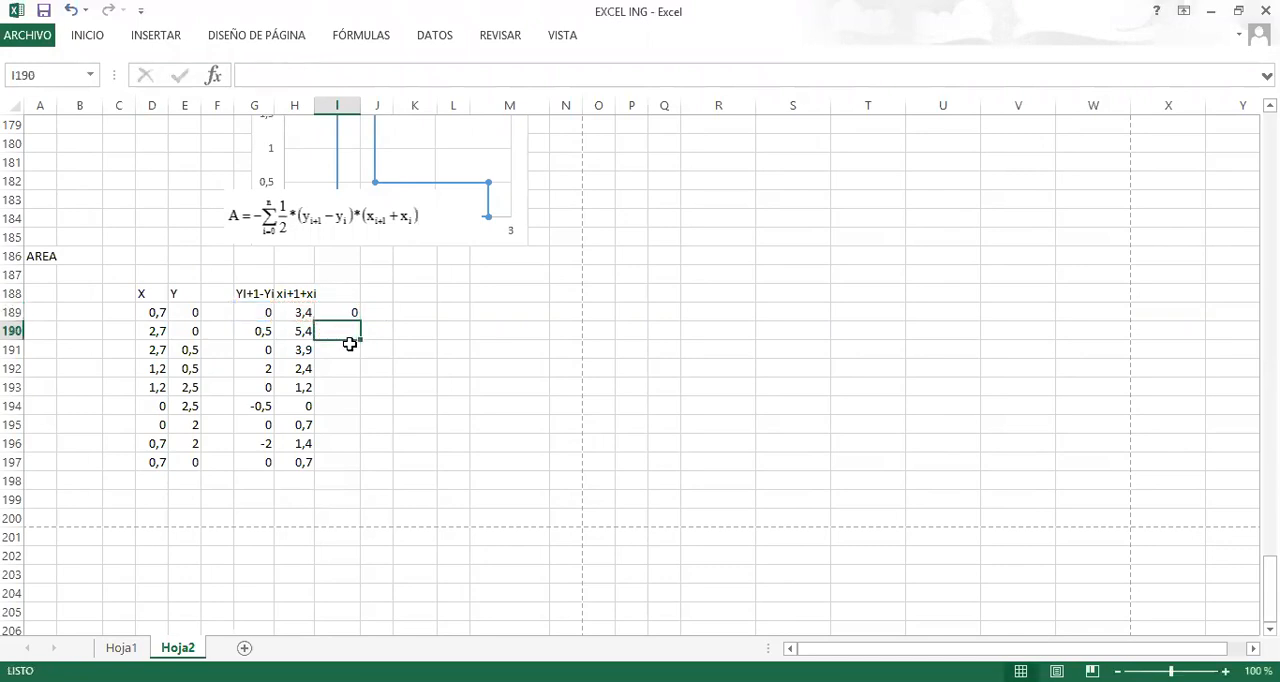
left_click(338, 314)
left_click_drag(360, 320, 359, 462)
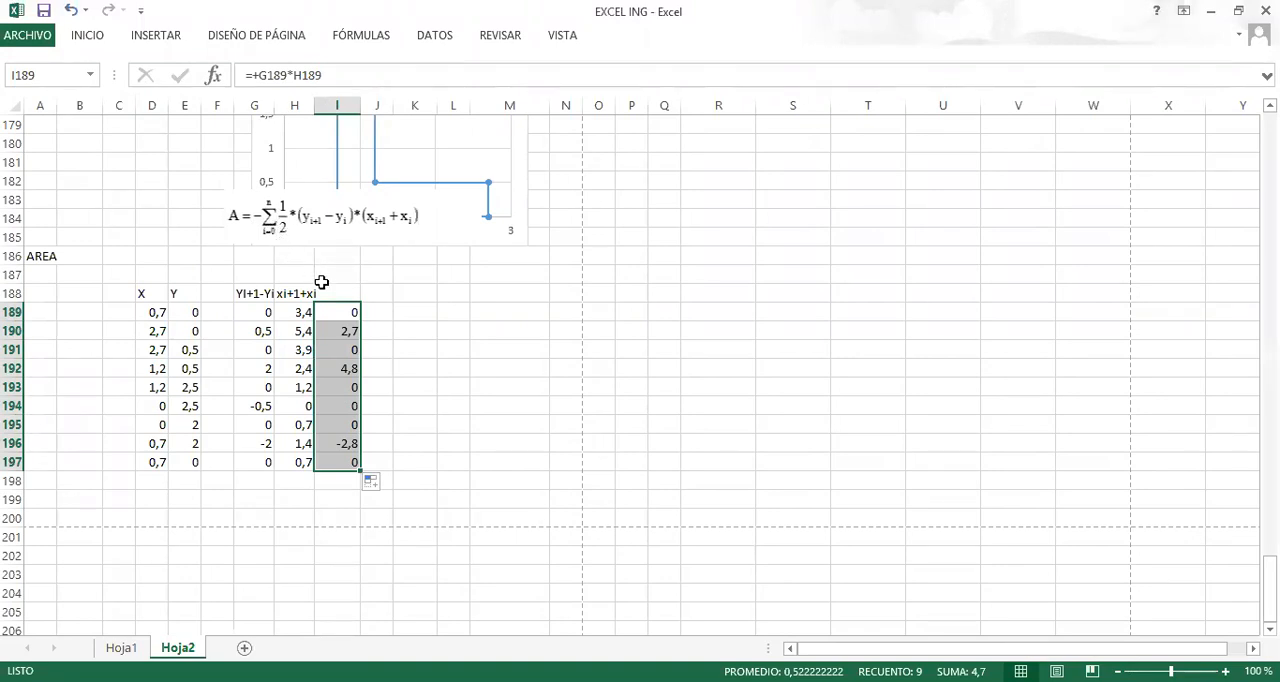
Total the product column in I198 with AutoSum.
scroll(323, 286, "up", 2)
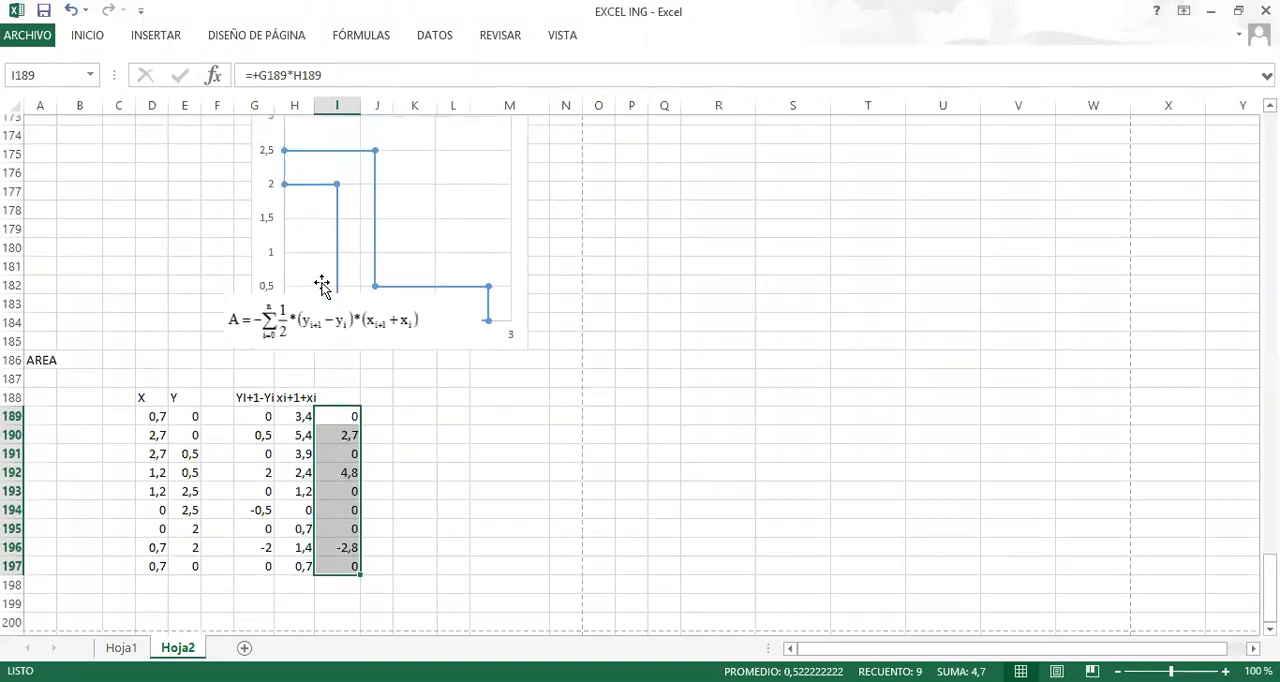
scroll(418, 430, "down", 1)
scroll(421, 434, "down", 1)
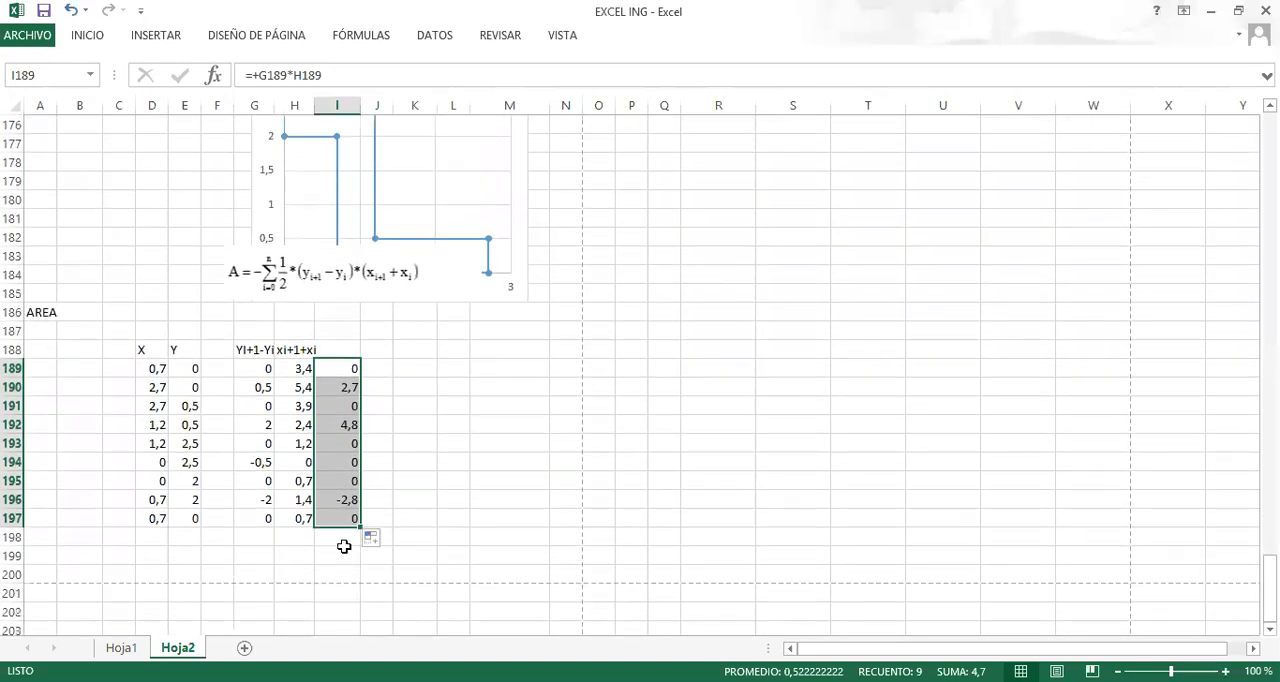
left_click(337, 537)
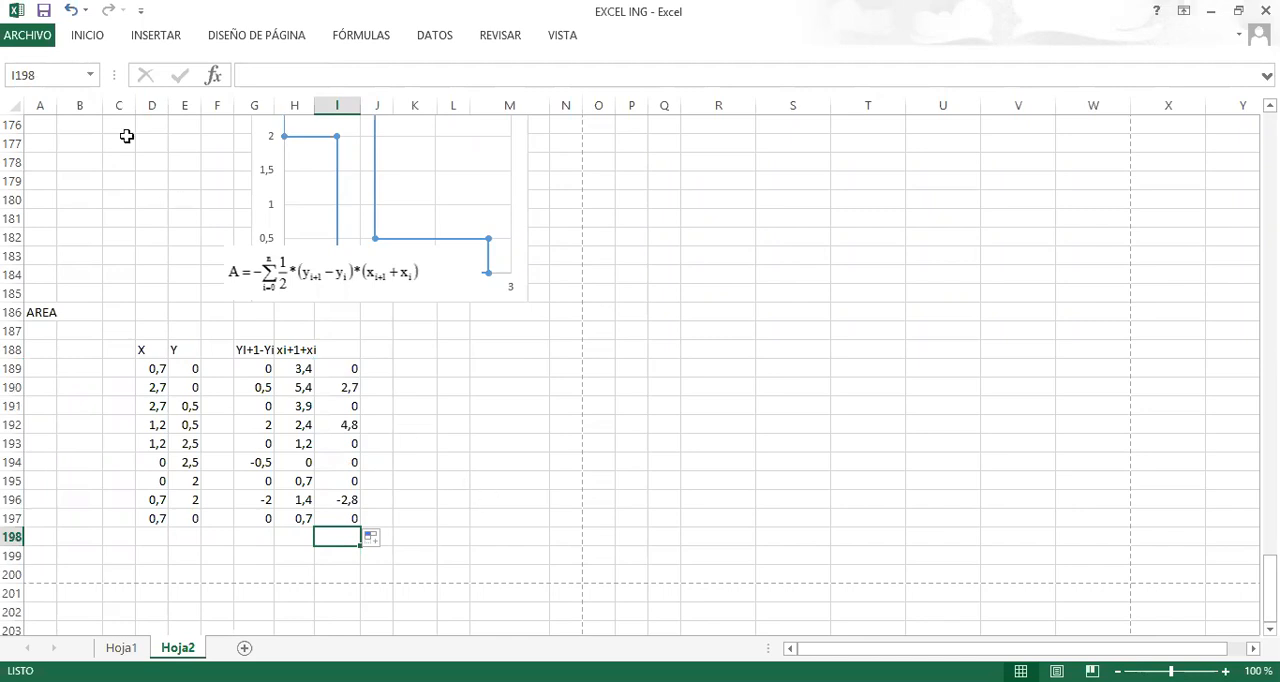
left_click(89, 40)
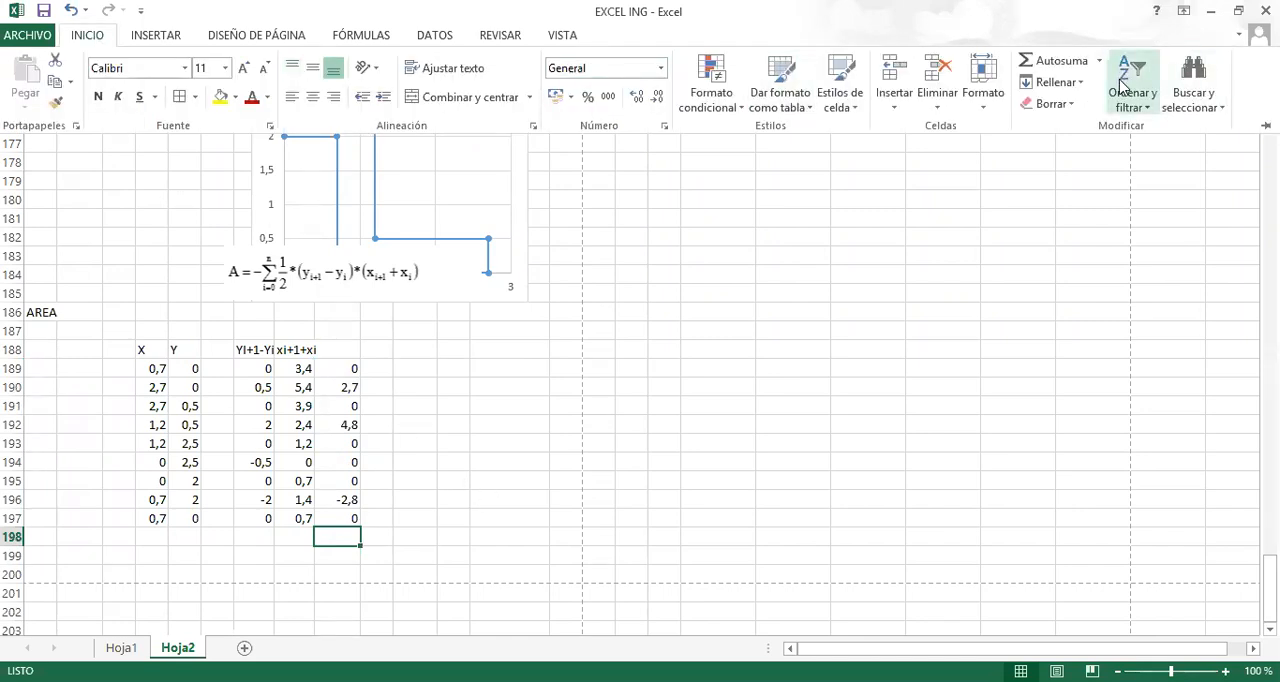
left_click(1045, 60)
key("Return")
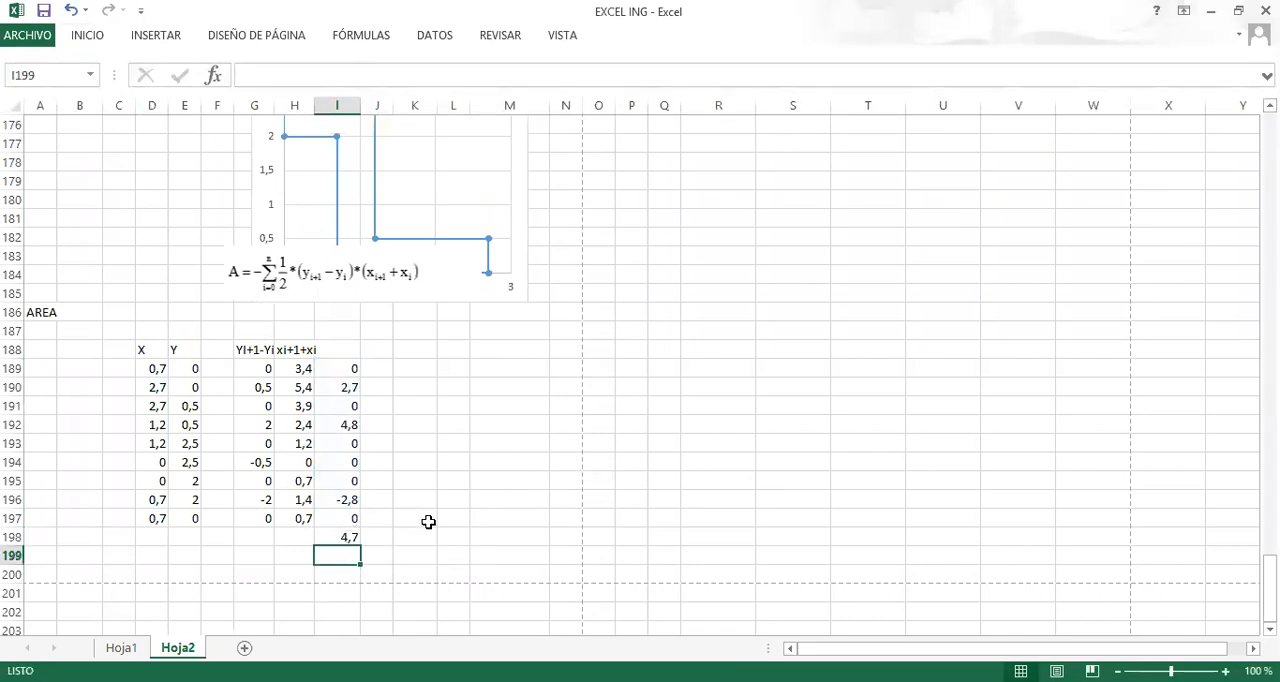
Move the area formula picture off the section chart to columns A–F above the AREA heading and shrink it to fit beside the chart.
scroll(428, 522, "down", 2)
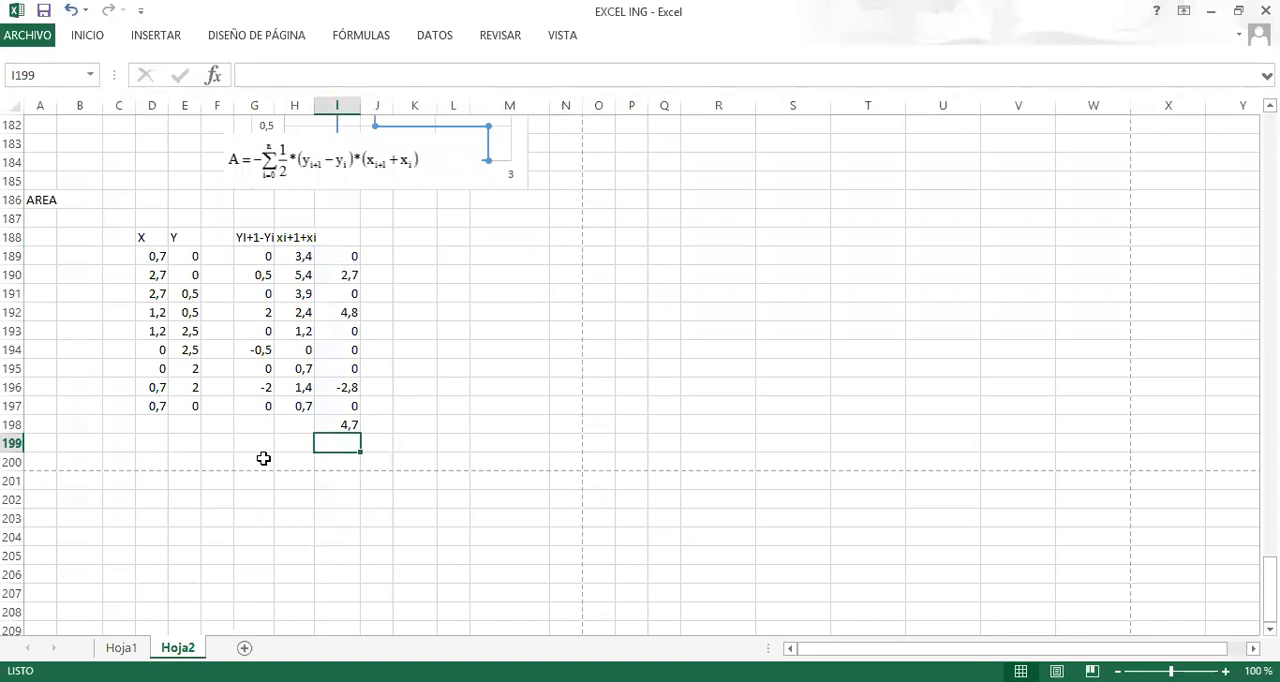
left_click(263, 459)
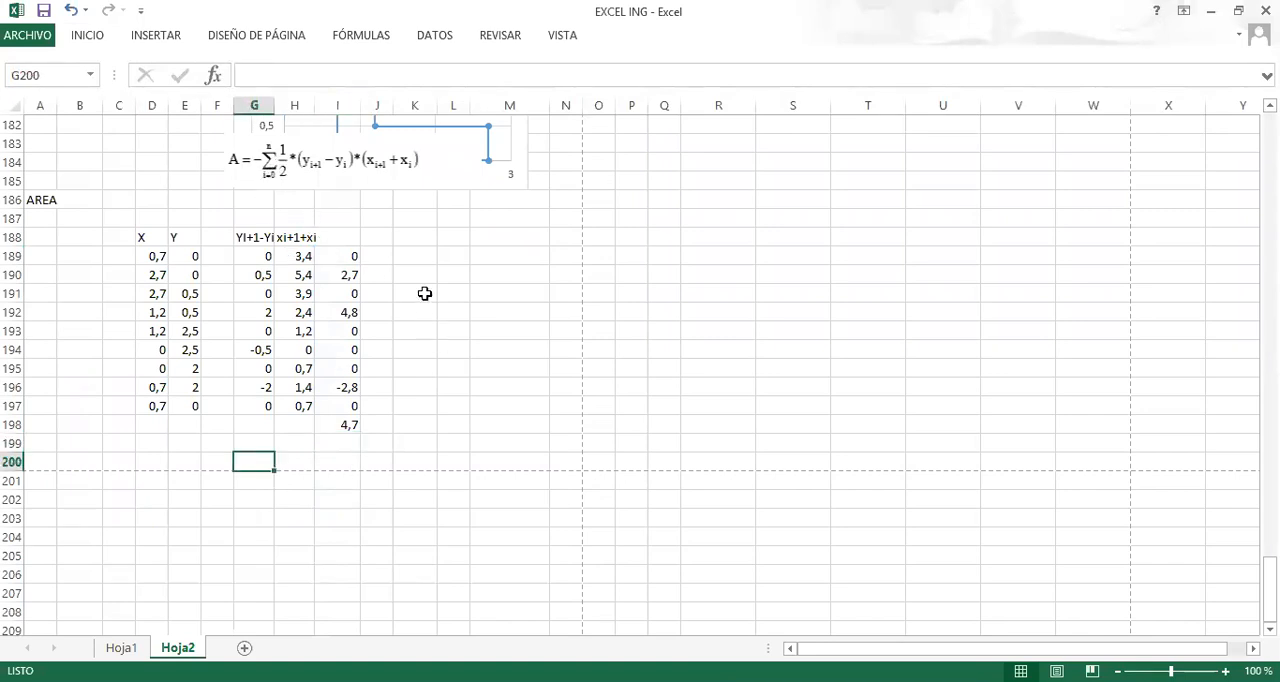
left_click_drag(336, 162, 161, 163)
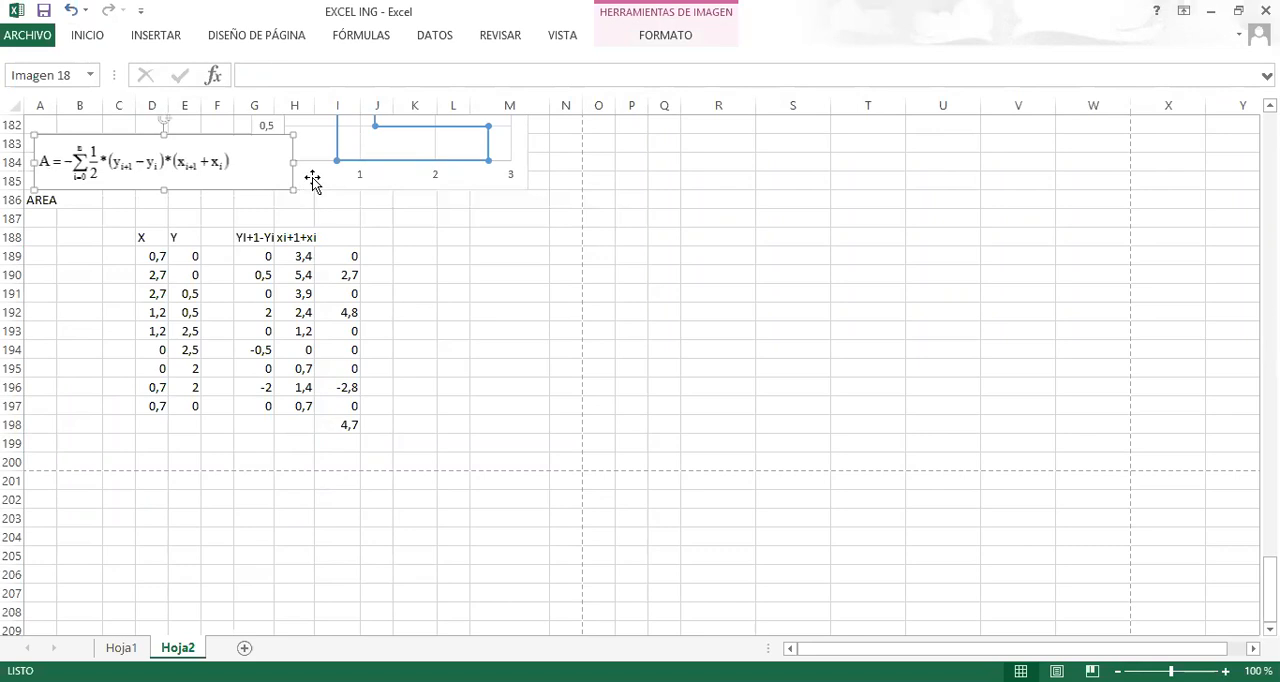
left_click_drag(292, 188, 238, 160)
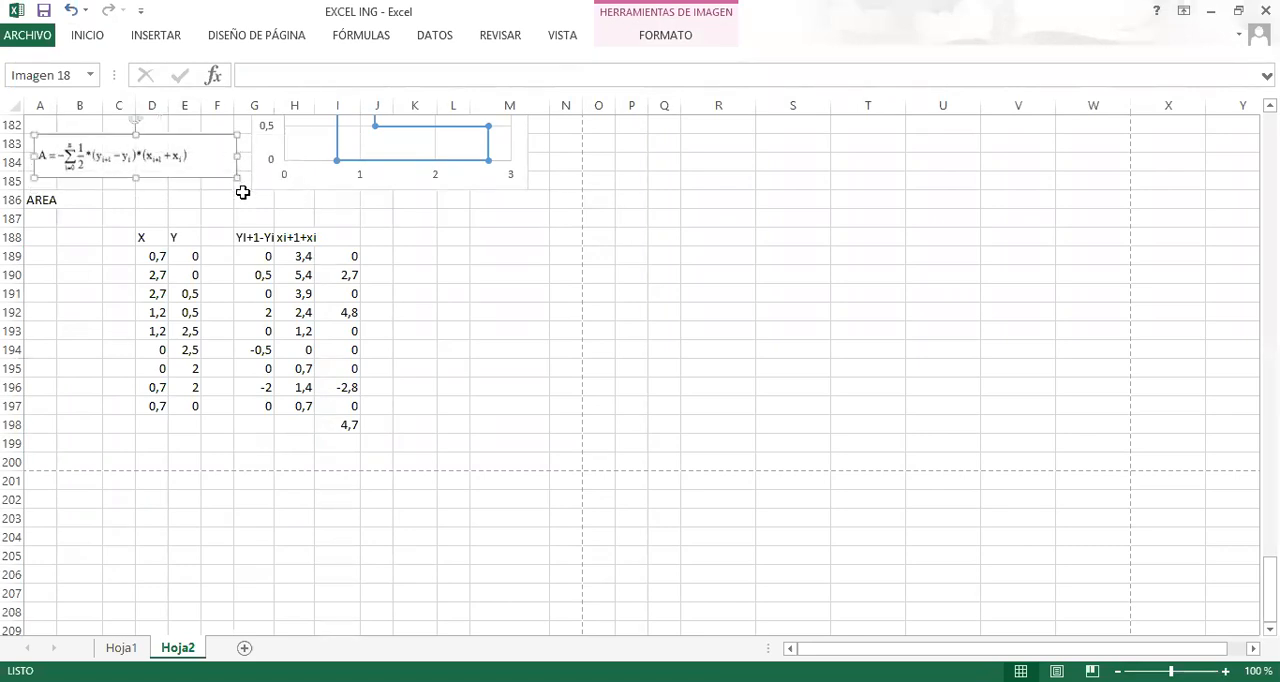
left_click(250, 200)
Enter the area label A= in H200 below the coordinate-method columns.
left_click(329, 447)
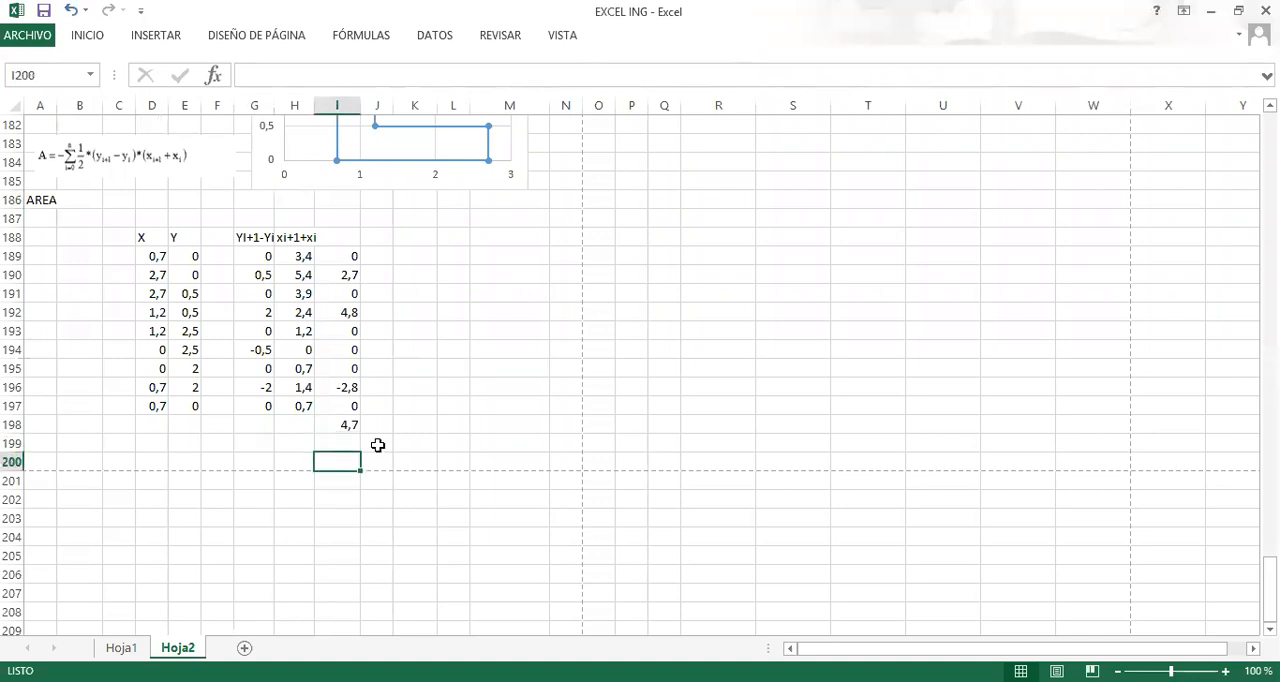
left_click(287, 465)
type("A")
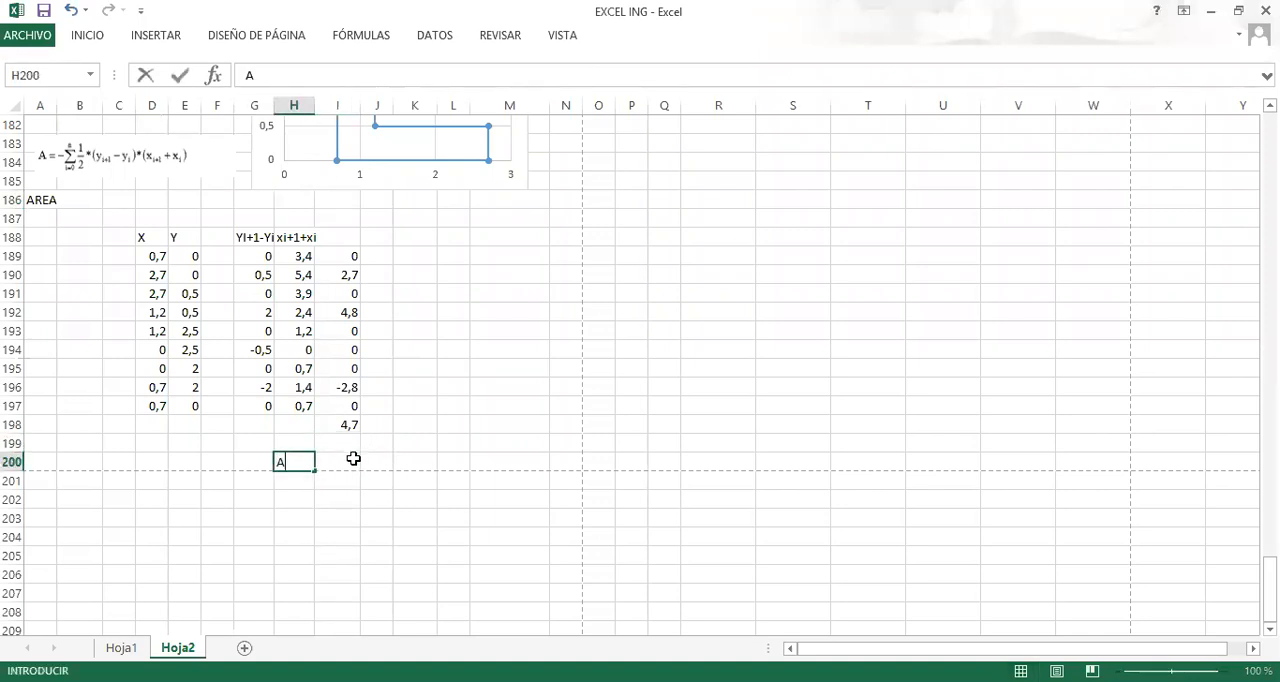
type("=")
key("Return")
Enter the area formula =+I198/2 in I200, following the one-half factor of the area equation.
left_click(353, 460)
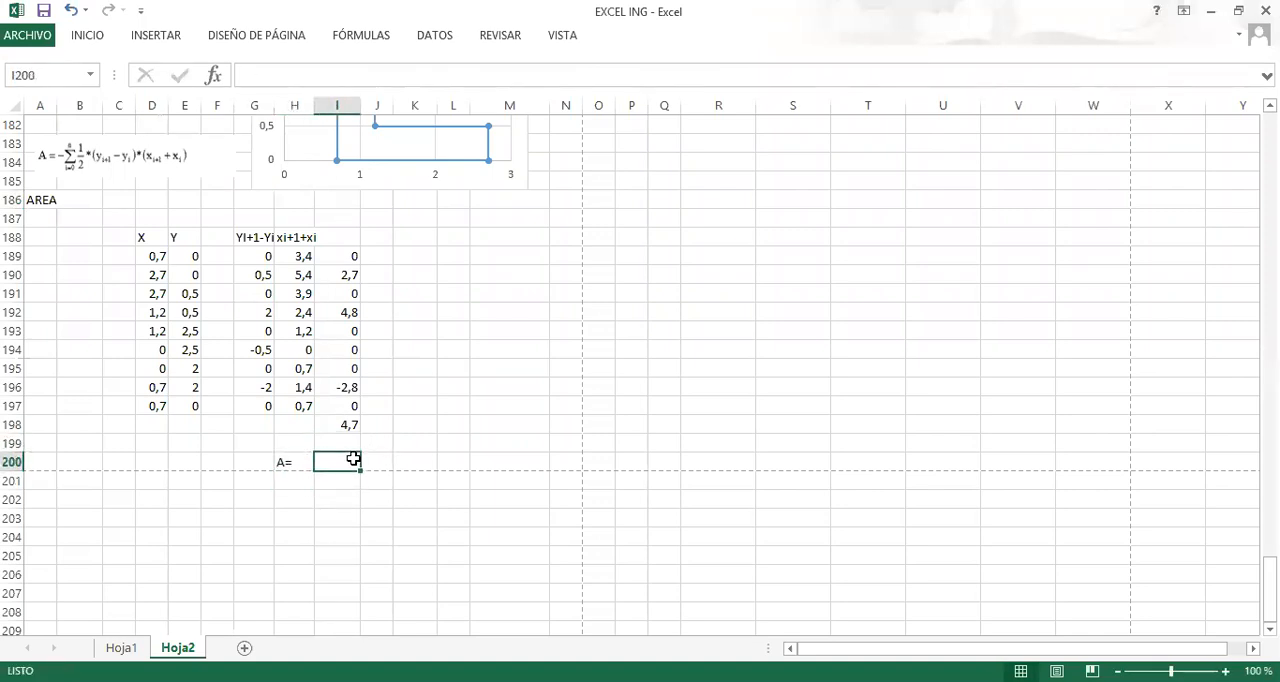
type("+")
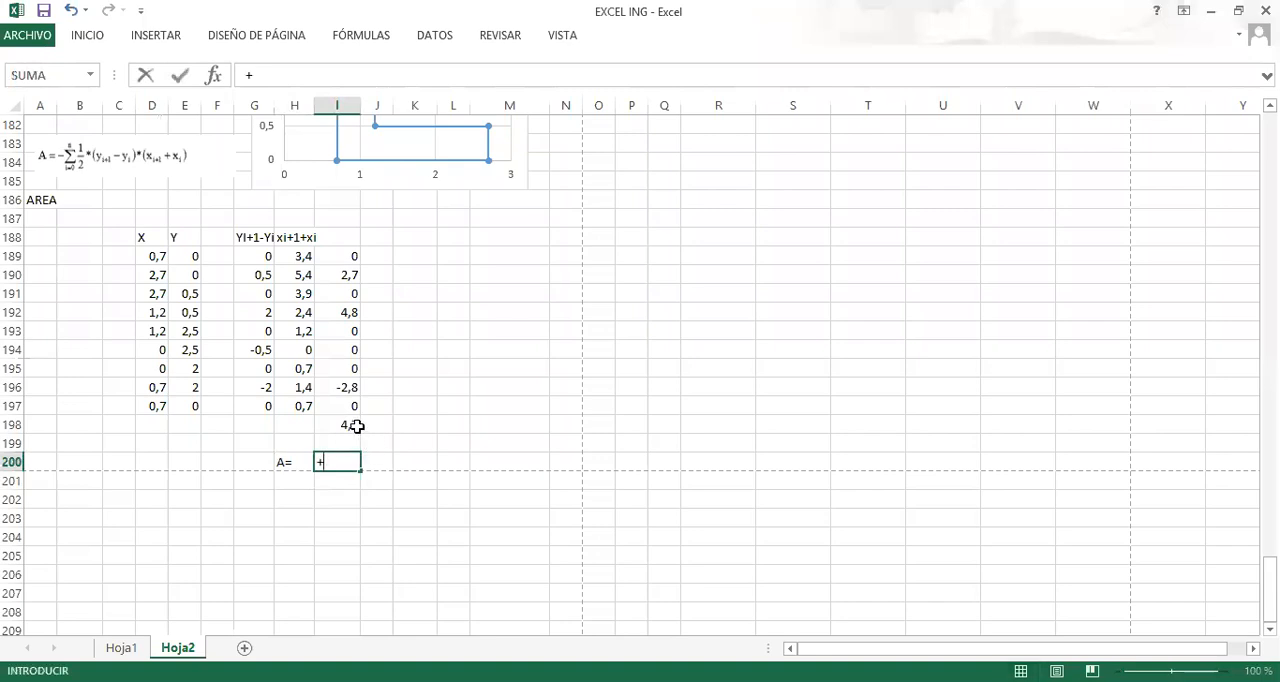
left_click(350, 424)
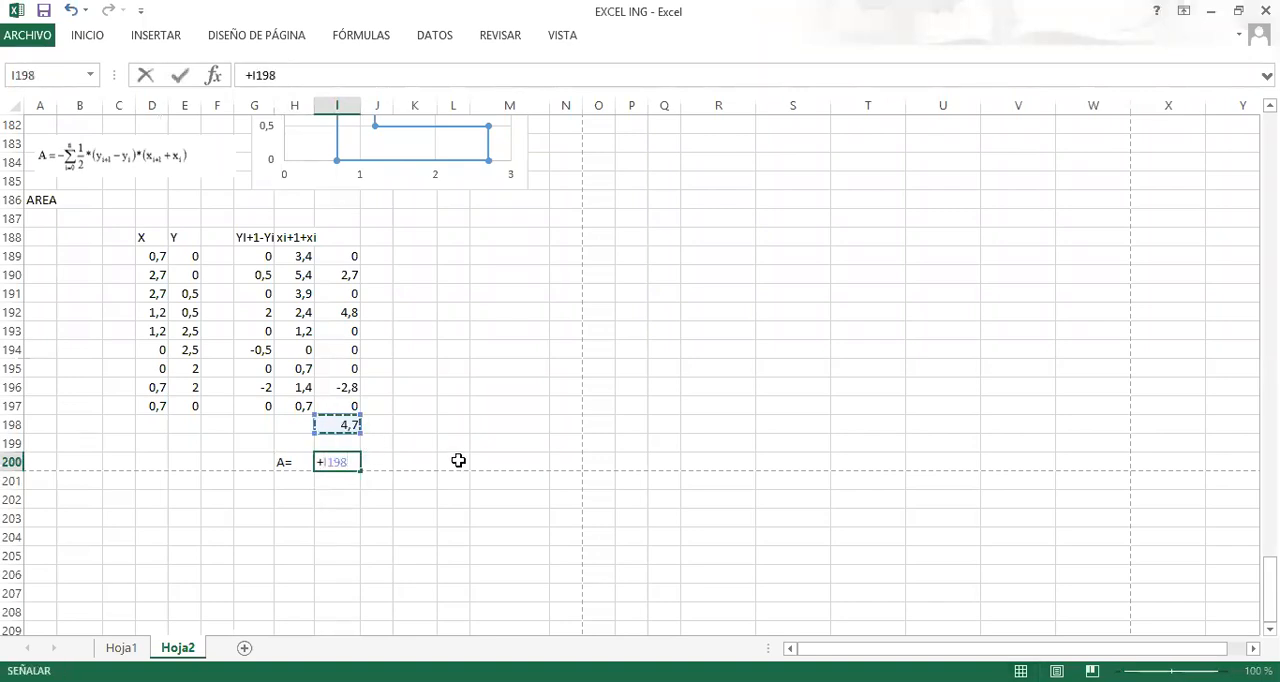
scroll(276, 270, "up", 1)
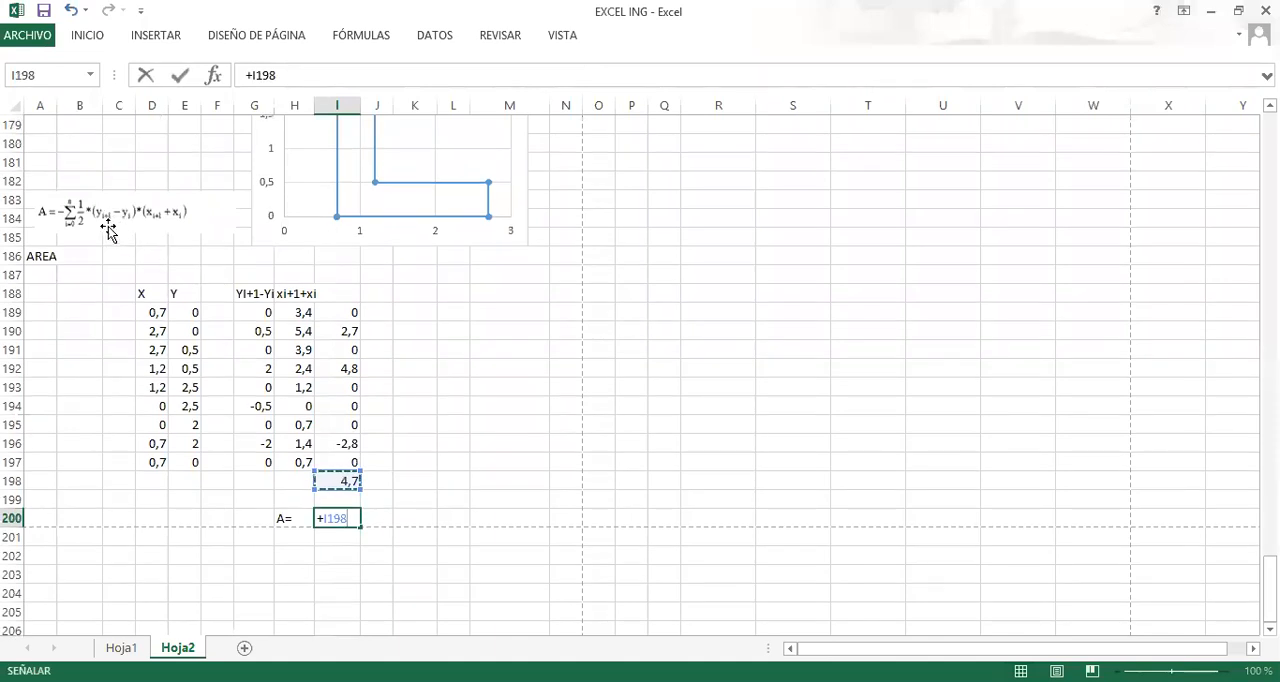
type("/2")
key("Return")
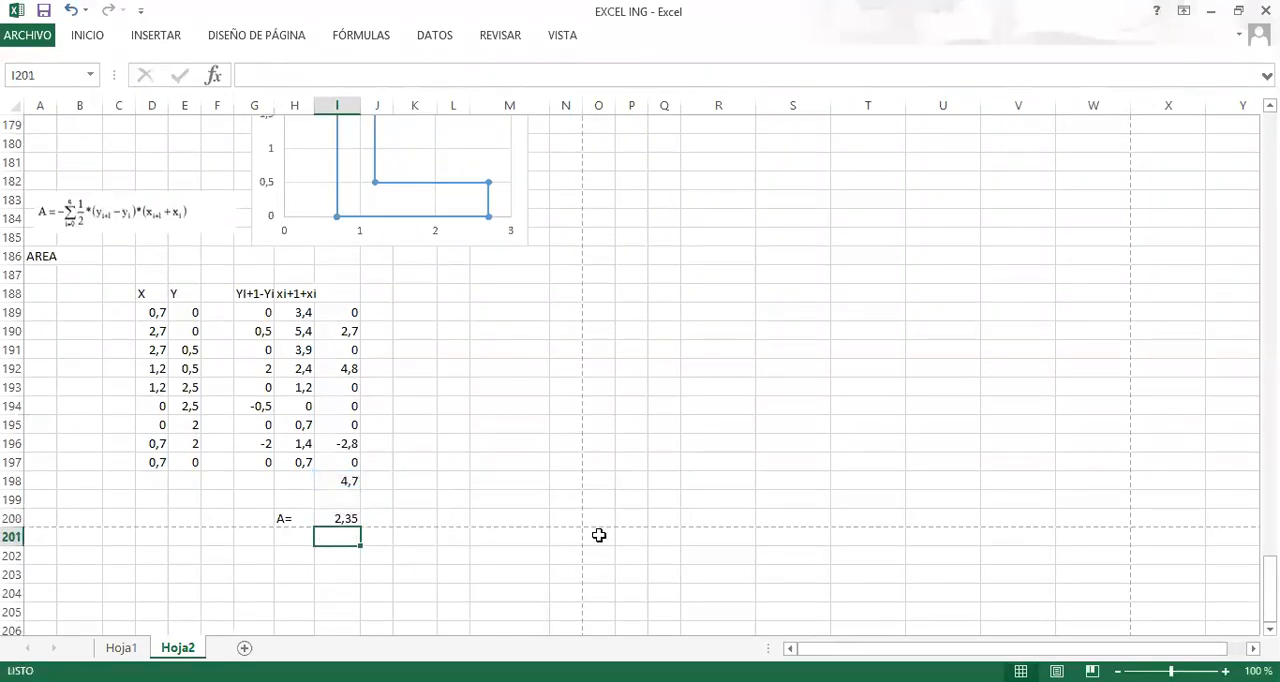
Compare the total area in G125 of the areas-method table with the coordinate-method area in I200.
scroll(484, 465, "up", 11)
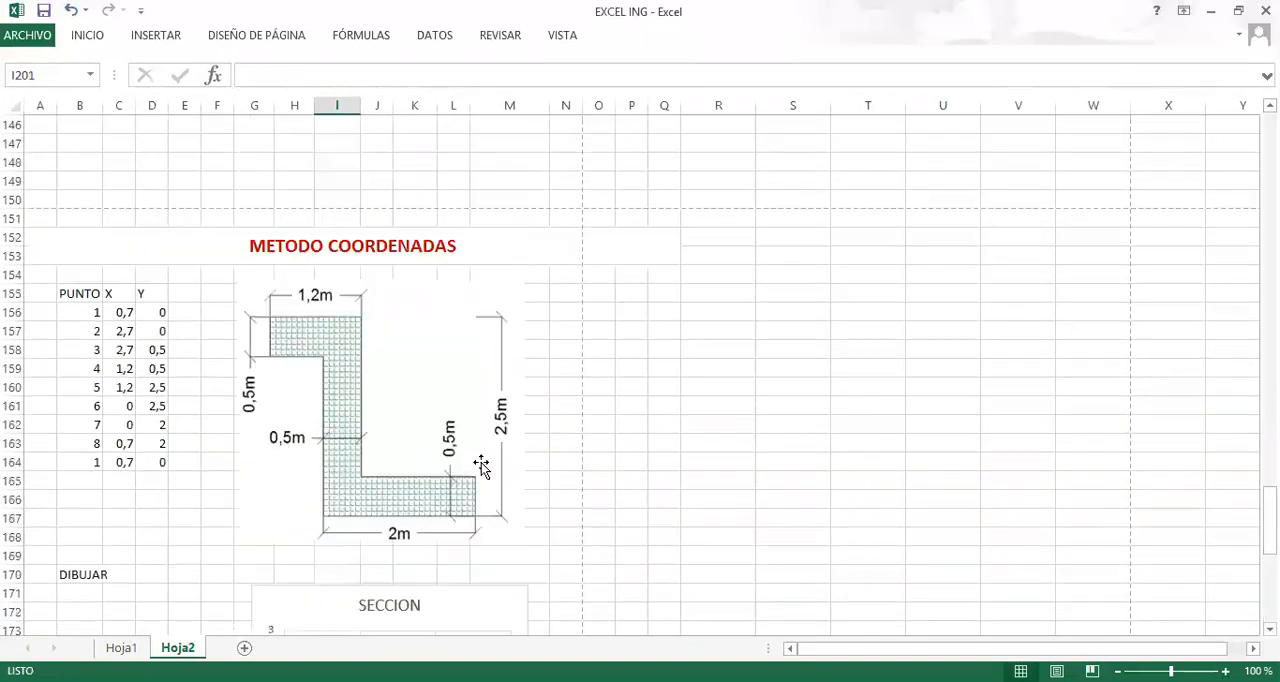
scroll(380, 320, "up", 9)
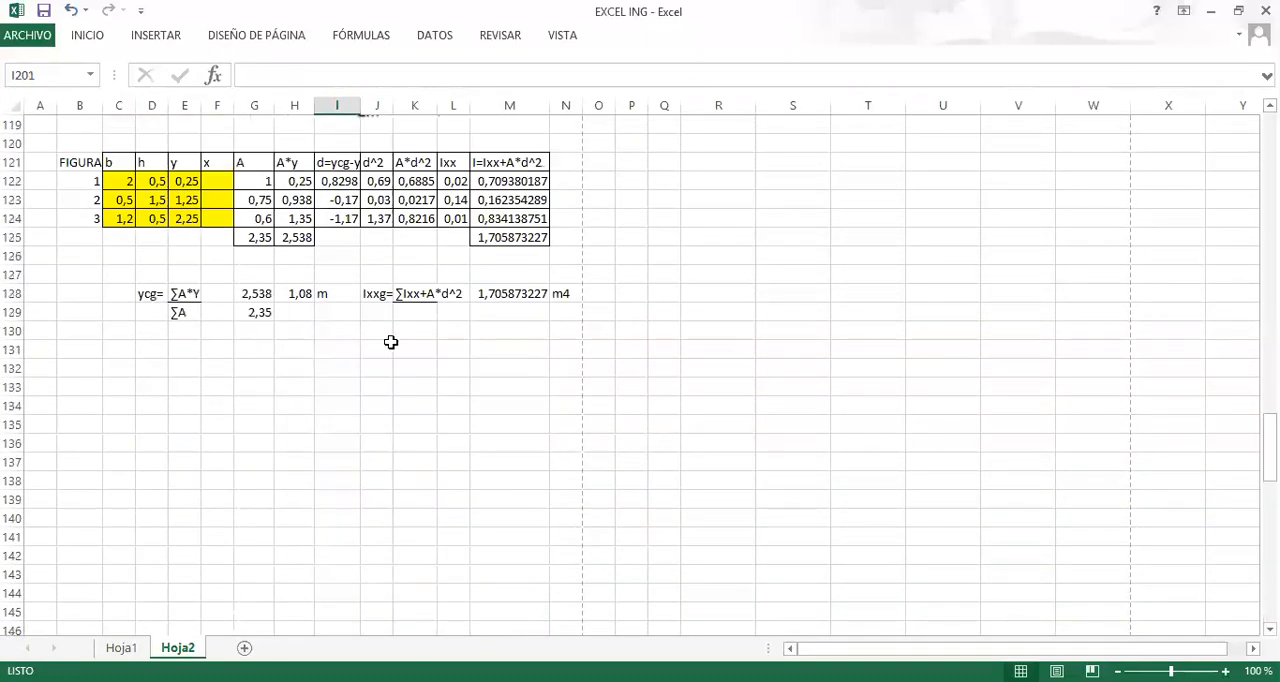
scroll(411, 374, "up", 1)
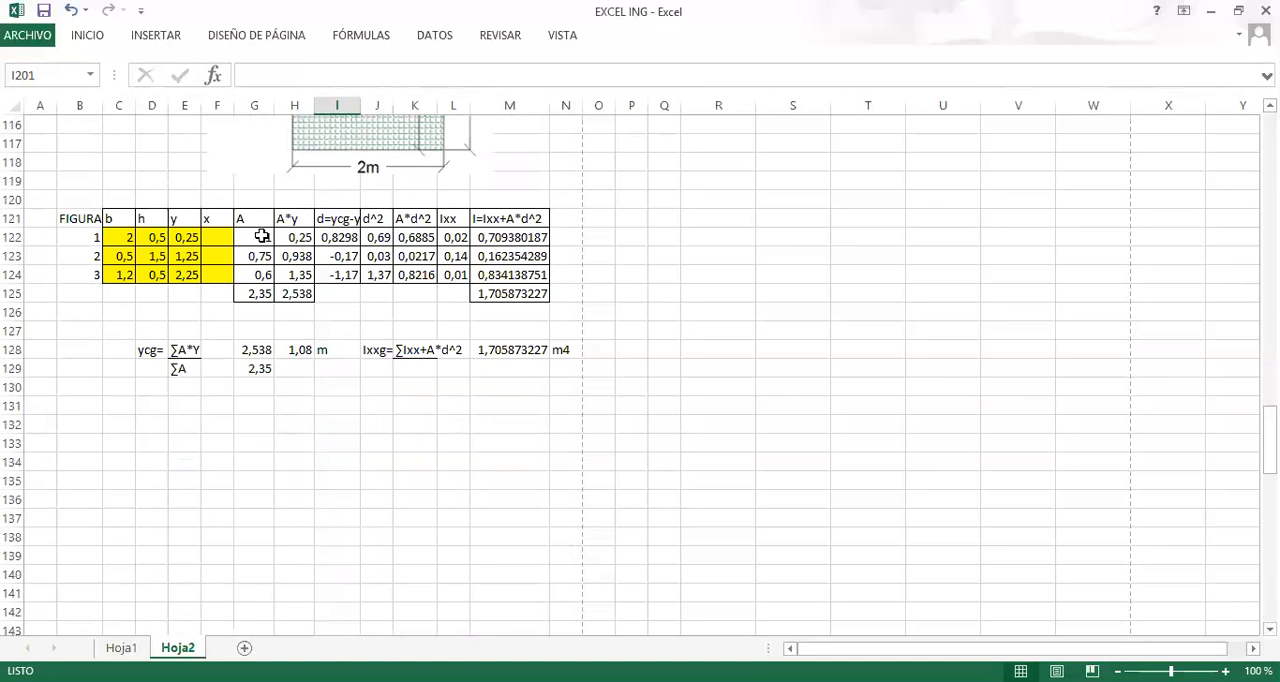
left_click(260, 294)
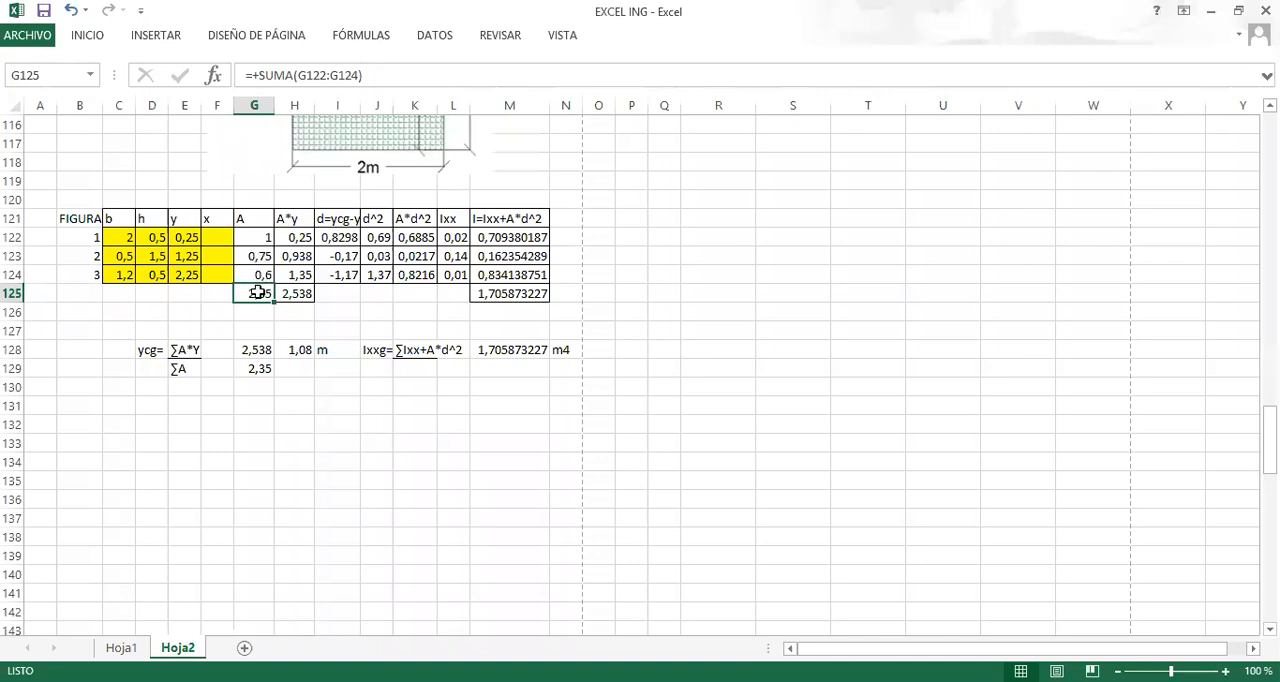
left_click(297, 323)
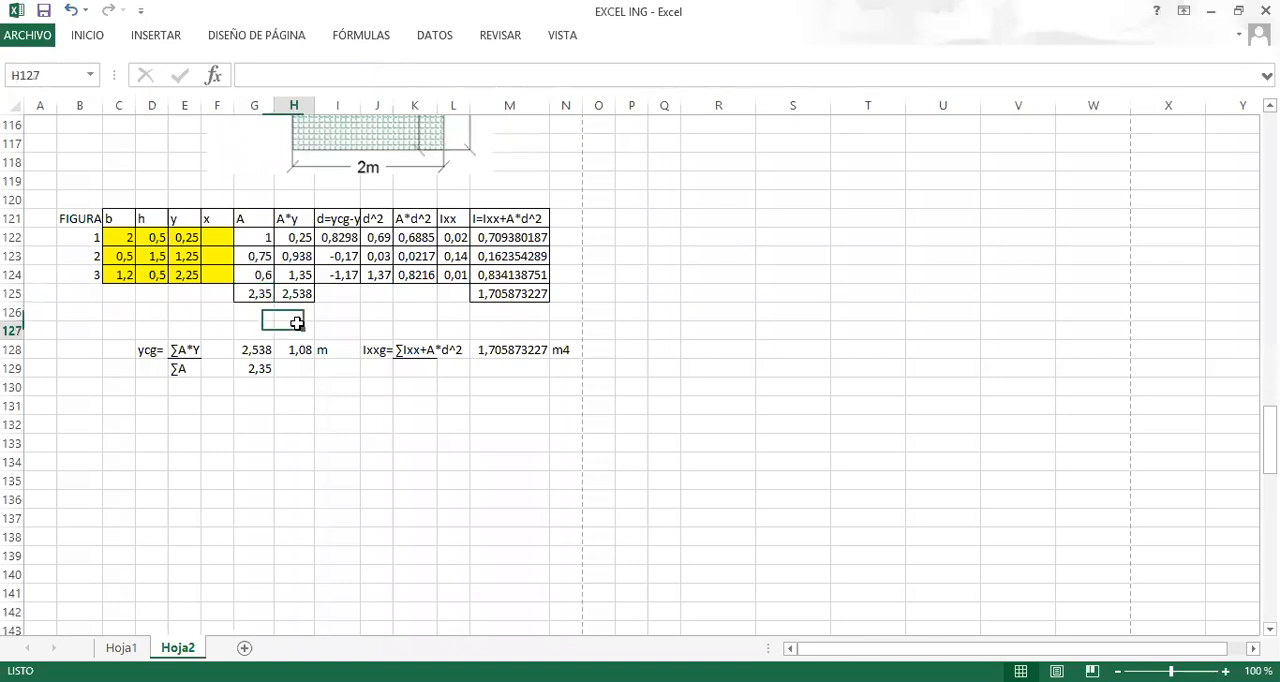
left_click(252, 296)
scroll(297, 310, "down", 3)
scroll(297, 310, "down", 20)
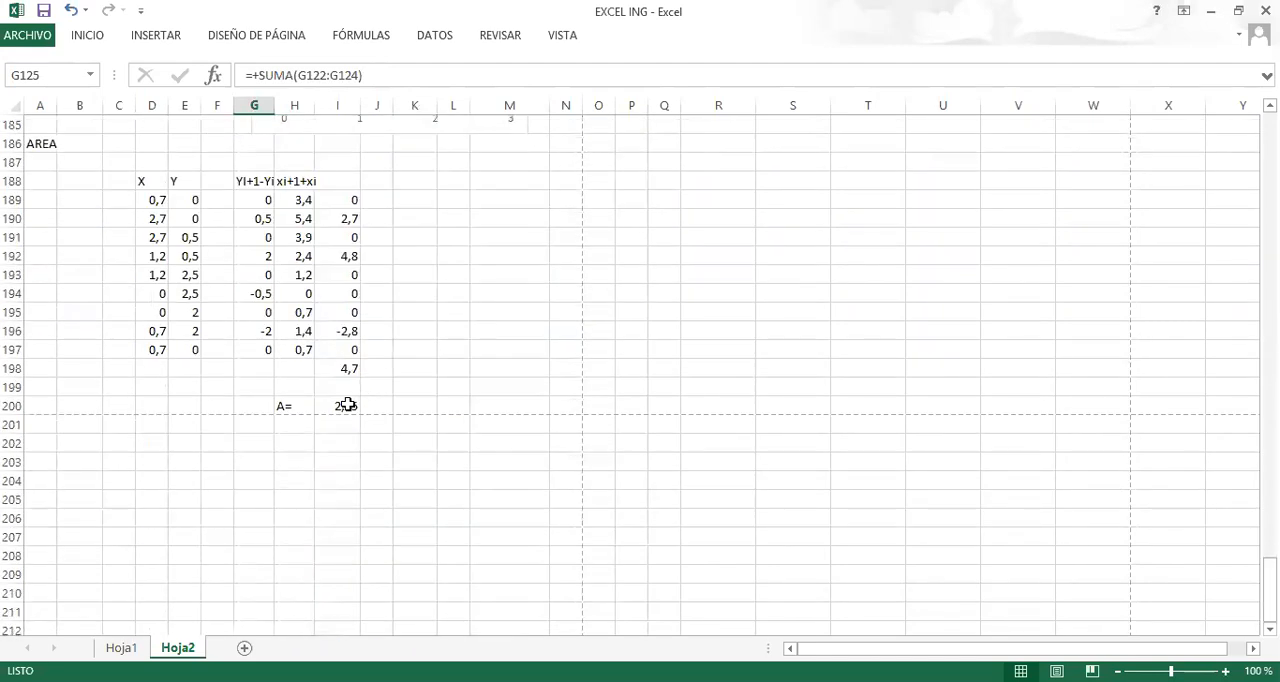
left_click(346, 404)
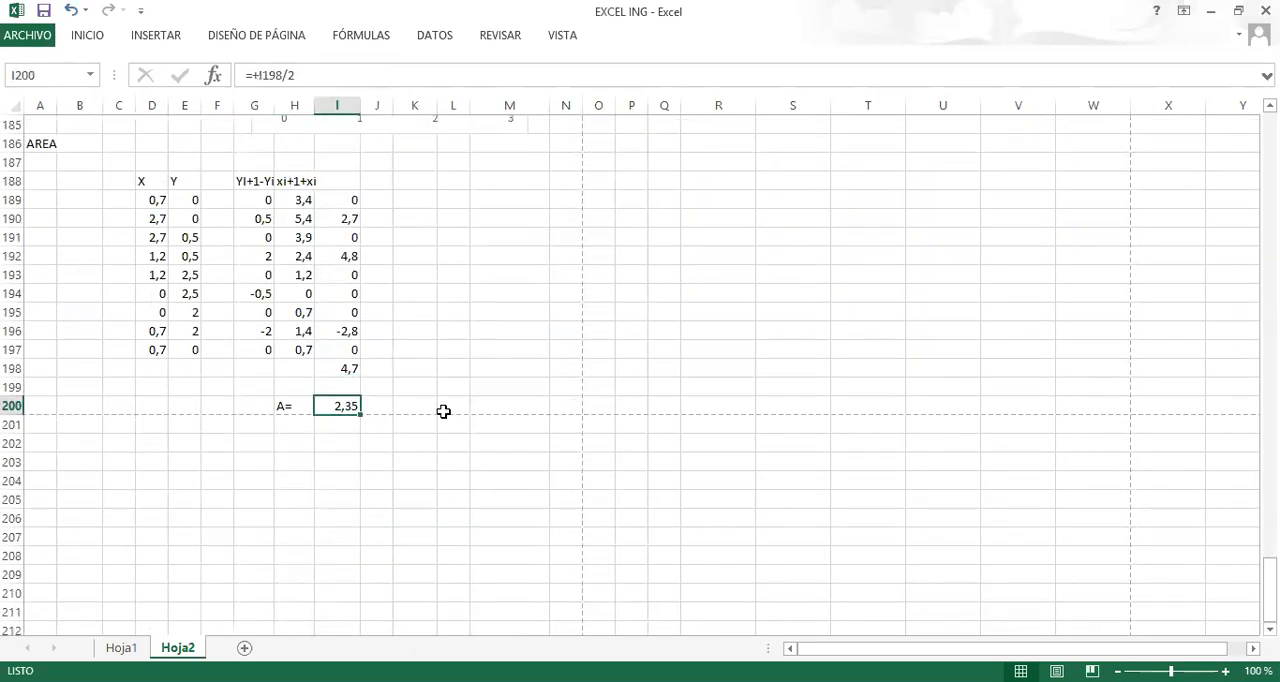
Review the area and centroid formulas on Hoja1 and relate them to the SECCION chart and coordinate columns on Hoja2.
left_click(342, 184)
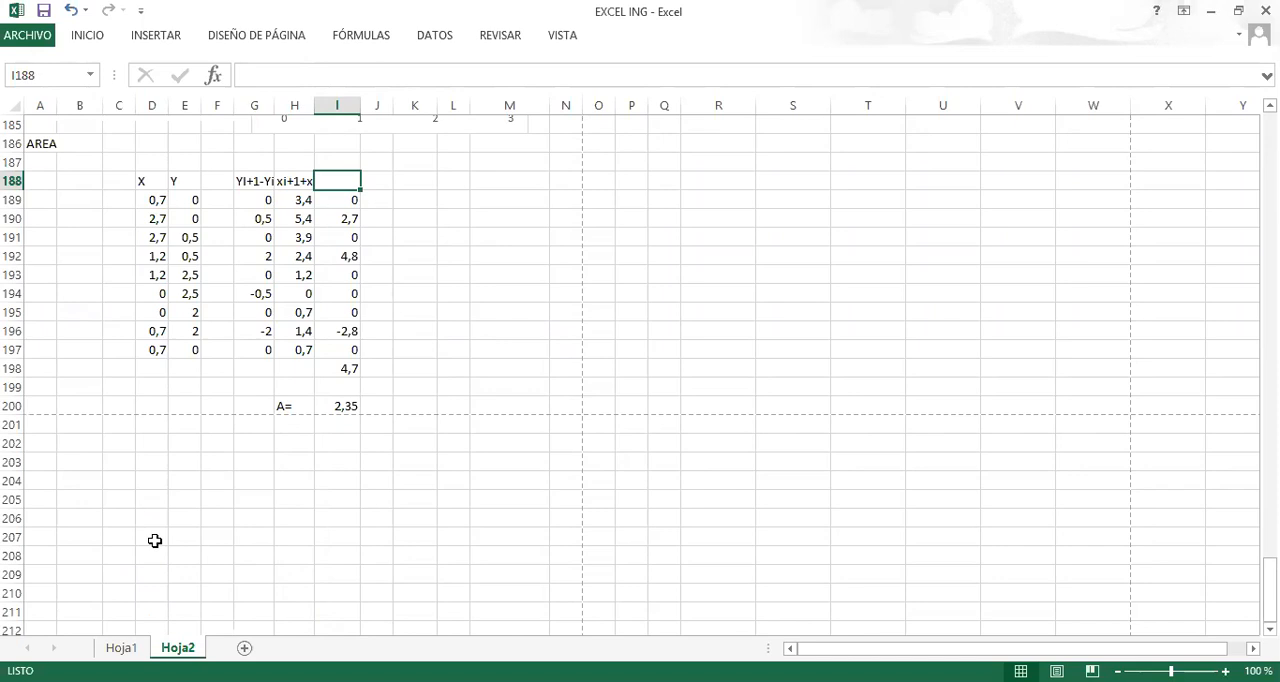
left_click(122, 648)
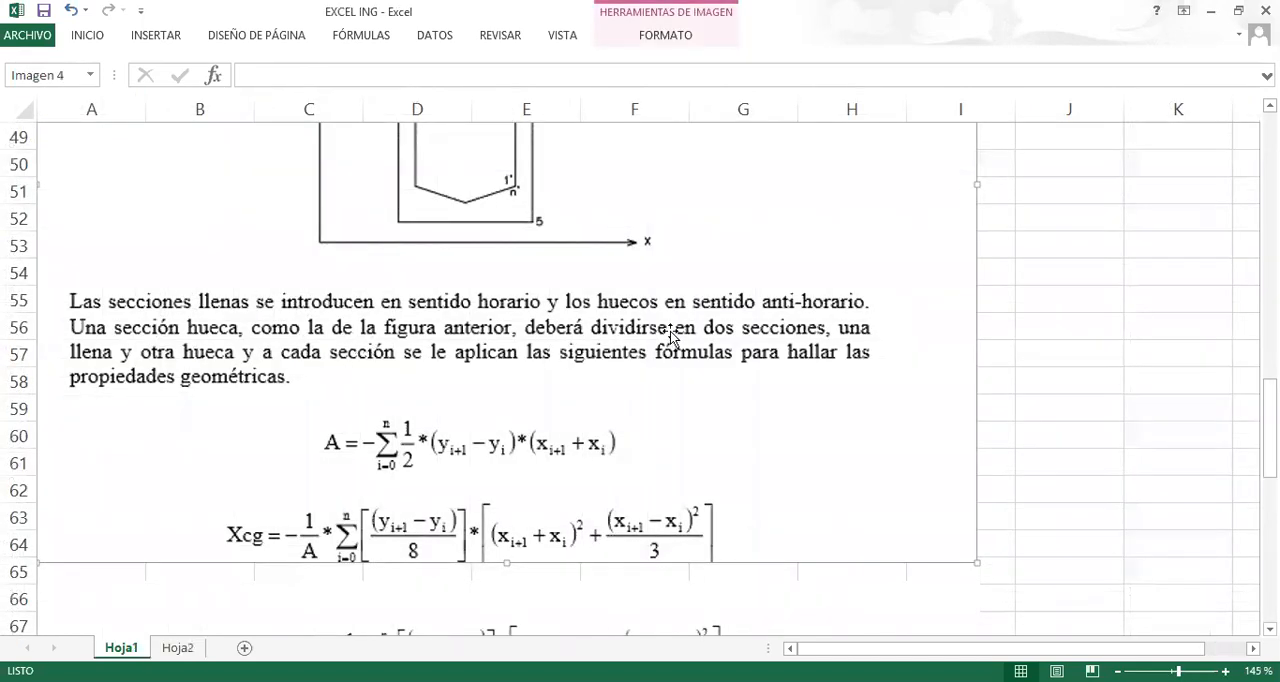
scroll(554, 312, "down", 8)
scroll(525, 331, "up", 5)
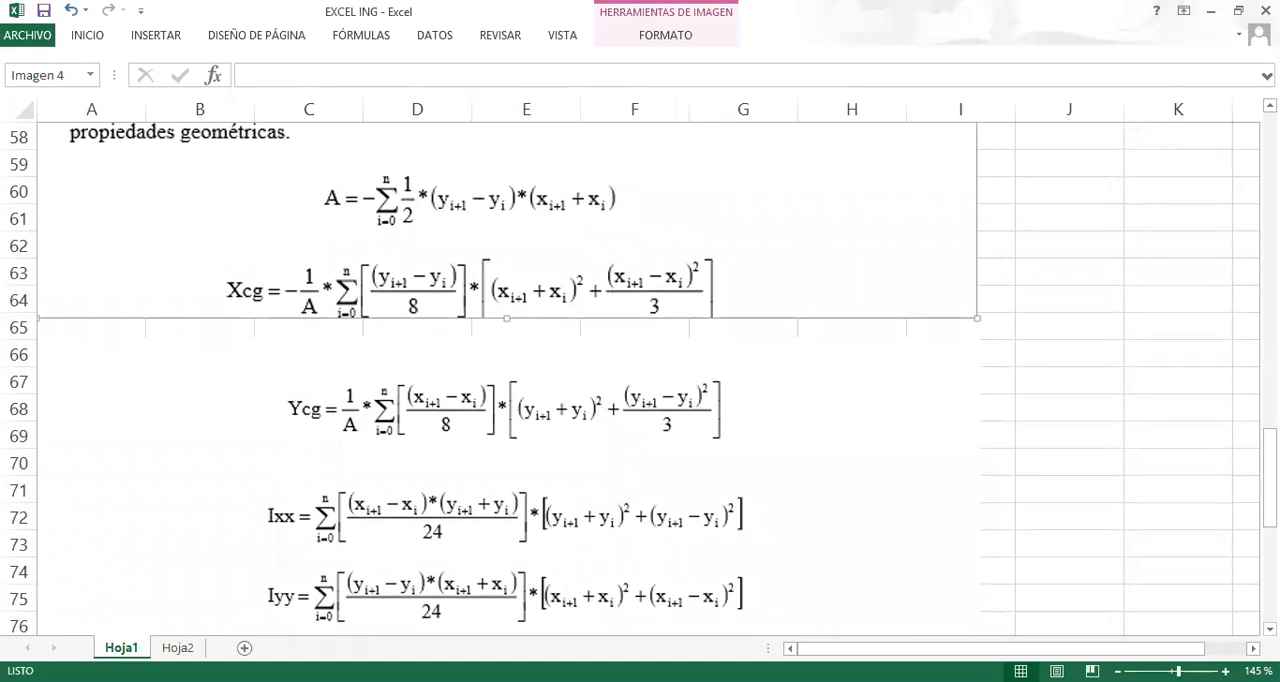
left_click(177, 648)
scroll(343, 469, "up", 3)
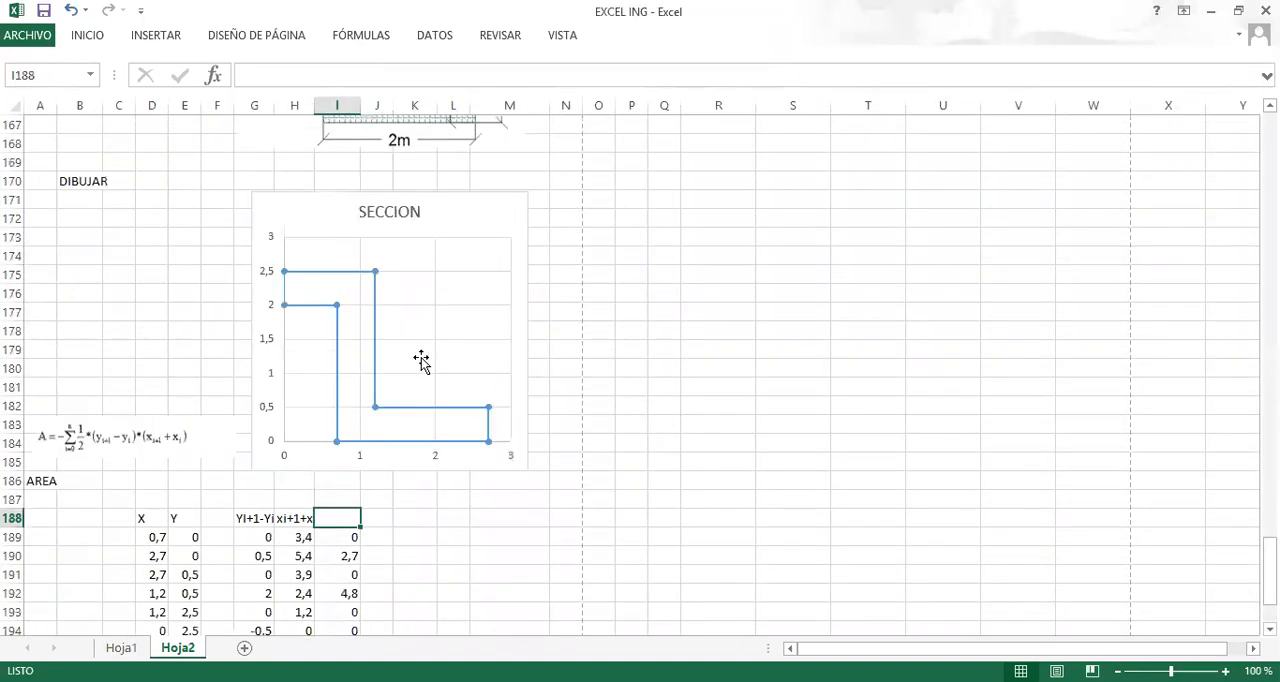
scroll(289, 500, "down", 2)
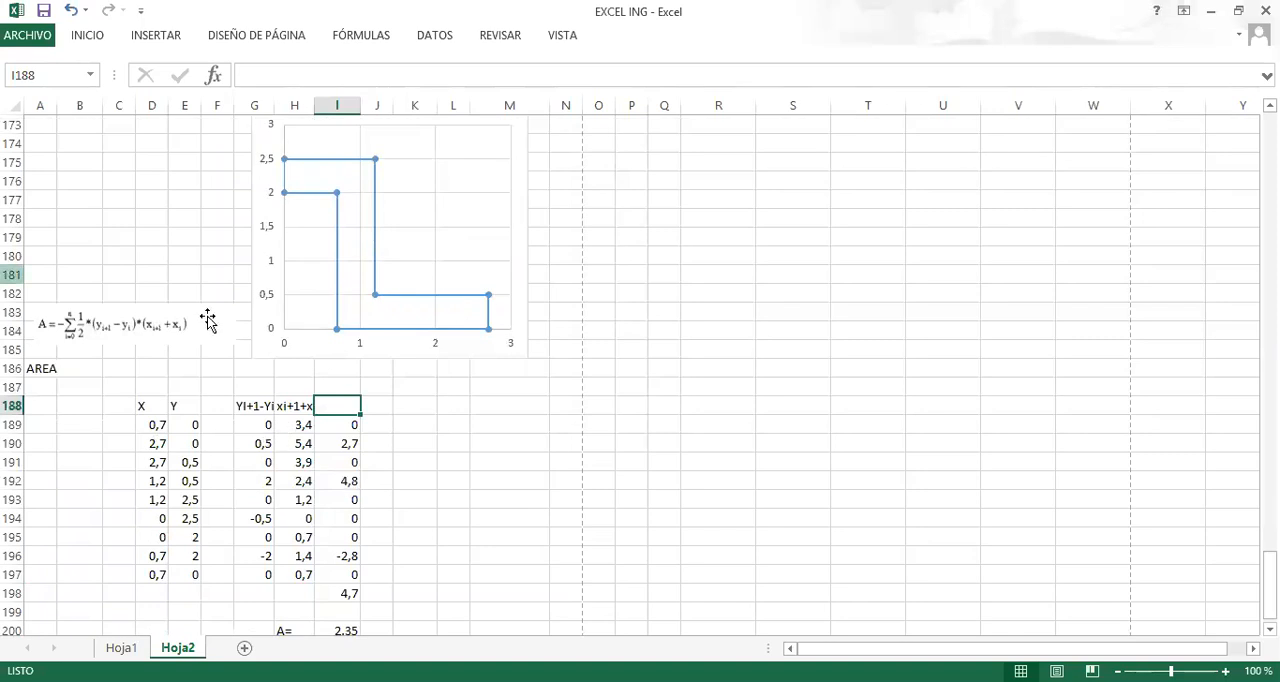
scroll(391, 455, "down", 2)
scroll(409, 477, "up", 4)
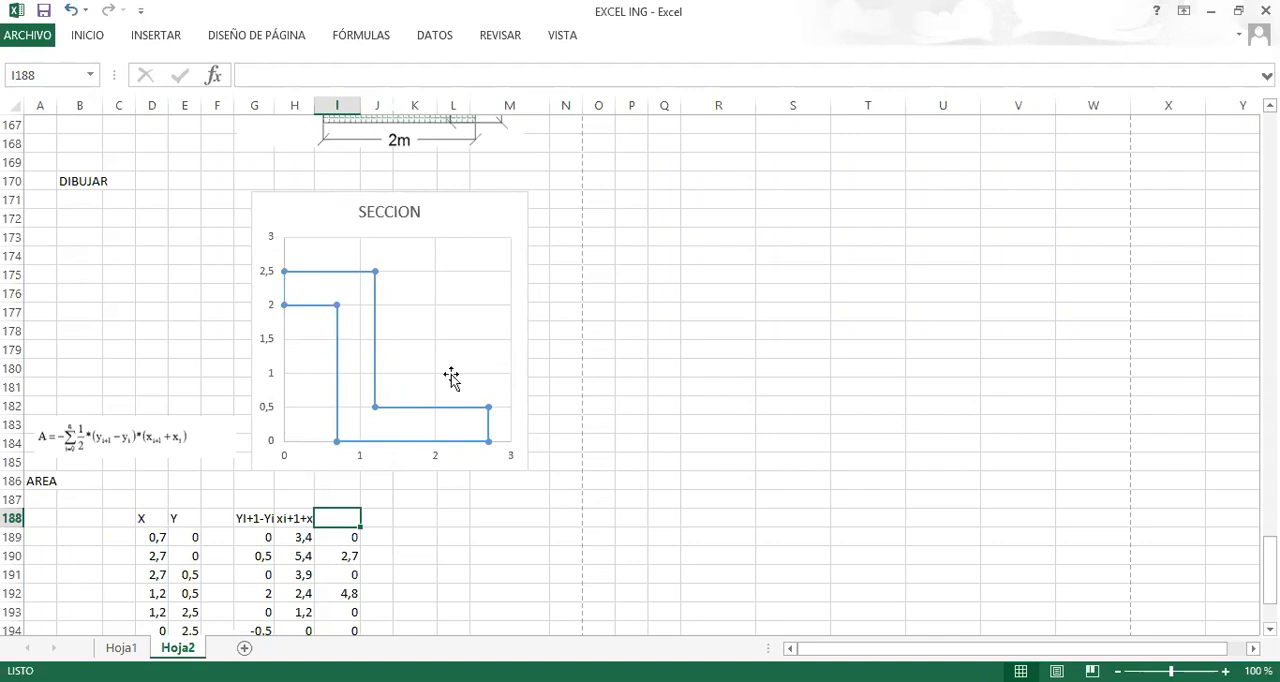
scroll(386, 401, "down", 1)
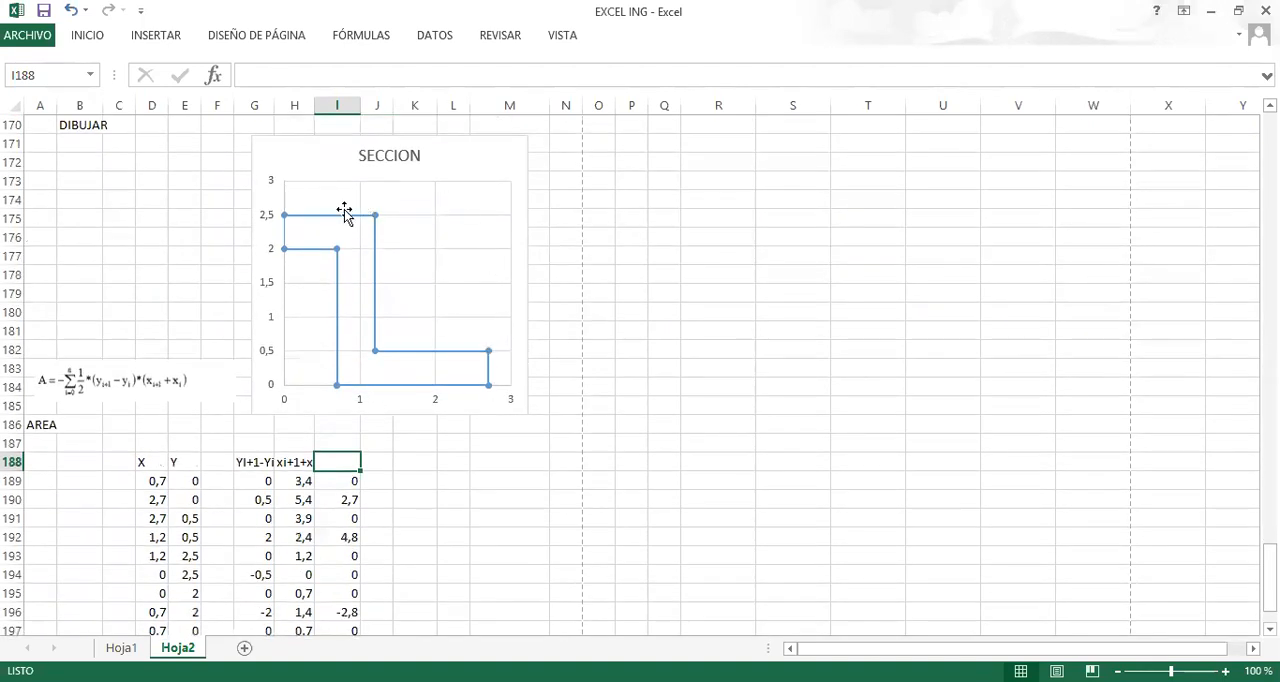
Enter the unit m2 in J200 beside the coordinate-method area.
scroll(358, 280, "down", 3)
left_click(297, 517)
left_click(340, 537)
left_click(376, 518)
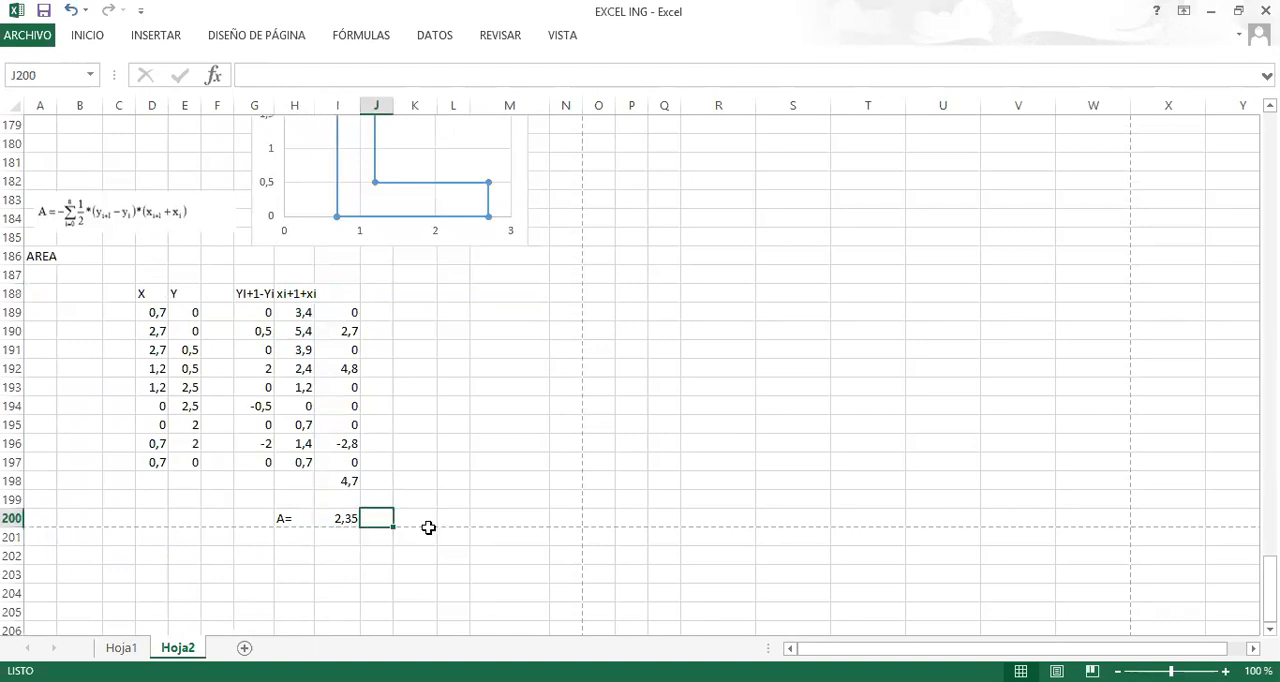
type("m2")
key("Return")
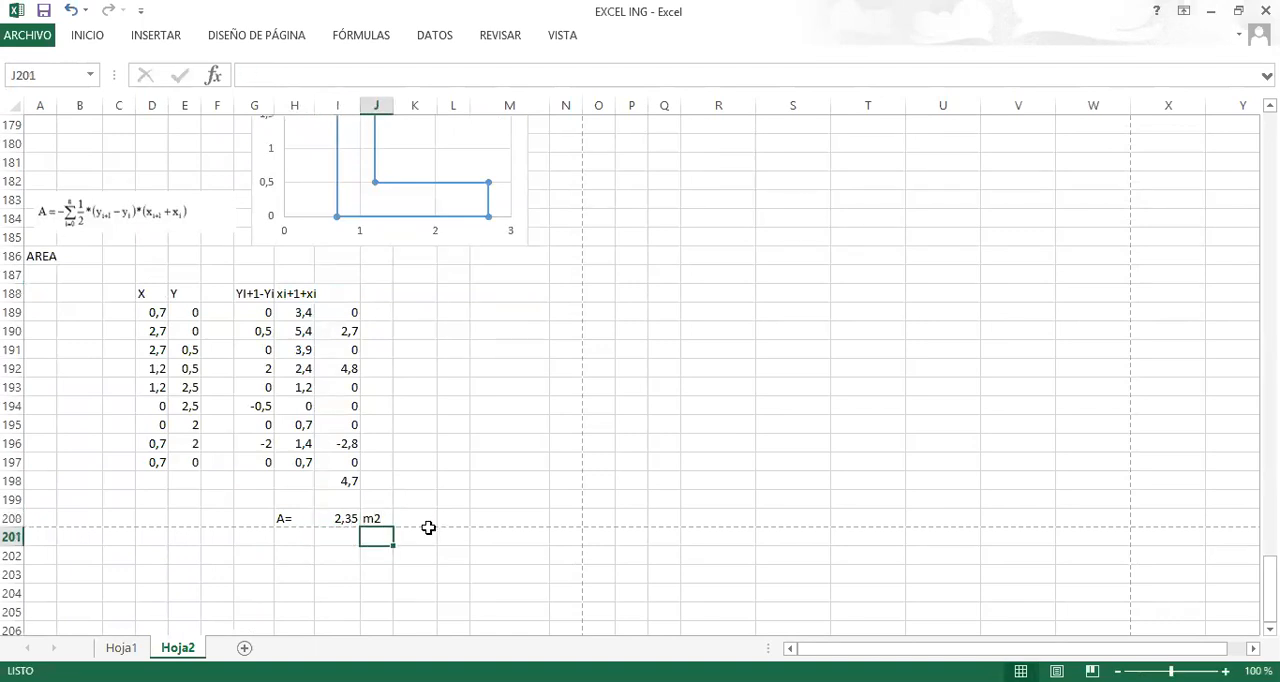
Examine the coordinates-method figure and its direction rule for solid sections and holes on Hoja1, together with the property formulas.
left_click(338, 291)
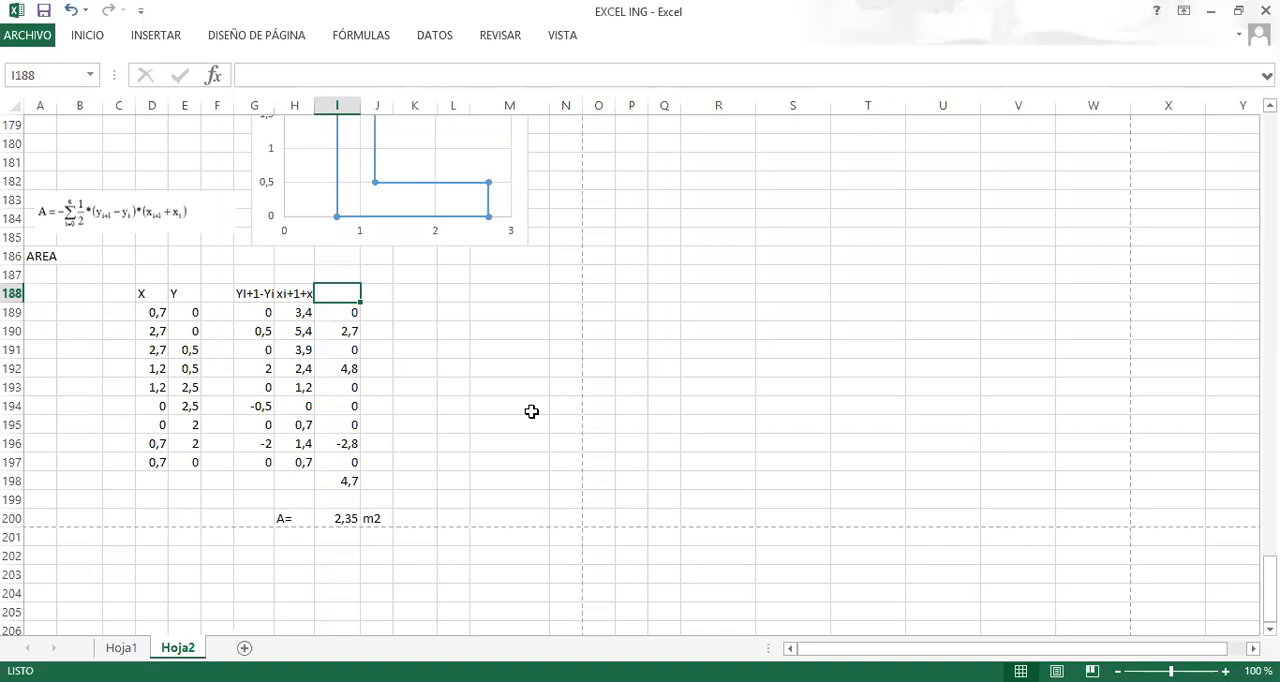
left_click(121, 647)
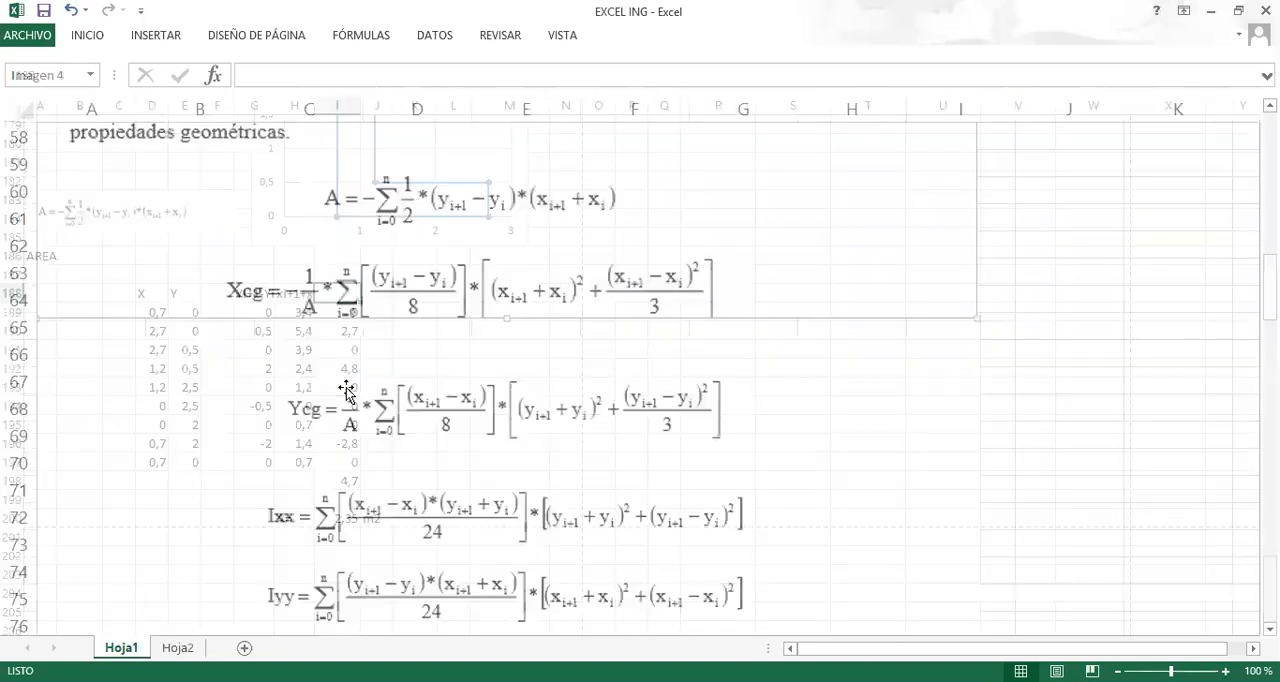
scroll(346, 388, "down", 14)
scroll(343, 386, "up", 7)
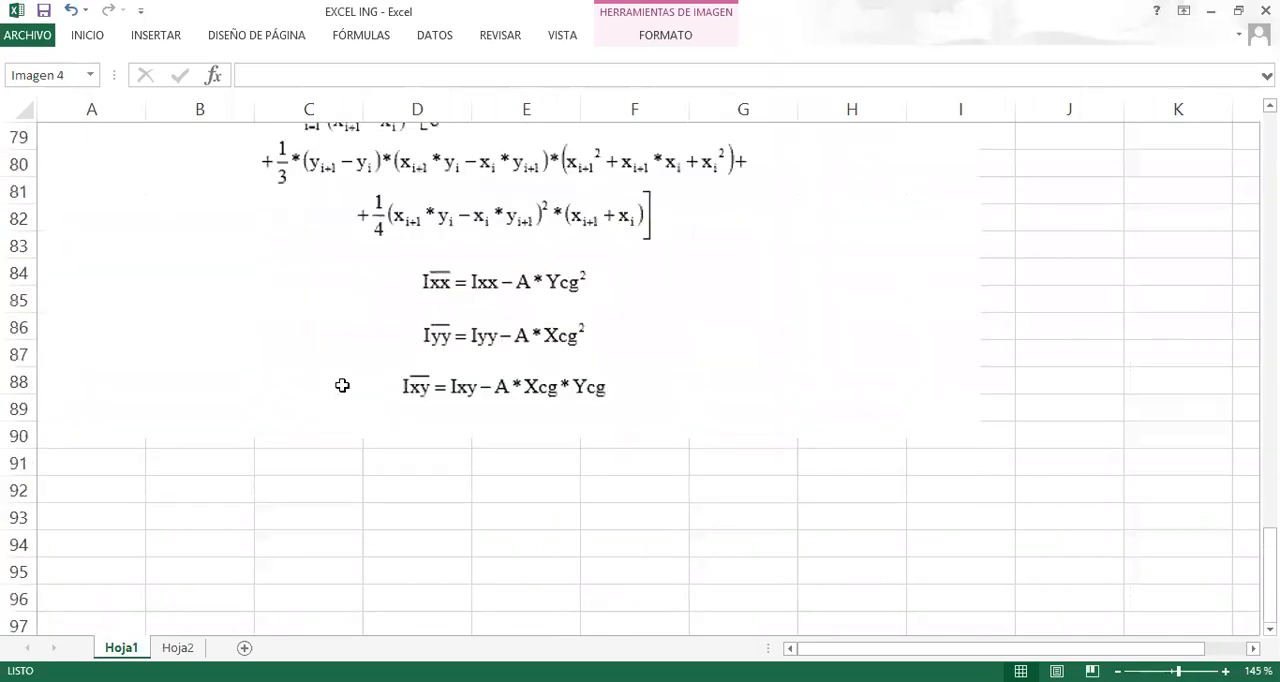
scroll(342, 385, "up", 14)
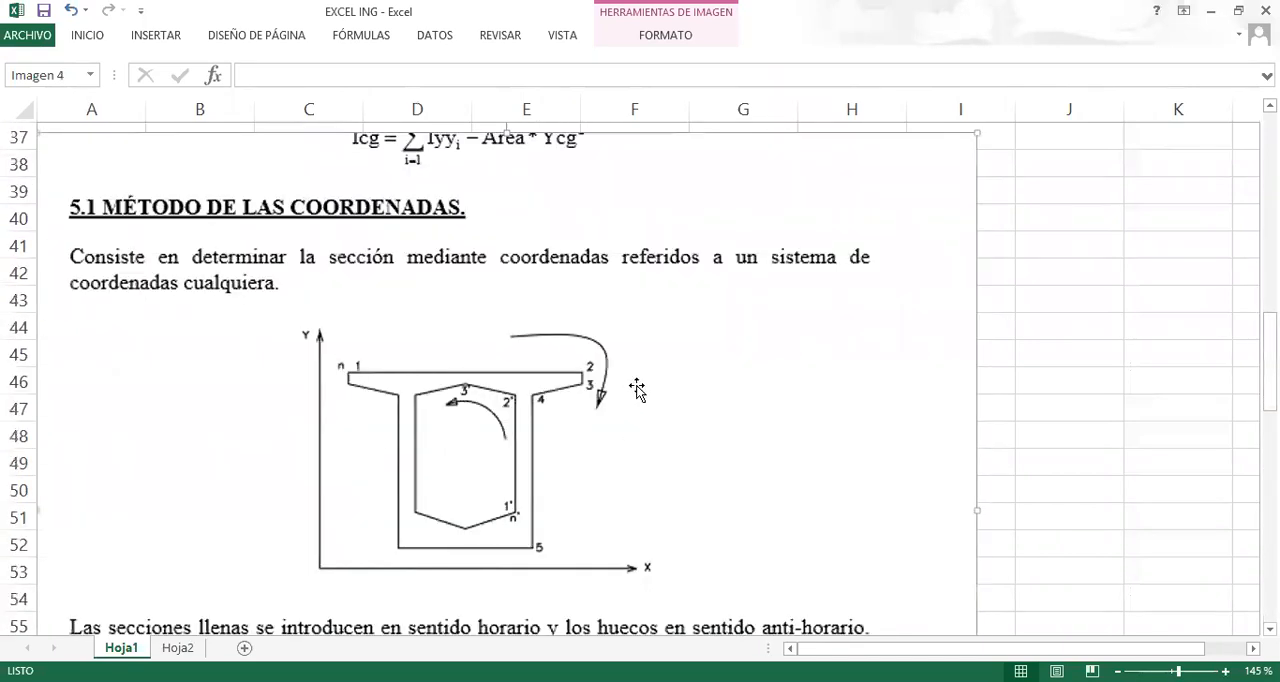
scroll(620, 271, "down", 2)
scroll(621, 266, "up", 1)
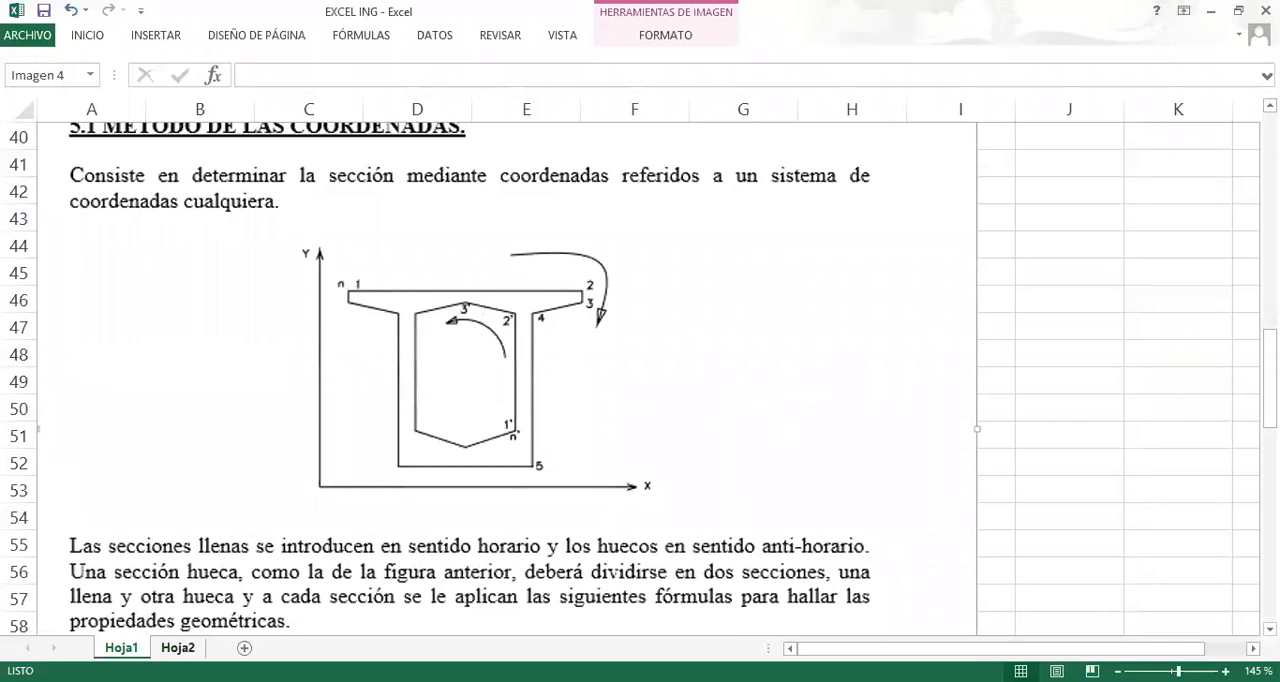
Review the Hoja2 area calculation in I200 together with the METODO COORDENADAS drawing, point table and section chart.
left_click(178, 647)
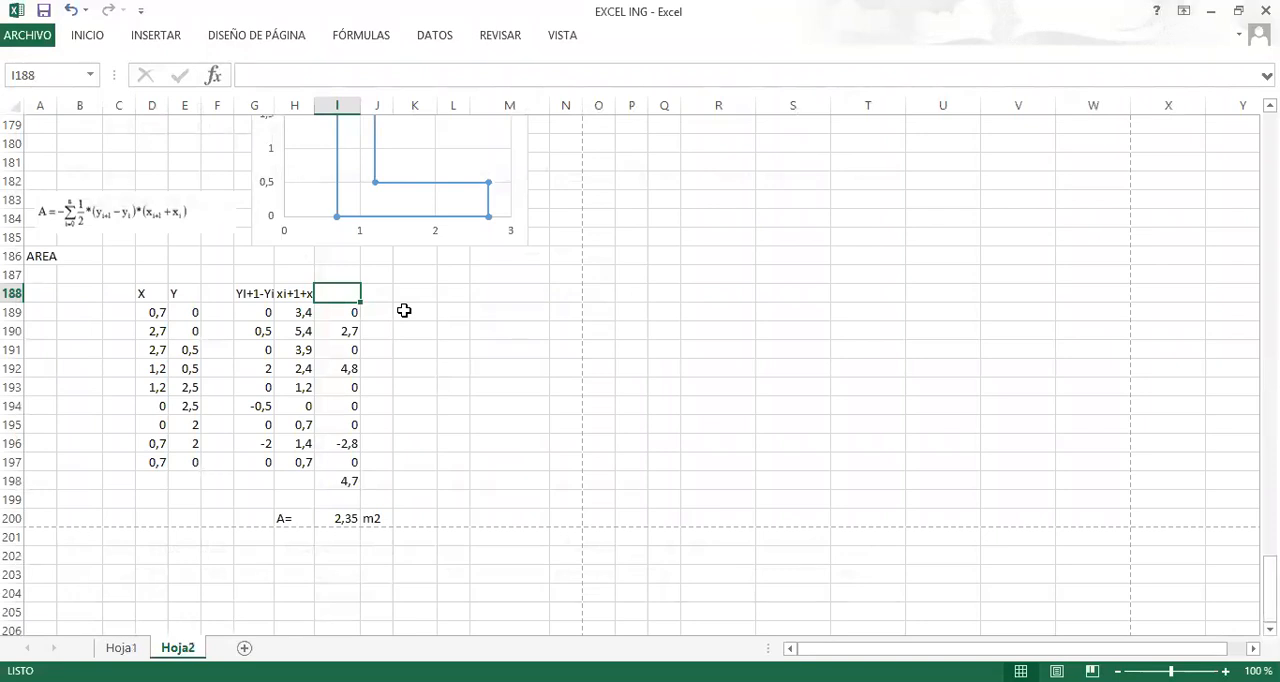
scroll(406, 330, "up", 4)
scroll(400, 355, "down", 4)
left_click(405, 305)
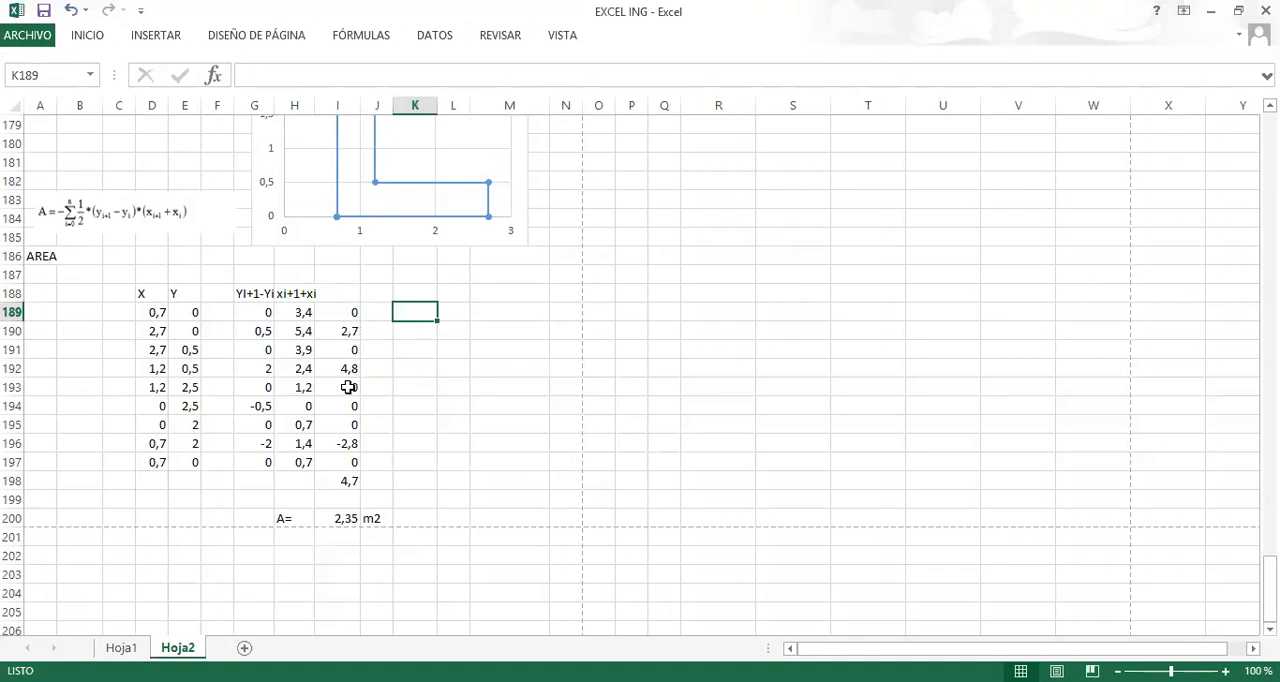
scroll(348, 387, "down", 1)
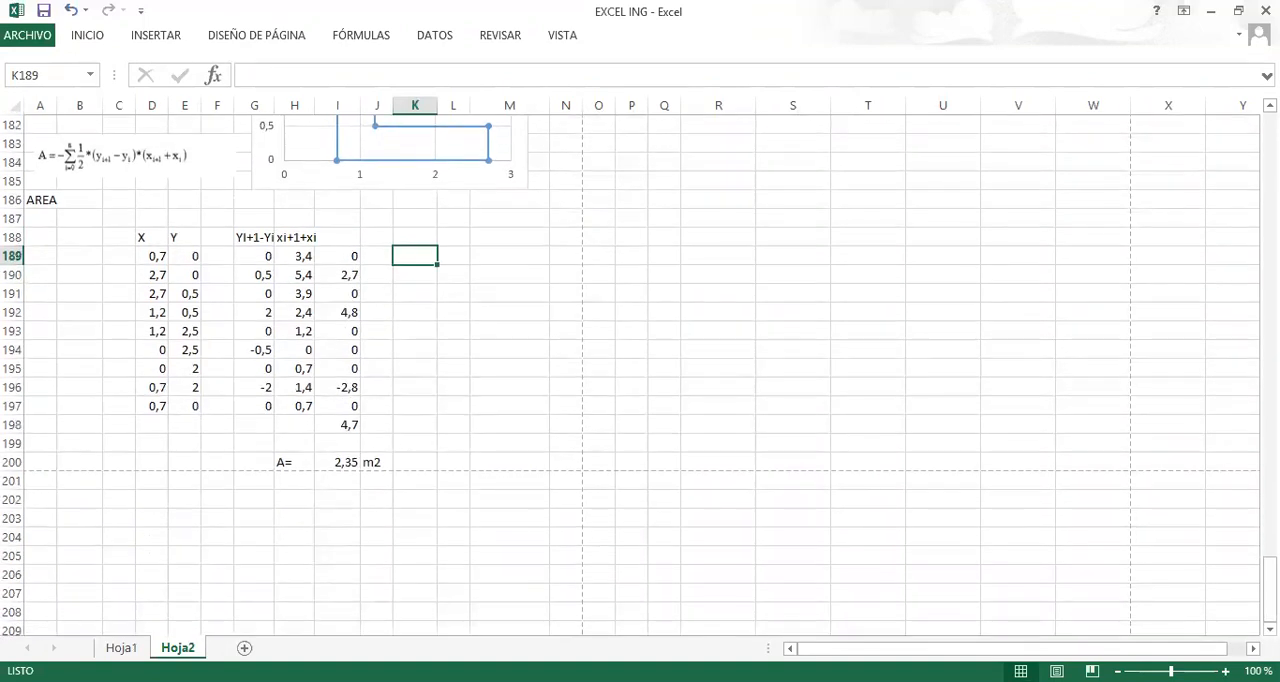
left_click(340, 465)
scroll(471, 398, "up", 3)
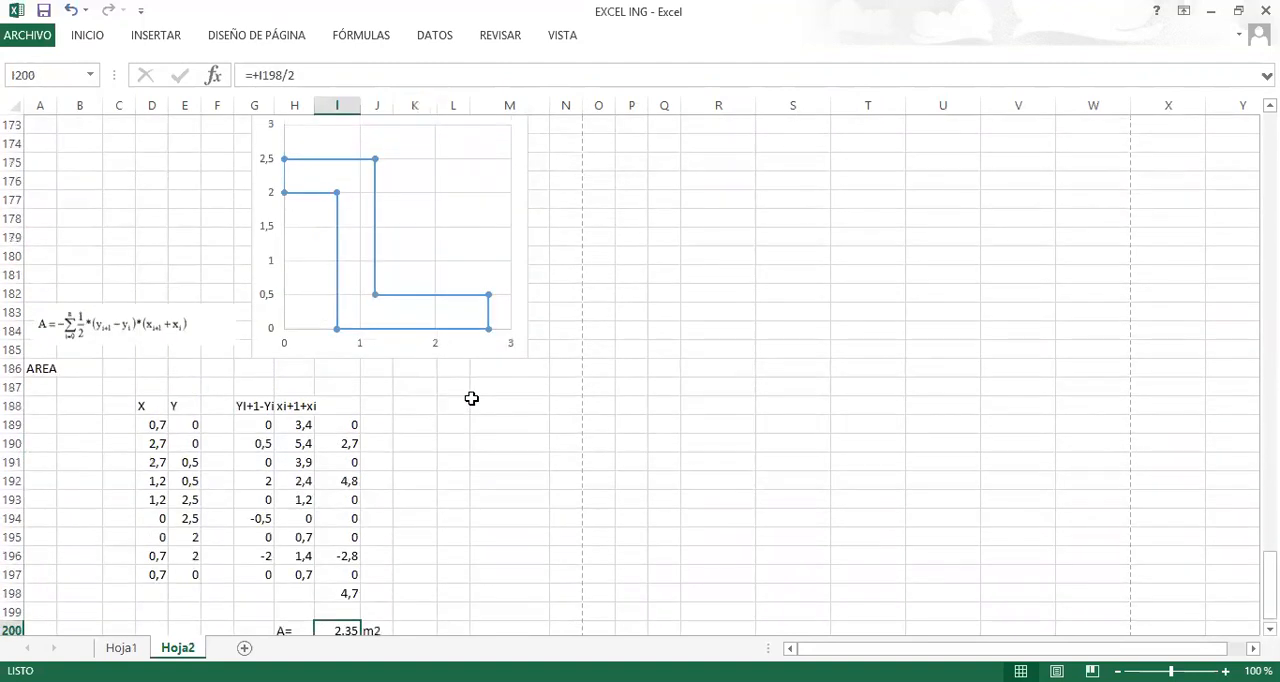
scroll(471, 398, "up", 8)
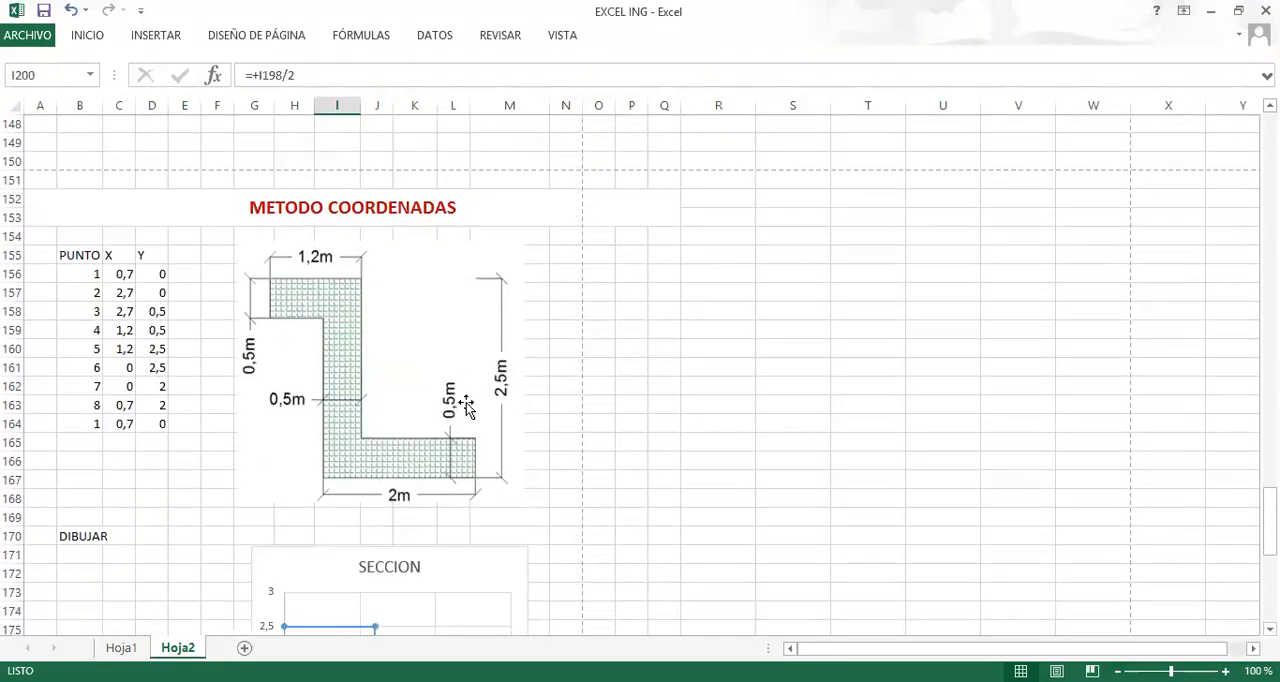
scroll(460, 412, "down", 8)
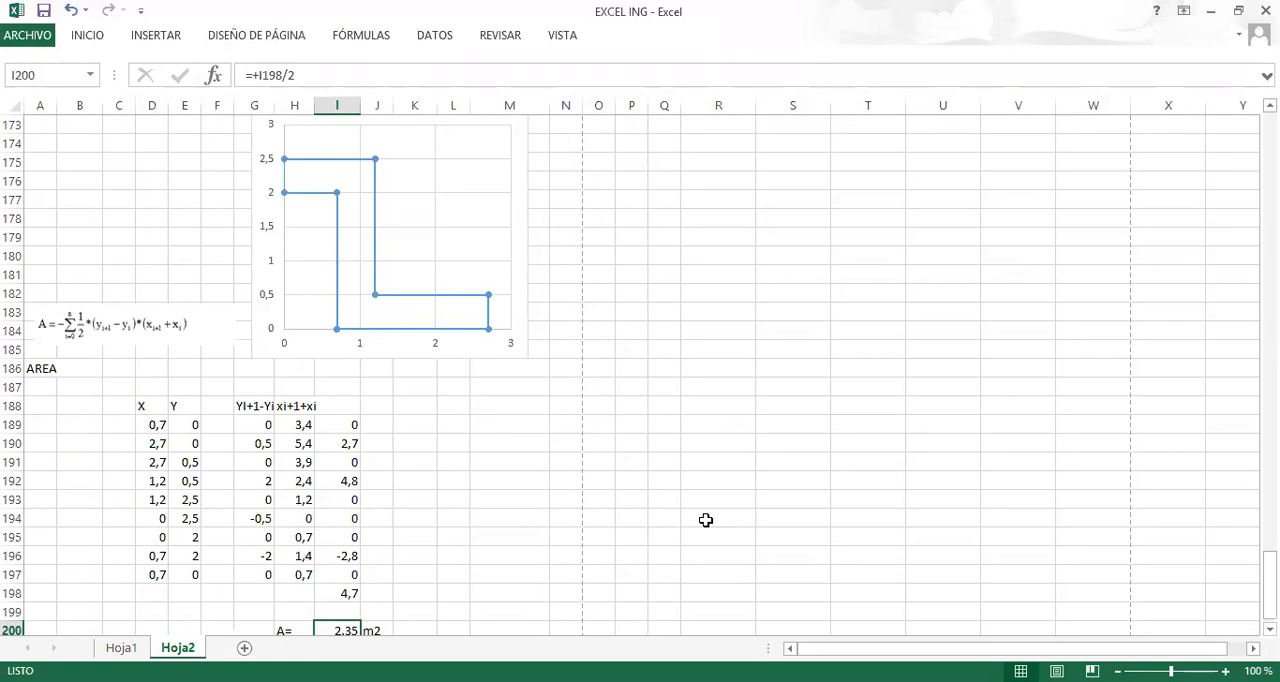
left_click(424, 404)
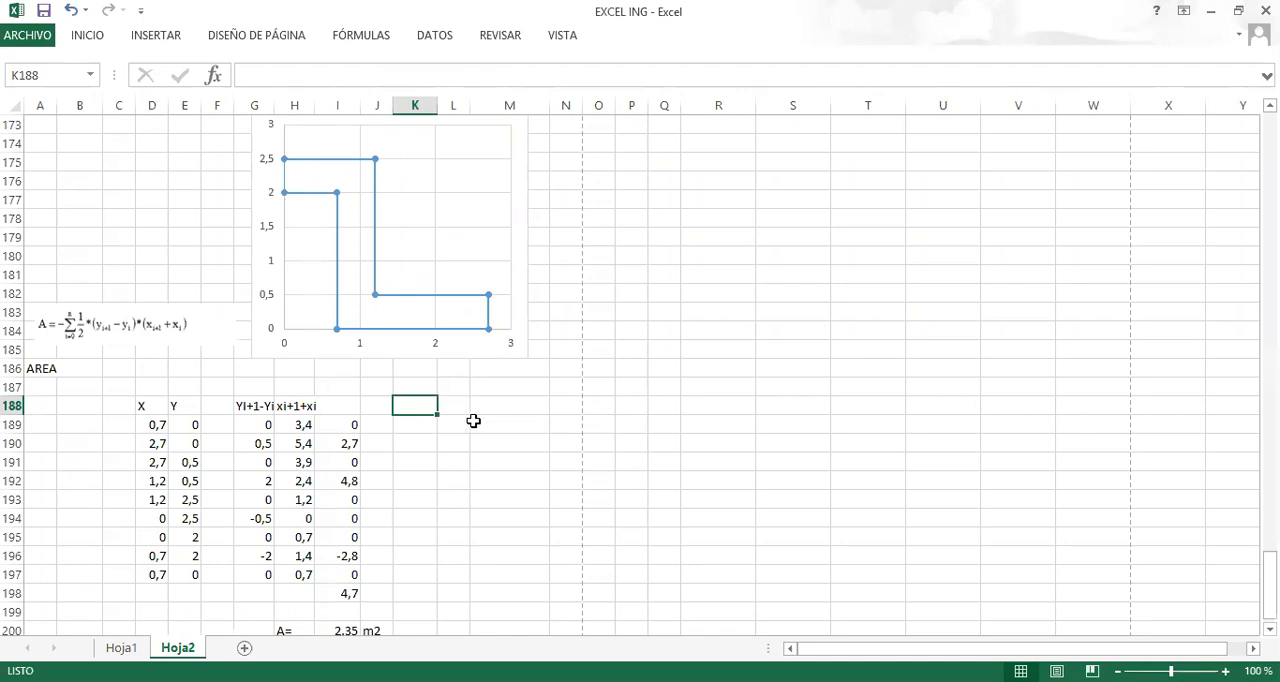
left_click(432, 463)
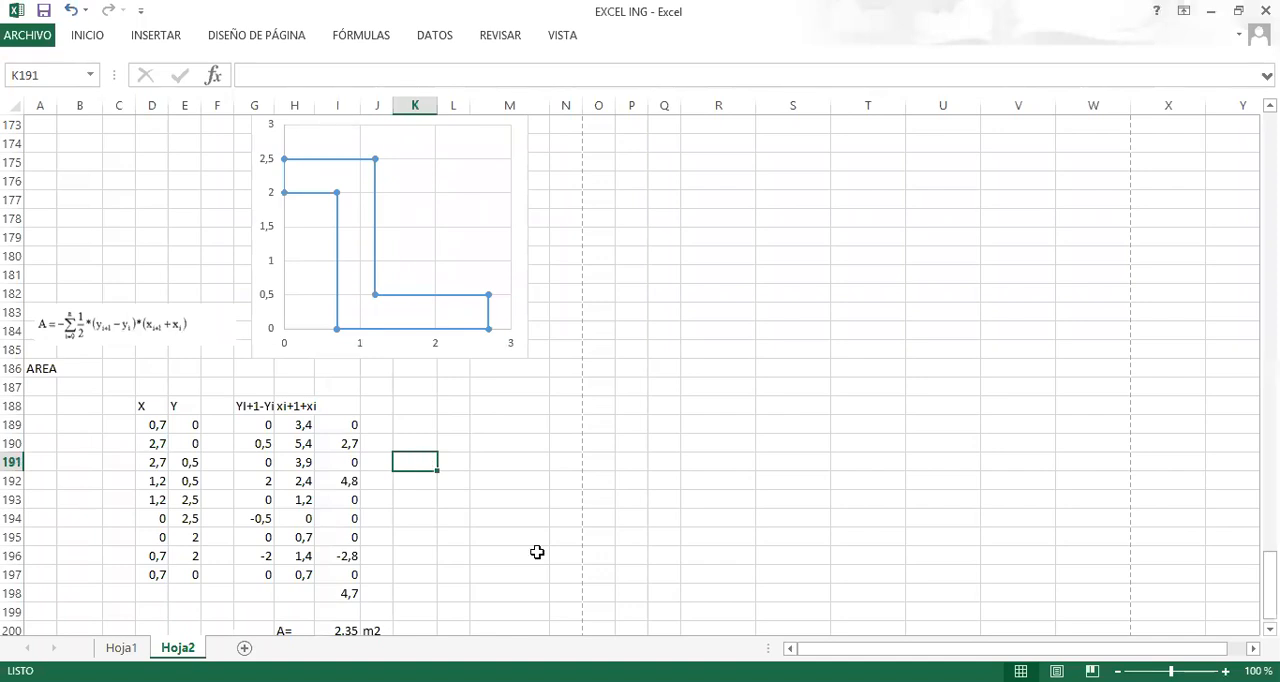
key("F10")
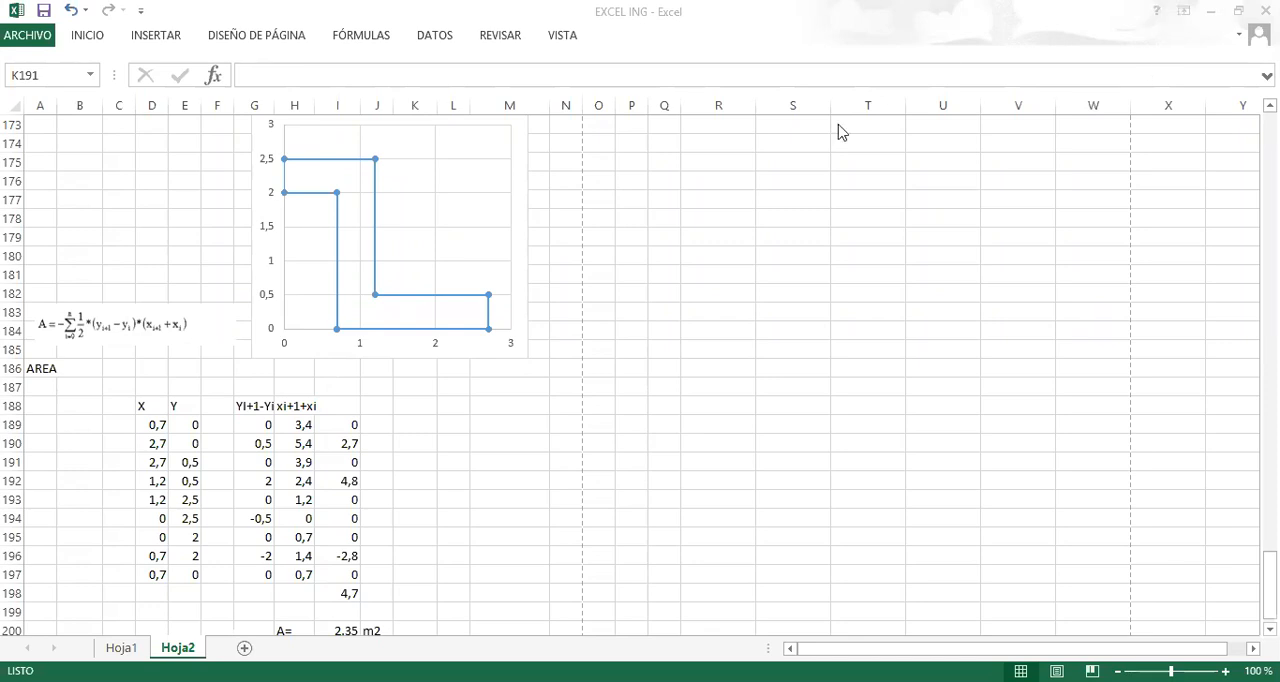
Return to the coordinates-method reference on Hoja1 to consult its figure and formulas.
left_click(408, 420)
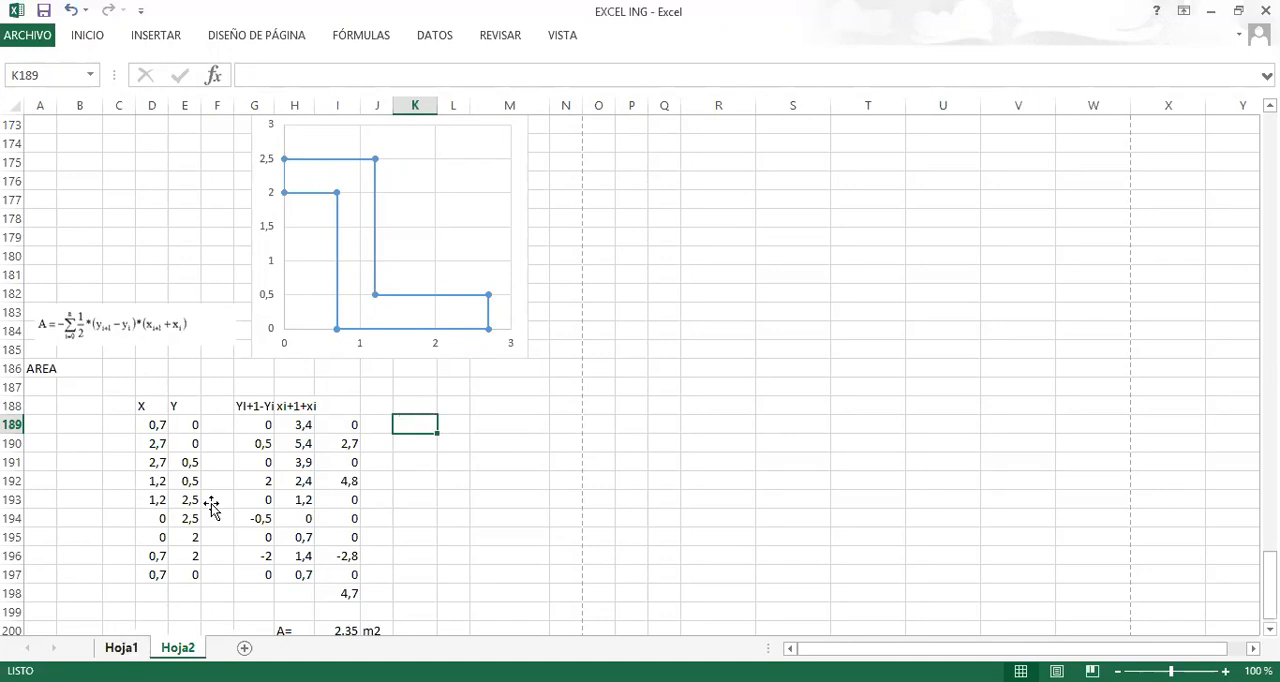
key("ctrl+Page_Up")
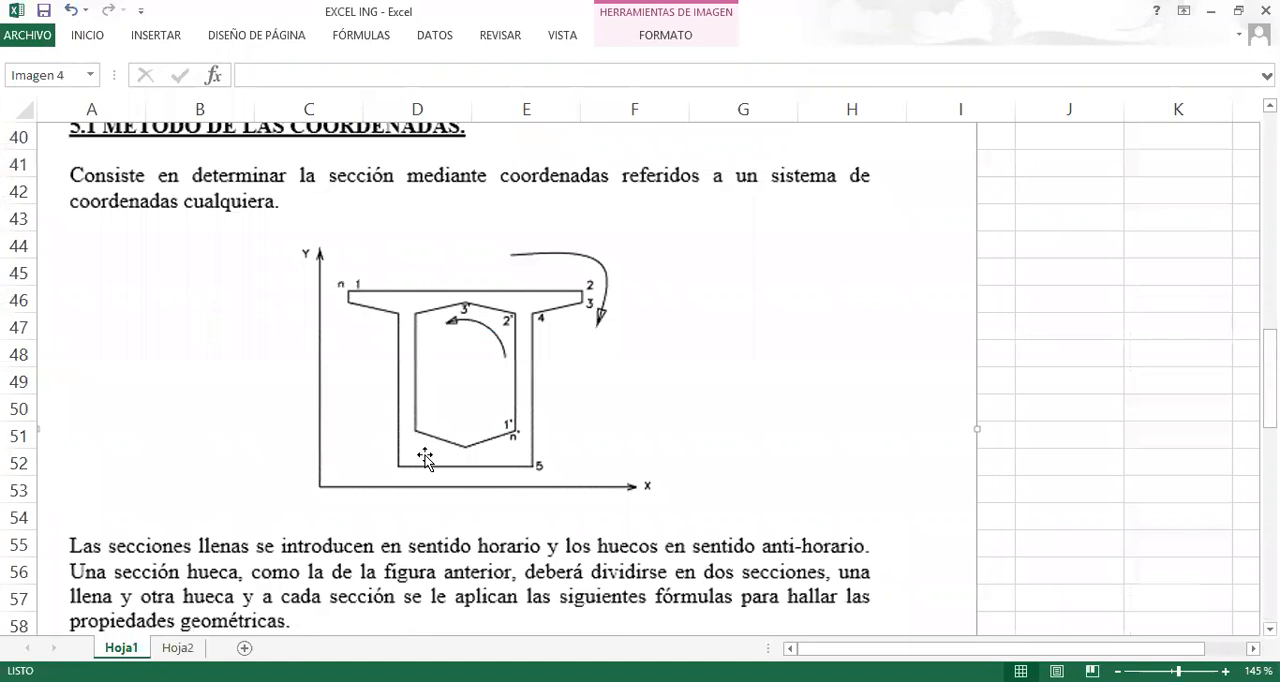
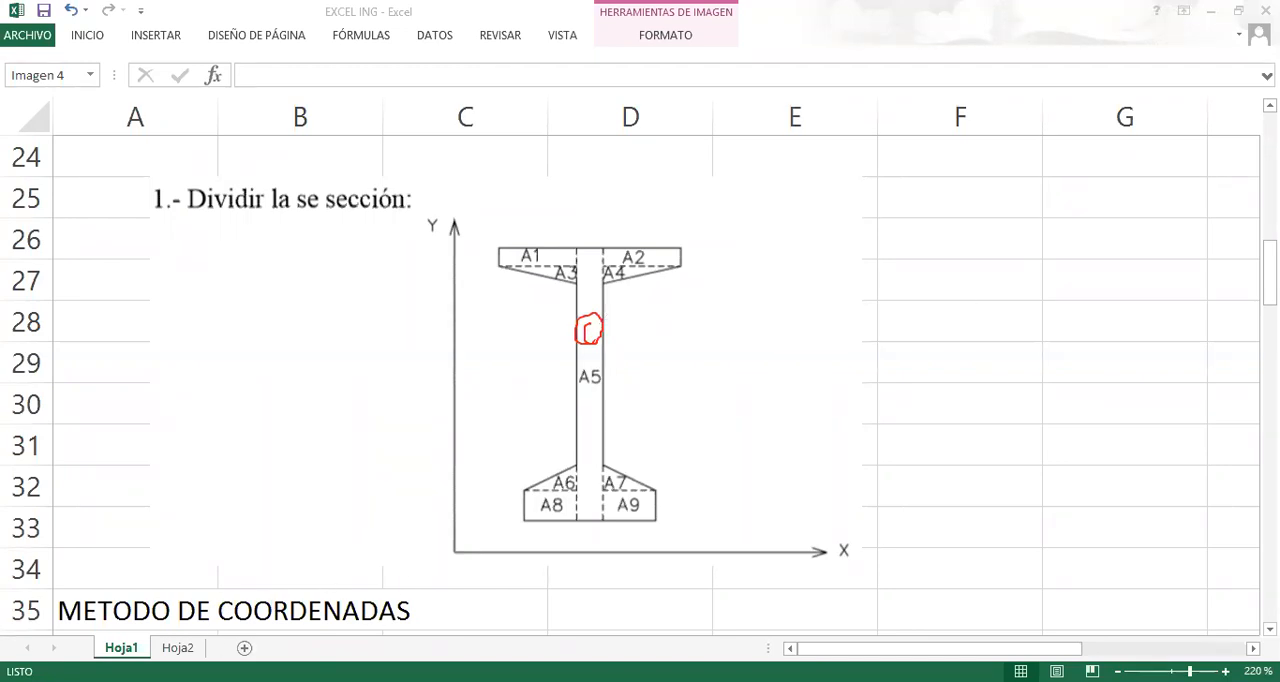
On sheet Hoja2, add figure number 4 in cell B125, below figure 3 in the FIGURA column.
left_click(178, 647)
scroll(430, 452, "up", 10)
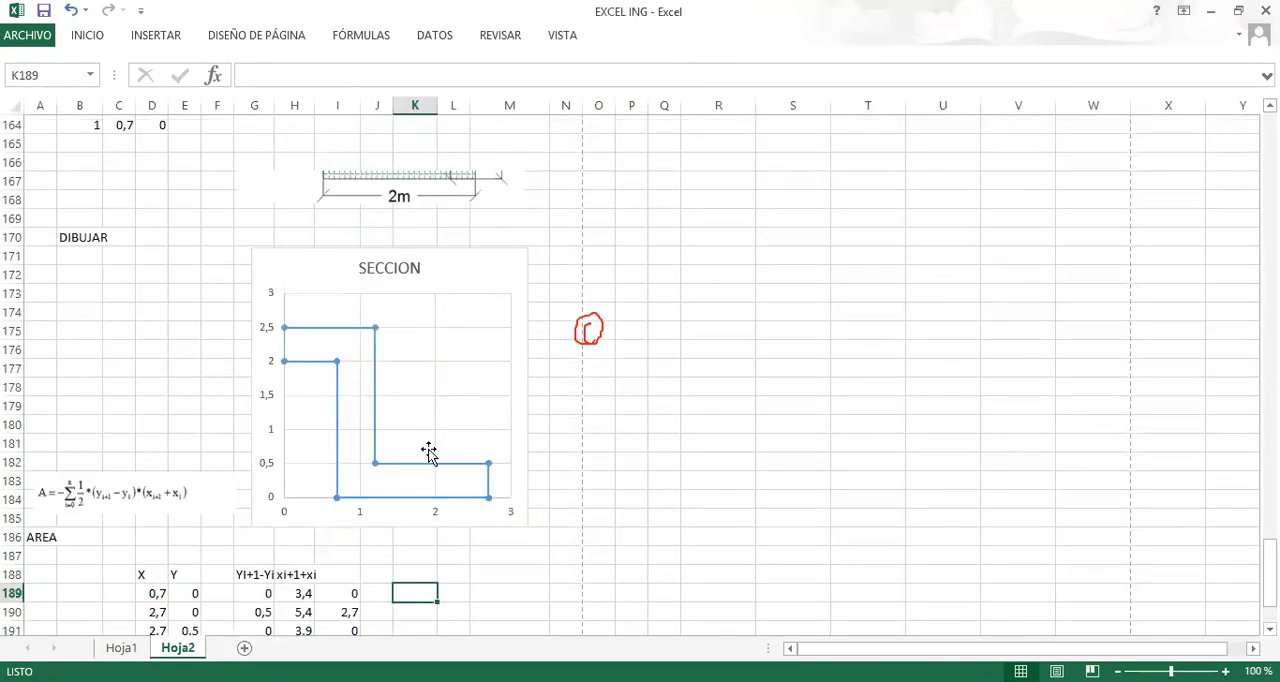
scroll(434, 449, "down", 2)
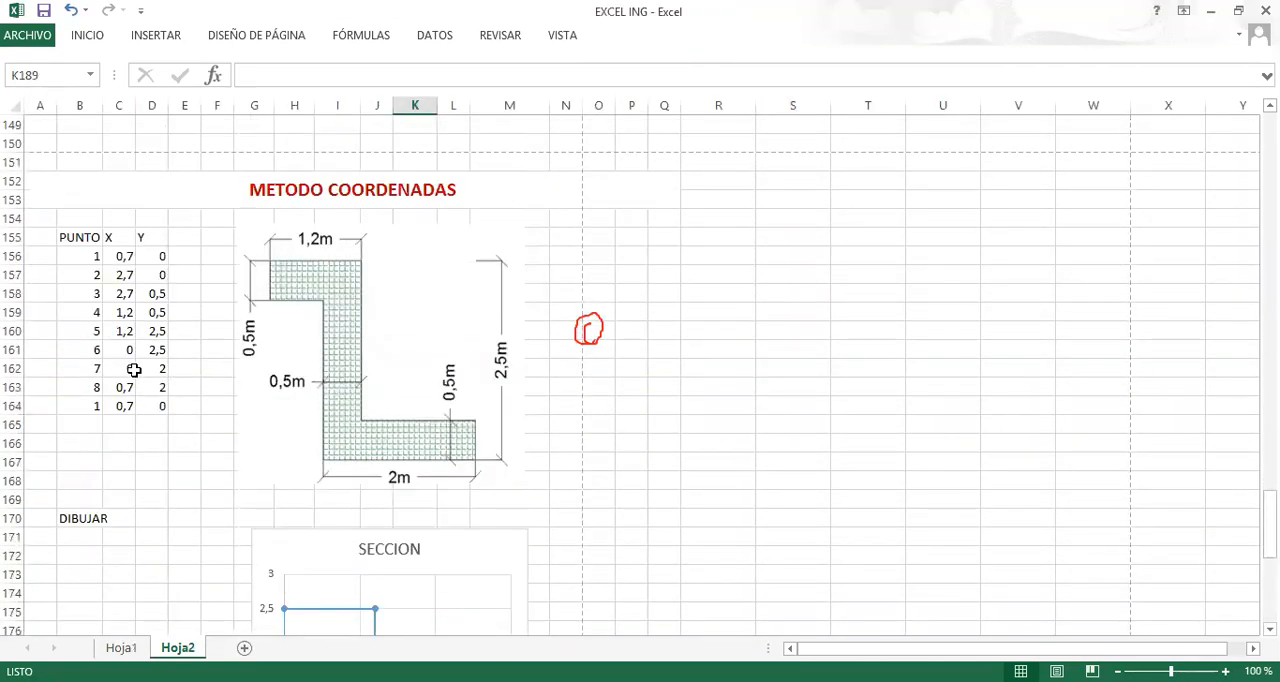
scroll(251, 385, "up", 12)
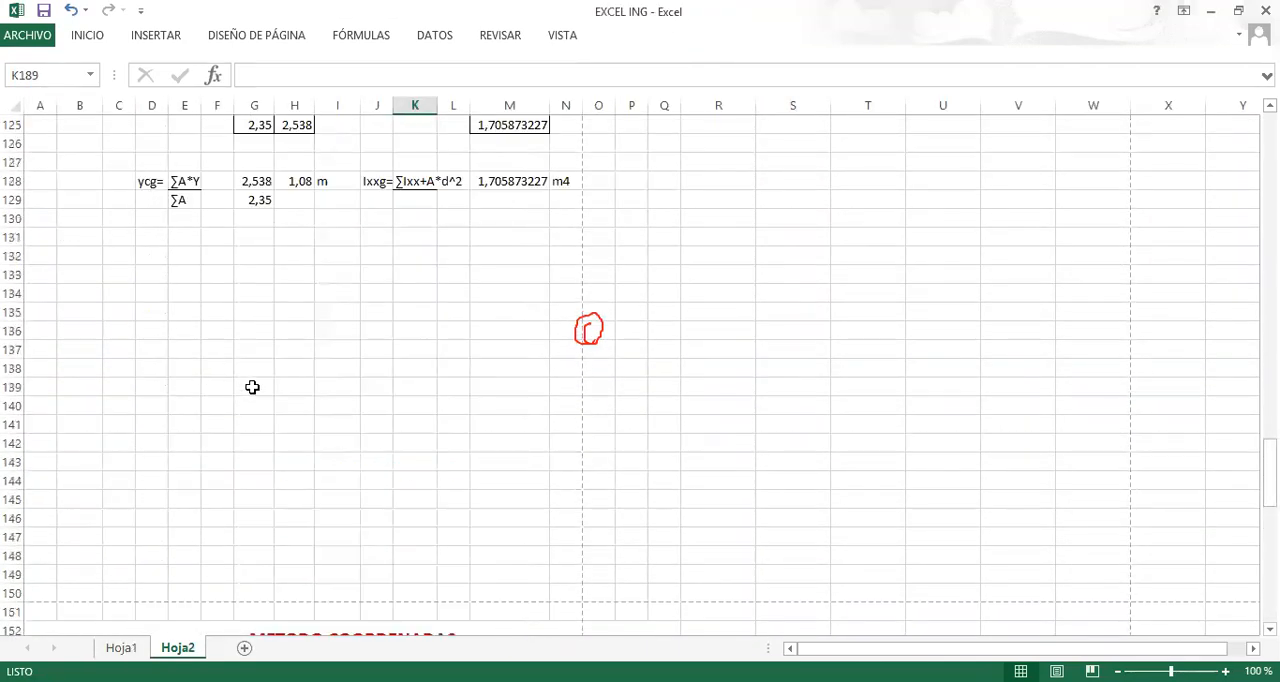
scroll(240, 296, "up", 2)
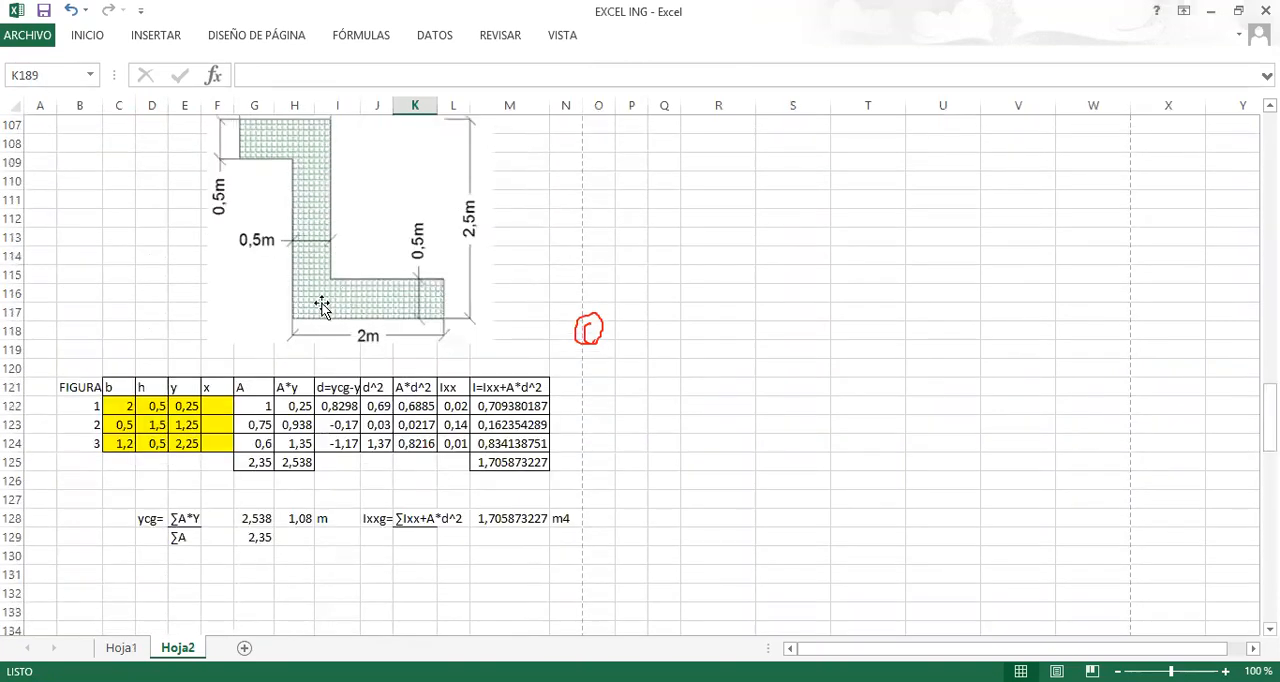
left_click(96, 458)
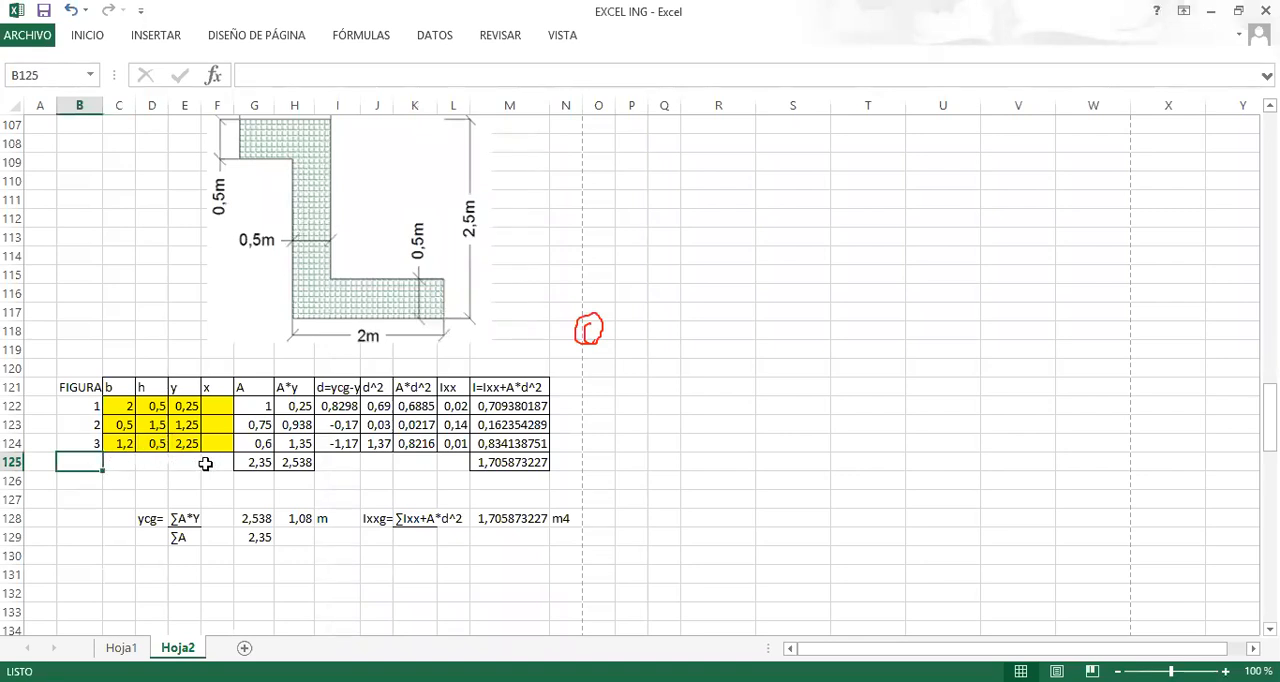
type("4")
key("Tab")
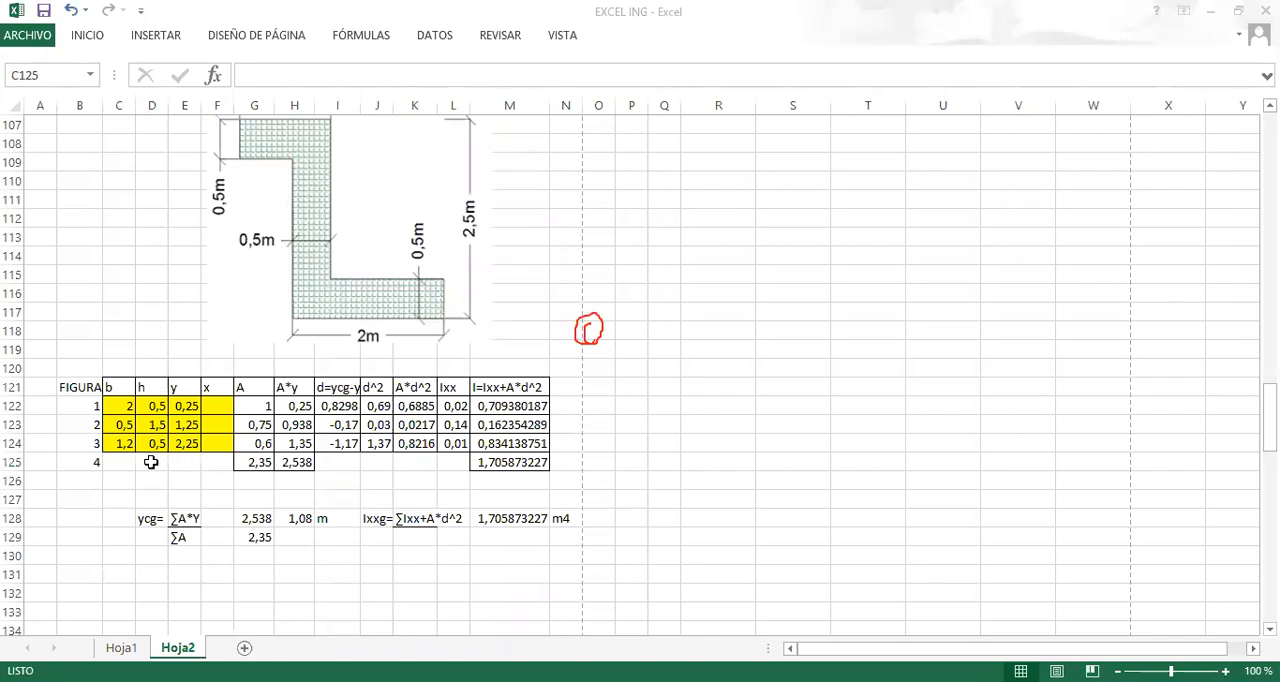
left_click(138, 430)
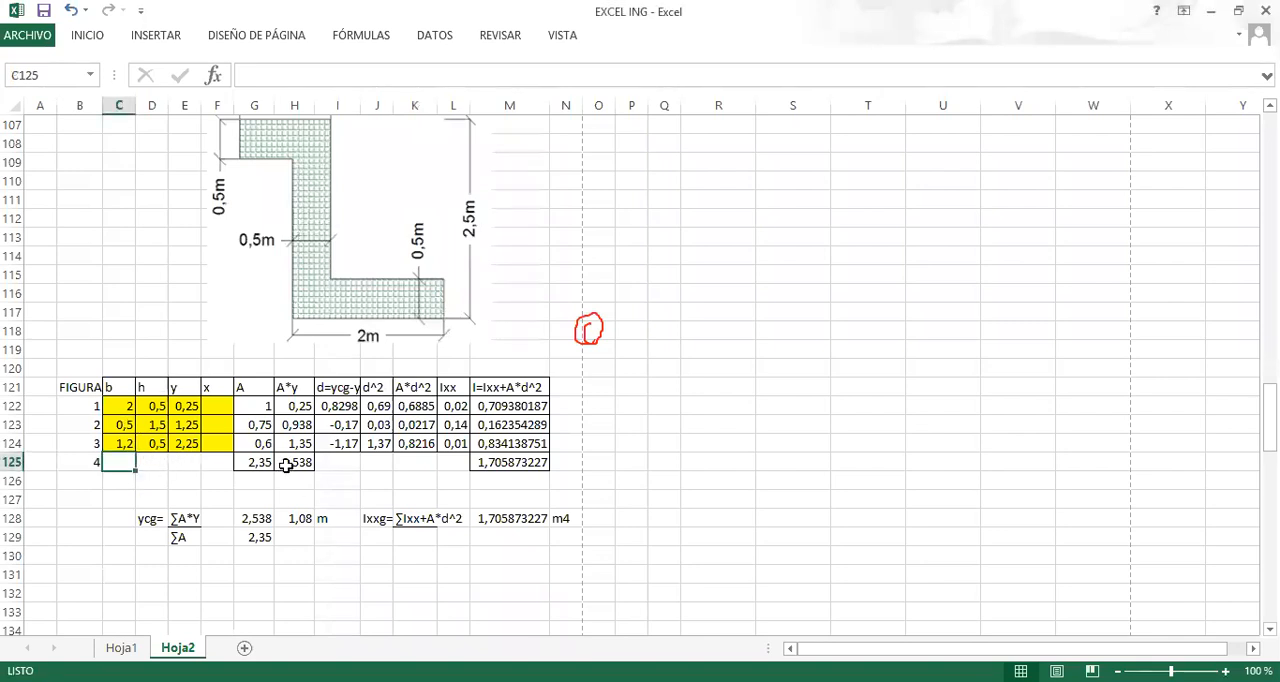
key("Right")
key("Right")
key("Right")
key("Right")
key("Left")
key("Left")
key("Left")
key("Left")
key("Left")
left_click(117, 466)
left_click(126, 465)
left_click(985, 680)
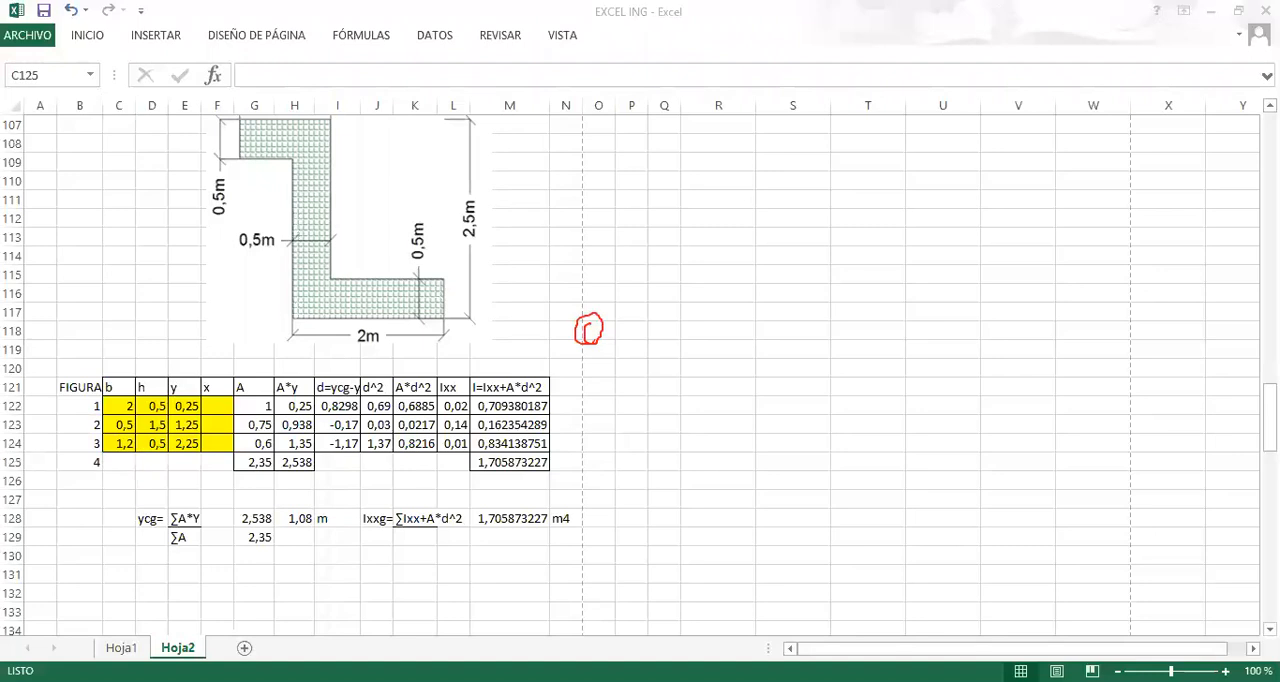
left_click(985, 651)
Review the METODO COORDENADAS example on Hoja2, including its point table, dimensioned section and SECCION chart.
scroll(349, 524, "down", 6)
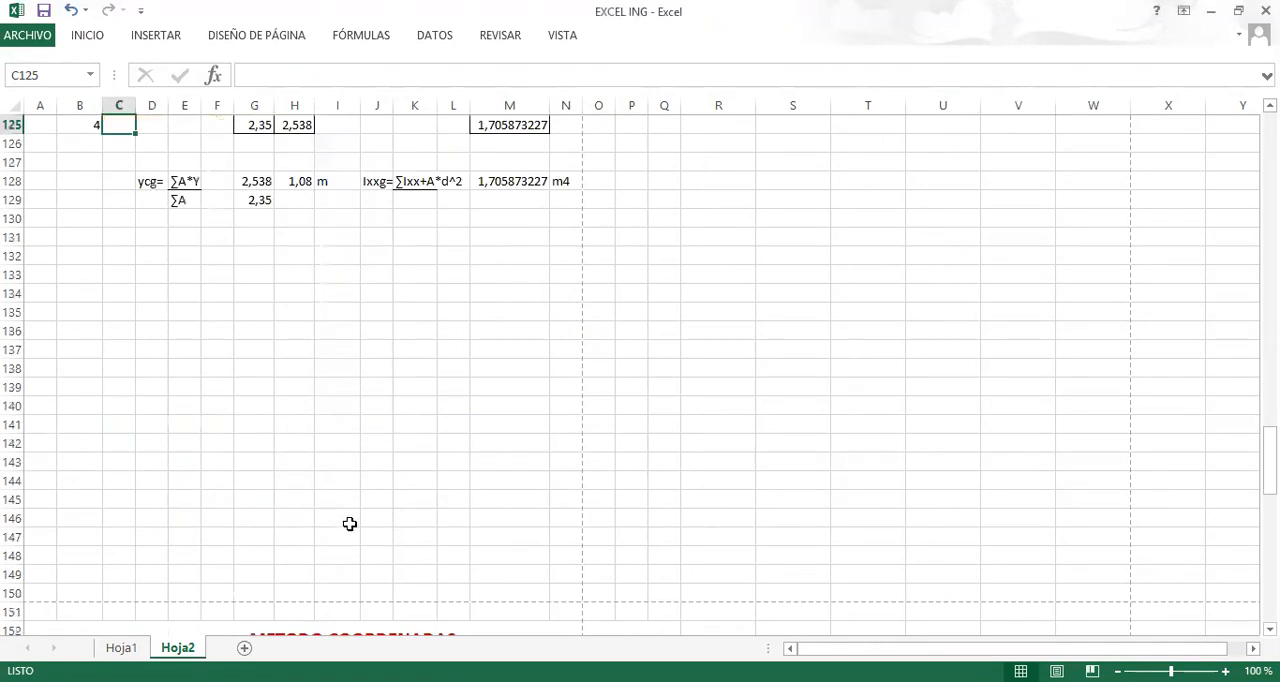
scroll(349, 524, "down", 5)
scroll(443, 360, "down", 3)
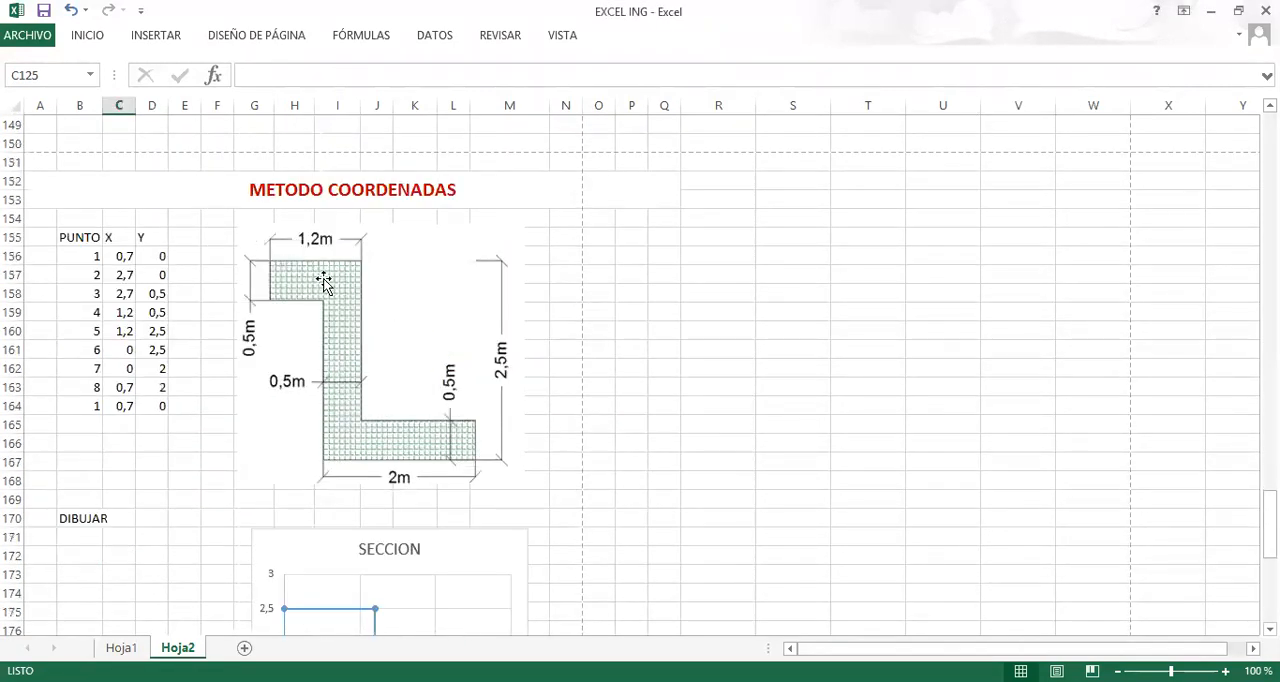
scroll(323, 283, "down", 4)
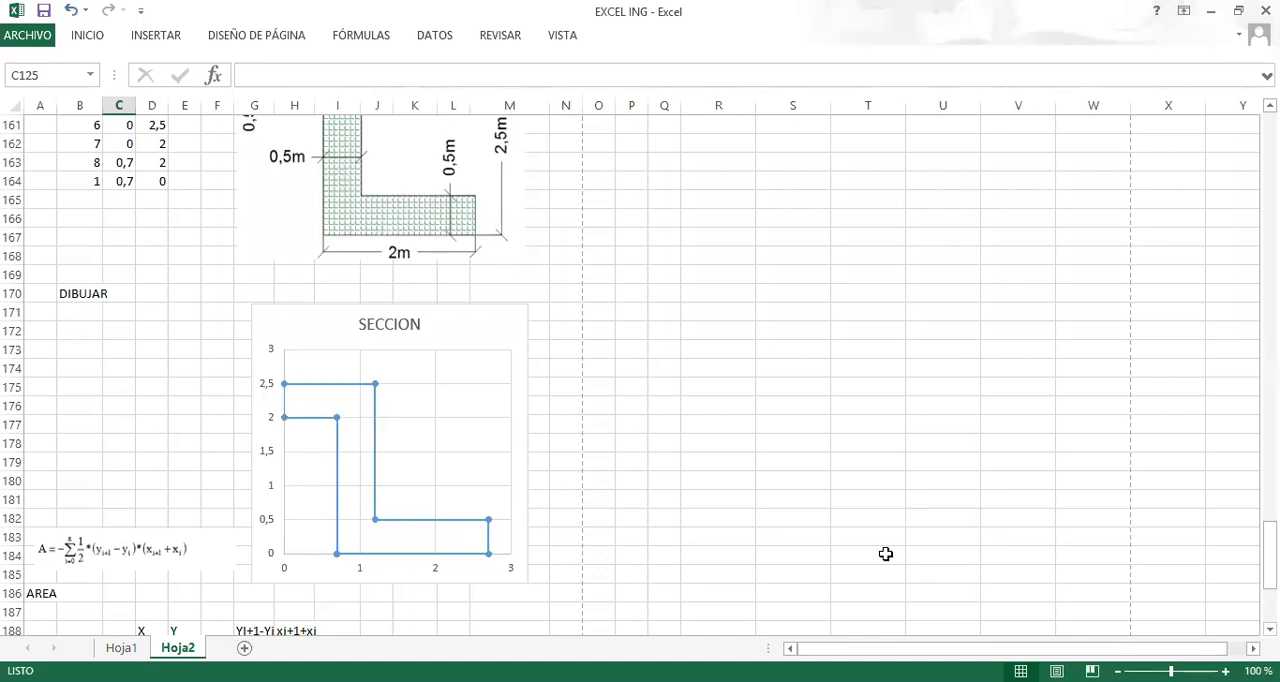
Examine the coordinate-method formulas on Hoja1 for area, centroid (Xcg, Ycg) and moments of inertia (Ixx, Iyy, Ixy).
left_click(121, 647)
scroll(314, 411, "down", 12)
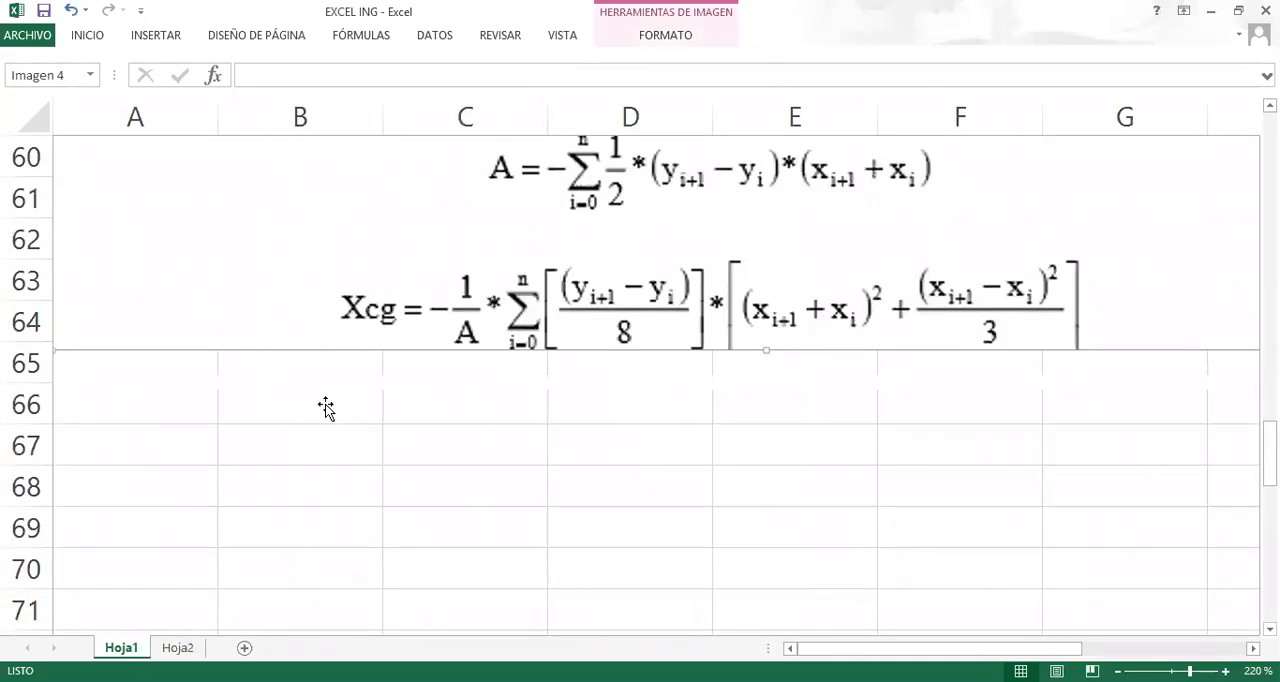
scroll(608, 357, "up", 1)
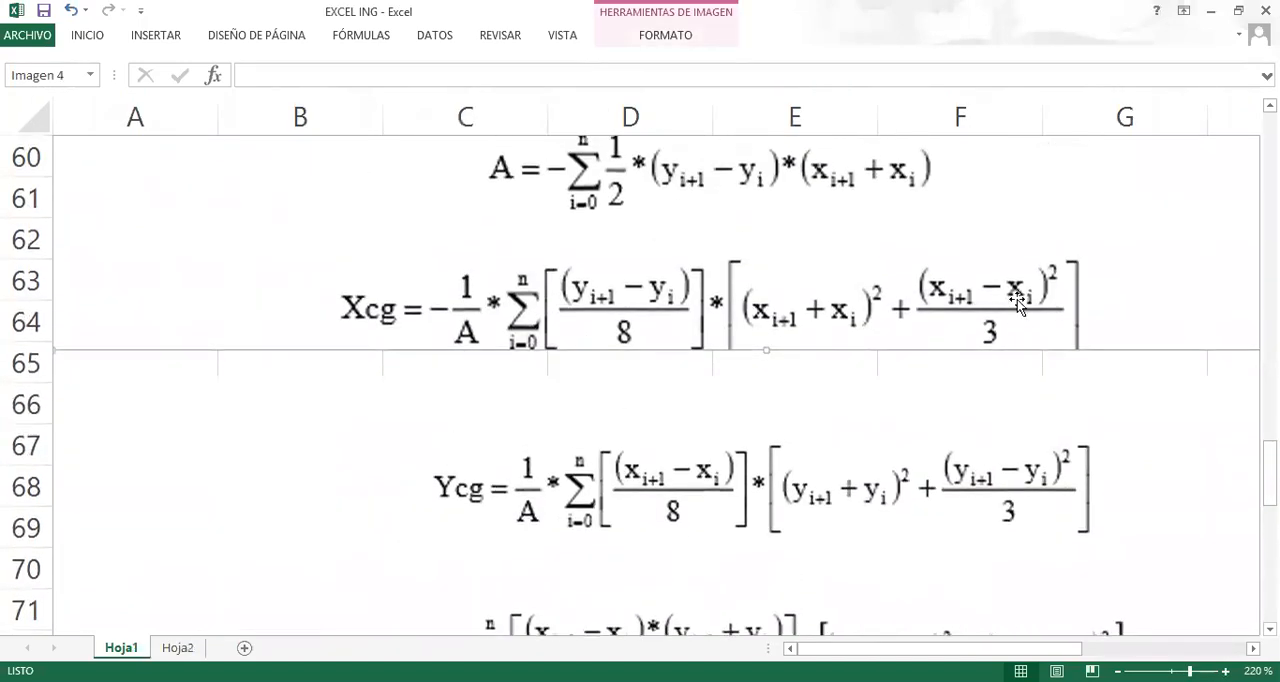
scroll(518, 318, "down", 2)
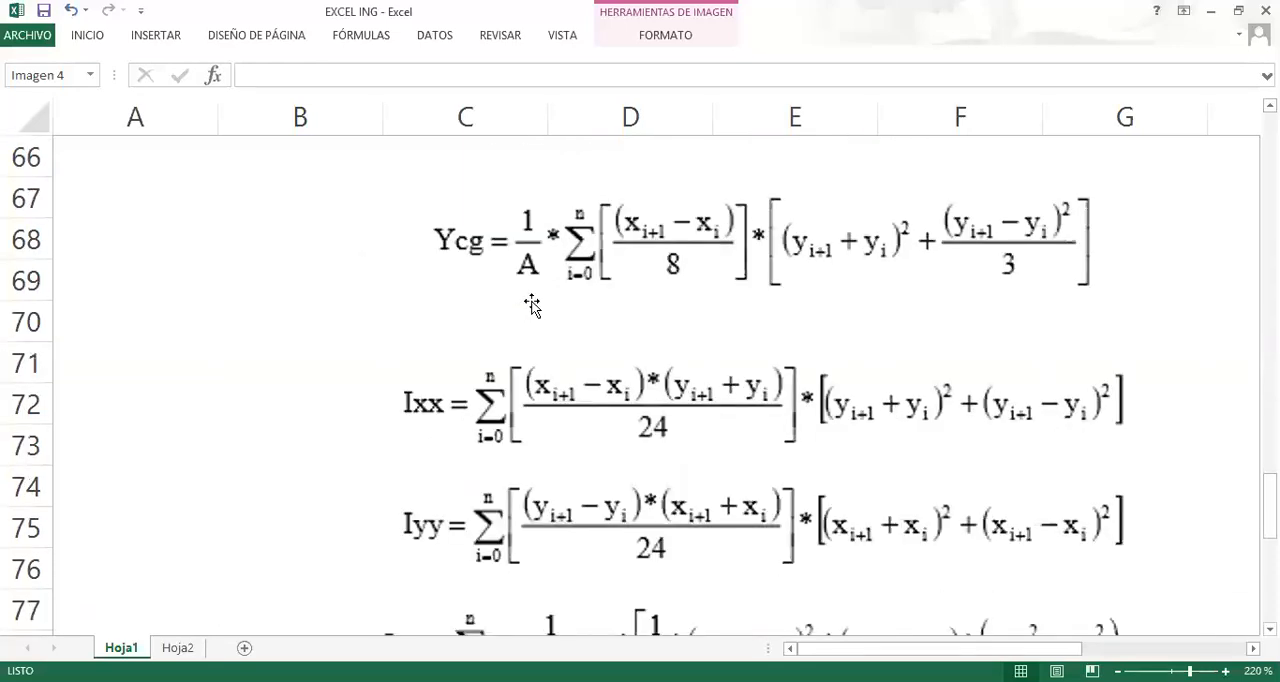
scroll(470, 330, "down", 2)
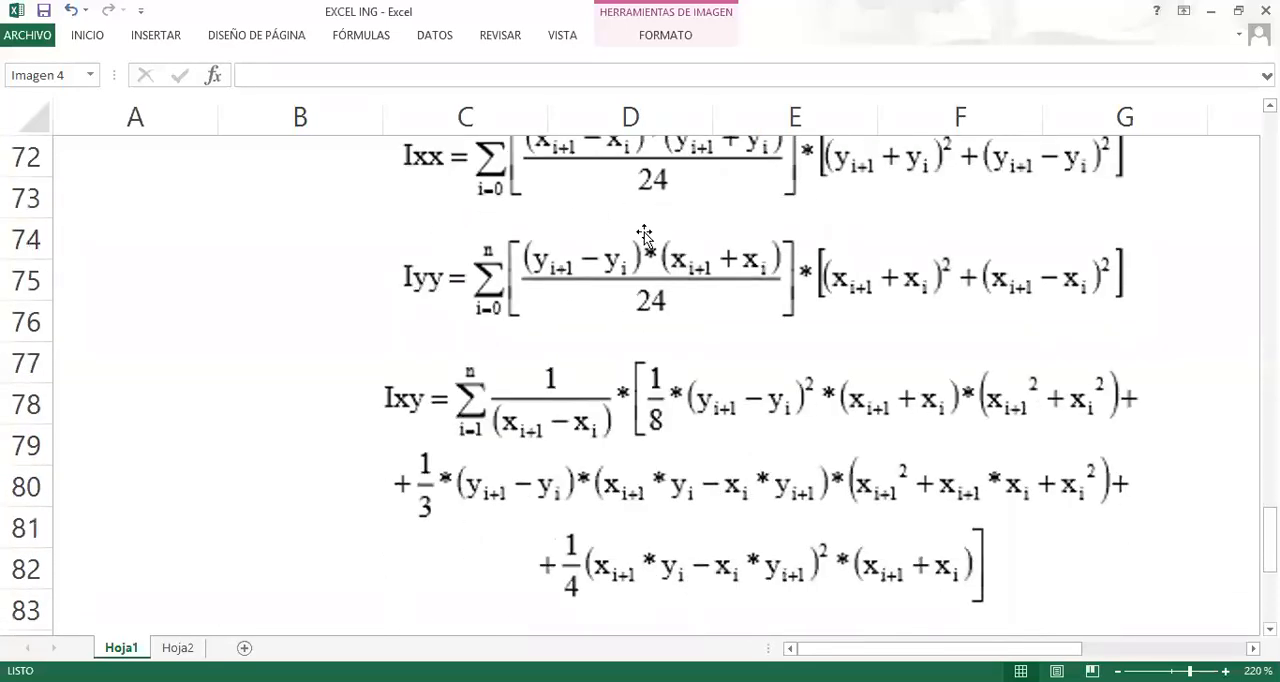
scroll(490, 356, "down", 2)
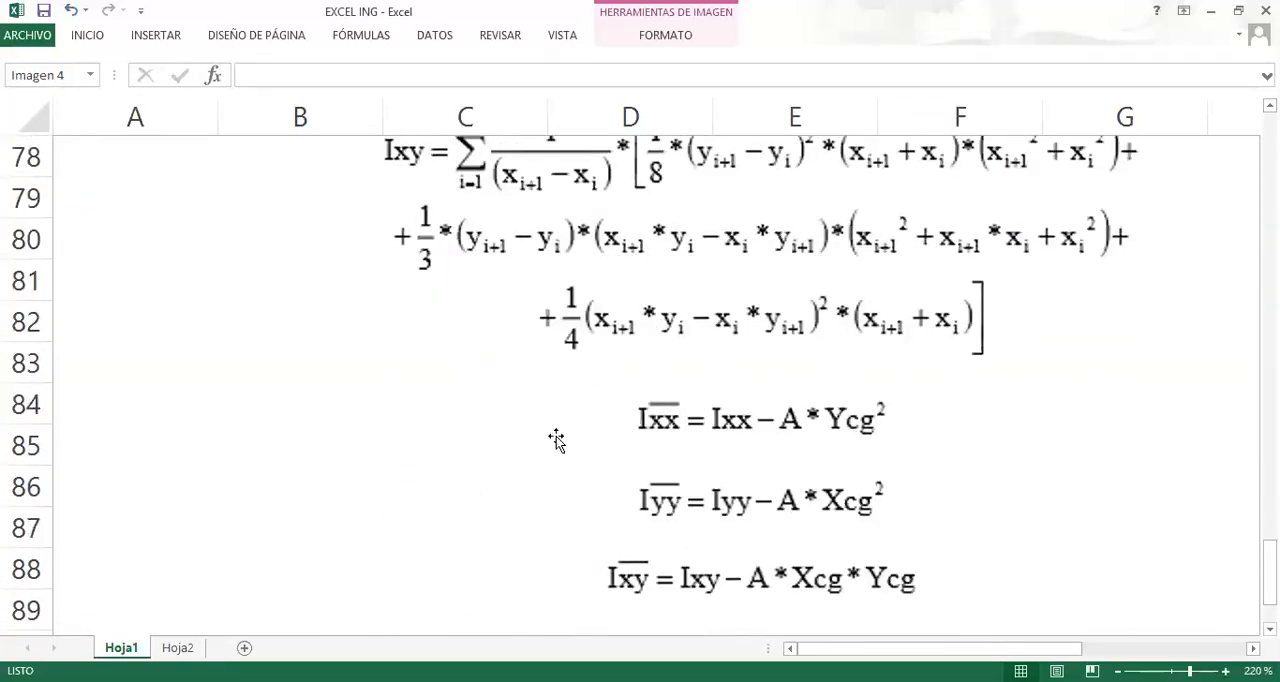
scroll(796, 421, "up", 2)
scroll(796, 421, "up", 1)
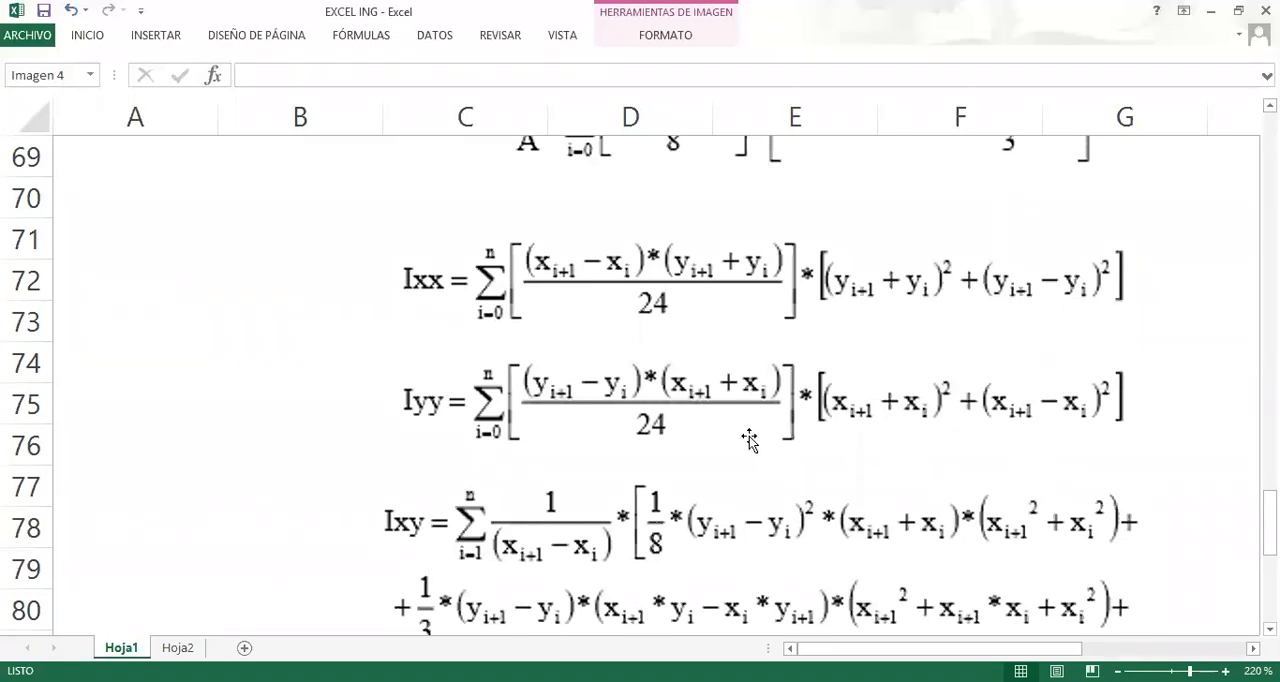
left_click(290, 370)
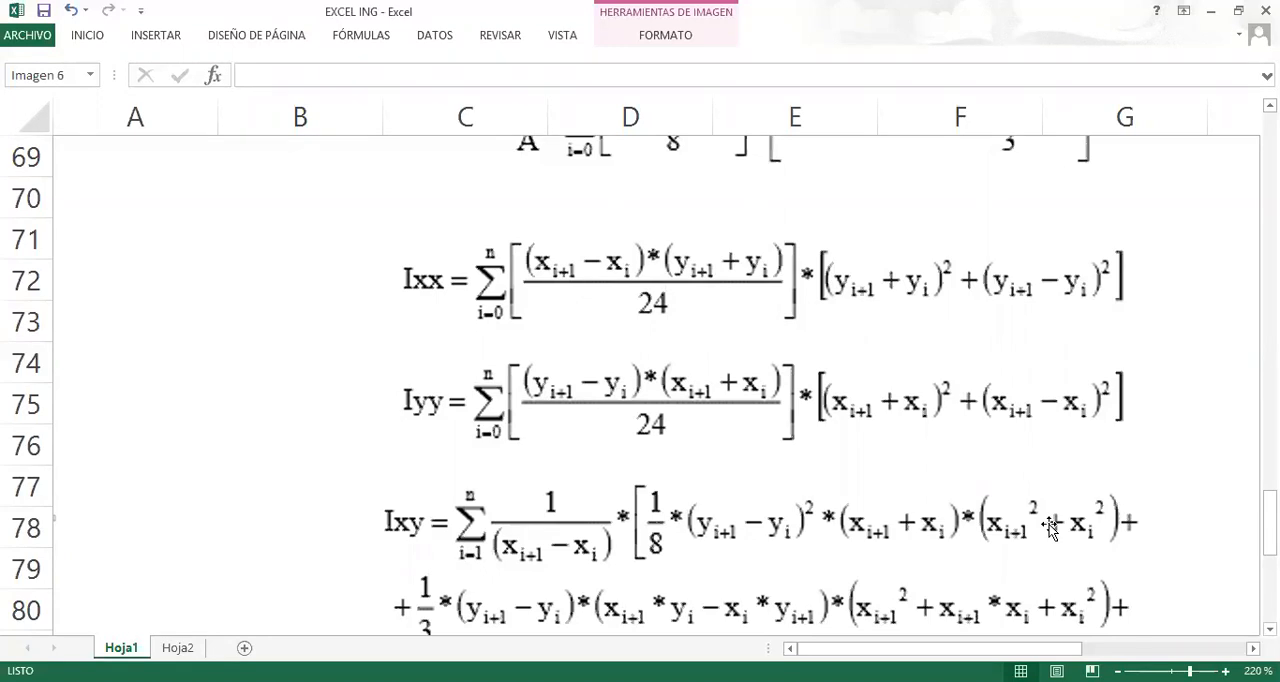